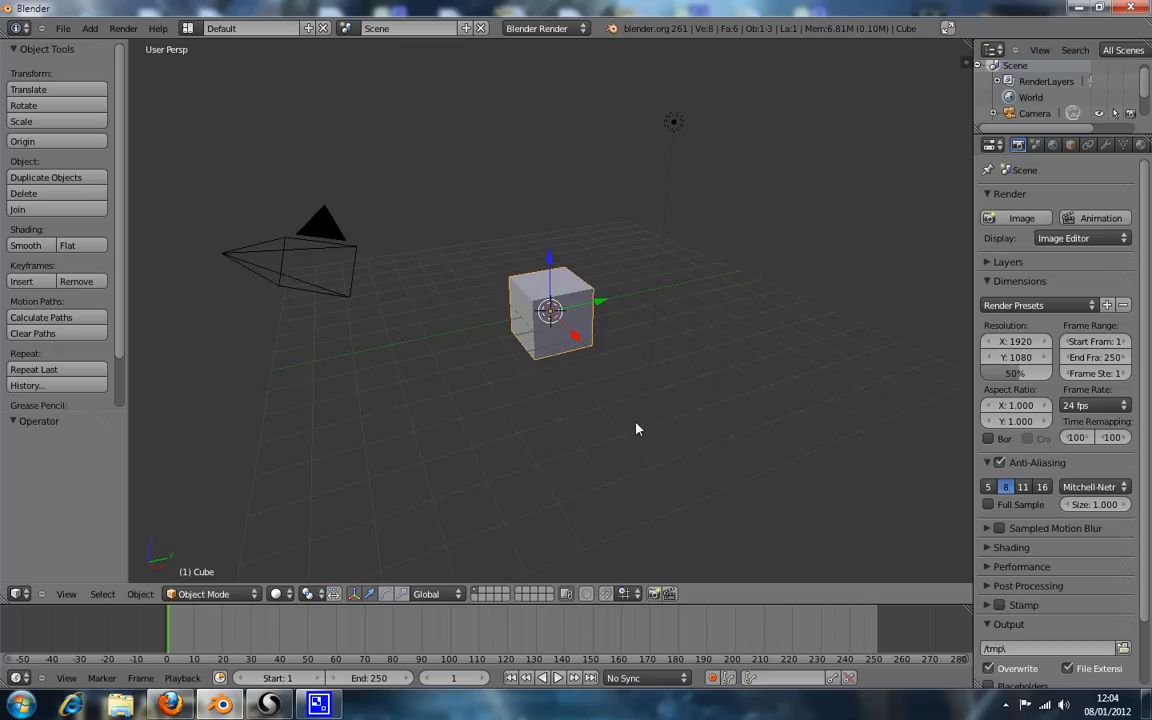
Set the viewport to an orthographic front view and enter Edit Mode on the cube.
{"action": "key", "text": "KP_5"}
{"action": "scroll", "coordinate": [636, 429], "scroll_direction": "up", "scroll_amount": 3}
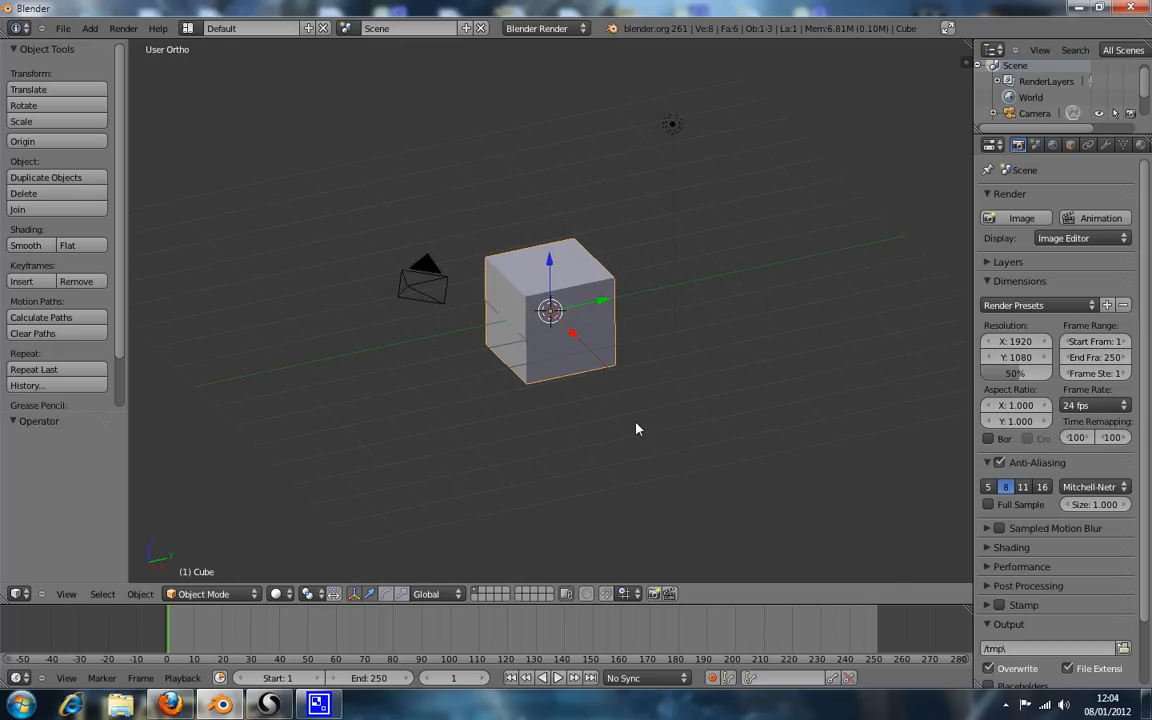
{"action": "key", "text": "KP_1"}
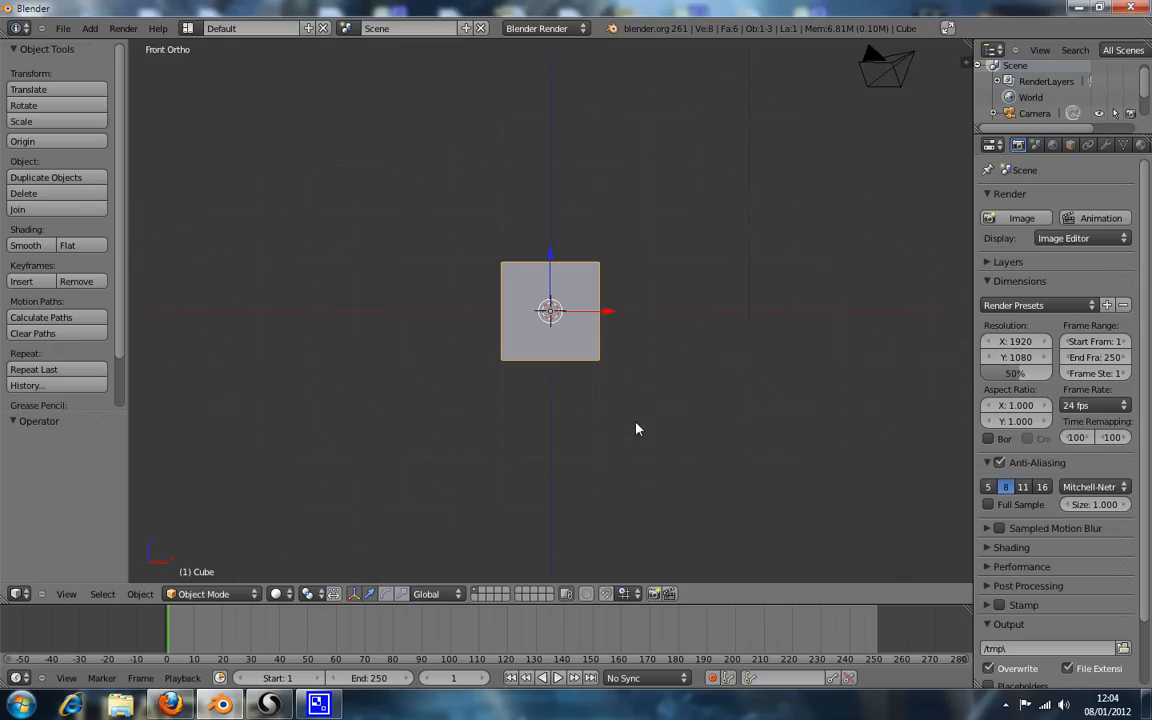
{"action": "scroll", "coordinate": [636, 429], "scroll_direction": "up", "scroll_amount": 3}
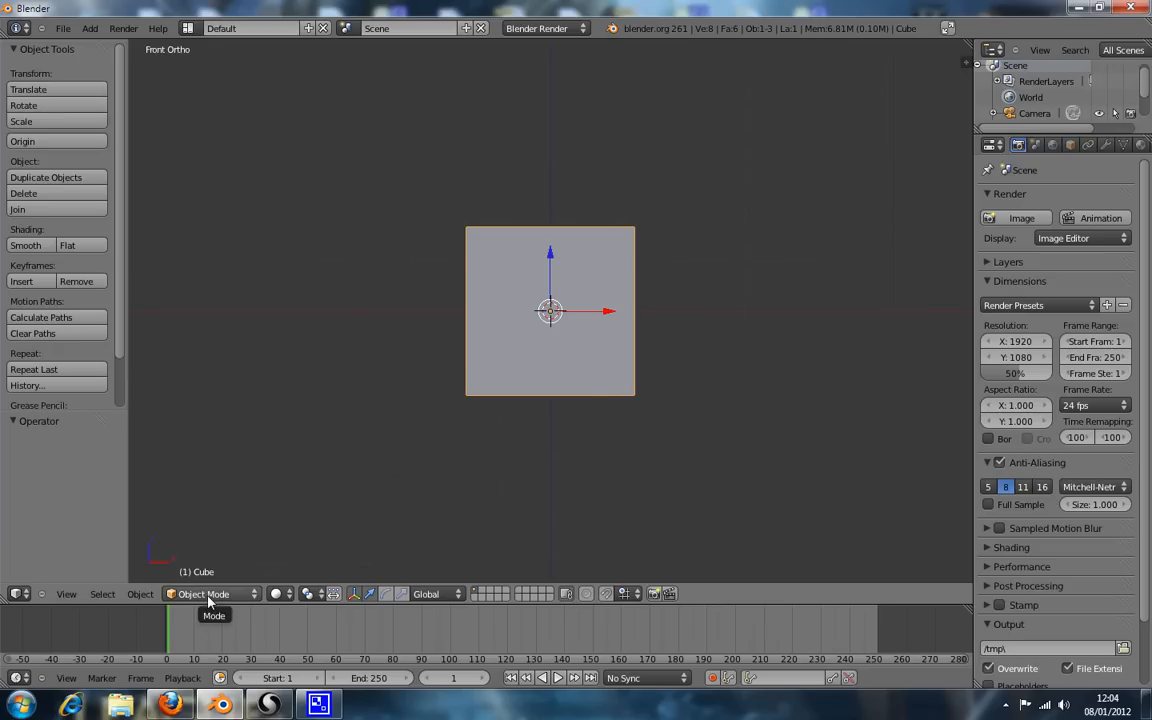
{"action": "key", "text": "Tab"}
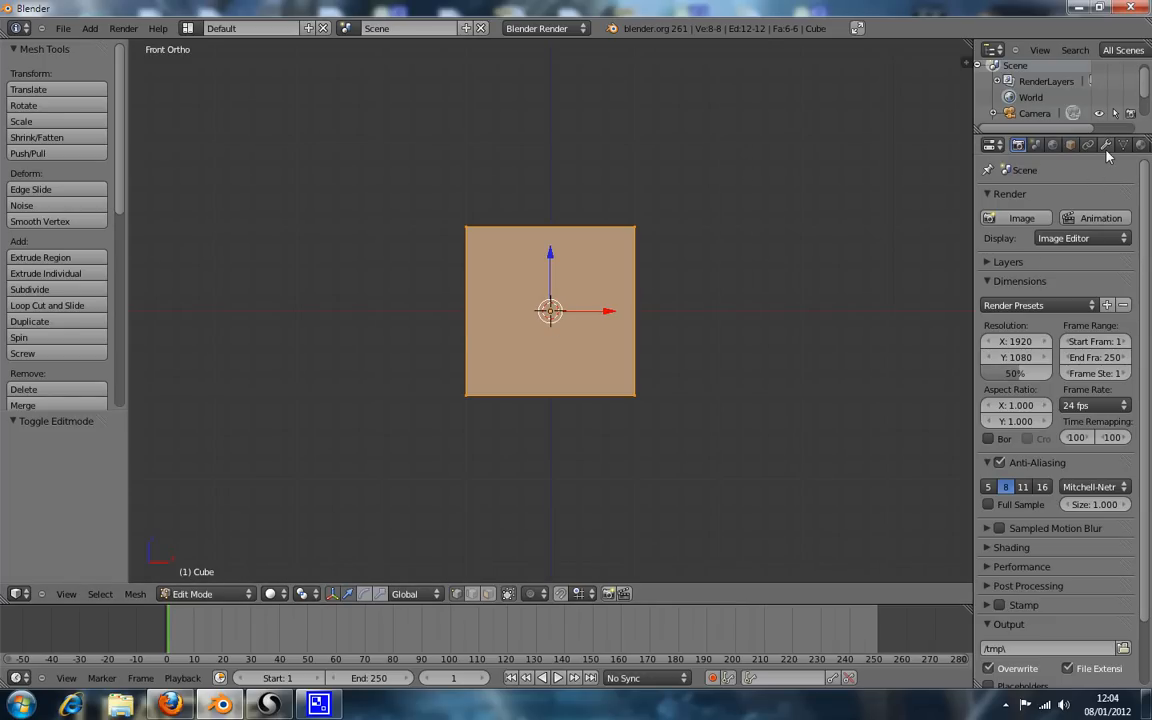
Subdivide the whole cube mesh three times in a row, using the plain Subdivide operation.
{"action": "key", "text": "w"}
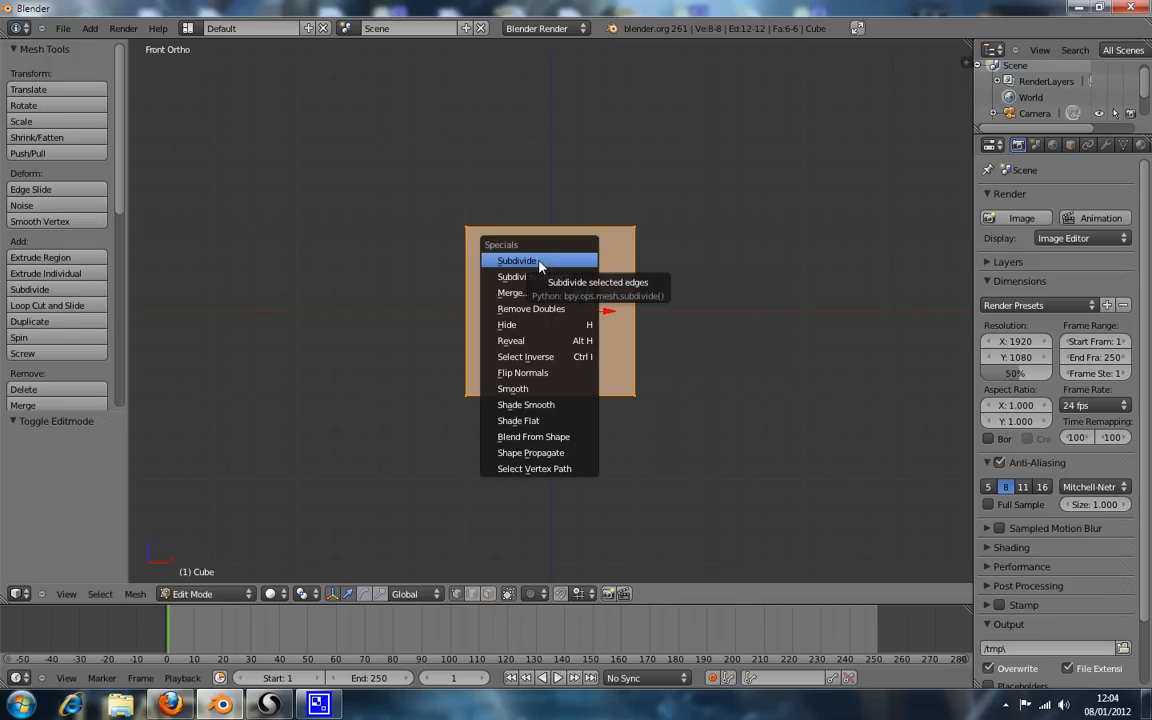
{"action": "left_click", "coordinate": [540, 262]}
{"action": "key", "text": "w"}
{"action": "left_click", "coordinate": [550, 289]}
{"action": "key", "text": "w"}
{"action": "left_click", "coordinate": [550, 290]}
{"action": "middle_click_drag", "start_coordinate": [693, 237], "coordinate": [603, 335]}
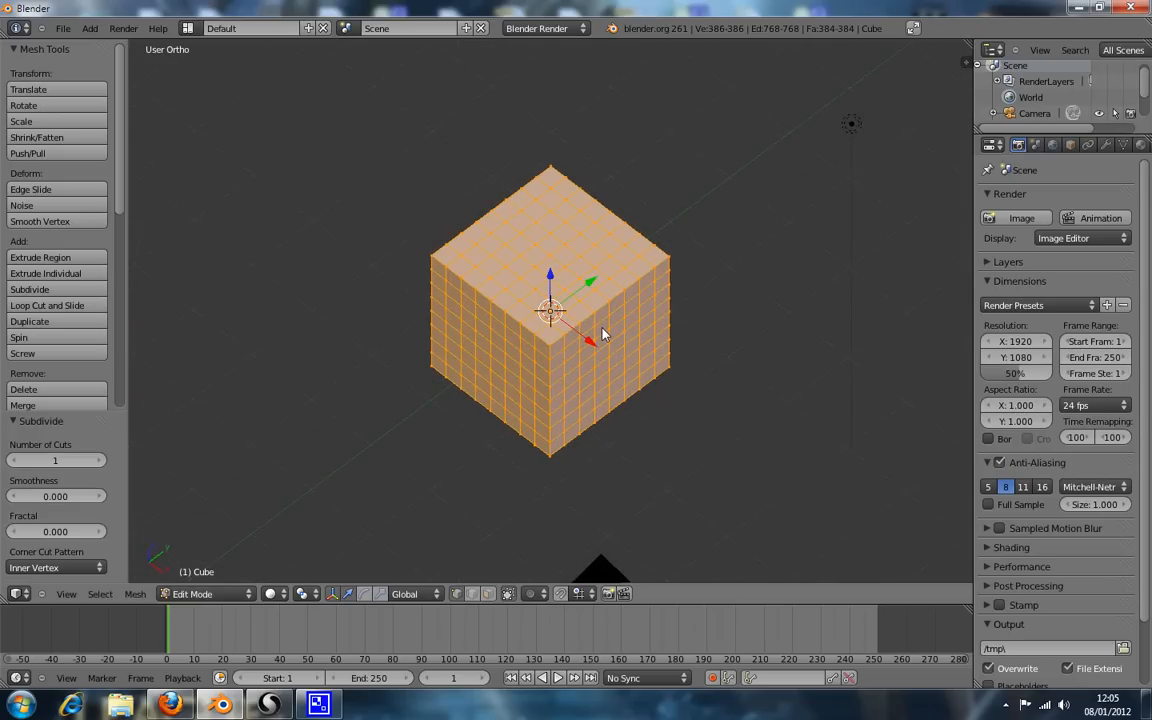
{"action": "key", "text": "KP_1"}
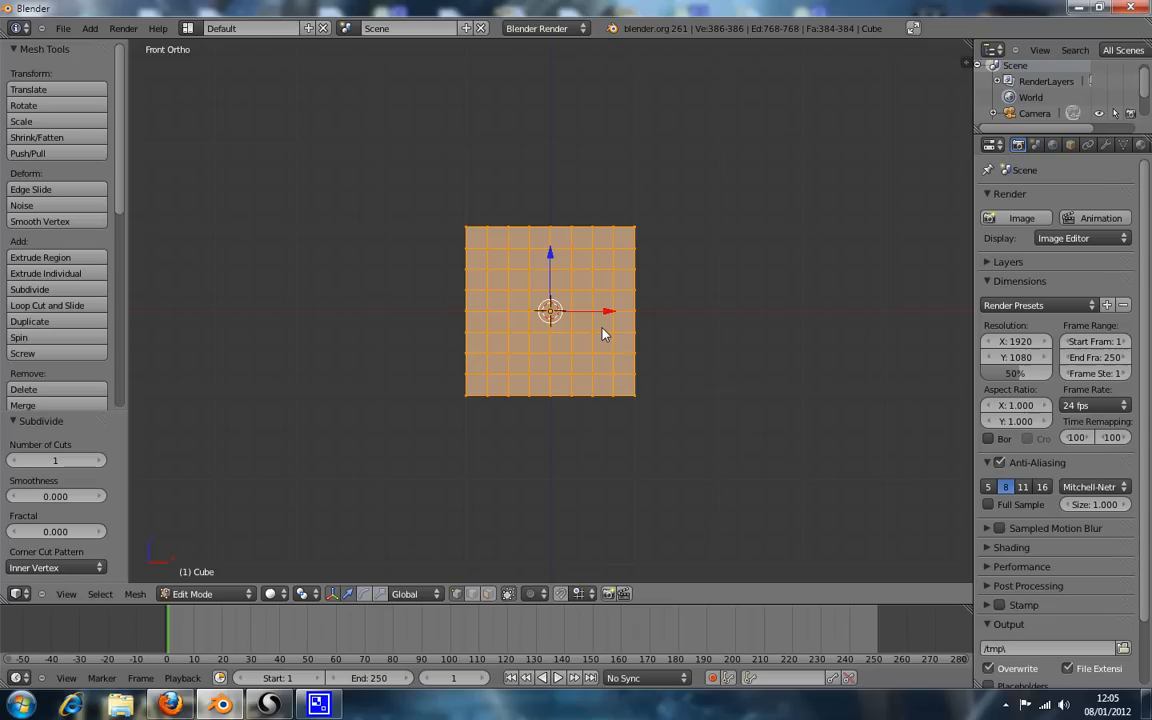
Undo the repeated subdivisions and subdivide the cube in a single operation with 7 cuts.
{"action": "key", "text": "ctrl+z"}
{"action": "key", "text": "ctrl+z"}
{"action": "key", "text": "w"}
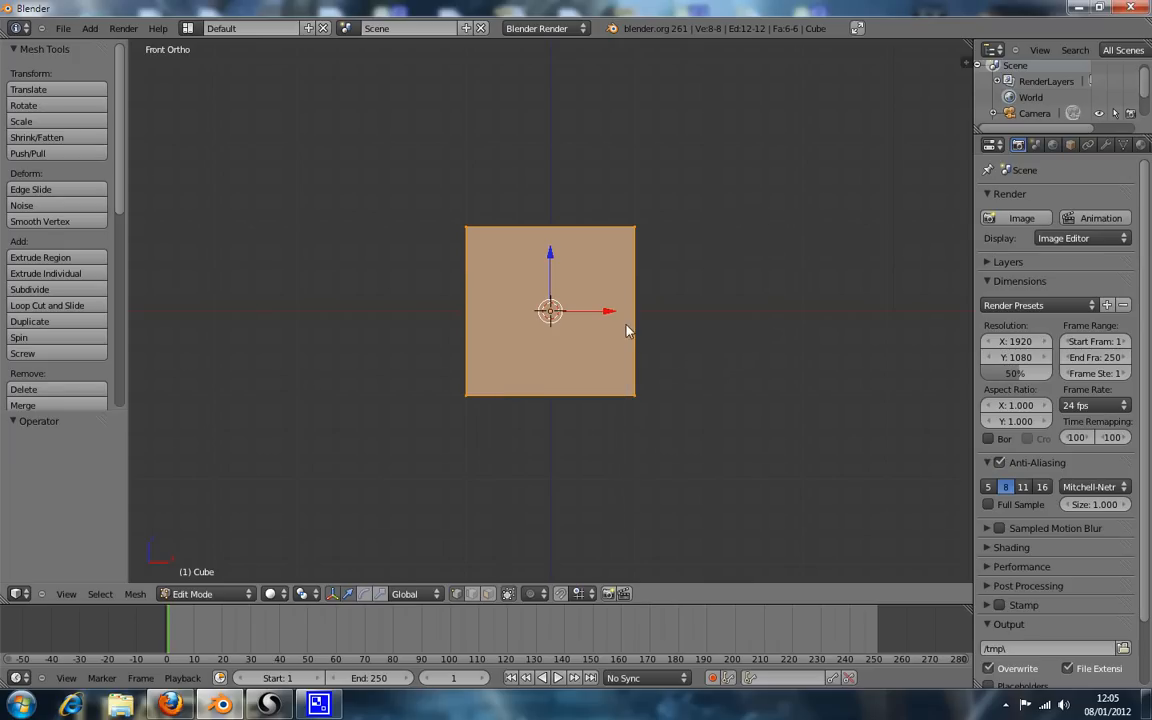
{"action": "key", "text": "w"}
{"action": "left_click", "coordinate": [622, 326]}
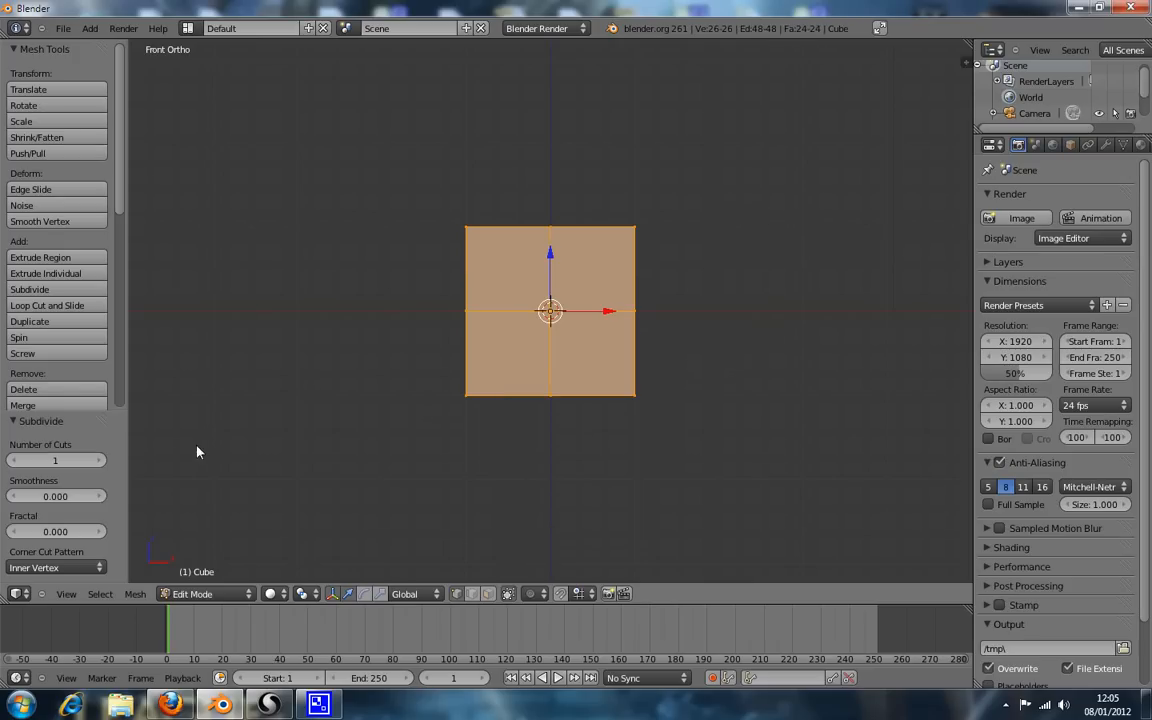
{"action": "left_click", "coordinate": [101, 461]}
{"action": "left_click", "coordinate": [100, 461]}
{"action": "left_click", "coordinate": [100, 461]}
{"action": "left_click", "coordinate": [100, 461]}
{"action": "left_click", "coordinate": [100, 461]}
{"action": "left_click", "coordinate": [100, 461]}
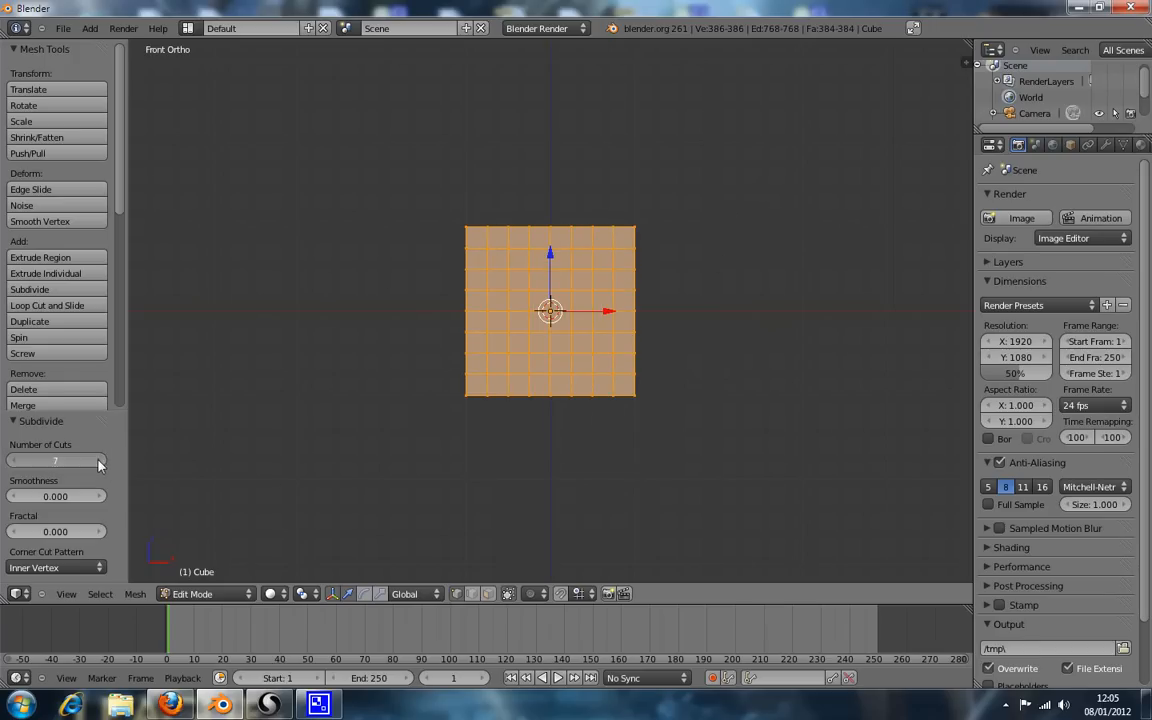
Try moving the box-selected upper-right corner of the grid, and undo back to the unsubdivided cube.
{"action": "key", "text": "a"}
{"action": "key", "text": "b"}
{"action": "left_click_drag", "start_coordinate": [590, 218], "coordinate": [645, 292]}
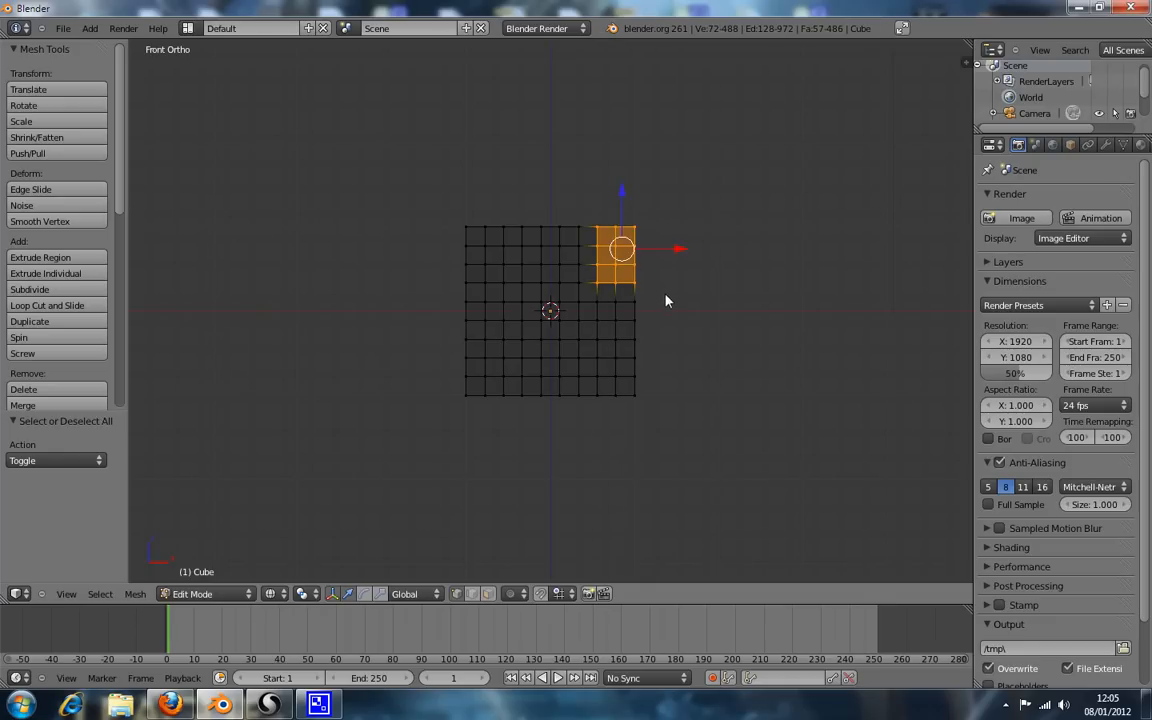
{"action": "key", "text": "g"}
{"action": "left_click", "coordinate": [662, 303]}
{"action": "key", "text": "ctrl+z"}
{"action": "key", "text": "ctrl+z"}
{"action": "key", "text": "ctrl+z"}
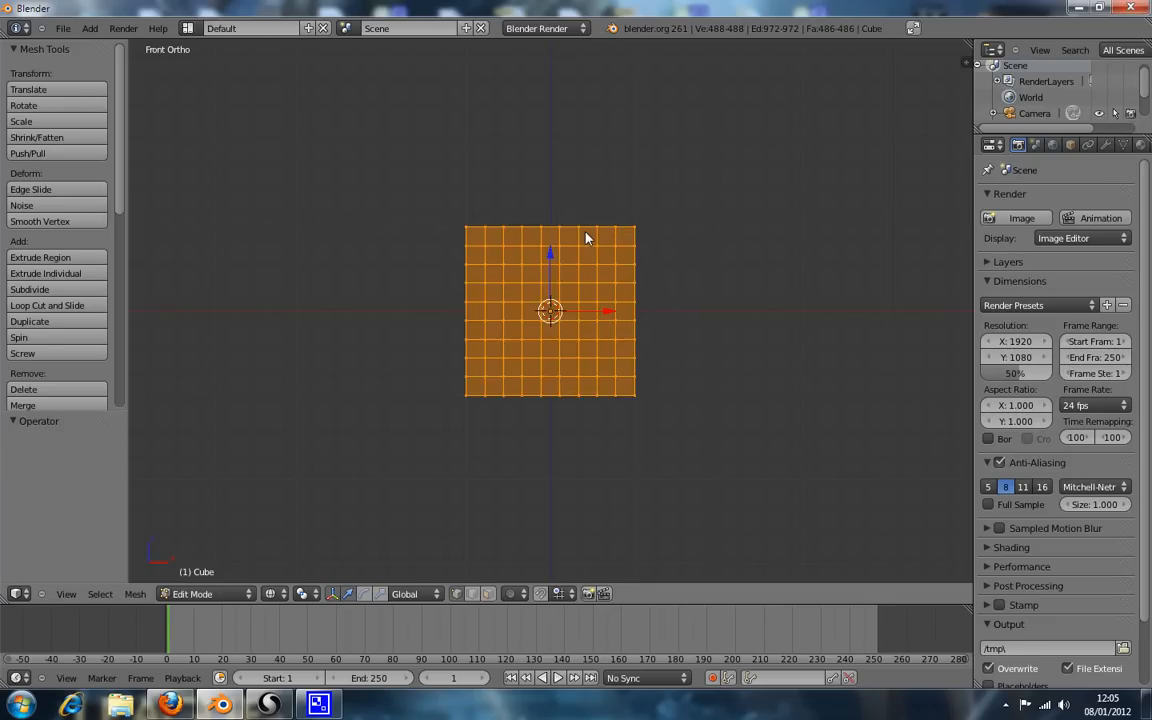
Apply Subdivide Smooth to the whole cube and display it with solid shading in the front view.
{"action": "key", "text": "w"}
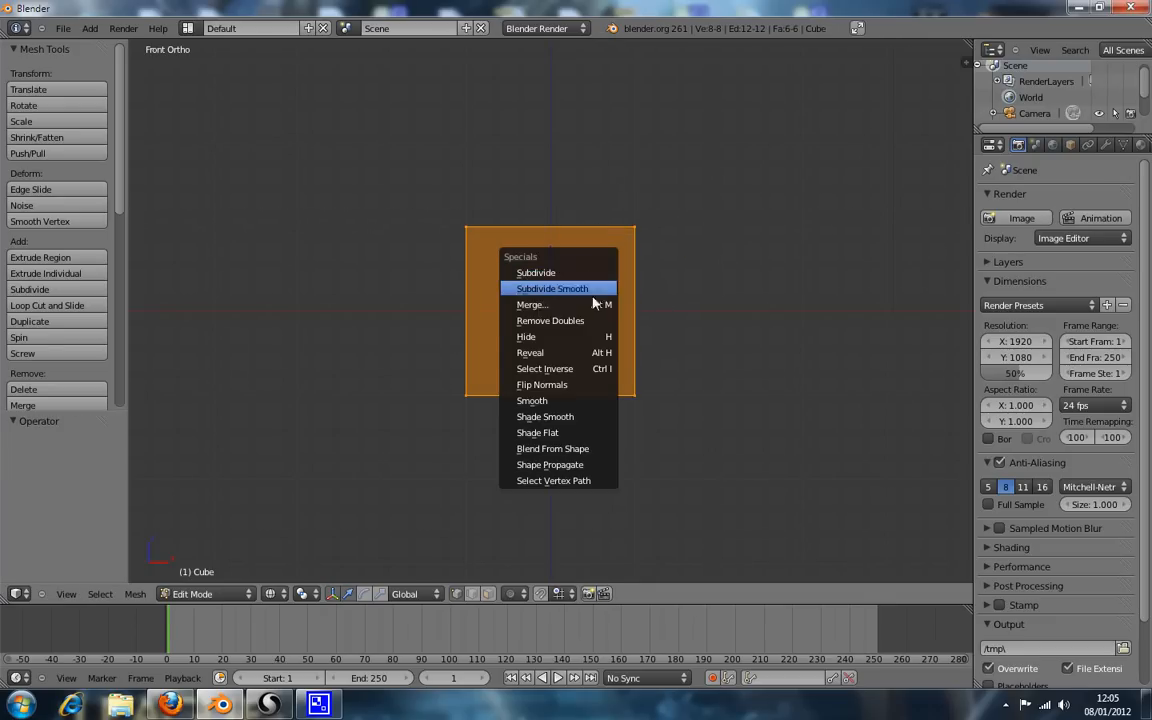
{"action": "left_click", "coordinate": [588, 289]}
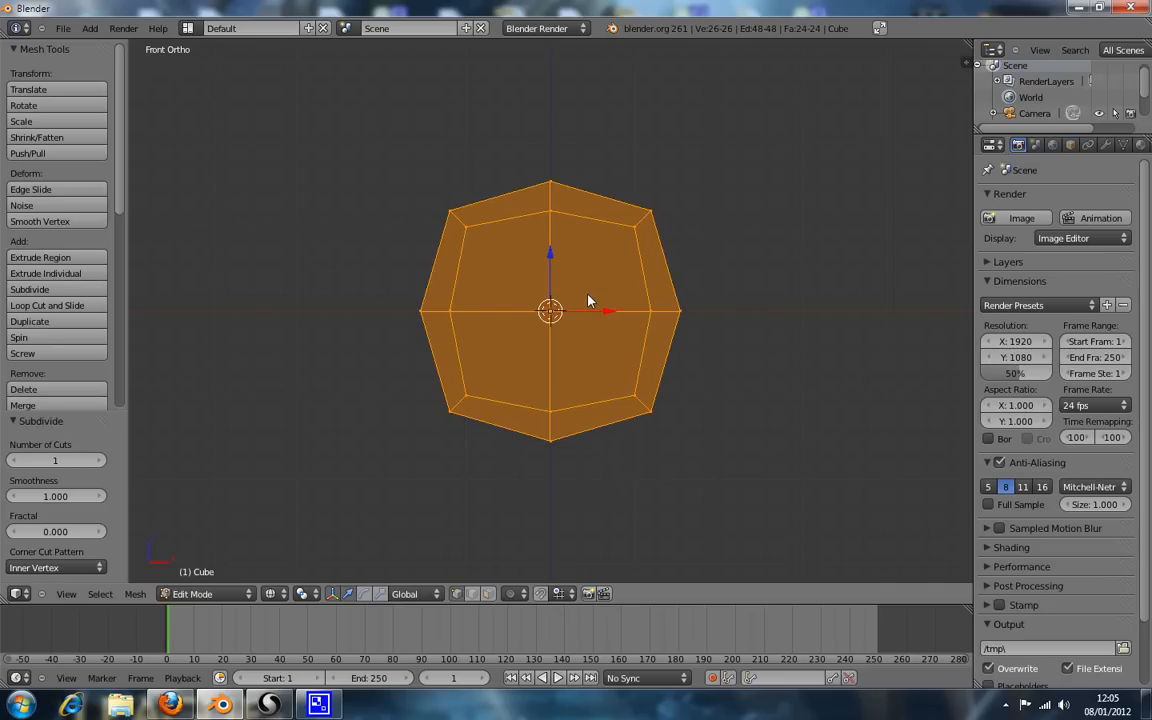
{"action": "key", "text": "z"}
{"action": "middle_click_drag", "start_coordinate": [689, 267], "coordinate": [643, 298]}
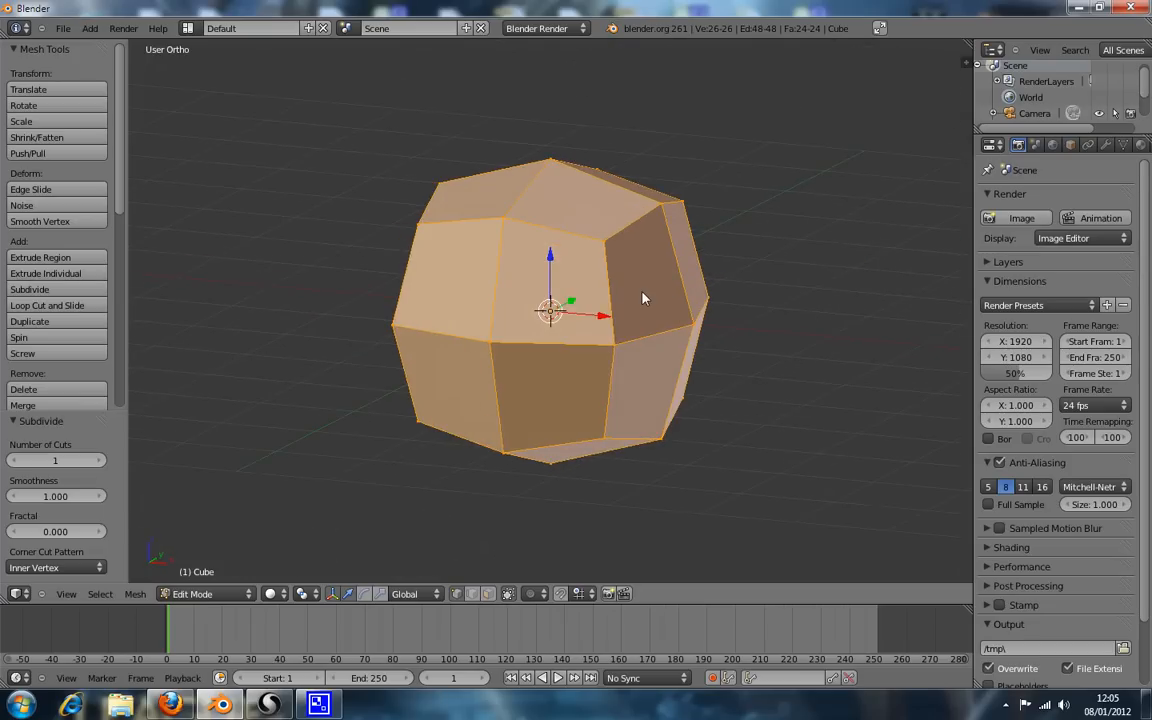
{"action": "key", "text": "KP_1"}
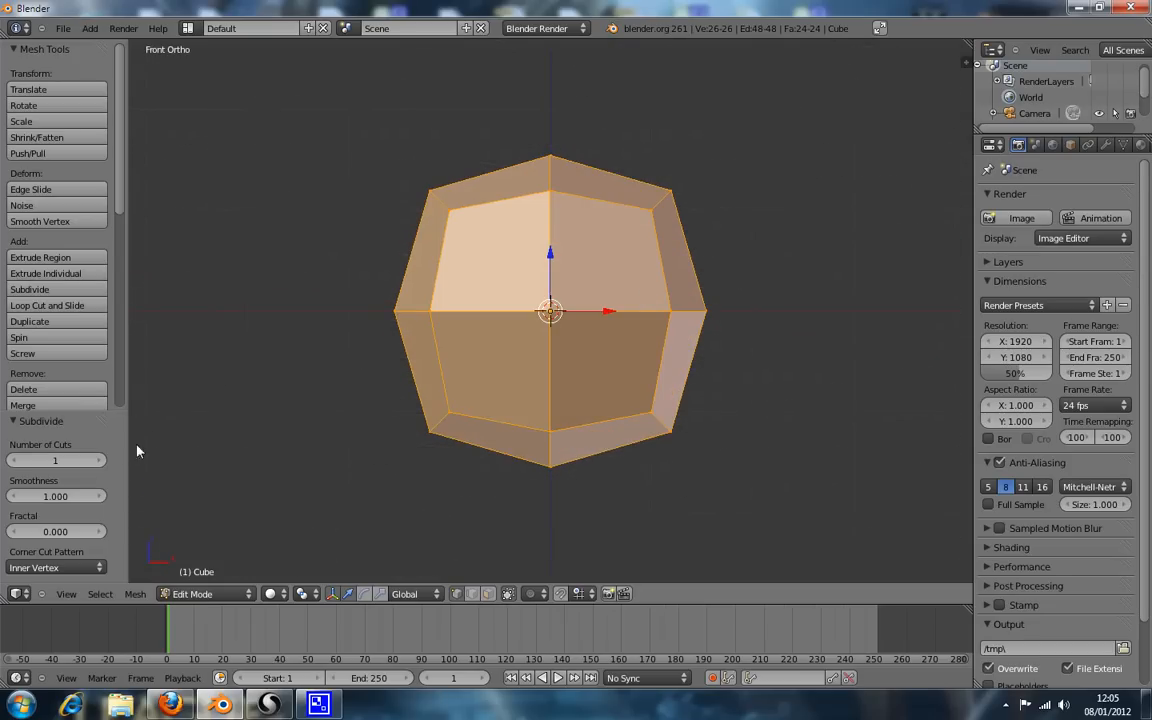
Set the smooth subdivision's number of cuts to 6.
{"action": "left_click", "coordinate": [99, 461]}
{"action": "left_click", "coordinate": [99, 461]}
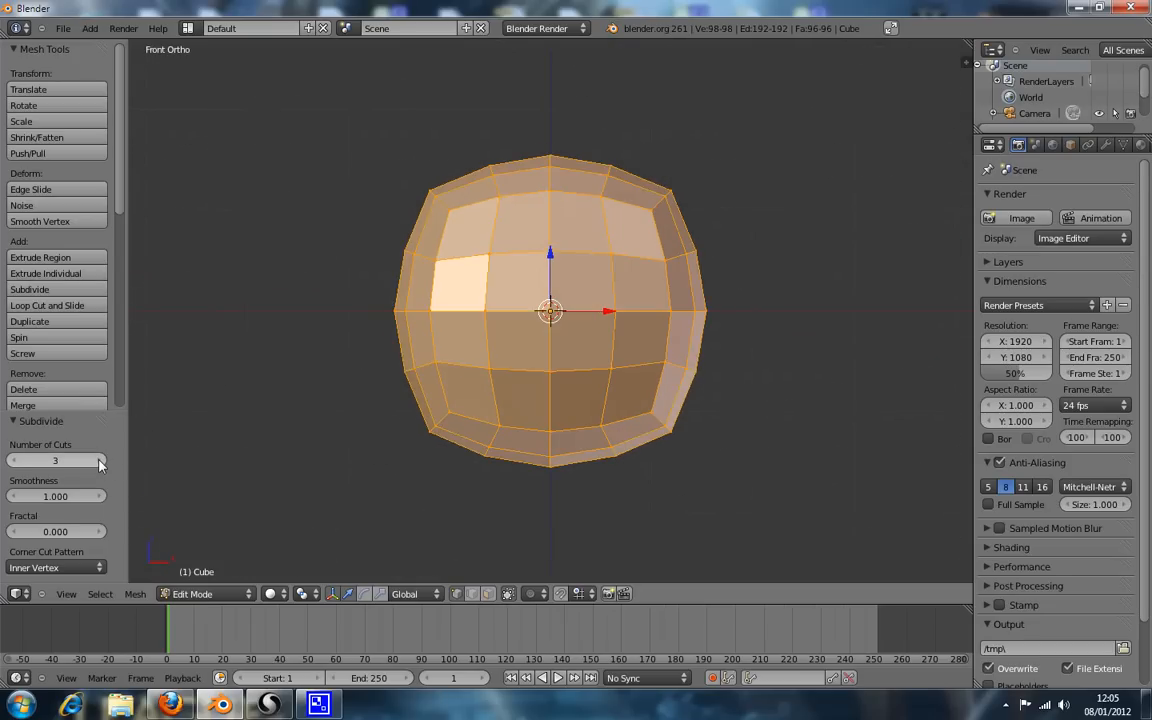
{"action": "left_click", "coordinate": [99, 461]}
{"action": "left_click", "coordinate": [99, 461]}
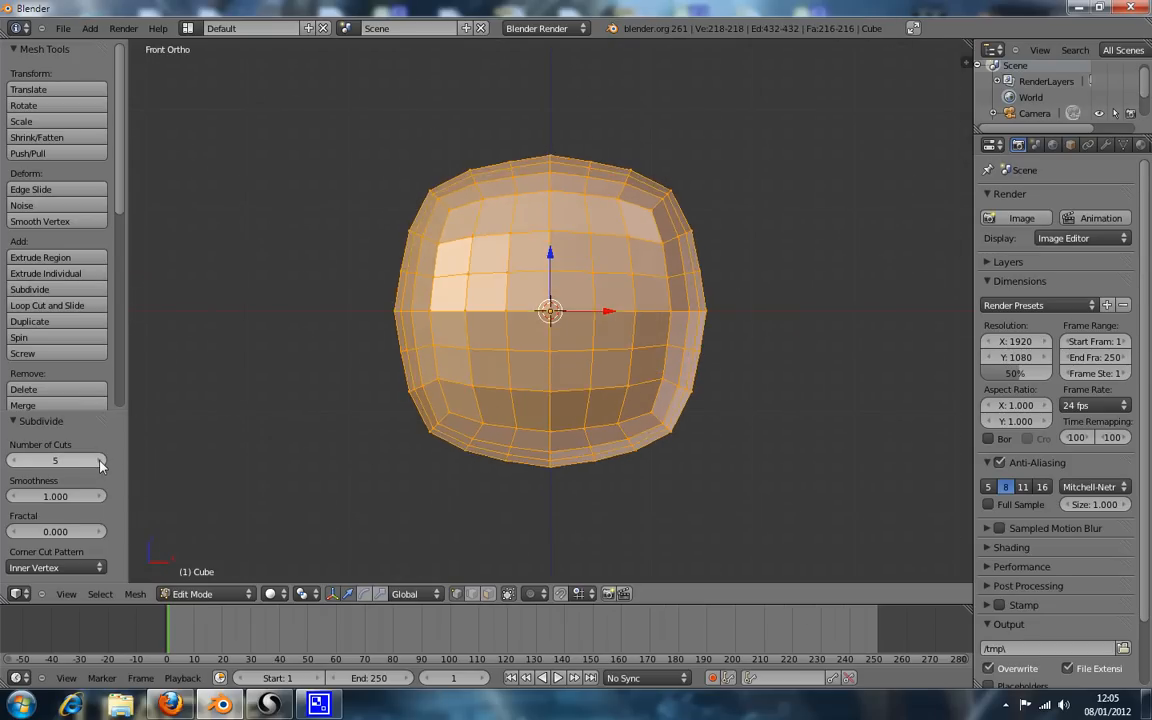
{"action": "left_click", "coordinate": [99, 461]}
{"action": "middle_click_drag", "start_coordinate": [874, 219], "coordinate": [845, 255]}
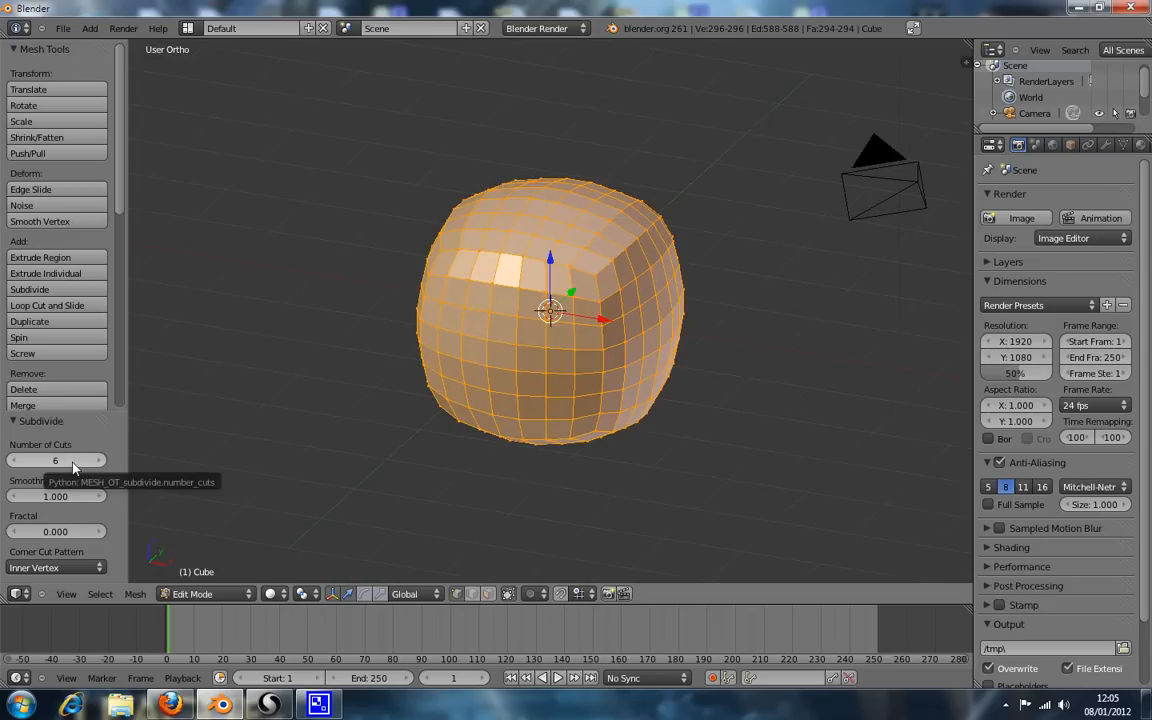
{"action": "key", "text": "KP_1"}
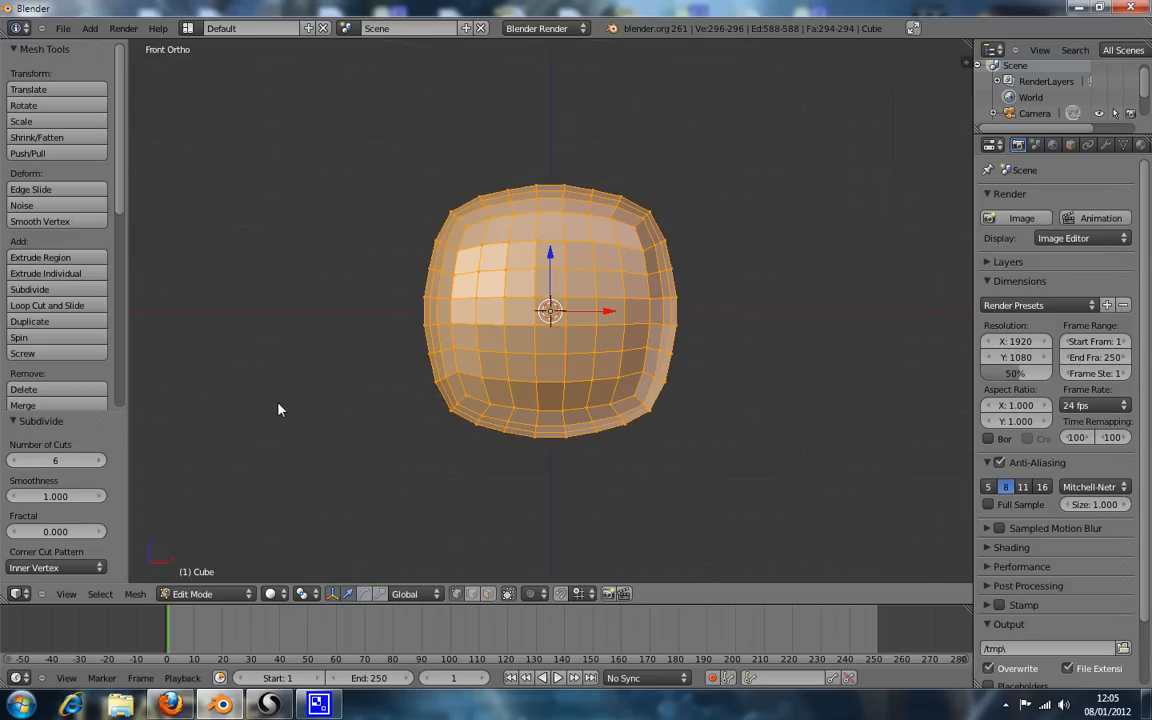
Switch the cube to Sculpt Mode and add a Multiresolution modifier to it.
{"action": "left_click", "coordinate": [205, 595]}
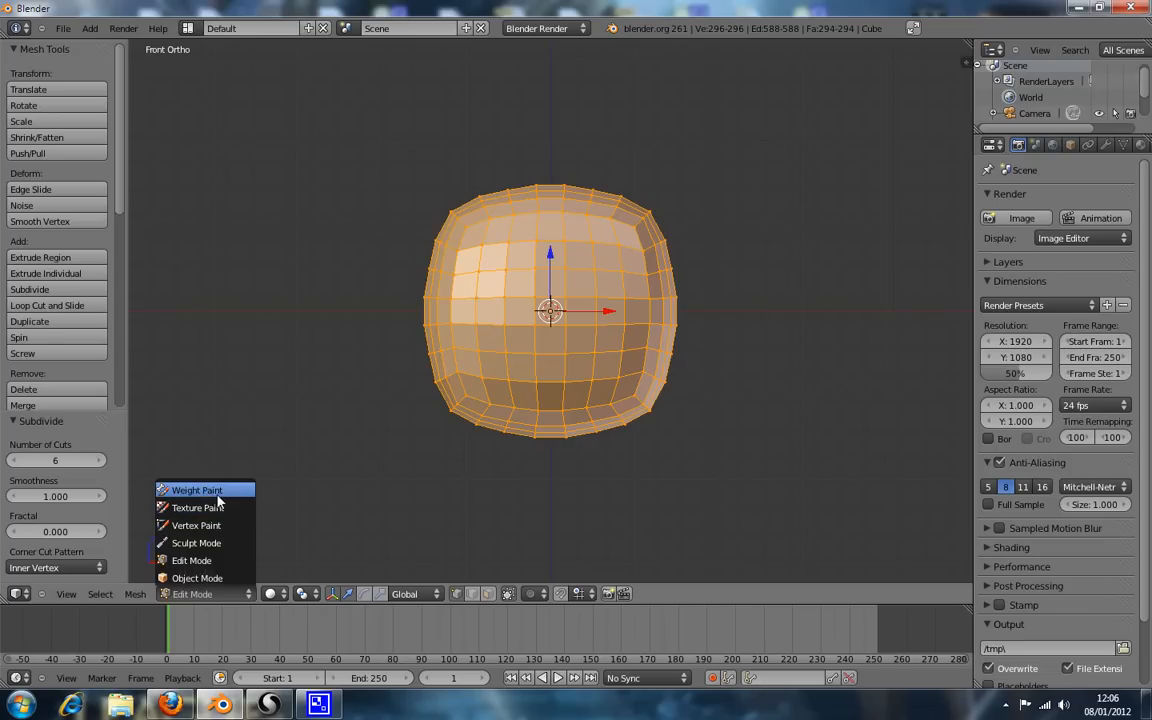
{"action": "left_click", "coordinate": [226, 549]}
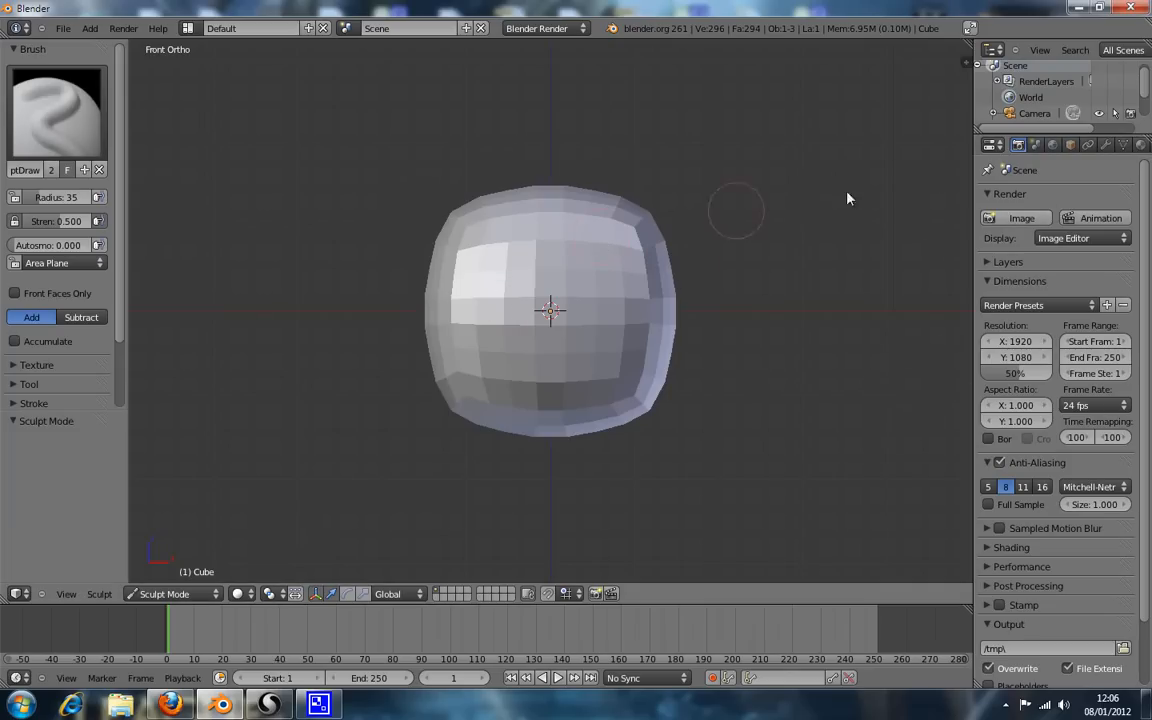
{"action": "left_click", "coordinate": [1105, 145]}
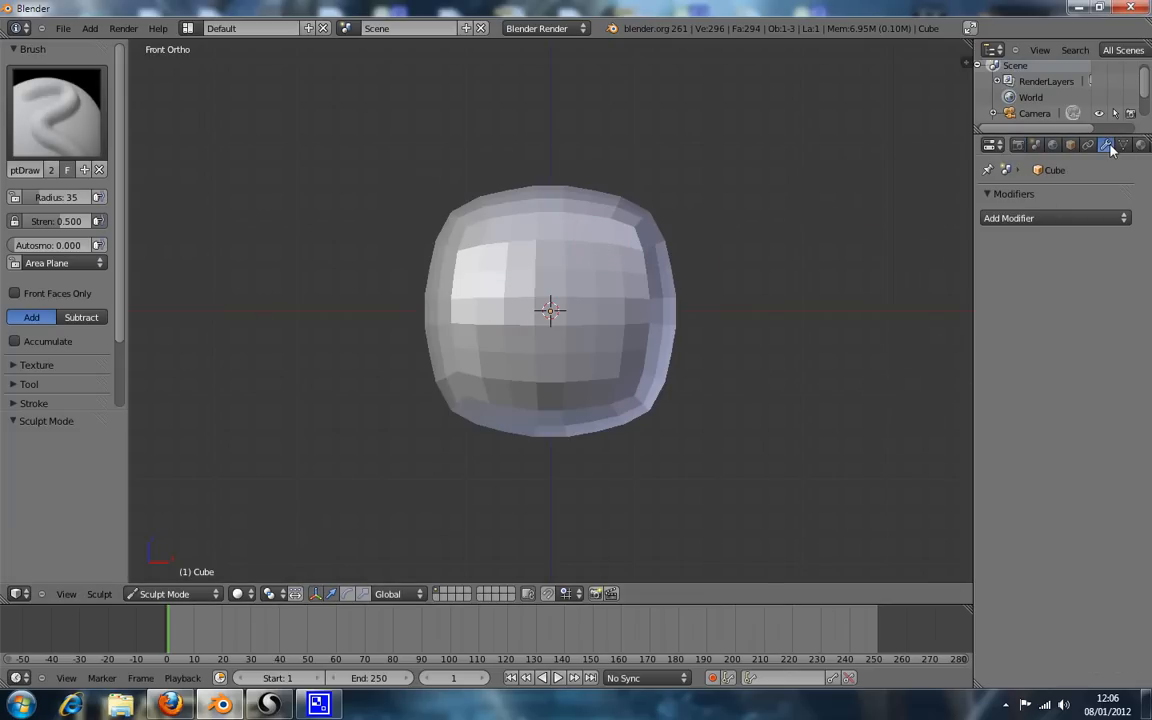
{"action": "left_click", "coordinate": [1030, 220]}
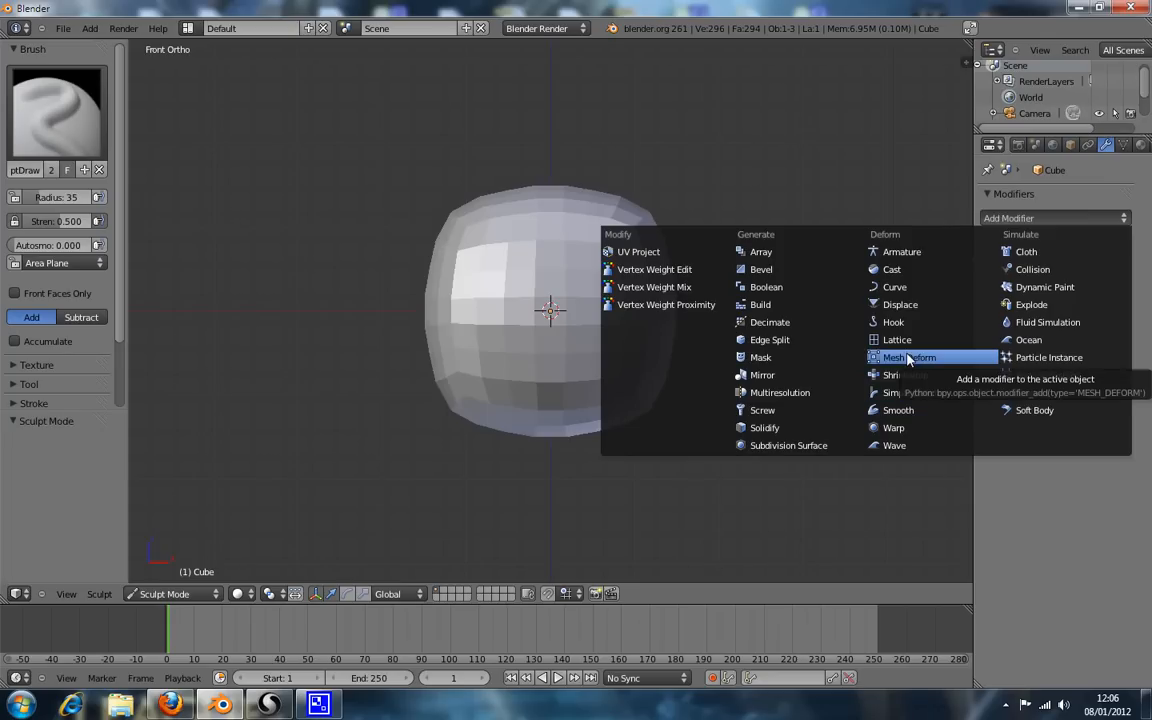
{"action": "left_click", "coordinate": [803, 392]}
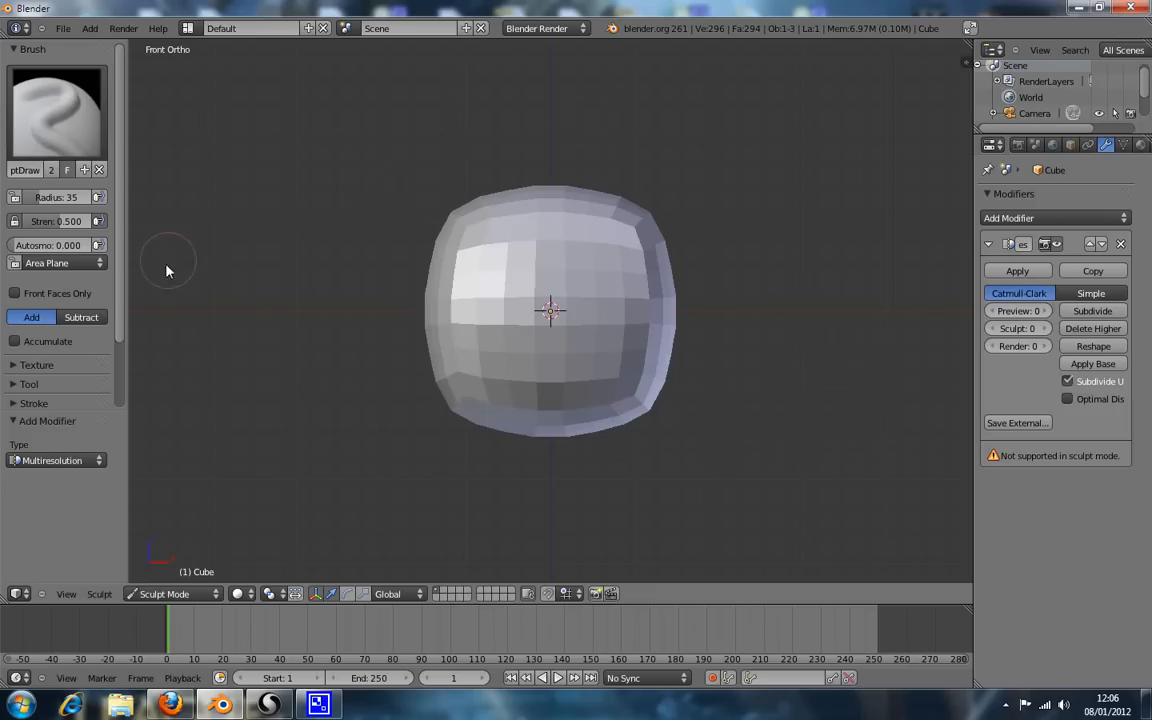
Return to Edit Mode, apply smooth shading to the whole mesh, and deselect everything.
{"action": "left_click", "coordinate": [168, 594]}
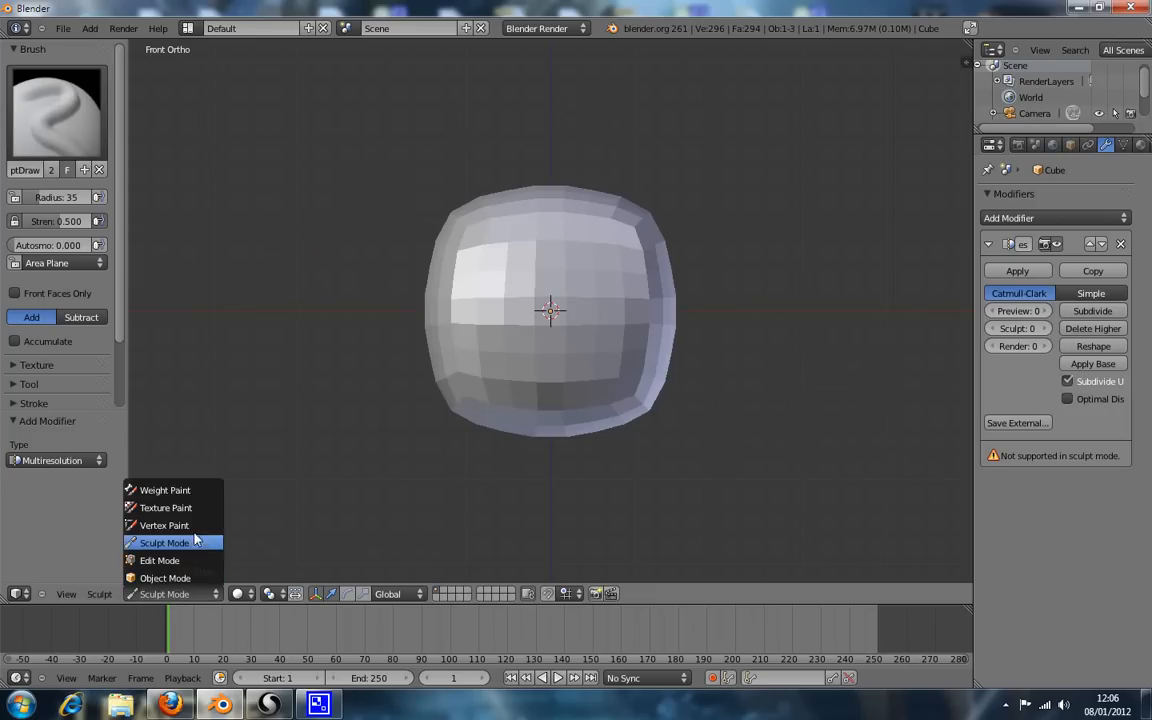
{"action": "left_click", "coordinate": [160, 561]}
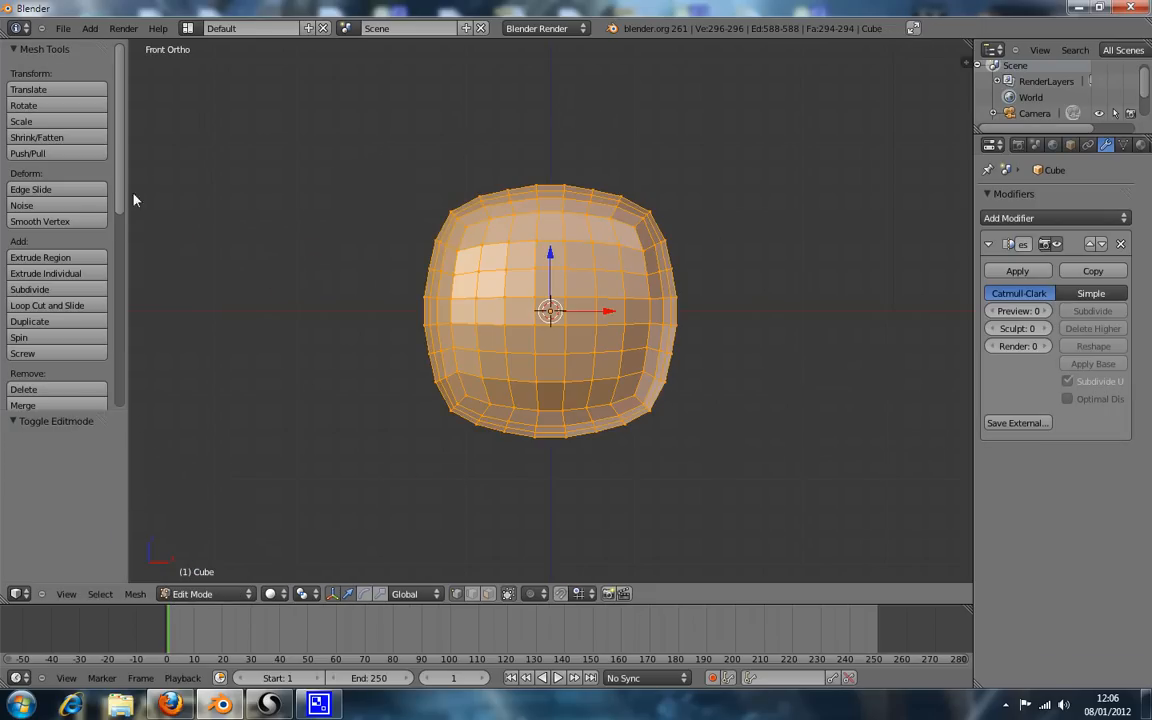
{"action": "scroll", "coordinate": [104, 162], "scroll_direction": "down", "scroll_amount": 7}
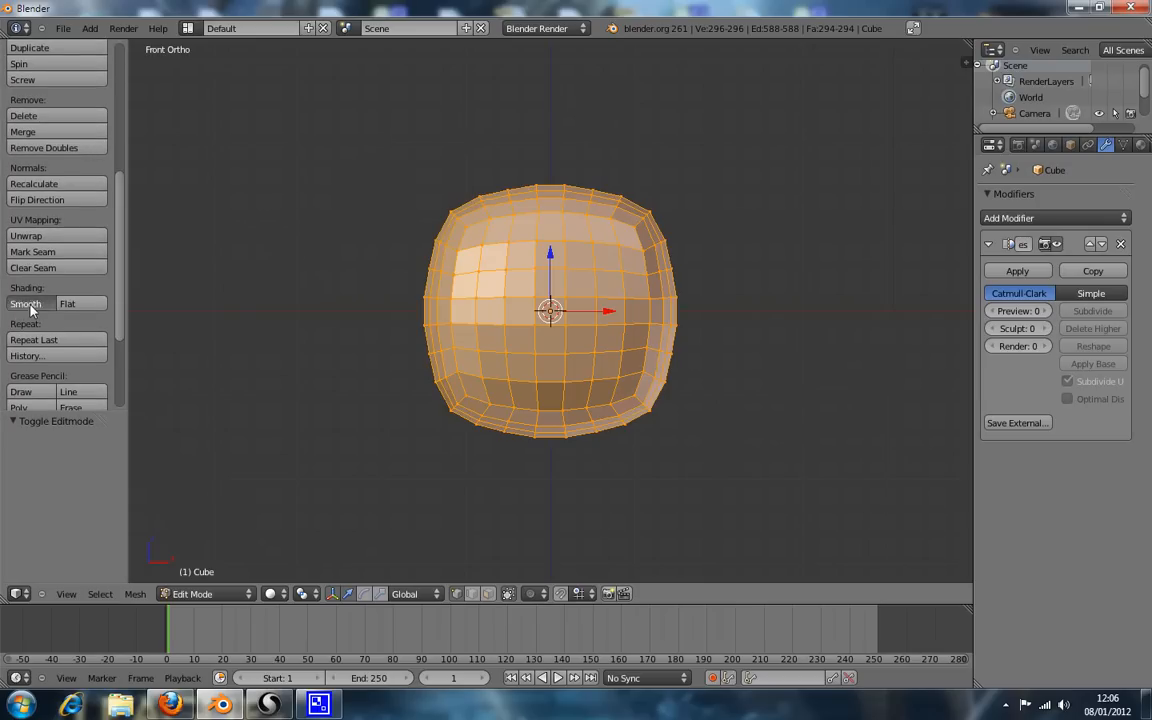
{"action": "left_click", "coordinate": [26, 304]}
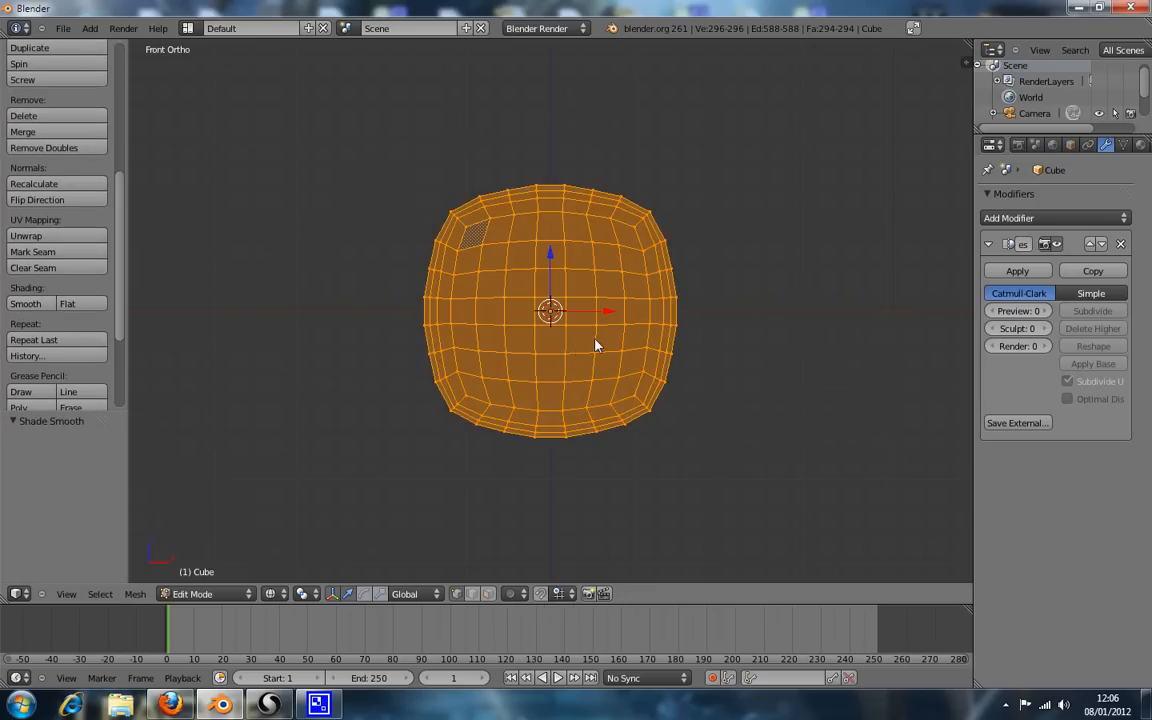
{"action": "key", "text": "a"}
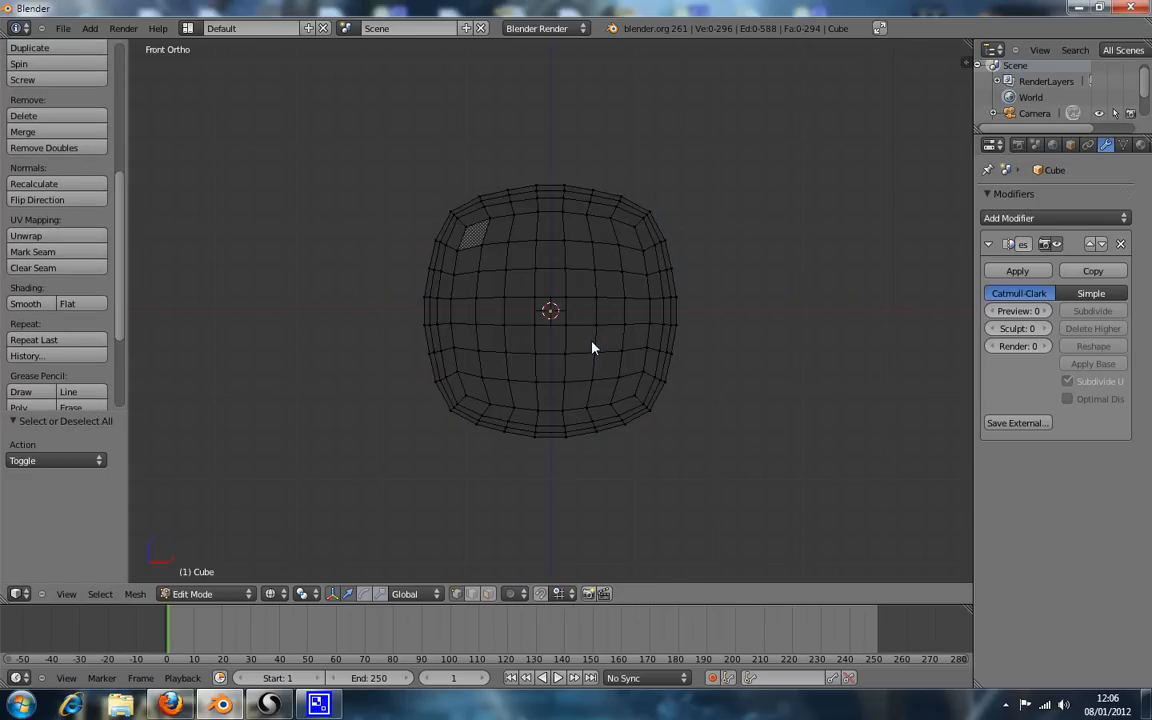
Leave Edit Mode and put the smooth-shaded cube into Sculpt Mode.
{"action": "key", "text": "Tab"}
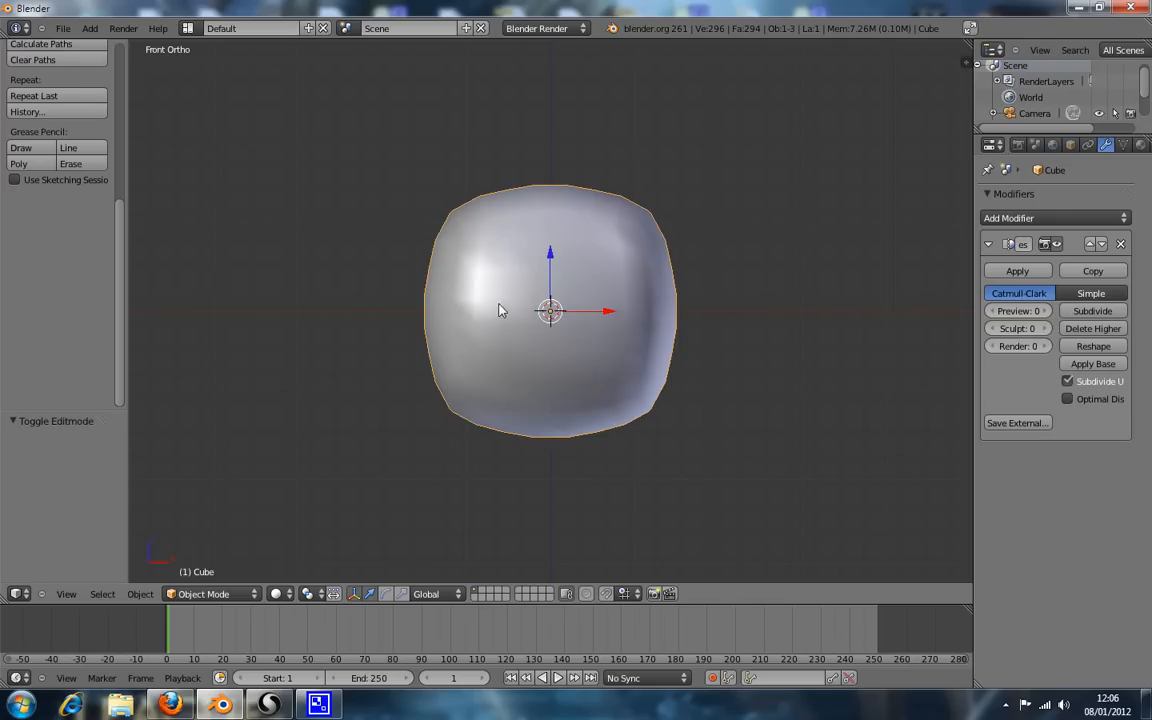
{"action": "scroll", "coordinate": [82, 250], "scroll_direction": "up", "scroll_amount": 4}
{"action": "scroll", "coordinate": [224, 255], "scroll_direction": "up", "scroll_amount": 5}
{"action": "scroll", "coordinate": [224, 255], "scroll_direction": "down", "scroll_amount": 5}
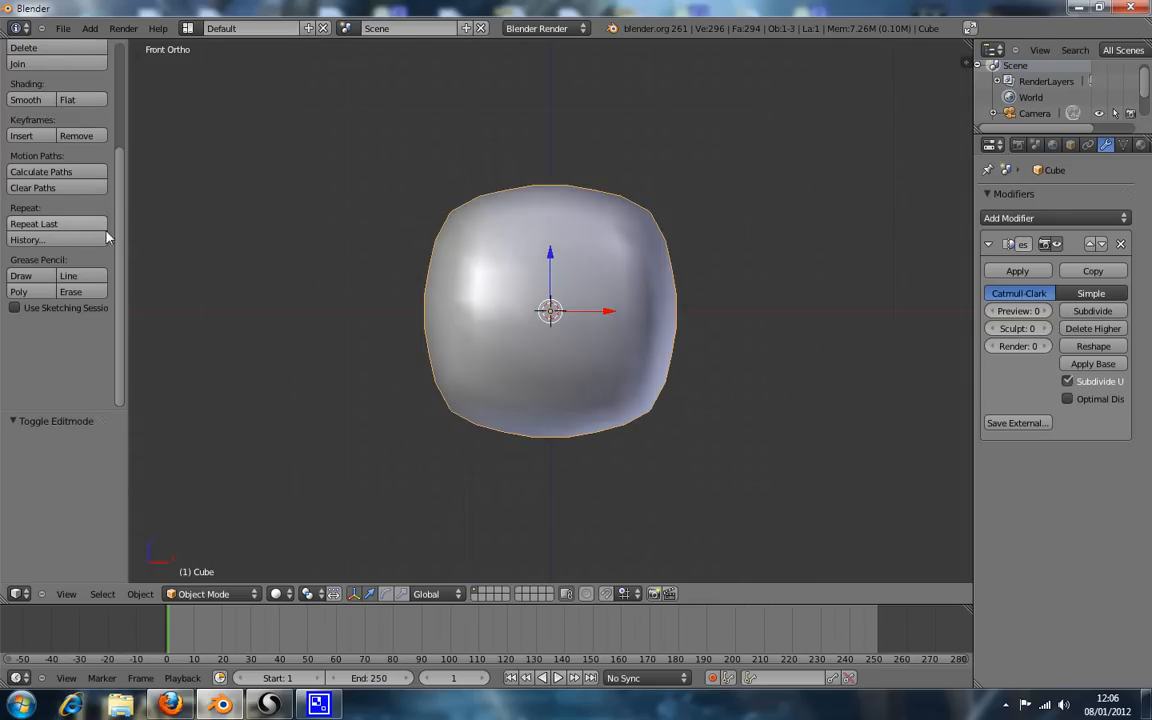
{"action": "scroll", "coordinate": [105, 214], "scroll_direction": "up", "scroll_amount": 4}
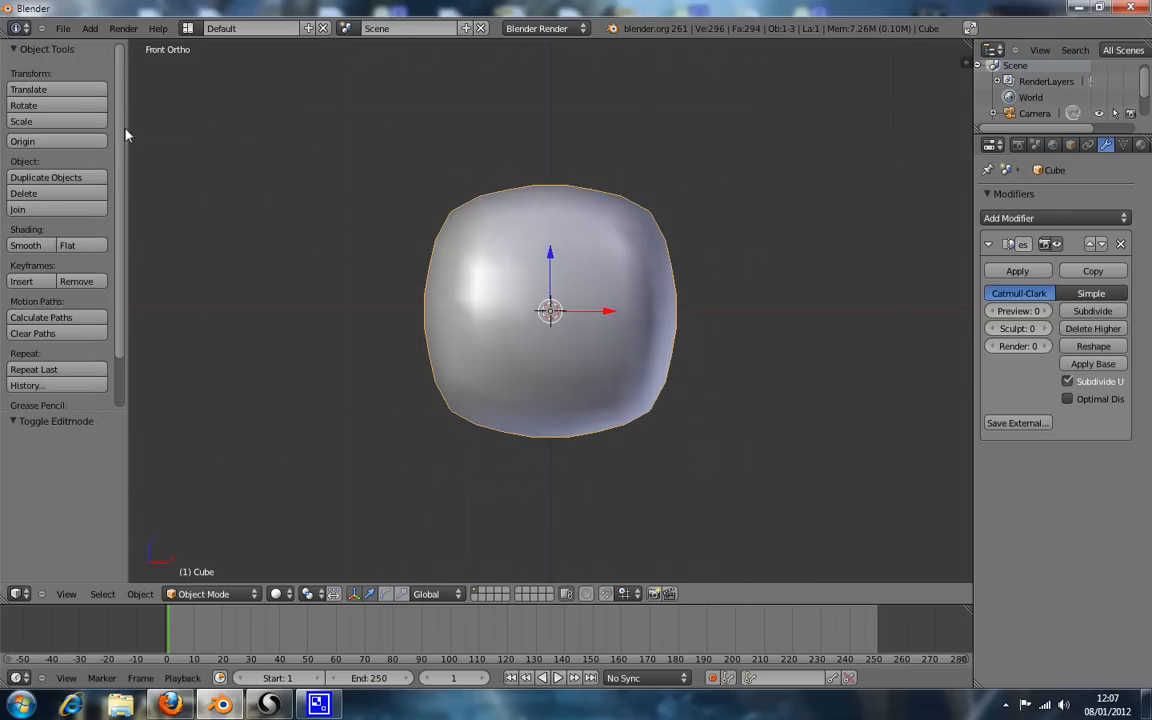
{"action": "left_click", "coordinate": [219, 596]}
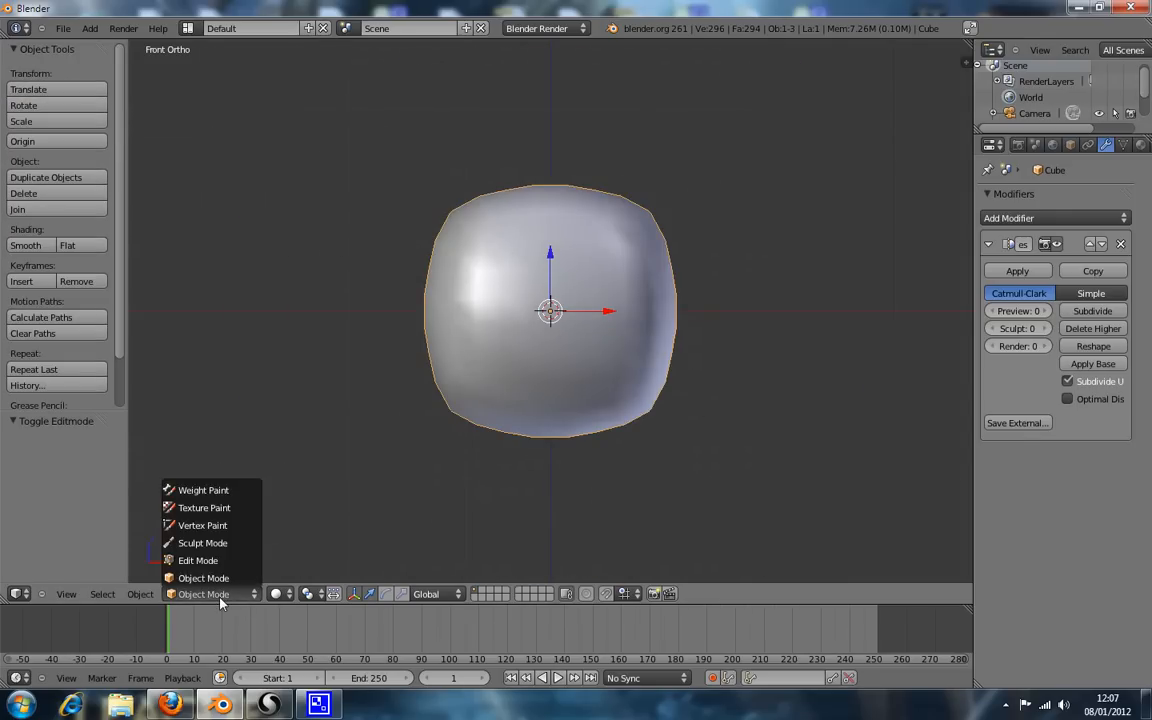
{"action": "left_click", "coordinate": [215, 543]}
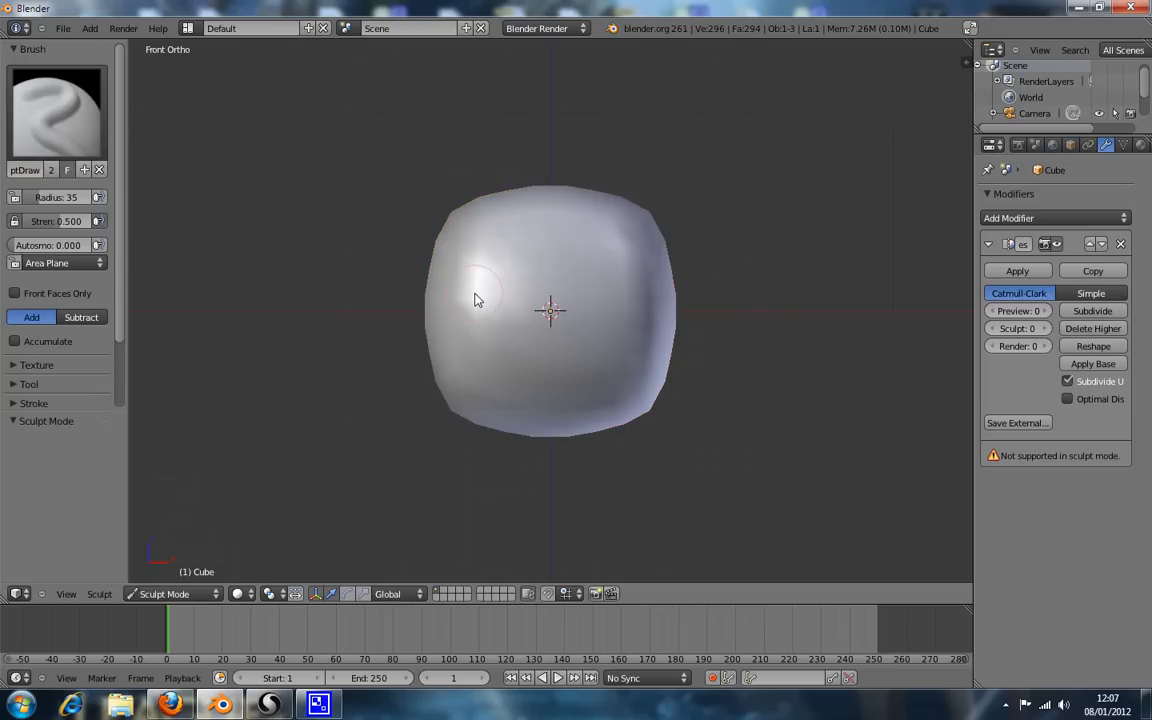
Try pulling the cube's upper-left corner outward with the Grab brush at radius 200, and undo the stroke.
{"action": "left_click", "coordinate": [65, 108]}
{"action": "left_click_drag", "start_coordinate": [43, 198], "coordinate": [105, 205]}
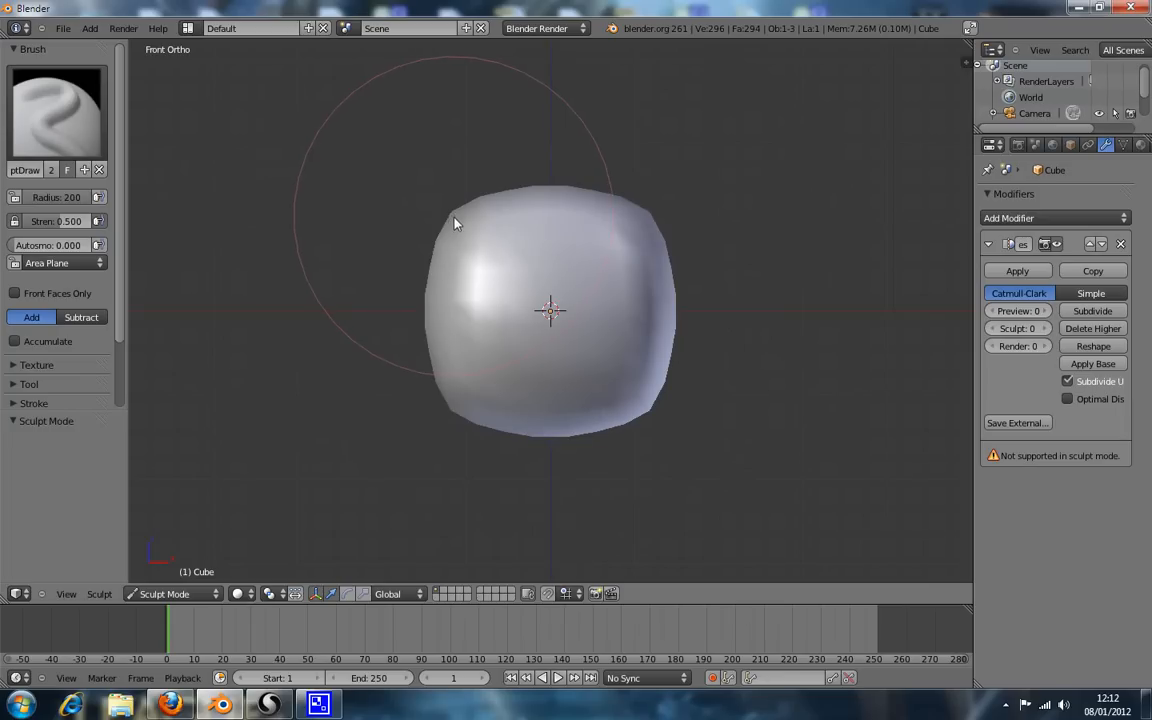
{"action": "left_click", "coordinate": [57, 108]}
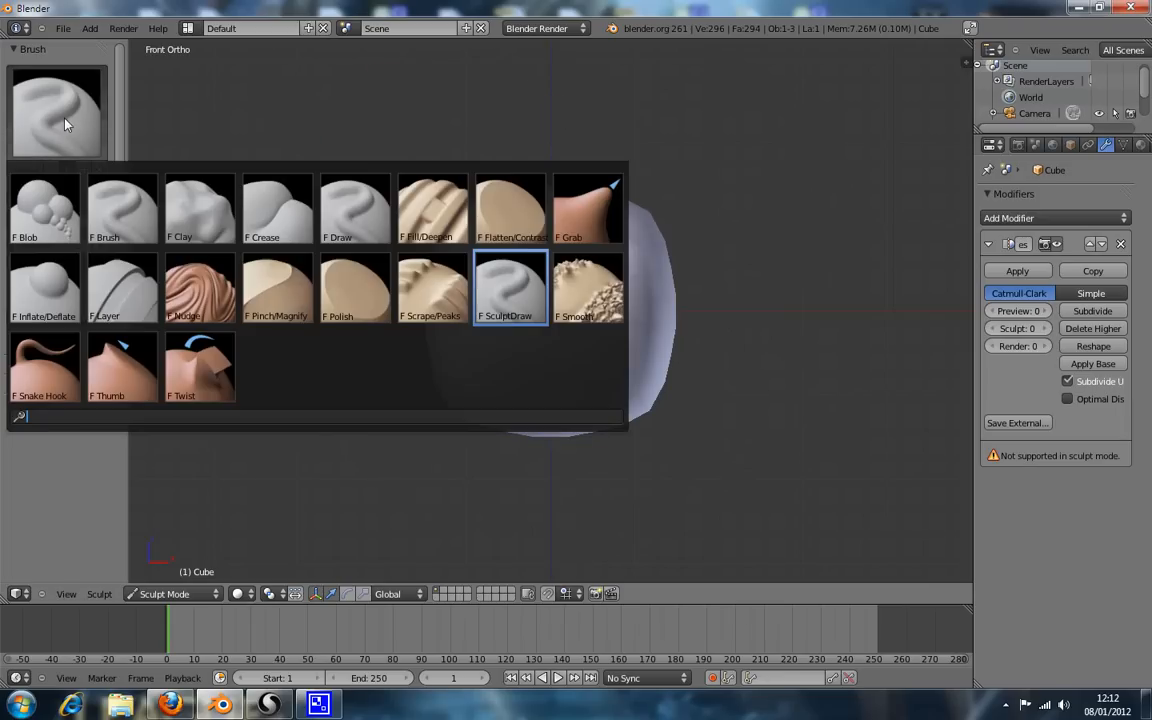
{"action": "left_click", "coordinate": [588, 205]}
{"action": "mouse_move", "coordinate": [450, 215]}
{"action": "left_mouse_down"}
{"action": "mouse_move", "coordinate": [259, 146]}
{"action": "mouse_move", "coordinate": [360, 165]}
{"action": "mouse_move", "coordinate": [429, 198]}
{"action": "mouse_move", "coordinate": [256, 111]}
{"action": "left_mouse_up"}
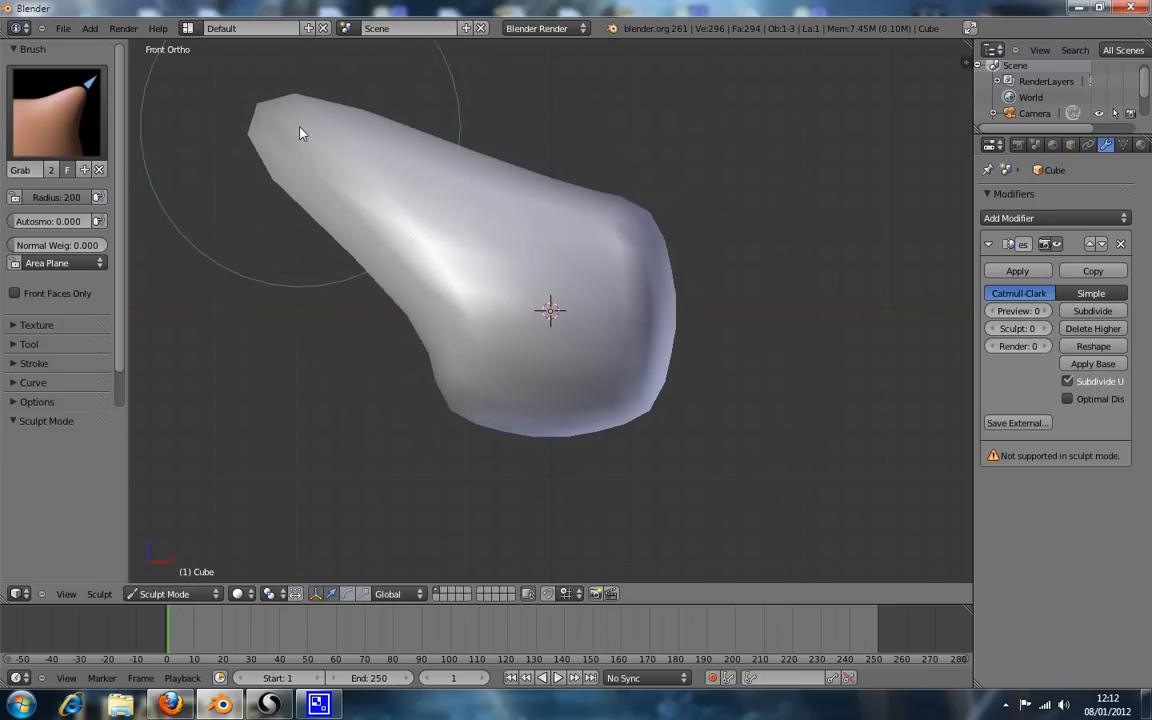
{"action": "key", "text": "ctrl+z"}
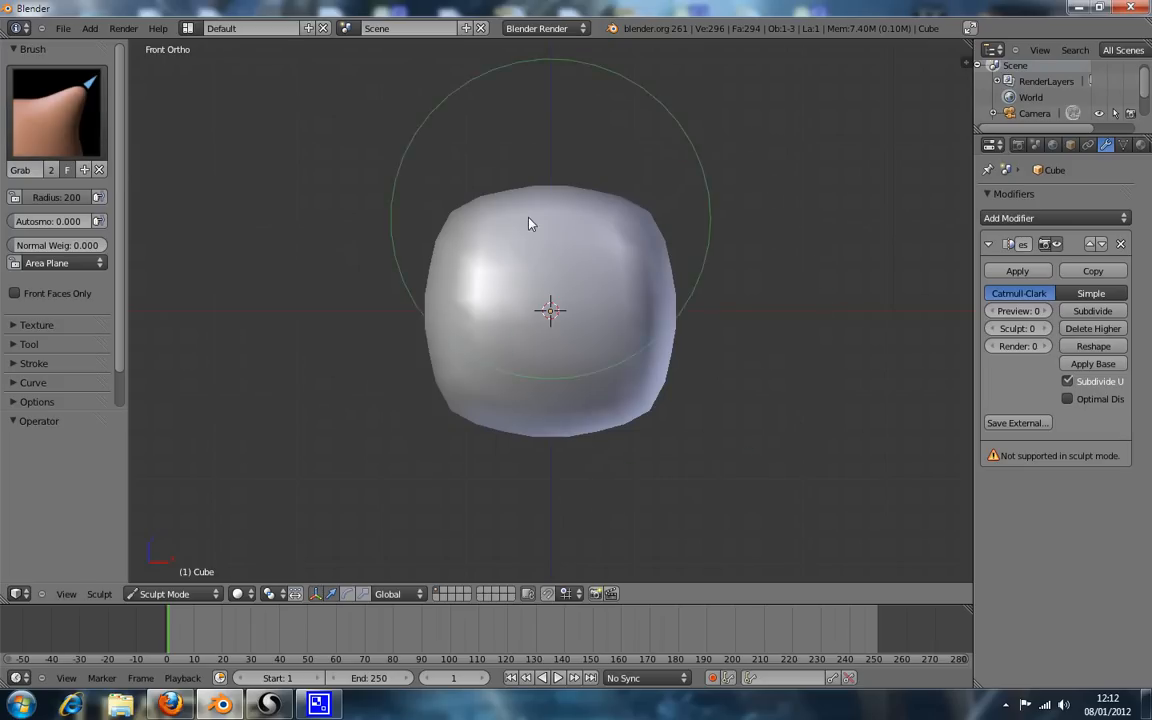
Set the Grab brush radius to 6, try a small pull at the cube's upper-left corner, and undo it.
{"action": "left_click", "coordinate": [93, 197]}
{"action": "type", "text": "6"}
{"action": "key", "text": "Return"}
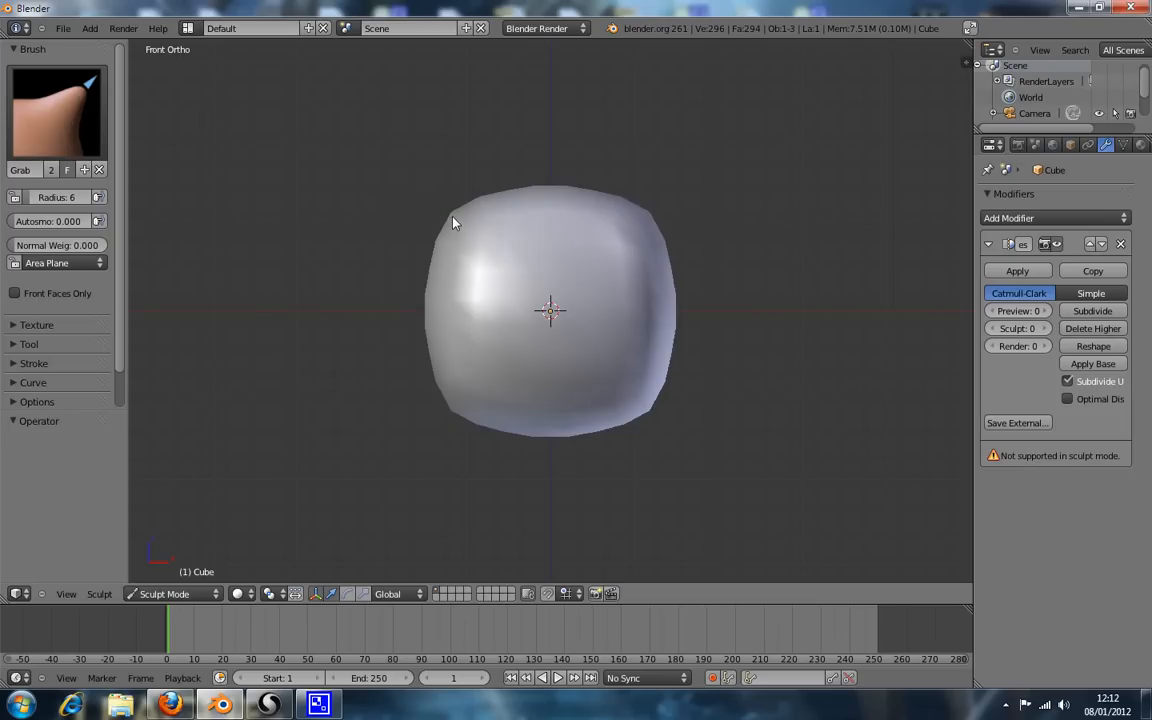
{"action": "key", "text": "z"}
{"action": "key", "text": "z"}
{"action": "mouse_move", "coordinate": [411, 190]}
{"action": "left_mouse_down"}
{"action": "mouse_move", "coordinate": [342, 154]}
{"action": "mouse_move", "coordinate": [364, 165]}
{"action": "left_mouse_up"}
{"action": "key", "text": "ctrl+z"}
Resize the brush interactively over the cube, ending at a radius of 48.
{"action": "left_click_drag", "start_coordinate": [557, 288], "coordinate": [601, 330]}
{"action": "left_click", "coordinate": [584, 301]}
{"action": "key", "text": "f"}
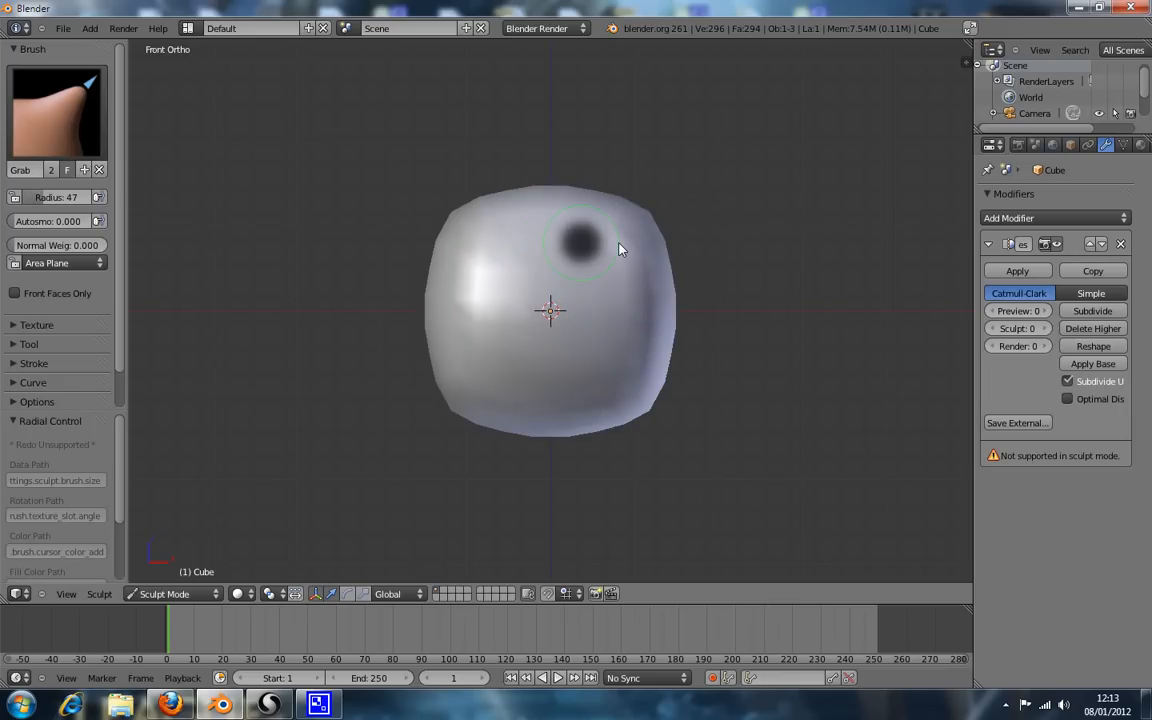
{"action": "left_click", "coordinate": [672, 288]}
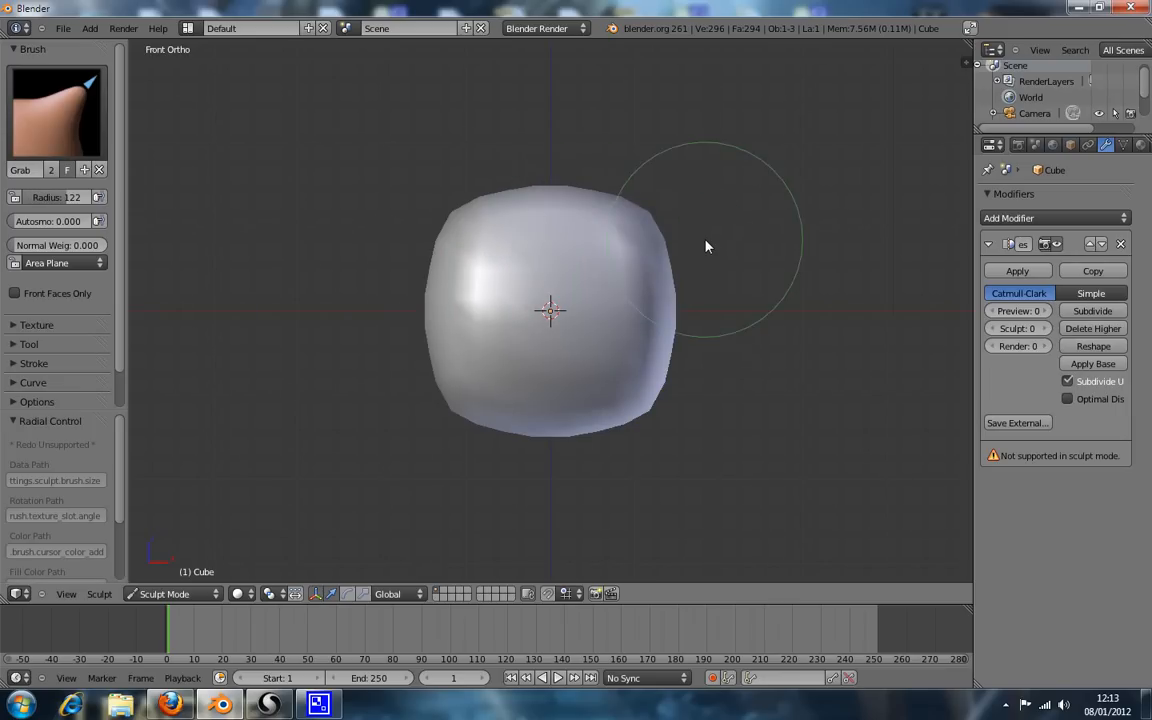
{"action": "key", "text": "f"}
{"action": "left_click", "coordinate": [652, 237]}
{"action": "key", "text": "f"}
{"action": "left_click", "coordinate": [648, 233]}
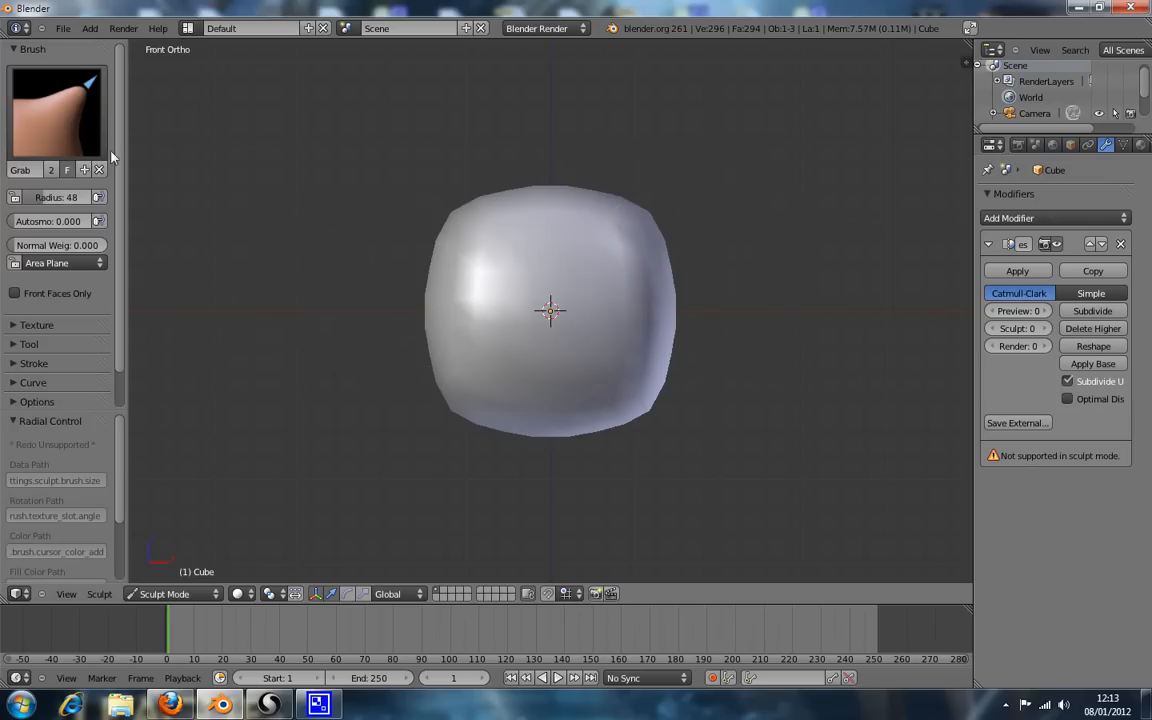
Switch to the Blob brush and widen the properties area slightly so more of the modifier settings fit.
{"action": "left_click", "coordinate": [70, 98]}
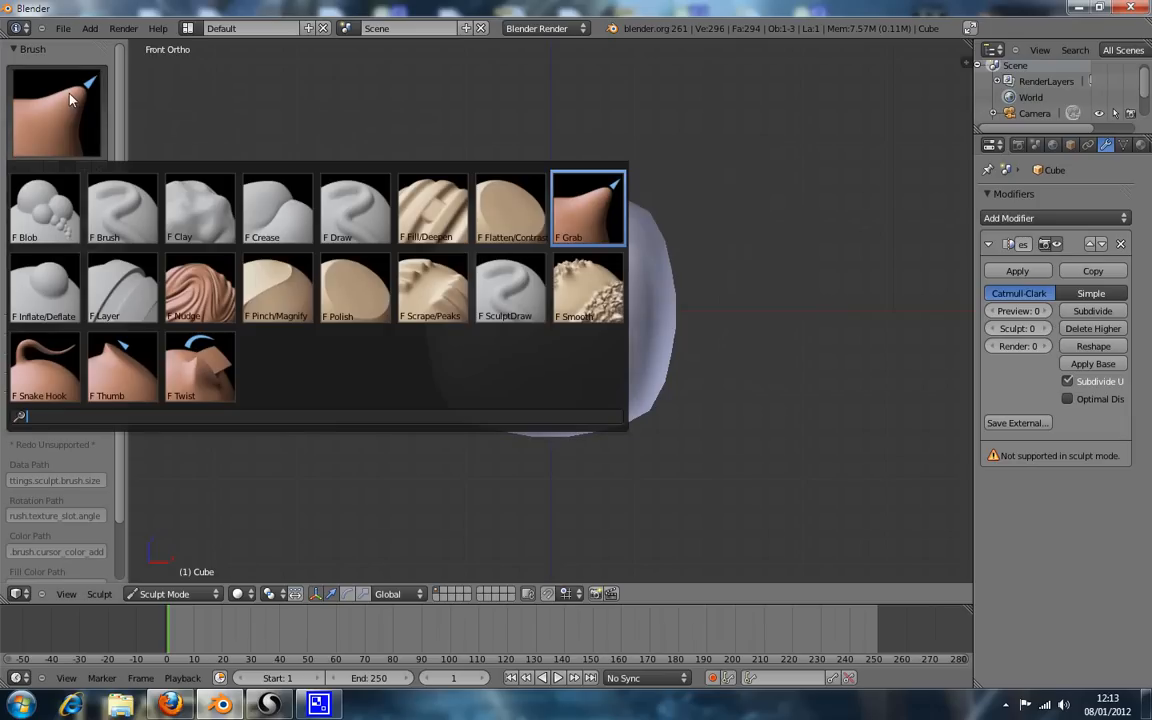
{"action": "left_click", "coordinate": [53, 194]}
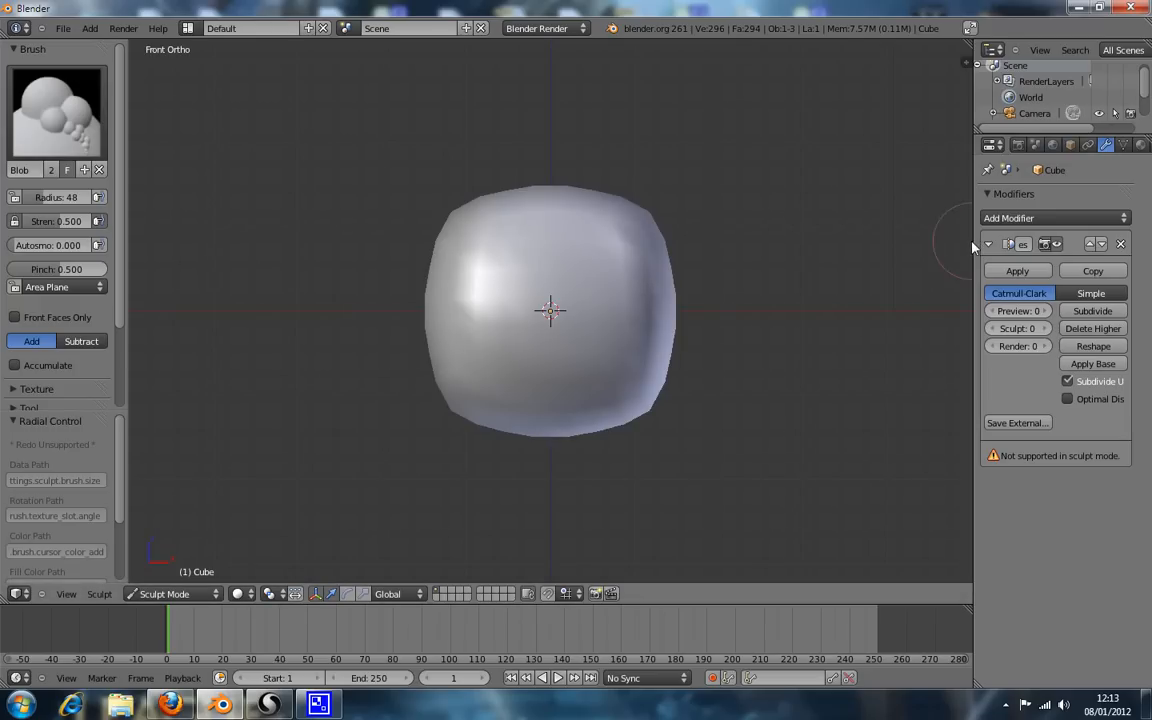
{"action": "left_click_drag", "start_coordinate": [975, 246], "coordinate": [772, 243]}
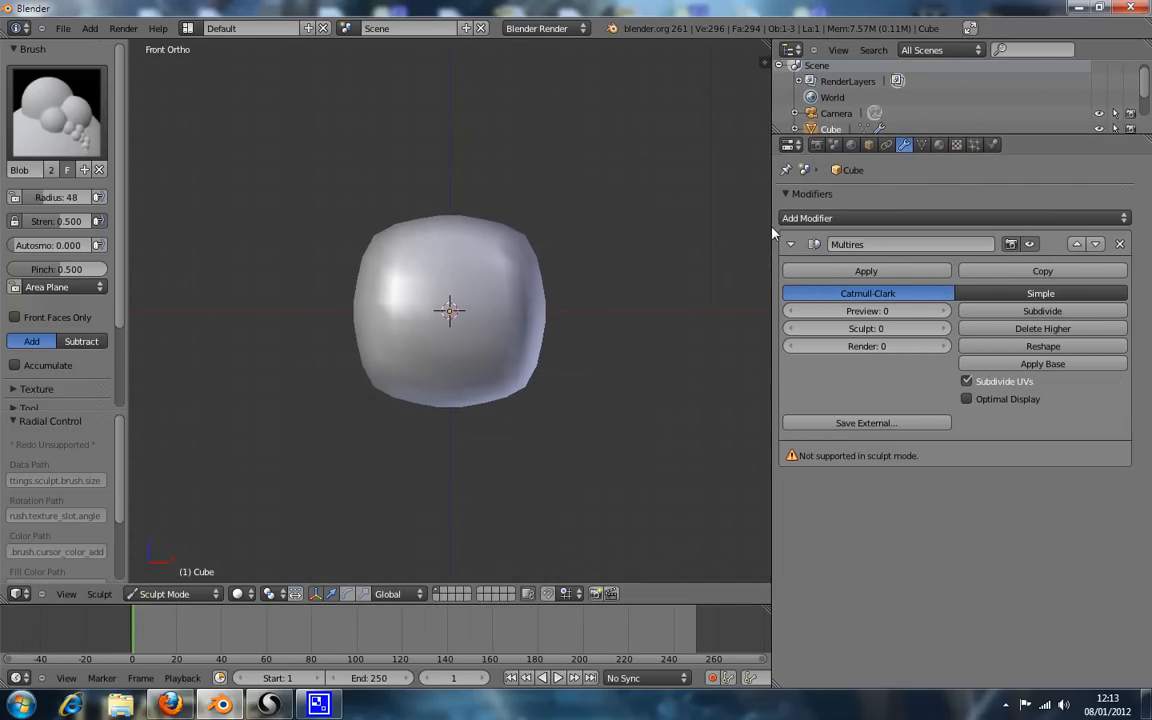
{"action": "left_click_drag", "start_coordinate": [769, 236], "coordinate": [958, 255]}
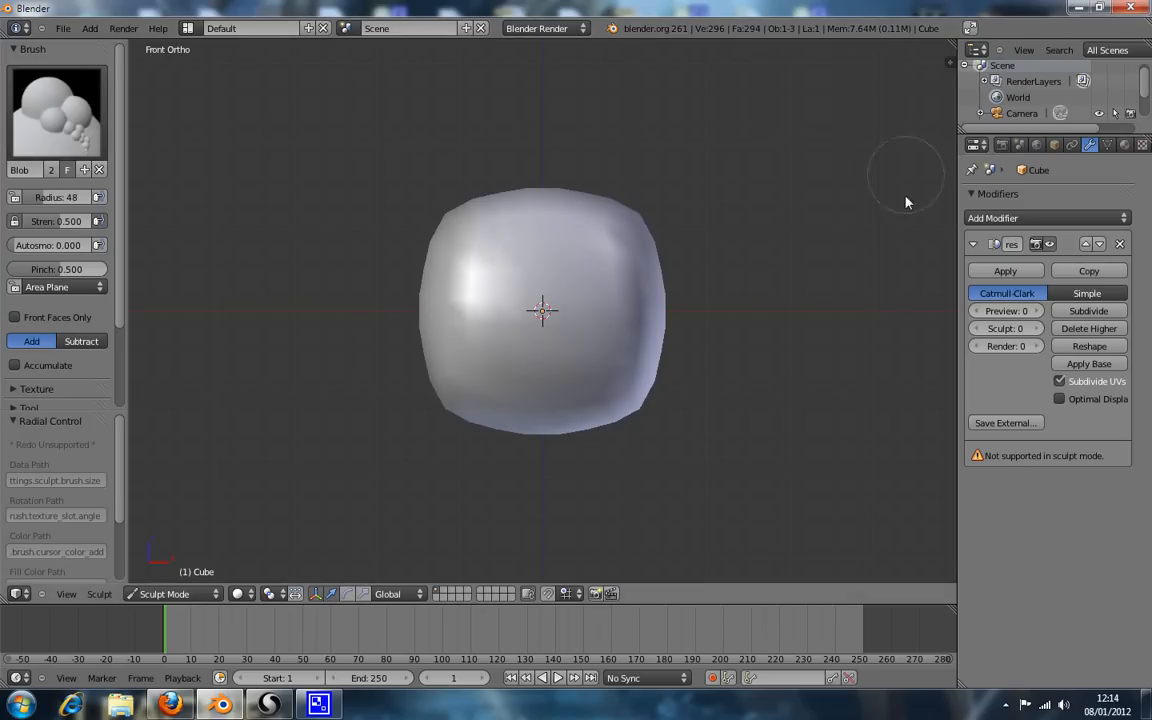
Subdivide the cube once with the Multiresolution modifier and inspect its mesh density in wireframe before restoring solid shading.
{"action": "key", "text": "z"}
{"action": "key", "text": "z"}
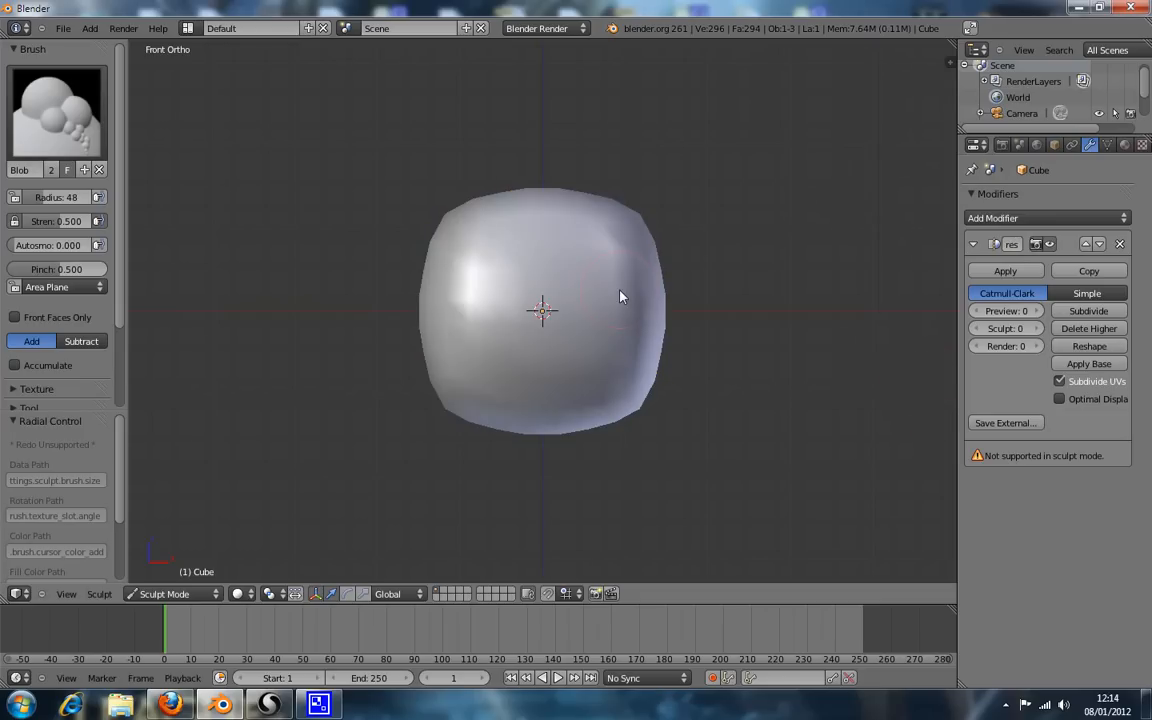
{"action": "left_click", "coordinate": [1075, 314]}
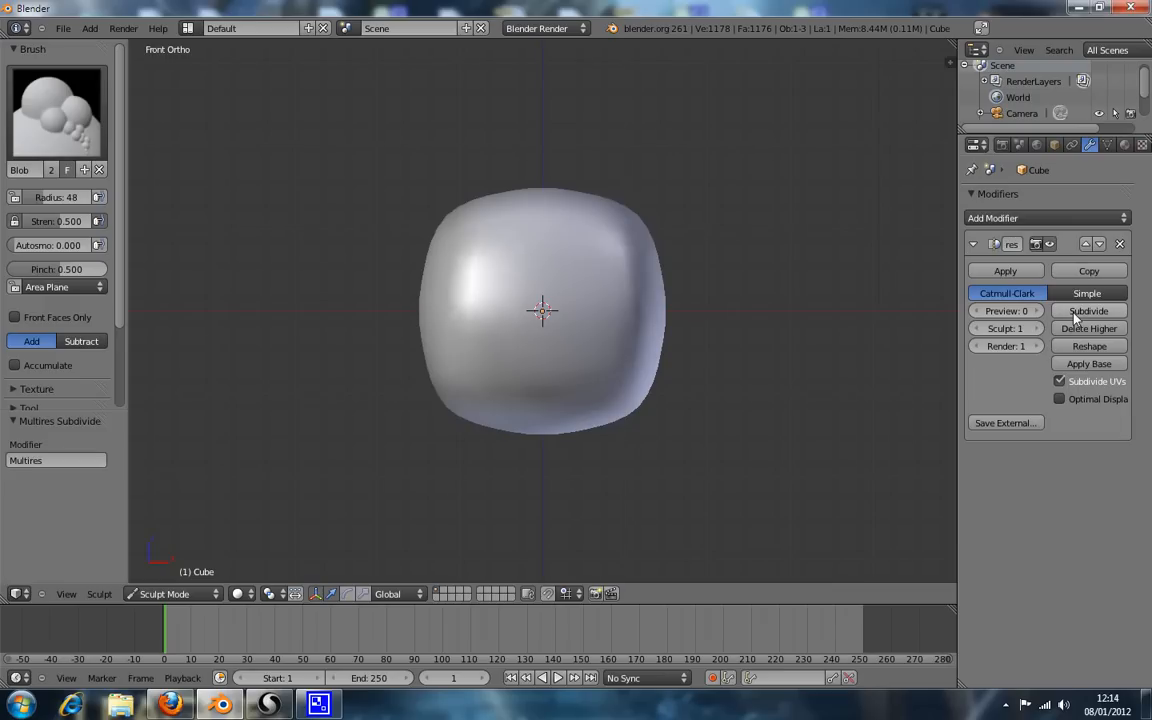
{"action": "key", "text": "z"}
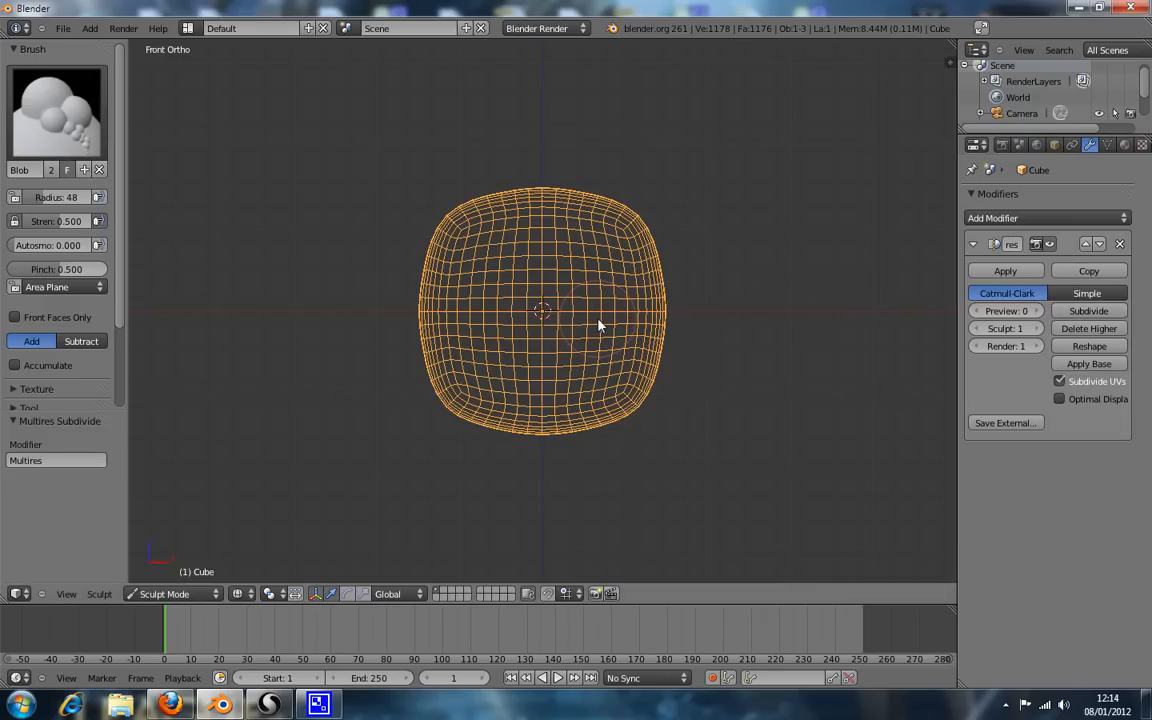
{"action": "middle_click_drag", "start_coordinate": [561, 280], "coordinate": [610, 305]}
{"action": "key", "text": "KP_1"}
{"action": "key", "text": "z"}
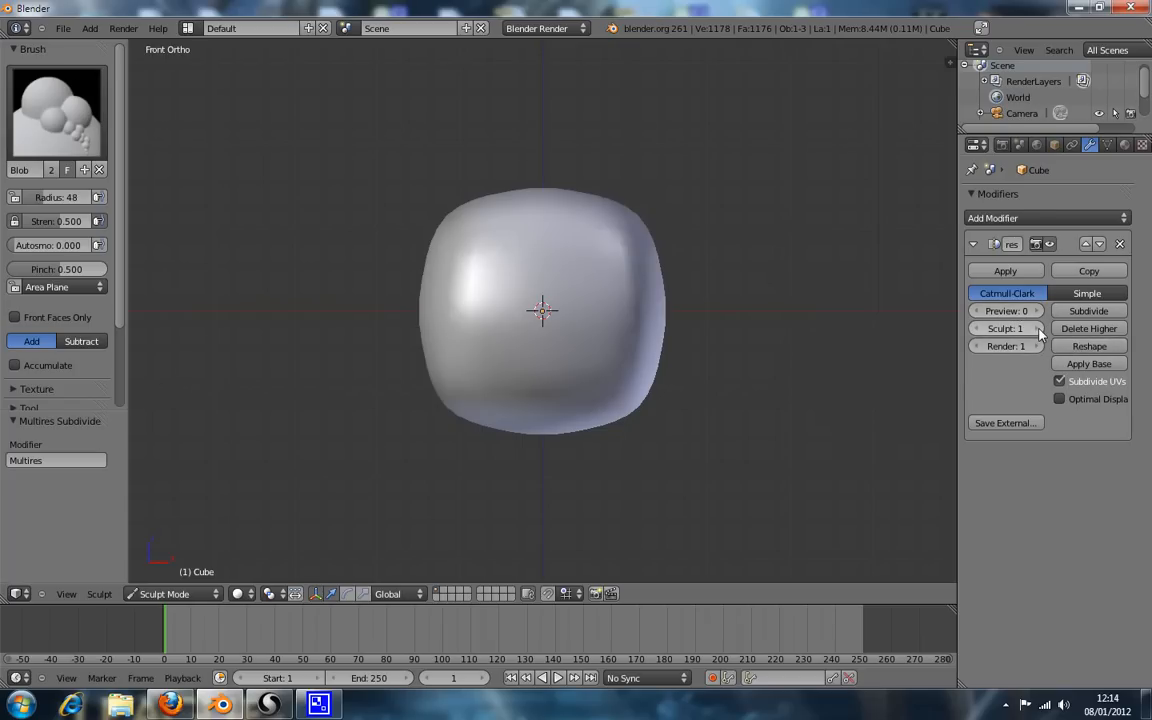
Lower the Multiresolution sculpt level to 0 and restore it to 1.
{"action": "left_click", "coordinate": [978, 314]}
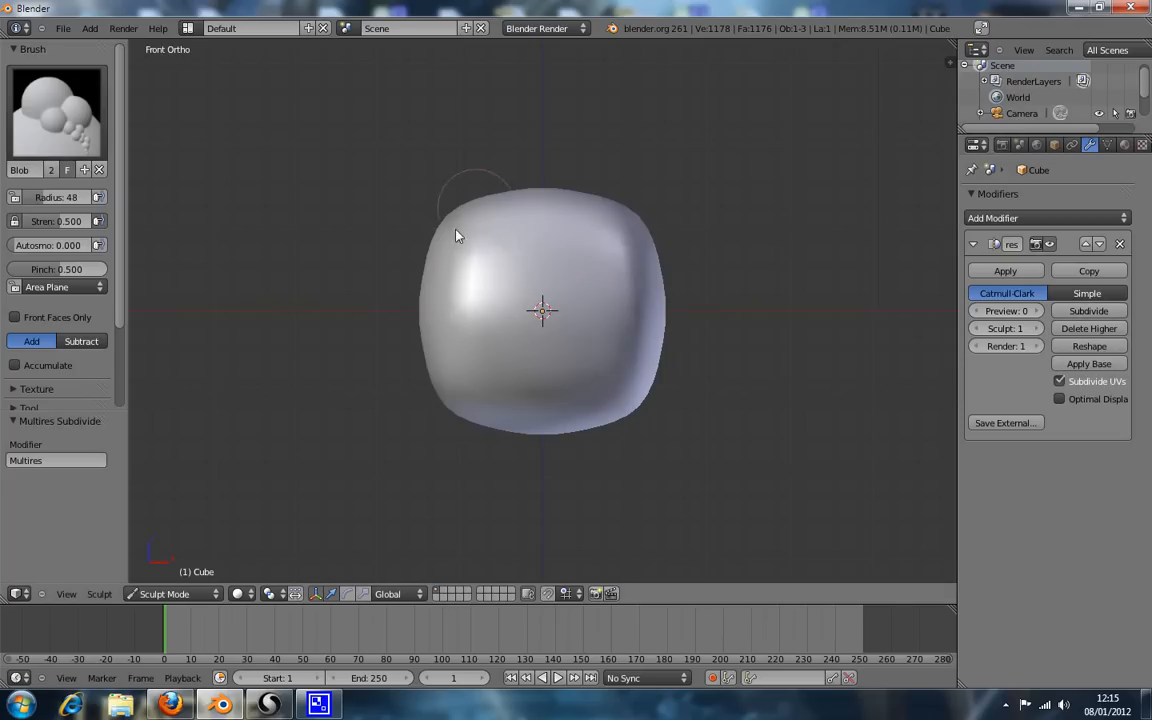
{"action": "left_click", "coordinate": [978, 331]}
{"action": "left_click", "coordinate": [1038, 329]}
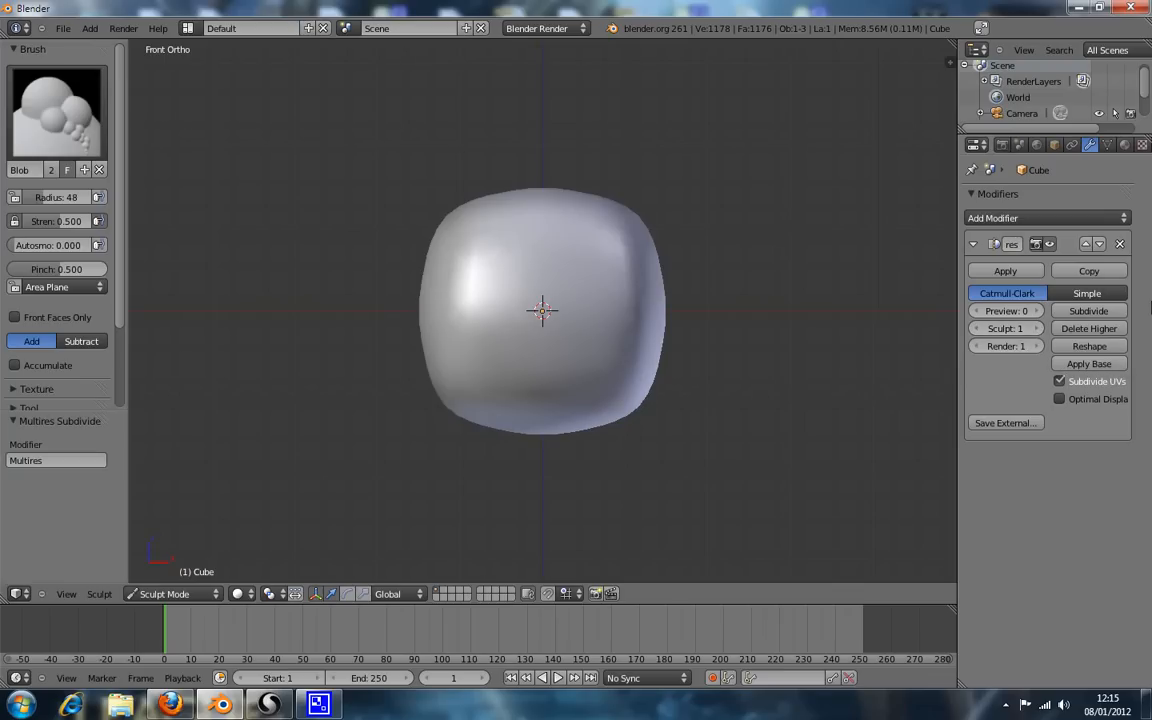
Subdivide the Multiresolution modifier to level 2, stepping the sculpt level down to 0 and back up to 2.
{"action": "left_click", "coordinate": [1077, 311]}
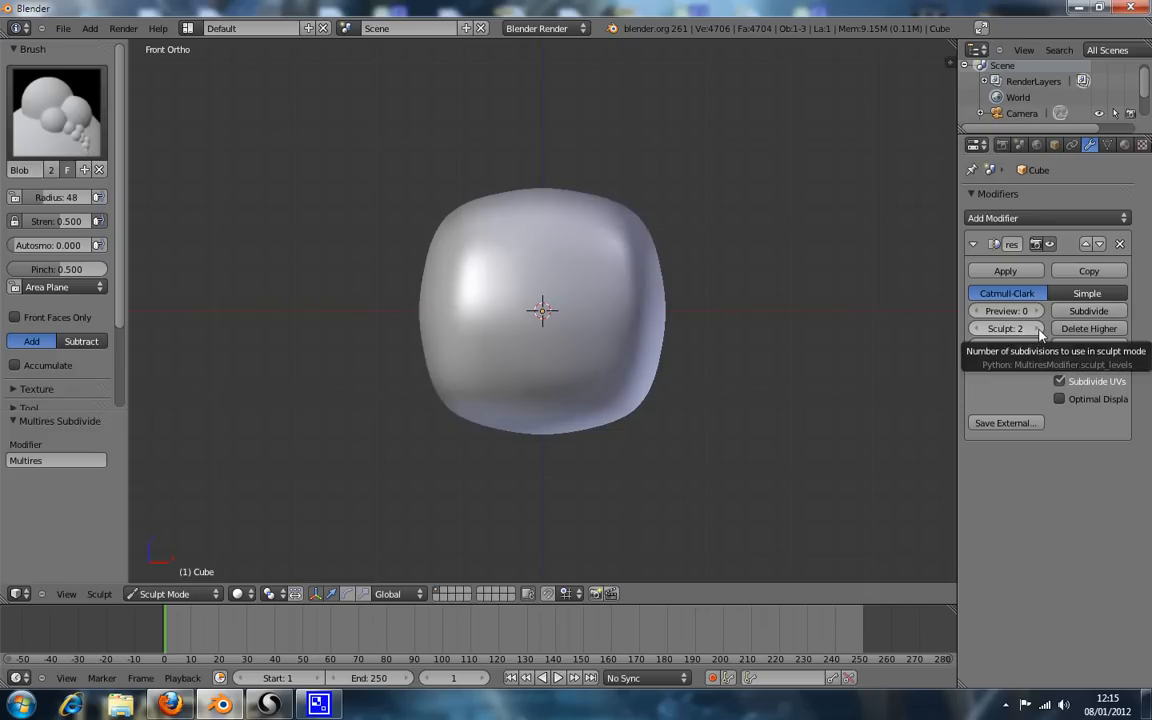
{"action": "left_click", "coordinate": [977, 329]}
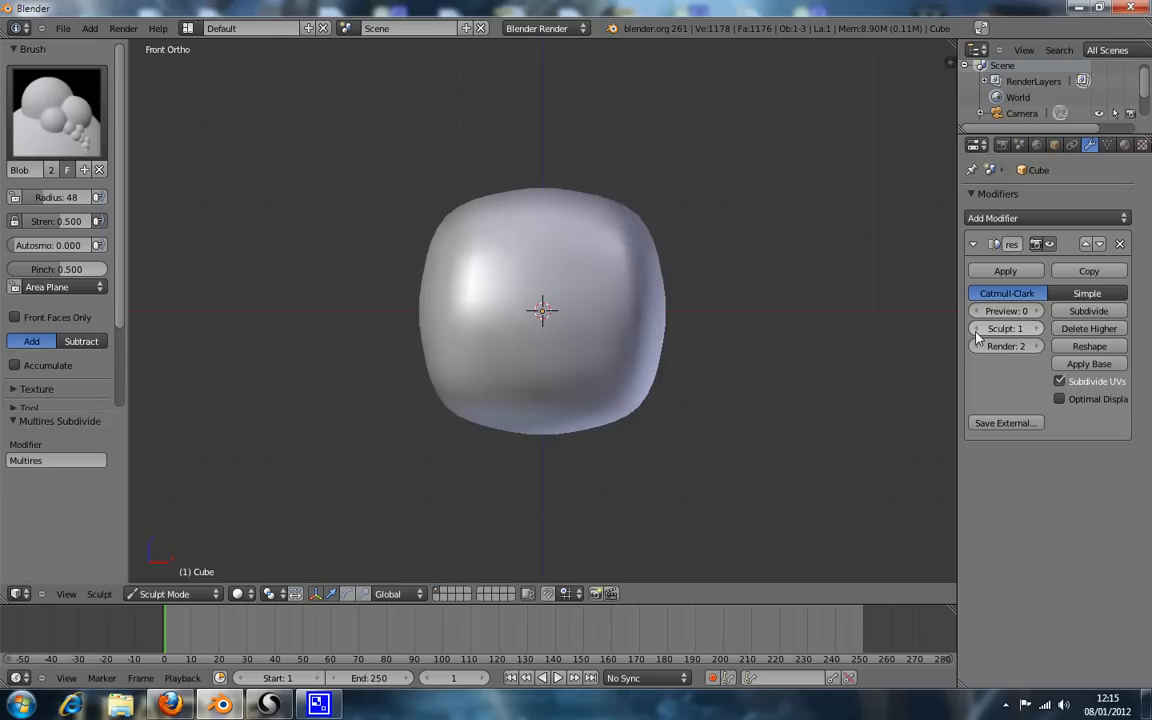
{"action": "left_click", "coordinate": [977, 329]}
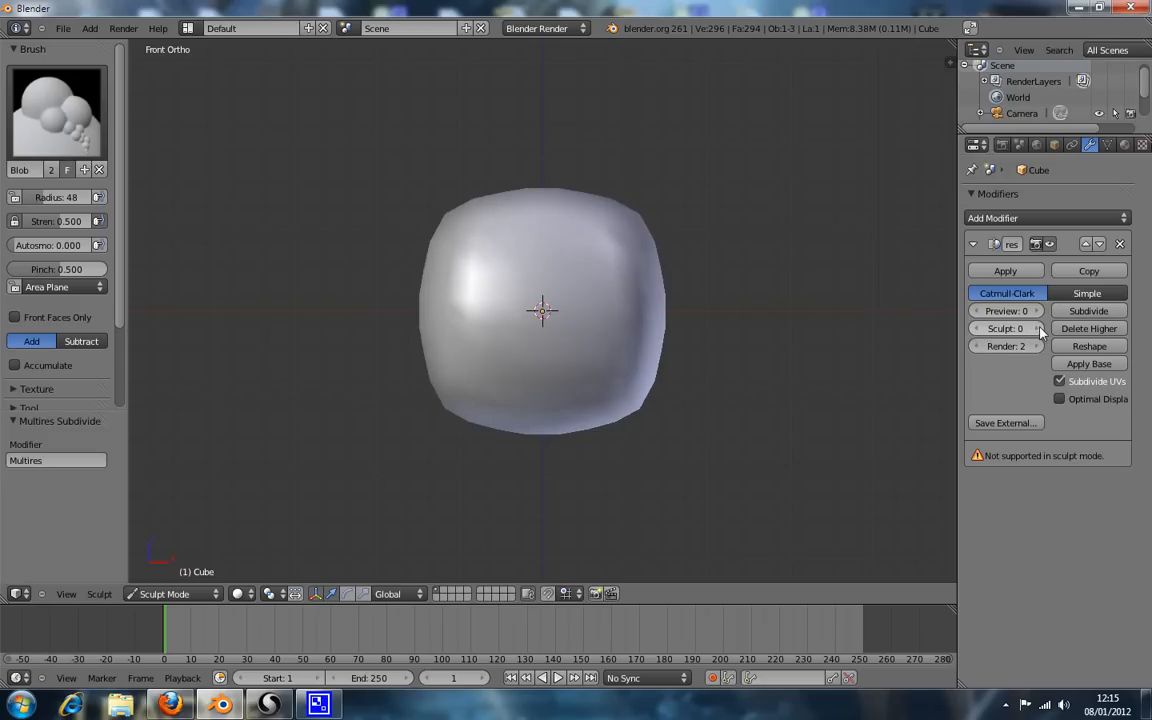
{"action": "left_click", "coordinate": [1033, 329]}
{"action": "left_click", "coordinate": [1033, 329]}
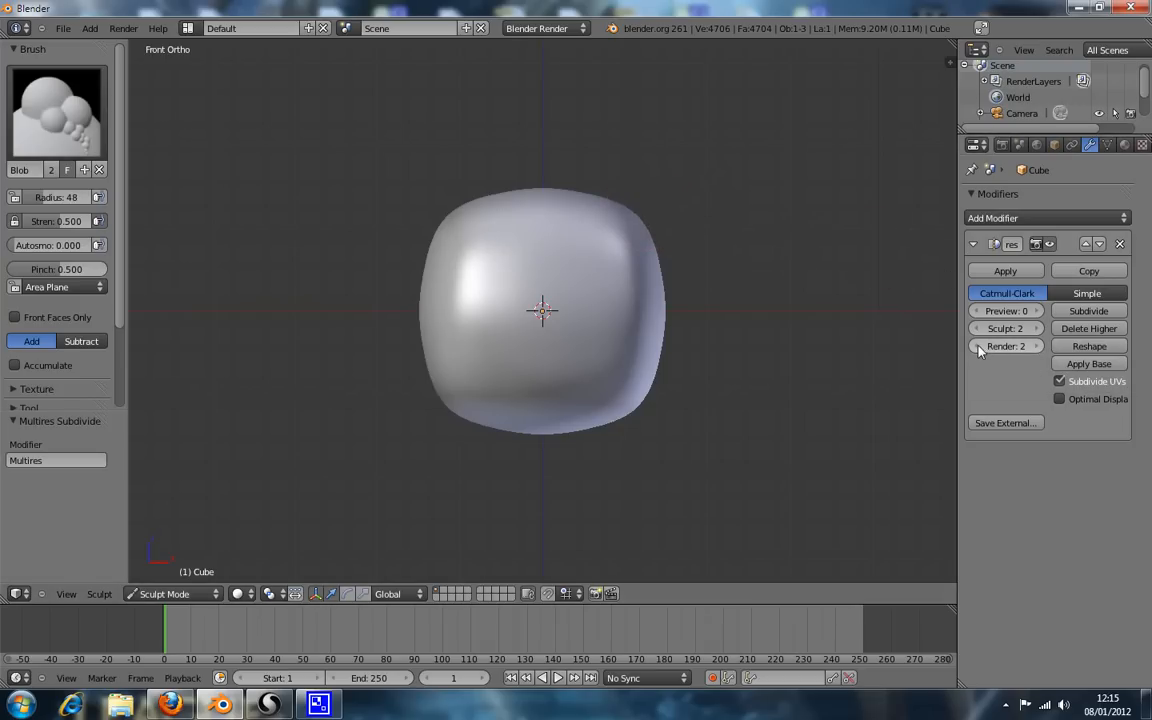
{"action": "left_click", "coordinate": [1040, 346]}
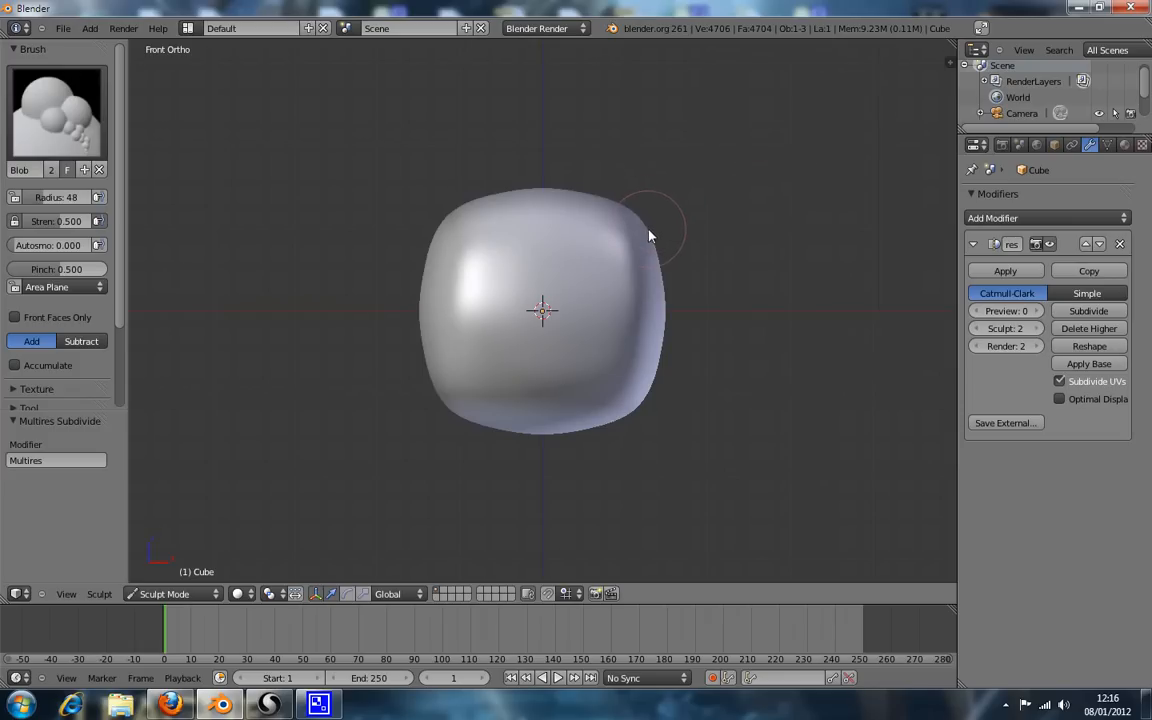
Subdivide the Multiresolution modifier two more times to reach sculpt and render level 4.
{"action": "left_click", "coordinate": [1098, 314]}
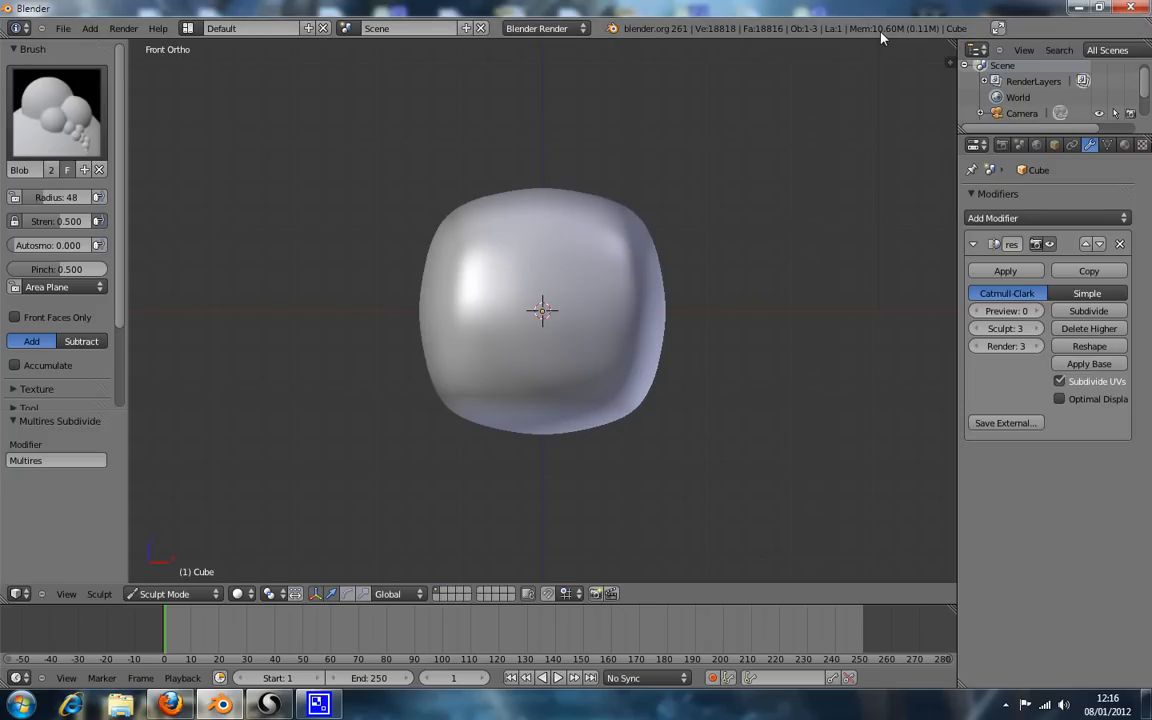
{"action": "middle_click_drag", "start_coordinate": [707, 309], "coordinate": [675, 340]}
{"action": "key", "text": "KP_1"}
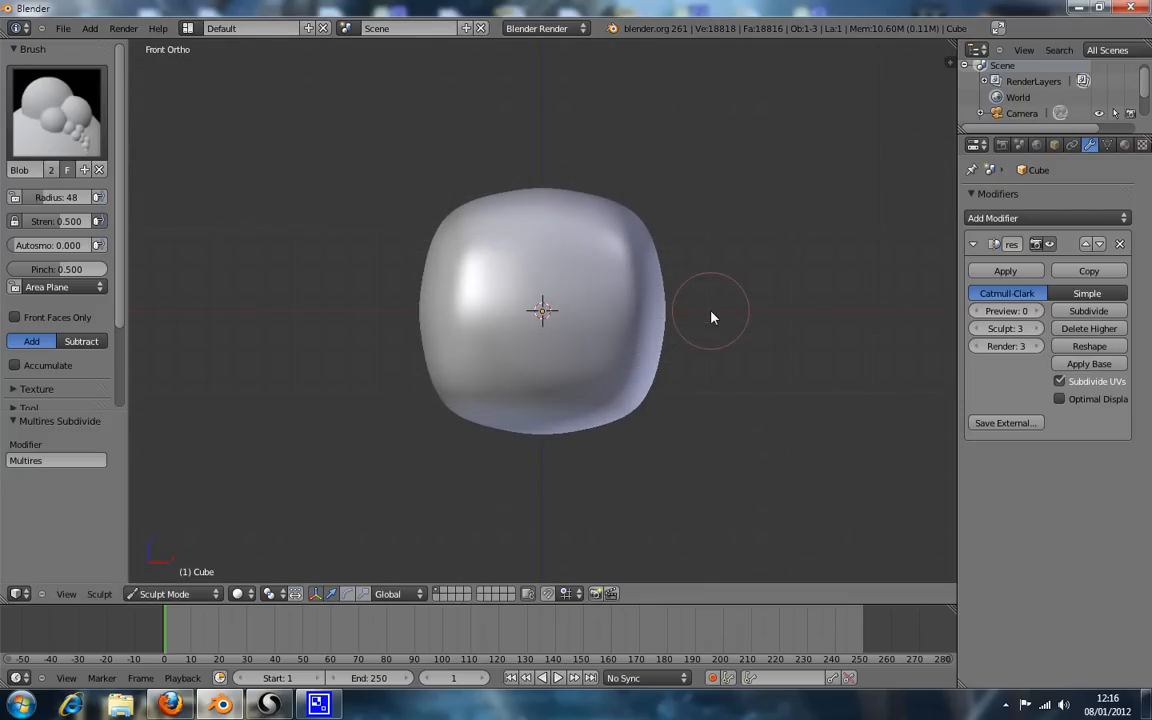
{"action": "left_click", "coordinate": [1056, 312]}
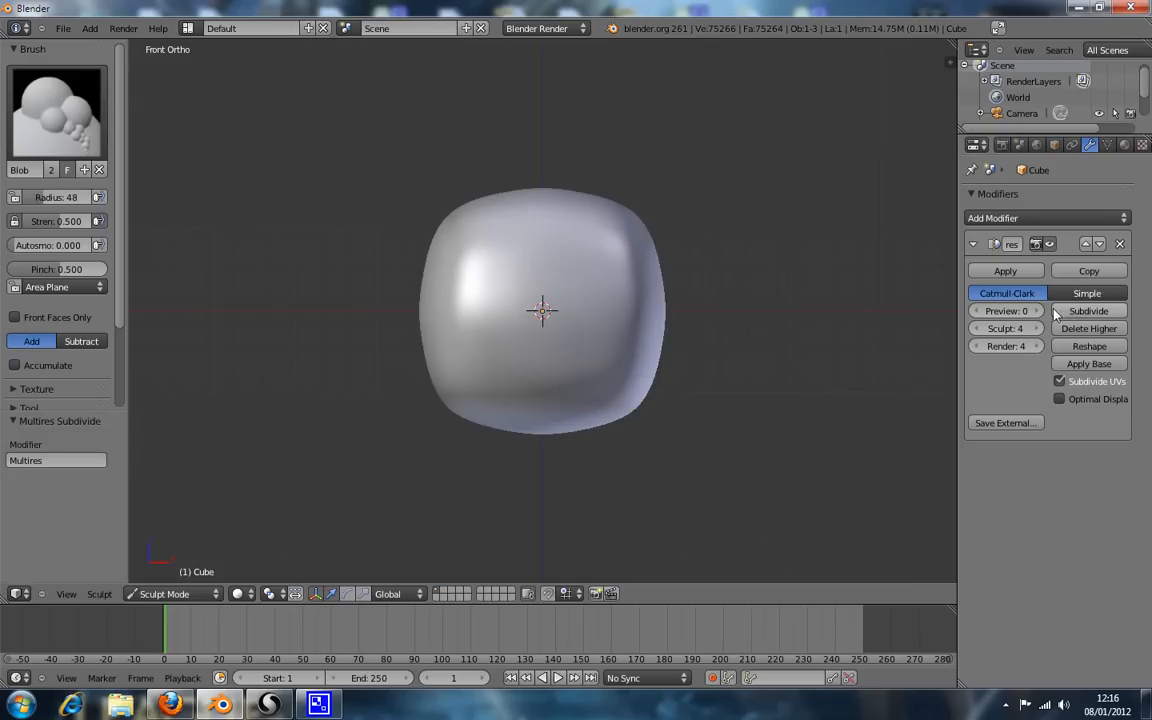
{"action": "mouse_move", "coordinate": [766, 278]}
{"action": "middle_mouse_down"}
{"action": "mouse_move", "coordinate": [740, 316]}
{"action": "mouse_move", "coordinate": [610, 318]}
{"action": "mouse_move", "coordinate": [595, 283]}
{"action": "mouse_move", "coordinate": [717, 260]}
{"action": "mouse_move", "coordinate": [787, 332]}
{"action": "mouse_move", "coordinate": [635, 316]}
{"action": "mouse_move", "coordinate": [677, 297]}
{"action": "middle_mouse_up"}
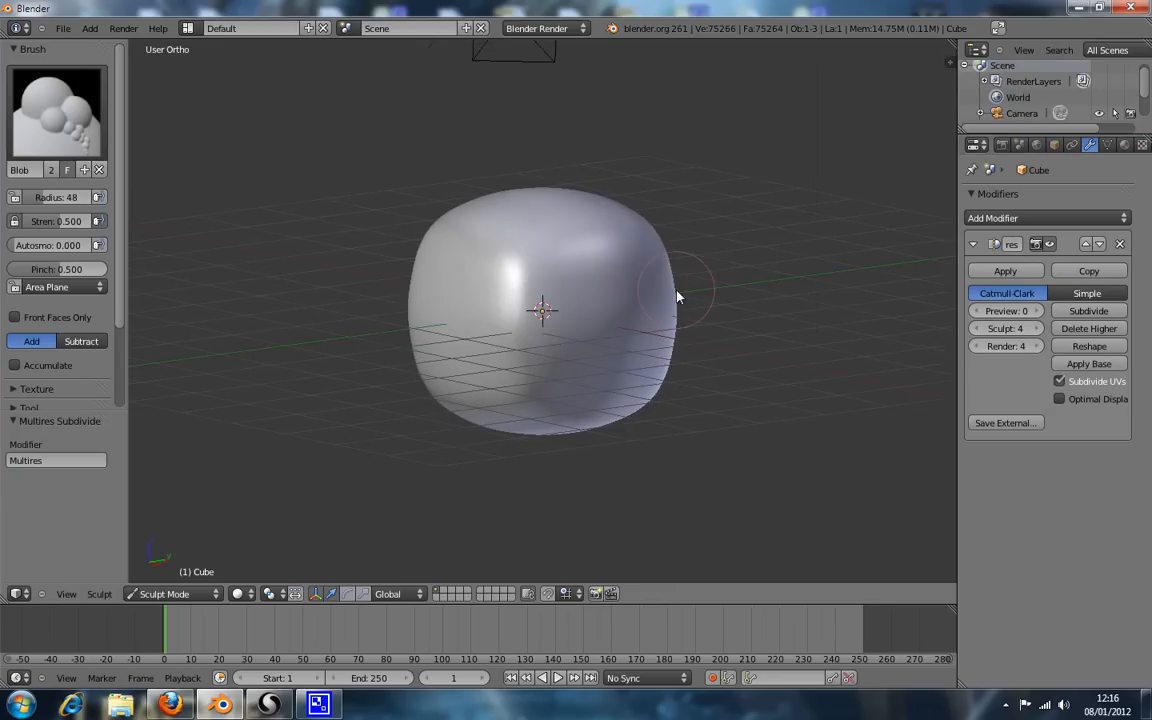
{"action": "key", "text": "KP_1"}
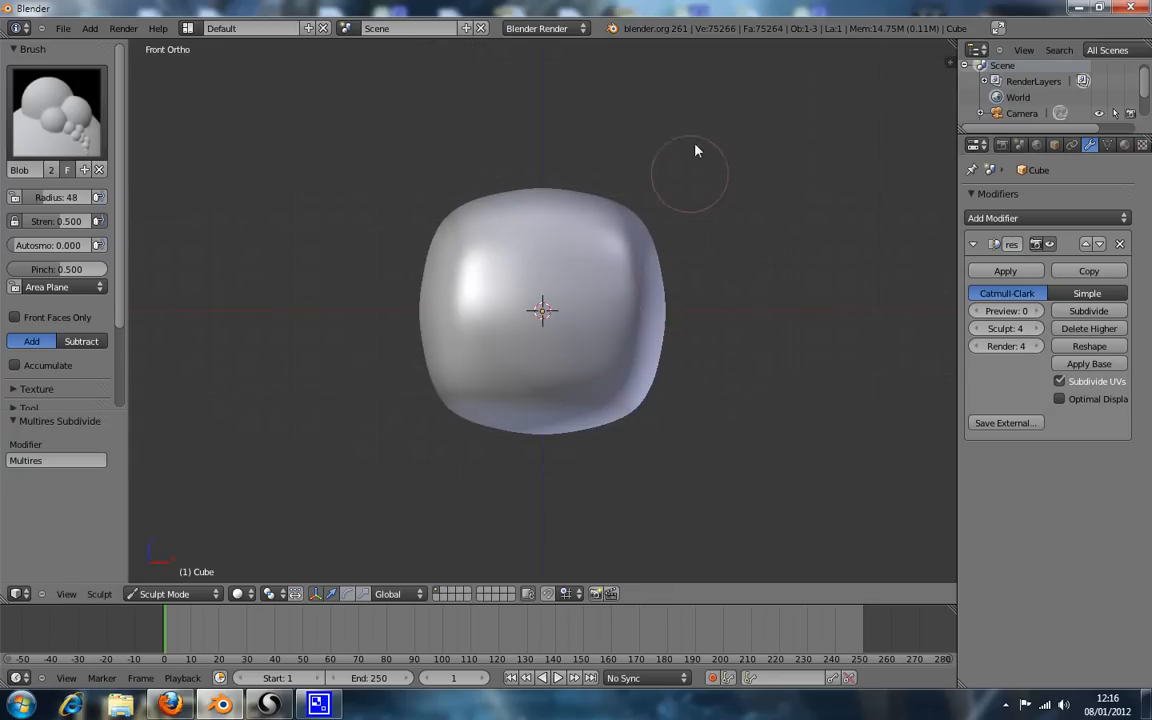
Subdivide the Multiresolution modifier to level 5, check the cube from other angles, and return to the front view.
{"action": "left_click", "coordinate": [1080, 312]}
{"action": "mouse_move", "coordinate": [753, 239]}
{"action": "middle_mouse_down"}
{"action": "mouse_move", "coordinate": [725, 302]}
{"action": "mouse_move", "coordinate": [607, 278]}
{"action": "mouse_move", "coordinate": [699, 226]}
{"action": "mouse_move", "coordinate": [746, 244]}
{"action": "mouse_move", "coordinate": [765, 305]}
{"action": "middle_mouse_up"}
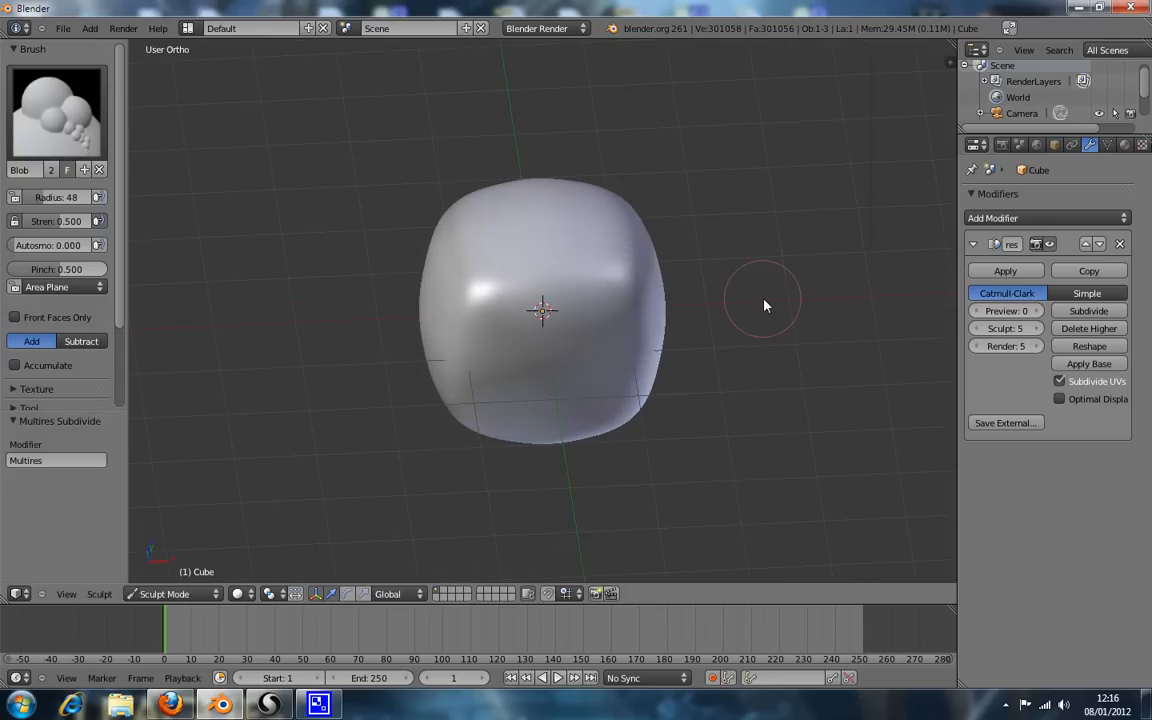
{"action": "key", "text": "KP_1"}
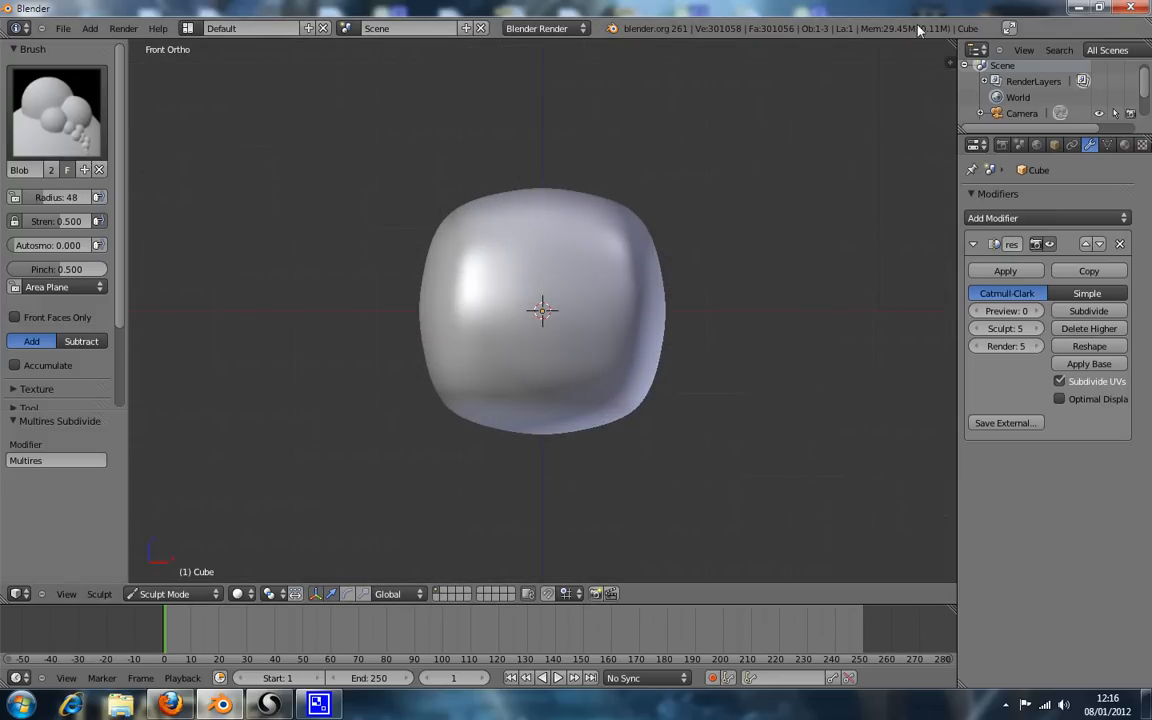
{"action": "middle_click_drag", "start_coordinate": [826, 217], "coordinate": [784, 239]}
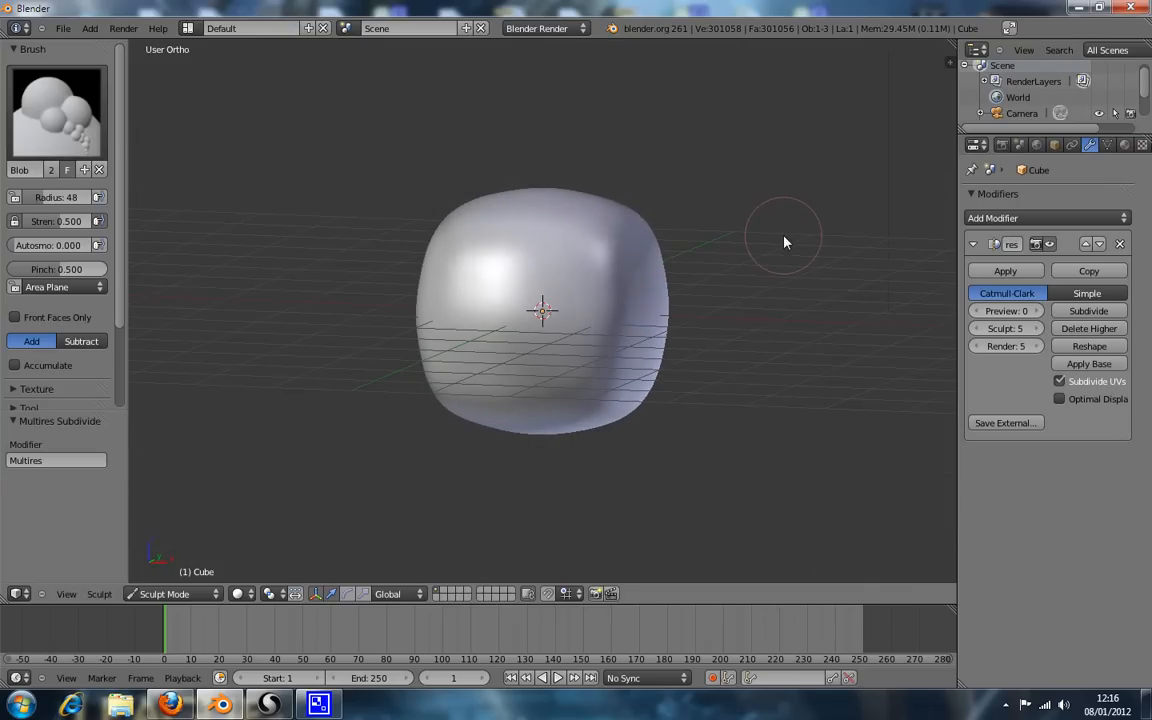
{"action": "key", "text": "KP_1"}
Choose the Blob sculpting brush and set its radius to 29 and strength to 1.000.
{"action": "scroll", "coordinate": [784, 241], "scroll_direction": "up", "scroll_amount": 2}
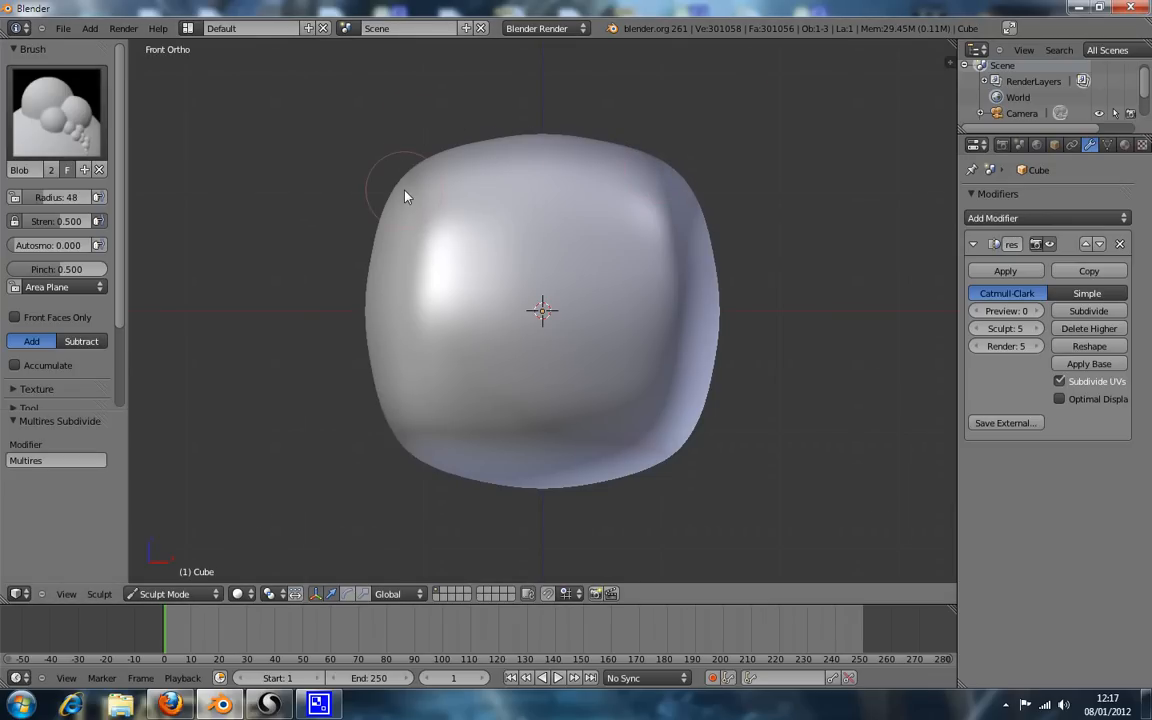
{"action": "left_click", "coordinate": [56, 116]}
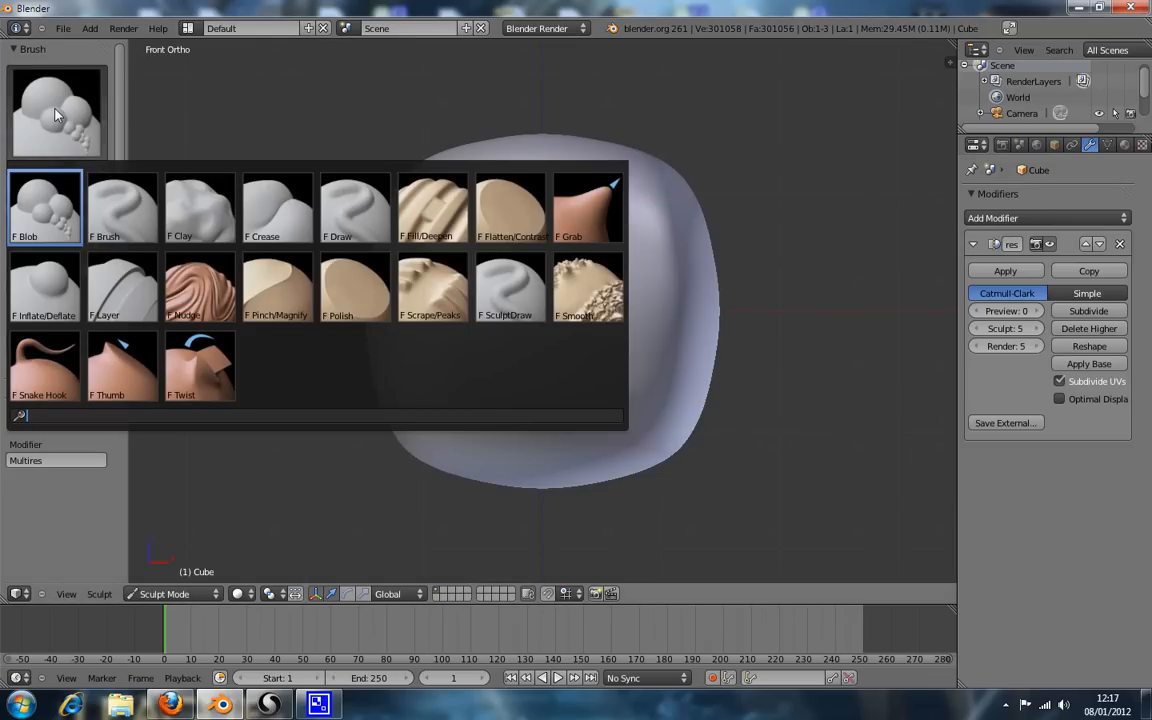
{"action": "left_click", "coordinate": [41, 221]}
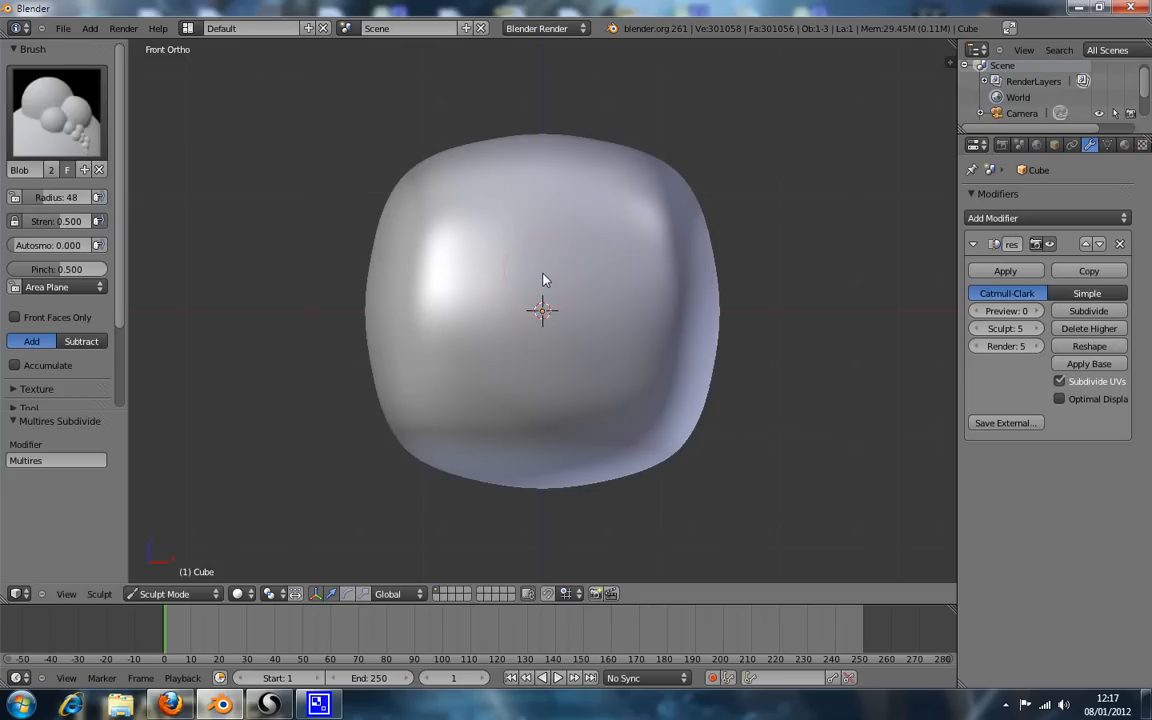
{"action": "scroll", "coordinate": [566, 229], "scroll_direction": "up", "scroll_amount": 2}
{"action": "scroll", "coordinate": [566, 229], "scroll_direction": "down", "scroll_amount": 4}
{"action": "scroll", "coordinate": [566, 229], "scroll_direction": "up", "scroll_amount": 5}
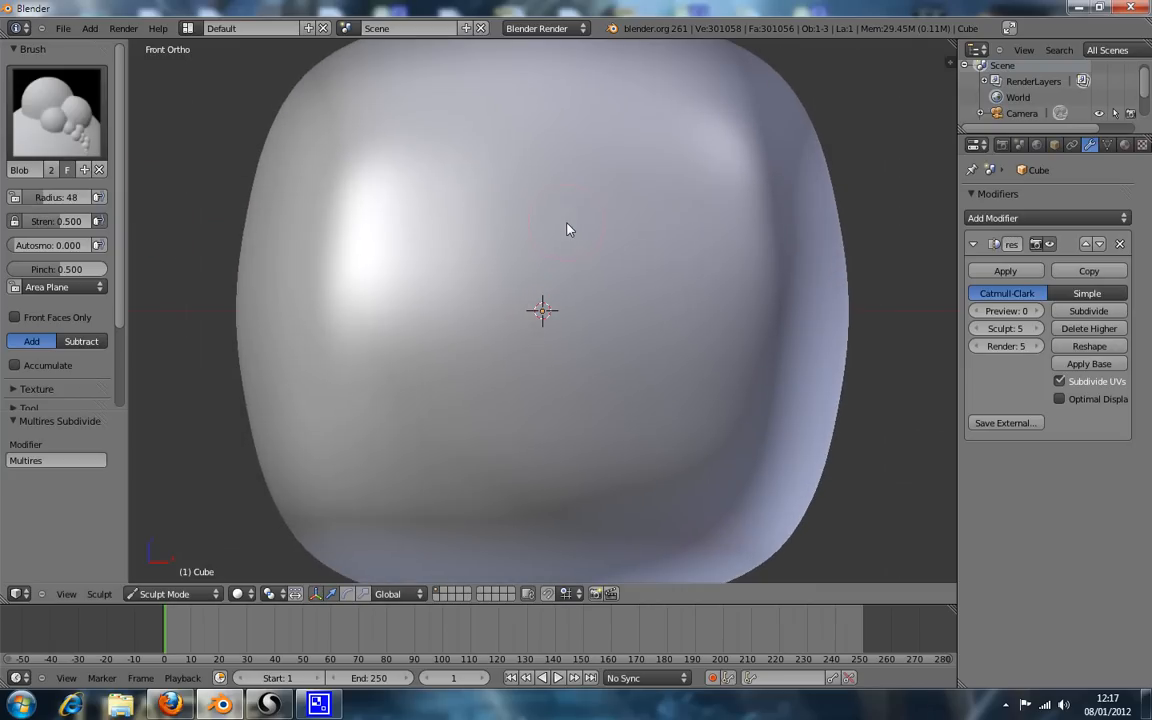
{"action": "key", "text": "f"}
{"action": "left_click", "coordinate": [589, 306]}
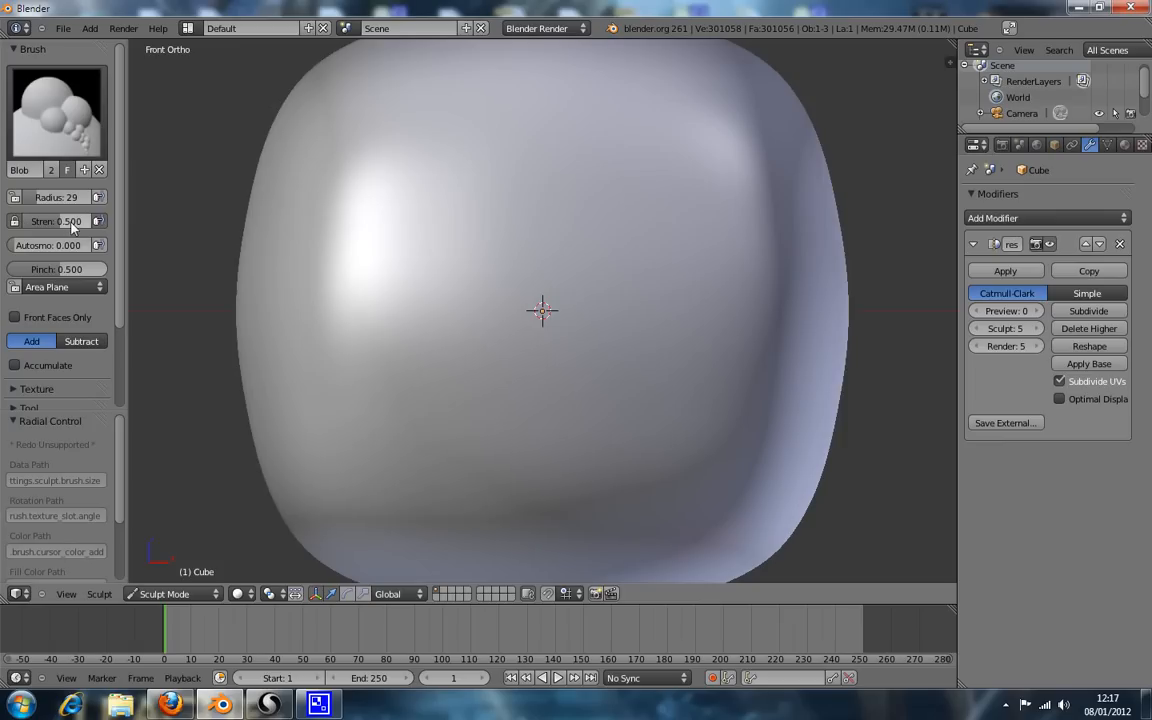
{"action": "left_click_drag", "start_coordinate": [81, 229], "coordinate": [96, 230]}
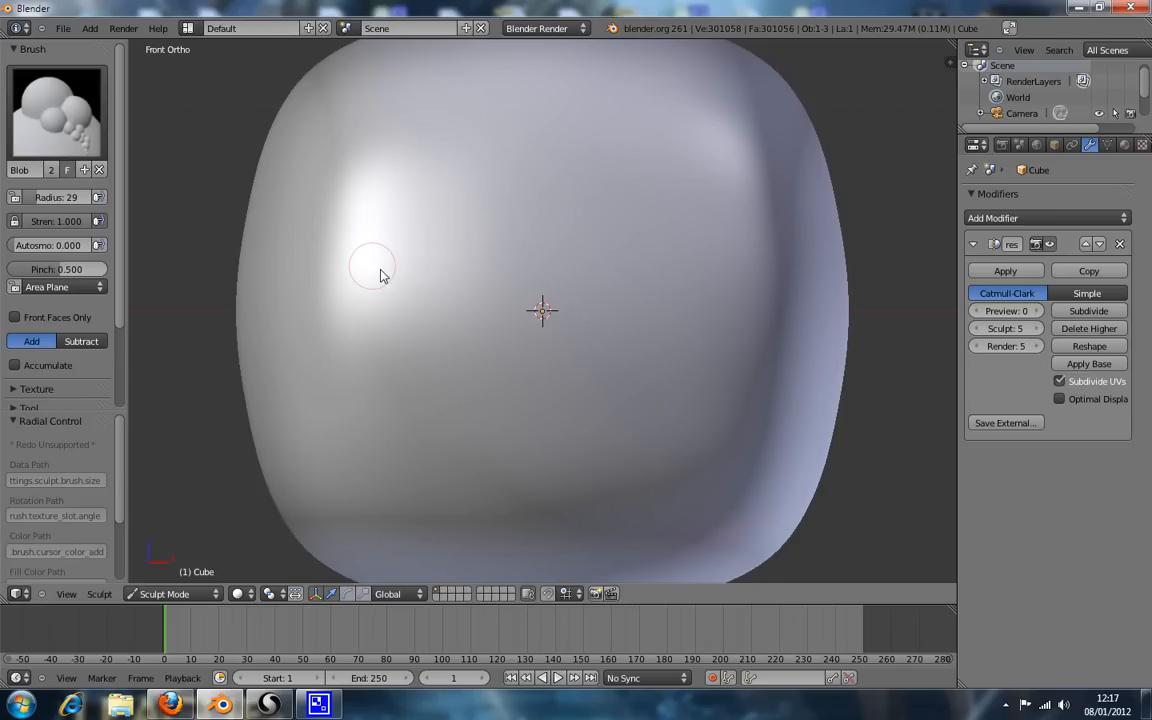
Sculpt a small blob on the cube's front face just left of its centre and check it from above.
{"action": "left_click", "coordinate": [459, 288]}
{"action": "middle_click_drag", "start_coordinate": [483, 362], "coordinate": [481, 291]}
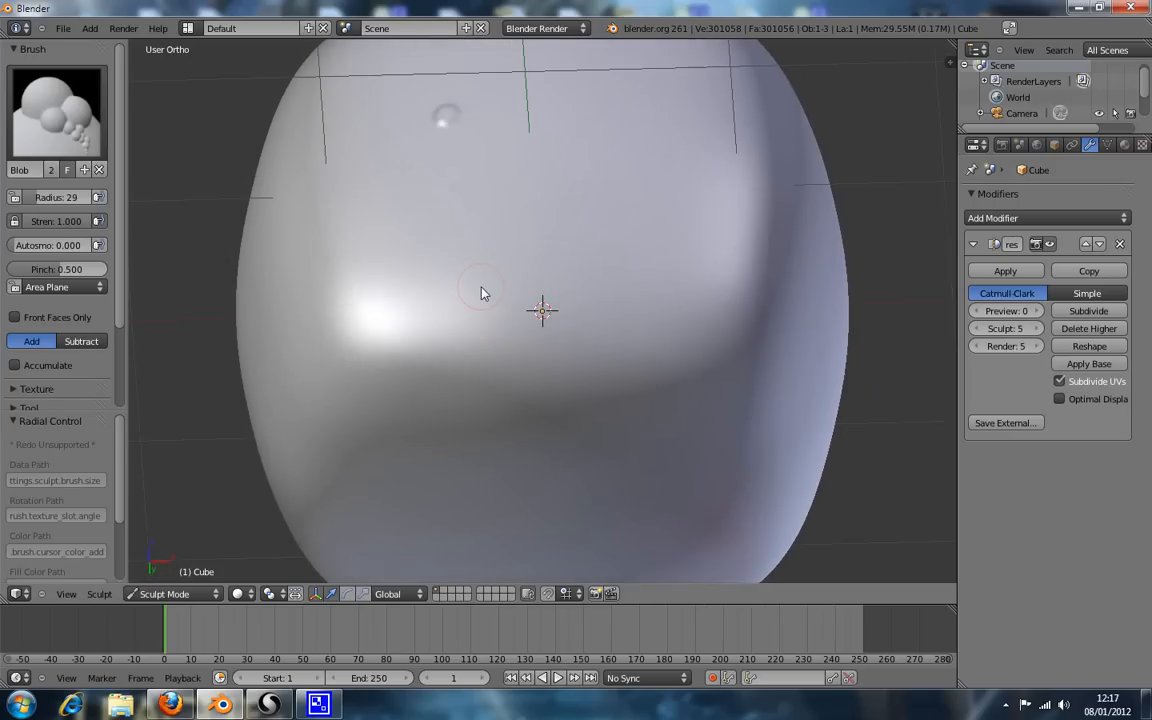
{"action": "key", "text": "KP_1"}
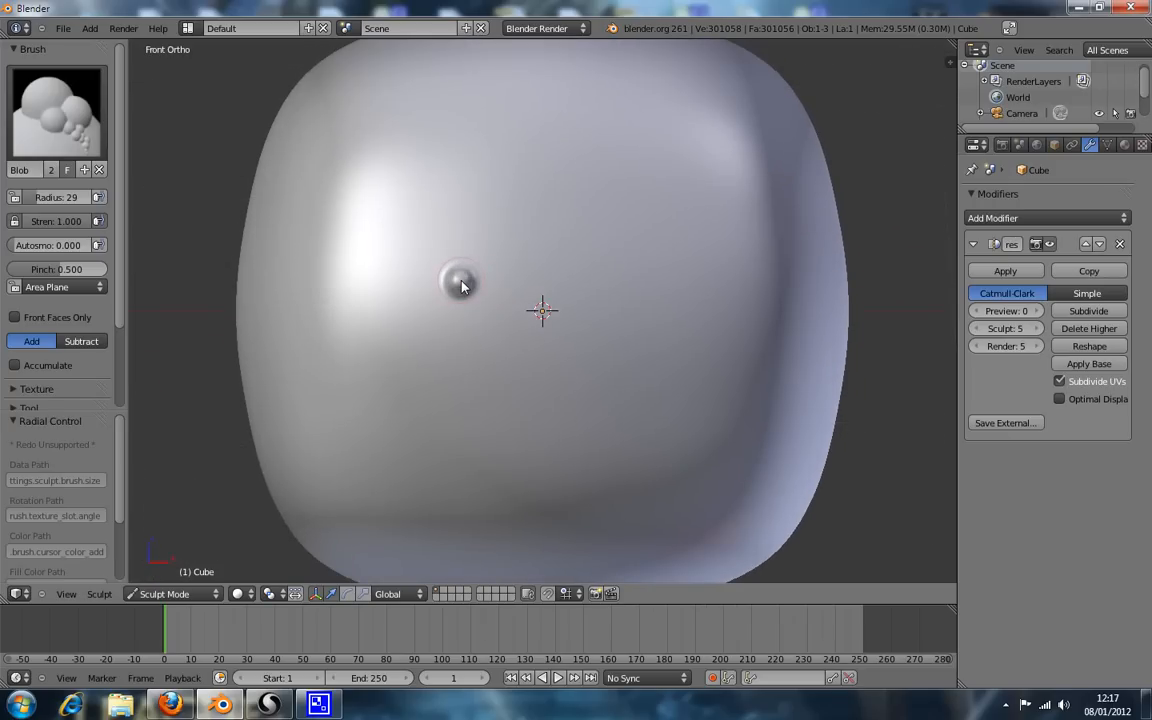
Examine the small blob's profile and mesh in wireframe from the side and front, then inspect it again in solid shading.
{"action": "mouse_move", "coordinate": [486, 360]}
{"action": "middle_mouse_down"}
{"action": "mouse_move", "coordinate": [465, 316]}
{"action": "mouse_move", "coordinate": [455, 234]}
{"action": "mouse_move", "coordinate": [489, 255]}
{"action": "mouse_move", "coordinate": [483, 360]}
{"action": "middle_mouse_up"}
{"action": "key", "text": "z"}
{"action": "middle_click_drag", "start_coordinate": [487, 290], "coordinate": [694, 334]}
{"action": "scroll", "coordinate": [836, 326], "scroll_direction": "up", "scroll_amount": 5}
{"action": "middle_click_drag", "start_coordinate": [836, 326], "coordinate": [380, 385], "text": "shift"}
{"action": "scroll", "coordinate": [380, 385], "scroll_direction": "up", "scroll_amount": 4}
{"action": "middle_click_drag", "start_coordinate": [722, 387], "coordinate": [401, 405], "text": "shift"}
{"action": "scroll", "coordinate": [384, 401], "scroll_direction": "up", "scroll_amount": 3}
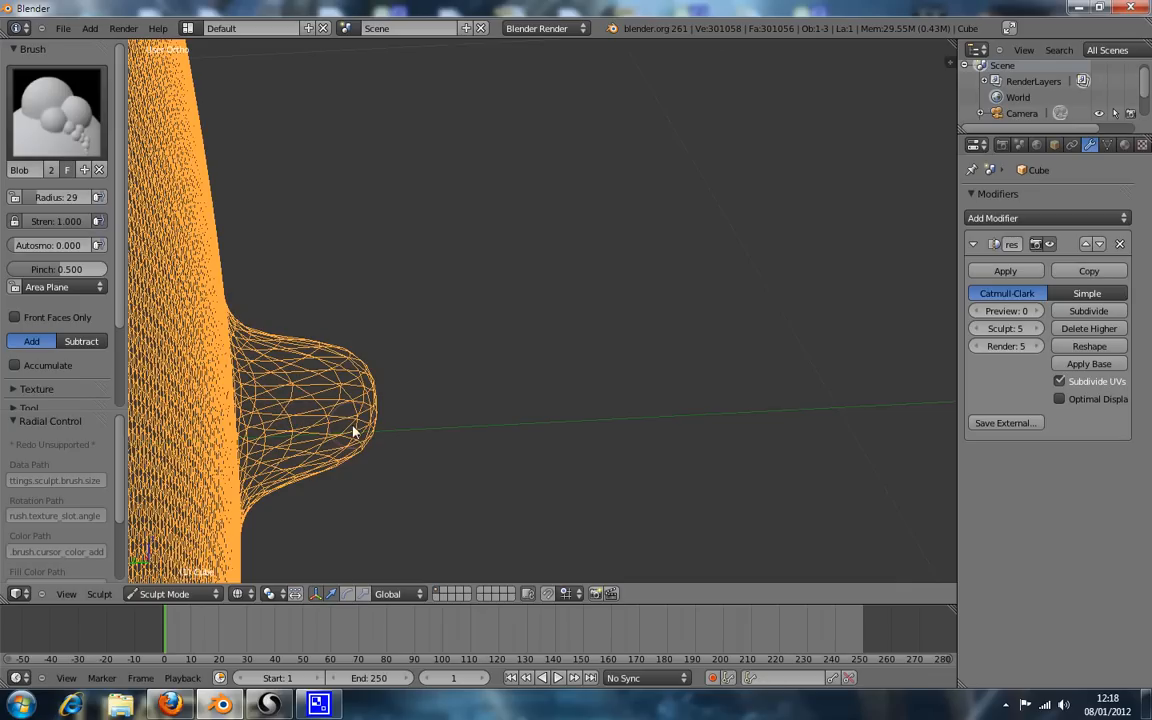
{"action": "key", "text": "KP_1"}
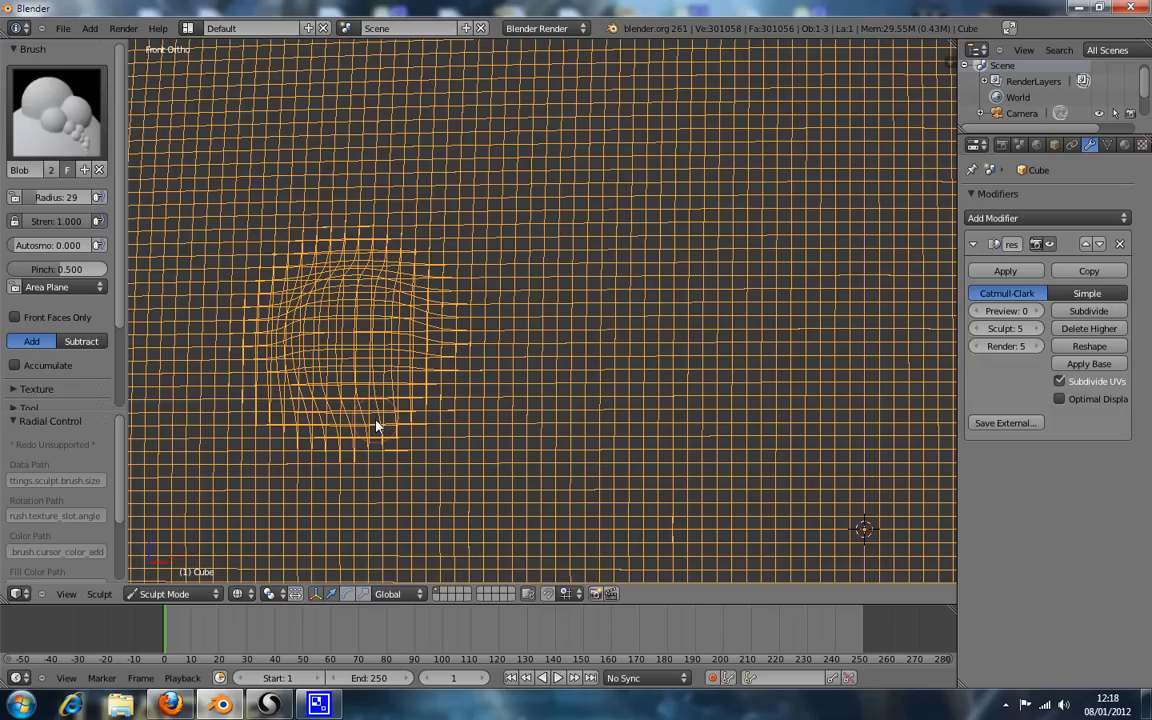
{"action": "key", "text": "z"}
{"action": "scroll", "coordinate": [445, 380], "scroll_direction": "down", "scroll_amount": 10}
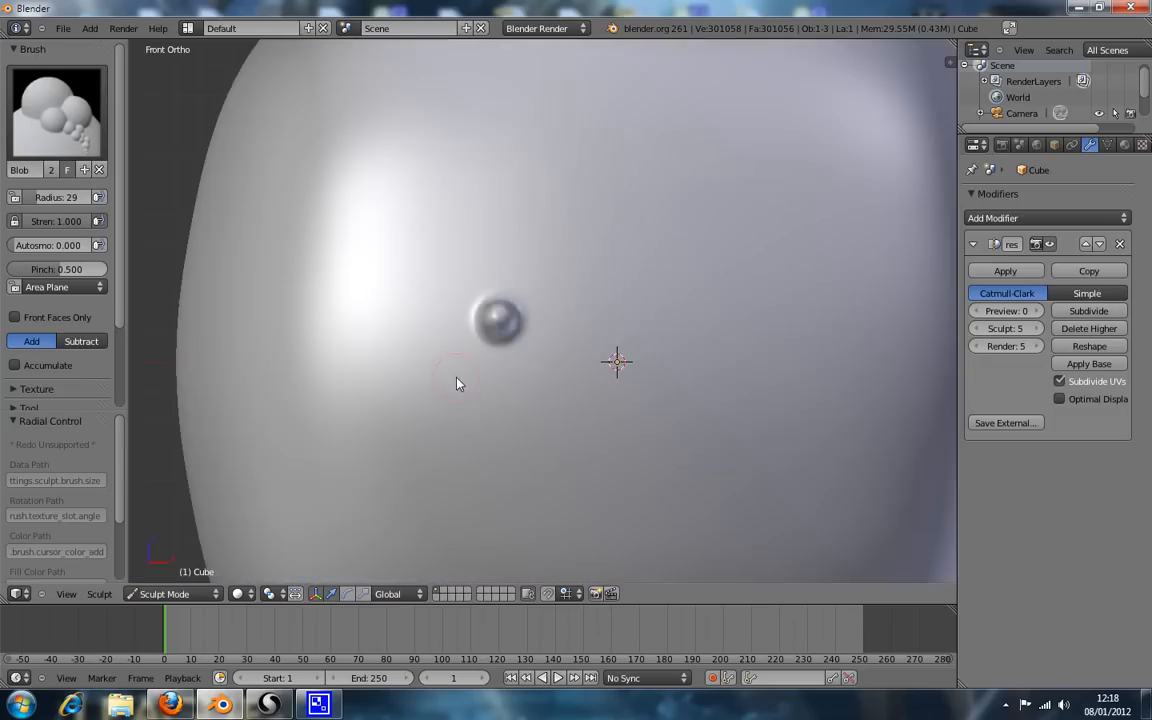
{"action": "scroll", "coordinate": [510, 381], "scroll_direction": "down", "scroll_amount": 2}
{"action": "scroll", "coordinate": [640, 379], "scroll_direction": "up", "scroll_amount": 2}
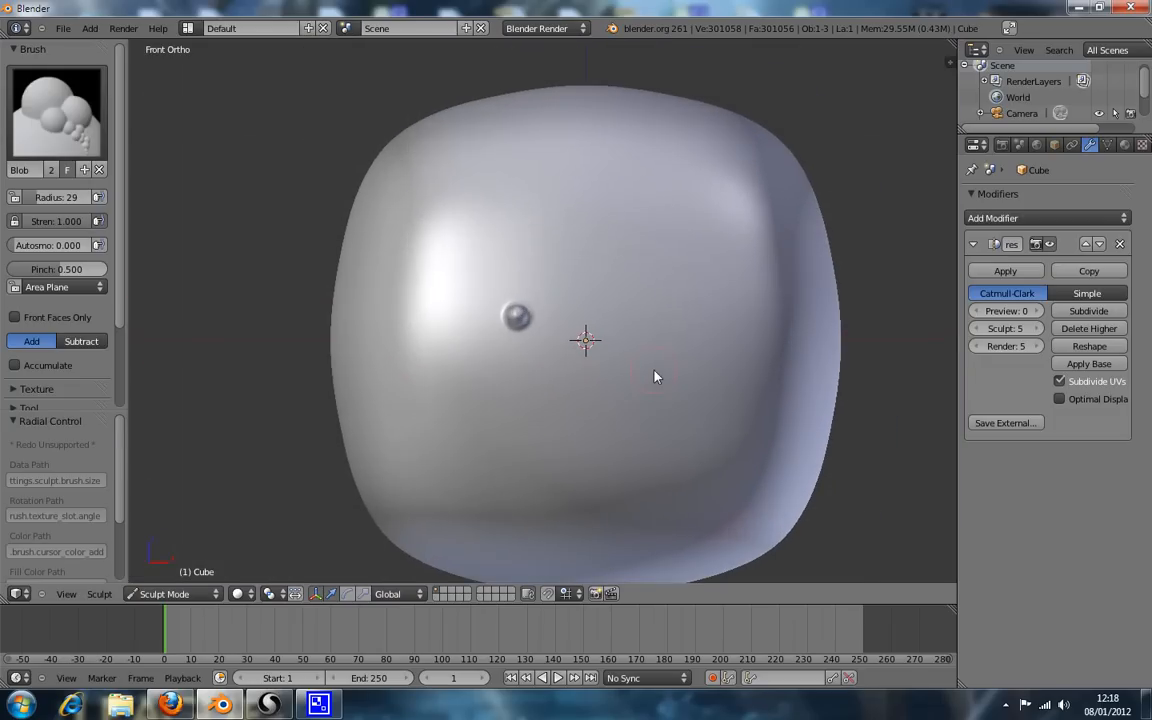
{"action": "middle_click_drag", "start_coordinate": [705, 392], "coordinate": [658, 365], "text": "shift"}
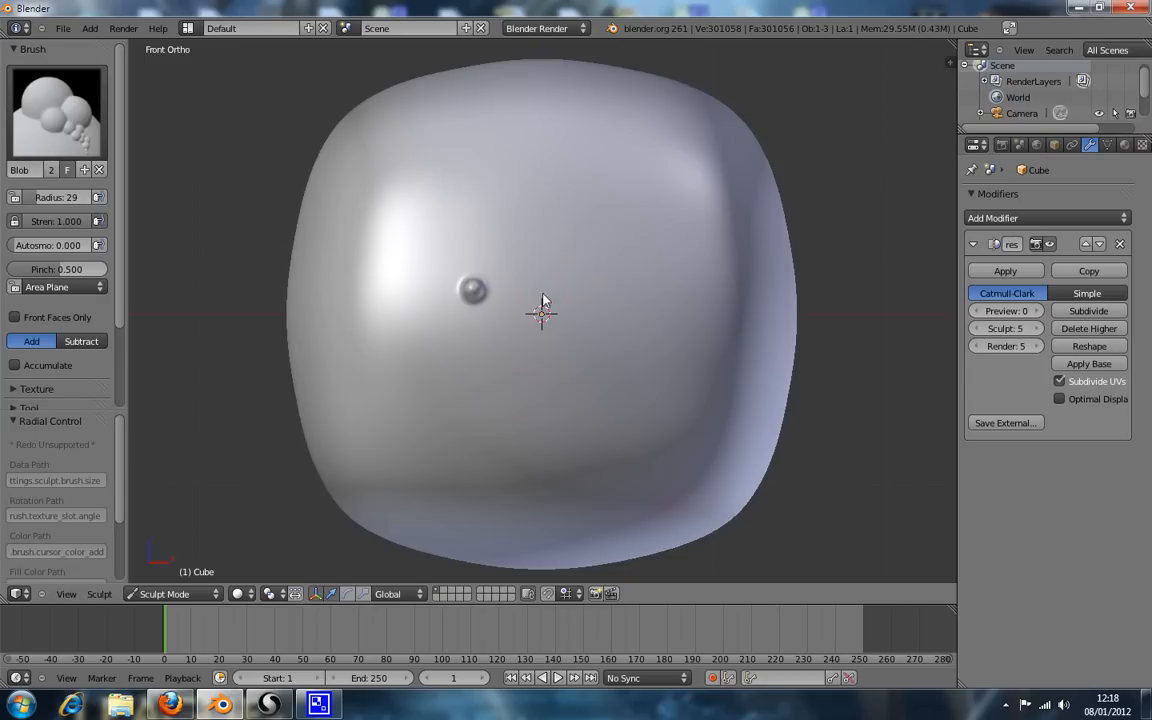
{"action": "scroll", "coordinate": [500, 370], "scroll_direction": "up", "scroll_amount": 4}
{"action": "mouse_move", "coordinate": [386, 301]}
{"action": "middle_mouse_down"}
{"action": "mouse_move", "coordinate": [470, 301]}
{"action": "mouse_move", "coordinate": [381, 298]}
{"action": "mouse_move", "coordinate": [581, 378]}
{"action": "middle_mouse_up"}
{"action": "key", "text": "KP_1"}
{"action": "scroll", "coordinate": [400, 312], "scroll_direction": "up", "scroll_amount": 2}
{"action": "scroll", "coordinate": [573, 374], "scroll_direction": "down", "scroll_amount": 5}
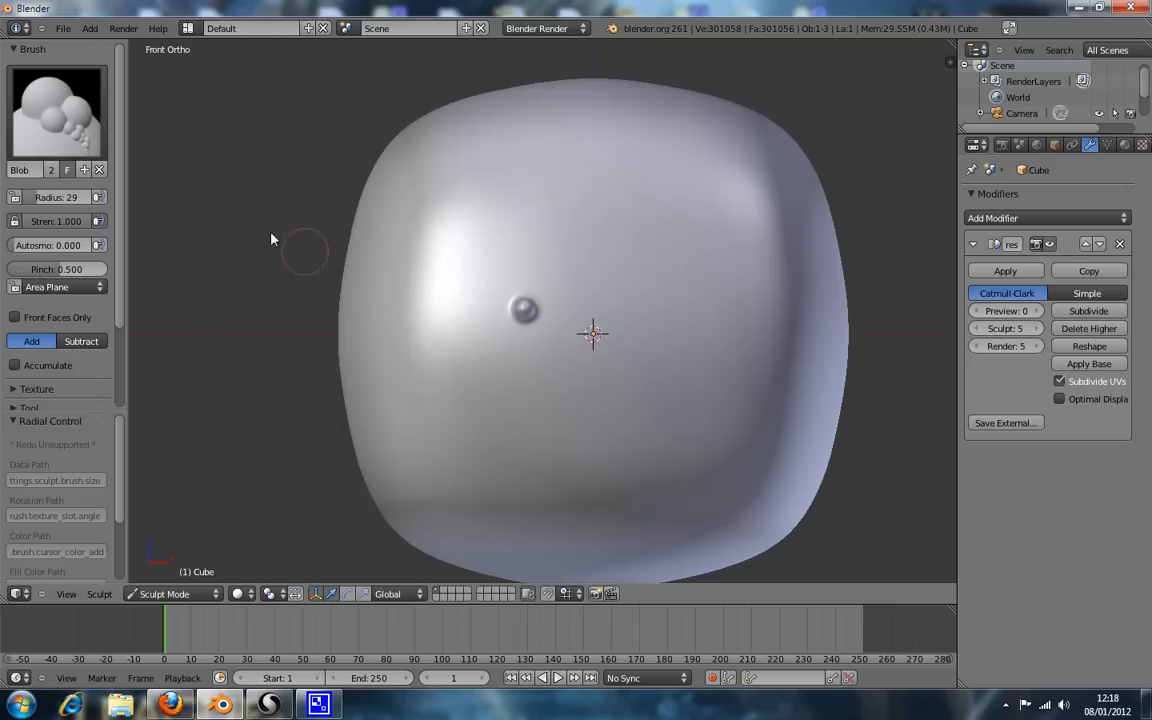
Set the Blob brush radius to 63 and sculpt a larger blob on the front face right of the centre.
{"action": "key", "text": "f"}
{"action": "left_click", "coordinate": [576, 333]}
{"action": "left_click_drag", "start_coordinate": [671, 324], "coordinate": [670, 324]}
{"action": "mouse_move", "coordinate": [666, 366]}
{"action": "middle_mouse_down"}
{"action": "mouse_move", "coordinate": [630, 329]}
{"action": "mouse_move", "coordinate": [687, 286]}
{"action": "mouse_move", "coordinate": [666, 344]}
{"action": "middle_mouse_up"}
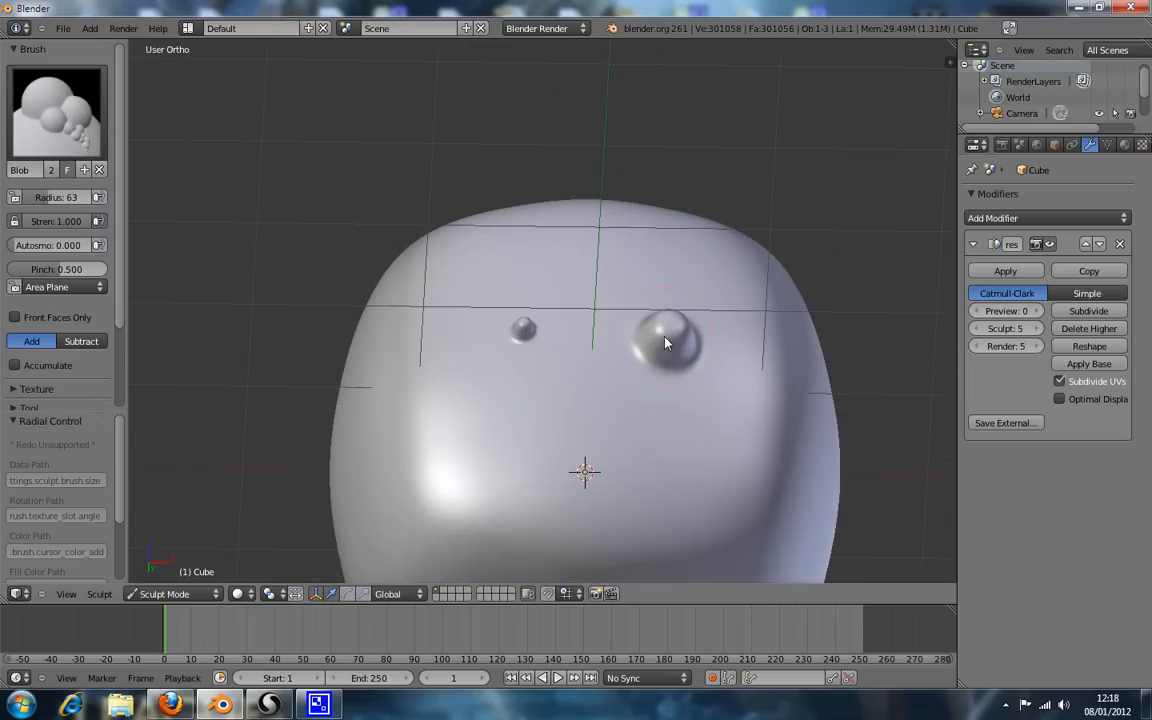
{"action": "key", "text": "KP_1"}
Undo the stroke on top of the large blob and sculpt a smaller one there with brush radius 27.
{"action": "middle_click_drag", "start_coordinate": [730, 311], "coordinate": [516, 340], "text": "shift"}
{"action": "scroll", "coordinate": [516, 340], "scroll_direction": "up", "scroll_amount": 4}
{"action": "left_click", "coordinate": [400, 362]}
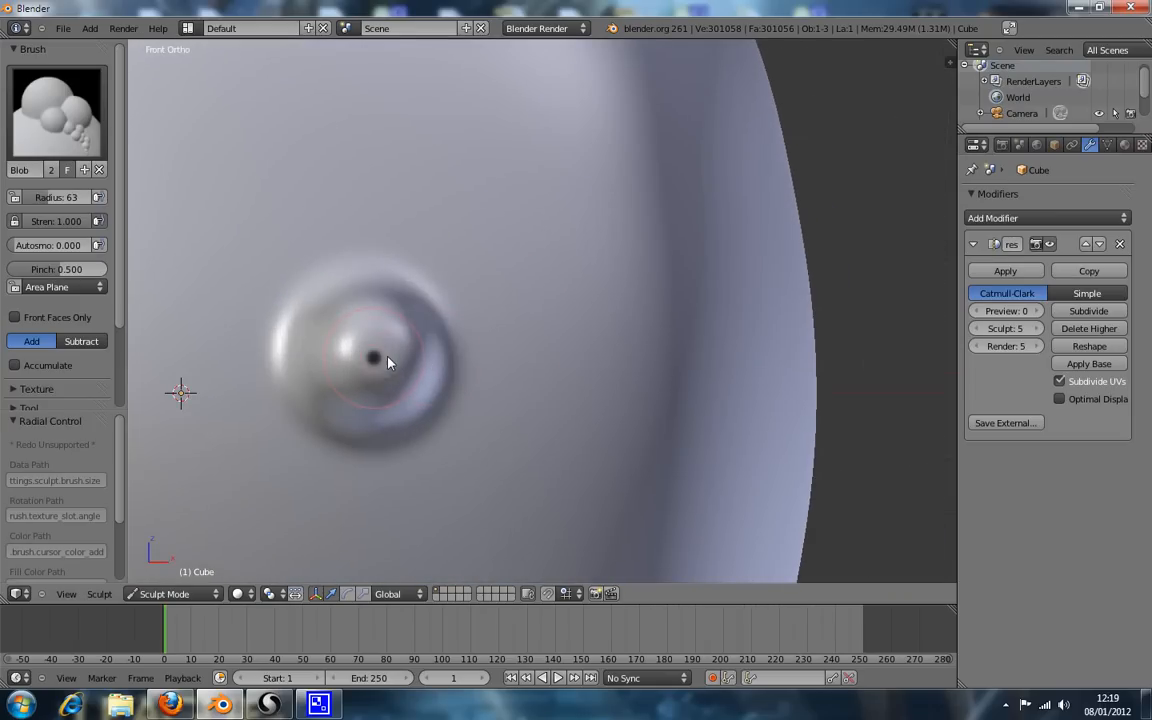
{"action": "key", "text": "ctrl+z"}
{"action": "middle_click_drag", "start_coordinate": [426, 401], "coordinate": [503, 412]}
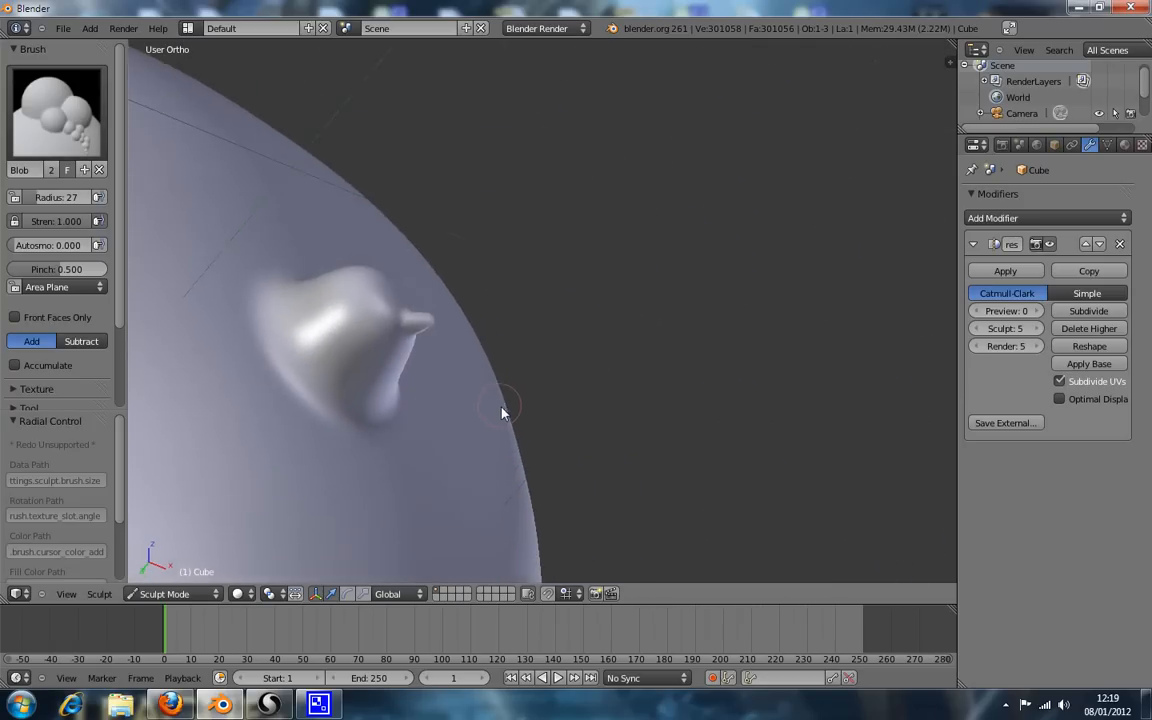
{"action": "key", "text": "KP_1"}
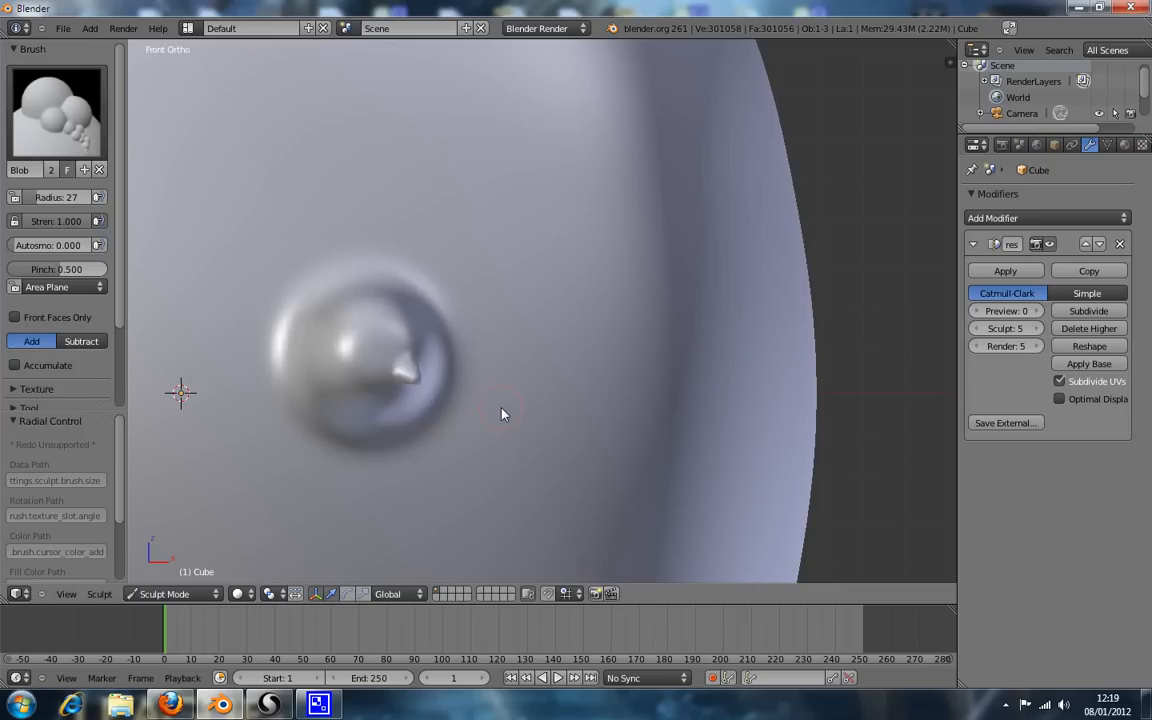
Switch to the Inflate/Deflate brush and inflate a bump above and between the two blobs with radius 25.
{"action": "scroll", "coordinate": [503, 414], "scroll_direction": "down", "scroll_amount": 3}
{"action": "scroll", "coordinate": [334, 234], "scroll_direction": "down", "scroll_amount": 3}
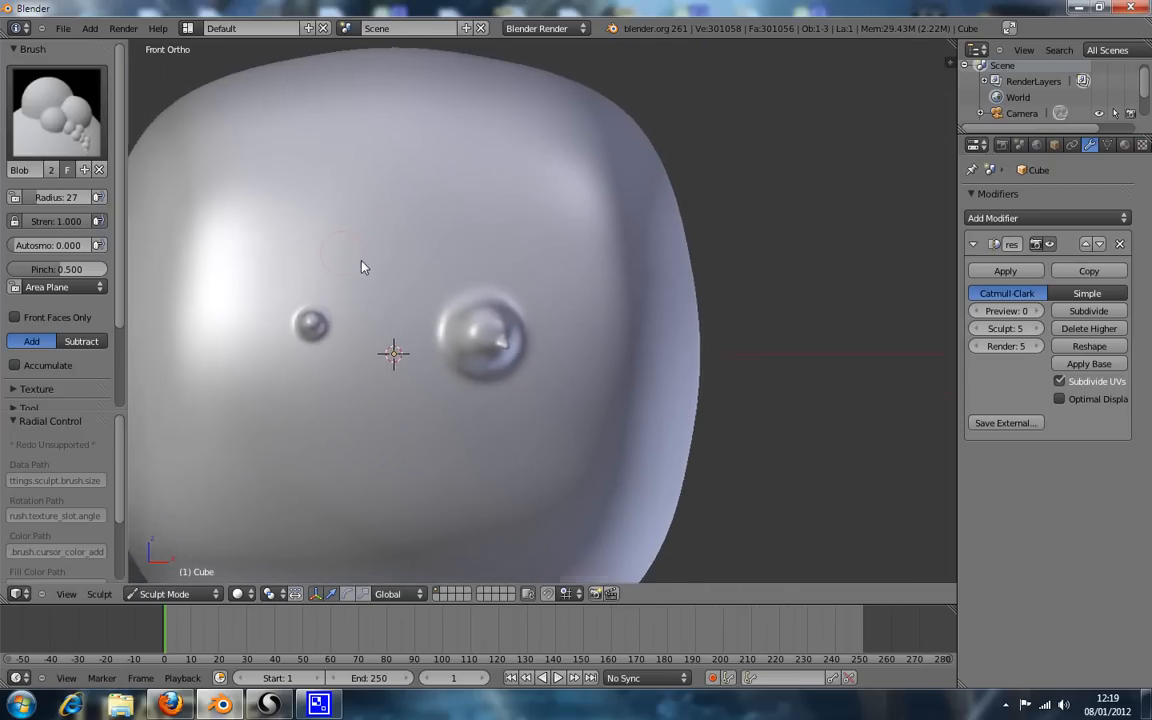
{"action": "left_click", "coordinate": [57, 112]}
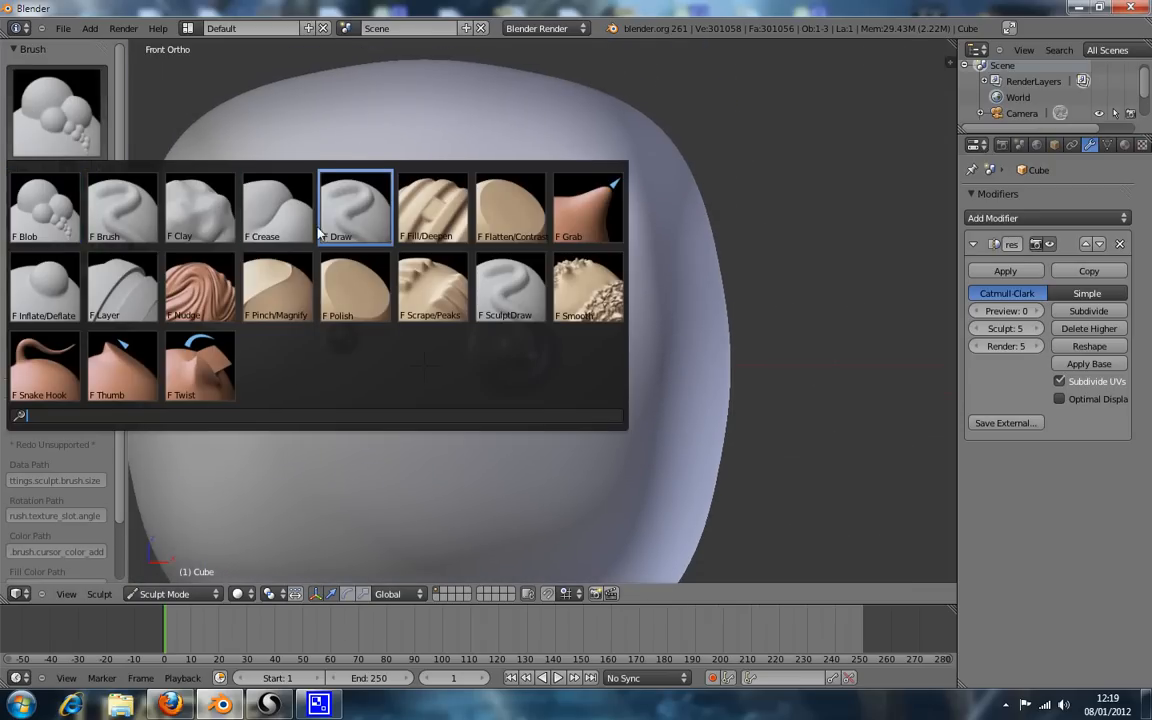
{"action": "left_click", "coordinate": [46, 290]}
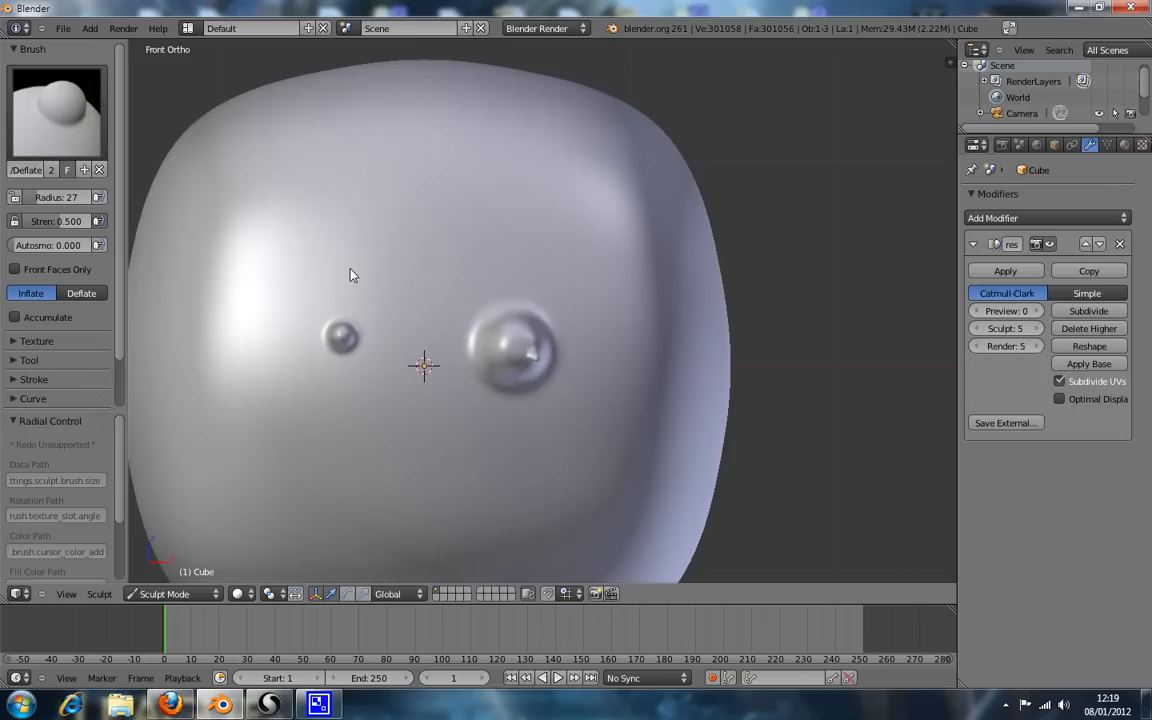
{"action": "left_click", "coordinate": [486, 290]}
{"action": "key", "text": "f"}
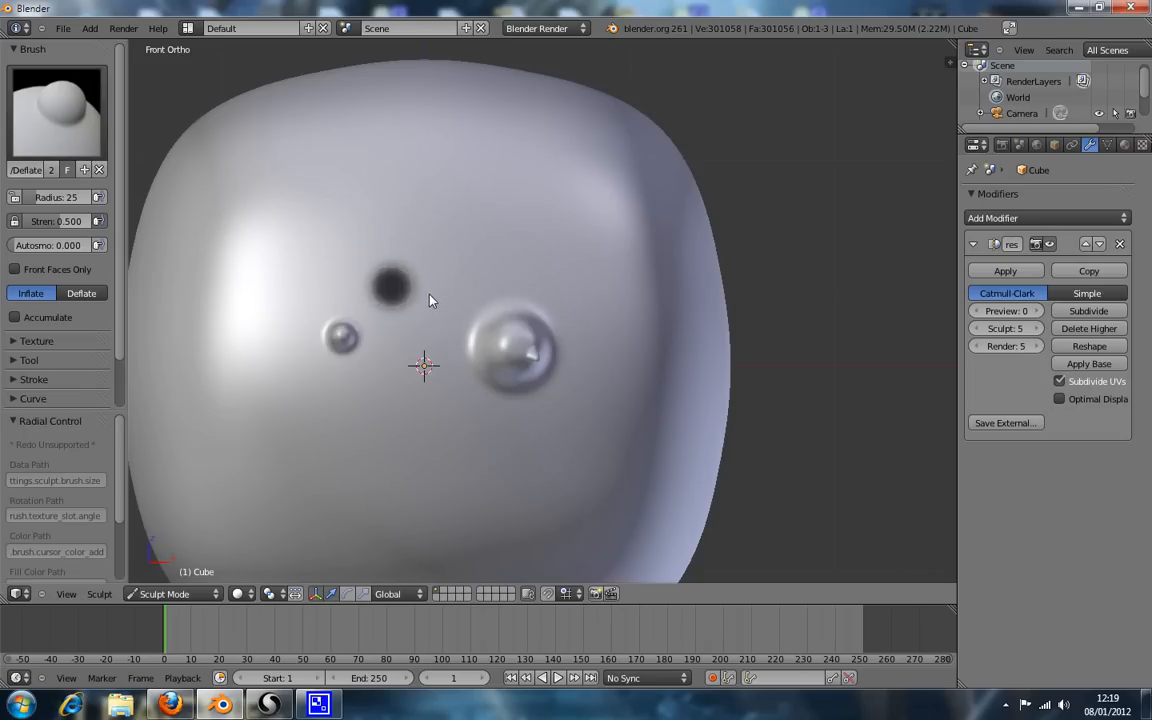
{"action": "left_click", "coordinate": [430, 300]}
Inflate the new bump further with a brush radius of 47, checking its shape from an angle.
{"action": "scroll", "coordinate": [430, 300], "scroll_direction": "up", "scroll_amount": 3}
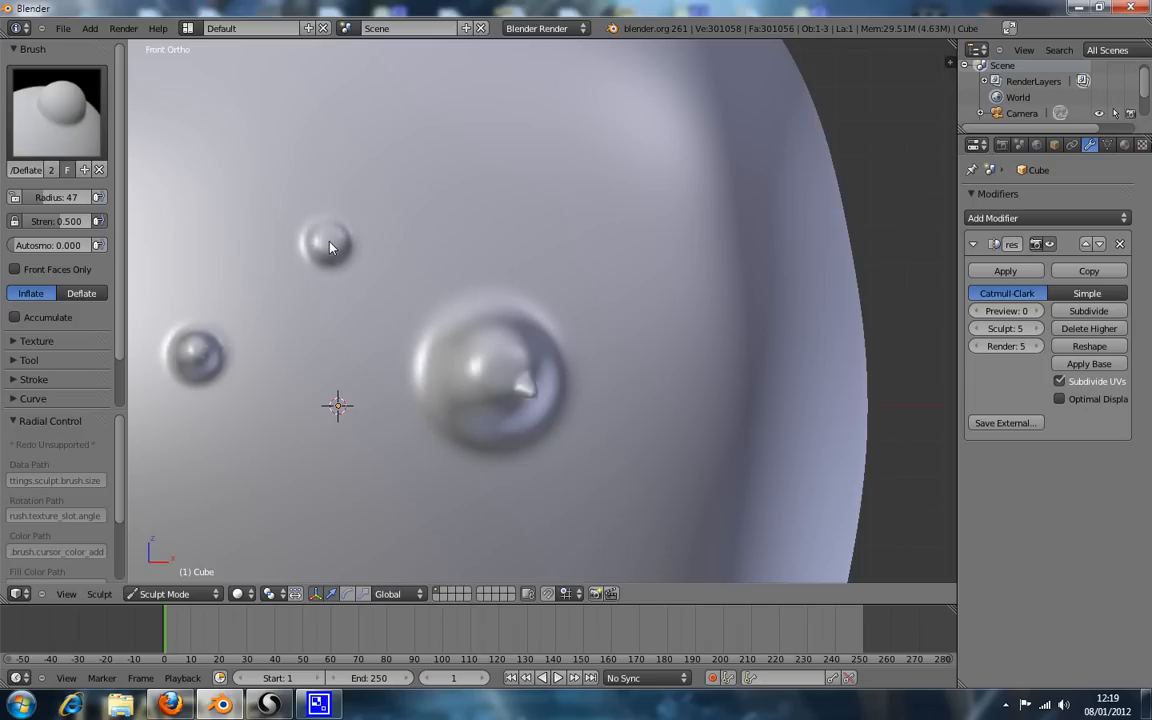
{"action": "scroll", "coordinate": [331, 247], "scroll_direction": "down", "scroll_amount": 2}
{"action": "mouse_move", "coordinate": [314, 380]}
{"action": "middle_mouse_down"}
{"action": "mouse_move", "coordinate": [314, 329]}
{"action": "mouse_move", "coordinate": [338, 290]}
{"action": "mouse_move", "coordinate": [367, 360]}
{"action": "middle_mouse_up"}
{"action": "scroll", "coordinate": [367, 360], "scroll_direction": "up", "scroll_amount": 1}
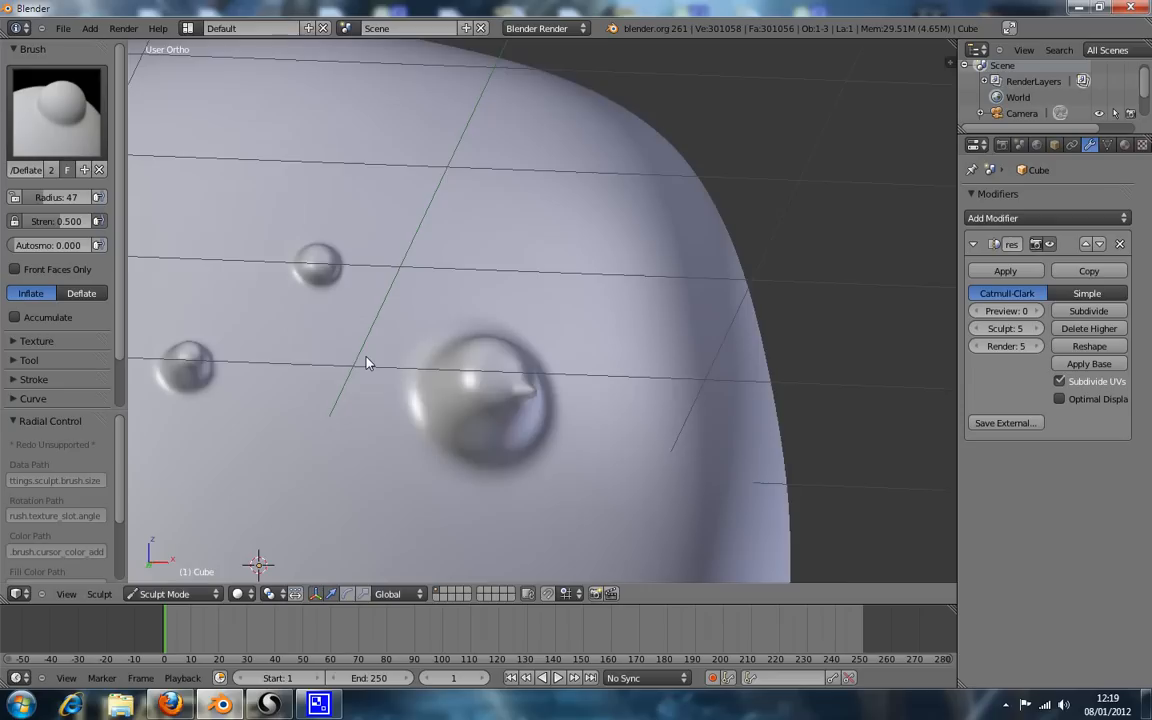
{"action": "key", "text": "KP_1"}
{"action": "scroll", "coordinate": [350, 256], "scroll_direction": "down", "scroll_amount": 1}
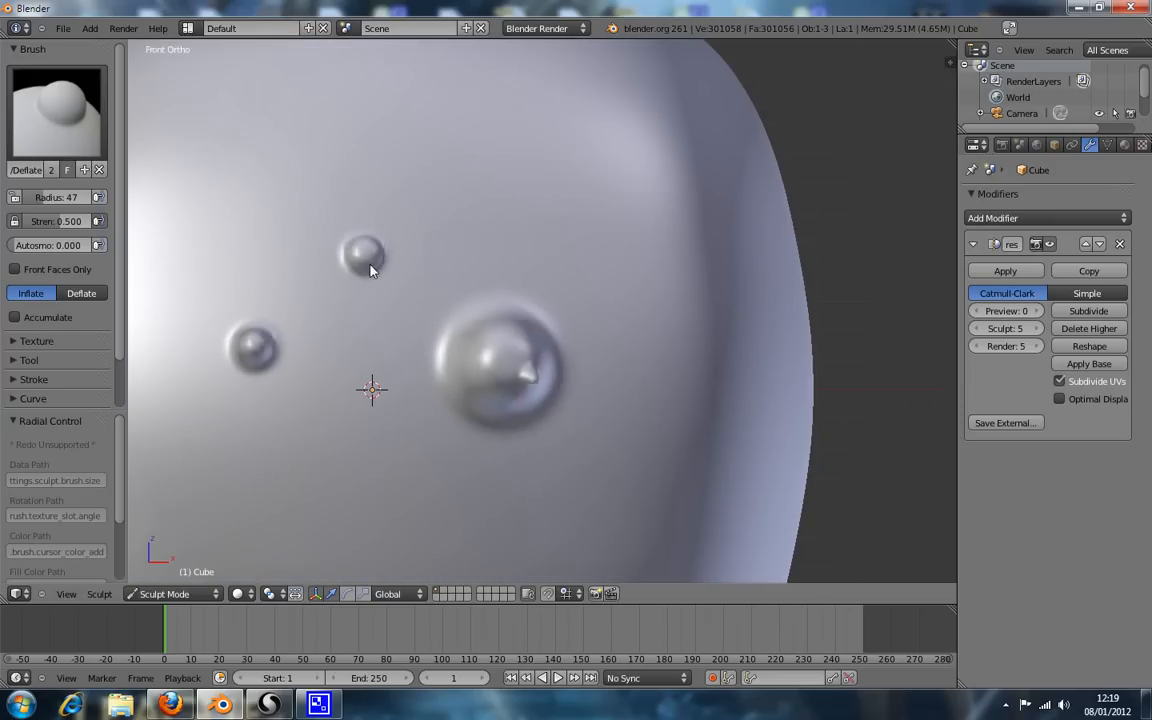
{"action": "scroll", "coordinate": [368, 267], "scroll_direction": "up", "scroll_amount": 3}
{"action": "middle_click_drag", "start_coordinate": [283, 250], "coordinate": [382, 299], "text": "shift"}
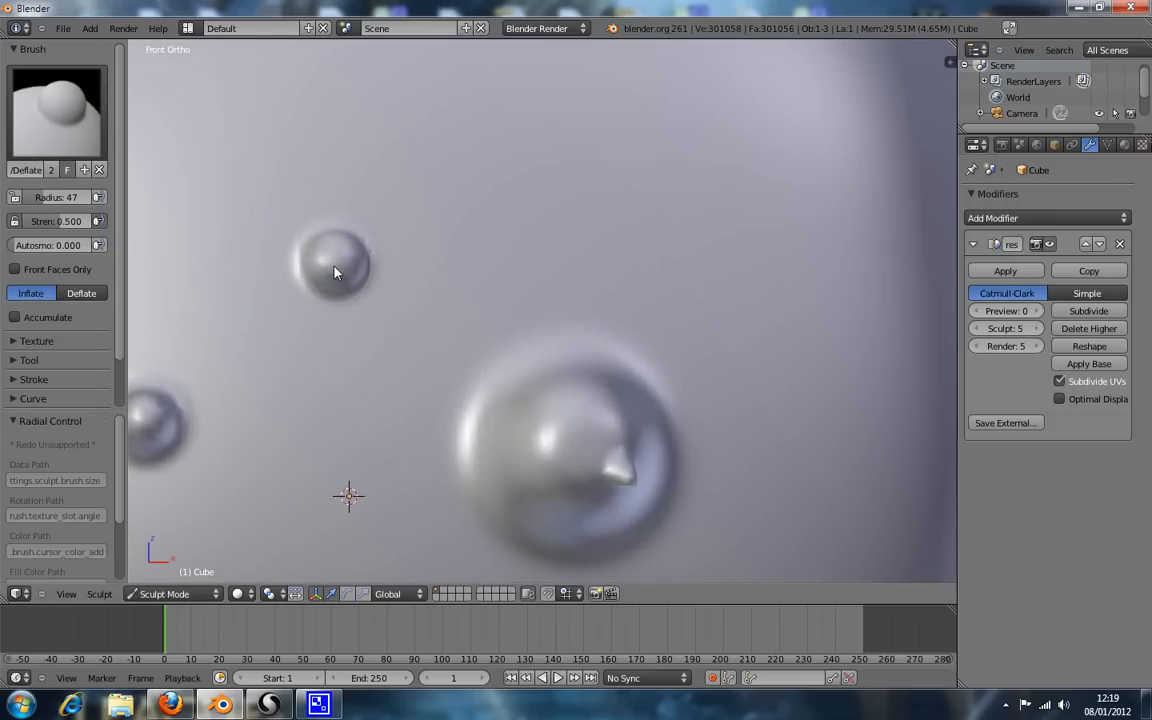
Increase the brush radius to 69, inflate the upper bump again and compare it with the blobs from above.
{"action": "scroll", "coordinate": [337, 265], "scroll_direction": "down", "scroll_amount": 3}
{"action": "key", "text": "f"}
{"action": "left_click", "coordinate": [453, 293]}
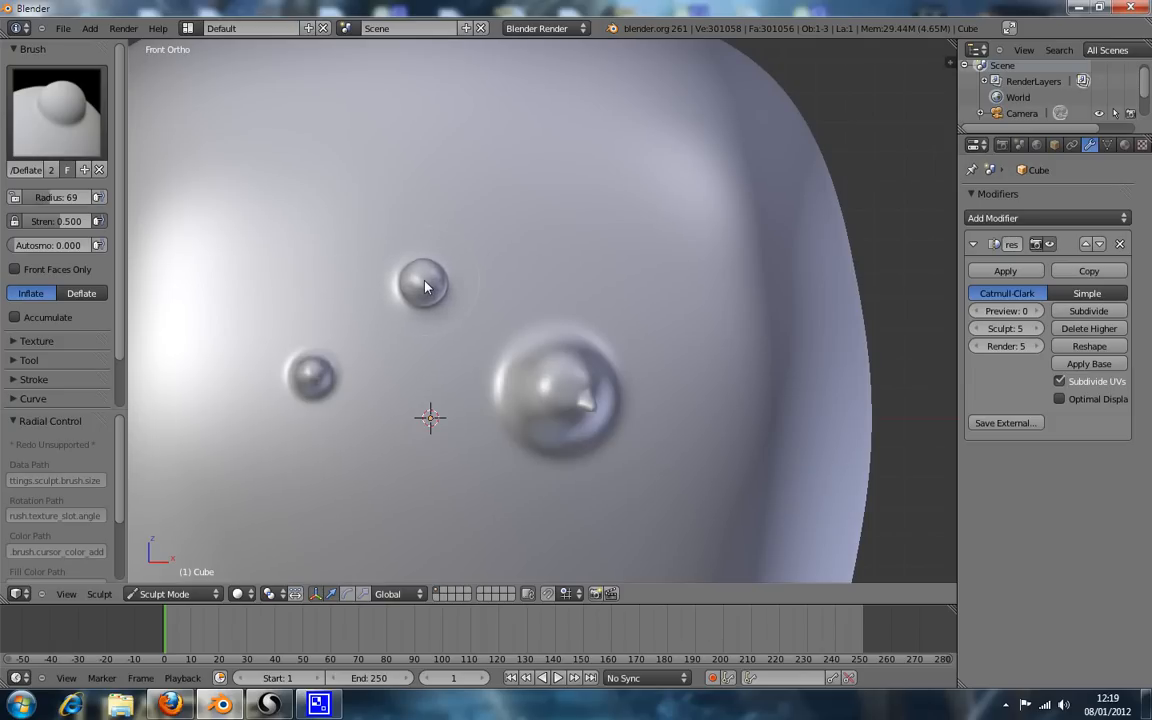
{"action": "mouse_move", "coordinate": [432, 291]}
{"action": "middle_mouse_down"}
{"action": "mouse_move", "coordinate": [399, 314]}
{"action": "mouse_move", "coordinate": [450, 232]}
{"action": "mouse_move", "coordinate": [476, 216]}
{"action": "mouse_move", "coordinate": [494, 224]}
{"action": "mouse_move", "coordinate": [433, 235]}
{"action": "middle_mouse_up"}
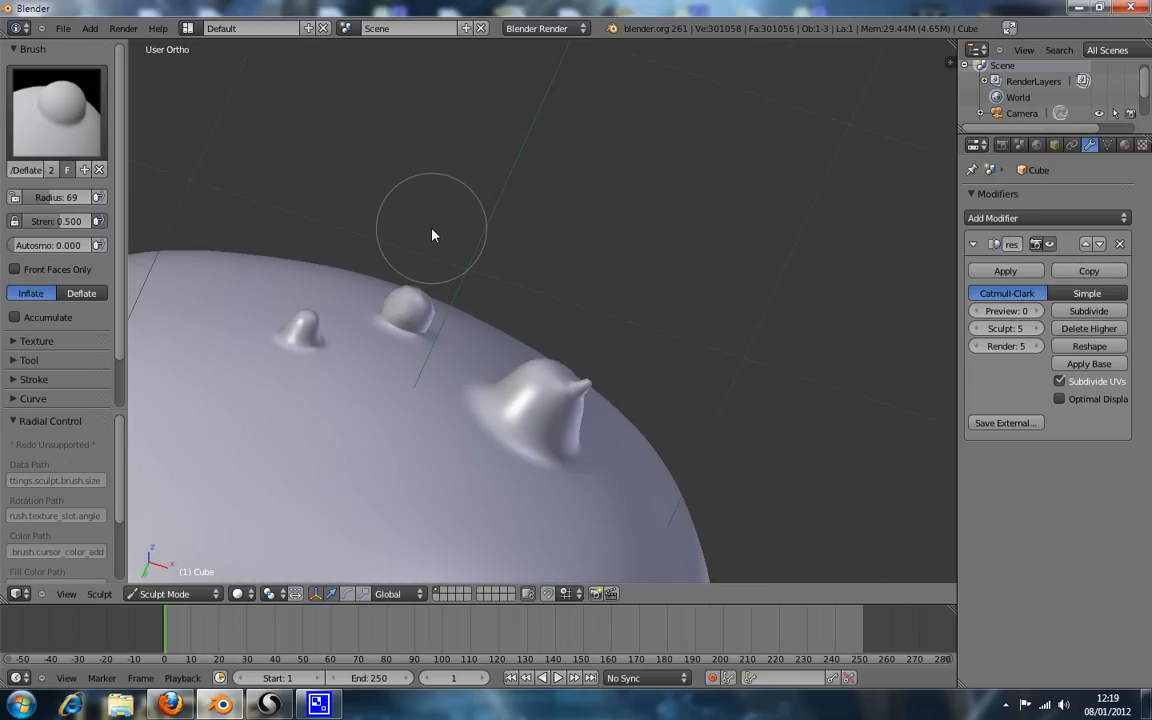
{"action": "key", "text": "KP_1"}
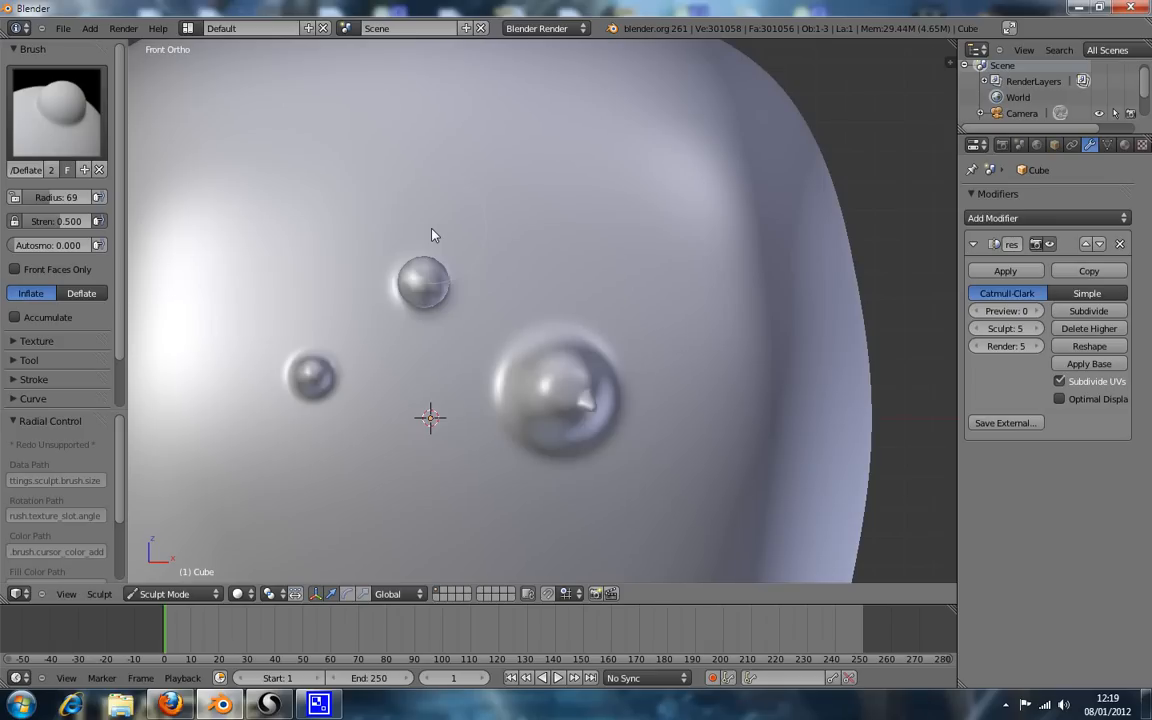
Set the Inflate/Deflate brush to Deflate with strength 1.000 and shrink the upper bump.
{"action": "left_click", "coordinate": [30, 107]}
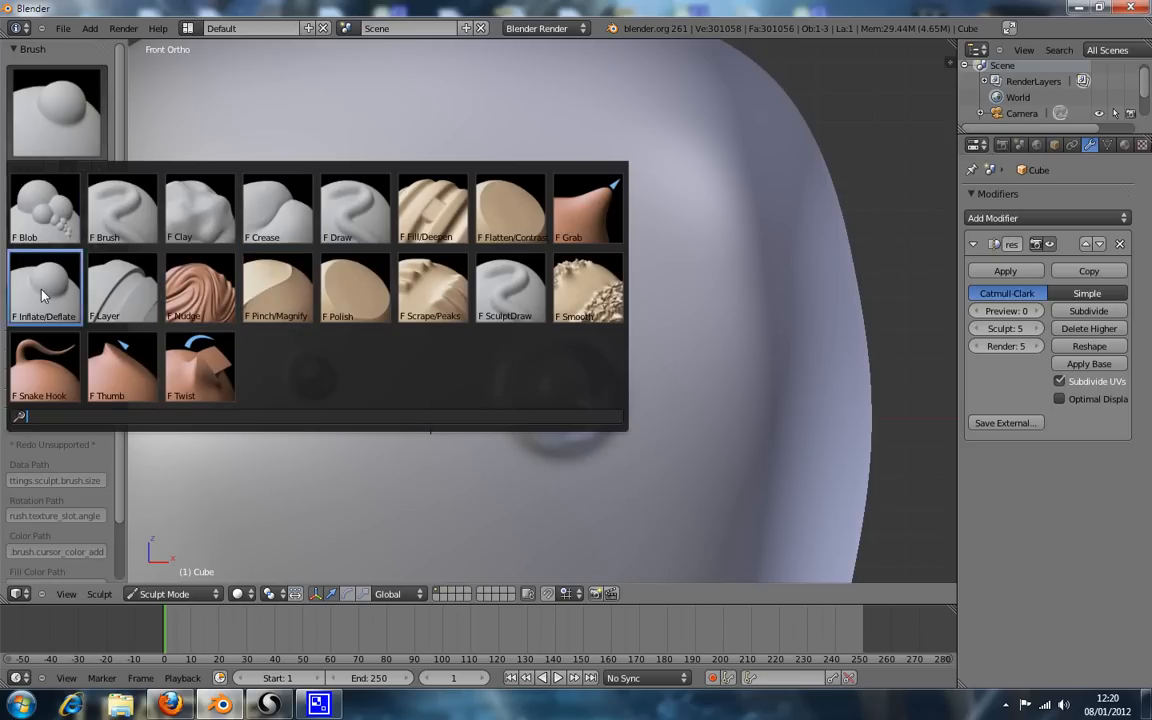
{"action": "left_click", "coordinate": [37, 262]}
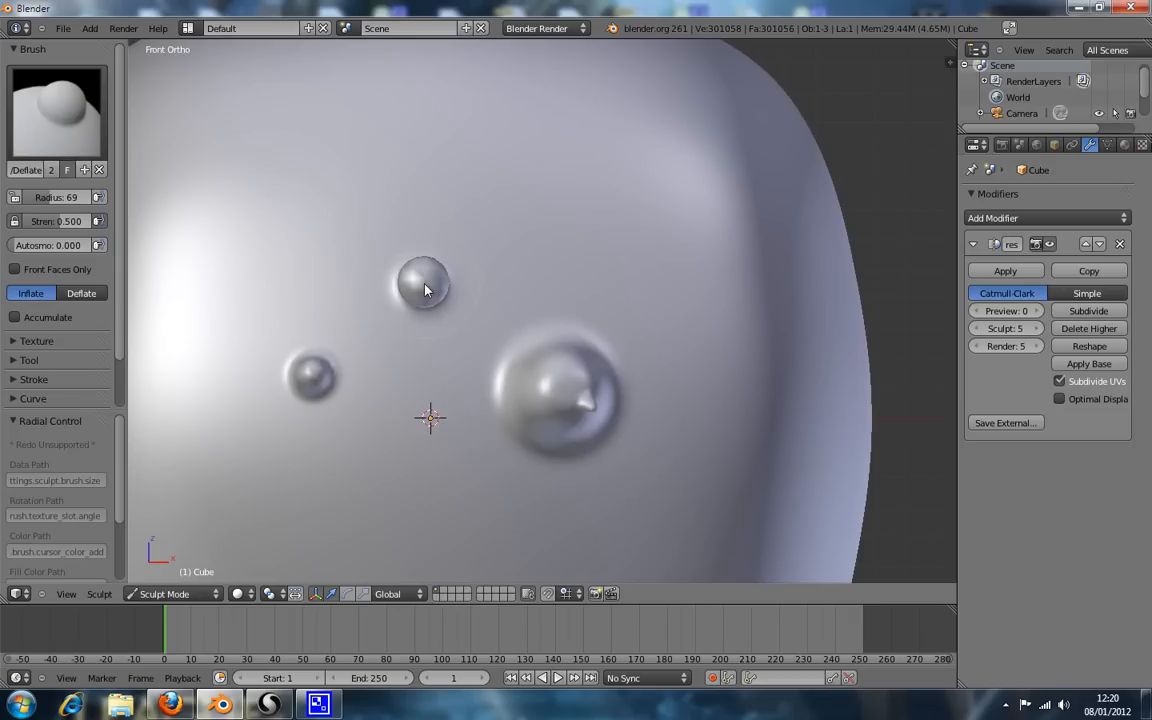
{"action": "left_click", "coordinate": [90, 296]}
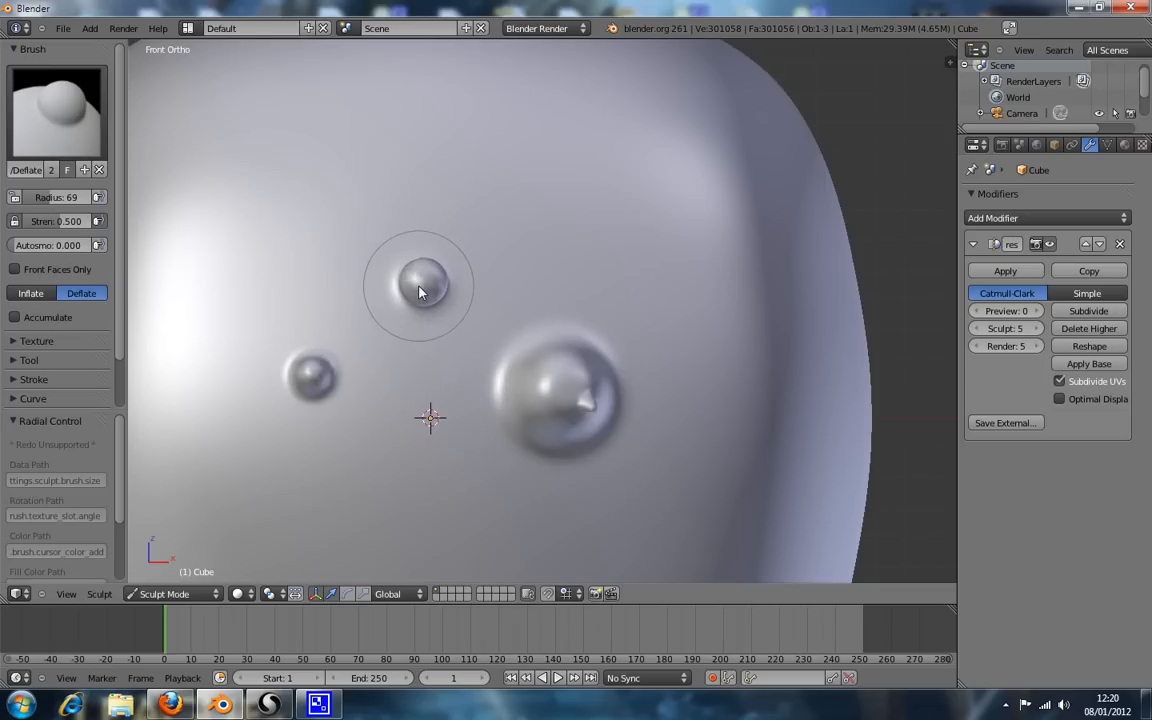
{"action": "left_click_drag", "start_coordinate": [55, 220], "coordinate": [106, 220]}
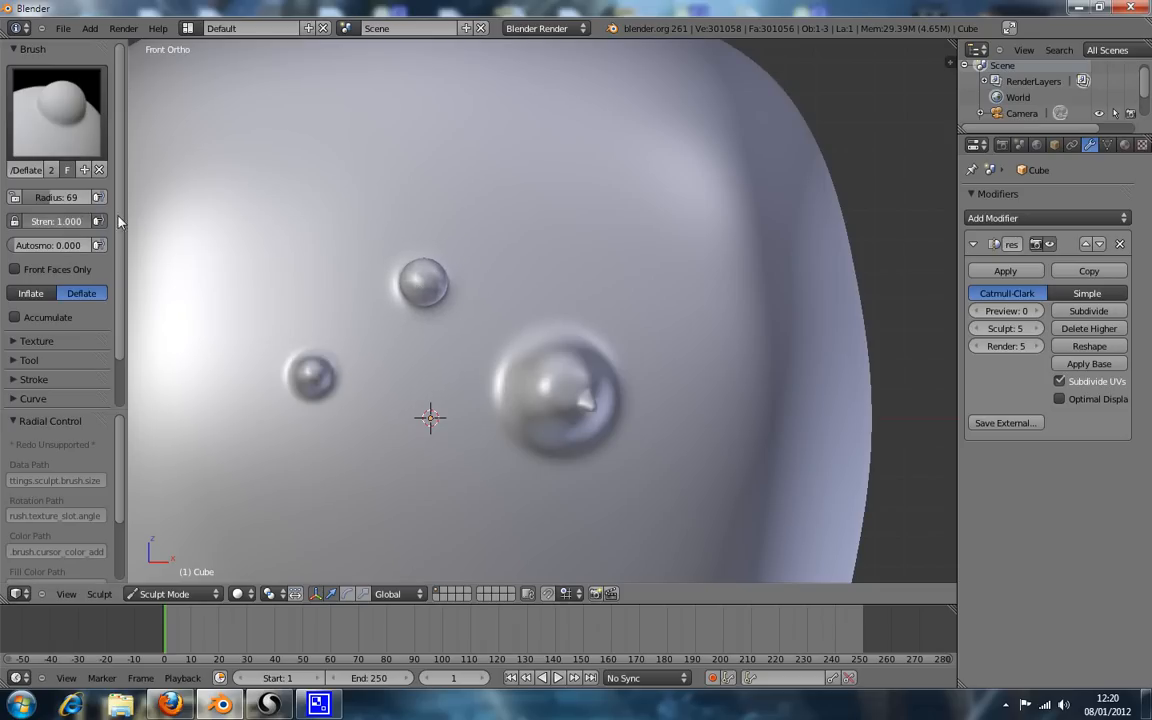
{"action": "left_click", "coordinate": [423, 288]}
{"action": "mouse_move", "coordinate": [423, 290]}
{"action": "middle_mouse_down"}
{"action": "mouse_move", "coordinate": [437, 315]}
{"action": "mouse_move", "coordinate": [476, 223]}
{"action": "middle_mouse_up"}
{"action": "key", "text": "KP_1"}
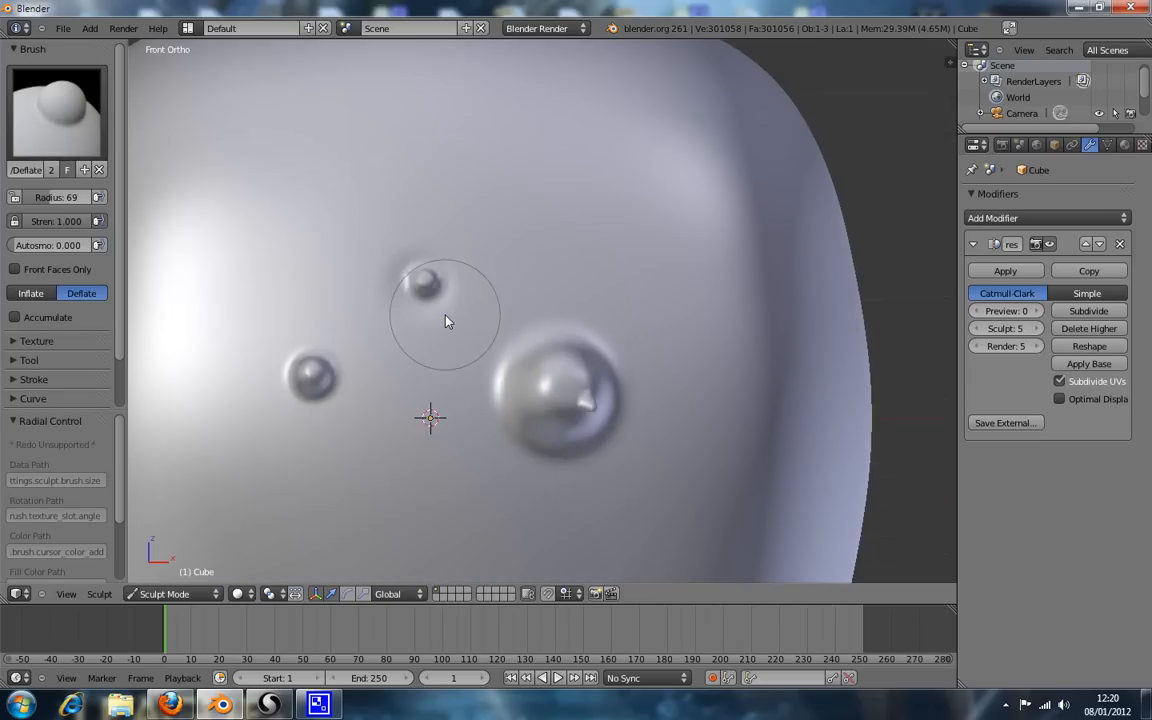
Switch to the Blob brush and add a blob above the large one with radius 69 and strength 1.000.
{"action": "left_click", "coordinate": [61, 89]}
{"action": "left_click", "coordinate": [24, 82]}
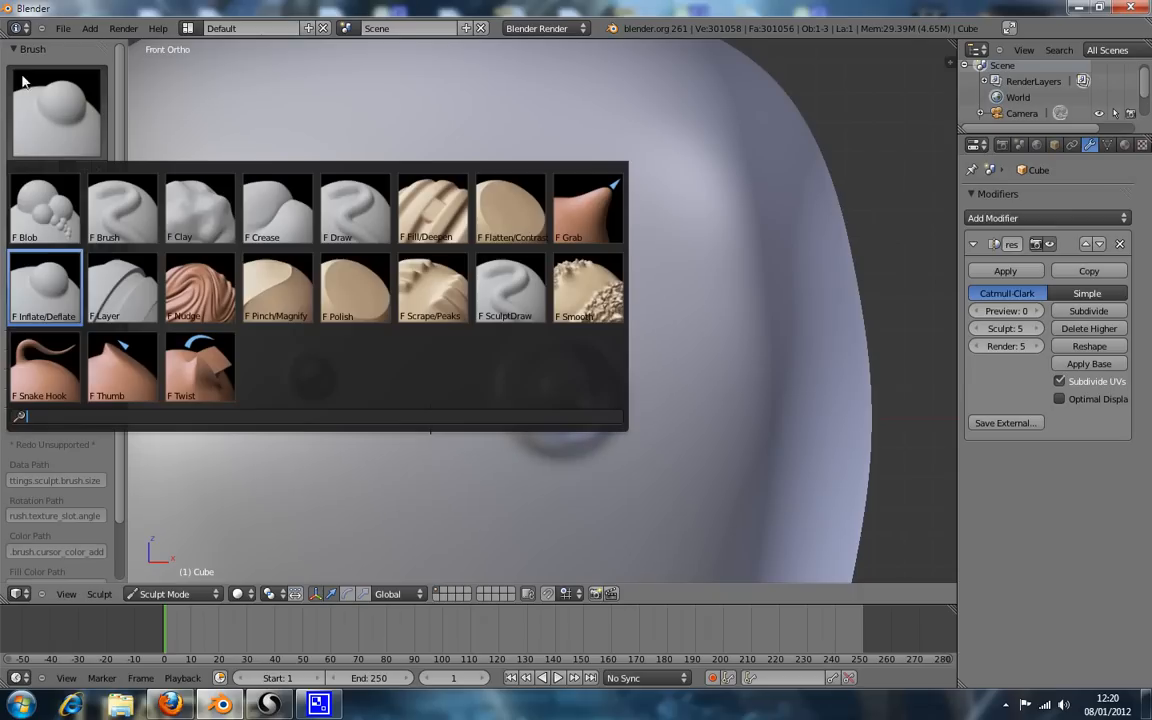
{"action": "left_click", "coordinate": [58, 214]}
{"action": "left_click", "coordinate": [547, 260]}
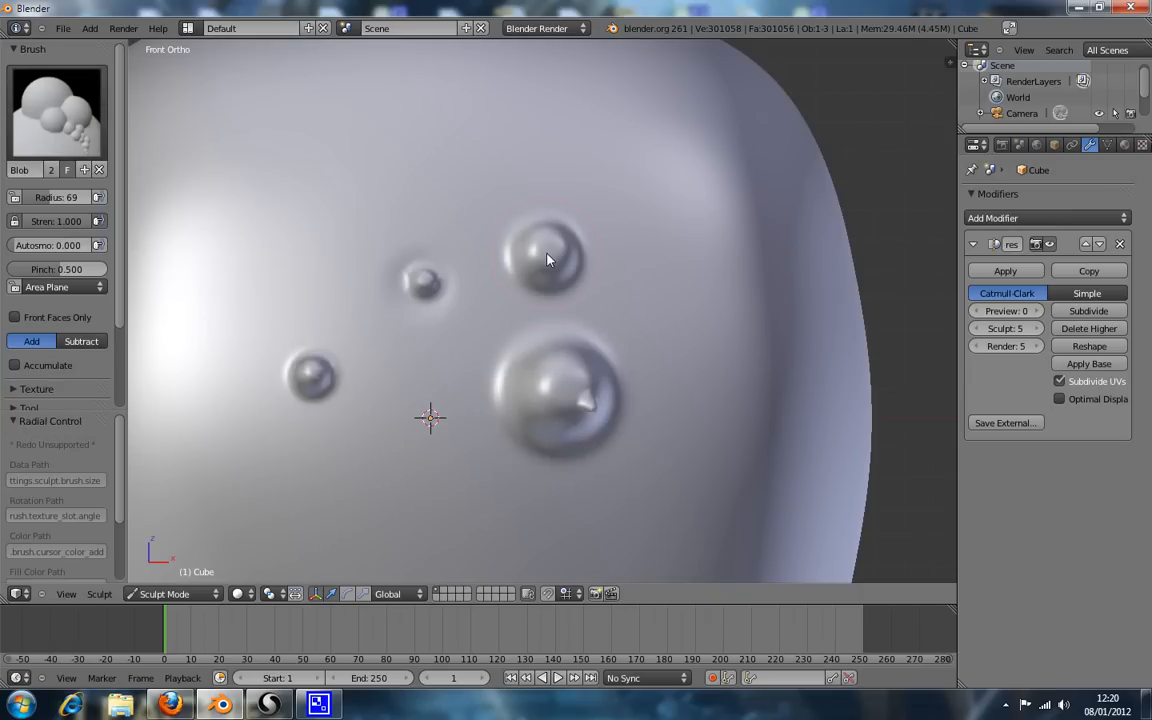
{"action": "left_click", "coordinate": [80, 341]}
{"action": "left_click", "coordinate": [33, 341]}
{"action": "key", "text": "f"}
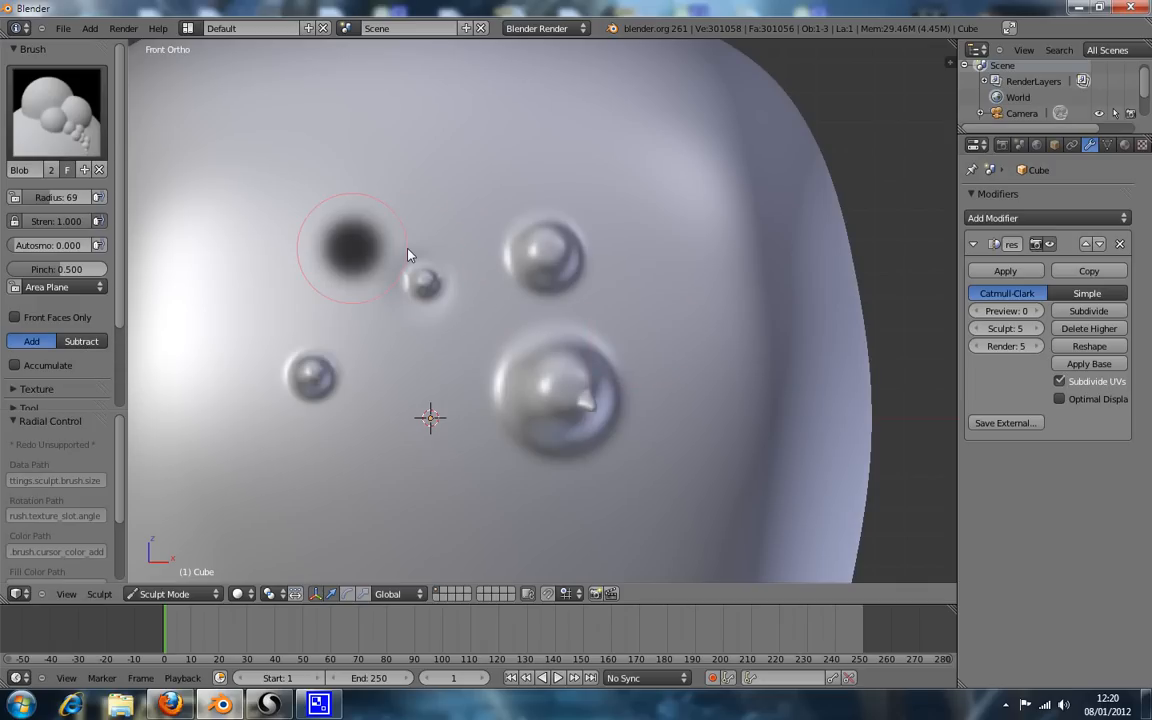
{"action": "right_click", "coordinate": [430, 317]}
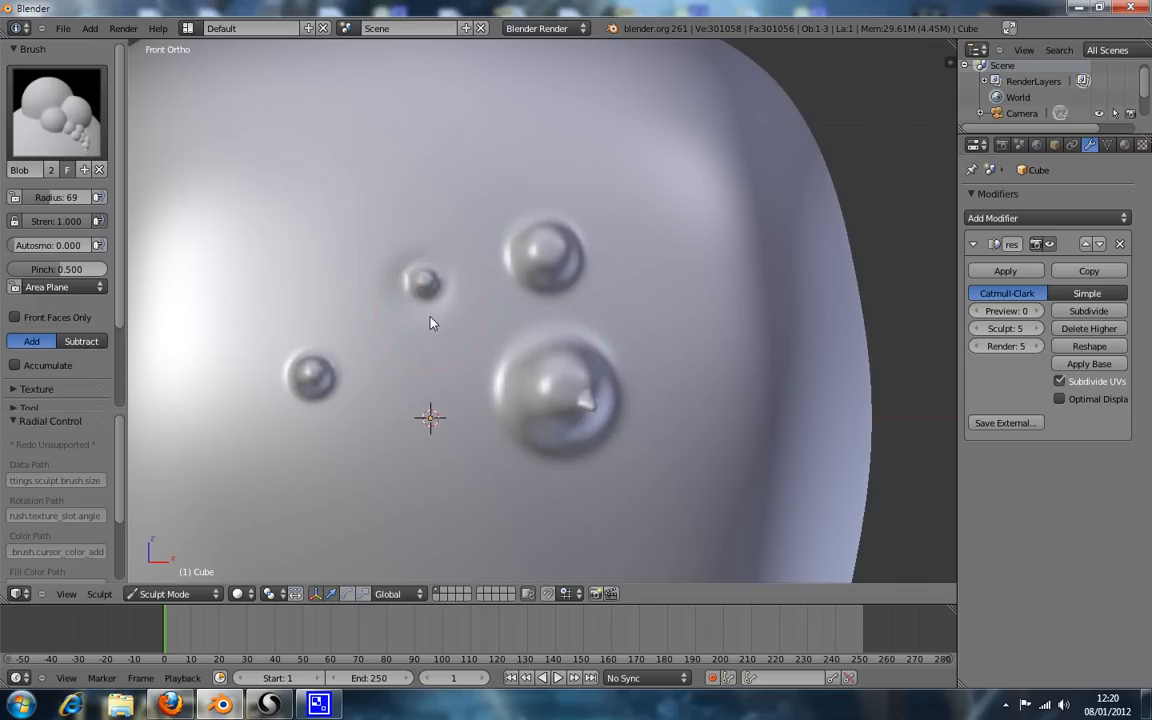
{"action": "key", "text": "f"}
{"action": "right_click", "coordinate": [472, 251]}
Invert the Blob brush to turn the new blob into a dent and carve four more round dents around it.
{"action": "left_click", "coordinate": [548, 258], "text": "ctrl"}
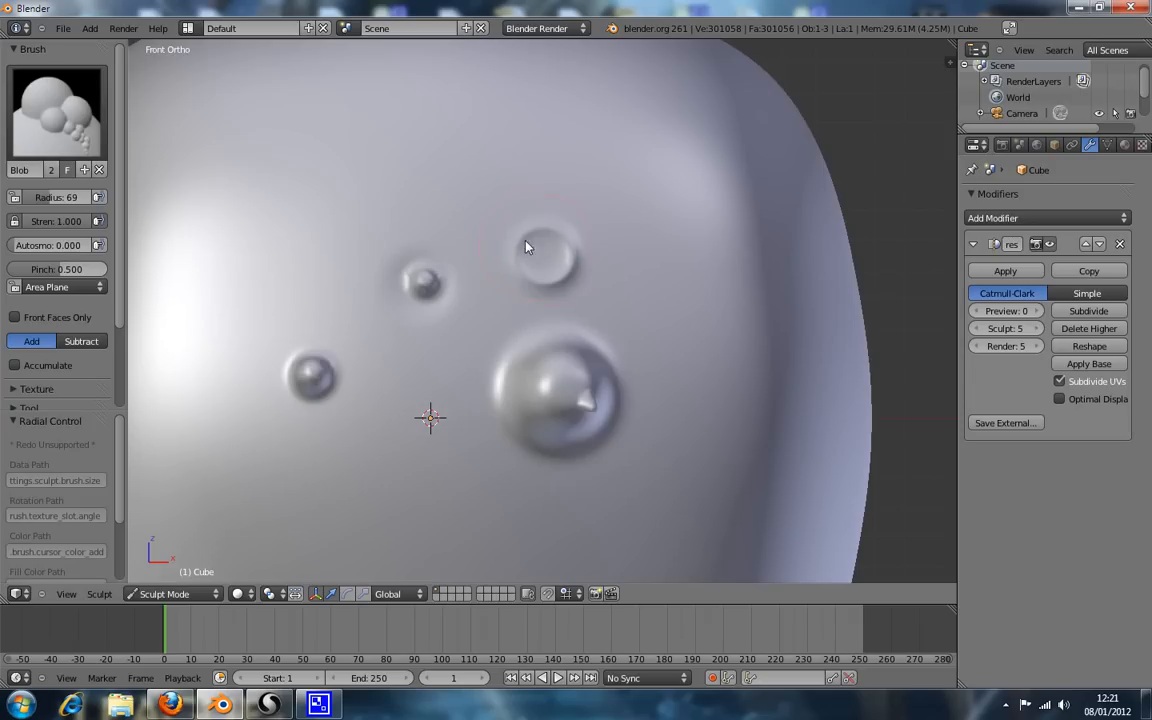
{"action": "left_click", "coordinate": [479, 203]}
{"action": "left_click", "coordinate": [716, 249], "text": "ctrl"}
{"action": "left_click", "coordinate": [635, 290], "text": "ctrl"}
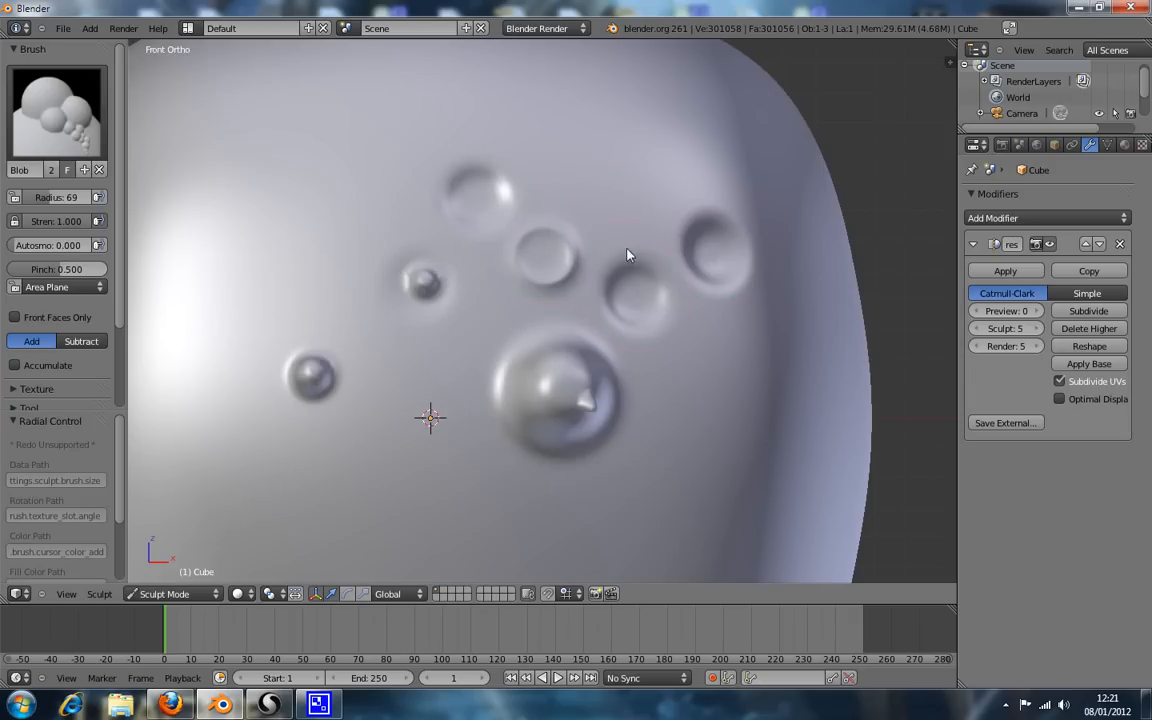
{"action": "left_click", "coordinate": [617, 208], "text": "ctrl"}
Switch to the Smooth brush at strength 1.000 and smooth away the two small bumps and the nearest two dents.
{"action": "scroll", "coordinate": [621, 214], "scroll_direction": "down", "scroll_amount": 2}
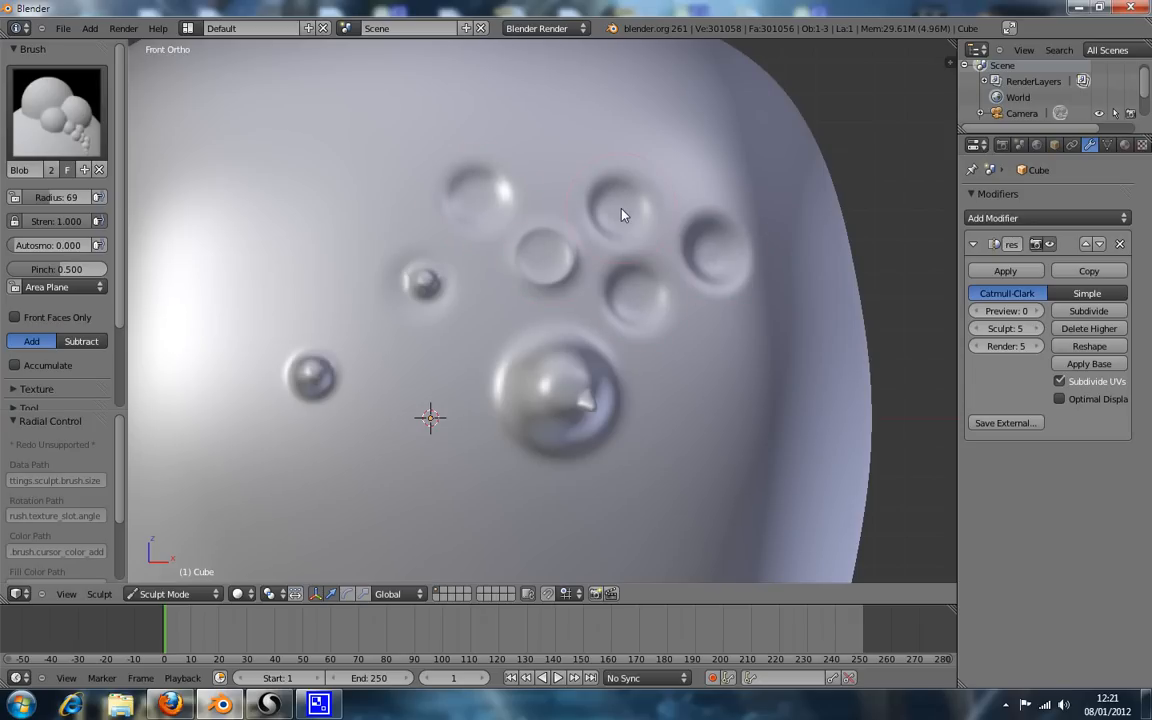
{"action": "left_click", "coordinate": [55, 110]}
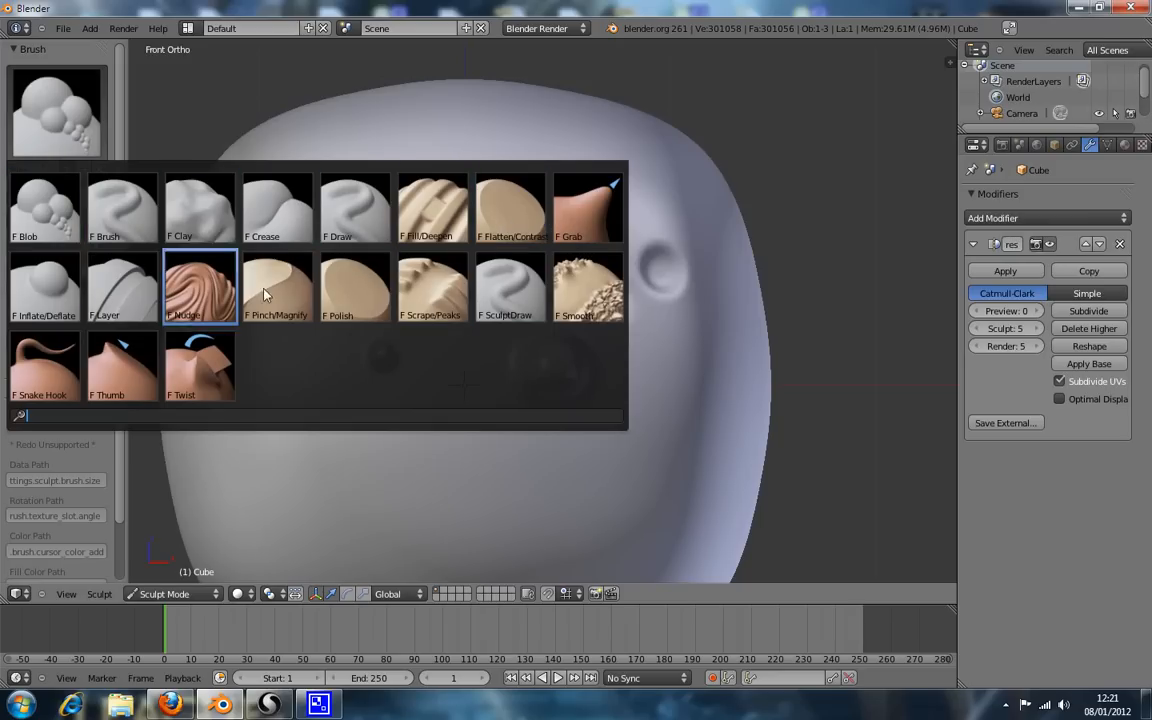
{"action": "left_click", "coordinate": [608, 288]}
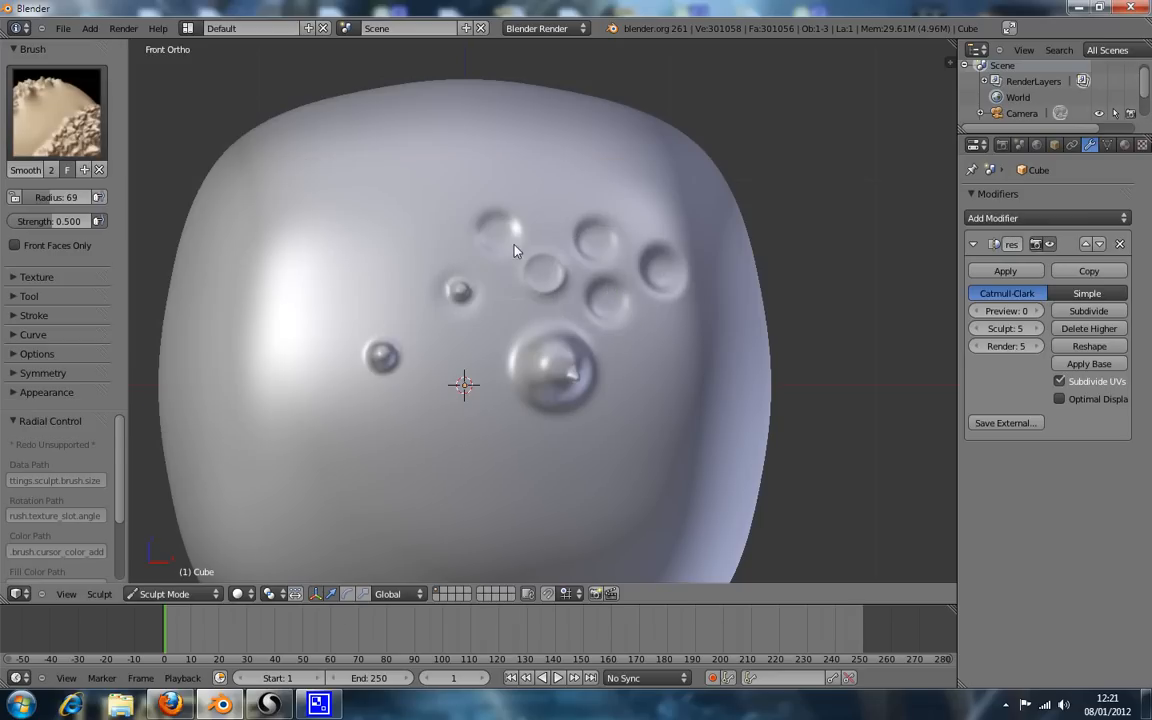
{"action": "left_click_drag", "start_coordinate": [52, 221], "coordinate": [112, 224]}
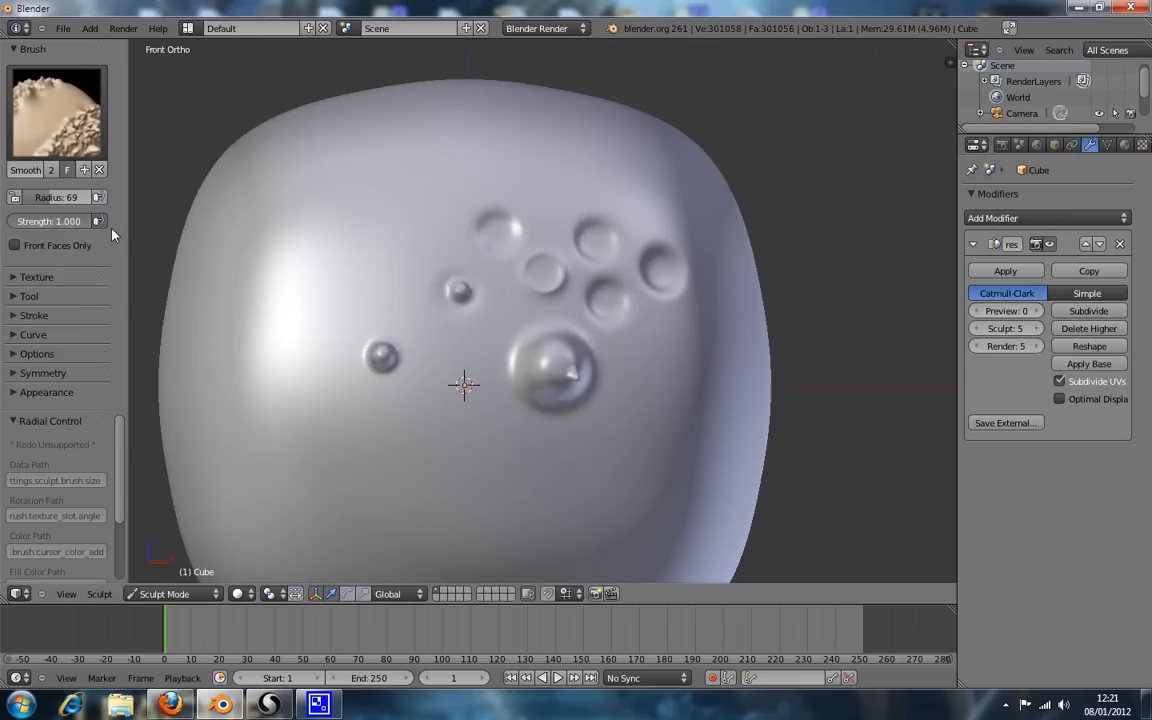
{"action": "mouse_move", "coordinate": [541, 379]}
{"action": "left_mouse_down"}
{"action": "mouse_move", "coordinate": [568, 401]}
{"action": "mouse_move", "coordinate": [571, 275]}
{"action": "mouse_move", "coordinate": [519, 224]}
{"action": "left_mouse_up"}
{"action": "mouse_move", "coordinate": [435, 331]}
{"action": "left_mouse_down"}
{"action": "mouse_move", "coordinate": [419, 378]}
{"action": "mouse_move", "coordinate": [380, 345]}
{"action": "mouse_move", "coordinate": [404, 360]}
{"action": "mouse_move", "coordinate": [401, 371]}
{"action": "left_mouse_up"}
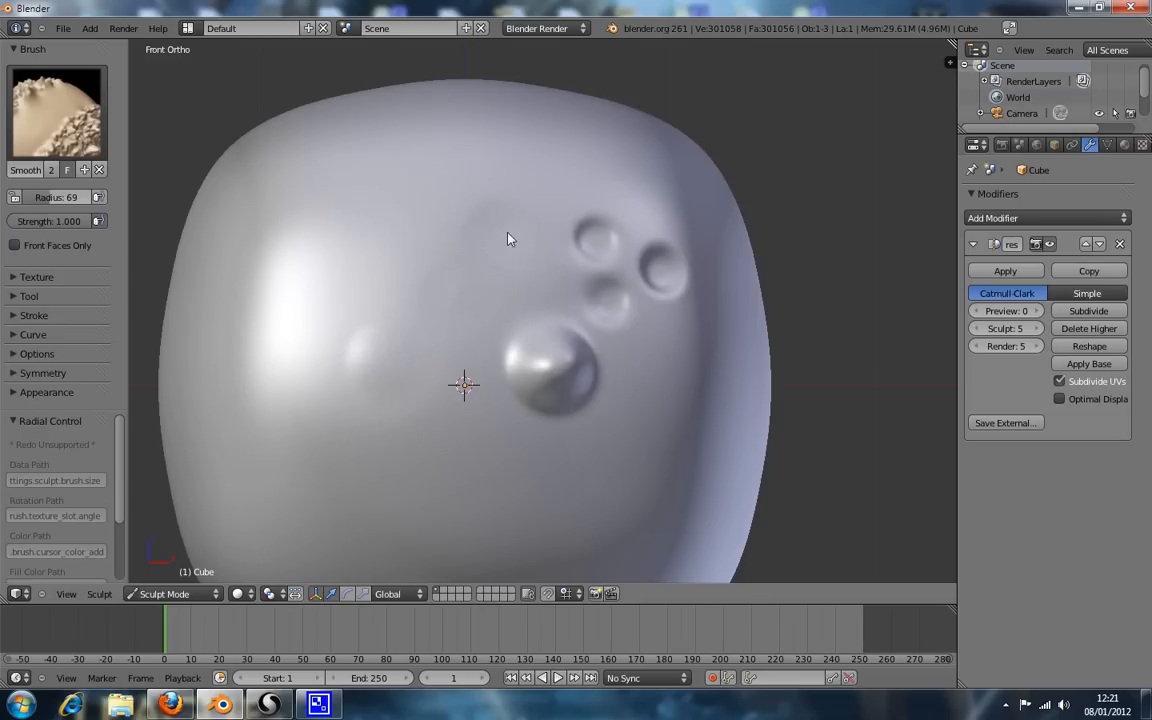
{"action": "left_click_drag", "start_coordinate": [422, 324], "coordinate": [358, 374]}
Smooth out the large blob and the area of the remaining dents above it.
{"action": "mouse_move", "coordinate": [591, 404]}
{"action": "left_mouse_down"}
{"action": "mouse_move", "coordinate": [591, 286]}
{"action": "mouse_move", "coordinate": [622, 301]}
{"action": "mouse_move", "coordinate": [602, 239]}
{"action": "mouse_move", "coordinate": [650, 257]}
{"action": "mouse_move", "coordinate": [587, 215]}
{"action": "mouse_move", "coordinate": [674, 300]}
{"action": "mouse_move", "coordinate": [676, 257]}
{"action": "mouse_move", "coordinate": [604, 233]}
{"action": "mouse_move", "coordinate": [612, 273]}
{"action": "mouse_move", "coordinate": [674, 285]}
{"action": "mouse_move", "coordinate": [668, 254]}
{"action": "mouse_move", "coordinate": [571, 347]}
{"action": "mouse_move", "coordinate": [599, 363]}
{"action": "left_mouse_up"}
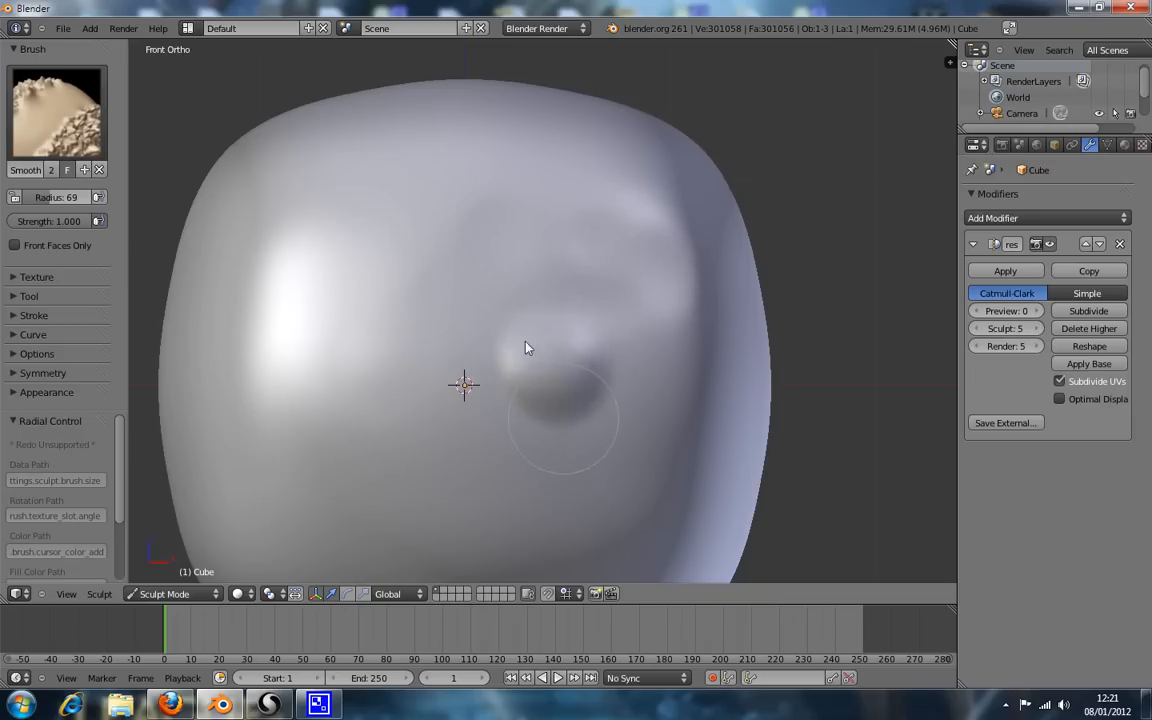
{"action": "left_click_drag", "start_coordinate": [588, 330], "coordinate": [593, 237]}
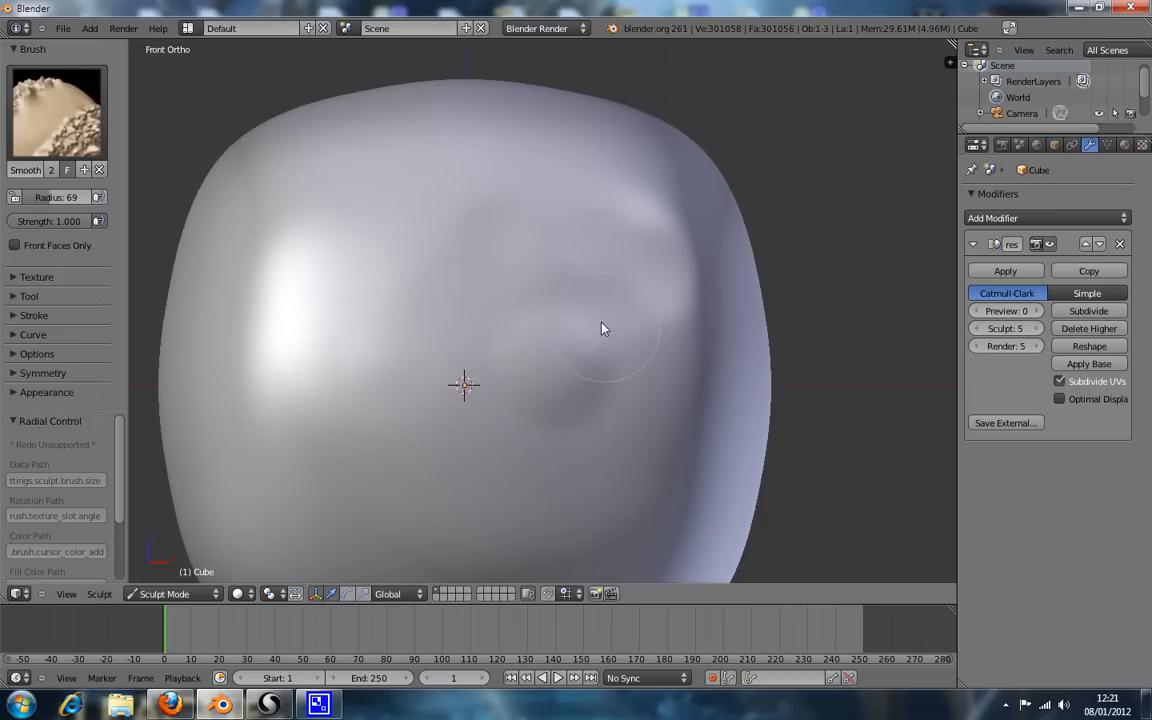
{"action": "mouse_move", "coordinate": [560, 384]}
{"action": "left_mouse_down"}
{"action": "mouse_move", "coordinate": [531, 369]}
{"action": "mouse_move", "coordinate": [545, 400]}
{"action": "mouse_move", "coordinate": [590, 392]}
{"action": "mouse_move", "coordinate": [600, 228]}
{"action": "left_mouse_up"}
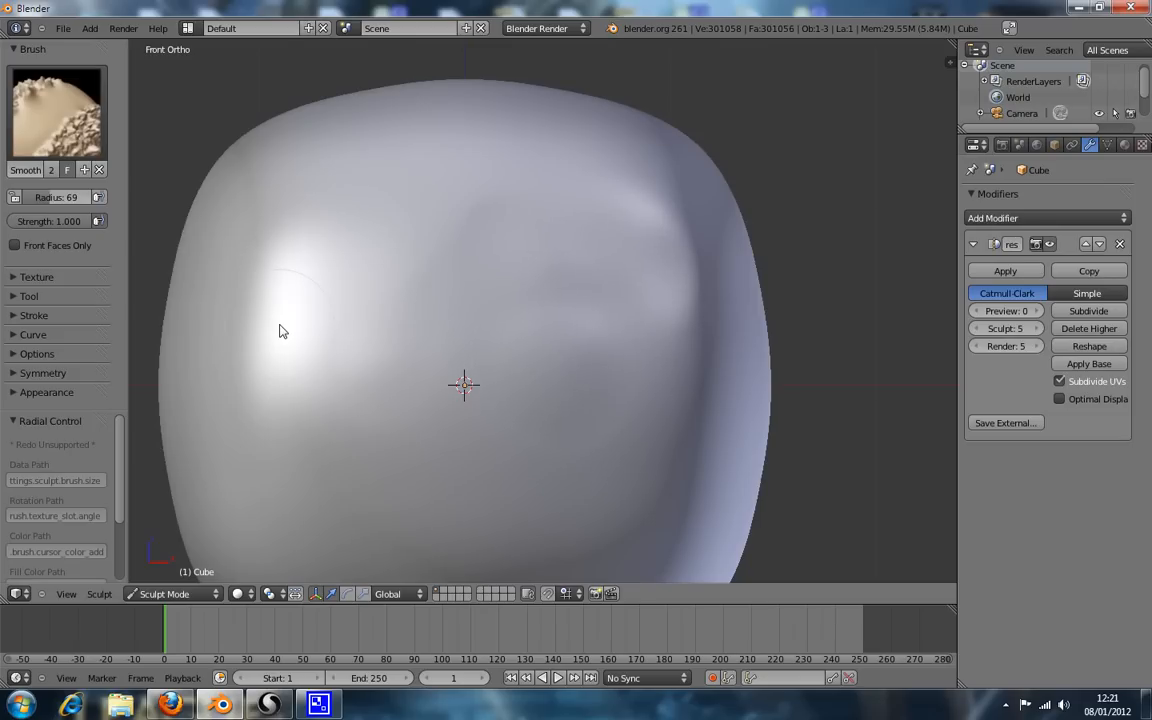
Switch to the Blob brush, reduce its radius to 26 and sculpt a wavy ridge across the front face.
{"action": "left_click", "coordinate": [70, 148]}
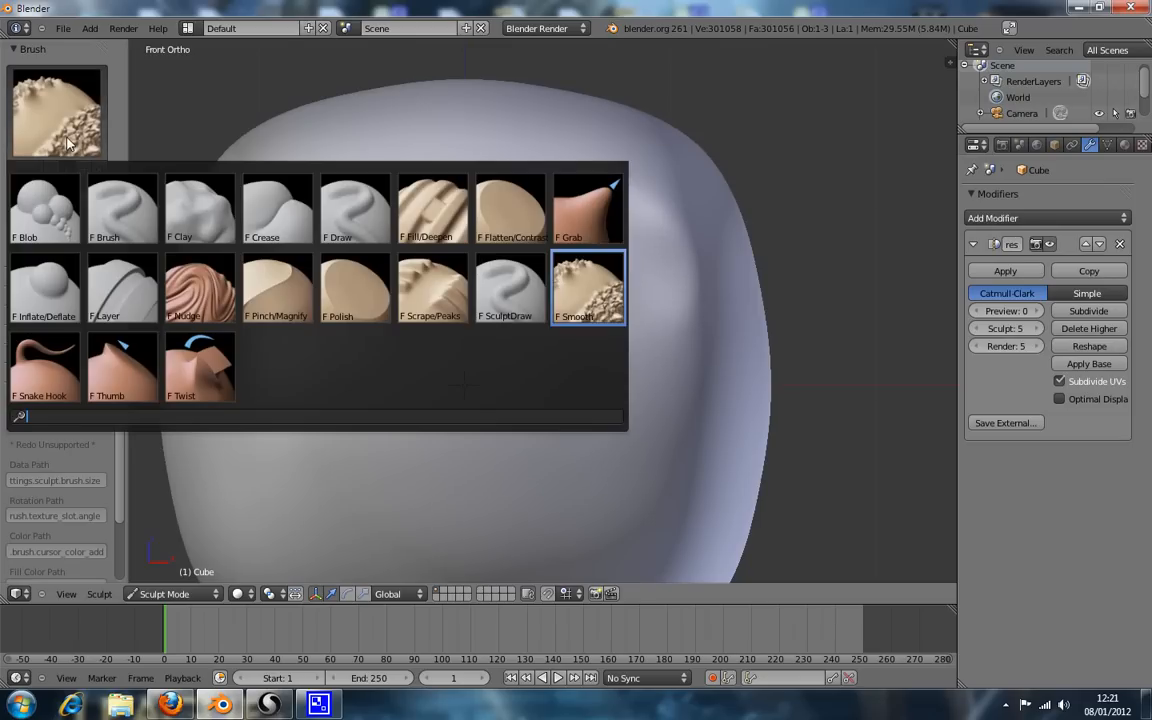
{"action": "left_click", "coordinate": [45, 207]}
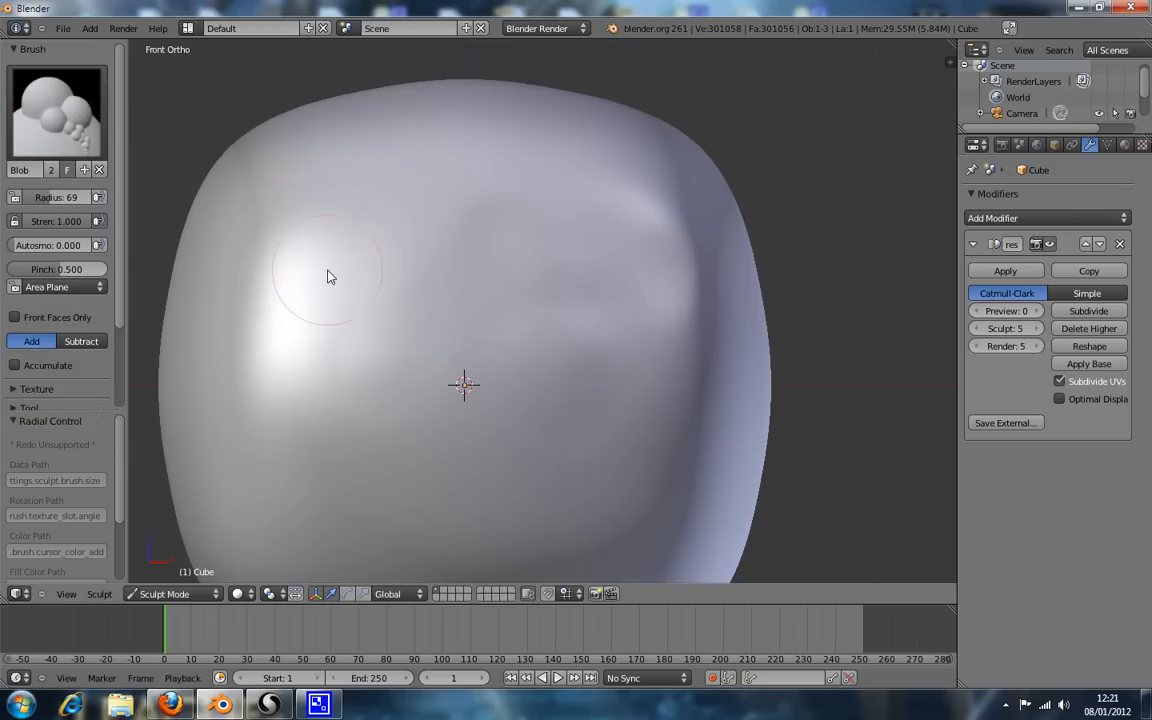
{"action": "key", "text": "f"}
{"action": "left_click", "coordinate": [357, 286]}
{"action": "left_click_drag", "start_coordinate": [334, 258], "coordinate": [342, 306]}
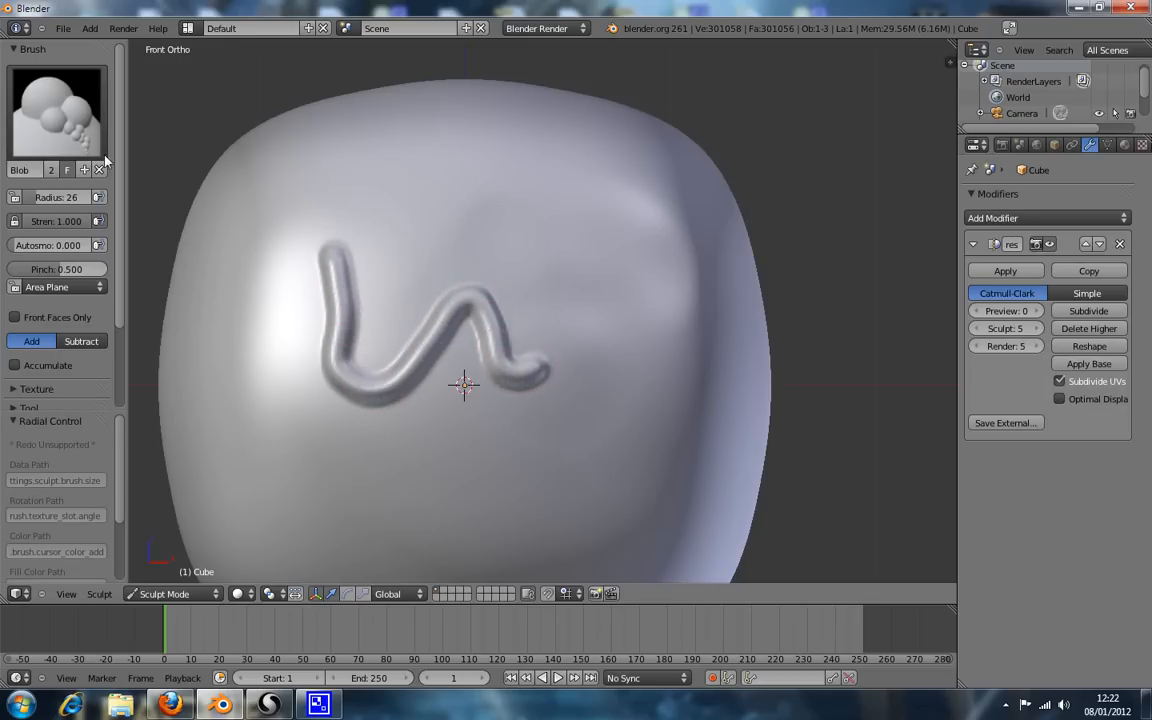
Switch to the brush named Brush at strength 0.500, sculpt a second wavy ridge above the first and compare both from an angle.
{"action": "left_click", "coordinate": [57, 110]}
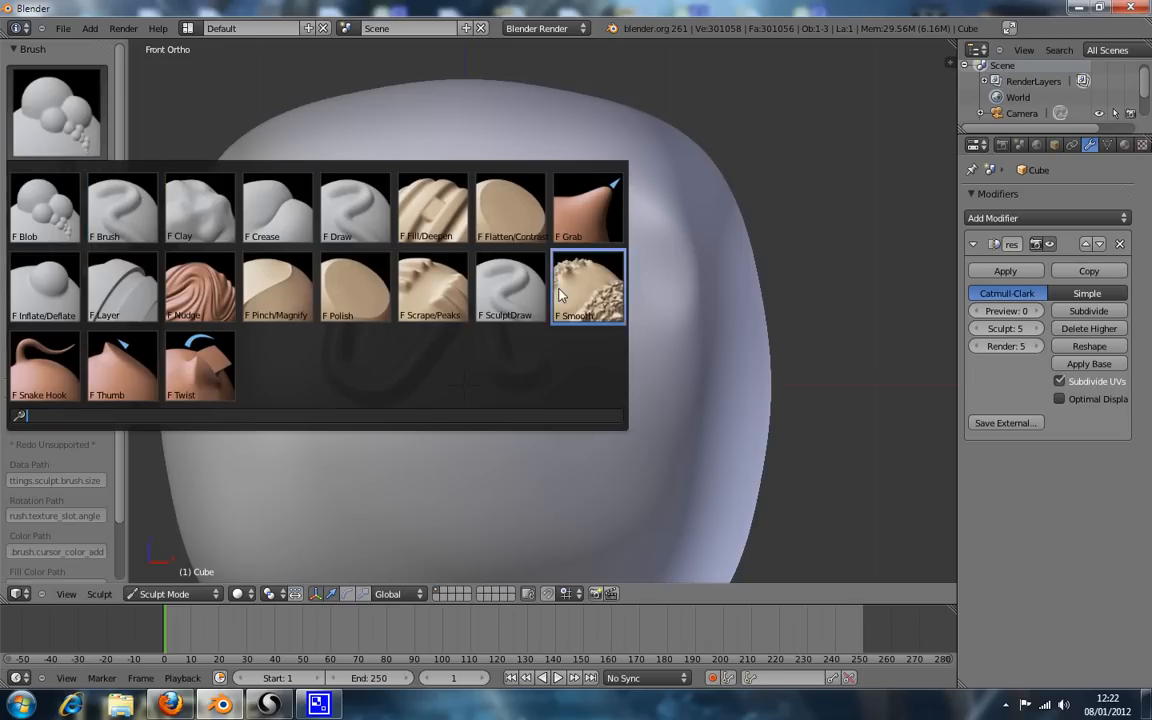
{"action": "left_click", "coordinate": [134, 222]}
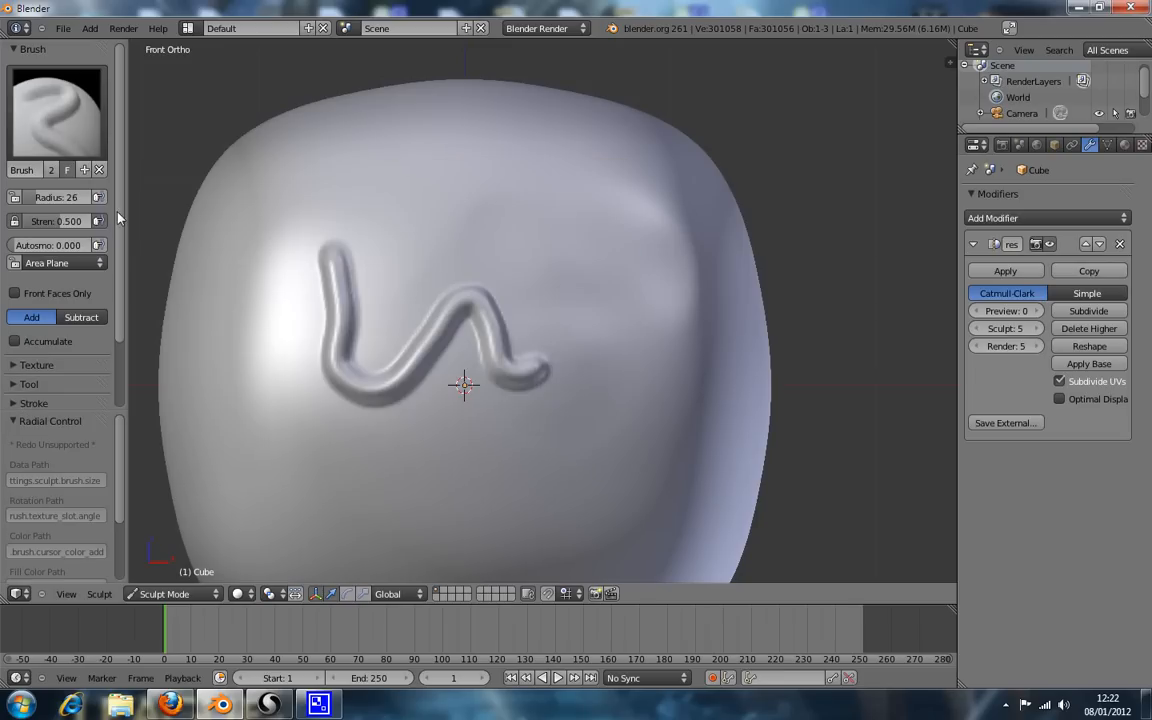
{"action": "left_click_drag", "start_coordinate": [362, 205], "coordinate": [388, 243]}
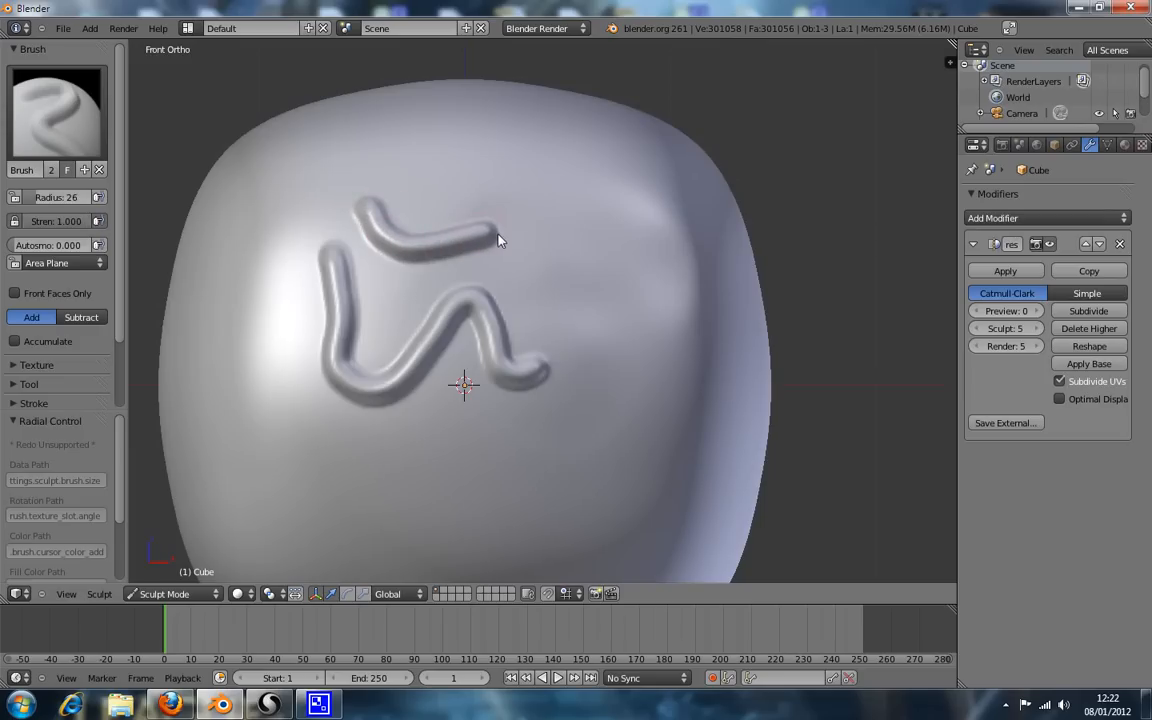
{"action": "mouse_move", "coordinate": [509, 328]}
{"action": "middle_mouse_down"}
{"action": "mouse_move", "coordinate": [449, 323]}
{"action": "mouse_move", "coordinate": [415, 304]}
{"action": "mouse_move", "coordinate": [443, 343]}
{"action": "mouse_move", "coordinate": [391, 396]}
{"action": "mouse_move", "coordinate": [384, 442]}
{"action": "mouse_move", "coordinate": [599, 249]}
{"action": "mouse_move", "coordinate": [532, 249]}
{"action": "mouse_move", "coordinate": [519, 310]}
{"action": "middle_mouse_up"}
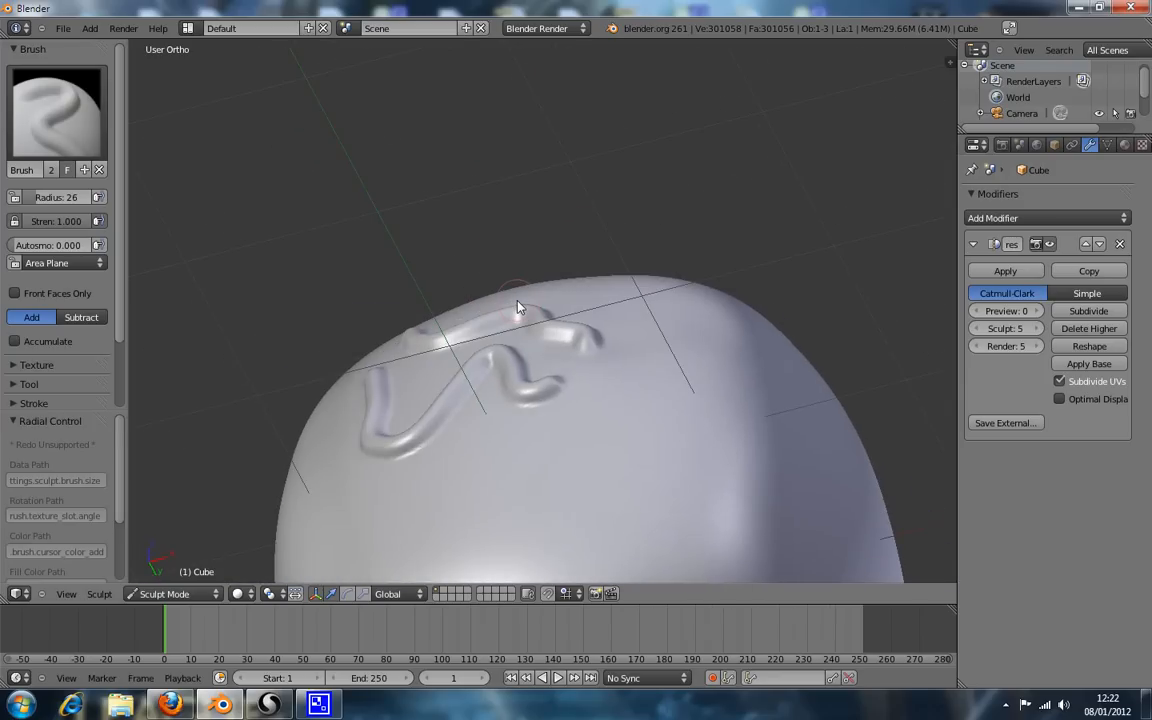
{"action": "key", "text": "KP_1"}
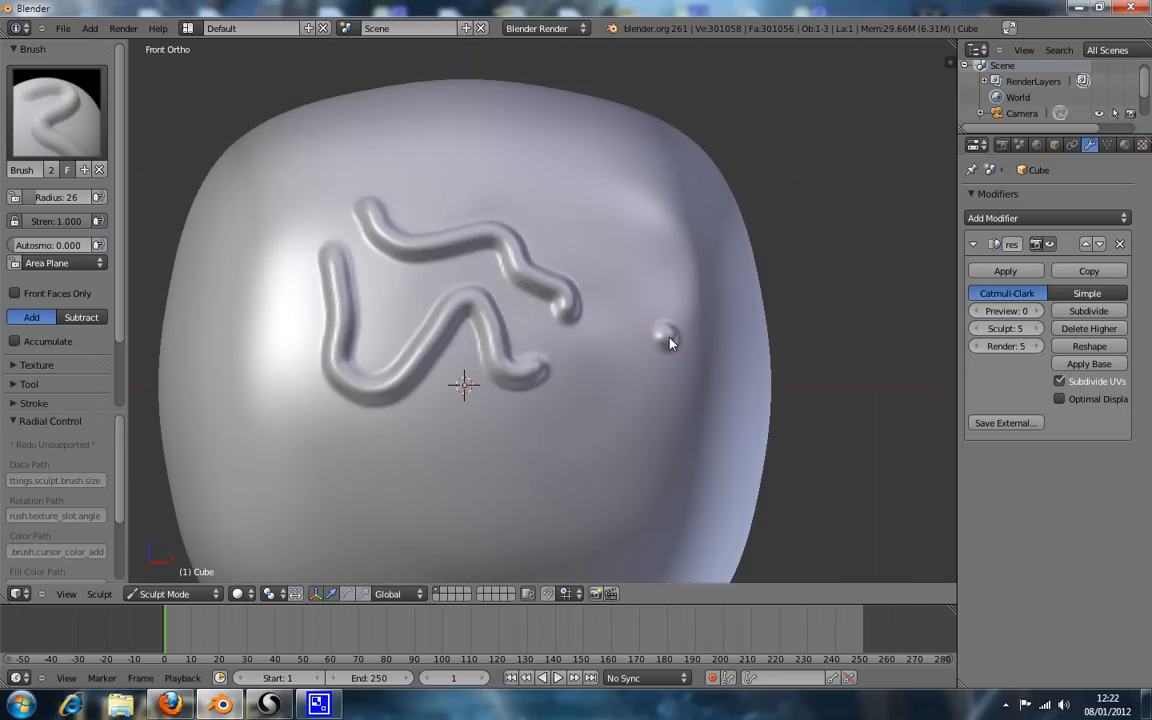
{"action": "mouse_move", "coordinate": [638, 391]}
{"action": "middle_mouse_down"}
{"action": "mouse_move", "coordinate": [617, 334]}
{"action": "mouse_move", "coordinate": [570, 280]}
{"action": "mouse_move", "coordinate": [600, 349]}
{"action": "middle_mouse_up"}
{"action": "key", "text": "KP_1"}
Switch back to the Blob brush and undo the small round bump beside the two ridges.
{"action": "left_click", "coordinate": [53, 80]}
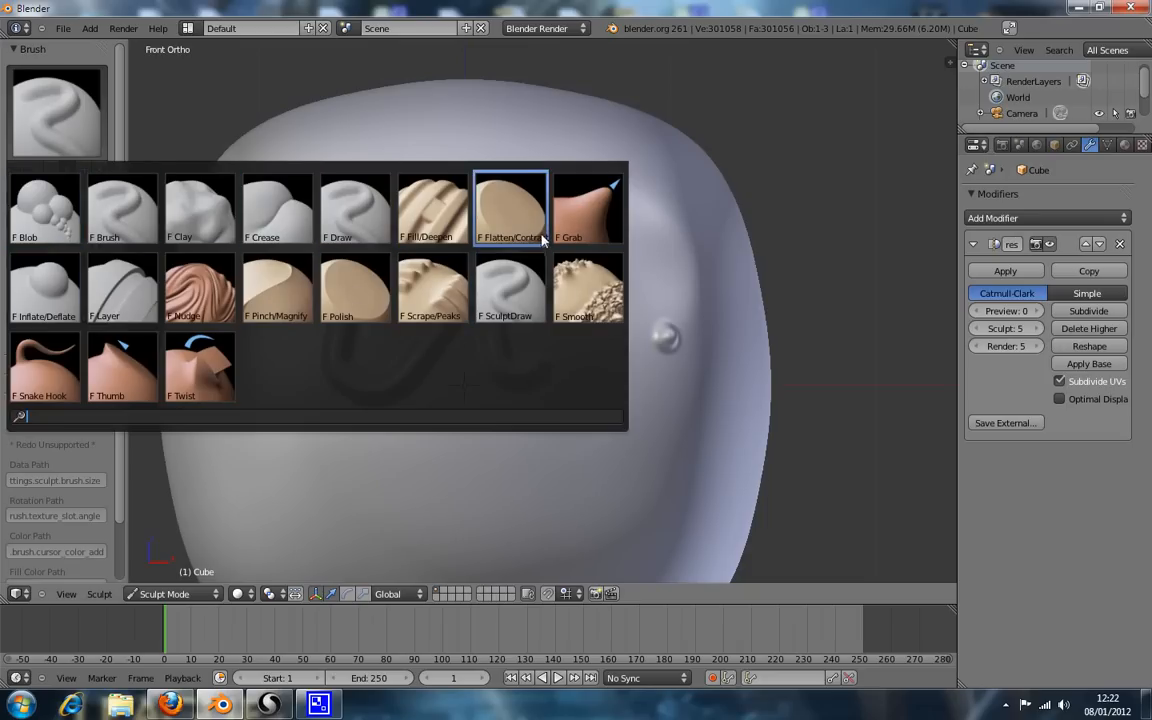
{"action": "left_click", "coordinate": [122, 107]}
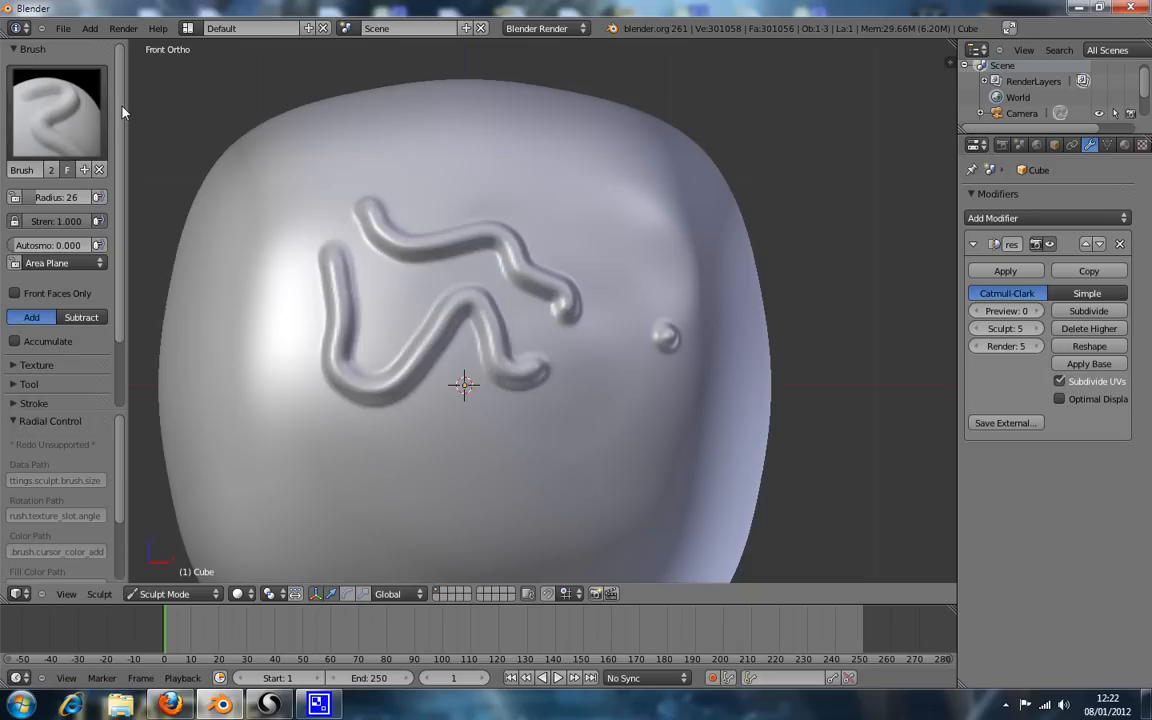
{"action": "left_click", "coordinate": [50, 109]}
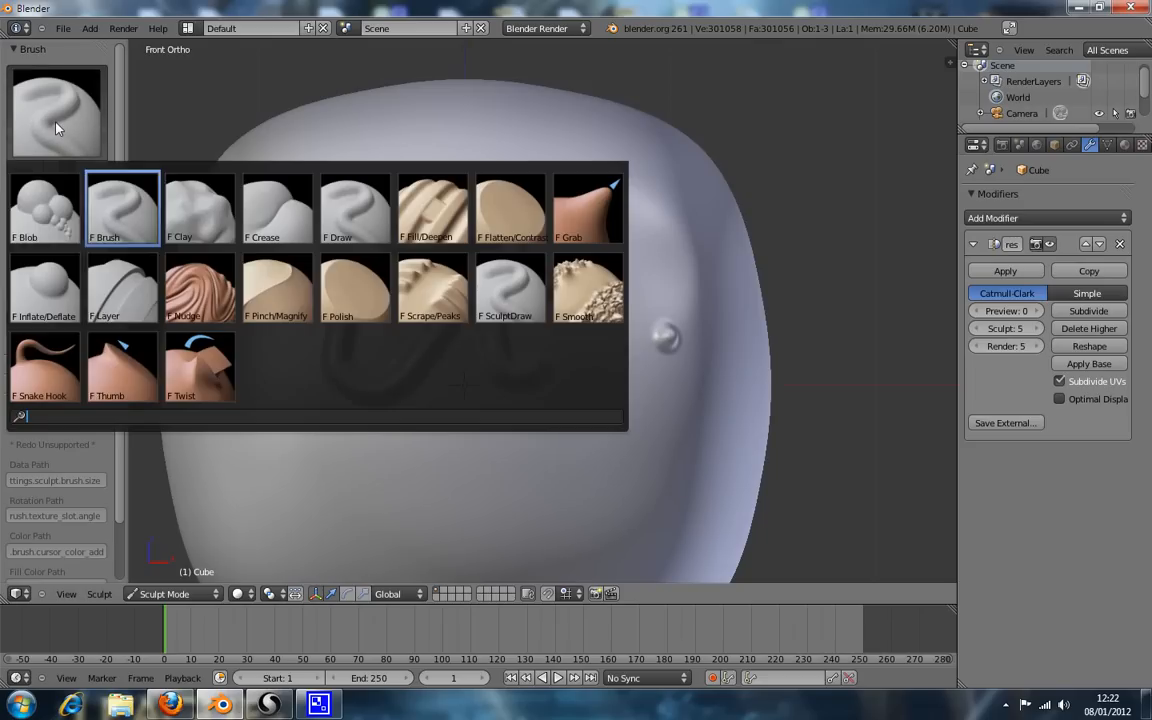
{"action": "left_click", "coordinate": [57, 215]}
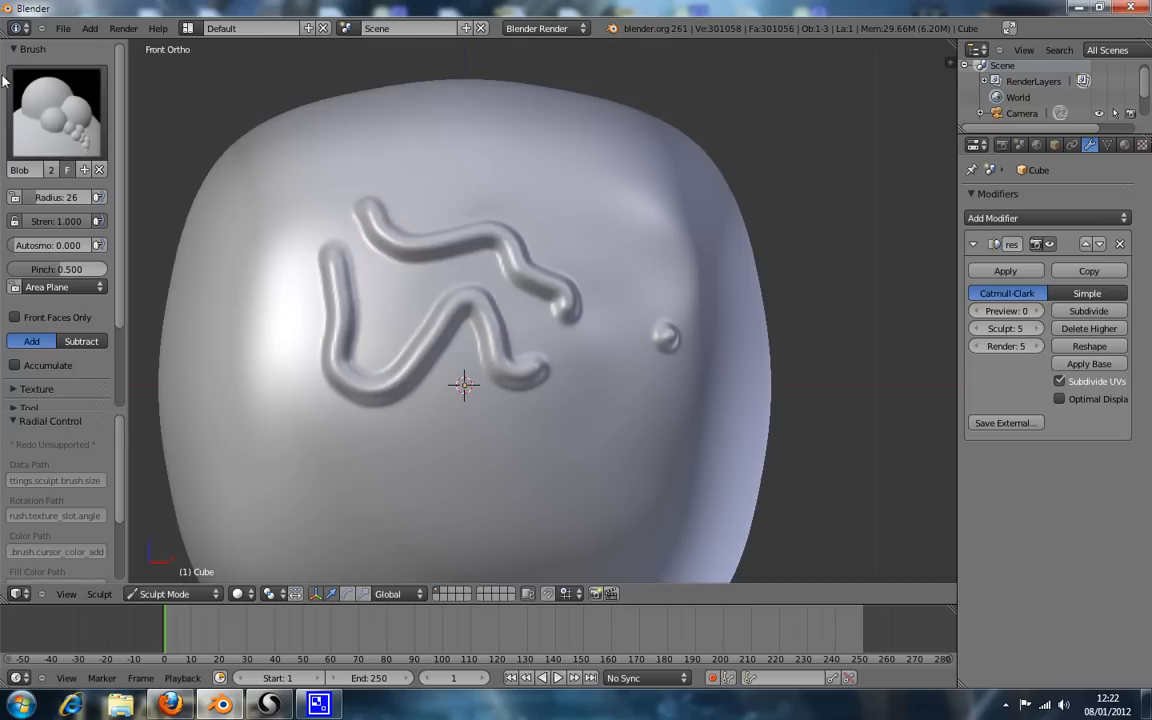
{"action": "left_click", "coordinate": [55, 110]}
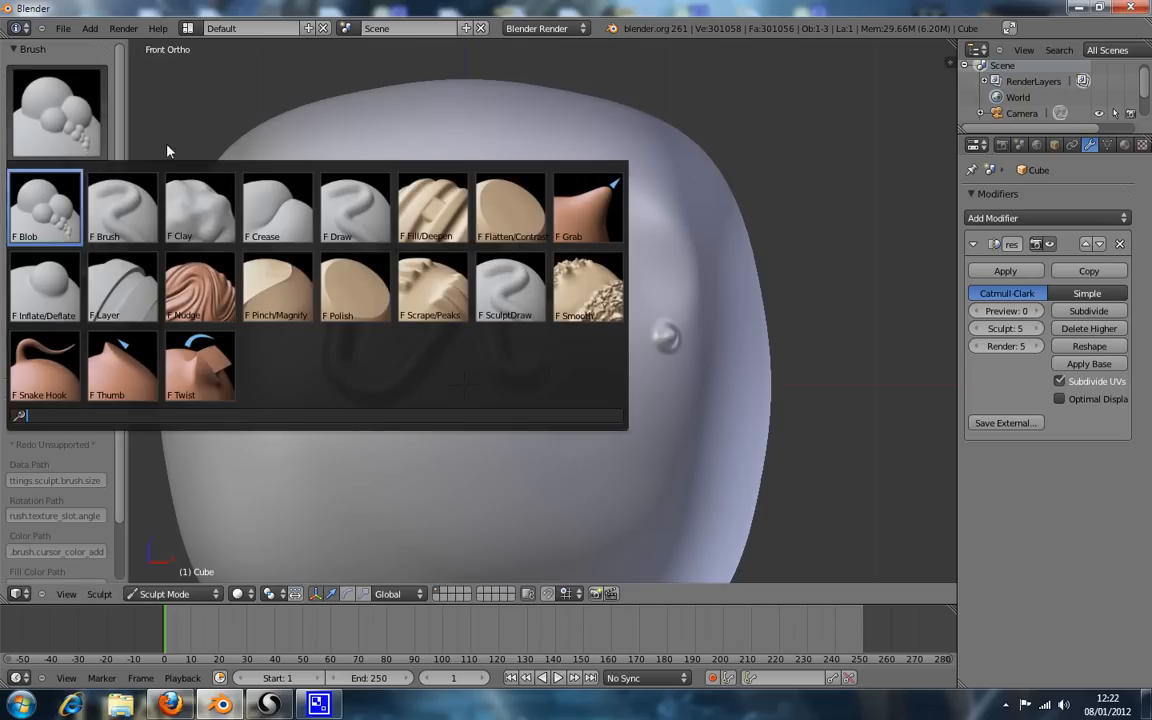
{"action": "left_click", "coordinate": [125, 109]}
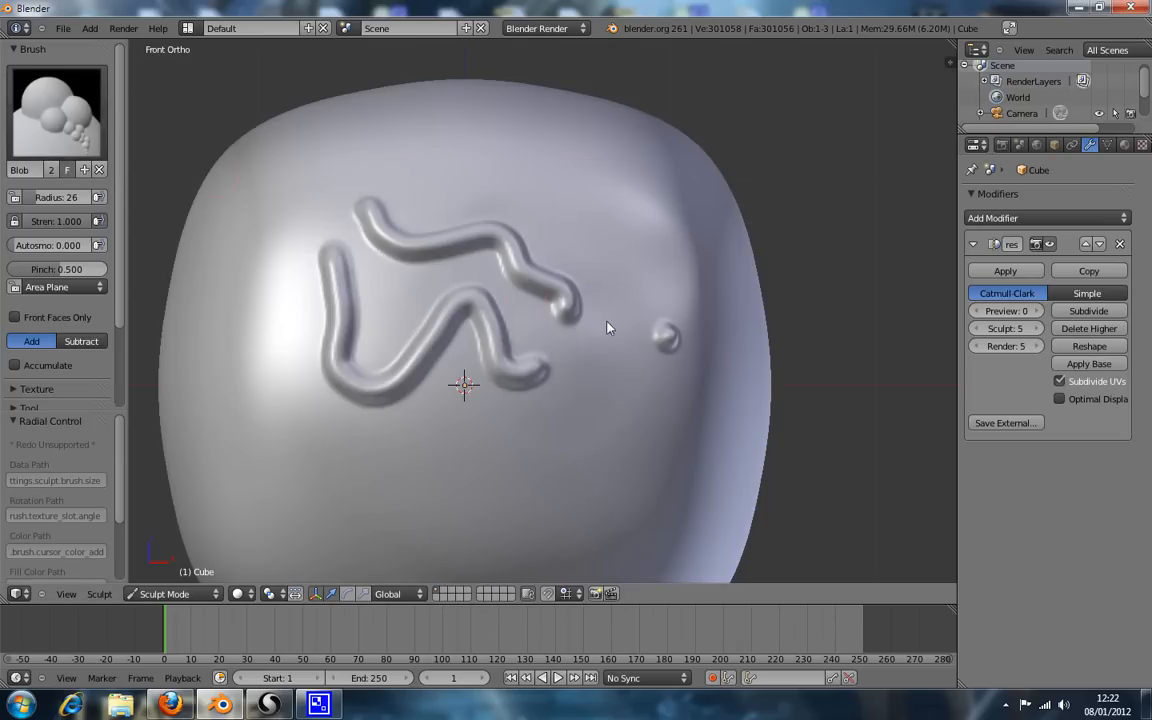
{"action": "key", "text": "ctrl+z"}
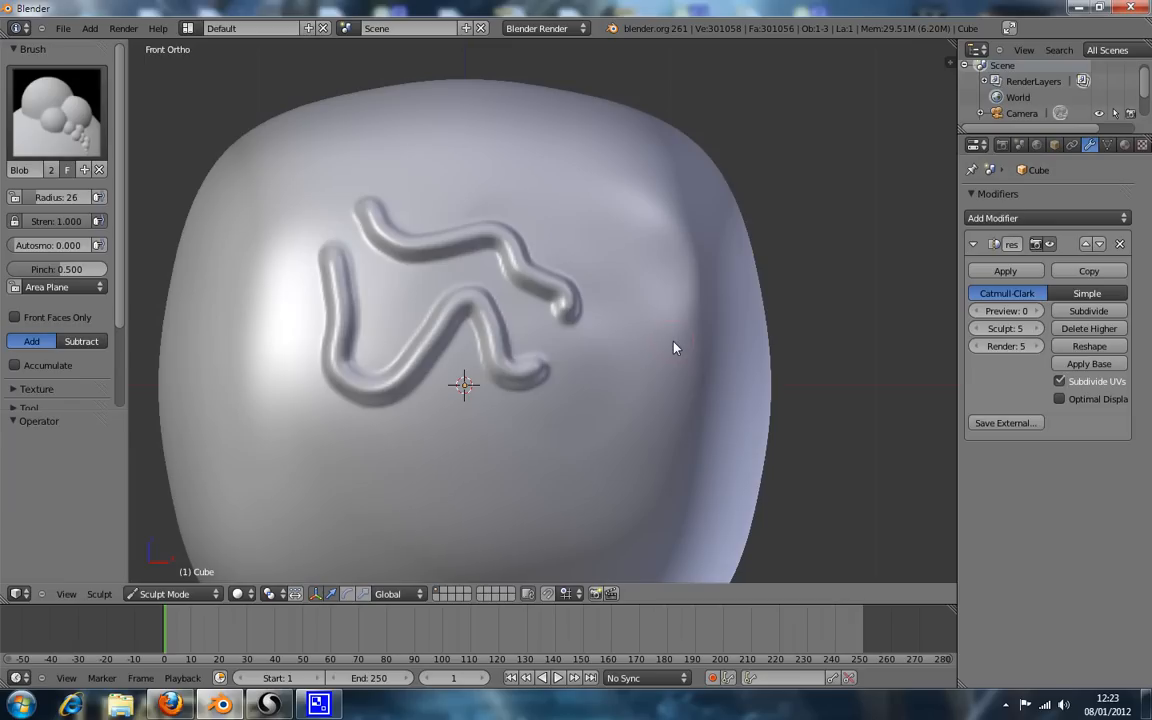
Switch to the Inflate/Deflate brush, try carving a wavy groove below the ridges in Deflate mode and undo it.
{"action": "left_click", "coordinate": [55, 130]}
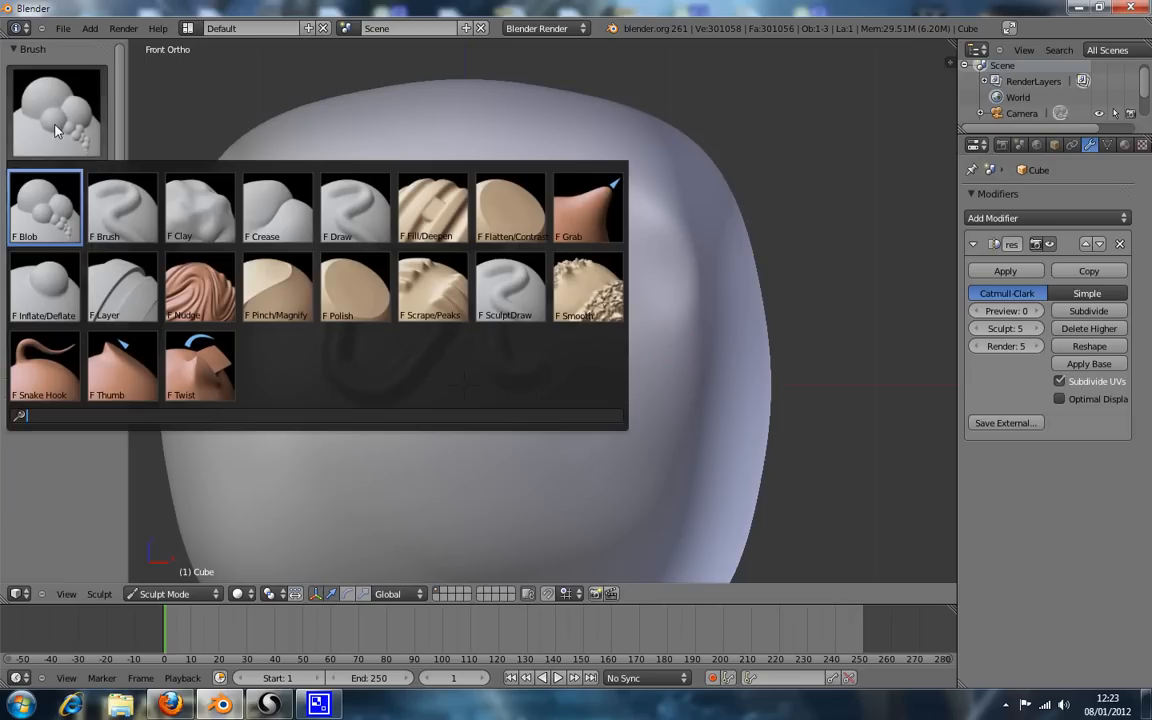
{"action": "left_click", "coordinate": [60, 262]}
{"action": "mouse_move", "coordinate": [278, 321]}
{"action": "left_mouse_down"}
{"action": "mouse_move", "coordinate": [278, 381]}
{"action": "mouse_move", "coordinate": [296, 429]}
{"action": "mouse_move", "coordinate": [399, 453]}
{"action": "mouse_move", "coordinate": [488, 452]}
{"action": "left_mouse_up"}
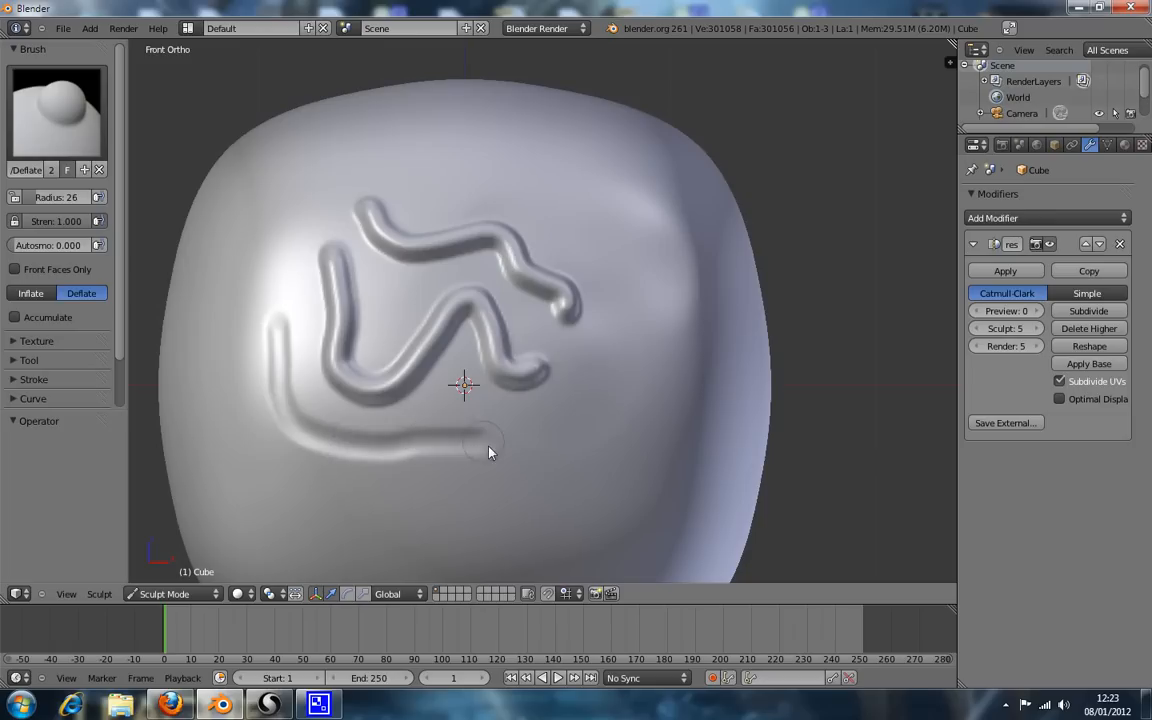
{"action": "left_click_drag", "start_coordinate": [561, 442], "coordinate": [591, 418]}
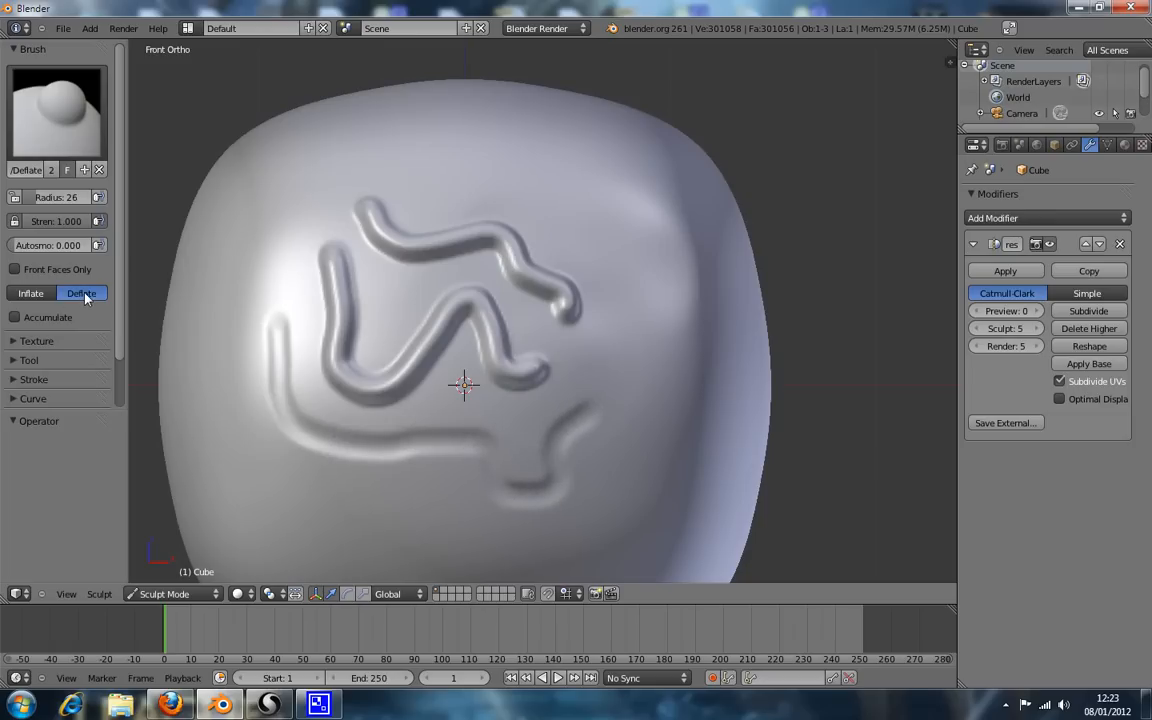
{"action": "key", "text": "ctrl+z"}
Set the brush to Inflate, sculpt a wavy ridge below the other two and inspect it from an angle.
{"action": "scroll", "coordinate": [78, 268], "scroll_direction": "down", "scroll_amount": 1}
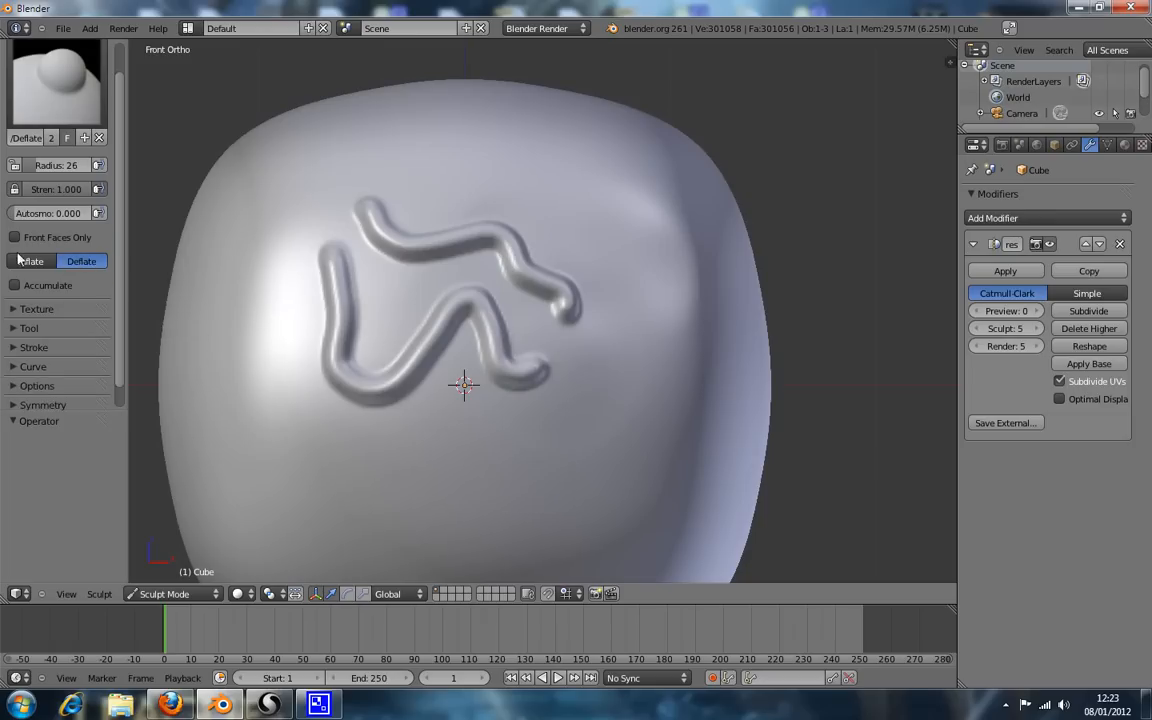
{"action": "left_click", "coordinate": [40, 262]}
{"action": "mouse_move", "coordinate": [255, 332]}
{"action": "left_mouse_down"}
{"action": "mouse_move", "coordinate": [265, 406]}
{"action": "mouse_move", "coordinate": [383, 443]}
{"action": "left_mouse_up"}
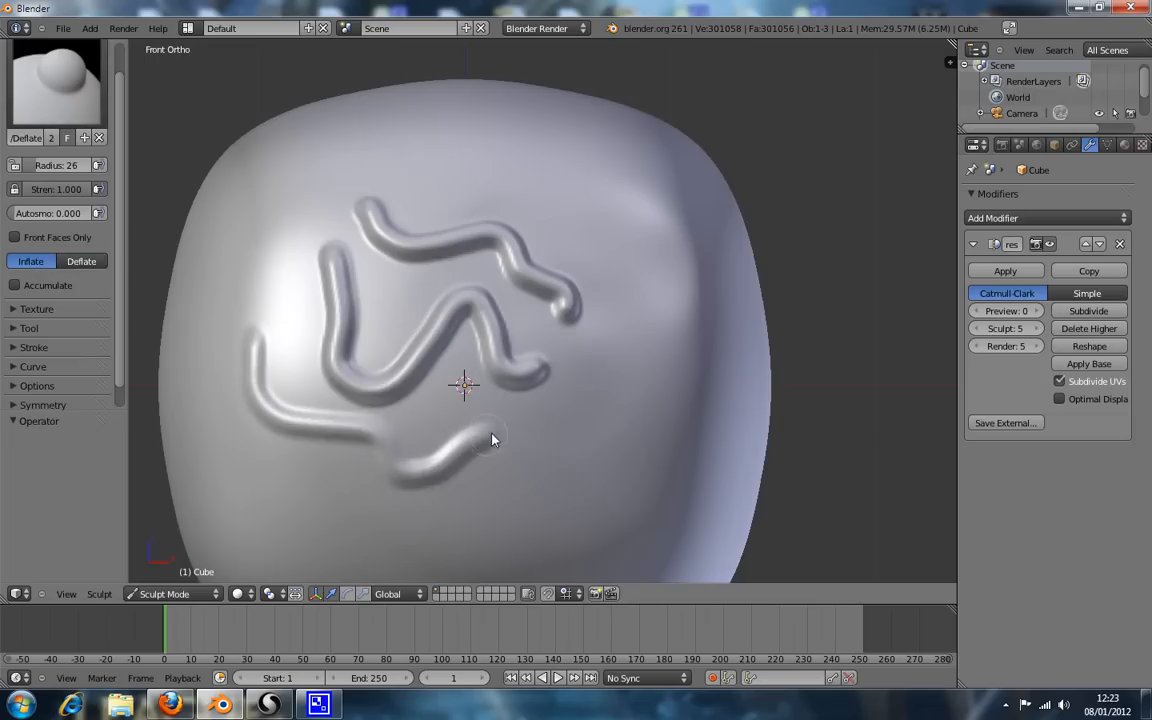
{"action": "left_click_drag", "start_coordinate": [584, 432], "coordinate": [590, 424]}
{"action": "mouse_move", "coordinate": [328, 446]}
{"action": "middle_mouse_down"}
{"action": "mouse_move", "coordinate": [375, 352]}
{"action": "mouse_move", "coordinate": [445, 314]}
{"action": "mouse_move", "coordinate": [418, 313]}
{"action": "middle_mouse_up"}
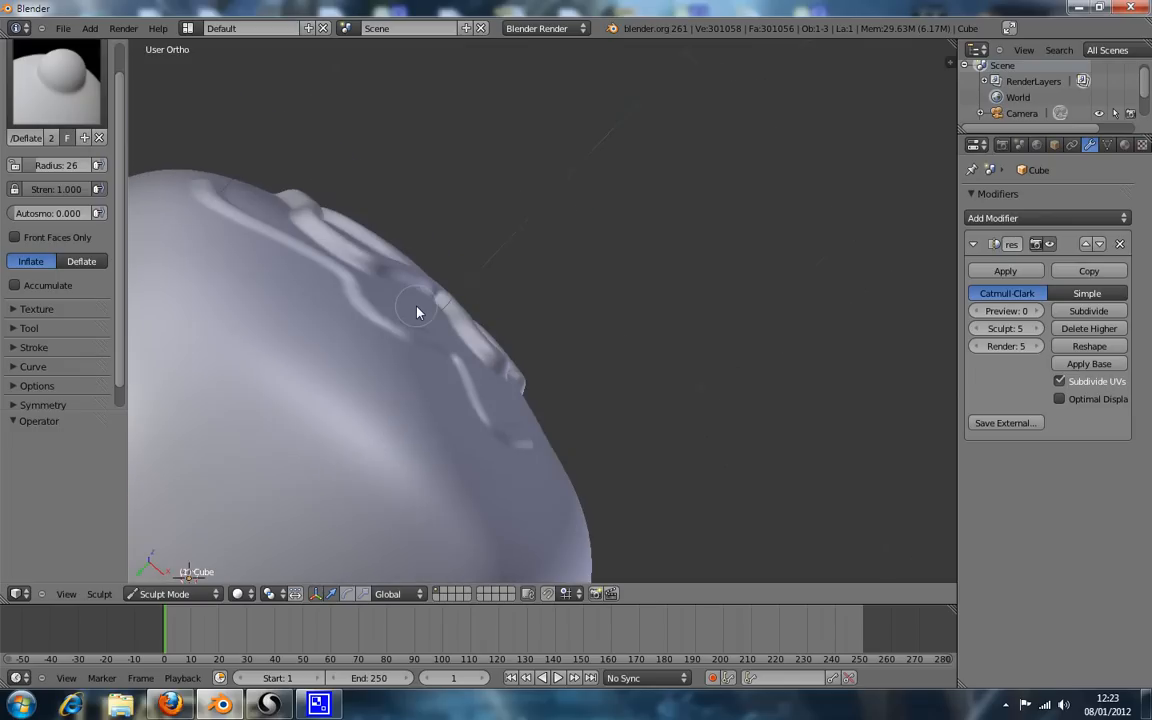
Go over both ends of the lower wavy ridge with the Inflate brush, then check it from an angle and return to front view.
{"action": "key", "text": "KP_1"}
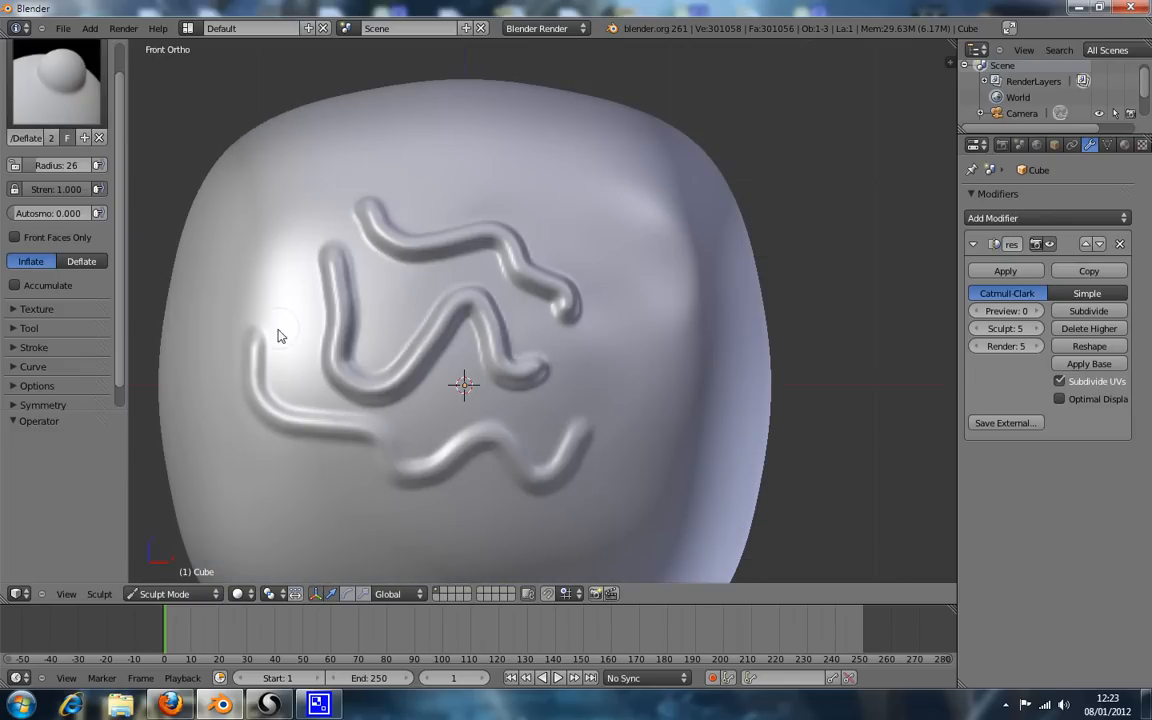
{"action": "left_click_drag", "start_coordinate": [253, 360], "coordinate": [275, 420]}
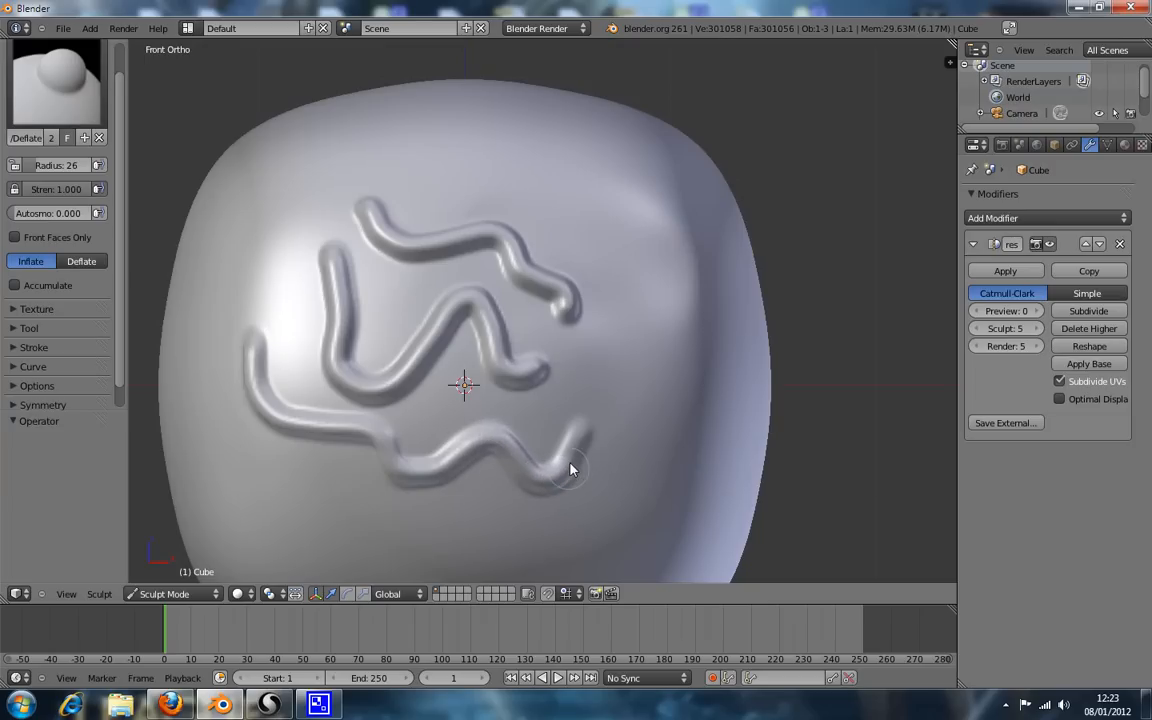
{"action": "left_click_drag", "start_coordinate": [587, 443], "coordinate": [586, 452]}
{"action": "middle_click_drag", "start_coordinate": [458, 443], "coordinate": [476, 392]}
{"action": "key", "text": "KP_1"}
Switch to the Draw brush and set its strength to 1.000.
{"action": "left_click", "coordinate": [38, 64]}
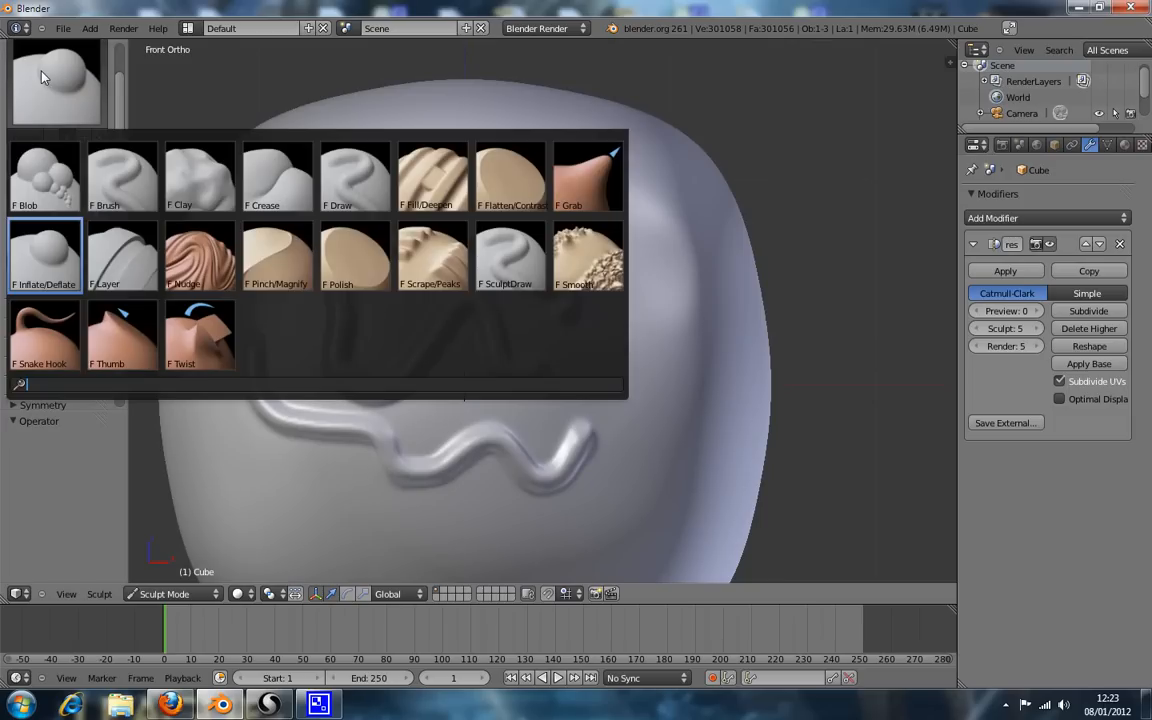
{"action": "left_click", "coordinate": [357, 184]}
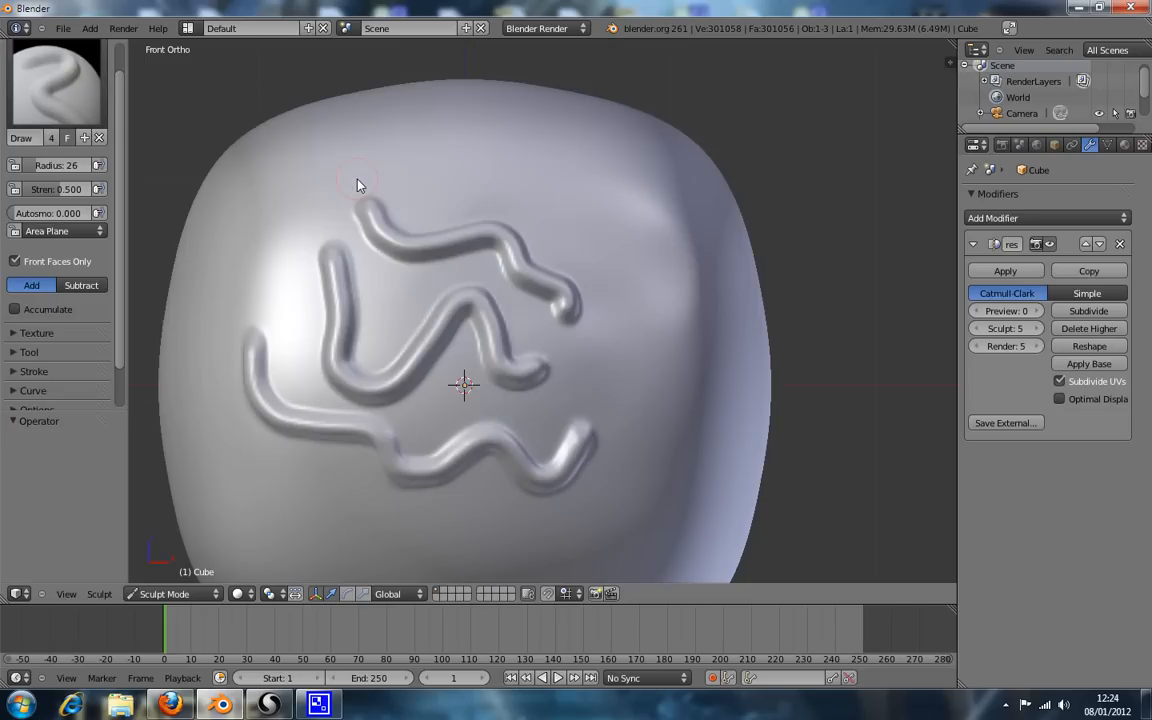
{"action": "left_click_drag", "start_coordinate": [61, 191], "coordinate": [98, 190]}
Try a vertical wavy Draw ridge to the right of the other ridges, check the brush's stroke settings and undo the ridge.
{"action": "left_click", "coordinate": [622, 233]}
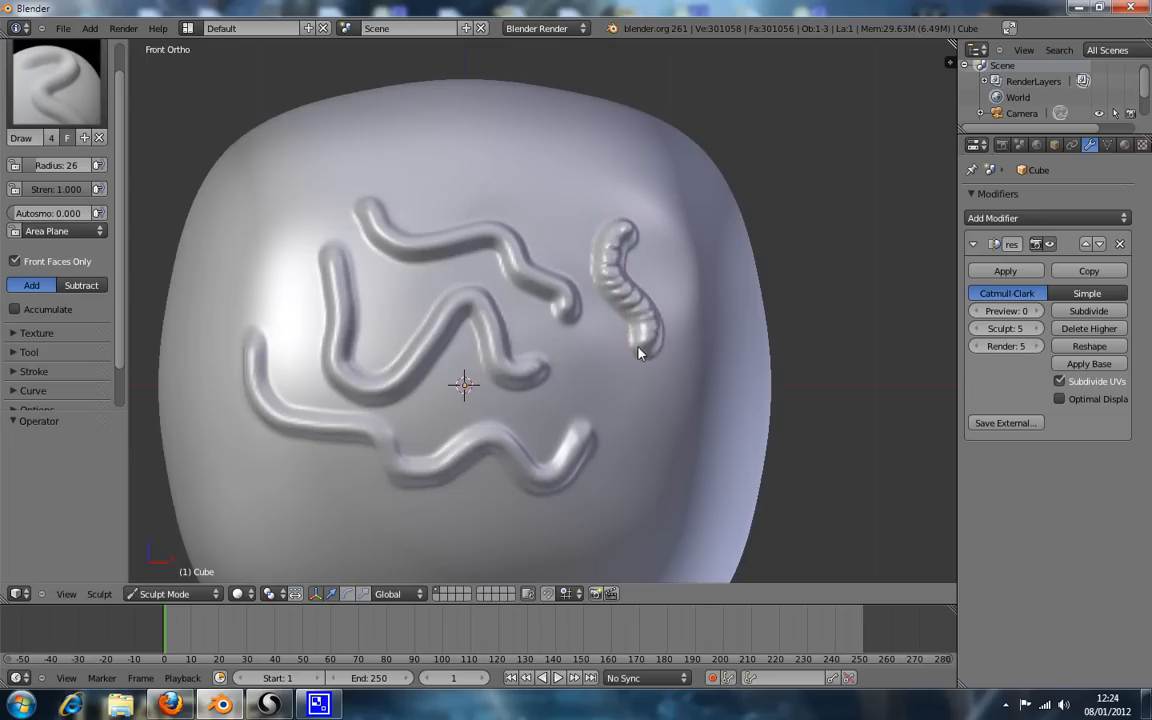
{"action": "mouse_move", "coordinate": [618, 387]}
{"action": "left_mouse_down"}
{"action": "mouse_move", "coordinate": [645, 492]}
{"action": "mouse_move", "coordinate": [618, 520]}
{"action": "left_mouse_up"}
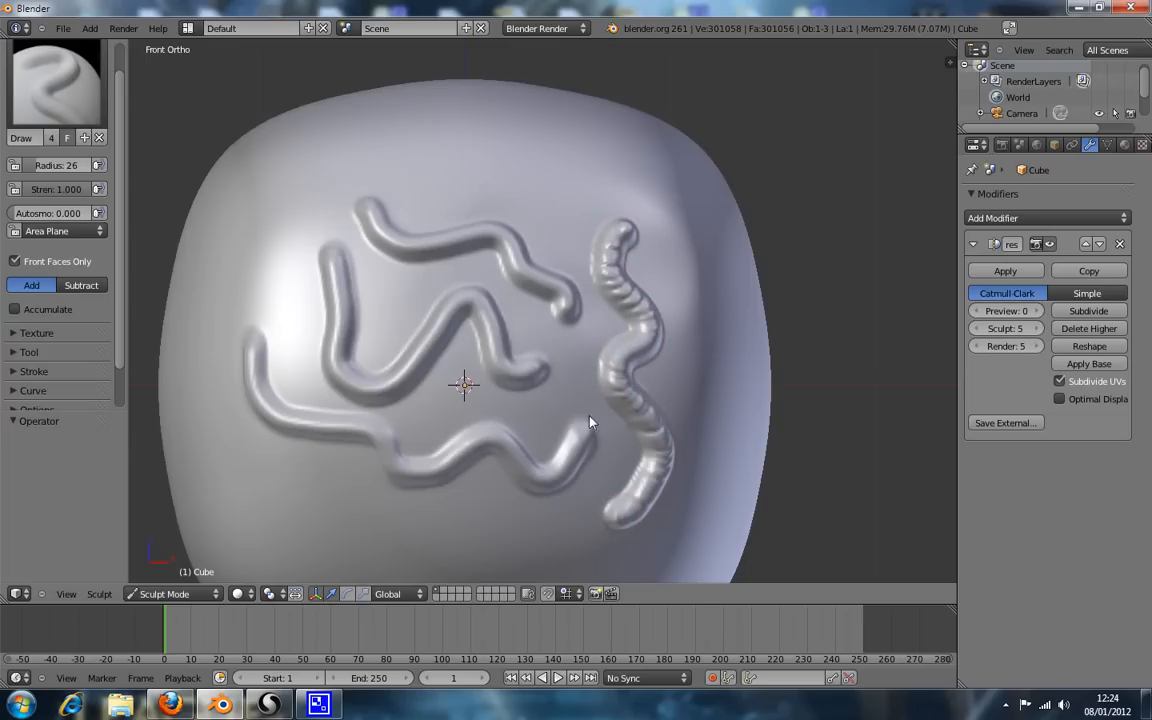
{"action": "left_click", "coordinate": [40, 371]}
{"action": "scroll", "coordinate": [65, 315], "scroll_direction": "down", "scroll_amount": 5}
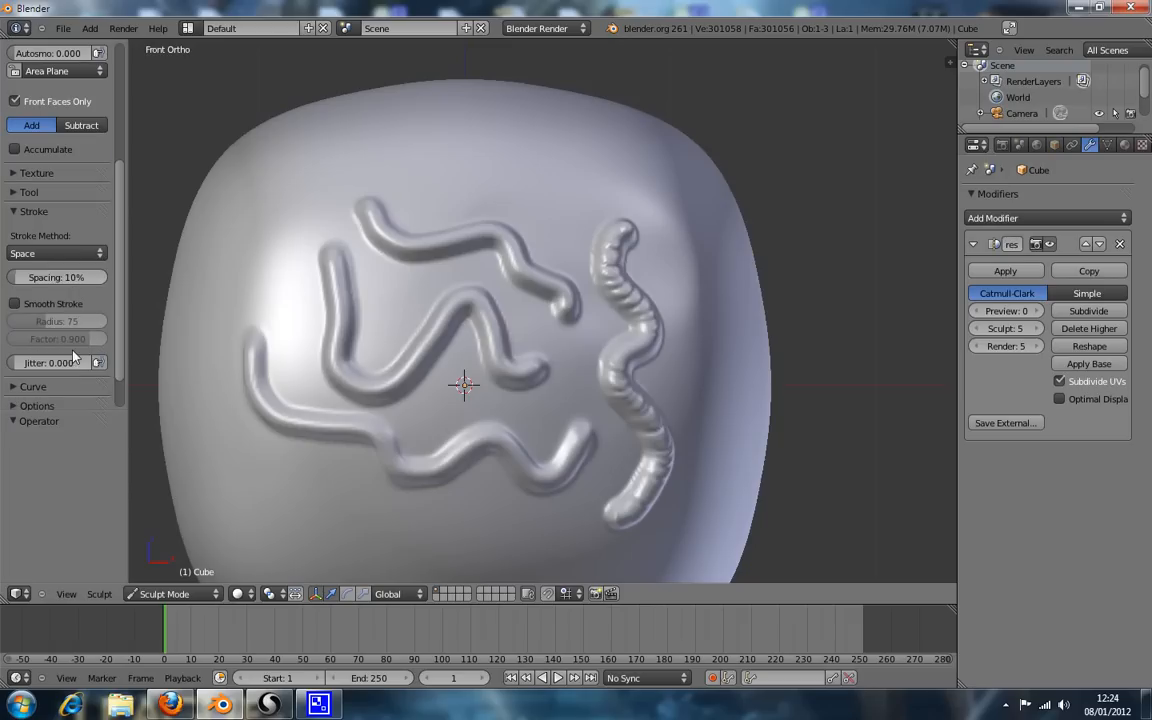
{"action": "left_click", "coordinate": [16, 215]}
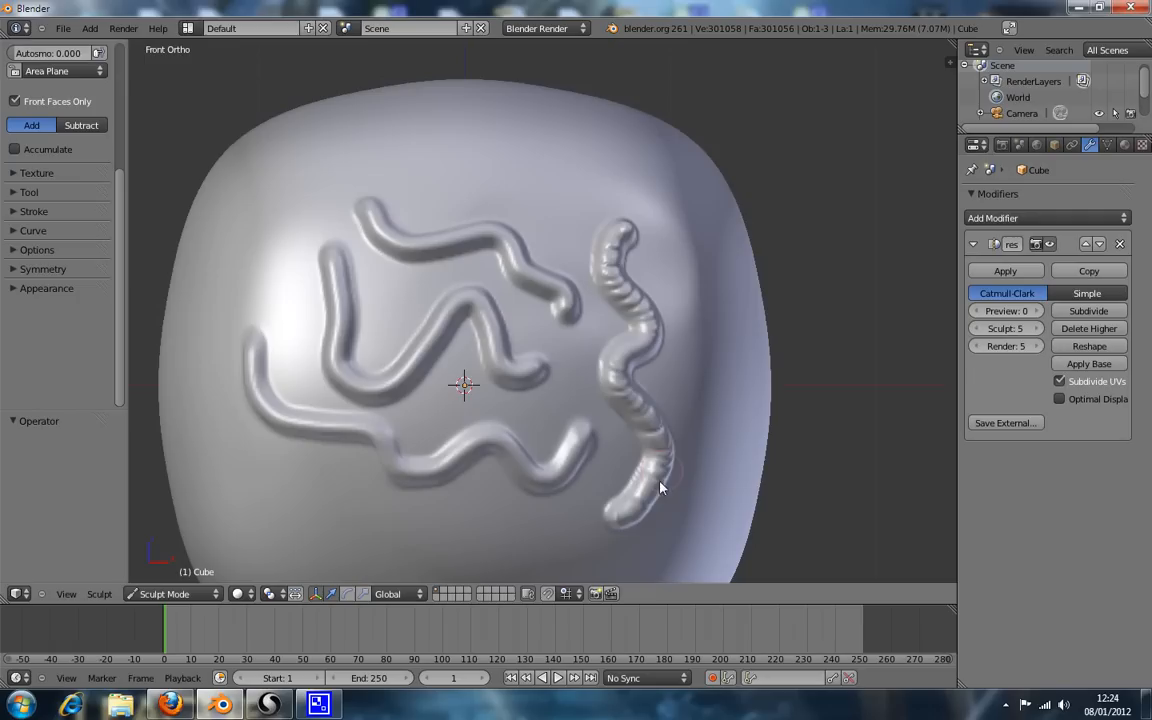
{"action": "key", "text": "ctrl+z"}
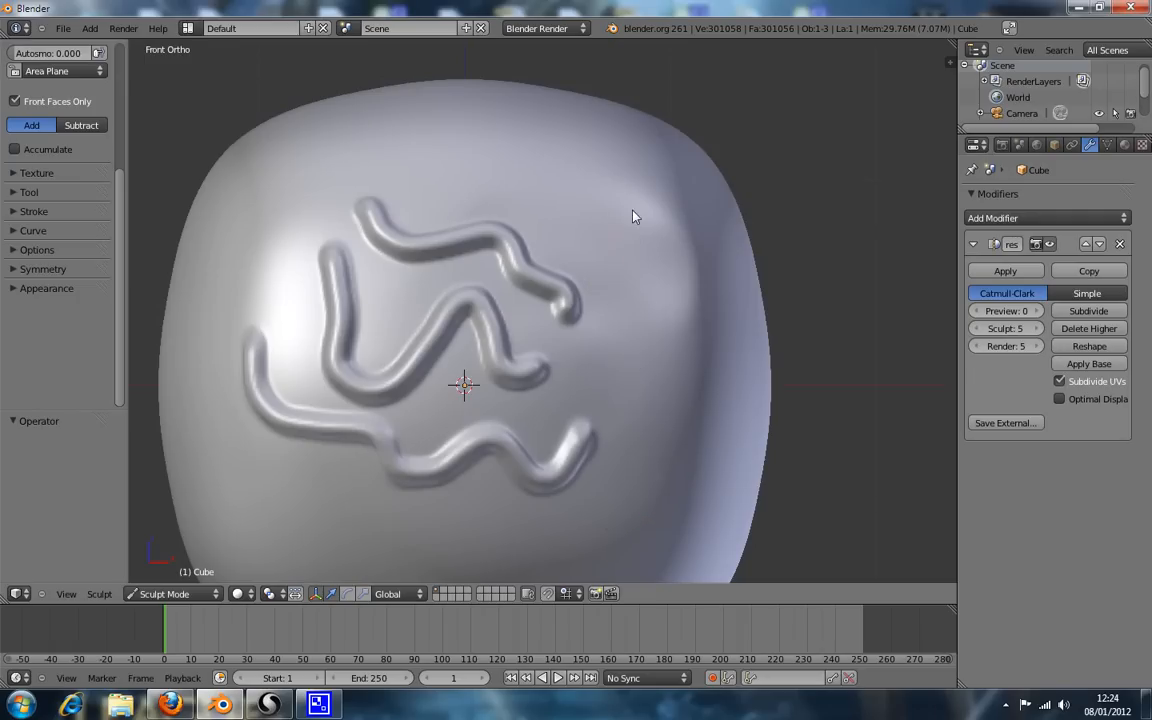
Try one long Draw ridge down the right of the existing ridges and beneath them, inspect it and undo it.
{"action": "mouse_move", "coordinate": [631, 208]}
{"action": "left_mouse_down"}
{"action": "mouse_move", "coordinate": [620, 210]}
{"action": "mouse_move", "coordinate": [648, 311]}
{"action": "mouse_move", "coordinate": [648, 419]}
{"action": "mouse_move", "coordinate": [614, 532]}
{"action": "mouse_move", "coordinate": [376, 560]}
{"action": "mouse_move", "coordinate": [255, 483]}
{"action": "left_mouse_up"}
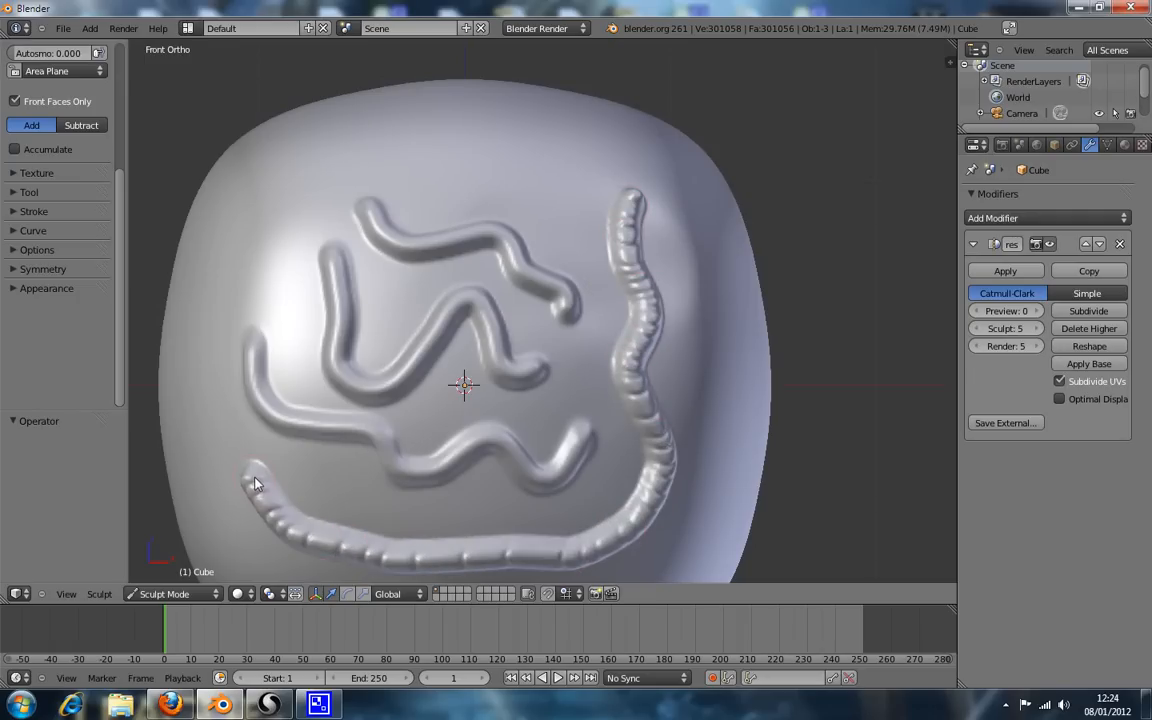
{"action": "scroll", "coordinate": [100, 170], "scroll_direction": "up", "scroll_amount": 5}
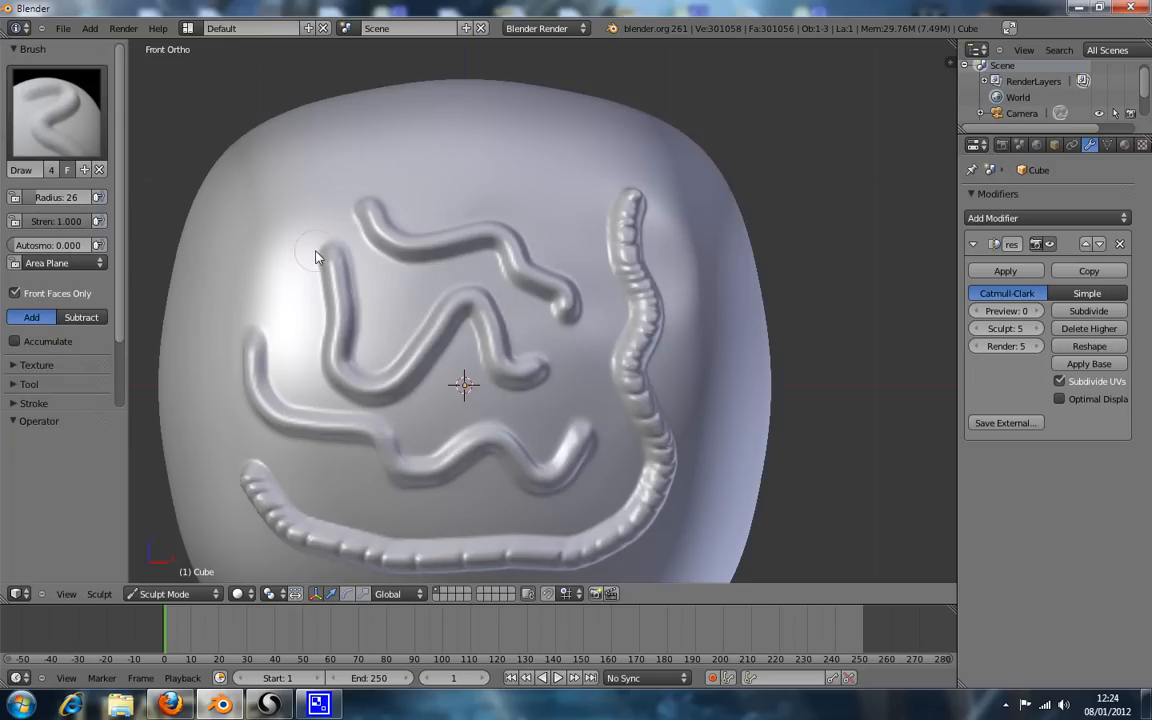
{"action": "mouse_move", "coordinate": [670, 317]}
{"action": "middle_mouse_down"}
{"action": "mouse_move", "coordinate": [622, 342]}
{"action": "mouse_move", "coordinate": [522, 342]}
{"action": "mouse_move", "coordinate": [588, 357]}
{"action": "middle_mouse_up"}
{"action": "key", "text": "KP_1"}
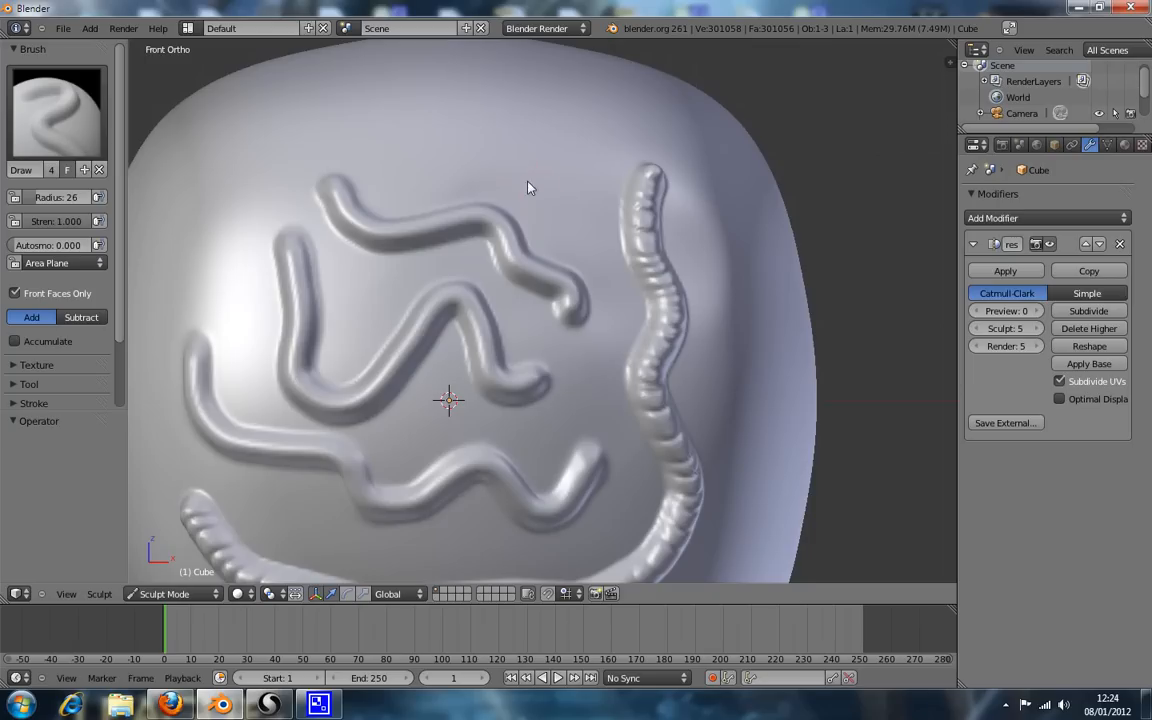
{"action": "key", "text": "ctrl+z"}
Sculpt a short vertical wavy ridge to the right of the others with the Draw brush and compare its height from an angle.
{"action": "left_click", "coordinate": [650, 180]}
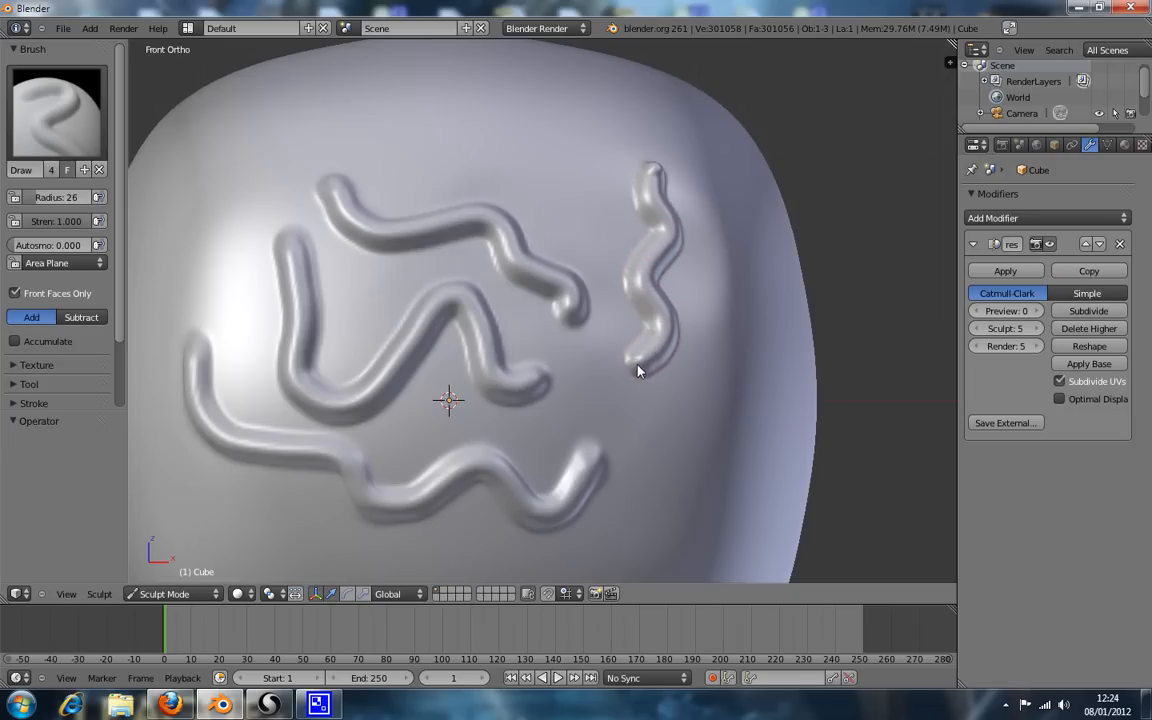
{"action": "mouse_move", "coordinate": [630, 342]}
{"action": "middle_mouse_down"}
{"action": "mouse_move", "coordinate": [572, 246]}
{"action": "mouse_move", "coordinate": [620, 260]}
{"action": "mouse_move", "coordinate": [766, 460]}
{"action": "mouse_move", "coordinate": [689, 496]}
{"action": "mouse_move", "coordinate": [714, 347]}
{"action": "mouse_move", "coordinate": [766, 404]}
{"action": "mouse_move", "coordinate": [818, 347]}
{"action": "mouse_move", "coordinate": [813, 332]}
{"action": "mouse_move", "coordinate": [789, 314]}
{"action": "mouse_move", "coordinate": [663, 327]}
{"action": "mouse_move", "coordinate": [650, 311]}
{"action": "mouse_move", "coordinate": [648, 247]}
{"action": "mouse_move", "coordinate": [689, 195]}
{"action": "mouse_move", "coordinate": [741, 211]}
{"action": "mouse_move", "coordinate": [689, 373]}
{"action": "mouse_move", "coordinate": [660, 360]}
{"action": "middle_mouse_up"}
{"action": "left_click", "coordinate": [100, 140]}
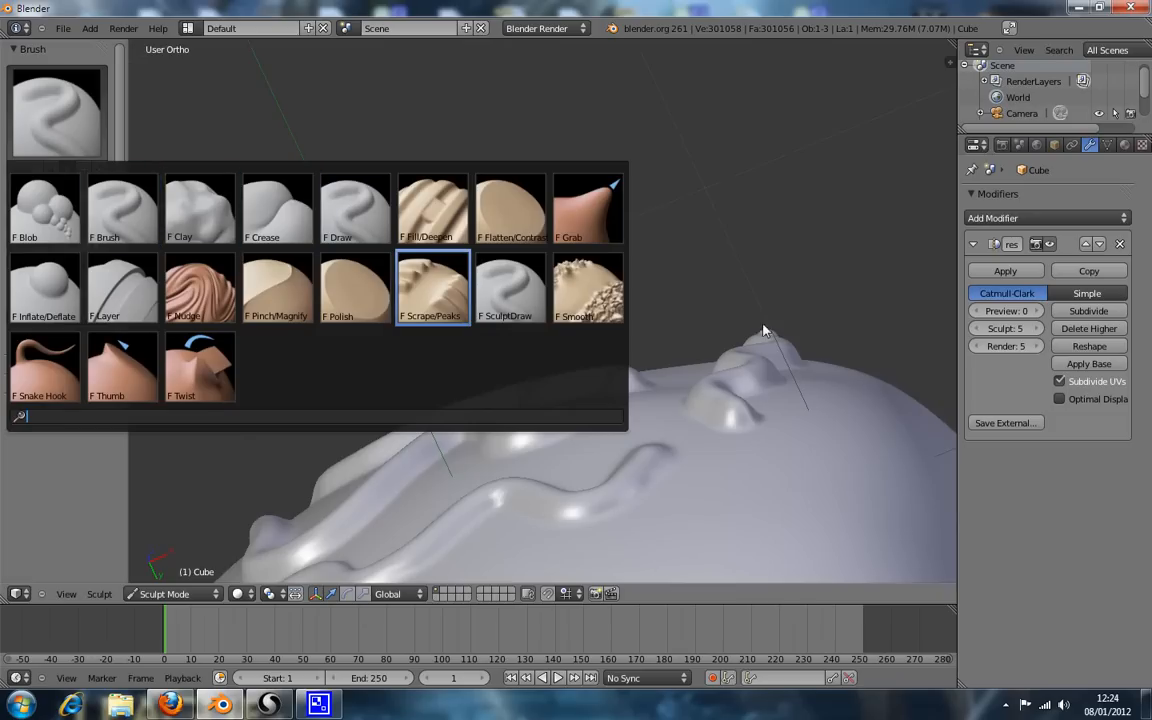
{"action": "left_click", "coordinate": [355, 207]}
{"action": "mouse_move", "coordinate": [713, 366]}
{"action": "middle_mouse_down"}
{"action": "mouse_move", "coordinate": [730, 329]}
{"action": "mouse_move", "coordinate": [751, 319]}
{"action": "mouse_move", "coordinate": [558, 471]}
{"action": "mouse_move", "coordinate": [522, 507]}
{"action": "mouse_move", "coordinate": [537, 522]}
{"action": "mouse_move", "coordinate": [505, 455]}
{"action": "mouse_move", "coordinate": [630, 391]}
{"action": "middle_mouse_up"}
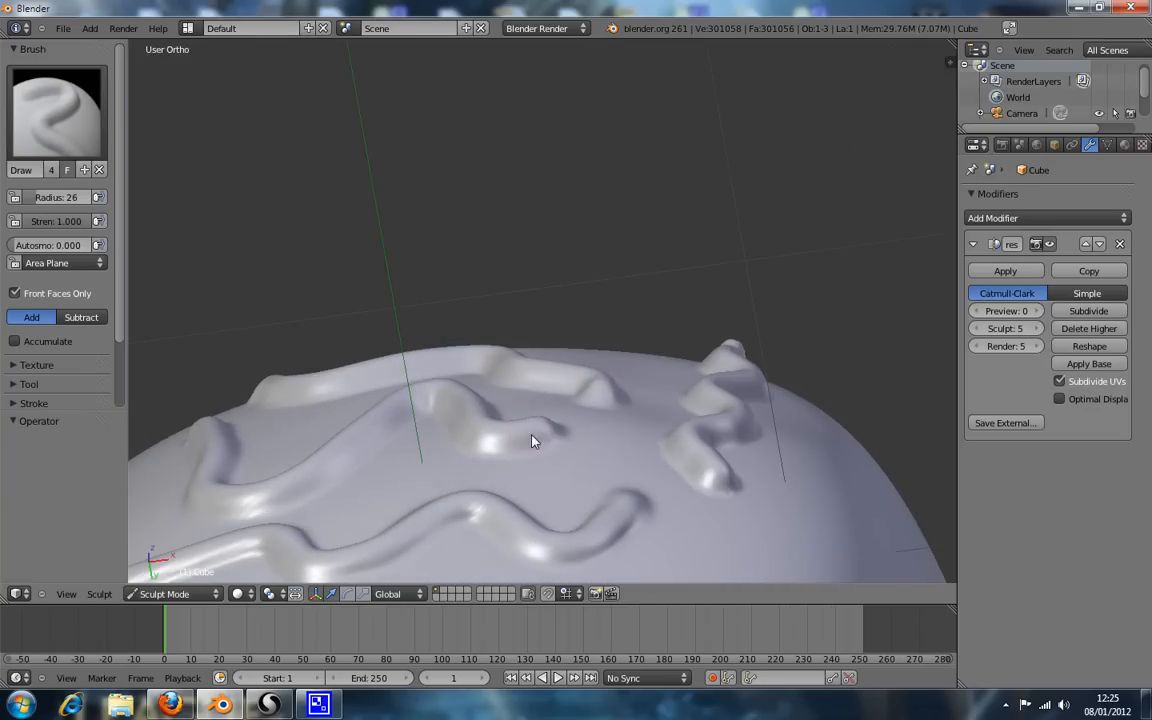
{"action": "mouse_move", "coordinate": [474, 378]}
{"action": "middle_mouse_down"}
{"action": "mouse_move", "coordinate": [496, 489]}
{"action": "mouse_move", "coordinate": [473, 432]}
{"action": "mouse_move", "coordinate": [491, 481]}
{"action": "mouse_move", "coordinate": [538, 393]}
{"action": "middle_mouse_up"}
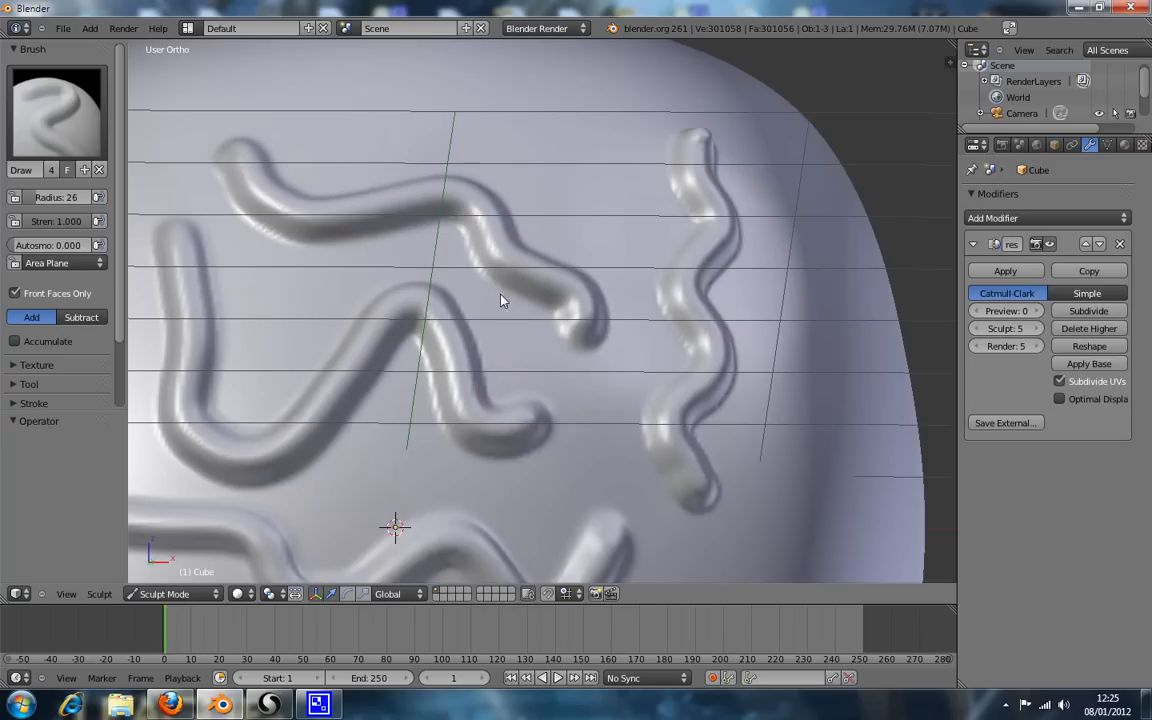
{"action": "key", "text": "KP_1"}
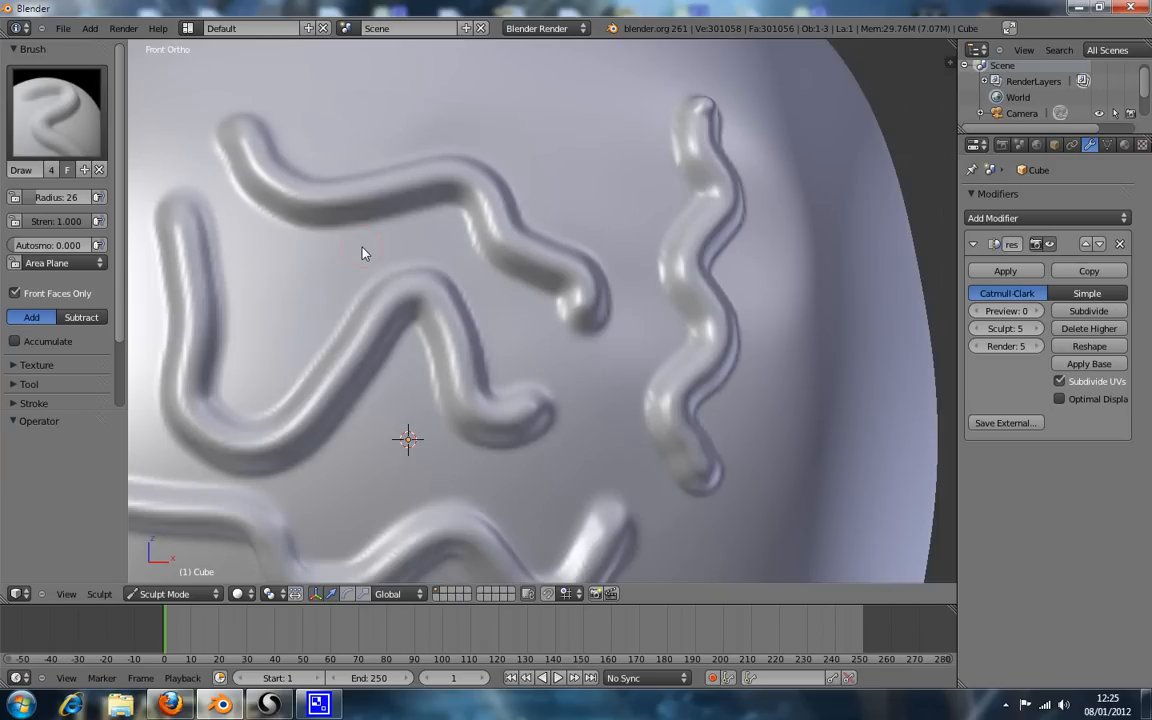
{"action": "scroll", "coordinate": [363, 253], "scroll_direction": "down", "scroll_amount": 3}
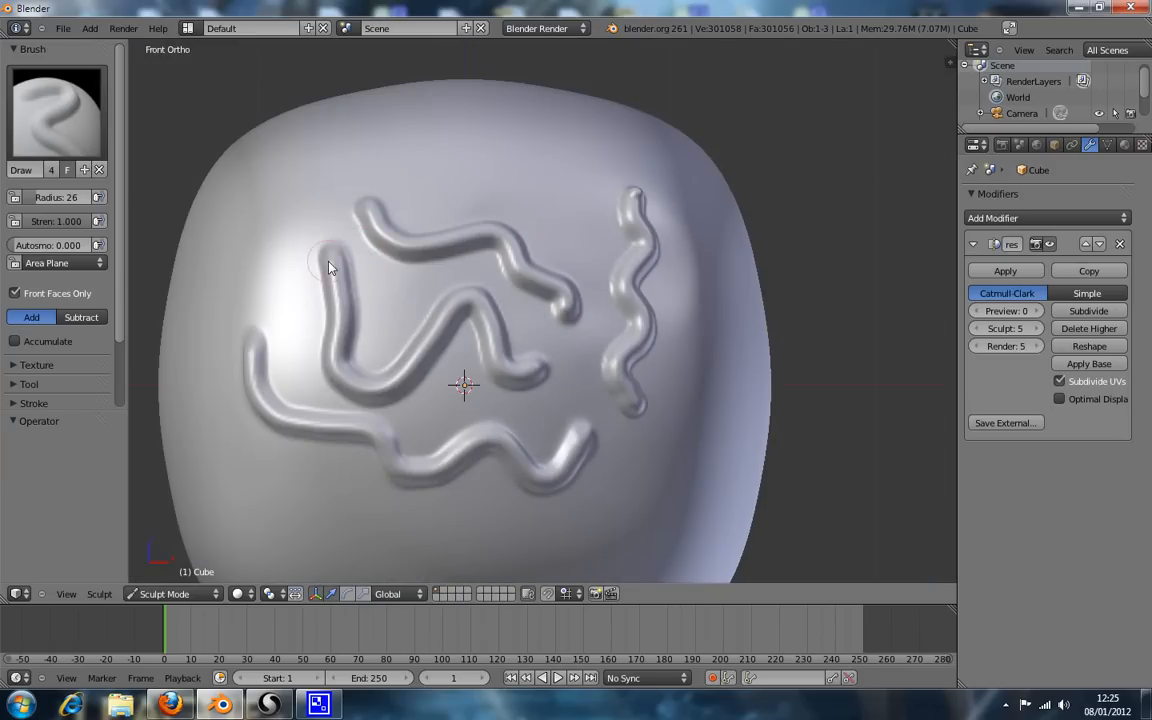
Switch to the SculptDraw brush, undo a faint test stroke above the ridges and set the strength to 1.000.
{"action": "left_click", "coordinate": [42, 122]}
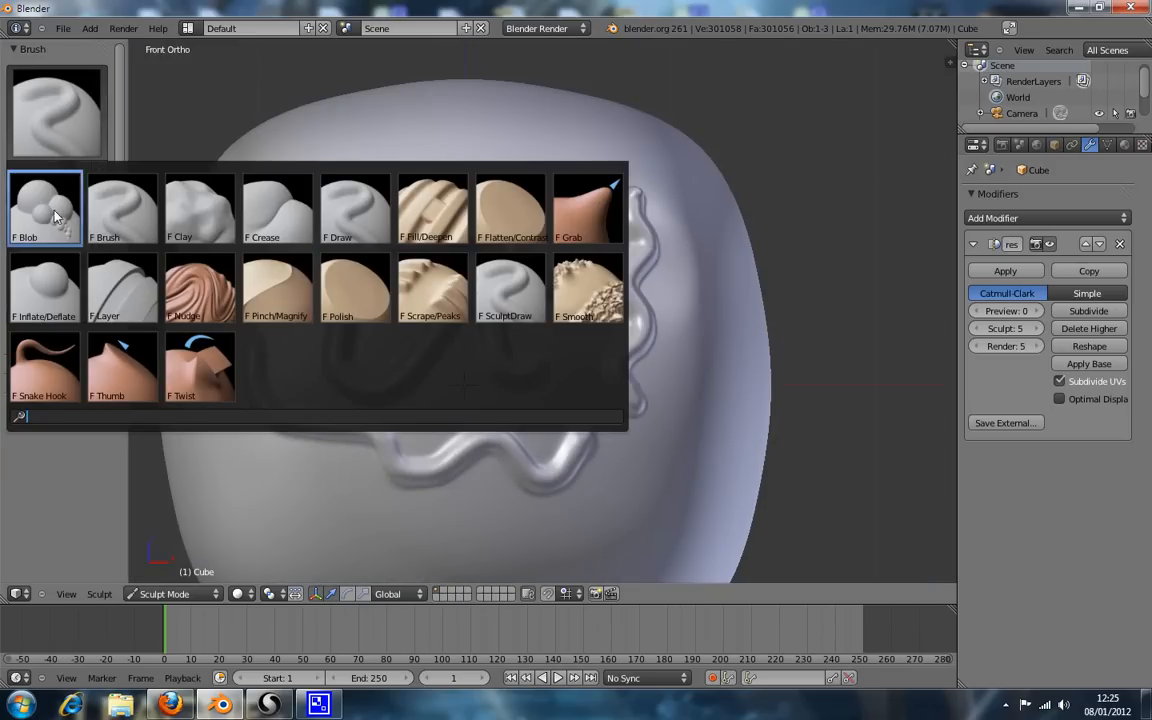
{"action": "left_click", "coordinate": [121, 110]}
{"action": "left_click", "coordinate": [100, 144]}
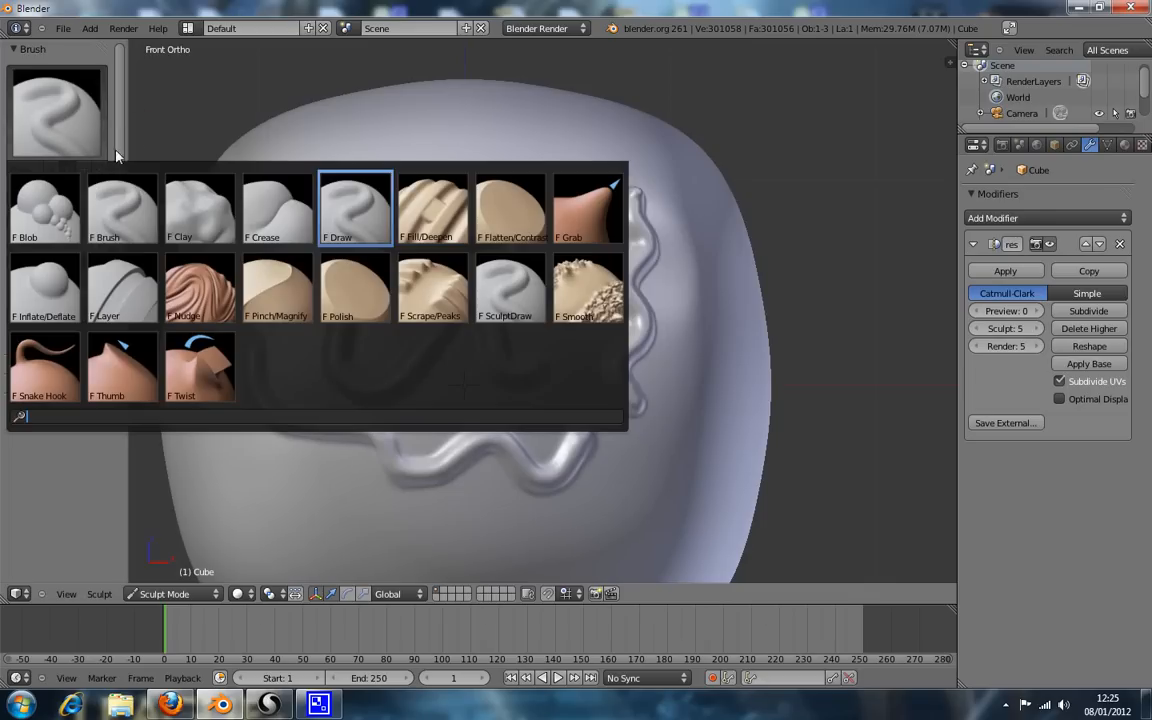
{"action": "left_click", "coordinate": [123, 115]}
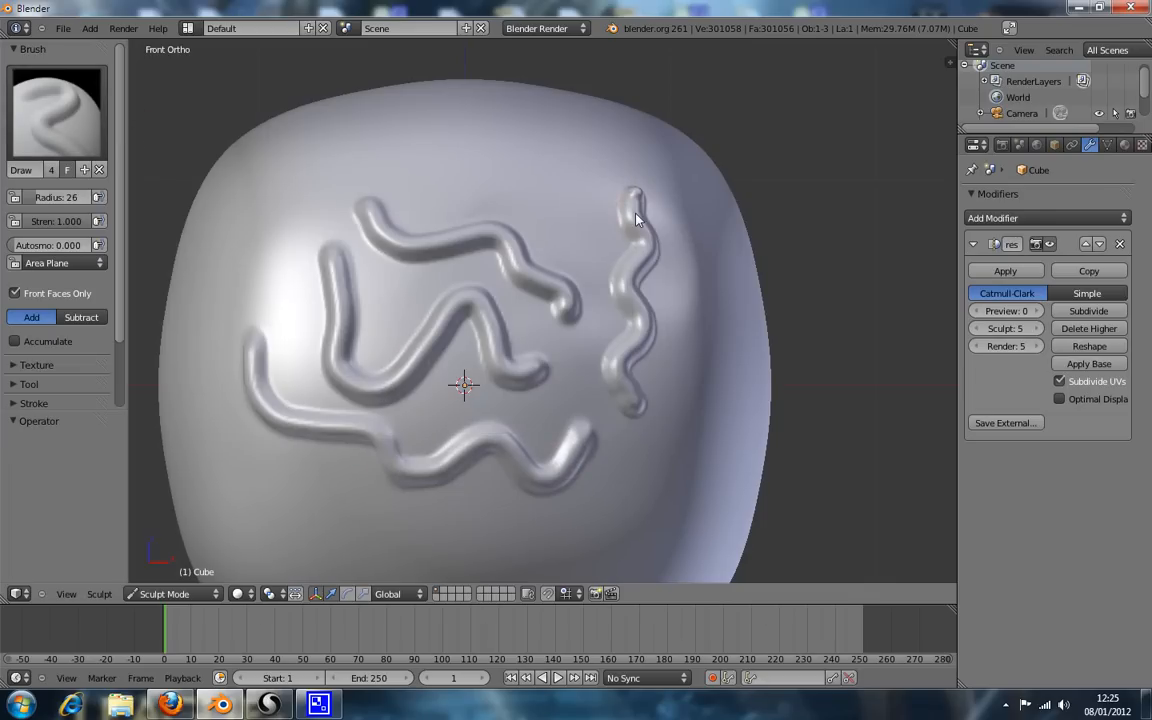
{"action": "left_click", "coordinate": [60, 115]}
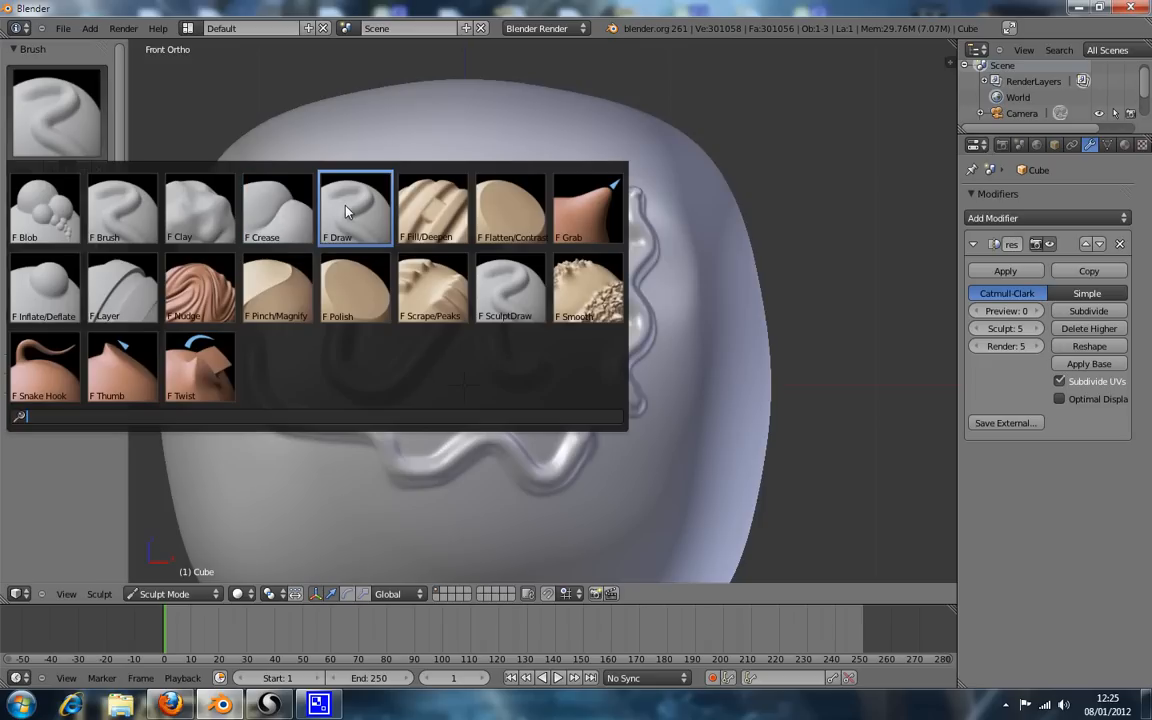
{"action": "left_click", "coordinate": [500, 275]}
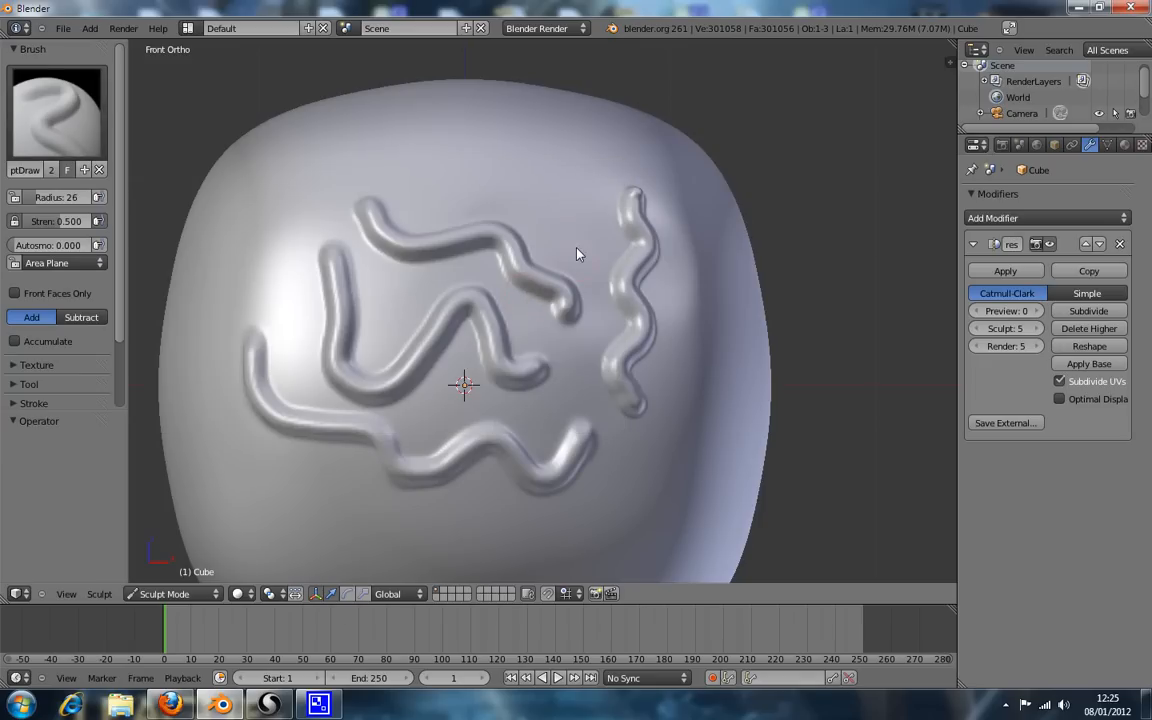
{"action": "scroll", "coordinate": [480, 176], "scroll_direction": "up", "scroll_amount": 1}
{"action": "scroll", "coordinate": [352, 121], "scroll_direction": "up", "scroll_amount": 1}
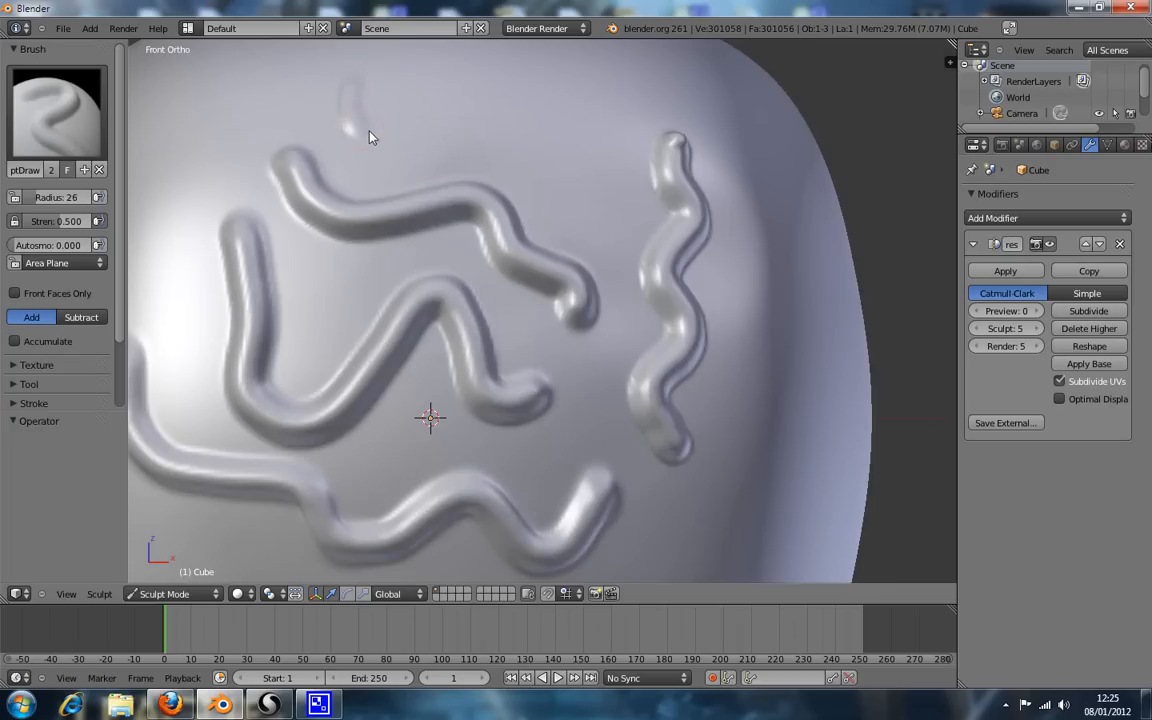
{"action": "key", "text": "ctrl+z"}
{"action": "left_click_drag", "start_coordinate": [58, 229], "coordinate": [110, 228]}
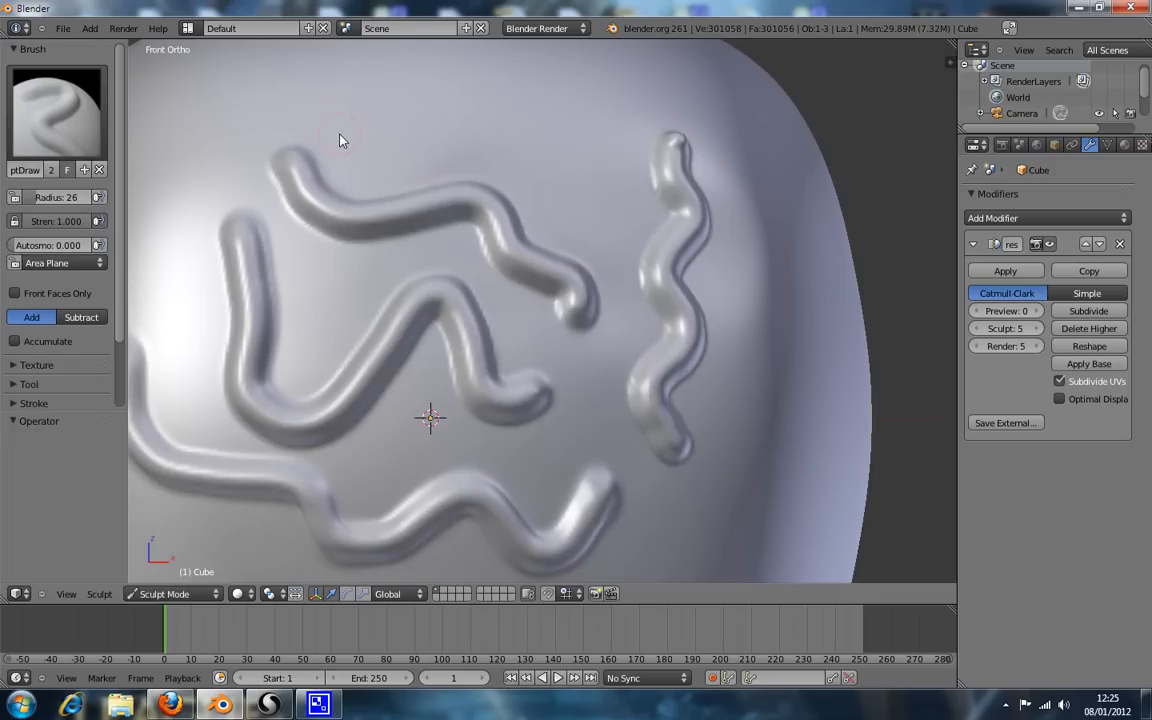
Sculpt a long thin wavy SculptDraw ridge above the top ridge and down between it and the vertical Draw ridge.
{"action": "scroll", "coordinate": [342, 141], "scroll_direction": "down", "scroll_amount": 2}
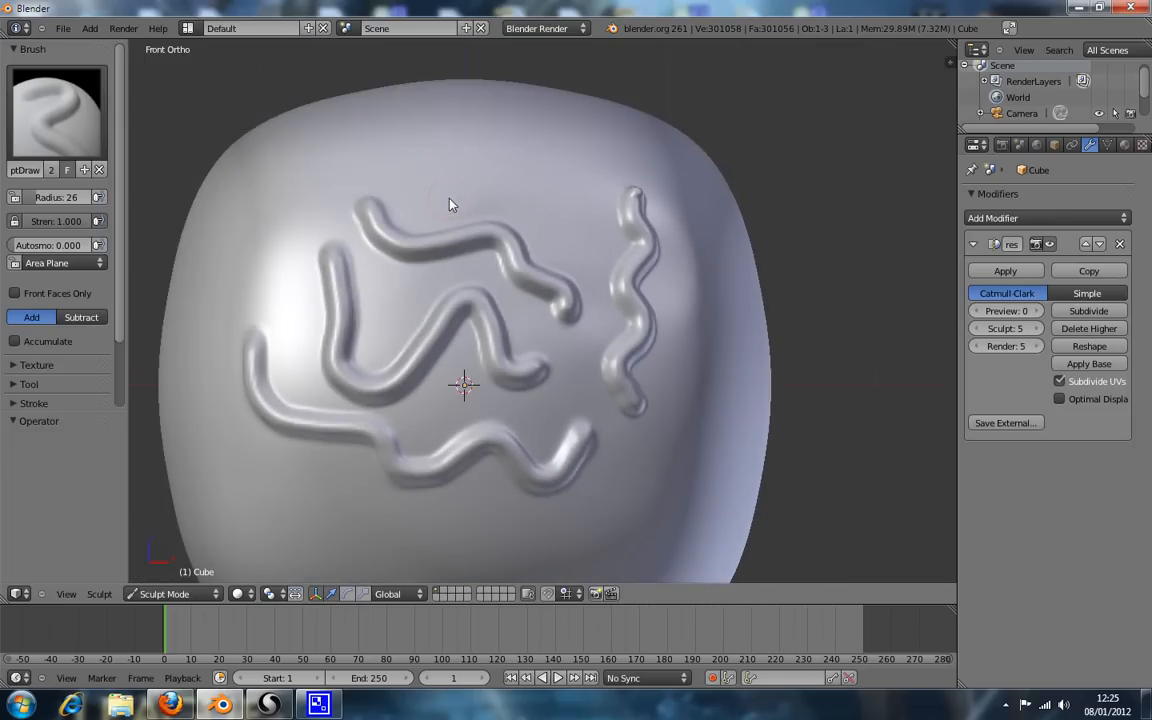
{"action": "scroll", "coordinate": [447, 191], "scroll_direction": "up", "scroll_amount": 2}
{"action": "mouse_move", "coordinate": [367, 80]}
{"action": "left_mouse_down"}
{"action": "mouse_move", "coordinate": [362, 95]}
{"action": "mouse_move", "coordinate": [427, 130]}
{"action": "mouse_move", "coordinate": [480, 118]}
{"action": "left_mouse_up"}
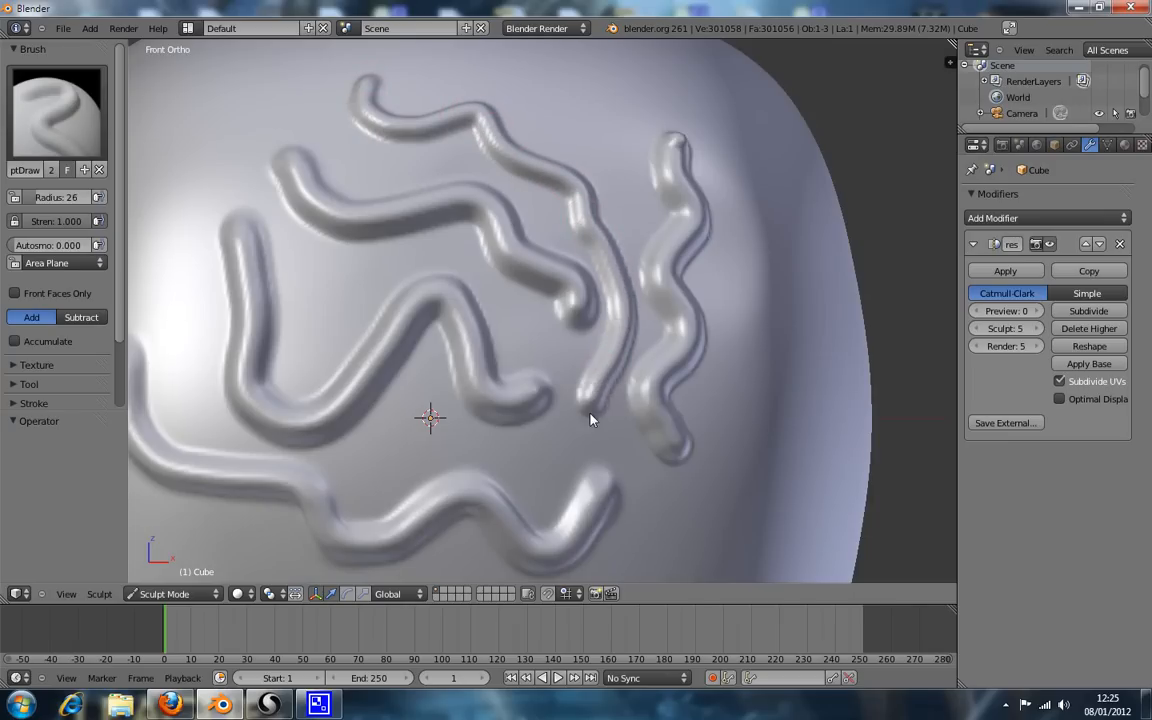
{"action": "mouse_move", "coordinate": [596, 237]}
{"action": "middle_mouse_down"}
{"action": "mouse_move", "coordinate": [635, 293]}
{"action": "mouse_move", "coordinate": [599, 301]}
{"action": "mouse_move", "coordinate": [567, 331]}
{"action": "mouse_move", "coordinate": [611, 315]}
{"action": "middle_mouse_up"}
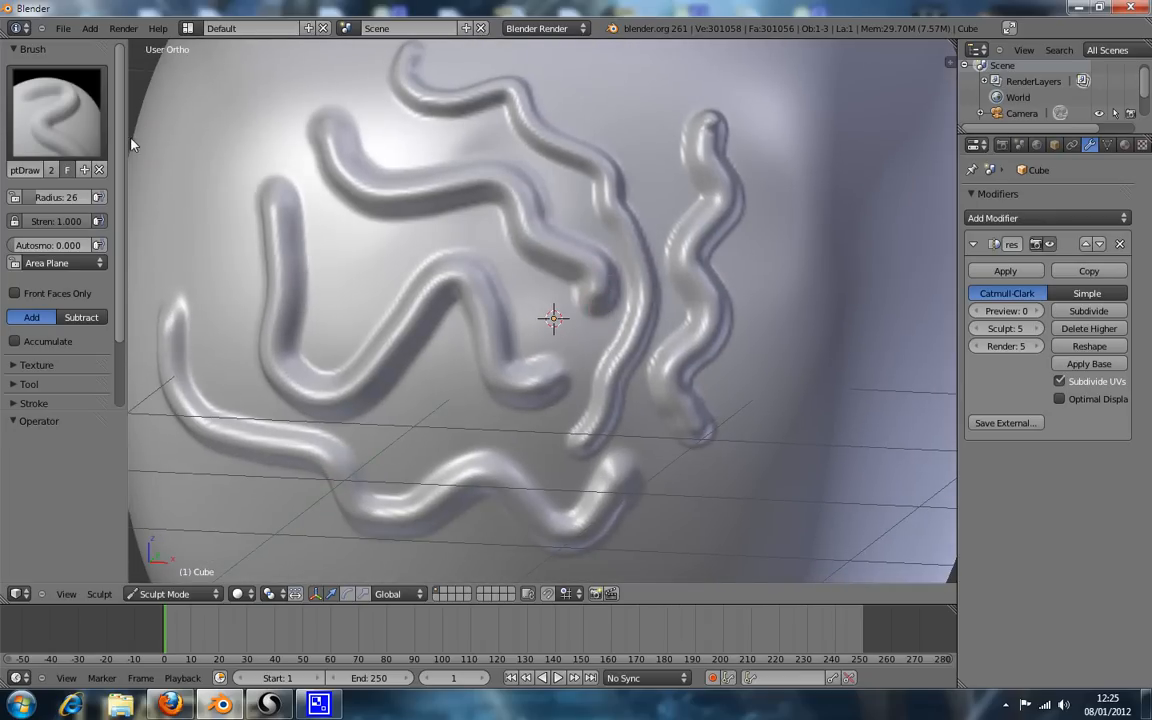
Compare the SculptDraw ridge with the neighbouring ridges up close, from an angle and from the front.
{"action": "left_click", "coordinate": [88, 132]}
{"action": "left_click", "coordinate": [525, 315]}
{"action": "mouse_move", "coordinate": [527, 311]}
{"action": "middle_mouse_down"}
{"action": "mouse_move", "coordinate": [555, 206]}
{"action": "mouse_move", "coordinate": [666, 369]}
{"action": "mouse_move", "coordinate": [656, 404]}
{"action": "mouse_move", "coordinate": [663, 293]}
{"action": "mouse_move", "coordinate": [676, 296]}
{"action": "mouse_move", "coordinate": [524, 427]}
{"action": "mouse_move", "coordinate": [522, 455]}
{"action": "mouse_move", "coordinate": [455, 437]}
{"action": "mouse_move", "coordinate": [519, 399]}
{"action": "mouse_move", "coordinate": [553, 437]}
{"action": "mouse_move", "coordinate": [424, 476]}
{"action": "mouse_move", "coordinate": [700, 345]}
{"action": "mouse_move", "coordinate": [666, 342]}
{"action": "mouse_move", "coordinate": [627, 360]}
{"action": "mouse_move", "coordinate": [640, 393]}
{"action": "mouse_move", "coordinate": [712, 428]}
{"action": "mouse_move", "coordinate": [674, 437]}
{"action": "mouse_move", "coordinate": [579, 332]}
{"action": "mouse_move", "coordinate": [601, 328]}
{"action": "mouse_move", "coordinate": [622, 334]}
{"action": "mouse_move", "coordinate": [648, 381]}
{"action": "mouse_move", "coordinate": [522, 384]}
{"action": "mouse_move", "coordinate": [540, 357]}
{"action": "mouse_move", "coordinate": [830, 257]}
{"action": "mouse_move", "coordinate": [830, 319]}
{"action": "mouse_move", "coordinate": [474, 420]}
{"action": "mouse_move", "coordinate": [386, 262]}
{"action": "mouse_move", "coordinate": [347, 283]}
{"action": "mouse_move", "coordinate": [278, 249]}
{"action": "mouse_move", "coordinate": [301, 293]}
{"action": "middle_mouse_up"}
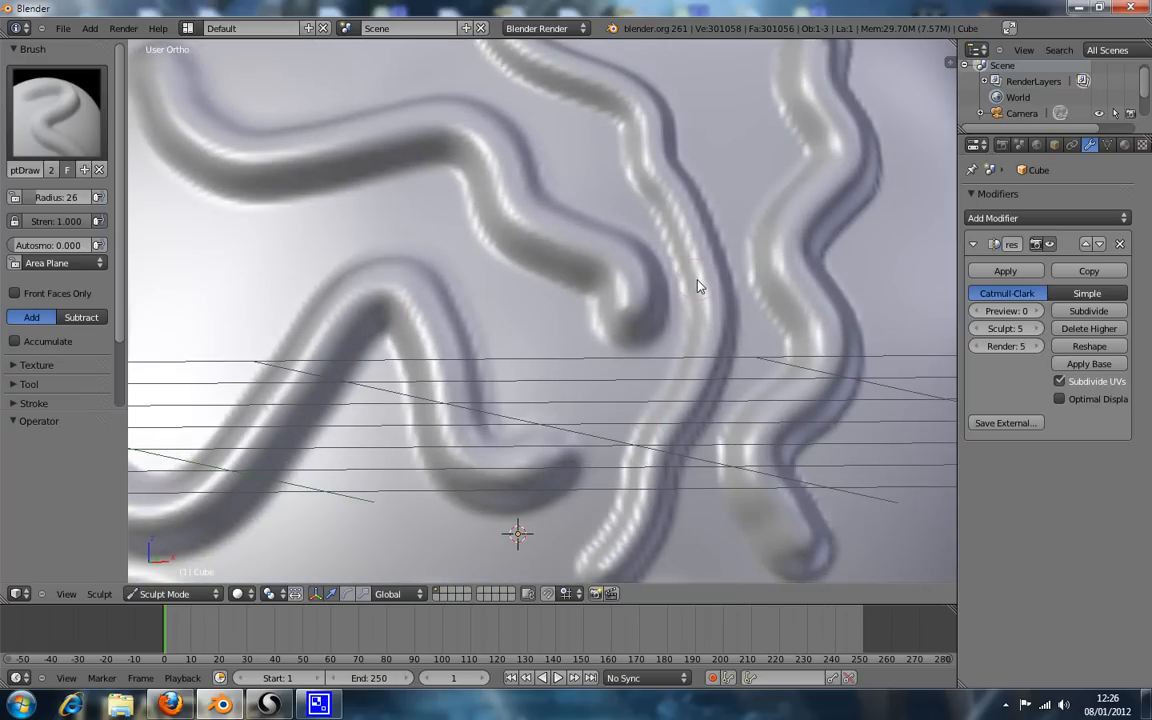
{"action": "scroll", "coordinate": [720, 281], "scroll_direction": "down", "scroll_amount": 2}
{"action": "key", "text": "KP_1"}
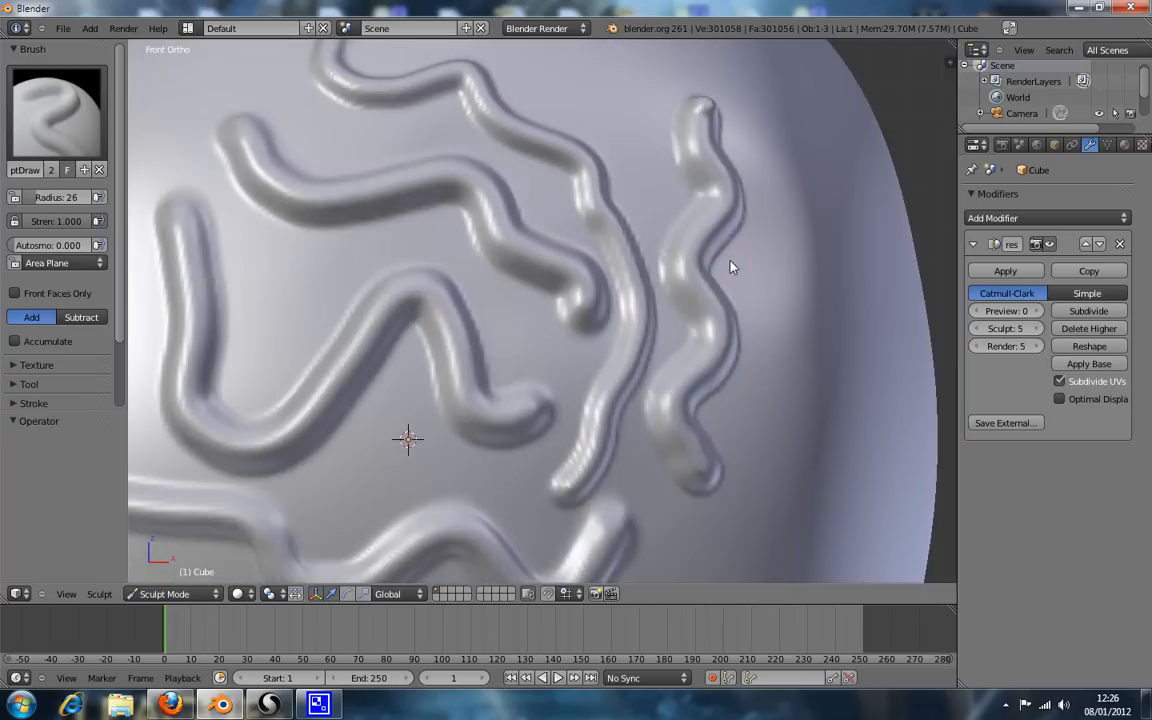
{"action": "scroll", "coordinate": [545, 200], "scroll_direction": "down", "scroll_amount": 5}
{"action": "scroll", "coordinate": [527, 249], "scroll_direction": "up", "scroll_amount": 2}
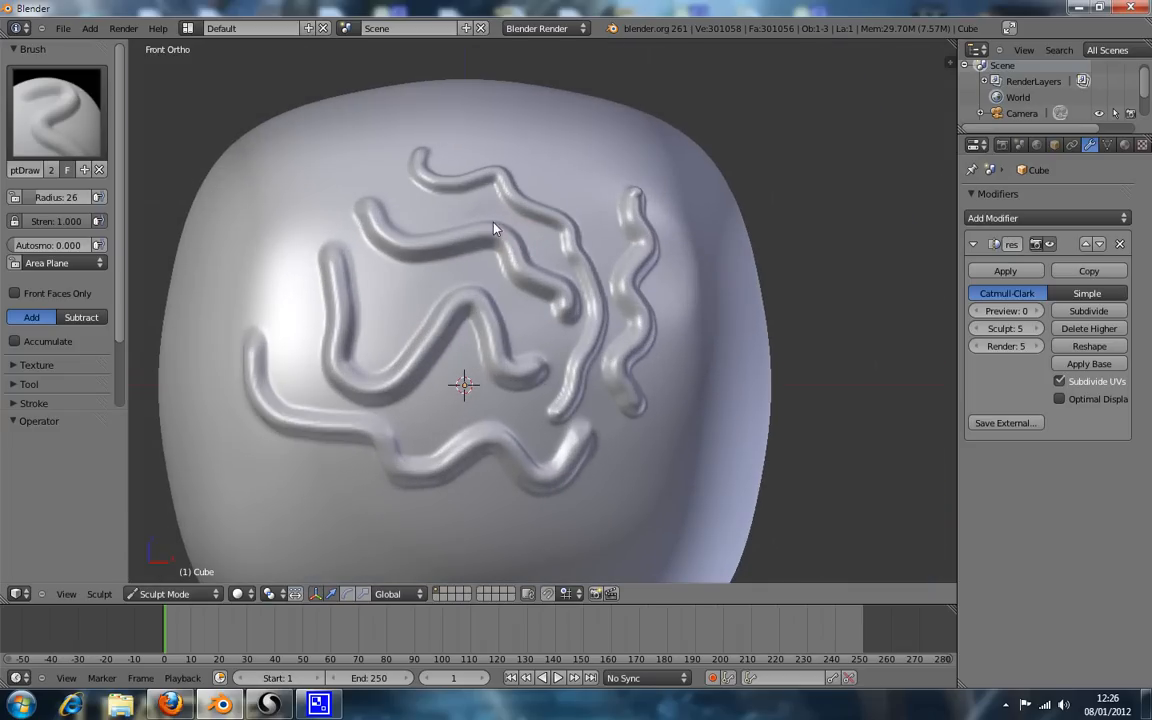
{"action": "scroll", "coordinate": [631, 291], "scroll_direction": "up", "scroll_amount": 2}
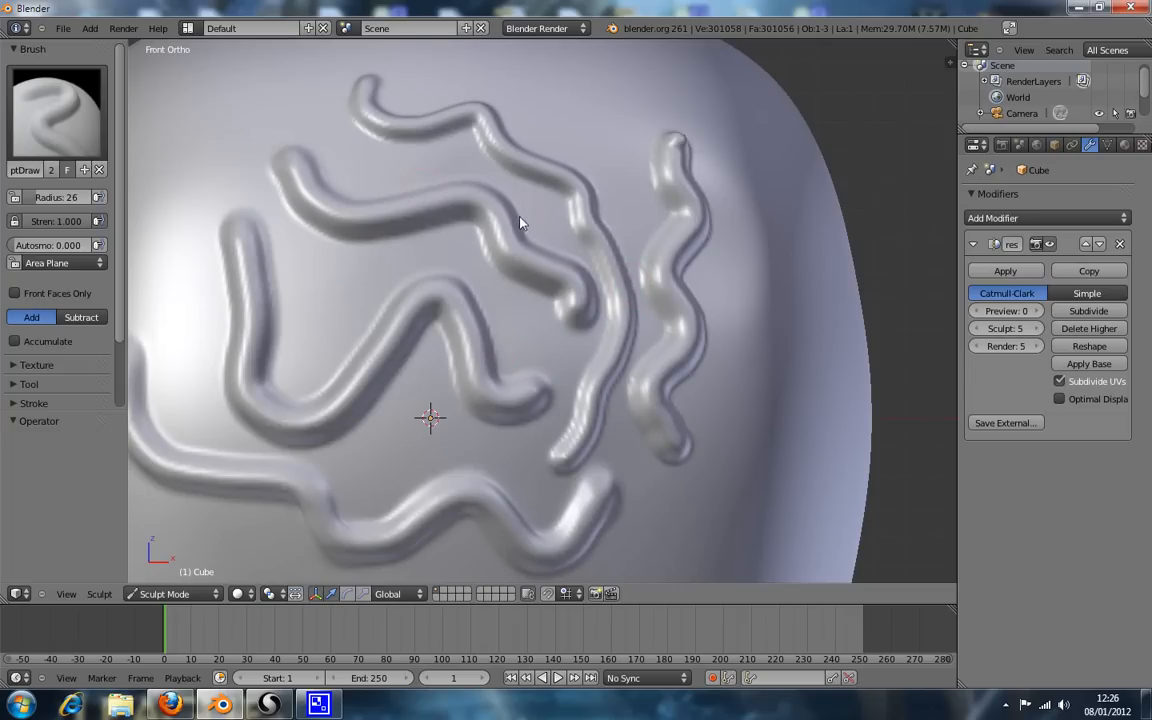
Try a wide SculptDraw stroke on the cube's upper left while zoomed out, then undo it.
{"action": "scroll", "coordinate": [530, 230], "scroll_direction": "down", "scroll_amount": 6}
{"action": "scroll", "coordinate": [548, 242], "scroll_direction": "up", "scroll_amount": 4}
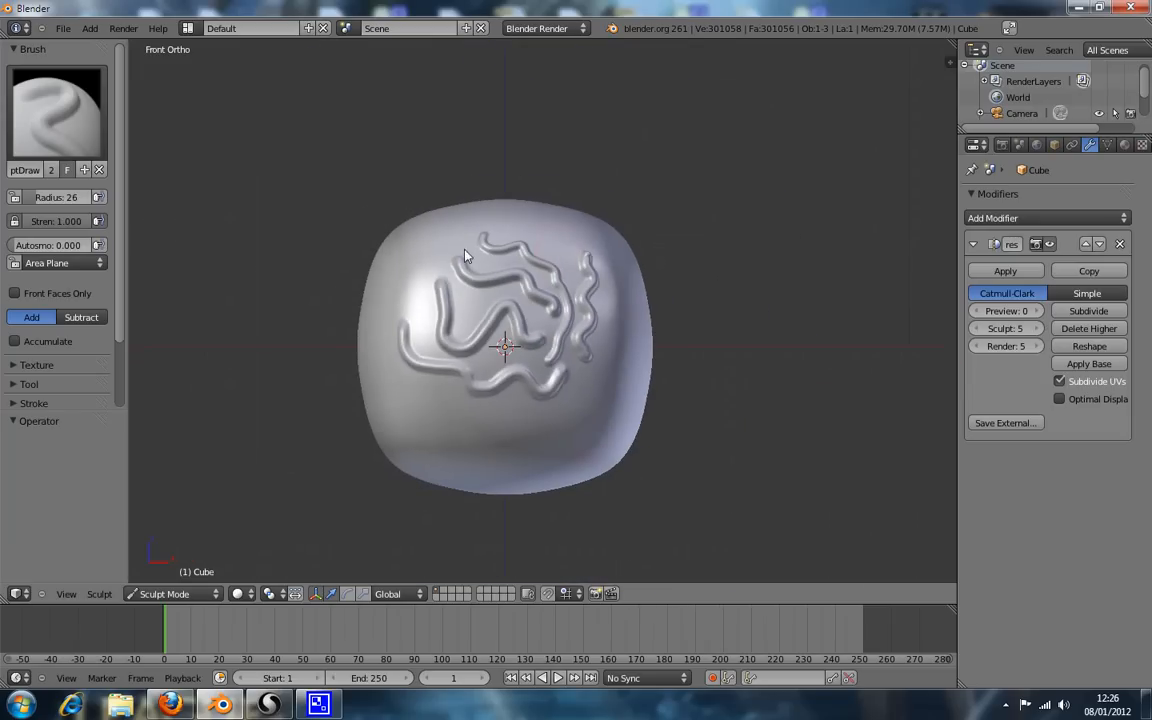
{"action": "left_click_drag", "start_coordinate": [432, 247], "coordinate": [382, 333]}
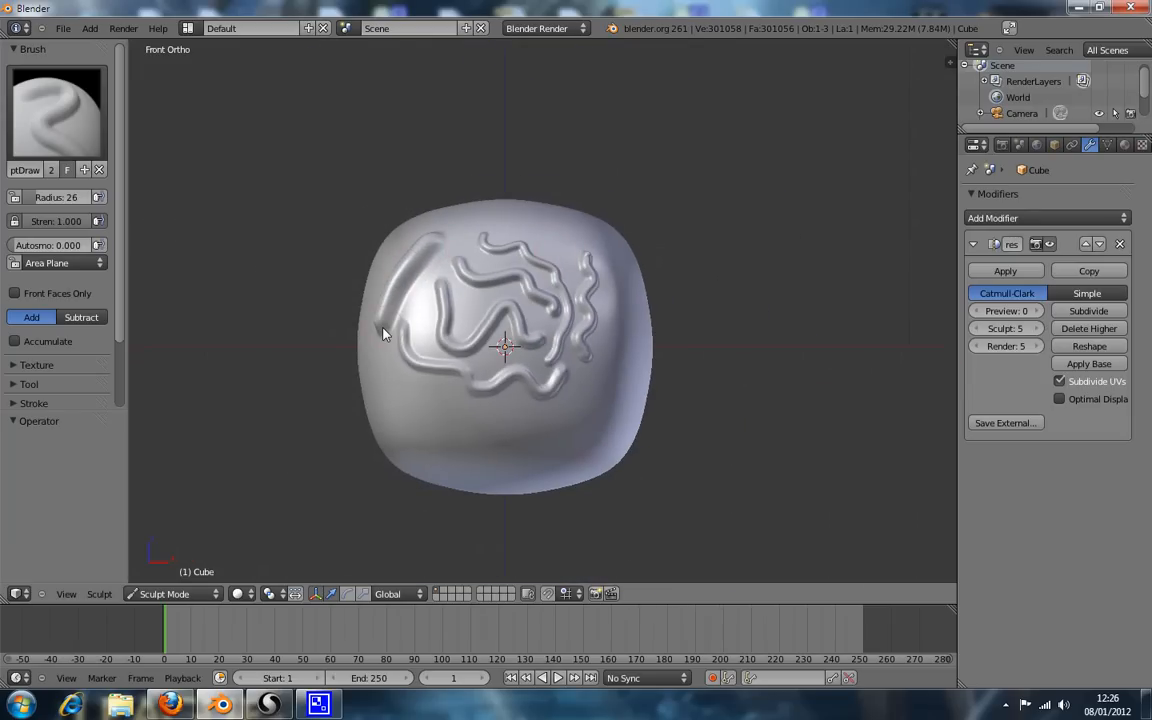
{"action": "scroll", "coordinate": [550, 252], "scroll_direction": "up", "scroll_amount": 5}
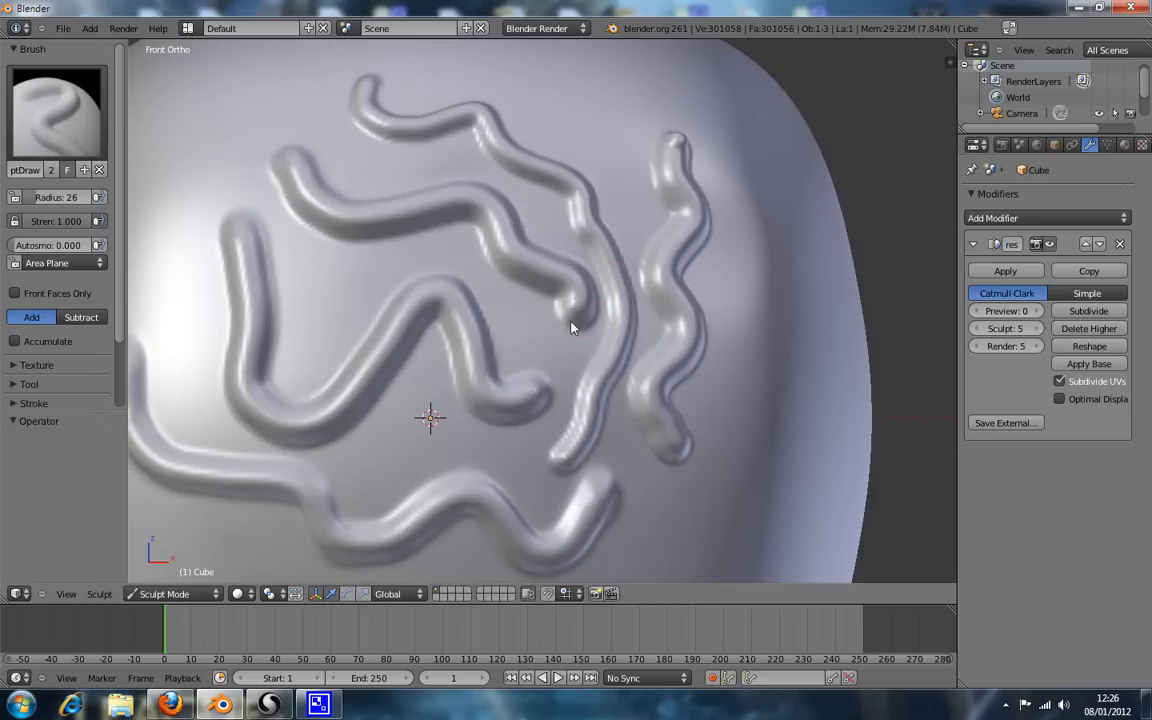
Compare the sculpted ridges with one another from a distance, up close, at an angle and straight from the front.
{"action": "scroll", "coordinate": [481, 204], "scroll_direction": "down", "scroll_amount": 1}
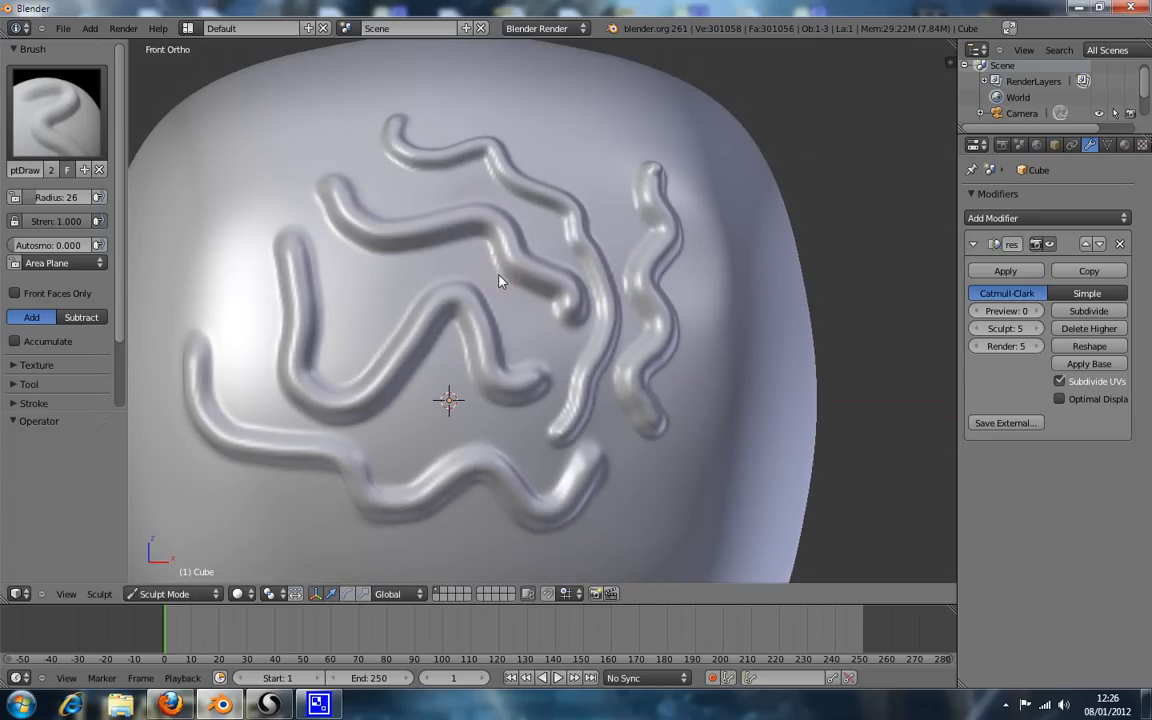
{"action": "scroll", "coordinate": [500, 282], "scroll_direction": "down", "scroll_amount": 5}
{"action": "scroll", "coordinate": [500, 282], "scroll_direction": "up", "scroll_amount": 1}
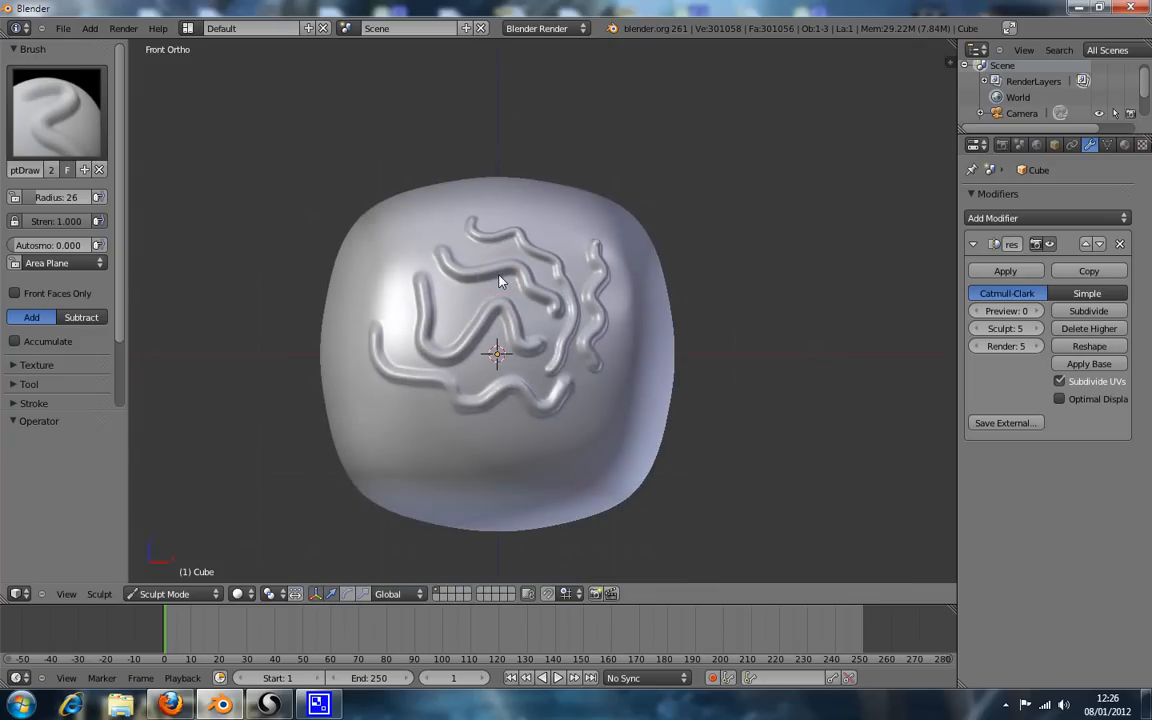
{"action": "scroll", "coordinate": [500, 282], "scroll_direction": "up", "scroll_amount": 6}
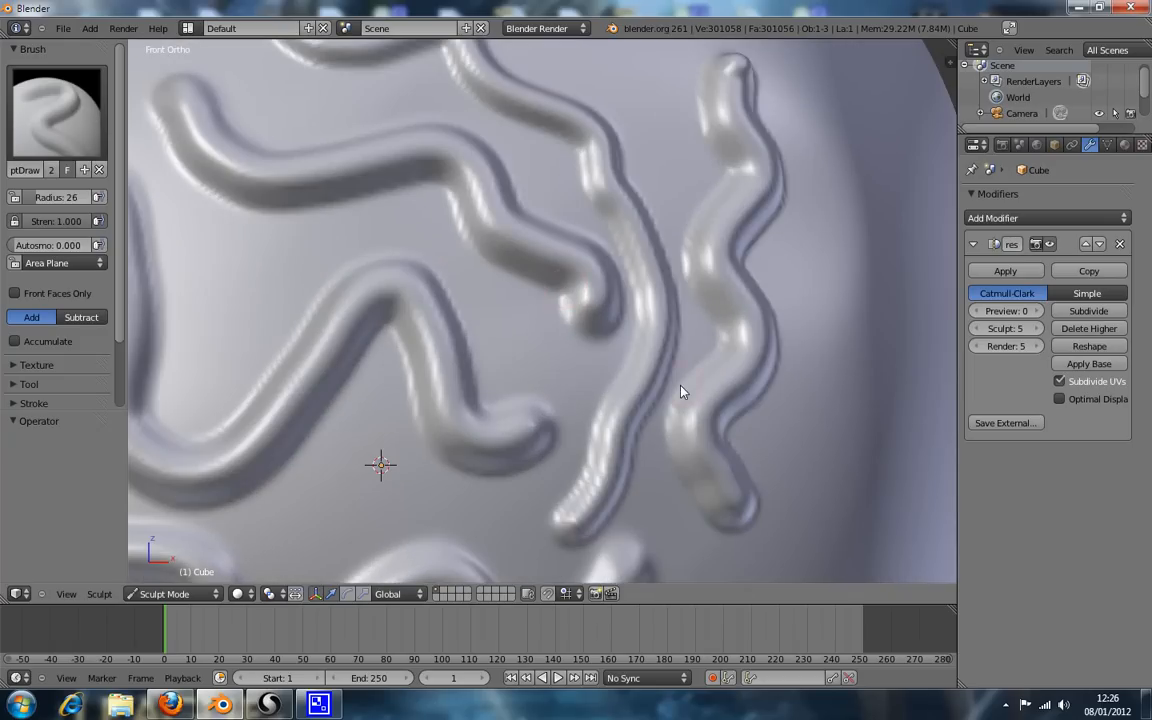
{"action": "mouse_move", "coordinate": [680, 392]}
{"action": "middle_mouse_down"}
{"action": "mouse_move", "coordinate": [609, 334]}
{"action": "mouse_move", "coordinate": [618, 342]}
{"action": "middle_mouse_up"}
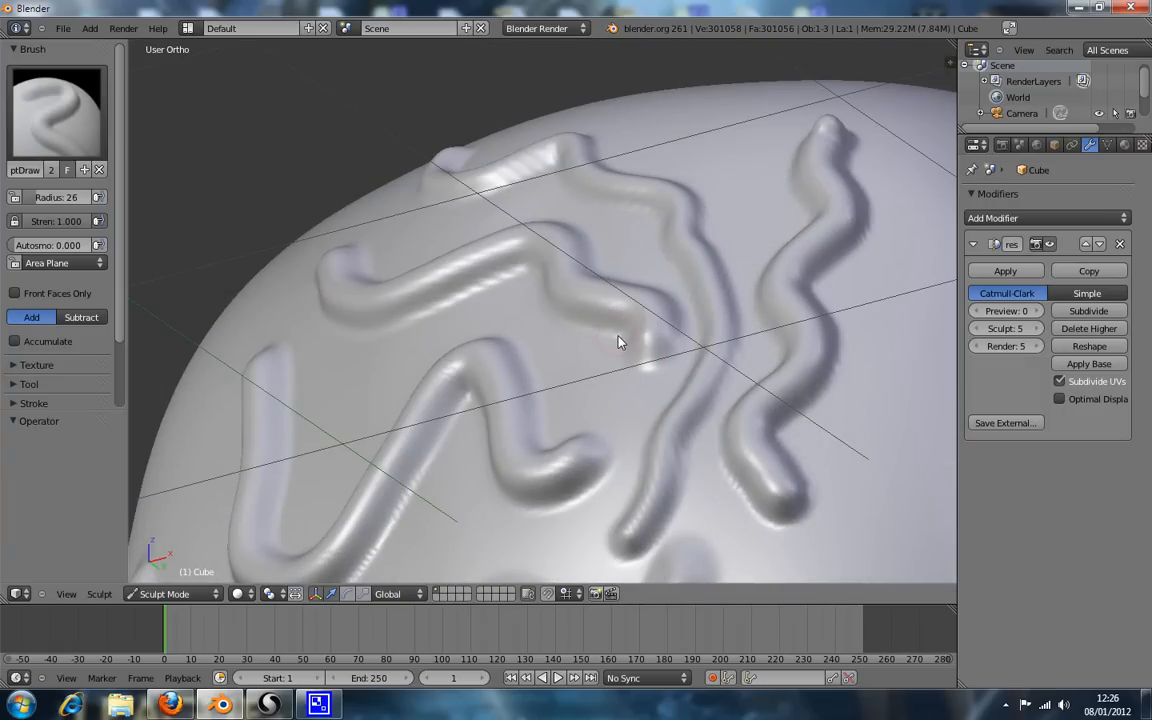
{"action": "mouse_move", "coordinate": [618, 342]}
{"action": "middle_mouse_down"}
{"action": "mouse_move", "coordinate": [530, 290]}
{"action": "mouse_move", "coordinate": [576, 319]}
{"action": "mouse_move", "coordinate": [573, 337]}
{"action": "mouse_move", "coordinate": [556, 330]}
{"action": "middle_mouse_up"}
{"action": "key", "text": "KP_1"}
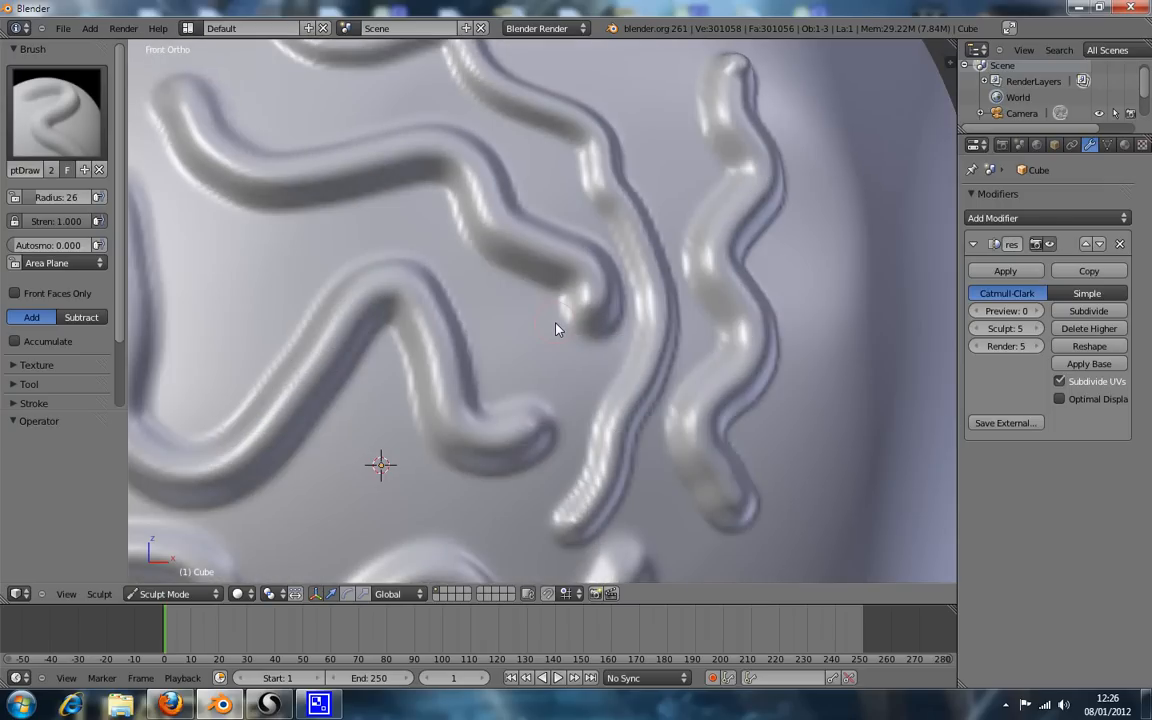
{"action": "scroll", "coordinate": [557, 330], "scroll_direction": "down", "scroll_amount": 5}
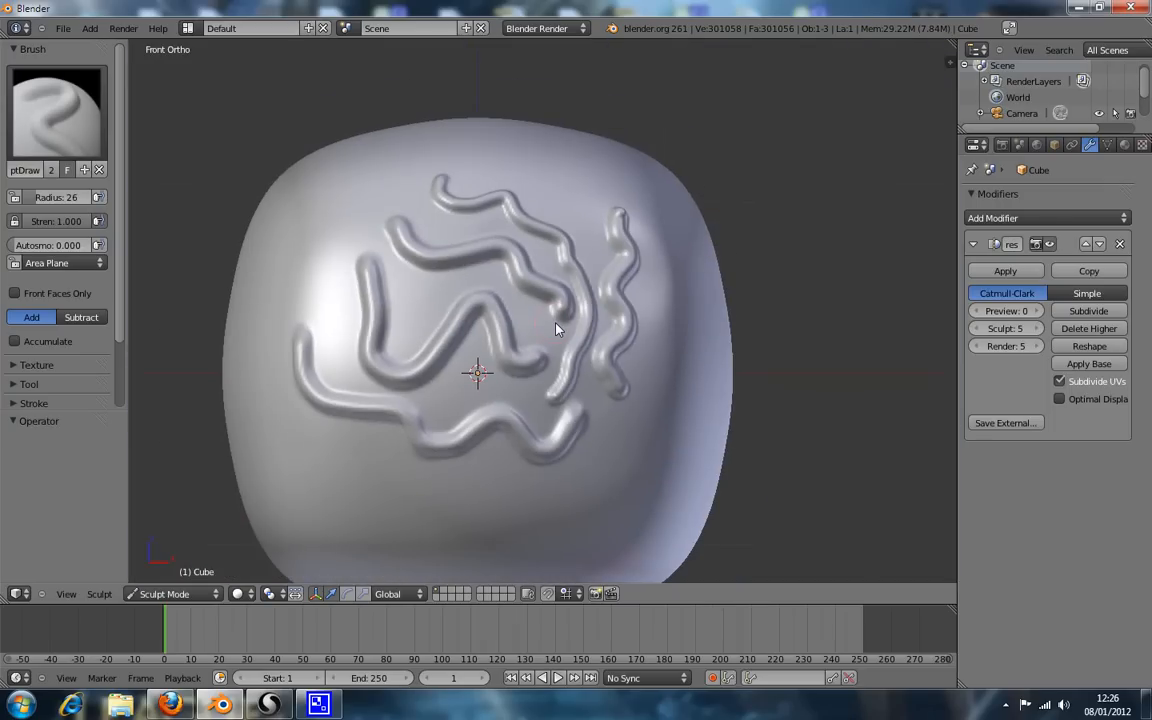
{"action": "scroll", "coordinate": [557, 330], "scroll_direction": "up", "scroll_amount": 7}
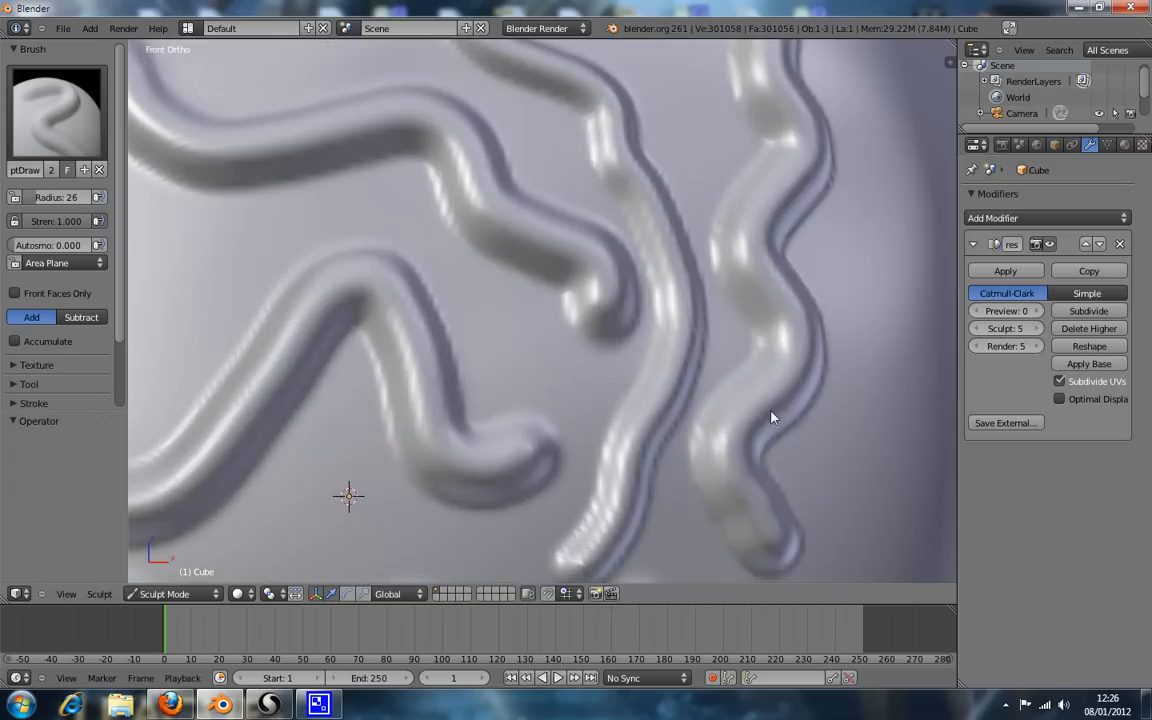
{"action": "mouse_move", "coordinate": [771, 417]}
{"action": "middle_mouse_down"}
{"action": "mouse_move", "coordinate": [729, 351]}
{"action": "mouse_move", "coordinate": [740, 404]}
{"action": "middle_mouse_up"}
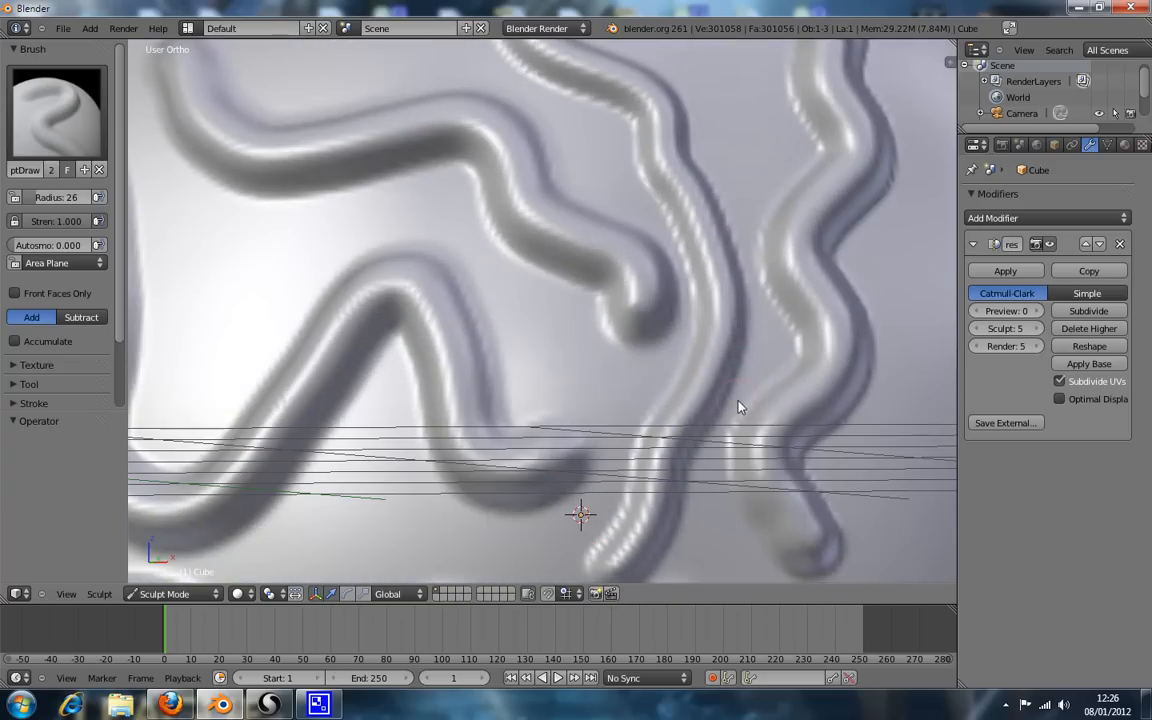
{"action": "key", "text": "KP_1"}
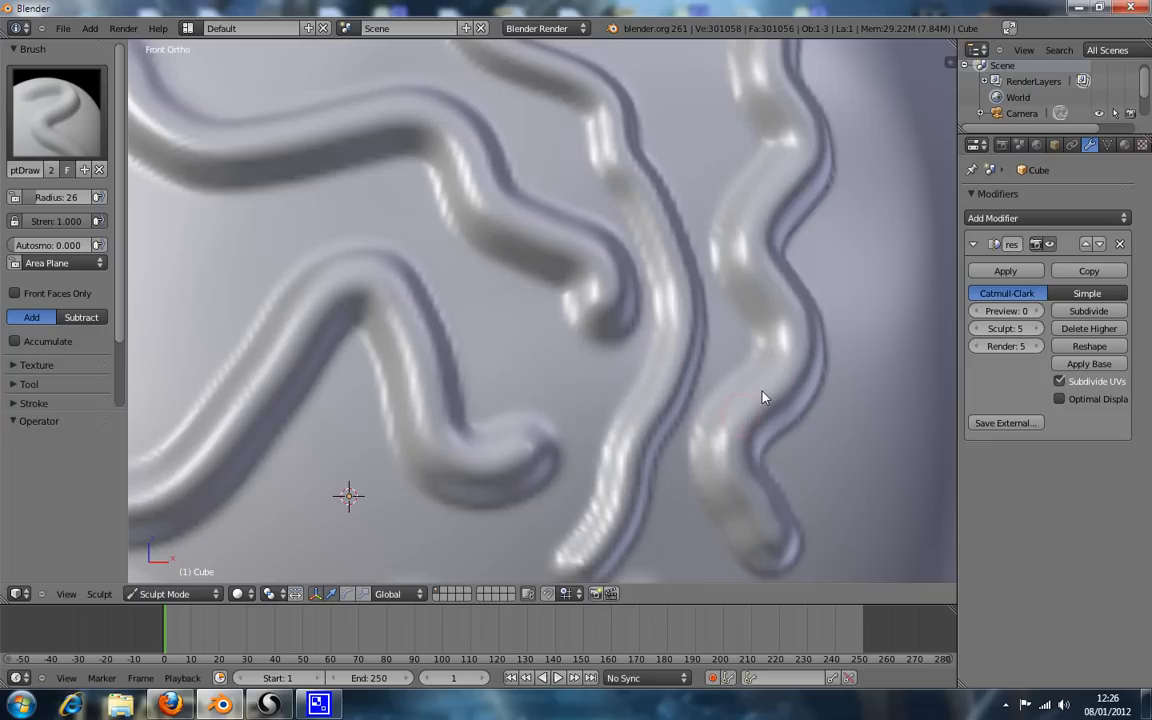
{"action": "scroll", "coordinate": [761, 393], "scroll_direction": "down", "scroll_amount": 5}
{"action": "scroll", "coordinate": [563, 350], "scroll_direction": "down", "scroll_amount": 1}
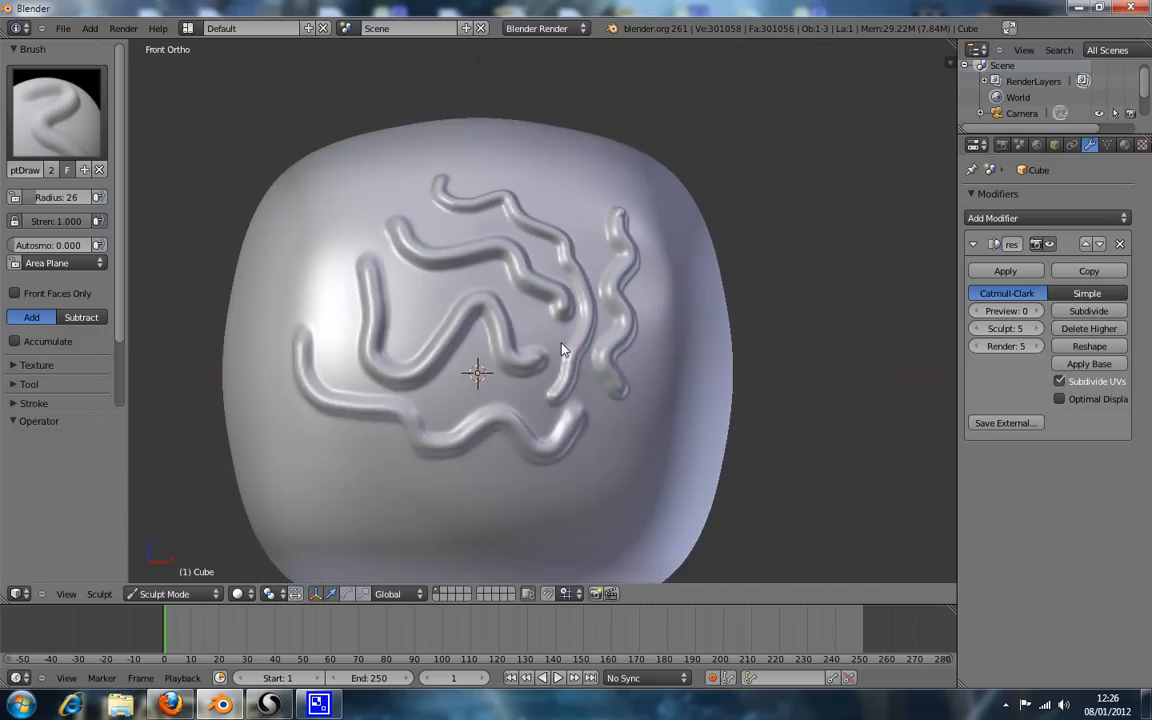
Undo all the sculpted ridges on the cube's front and recentre the cube in the view.
{"action": "key", "text": "ctrl+z"}
{"action": "key", "text": "ctrl+z"}
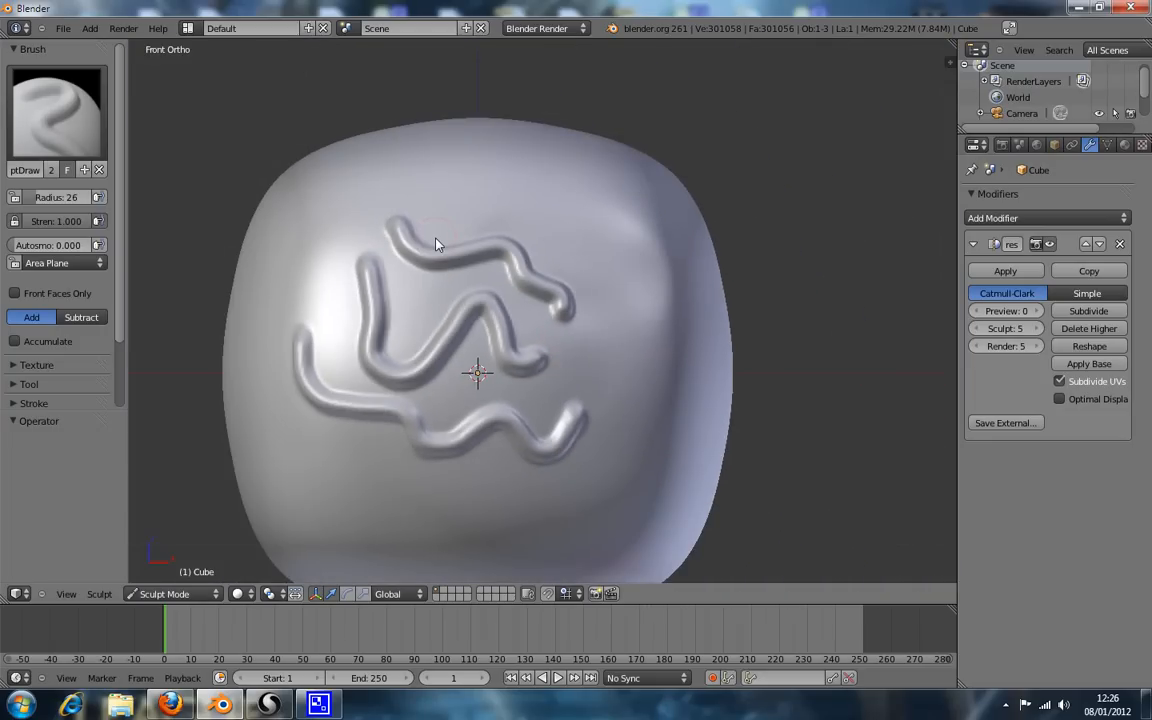
{"action": "key", "text": "ctrl+z"}
{"action": "key", "text": "ctrl+z"}
{"action": "key", "text": "ctrl+z"}
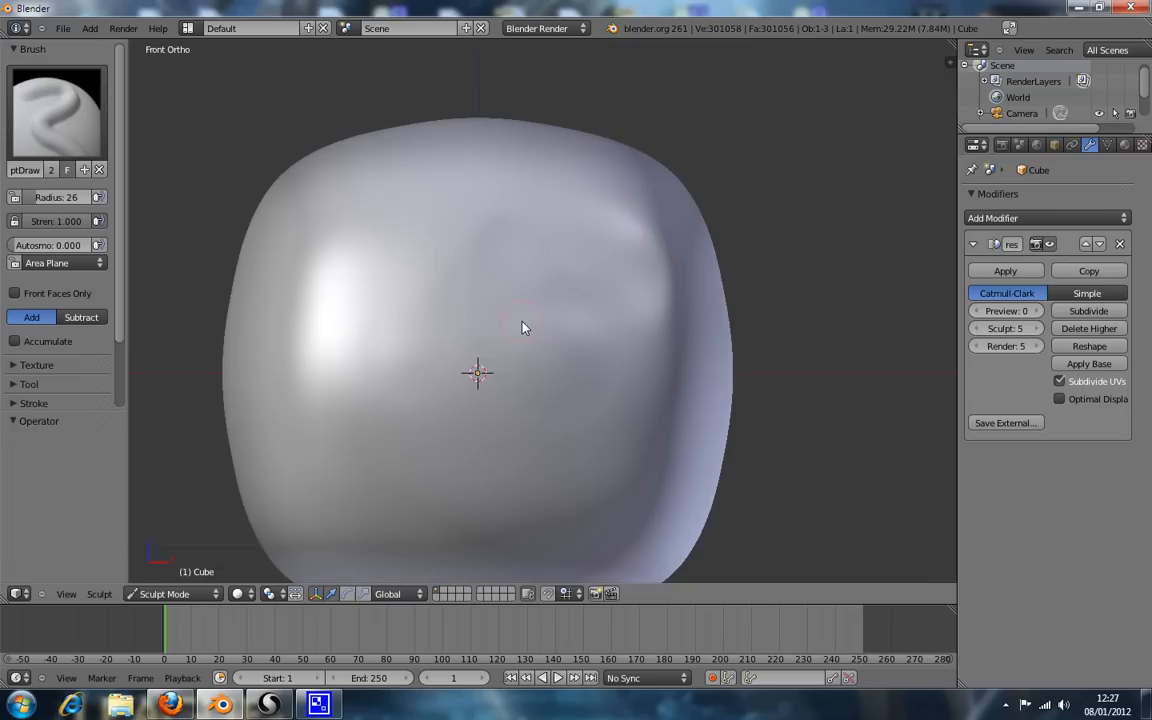
{"action": "mouse_move", "coordinate": [432, 323]}
{"action": "middle_mouse_down"}
{"action": "mouse_move", "coordinate": [537, 280]}
{"action": "mouse_move", "coordinate": [414, 285]}
{"action": "middle_mouse_up"}
Examine the available sculpting brushes and the SculptDraw brush's Tool, Stroke and Curve settings.
{"action": "left_click", "coordinate": [55, 108]}
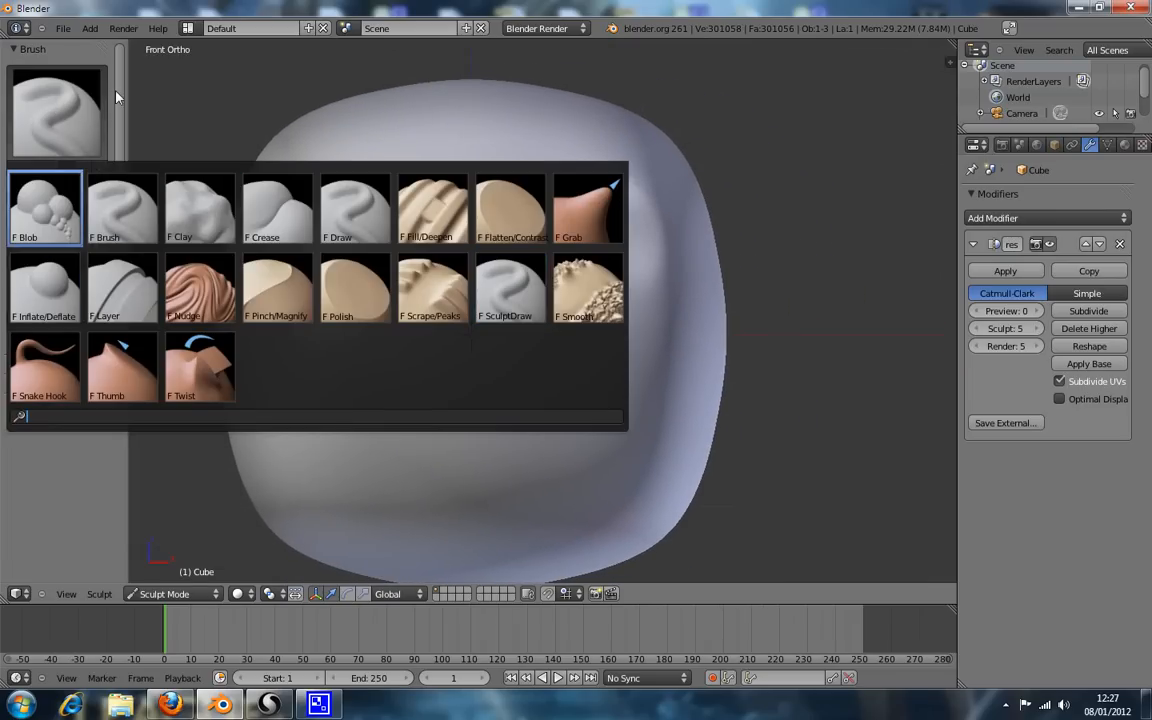
{"action": "scroll", "coordinate": [116, 277], "scroll_direction": "down", "scroll_amount": 3}
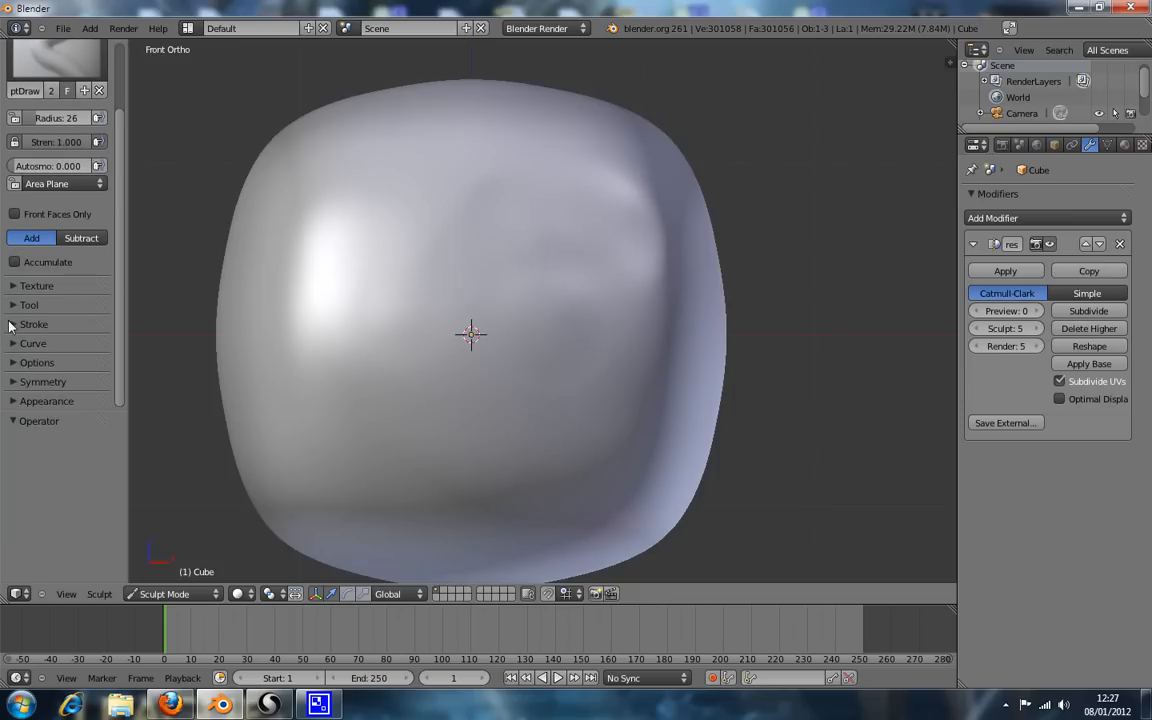
{"action": "left_click", "coordinate": [11, 323]}
{"action": "left_click", "coordinate": [10, 304]}
{"action": "scroll", "coordinate": [29, 289], "scroll_direction": "down", "scroll_amount": 1}
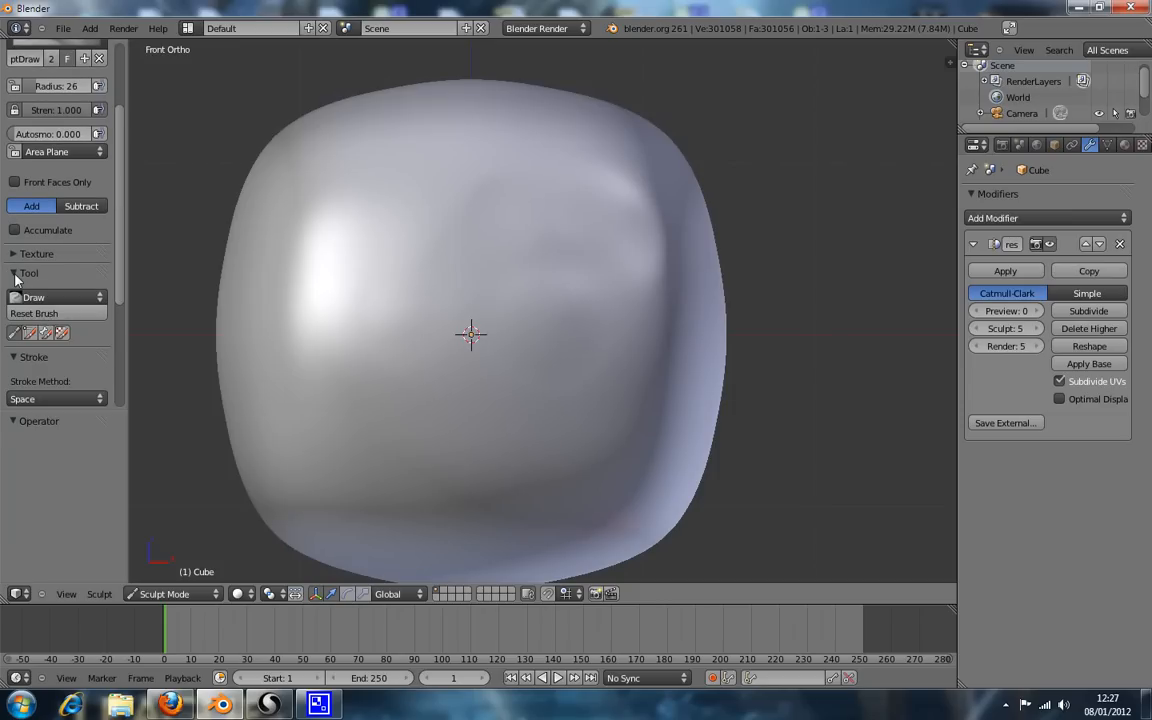
{"action": "left_click", "coordinate": [14, 274]}
{"action": "scroll", "coordinate": [20, 311], "scroll_direction": "down", "scroll_amount": 4}
{"action": "left_click", "coordinate": [16, 343]}
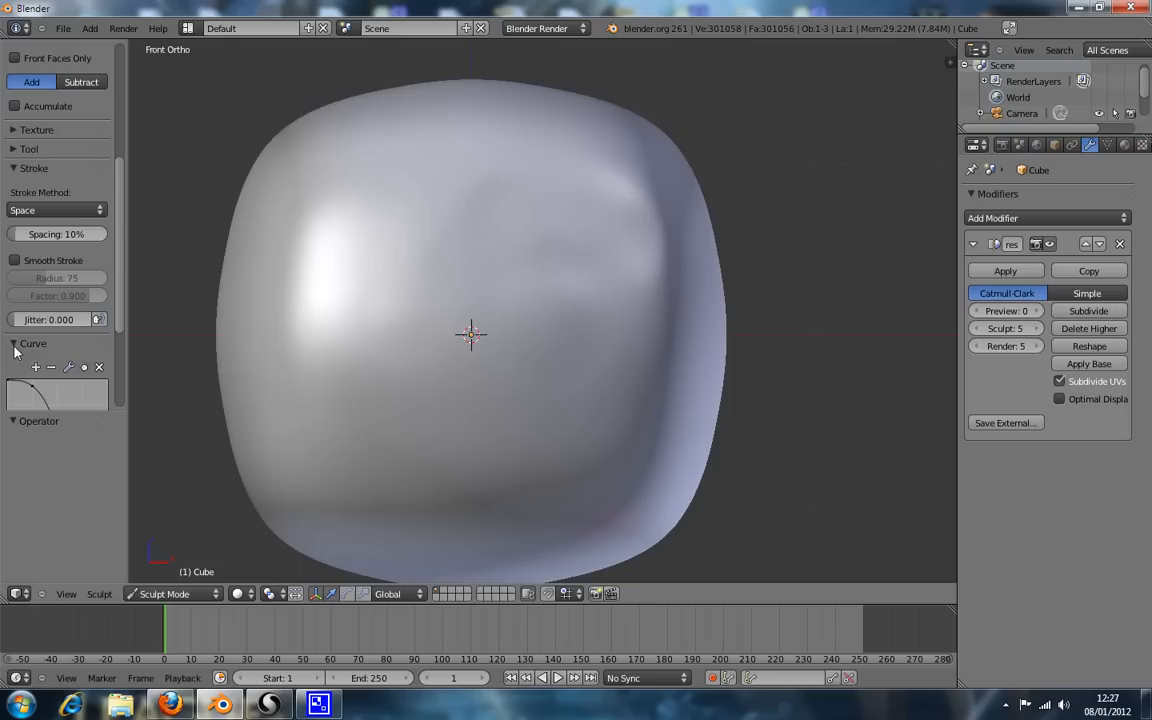
{"action": "scroll", "coordinate": [19, 313], "scroll_direction": "down", "scroll_amount": 3}
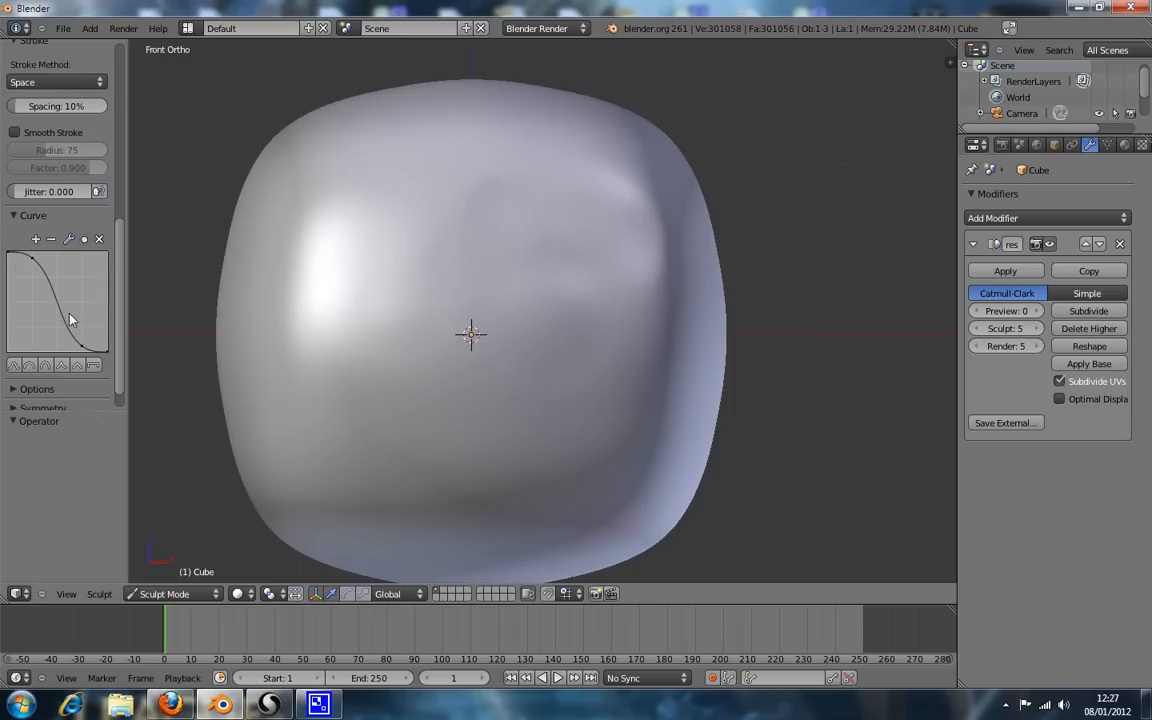
{"action": "left_click", "coordinate": [15, 213]}
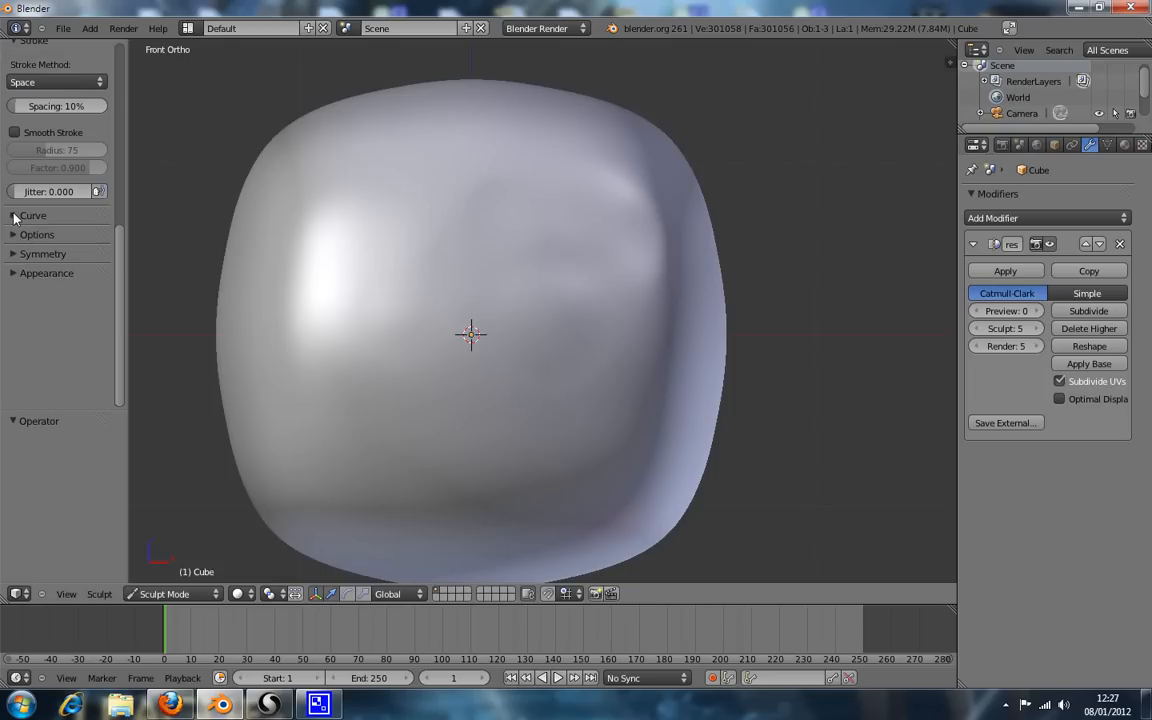
Examine the sculpt Options, including the axis locks, brush display and unified size and strength settings.
{"action": "left_click", "coordinate": [9, 236]}
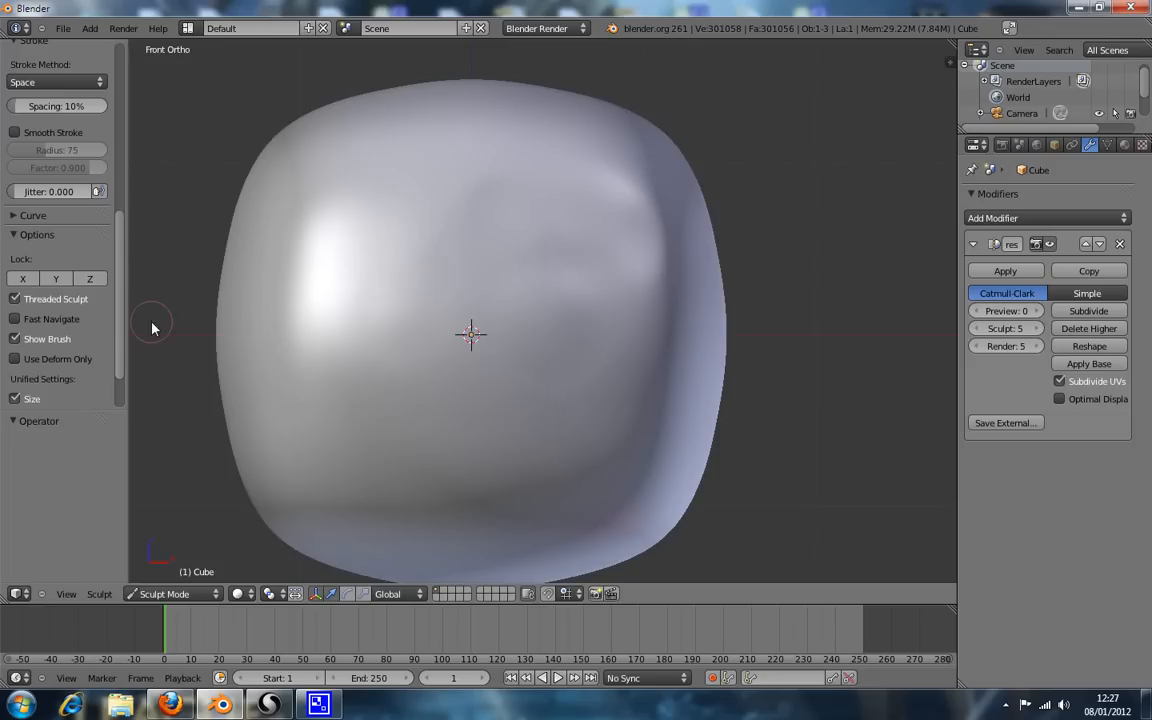
{"action": "scroll", "coordinate": [154, 327], "scroll_direction": "down", "scroll_amount": 1}
{"action": "scroll", "coordinate": [95, 288], "scroll_direction": "up", "scroll_amount": 2}
{"action": "scroll", "coordinate": [508, 362], "scroll_direction": "down", "scroll_amount": 1}
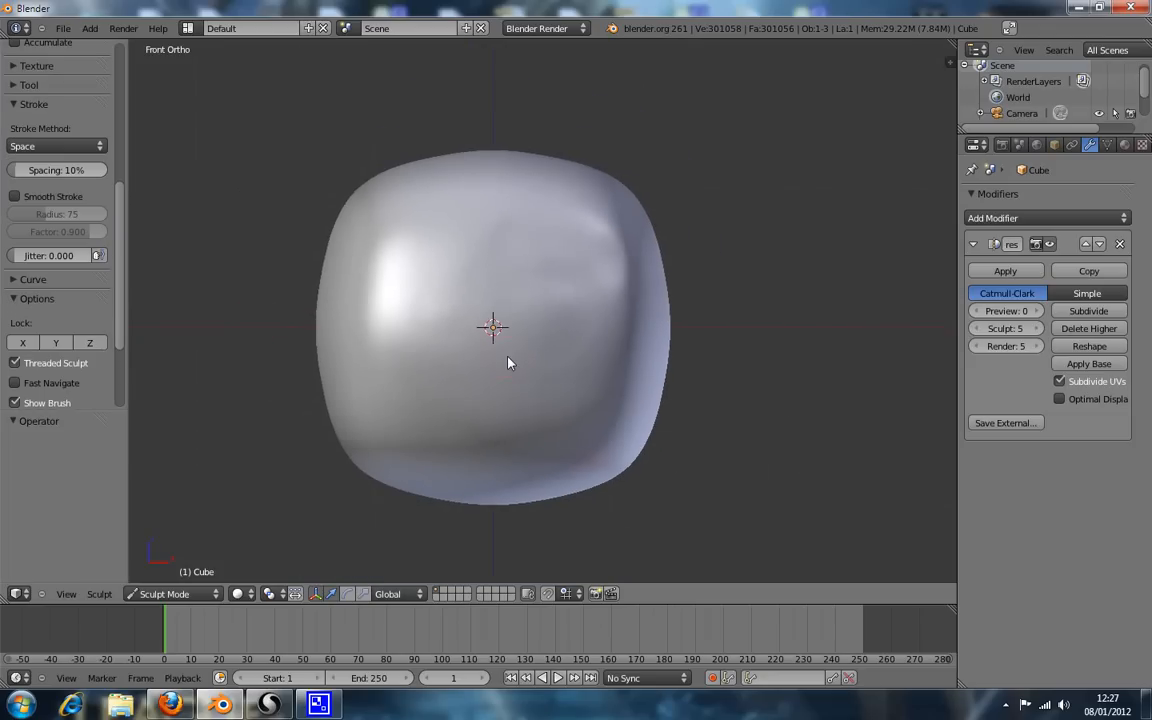
{"action": "scroll", "coordinate": [500, 361], "scroll_direction": "up", "scroll_amount": 2}
{"action": "left_click_drag", "start_coordinate": [117, 296], "coordinate": [128, 356]}
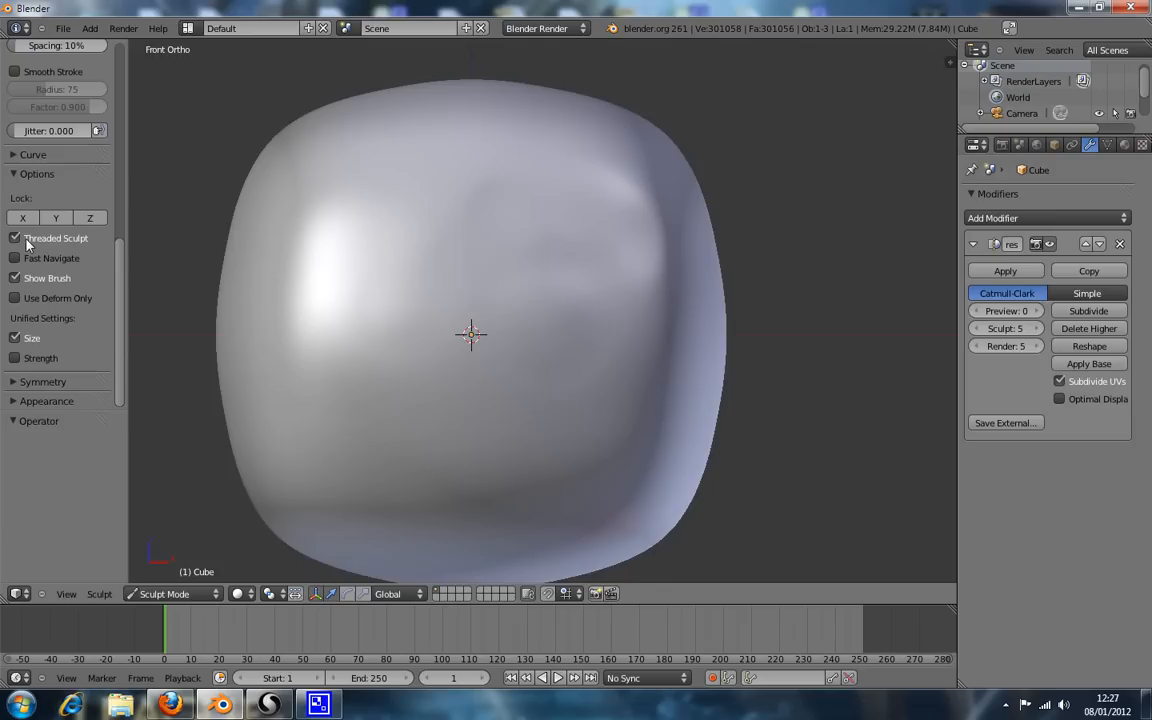
Show the Symmetry settings in place of the sculpt Options and enable mirroring on the X axis.
{"action": "left_click", "coordinate": [18, 174]}
{"action": "left_click", "coordinate": [15, 194]}
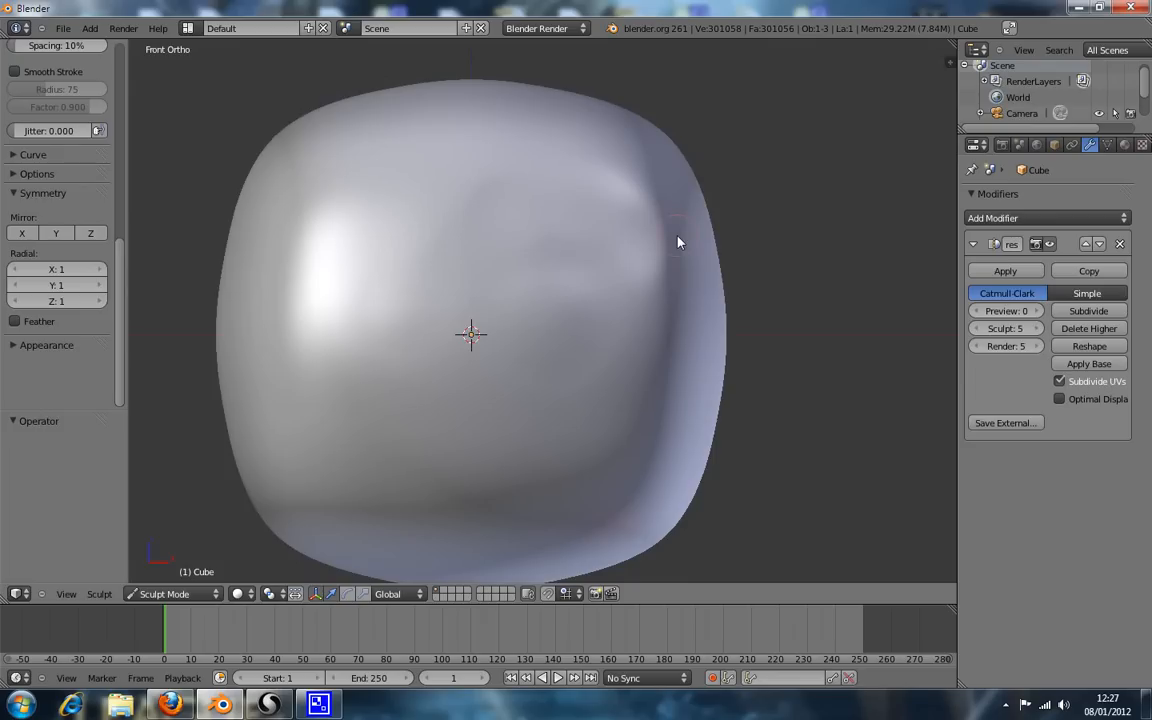
{"action": "scroll", "coordinate": [548, 262], "scroll_direction": "down", "scroll_amount": 3}
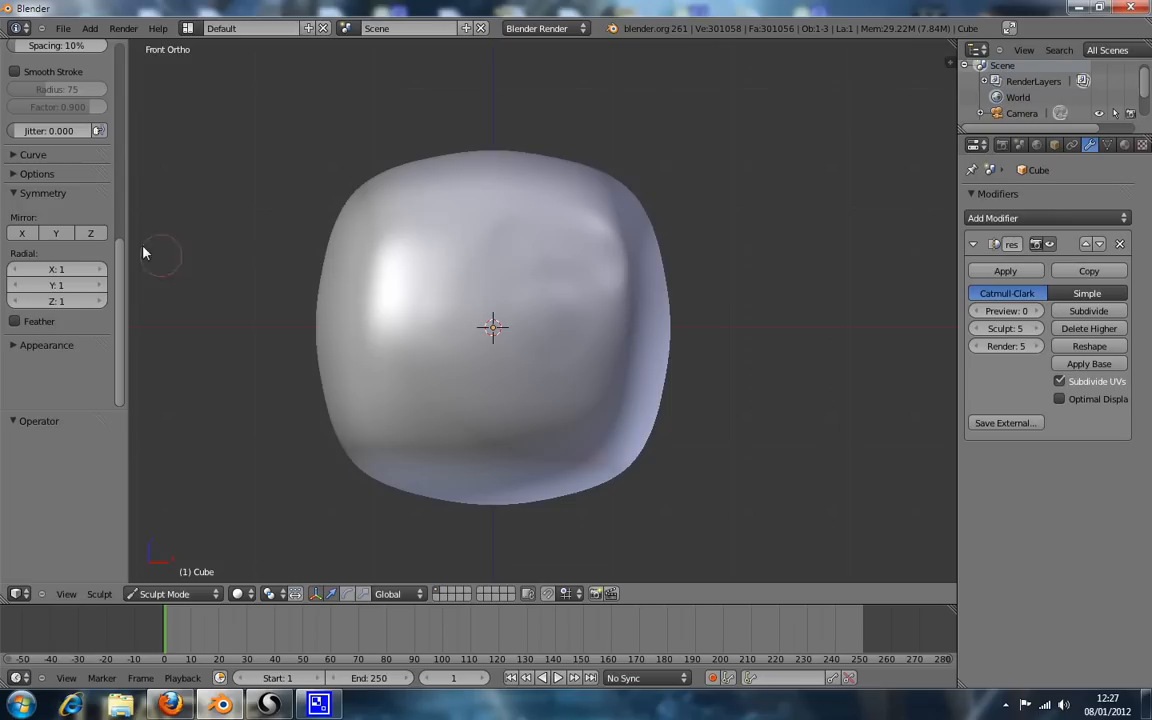
{"action": "left_click", "coordinate": [22, 234]}
Inspect the cube in wireframe and solid shading, at an angle and from the front, in relation to the X mirror axis.
{"action": "key", "text": "z"}
{"action": "key", "text": "z"}
{"action": "mouse_move", "coordinate": [697, 288]}
{"action": "middle_mouse_down"}
{"action": "mouse_move", "coordinate": [598, 396]}
{"action": "mouse_move", "coordinate": [607, 386]}
{"action": "mouse_move", "coordinate": [553, 406]}
{"action": "middle_mouse_up"}
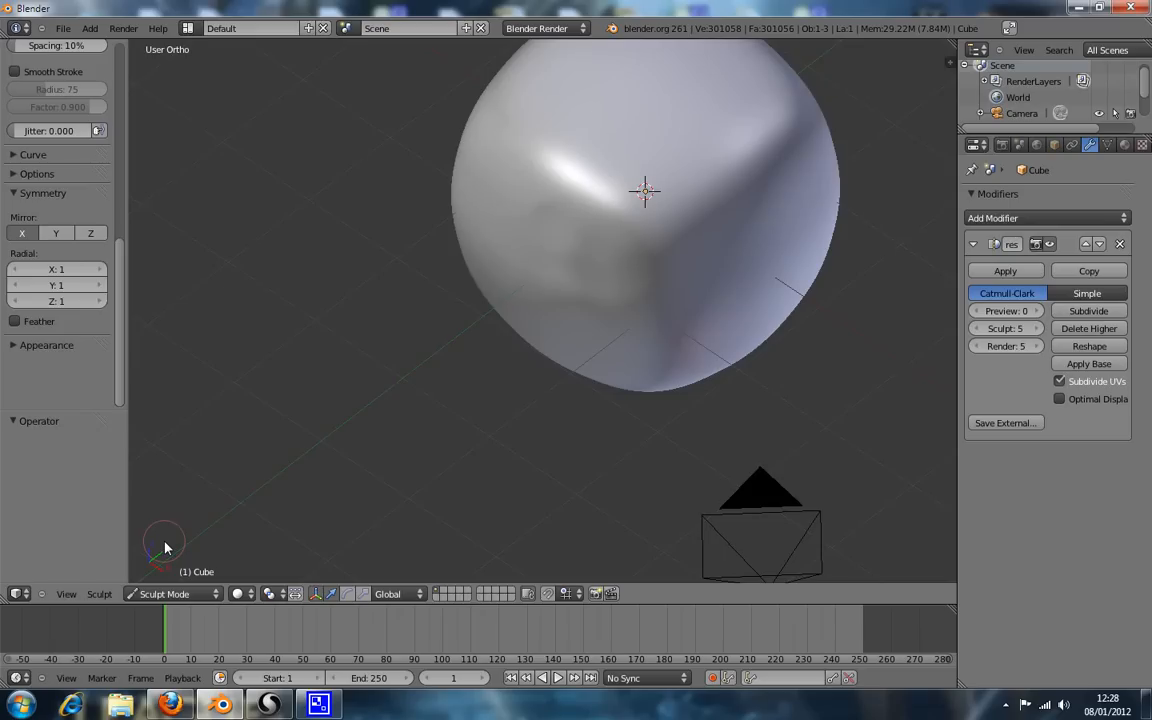
{"action": "key", "text": "KP_1"}
{"action": "scroll", "coordinate": [687, 239], "scroll_direction": "down", "scroll_amount": 2}
{"action": "scroll", "coordinate": [733, 244], "scroll_direction": "up", "scroll_amount": 2}
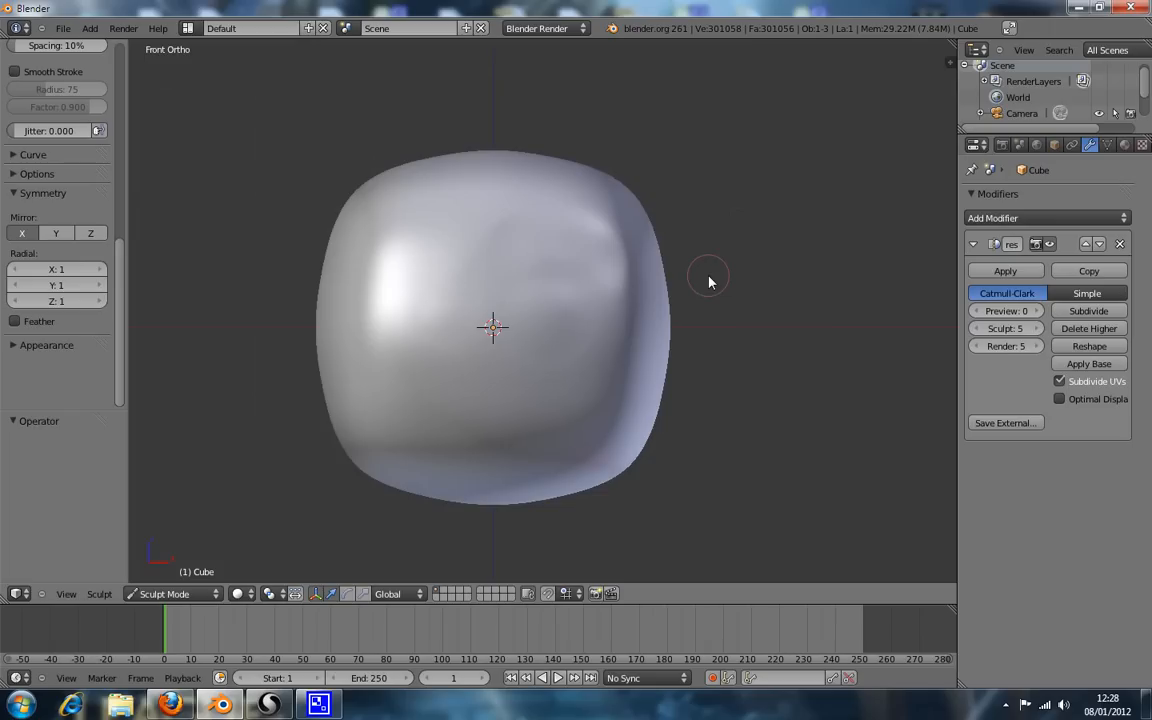
{"action": "scroll", "coordinate": [690, 276], "scroll_direction": "up", "scroll_amount": 3}
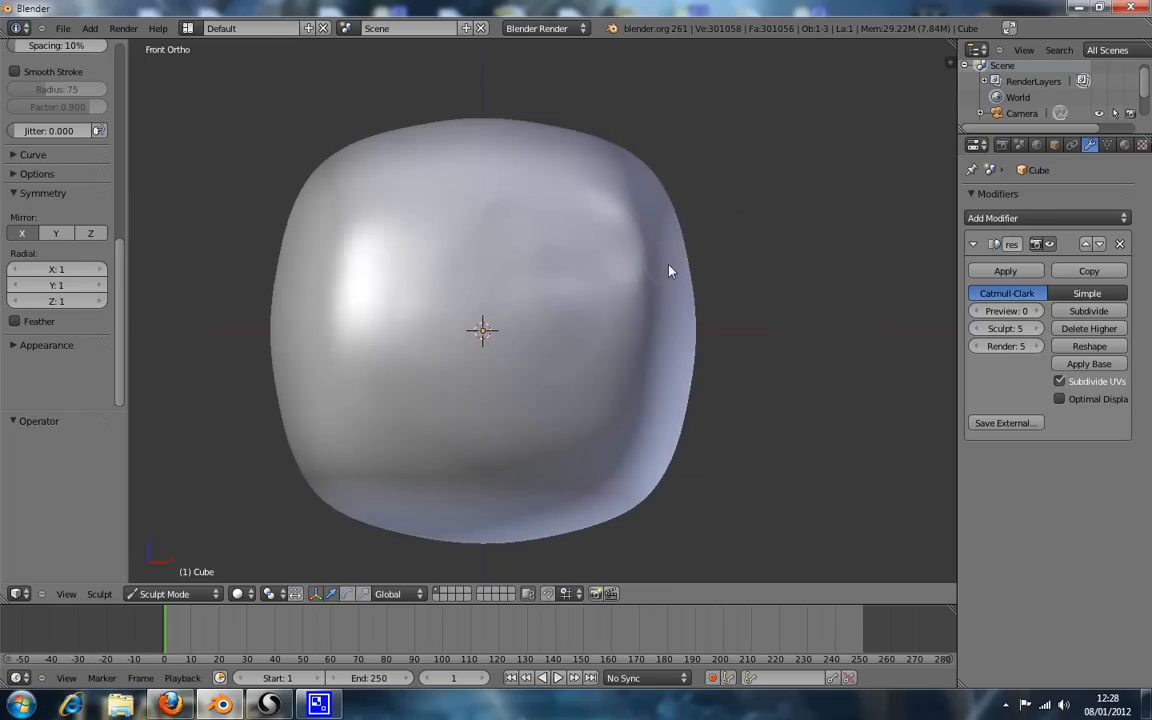
{"action": "scroll", "coordinate": [672, 270], "scroll_direction": "down", "scroll_amount": 1}
{"action": "scroll", "coordinate": [627, 314], "scroll_direction": "down", "scroll_amount": 1}
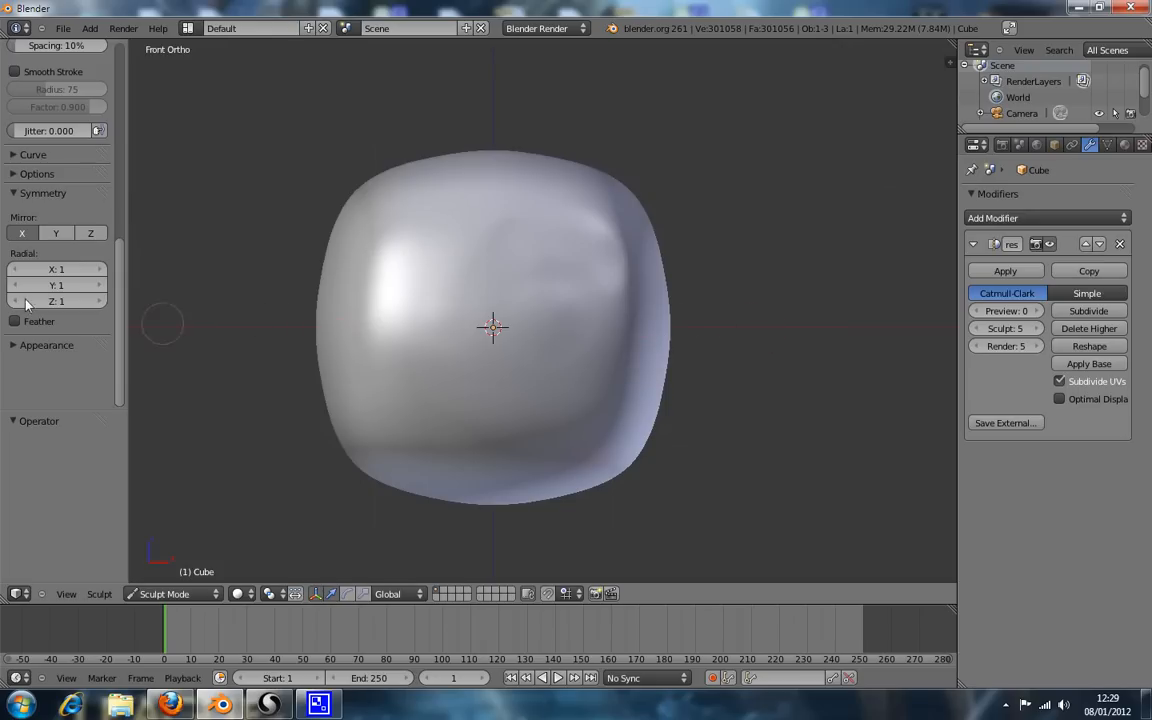
Switch to the Grab brush, pull X-mirrored horns out of the cube's upper corners and undo them.
{"action": "left_click", "coordinate": [29, 237]}
{"action": "scroll", "coordinate": [141, 149], "scroll_direction": "up", "scroll_amount": 1}
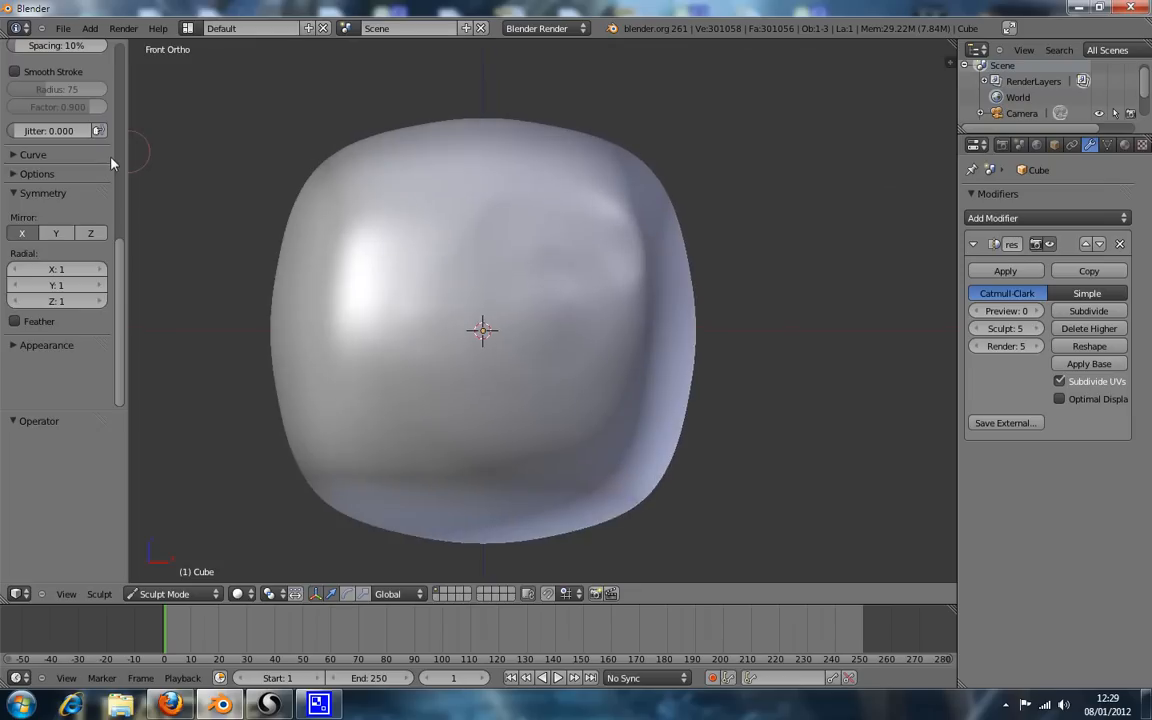
{"action": "scroll", "coordinate": [113, 162], "scroll_direction": "up", "scroll_amount": 5}
{"action": "scroll", "coordinate": [283, 252], "scroll_direction": "down", "scroll_amount": 5}
{"action": "scroll", "coordinate": [85, 153], "scroll_direction": "up", "scroll_amount": 5}
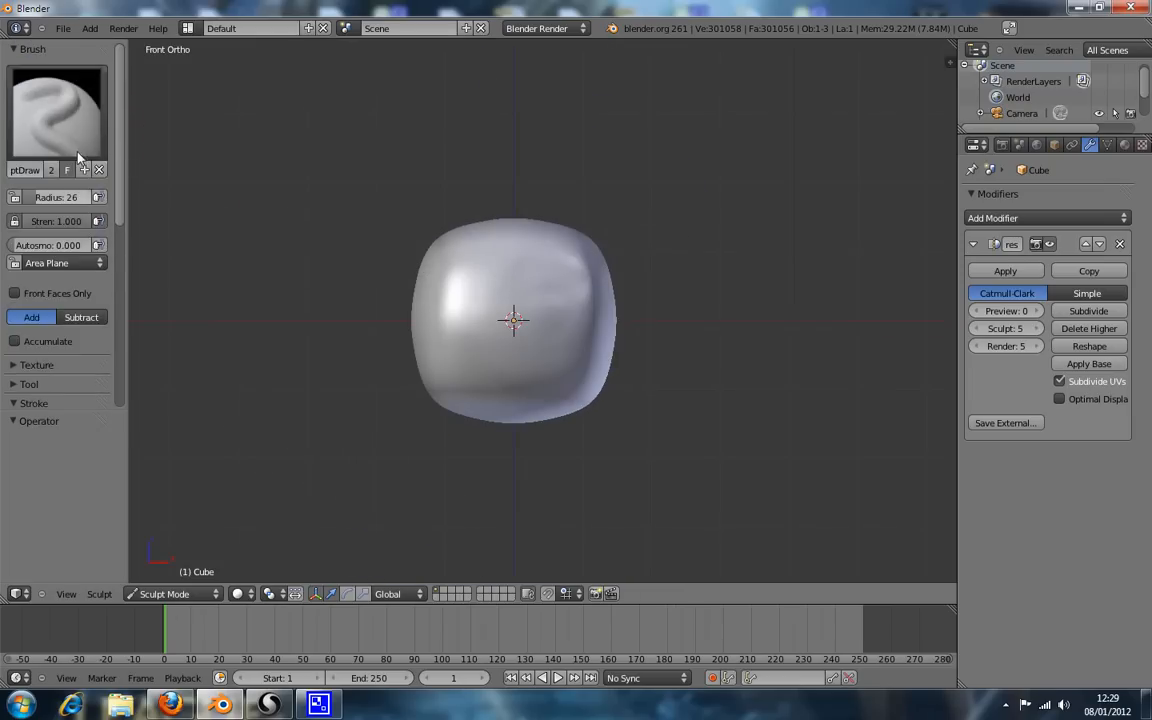
{"action": "left_click", "coordinate": [70, 90]}
{"action": "left_click", "coordinate": [590, 215]}
{"action": "scroll", "coordinate": [609, 256], "scroll_direction": "up", "scroll_amount": 2}
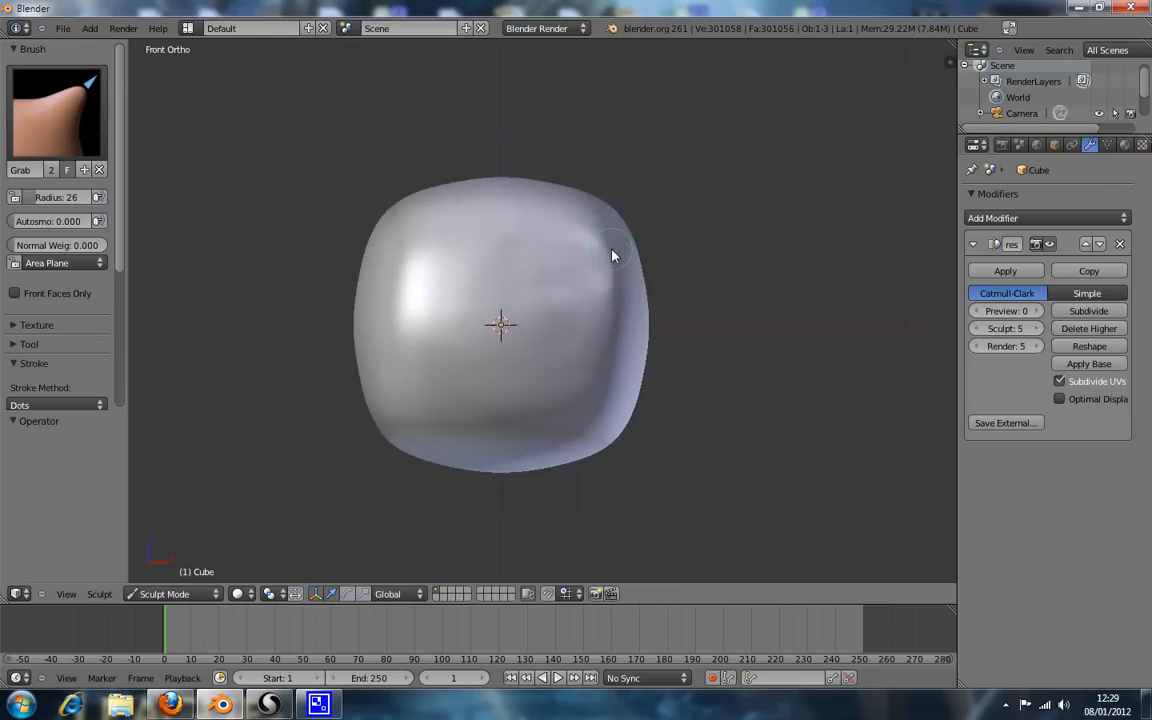
{"action": "left_click_drag", "start_coordinate": [621, 228], "coordinate": [683, 188]}
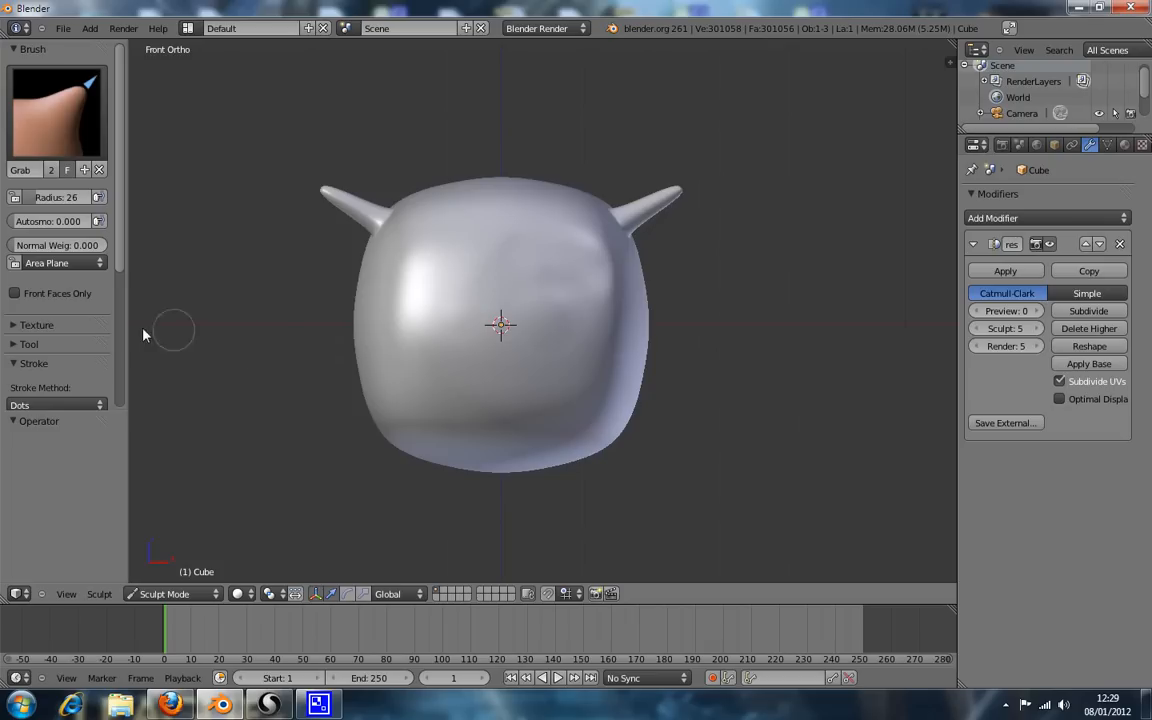
{"action": "key", "text": "ctrl+z"}
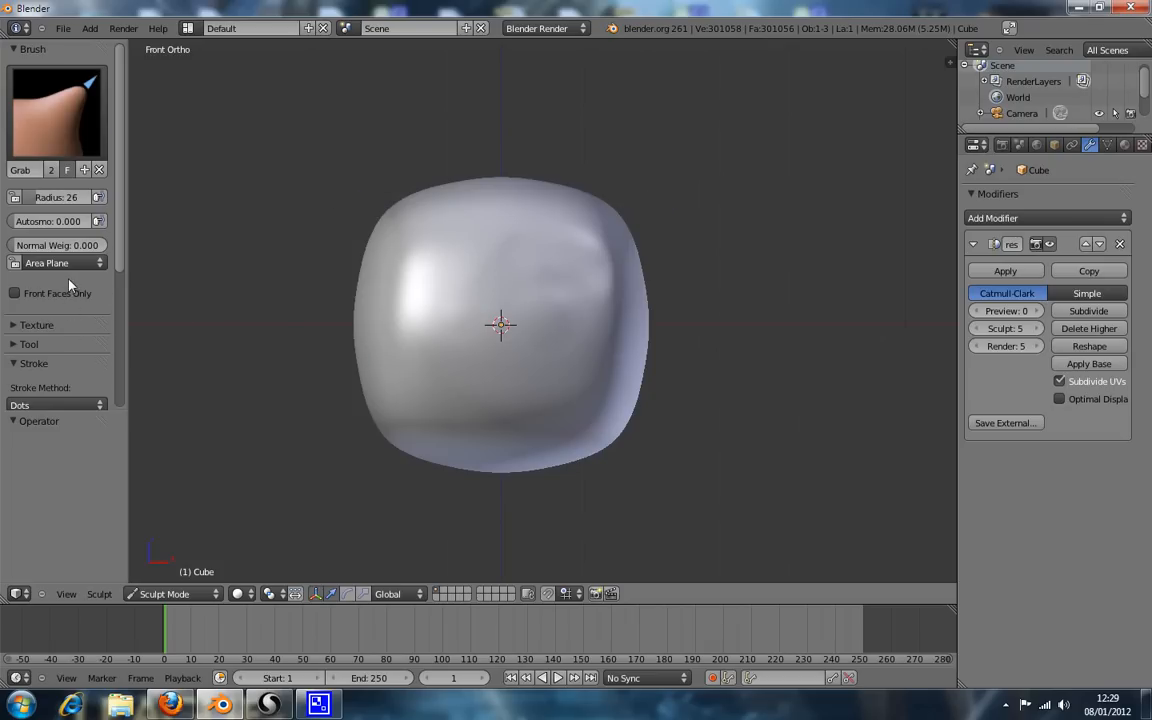
Change the mirror axis from X to Y, pull a spike from the cube's lower corner in the right view and check it from the front.
{"action": "scroll", "coordinate": [61, 255], "scroll_direction": "down", "scroll_amount": 5}
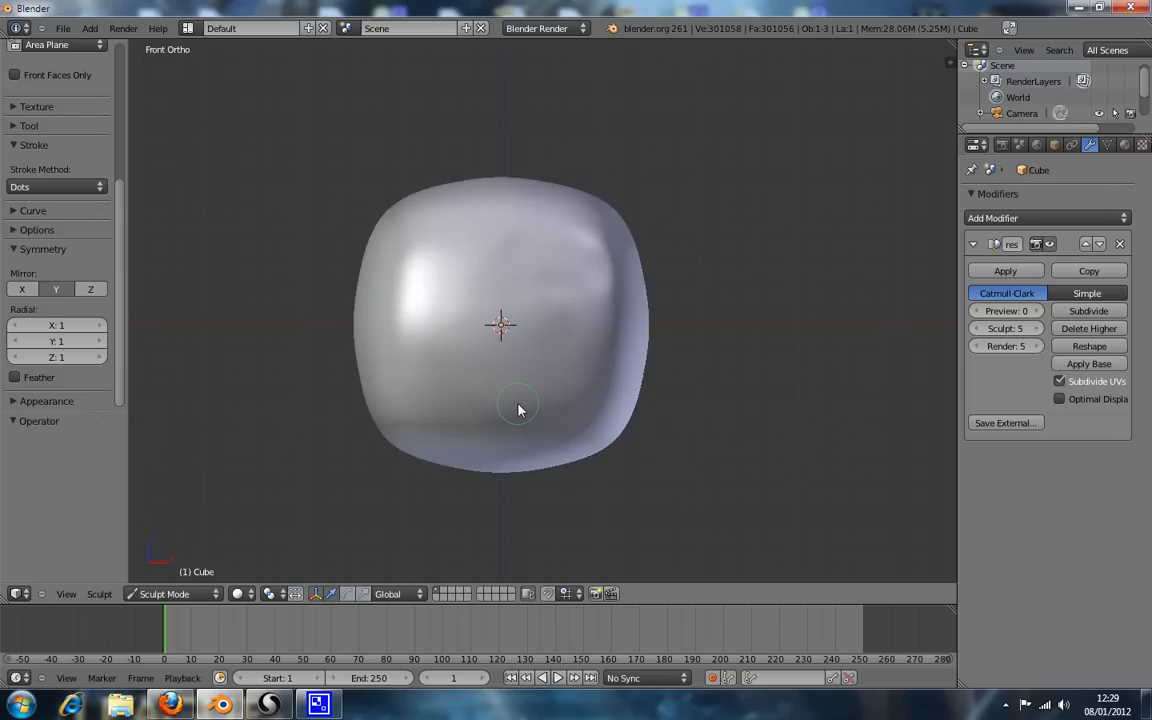
{"action": "key", "text": "KP_3"}
{"action": "middle_click_drag", "start_coordinate": [913, 411], "coordinate": [720, 418], "text": "shift"}
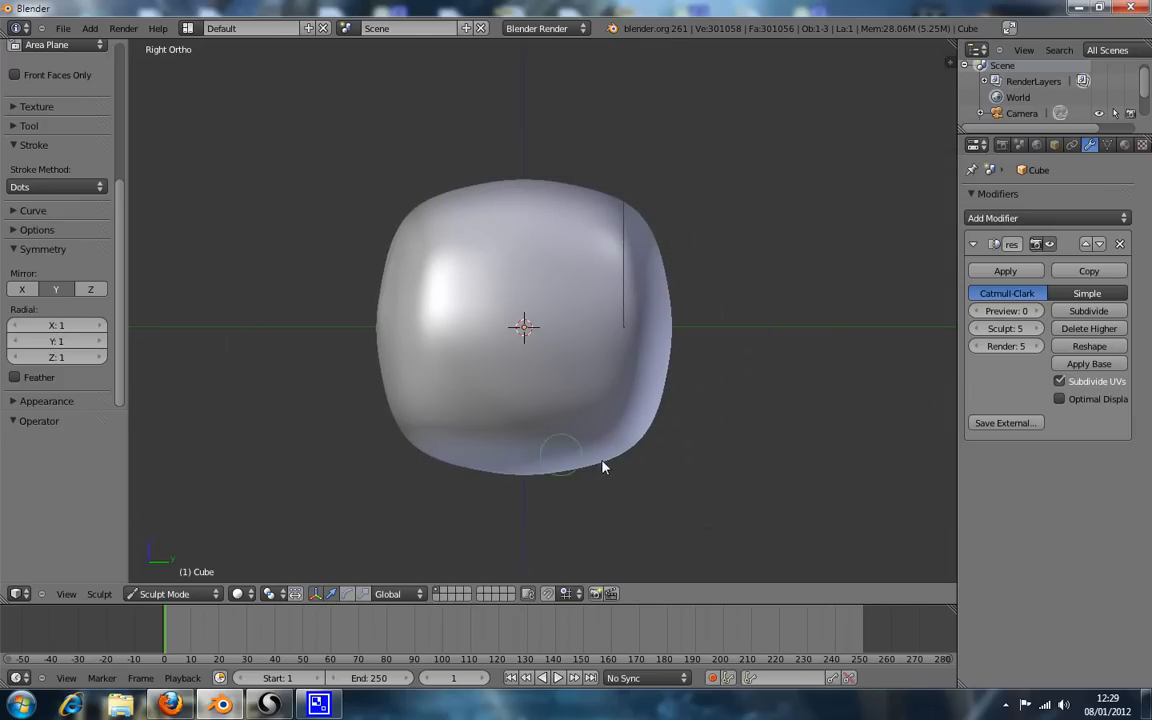
{"action": "left_click_drag", "start_coordinate": [630, 448], "coordinate": [686, 502]}
{"action": "key", "text": "KP_1"}
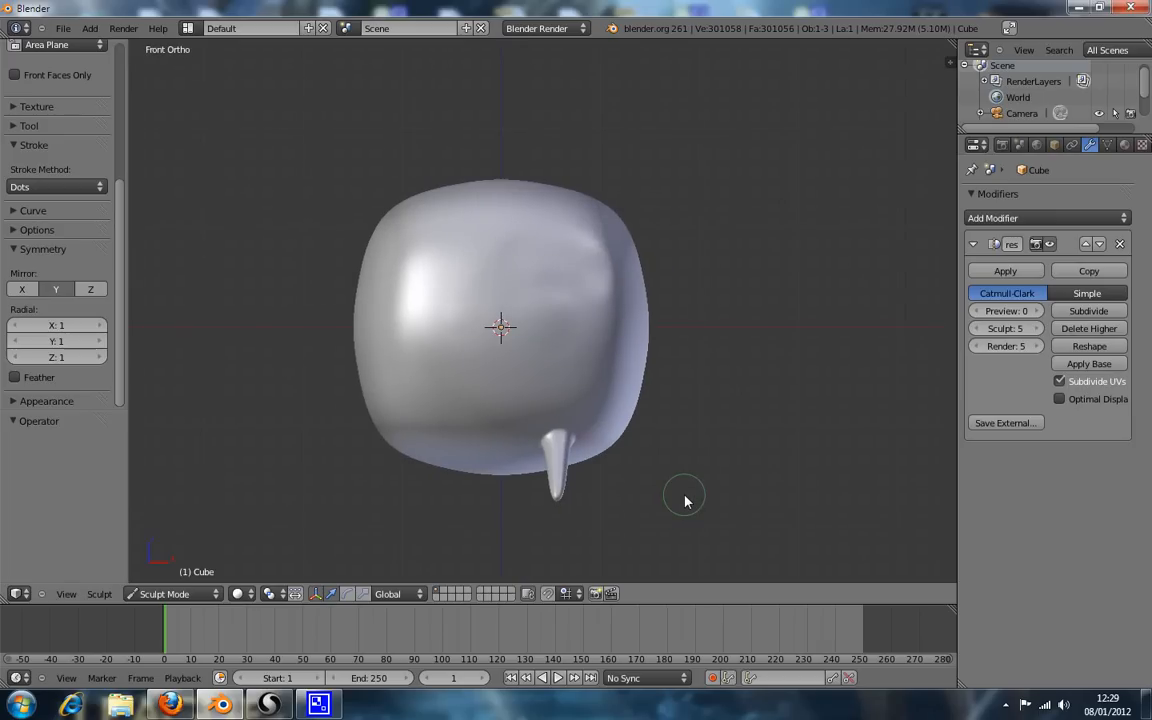
Inspect the Y-mirrored spike on the cube's lower corner from above and from the front, and undo it.
{"action": "key", "text": "KP_8"}
{"action": "key", "text": "KP_8"}
{"action": "key", "text": "KP_8"}
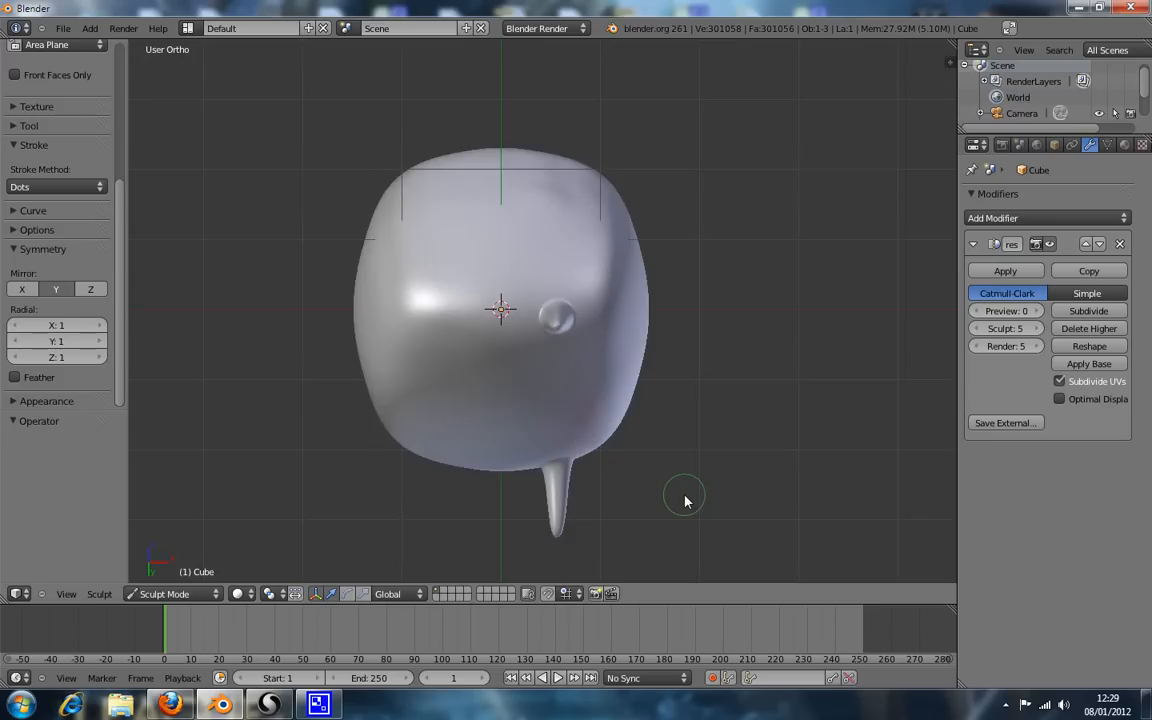
{"action": "key", "text": "KP_2"}
{"action": "key", "text": "KP_2"}
{"action": "key", "text": "KP_2"}
{"action": "key", "text": "KP_2"}
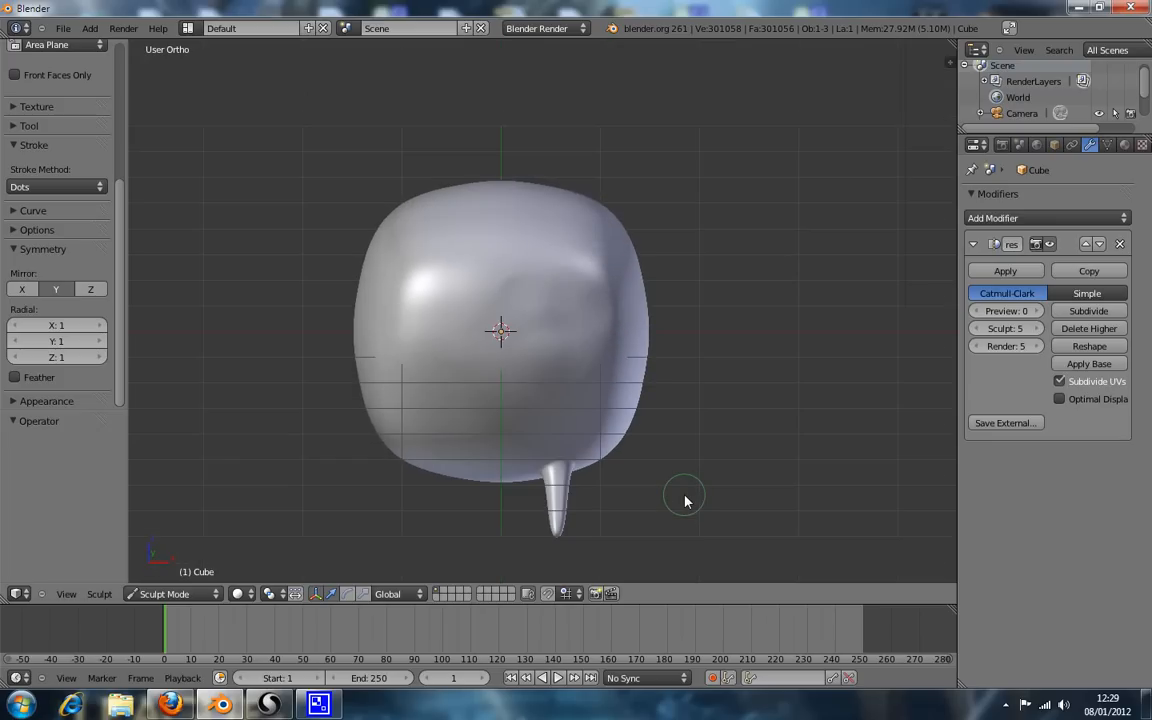
{"action": "key", "text": "KP_1"}
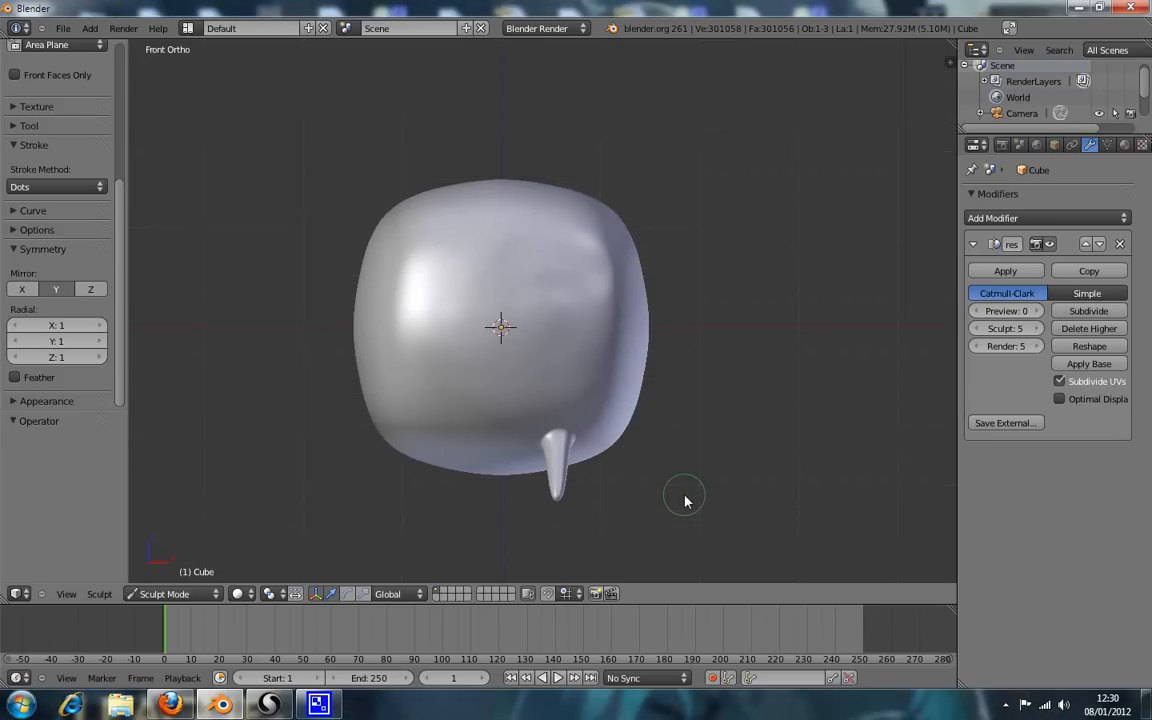
{"action": "key", "text": "ctrl+z"}
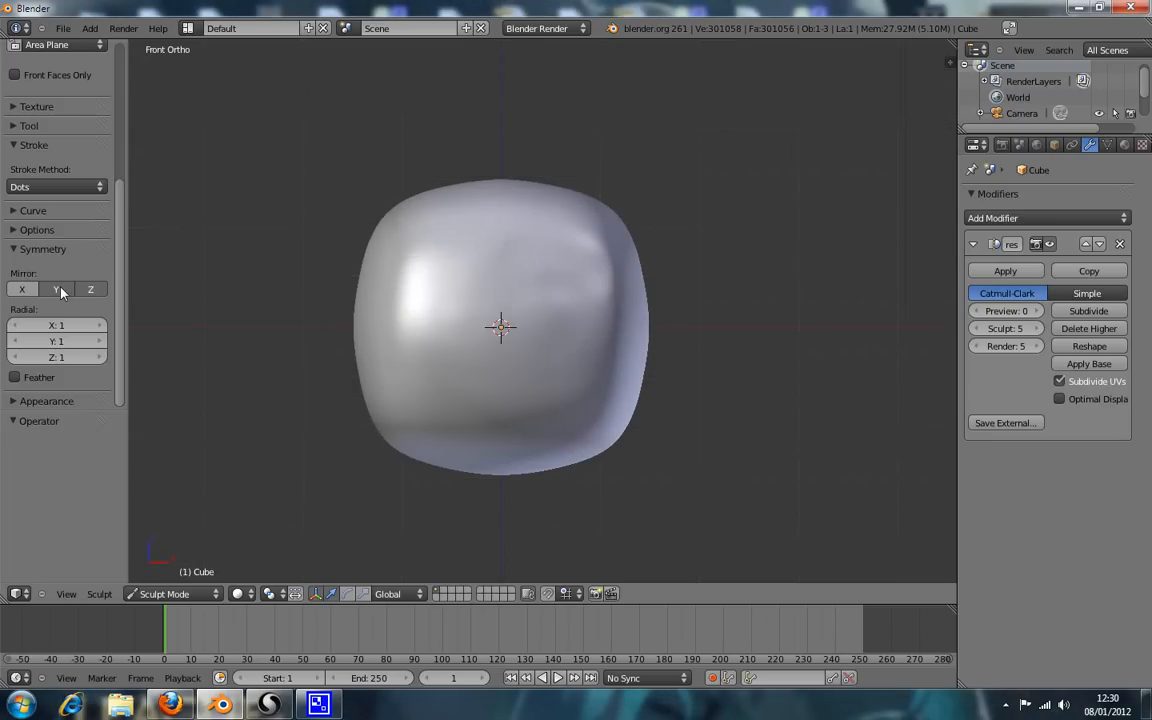
Mirror on the Z axis instead of Y, pull a spike from the cube's underside, undo it and show the cube in wireframe.
{"action": "left_click", "coordinate": [90, 289]}
{"action": "left_click_drag", "start_coordinate": [555, 472], "coordinate": [592, 541]}
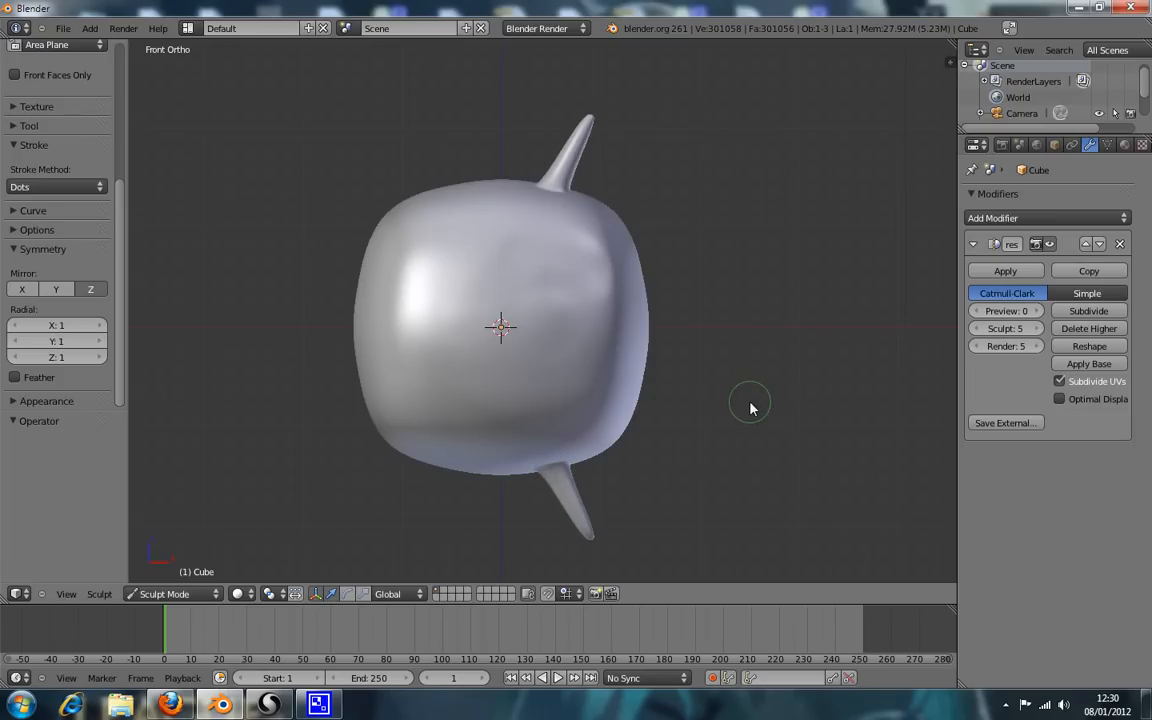
{"action": "key", "text": "ctrl+z"}
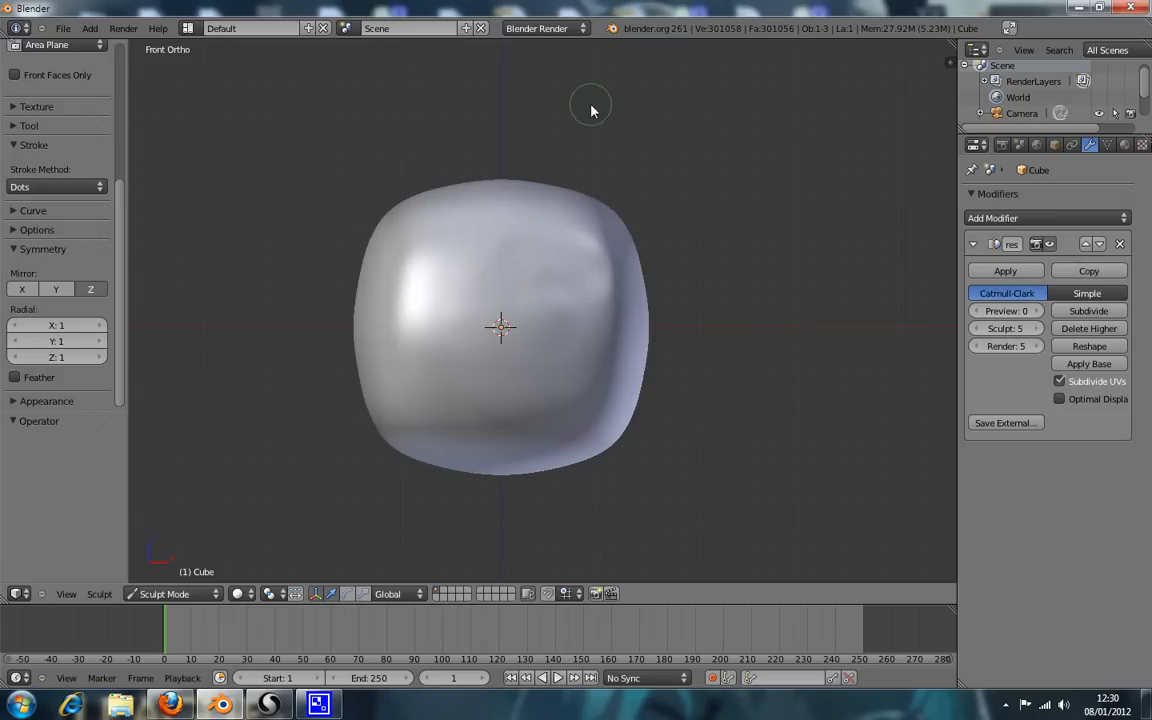
{"action": "key", "text": "z"}
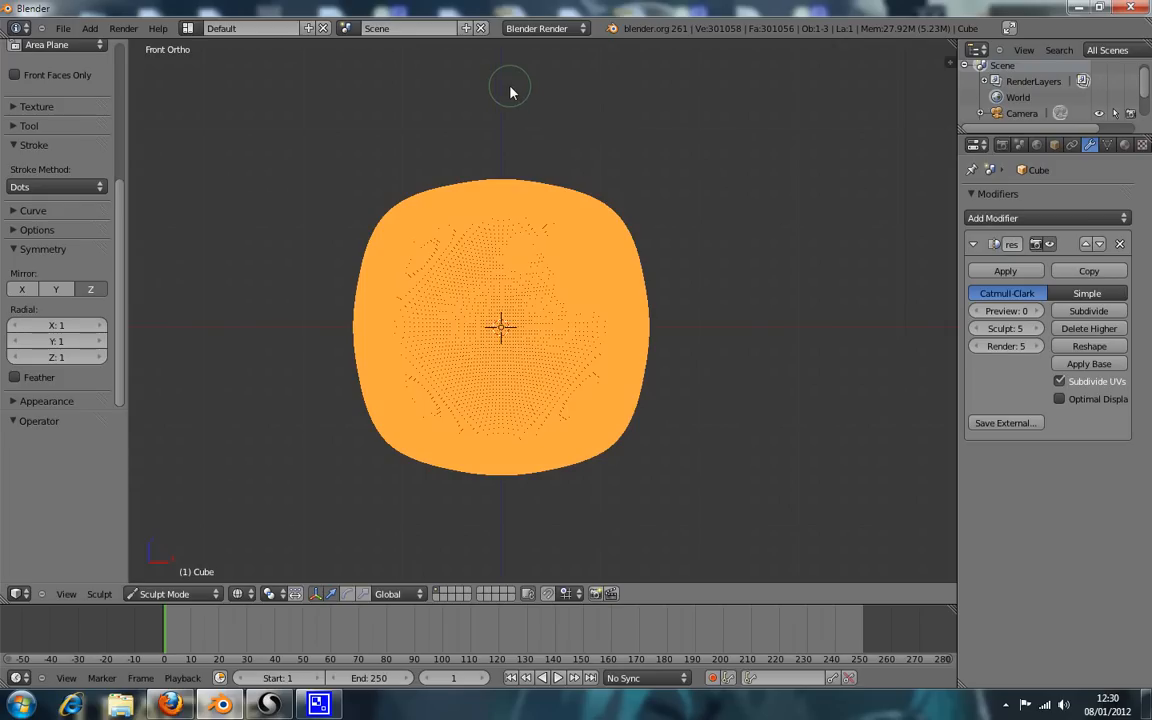
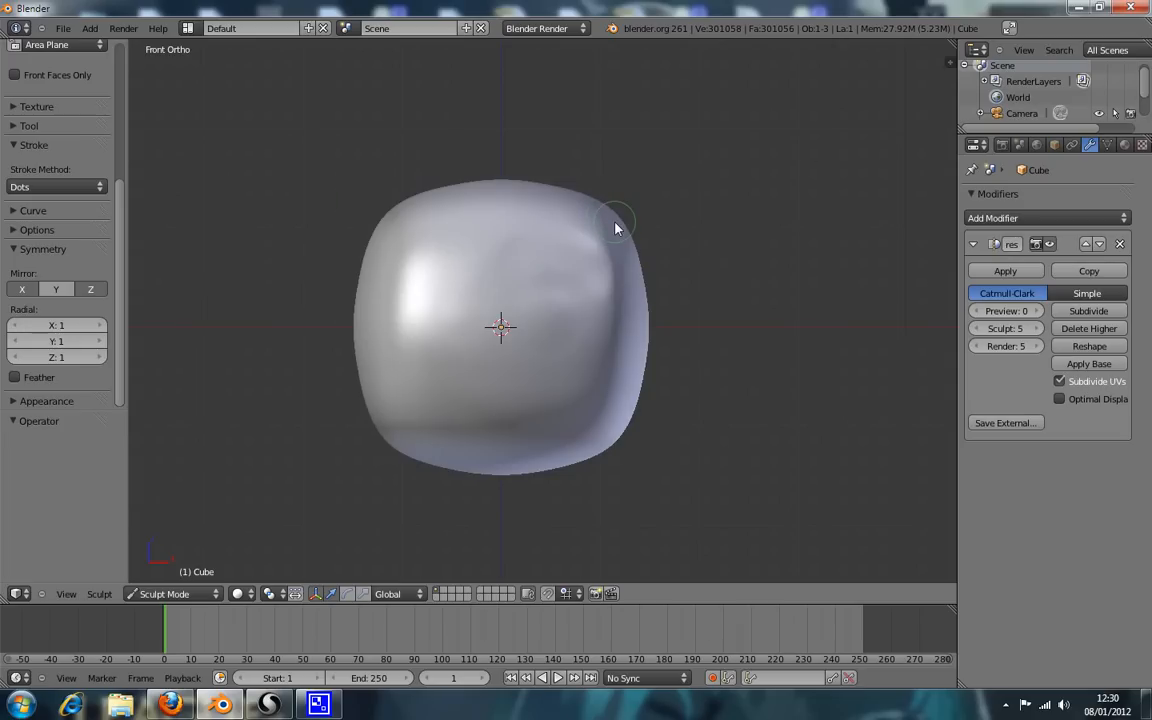
With X and Z mirroring, pull a spike from the cube's upper corner, inspect it in solid and wireframe shading, and undo it.
{"action": "mouse_move", "coordinate": [614, 226]}
{"action": "left_mouse_down"}
{"action": "mouse_move", "coordinate": [653, 203]}
{"action": "mouse_move", "coordinate": [684, 162]}
{"action": "left_mouse_up"}
{"action": "middle_click_drag", "start_coordinate": [681, 213], "coordinate": [661, 326]}
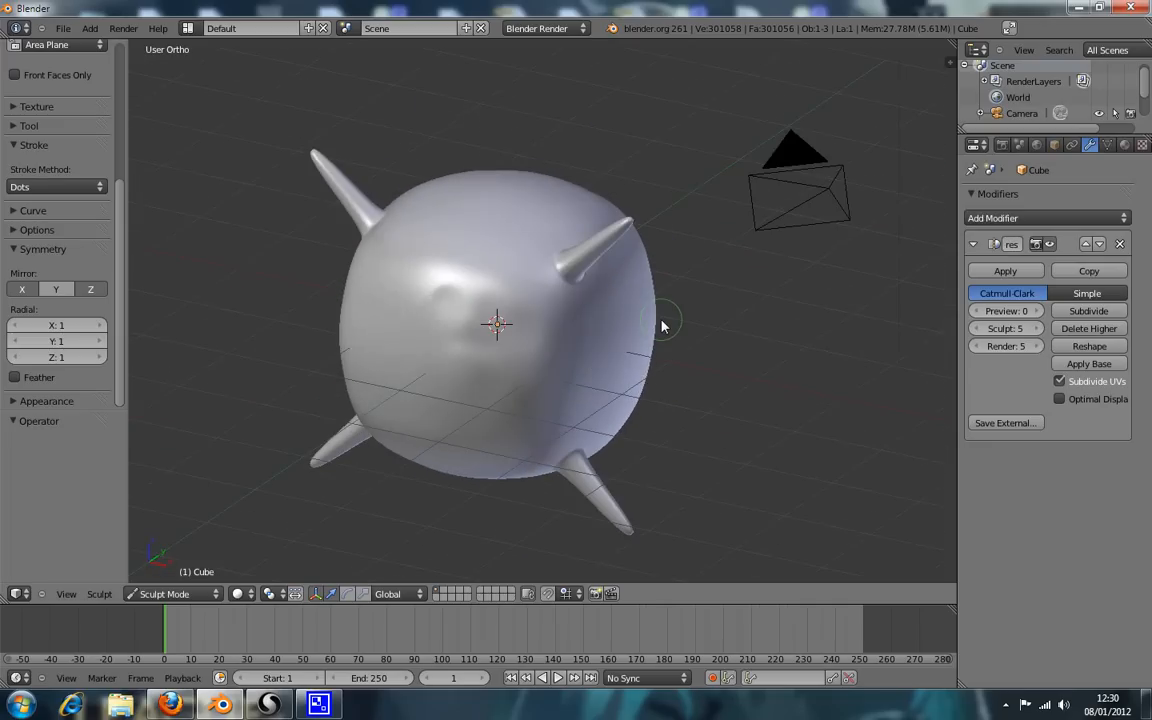
{"action": "key", "text": "KP_1"}
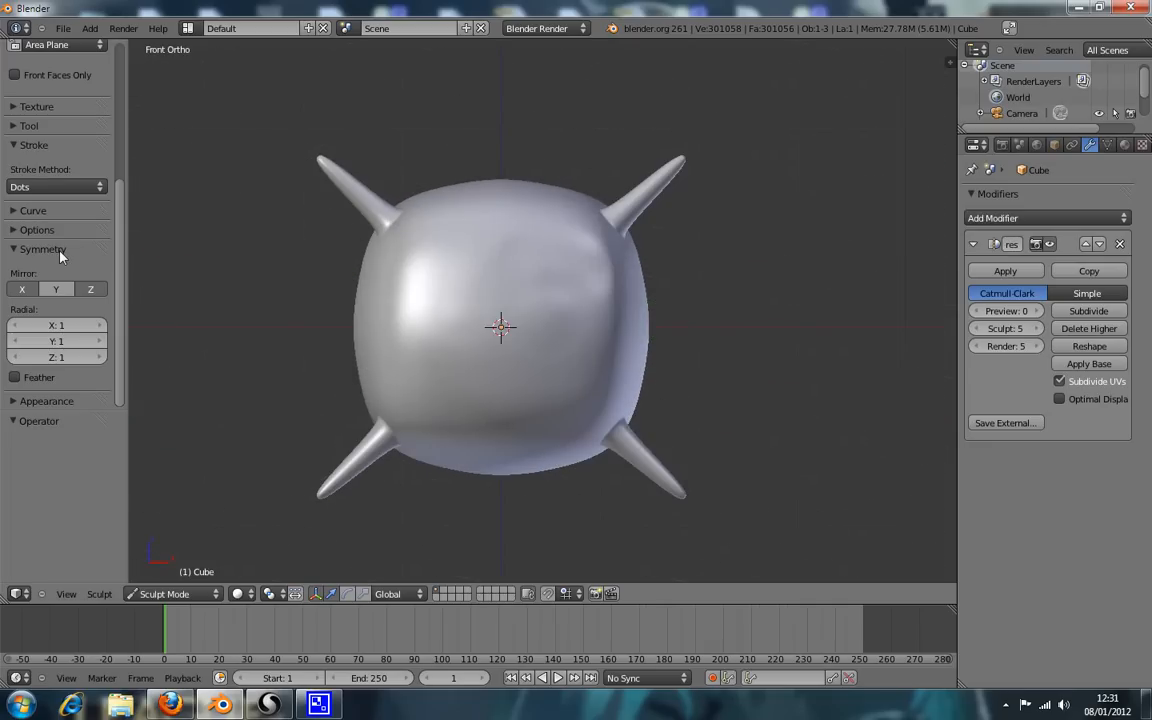
{"action": "key", "text": "z"}
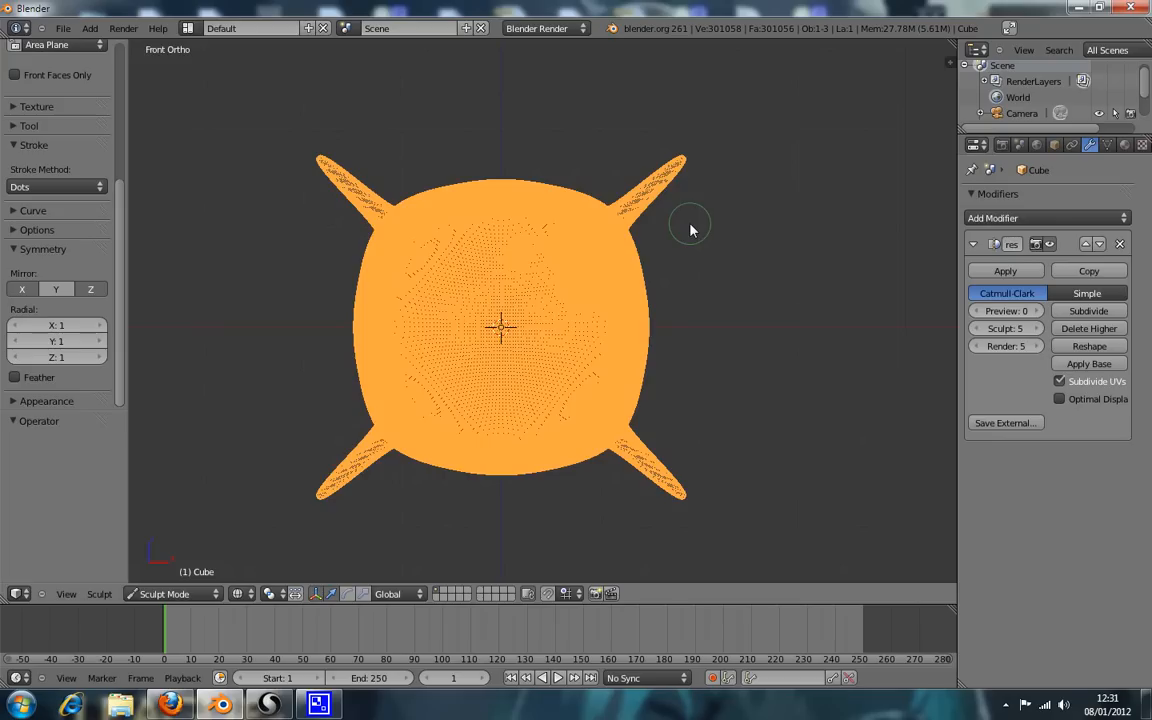
{"action": "key", "text": "ctrl+z"}
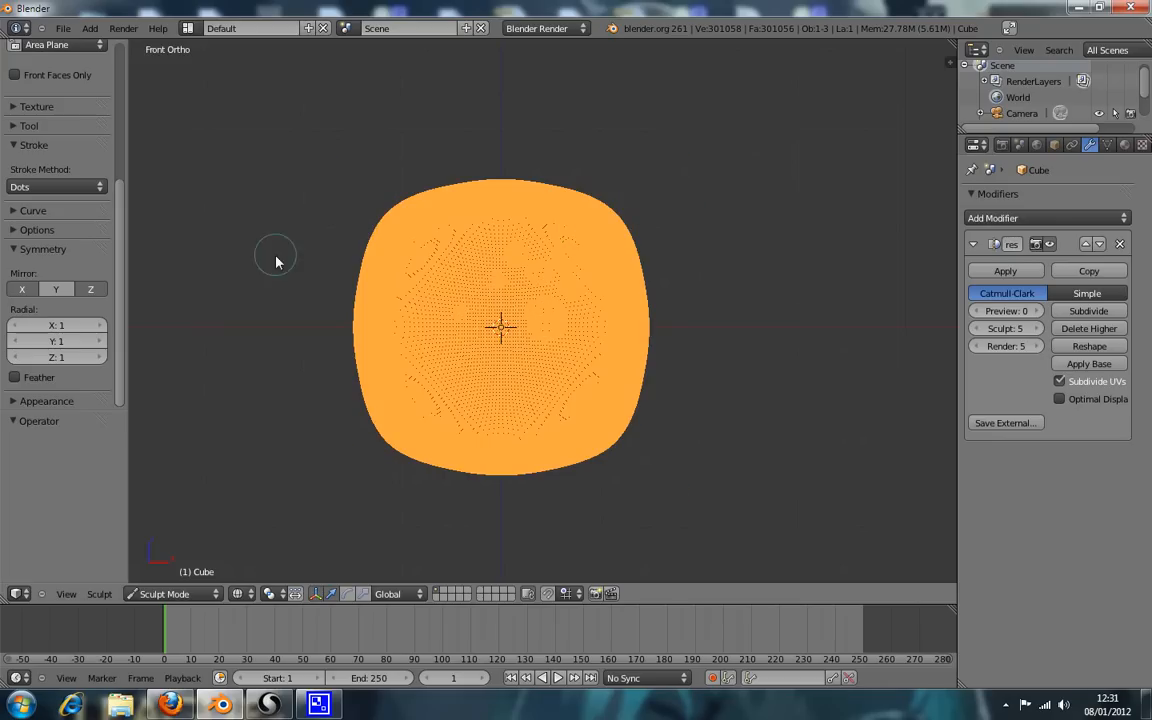
{"action": "key", "text": "z"}
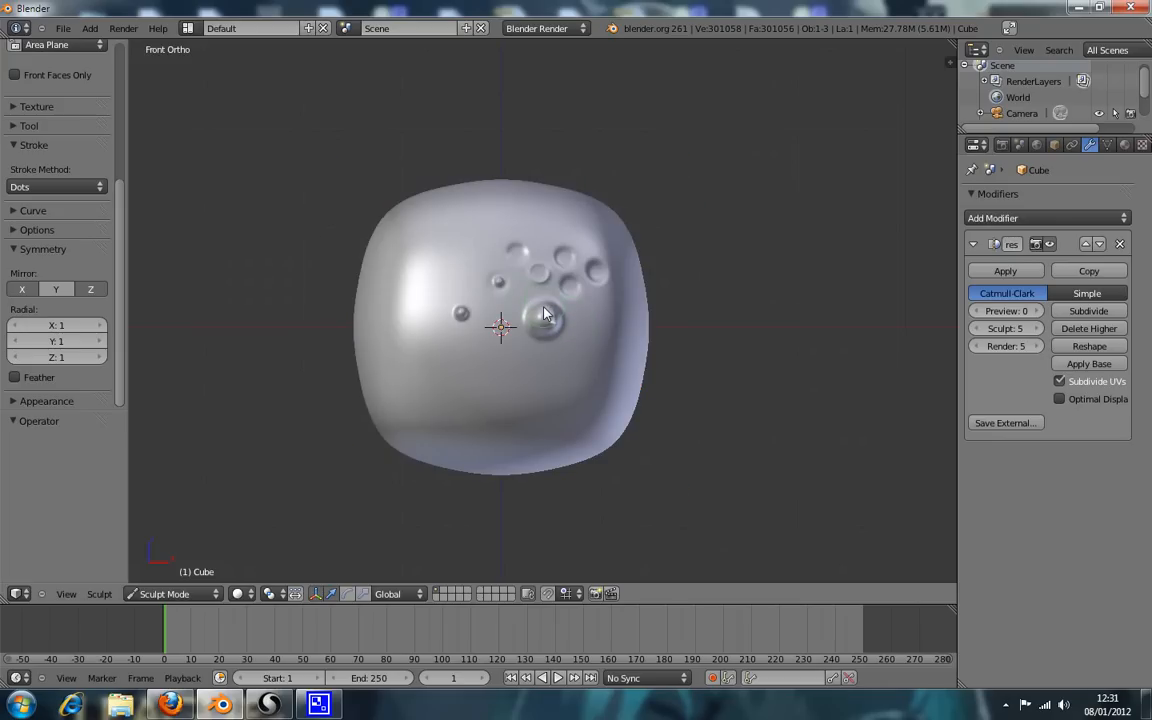
Disable all mirroring and pull four separate spikes out of the cube's front-view corners with the Grab brush.
{"action": "key", "text": "g"}
{"action": "scroll", "coordinate": [309, 267], "scroll_direction": "up", "scroll_amount": 1}
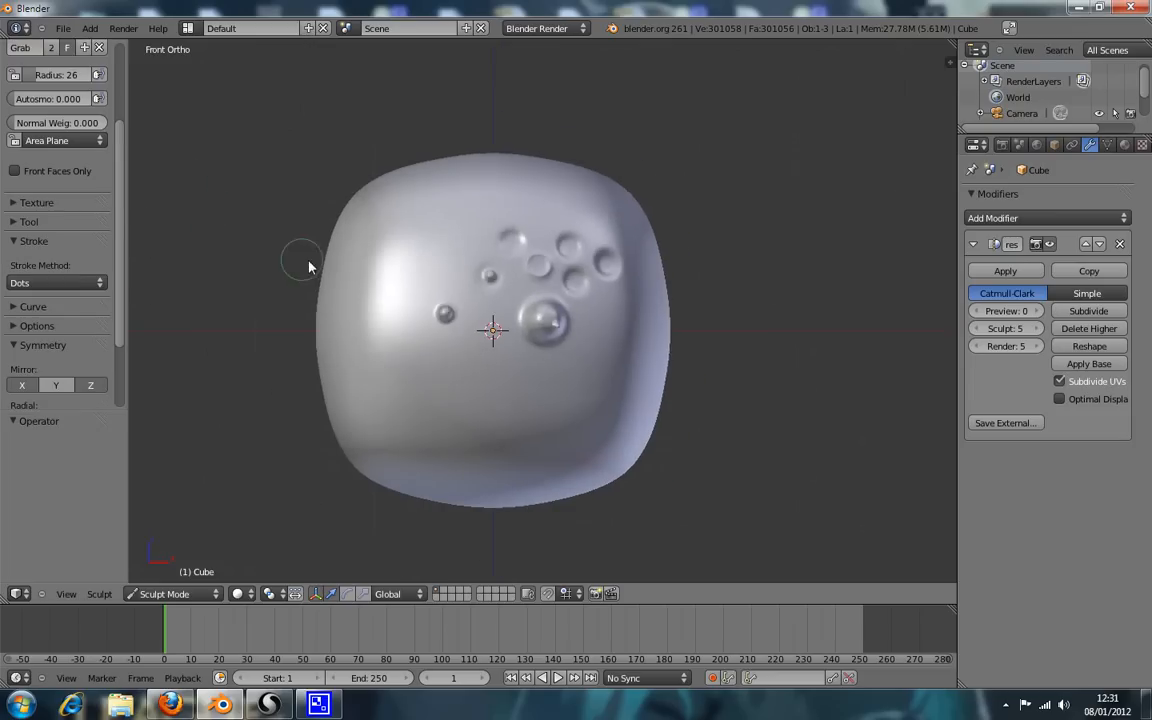
{"action": "scroll", "coordinate": [309, 267], "scroll_direction": "down", "scroll_amount": 2}
{"action": "scroll", "coordinate": [507, 290], "scroll_direction": "up", "scroll_amount": 2}
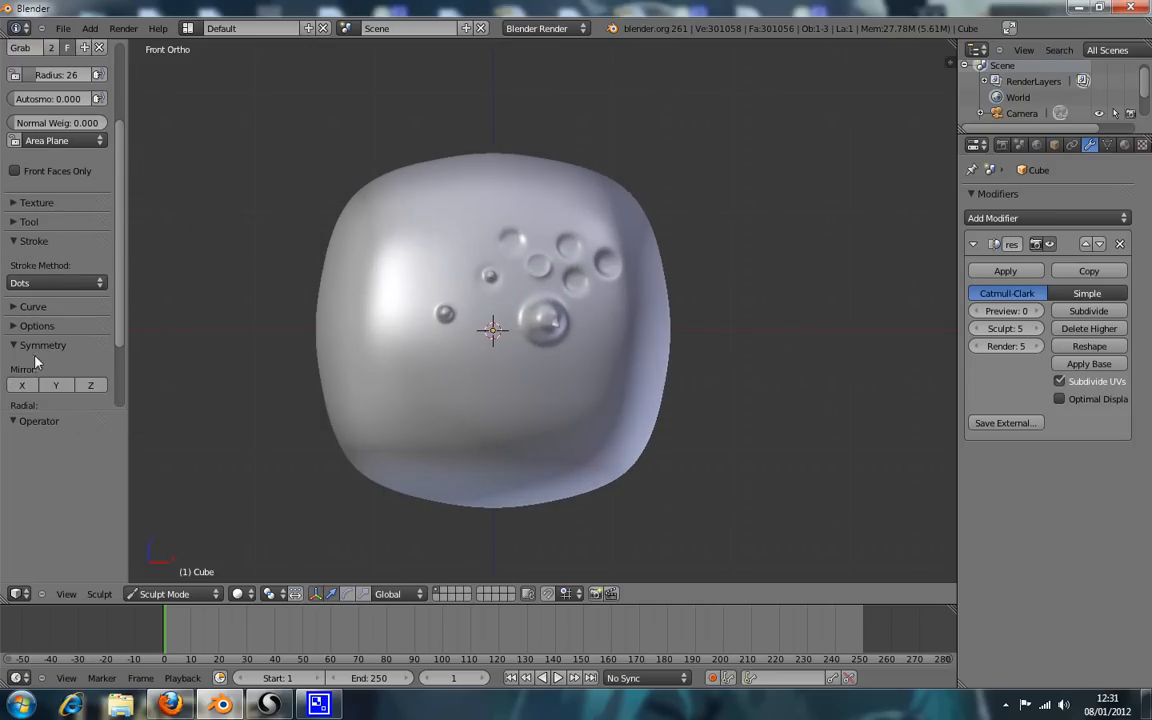
{"action": "scroll", "coordinate": [78, 182], "scroll_direction": "up", "scroll_amount": 4}
{"action": "left_click_drag", "start_coordinate": [624, 196], "coordinate": [668, 165]}
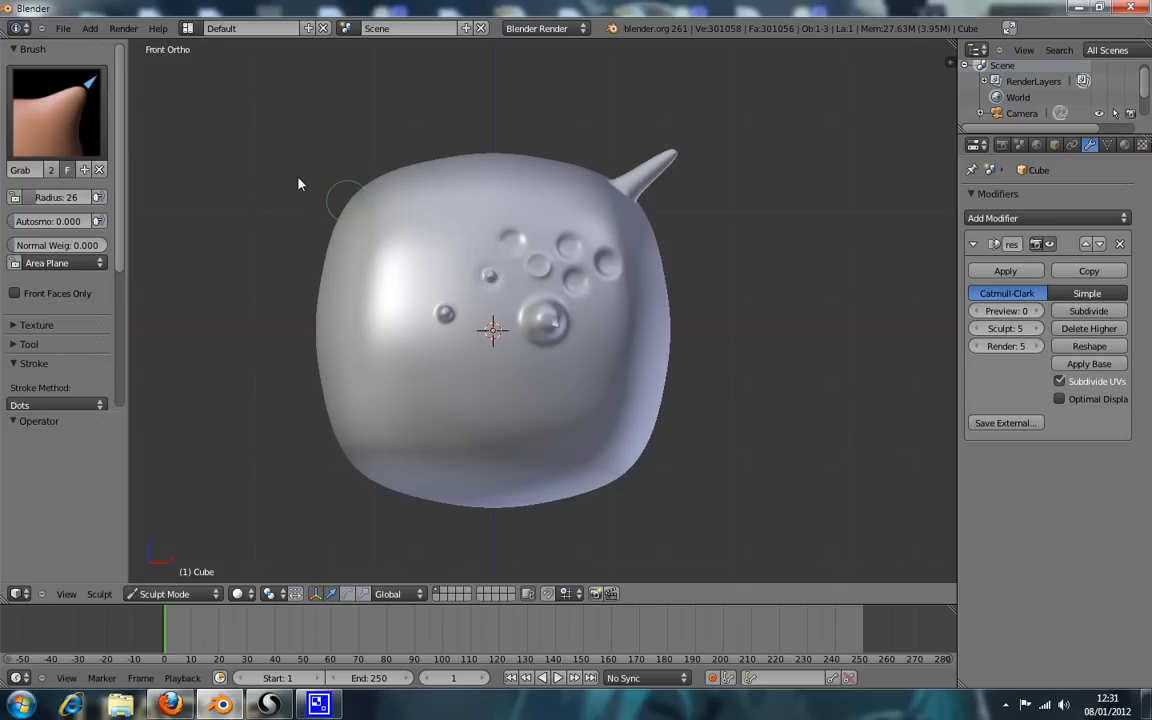
{"action": "left_click_drag", "start_coordinate": [380, 180], "coordinate": [338, 150]}
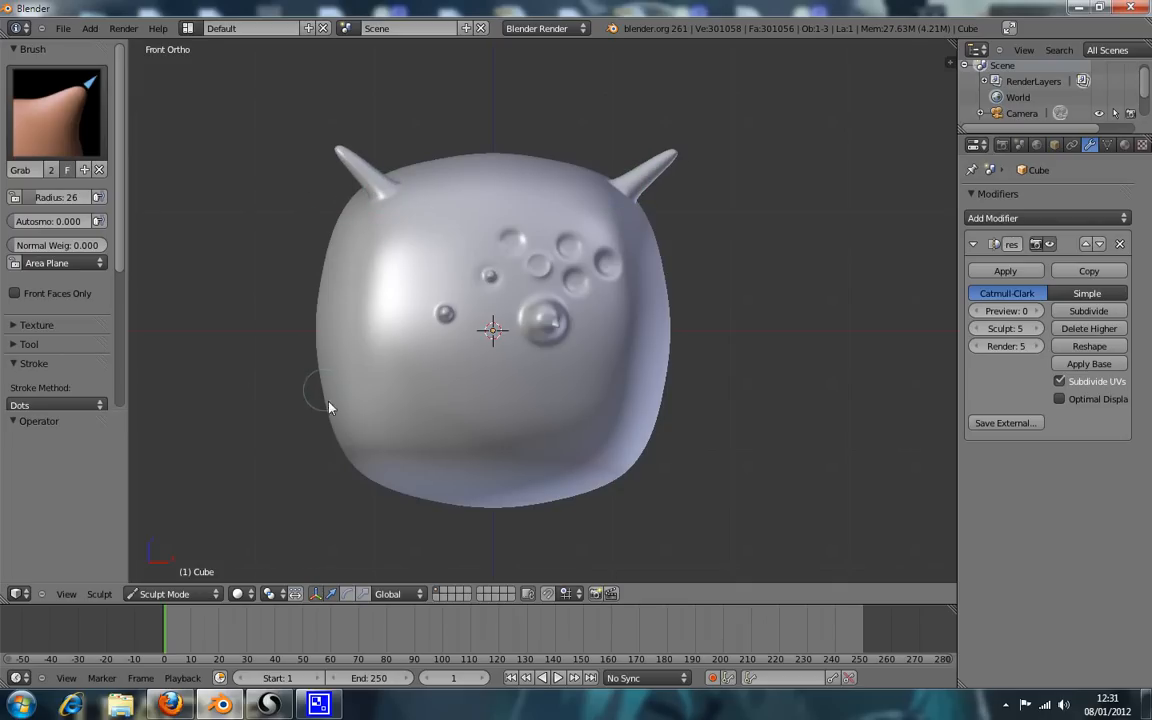
{"action": "left_click_drag", "start_coordinate": [366, 474], "coordinate": [298, 514]}
{"action": "left_click_drag", "start_coordinate": [603, 460], "coordinate": [674, 518]}
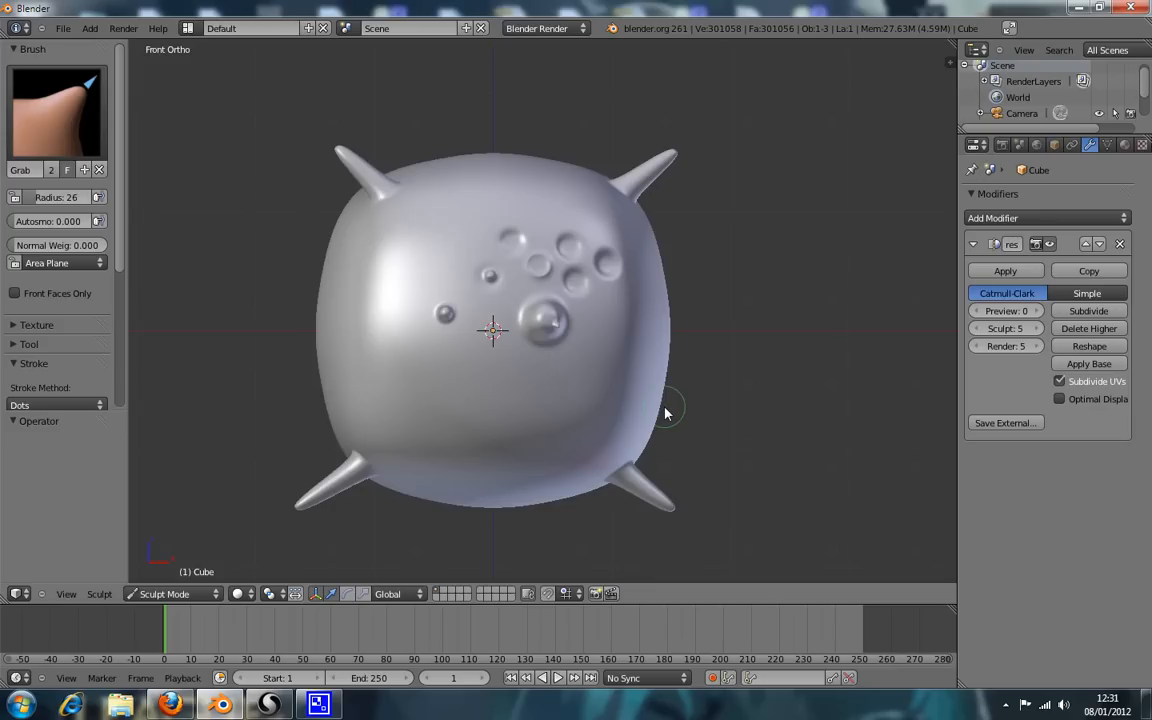
Undo the four spikes and the earlier dents on the cube's front face.
{"action": "key", "text": "ctrl+z"}
{"action": "key", "text": "ctrl+z"}
{"action": "key", "text": "ctrl+z"}
{"action": "key", "text": "ctrl+z"}
{"action": "key", "text": "ctrl+z"}
{"action": "key", "text": "ctrl+z"}
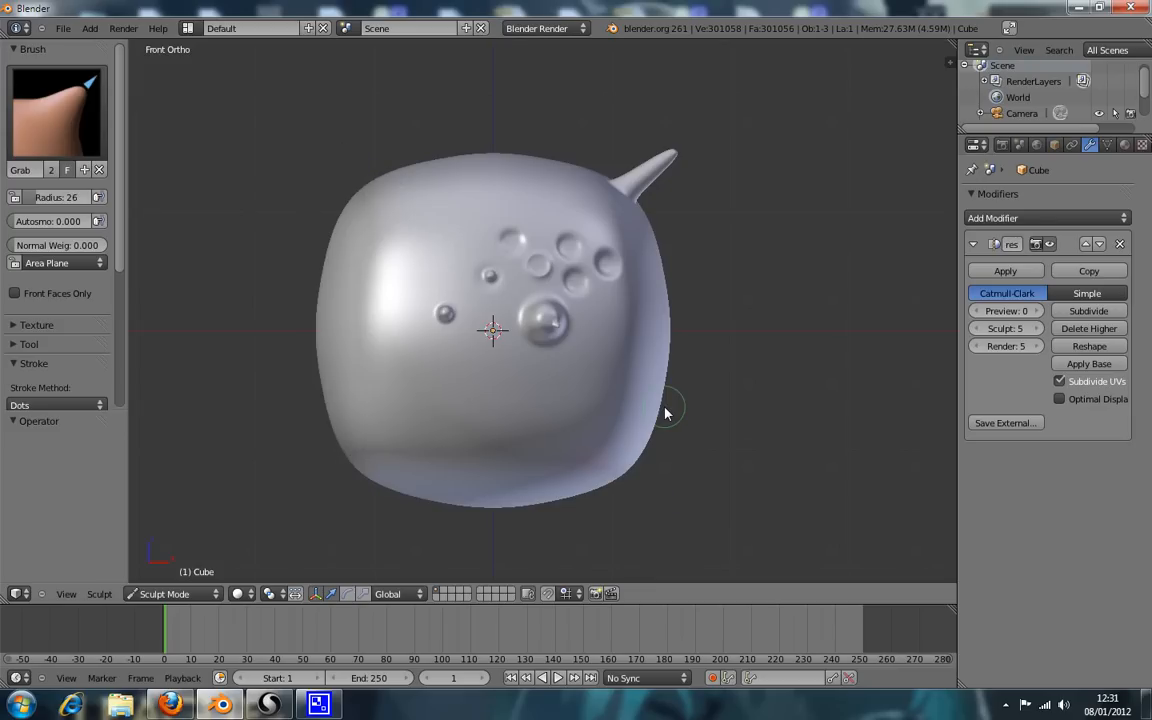
{"action": "key", "text": "ctrl+z"}
{"action": "key", "text": "ctrl+z"}
{"action": "key", "text": "ctrl+z"}
{"action": "key", "text": "ctrl+z"}
{"action": "key", "text": "ctrl+z"}
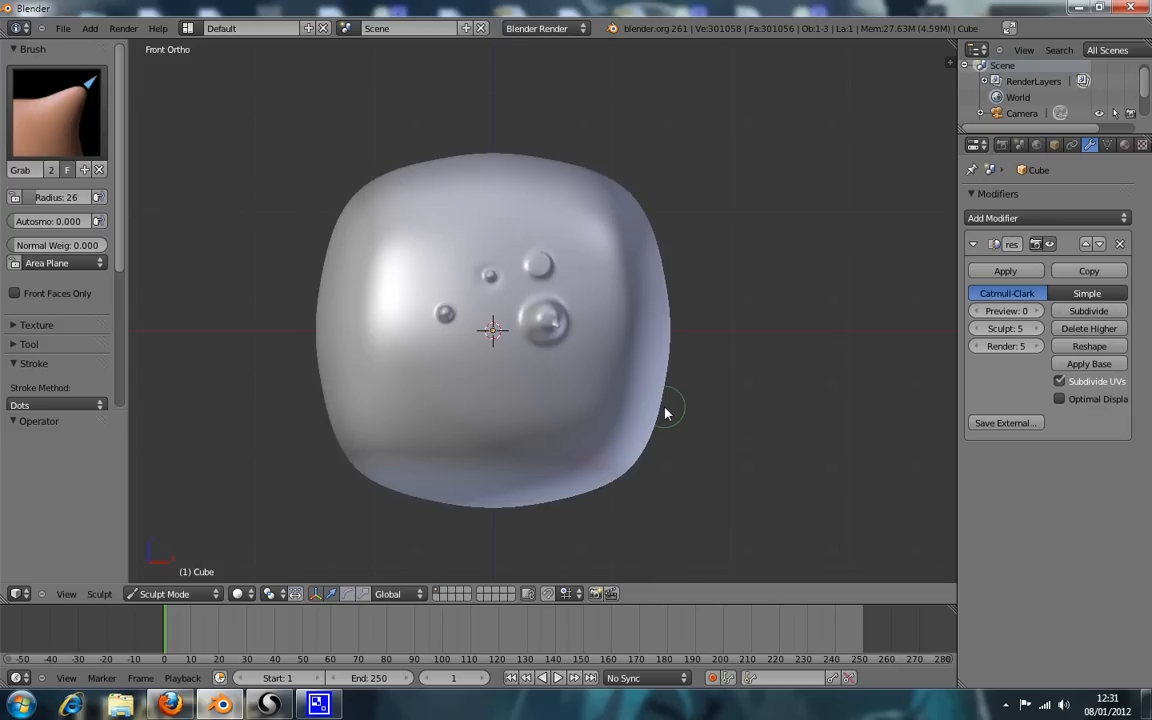
{"action": "key", "text": "ctrl+z"}
{"action": "key", "text": "ctrl+z"}
Switch to the Smooth brush, enlarge its radius to 102 and smooth away the remaining bumps on the cube's front face.
{"action": "left_click", "coordinate": [56, 97]}
{"action": "left_click", "coordinate": [515, 285]}
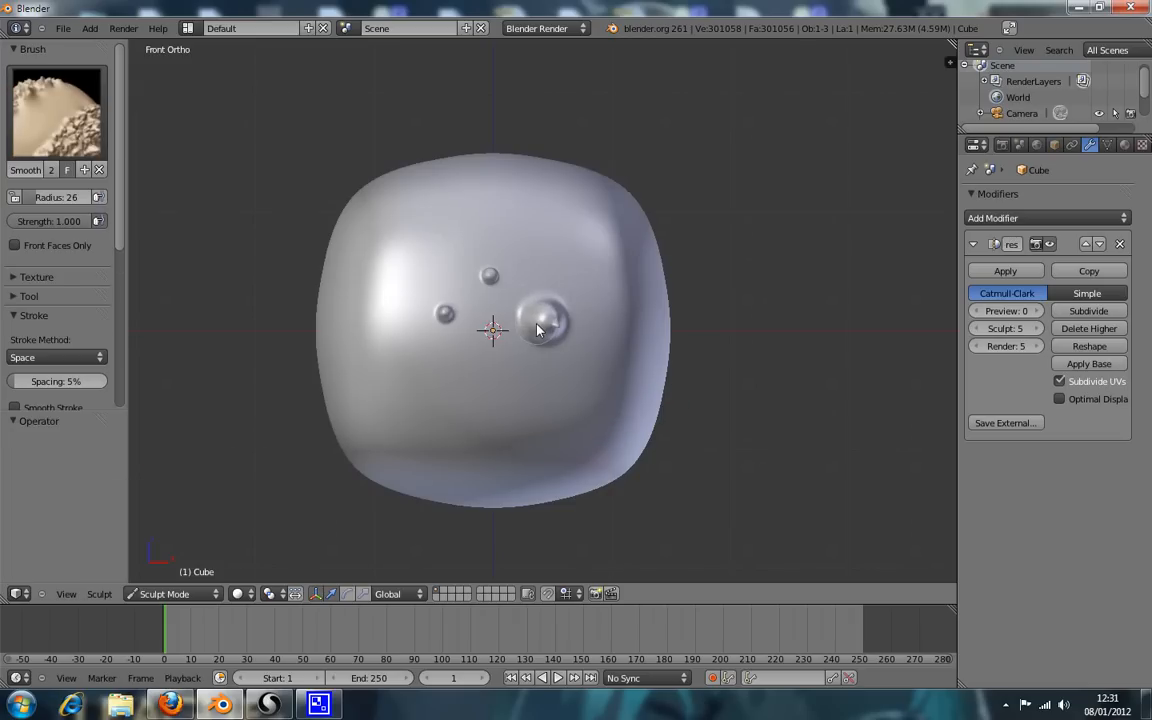
{"action": "key", "text": "f"}
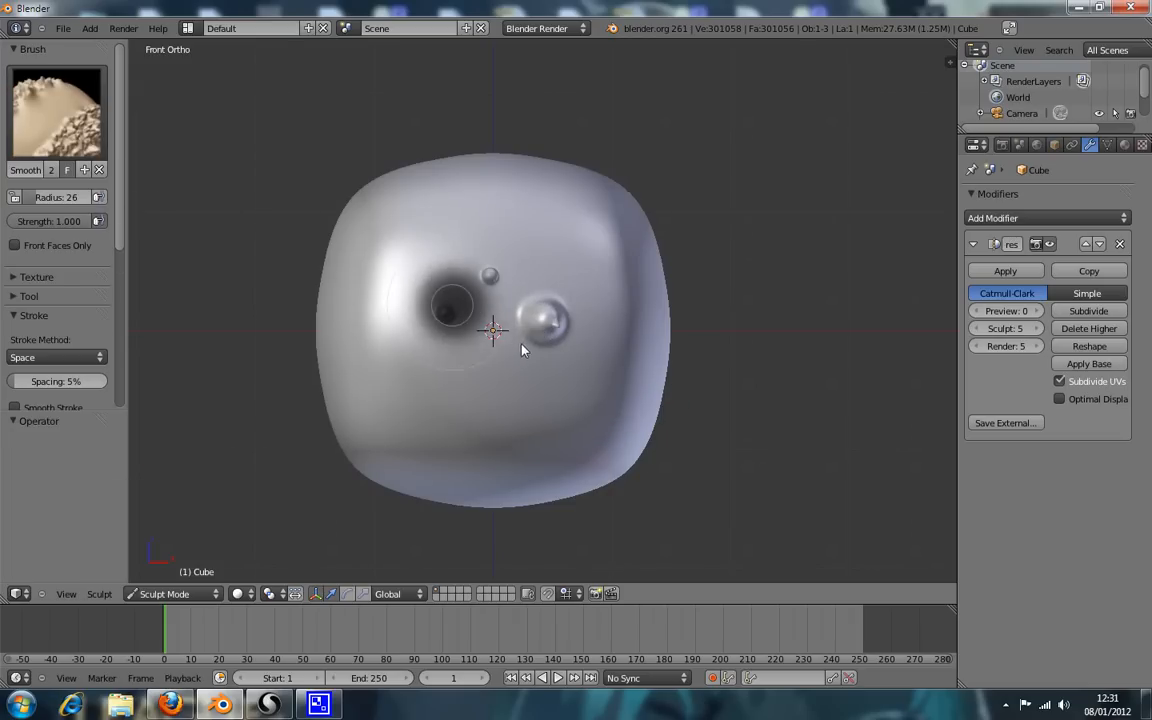
{"action": "left_click", "coordinate": [523, 345]}
{"action": "mouse_move", "coordinate": [503, 300]}
{"action": "left_mouse_down"}
{"action": "mouse_move", "coordinate": [565, 340]}
{"action": "mouse_move", "coordinate": [561, 326]}
{"action": "mouse_move", "coordinate": [548, 345]}
{"action": "mouse_move", "coordinate": [442, 321]}
{"action": "mouse_move", "coordinate": [480, 318]}
{"action": "mouse_move", "coordinate": [506, 299]}
{"action": "mouse_move", "coordinate": [545, 322]}
{"action": "mouse_move", "coordinate": [543, 352]}
{"action": "mouse_move", "coordinate": [535, 319]}
{"action": "mouse_move", "coordinate": [560, 303]}
{"action": "mouse_move", "coordinate": [494, 318]}
{"action": "mouse_move", "coordinate": [548, 329]}
{"action": "left_mouse_up"}
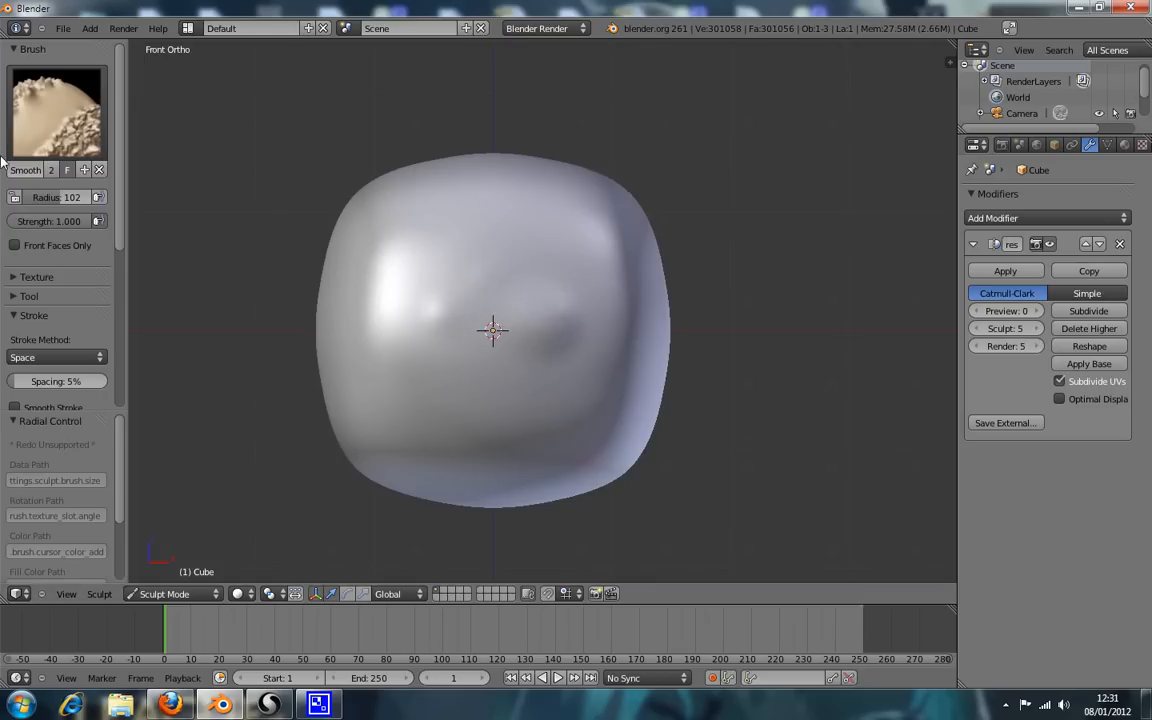
Switch back to the Grab brush, show the Symmetry settings, shrink the brush radius and view the cube from the top and at an angle.
{"action": "left_click", "coordinate": [88, 120]}
{"action": "left_click", "coordinate": [532, 188]}
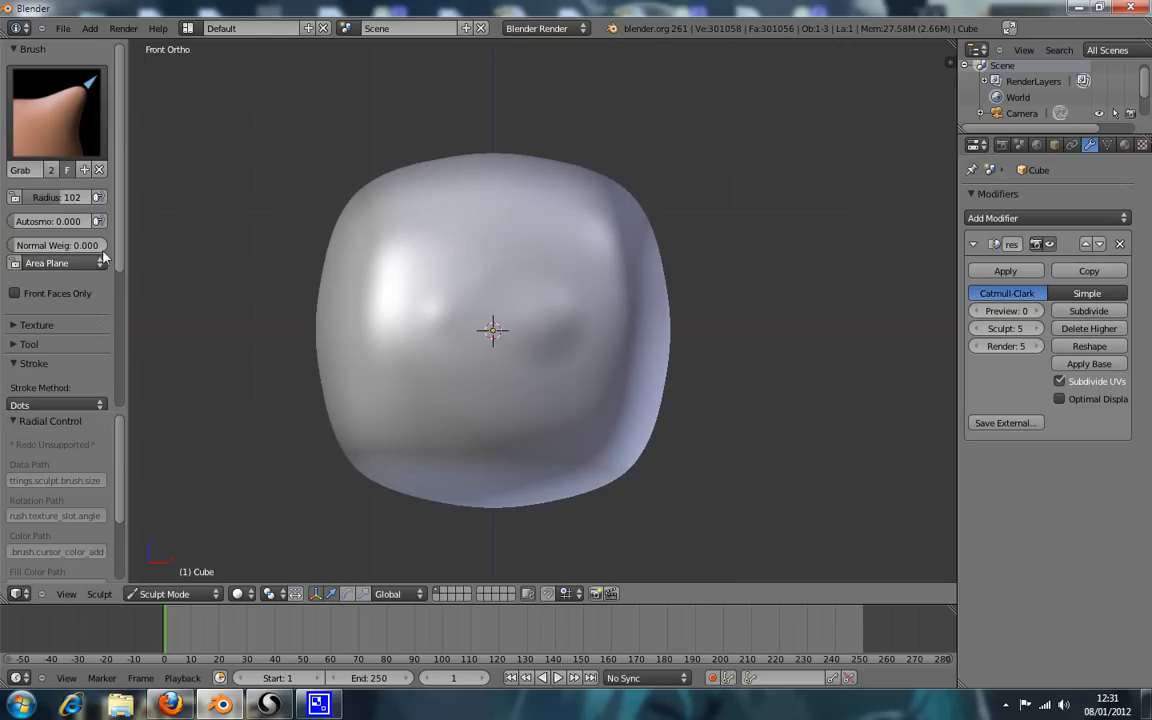
{"action": "scroll", "coordinate": [106, 222], "scroll_direction": "down", "scroll_amount": 5}
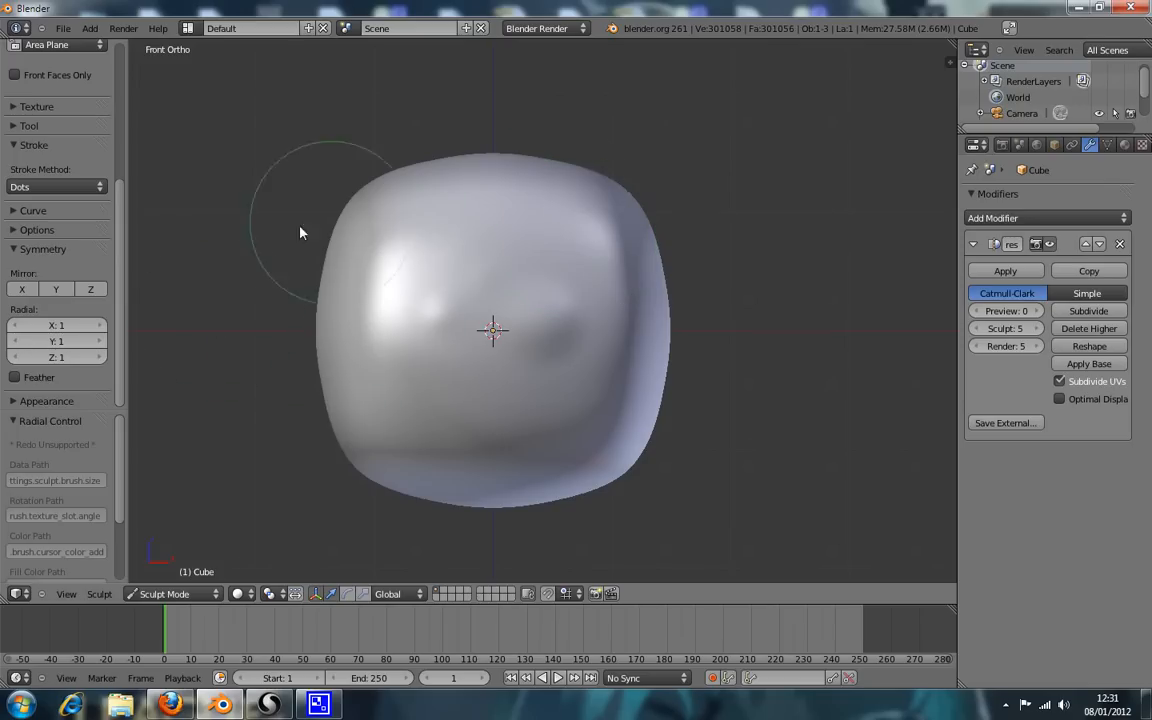
{"action": "key", "text": "f"}
{"action": "left_click", "coordinate": [416, 306]}
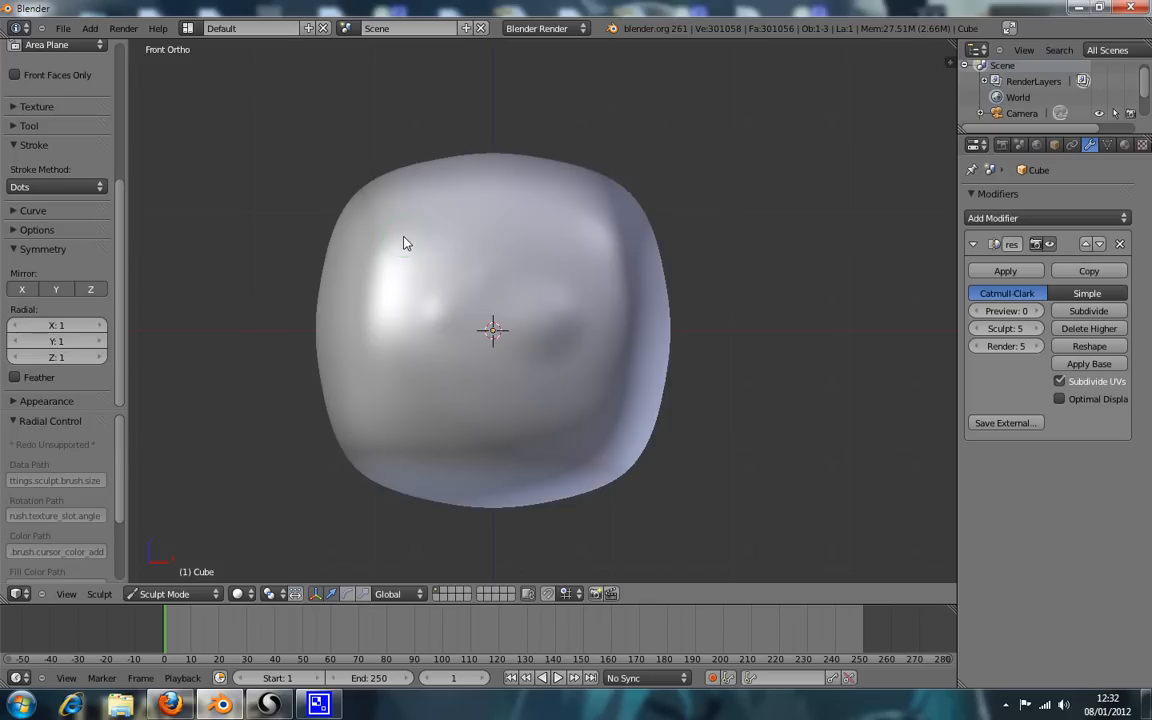
{"action": "key", "text": "KP_7"}
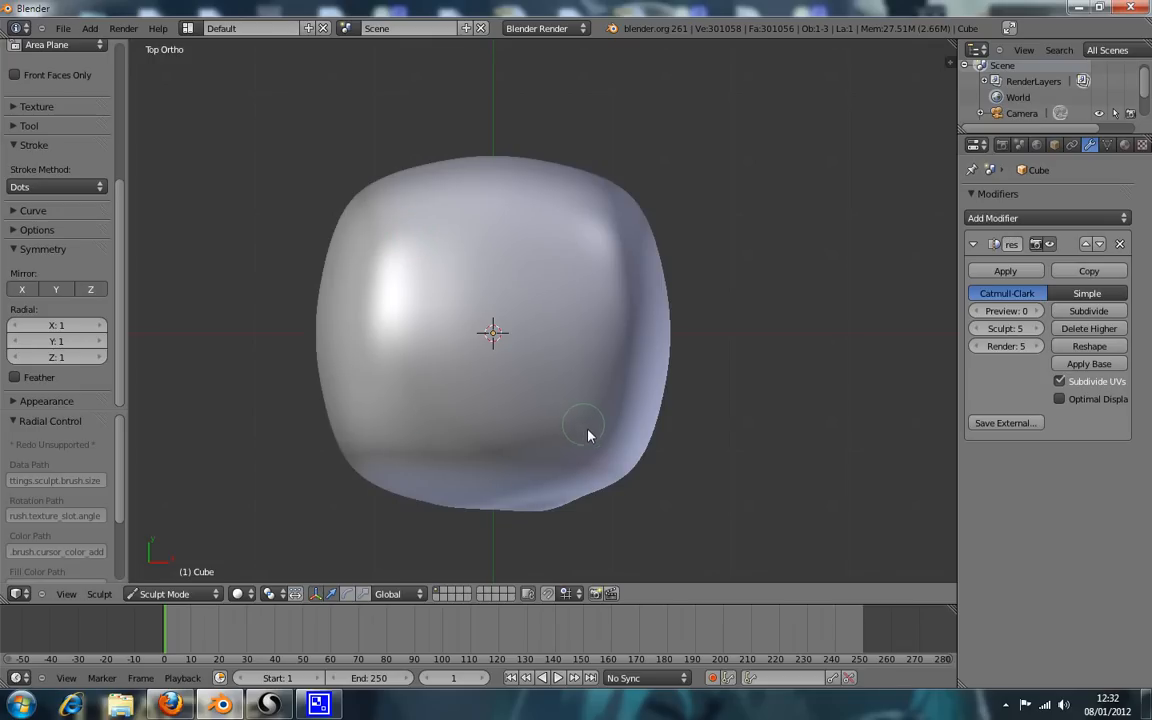
{"action": "middle_click_drag", "start_coordinate": [593, 462], "coordinate": [601, 296]}
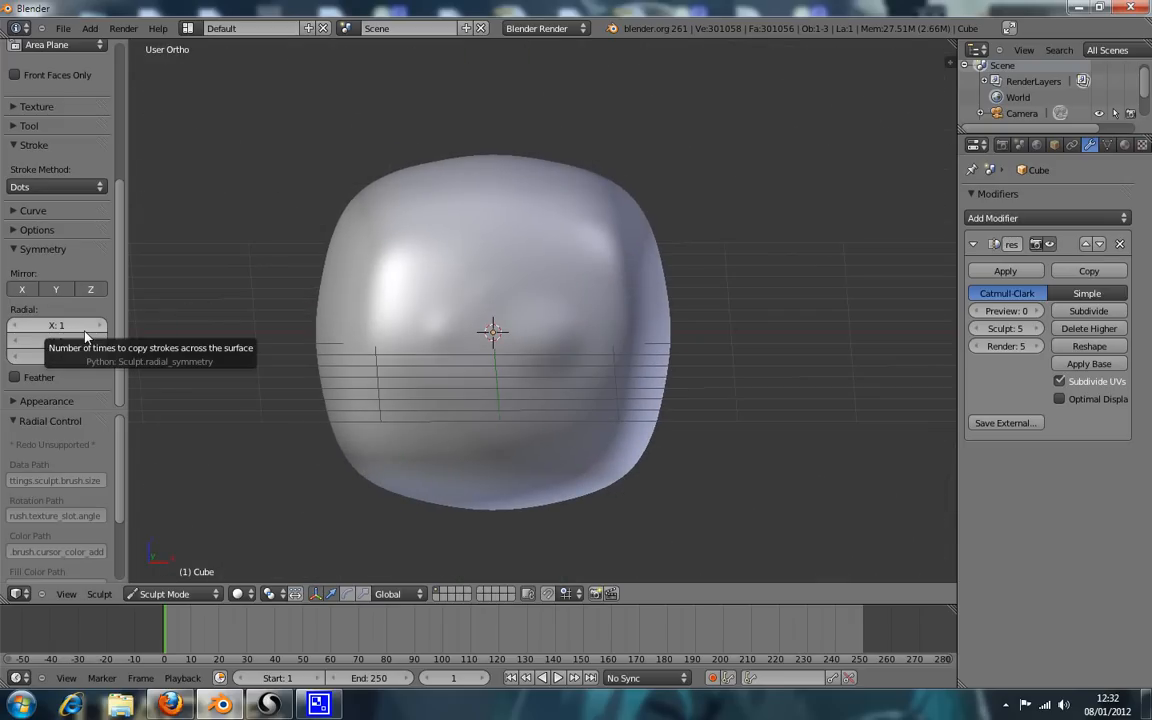
With mirroring on X, Y and Z, pull a spike from the cube's upper front corner and inspect the mirrored spikes from several angles.
{"action": "key", "text": "KP_1"}
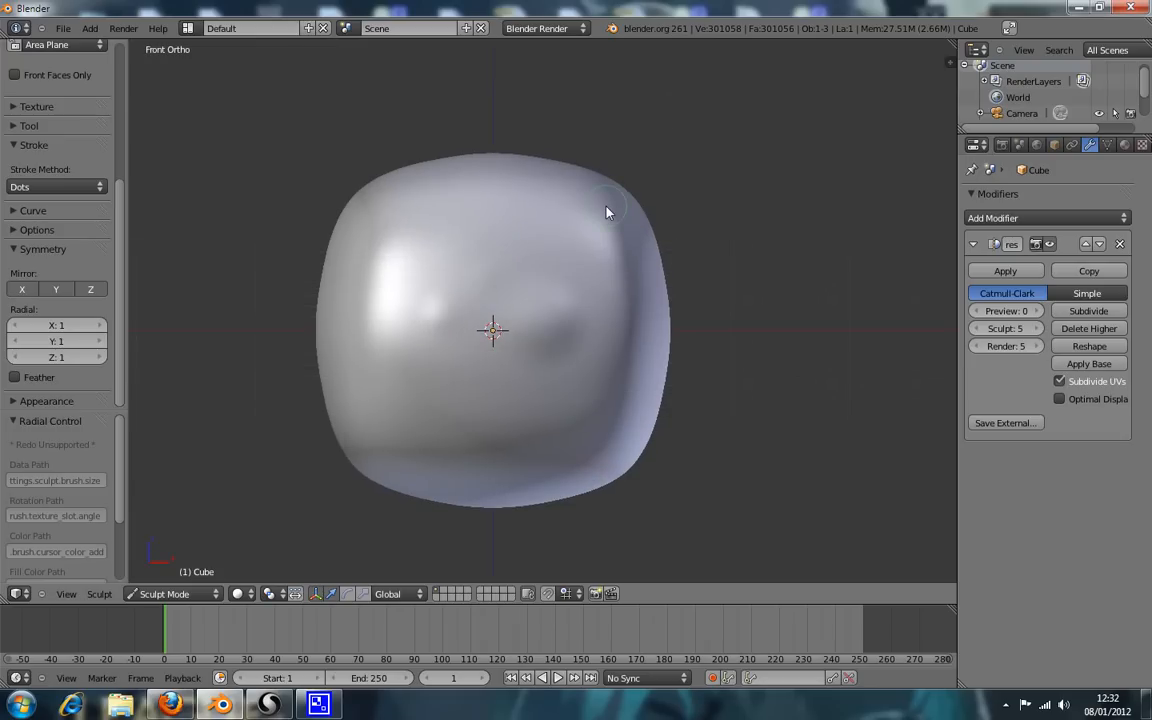
{"action": "left_click_drag", "start_coordinate": [606, 212], "coordinate": [663, 162]}
{"action": "mouse_move", "coordinate": [733, 262]}
{"action": "middle_mouse_down"}
{"action": "mouse_move", "coordinate": [663, 316]}
{"action": "mouse_move", "coordinate": [522, 303]}
{"action": "mouse_move", "coordinate": [455, 240]}
{"action": "mouse_move", "coordinate": [452, 274]}
{"action": "mouse_move", "coordinate": [612, 321]}
{"action": "mouse_move", "coordinate": [689, 319]}
{"action": "mouse_move", "coordinate": [681, 338]}
{"action": "mouse_move", "coordinate": [805, 329]}
{"action": "middle_mouse_up"}
{"action": "key", "text": "KP_1"}
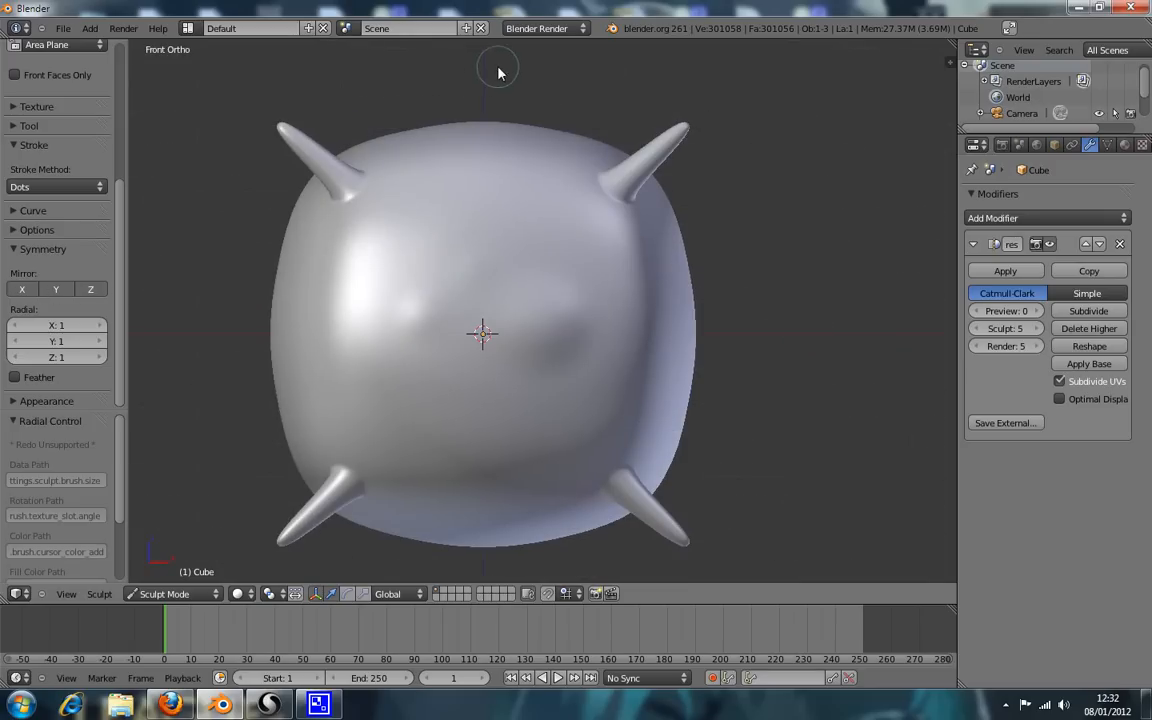
{"action": "middle_click_drag", "start_coordinate": [527, 158], "coordinate": [752, 398]}
{"action": "middle_click_drag", "start_coordinate": [798, 459], "coordinate": [551, 207]}
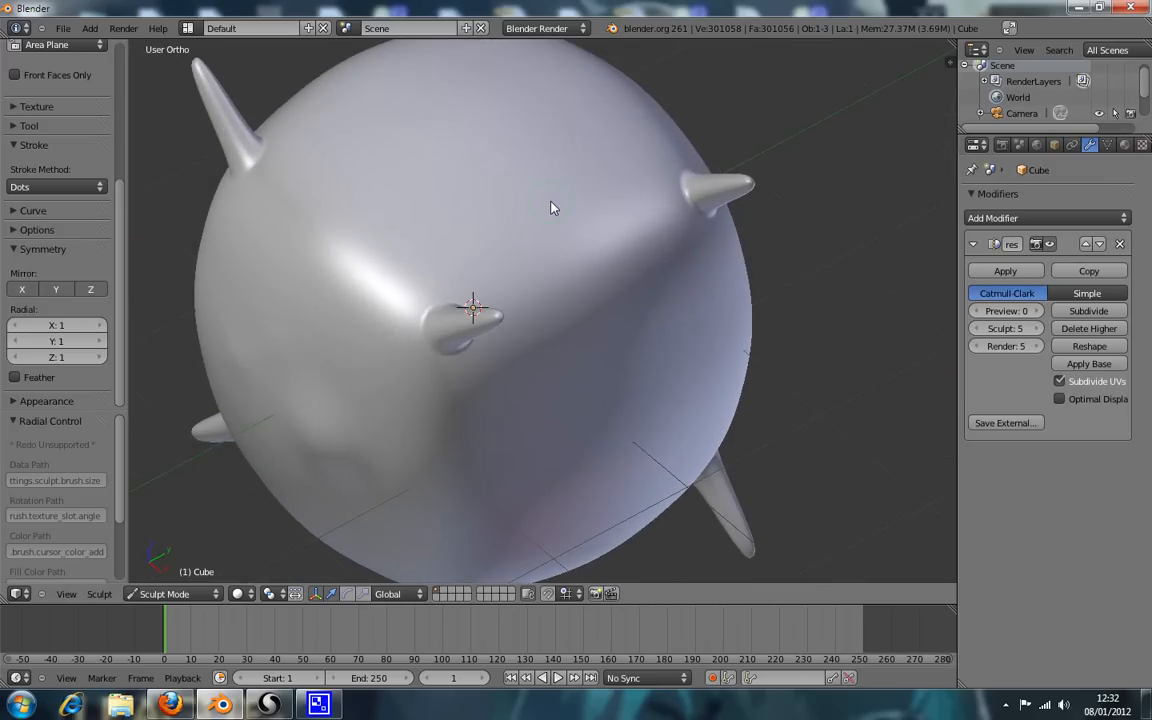
{"action": "key", "text": "KP_1"}
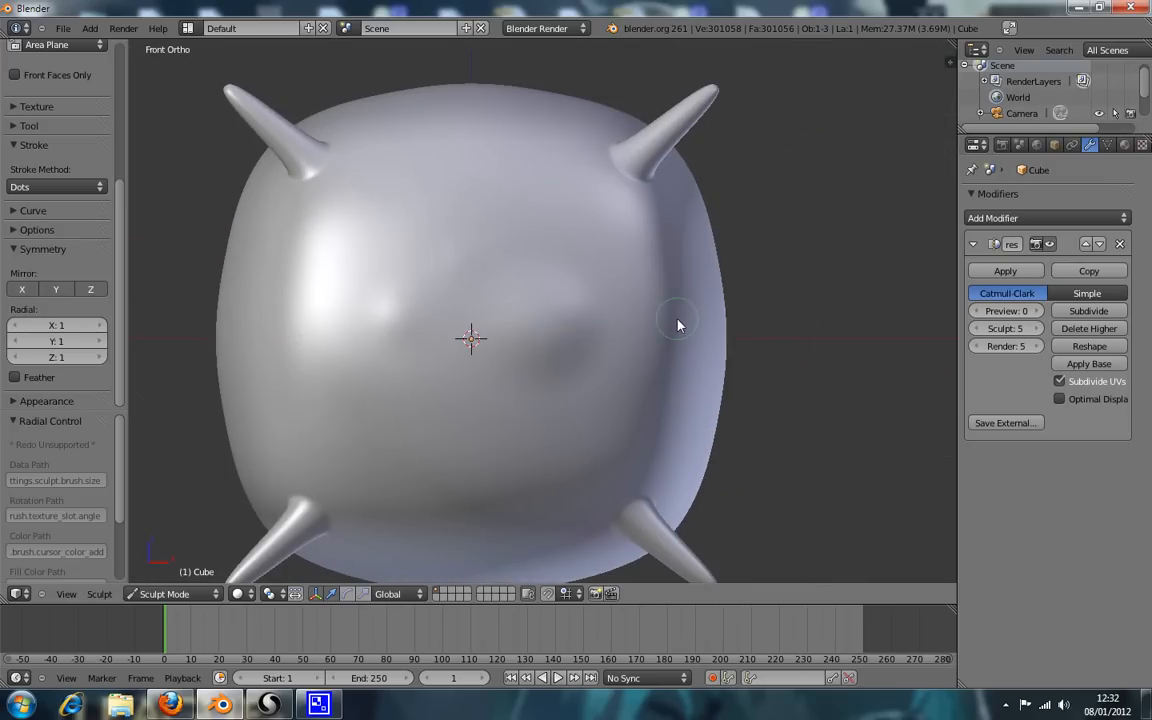
Pull more mirrored spikes from the cube's sides and front face and inspect them at an angle and from the top.
{"action": "left_click_drag", "start_coordinate": [675, 322], "coordinate": [742, 315]}
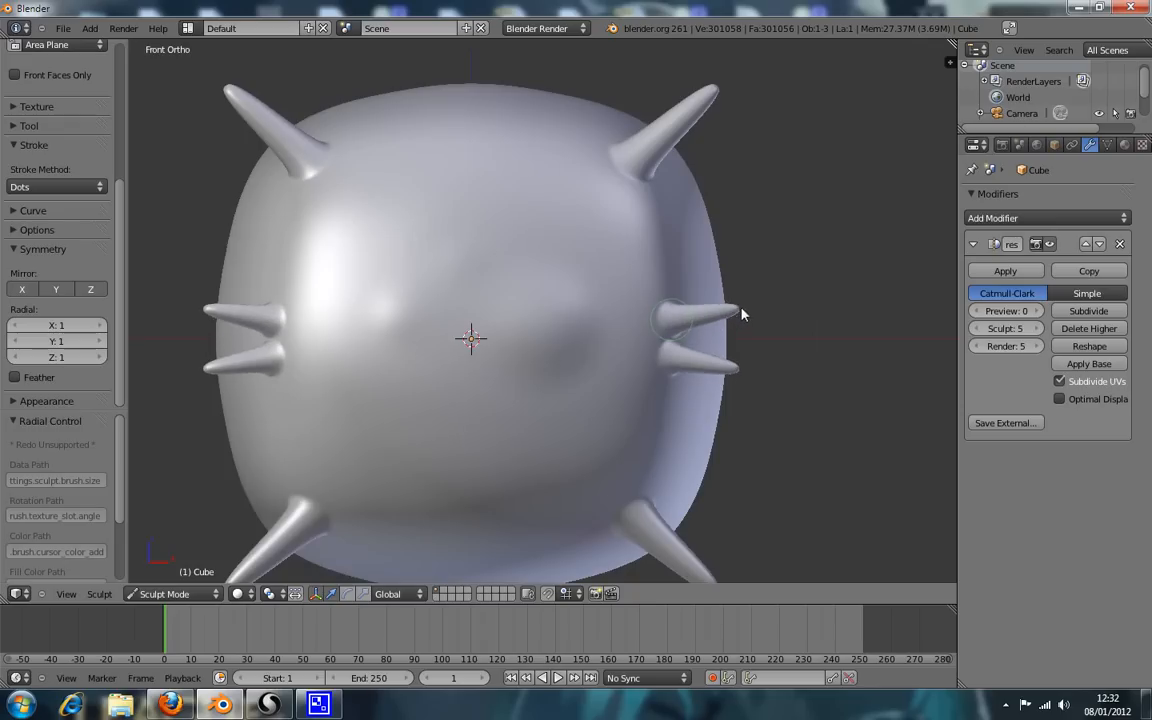
{"action": "mouse_move", "coordinate": [710, 267]}
{"action": "left_mouse_down"}
{"action": "mouse_move", "coordinate": [761, 239]}
{"action": "mouse_move", "coordinate": [789, 249]}
{"action": "left_mouse_up"}
{"action": "mouse_move", "coordinate": [687, 226]}
{"action": "left_mouse_down"}
{"action": "mouse_move", "coordinate": [748, 190]}
{"action": "mouse_move", "coordinate": [706, 198]}
{"action": "left_mouse_up"}
{"action": "left_click_drag", "start_coordinate": [706, 150], "coordinate": [728, 112]}
{"action": "left_click_drag", "start_coordinate": [327, 59], "coordinate": [325, 56]}
{"action": "mouse_move", "coordinate": [298, 243]}
{"action": "left_mouse_down"}
{"action": "mouse_move", "coordinate": [260, 250]}
{"action": "mouse_move", "coordinate": [213, 236]}
{"action": "left_mouse_up"}
{"action": "left_click_drag", "start_coordinate": [365, 204], "coordinate": [275, 175]}
{"action": "mouse_move", "coordinate": [337, 298]}
{"action": "left_mouse_down"}
{"action": "mouse_move", "coordinate": [308, 332]}
{"action": "mouse_move", "coordinate": [290, 298]}
{"action": "left_mouse_up"}
{"action": "middle_click_drag", "start_coordinate": [476, 348], "coordinate": [567, 364]}
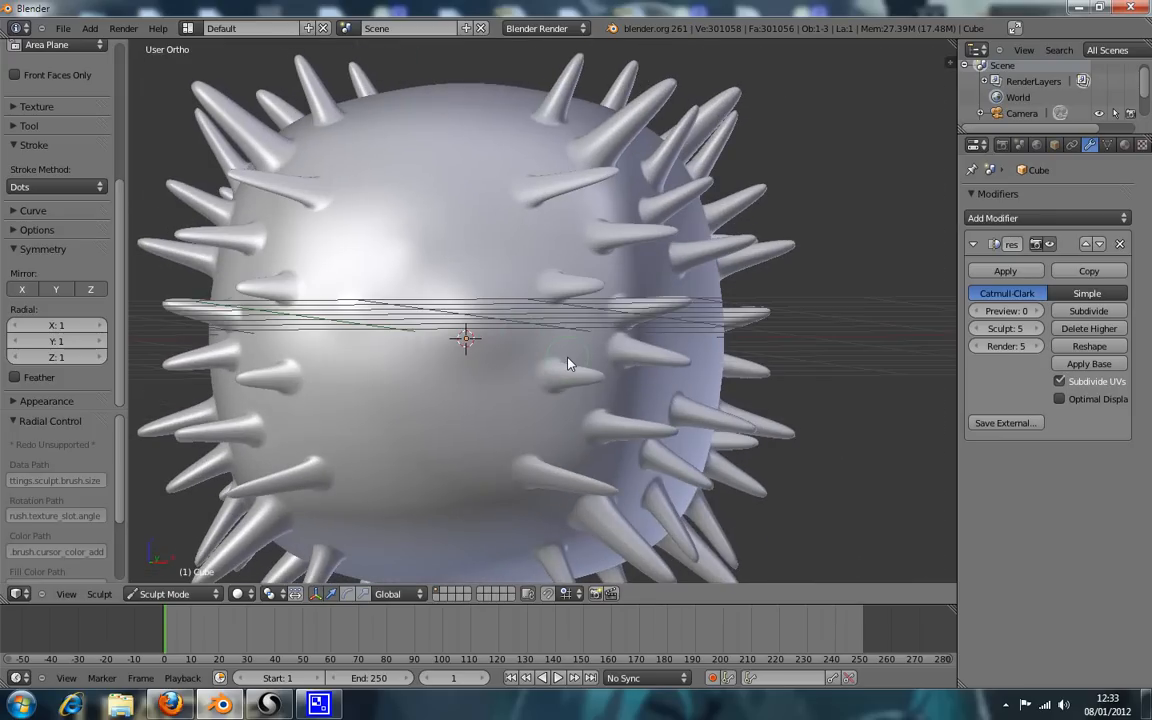
{"action": "key", "text": "KP_7"}
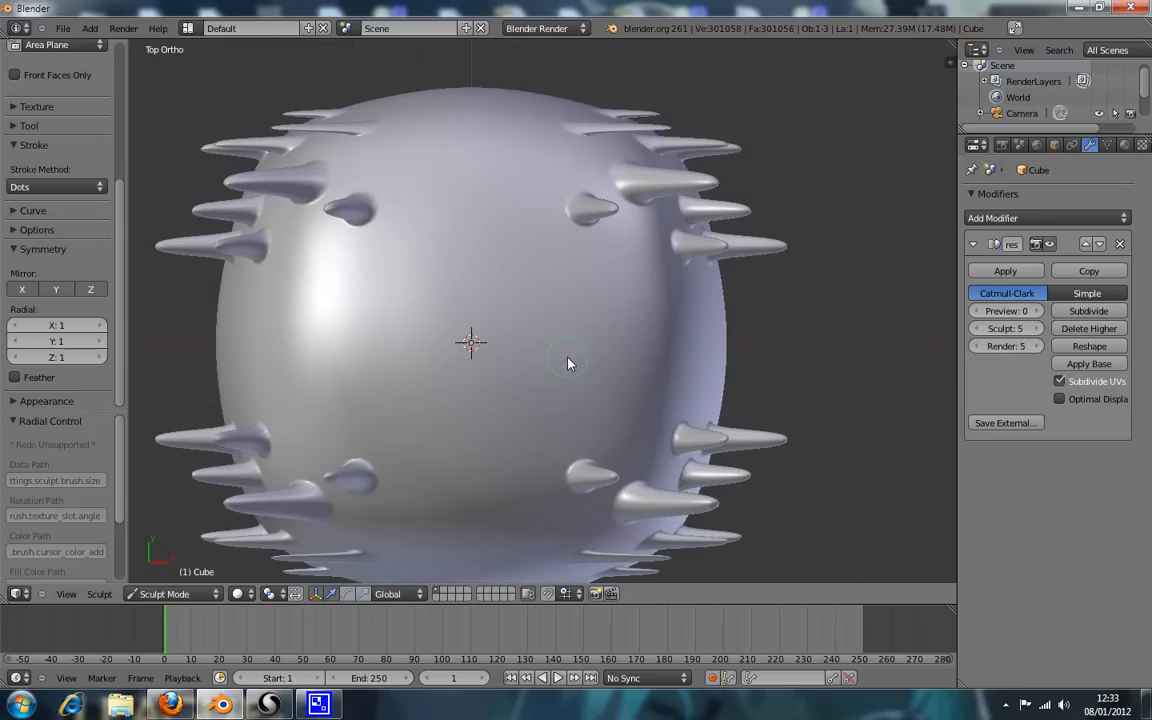
Check the mirrored spikes from below and the front, and undo them all, back to the earlier bumps on the front face.
{"action": "scroll", "coordinate": [567, 363], "scroll_direction": "down", "scroll_amount": 6, "text": "shift"}
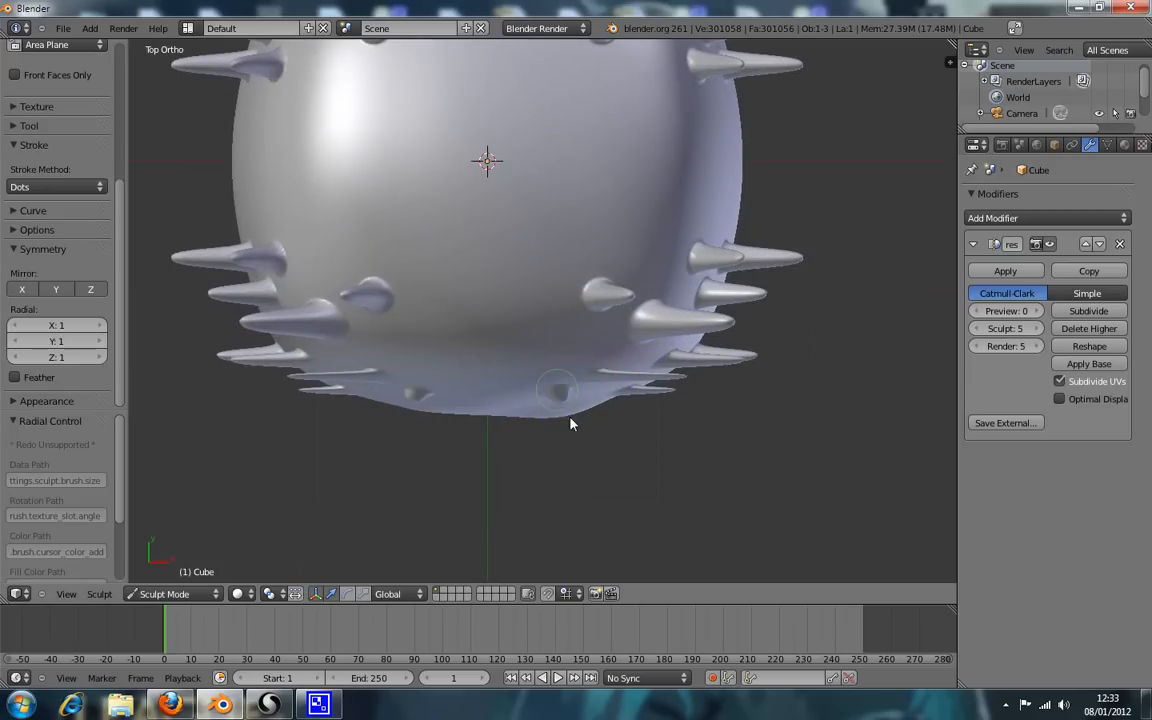
{"action": "middle_click_drag", "start_coordinate": [532, 391], "coordinate": [537, 262]}
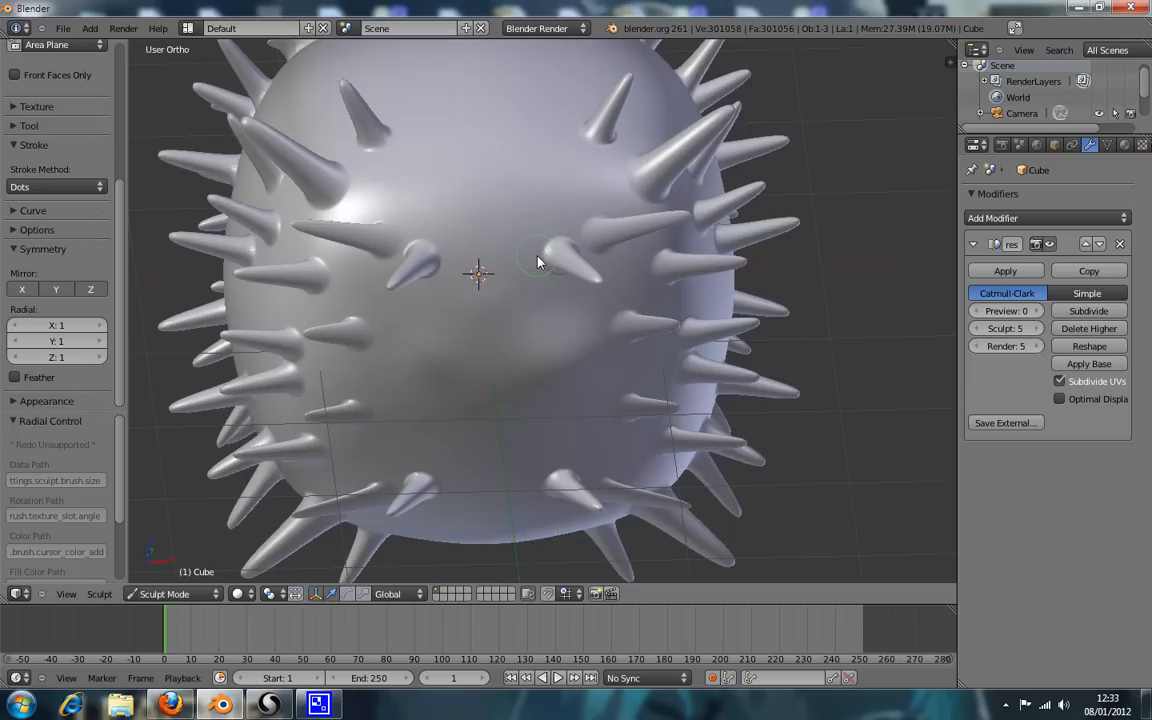
{"action": "key", "text": "KP_1"}
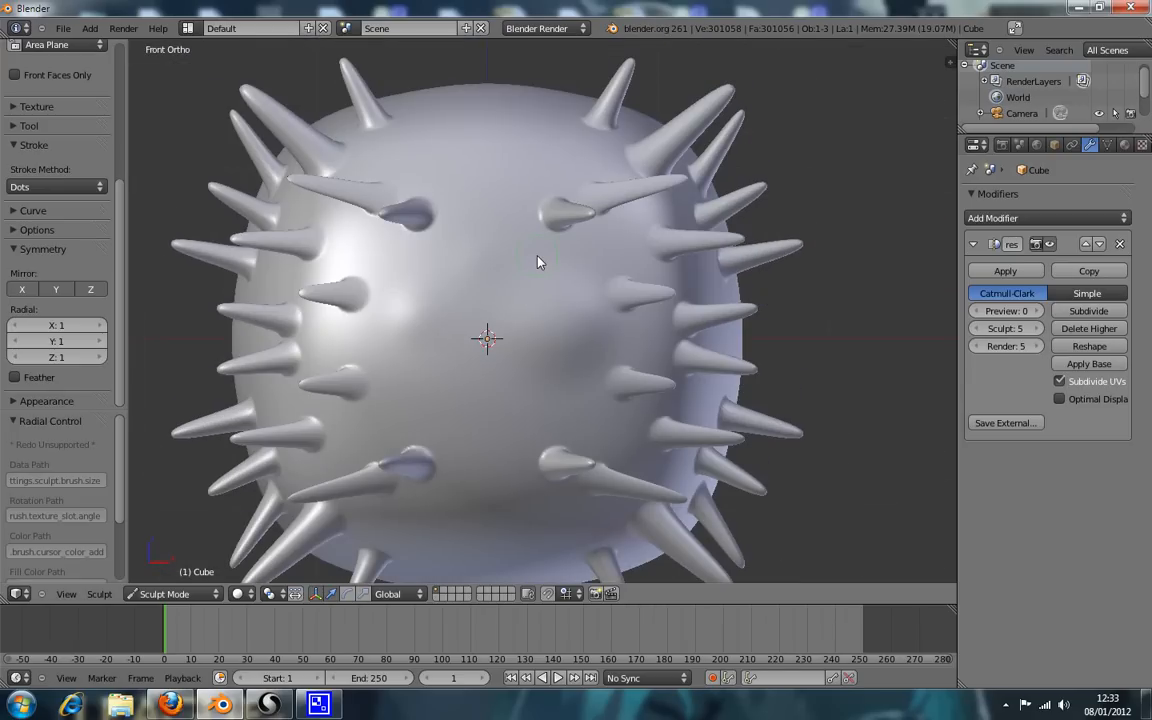
{"action": "key", "text": "ctrl+z"}
{"action": "key", "text": "ctrl+z"}
{"action": "key", "text": "ctrl+z"}
{"action": "key", "text": "ctrl+z"}
{"action": "key", "text": "ctrl+z"}
{"action": "key", "text": "ctrl+z"}
{"action": "key", "text": "ctrl+z"}
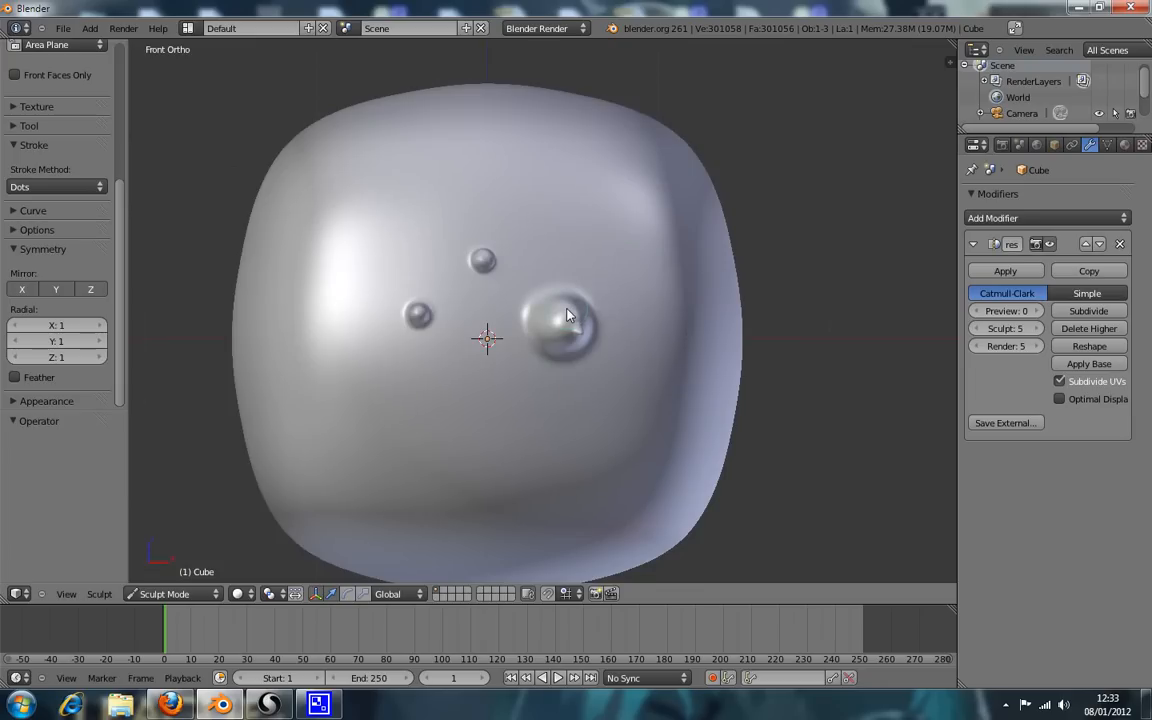
Undo the three remaining bumps on the cube's front face.
{"action": "left_click", "coordinate": [63, 28]}
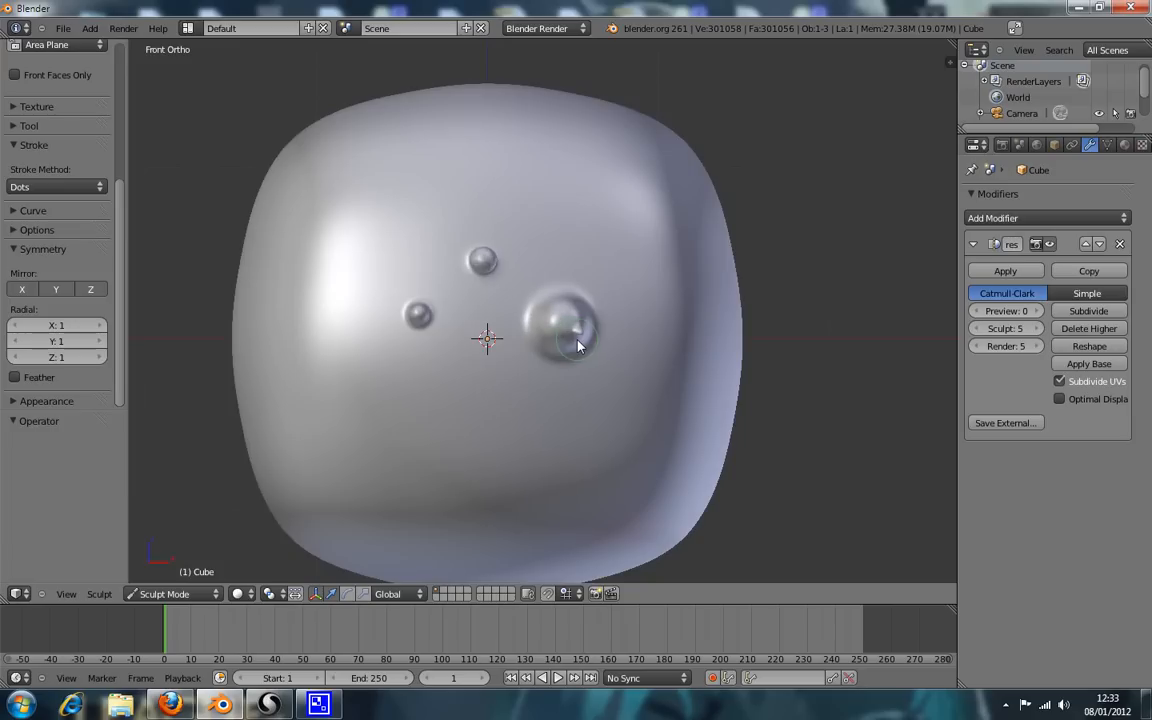
{"action": "key", "text": "ctrl+z"}
{"action": "key", "text": "ctrl+z"}
{"action": "key", "text": "ctrl+z"}
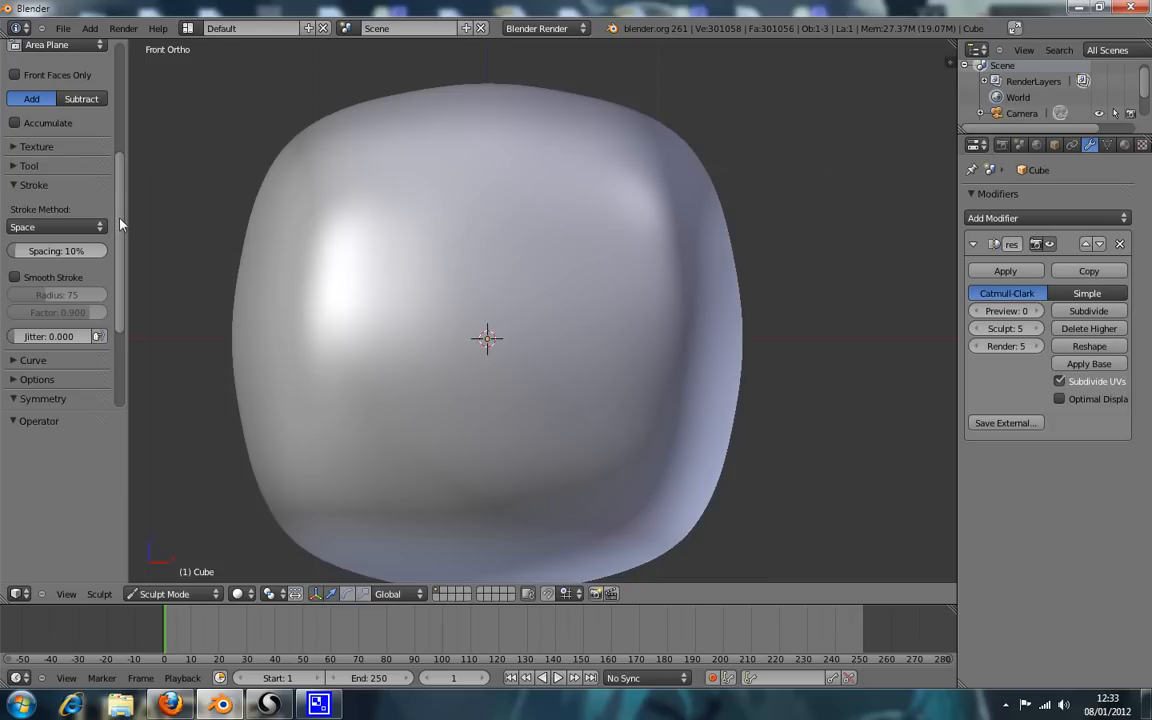
Make Inflate/Deflate the active sculpting brush.
{"action": "scroll", "coordinate": [117, 204], "scroll_direction": "up", "scroll_amount": 2}
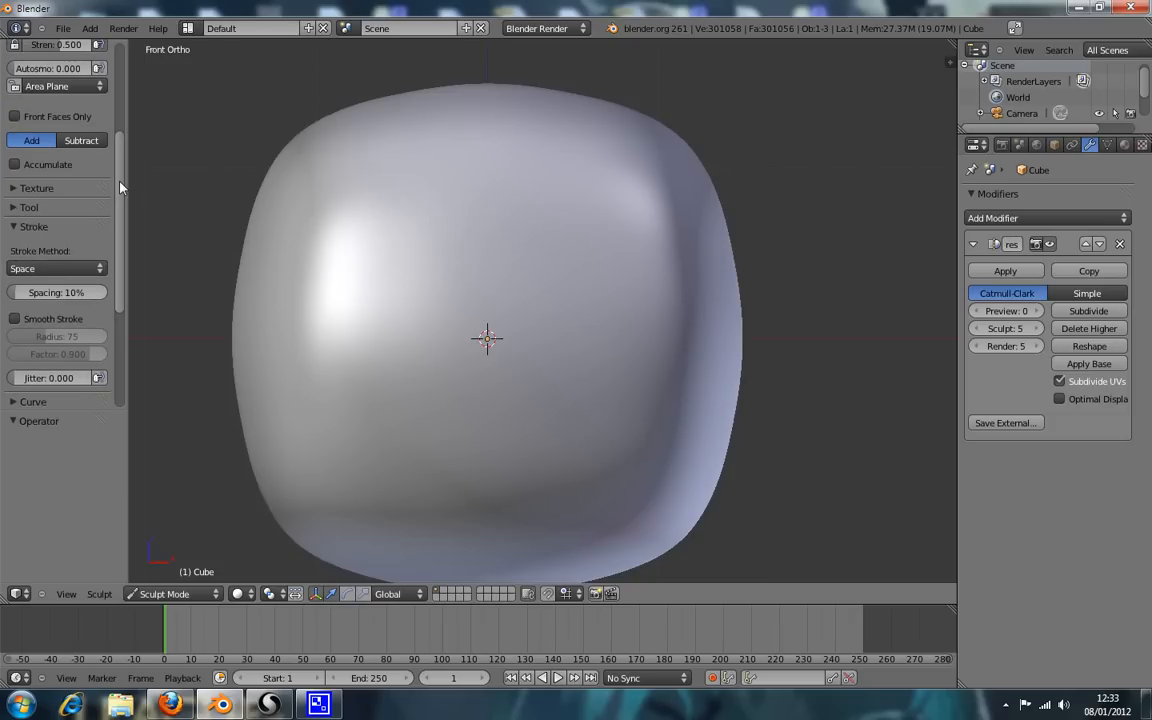
{"action": "scroll", "coordinate": [107, 163], "scroll_direction": "up", "scroll_amount": 5}
{"action": "left_click", "coordinate": [78, 128]}
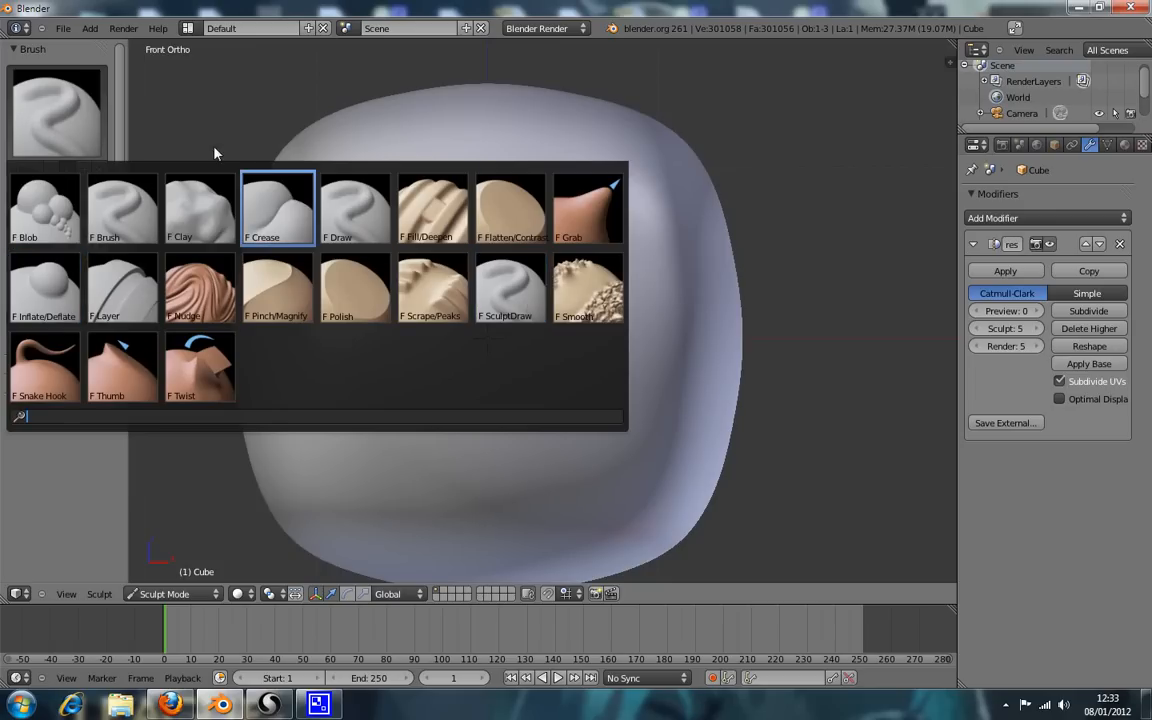
{"action": "left_click", "coordinate": [119, 128]}
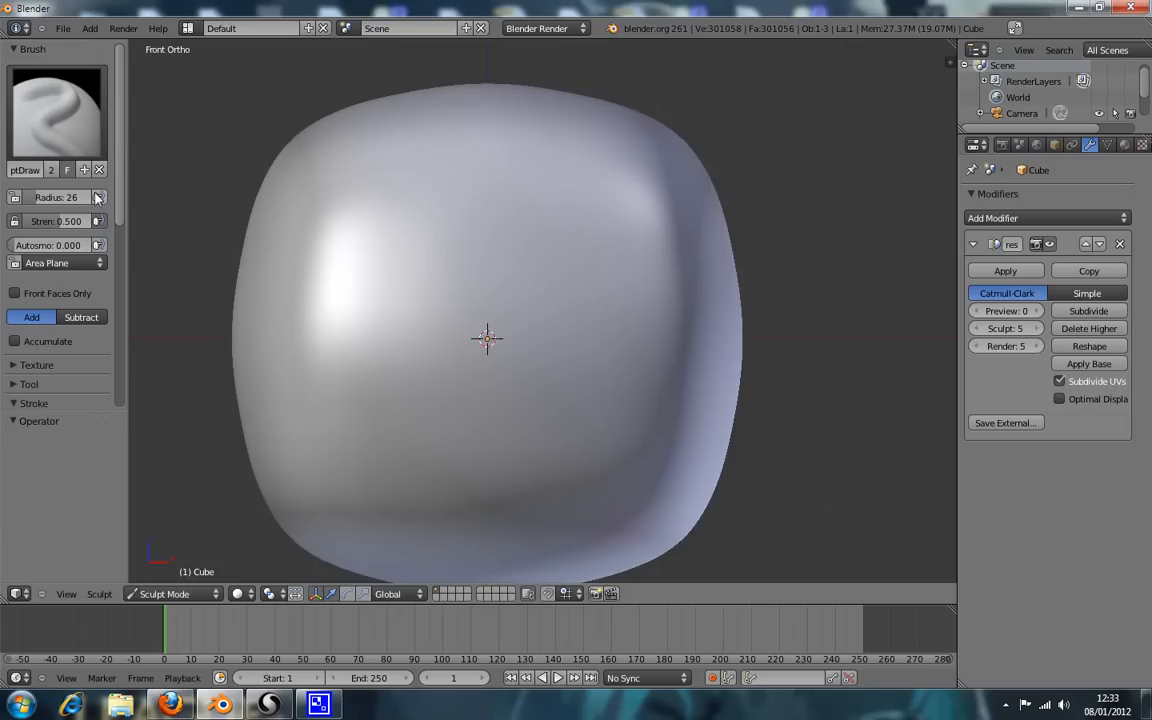
{"action": "left_click", "coordinate": [56, 110]}
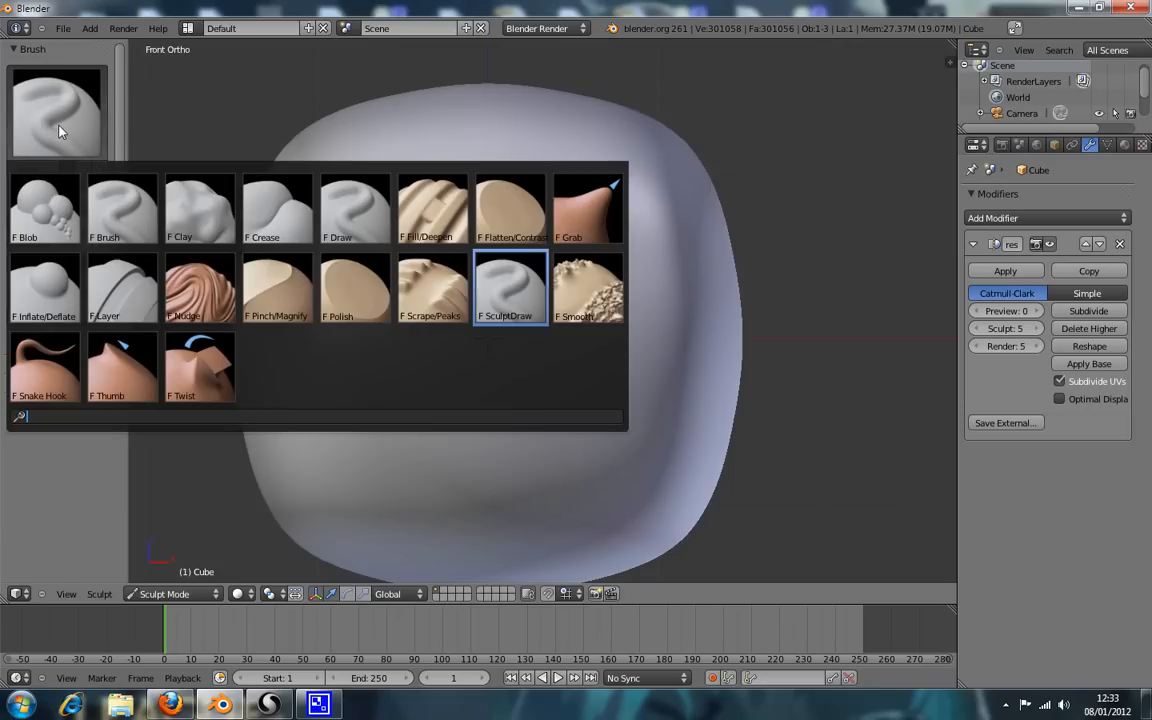
{"action": "left_click", "coordinate": [58, 254]}
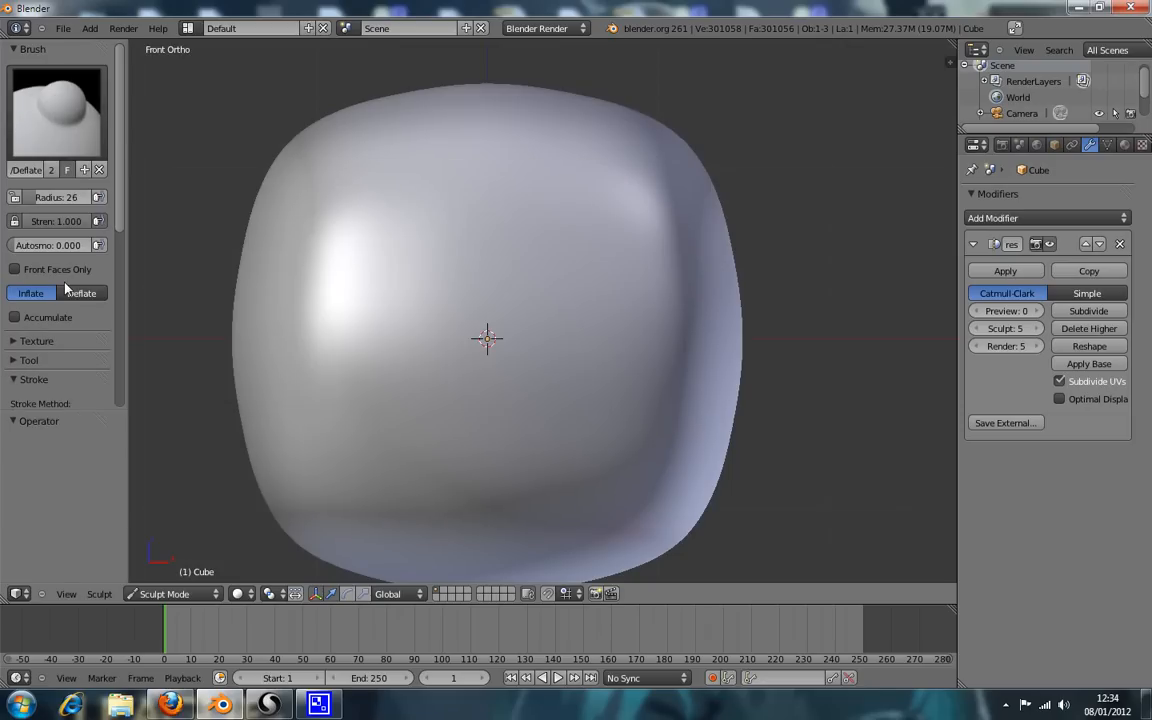
With a brush radius of 15, inflate one small bump near the centre of the front face and view it at an angle.
{"action": "left_click", "coordinate": [450, 307]}
{"action": "scroll", "coordinate": [399, 281], "scroll_direction": "up", "scroll_amount": 2}
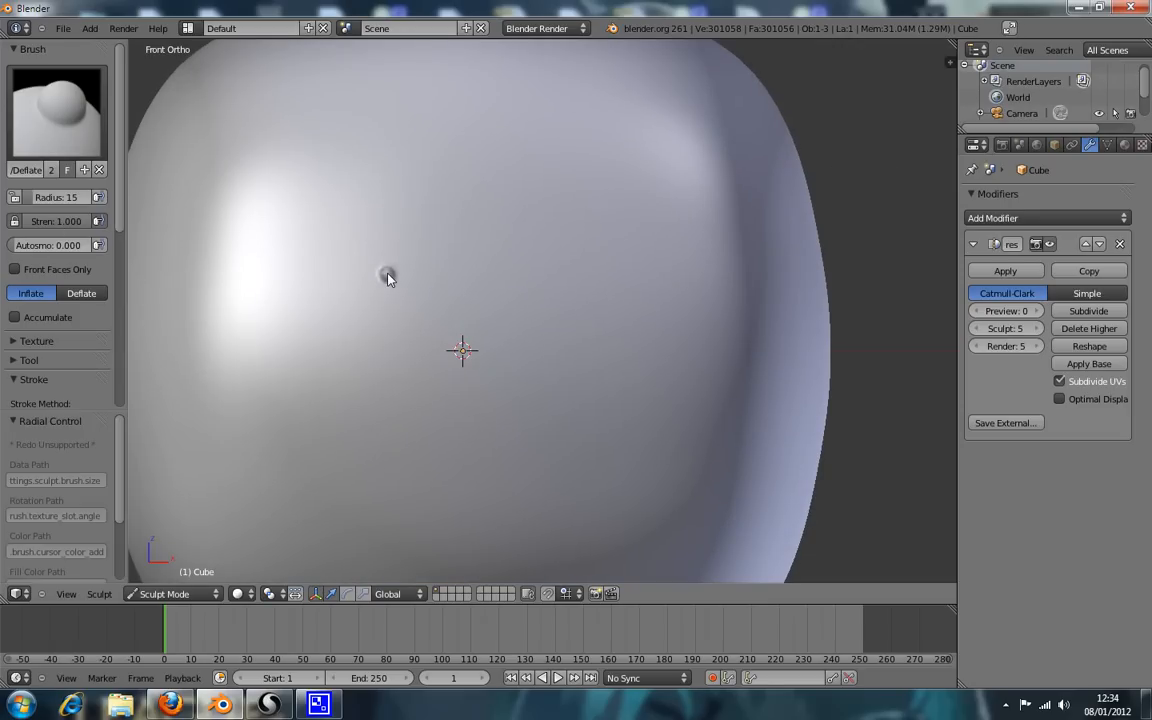
{"action": "mouse_move", "coordinate": [389, 319]}
{"action": "middle_mouse_down"}
{"action": "mouse_move", "coordinate": [379, 290]}
{"action": "mouse_move", "coordinate": [407, 192]}
{"action": "mouse_move", "coordinate": [352, 386]}
{"action": "middle_mouse_up"}
{"action": "key", "text": "KP_1"}
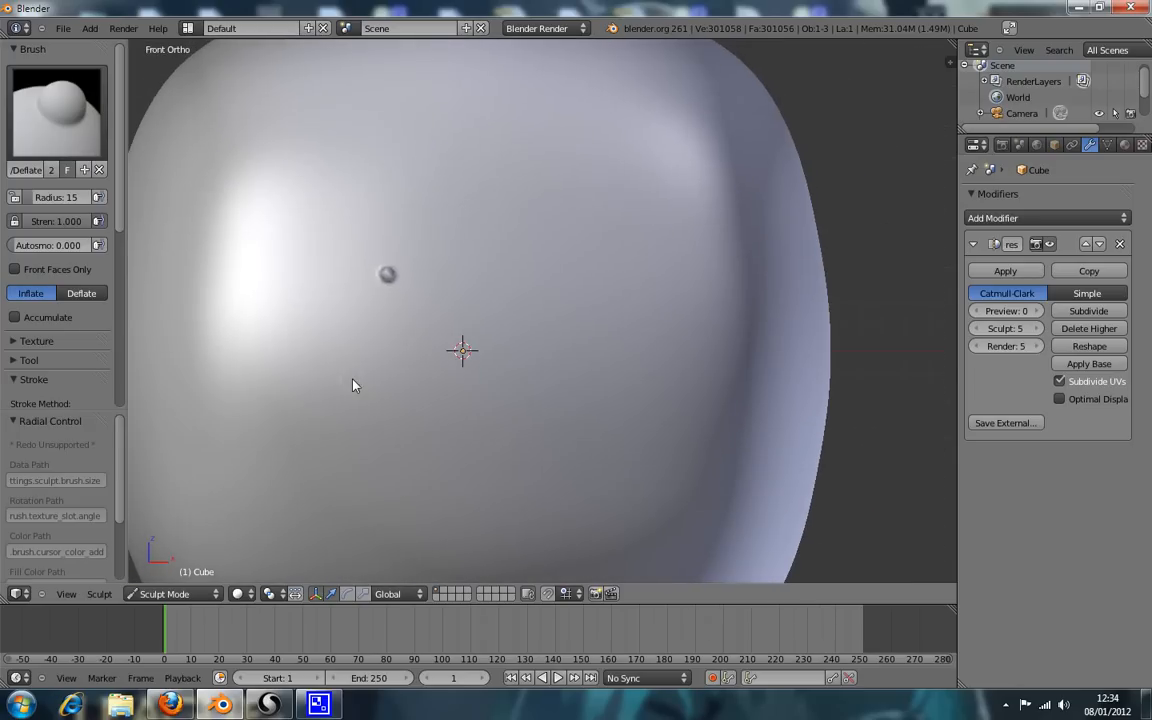
Switch to the Blob brush, add a small bump near the inflated one and compare the two at an angle.
{"action": "left_click", "coordinate": [65, 135]}
{"action": "left_click", "coordinate": [45, 205]}
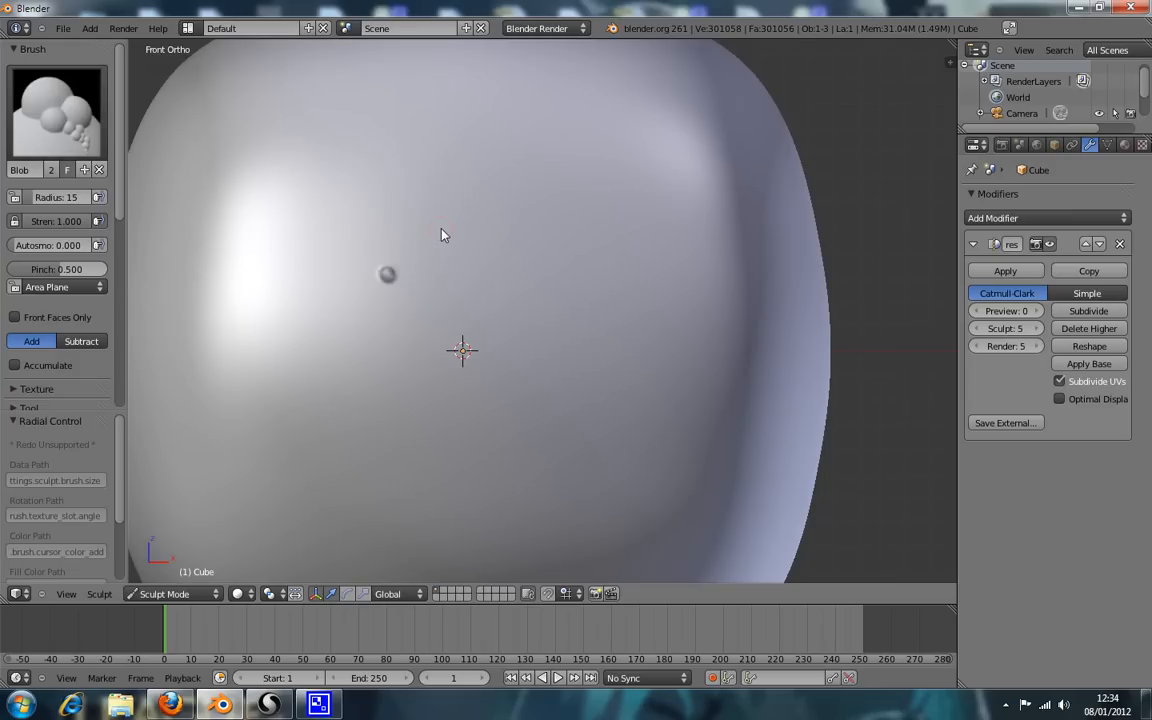
{"action": "left_click", "coordinate": [441, 230]}
{"action": "mouse_move", "coordinate": [437, 283]}
{"action": "middle_mouse_down"}
{"action": "mouse_move", "coordinate": [427, 226]}
{"action": "mouse_move", "coordinate": [379, 160]}
{"action": "mouse_move", "coordinate": [458, 185]}
{"action": "mouse_move", "coordinate": [459, 268]}
{"action": "mouse_move", "coordinate": [381, 301]}
{"action": "middle_mouse_up"}
{"action": "key", "text": "KP_1"}
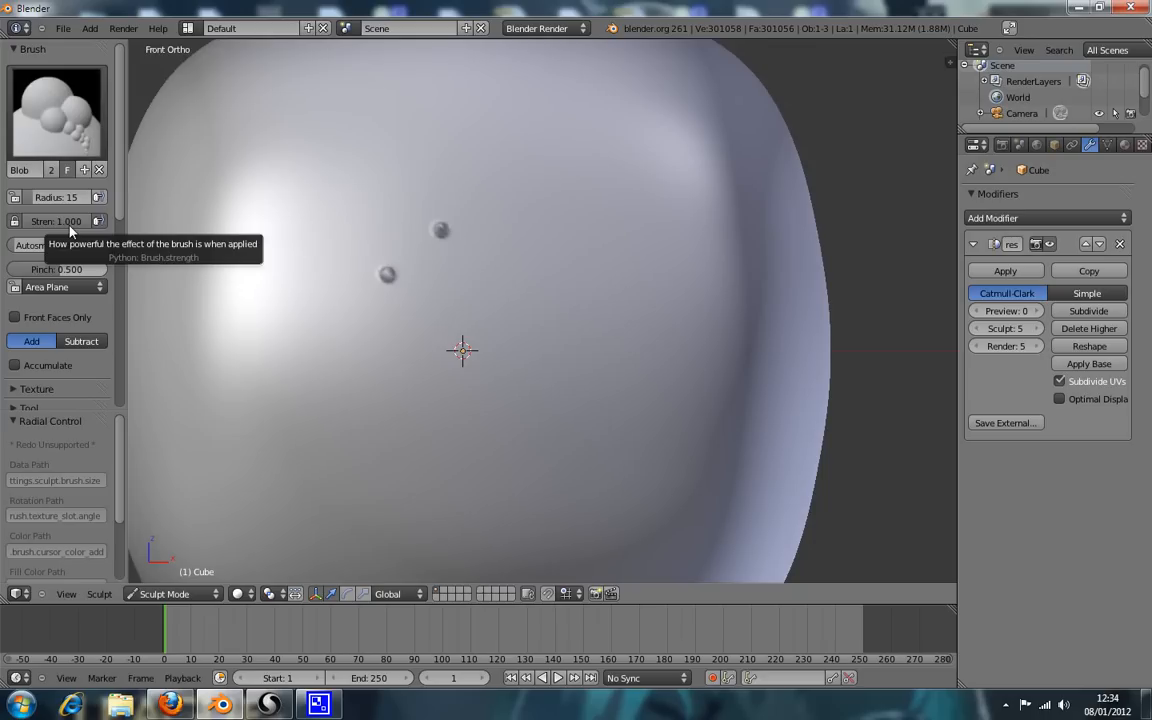
With the Blob brush, draw a hook-shaped ridge and a long winding ridge at 10% spacing across the front face.
{"action": "mouse_move", "coordinate": [121, 200]}
{"action": "left_mouse_down"}
{"action": "mouse_move", "coordinate": [113, 331]}
{"action": "mouse_move", "coordinate": [118, 187]}
{"action": "left_mouse_up"}
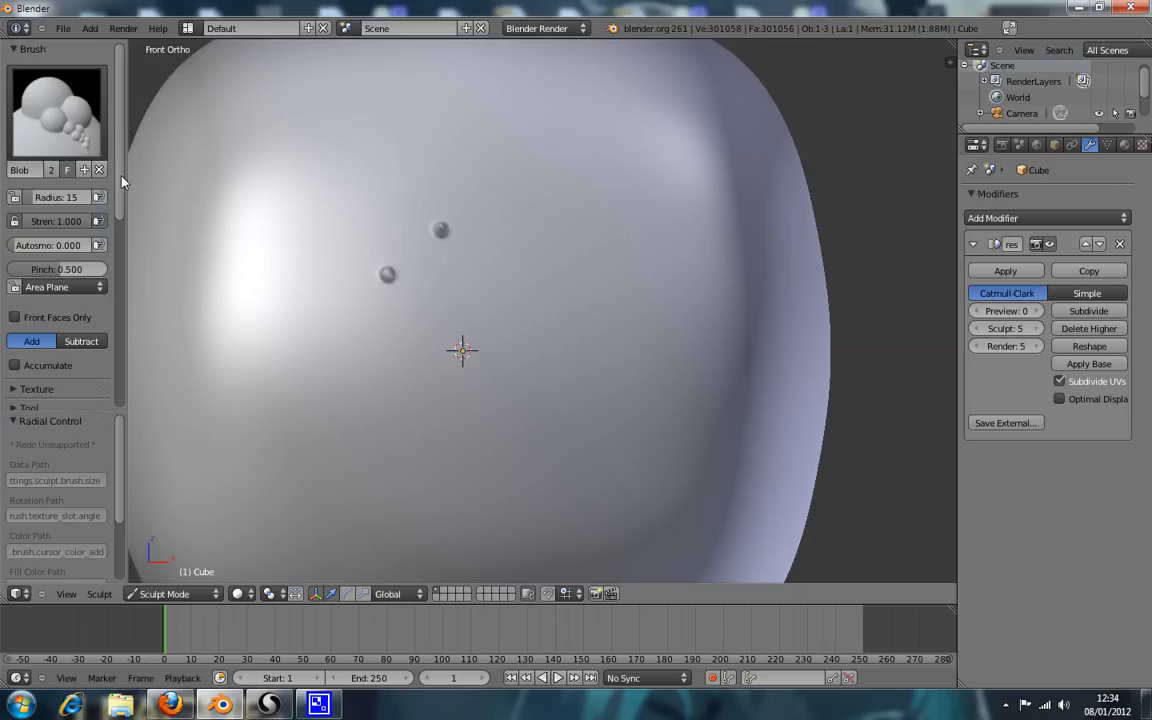
{"action": "left_click", "coordinate": [57, 145]}
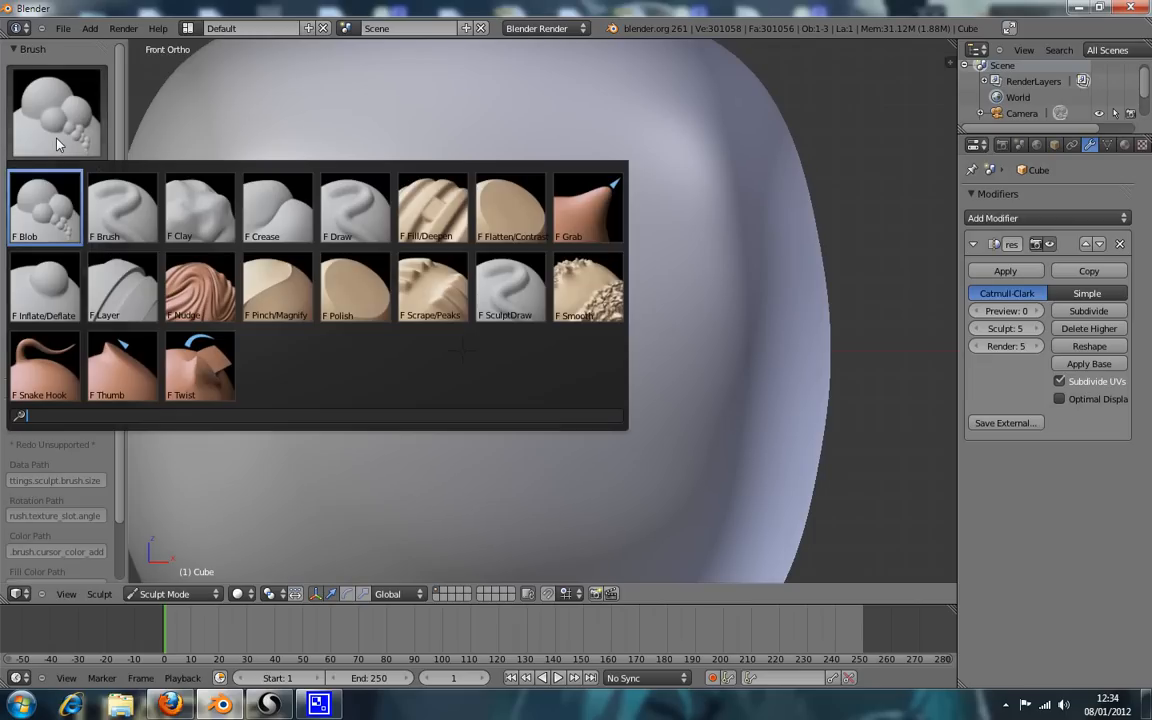
{"action": "left_click", "coordinate": [66, 205]}
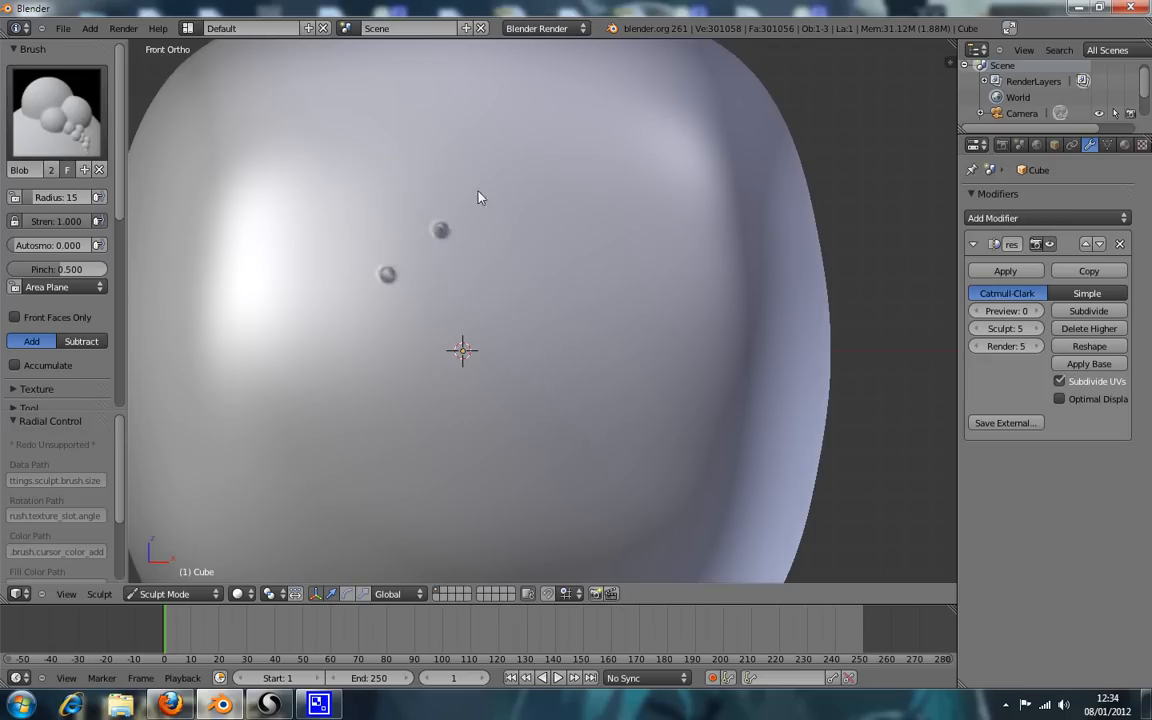
{"action": "mouse_move", "coordinate": [503, 184]}
{"action": "left_mouse_down"}
{"action": "mouse_move", "coordinate": [514, 225]}
{"action": "mouse_move", "coordinate": [502, 267]}
{"action": "left_mouse_up"}
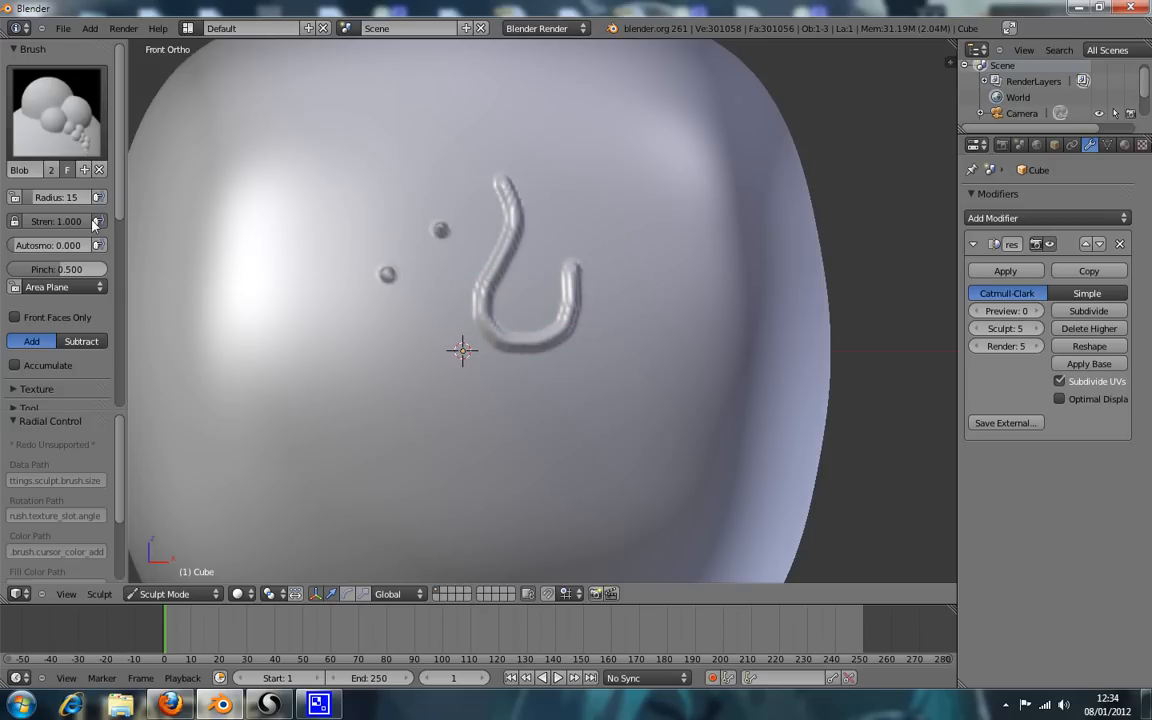
{"action": "left_click_drag", "start_coordinate": [117, 190], "coordinate": [126, 304]}
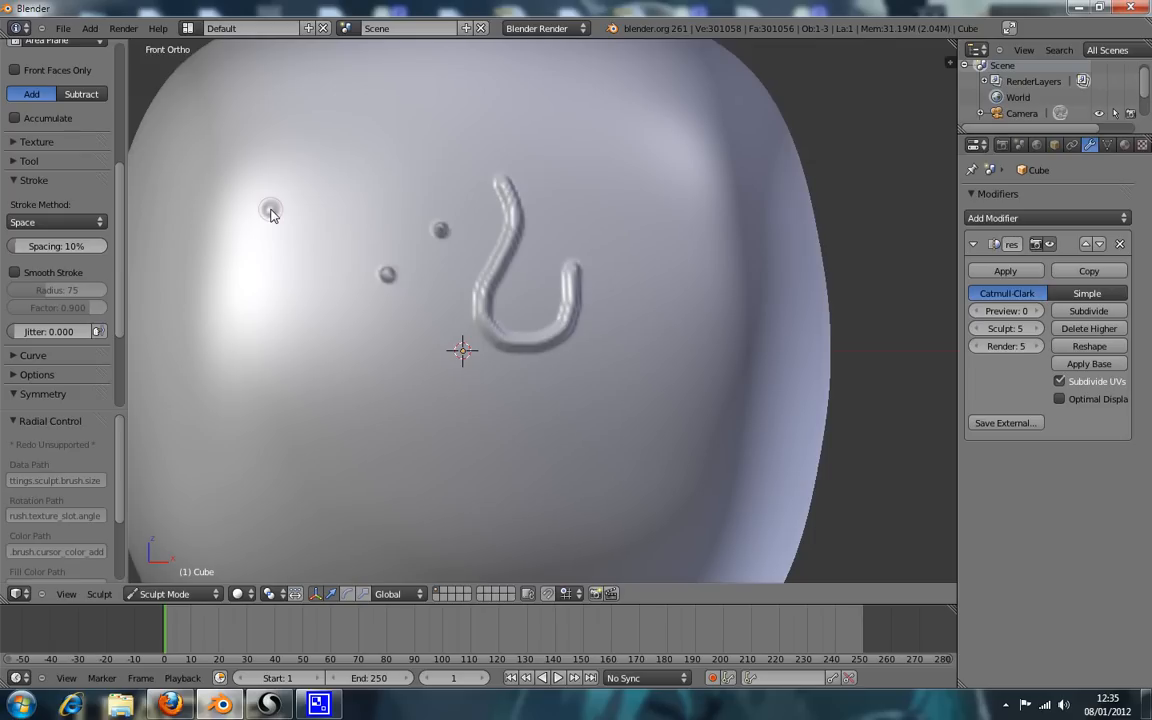
{"action": "left_click_drag", "start_coordinate": [272, 217], "coordinate": [281, 298]}
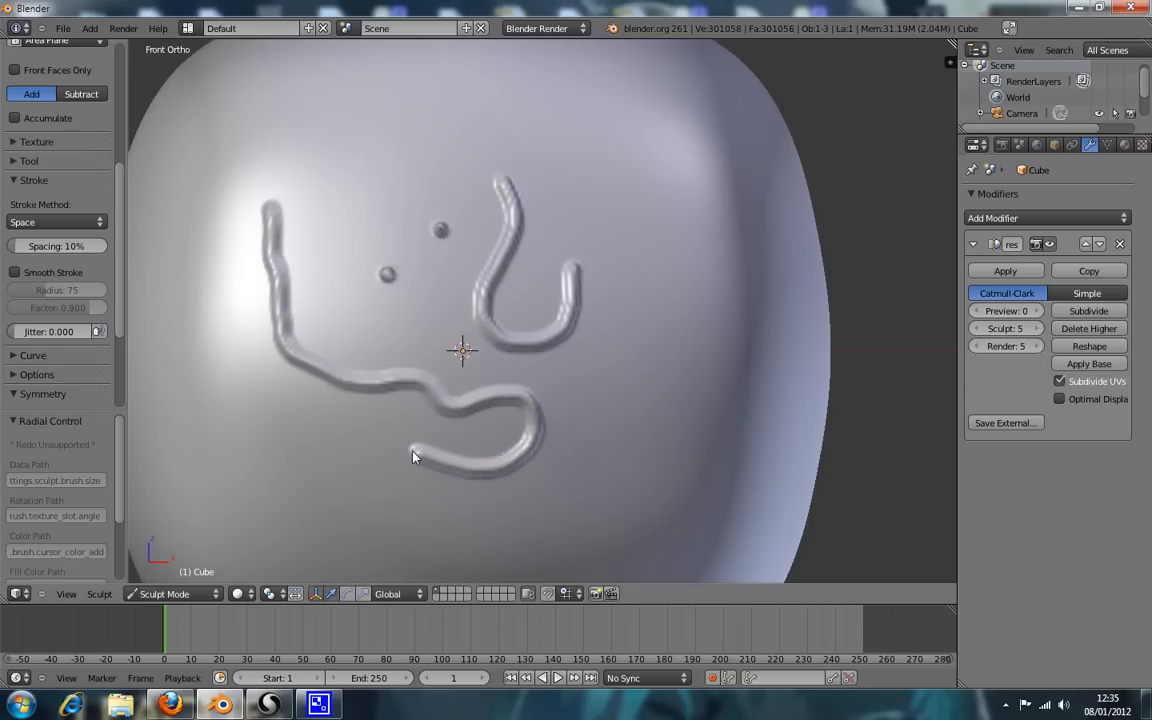
{"action": "scroll", "coordinate": [77, 123], "scroll_direction": "up", "scroll_amount": 6}
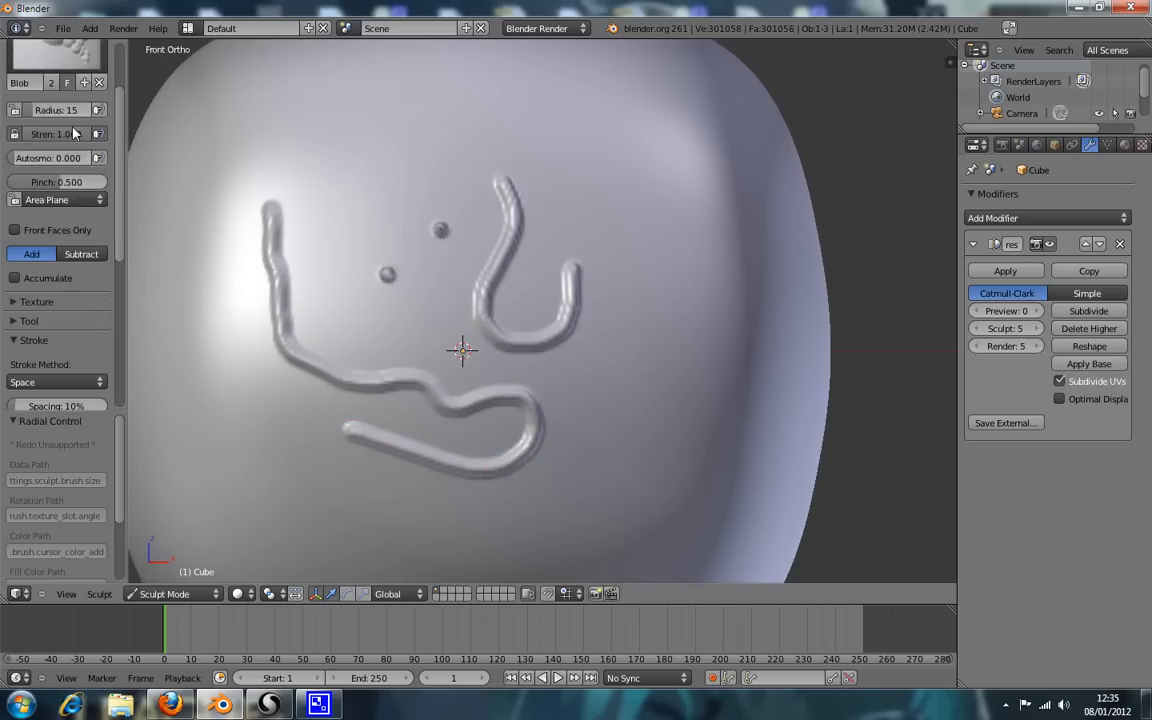
{"action": "left_click", "coordinate": [89, 133]}
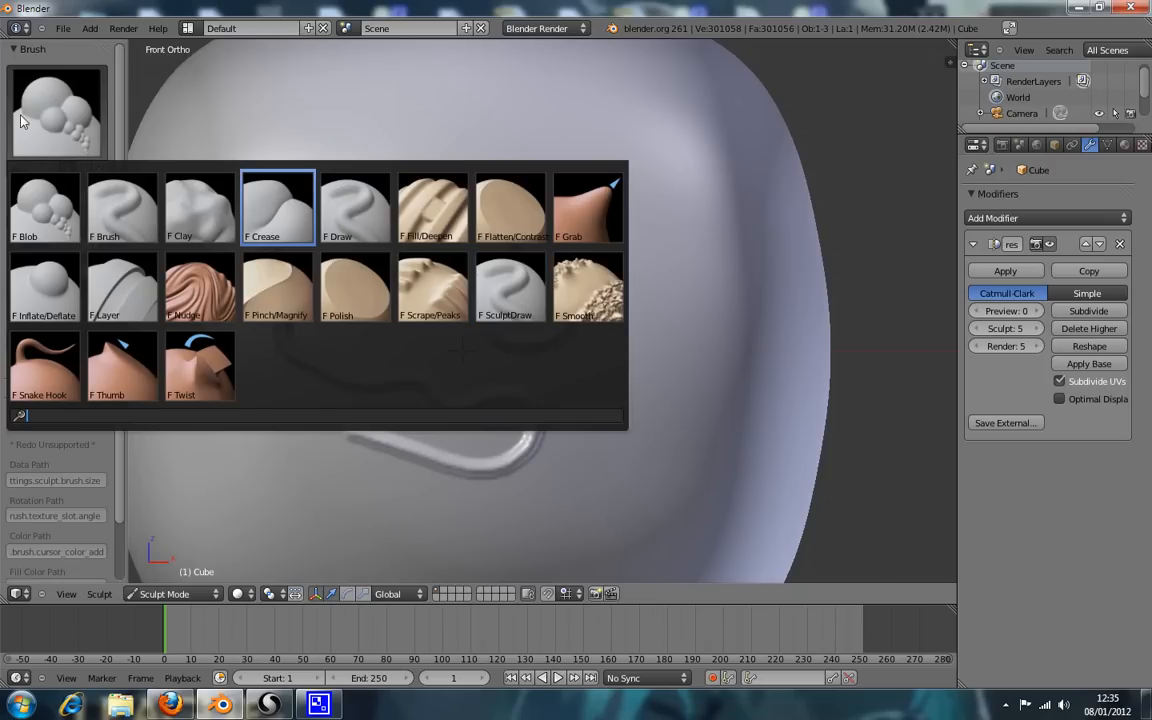
{"action": "left_click", "coordinate": [119, 117]}
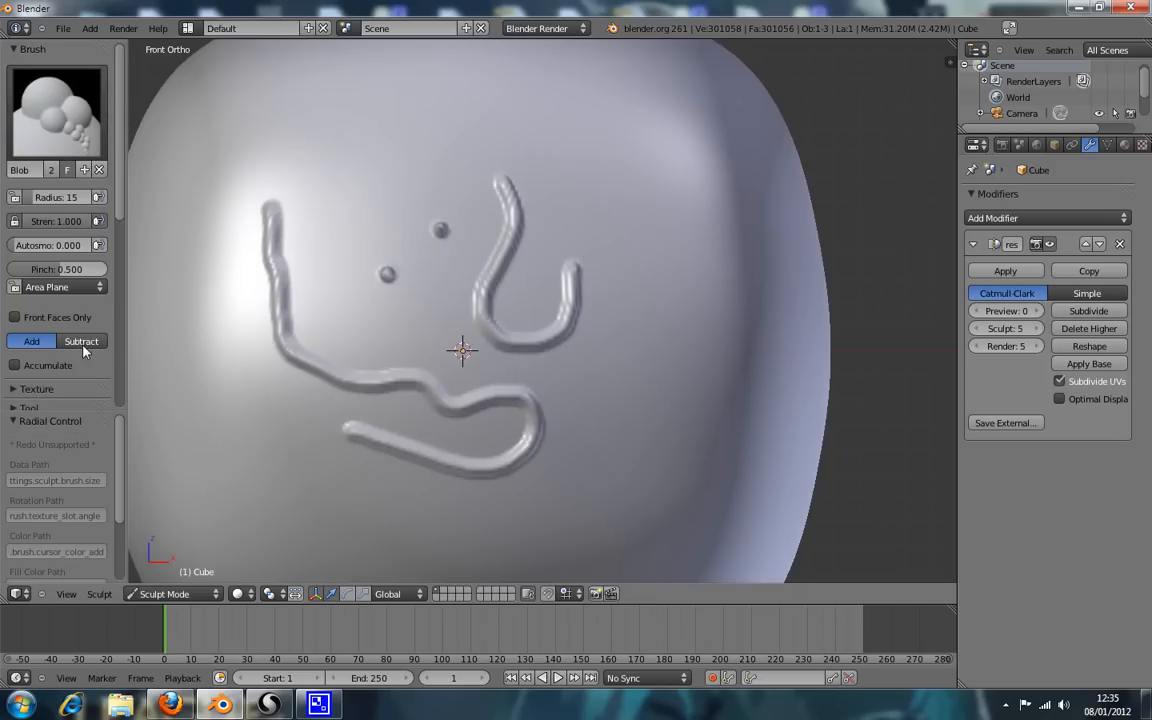
Set the Blob stroke spacing to 206% and draw a curved row of separate bumps across the upper front face.
{"action": "scroll", "coordinate": [88, 295], "scroll_direction": "down", "scroll_amount": 4}
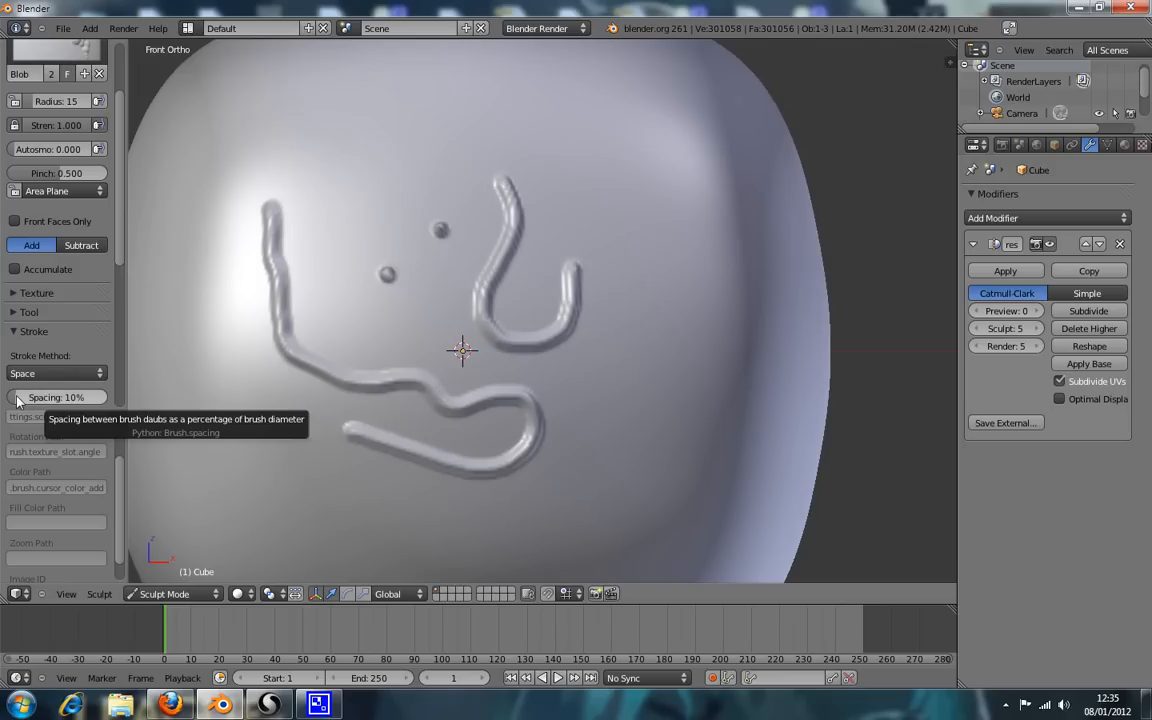
{"action": "left_click_drag", "start_coordinate": [16, 399], "coordinate": [56, 402]}
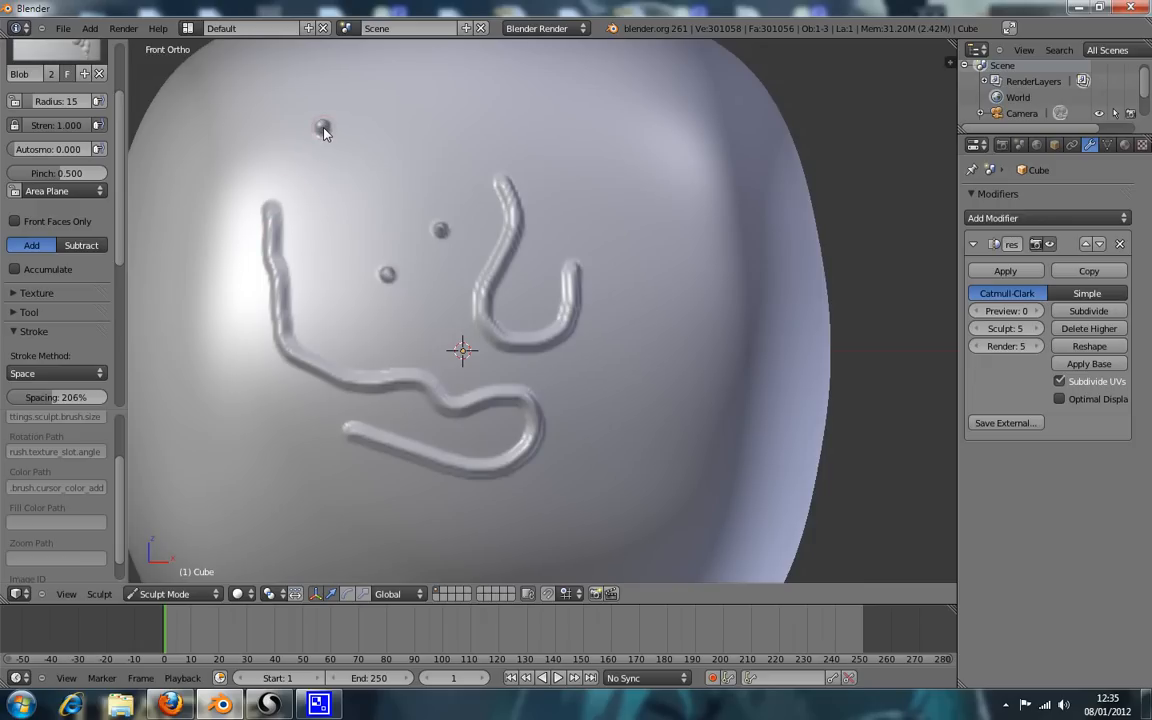
{"action": "left_click", "coordinate": [372, 127]}
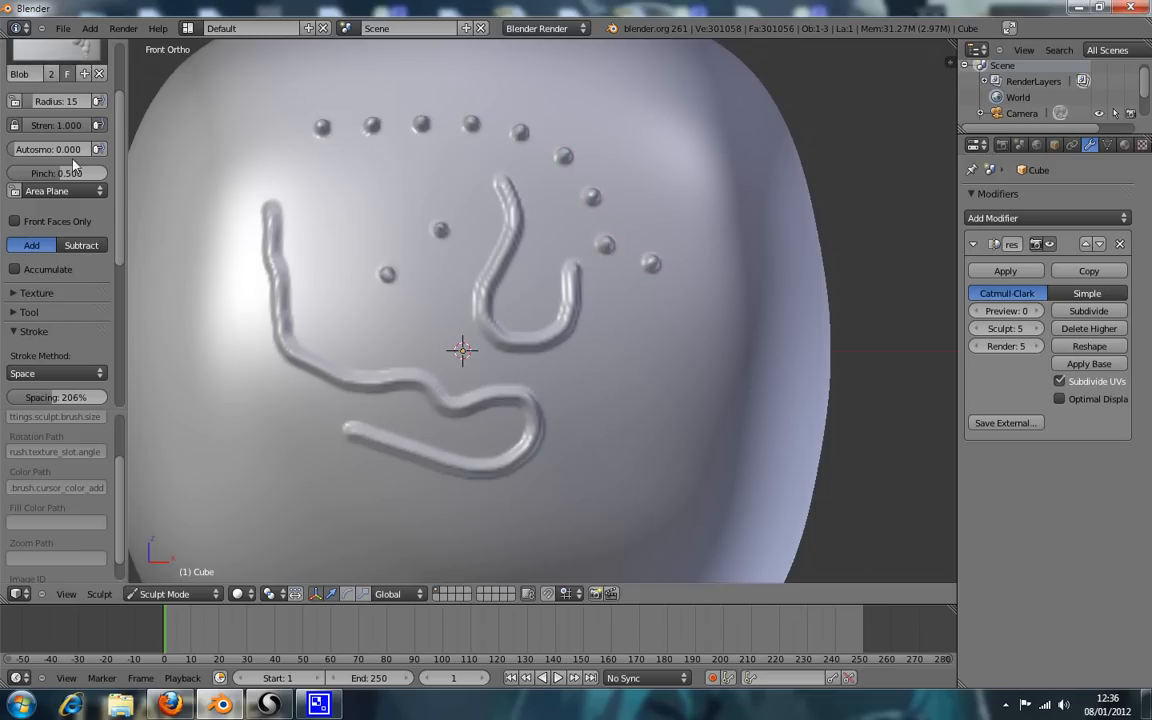
Scatter single Blob bumps around the row and down the front face's right side, and inspect them from the side.
{"action": "left_click", "coordinate": [345, 178]}
{"action": "left_click", "coordinate": [245, 170]}
{"action": "left_click", "coordinate": [247, 113]}
{"action": "left_click", "coordinate": [347, 72]}
{"action": "left_click", "coordinate": [530, 89]}
{"action": "left_click", "coordinate": [677, 141]}
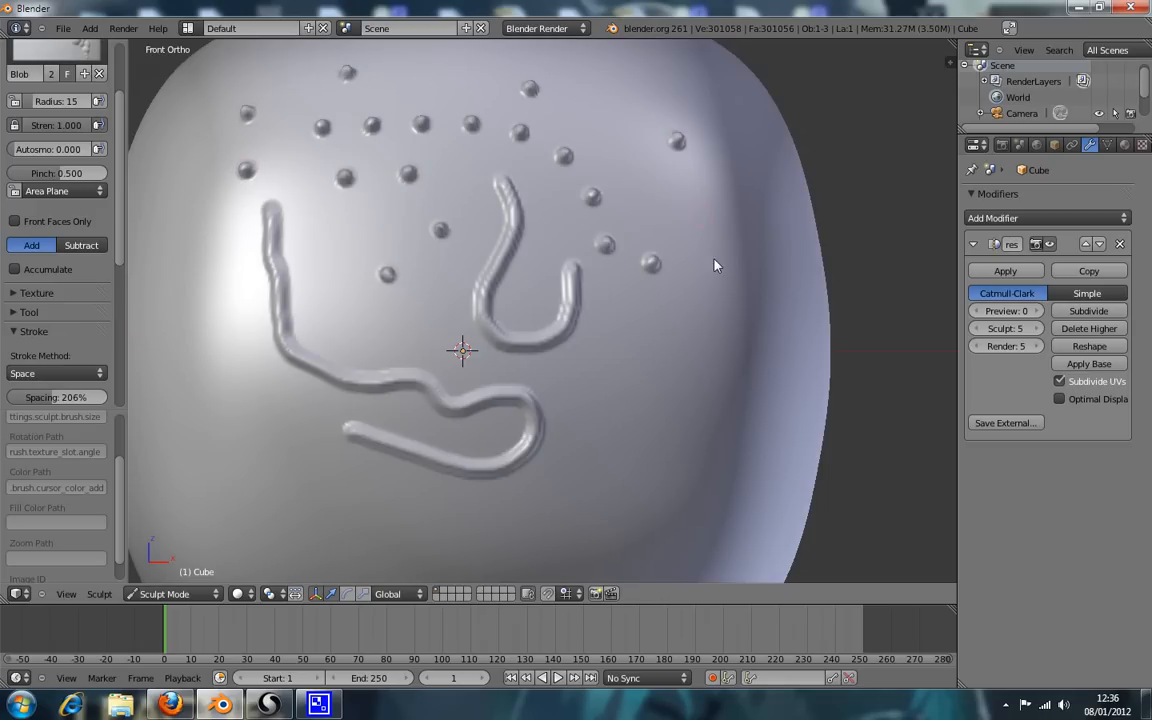
{"action": "left_click", "coordinate": [596, 335]}
{"action": "left_click", "coordinate": [676, 346]}
{"action": "left_click", "coordinate": [690, 234]}
{"action": "left_click", "coordinate": [647, 160]}
{"action": "mouse_move", "coordinate": [371, 239]}
{"action": "middle_mouse_down"}
{"action": "mouse_move", "coordinate": [427, 154]}
{"action": "mouse_move", "coordinate": [489, 165]}
{"action": "mouse_move", "coordinate": [548, 270]}
{"action": "mouse_move", "coordinate": [577, 273]}
{"action": "mouse_move", "coordinate": [581, 257]}
{"action": "mouse_move", "coordinate": [540, 249]}
{"action": "middle_mouse_up"}
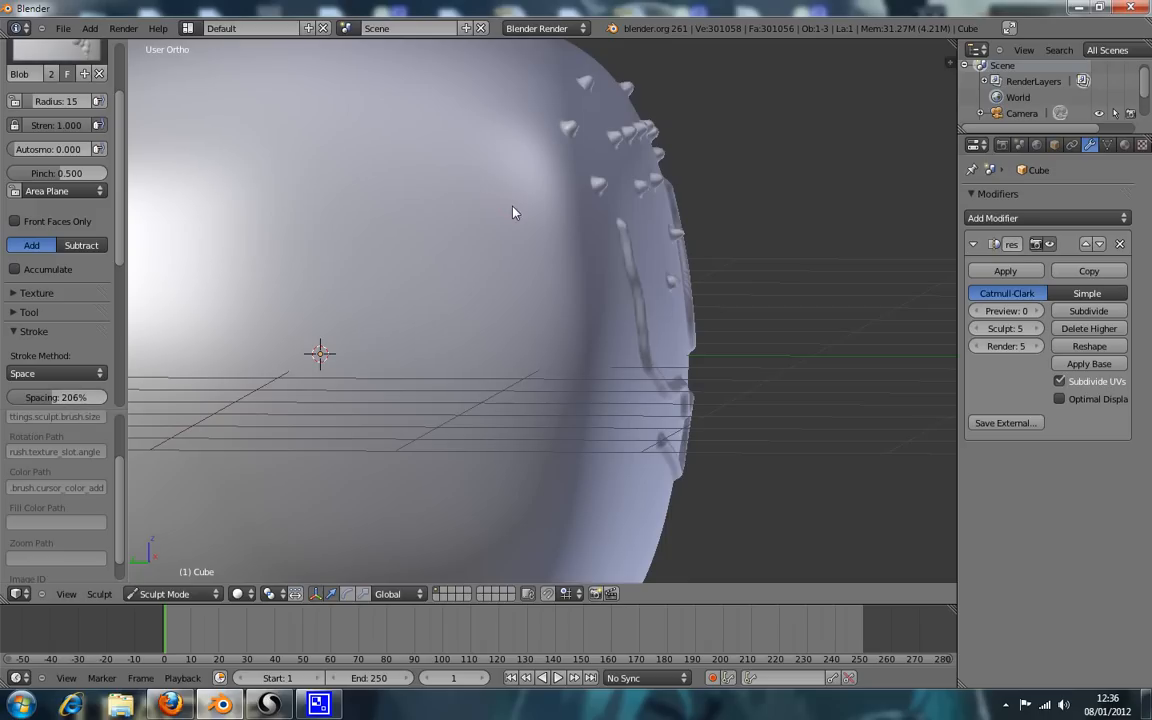
{"action": "middle_click_drag", "start_coordinate": [514, 211], "coordinate": [477, 227]}
{"action": "key", "text": "KP_1"}
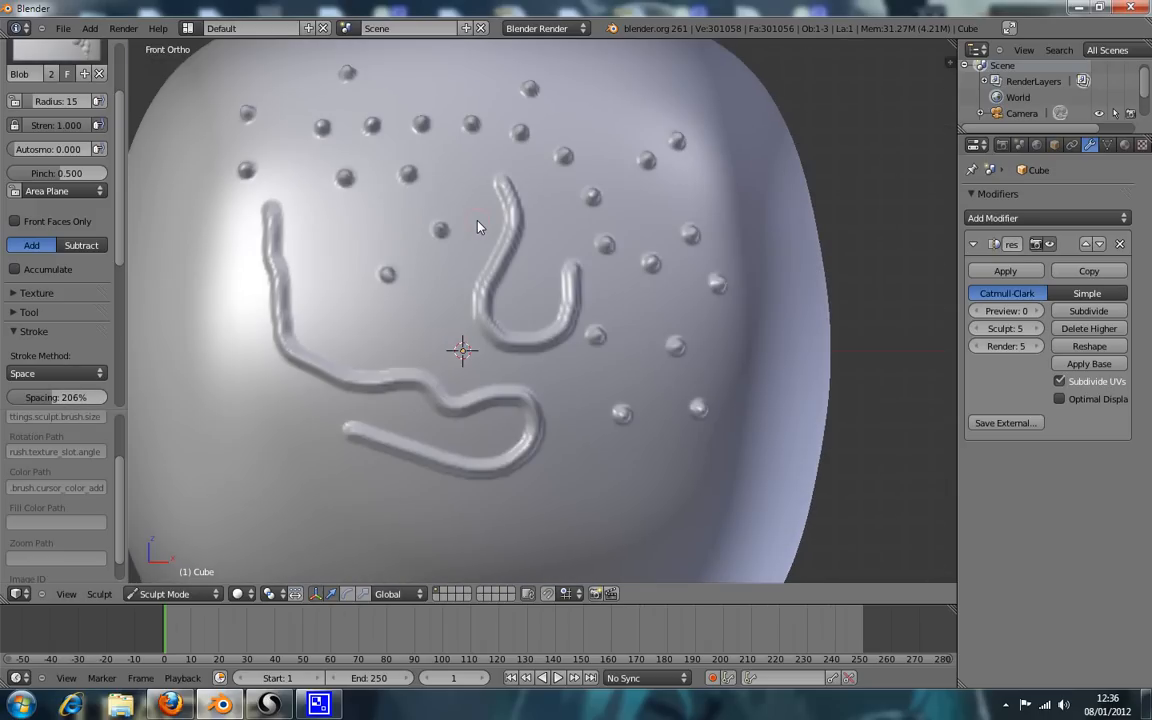
Add another row of spaced Blob bumps along the front face's upper edge, curving down its right side.
{"action": "scroll", "coordinate": [480, 226], "scroll_direction": "down", "scroll_amount": 2}
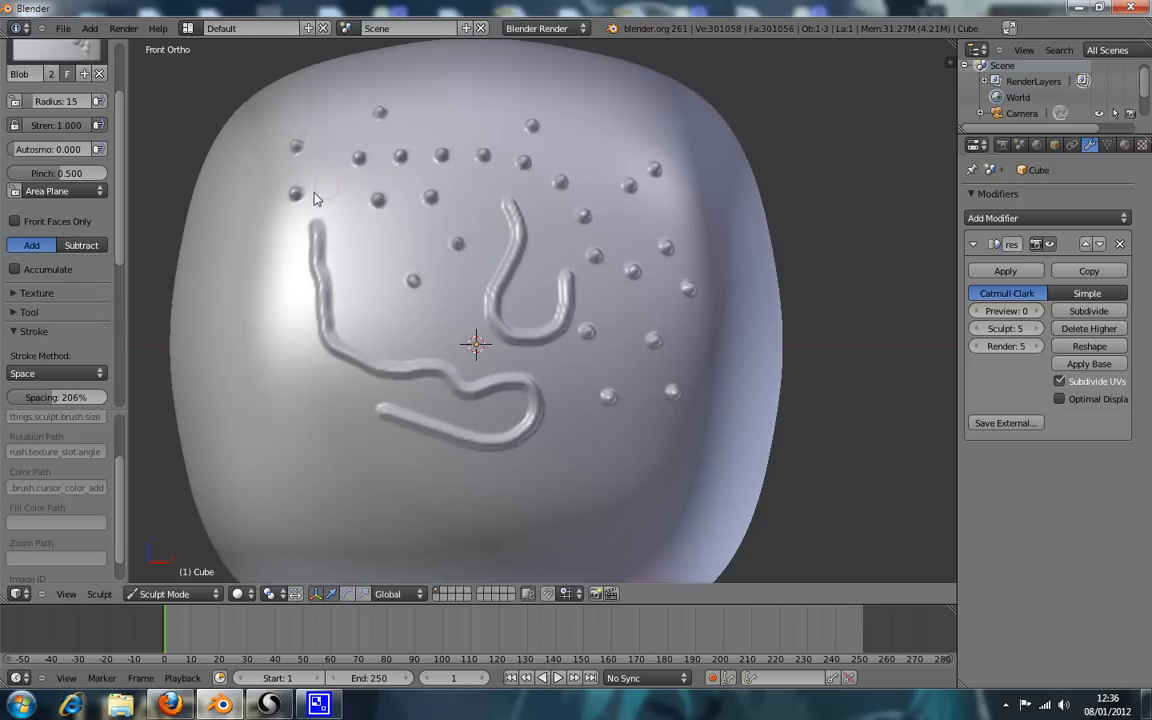
{"action": "left_click", "coordinate": [442, 121]}
{"action": "left_click", "coordinate": [495, 108]}
{"action": "left_click", "coordinate": [560, 109]}
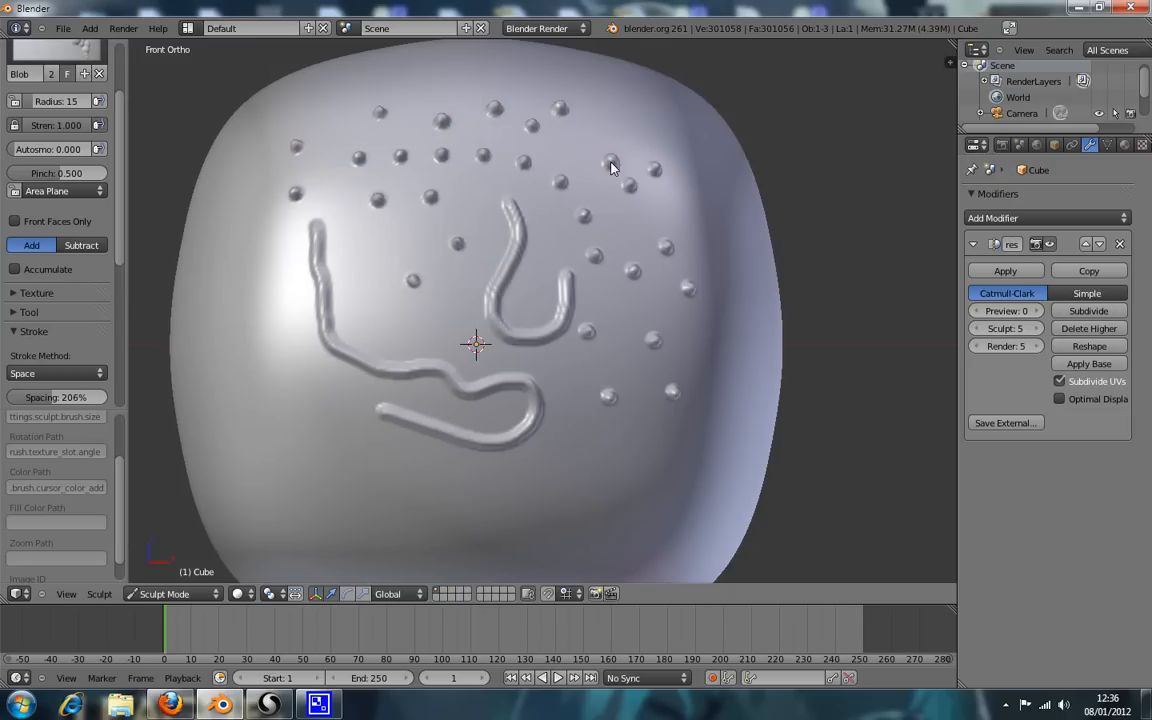
{"action": "left_click", "coordinate": [621, 240]}
Set the Blob stroke spacing to 79%, draw a beaded curve down the front face's left side and inspect it at an angle.
{"action": "left_click_drag", "start_coordinate": [55, 403], "coordinate": [29, 403]}
{"action": "left_click", "coordinate": [267, 238]}
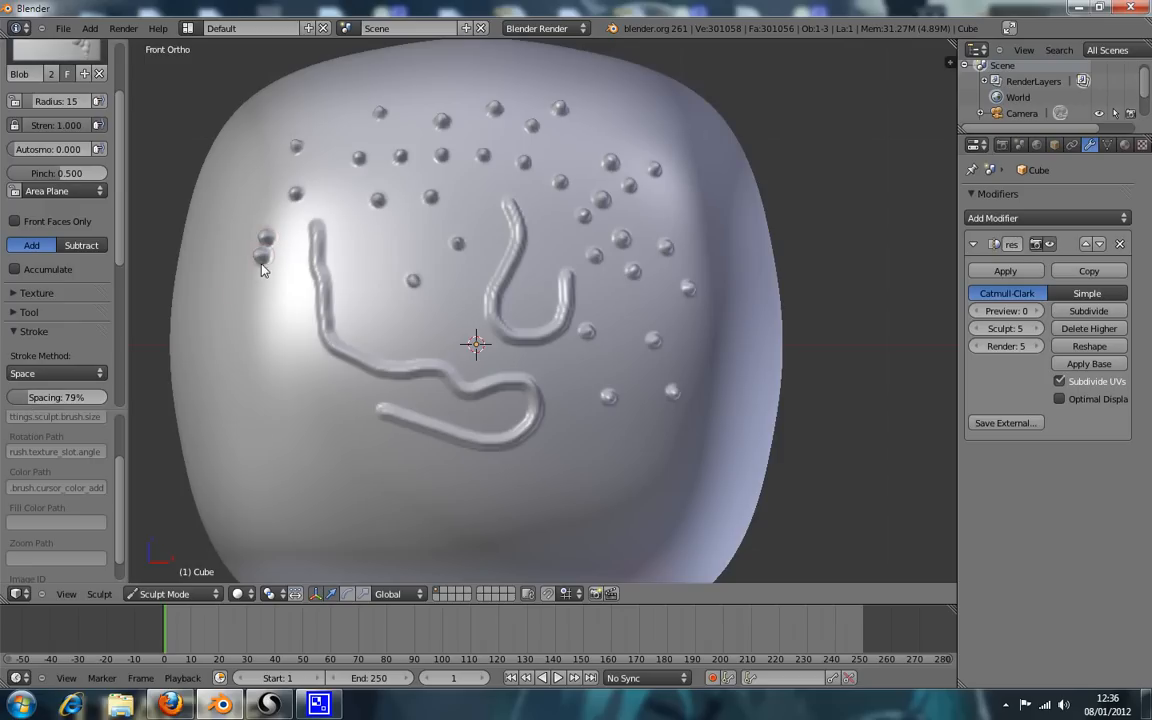
{"action": "left_click_drag", "start_coordinate": [257, 290], "coordinate": [257, 314]}
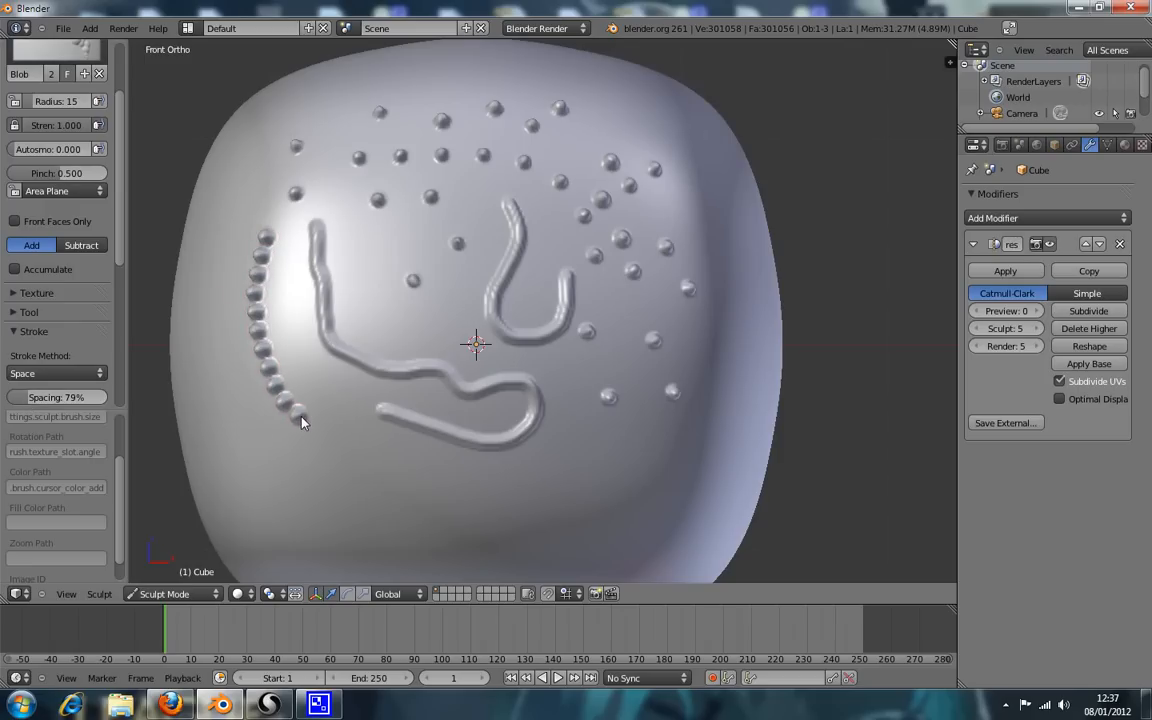
{"action": "mouse_move", "coordinate": [296, 301]}
{"action": "middle_mouse_down"}
{"action": "mouse_move", "coordinate": [463, 273]}
{"action": "mouse_move", "coordinate": [373, 303]}
{"action": "mouse_move", "coordinate": [385, 325]}
{"action": "mouse_move", "coordinate": [358, 311]}
{"action": "middle_mouse_up"}
{"action": "key", "text": "KP_1"}
{"action": "scroll", "coordinate": [63, 141], "scroll_direction": "up", "scroll_amount": 3}
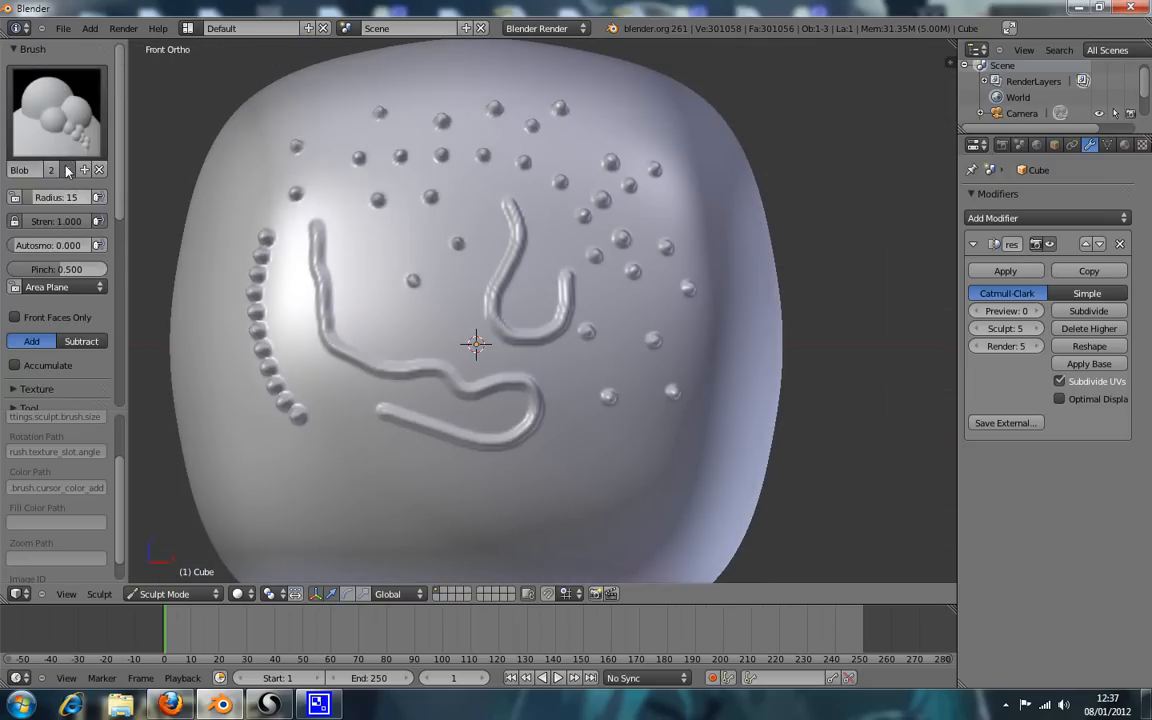
Switch to the Brush brush, set its stroke spacing to 100% and draw a beaded curve down the front face's right edge.
{"action": "left_click", "coordinate": [67, 121]}
{"action": "left_click", "coordinate": [120, 200]}
{"action": "scroll", "coordinate": [88, 400], "scroll_direction": "down", "scroll_amount": 3}
{"action": "scroll", "coordinate": [89, 402], "scroll_direction": "down", "scroll_amount": 3}
{"action": "mouse_move", "coordinate": [42, 290]}
{"action": "left_mouse_down"}
{"action": "mouse_move", "coordinate": [90, 288]}
{"action": "mouse_move", "coordinate": [37, 286]}
{"action": "left_mouse_up"}
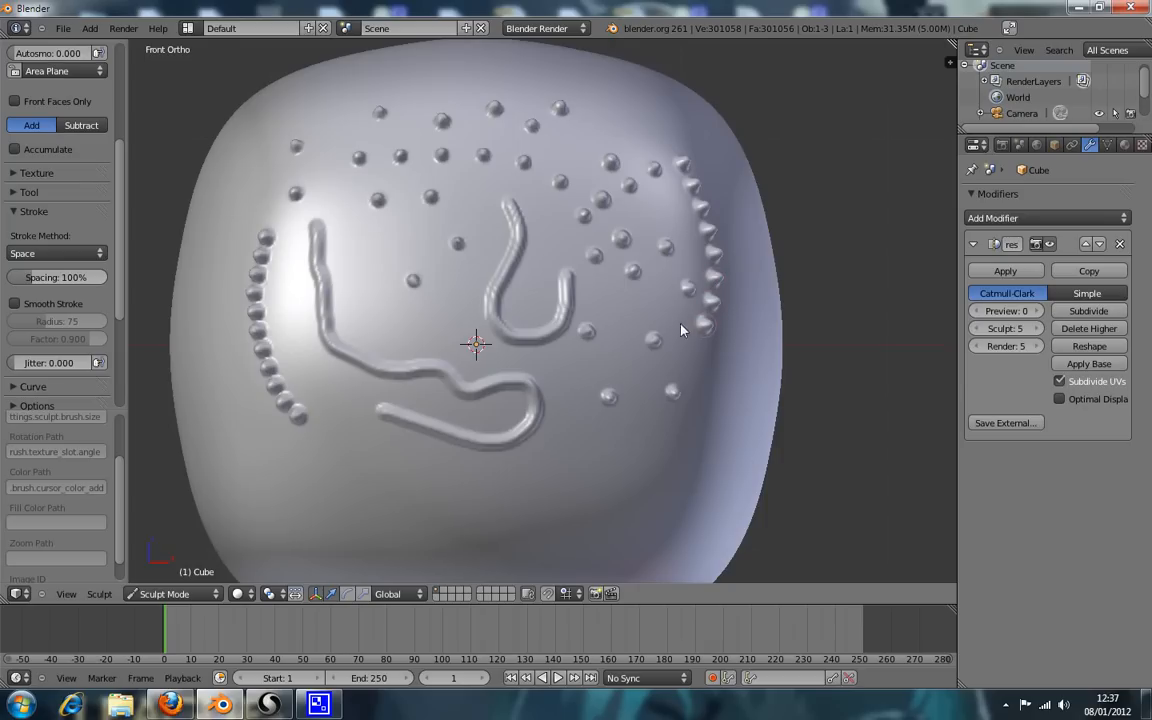
Draw a second, roughly horizontal row of Brush bumps across the front face's right half and inspect it at an angle.
{"action": "left_click", "coordinate": [592, 298]}
{"action": "middle_click_drag", "start_coordinate": [603, 347], "coordinate": [625, 252]}
{"action": "key", "text": "KP_1"}
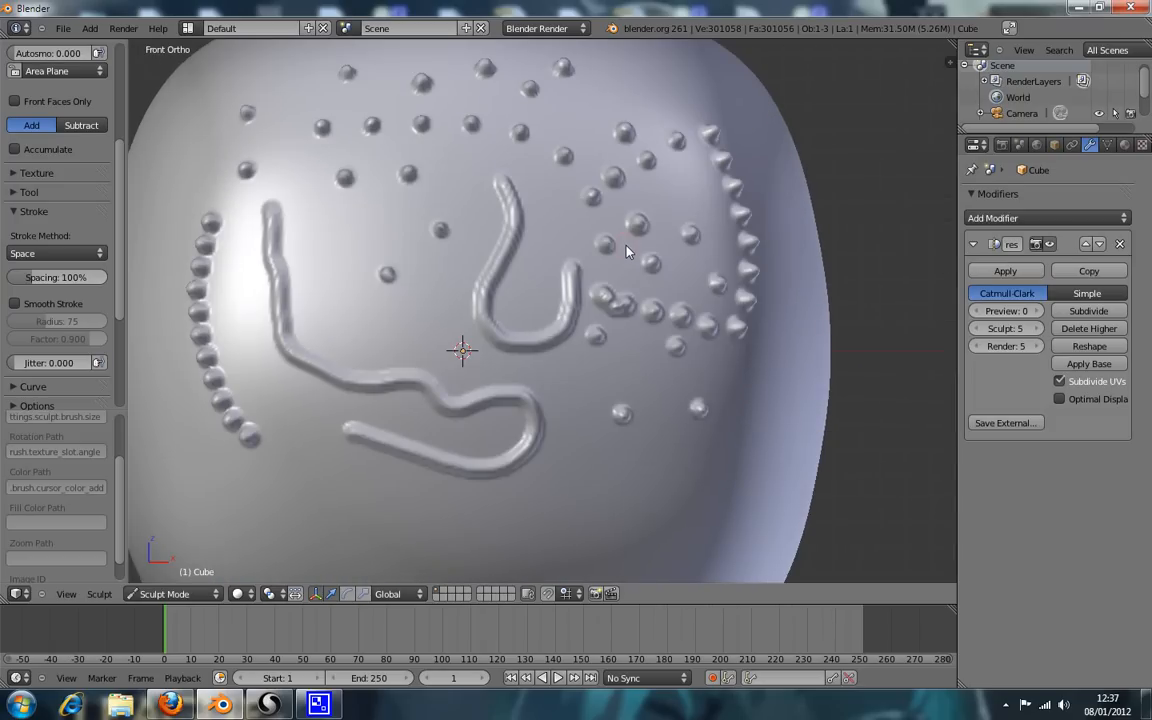
Switch to the Draw brush and add a single bump on the upper left part of the front face.
{"action": "scroll", "coordinate": [69, 156], "scroll_direction": "up", "scroll_amount": 5}
{"action": "left_click", "coordinate": [39, 94]}
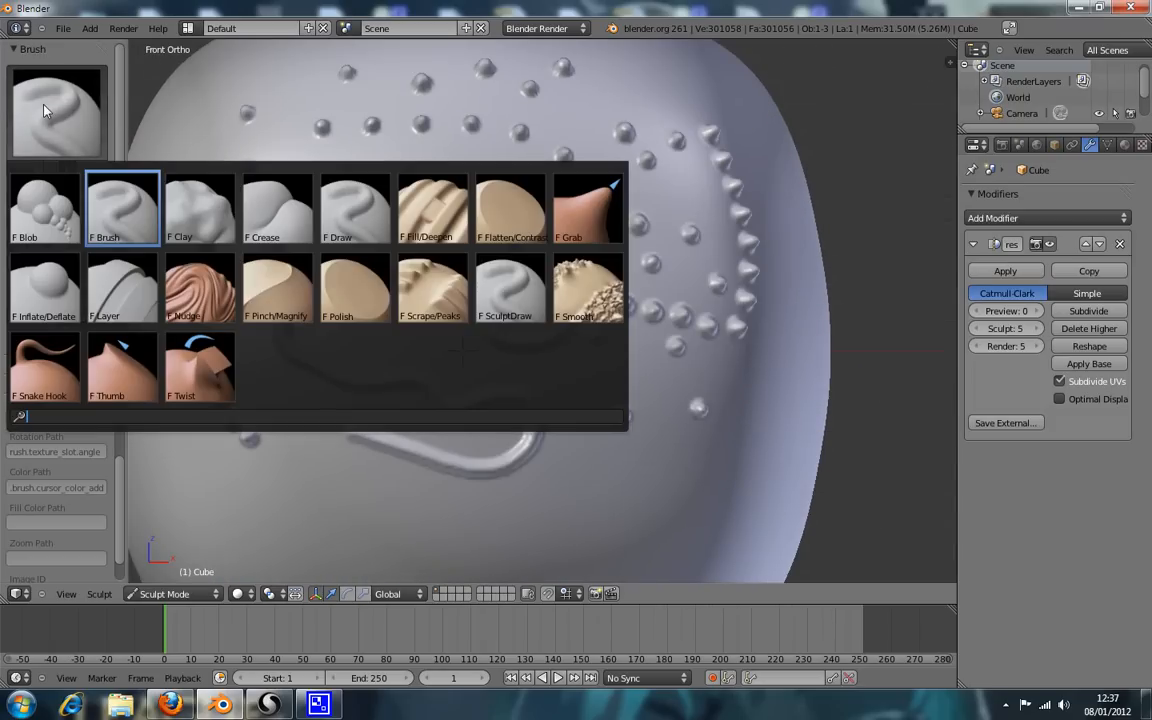
{"action": "left_click", "coordinate": [337, 192]}
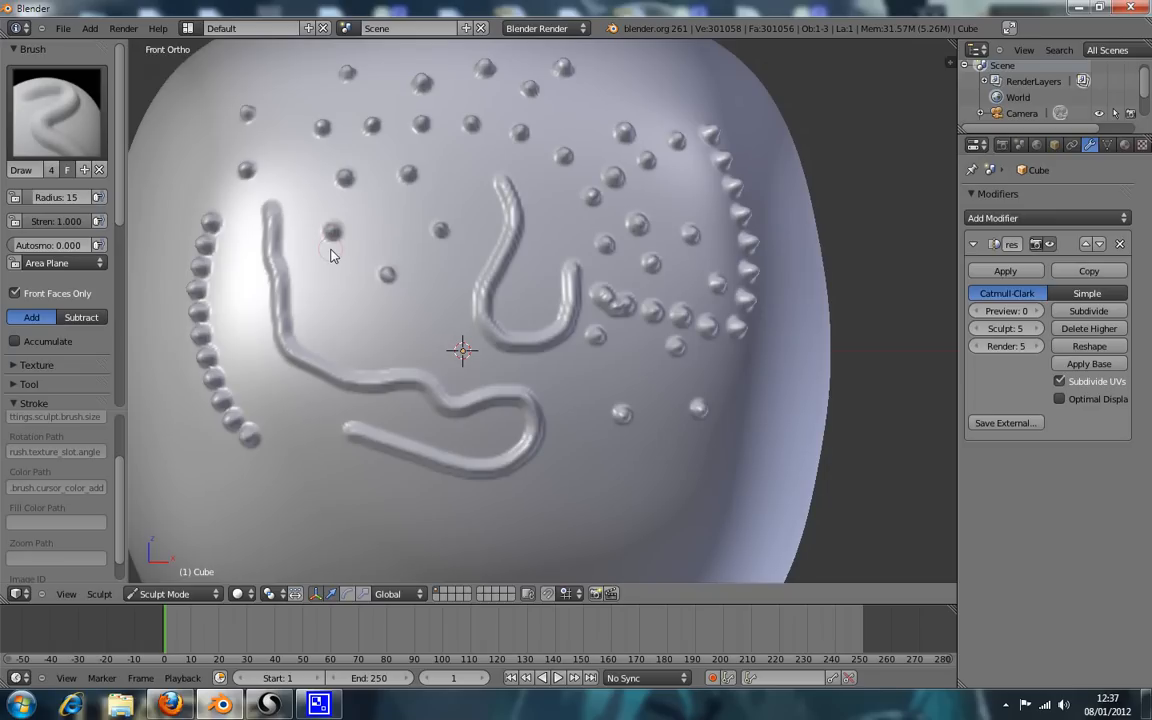
{"action": "left_click", "coordinate": [30, 102]}
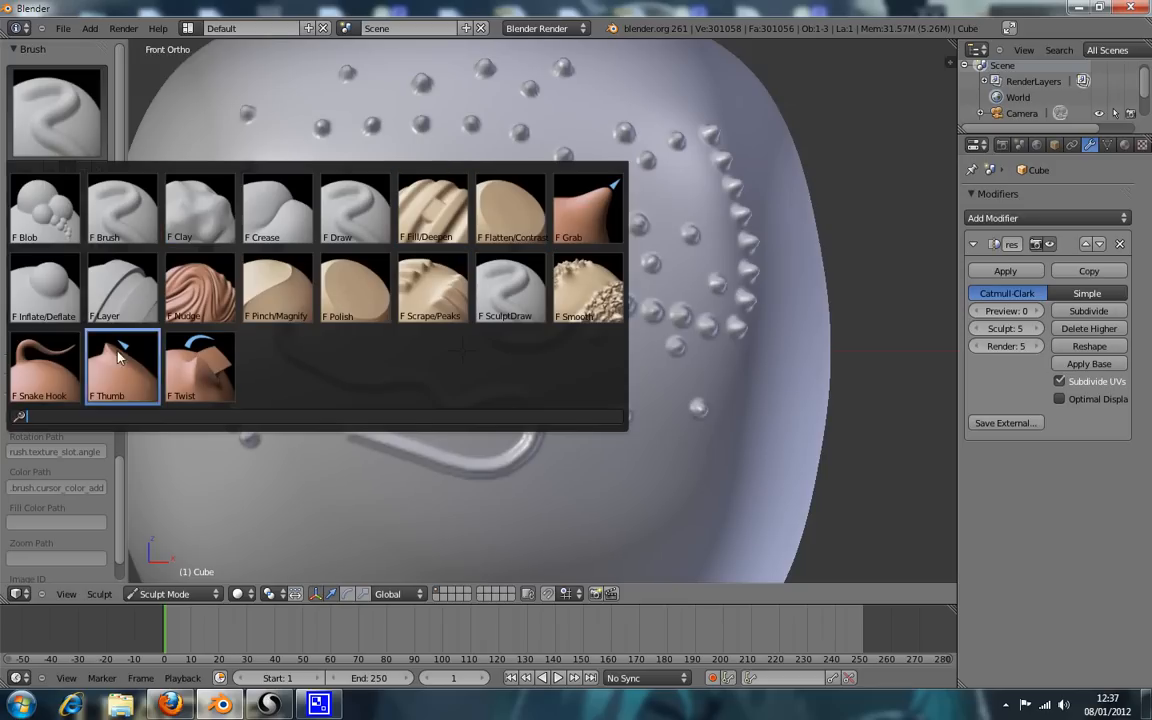
{"action": "left_click", "coordinate": [367, 200]}
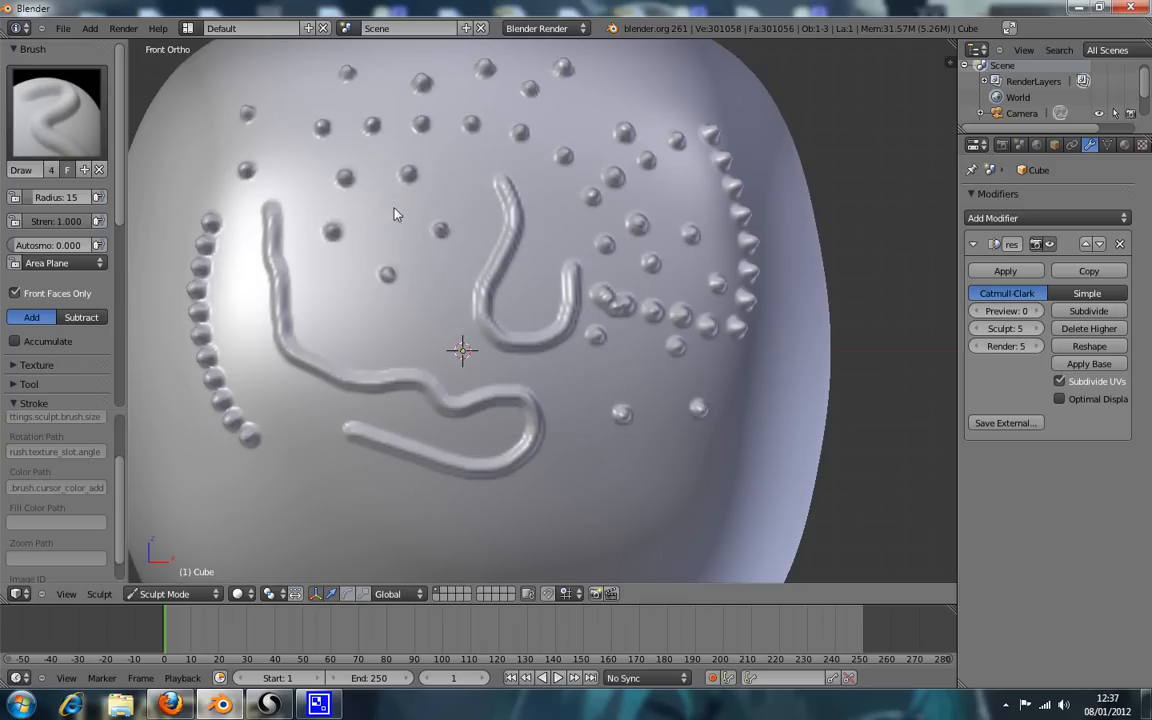
Set the Draw brush's stroke spacing to 100% and draw a beaded row from the front face's centre toward its right side.
{"action": "scroll", "coordinate": [74, 319], "scroll_direction": "down", "scroll_amount": 5}
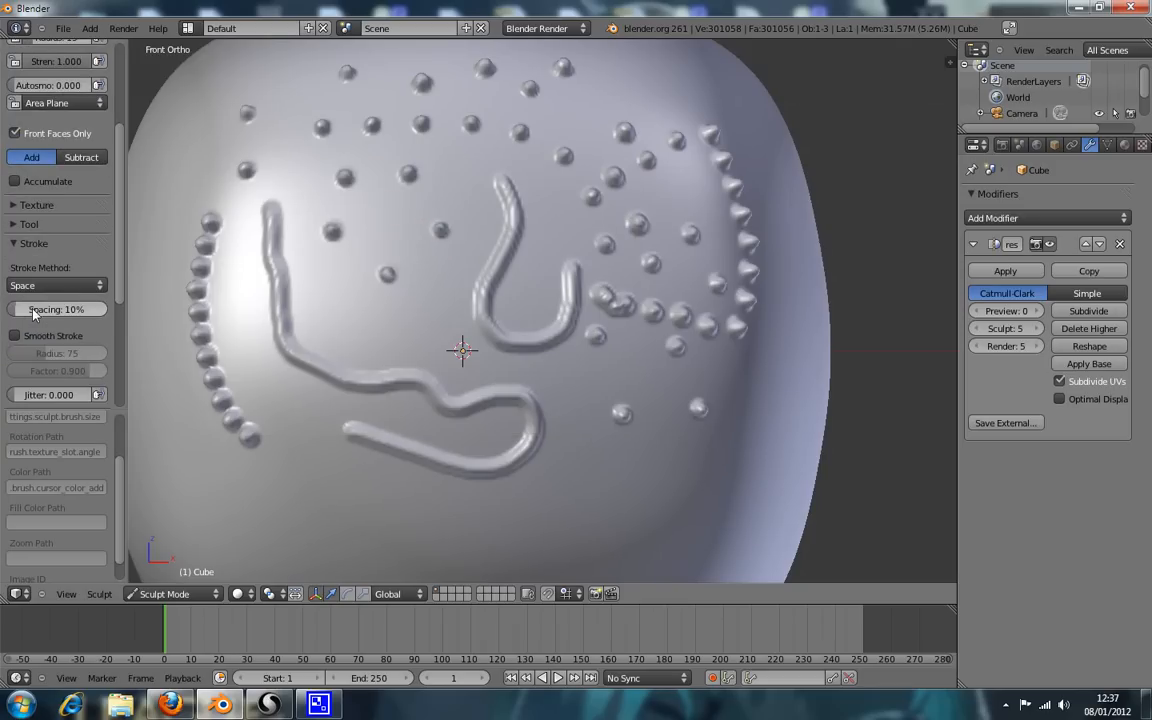
{"action": "left_click_drag", "start_coordinate": [20, 315], "coordinate": [37, 315]}
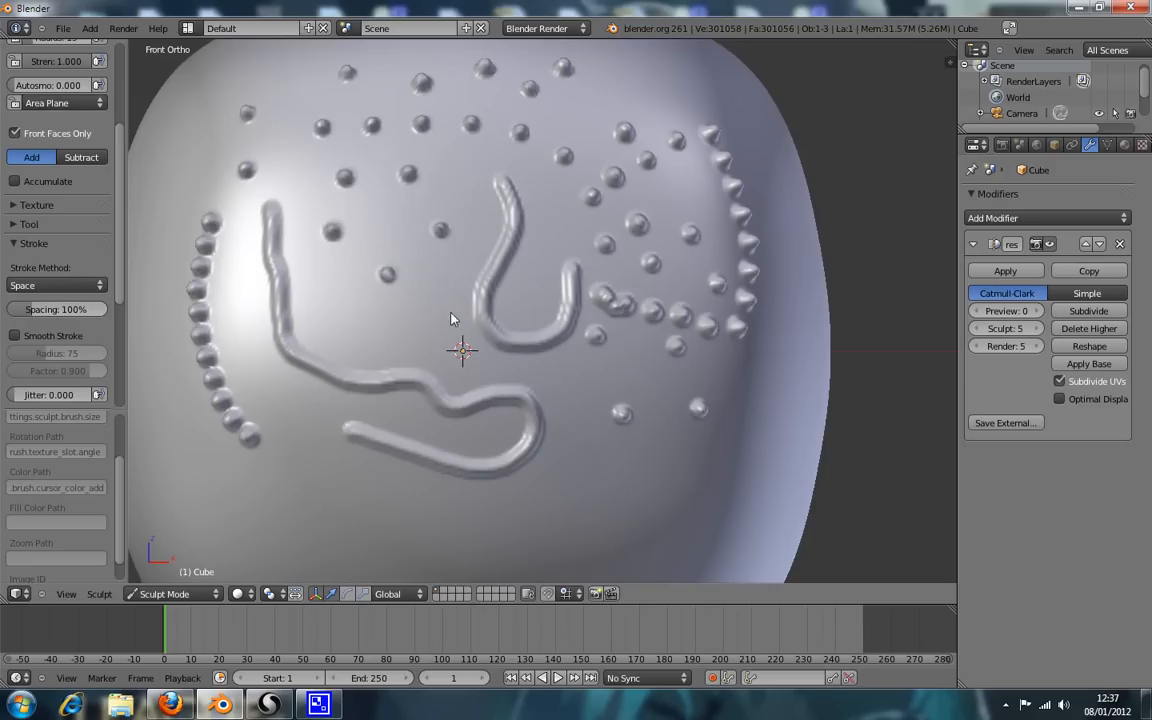
{"action": "left_click", "coordinate": [413, 333]}
{"action": "left_click_drag", "start_coordinate": [462, 352], "coordinate": [525, 374]}
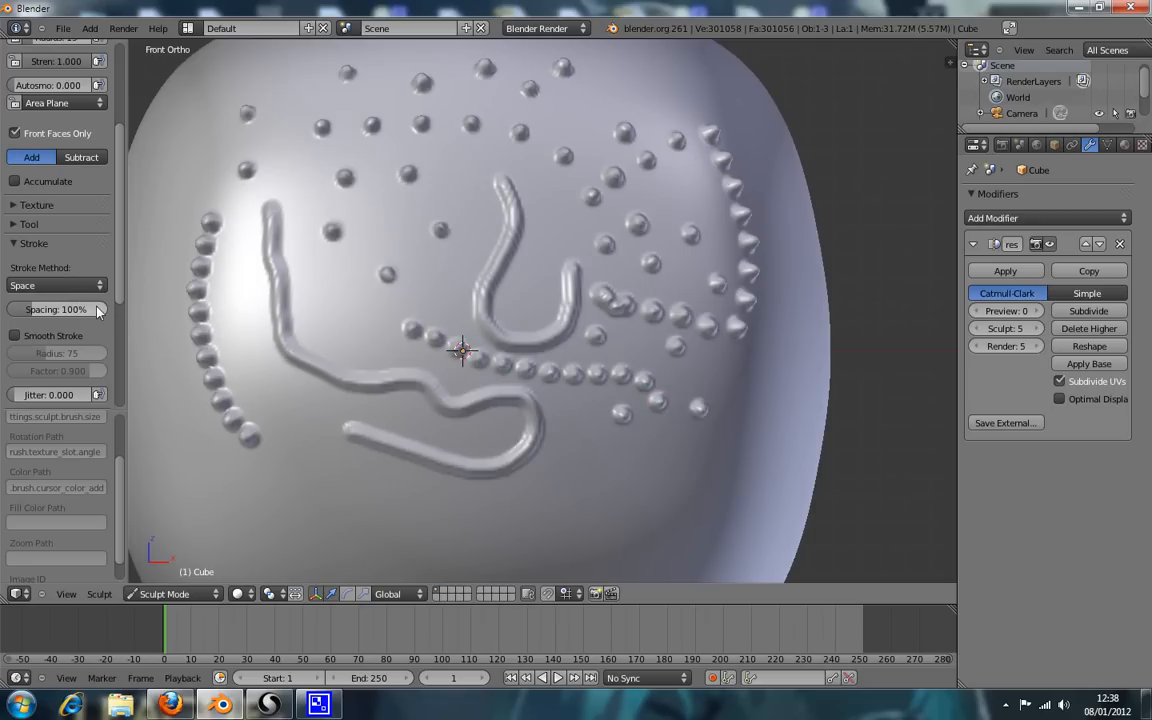
Switch to the SculptDraw brush and try a short stroke on the front face's right side.
{"action": "scroll", "coordinate": [78, 225], "scroll_direction": "up", "scroll_amount": 3}
{"action": "scroll", "coordinate": [75, 141], "scroll_direction": "up", "scroll_amount": 2}
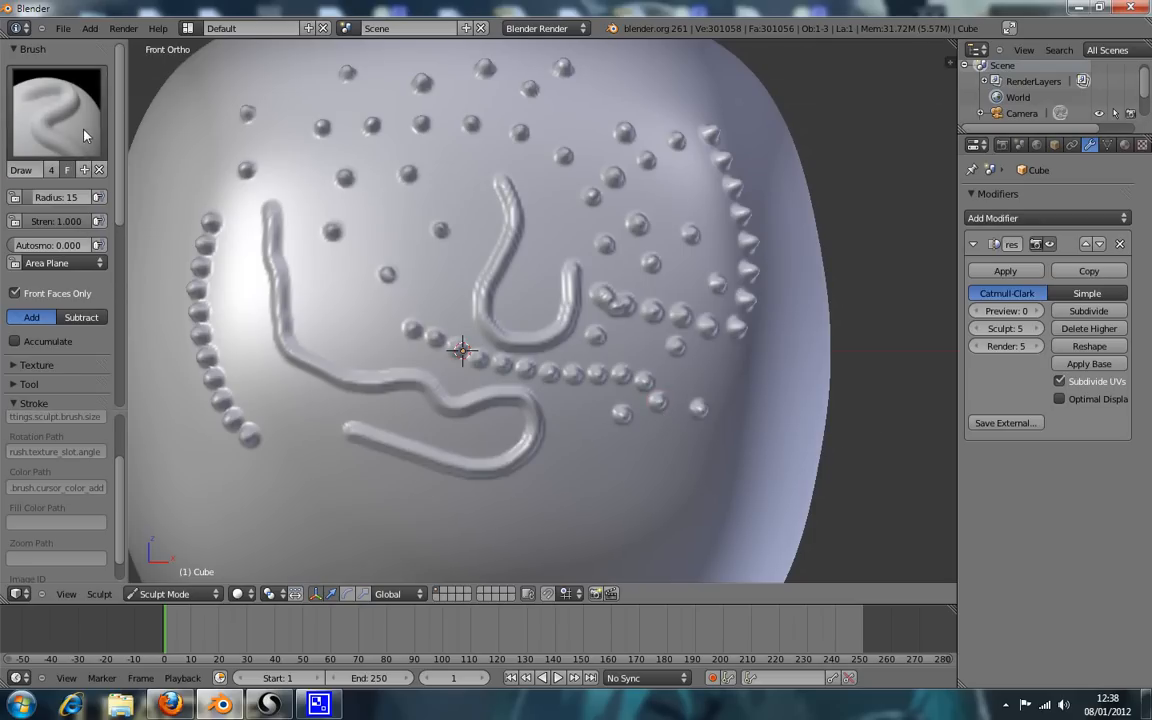
{"action": "left_click", "coordinate": [75, 116]}
{"action": "left_click", "coordinate": [525, 308]}
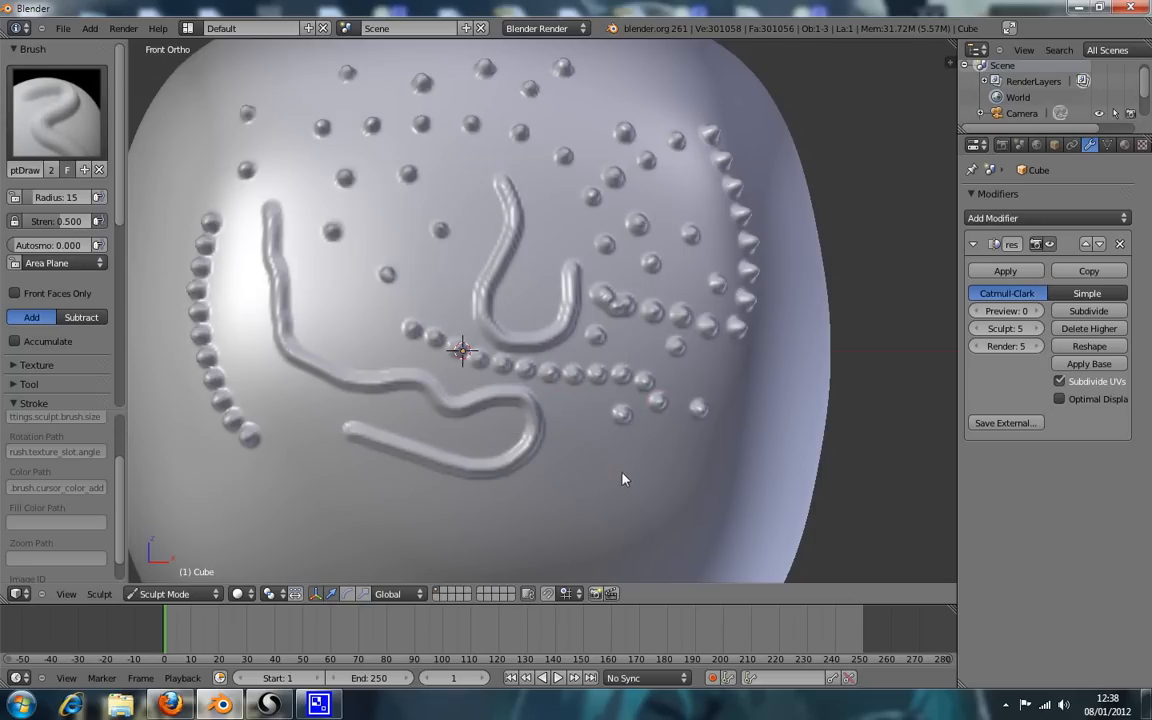
{"action": "left_click_drag", "start_coordinate": [700, 380], "coordinate": [730, 376]}
Bring up the SculptDraw brush's stroke settings.
{"action": "left_click", "coordinate": [78, 403]}
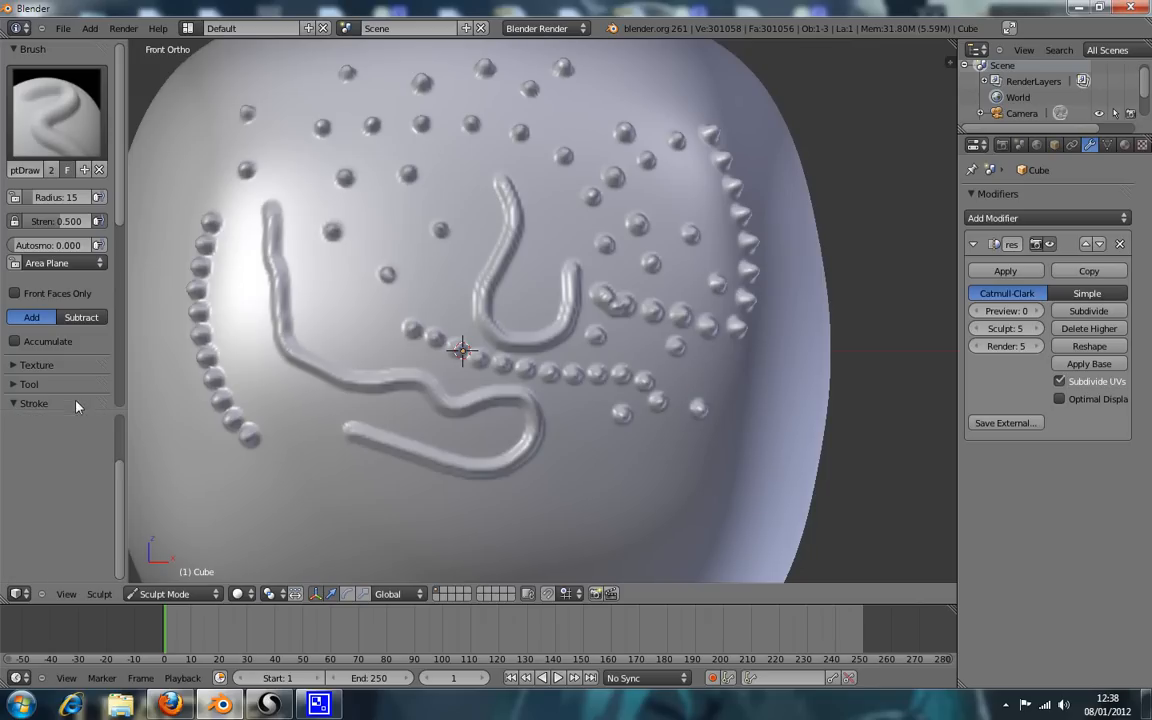
{"action": "left_click_drag", "start_coordinate": [118, 192], "coordinate": [125, 220]}
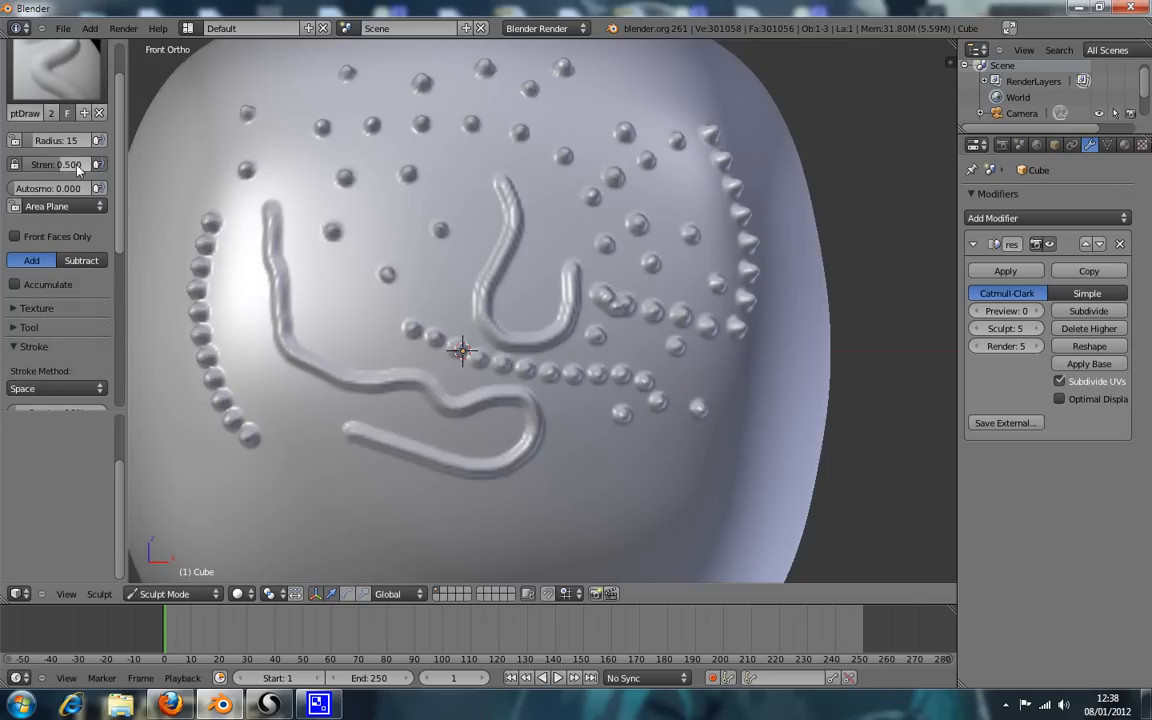
Raise the brush strength, keep the stroke spacing at 100%, and sculpt a looping row of separate bumps on the front face.
{"action": "left_click_drag", "start_coordinate": [73, 165], "coordinate": [107, 170]}
{"action": "scroll", "coordinate": [106, 178], "scroll_direction": "down", "scroll_amount": 5}
{"action": "left_click", "coordinate": [54, 251]}
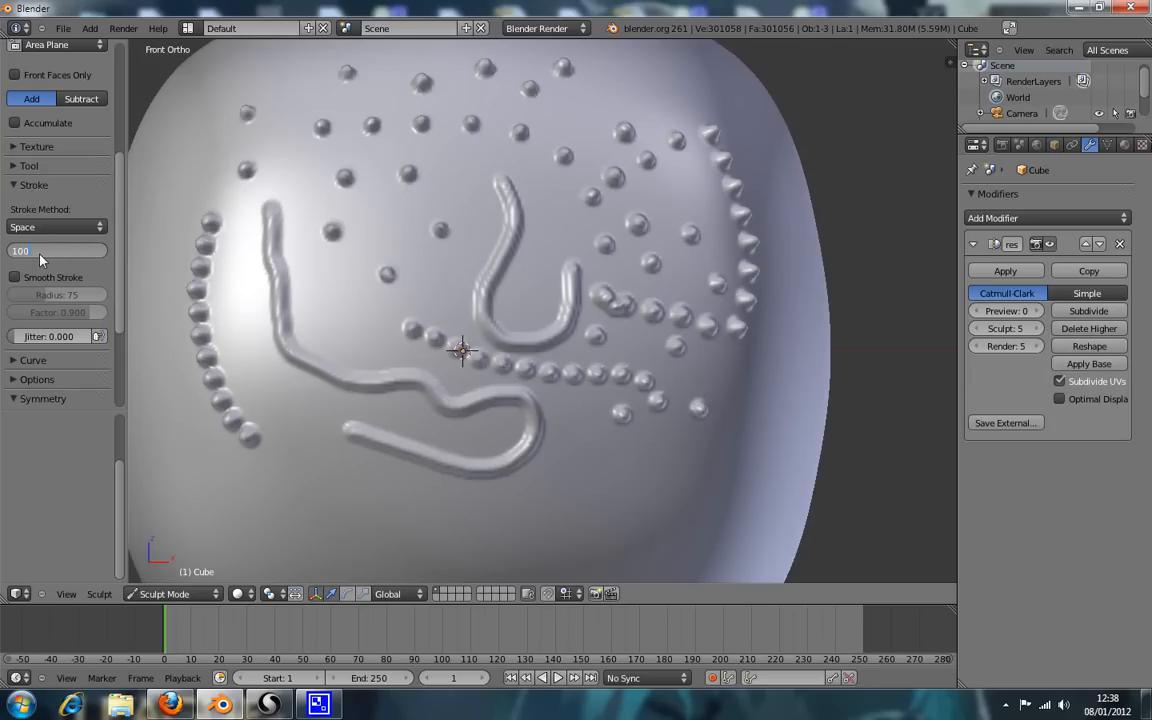
{"action": "key", "text": "Return"}
{"action": "left_click_drag", "start_coordinate": [464, 189], "coordinate": [473, 240]}
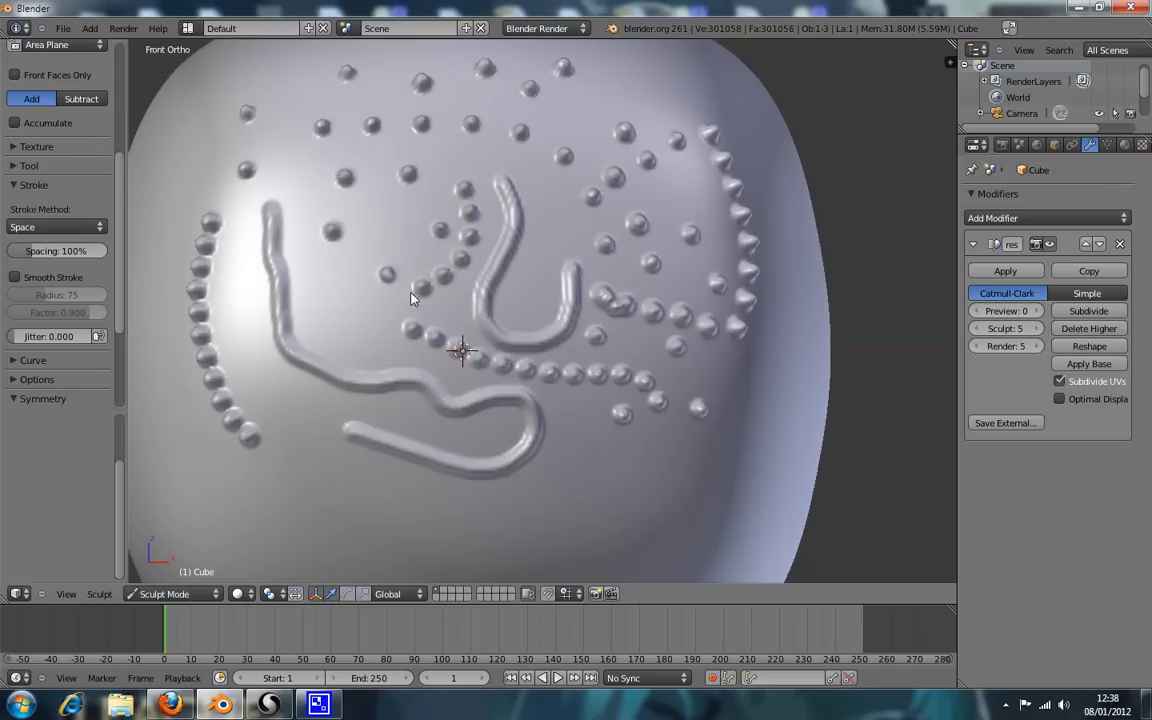
{"action": "left_click_drag", "start_coordinate": [338, 340], "coordinate": [323, 272]}
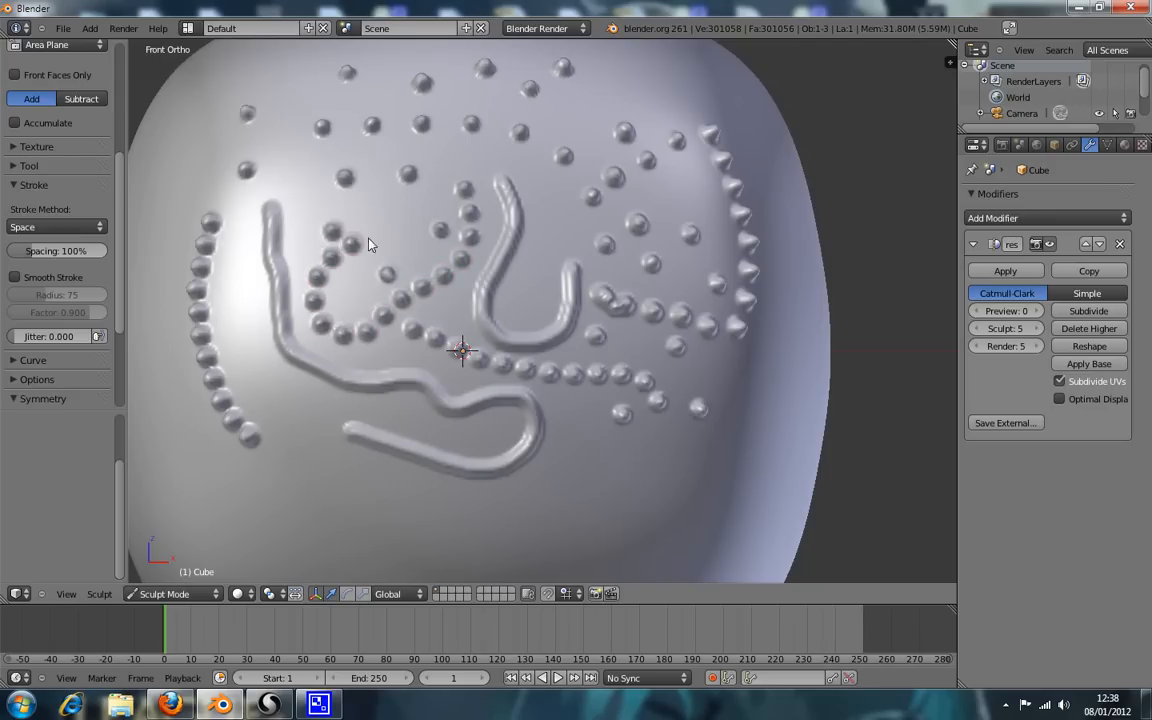
Switch to the Grab brush and give it the Space stroke method with 100% spacing.
{"action": "scroll", "coordinate": [104, 184], "scroll_direction": "up", "scroll_amount": 5}
{"action": "left_click", "coordinate": [58, 110]}
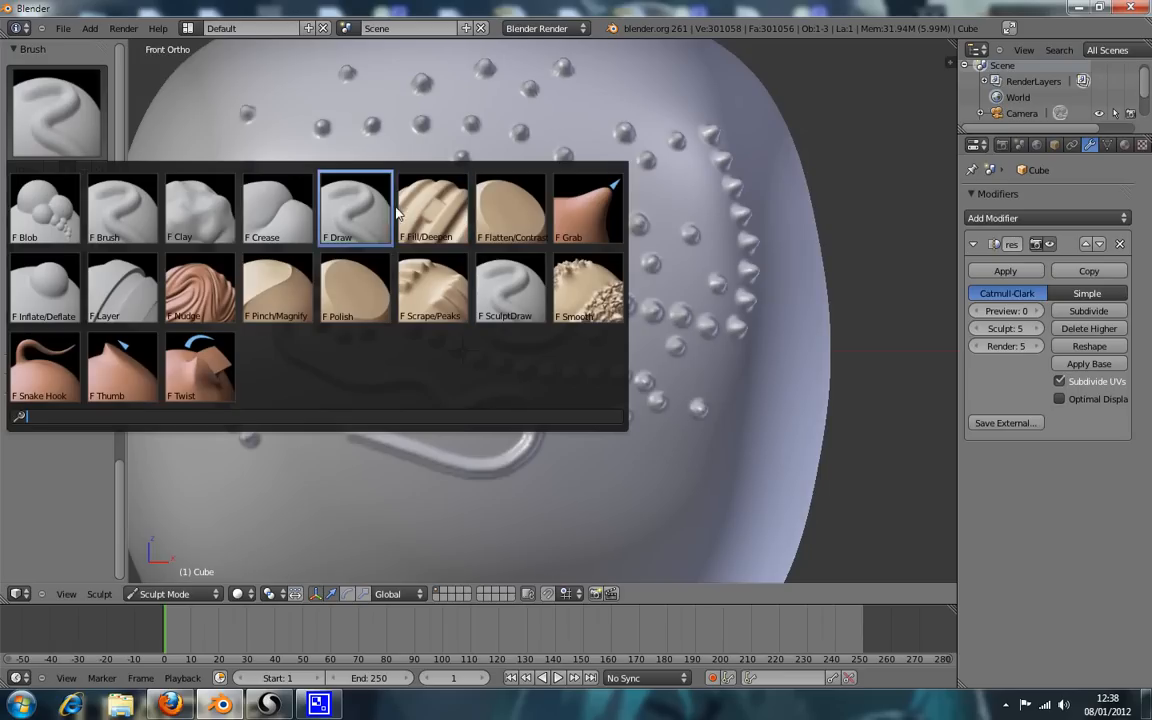
{"action": "left_click", "coordinate": [590, 220]}
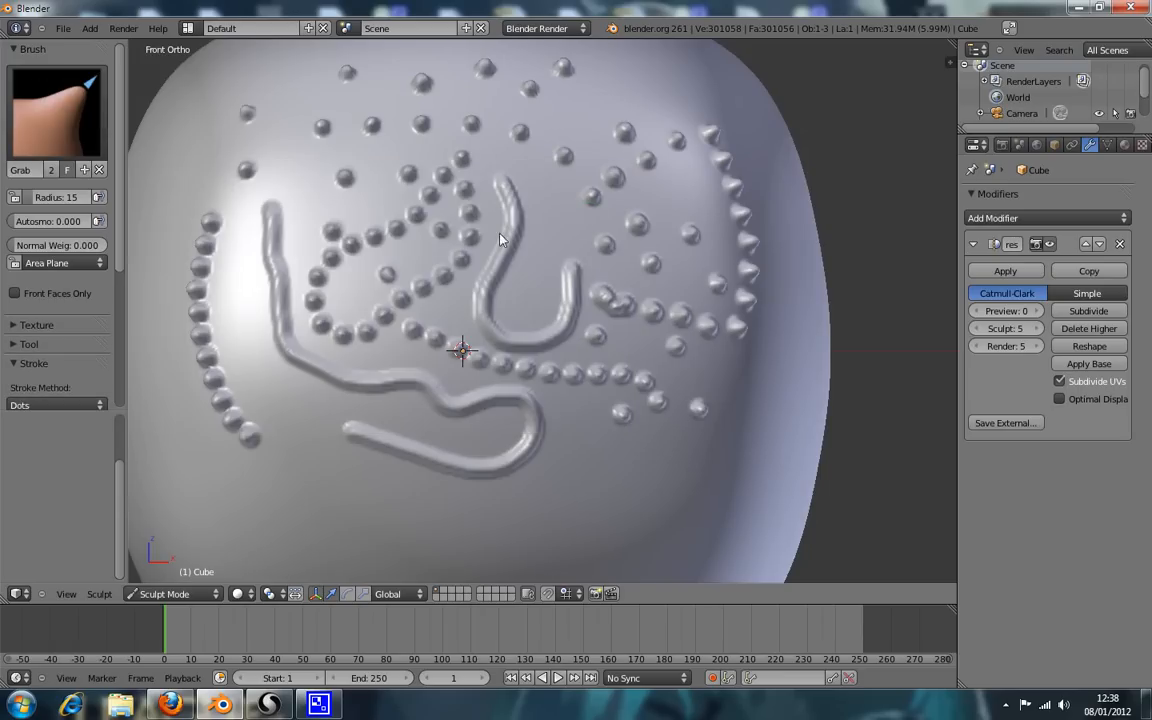
{"action": "scroll", "coordinate": [117, 300], "scroll_direction": "down", "scroll_amount": 4}
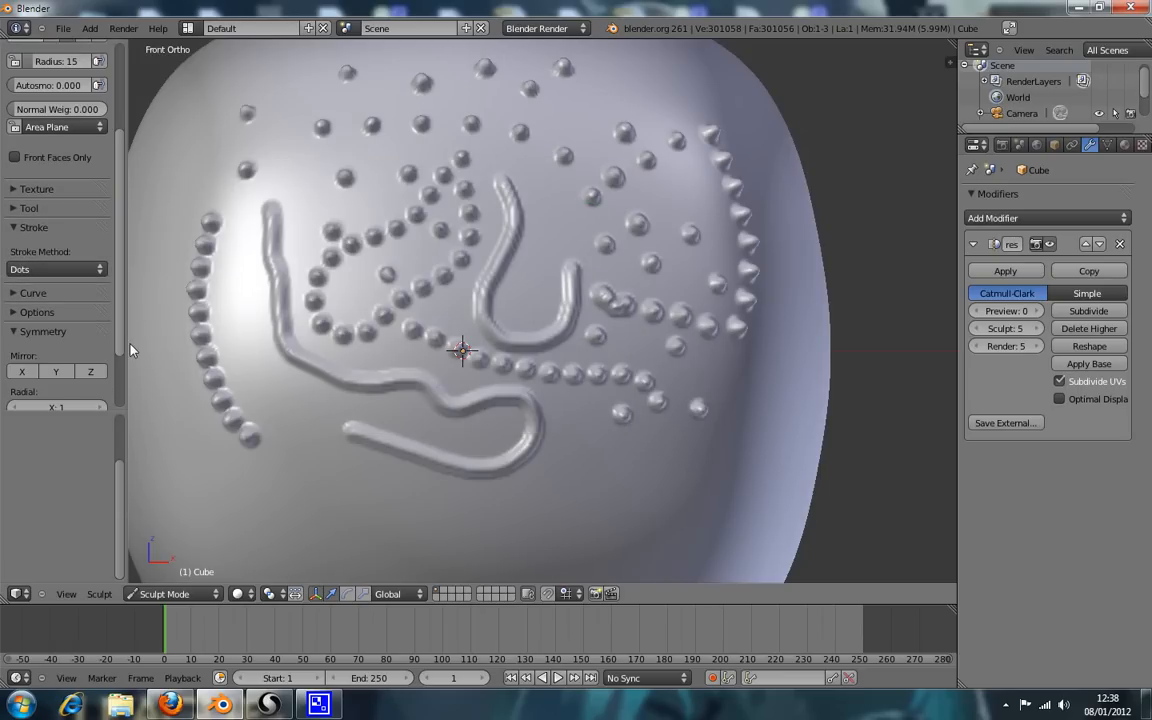
{"action": "left_click", "coordinate": [62, 254]}
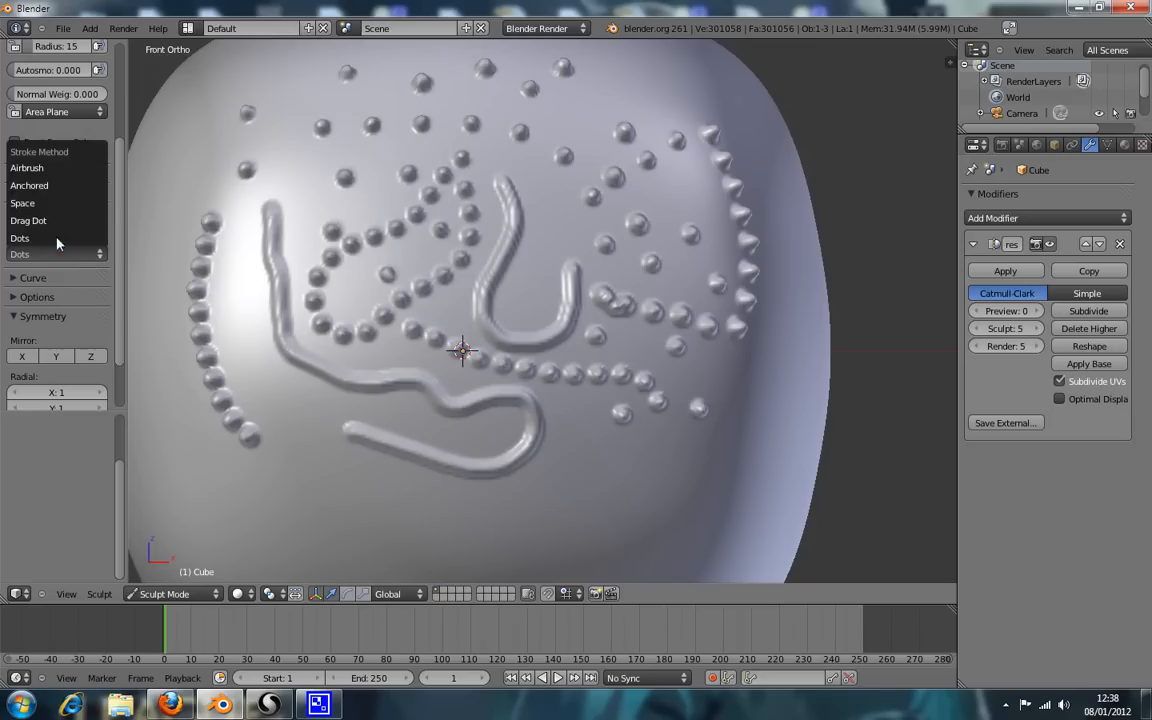
{"action": "left_click", "coordinate": [40, 203]}
{"action": "left_click", "coordinate": [56, 279]}
{"action": "type", "text": "100"}
{"action": "key", "text": "Return"}
Pull three long spikes outward from the model's upper-right side with the Grab brush.
{"action": "left_click_drag", "start_coordinate": [765, 170], "coordinate": [826, 172]}
{"action": "left_click_drag", "start_coordinate": [772, 217], "coordinate": [858, 207]}
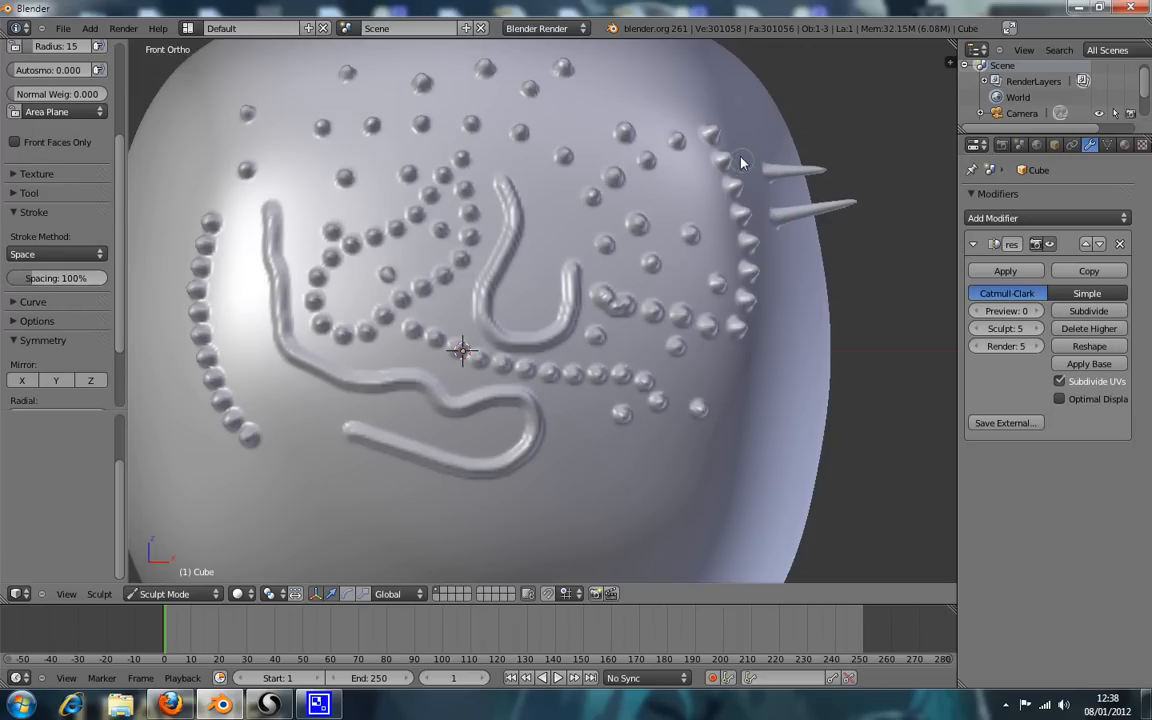
{"action": "left_click_drag", "start_coordinate": [735, 158], "coordinate": [818, 125]}
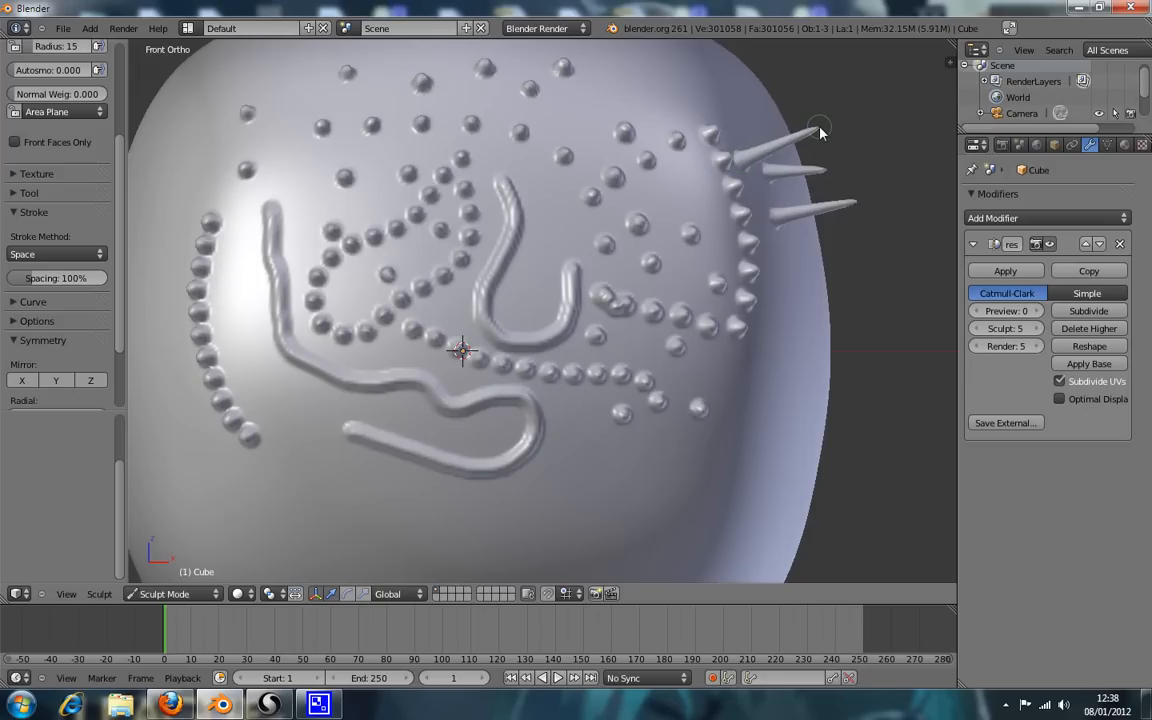
Change the Grab brush's stroke method back to Dots.
{"action": "left_click", "coordinate": [67, 254]}
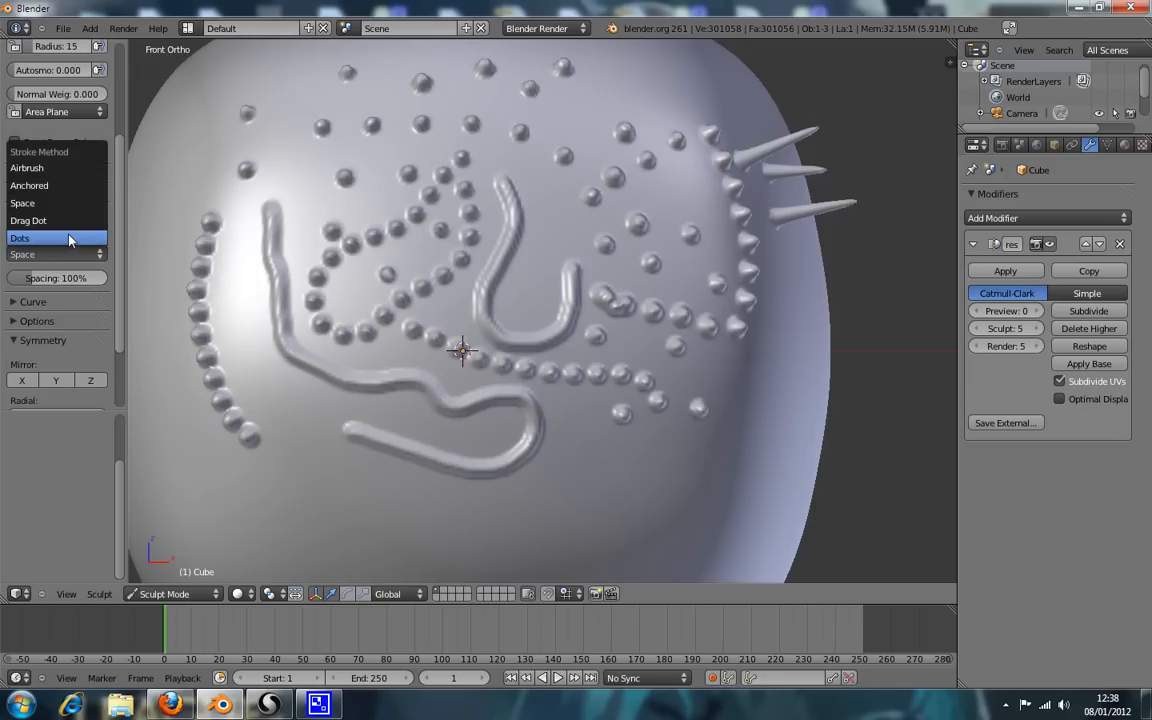
{"action": "left_click", "coordinate": [70, 239]}
{"action": "scroll", "coordinate": [100, 170], "scroll_direction": "up", "scroll_amount": 4}
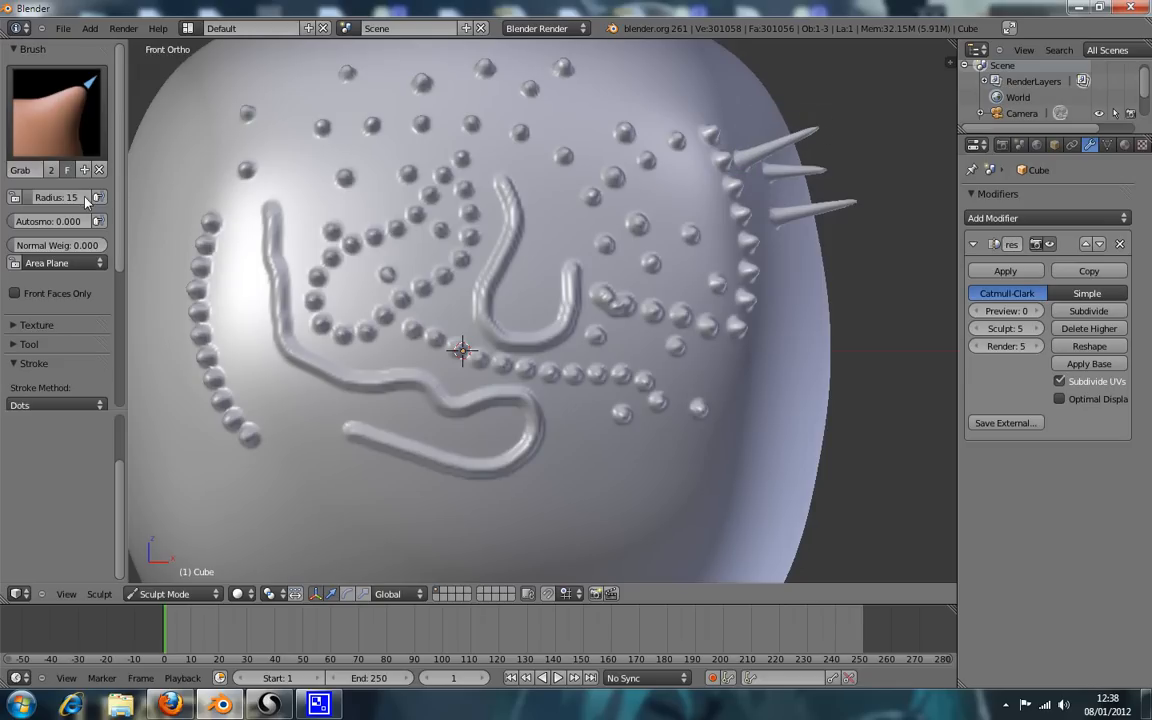
Undo all sculpted spikes, bumps and ridges until the cube's surface is smooth.
{"action": "key", "text": "ctrl+z"}
{"action": "key", "text": "ctrl+z"}
{"action": "key", "text": "ctrl+z"}
{"action": "key", "text": "ctrl+z"}
{"action": "key", "text": "ctrl+z"}
{"action": "key", "text": "ctrl+z"}
{"action": "key", "text": "ctrl+z"}
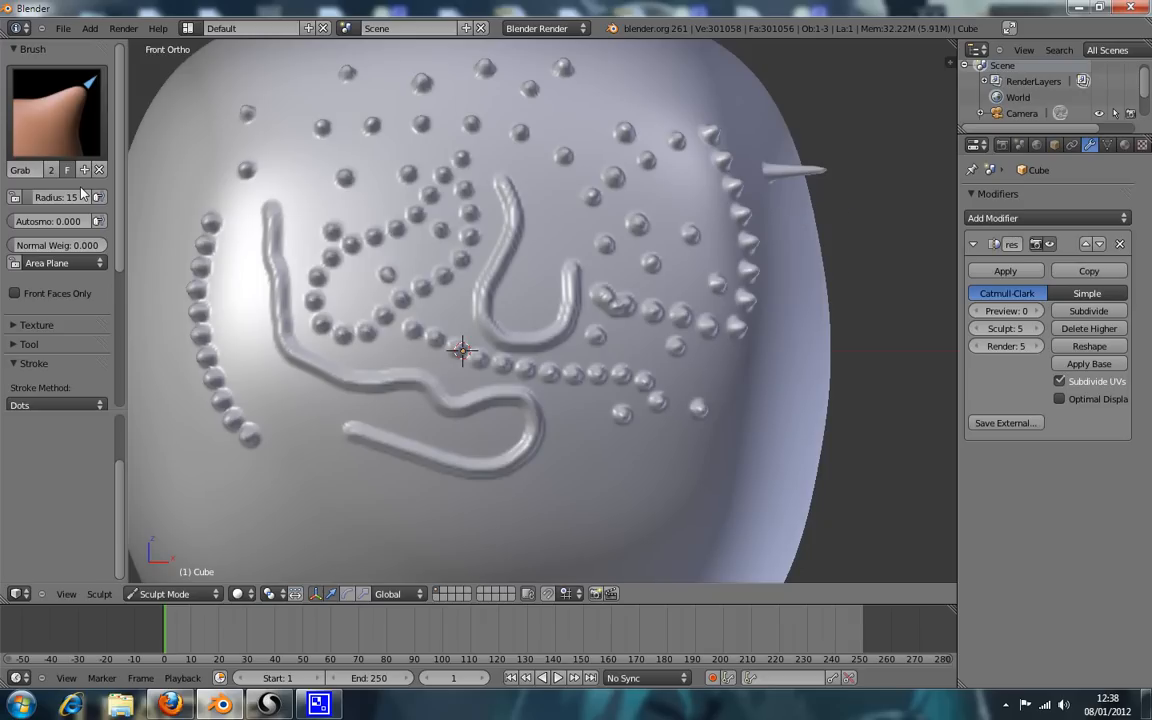
{"action": "key", "text": "ctrl+z"}
{"action": "key", "text": "ctrl+z"}
{"action": "key", "text": "ctrl+z"}
{"action": "key", "text": "ctrl+z"}
{"action": "key", "text": "ctrl+z"}
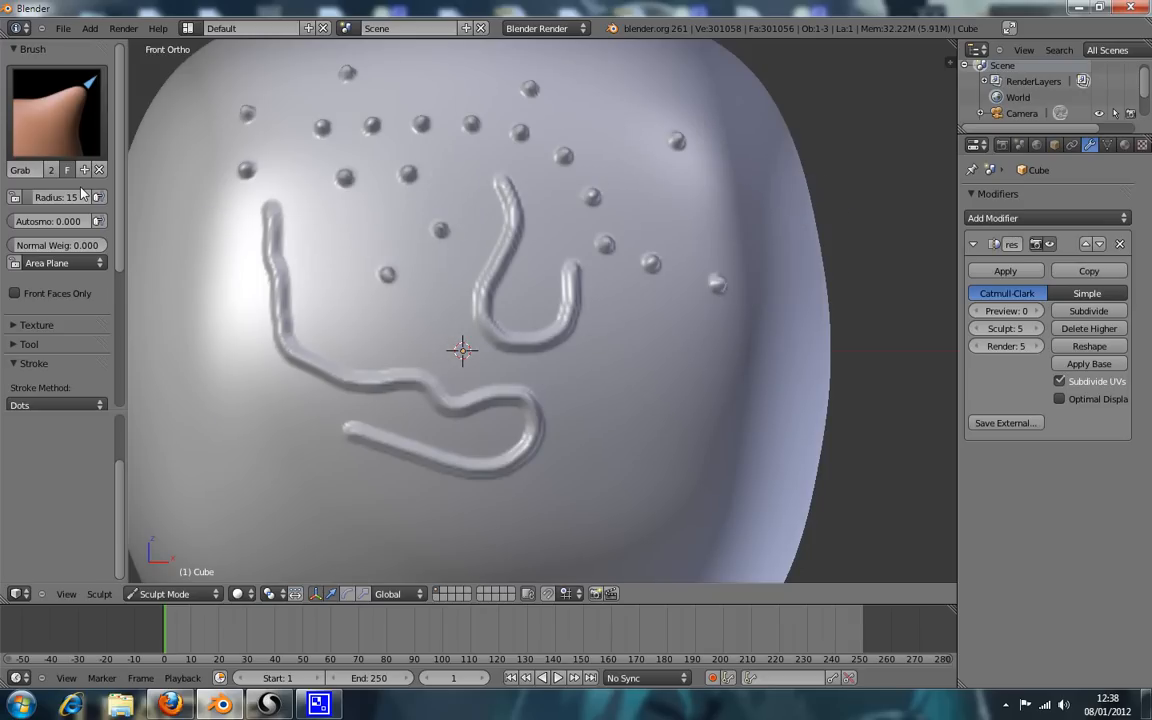
{"action": "key", "text": "ctrl+z"}
{"action": "key", "text": "ctrl+z"}
{"action": "key", "text": "ctrl+z"}
{"action": "key", "text": "ctrl+z"}
{"action": "key", "text": "ctrl+z"}
{"action": "key", "text": "ctrl+z"}
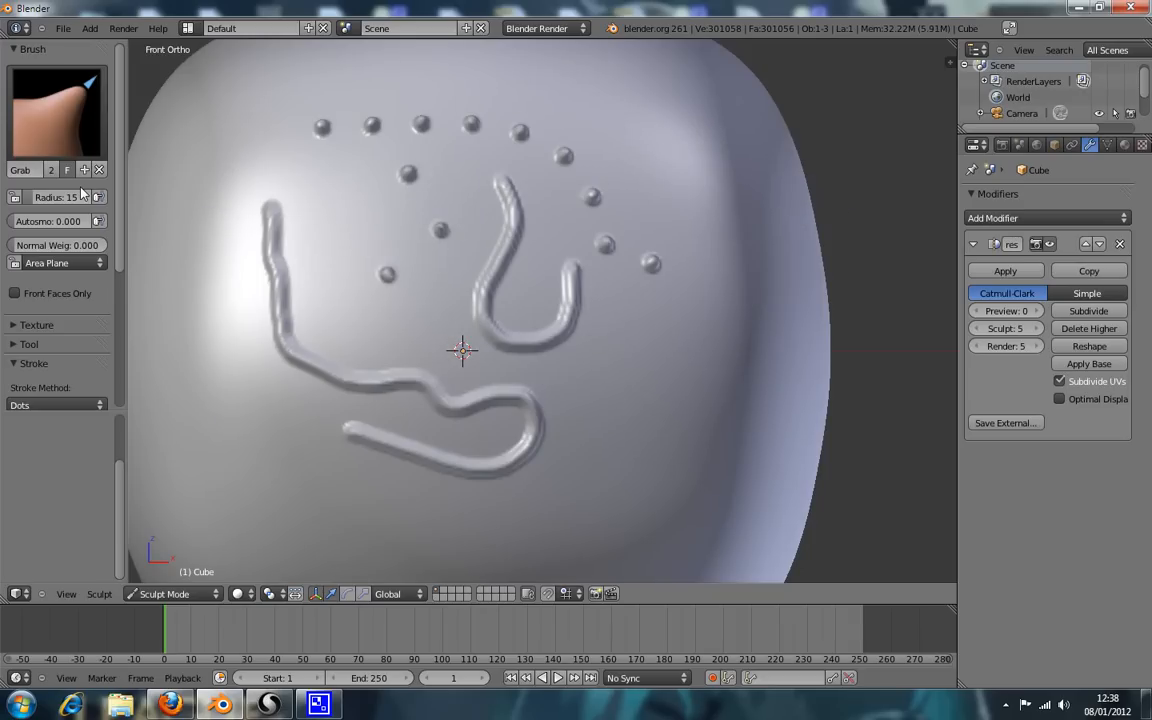
Choose the Grab brush as the sculpting brush for the smoothed cube.
{"action": "scroll", "coordinate": [95, 140], "scroll_direction": "down", "scroll_amount": 5}
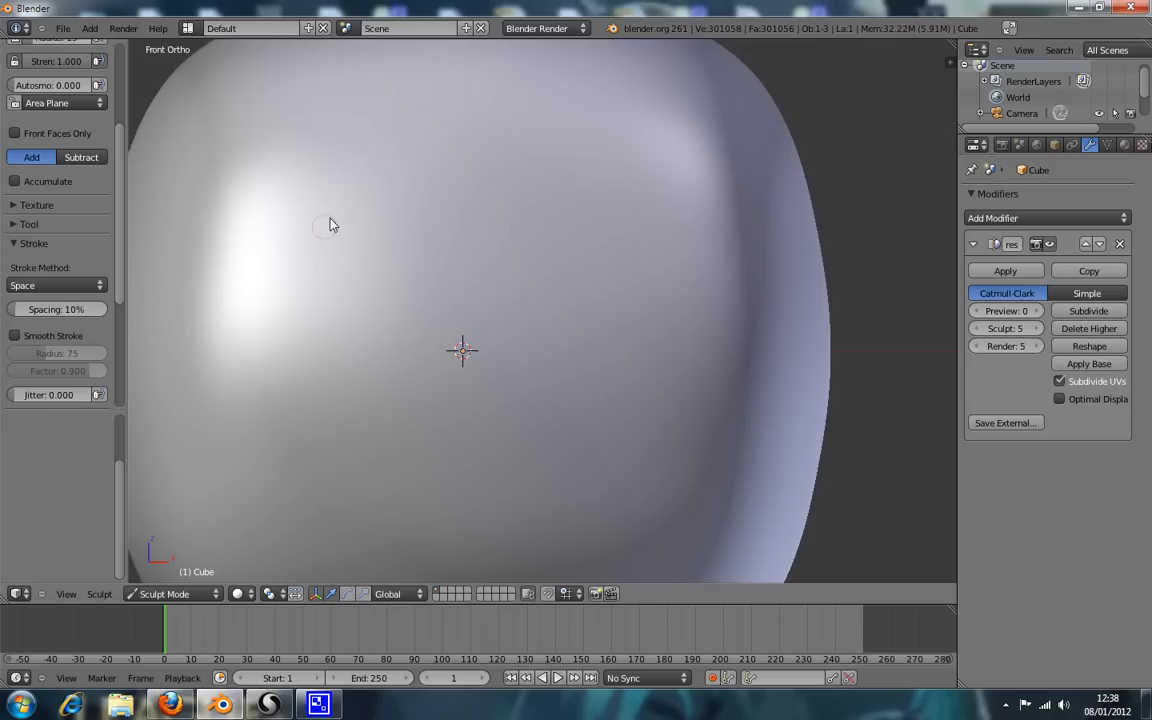
{"action": "scroll", "coordinate": [665, 260], "scroll_direction": "down", "scroll_amount": 3}
{"action": "scroll", "coordinate": [555, 335], "scroll_direction": "up", "scroll_amount": 2}
{"action": "mouse_move", "coordinate": [557, 335]}
{"action": "middle_mouse_down", "text": "shift"}
{"action": "mouse_move", "coordinate": [622, 283]}
{"action": "mouse_move", "coordinate": [576, 316]}
{"action": "middle_mouse_up", "text": "shift"}
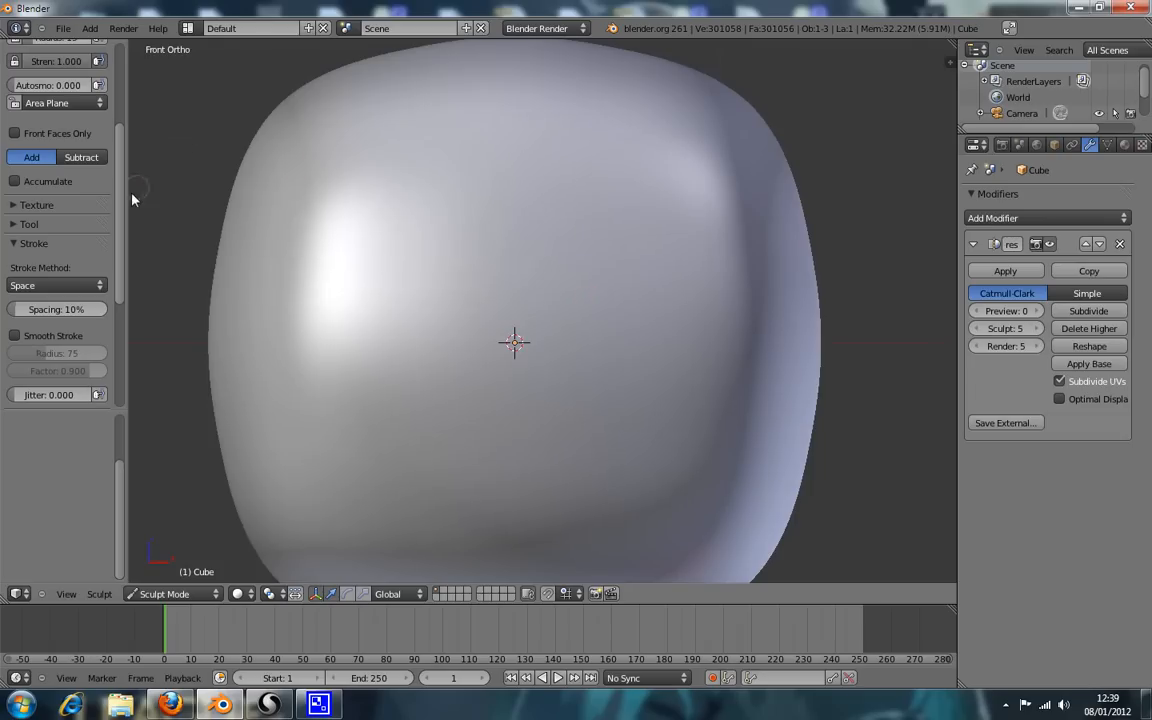
{"action": "left_click_drag", "start_coordinate": [120, 207], "coordinate": [117, 119]}
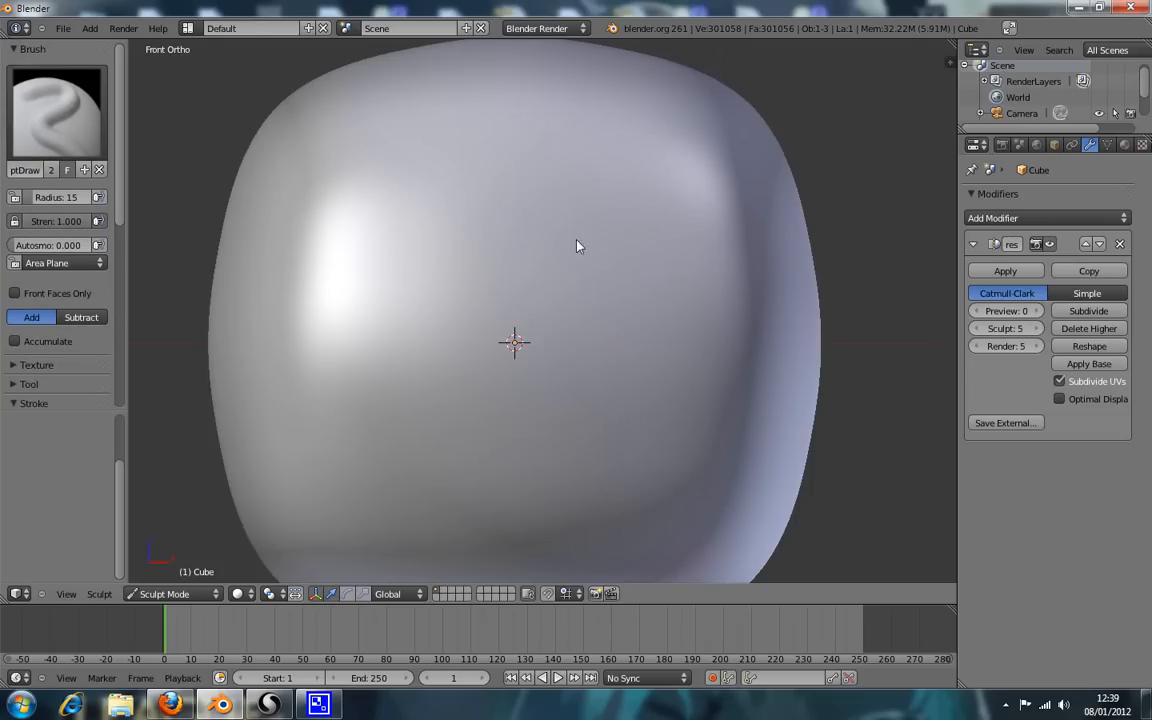
{"action": "mouse_move", "coordinate": [120, 186]}
{"action": "left_mouse_down"}
{"action": "mouse_move", "coordinate": [122, 268]}
{"action": "mouse_move", "coordinate": [120, 174]}
{"action": "left_mouse_up"}
{"action": "left_click", "coordinate": [90, 108]}
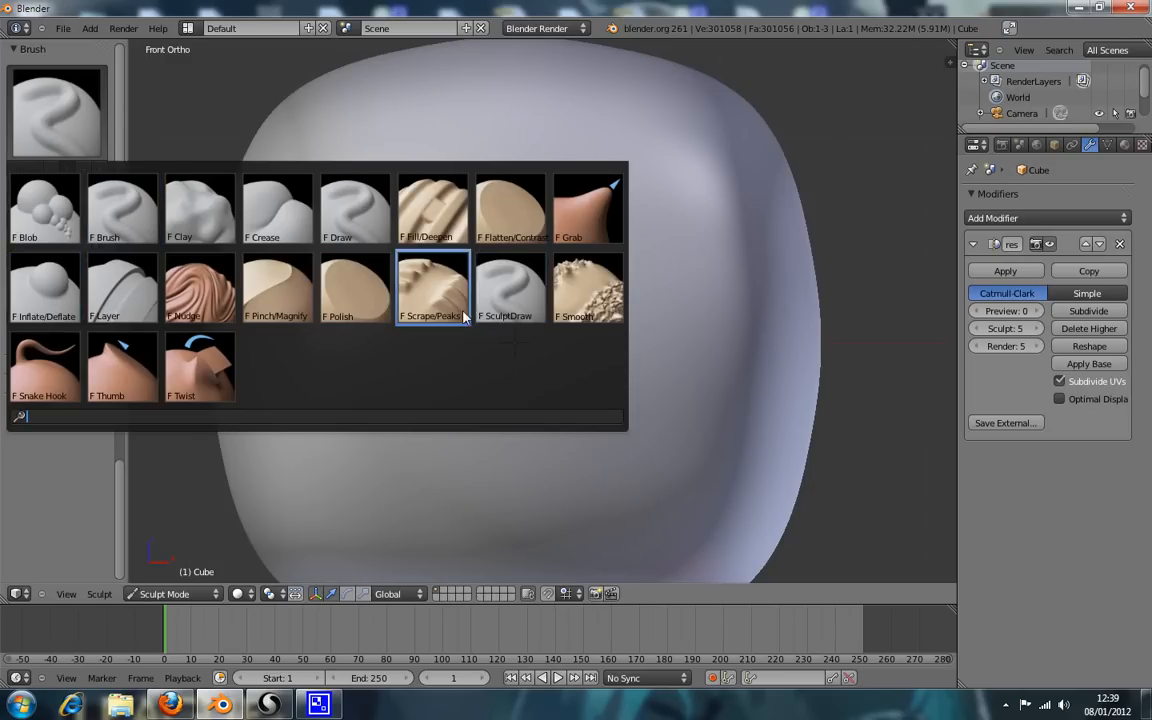
{"action": "left_click", "coordinate": [612, 212]}
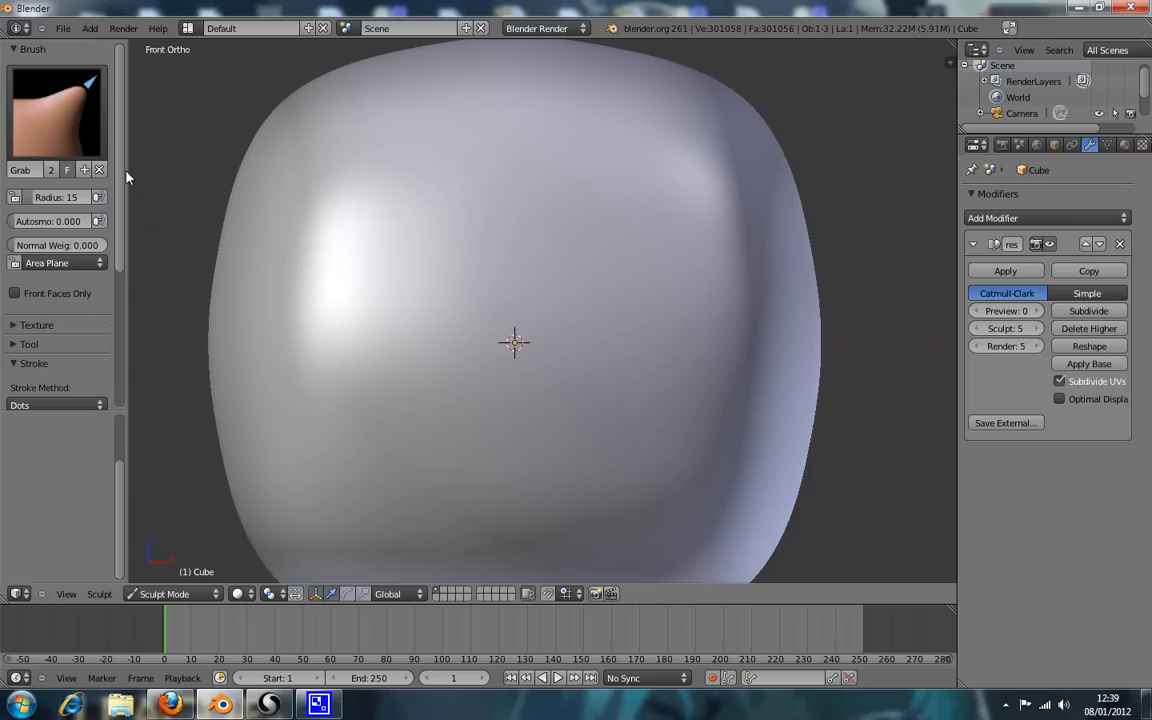
Try to pull the cube's upper-right corner outward with the Grab brush, and undo the stroke.
{"action": "scroll", "coordinate": [700, 170], "scroll_direction": "down", "scroll_amount": 3}
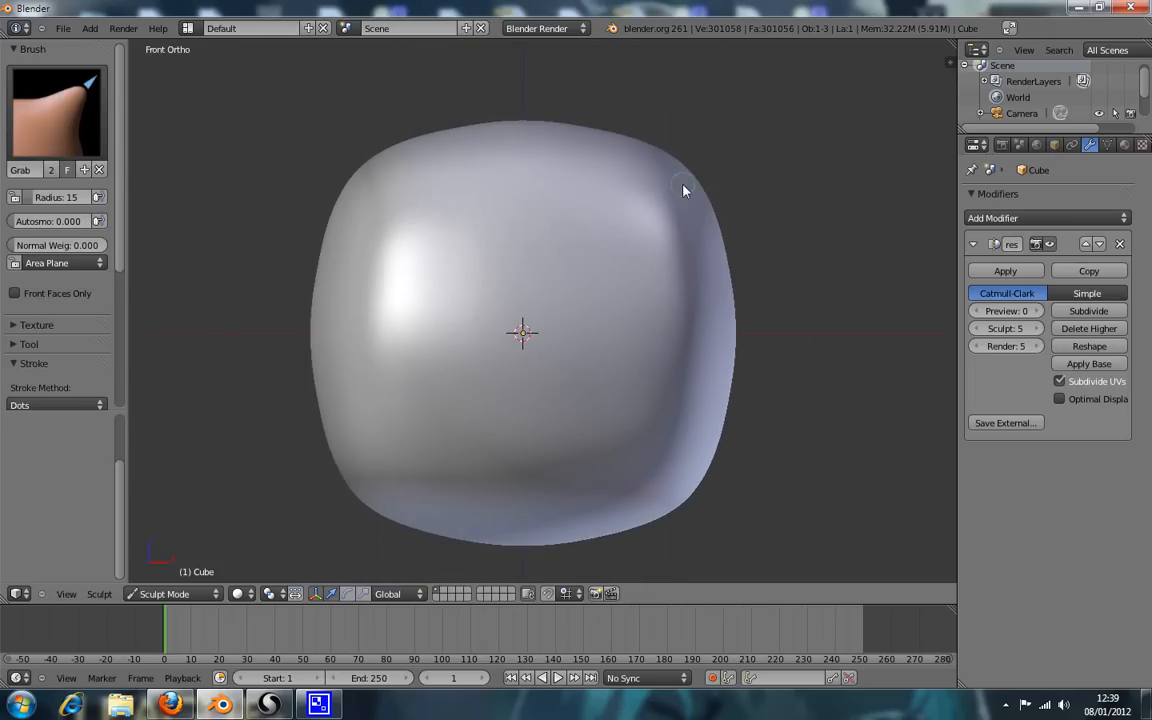
{"action": "mouse_move", "coordinate": [686, 181]}
{"action": "left_mouse_down"}
{"action": "mouse_move", "coordinate": [718, 172]}
{"action": "mouse_move", "coordinate": [740, 147]}
{"action": "left_mouse_up"}
{"action": "middle_click_drag", "start_coordinate": [742, 183], "coordinate": [677, 225], "text": "shift"}
{"action": "key", "text": "ctrl+z"}
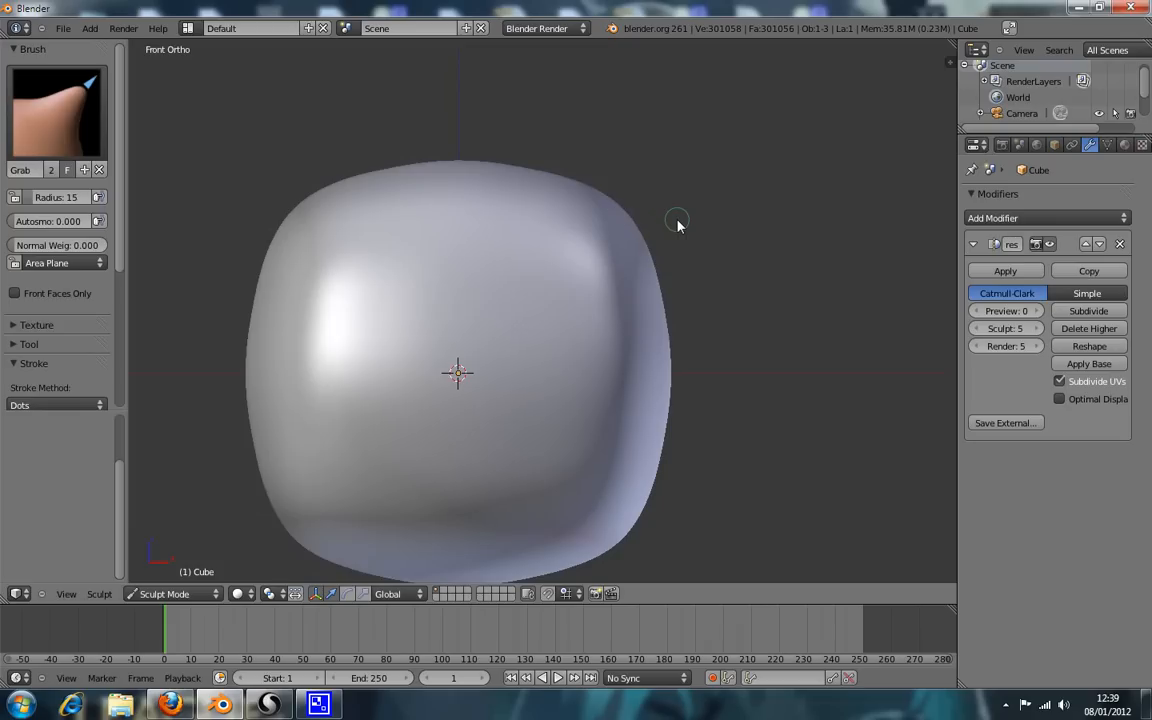
Examine the cube's base mesh in Edit Mode and return to Sculpt Mode.
{"action": "key", "text": "Tab"}
{"action": "key", "text": "Tab"}
{"action": "key", "text": "Tab"}
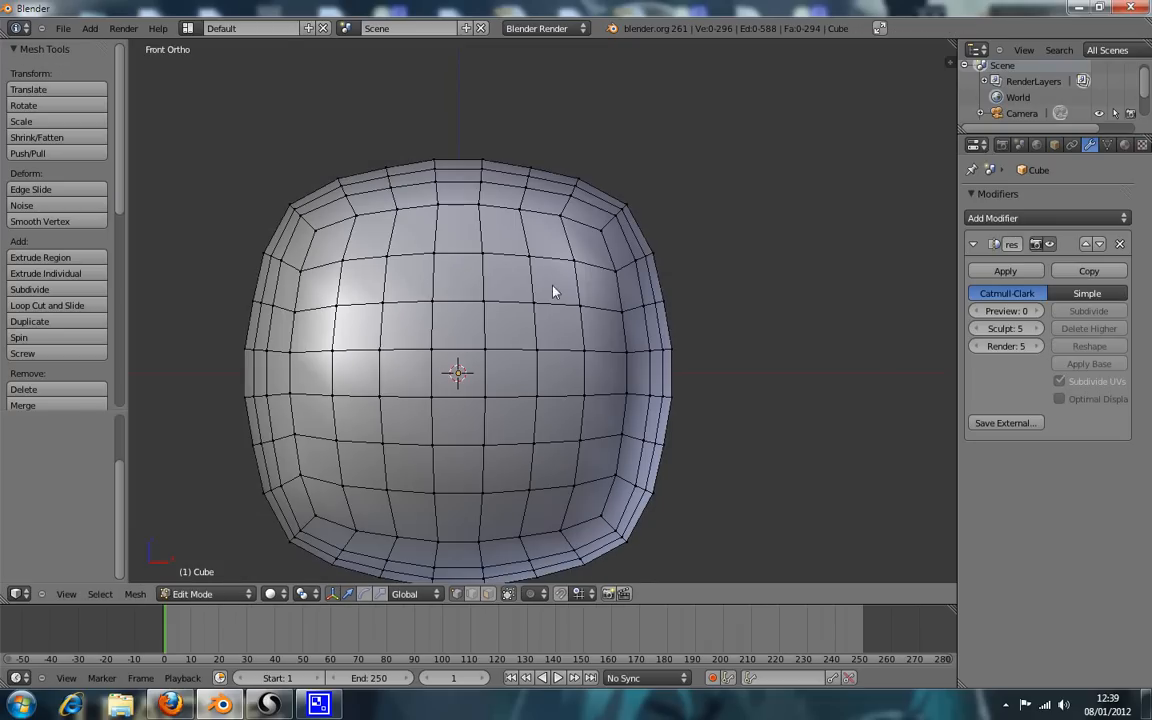
{"action": "key", "text": "Tab"}
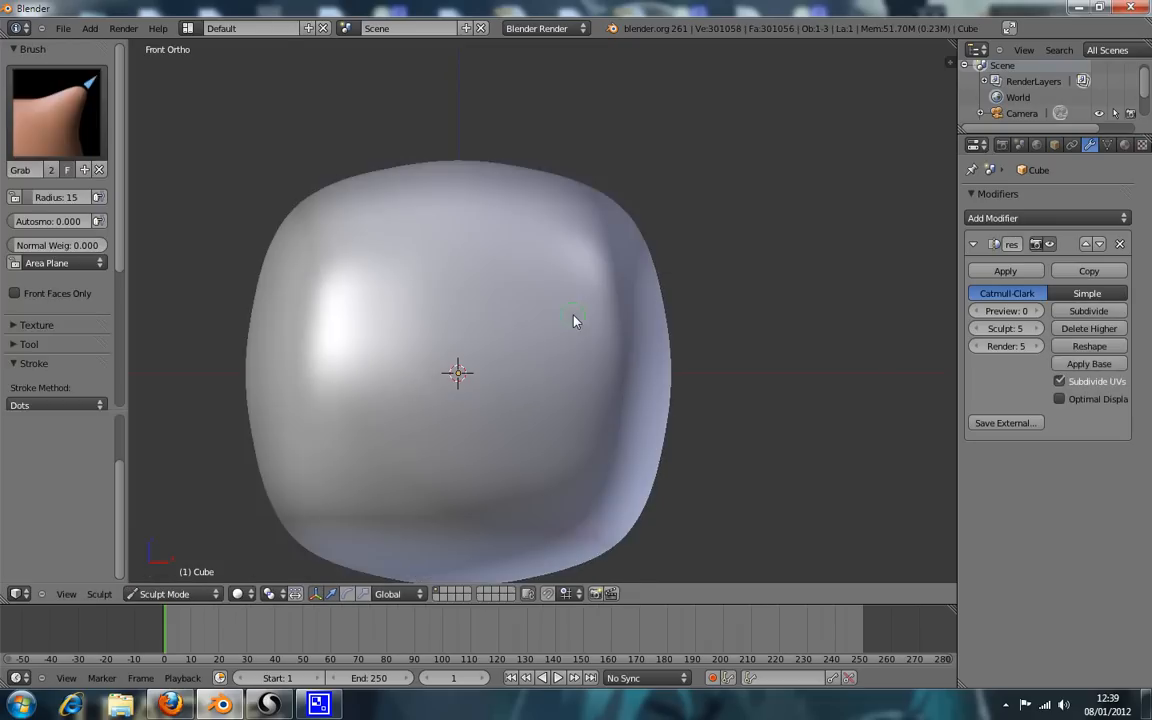
Examine the density of the subdivided sculpt mesh in wireframe, and return to solid shading.
{"action": "key", "text": "z"}
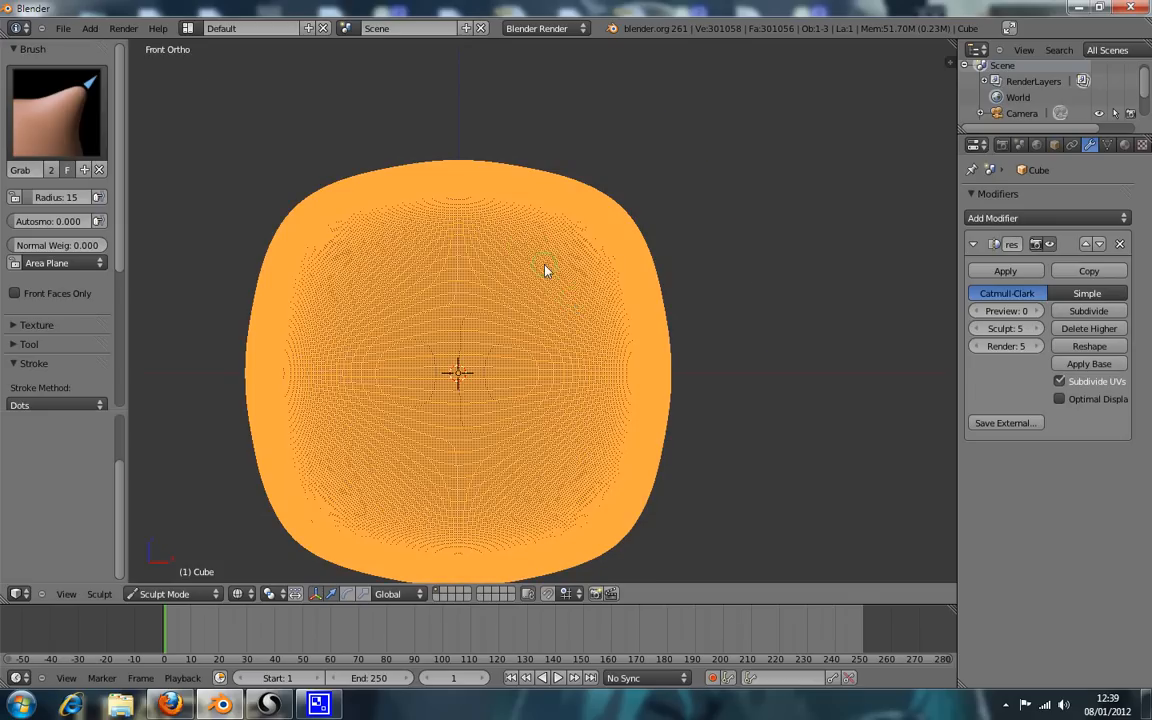
{"action": "scroll", "coordinate": [603, 306], "scroll_direction": "up", "scroll_amount": 3}
{"action": "mouse_move", "coordinate": [602, 305]}
{"action": "middle_mouse_down"}
{"action": "mouse_move", "coordinate": [638, 298]}
{"action": "mouse_move", "coordinate": [619, 293]}
{"action": "middle_mouse_up"}
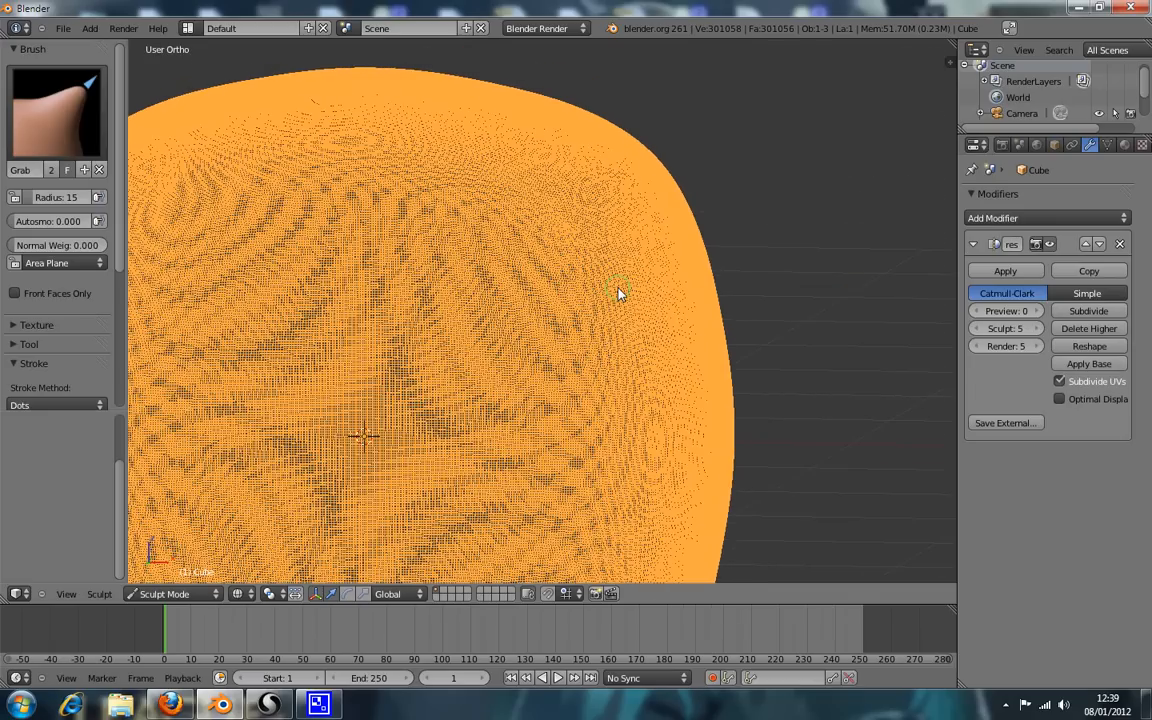
{"action": "key", "text": "KP_1"}
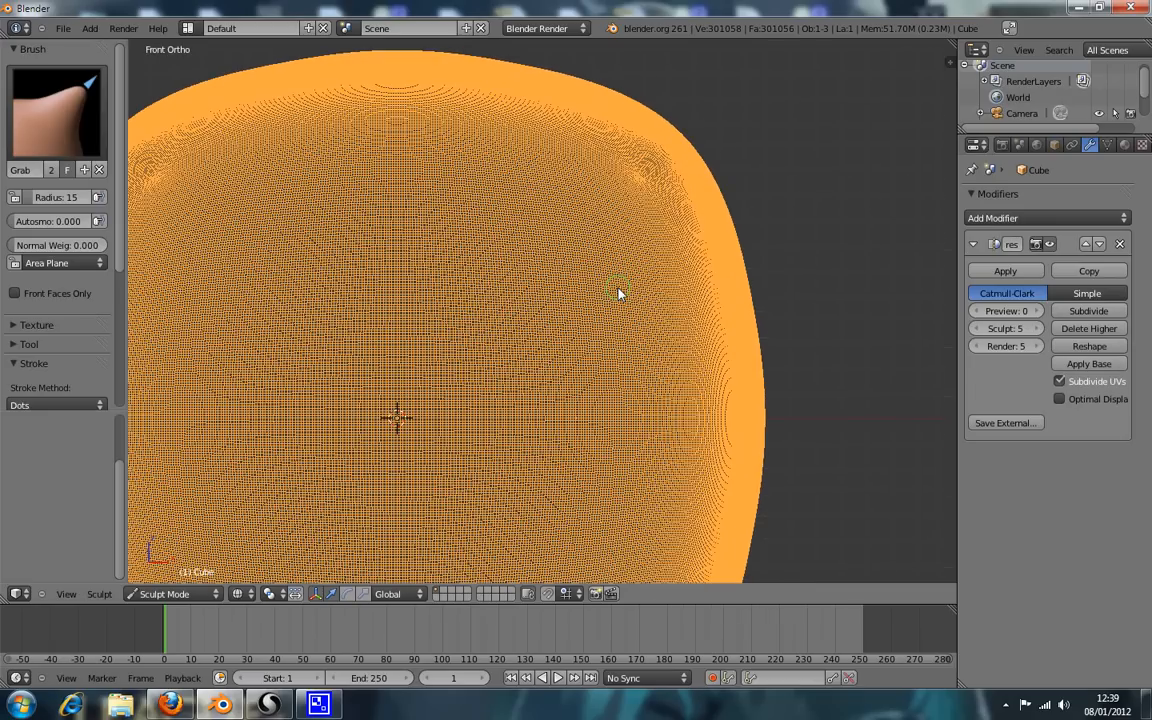
{"action": "scroll", "coordinate": [545, 330], "scroll_direction": "down", "scroll_amount": 2}
{"action": "middle_click_drag", "start_coordinate": [543, 331], "coordinate": [617, 288], "text": "shift"}
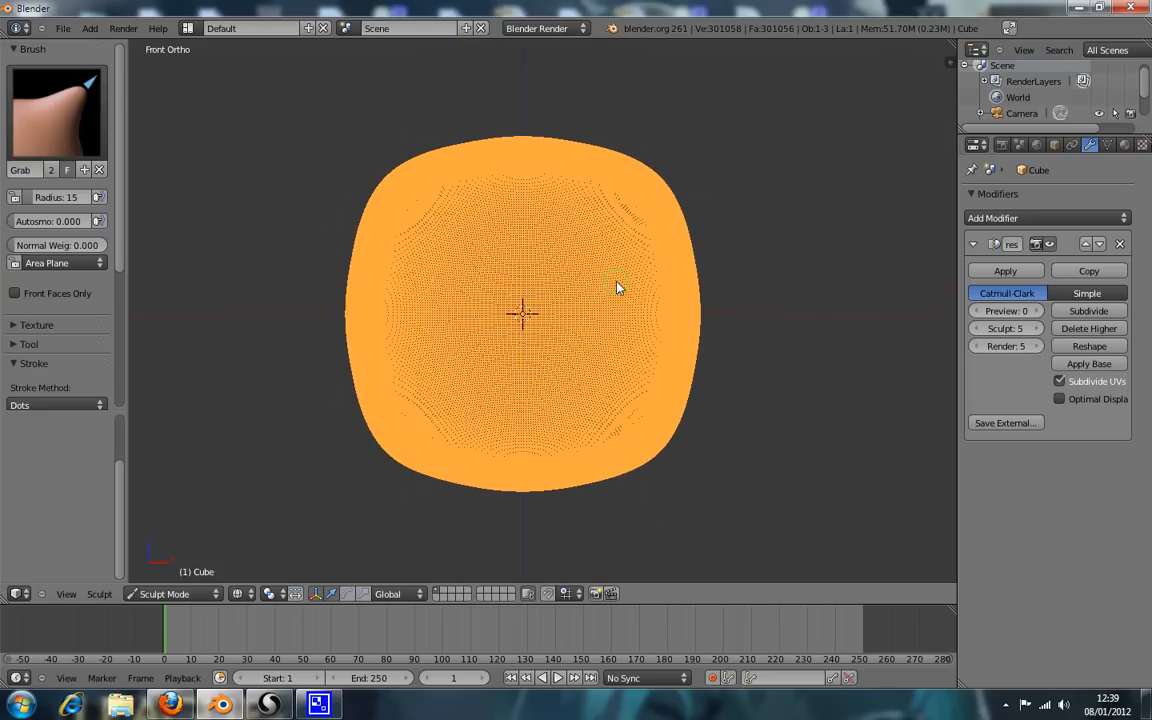
{"action": "scroll", "coordinate": [617, 288], "scroll_direction": "up", "scroll_amount": 3}
{"action": "scroll", "coordinate": [617, 288], "scroll_direction": "down", "scroll_amount": 2}
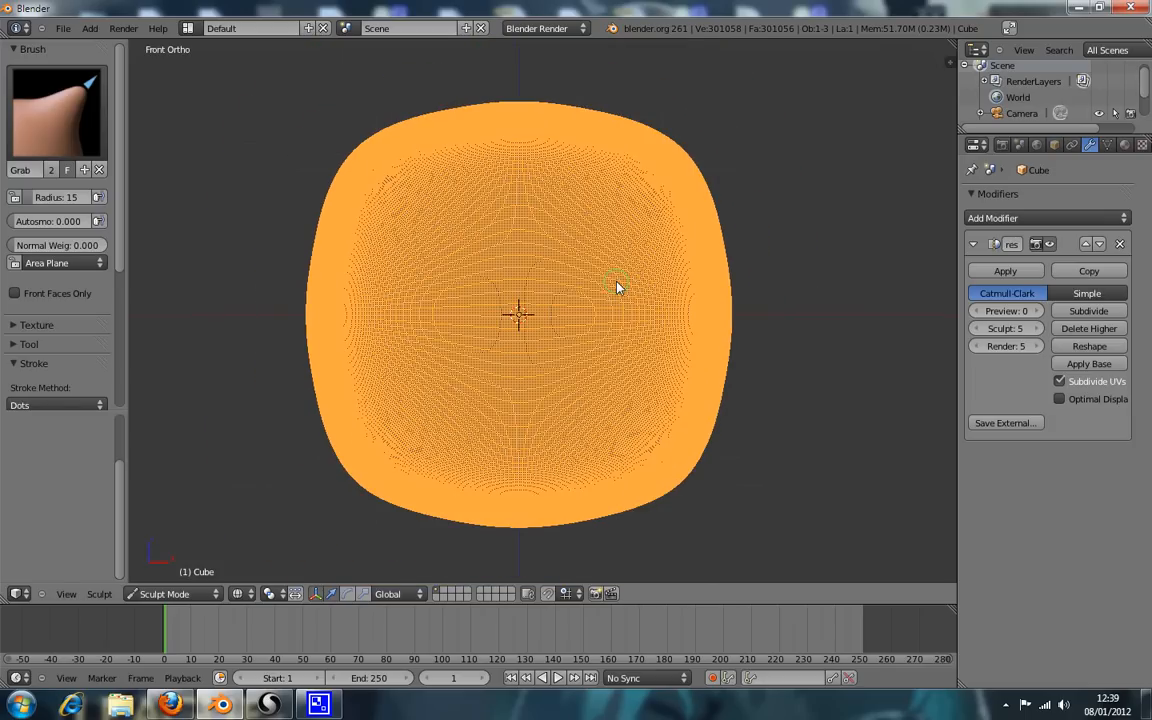
{"action": "key", "text": "z"}
{"action": "key", "text": "z"}
{"action": "scroll", "coordinate": [652, 318], "scroll_direction": "up", "scroll_amount": 4}
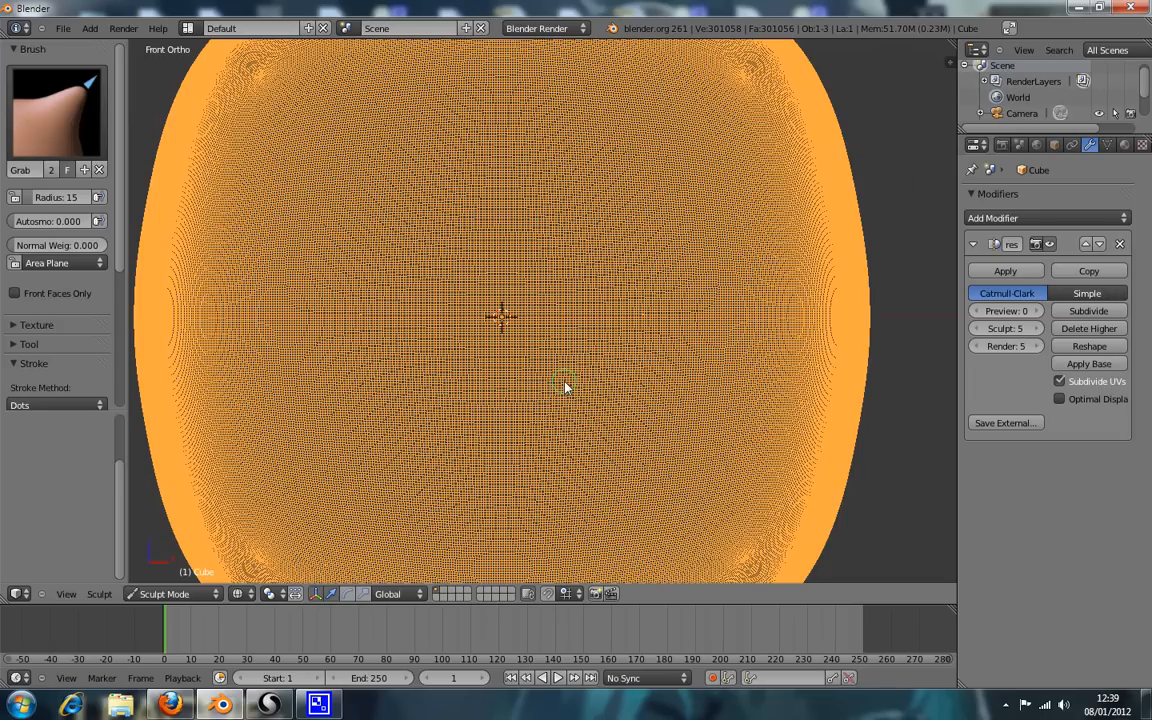
{"action": "scroll", "coordinate": [740, 225], "scroll_direction": "down", "scroll_amount": 5}
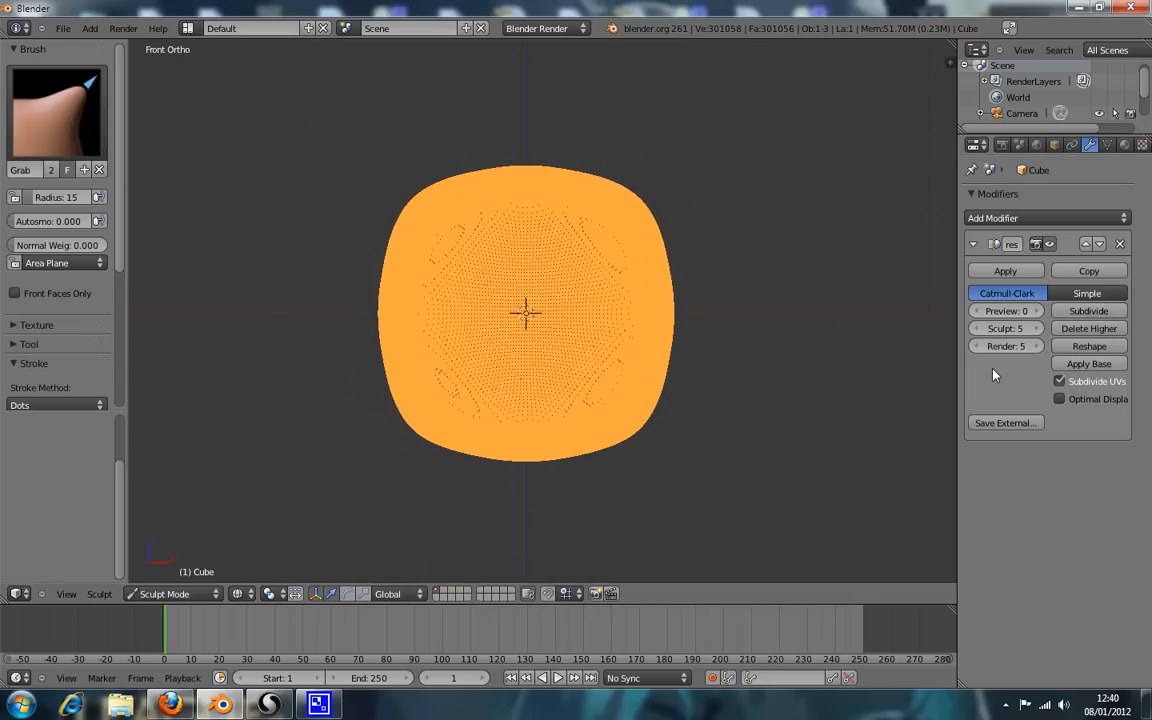
{"action": "scroll", "coordinate": [617, 257], "scroll_direction": "up", "scroll_amount": 5}
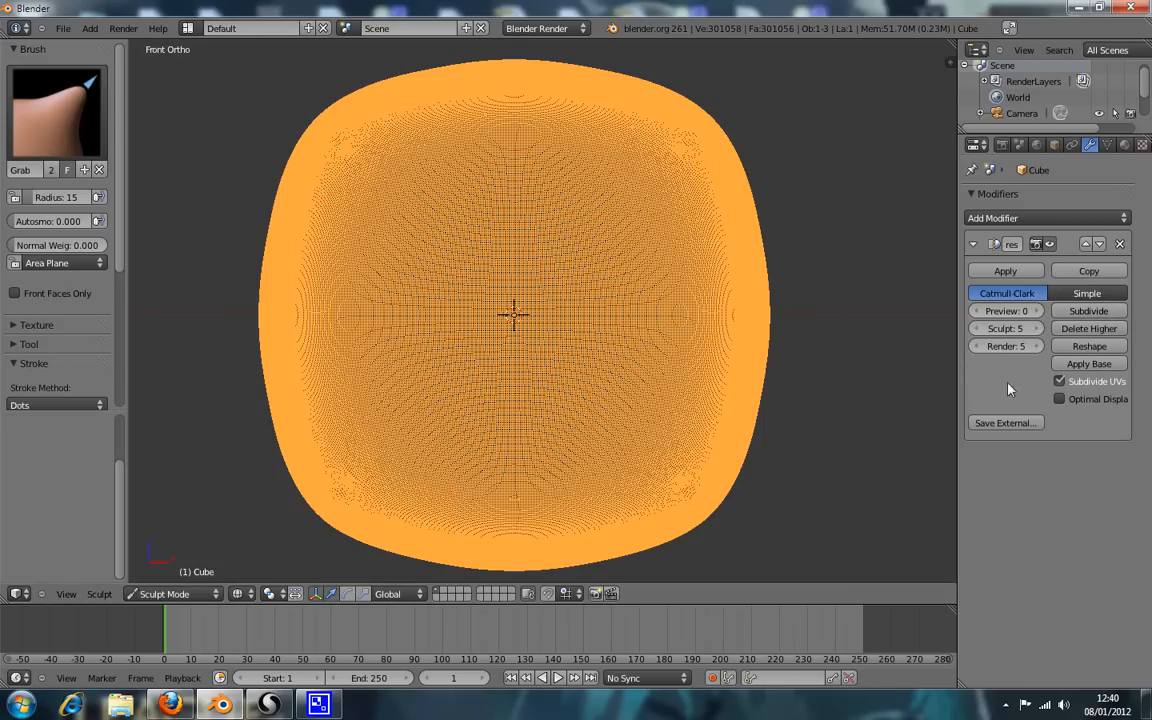
{"action": "key", "text": "z"}
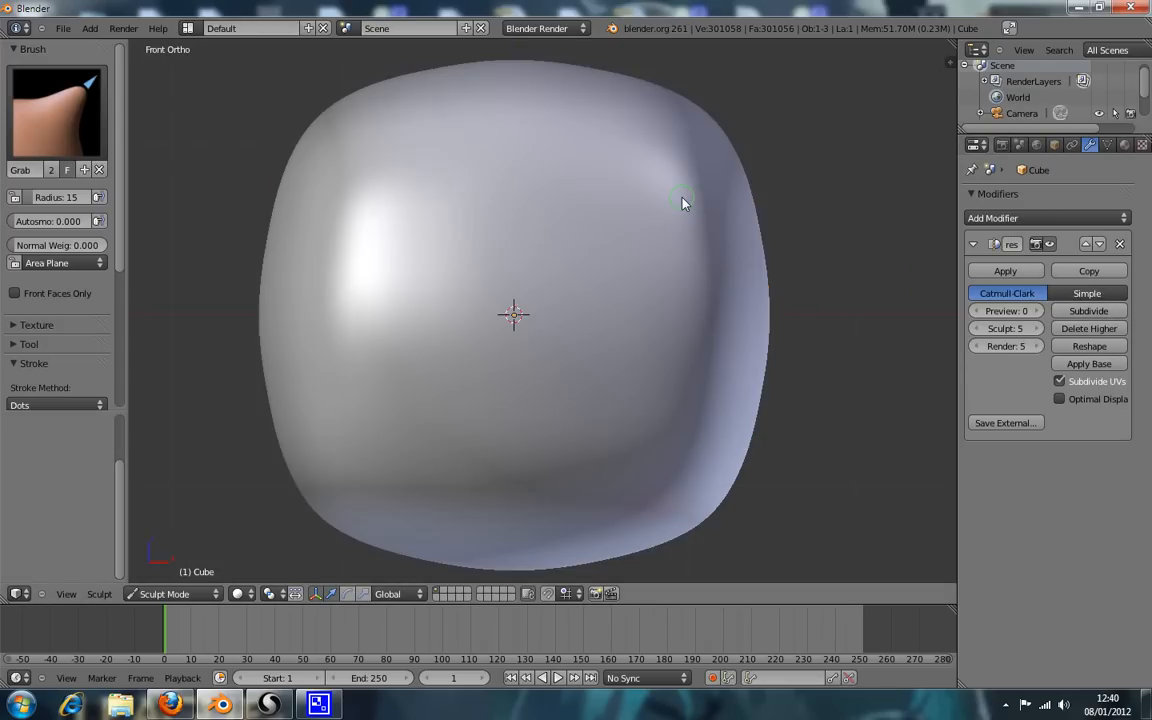
Lower the Multiresolution modifier's Sculpt level to 3.
{"action": "middle_click_drag", "start_coordinate": [670, 164], "coordinate": [655, 264], "text": "shift"}
{"action": "middle_click_drag", "start_coordinate": [602, 185], "coordinate": [602, 265], "text": "shift"}
{"action": "scroll", "coordinate": [602, 265], "scroll_direction": "up", "scroll_amount": 3}
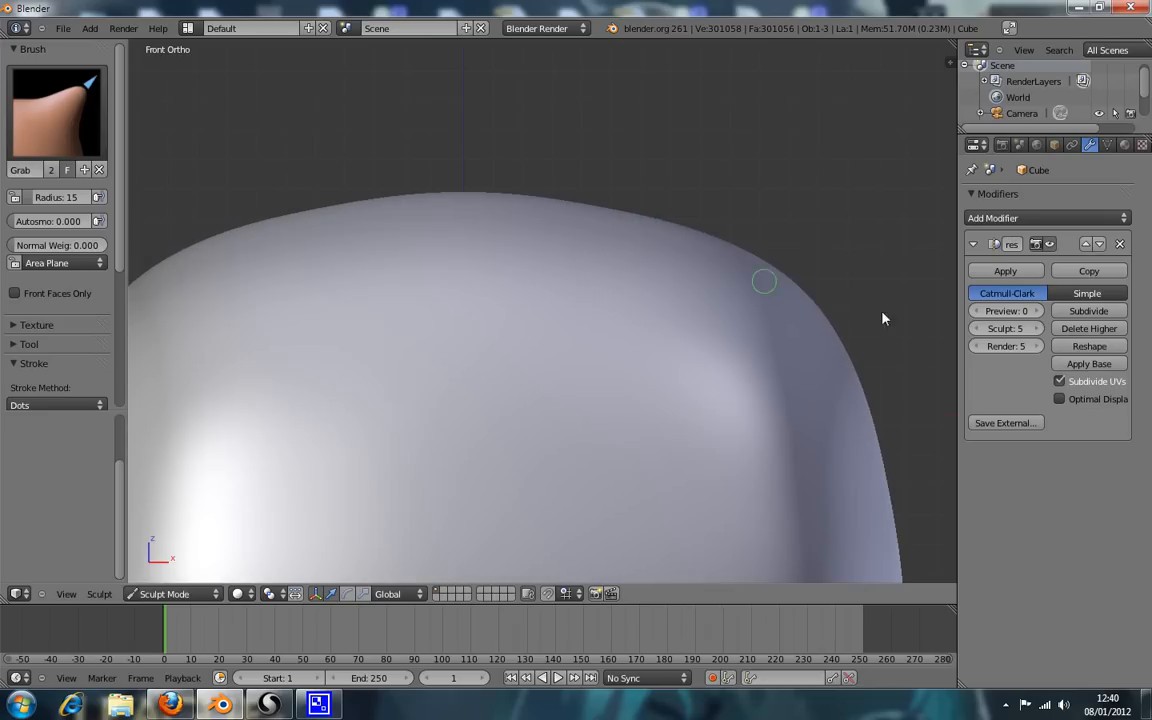
{"action": "left_click", "coordinate": [977, 330]}
{"action": "left_click", "coordinate": [977, 330]}
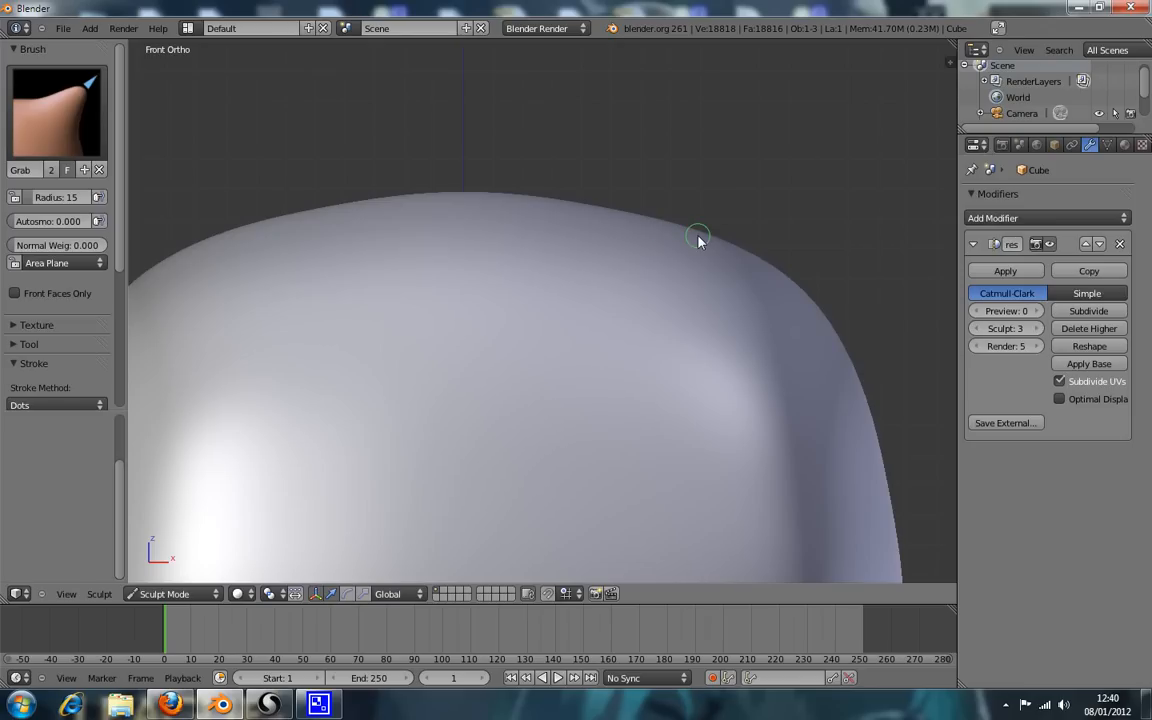
Grab a spike upward from the model's upper-right edge and inspect its geometry in wireframe.
{"action": "left_click_drag", "start_coordinate": [699, 240], "coordinate": [733, 172]}
{"action": "key", "text": "z"}
{"action": "middle_click_drag", "start_coordinate": [797, 220], "coordinate": [694, 185]}
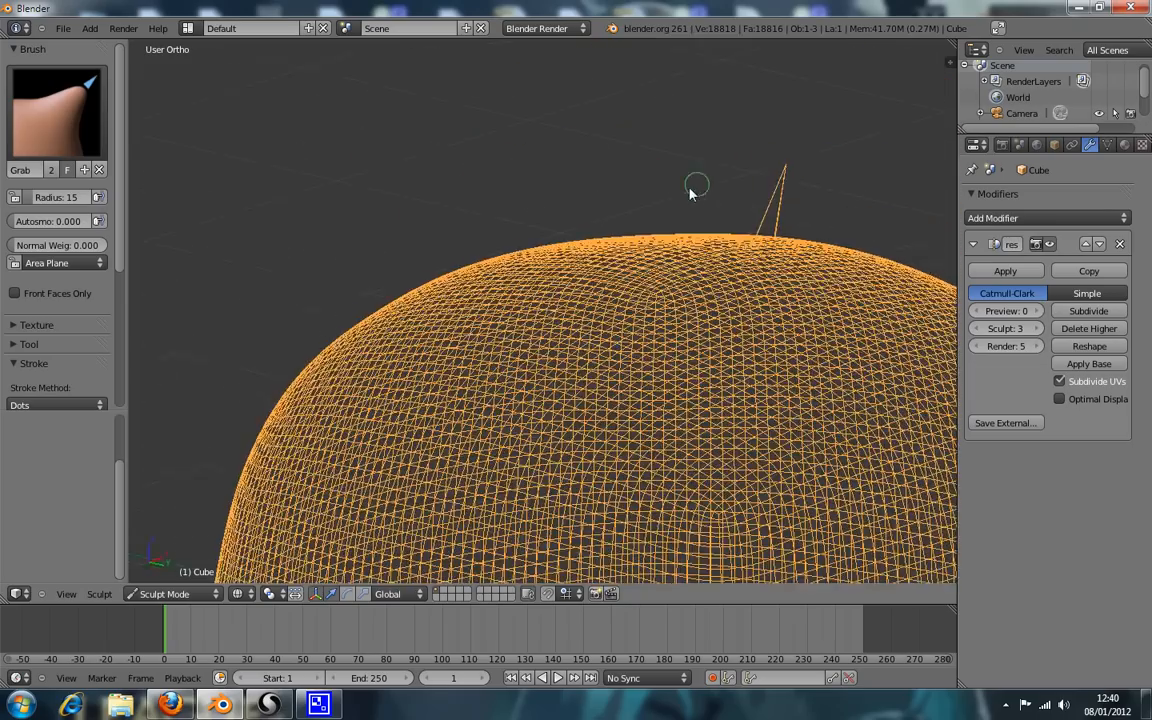
Examine the grabbed spike's wireframe from the front, return to solid shading, and undo the spike.
{"action": "key", "text": "KP_1"}
{"action": "middle_click_drag", "start_coordinate": [830, 170], "coordinate": [685, 265]}
{"action": "key", "text": "KP_1"}
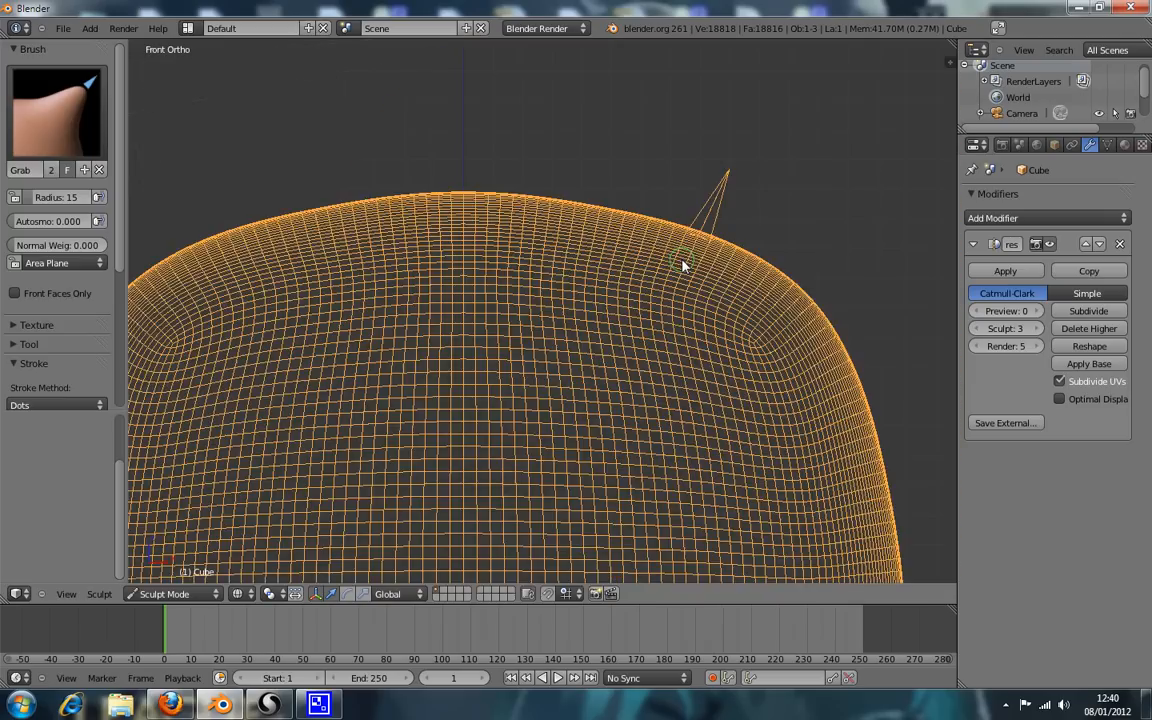
{"action": "key", "text": "z"}
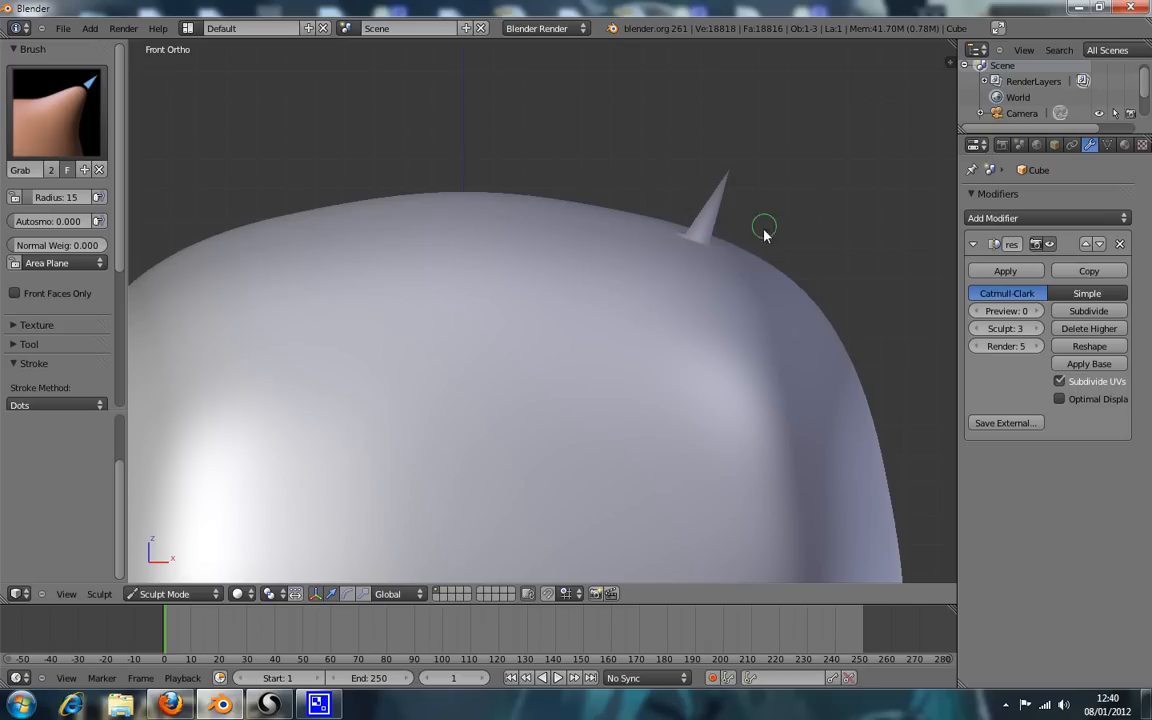
{"action": "key", "text": "ctrl+z"}
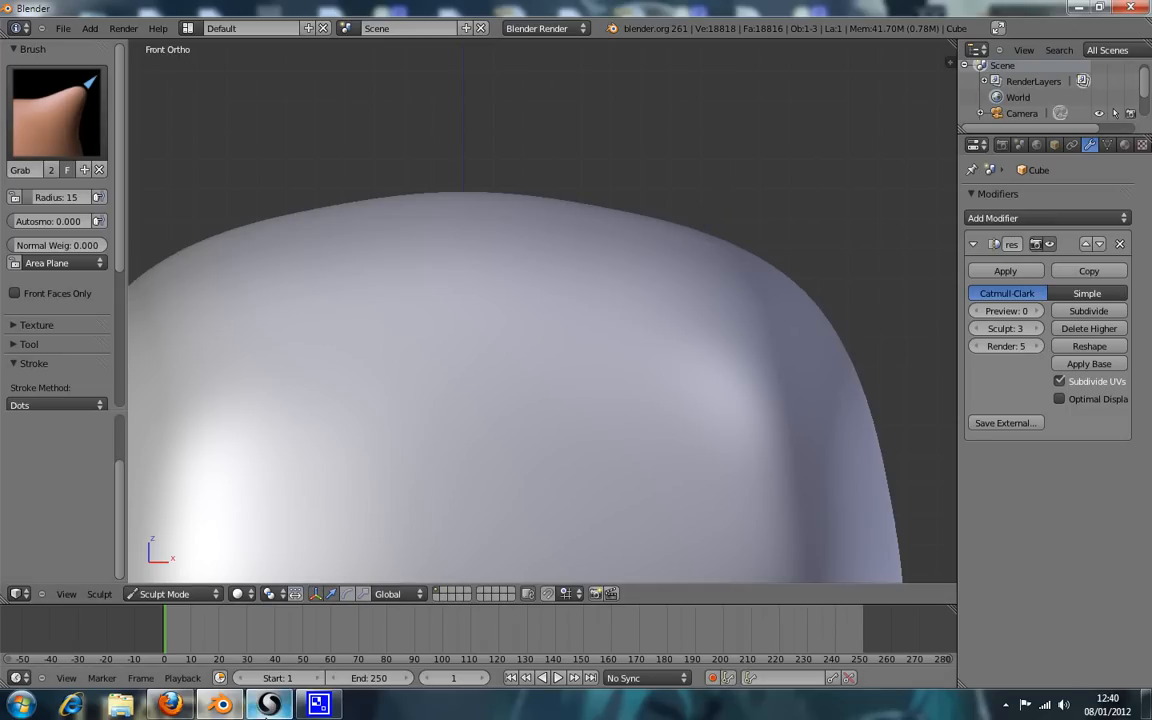
Switch to Sculptris to view its default sphere, and return to Blender.
{"action": "left_click", "coordinate": [269, 704]}
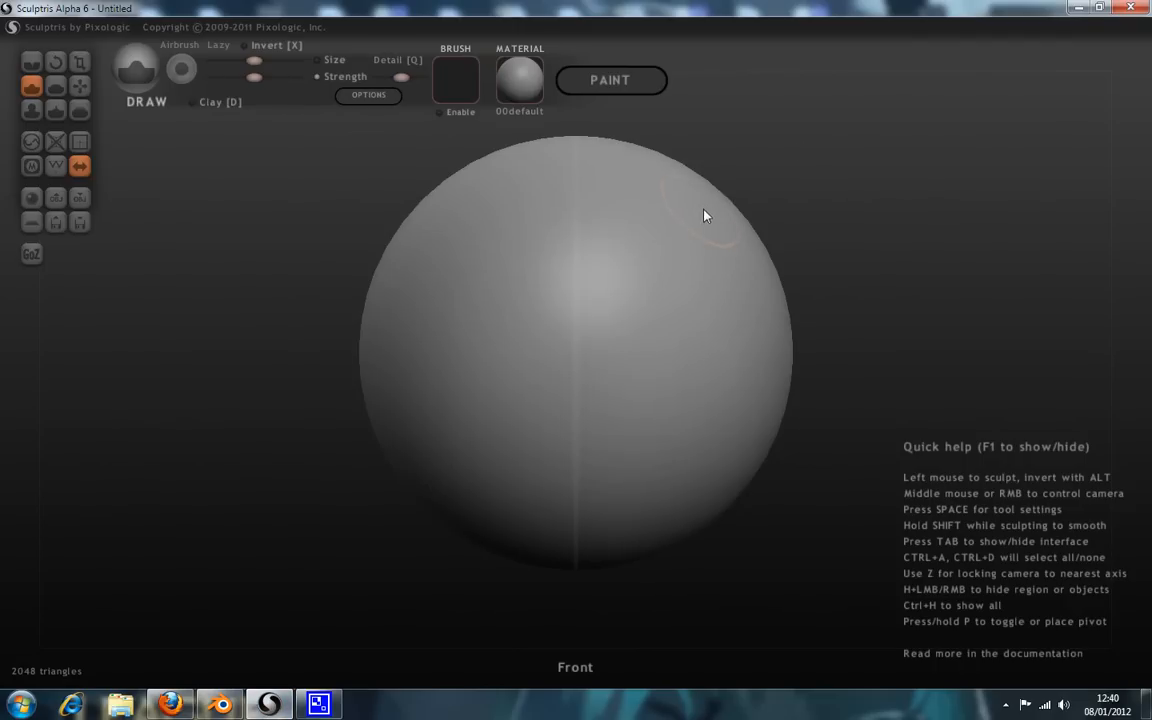
{"action": "left_click", "coordinate": [1079, 7]}
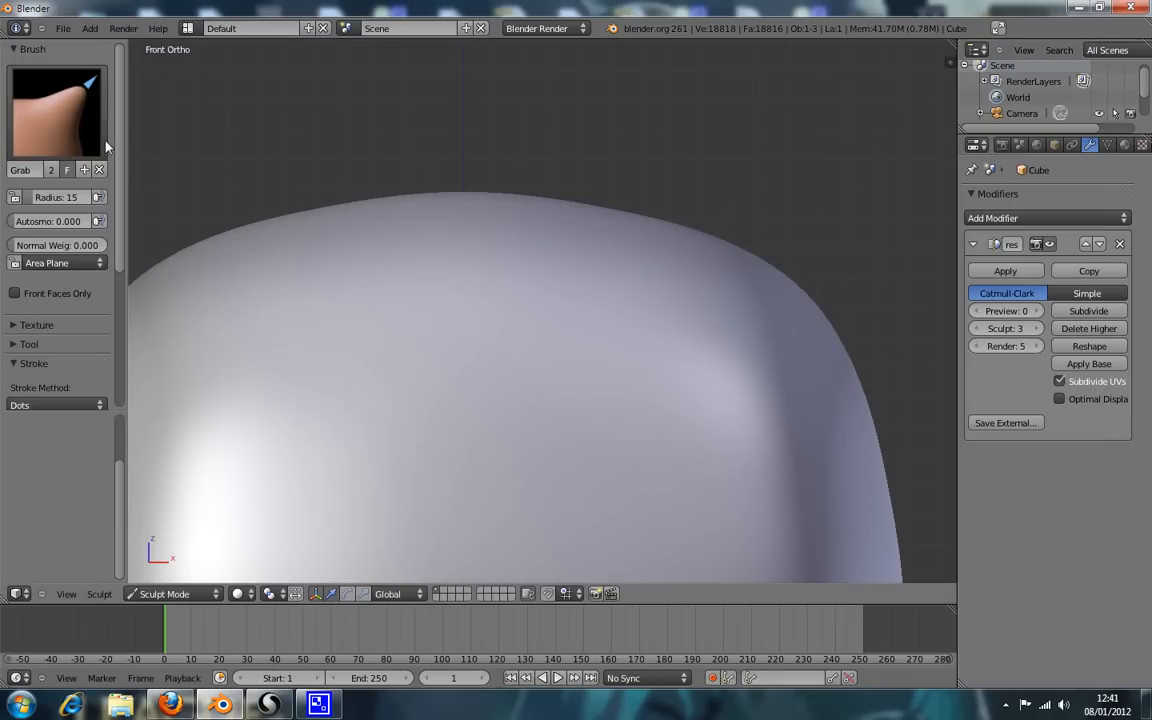
Set the Grab brush radius to 43, pull a small horn from the cube's upper-right corner, and check it in wireframe.
{"action": "scroll", "coordinate": [641, 256], "scroll_direction": "down", "scroll_amount": 4}
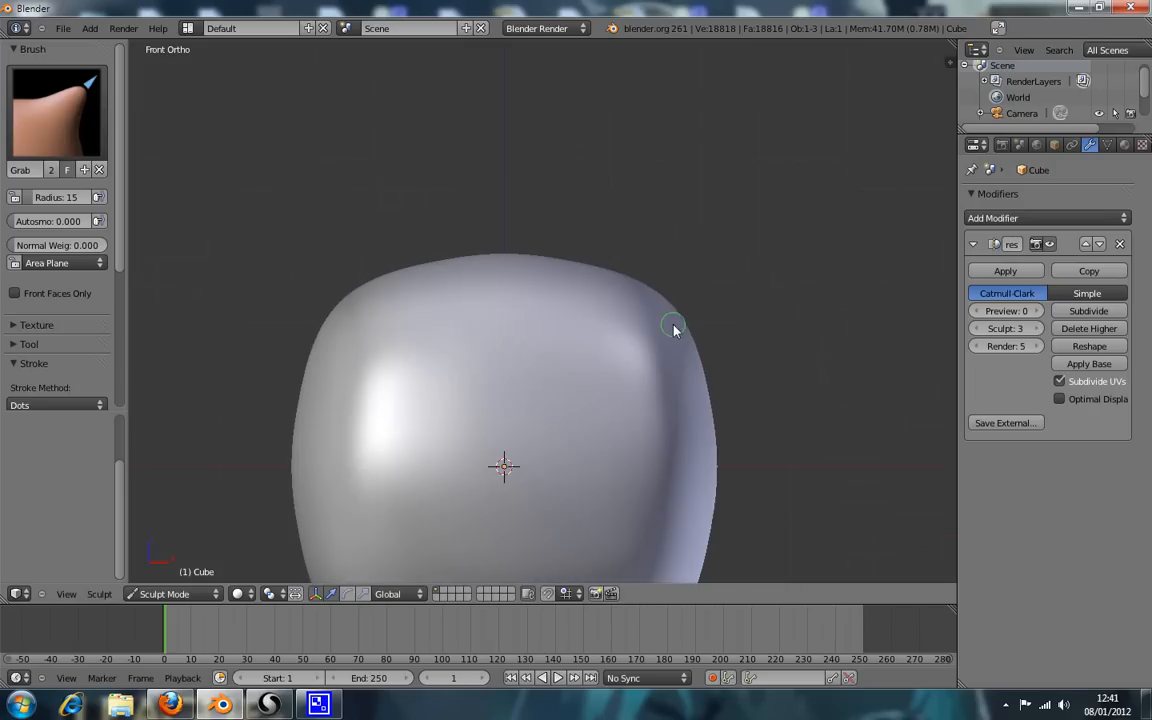
{"action": "key", "text": "f"}
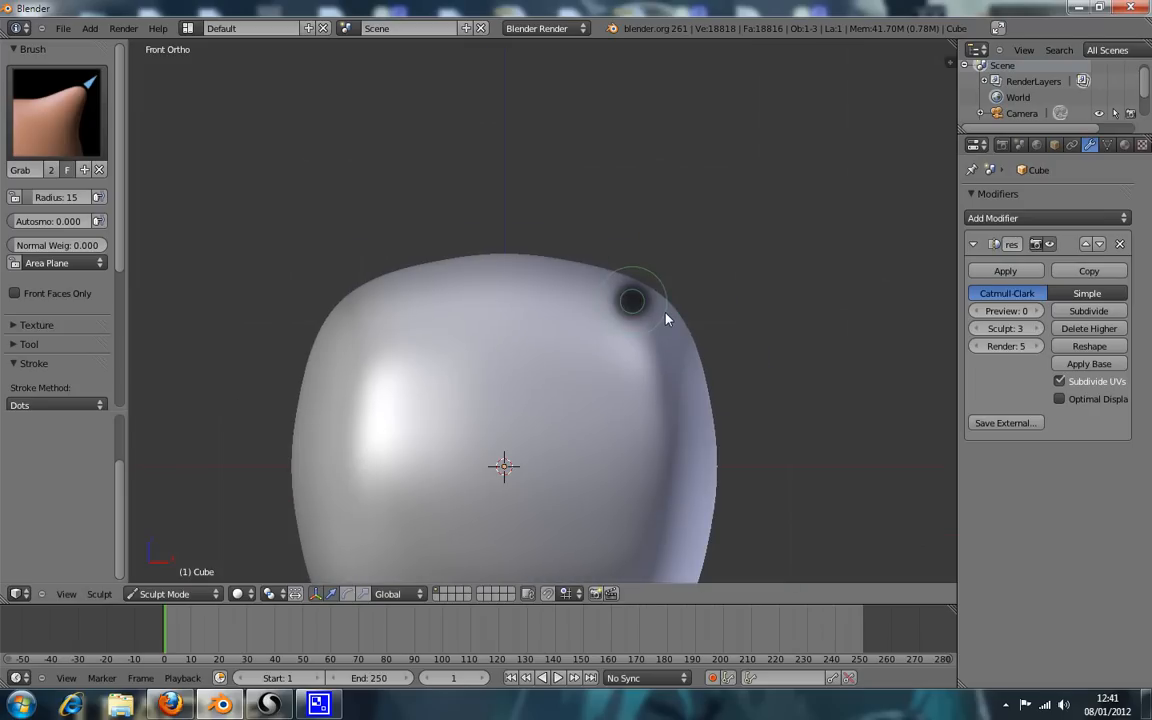
{"action": "left_click", "coordinate": [660, 314]}
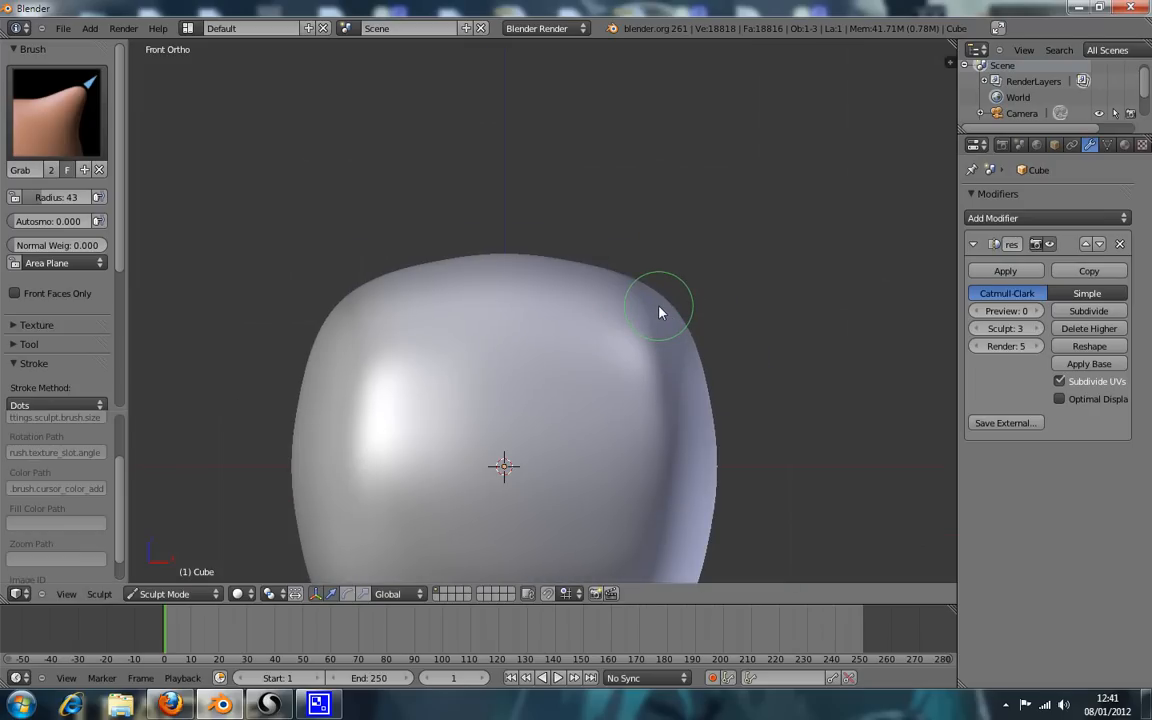
{"action": "left_click_drag", "start_coordinate": [697, 283], "coordinate": [707, 257]}
{"action": "key", "text": "z"}
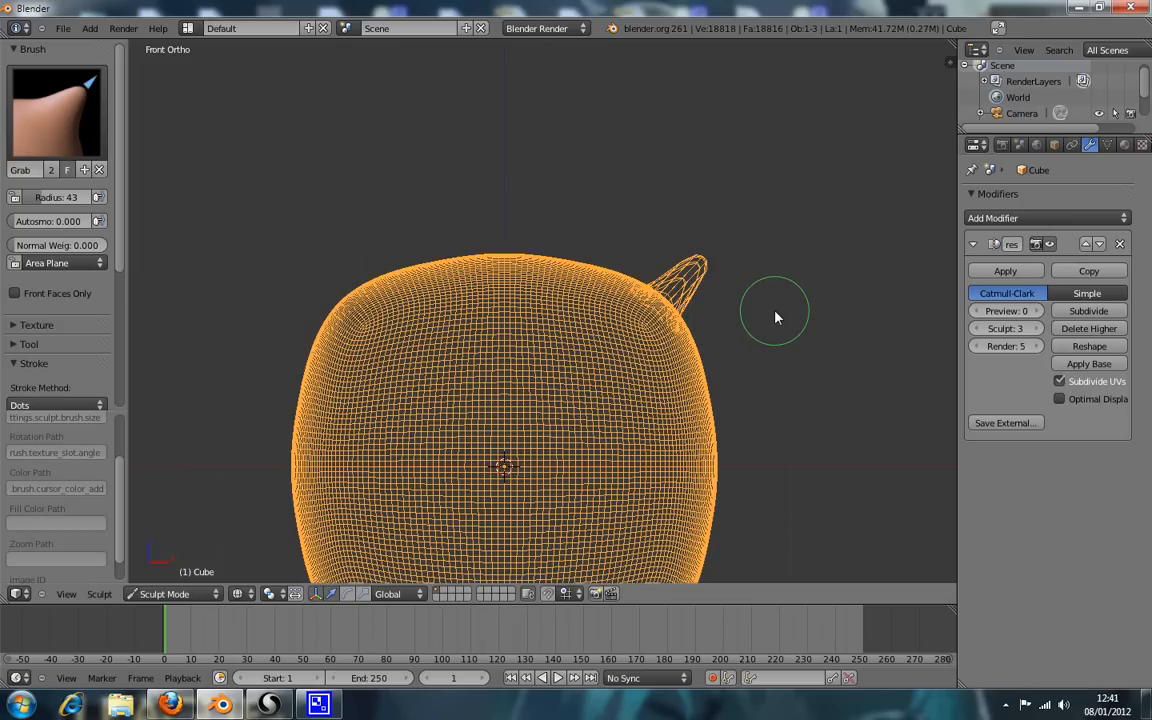
{"action": "key", "text": "z"}
{"action": "scroll", "coordinate": [771, 314], "scroll_direction": "up", "scroll_amount": 2}
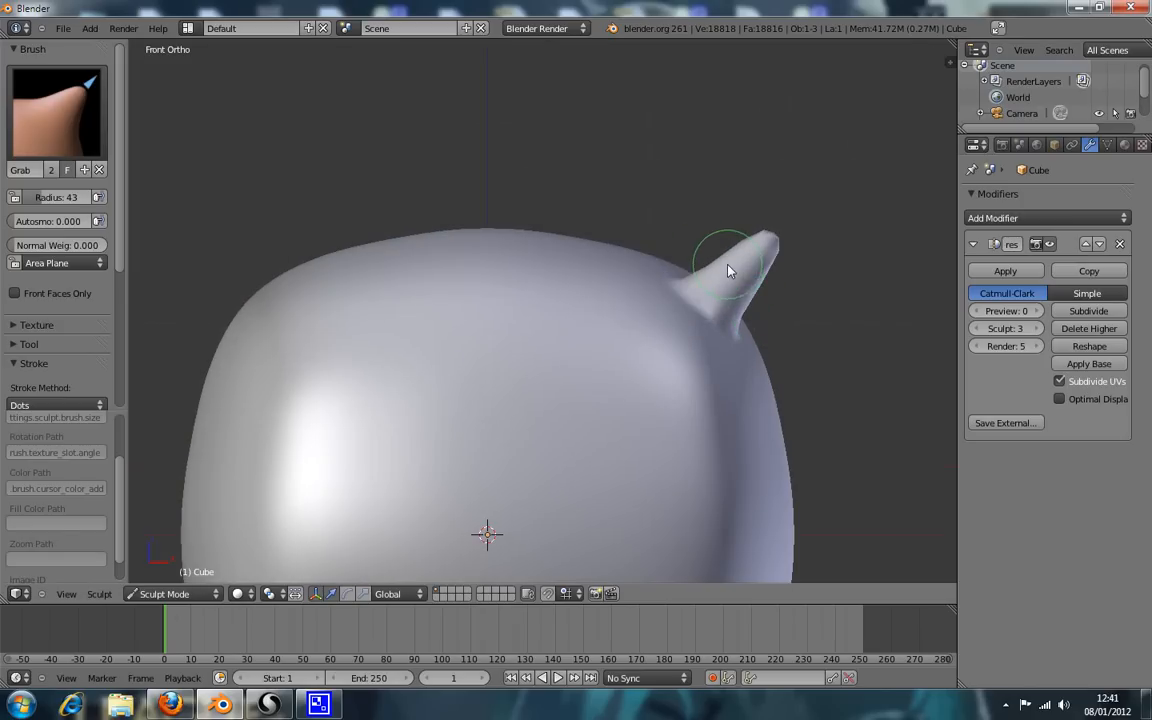
Grab a pointed flap up and to the left from the horn's side and examine its stretched geometry from several angles.
{"action": "left_click_drag", "start_coordinate": [725, 263], "coordinate": [666, 200]}
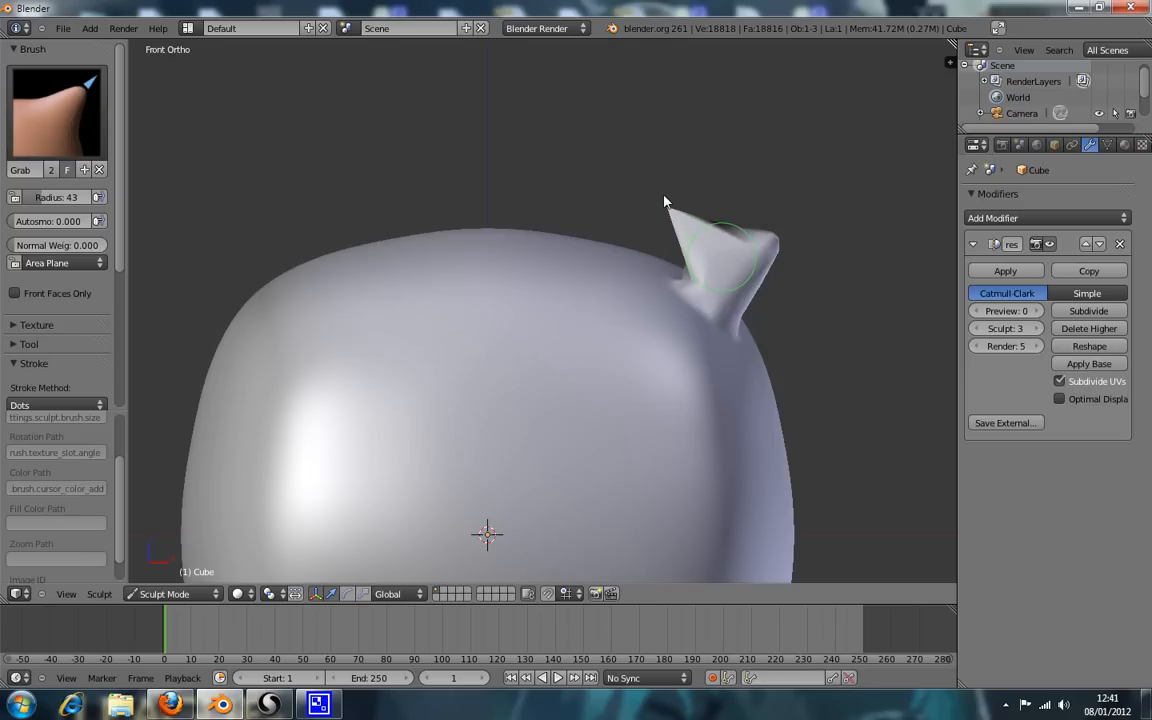
{"action": "mouse_move", "coordinate": [760, 291]}
{"action": "middle_mouse_down"}
{"action": "mouse_move", "coordinate": [722, 327]}
{"action": "mouse_move", "coordinate": [650, 352]}
{"action": "mouse_move", "coordinate": [483, 329]}
{"action": "mouse_move", "coordinate": [645, 429]}
{"action": "mouse_move", "coordinate": [699, 437]}
{"action": "middle_mouse_up"}
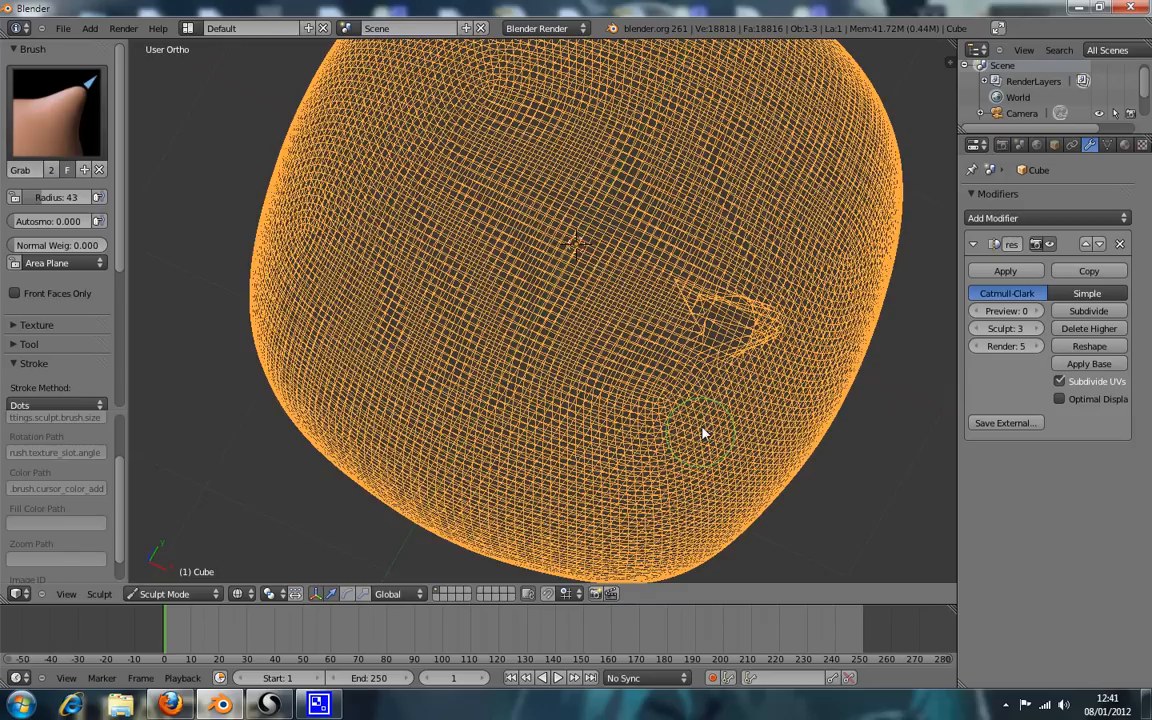
{"action": "mouse_move", "coordinate": [748, 368]}
{"action": "middle_mouse_down"}
{"action": "mouse_move", "coordinate": [808, 317]}
{"action": "mouse_move", "coordinate": [798, 320]}
{"action": "middle_mouse_up"}
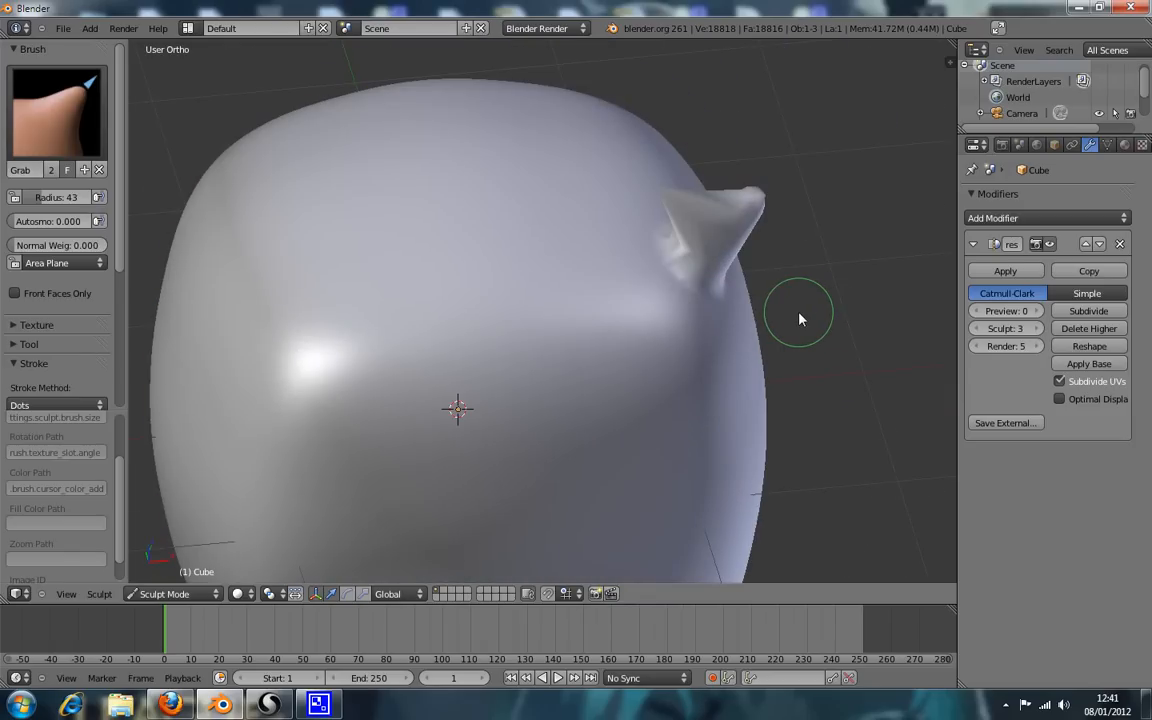
{"action": "key", "text": "KP_1"}
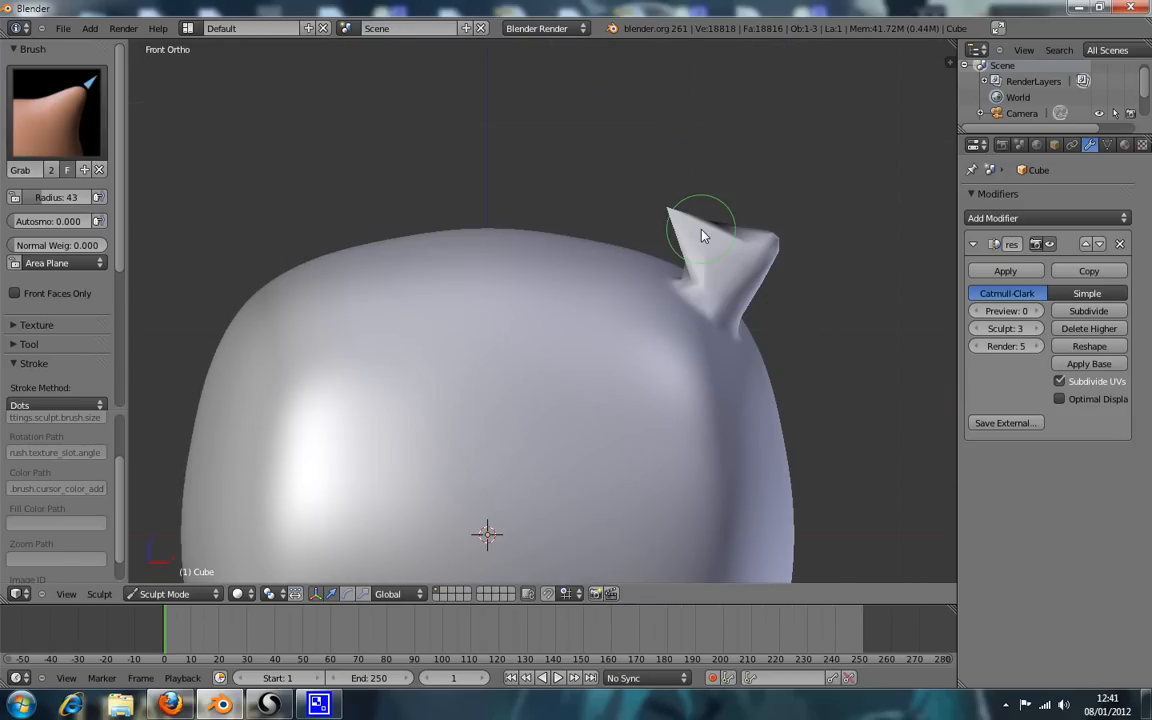
{"action": "mouse_move", "coordinate": [705, 225]}
{"action": "left_mouse_down"}
{"action": "mouse_move", "coordinate": [717, 190]}
{"action": "mouse_move", "coordinate": [720, 213]}
{"action": "left_mouse_up"}
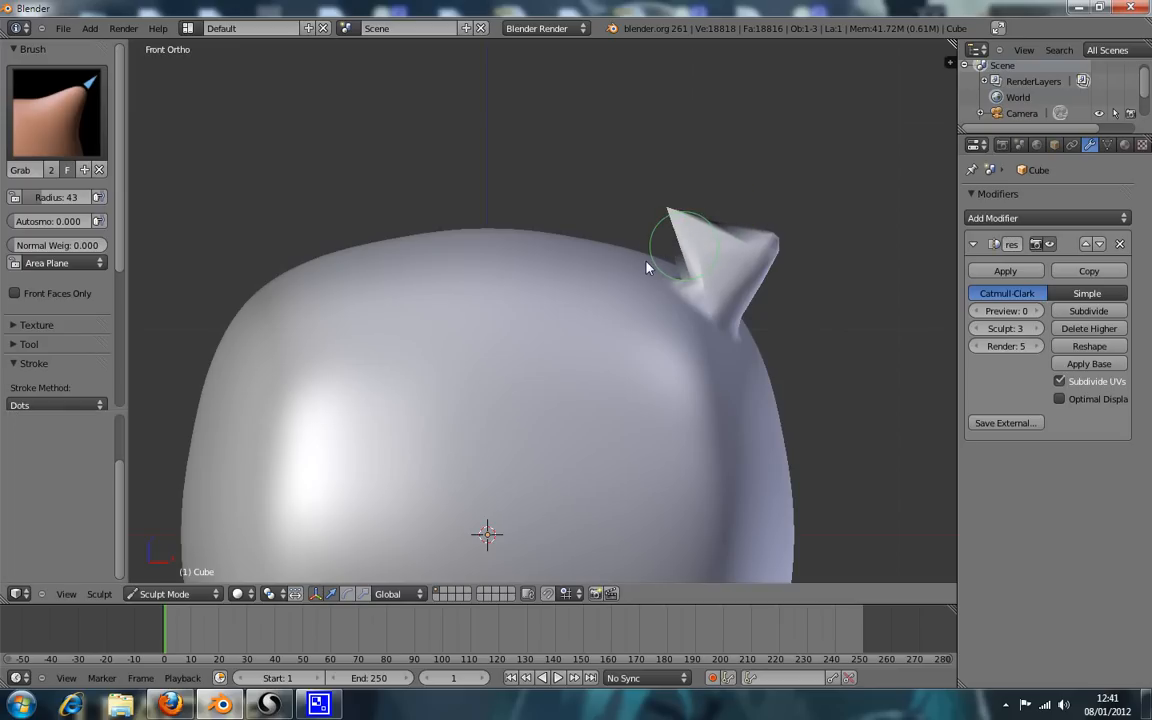
{"action": "middle_click_drag", "start_coordinate": [674, 280], "coordinate": [723, 364]}
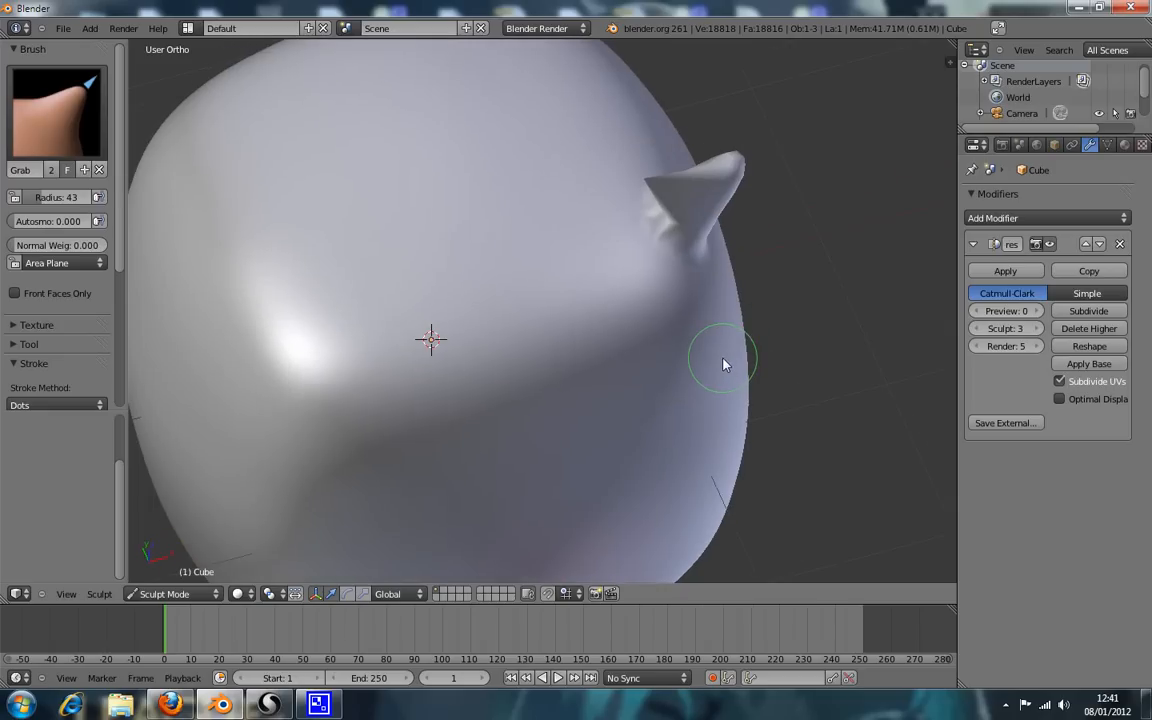
{"action": "key", "text": "KP_1"}
Raise the Multiresolution Sculpt level to 4 and grab two more points outward from the horn's flap.
{"action": "left_click", "coordinate": [1037, 329]}
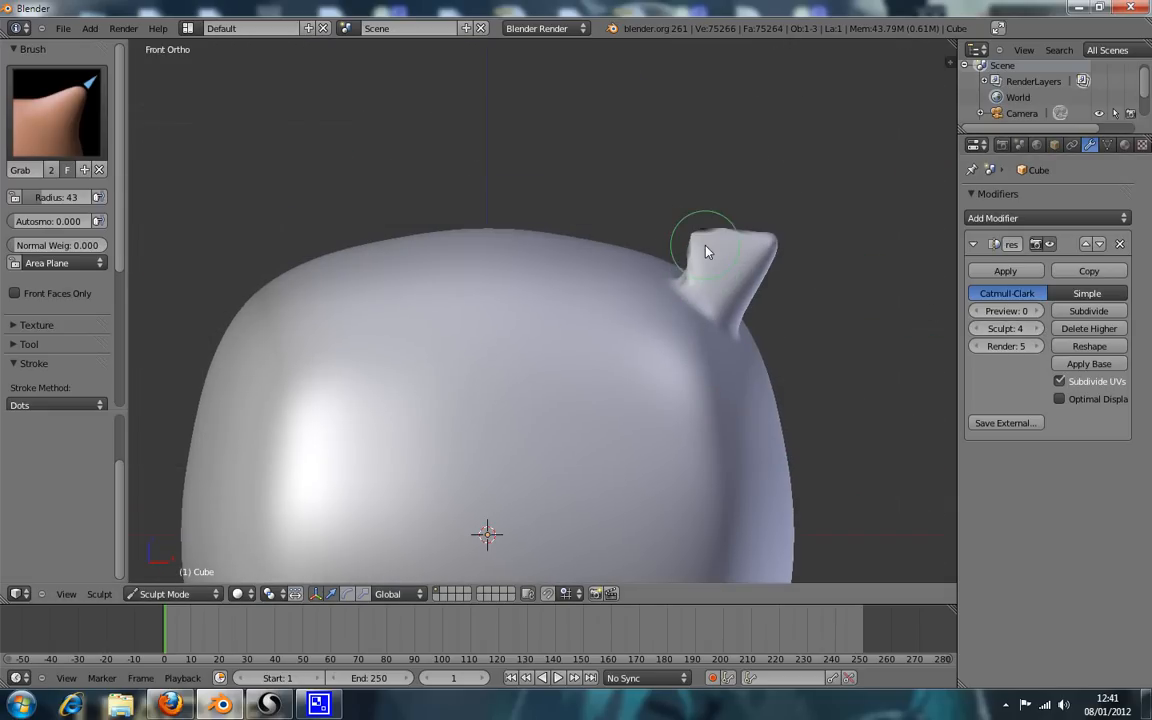
{"action": "left_click_drag", "start_coordinate": [684, 232], "coordinate": [645, 212]}
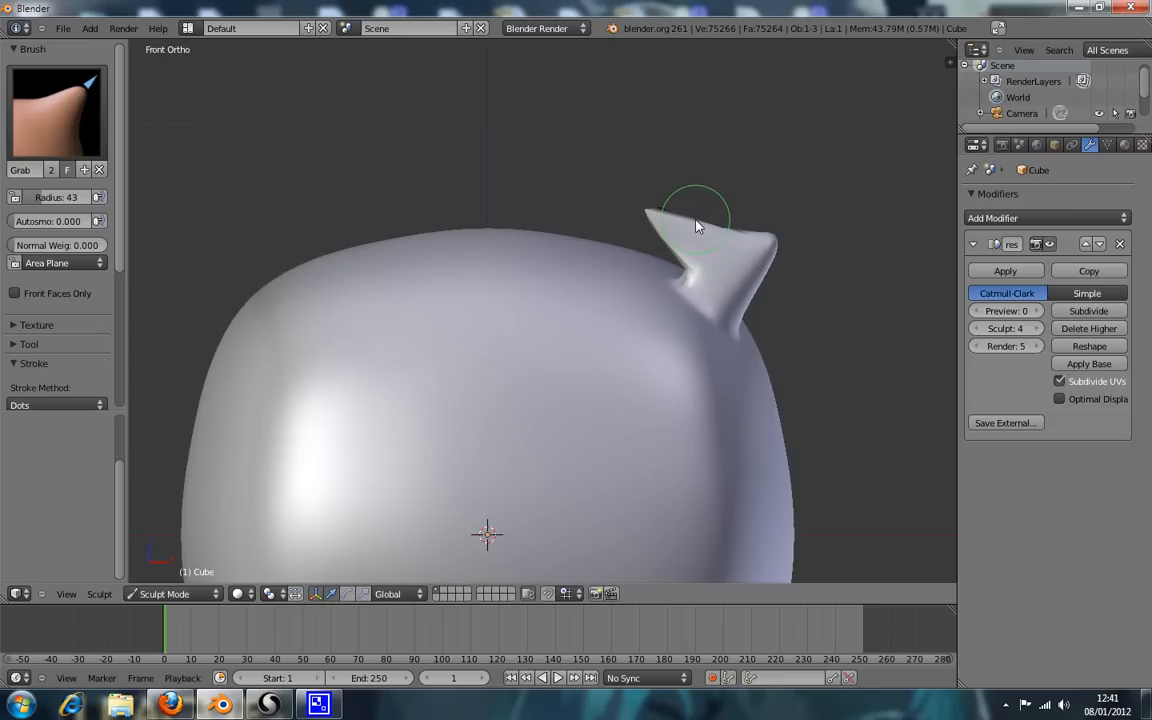
{"action": "key", "text": "z"}
{"action": "key", "text": "z"}
{"action": "left_click_drag", "start_coordinate": [693, 221], "coordinate": [727, 172]}
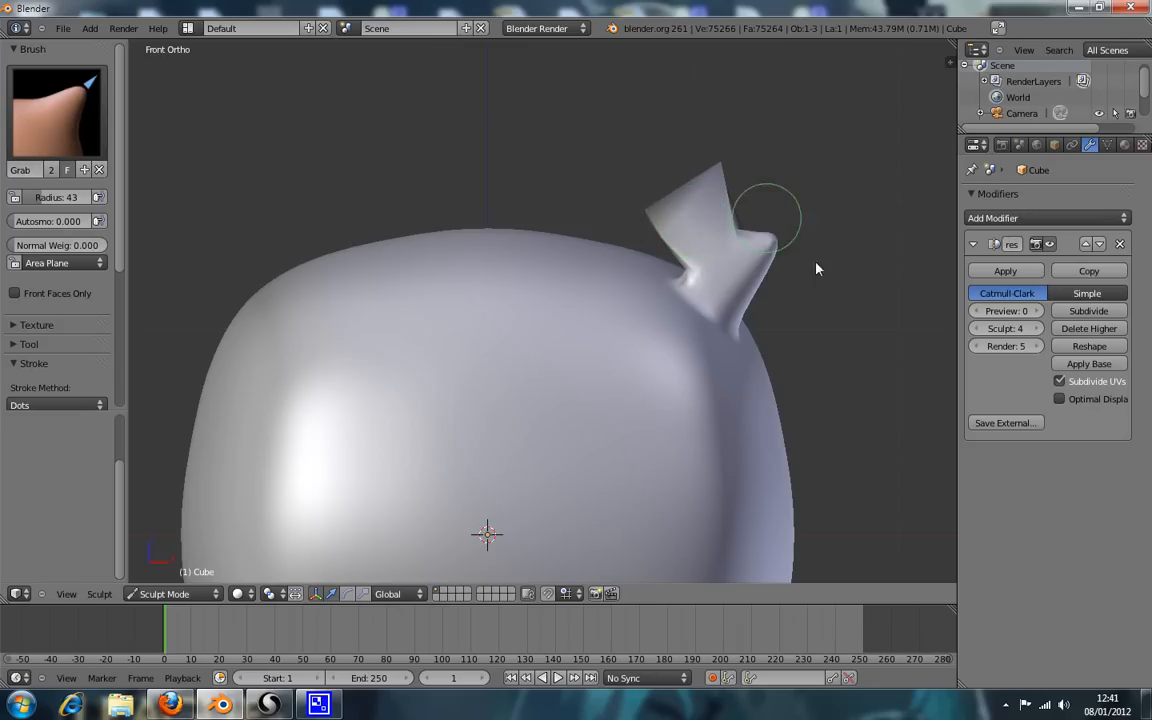
Raise the Multiresolution Sculpt level to 5 and examine the reshaped horn from another angle.
{"action": "left_click", "coordinate": [1036, 328]}
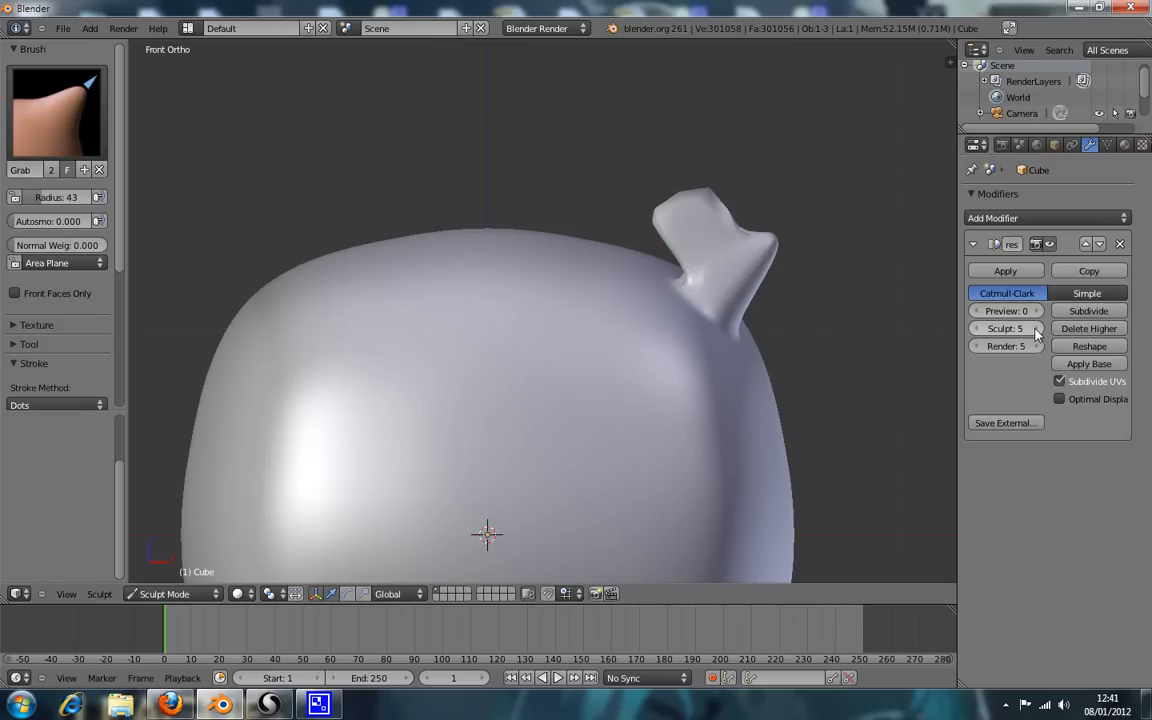
{"action": "mouse_move", "coordinate": [770, 240]}
{"action": "middle_mouse_down"}
{"action": "mouse_move", "coordinate": [750, 270]}
{"action": "mouse_move", "coordinate": [535, 319]}
{"action": "mouse_move", "coordinate": [437, 301]}
{"action": "mouse_move", "coordinate": [522, 288]}
{"action": "mouse_move", "coordinate": [672, 297]}
{"action": "mouse_move", "coordinate": [710, 285]}
{"action": "middle_mouse_up"}
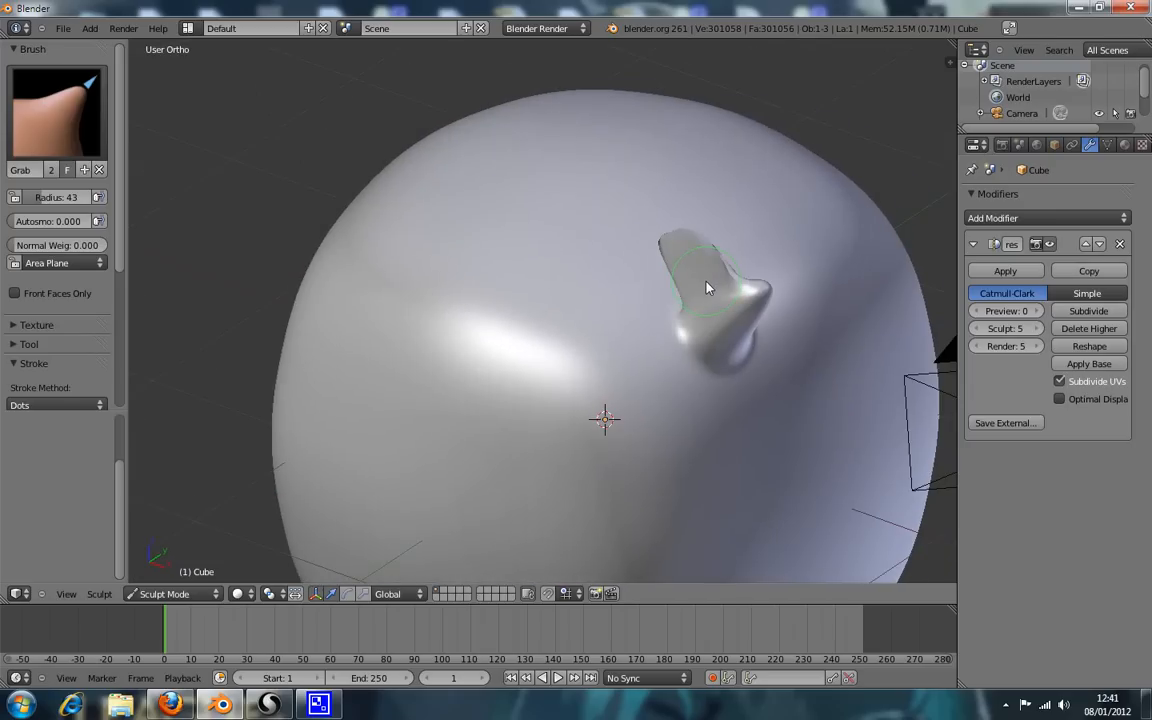
{"action": "key", "text": "KP_1"}
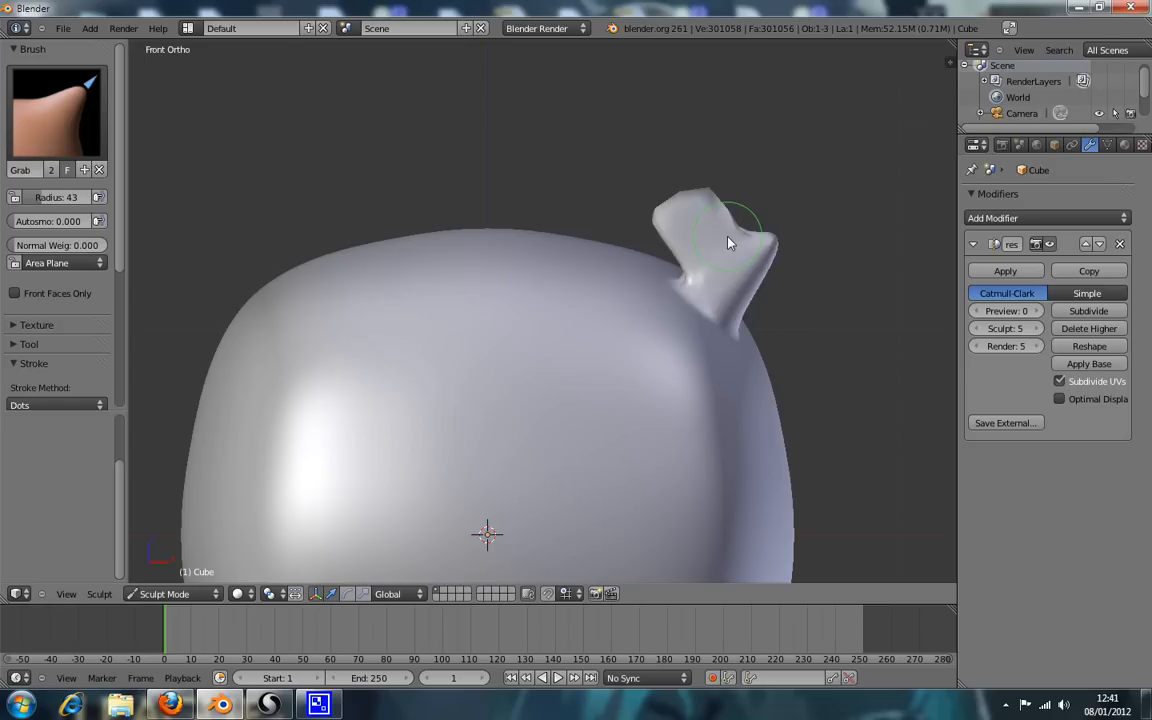
Undo all the horn edits and lower the Multiresolution Sculpt level to 2.
{"action": "key", "text": "ctrl+z"}
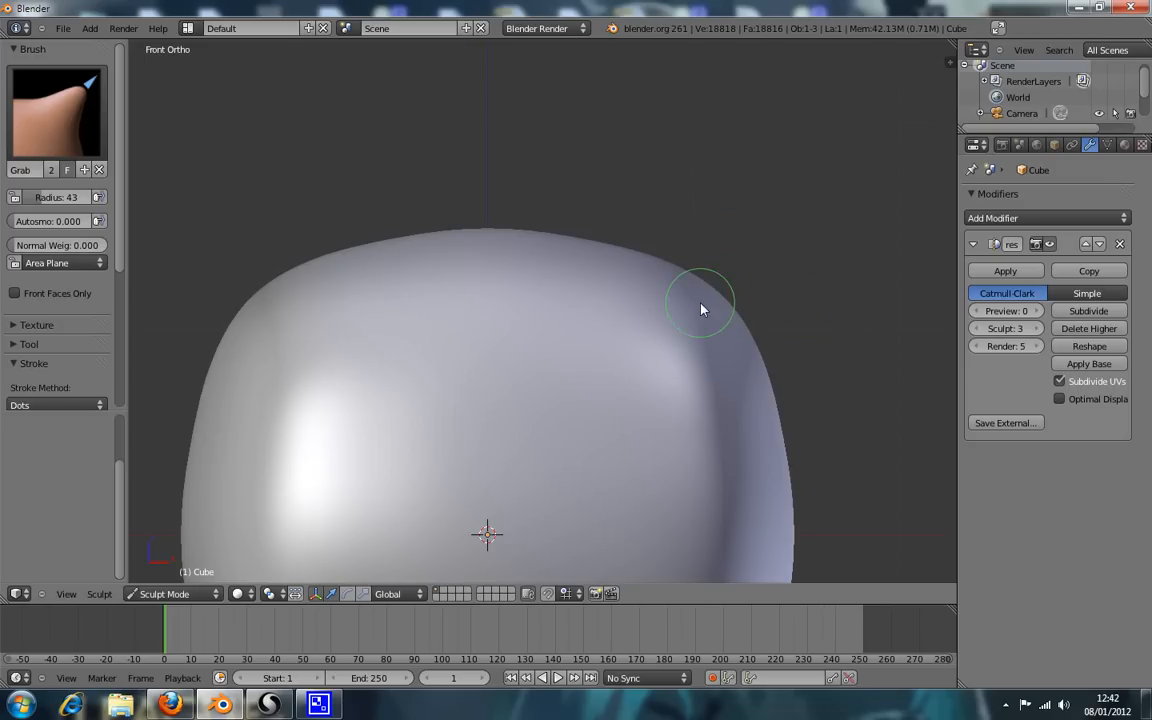
{"action": "left_click", "coordinate": [978, 328]}
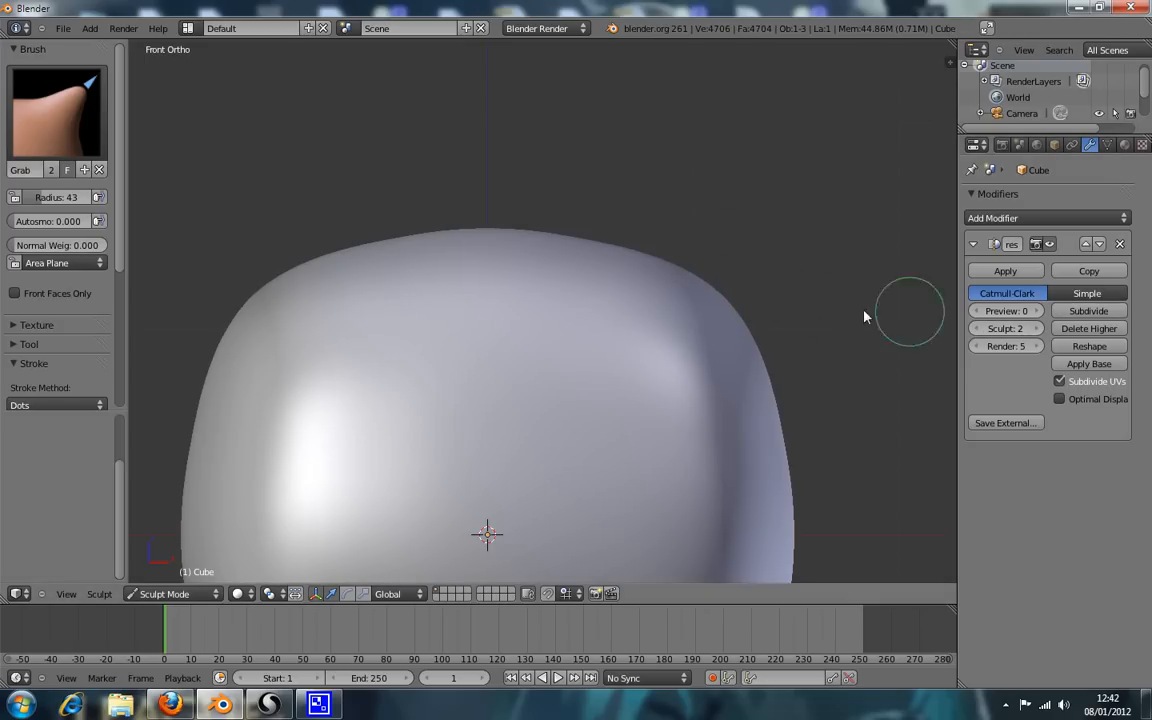
Grab a larger horn outward from the cube's upper-right corner at Sculpt level 2.
{"action": "scroll", "coordinate": [706, 313], "scroll_direction": "down", "scroll_amount": 4}
{"action": "left_click_drag", "start_coordinate": [622, 312], "coordinate": [660, 275]}
{"action": "scroll", "coordinate": [663, 270], "scroll_direction": "up", "scroll_amount": 5}
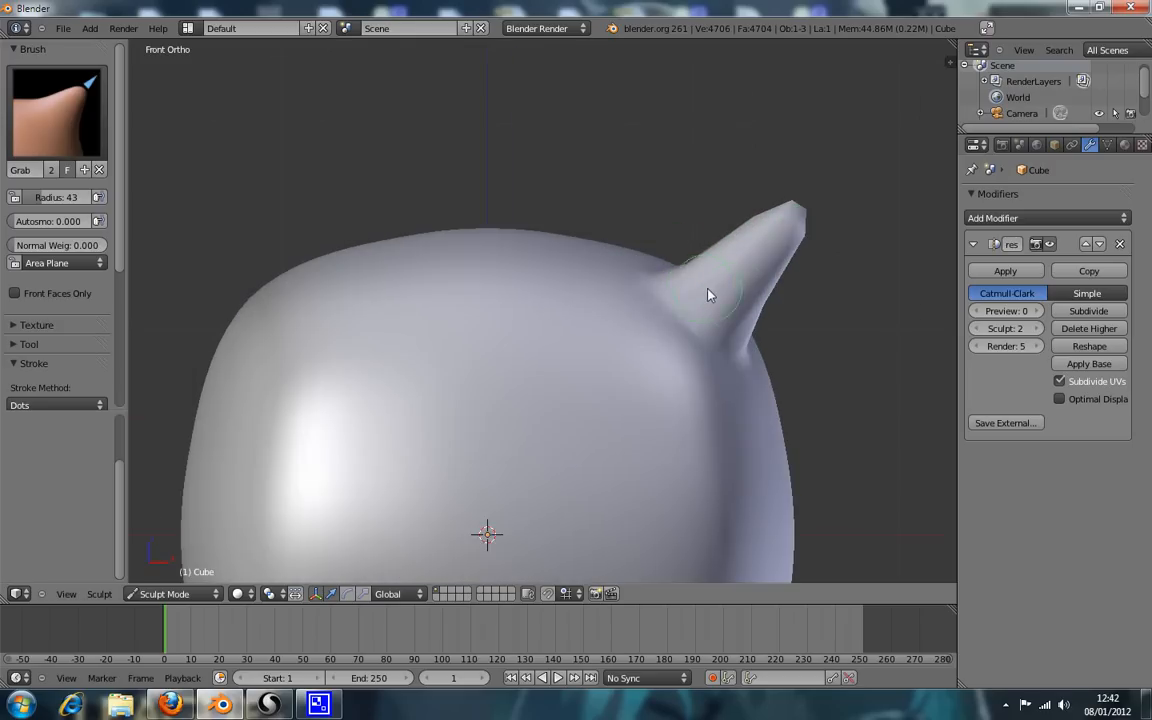
Set the Grab brush radius to 18 and examine the horn's coarse geometry in wireframe.
{"action": "key", "text": "f"}
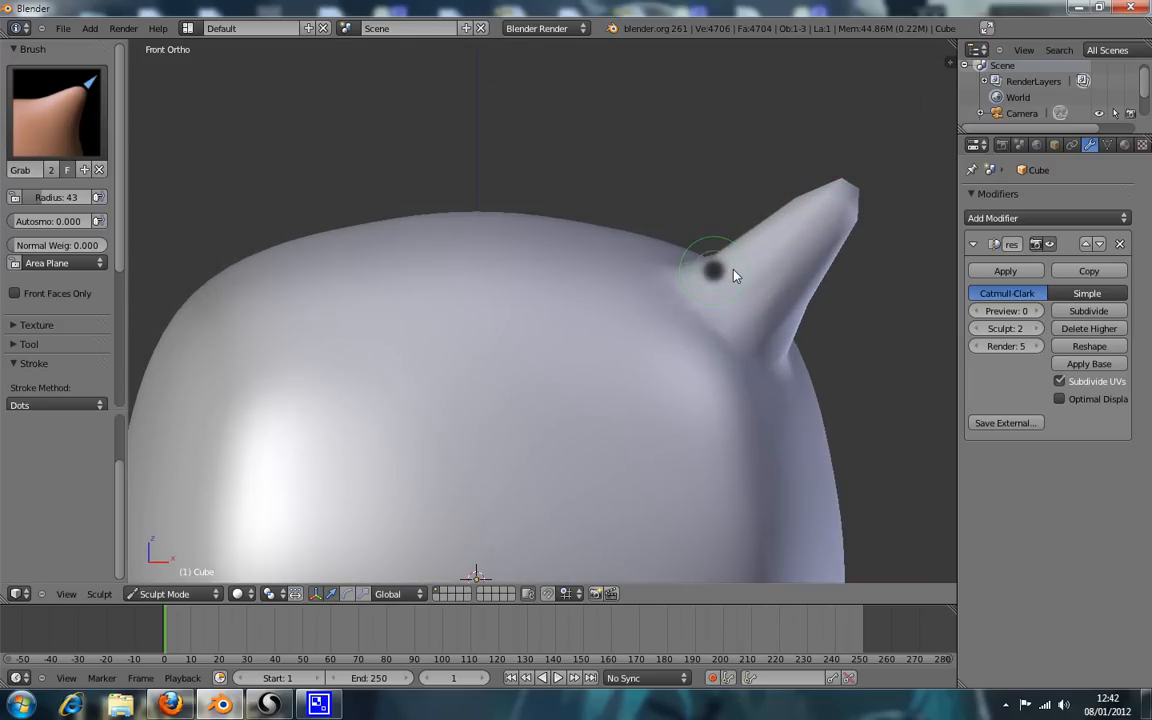
{"action": "left_click", "coordinate": [741, 252]}
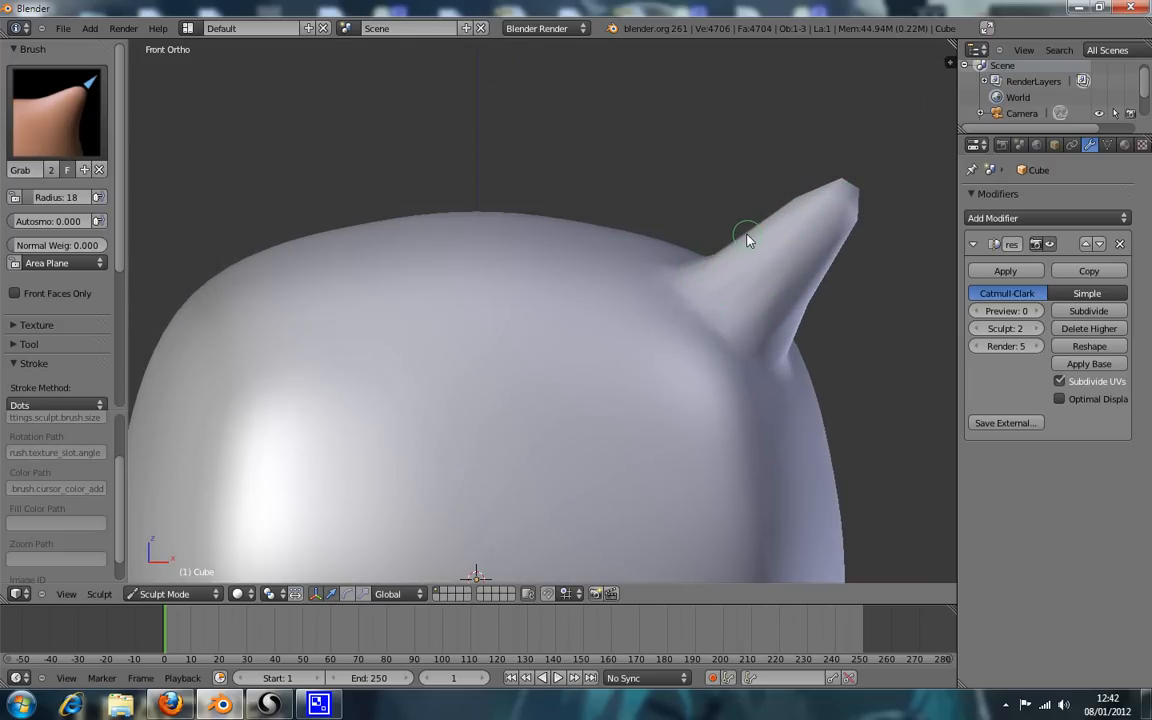
{"action": "key", "text": "z"}
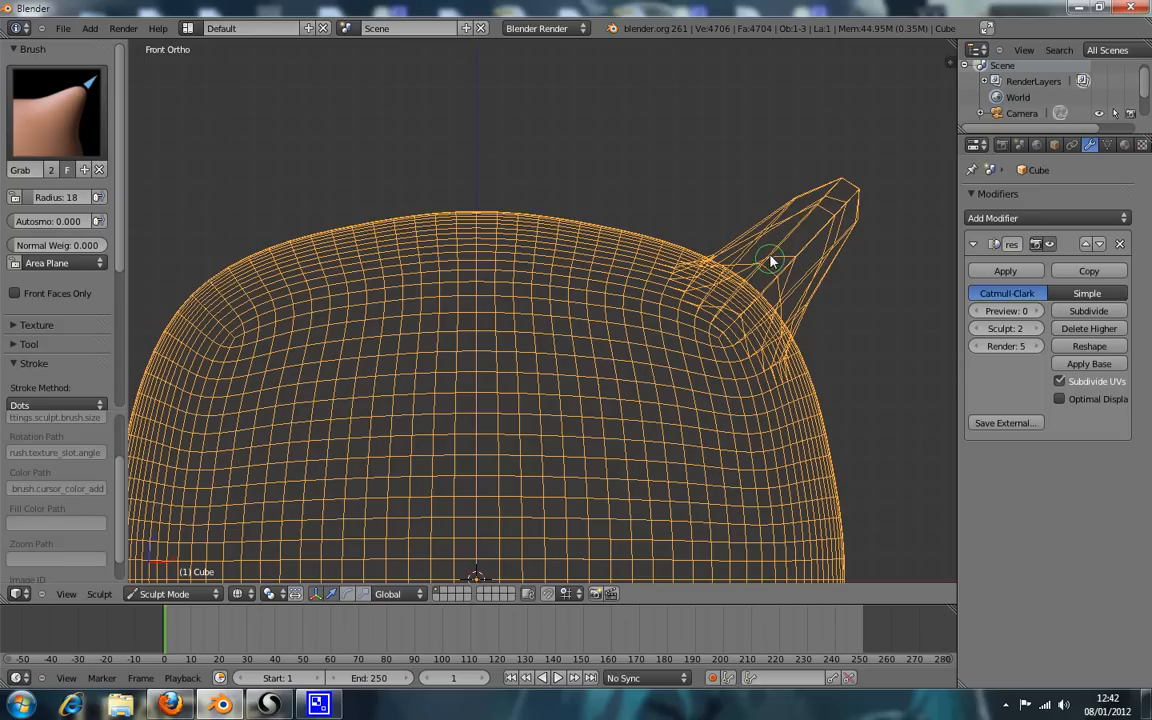
{"action": "middle_click_drag", "start_coordinate": [874, 249], "coordinate": [659, 256]}
{"action": "key", "text": "KP_1"}
{"action": "key", "text": "z"}
Raise the Multiresolution Sculpt level to 3, grab a spike from the horn's upper side, and inspect it in wireframe.
{"action": "left_click", "coordinate": [1036, 328]}
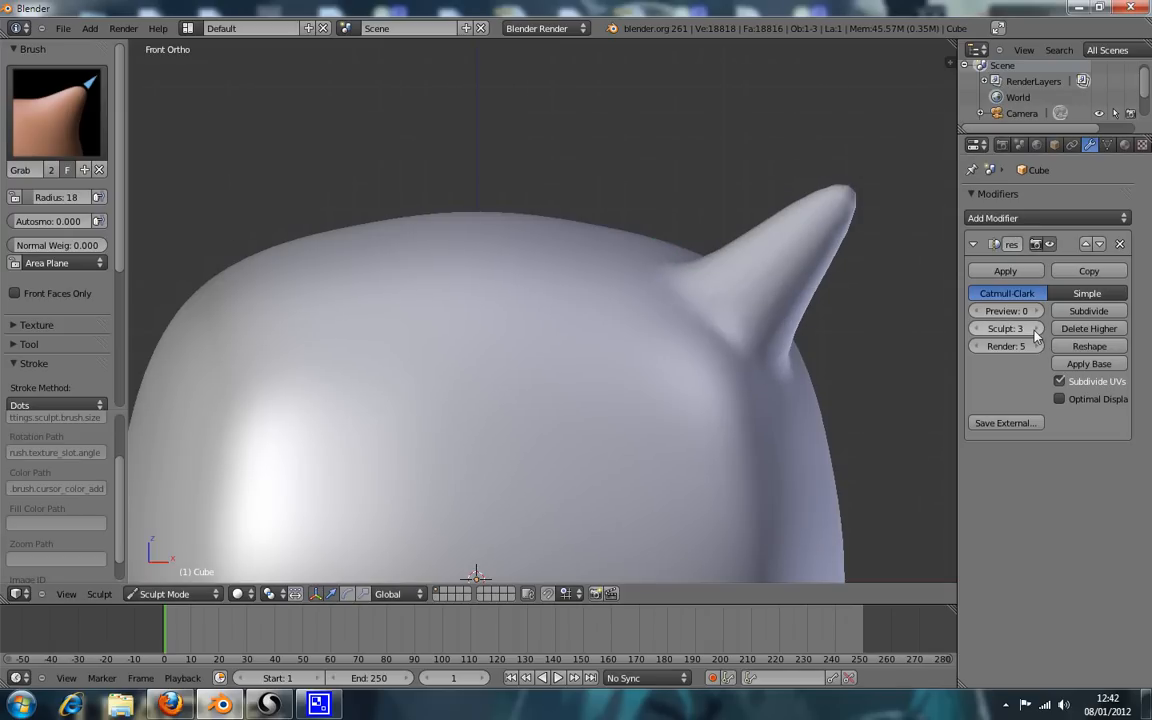
{"action": "scroll", "coordinate": [823, 298], "scroll_direction": "up", "scroll_amount": 1}
{"action": "left_click_drag", "start_coordinate": [788, 226], "coordinate": [656, 85]}
{"action": "key", "text": "z"}
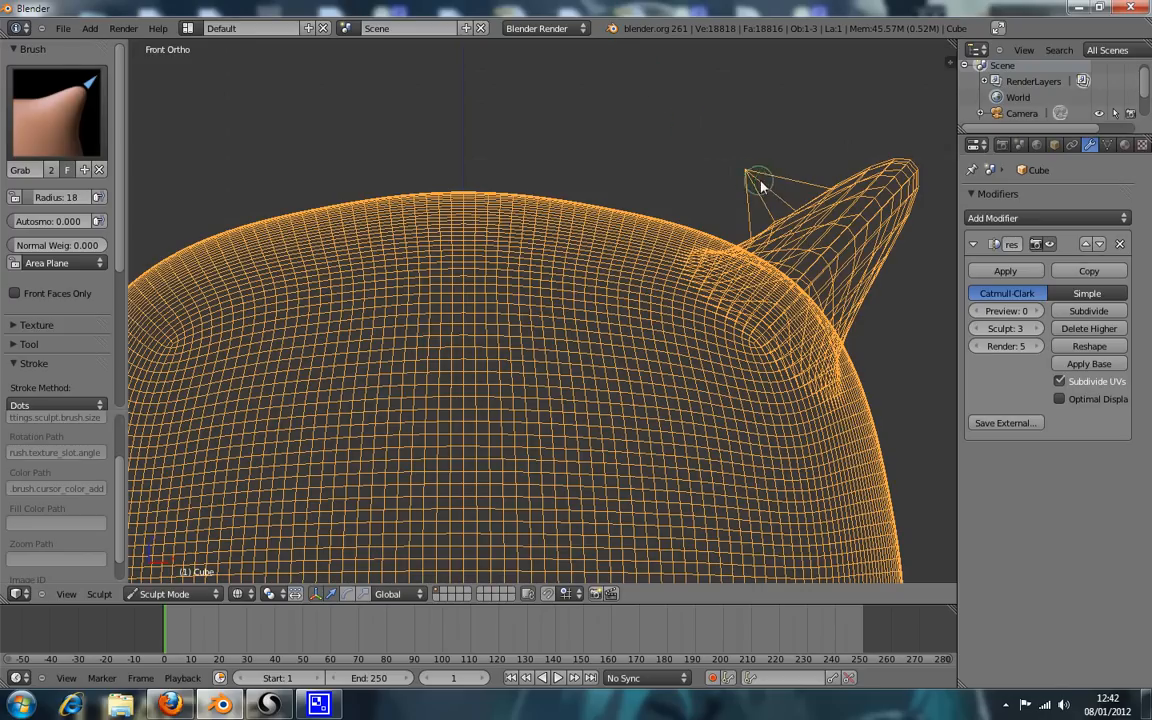
{"action": "middle_click_drag", "start_coordinate": [812, 263], "coordinate": [800, 295]}
{"action": "key", "text": "KP_1"}
{"action": "key", "text": "z"}
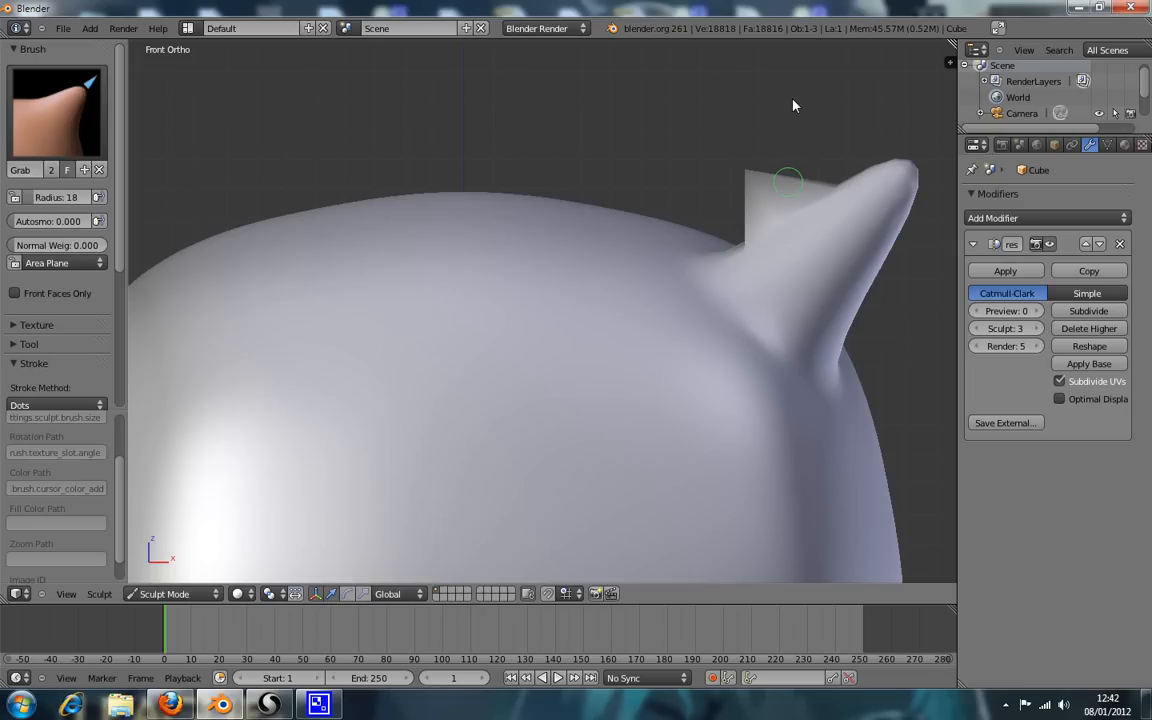
Try grabbing a spike upward from the horn's upper side at Multiresolution Sculpt level 4, and undo it.
{"action": "left_click", "coordinate": [1039, 329]}
{"action": "mouse_move", "coordinate": [810, 247]}
{"action": "middle_mouse_down"}
{"action": "mouse_move", "coordinate": [895, 324]}
{"action": "mouse_move", "coordinate": [765, 245]}
{"action": "mouse_move", "coordinate": [836, 265]}
{"action": "mouse_move", "coordinate": [815, 215]}
{"action": "middle_mouse_up"}
{"action": "left_click_drag", "start_coordinate": [802, 185], "coordinate": [806, 112]}
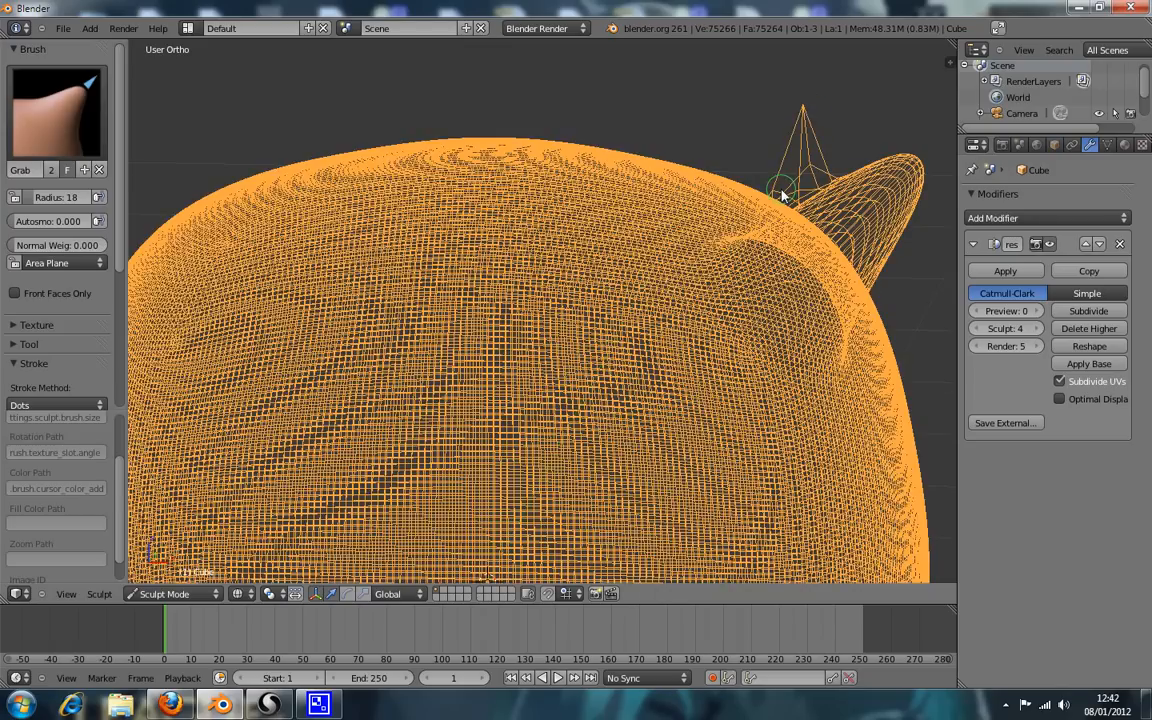
{"action": "key", "text": "ctrl+z"}
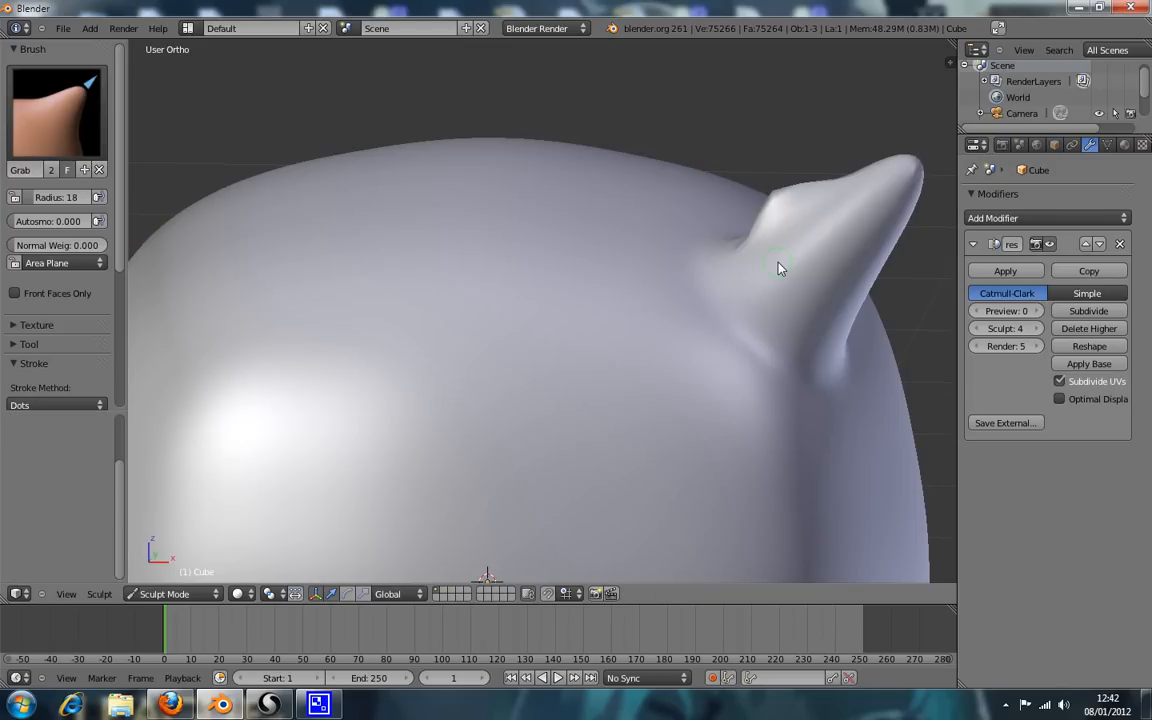
Undo the remaining horn edits to restore the smooth cube at Sculpt level 3.
{"action": "key", "text": "KP_1"}
{"action": "scroll", "coordinate": [518, 413], "scroll_direction": "down", "scroll_amount": 4}
{"action": "middle_click_drag", "start_coordinate": [527, 417], "coordinate": [567, 298], "text": "shift"}
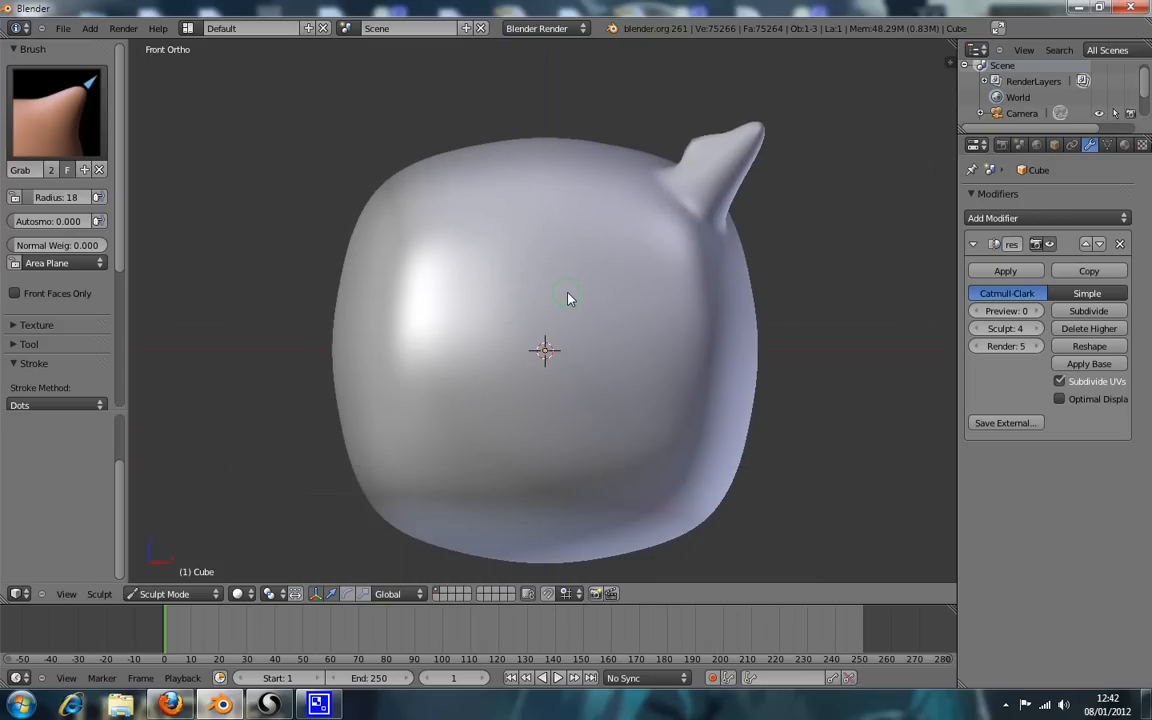
{"action": "key", "text": "ctrl+z"}
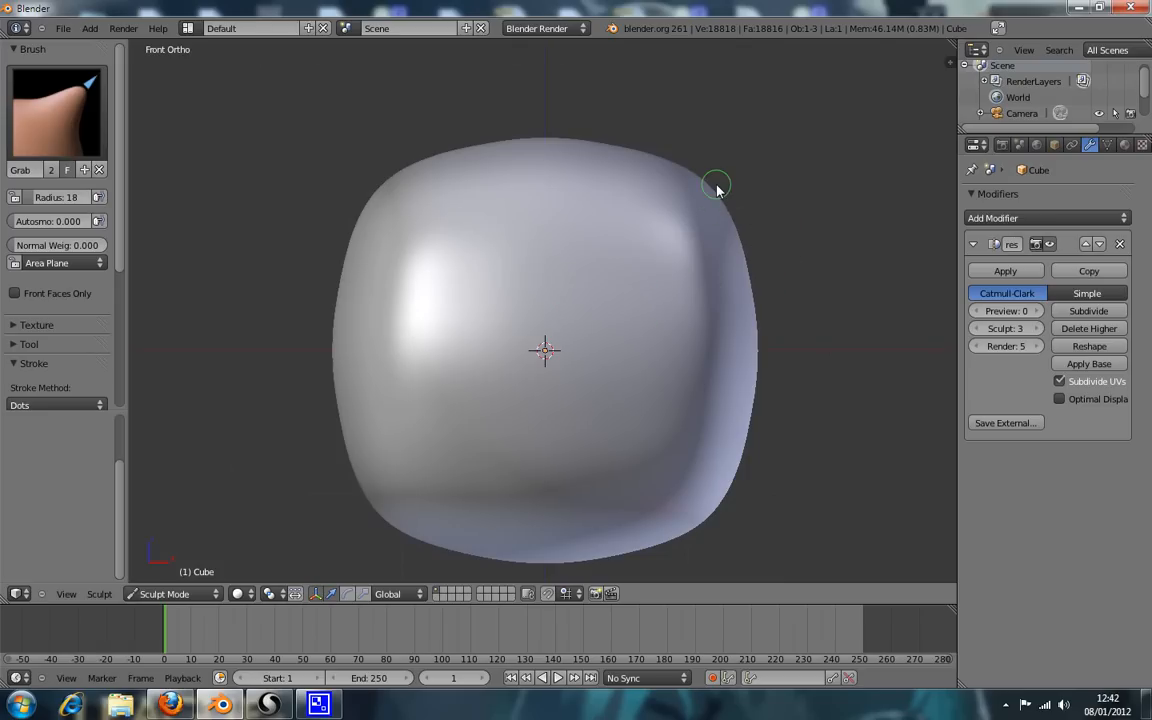
Pull a thin spike up and outward from the cube's upper corner with the Grab brush.
{"action": "middle_click_drag", "start_coordinate": [715, 188], "coordinate": [690, 250], "text": "shift"}
{"action": "left_click_drag", "start_coordinate": [681, 239], "coordinate": [725, 180]}
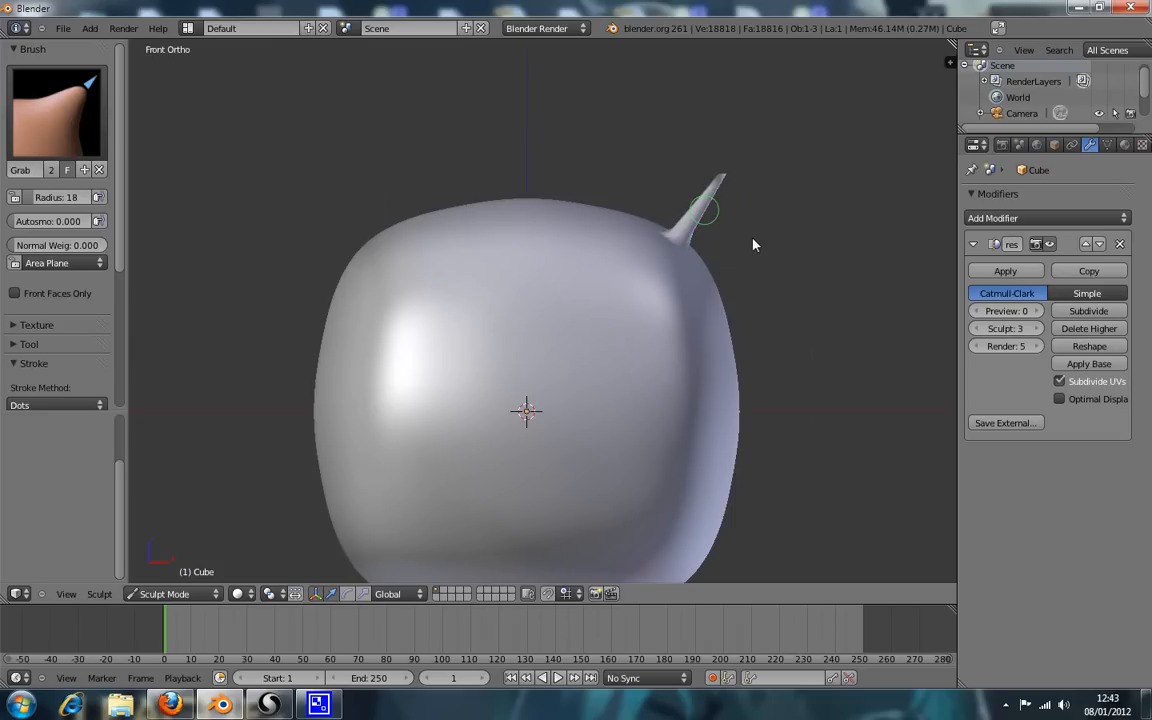
{"action": "left_click", "coordinate": [78, 119]}
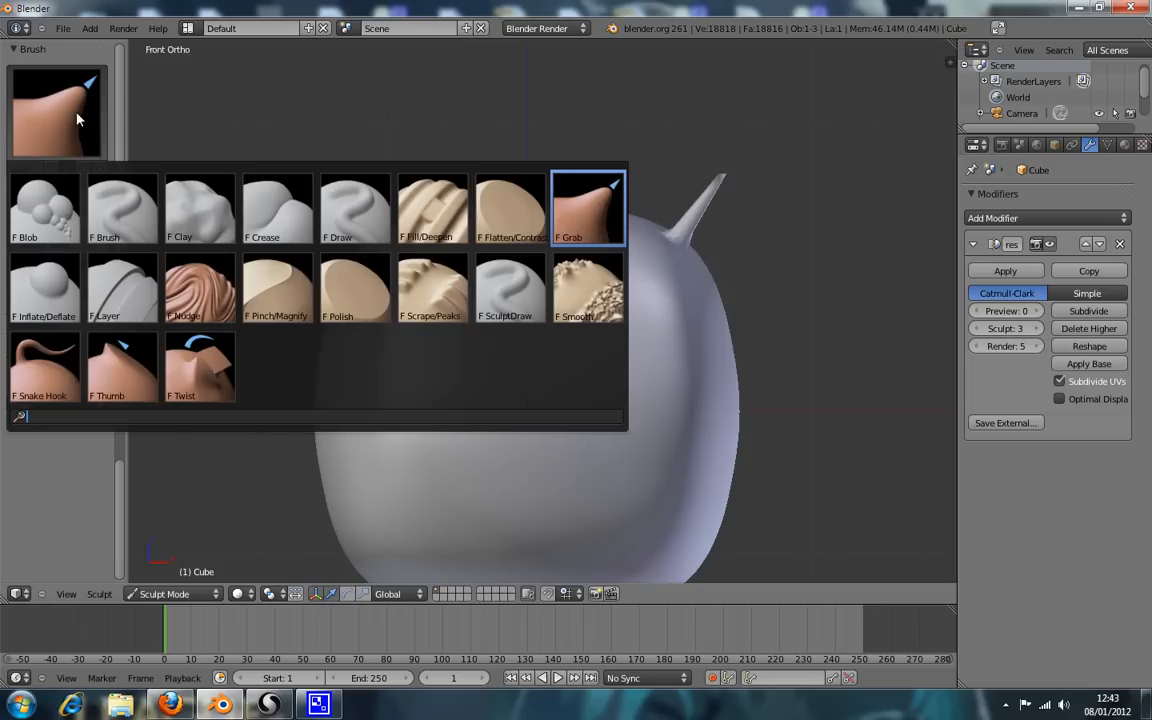
{"action": "left_click", "coordinate": [204, 292]}
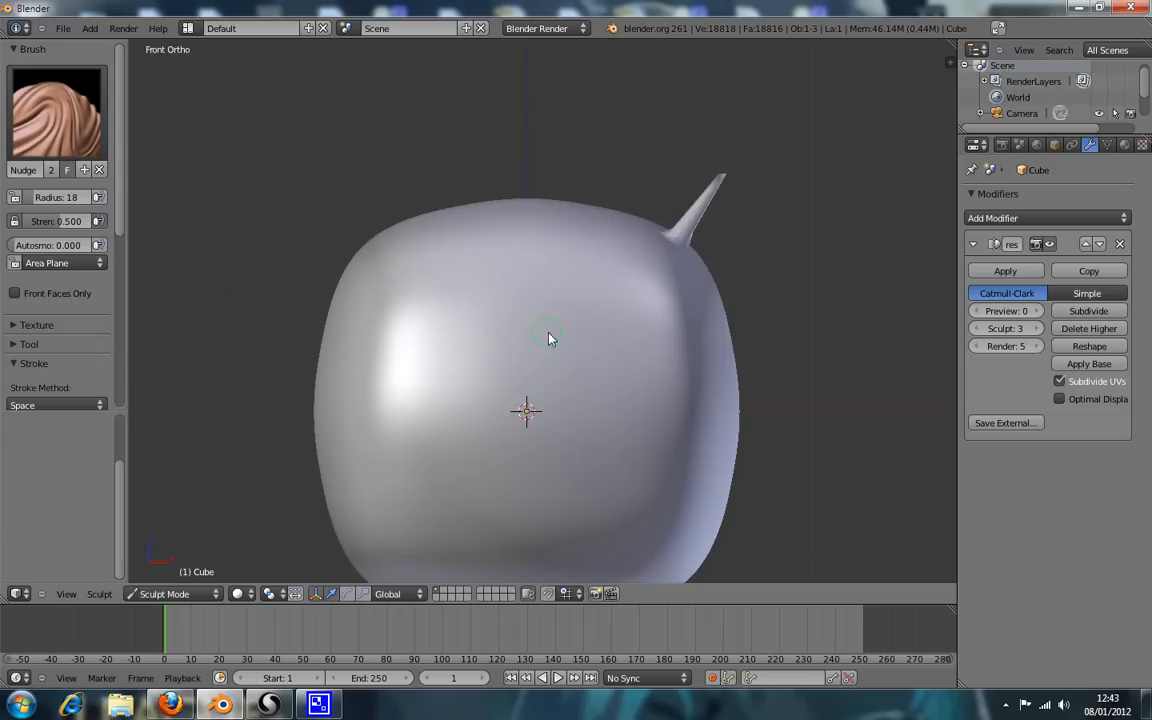
{"action": "scroll", "coordinate": [594, 338], "scroll_direction": "down", "scroll_amount": 2}
{"action": "scroll", "coordinate": [594, 338], "scroll_direction": "up", "scroll_amount": 2}
{"action": "scroll", "coordinate": [593, 336], "scroll_direction": "up", "scroll_amount": 2}
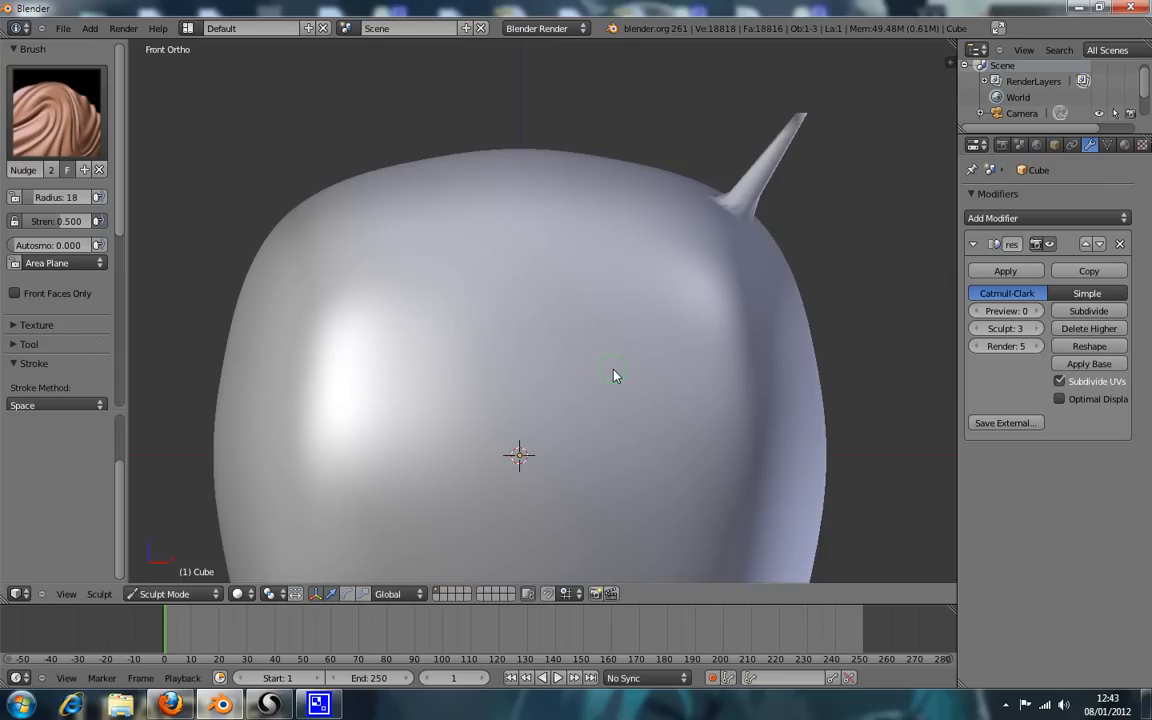
Set up the Clay brush with strength 0.951 and Multiresolution Sculpt level 5.
{"action": "left_click", "coordinate": [56, 112]}
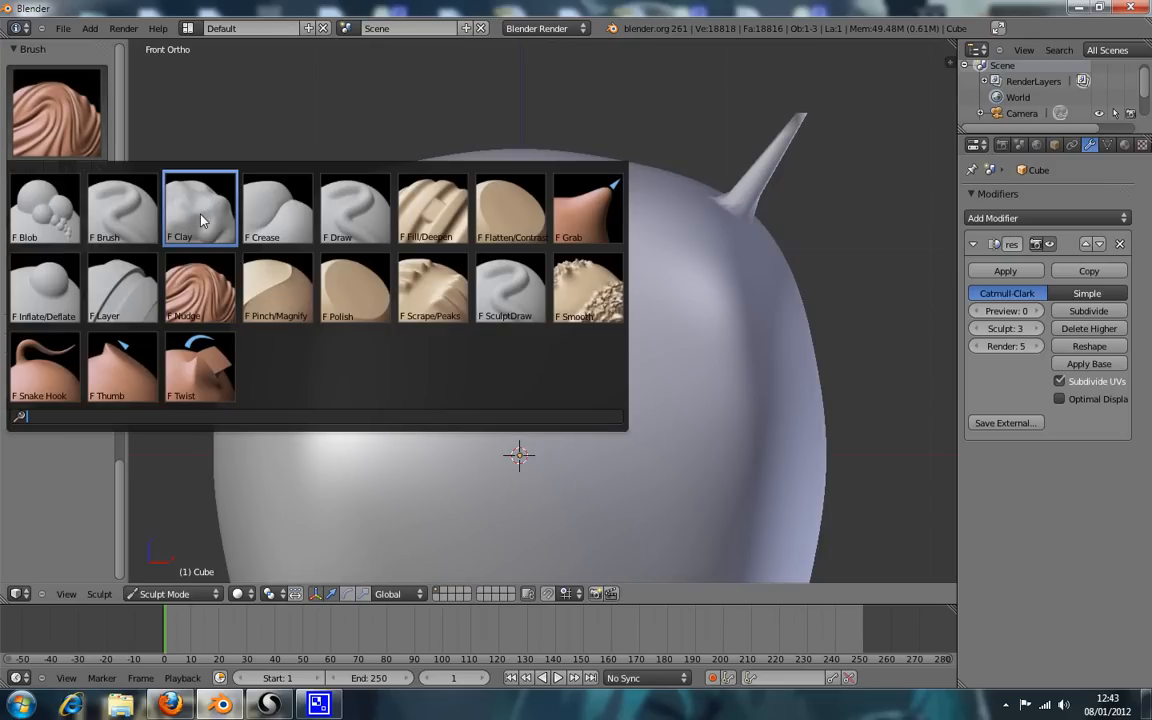
{"action": "left_click", "coordinate": [180, 193]}
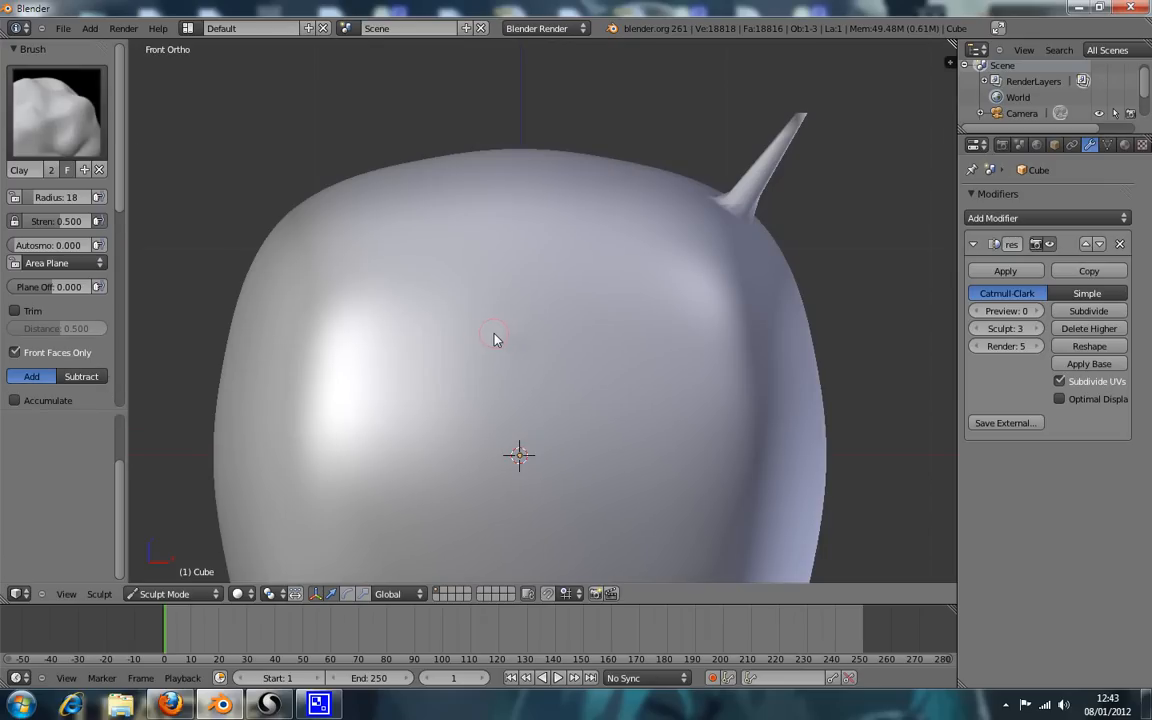
{"action": "left_click", "coordinate": [493, 332]}
{"action": "left_click", "coordinate": [507, 338]}
{"action": "left_click_drag", "start_coordinate": [61, 222], "coordinate": [94, 221]}
{"action": "left_click", "coordinate": [1037, 329]}
{"action": "left_click", "coordinate": [1037, 329]}
Build up a rounded lump on the cube's front face with Clay strokes at radius 40, and inspect its relief.
{"action": "mouse_move", "coordinate": [505, 358]}
{"action": "left_mouse_down"}
{"action": "mouse_move", "coordinate": [527, 360]}
{"action": "mouse_move", "coordinate": [553, 386]}
{"action": "mouse_move", "coordinate": [465, 373]}
{"action": "mouse_move", "coordinate": [520, 390]}
{"action": "mouse_move", "coordinate": [514, 373]}
{"action": "mouse_move", "coordinate": [478, 380]}
{"action": "mouse_move", "coordinate": [496, 393]}
{"action": "mouse_move", "coordinate": [511, 368]}
{"action": "left_mouse_up"}
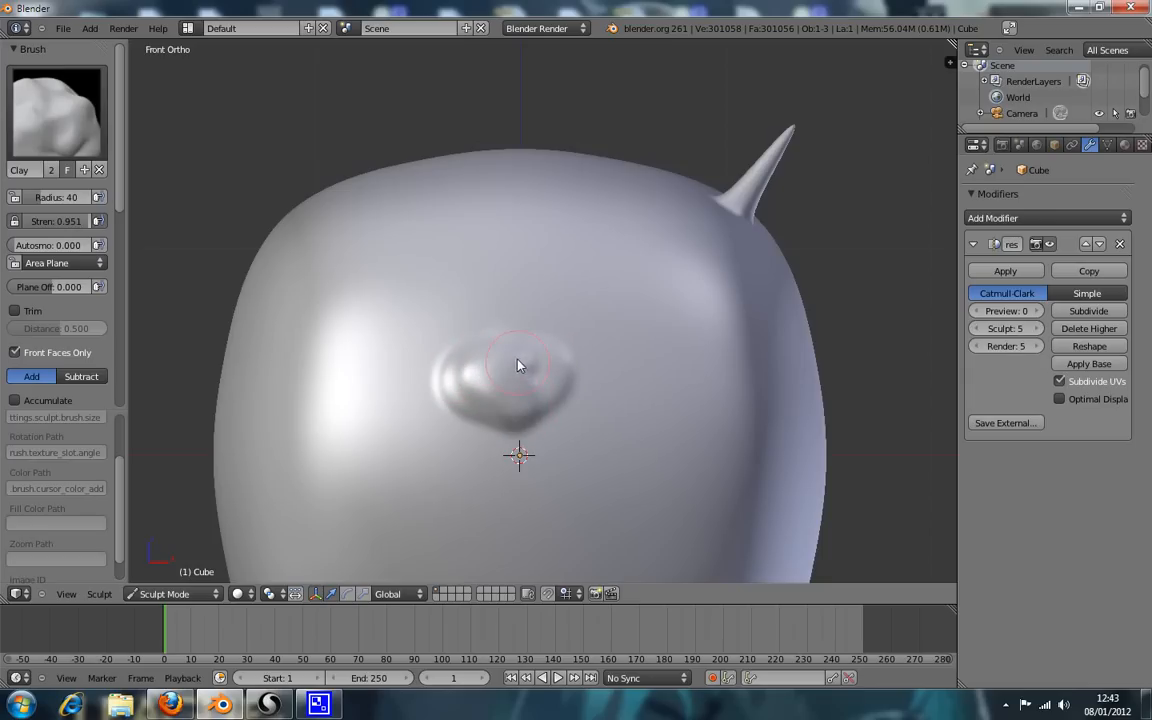
{"action": "left_click", "coordinate": [37, 97]}
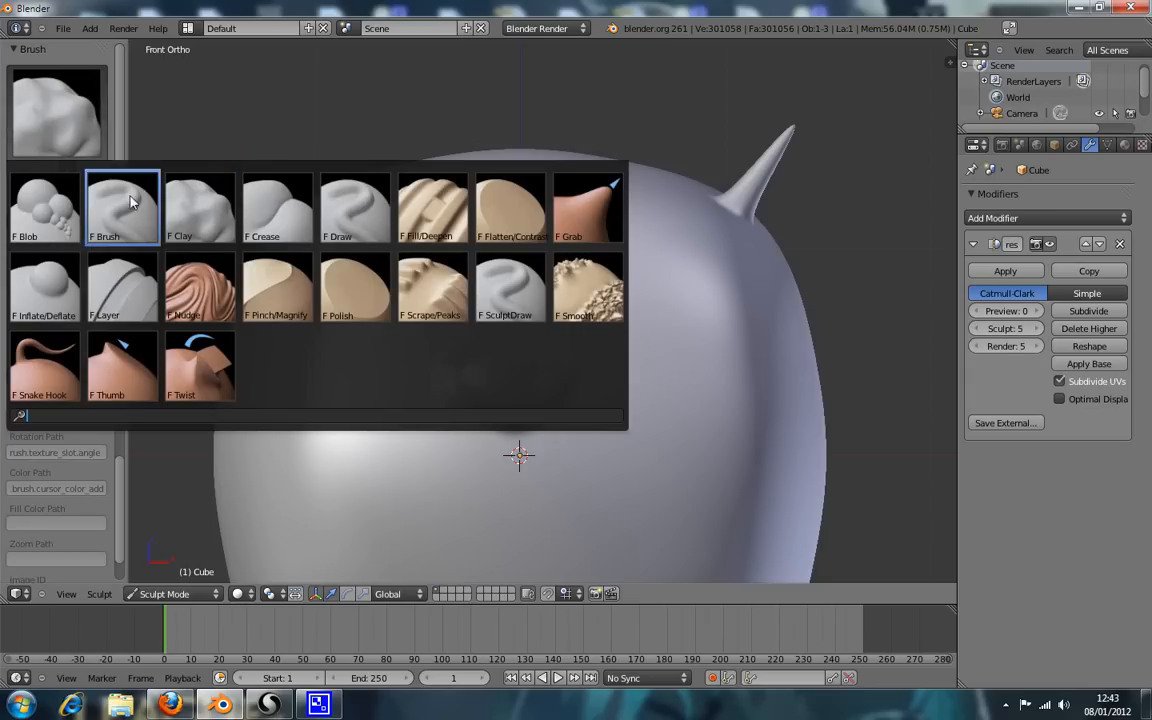
{"action": "left_click", "coordinate": [189, 184]}
{"action": "left_click_drag", "start_coordinate": [519, 381], "coordinate": [518, 388]}
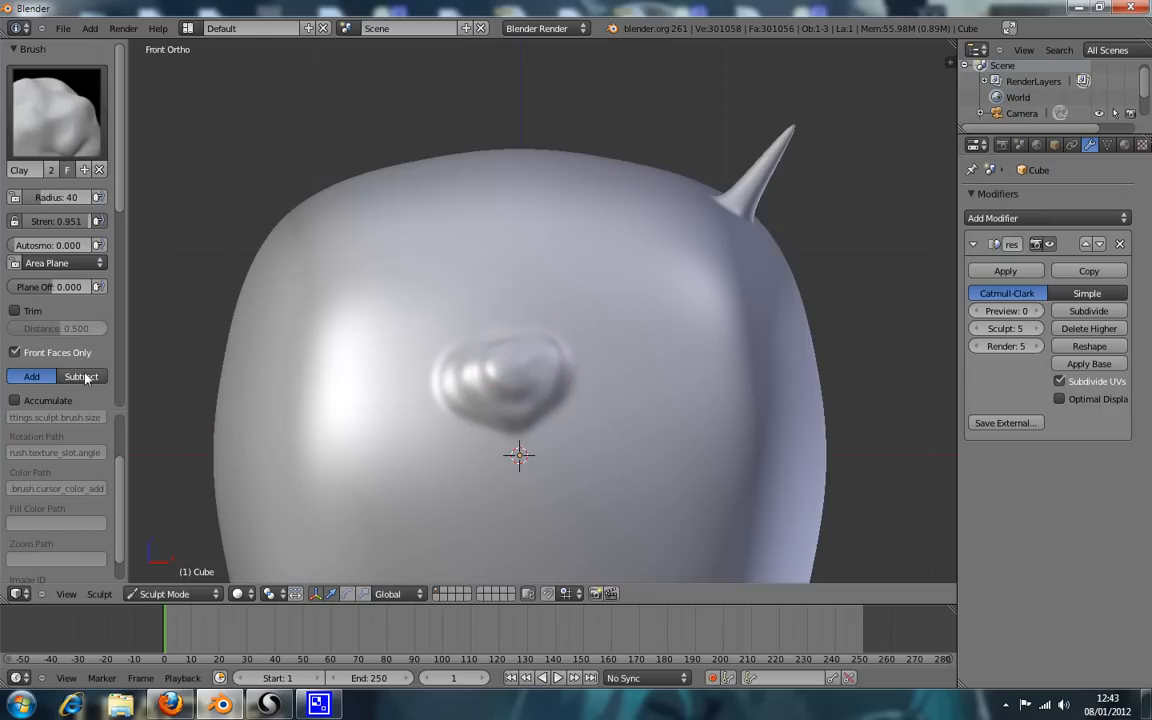
{"action": "scroll", "coordinate": [98, 355], "scroll_direction": "down", "scroll_amount": 5}
{"action": "scroll", "coordinate": [98, 355], "scroll_direction": "down", "scroll_amount": 6}
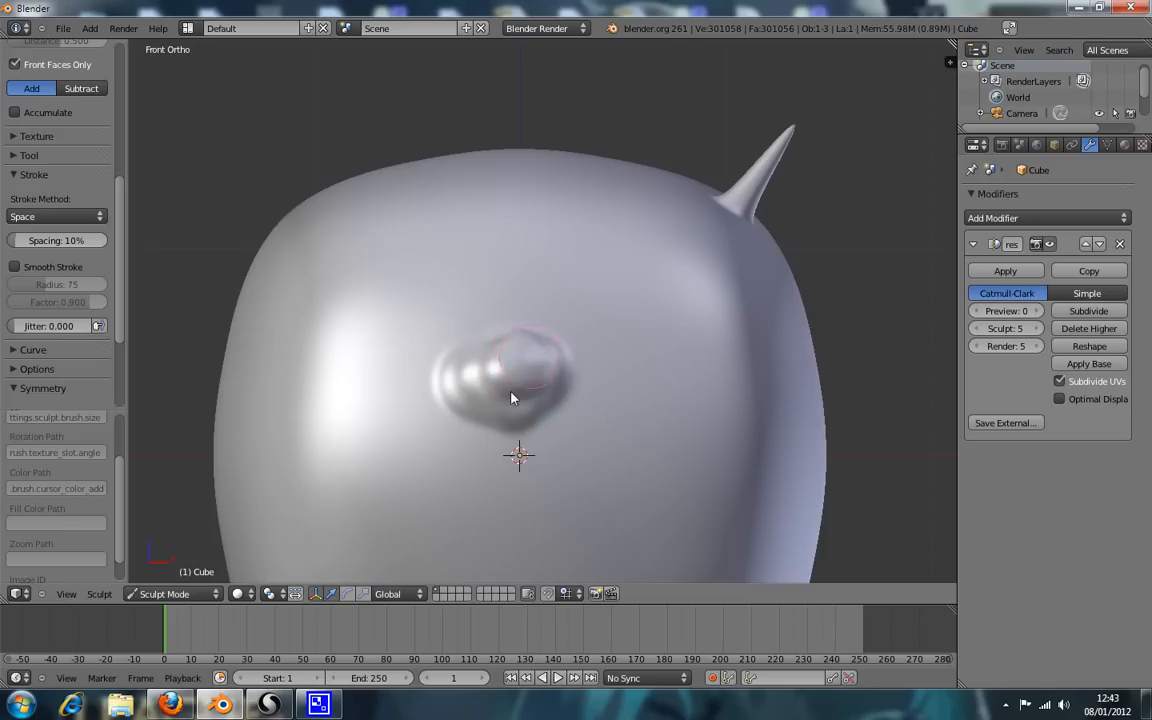
{"action": "left_click_drag", "start_coordinate": [535, 373], "coordinate": [470, 334]}
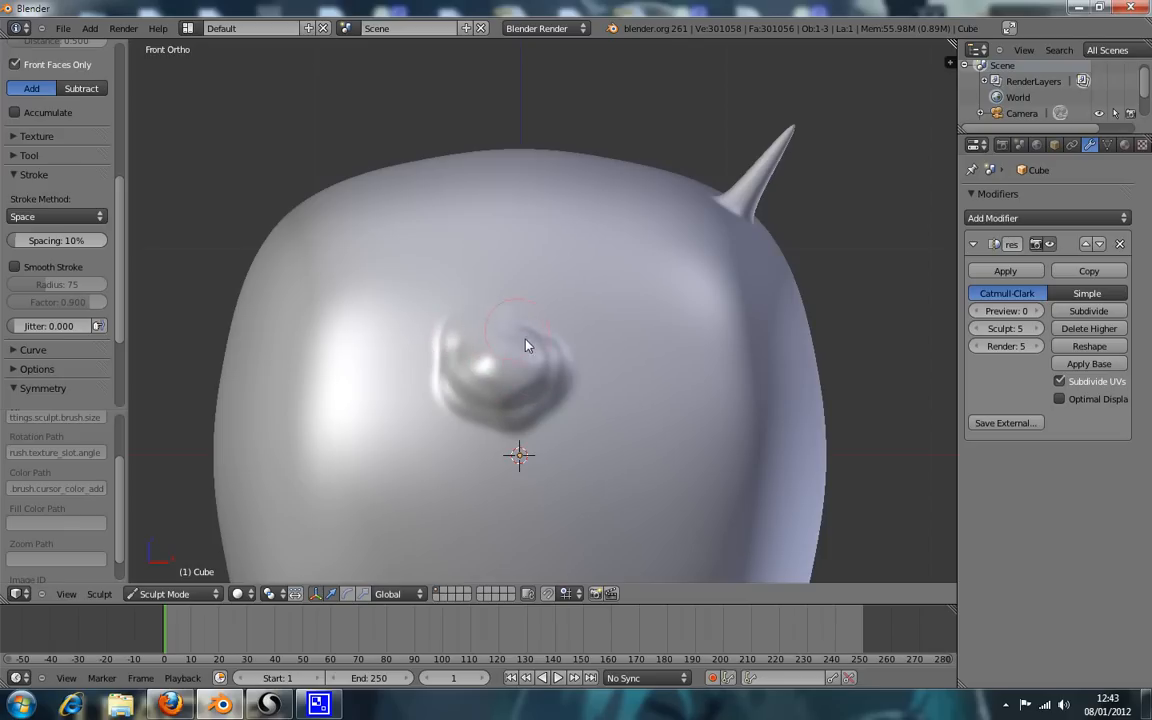
{"action": "left_click_drag", "start_coordinate": [548, 371], "coordinate": [535, 368]}
{"action": "mouse_move", "coordinate": [512, 357]}
{"action": "middle_mouse_down"}
{"action": "mouse_move", "coordinate": [527, 347]}
{"action": "mouse_move", "coordinate": [527, 316]}
{"action": "mouse_move", "coordinate": [518, 378]}
{"action": "middle_mouse_up"}
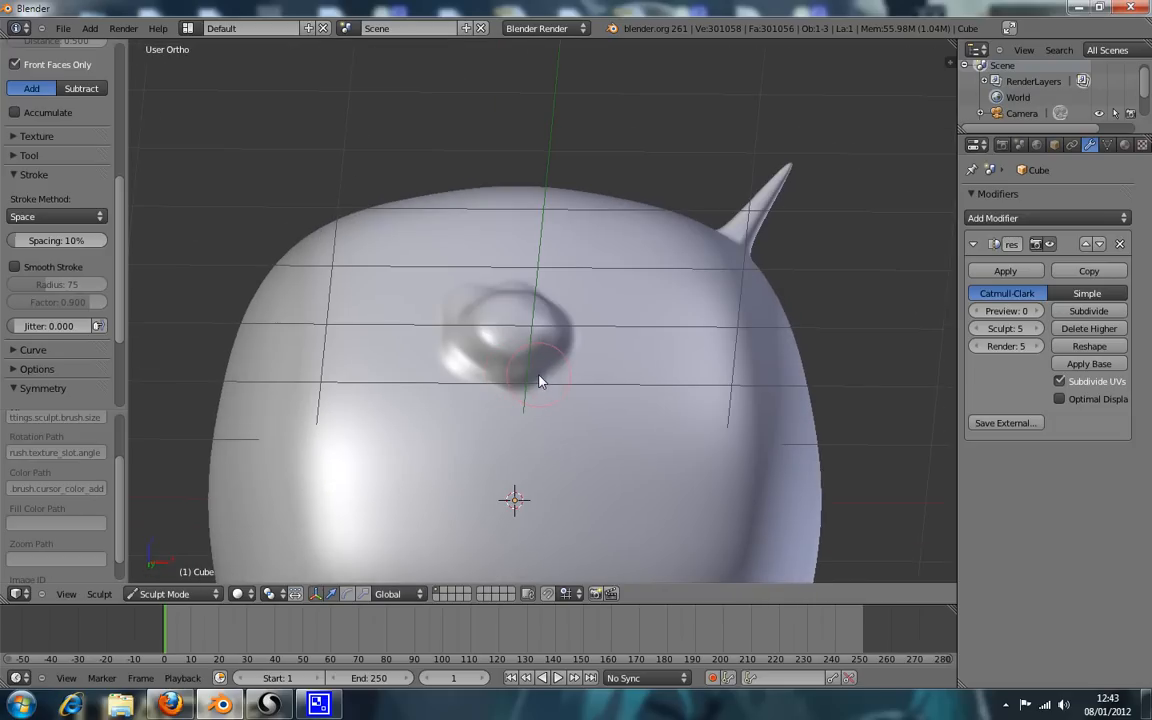
{"action": "key", "text": "KP_1"}
{"action": "scroll", "coordinate": [55, 180], "scroll_direction": "up", "scroll_amount": 5}
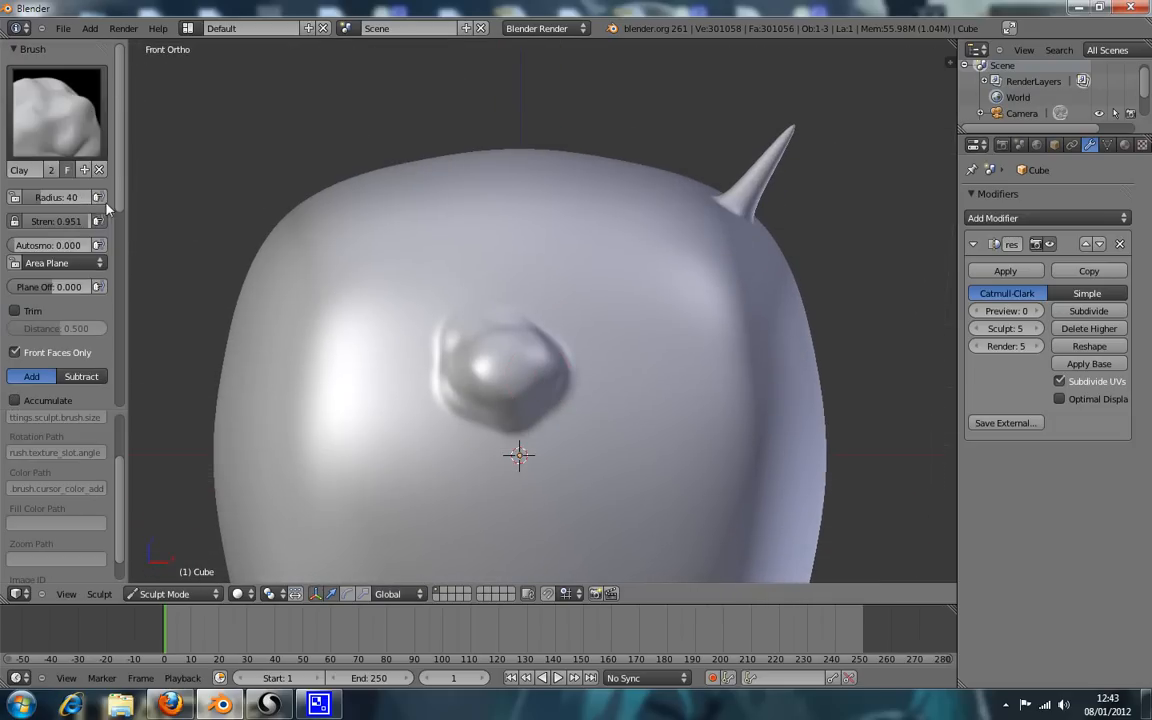
Try pushing the clay lump around with the Nudge brush at strength 1.000, and undo the strokes.
{"action": "left_click", "coordinate": [55, 110]}
{"action": "left_click", "coordinate": [200, 272]}
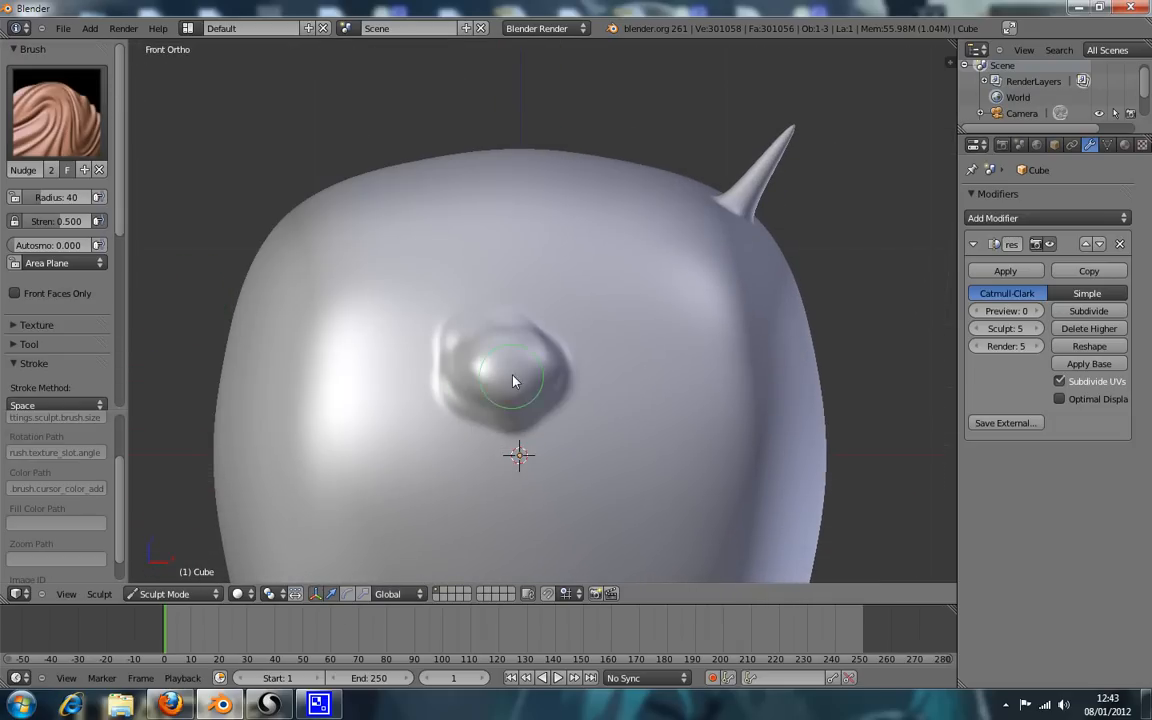
{"action": "mouse_move", "coordinate": [516, 382]}
{"action": "left_mouse_down"}
{"action": "mouse_move", "coordinate": [487, 380]}
{"action": "mouse_move", "coordinate": [544, 378]}
{"action": "mouse_move", "coordinate": [520, 401]}
{"action": "mouse_move", "coordinate": [503, 350]}
{"action": "left_mouse_up"}
{"action": "left_click_drag", "start_coordinate": [52, 225], "coordinate": [160, 232]}
{"action": "mouse_move", "coordinate": [561, 367]}
{"action": "left_mouse_down"}
{"action": "mouse_move", "coordinate": [499, 356]}
{"action": "mouse_move", "coordinate": [488, 368]}
{"action": "mouse_move", "coordinate": [514, 380]}
{"action": "mouse_move", "coordinate": [506, 360]}
{"action": "mouse_move", "coordinate": [502, 390]}
{"action": "mouse_move", "coordinate": [535, 386]}
{"action": "mouse_move", "coordinate": [515, 360]}
{"action": "mouse_move", "coordinate": [455, 330]}
{"action": "mouse_move", "coordinate": [440, 348]}
{"action": "mouse_move", "coordinate": [480, 375]}
{"action": "mouse_move", "coordinate": [535, 373]}
{"action": "mouse_move", "coordinate": [460, 330]}
{"action": "mouse_move", "coordinate": [445, 350]}
{"action": "mouse_move", "coordinate": [490, 375]}
{"action": "mouse_move", "coordinate": [519, 362]}
{"action": "mouse_move", "coordinate": [455, 330]}
{"action": "mouse_move", "coordinate": [440, 352]}
{"action": "mouse_move", "coordinate": [503, 374]}
{"action": "mouse_move", "coordinate": [445, 352]}
{"action": "mouse_move", "coordinate": [488, 332]}
{"action": "mouse_move", "coordinate": [452, 322]}
{"action": "left_mouse_up"}
{"action": "mouse_move", "coordinate": [502, 392]}
{"action": "left_mouse_down"}
{"action": "mouse_move", "coordinate": [465, 345]}
{"action": "mouse_move", "coordinate": [485, 335]}
{"action": "mouse_move", "coordinate": [445, 340]}
{"action": "mouse_move", "coordinate": [533, 390]}
{"action": "mouse_move", "coordinate": [510, 370]}
{"action": "left_mouse_up"}
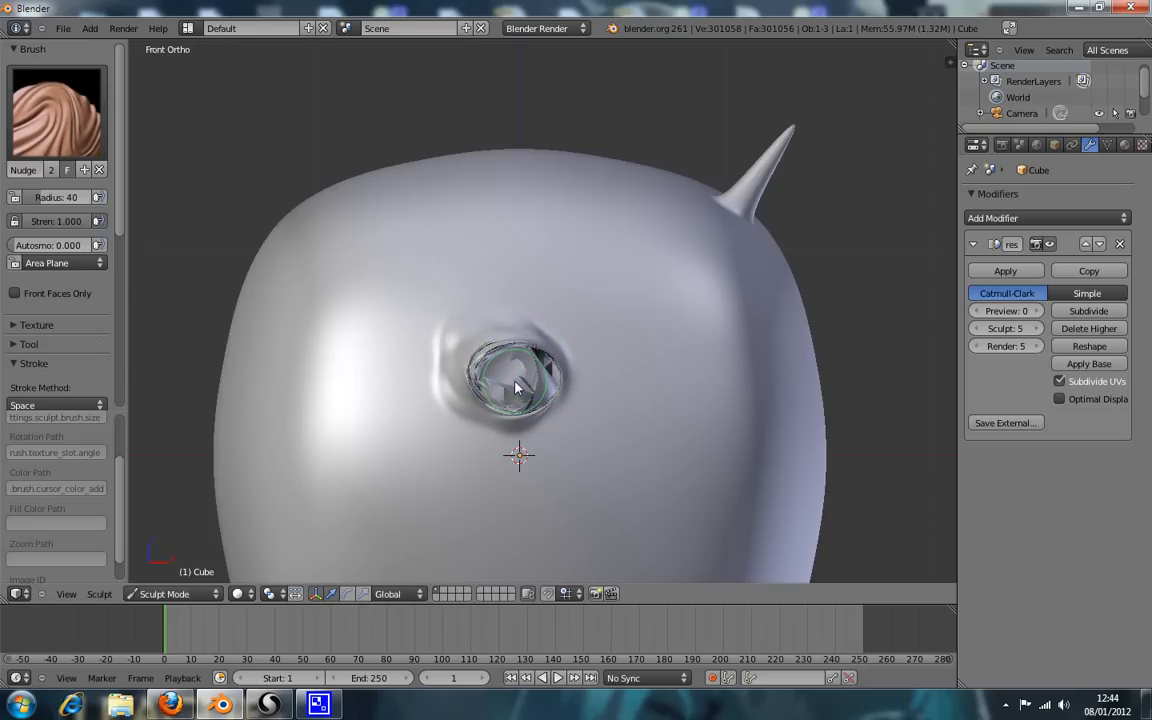
{"action": "mouse_move", "coordinate": [600, 411]}
{"action": "middle_mouse_down"}
{"action": "mouse_move", "coordinate": [556, 393]}
{"action": "mouse_move", "coordinate": [548, 409]}
{"action": "mouse_move", "coordinate": [660, 436]}
{"action": "middle_mouse_up"}
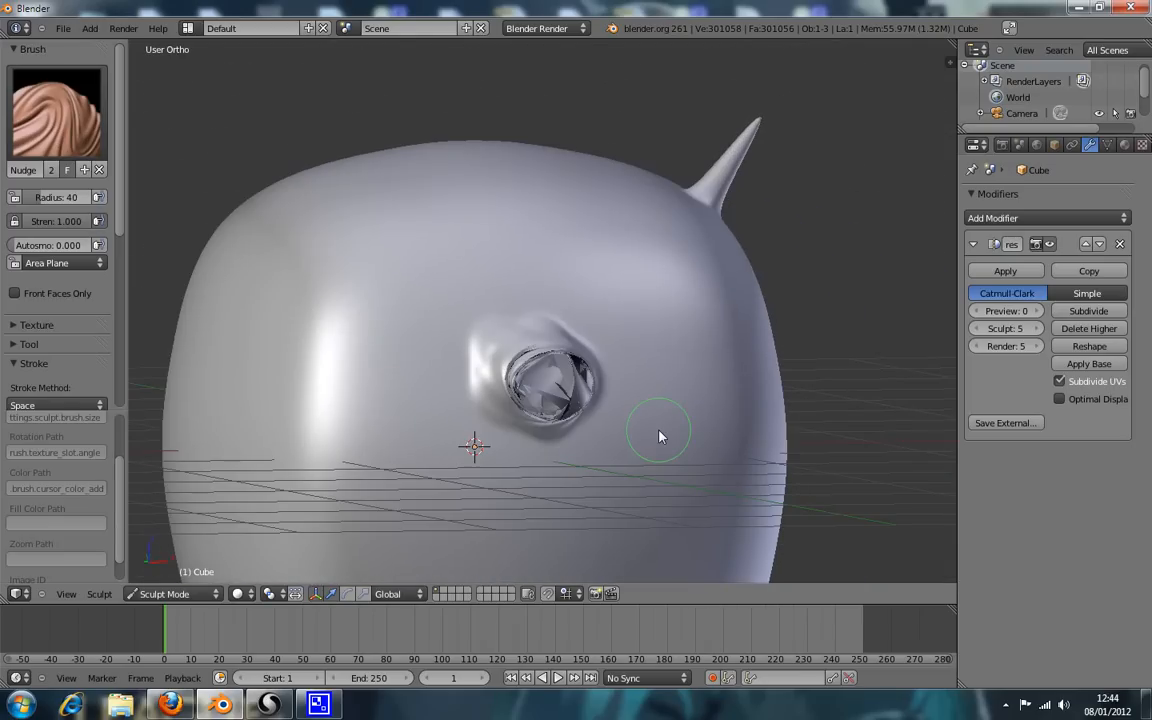
{"action": "key", "text": "KP_1"}
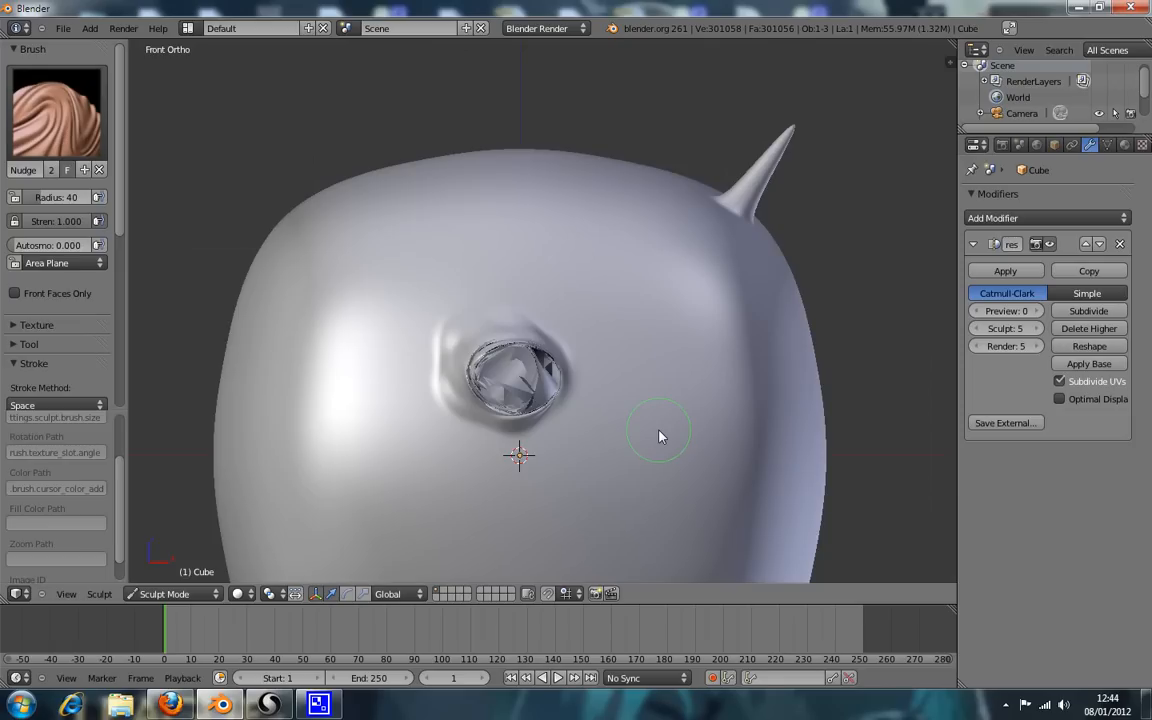
{"action": "key", "text": "ctrl+z"}
{"action": "key", "text": "ctrl+z"}
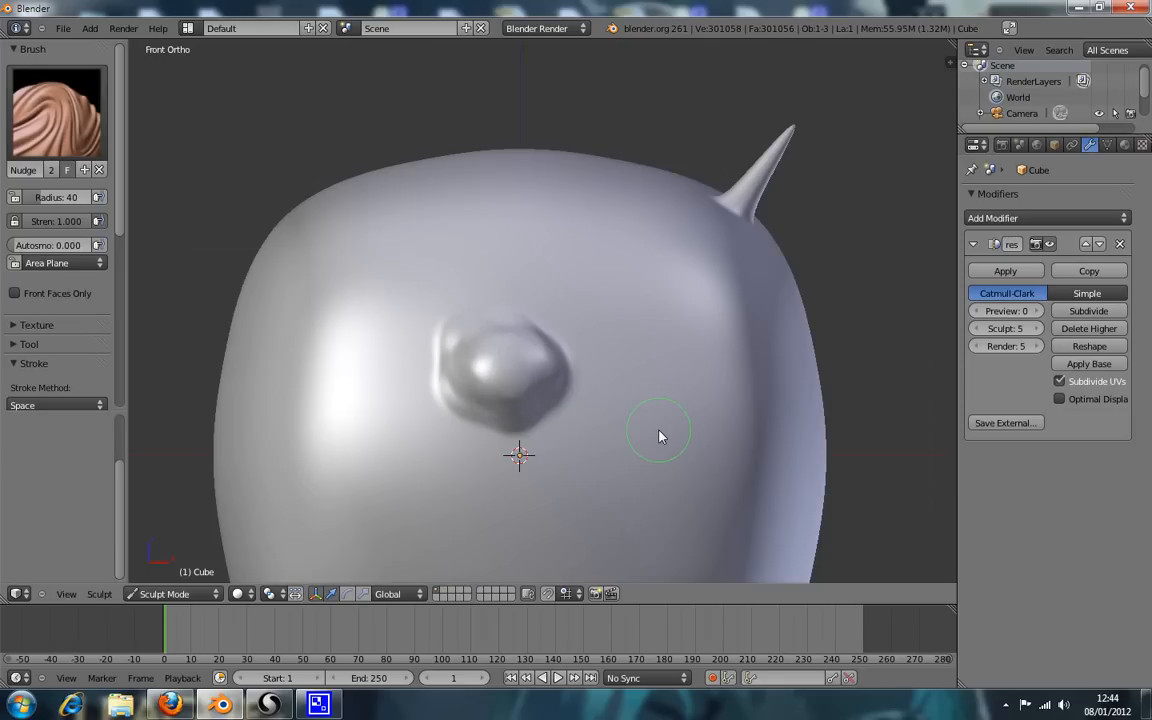
Switch to Sculptris, then to Firefox, and look through the Pixologic home page's galleries and ZBrush content.
{"action": "left_click", "coordinate": [269, 705]}
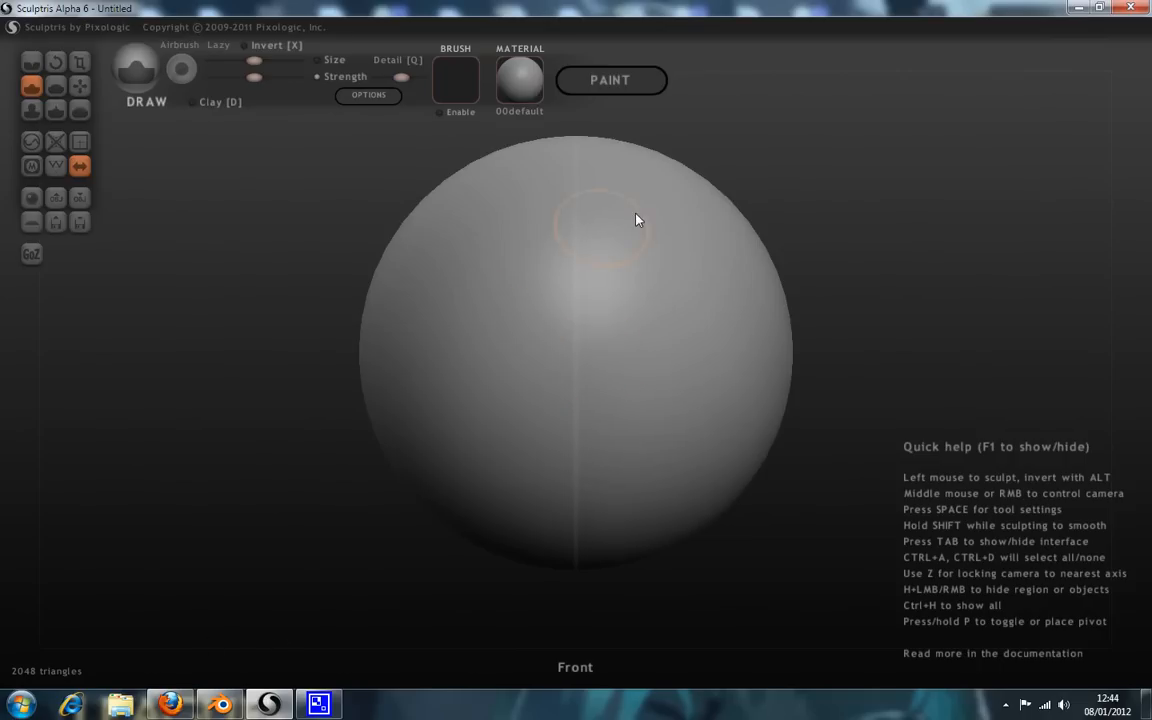
{"action": "left_click", "coordinate": [172, 705]}
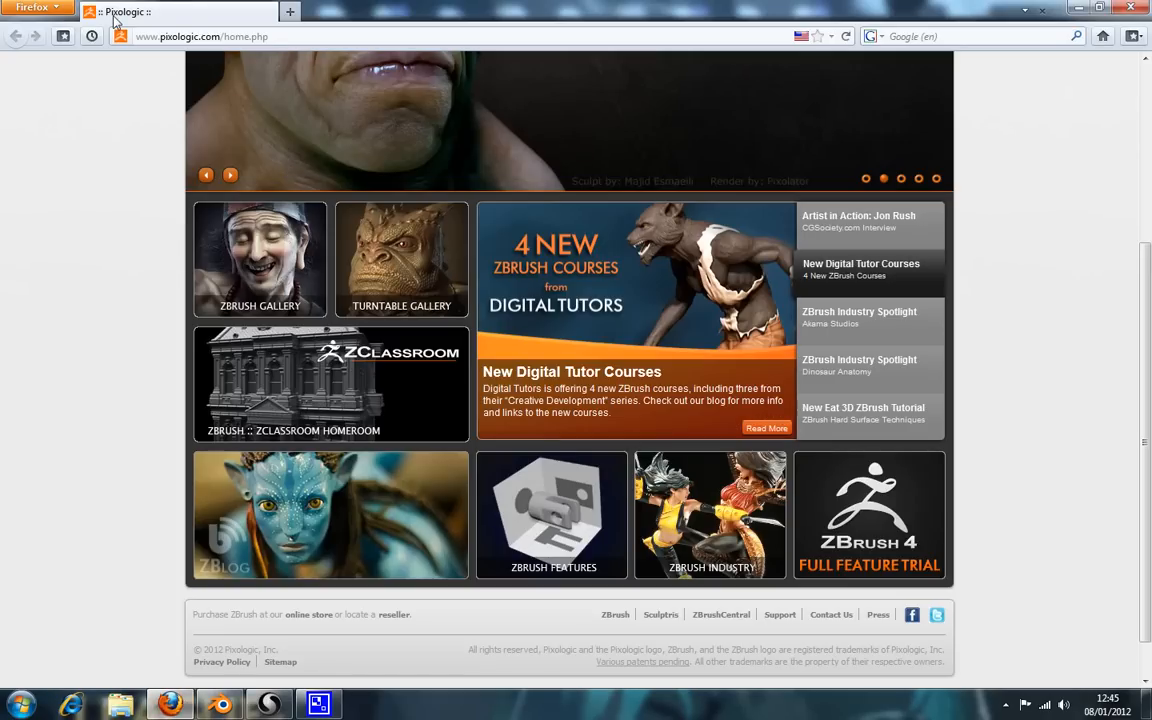
{"action": "scroll", "coordinate": [600, 200], "scroll_direction": "up", "scroll_amount": 5}
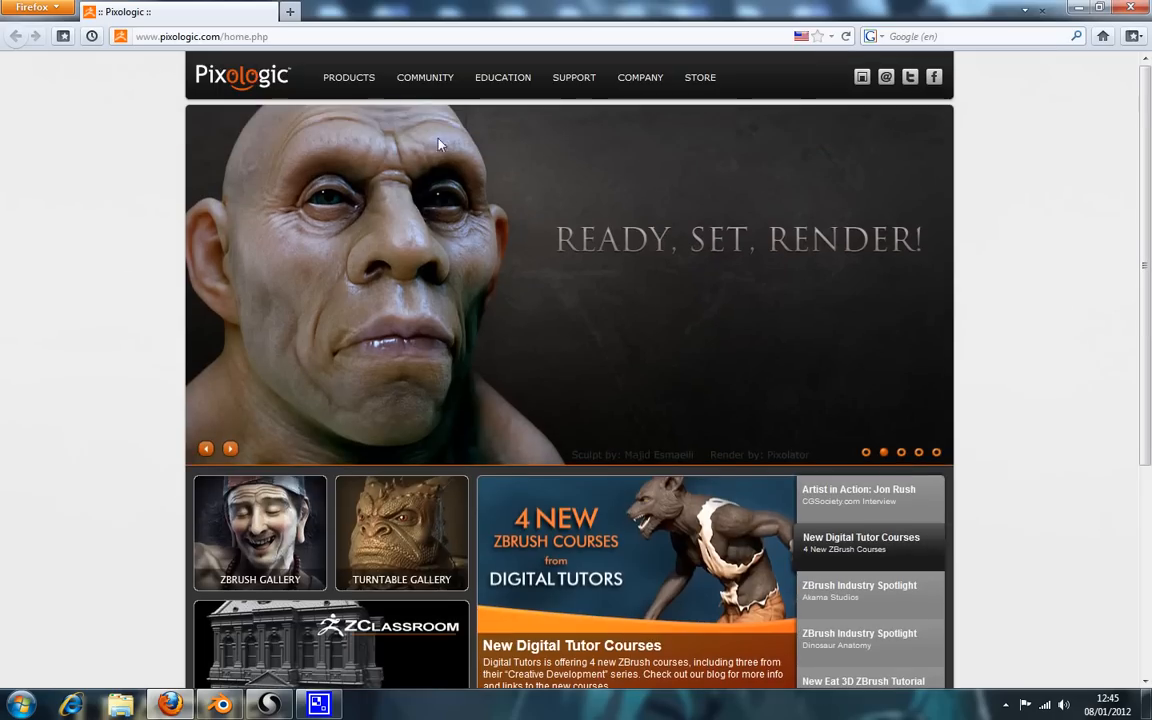
{"action": "scroll", "coordinate": [836, 283], "scroll_direction": "down", "scroll_amount": 2}
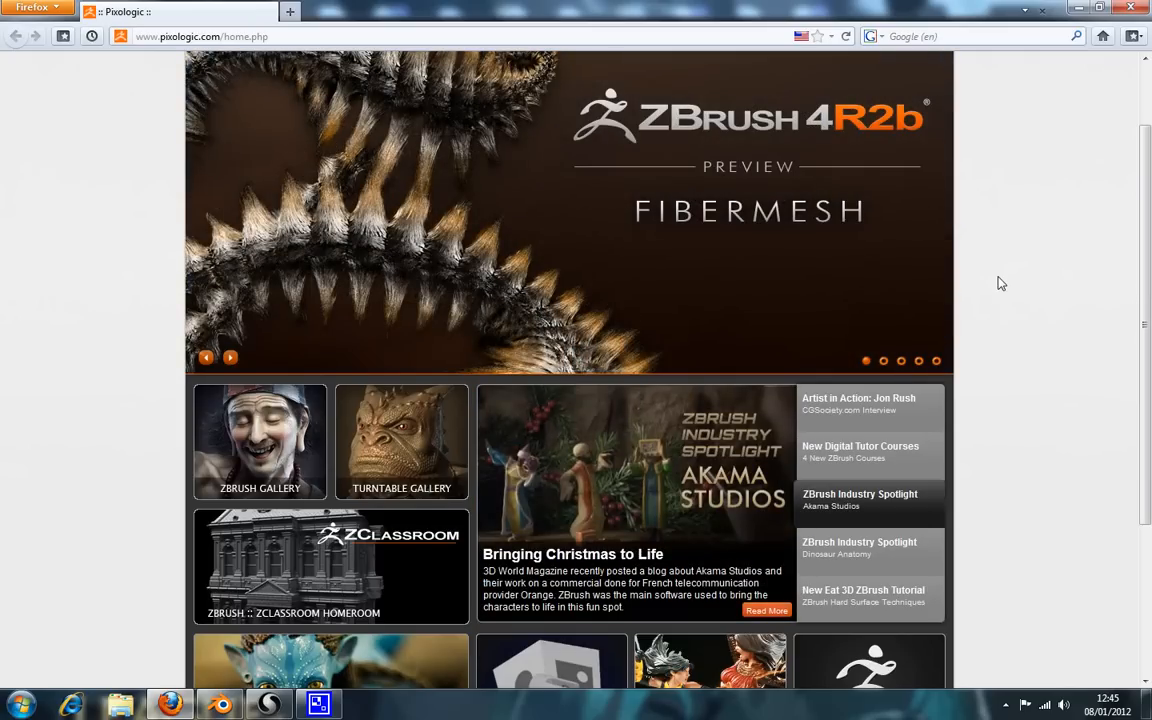
{"action": "scroll", "coordinate": [950, 280], "scroll_direction": "down", "scroll_amount": 5}
{"action": "scroll", "coordinate": [650, 300], "scroll_direction": "up", "scroll_amount": 2}
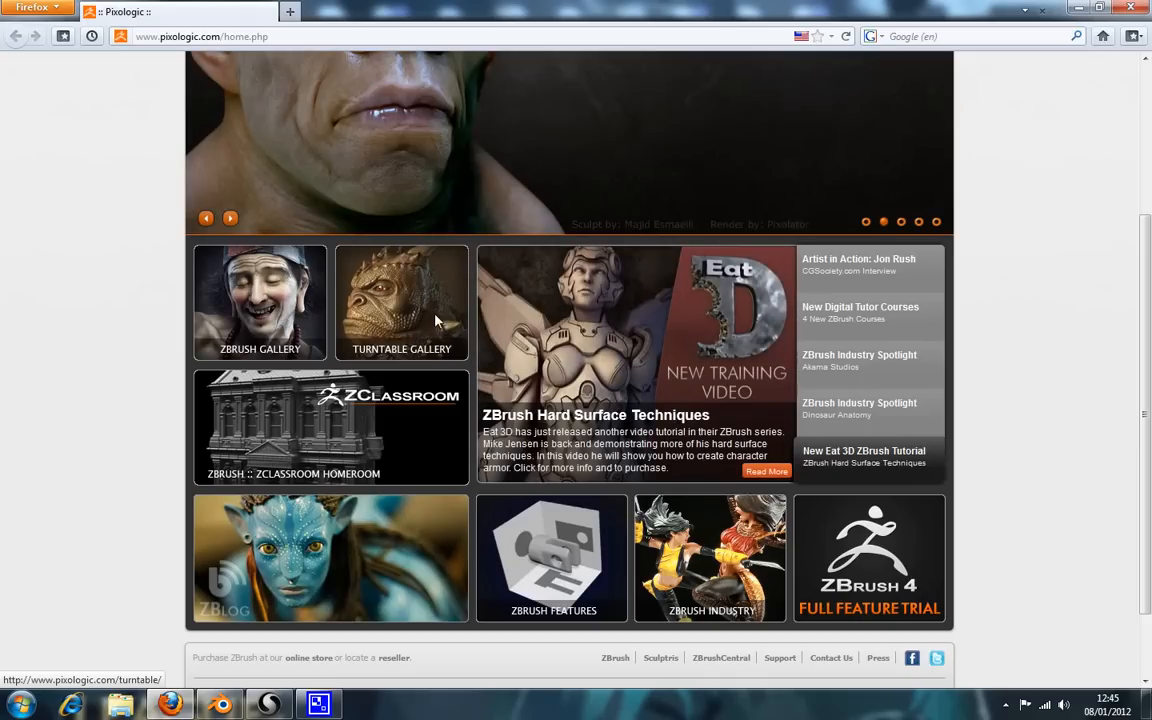
{"action": "scroll", "coordinate": [964, 288], "scroll_direction": "down", "scroll_amount": 2}
{"action": "scroll", "coordinate": [966, 290], "scroll_direction": "up", "scroll_amount": 6}
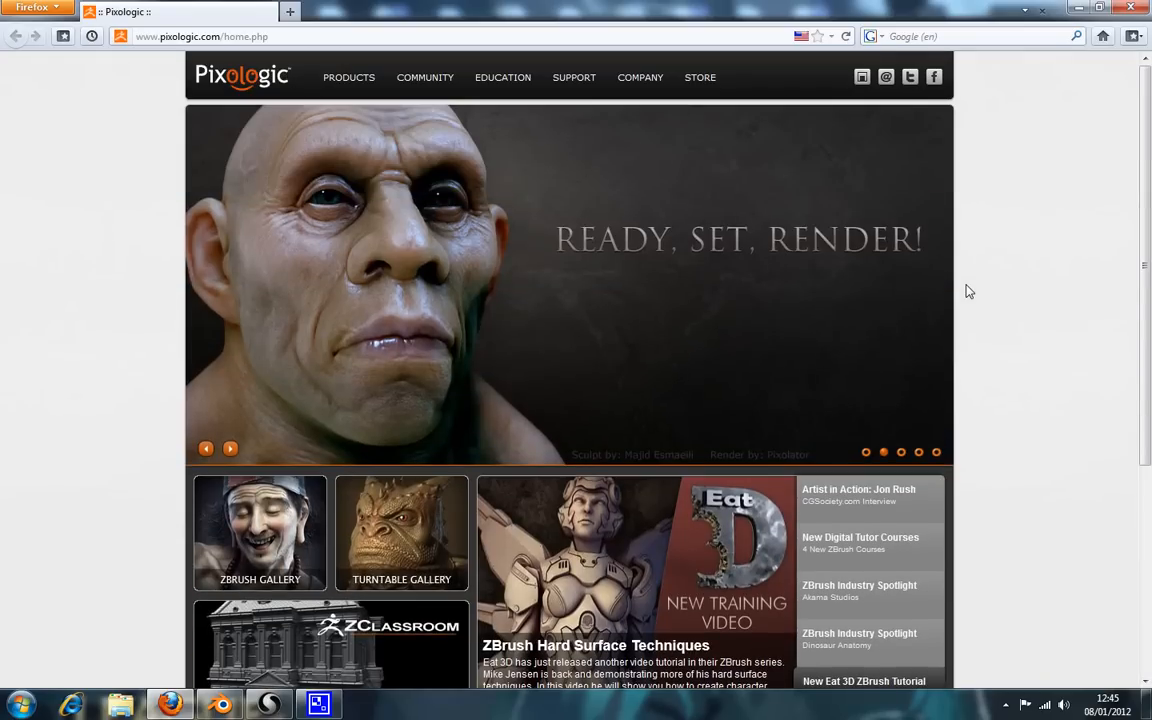
{"action": "scroll", "coordinate": [967, 291], "scroll_direction": "down", "scroll_amount": 3}
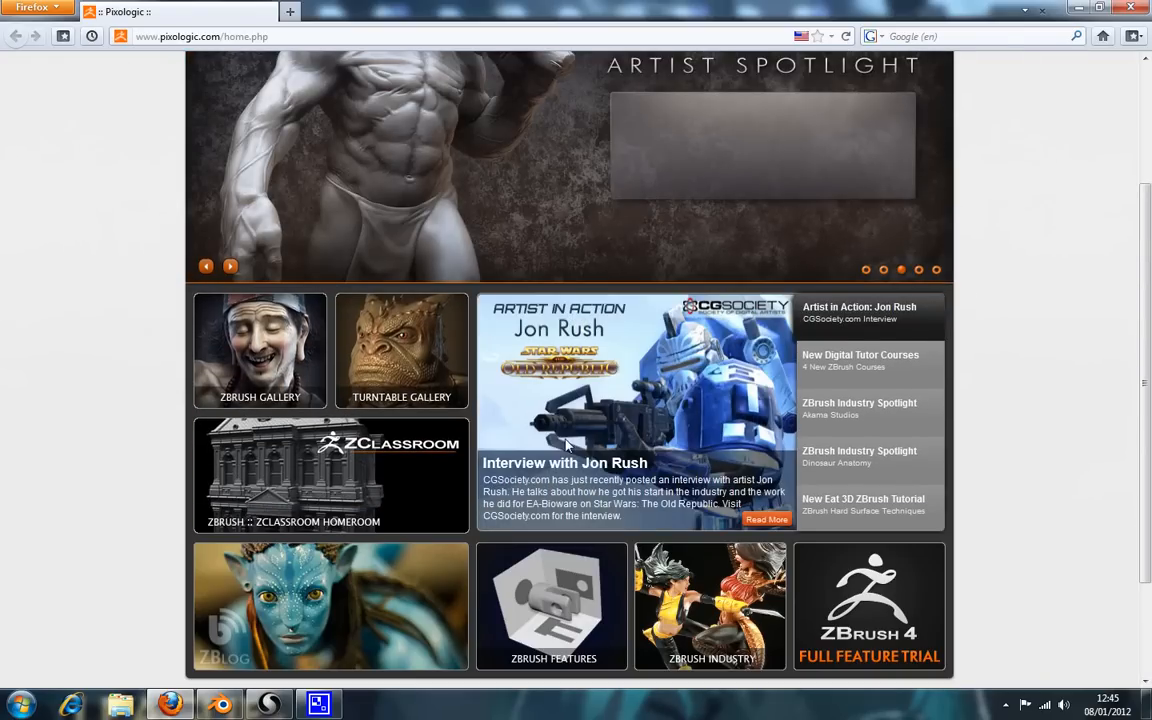
Alternate between the Sculptris sphere workspace and the Pixologic home page in Firefox to compare Sculptris with ZBrush.
{"action": "left_click", "coordinate": [269, 704]}
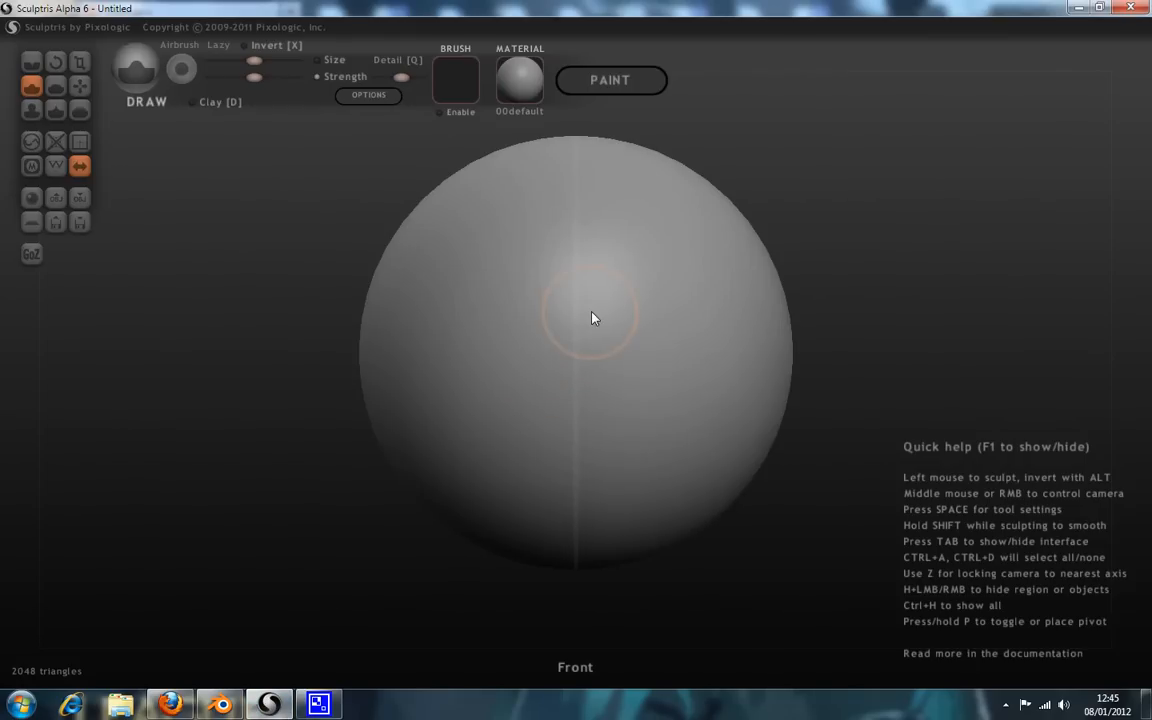
{"action": "left_click", "coordinate": [170, 704]}
{"action": "scroll", "coordinate": [716, 258], "scroll_direction": "up", "scroll_amount": 2}
{"action": "scroll", "coordinate": [716, 258], "scroll_direction": "up", "scroll_amount": 2}
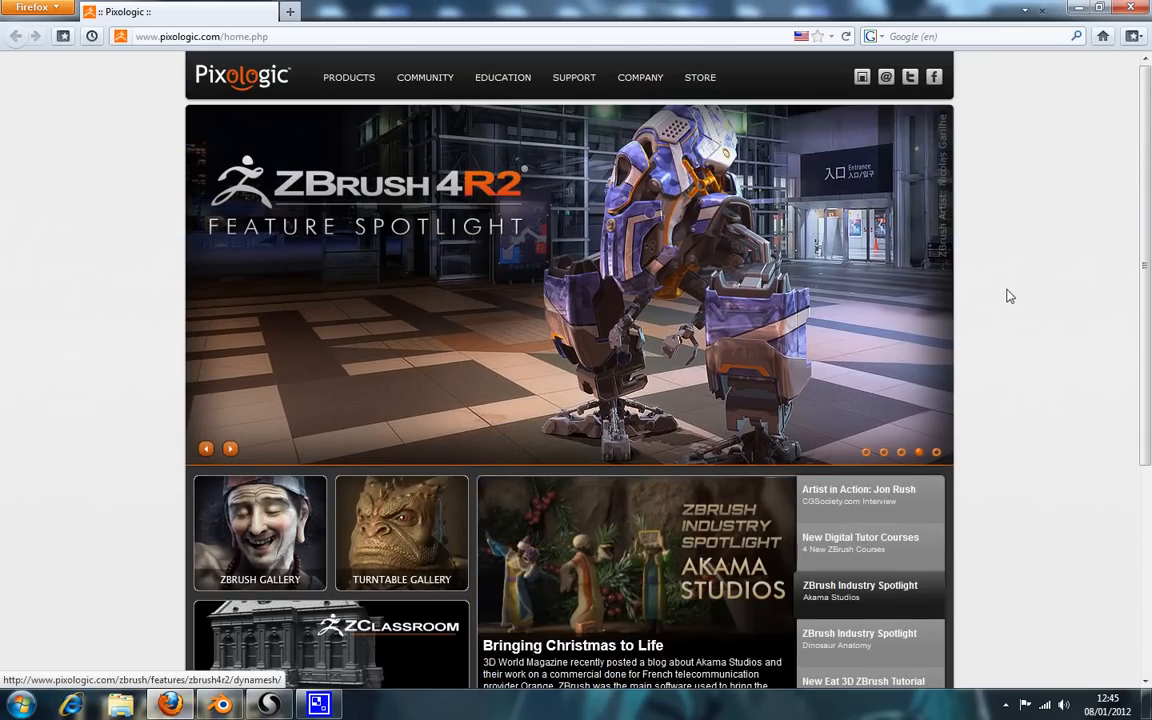
{"action": "scroll", "coordinate": [1010, 292], "scroll_direction": "down", "scroll_amount": 2}
{"action": "scroll", "coordinate": [1010, 292], "scroll_direction": "down", "scroll_amount": 3}
{"action": "left_click", "coordinate": [288, 706]}
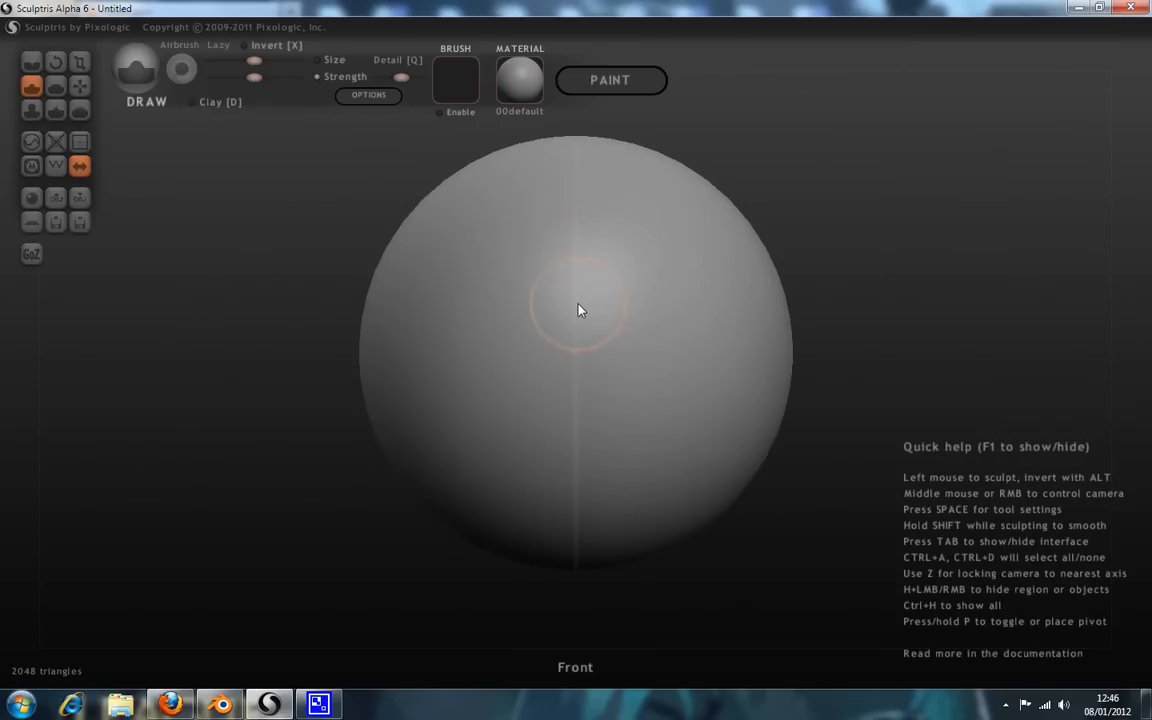
{"action": "left_click", "coordinate": [170, 705]}
{"action": "scroll", "coordinate": [753, 301], "scroll_direction": "up", "scroll_amount": 3}
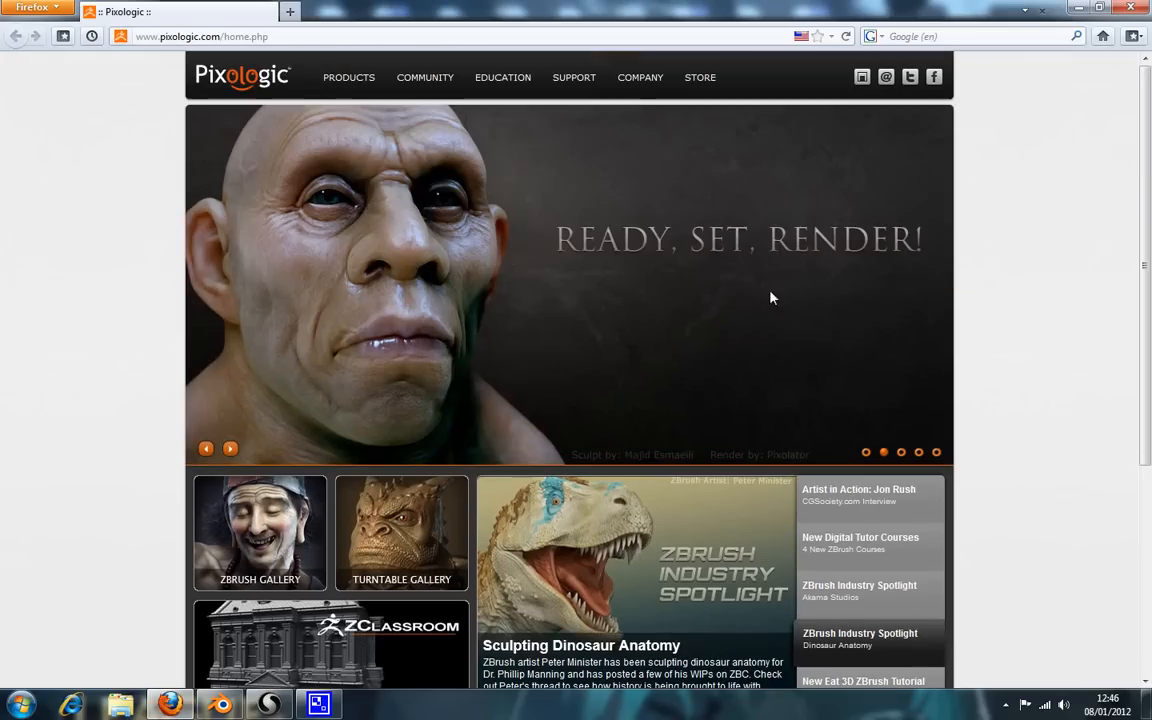
{"action": "left_click", "coordinate": [269, 705]}
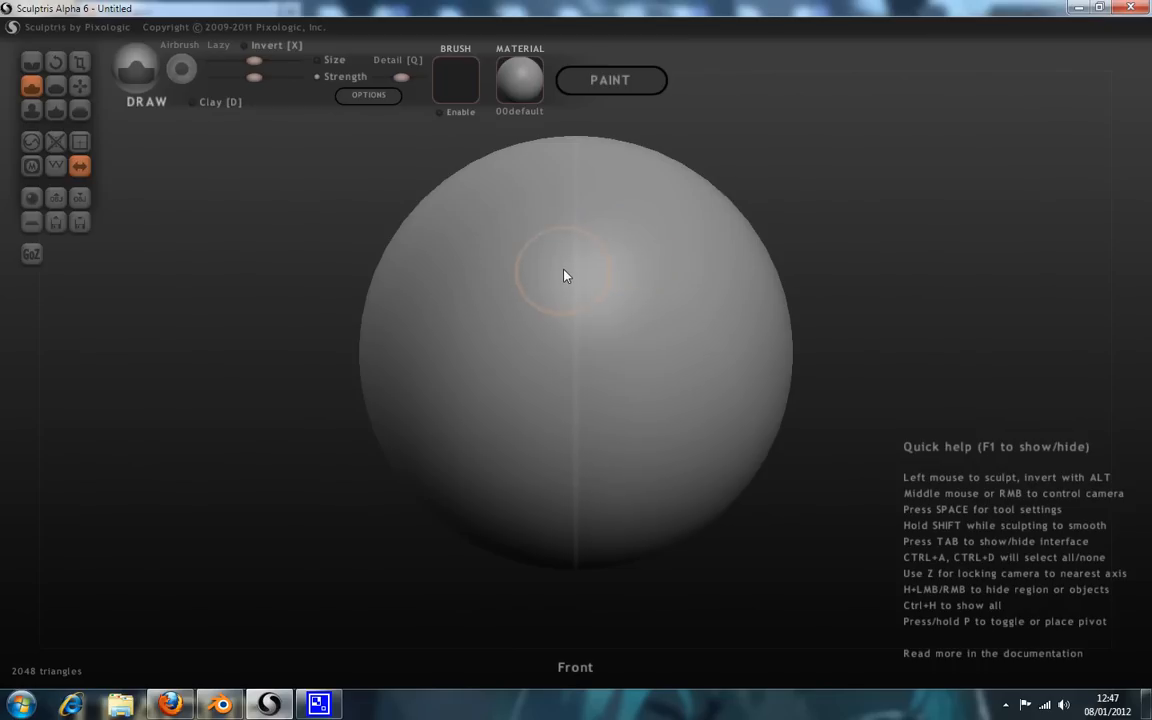
{"action": "left_click", "coordinate": [181, 703]}
{"action": "scroll", "coordinate": [943, 289], "scroll_direction": "down", "scroll_amount": 2}
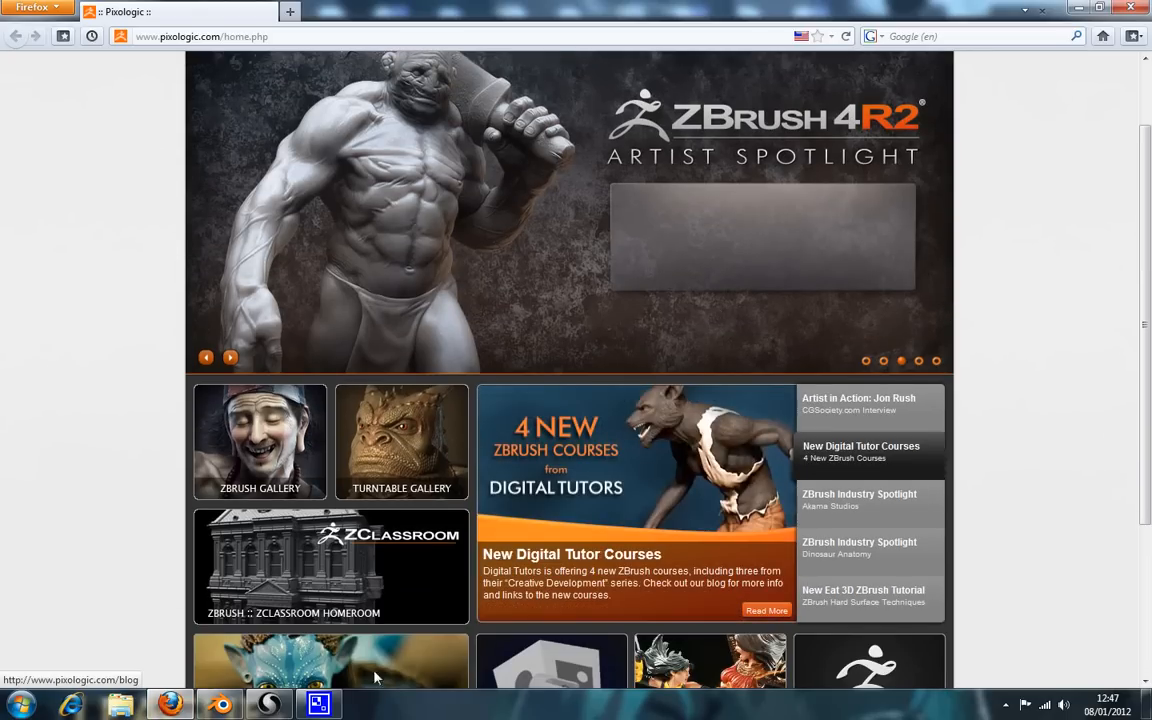
{"action": "left_click", "coordinate": [269, 704]}
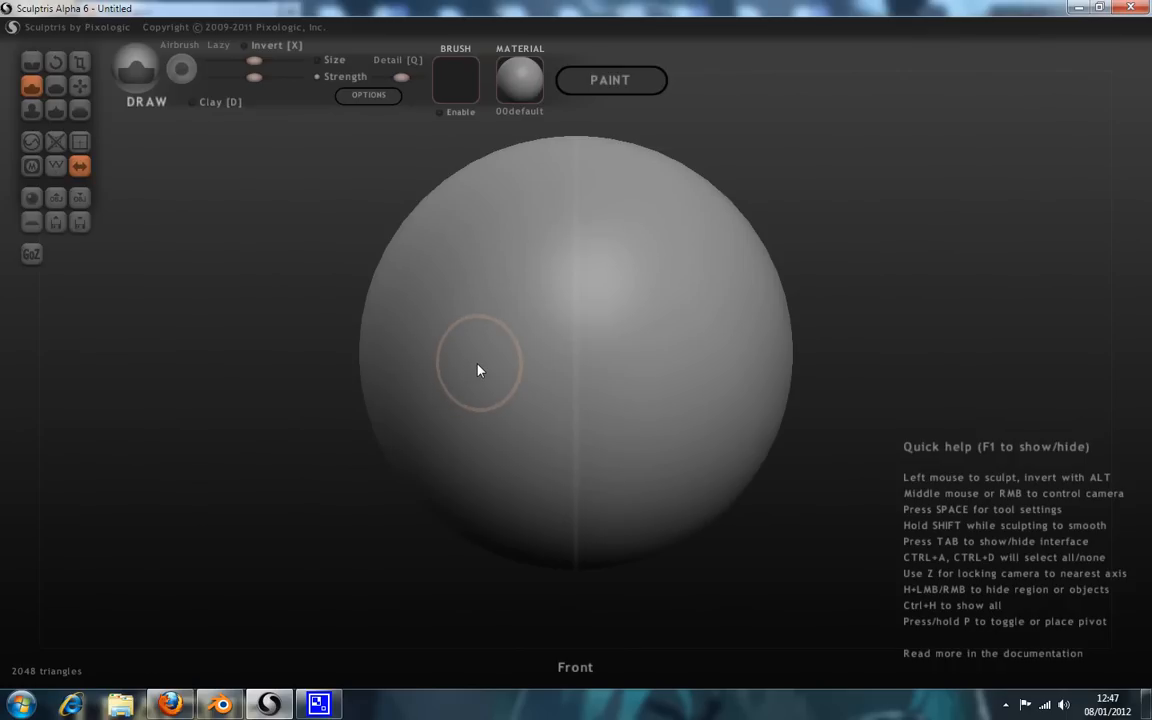
Return to Firefox and open the Sculptris Overview page from Pixologic's product listing.
{"action": "left_click", "coordinate": [170, 705]}
{"action": "scroll", "coordinate": [771, 290], "scroll_direction": "up", "scroll_amount": 2}
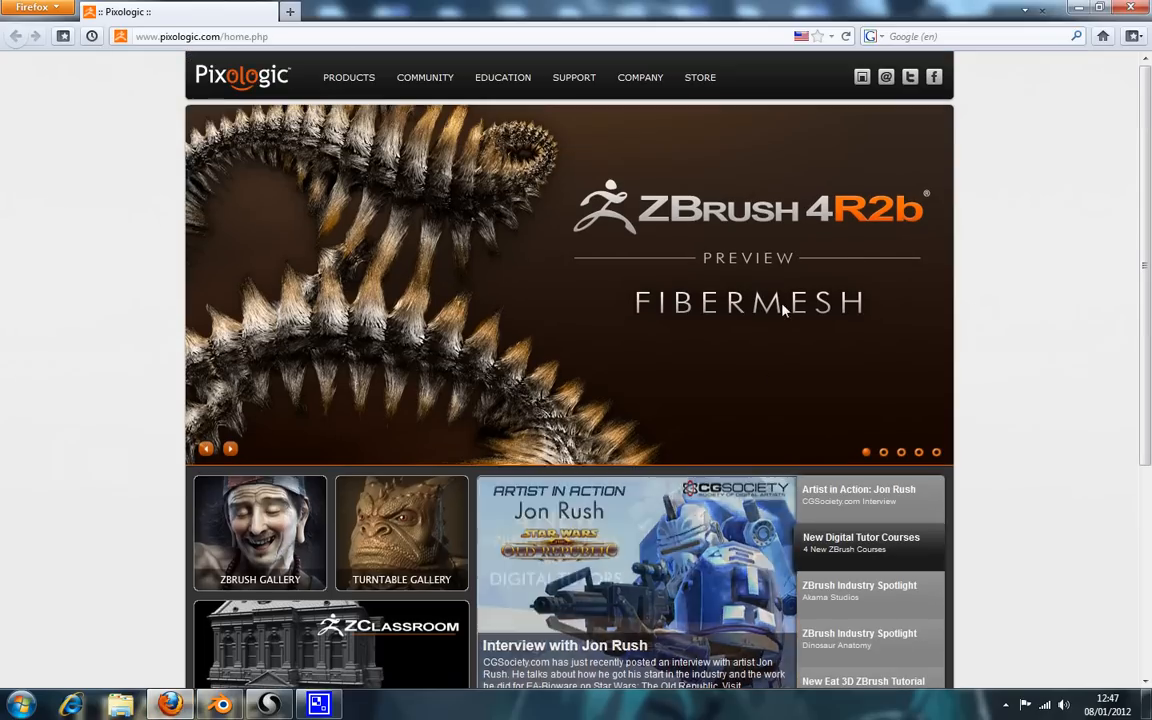
{"action": "mouse_move", "coordinate": [334, 90]}
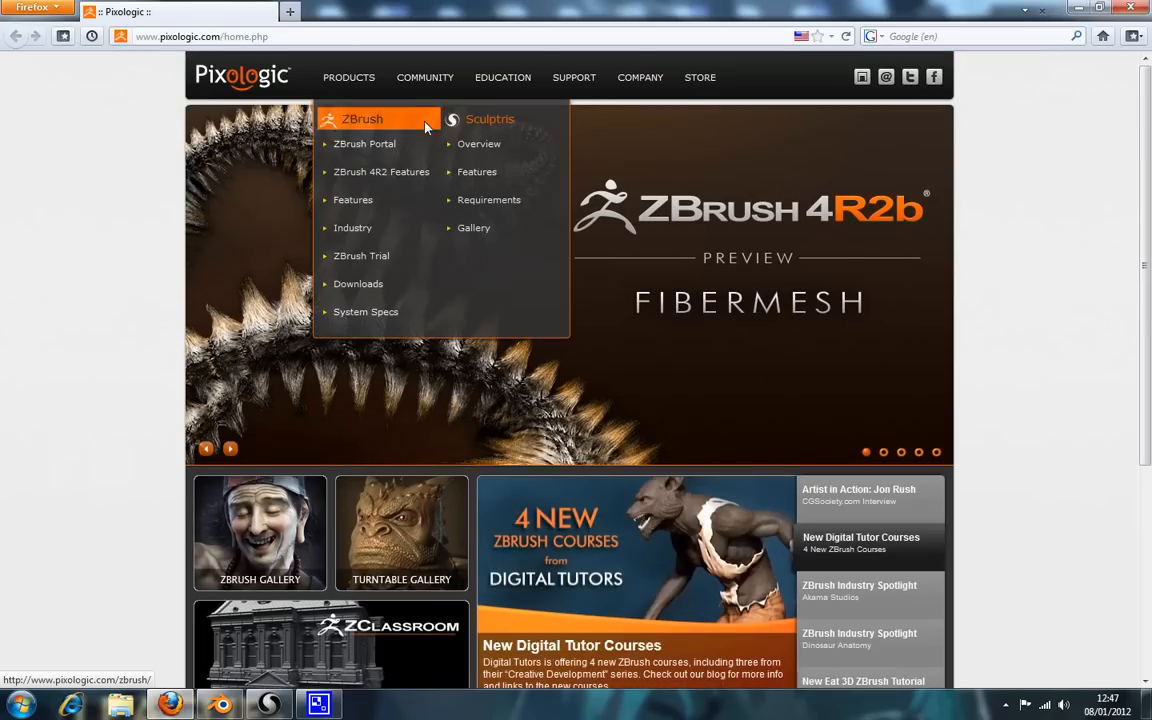
{"action": "left_click", "coordinate": [478, 148]}
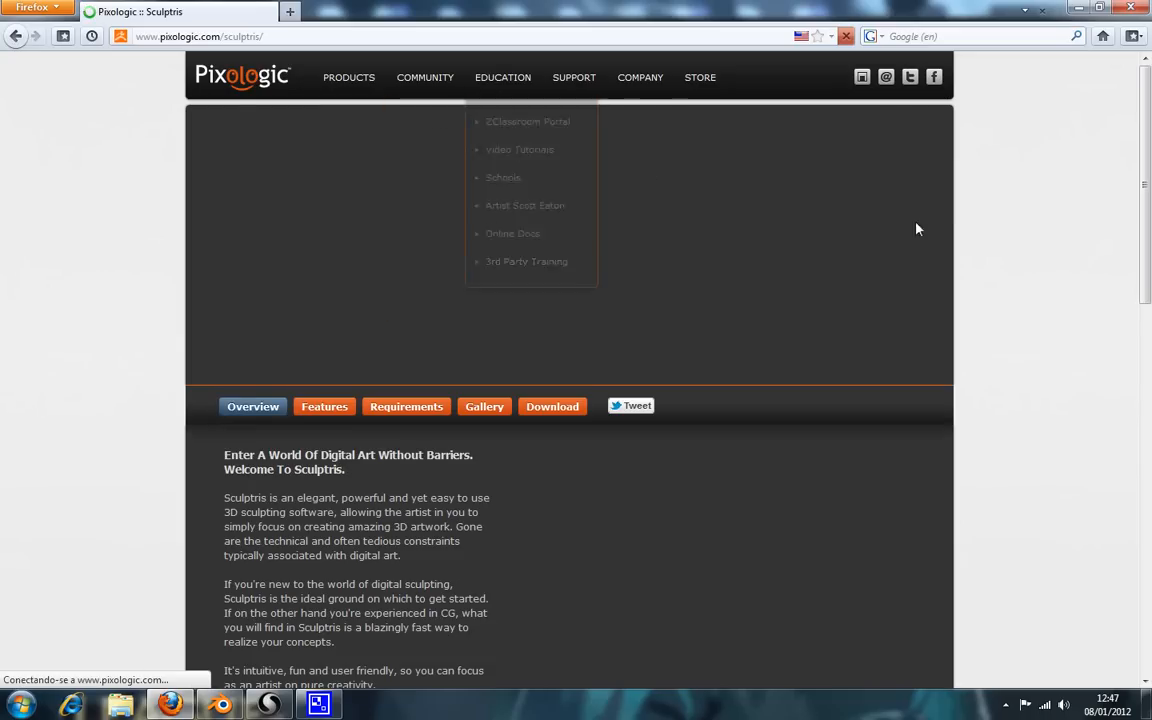
Look through the Sculptris Overview page's introduction, artist images, ZBrush notes and download option.
{"action": "scroll", "coordinate": [962, 244], "scroll_direction": "down", "scroll_amount": 6}
{"action": "scroll", "coordinate": [962, 244], "scroll_direction": "down", "scroll_amount": 9}
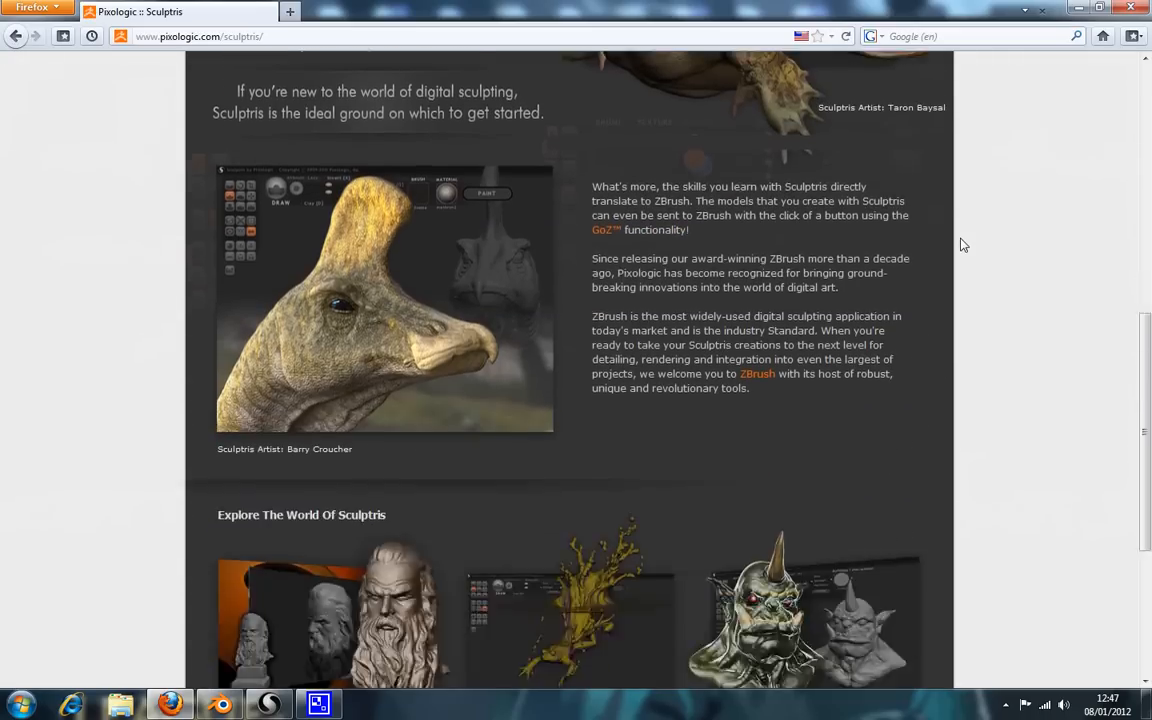
{"action": "scroll", "coordinate": [962, 244], "scroll_direction": "up", "scroll_amount": 9}
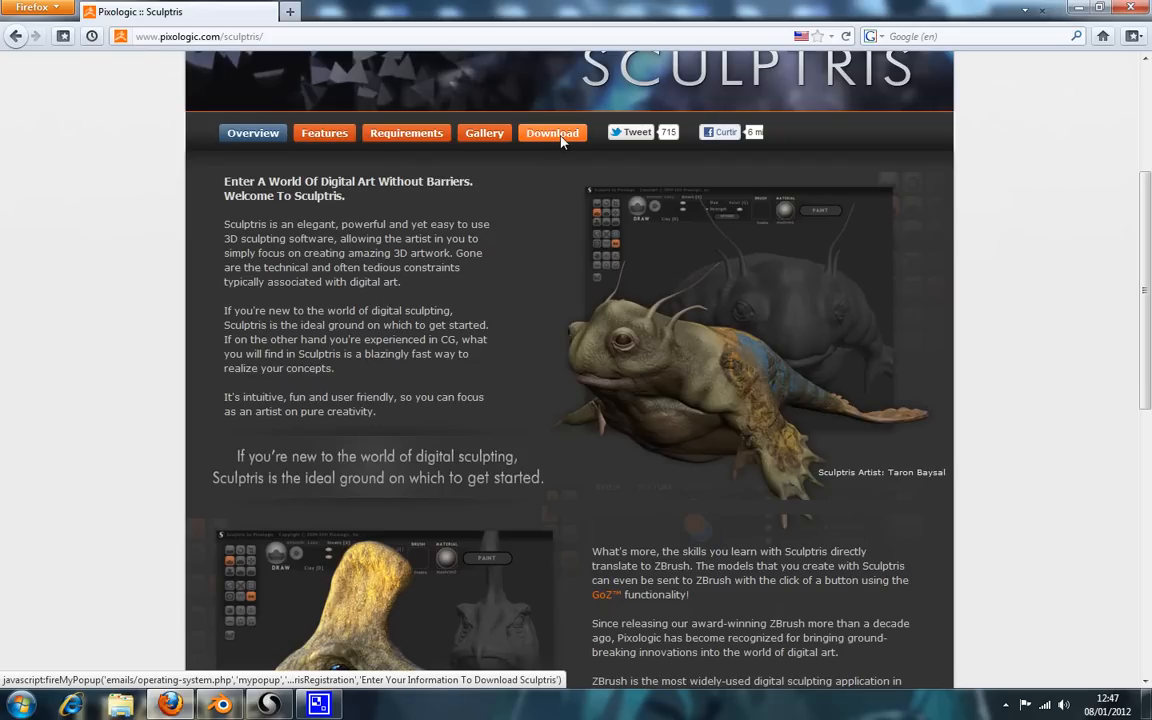
{"action": "scroll", "coordinate": [573, 208], "scroll_direction": "down", "scroll_amount": 2}
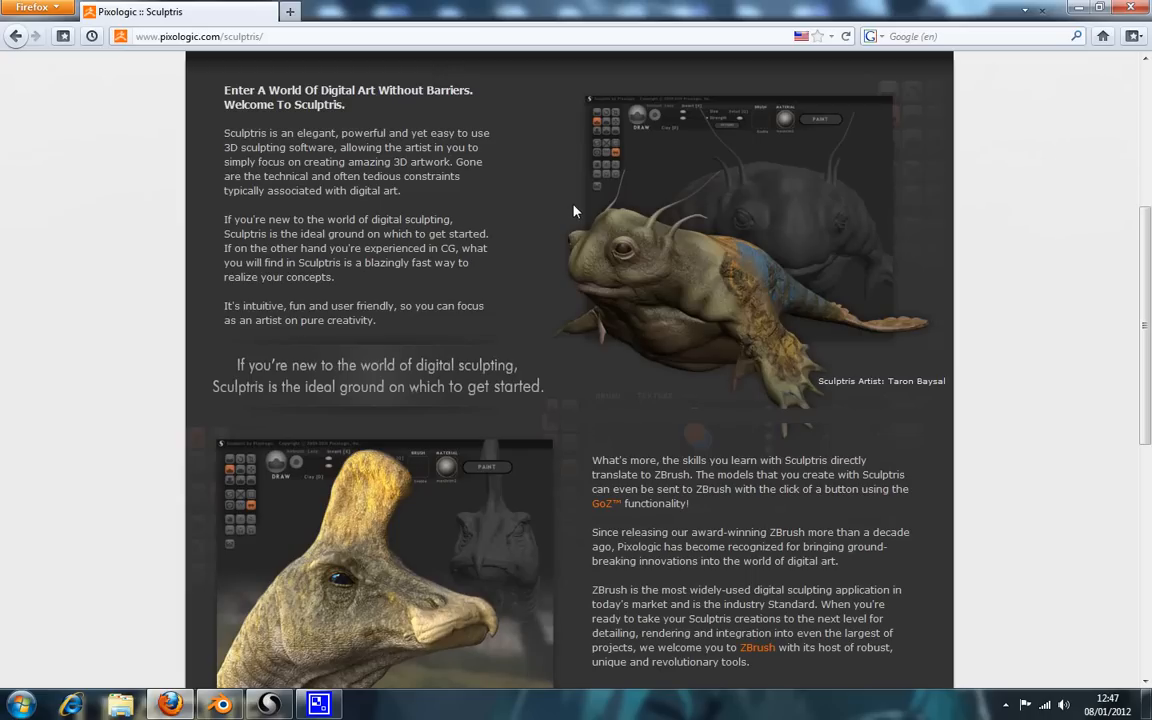
{"action": "scroll", "coordinate": [555, 238], "scroll_direction": "down", "scroll_amount": 2}
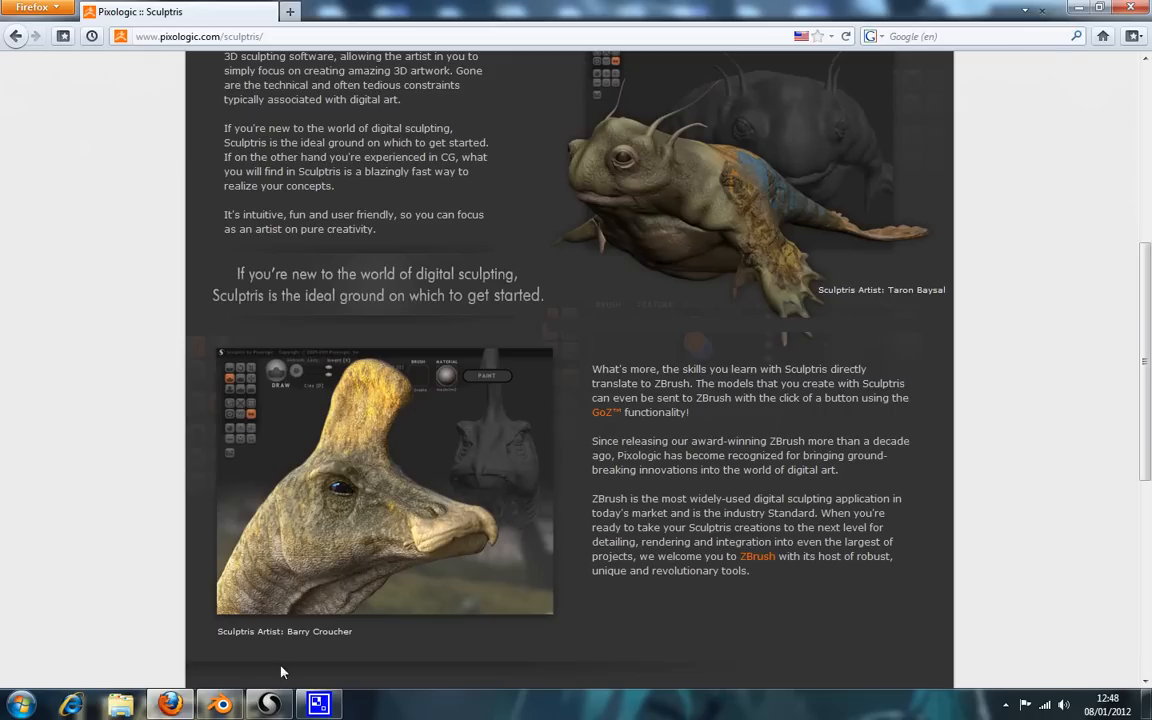
Return to Sculptris by way of Blender, examine the sphere's triangle mesh in Wireframe display from several angles, and hide the wireframe.
{"action": "left_click", "coordinate": [220, 705]}
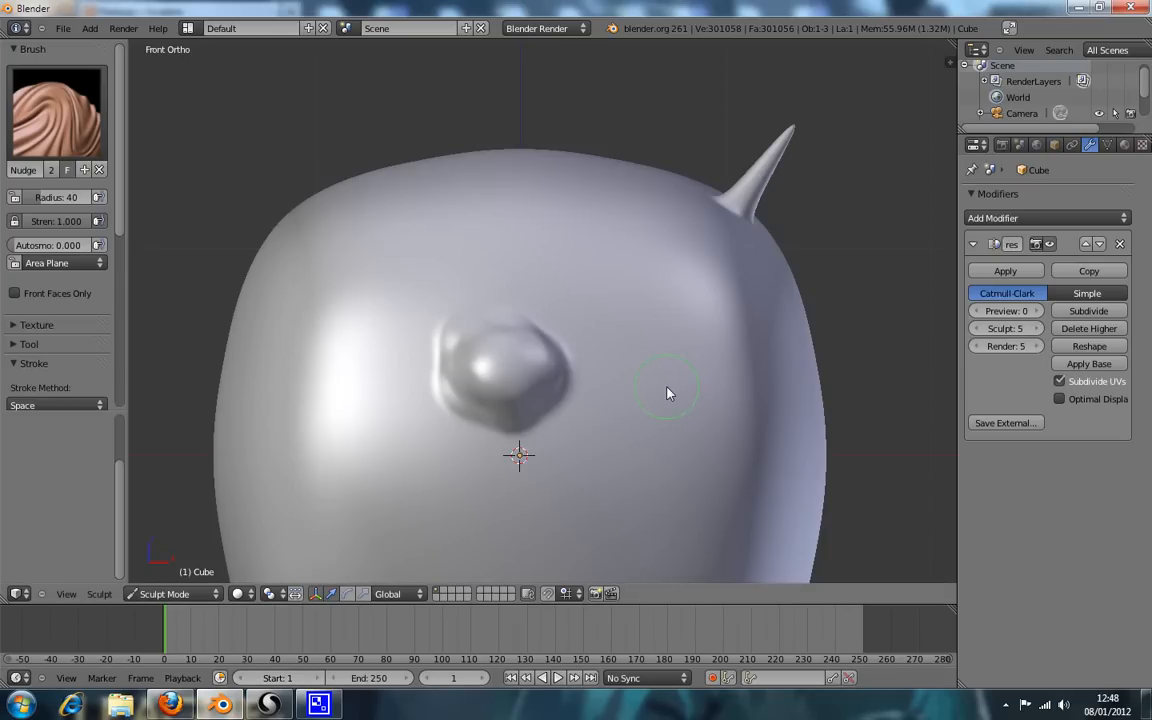
{"action": "left_click", "coordinate": [269, 705]}
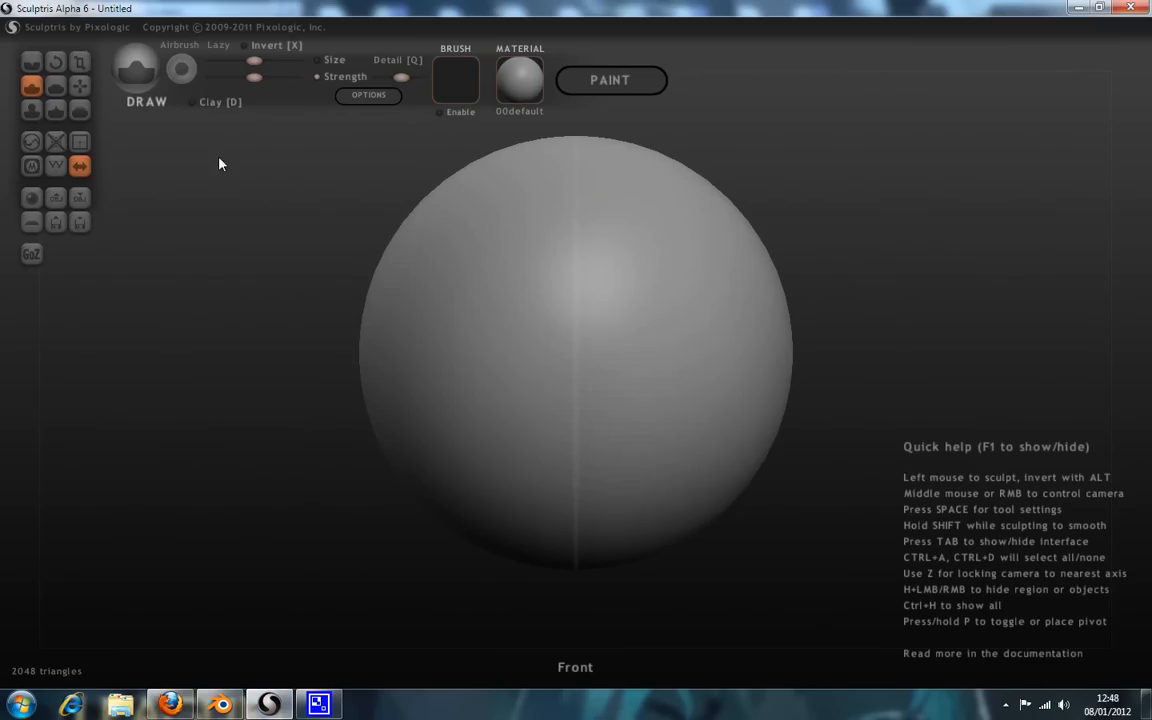
{"action": "left_click", "coordinate": [55, 168]}
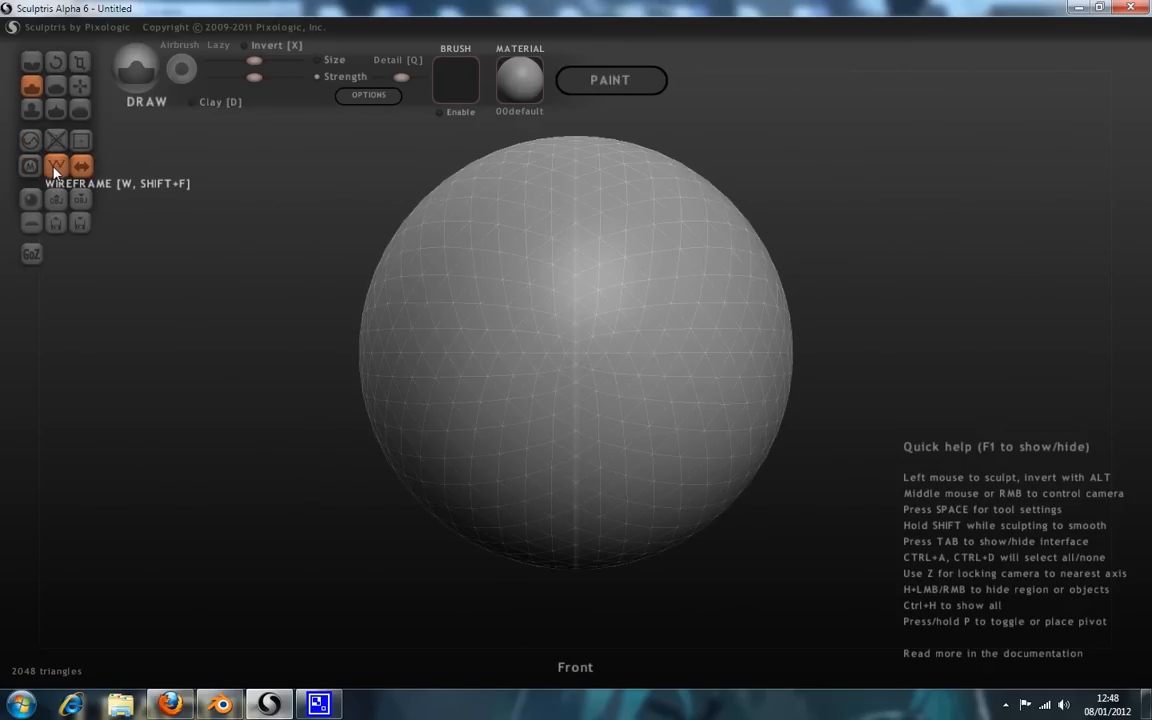
{"action": "left_click", "coordinate": [55, 170]}
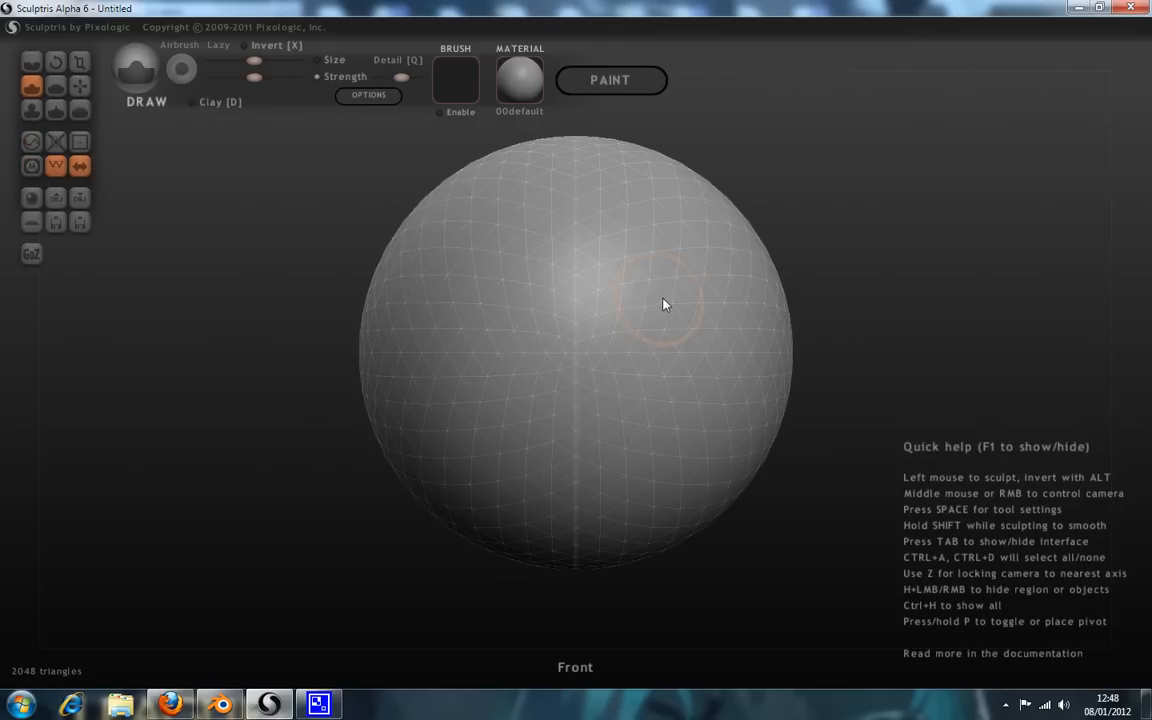
{"action": "key", "text": "w"}
{"action": "right_click_drag", "start_coordinate": [735, 325], "coordinate": [658, 300]}
{"action": "mouse_move", "coordinate": [453, 298]}
{"action": "right_mouse_down"}
{"action": "mouse_move", "coordinate": [604, 353]}
{"action": "mouse_move", "coordinate": [625, 339]}
{"action": "mouse_move", "coordinate": [548, 334]}
{"action": "mouse_move", "coordinate": [495, 364]}
{"action": "mouse_move", "coordinate": [506, 373]}
{"action": "mouse_move", "coordinate": [522, 337]}
{"action": "right_mouse_up"}
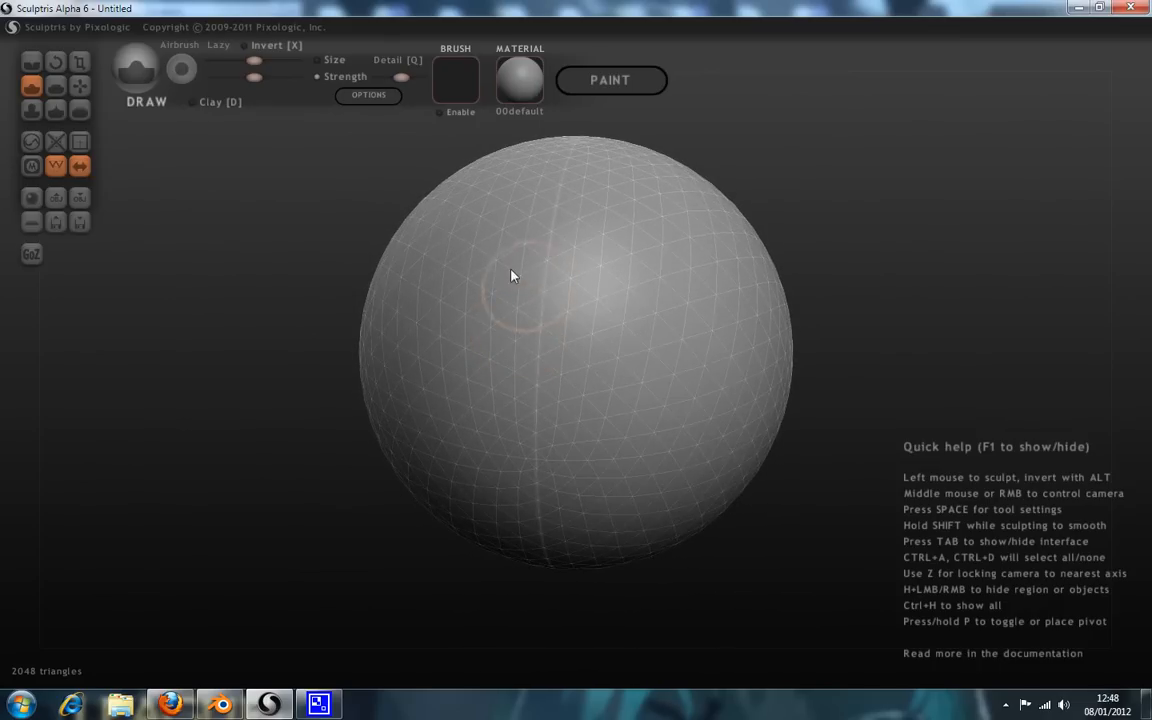
{"action": "right_click_drag", "start_coordinate": [515, 284], "coordinate": [697, 312]}
{"action": "mouse_move", "coordinate": [754, 276]}
{"action": "right_mouse_down"}
{"action": "mouse_move", "coordinate": [707, 226]}
{"action": "mouse_move", "coordinate": [530, 239]}
{"action": "mouse_move", "coordinate": [414, 267]}
{"action": "mouse_move", "coordinate": [549, 325]}
{"action": "mouse_move", "coordinate": [619, 303]}
{"action": "mouse_move", "coordinate": [568, 301]}
{"action": "mouse_move", "coordinate": [563, 249]}
{"action": "mouse_move", "coordinate": [651, 189]}
{"action": "mouse_move", "coordinate": [589, 311]}
{"action": "mouse_move", "coordinate": [388, 275]}
{"action": "mouse_move", "coordinate": [504, 257]}
{"action": "mouse_move", "coordinate": [655, 356]}
{"action": "mouse_move", "coordinate": [527, 419]}
{"action": "right_mouse_up"}
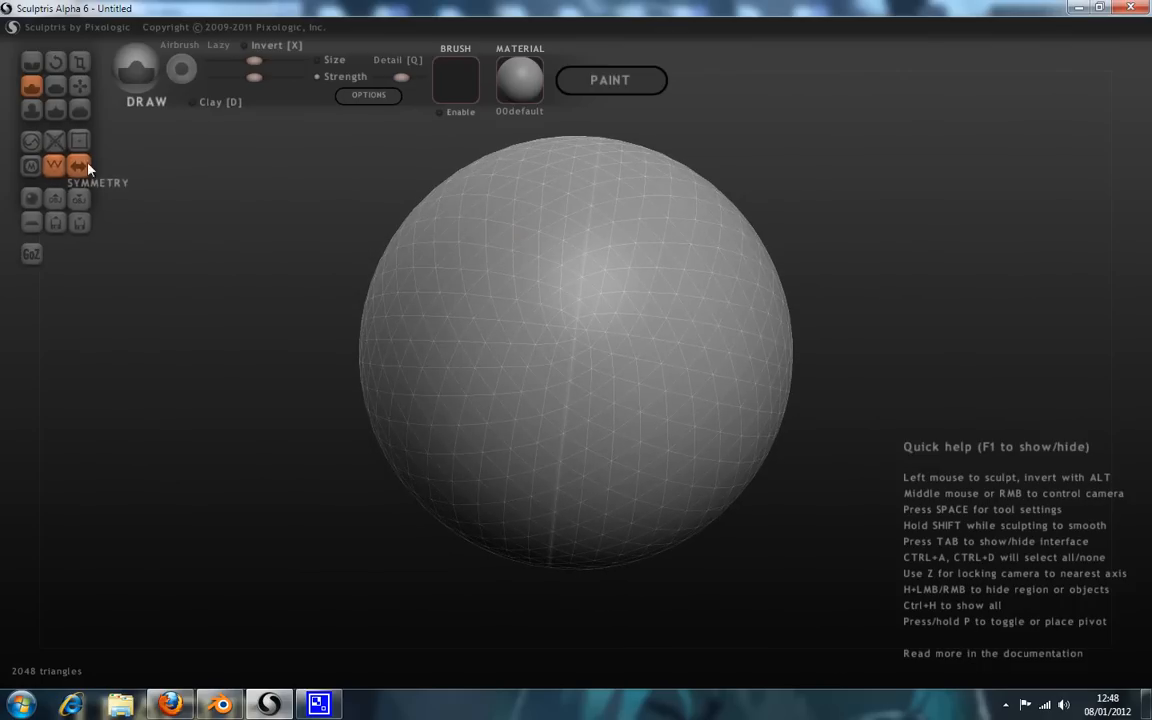
{"action": "left_click", "coordinate": [56, 167]}
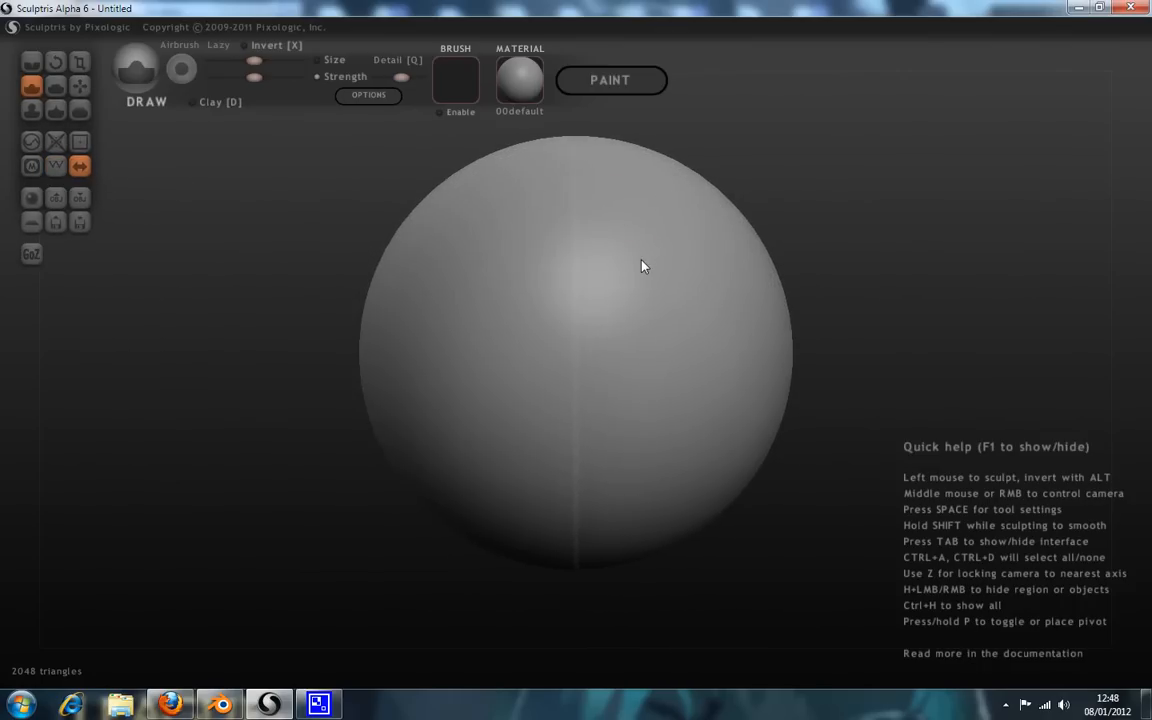
Try a symmetrical Draw stroke in Clay mode on the upper part of the sphere, and undo it.
{"action": "key", "text": "space"}
{"action": "key", "text": "space"}
{"action": "scroll", "coordinate": [568, 239], "scroll_direction": "up", "scroll_amount": 3}
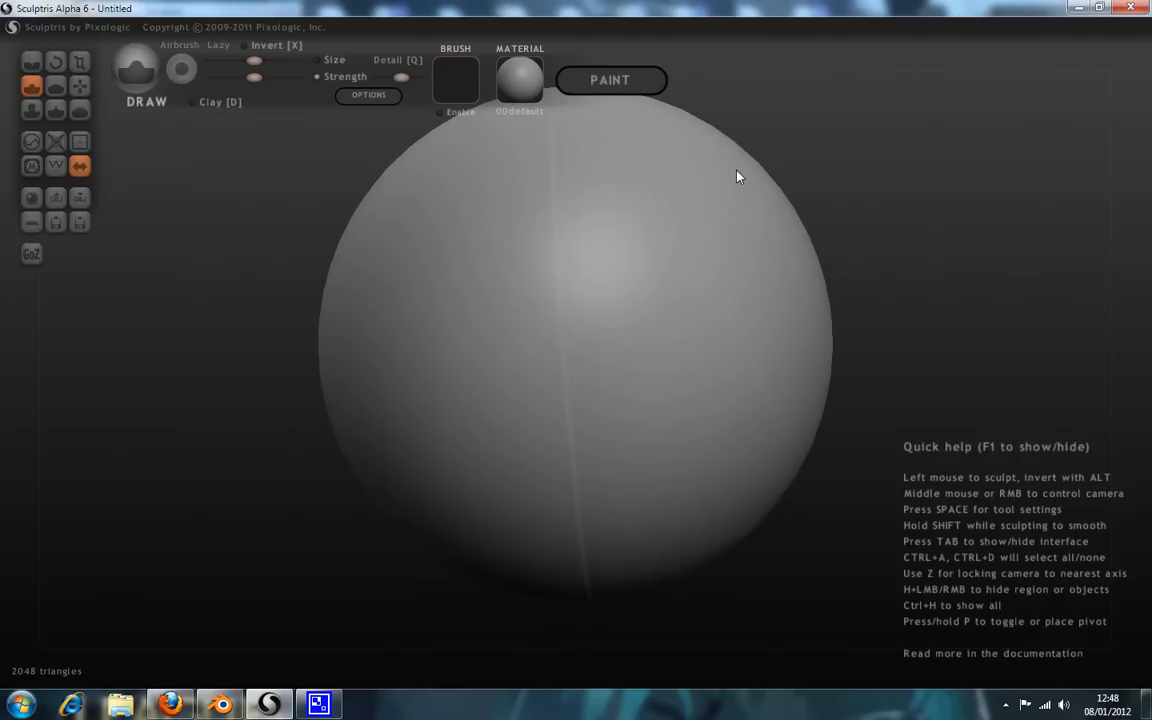
{"action": "middle_click_drag", "start_coordinate": [739, 176], "coordinate": [699, 316], "text": "alt"}
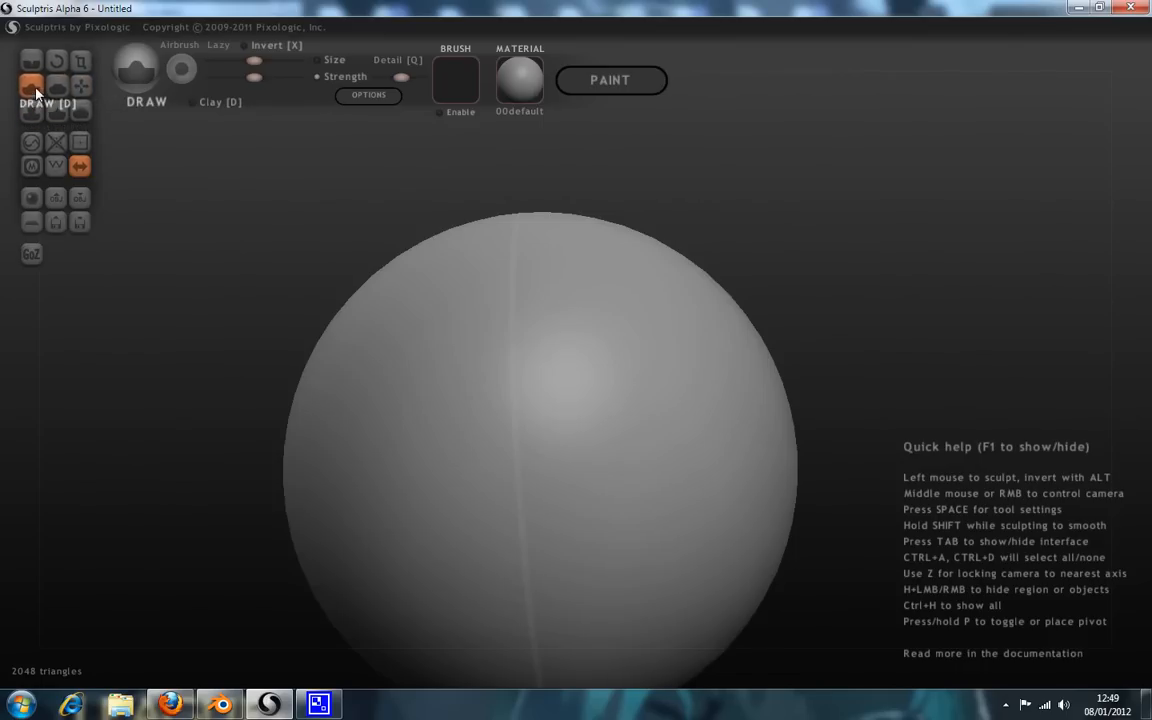
{"action": "mouse_move", "coordinate": [660, 260]}
{"action": "left_mouse_down"}
{"action": "mouse_move", "coordinate": [686, 239]}
{"action": "mouse_move", "coordinate": [663, 290]}
{"action": "left_mouse_up"}
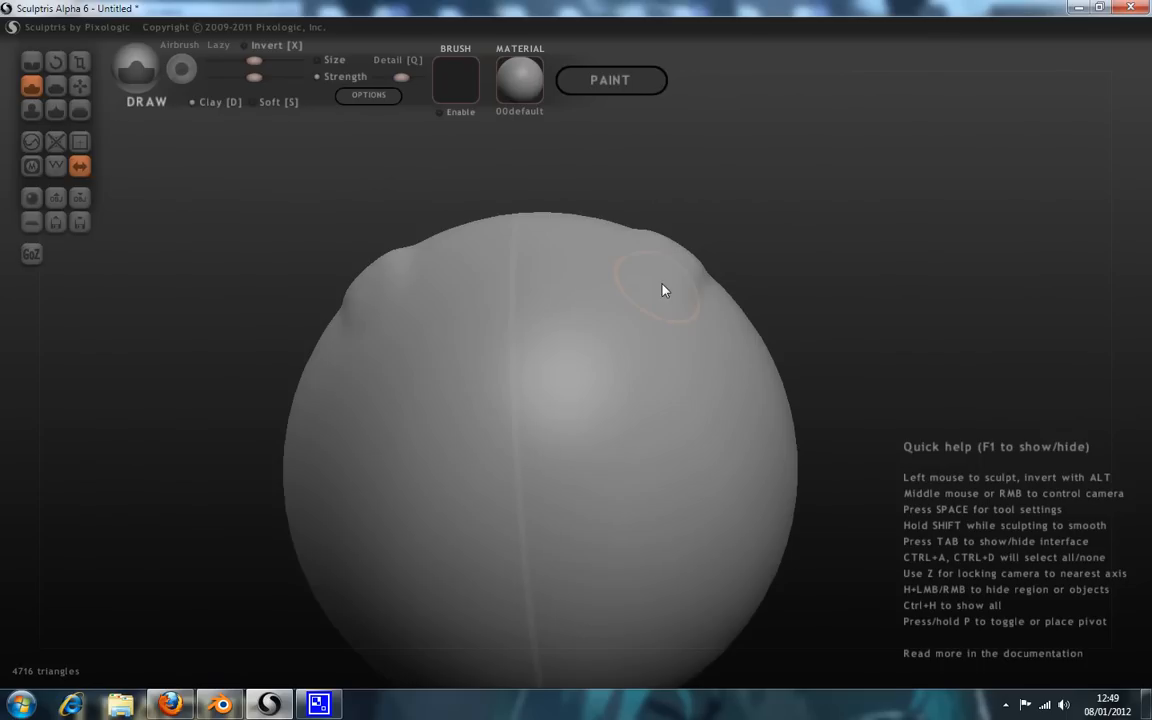
{"action": "key", "text": "ctrl+z"}
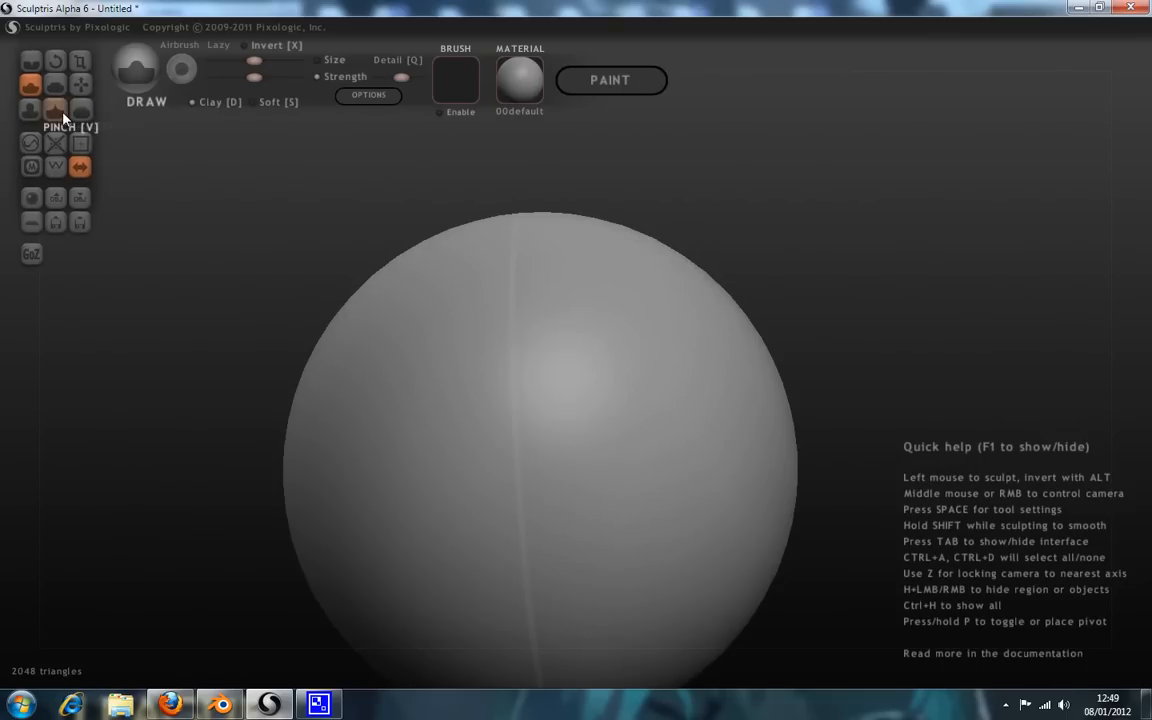
Pull a pair of long, curled symmetrical tentacles out of the sphere's upper sides with the Grab brush, and show the wireframe.
{"action": "left_click", "coordinate": [79, 85]}
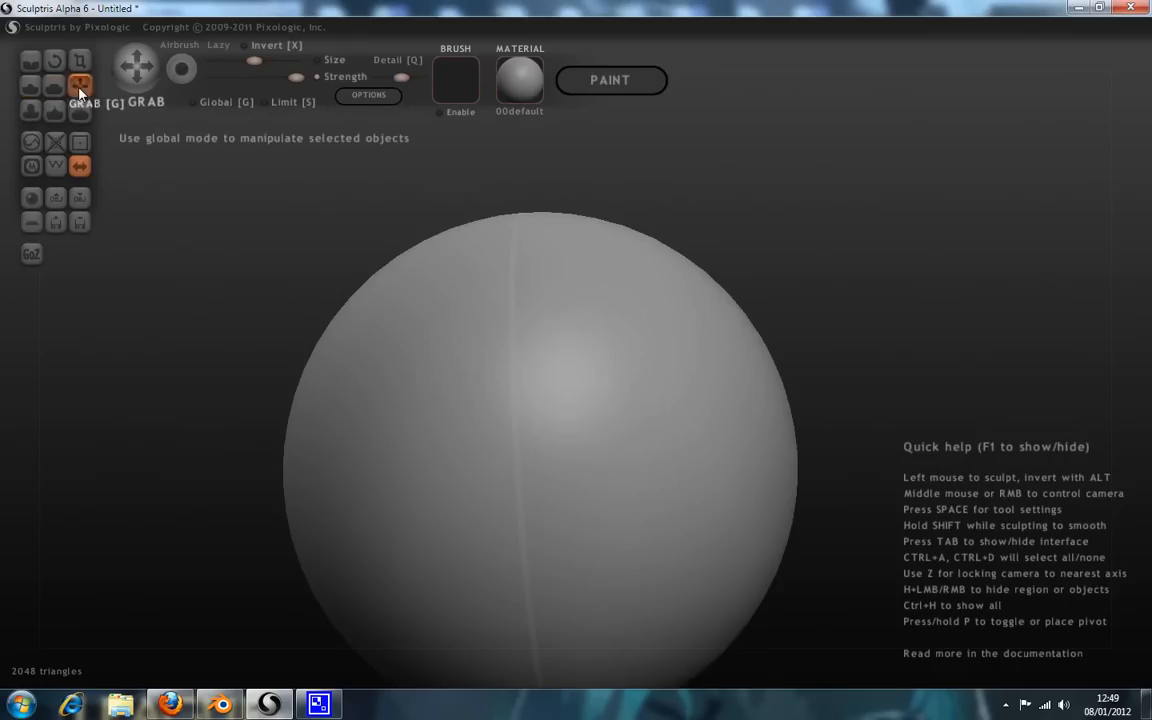
{"action": "mouse_move", "coordinate": [681, 267]}
{"action": "left_mouse_down"}
{"action": "mouse_move", "coordinate": [757, 219]}
{"action": "mouse_move", "coordinate": [841, 134]}
{"action": "mouse_move", "coordinate": [887, 111]}
{"action": "mouse_move", "coordinate": [977, 103]}
{"action": "mouse_move", "coordinate": [1010, 131]}
{"action": "mouse_move", "coordinate": [1039, 188]}
{"action": "mouse_move", "coordinate": [1039, 252]}
{"action": "mouse_move", "coordinate": [1020, 305]}
{"action": "mouse_move", "coordinate": [940, 328]}
{"action": "mouse_move", "coordinate": [893, 366]}
{"action": "mouse_move", "coordinate": [907, 398]}
{"action": "mouse_move", "coordinate": [990, 400]}
{"action": "mouse_move", "coordinate": [1049, 381]}
{"action": "mouse_move", "coordinate": [1055, 349]}
{"action": "left_mouse_up"}
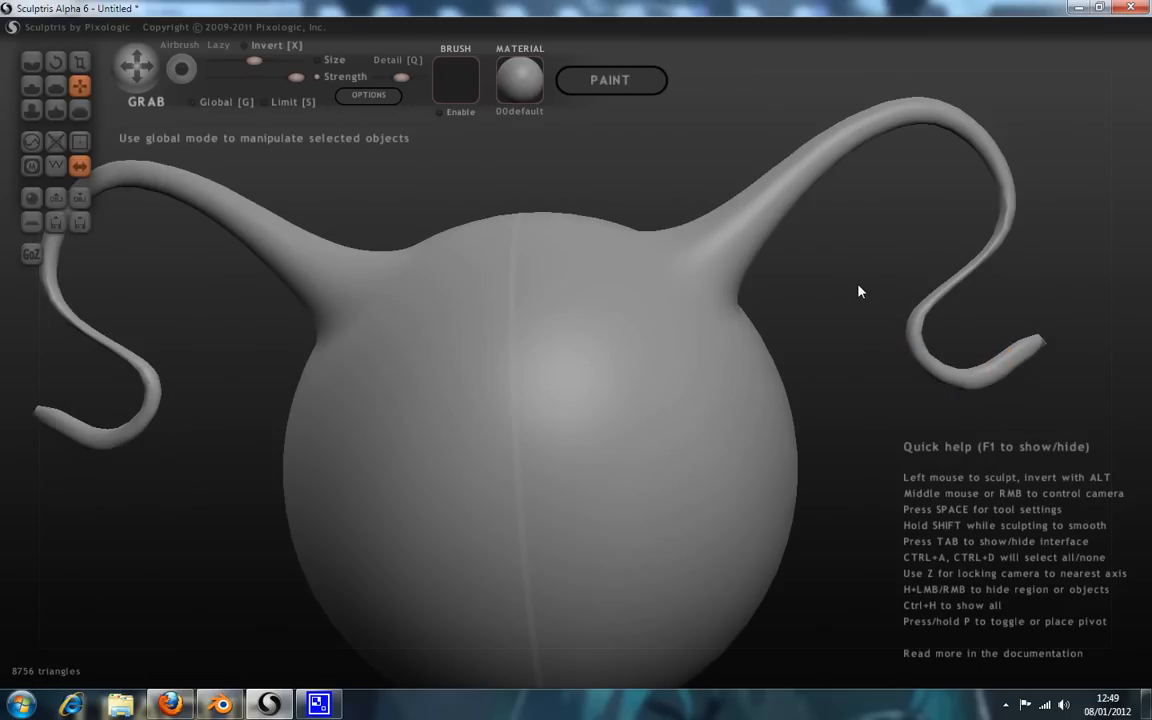
{"action": "key", "text": "w"}
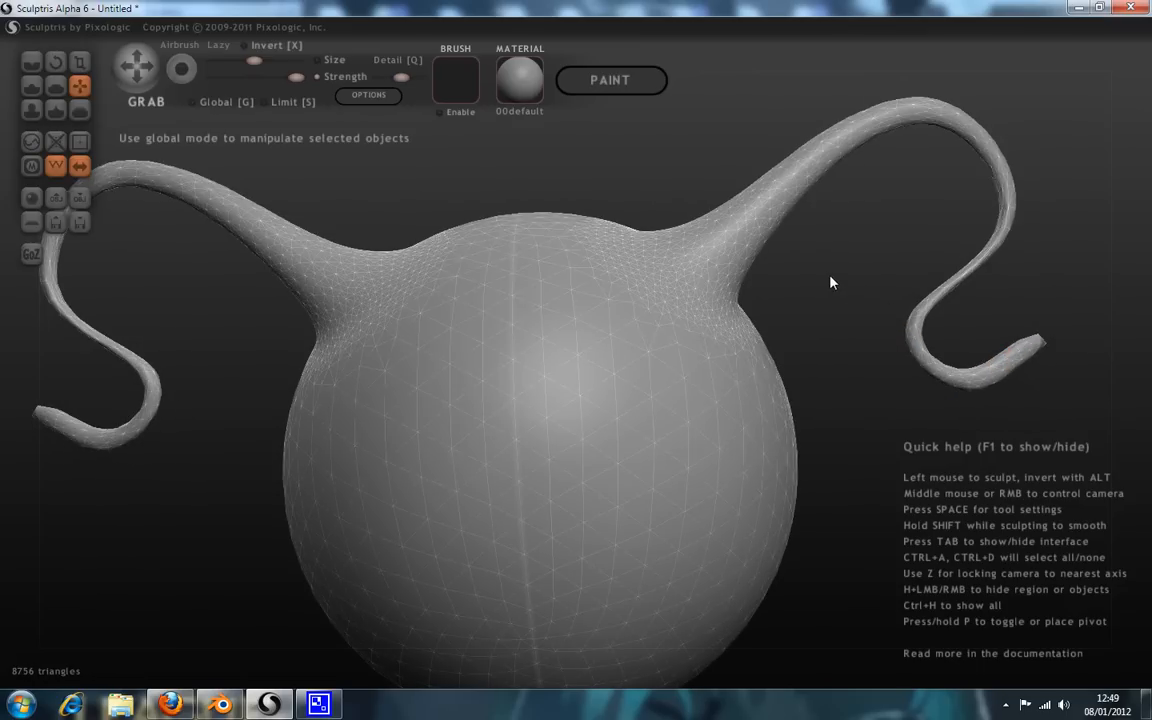
Examine from several angles how the triangle mesh density differs between the tentacles and the rest of the sphere.
{"action": "left_click_drag", "start_coordinate": [851, 237], "coordinate": [146, 330]}
{"action": "mouse_move", "coordinate": [771, 378]}
{"action": "left_mouse_down"}
{"action": "mouse_move", "coordinate": [1064, 237]}
{"action": "mouse_move", "coordinate": [920, 249]}
{"action": "mouse_move", "coordinate": [203, 513]}
{"action": "mouse_move", "coordinate": [278, 617]}
{"action": "mouse_move", "coordinate": [226, 437]}
{"action": "mouse_move", "coordinate": [698, 238]}
{"action": "left_mouse_up"}
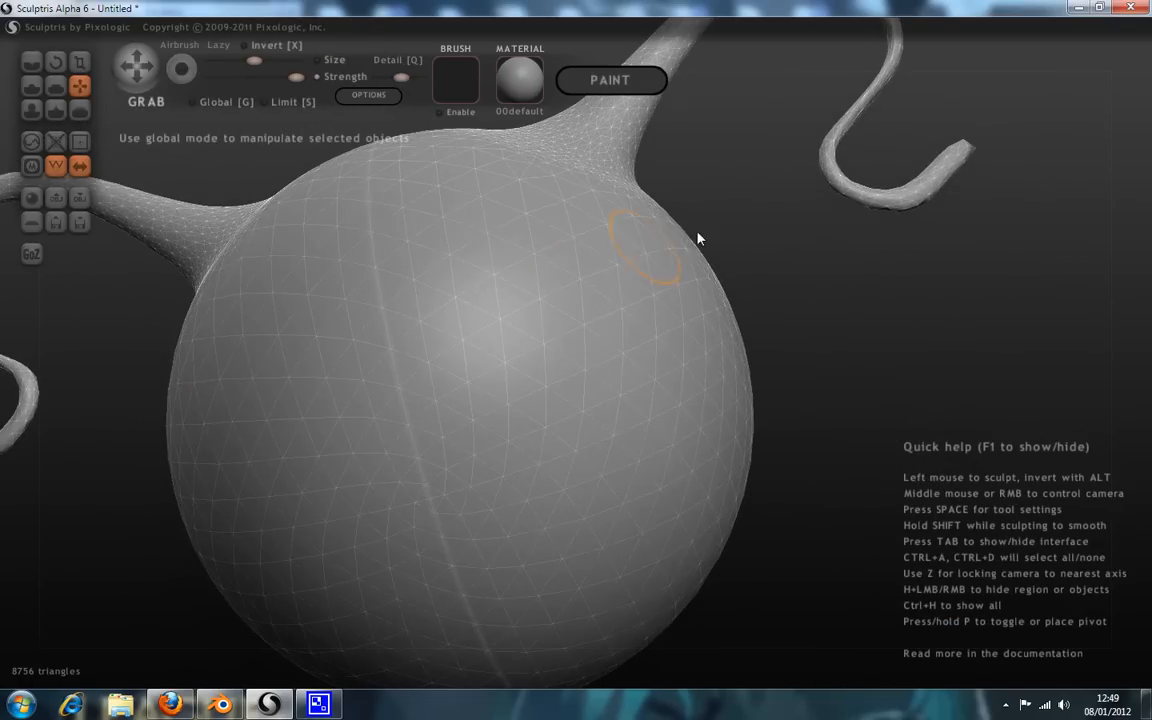
{"action": "left_click_drag", "start_coordinate": [741, 281], "coordinate": [575, 400]}
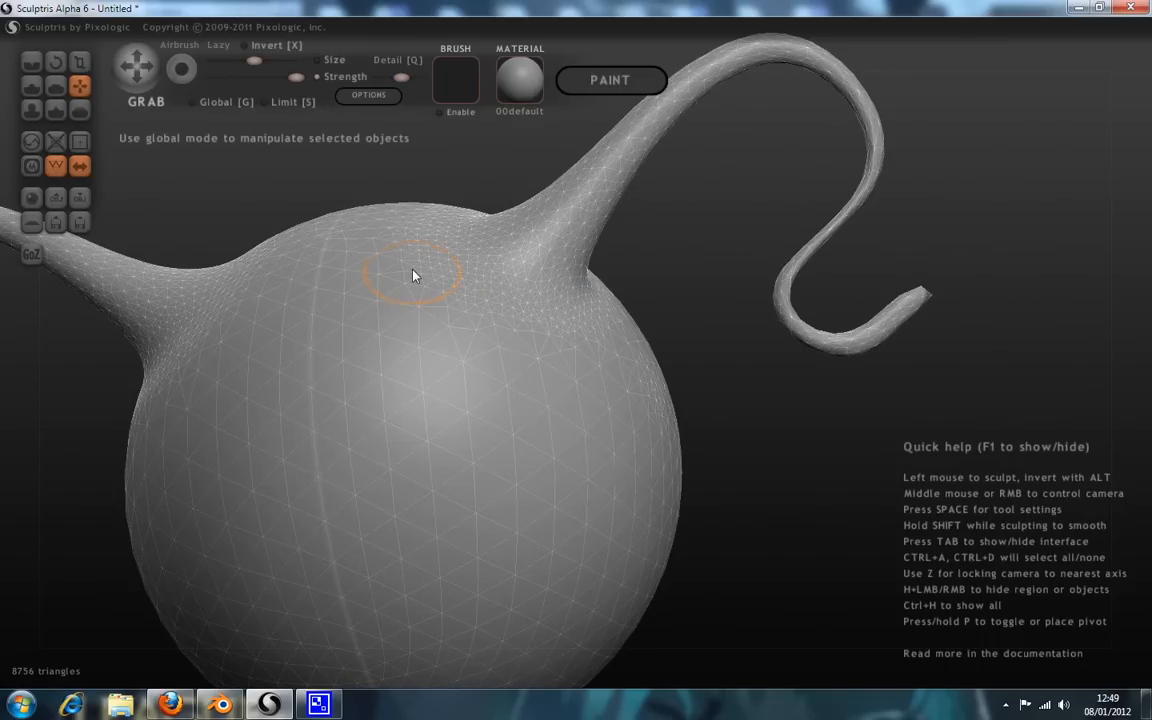
{"action": "mouse_move", "coordinate": [596, 340]}
{"action": "right_mouse_down"}
{"action": "mouse_move", "coordinate": [596, 357]}
{"action": "mouse_move", "coordinate": [309, 334]}
{"action": "right_mouse_up"}
{"action": "right_click_drag", "start_coordinate": [40, 481], "coordinate": [53, 521]}
{"action": "mouse_move", "coordinate": [642, 405]}
{"action": "right_mouse_down"}
{"action": "mouse_move", "coordinate": [625, 350]}
{"action": "mouse_move", "coordinate": [595, 328]}
{"action": "right_mouse_up"}
{"action": "mouse_move", "coordinate": [80, 440]}
{"action": "right_mouse_down"}
{"action": "mouse_move", "coordinate": [67, 452]}
{"action": "mouse_move", "coordinate": [95, 452]}
{"action": "right_mouse_up"}
{"action": "right_click_drag", "start_coordinate": [690, 422], "coordinate": [738, 322]}
{"action": "mouse_move", "coordinate": [307, 403]}
{"action": "right_mouse_down"}
{"action": "mouse_move", "coordinate": [108, 489]}
{"action": "mouse_move", "coordinate": [117, 531]}
{"action": "right_mouse_up"}
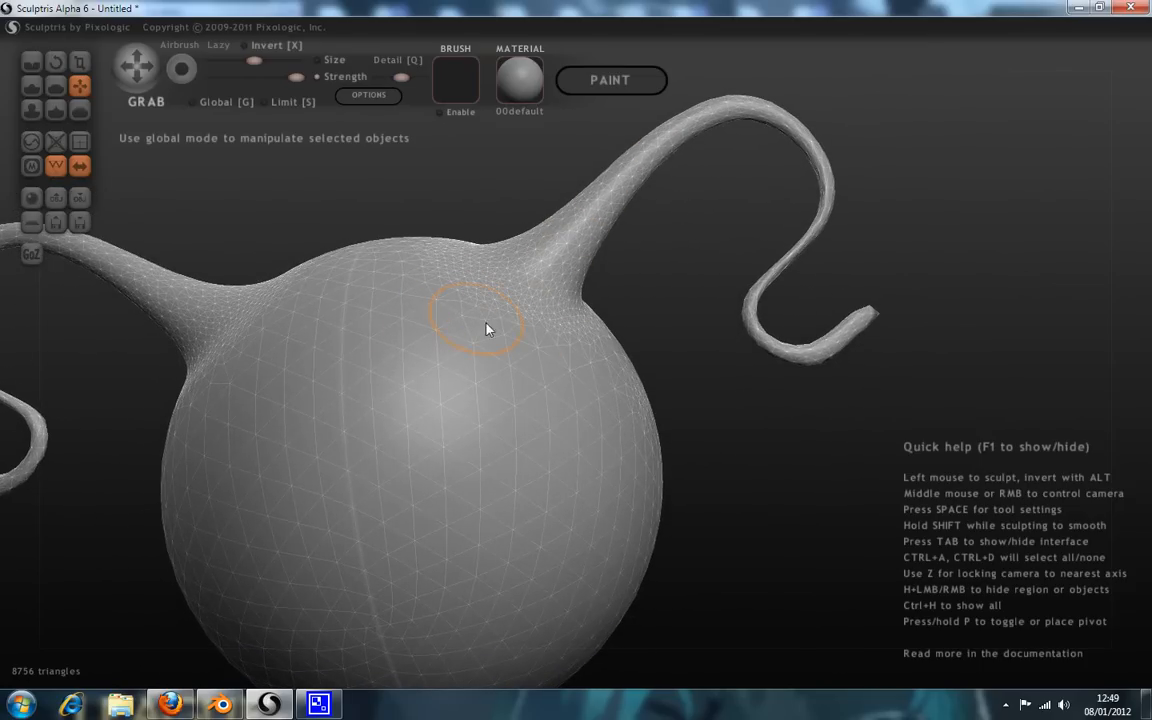
{"action": "right_click_drag", "start_coordinate": [571, 297], "coordinate": [614, 242]}
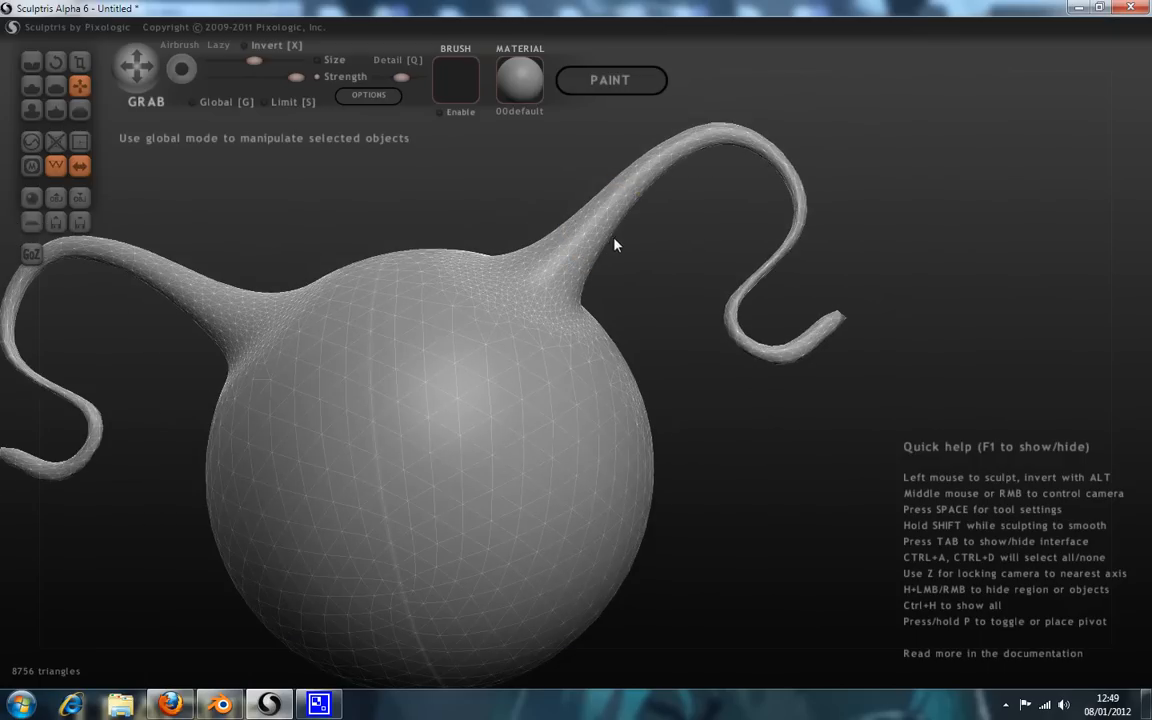
Try a small Grab pull near the tentacle's base, undo it, and try the Reduce Brush at a smaller size.
{"action": "left_click_drag", "start_coordinate": [618, 228], "coordinate": [630, 240]}
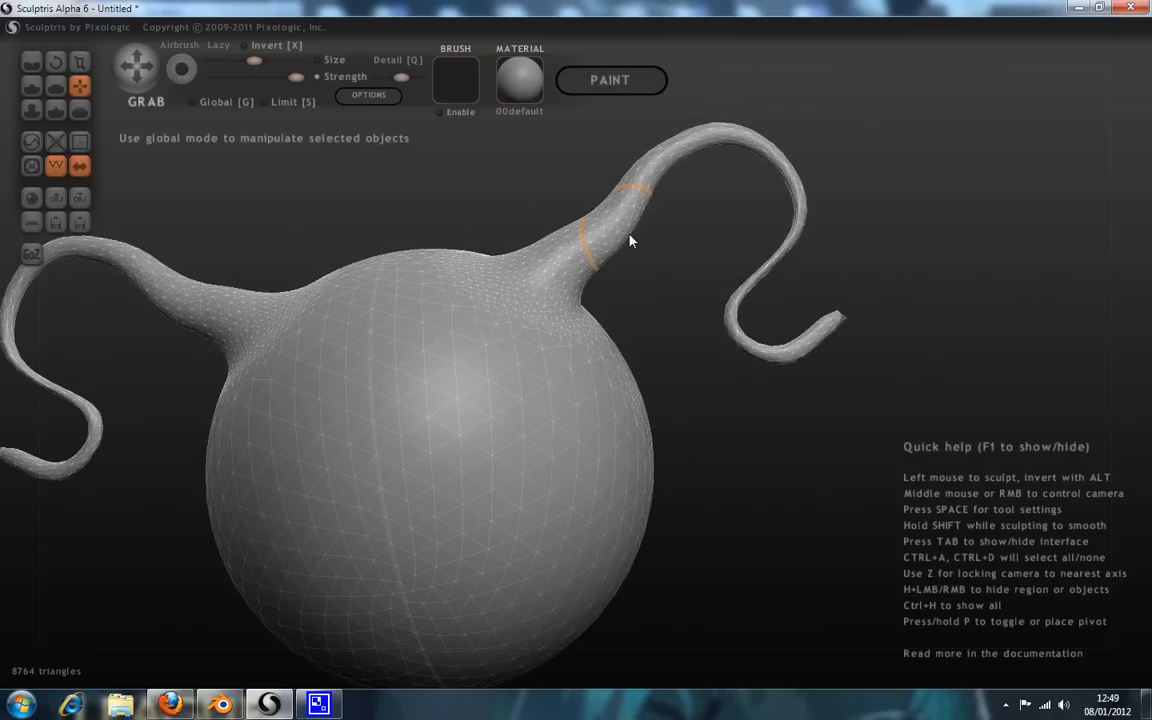
{"action": "key", "text": "ctrl+z"}
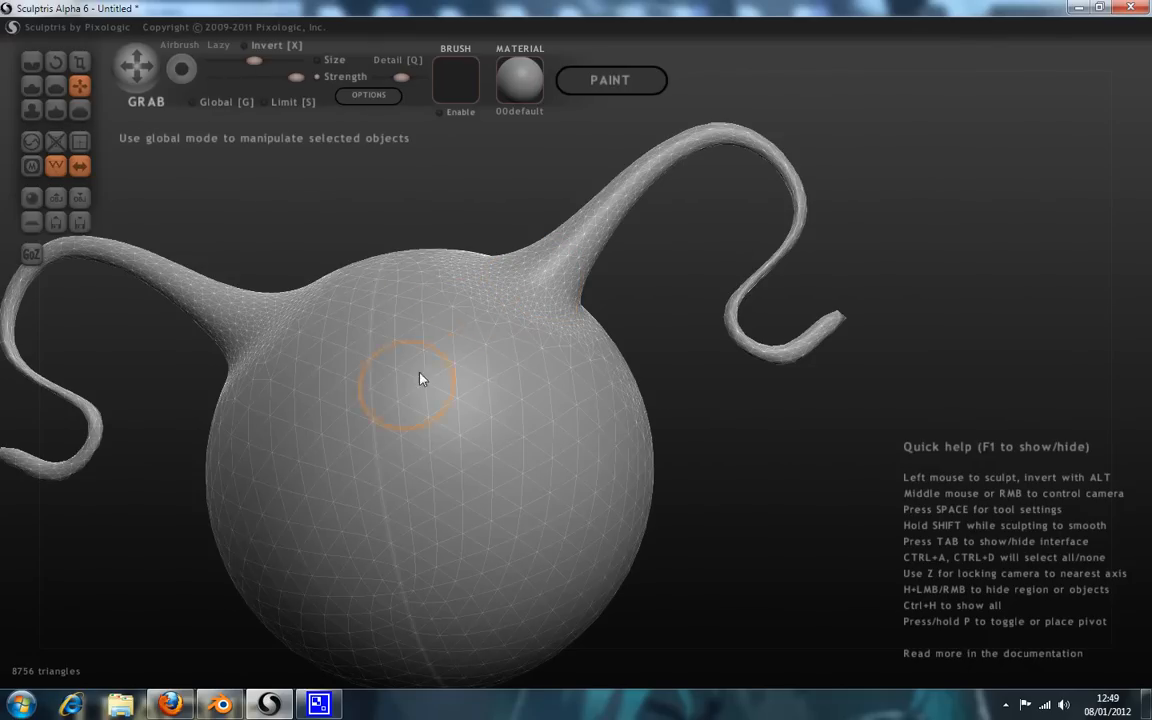
{"action": "left_click", "coordinate": [32, 143]}
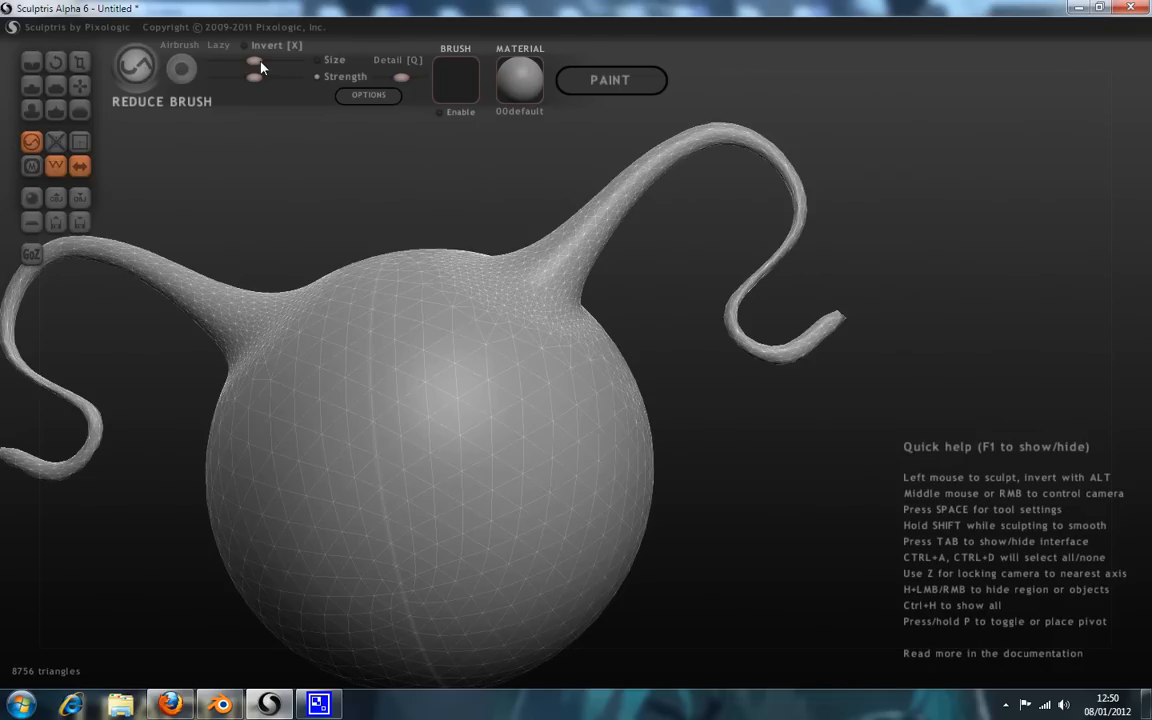
{"action": "left_click_drag", "start_coordinate": [256, 62], "coordinate": [243, 73]}
Pull a thin, downward-curving branch out of the tentacle near its base using the Grab brush at a reduced size.
{"action": "left_click", "coordinate": [79, 86]}
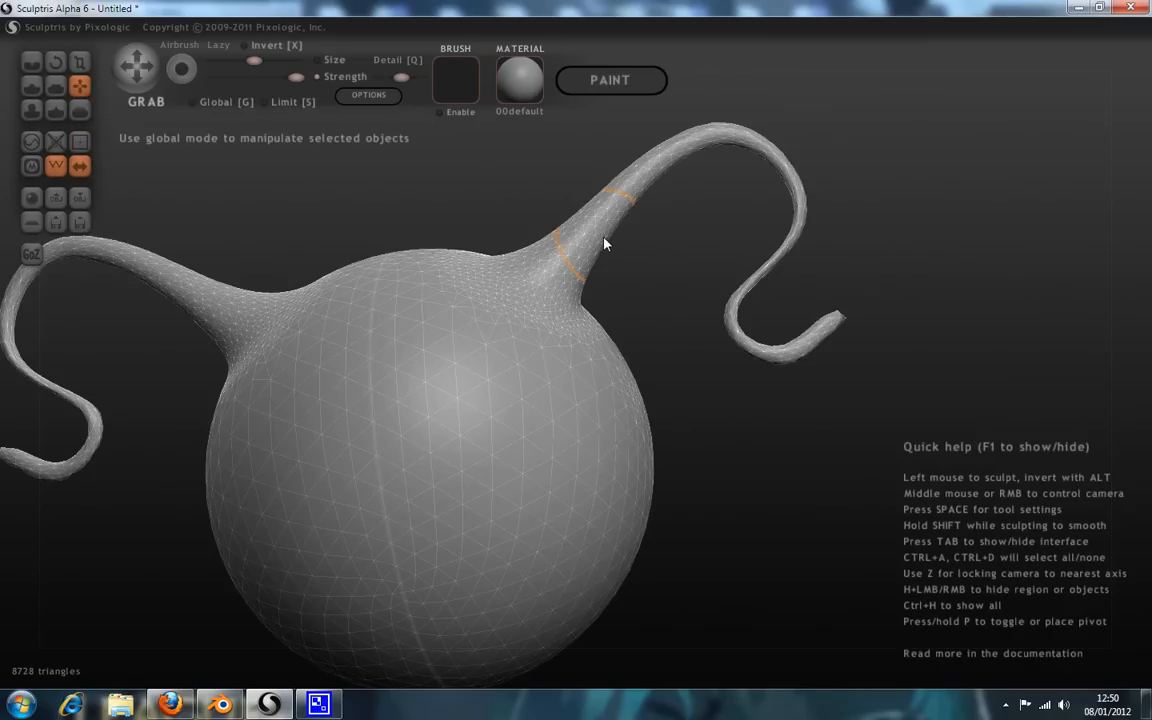
{"action": "mouse_move", "coordinate": [254, 63]}
{"action": "left_mouse_down"}
{"action": "mouse_move", "coordinate": [219, 64]}
{"action": "mouse_move", "coordinate": [238, 62]}
{"action": "left_mouse_up"}
{"action": "mouse_move", "coordinate": [600, 253]}
{"action": "left_mouse_down"}
{"action": "mouse_move", "coordinate": [676, 285]}
{"action": "mouse_move", "coordinate": [679, 327]}
{"action": "mouse_move", "coordinate": [658, 352]}
{"action": "left_mouse_up"}
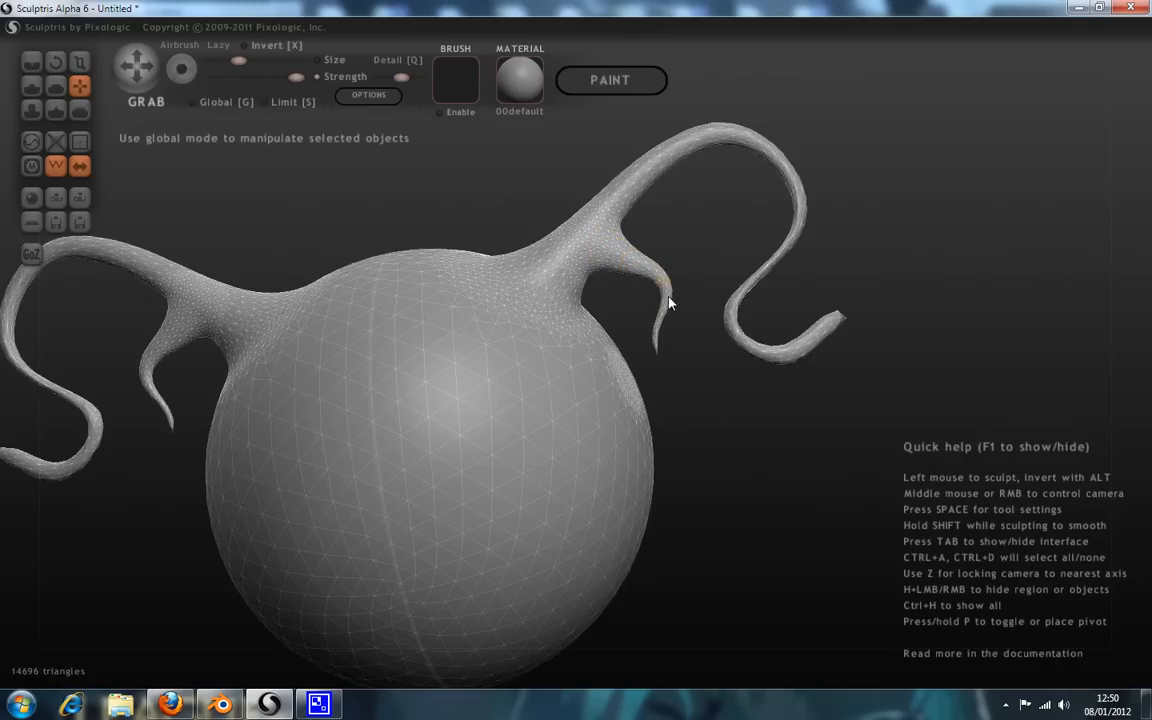
Reduce the Grab brush size further and pull a tiny forked twig out of the tentacle's side branch.
{"action": "left_click_drag", "start_coordinate": [234, 61], "coordinate": [217, 62]}
{"action": "scroll", "coordinate": [700, 270], "scroll_direction": "up", "scroll_amount": 4}
{"action": "scroll", "coordinate": [766, 300], "scroll_direction": "up", "scroll_amount": 2}
{"action": "middle_click_drag", "start_coordinate": [774, 217], "coordinate": [620, 315], "text": "alt"}
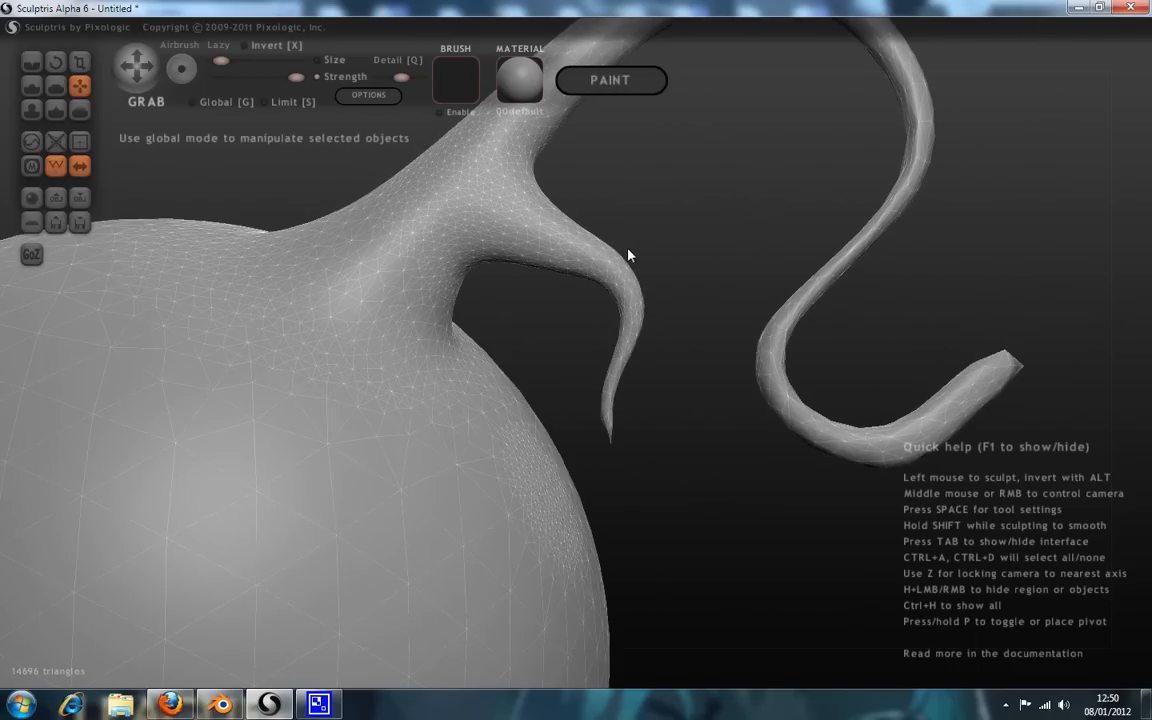
{"action": "mouse_move", "coordinate": [612, 249]}
{"action": "left_mouse_down"}
{"action": "mouse_move", "coordinate": [615, 232]}
{"action": "mouse_move", "coordinate": [656, 225]}
{"action": "left_mouse_up"}
{"action": "left_click_drag", "start_coordinate": [620, 240], "coordinate": [662, 282]}
Examine the forked twig's fine mesh up close and compare it with the coarser mesh of the whole model.
{"action": "scroll", "coordinate": [620, 305], "scroll_direction": "down", "scroll_amount": 4}
{"action": "scroll", "coordinate": [636, 306], "scroll_direction": "up", "scroll_amount": 4}
{"action": "right_click_drag", "start_coordinate": [637, 312], "coordinate": [442, 321]}
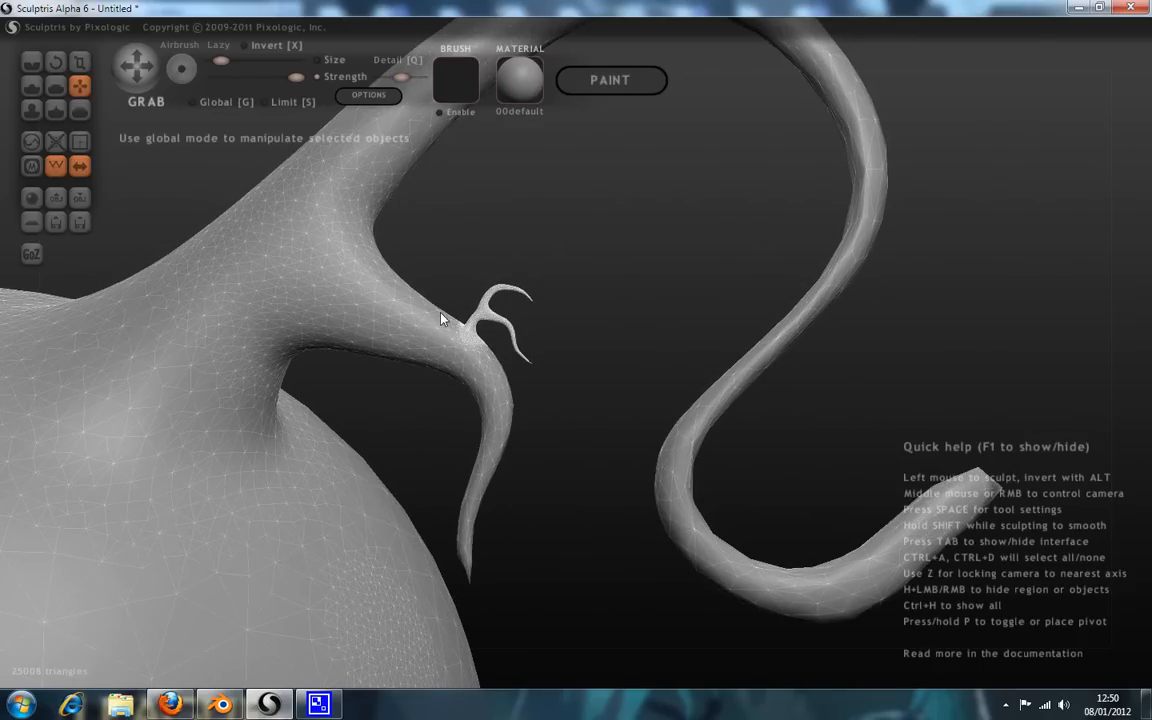
{"action": "scroll", "coordinate": [440, 323], "scroll_direction": "up", "scroll_amount": 5}
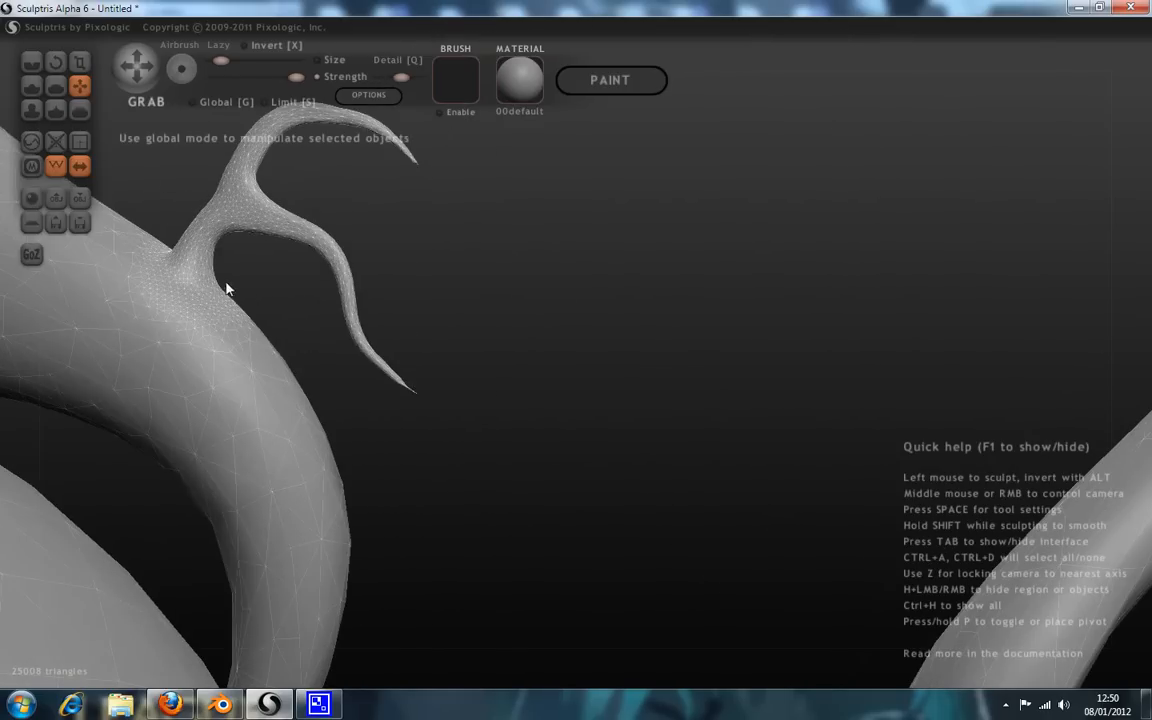
{"action": "right_click_drag", "start_coordinate": [222, 285], "coordinate": [474, 324], "text": "alt"}
{"action": "scroll", "coordinate": [415, 350], "scroll_direction": "up", "scroll_amount": 4}
{"action": "scroll", "coordinate": [344, 315], "scroll_direction": "down", "scroll_amount": 8}
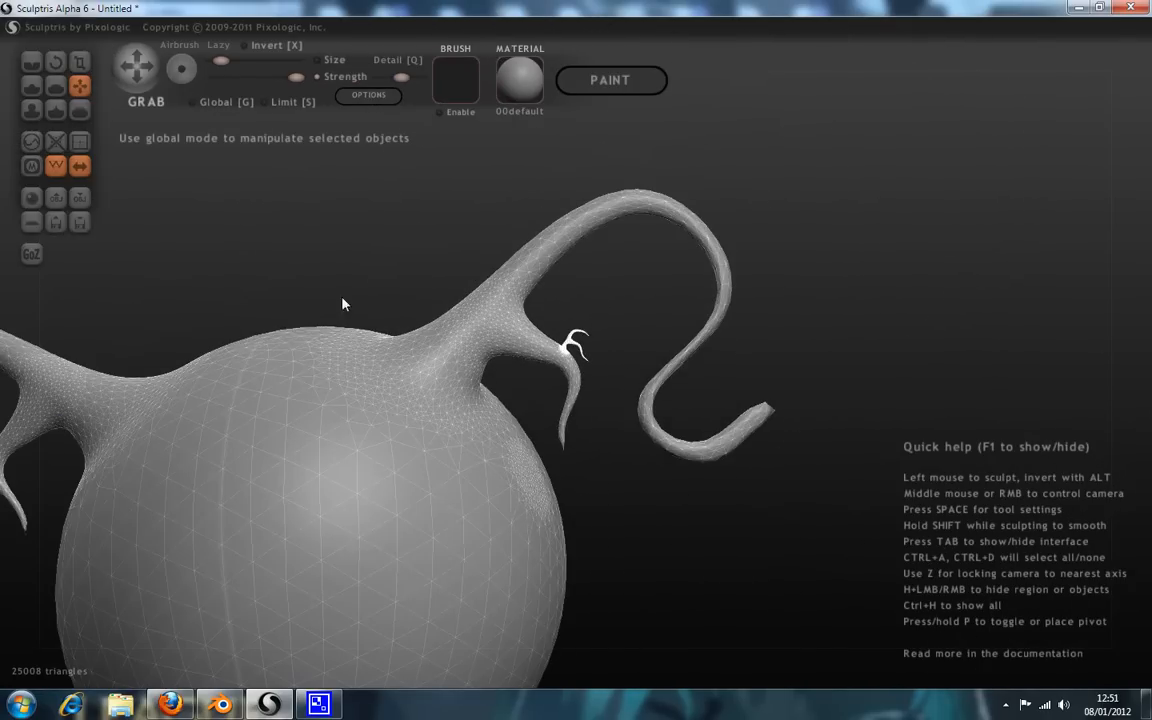
{"action": "right_click_drag", "start_coordinate": [345, 303], "coordinate": [661, 111], "text": "alt"}
{"action": "mouse_move", "coordinate": [792, 211]}
{"action": "right_mouse_down"}
{"action": "mouse_move", "coordinate": [888, 220]}
{"action": "mouse_move", "coordinate": [843, 239]}
{"action": "mouse_move", "coordinate": [764, 237]}
{"action": "mouse_move", "coordinate": [776, 201]}
{"action": "mouse_move", "coordinate": [707, 175]}
{"action": "mouse_move", "coordinate": [779, 219]}
{"action": "right_mouse_up"}
{"action": "scroll", "coordinate": [777, 224], "scroll_direction": "down", "scroll_amount": 4}
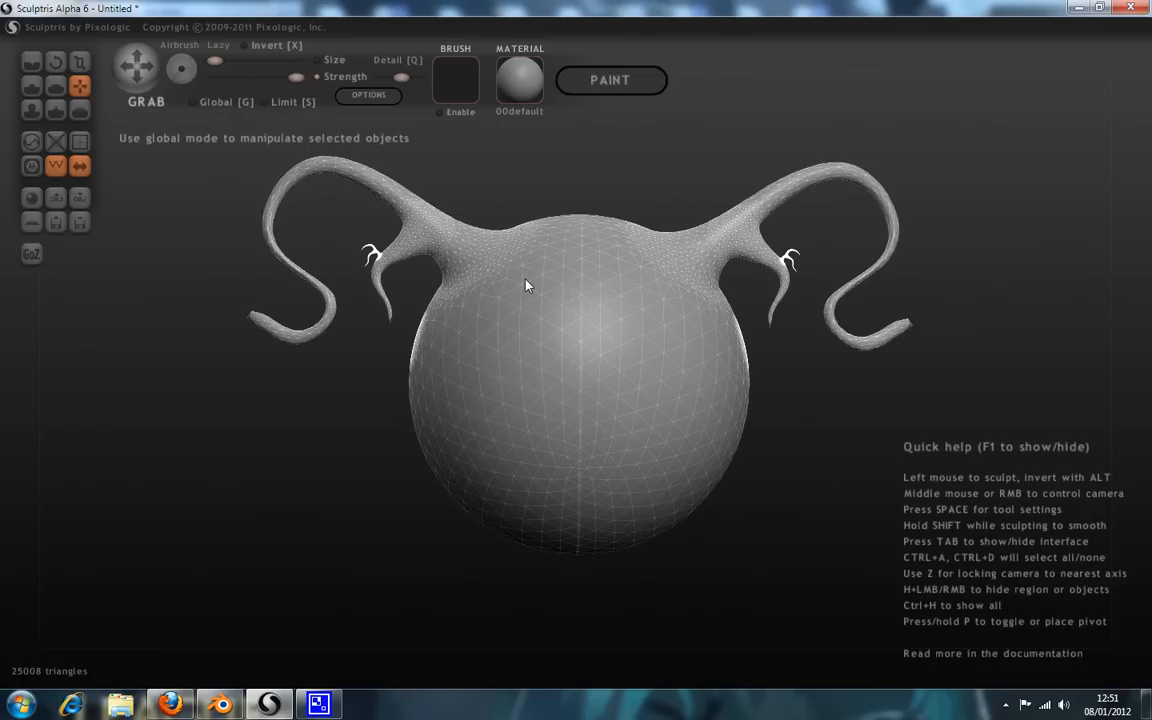
{"action": "scroll", "coordinate": [760, 255], "scroll_direction": "up", "scroll_amount": 5}
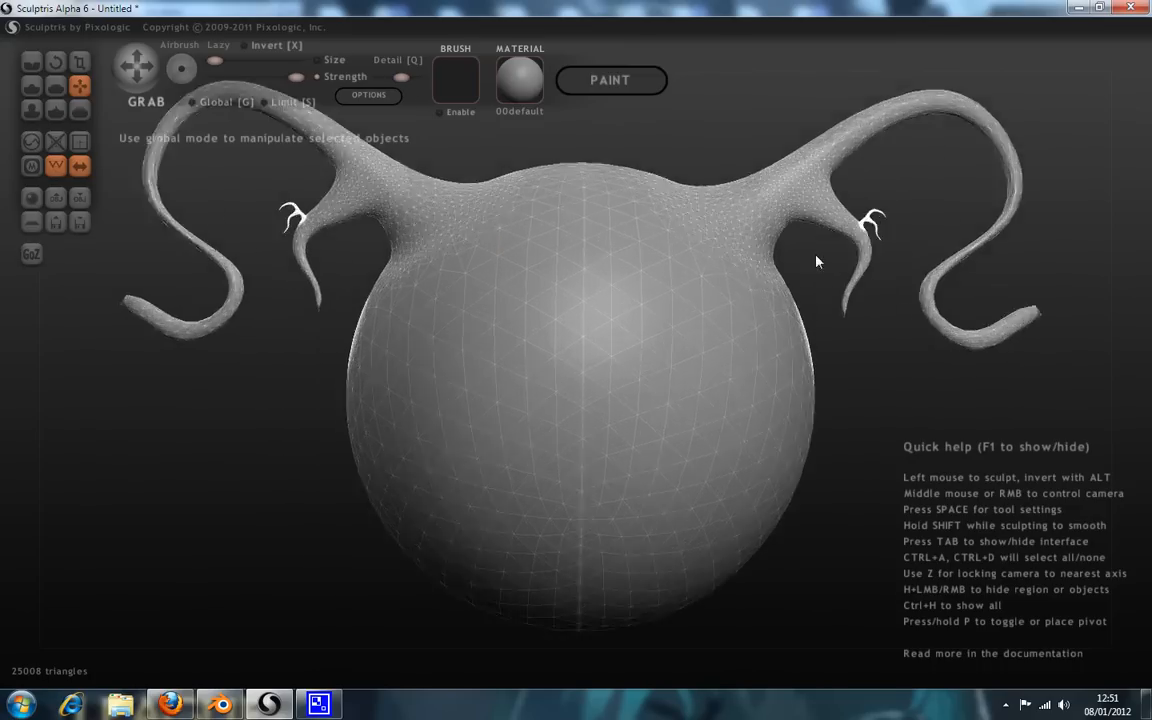
{"action": "scroll", "coordinate": [770, 258], "scroll_direction": "down", "scroll_amount": 2}
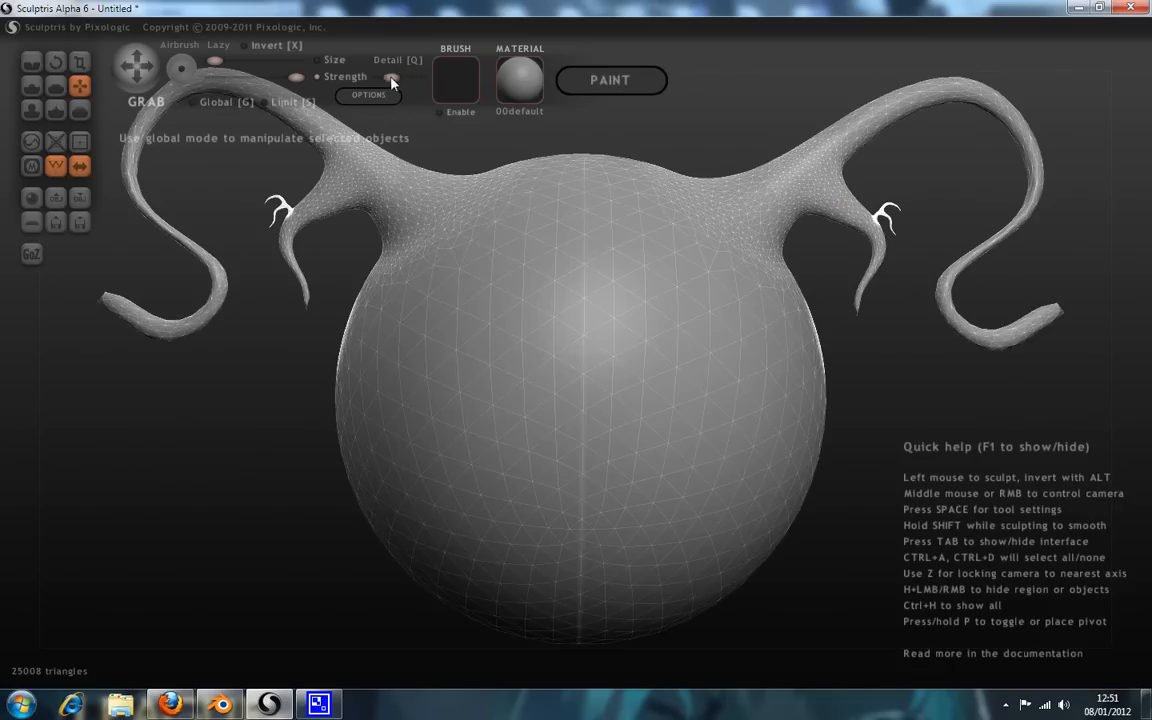
Try small Grab pulls on the sphere's side at a lower Detail setting, and undo them.
{"action": "left_click_drag", "start_coordinate": [810, 435], "coordinate": [836, 435]}
{"action": "left_click_drag", "start_coordinate": [803, 389], "coordinate": [810, 389]}
{"action": "key", "text": "ctrl+z"}
{"action": "key", "text": "ctrl+z"}
Enlarge the Grab brush and pull spiky, low-detail branching limbs symmetrically out of the sphere's lower sides.
{"action": "mouse_move", "coordinate": [214, 61]}
{"action": "left_mouse_down"}
{"action": "mouse_move", "coordinate": [263, 61]}
{"action": "mouse_move", "coordinate": [245, 68]}
{"action": "left_mouse_up"}
{"action": "mouse_move", "coordinate": [806, 442]}
{"action": "left_mouse_down"}
{"action": "mouse_move", "coordinate": [836, 447]}
{"action": "mouse_move", "coordinate": [932, 397]}
{"action": "left_mouse_up"}
{"action": "mouse_move", "coordinate": [843, 458]}
{"action": "left_mouse_down"}
{"action": "mouse_move", "coordinate": [856, 507]}
{"action": "mouse_move", "coordinate": [834, 586]}
{"action": "left_mouse_up"}
{"action": "left_click_drag", "start_coordinate": [866, 494], "coordinate": [1080, 541]}
{"action": "mouse_move", "coordinate": [849, 471]}
{"action": "right_mouse_down"}
{"action": "mouse_move", "coordinate": [777, 417]}
{"action": "mouse_move", "coordinate": [764, 489]}
{"action": "mouse_move", "coordinate": [746, 318]}
{"action": "mouse_move", "coordinate": [728, 288]}
{"action": "mouse_move", "coordinate": [735, 437]}
{"action": "mouse_move", "coordinate": [471, 334]}
{"action": "mouse_move", "coordinate": [329, 305]}
{"action": "mouse_move", "coordinate": [905, 297]}
{"action": "mouse_move", "coordinate": [1060, 243]}
{"action": "right_mouse_up"}
{"action": "right_click_drag", "start_coordinate": [180, 387], "coordinate": [172, 540]}
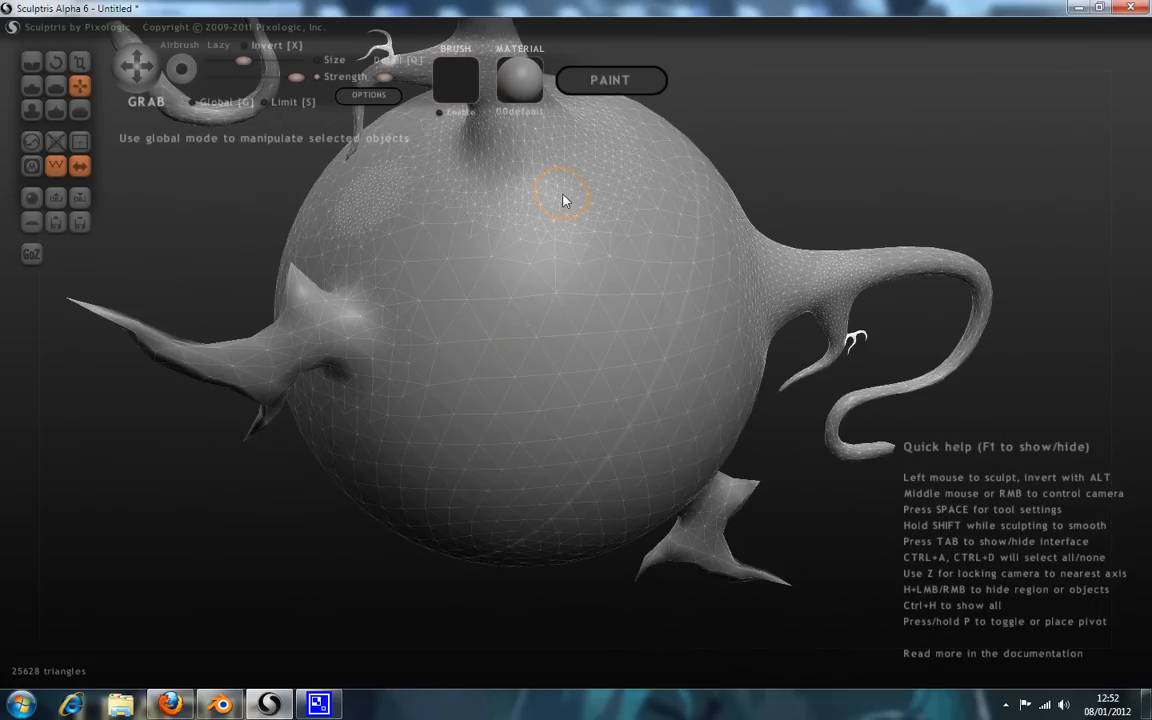
Examine the tentacled sphere from several angles, comparing the fine mesh of the upper tentacles with the coarse spiky lower limbs.
{"action": "right_click_drag", "start_coordinate": [824, 228], "coordinate": [385, 86]}
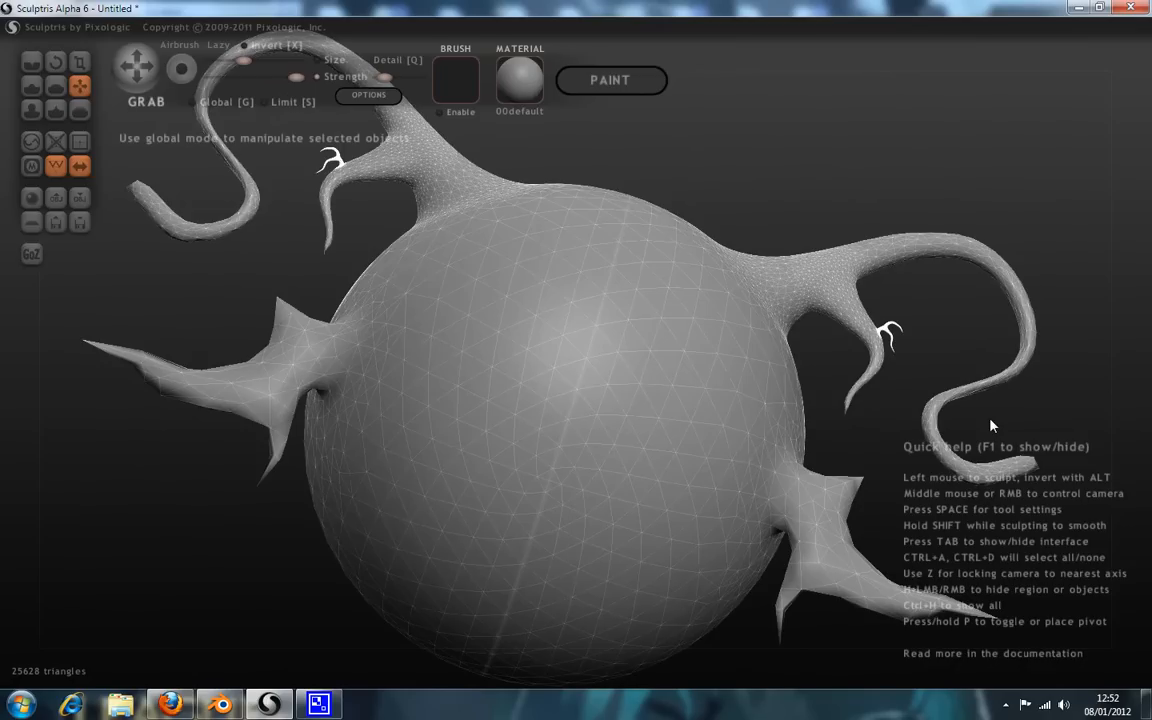
{"action": "left_click_drag", "start_coordinate": [166, 447], "coordinate": [375, 486]}
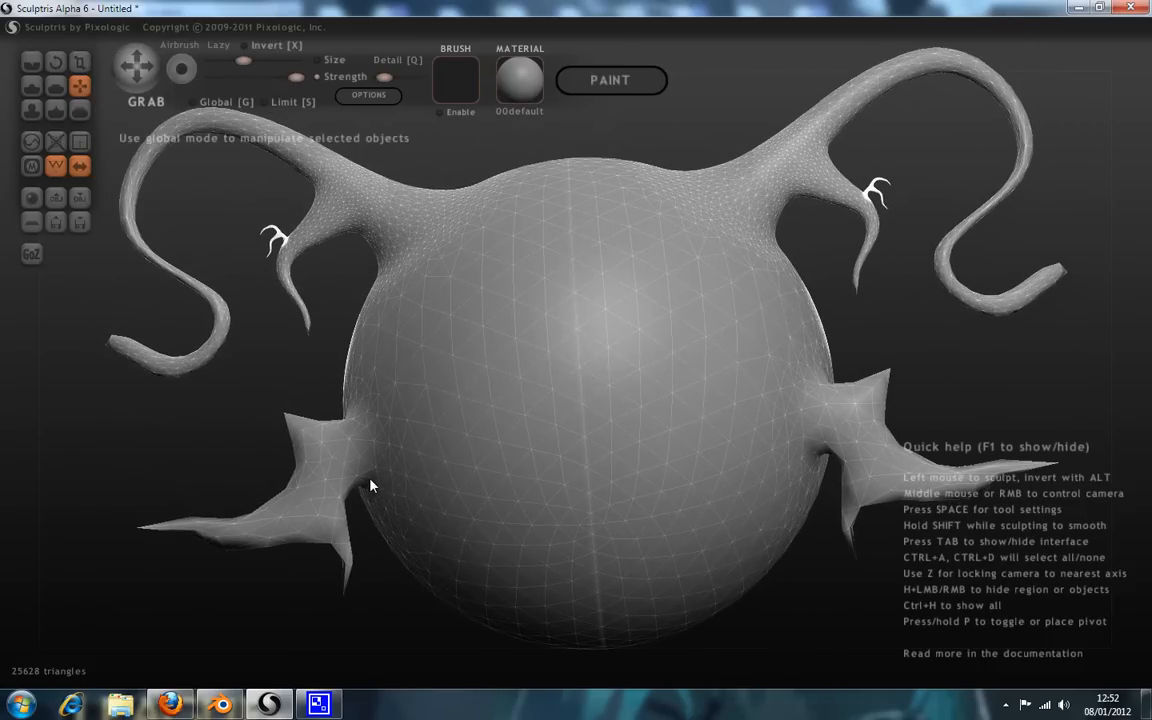
{"action": "left_click_drag", "start_coordinate": [920, 327], "coordinate": [930, 345]}
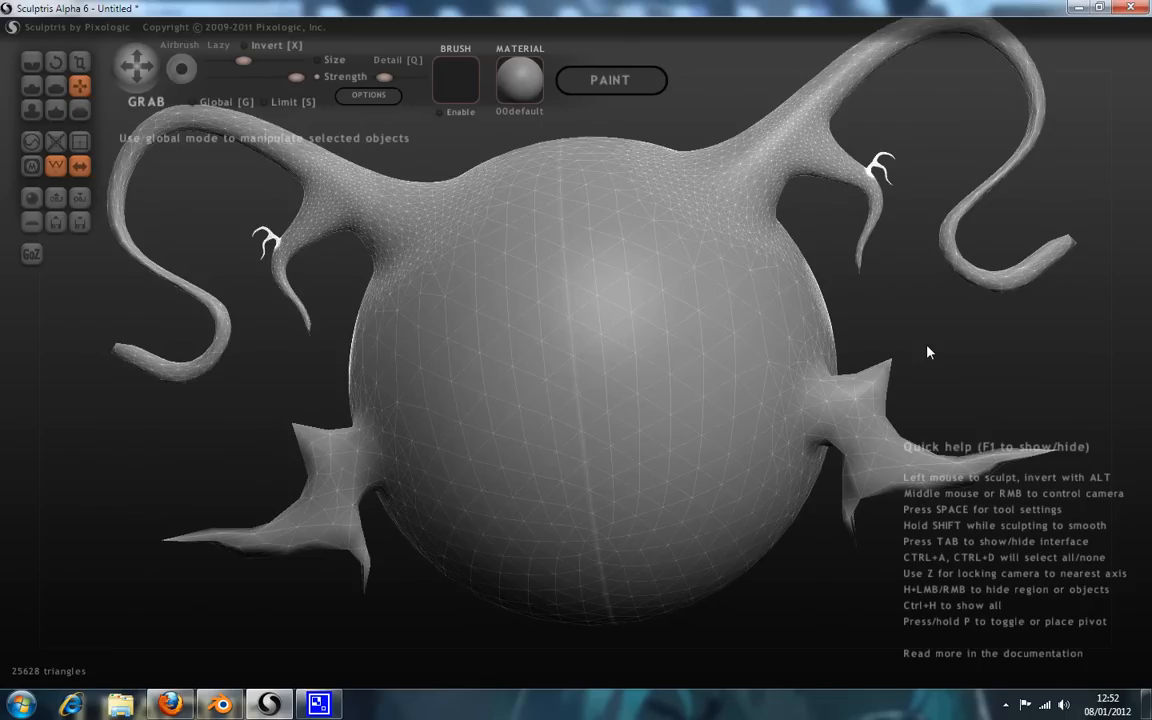
{"action": "scroll", "coordinate": [880, 446], "scroll_direction": "down", "scroll_amount": 1}
{"action": "mouse_move", "coordinate": [990, 352]}
{"action": "left_mouse_down"}
{"action": "mouse_move", "coordinate": [1067, 325]}
{"action": "mouse_move", "coordinate": [998, 363]}
{"action": "left_mouse_up"}
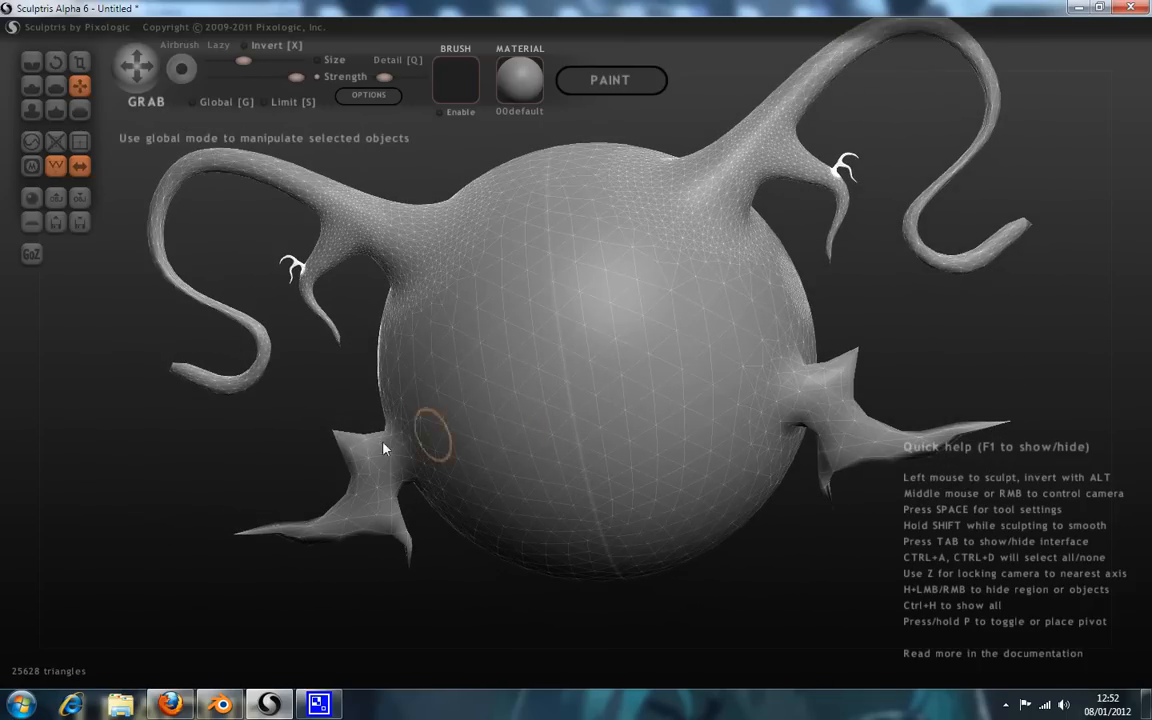
{"action": "left_click_drag", "start_coordinate": [296, 413], "coordinate": [306, 386]}
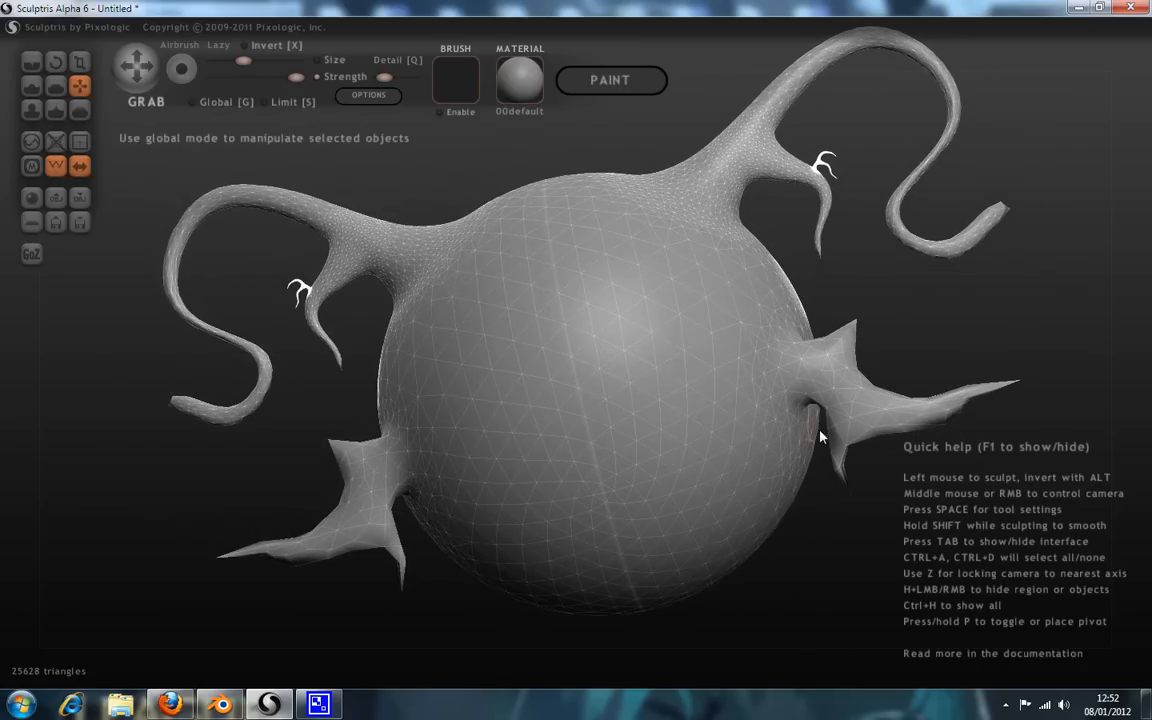
{"action": "mouse_move", "coordinate": [345, 604]}
{"action": "left_mouse_down"}
{"action": "mouse_move", "coordinate": [267, 561]}
{"action": "mouse_move", "coordinate": [245, 505]}
{"action": "left_mouse_up"}
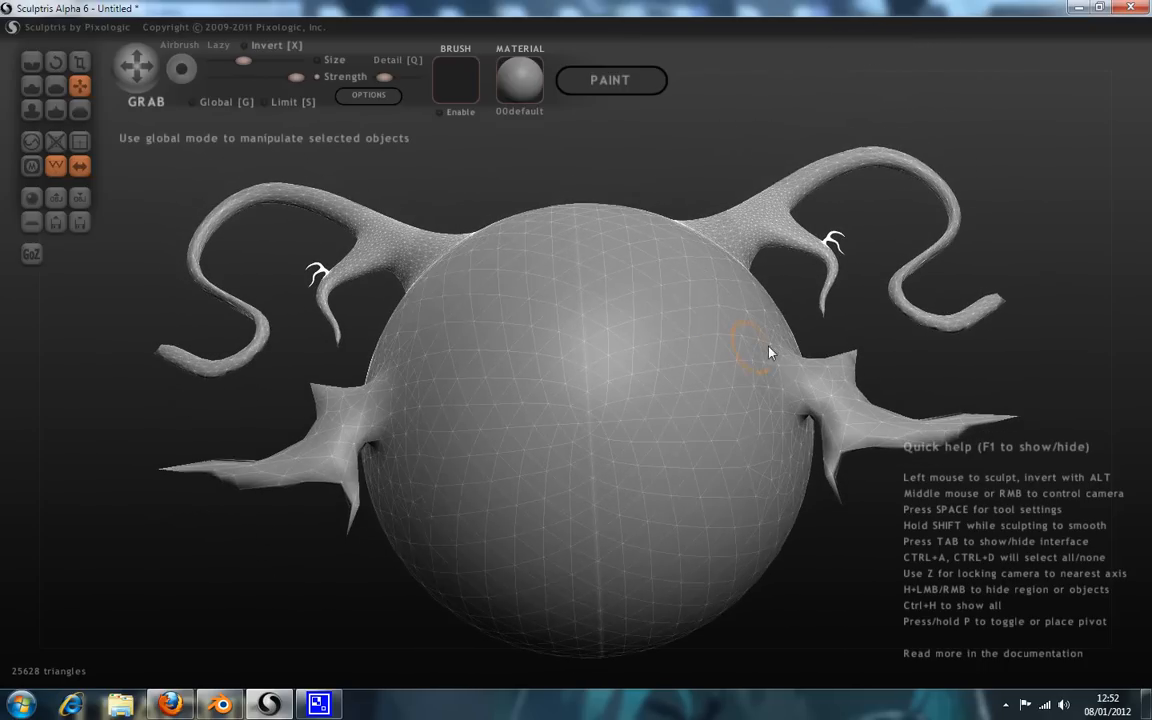
{"action": "left_click_drag", "start_coordinate": [805, 357], "coordinate": [808, 415]}
{"action": "left_click_drag", "start_coordinate": [165, 438], "coordinate": [169, 405]}
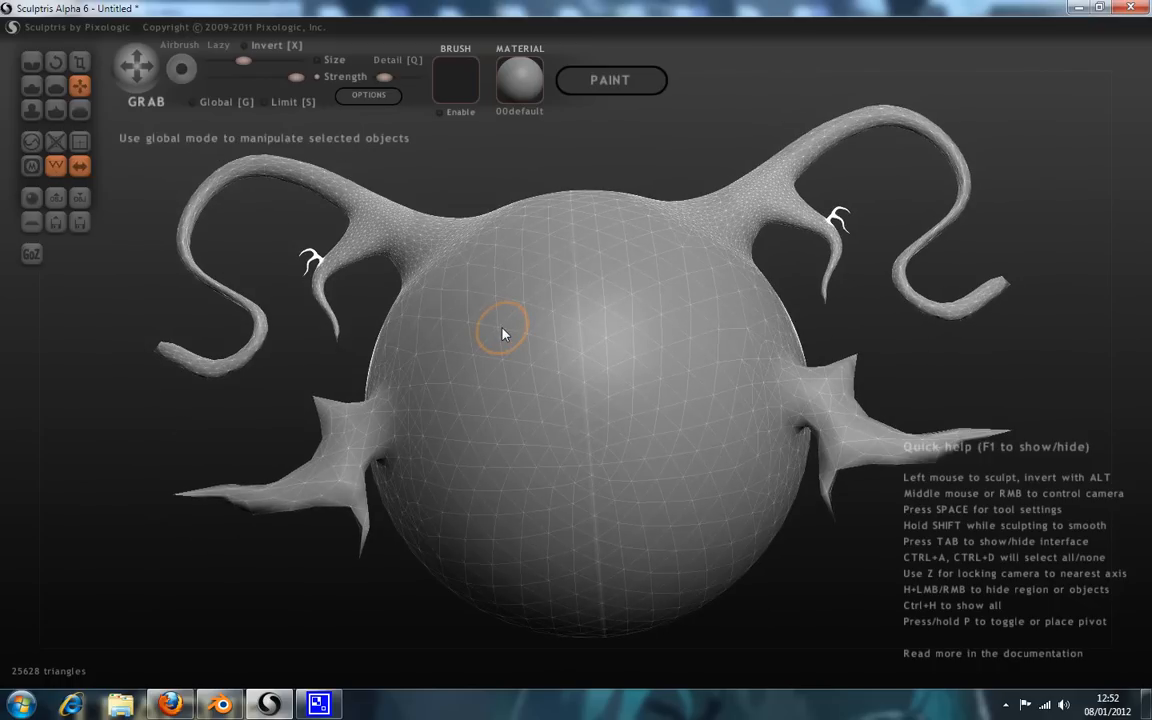
Quit Sculptris without saving the model and close the Sculptris web page in Firefox to return to Blender.
{"action": "left_click", "coordinate": [1129, 8]}
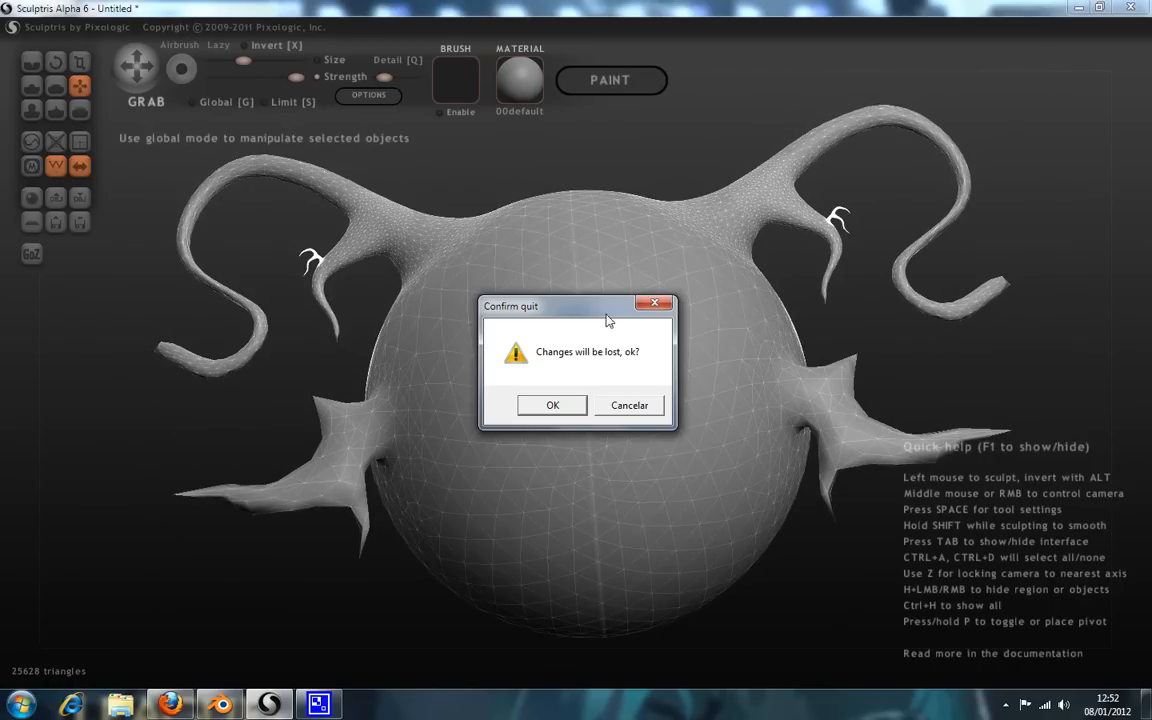
{"action": "left_click", "coordinate": [553, 406]}
{"action": "mouse_move", "coordinate": [177, 703]}
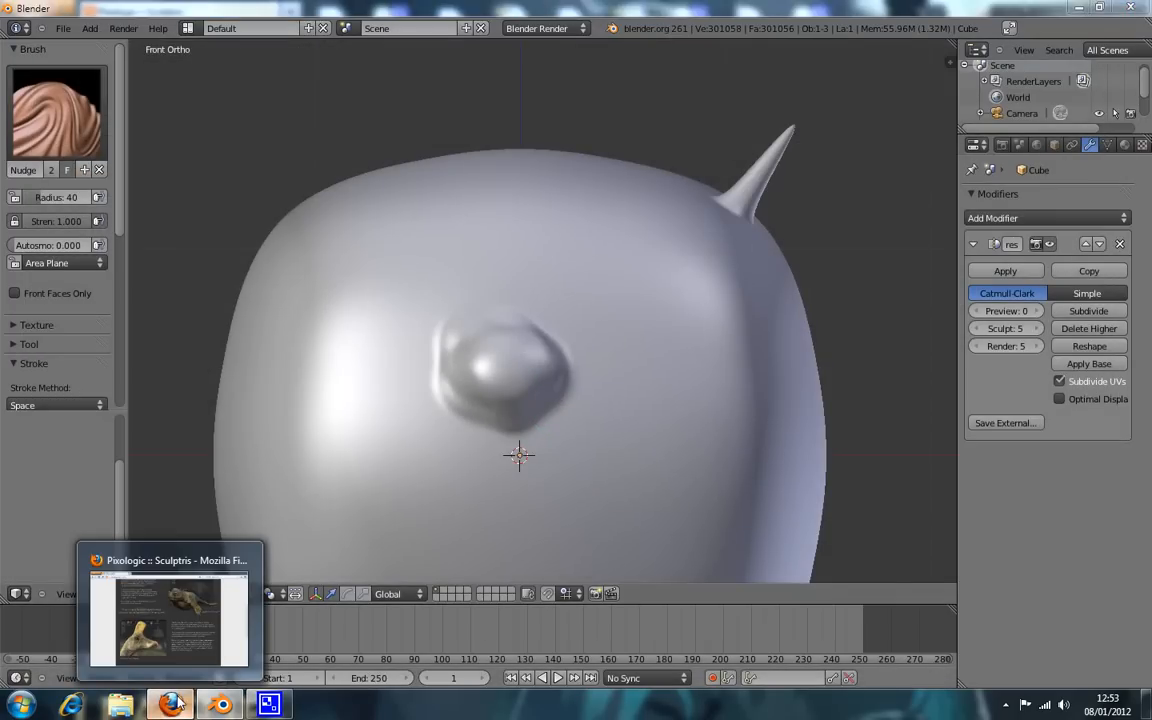
{"action": "left_click", "coordinate": [177, 703]}
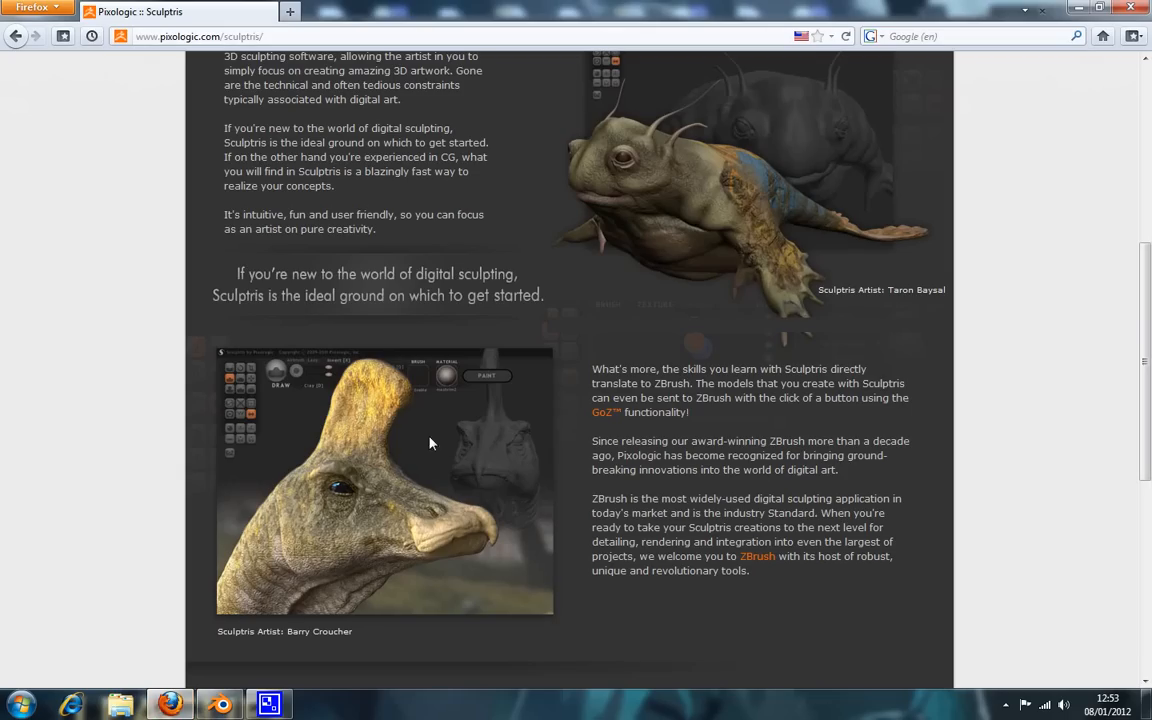
{"action": "left_click", "coordinate": [231, 706]}
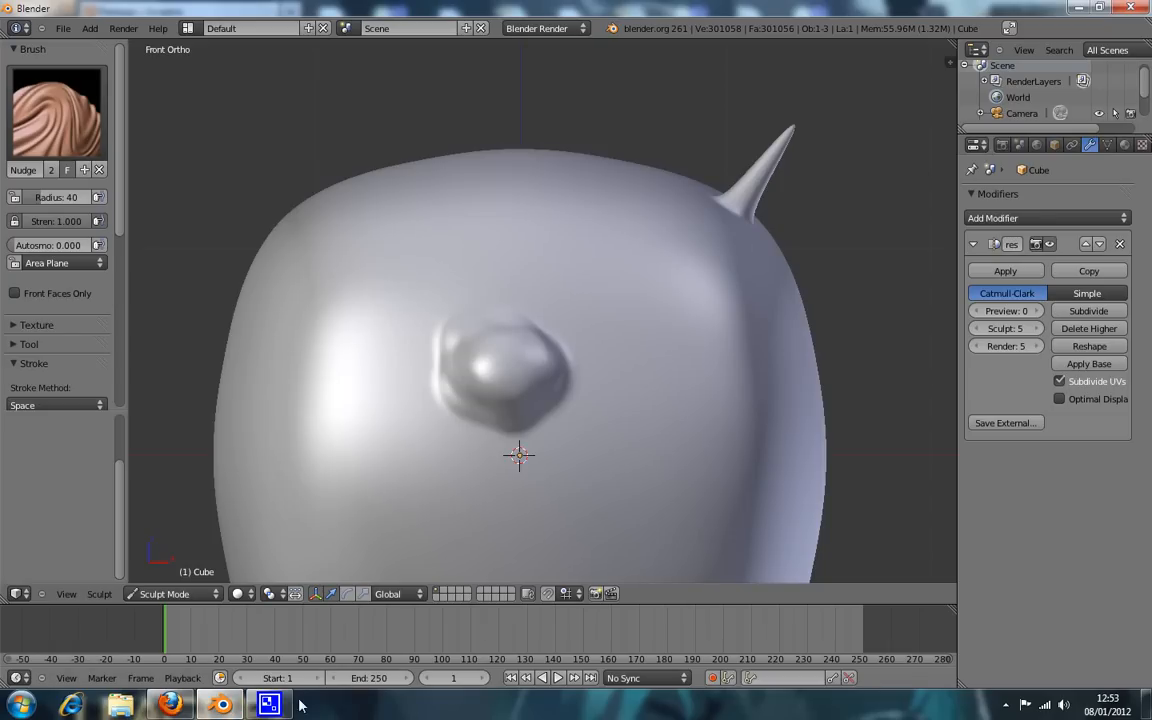
{"action": "left_click", "coordinate": [170, 705]}
{"action": "left_click", "coordinate": [1133, 8]}
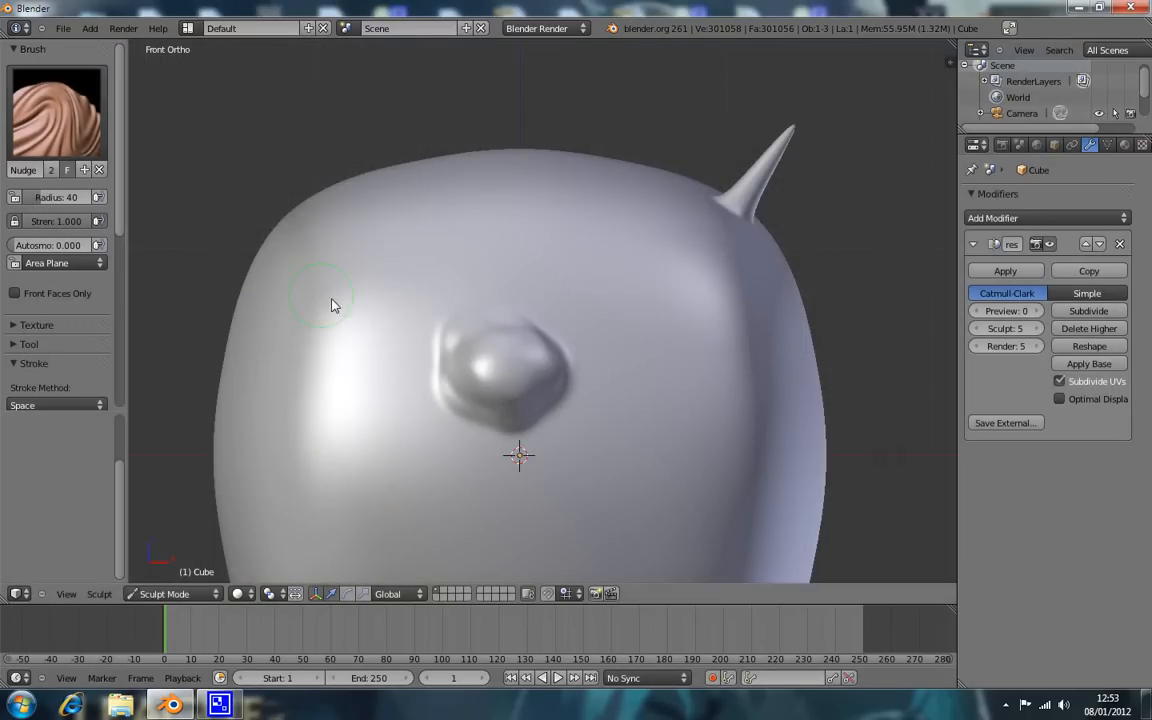
Choose the Clay brush and sculpt a stroke over the surface just above the central bump.
{"action": "left_click", "coordinate": [56, 100]}
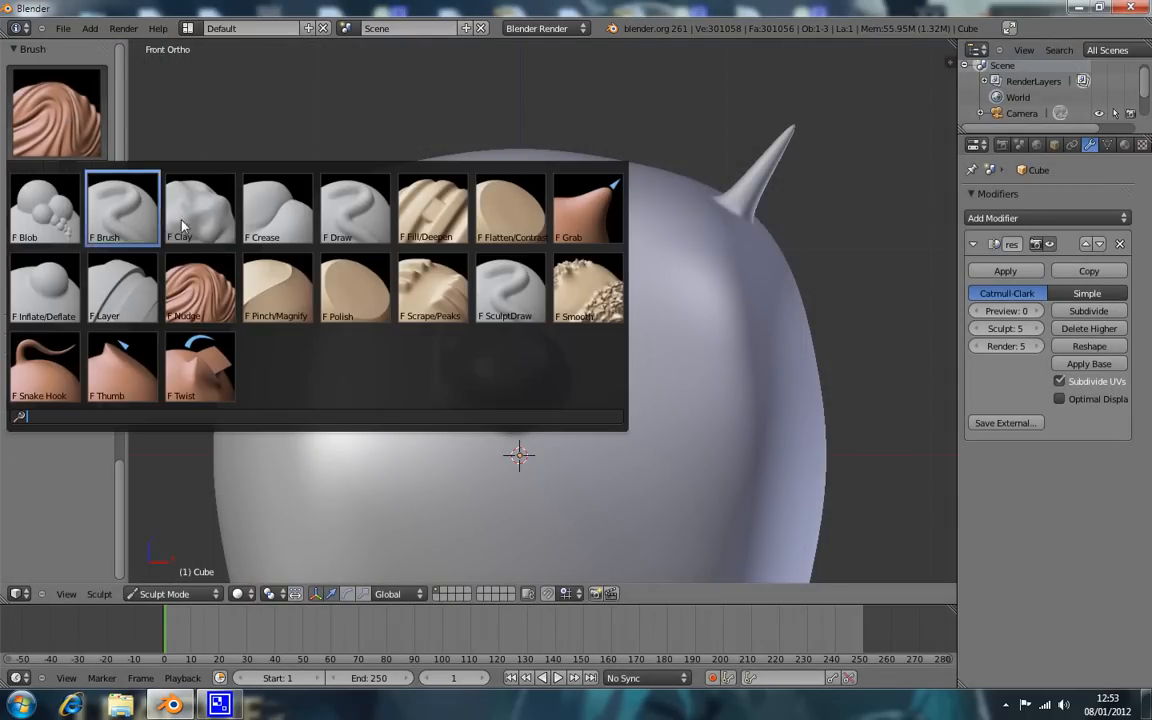
{"action": "left_click", "coordinate": [219, 224]}
{"action": "mouse_move", "coordinate": [405, 321]}
{"action": "left_mouse_down"}
{"action": "mouse_move", "coordinate": [527, 270]}
{"action": "mouse_move", "coordinate": [531, 347]}
{"action": "left_mouse_up"}
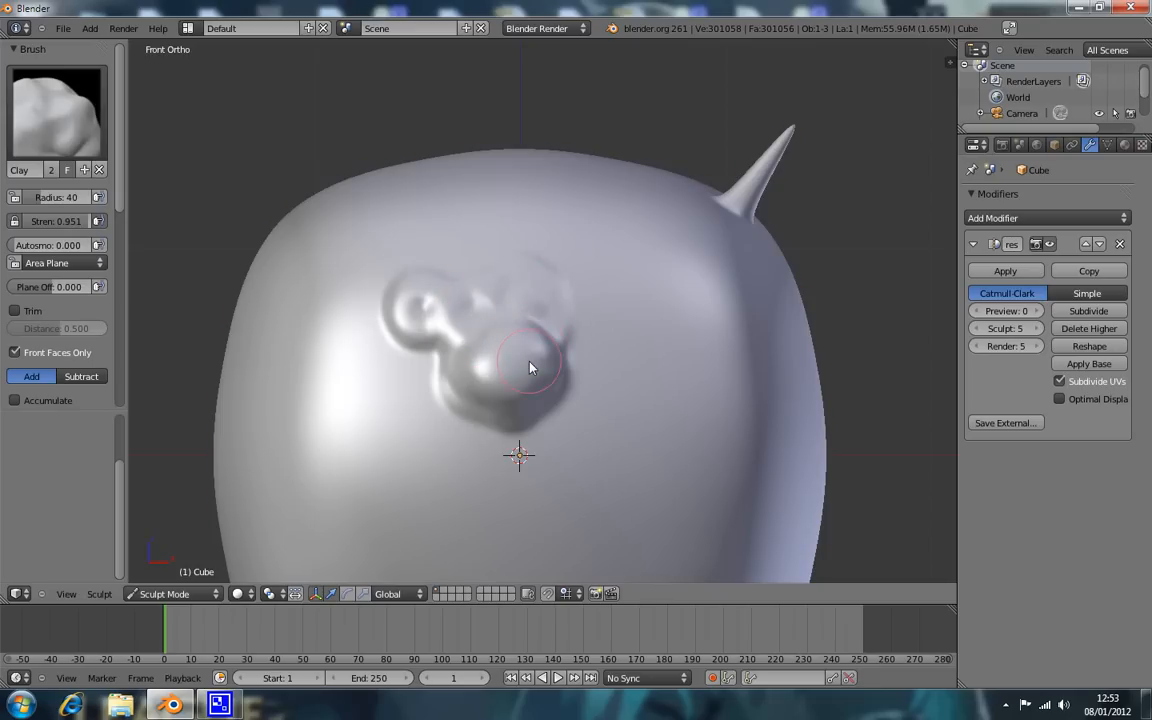
Inspect the cube's mesh in wireframe while lowering the Multiresolution modifier's Sculpt level to 2.
{"action": "key", "text": "z"}
{"action": "mouse_move", "coordinate": [496, 398]}
{"action": "middle_mouse_down"}
{"action": "mouse_move", "coordinate": [488, 365]}
{"action": "mouse_move", "coordinate": [505, 325]}
{"action": "mouse_move", "coordinate": [650, 226]}
{"action": "mouse_move", "coordinate": [635, 247]}
{"action": "mouse_move", "coordinate": [553, 288]}
{"action": "mouse_move", "coordinate": [575, 300]}
{"action": "middle_mouse_up"}
{"action": "left_click", "coordinate": [984, 331]}
{"action": "left_click", "coordinate": [984, 331]}
{"action": "left_click", "coordinate": [984, 331]}
{"action": "mouse_move", "coordinate": [655, 362]}
{"action": "middle_mouse_down"}
{"action": "mouse_move", "coordinate": [535, 334]}
{"action": "mouse_move", "coordinate": [525, 291]}
{"action": "mouse_move", "coordinate": [486, 306]}
{"action": "mouse_move", "coordinate": [511, 378]}
{"action": "middle_mouse_up"}
{"action": "key", "text": "KP_1"}
{"action": "key", "text": "z"}
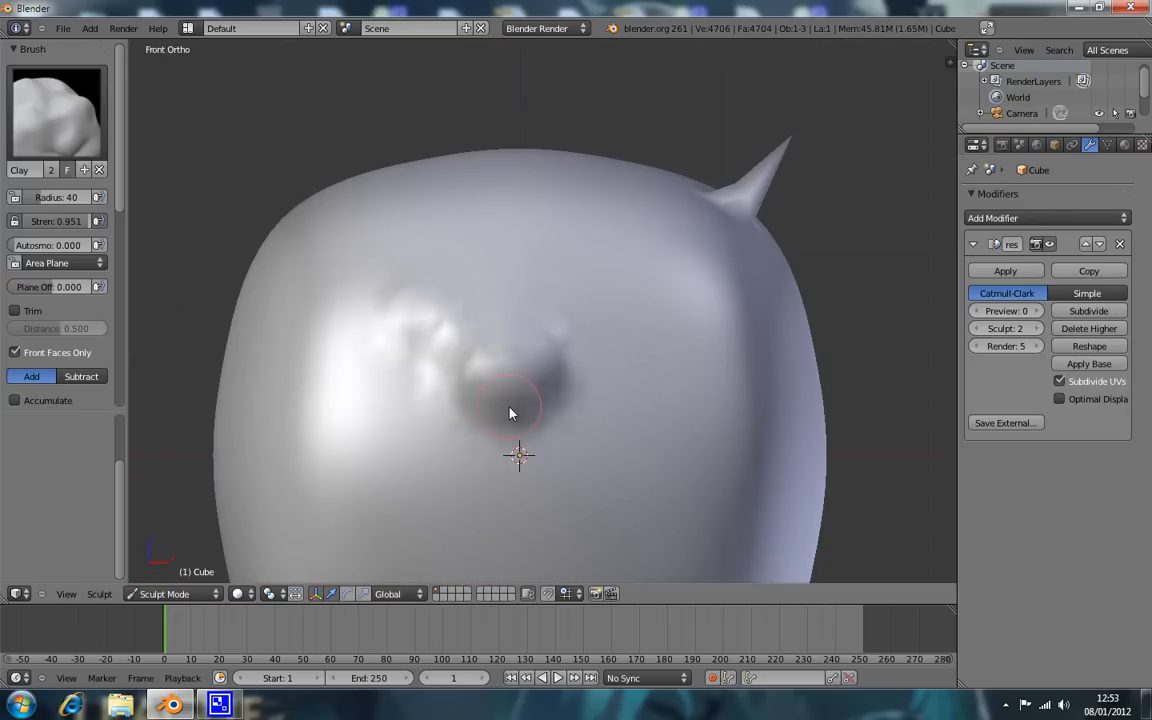
Compare the wireframe and shaded display of the cube at the reduced sculpt level.
{"action": "key", "text": "z"}
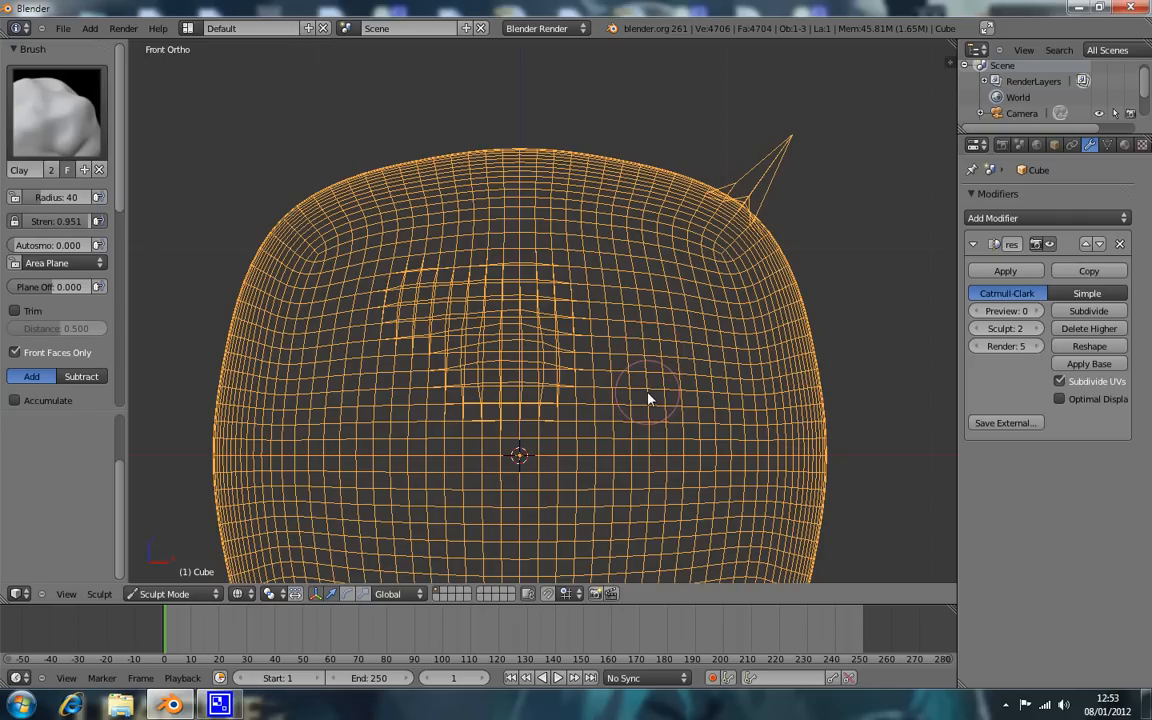
{"action": "key", "text": "z"}
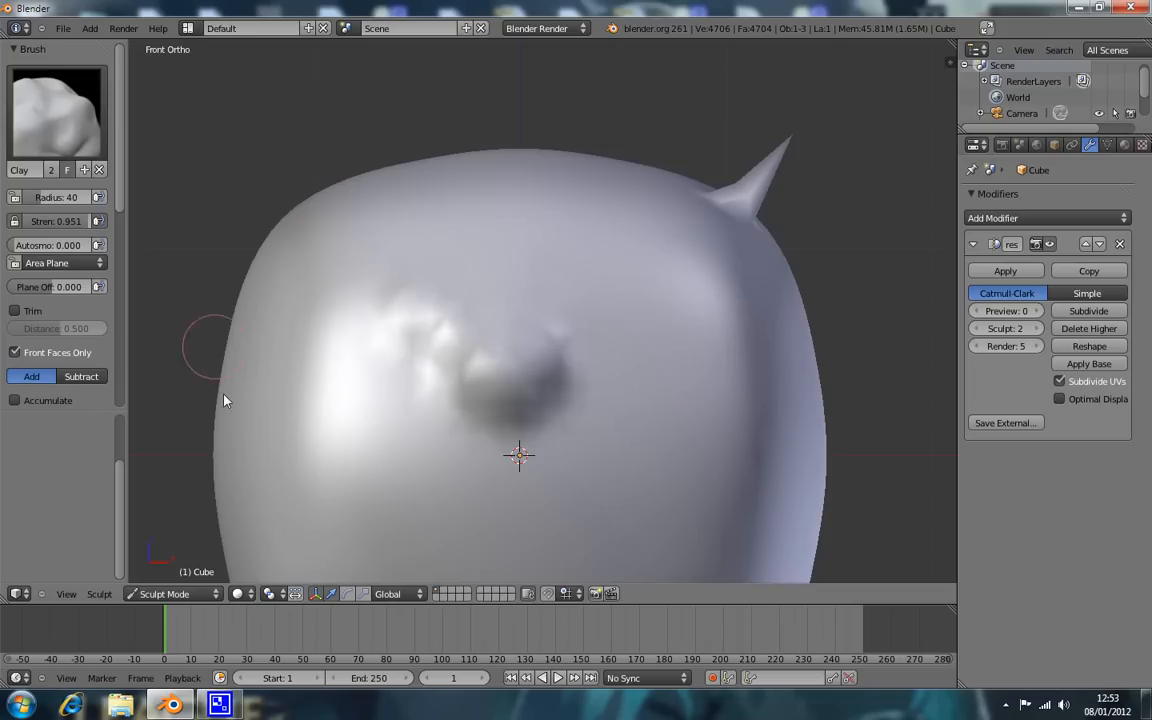
{"action": "key", "text": "z"}
{"action": "middle_click_drag", "start_coordinate": [717, 413], "coordinate": [720, 357]}
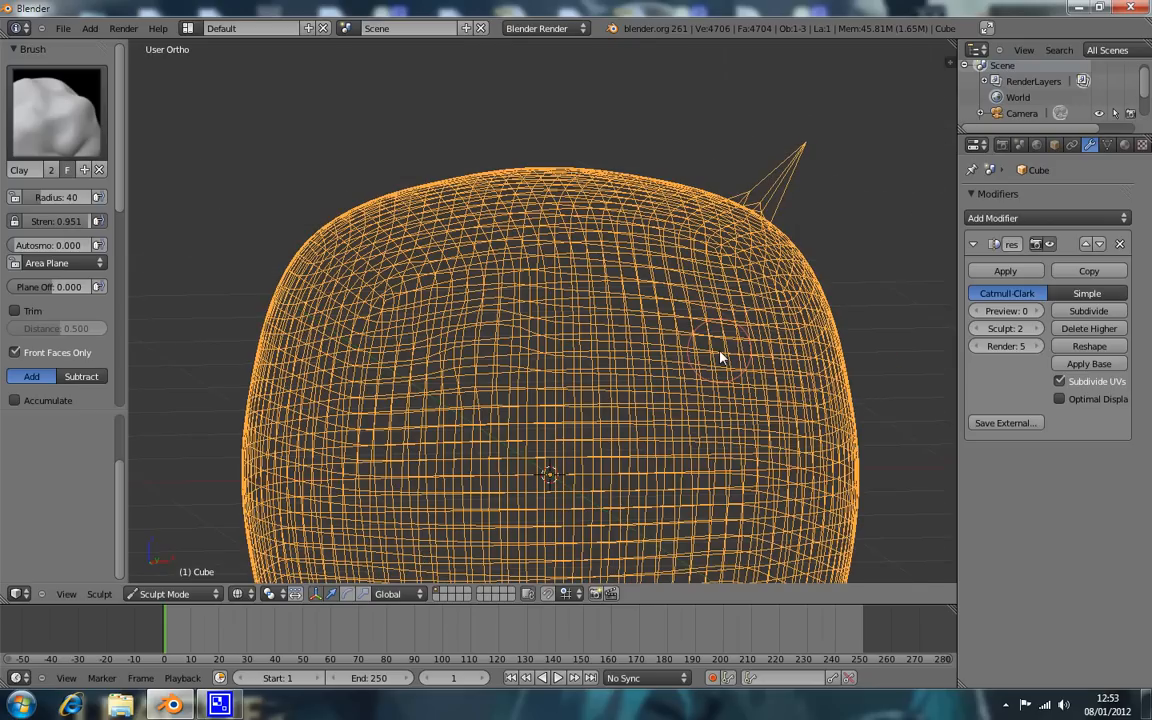
{"action": "key", "text": "KP_1"}
{"action": "key", "text": "z"}
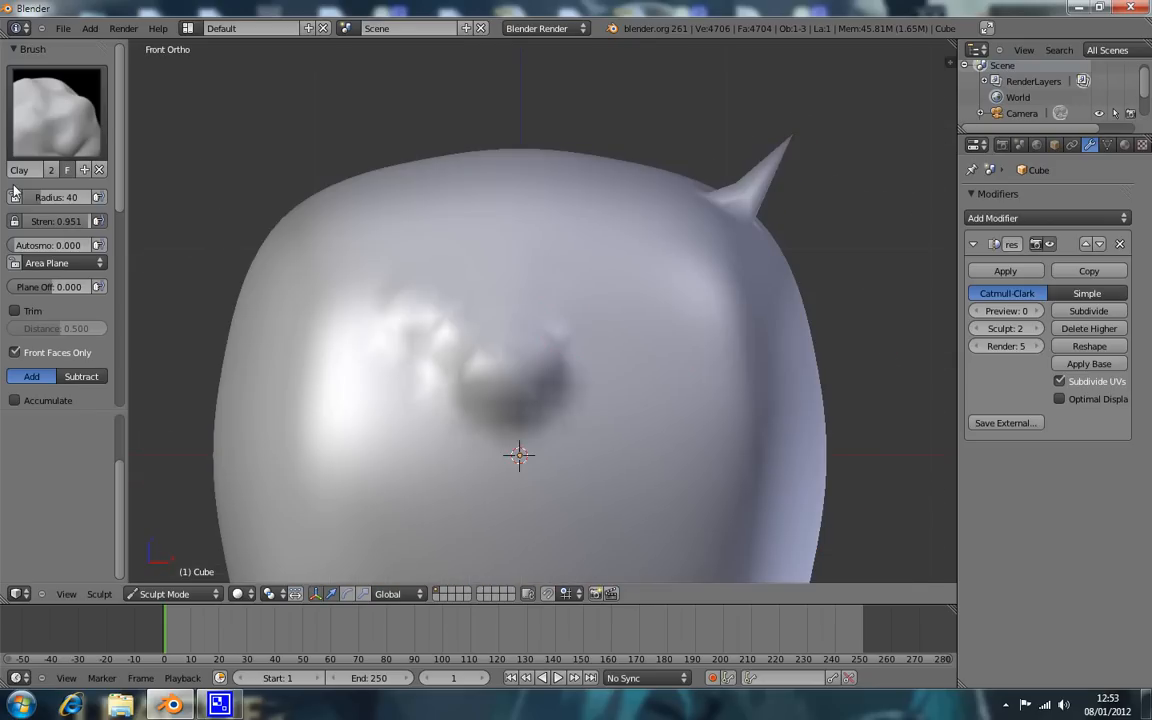
Raise the Multiresolution modifier's Sculpt level to 4 and add a Clay stroke above and over the central bump.
{"action": "left_click", "coordinate": [50, 128]}
{"action": "left_click", "coordinate": [219, 228]}
{"action": "left_click", "coordinate": [1038, 329]}
{"action": "left_click", "coordinate": [1038, 329]}
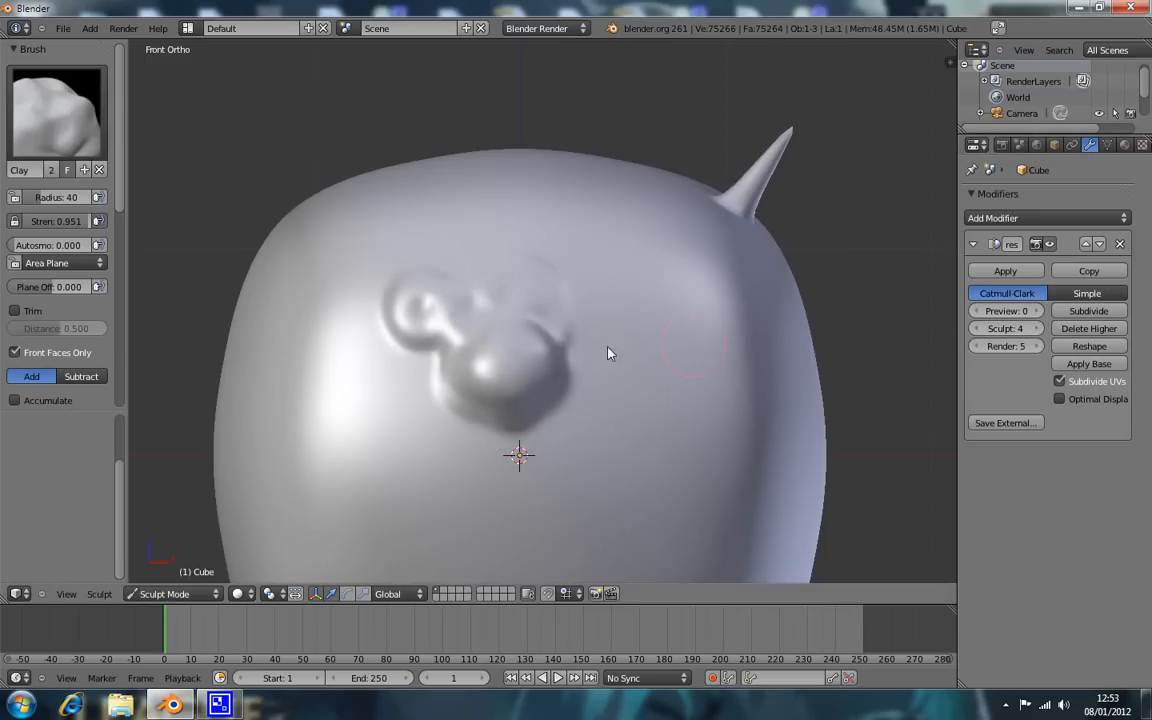
{"action": "left_click_drag", "start_coordinate": [535, 305], "coordinate": [545, 308]}
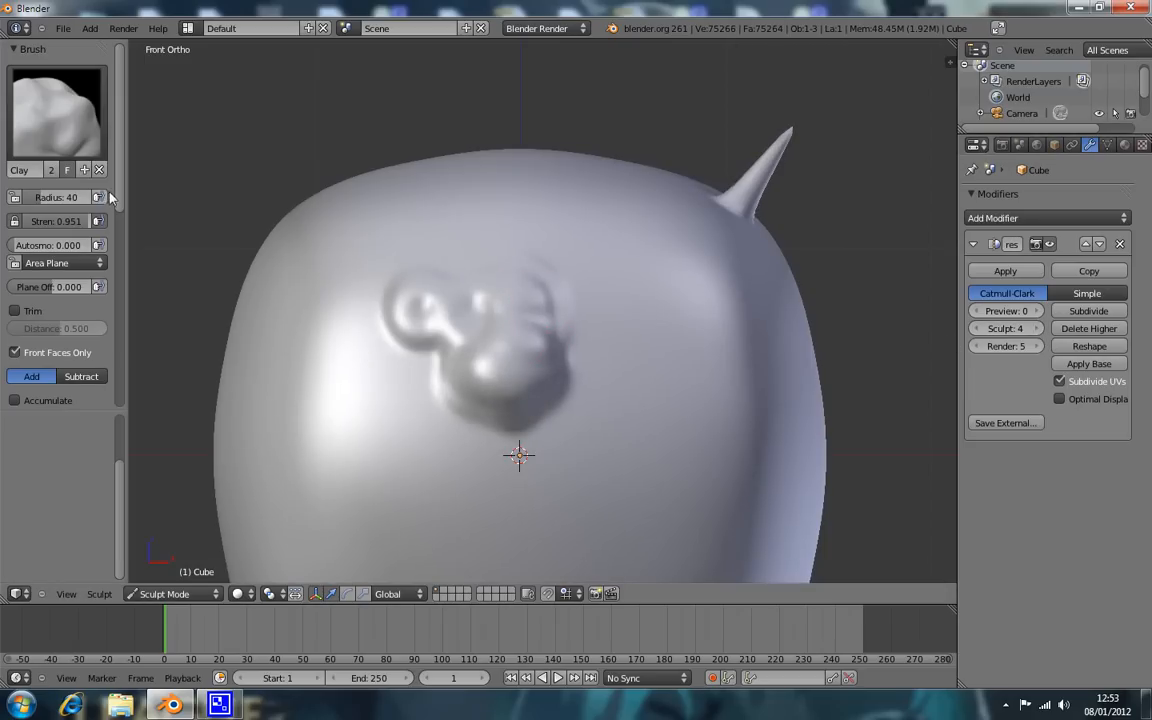
Set the Clay stroke spacing to 112% and the radius to 22, and sculpt a ring of separate dots around the central bump.
{"action": "left_click_drag", "start_coordinate": [118, 182], "coordinate": [125, 335]}
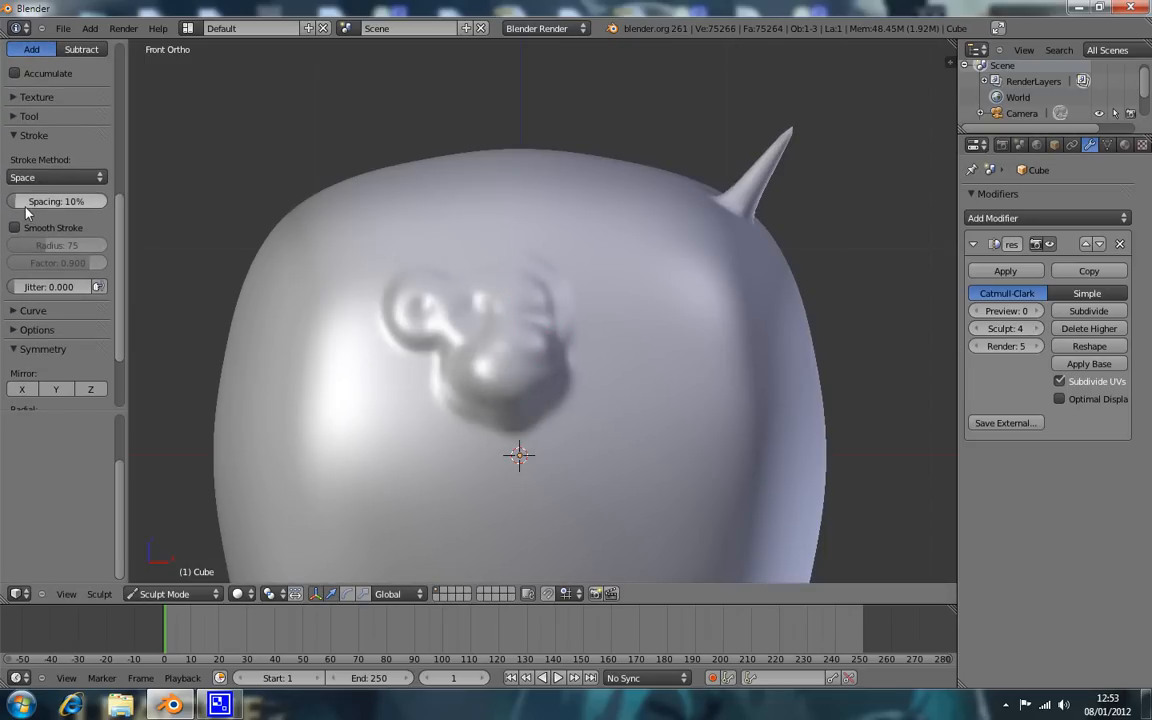
{"action": "left_click_drag", "start_coordinate": [29, 208], "coordinate": [38, 201]}
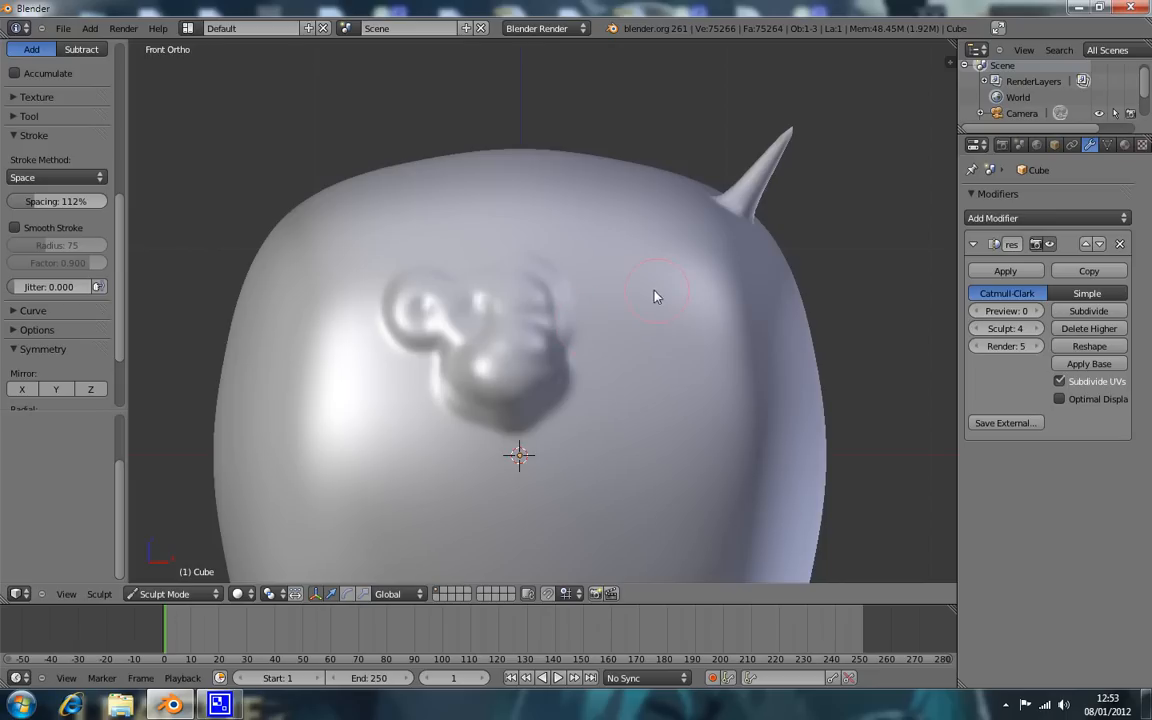
{"action": "key", "text": "f"}
{"action": "left_click", "coordinate": [600, 285]}
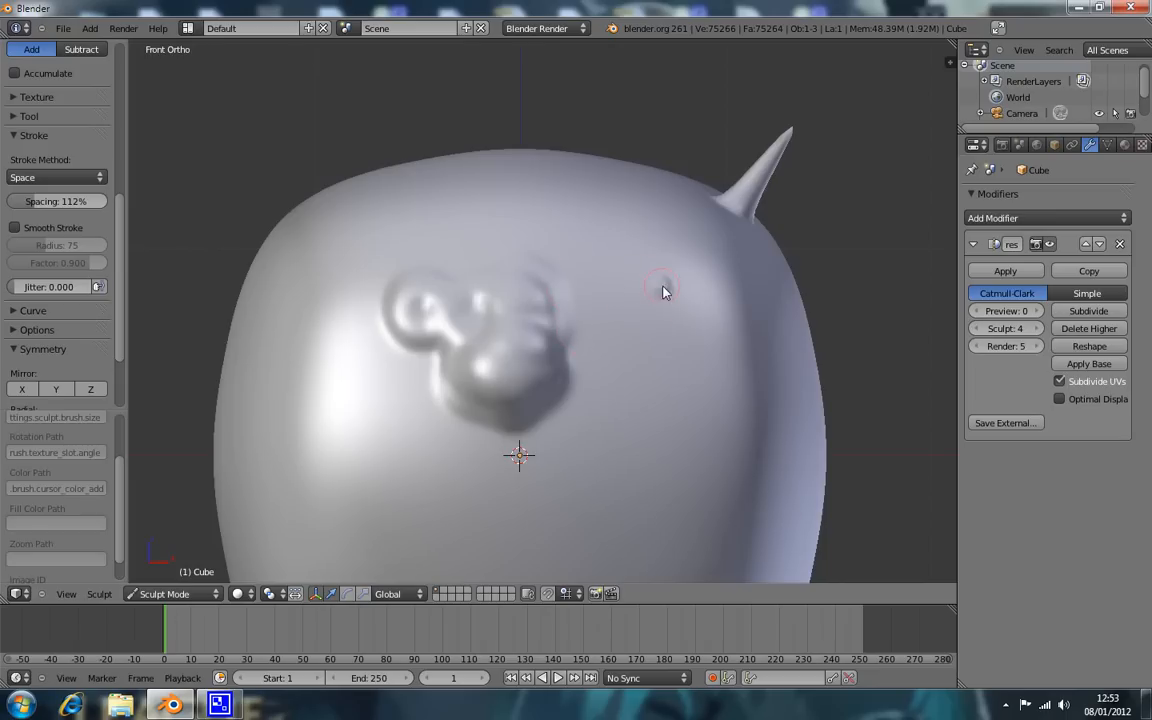
{"action": "left_click_drag", "start_coordinate": [631, 468], "coordinate": [578, 488]}
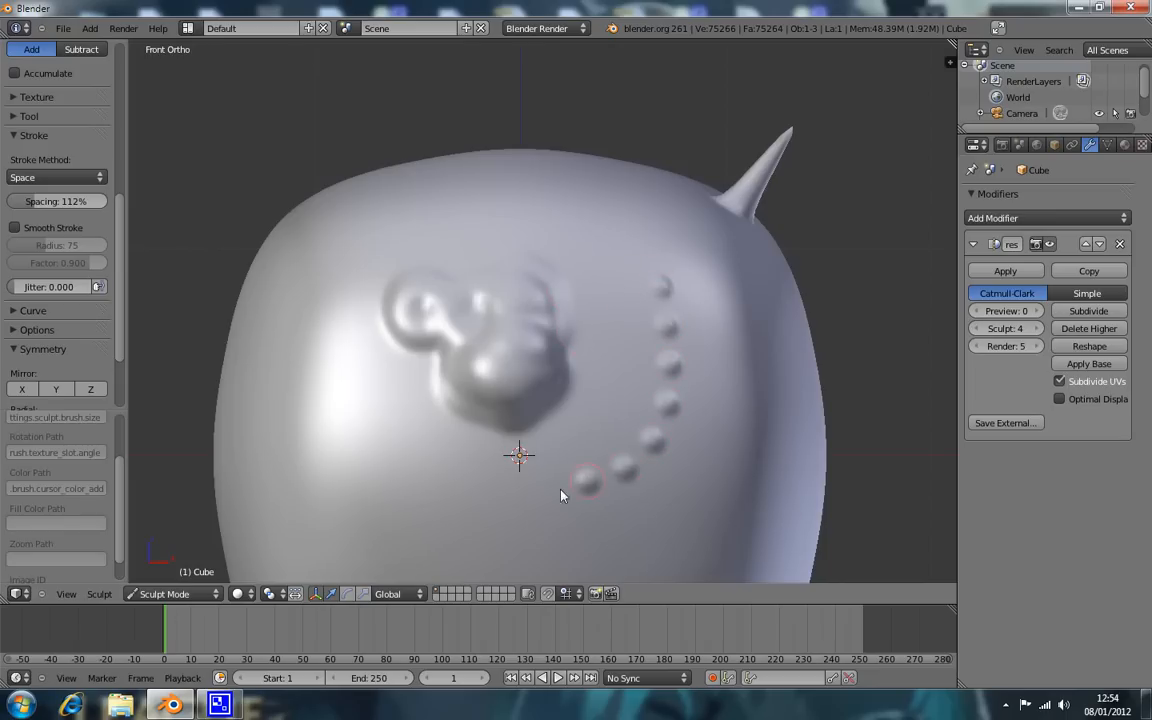
{"action": "mouse_move", "coordinate": [396, 472]}
{"action": "left_mouse_down"}
{"action": "mouse_move", "coordinate": [345, 400]}
{"action": "mouse_move", "coordinate": [327, 339]}
{"action": "mouse_move", "coordinate": [337, 278]}
{"action": "mouse_move", "coordinate": [396, 243]}
{"action": "left_mouse_up"}
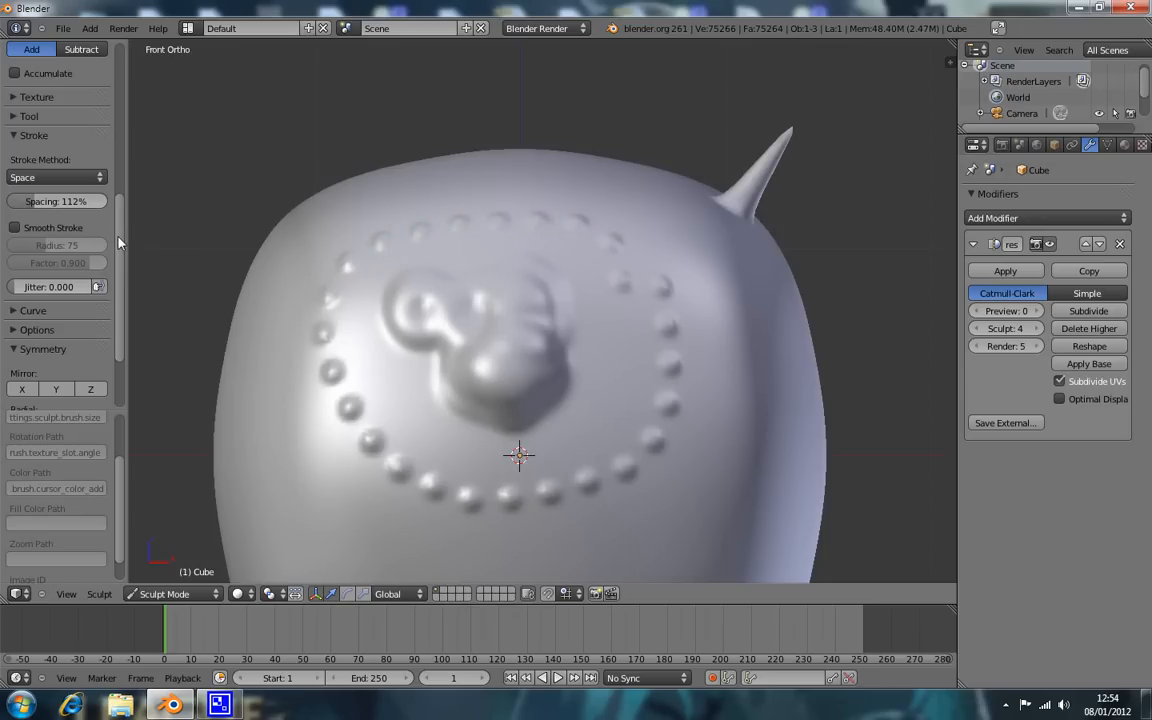
Set the Clay brush strength to 1.000 and sculpt a second curved row of dots outside the ring.
{"action": "scroll", "coordinate": [106, 212], "scroll_direction": "up", "scroll_amount": 8}
{"action": "left_click_drag", "start_coordinate": [88, 185], "coordinate": [95, 187]}
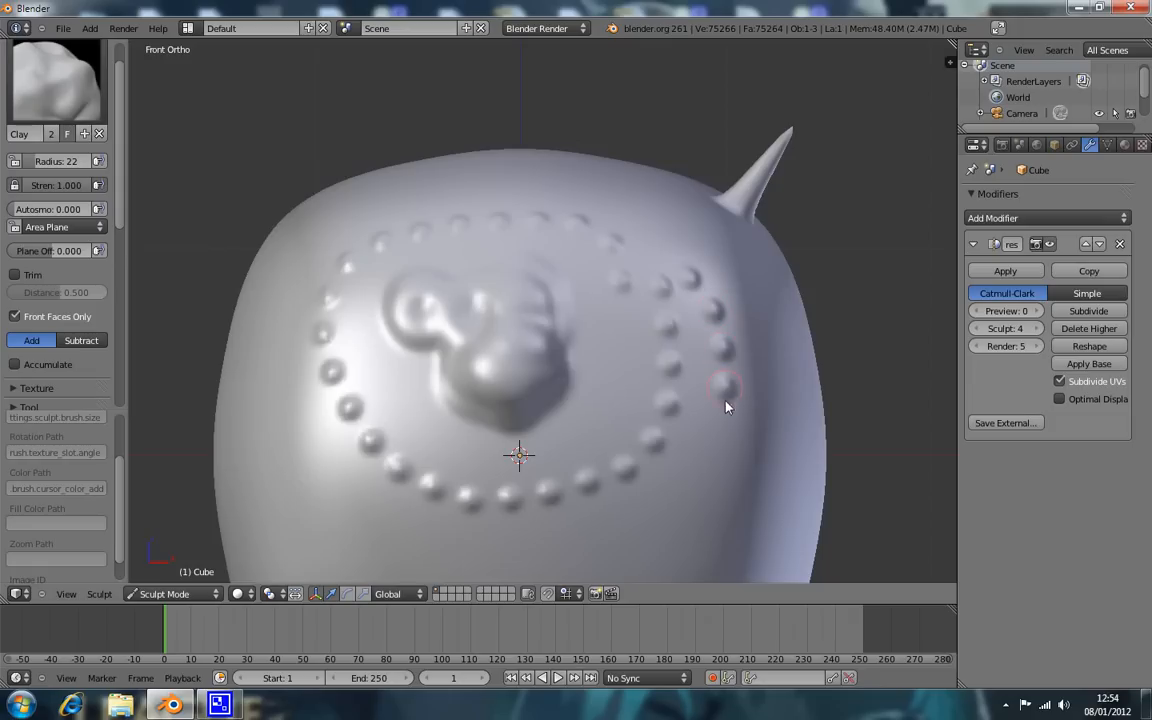
{"action": "left_click_drag", "start_coordinate": [572, 535], "coordinate": [378, 535]}
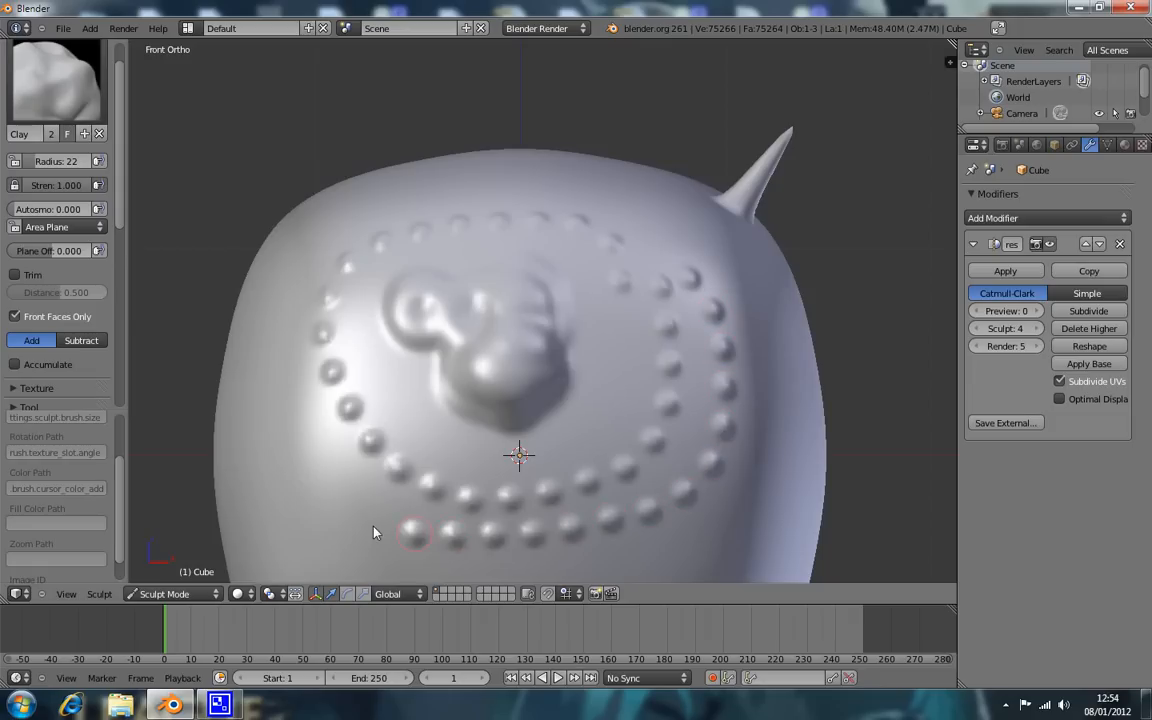
Reduce the Clay brush strength to 0.476 and sculpt a row of fainter dots inside the ring.
{"action": "mouse_move", "coordinate": [80, 186]}
{"action": "left_mouse_down"}
{"action": "mouse_move", "coordinate": [40, 180]}
{"action": "mouse_move", "coordinate": [50, 175]}
{"action": "left_mouse_up"}
{"action": "left_click_drag", "start_coordinate": [47, 192], "coordinate": [62, 190]}
{"action": "left_click", "coordinate": [390, 395]}
{"action": "left_click", "coordinate": [374, 362]}
{"action": "left_click", "coordinate": [358, 325]}
{"action": "left_click", "coordinate": [369, 286]}
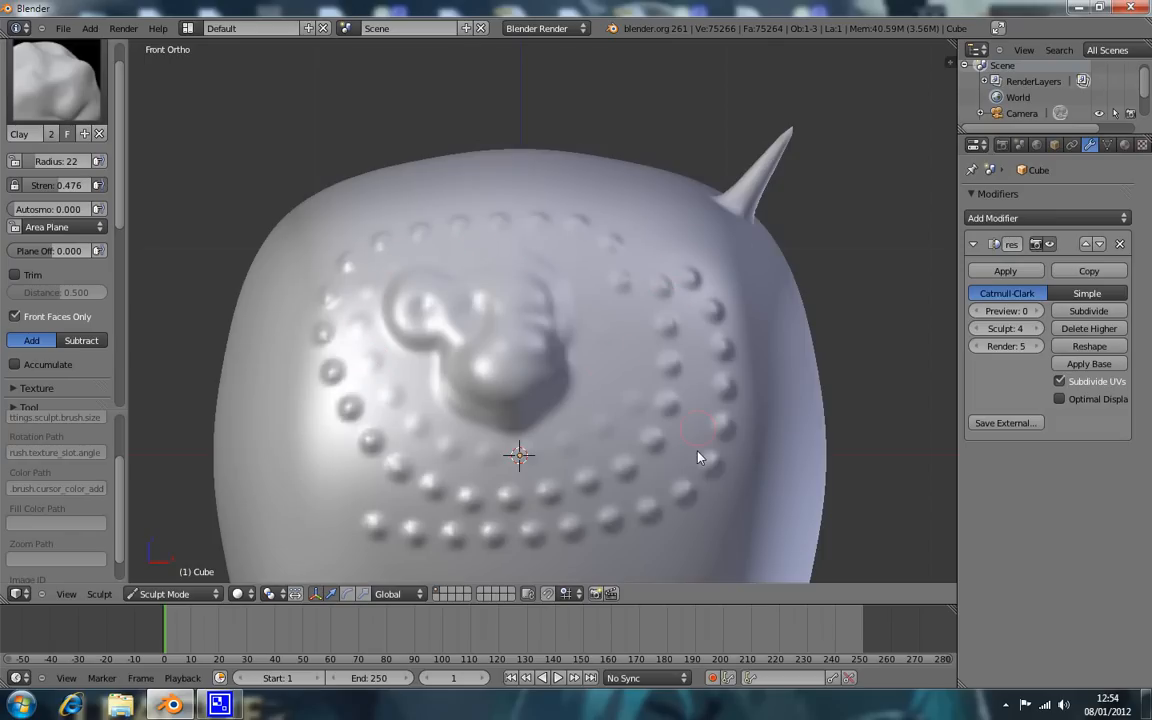
Switch to the Crease brush at strength 1.000 and carve a short vertical groove into the central bump.
{"action": "scroll", "coordinate": [118, 167], "scroll_direction": "up", "scroll_amount": 1}
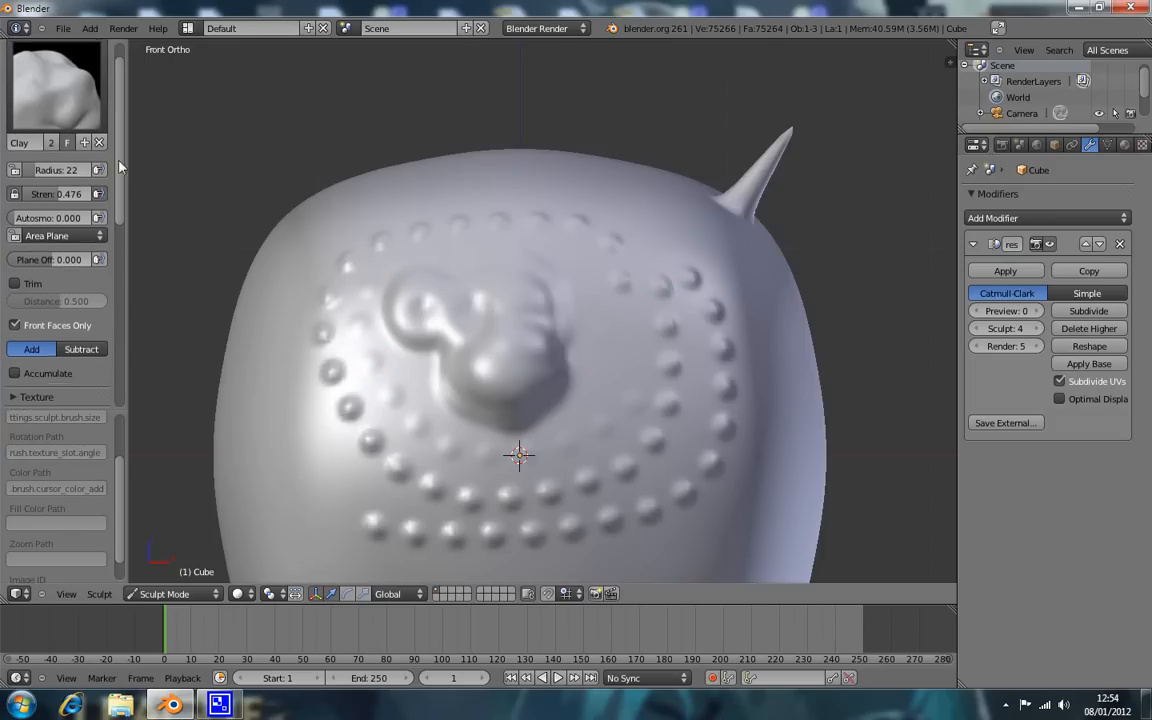
{"action": "scroll", "coordinate": [114, 200], "scroll_direction": "down", "scroll_amount": 5}
{"action": "scroll", "coordinate": [111, 215], "scroll_direction": "up", "scroll_amount": 8}
{"action": "left_click", "coordinate": [100, 125]}
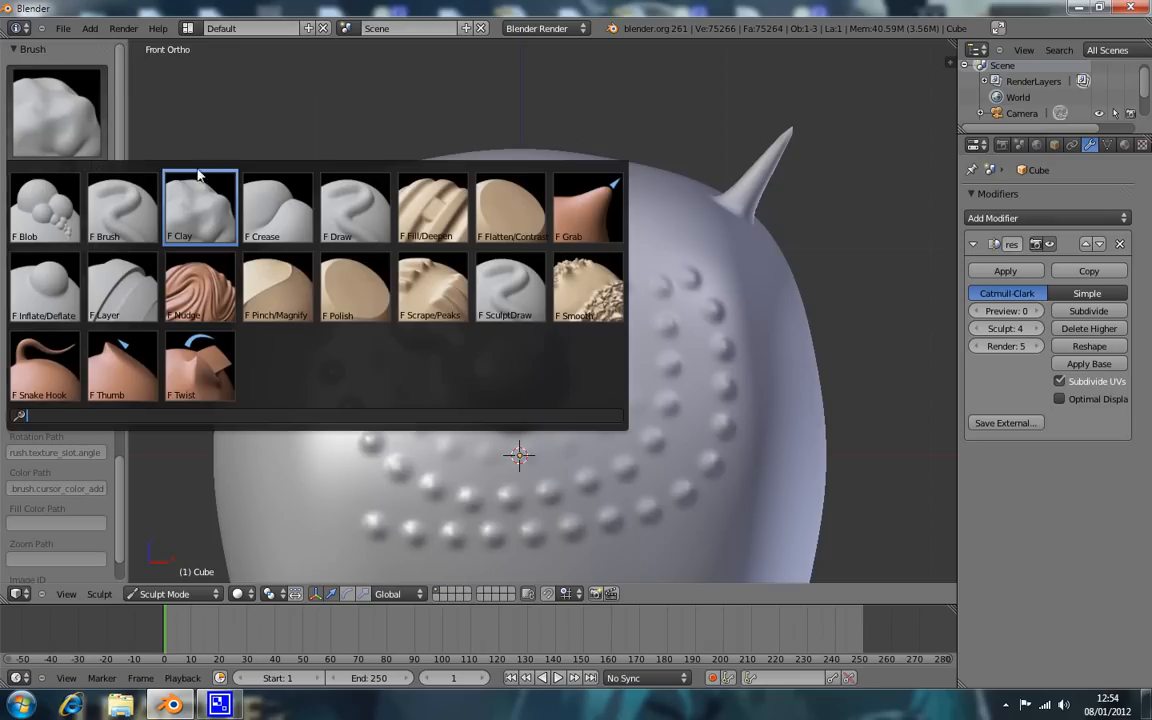
{"action": "left_click", "coordinate": [292, 211]}
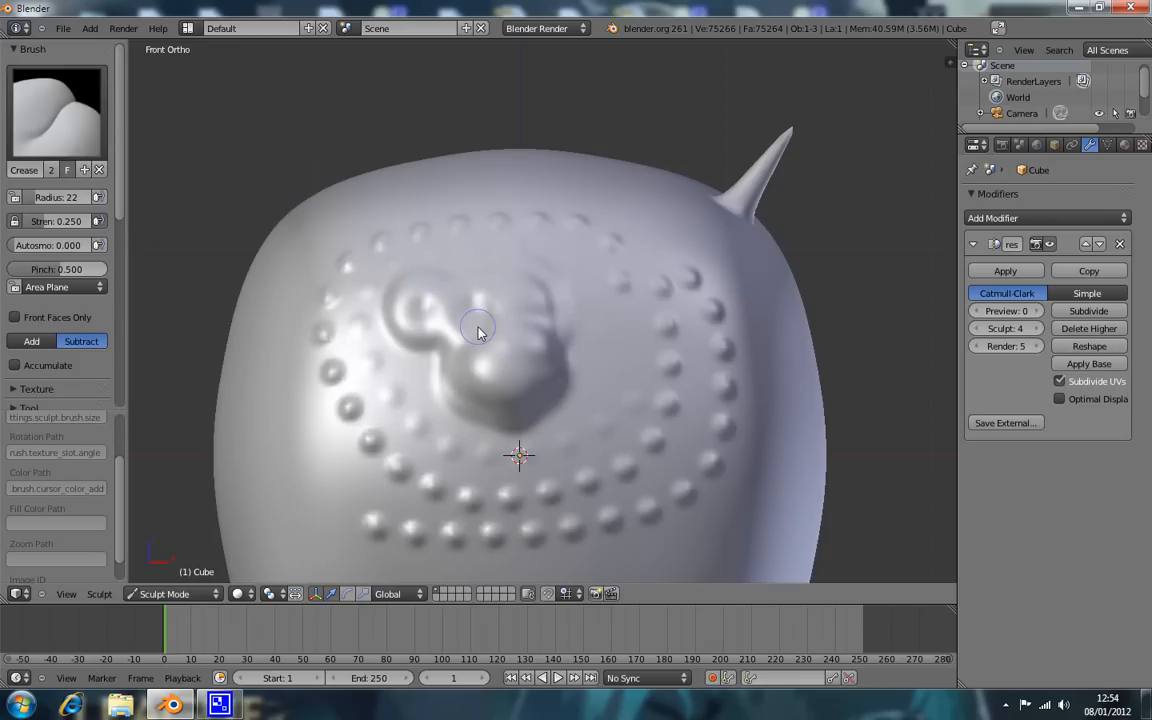
{"action": "left_click_drag", "start_coordinate": [53, 221], "coordinate": [99, 221]}
{"action": "mouse_move", "coordinate": [512, 303]}
{"action": "left_mouse_down"}
{"action": "mouse_move", "coordinate": [506, 368]}
{"action": "mouse_move", "coordinate": [516, 326]}
{"action": "left_mouse_up"}
{"action": "scroll", "coordinate": [519, 331], "scroll_direction": "up", "scroll_amount": 6}
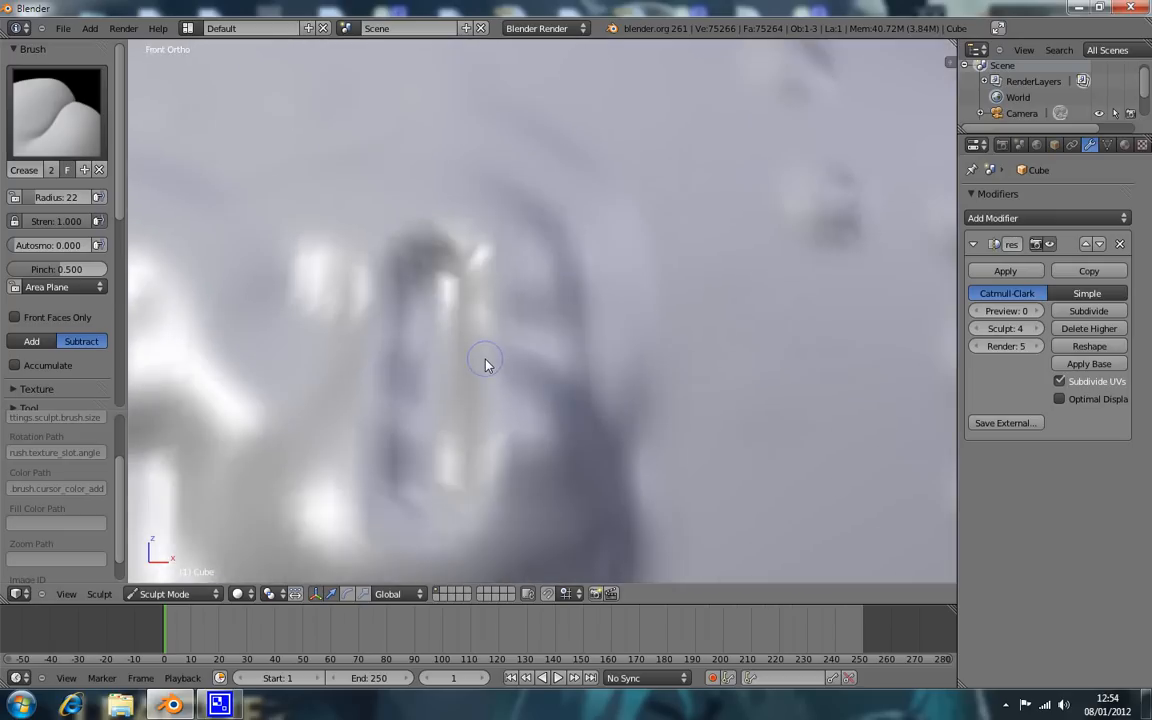
Carve a curved, hooked crease beside the central bump, then reduce the Crease radius to 9 and add a thinner crease next to it.
{"action": "scroll", "coordinate": [490, 360], "scroll_direction": "down", "scroll_amount": 4}
{"action": "scroll", "coordinate": [495, 365], "scroll_direction": "down", "scroll_amount": 1}
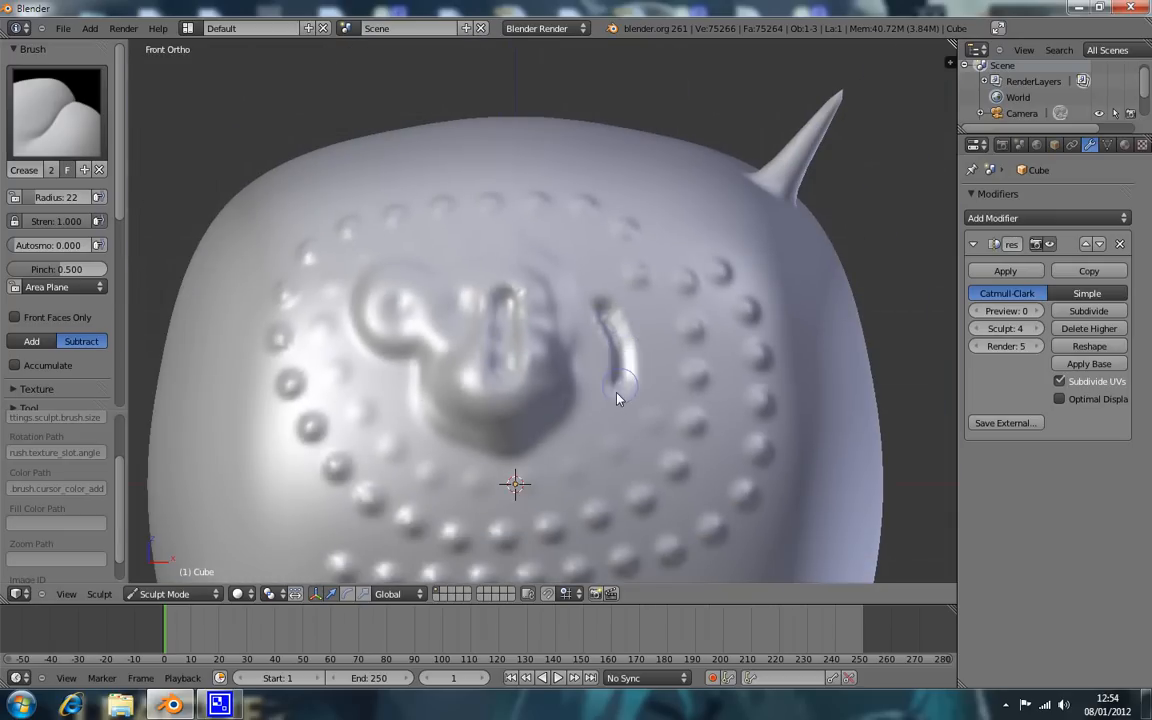
{"action": "left_click_drag", "start_coordinate": [621, 385], "coordinate": [587, 428]}
{"action": "left_click_drag", "start_coordinate": [658, 449], "coordinate": [633, 413]}
{"action": "key", "text": "f"}
{"action": "left_click", "coordinate": [678, 372]}
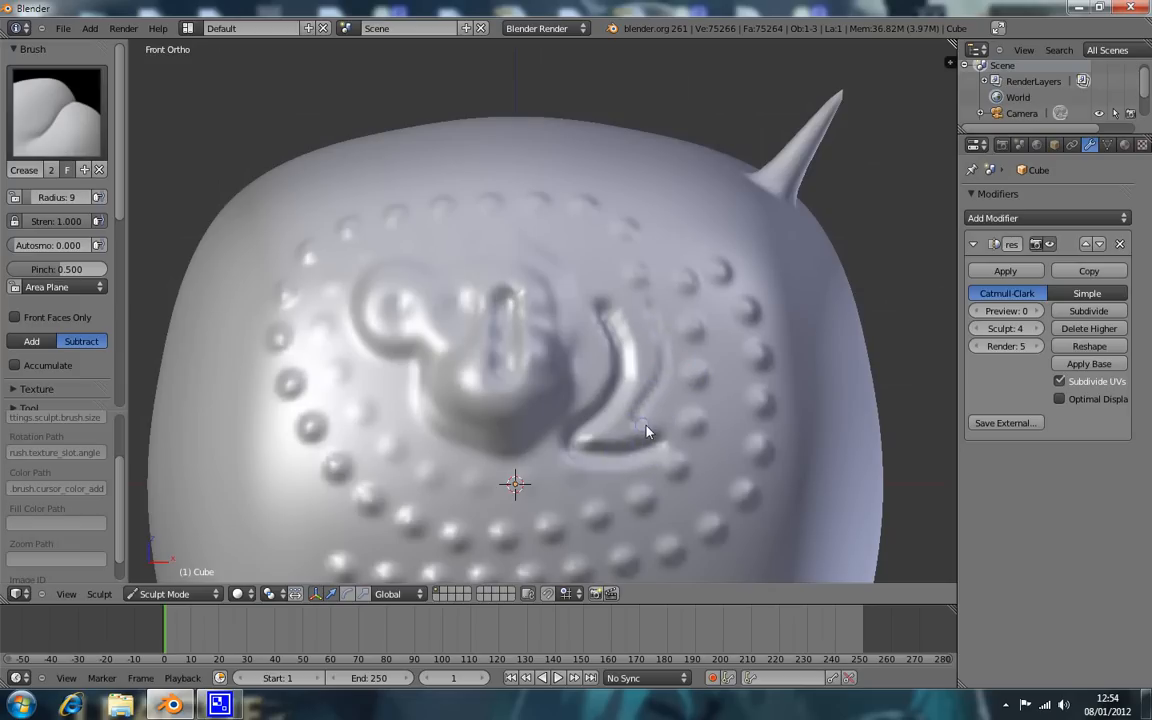
Finish the thin angled crease across the right-hand dots, then set the Crease radius to 13 and carve a short near-vertical groove beside the central bump.
{"action": "left_click_drag", "start_coordinate": [714, 324], "coordinate": [692, 214]}
{"action": "key", "text": "f"}
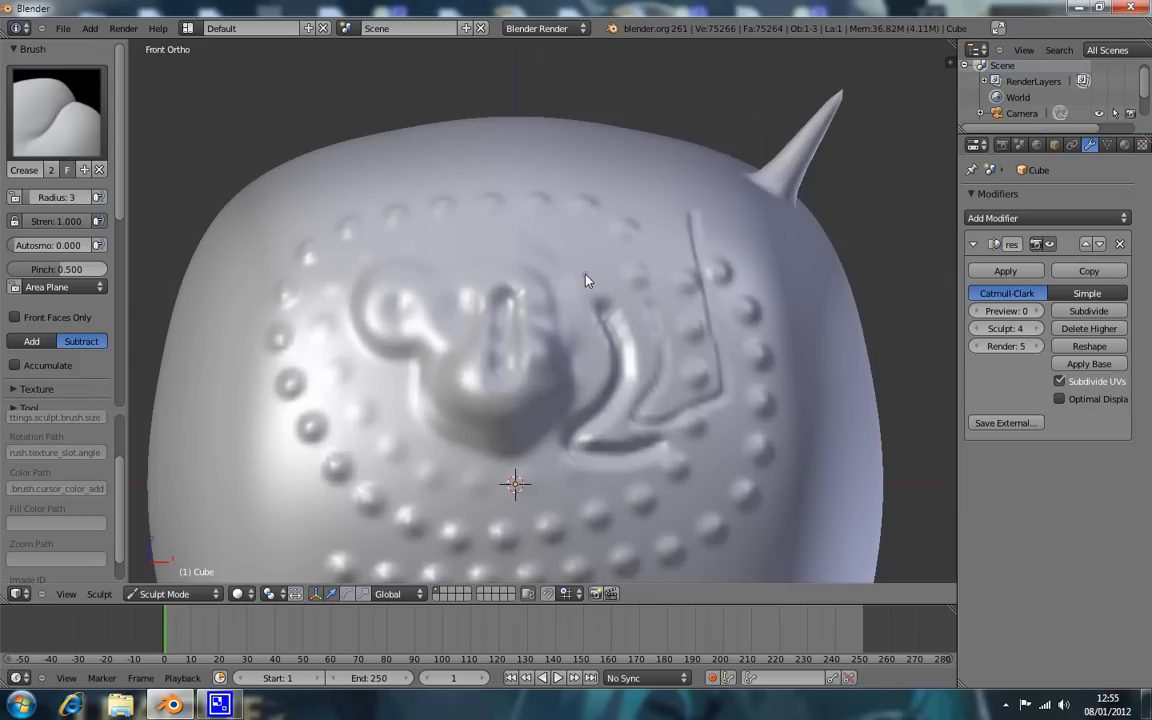
{"action": "left_click", "coordinate": [597, 270]}
{"action": "key", "text": "f"}
{"action": "left_click", "coordinate": [568, 283]}
{"action": "left_click_drag", "start_coordinate": [589, 242], "coordinate": [583, 279]}
{"action": "left_click_drag", "start_coordinate": [576, 328], "coordinate": [571, 331]}
Set the Crease strength to 0.598 and carve a curved crease around the left side and underside of the central bumps.
{"action": "left_click_drag", "start_coordinate": [78, 230], "coordinate": [75, 229]}
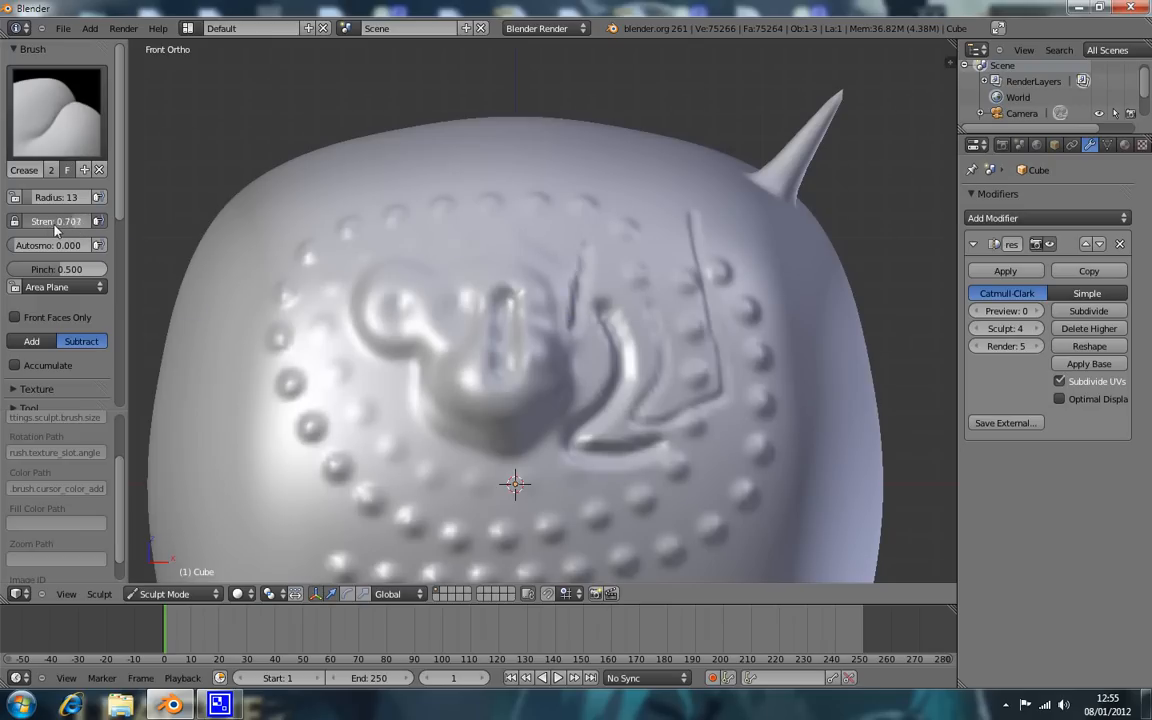
{"action": "mouse_move", "coordinate": [460, 252]}
{"action": "left_mouse_down"}
{"action": "mouse_move", "coordinate": [360, 252]}
{"action": "mouse_move", "coordinate": [329, 296]}
{"action": "mouse_move", "coordinate": [362, 378]}
{"action": "mouse_move", "coordinate": [400, 430]}
{"action": "mouse_move", "coordinate": [476, 476]}
{"action": "mouse_move", "coordinate": [516, 484]}
{"action": "left_mouse_up"}
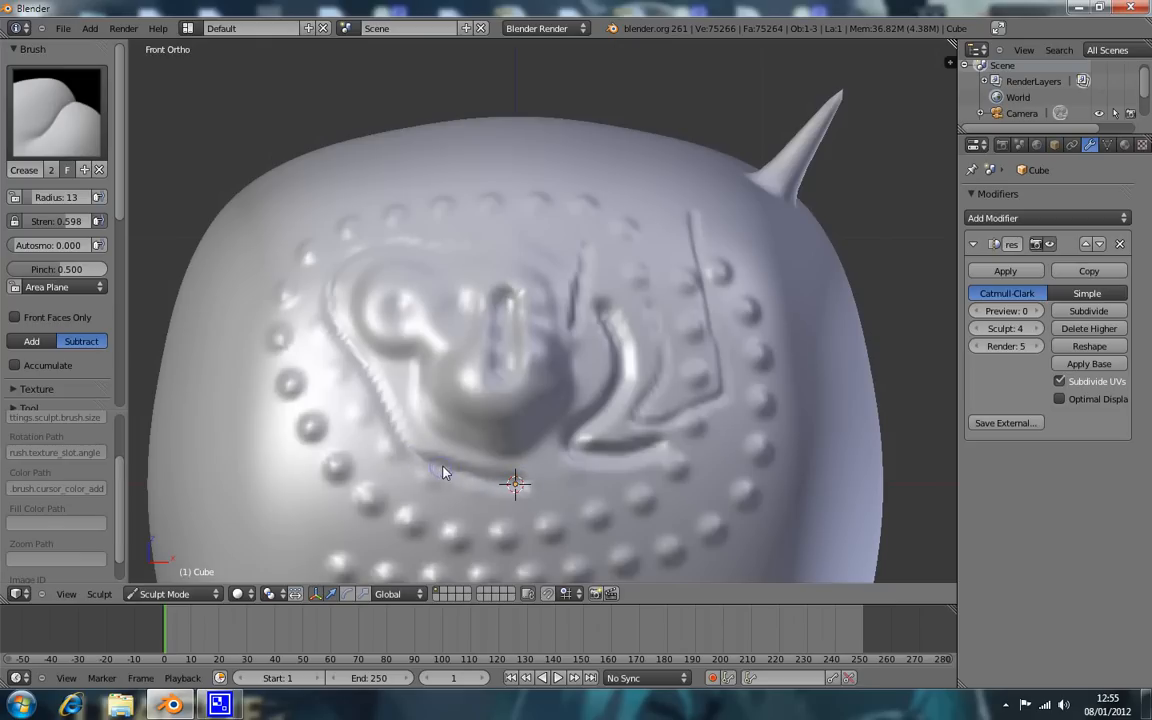
{"action": "left_click_drag", "start_coordinate": [470, 476], "coordinate": [512, 484]}
{"action": "mouse_move", "coordinate": [448, 468]}
{"action": "middle_mouse_down"}
{"action": "mouse_move", "coordinate": [455, 378]}
{"action": "mouse_move", "coordinate": [465, 411]}
{"action": "mouse_move", "coordinate": [531, 457]}
{"action": "mouse_move", "coordinate": [582, 459]}
{"action": "middle_mouse_up"}
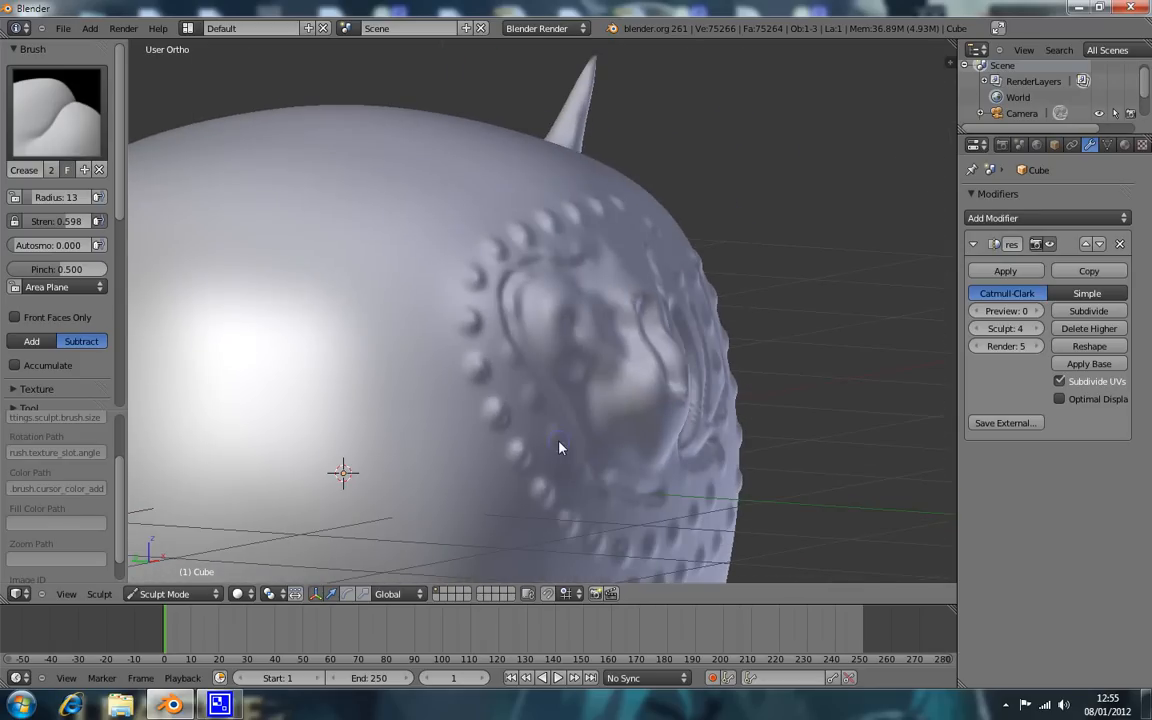
{"action": "key", "text": "KP_1"}
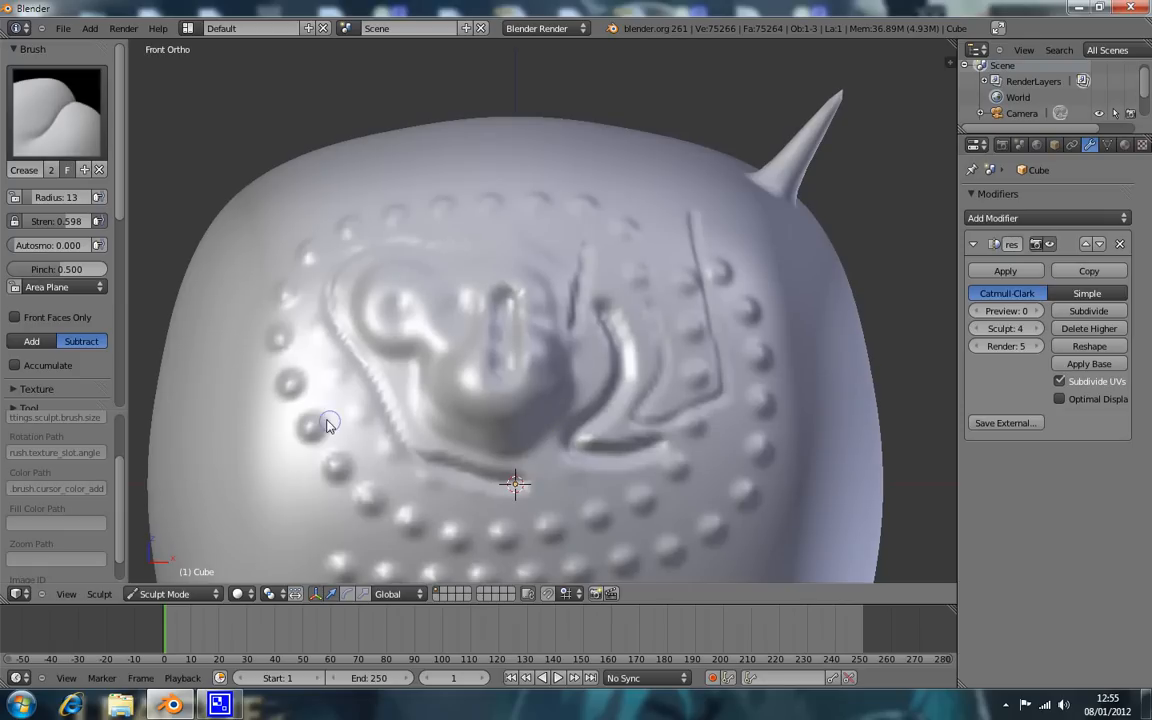
Carve a long looping crease outside the left and upper dots, then a shorter one through the left side of the ring.
{"action": "middle_click_drag", "start_coordinate": [303, 416], "coordinate": [460, 258], "text": "shift"}
{"action": "middle_click_drag", "start_coordinate": [599, 287], "coordinate": [504, 379], "text": "shift"}
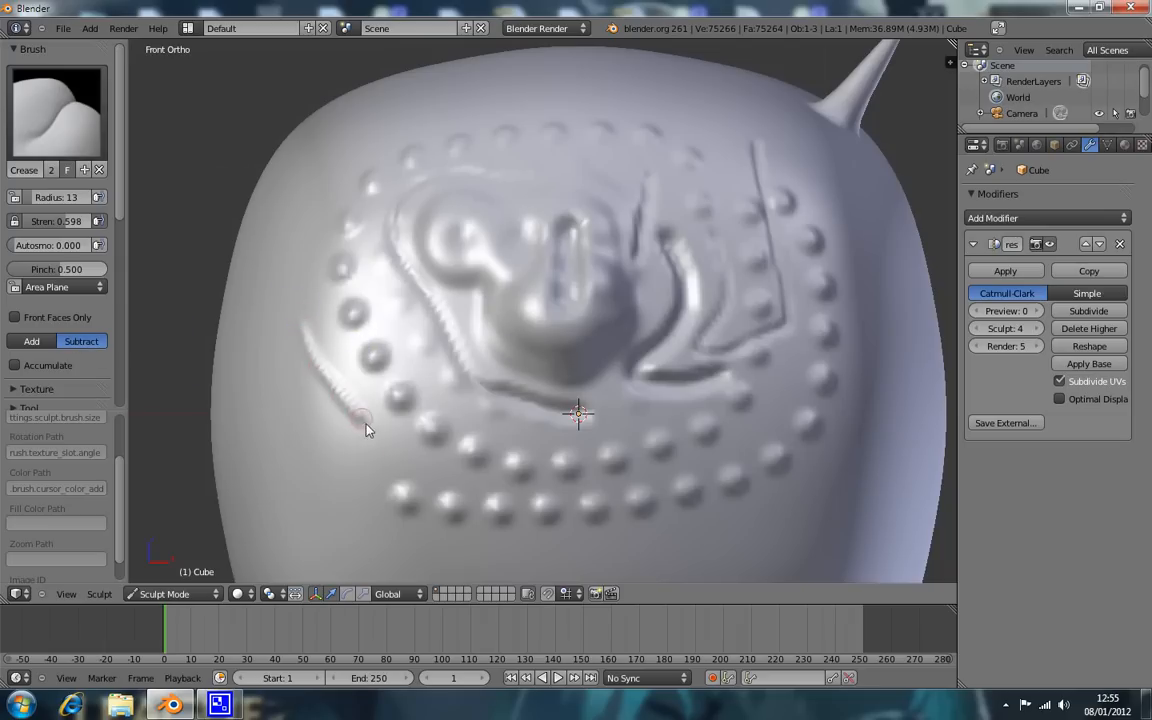
{"action": "left_click_drag", "start_coordinate": [364, 475], "coordinate": [307, 401]}
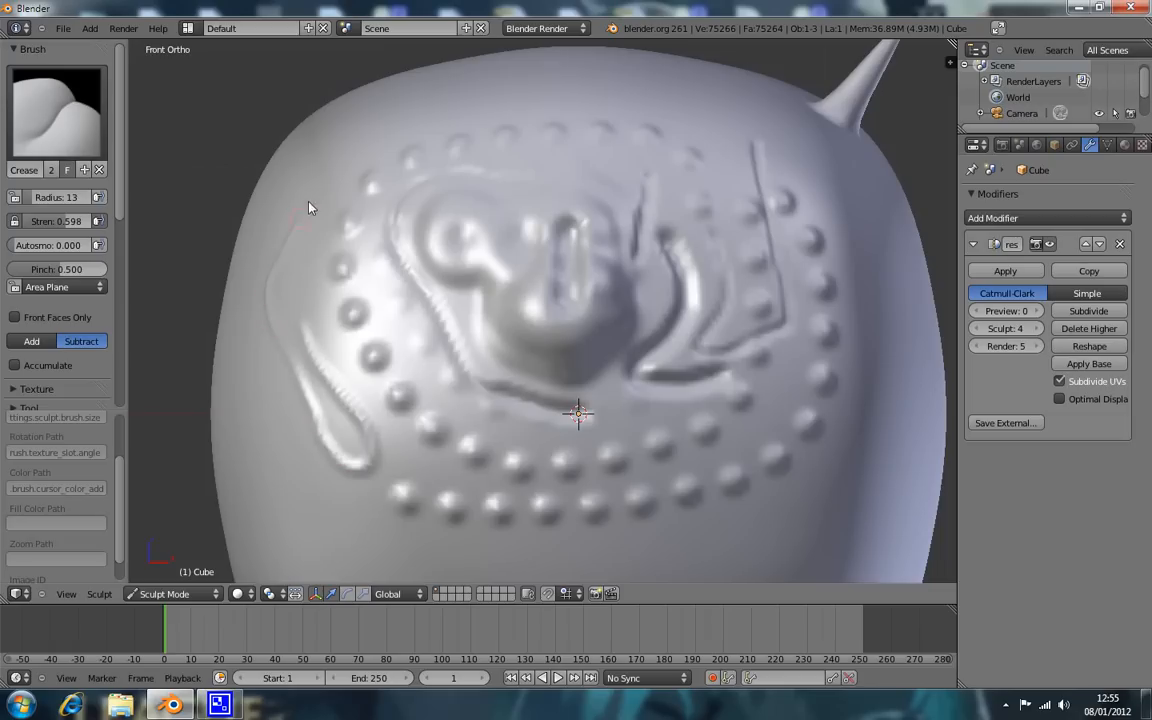
{"action": "left_click_drag", "start_coordinate": [353, 145], "coordinate": [456, 119]}
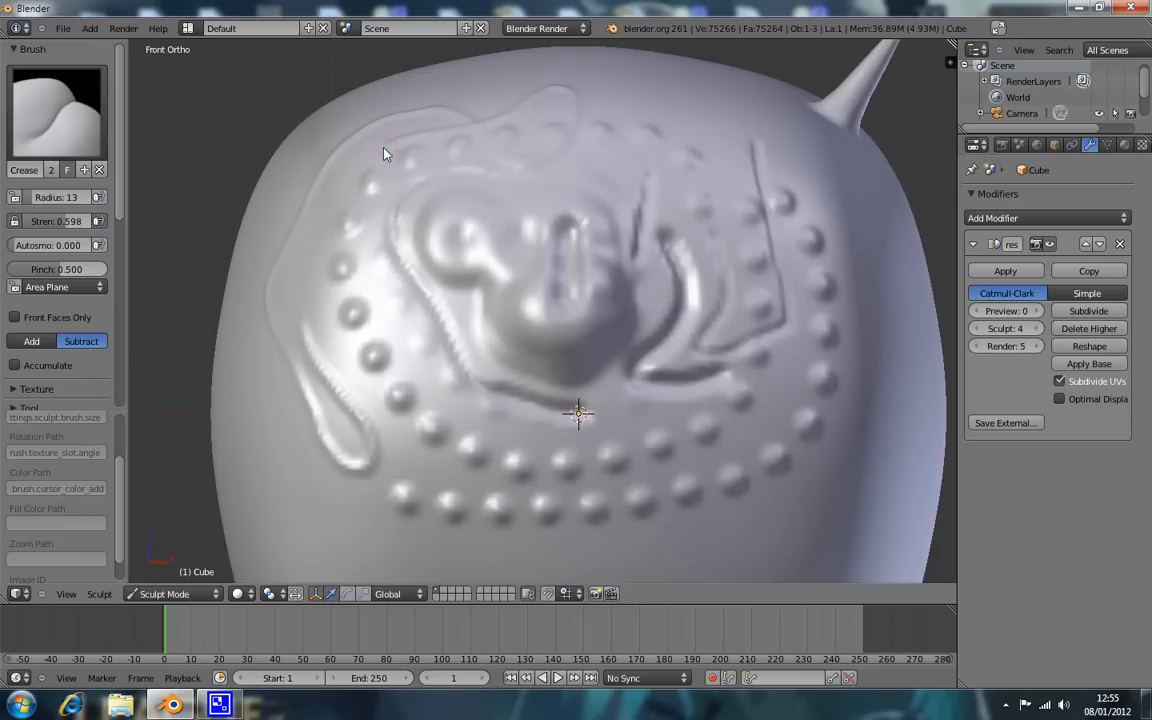
{"action": "mouse_move", "coordinate": [362, 197]}
{"action": "left_mouse_down"}
{"action": "mouse_move", "coordinate": [366, 250]}
{"action": "mouse_move", "coordinate": [402, 345]}
{"action": "left_mouse_up"}
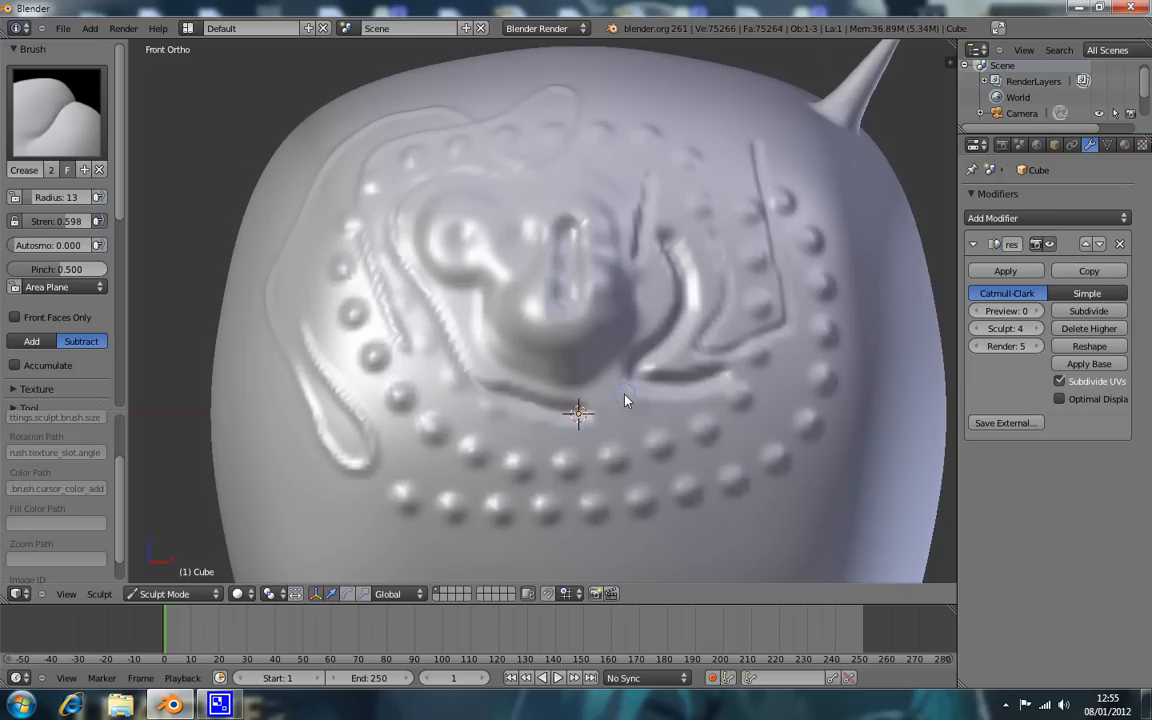
Set the Crease pinch to 1.000 and carve a faint vertical crease between the two columns of dots on the model's right side.
{"action": "scroll", "coordinate": [761, 299], "scroll_direction": "down", "scroll_amount": 1}
{"action": "middle_click_drag", "start_coordinate": [761, 299], "coordinate": [577, 309], "text": "shift"}
{"action": "scroll", "coordinate": [550, 315], "scroll_direction": "up", "scroll_amount": 3}
{"action": "scroll", "coordinate": [543, 316], "scroll_direction": "down", "scroll_amount": 1}
{"action": "scroll", "coordinate": [472, 333], "scroll_direction": "up", "scroll_amount": 1}
{"action": "left_click_drag", "start_coordinate": [56, 269], "coordinate": [113, 273]}
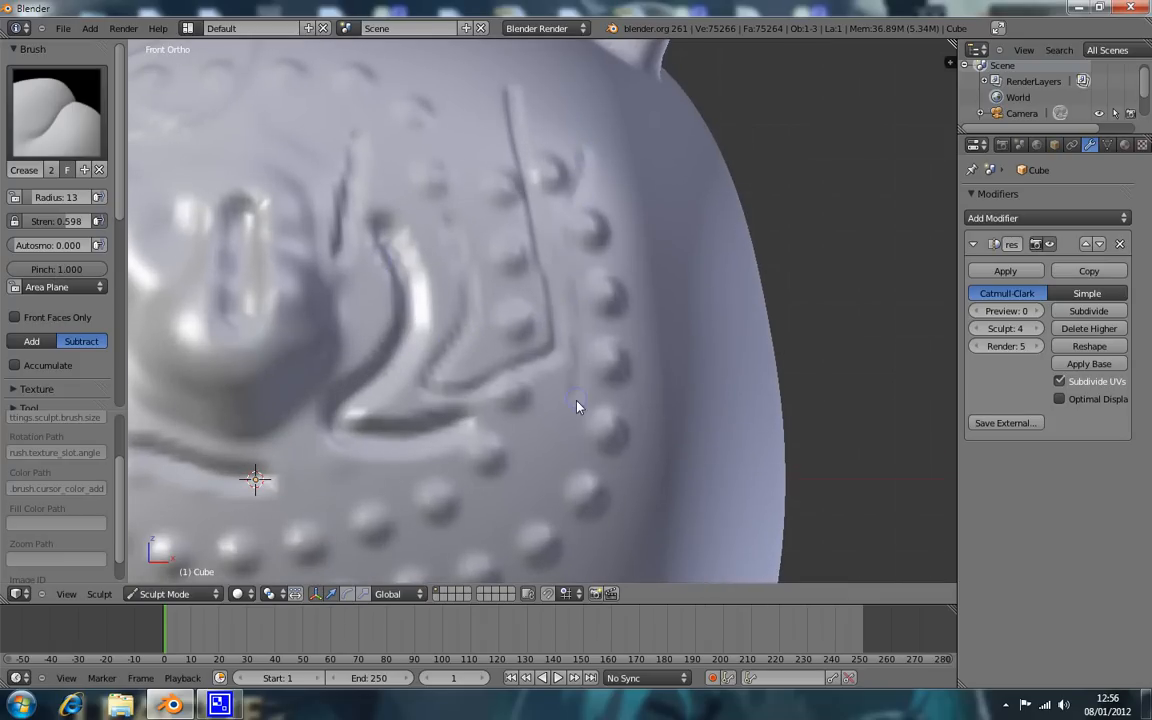
Set the Crease strength to 1.000 and carve a long hooked crease below the lower row of dots.
{"action": "left_click_drag", "start_coordinate": [69, 229], "coordinate": [121, 226]}
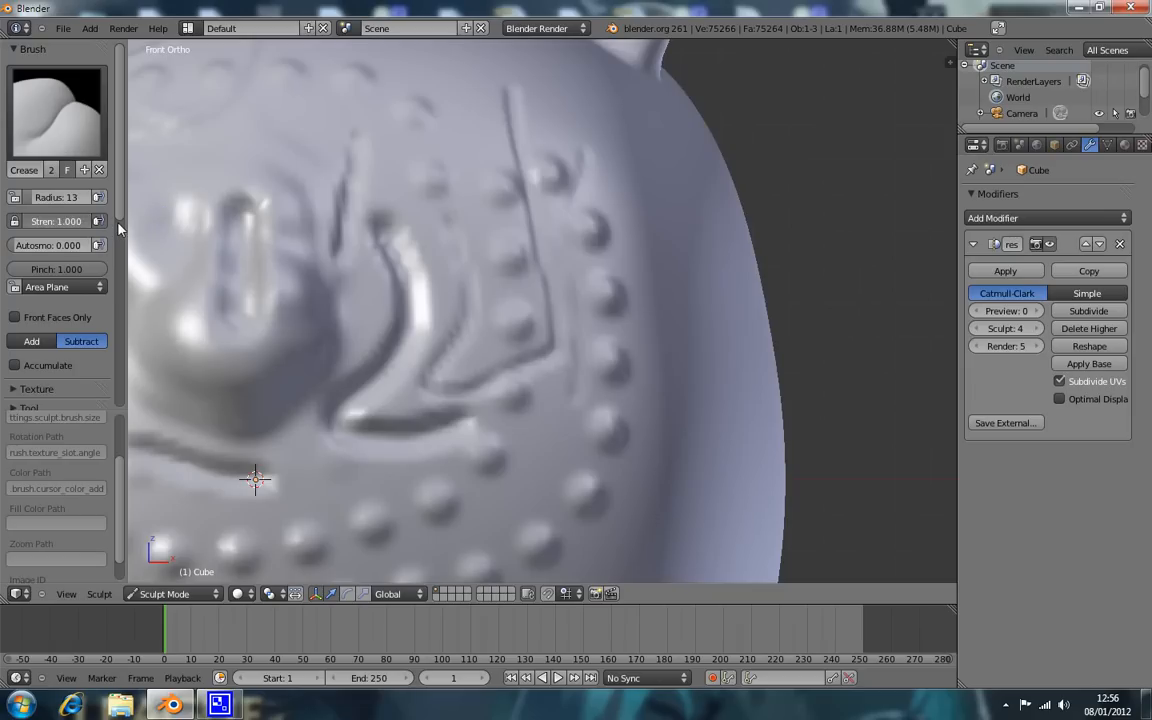
{"action": "scroll", "coordinate": [646, 371], "scroll_direction": "down", "scroll_amount": 3}
{"action": "middle_click_drag", "start_coordinate": [635, 355], "coordinate": [717, 262], "text": "shift"}
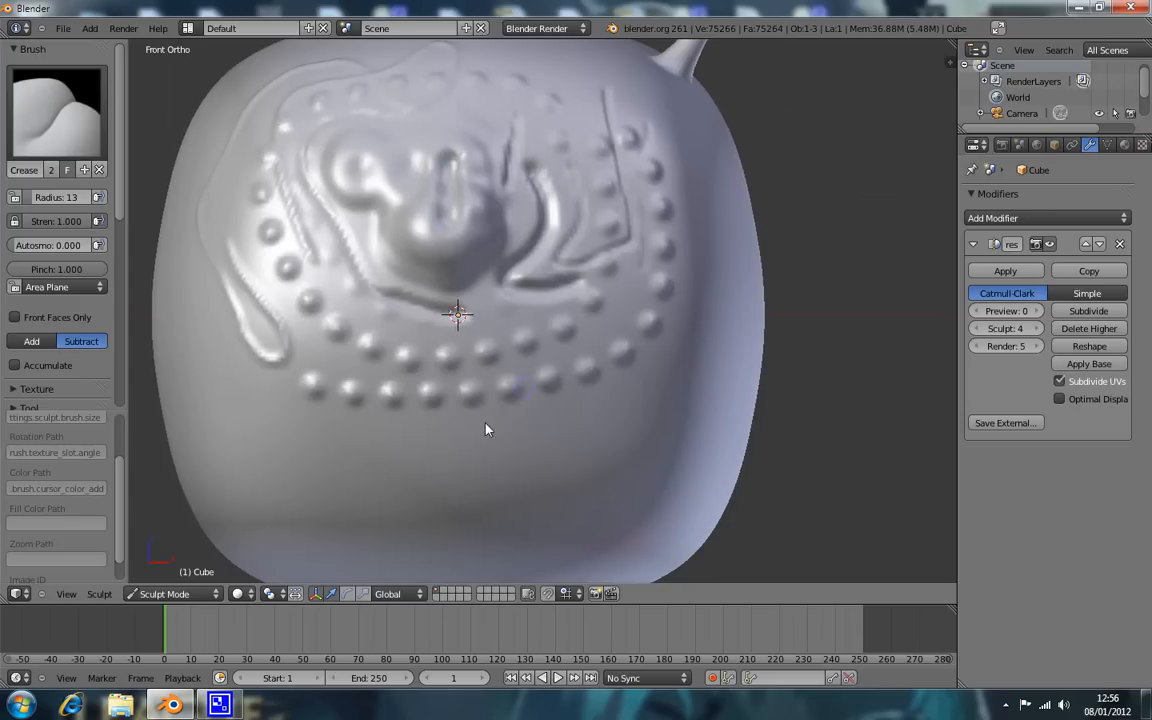
{"action": "left_click_drag", "start_coordinate": [363, 441], "coordinate": [427, 442]}
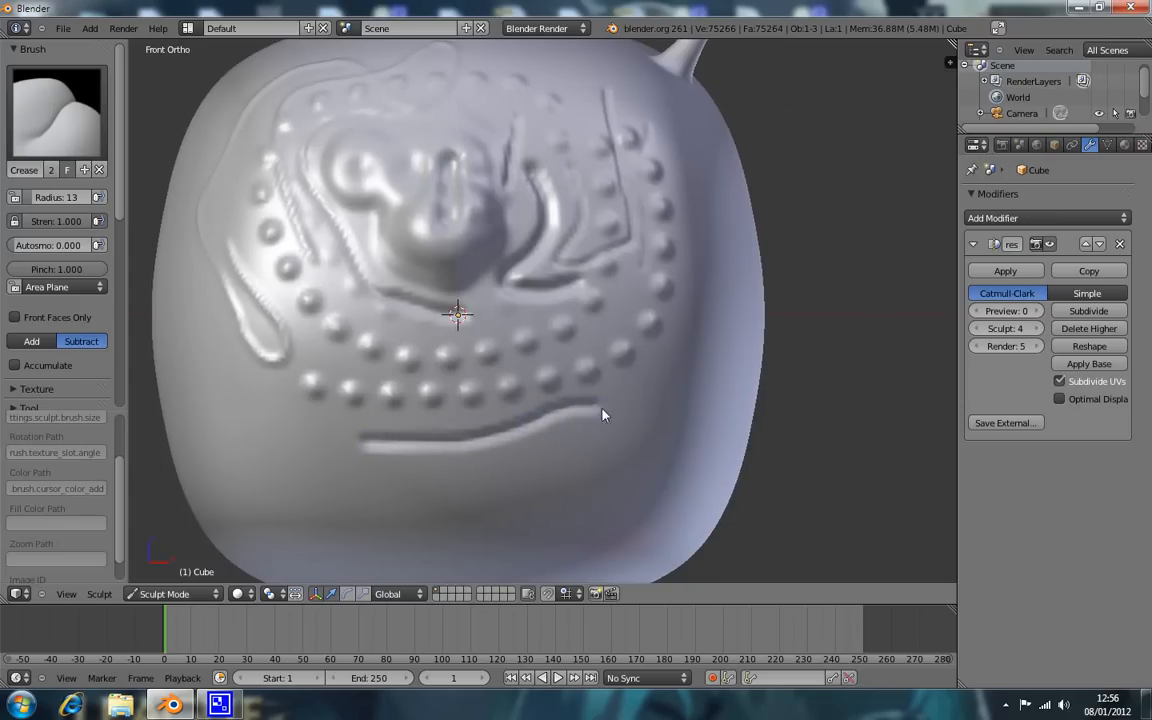
{"action": "scroll", "coordinate": [494, 476], "scroll_direction": "up", "scroll_amount": 6}
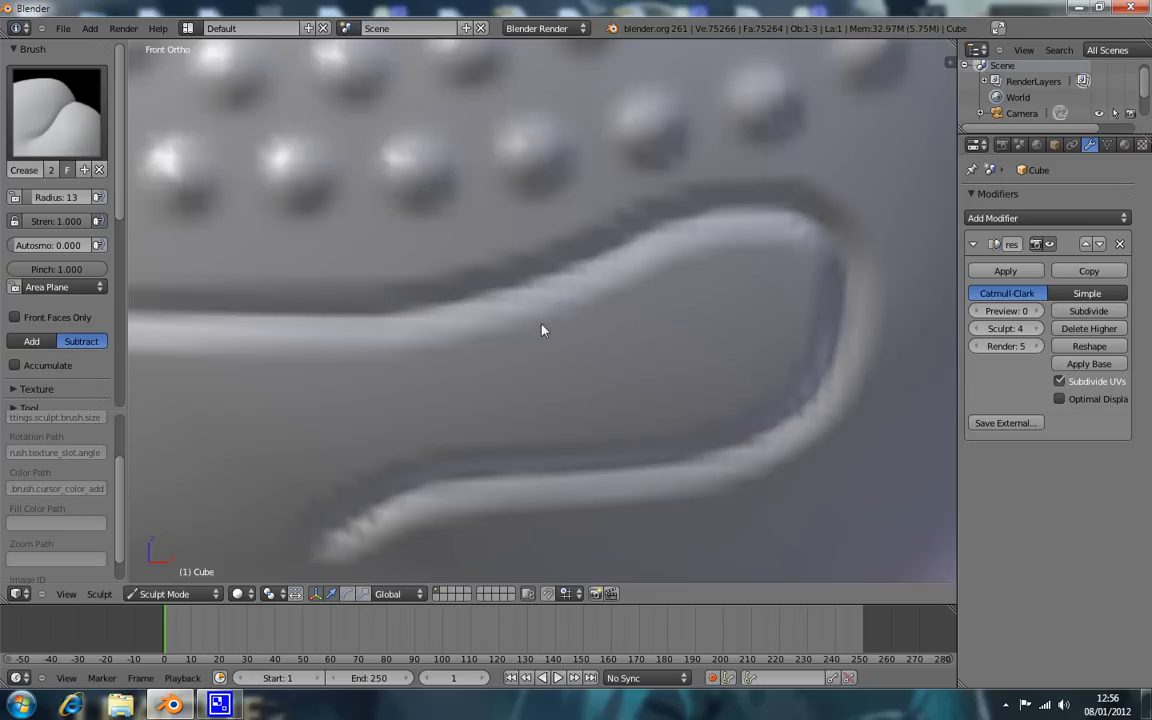
{"action": "mouse_move", "coordinate": [541, 330]}
{"action": "middle_mouse_down"}
{"action": "mouse_move", "coordinate": [527, 255]}
{"action": "mouse_move", "coordinate": [531, 365]}
{"action": "mouse_move", "coordinate": [573, 363]}
{"action": "middle_mouse_up"}
{"action": "key", "text": "KP_1"}
Reduce the Crease strength to 0.244 and carve faint strokes inside the hooked crease.
{"action": "scroll", "coordinate": [708, 303], "scroll_direction": "down", "scroll_amount": 3}
{"action": "left_click_drag", "start_coordinate": [79, 225], "coordinate": [37, 222]}
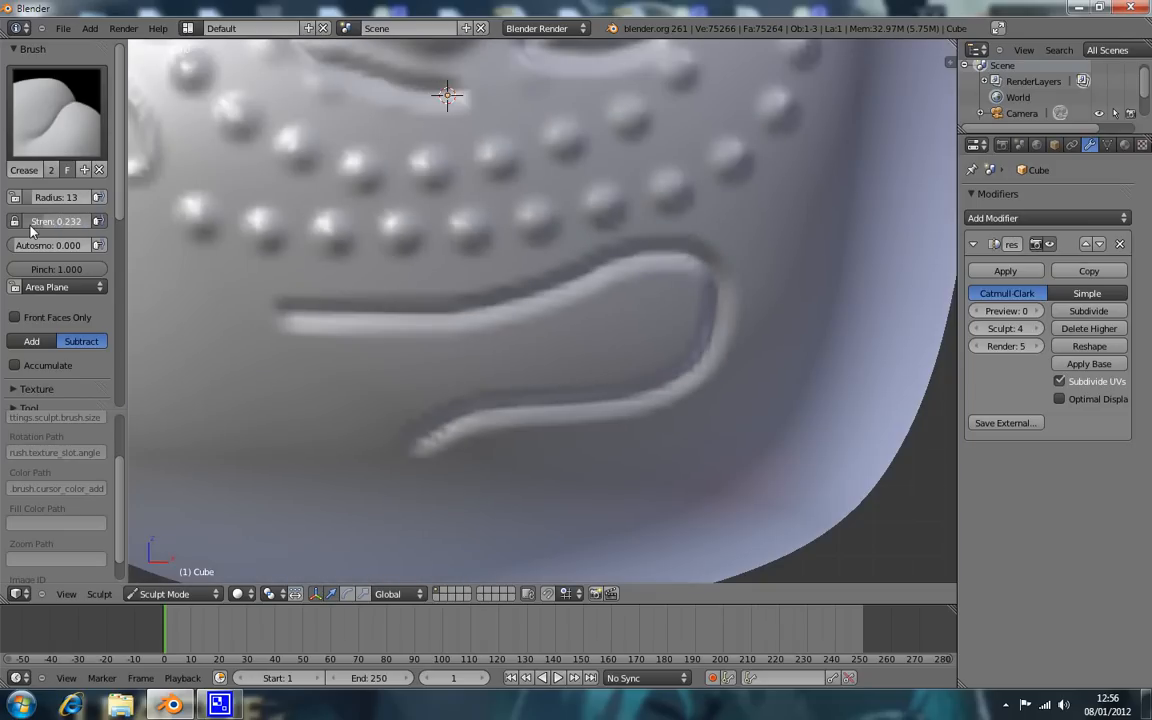
{"action": "scroll", "coordinate": [372, 413], "scroll_direction": "down", "scroll_amount": 4}
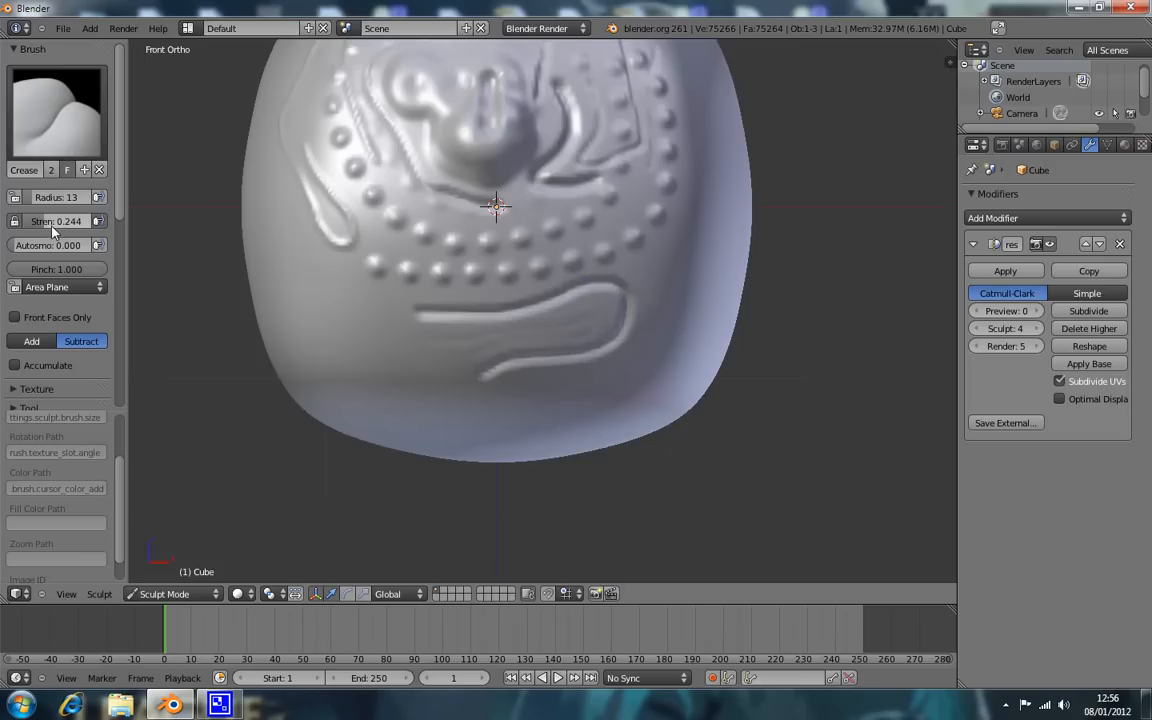
Set the Crease strength to 1.000 and carve one crease below the hook's upper arm and another around its rounded end.
{"action": "left_click_drag", "start_coordinate": [52, 230], "coordinate": [120, 227]}
{"action": "left_click_drag", "start_coordinate": [350, 327], "coordinate": [478, 337]}
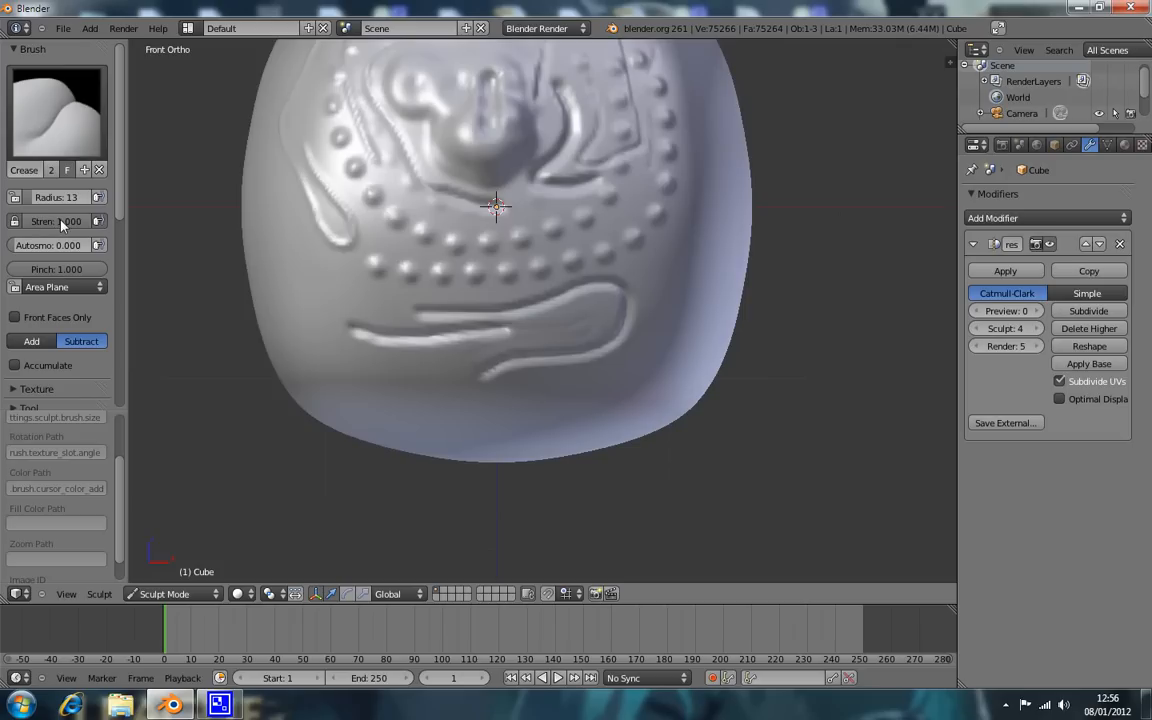
{"action": "left_click_drag", "start_coordinate": [650, 279], "coordinate": [651, 309]}
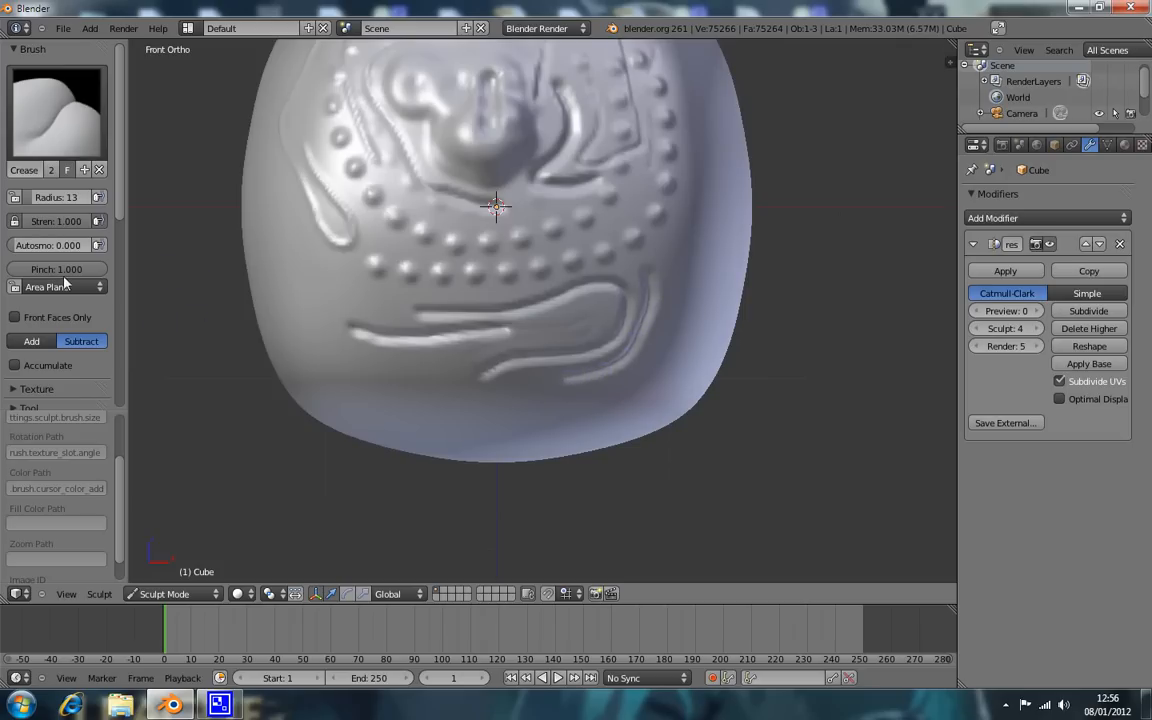
Carve a looping crease around the left end of the lower creases at pinch 0.508, and another through the lower dots at pinch 0.172.
{"action": "left_click_drag", "start_coordinate": [92, 270], "coordinate": [48, 274]}
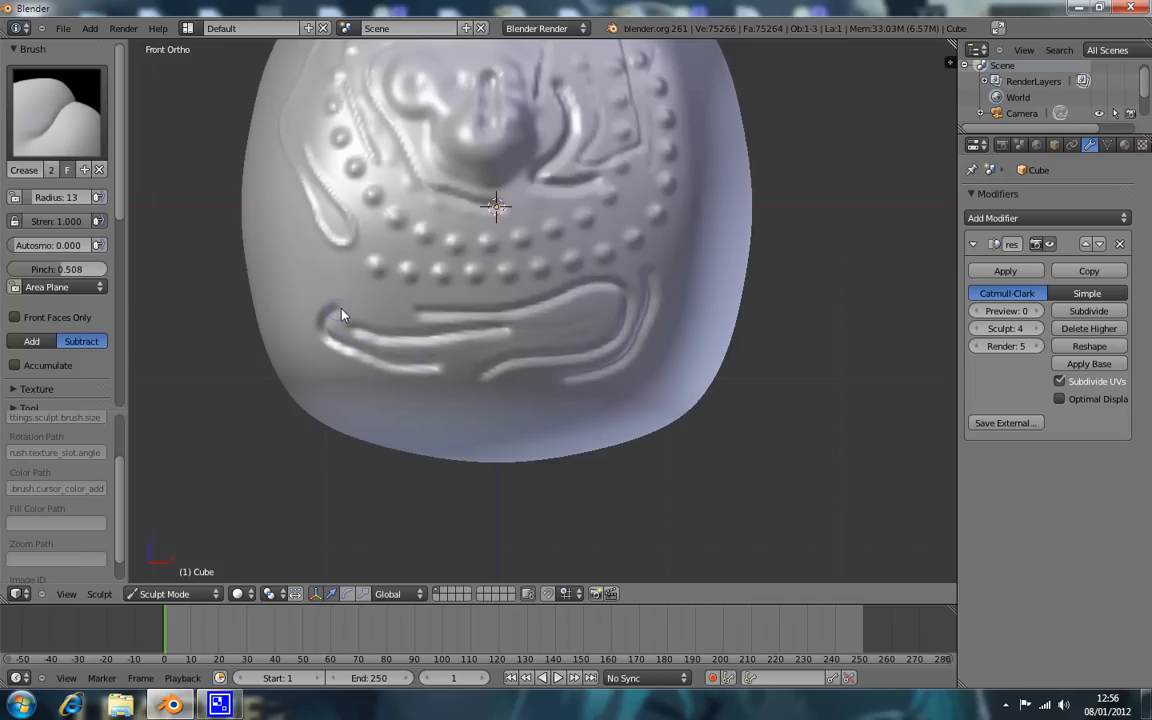
{"action": "left_click_drag", "start_coordinate": [470, 299], "coordinate": [475, 299]}
{"action": "left_click_drag", "start_coordinate": [60, 275], "coordinate": [27, 274]}
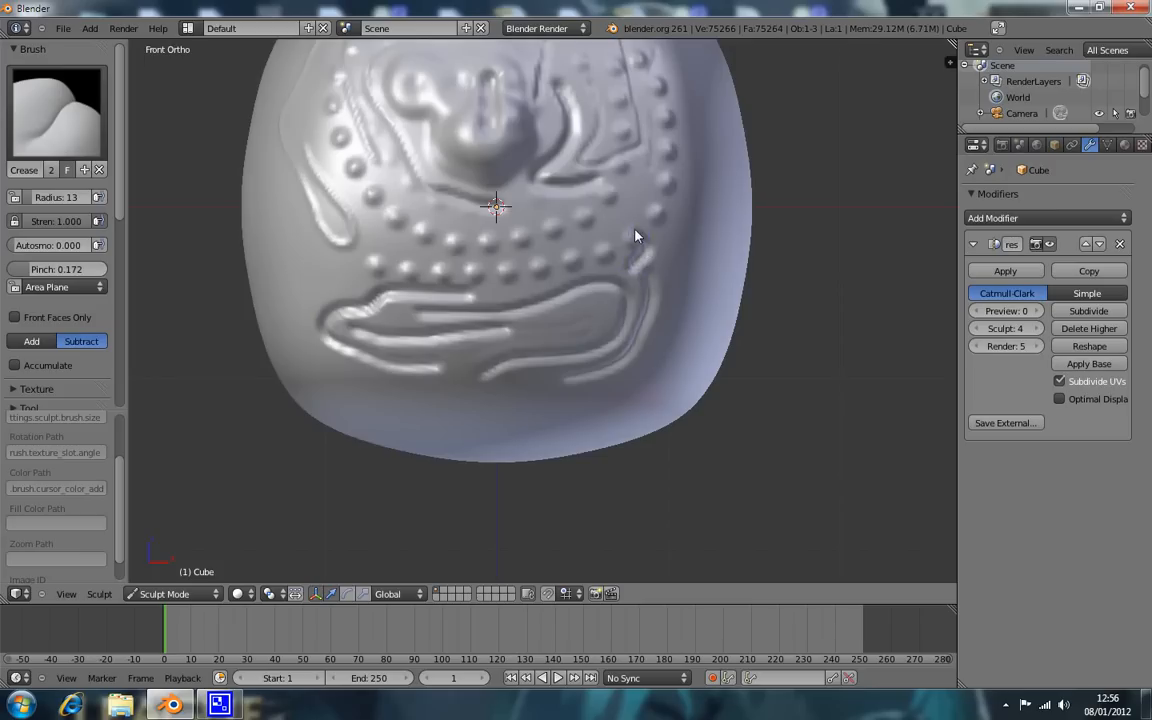
{"action": "scroll", "coordinate": [528, 276], "scroll_direction": "up", "scroll_amount": 5}
{"action": "mouse_move", "coordinate": [506, 252]}
{"action": "middle_mouse_down"}
{"action": "mouse_move", "coordinate": [521, 222]}
{"action": "mouse_move", "coordinate": [522, 267]}
{"action": "mouse_move", "coordinate": [483, 239]}
{"action": "mouse_move", "coordinate": [494, 257]}
{"action": "mouse_move", "coordinate": [512, 253]}
{"action": "mouse_move", "coordinate": [489, 239]}
{"action": "mouse_move", "coordinate": [437, 252]}
{"action": "mouse_move", "coordinate": [456, 242]}
{"action": "mouse_move", "coordinate": [496, 259]}
{"action": "mouse_move", "coordinate": [579, 237]}
{"action": "mouse_move", "coordinate": [513, 231]}
{"action": "mouse_move", "coordinate": [522, 234]}
{"action": "middle_mouse_up"}
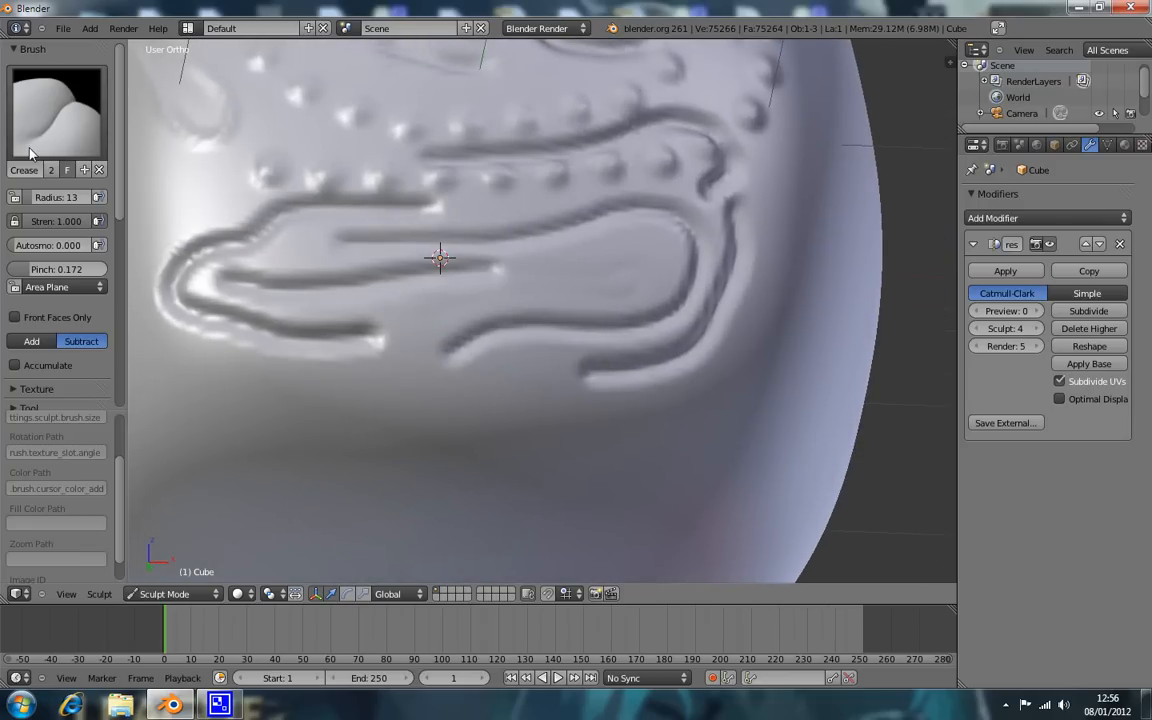
{"action": "middle_click_drag", "start_coordinate": [620, 228], "coordinate": [590, 253]}
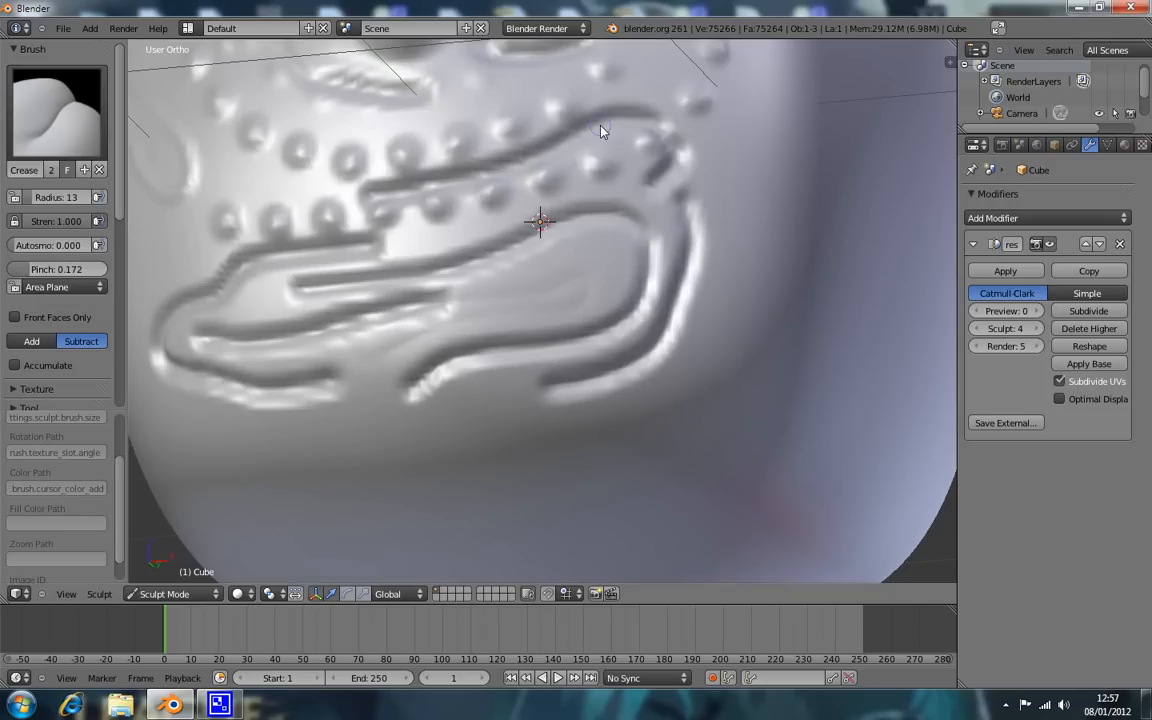
Set the Crease pinch to 1.000 and carve an outer crease around the left end and underside of the lower creases.
{"action": "left_click_drag", "start_coordinate": [38, 269], "coordinate": [119, 276]}
{"action": "key", "text": "KP_1"}
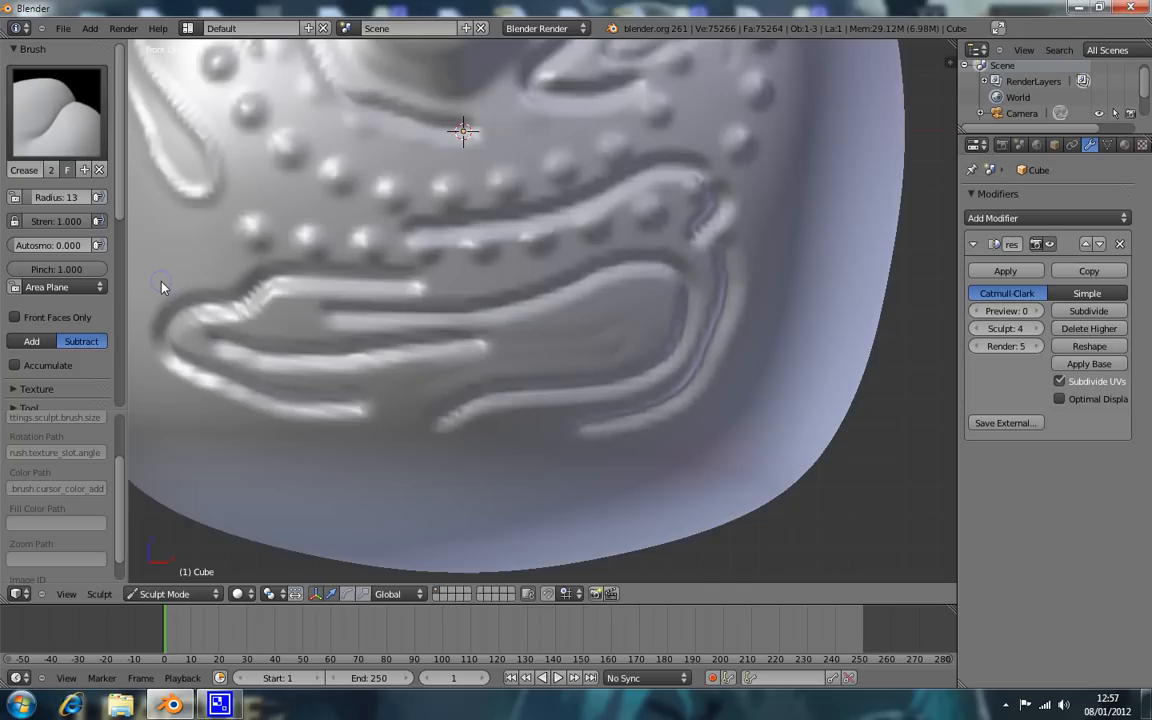
{"action": "scroll", "coordinate": [161, 282], "scroll_direction": "down", "scroll_amount": 2}
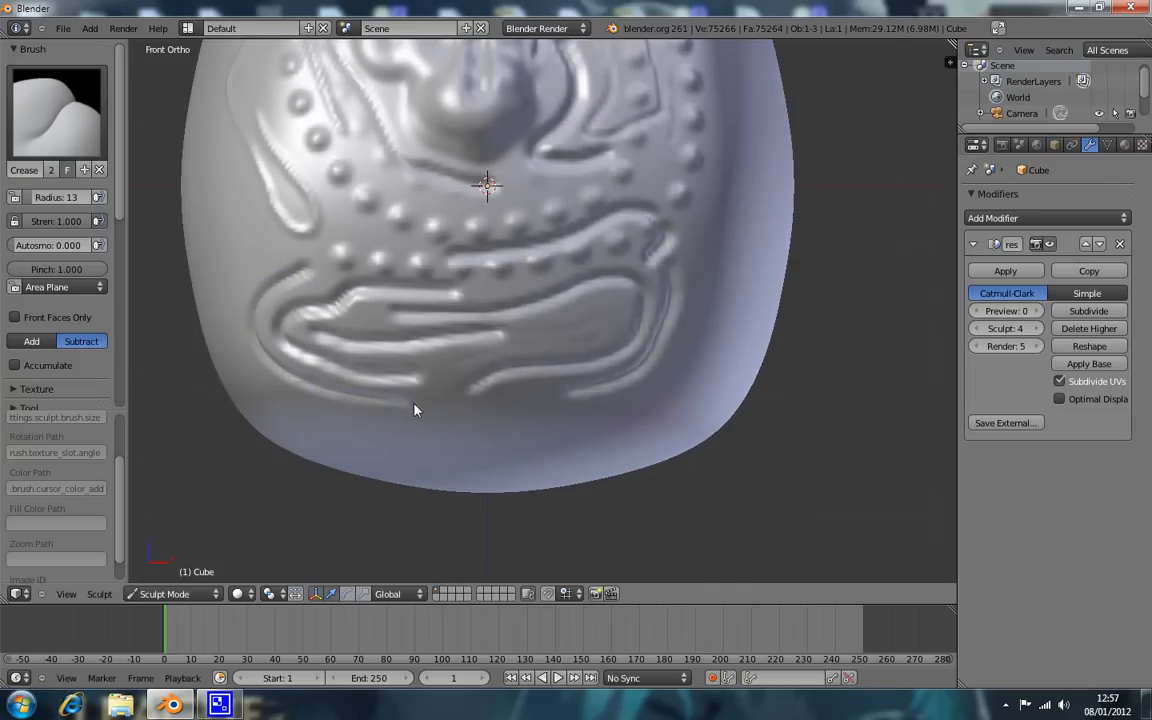
{"action": "left_click_drag", "start_coordinate": [478, 432], "coordinate": [500, 432]}
{"action": "scroll", "coordinate": [529, 280], "scroll_direction": "up", "scroll_amount": 5}
{"action": "mouse_move", "coordinate": [529, 280]}
{"action": "middle_mouse_down"}
{"action": "mouse_move", "coordinate": [477, 188]}
{"action": "mouse_move", "coordinate": [463, 347]}
{"action": "mouse_move", "coordinate": [444, 244]}
{"action": "middle_mouse_up"}
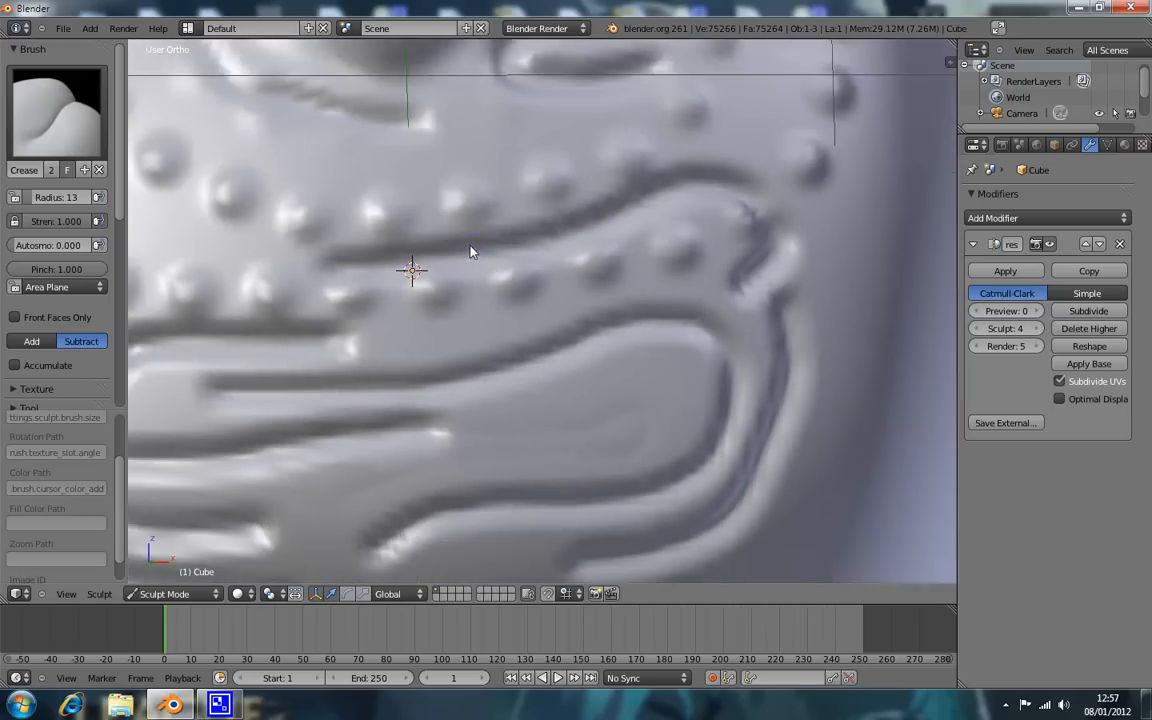
{"action": "scroll", "coordinate": [457, 254], "scroll_direction": "down", "scroll_amount": 3}
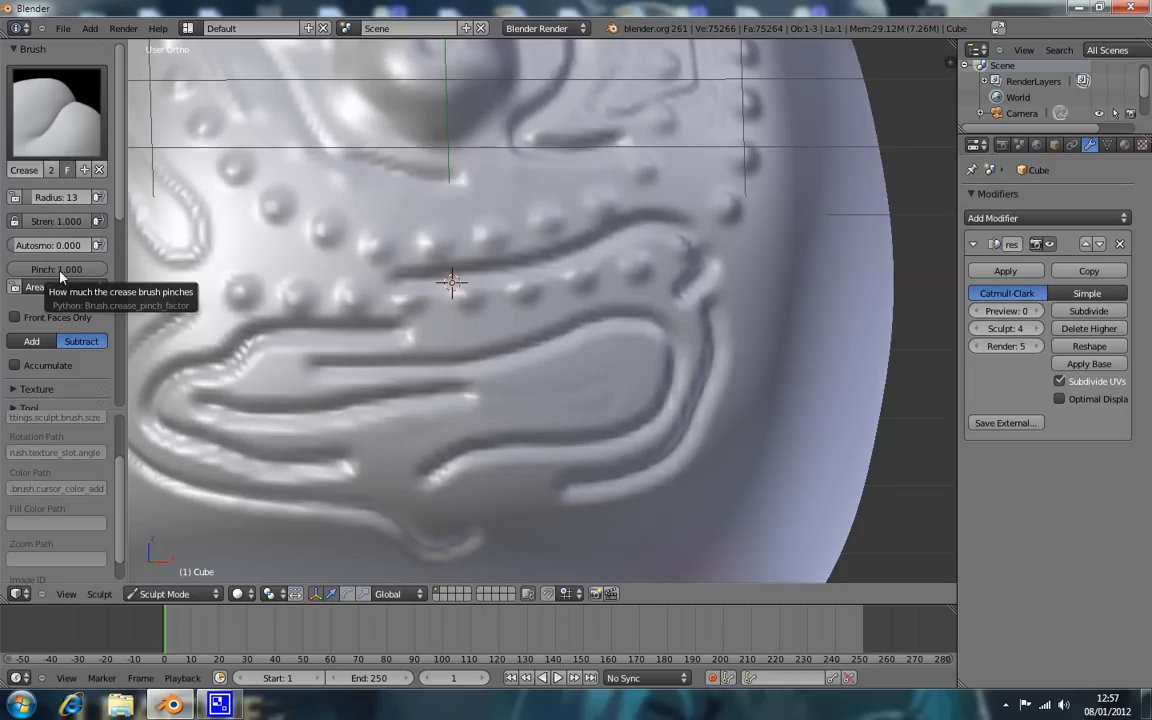
{"action": "scroll", "coordinate": [440, 315], "scroll_direction": "down", "scroll_amount": 5}
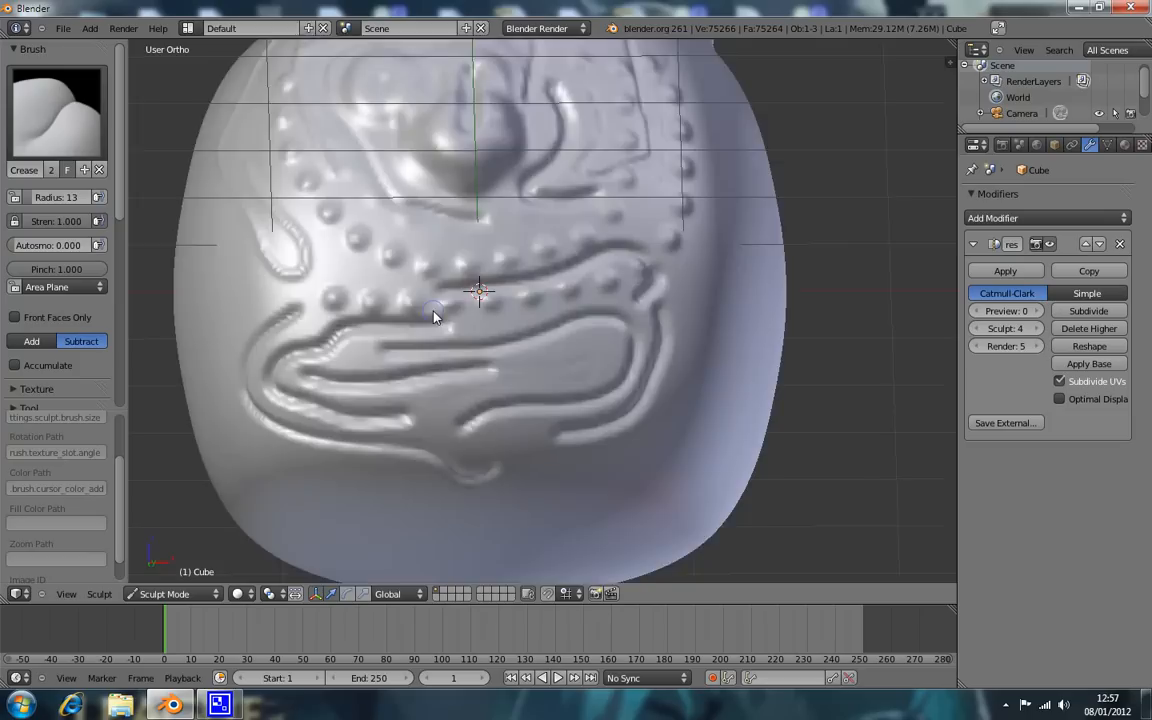
{"action": "key", "text": "KP_1"}
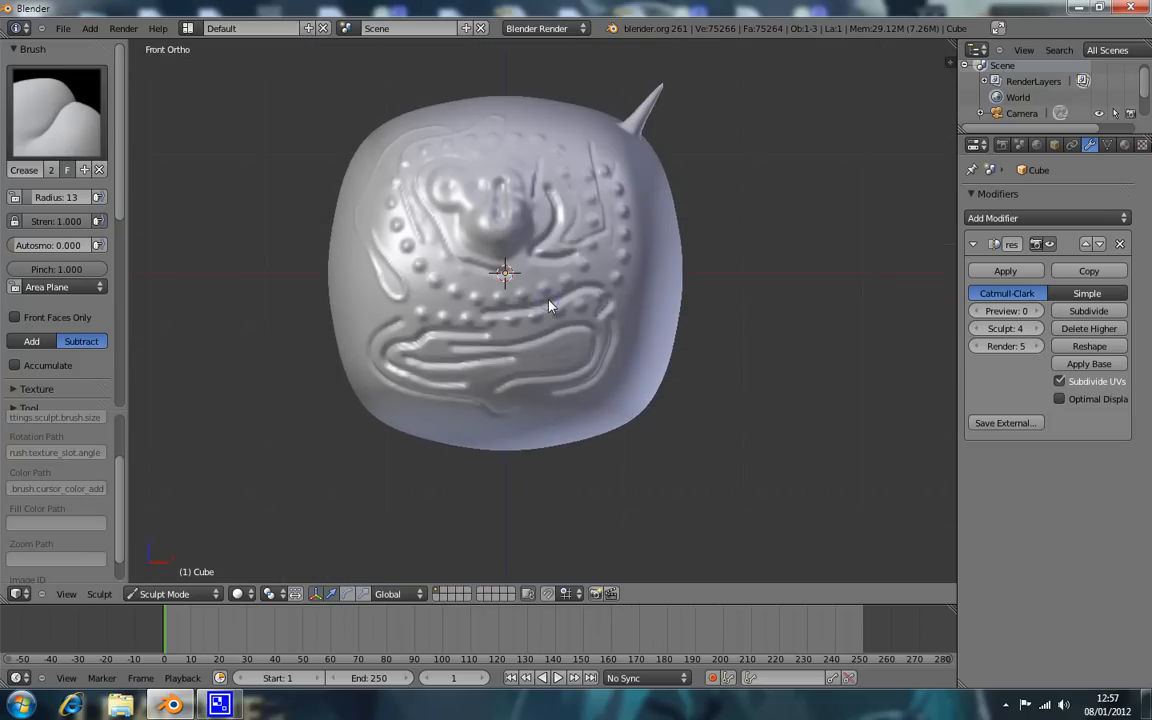
{"action": "scroll", "coordinate": [548, 307], "scroll_direction": "up", "scroll_amount": 1}
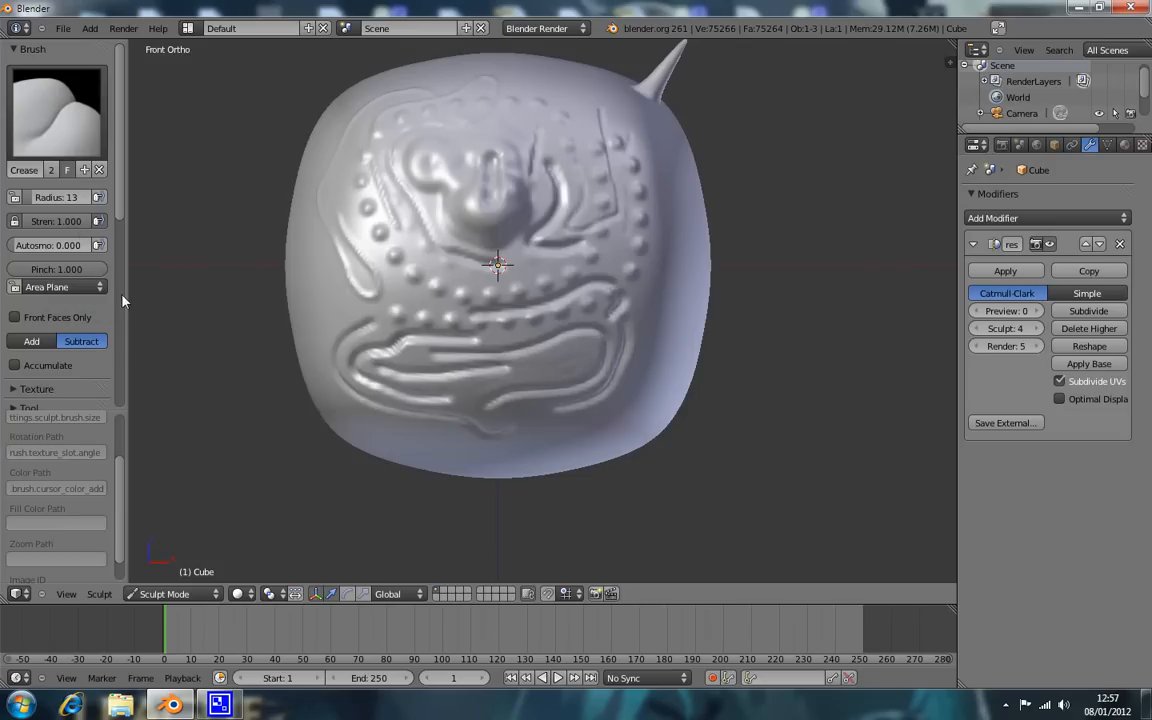
Switch to the Fill/Deepen brush.
{"action": "left_click", "coordinate": [66, 102]}
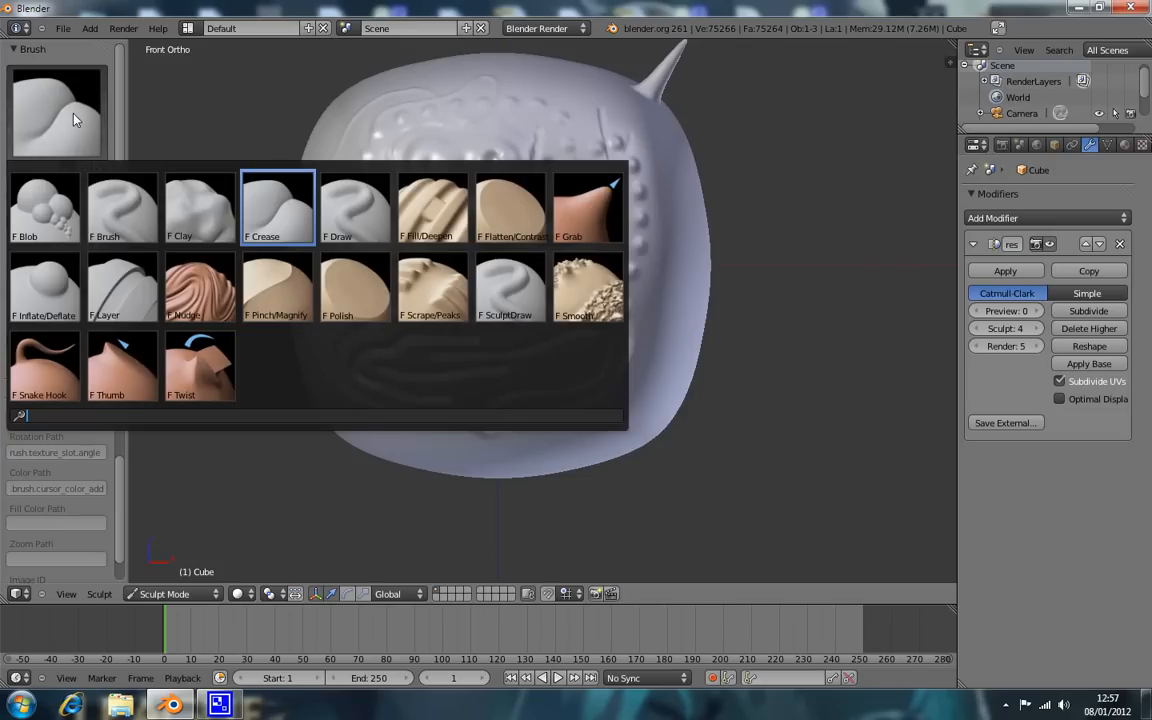
{"action": "left_click", "coordinate": [435, 213]}
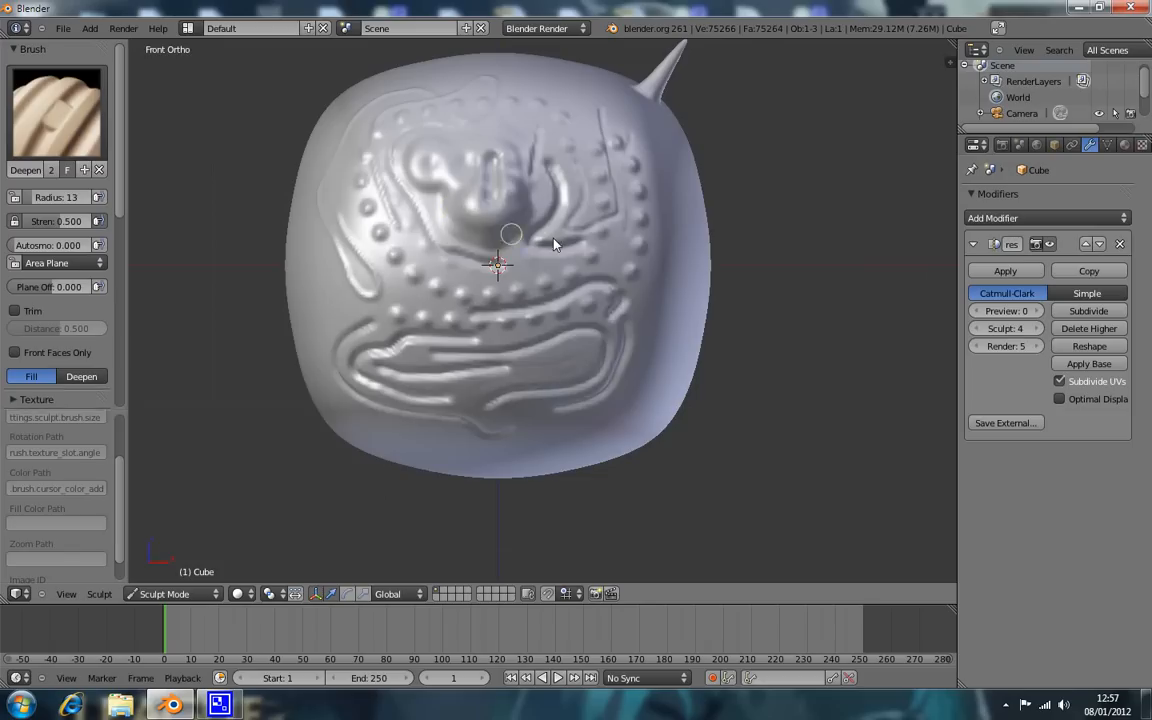
Undo all the sculpted creases, dots, bumps and the horn, back to the smooth cube at sculpt level 3.
{"action": "key", "text": "ctrl+z"}
{"action": "key", "text": "ctrl+z"}
{"action": "key", "text": "ctrl+z"}
{"action": "key", "text": "ctrl+z"}
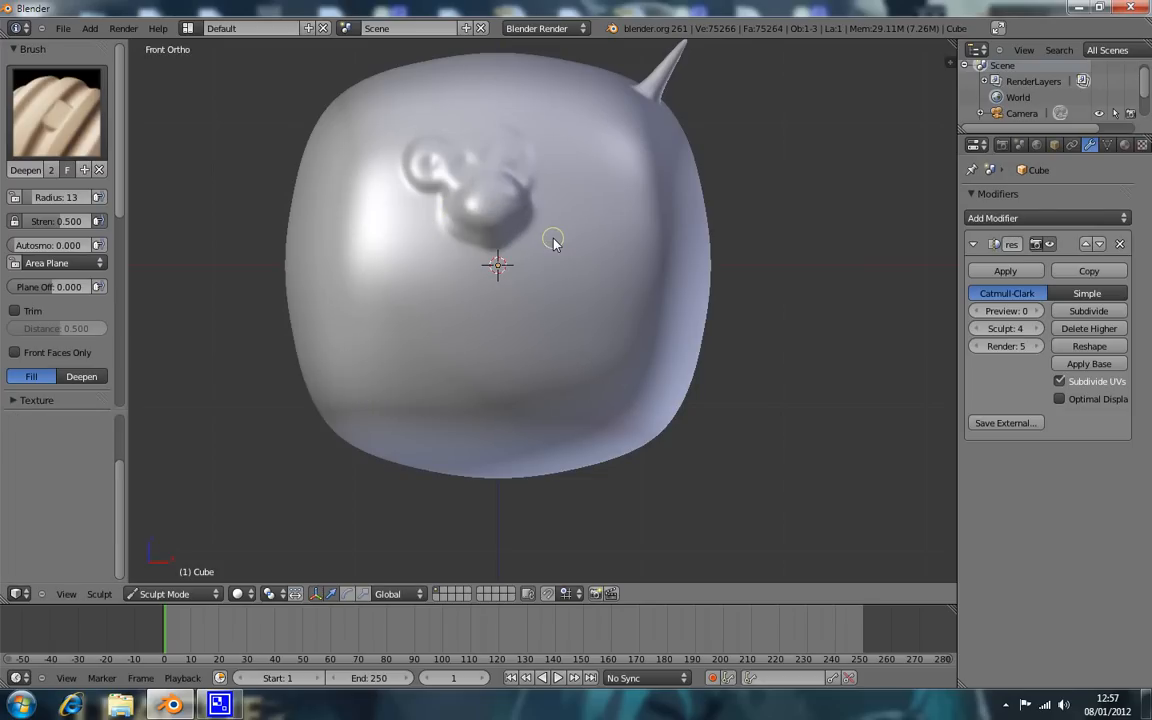
{"action": "key", "text": "ctrl+z"}
{"action": "key", "text": "ctrl+z"}
{"action": "key", "text": "ctrl+z"}
{"action": "key", "text": "ctrl+z"}
{"action": "key", "text": "ctrl+z"}
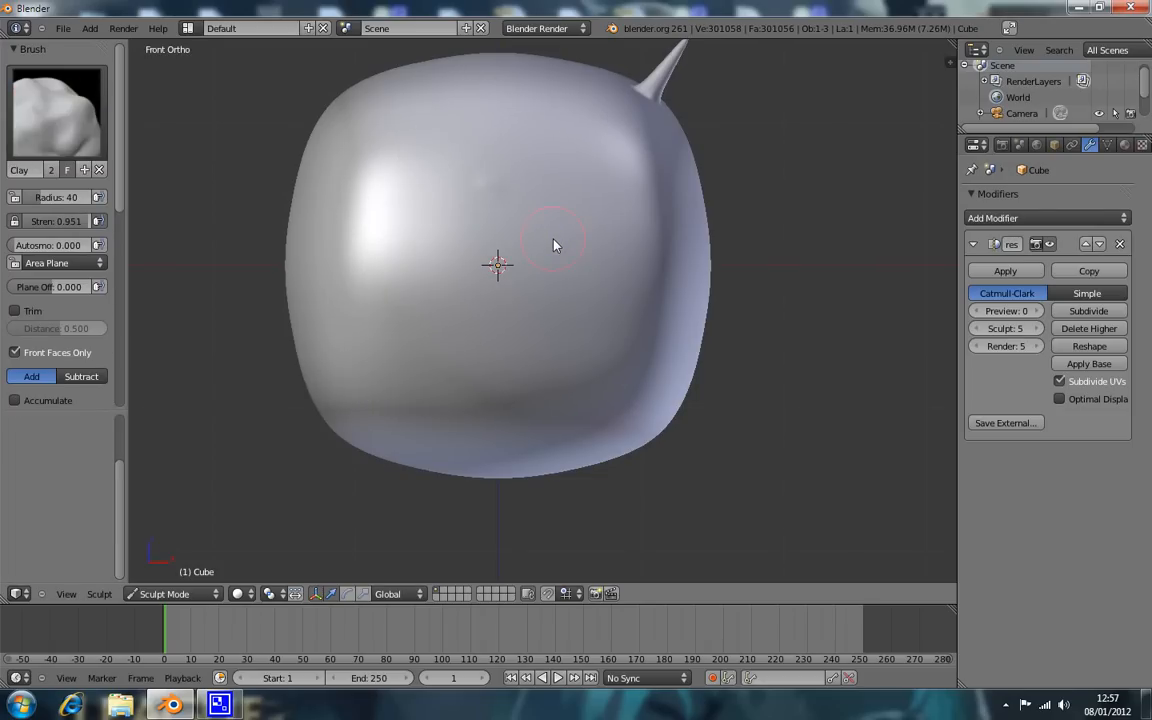
{"action": "key", "text": "ctrl+z"}
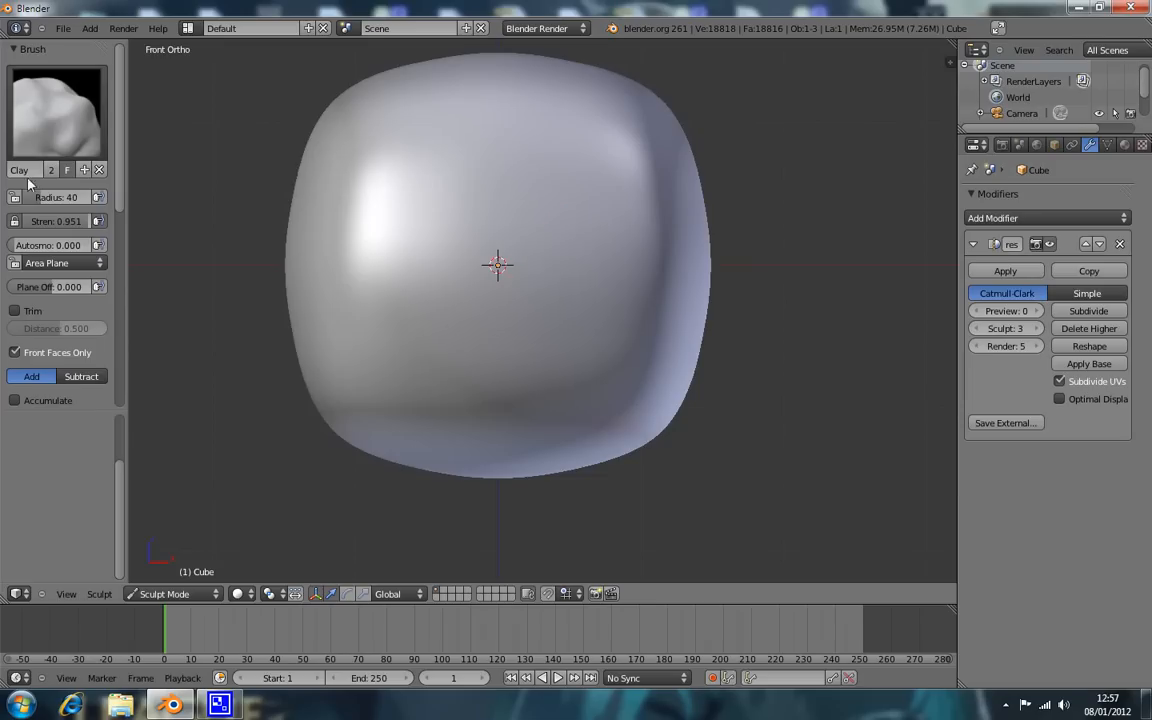
Switch to the sculpt brush named Brush and set its radius to 17.
{"action": "left_click", "coordinate": [57, 110]}
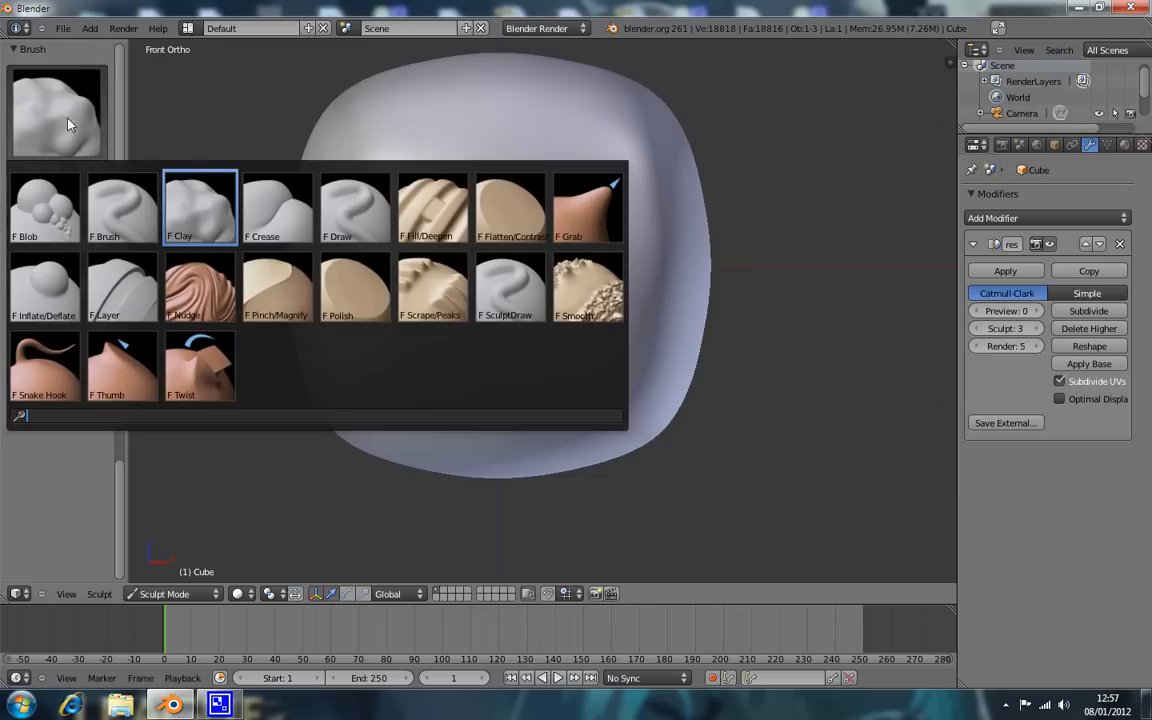
{"action": "left_click", "coordinate": [435, 215]}
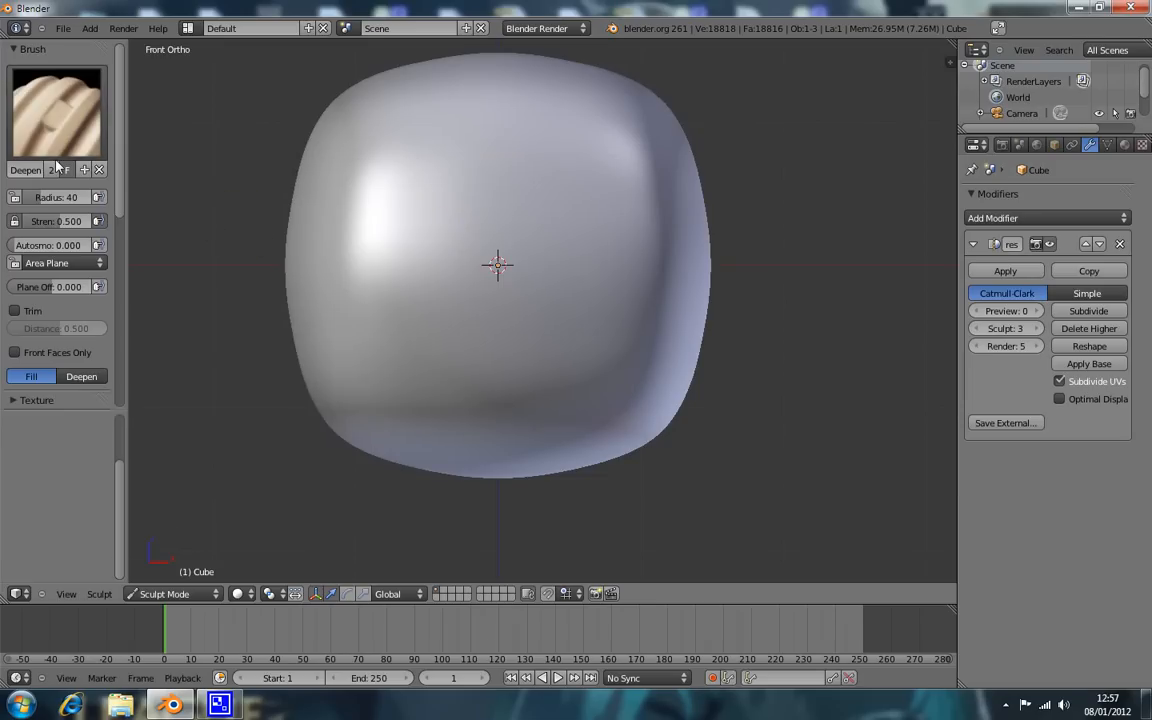
{"action": "left_click", "coordinate": [68, 120]}
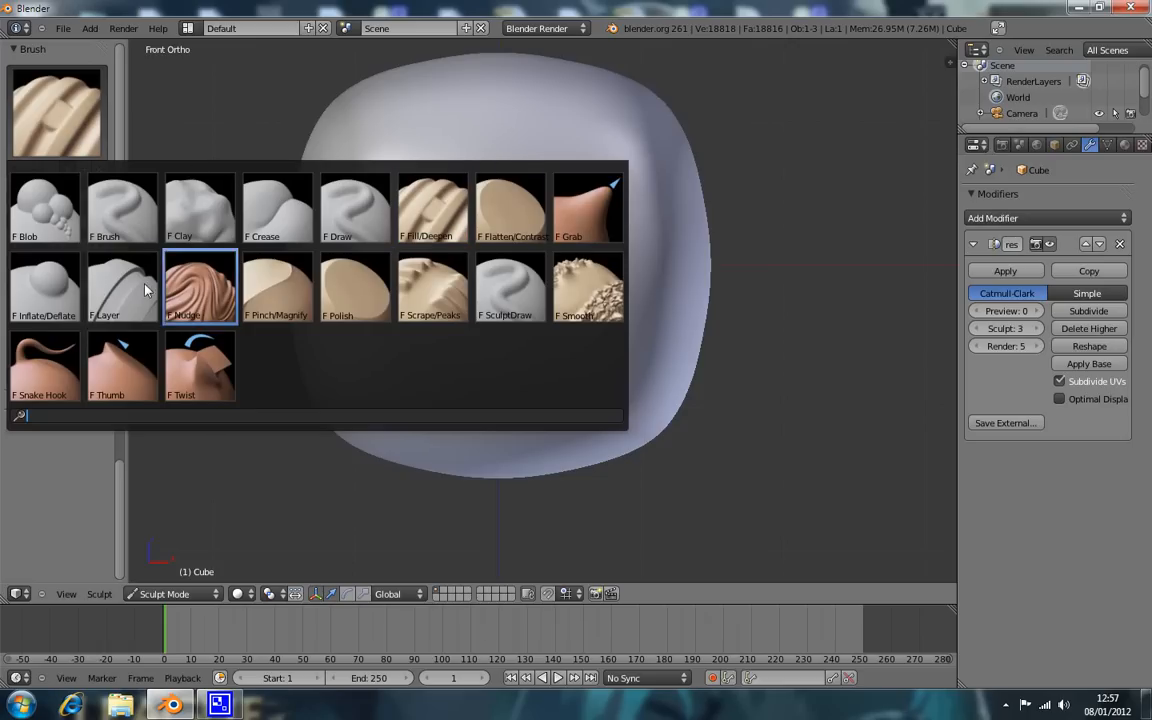
{"action": "left_click", "coordinate": [118, 185]}
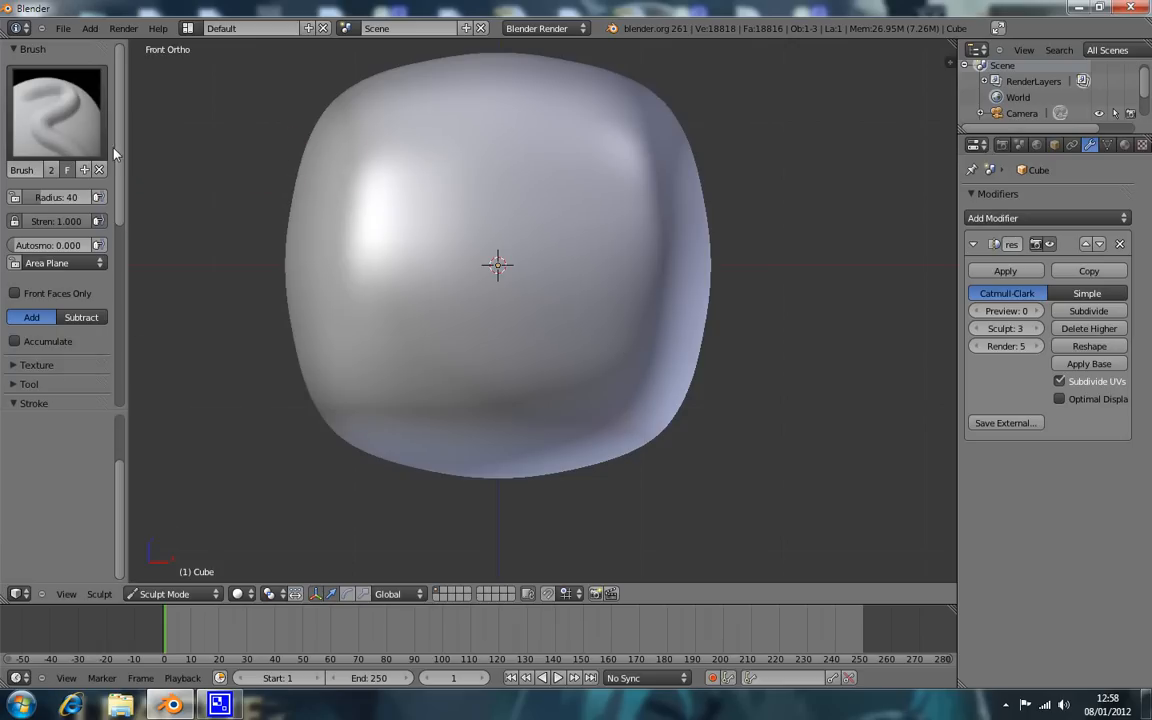
{"action": "key", "text": "f"}
{"action": "left_click", "coordinate": [445, 254]}
Try a short vertical stroke with the Brush on the cube's upper front face, and undo it.
{"action": "left_click", "coordinate": [461, 147]}
{"action": "left_click", "coordinate": [448, 204]}
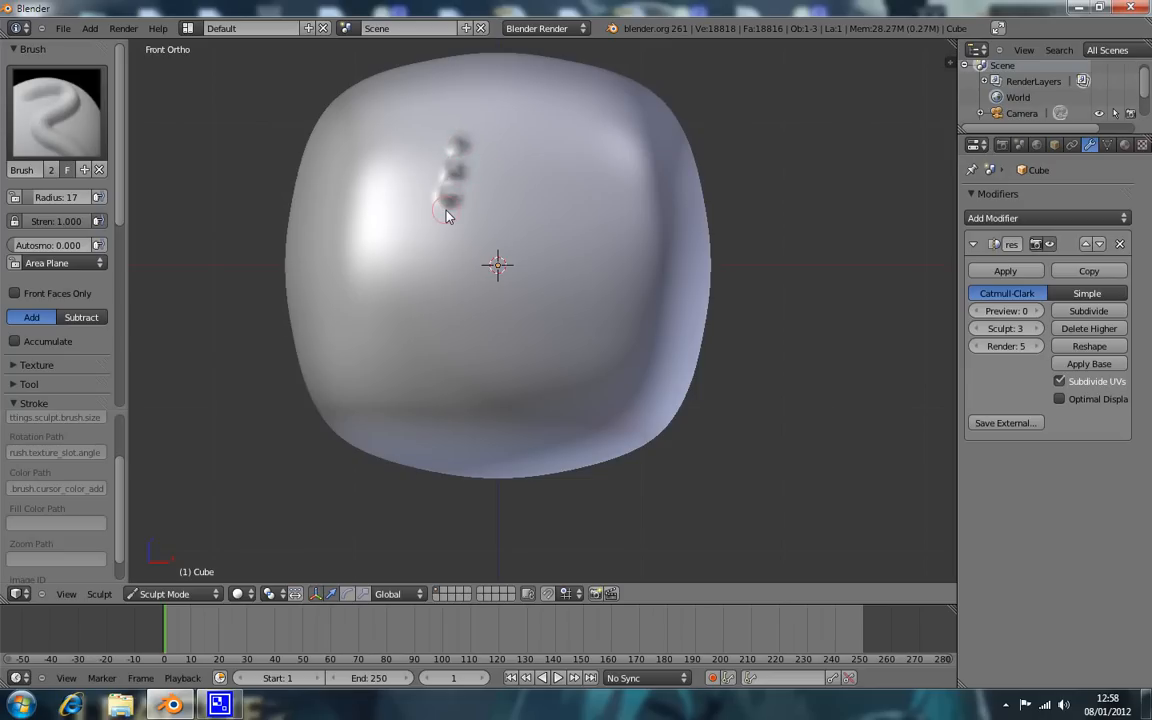
{"action": "key", "text": "ctrl+z"}
{"action": "key", "text": "ctrl+z"}
{"action": "key", "text": "ctrl+z"}
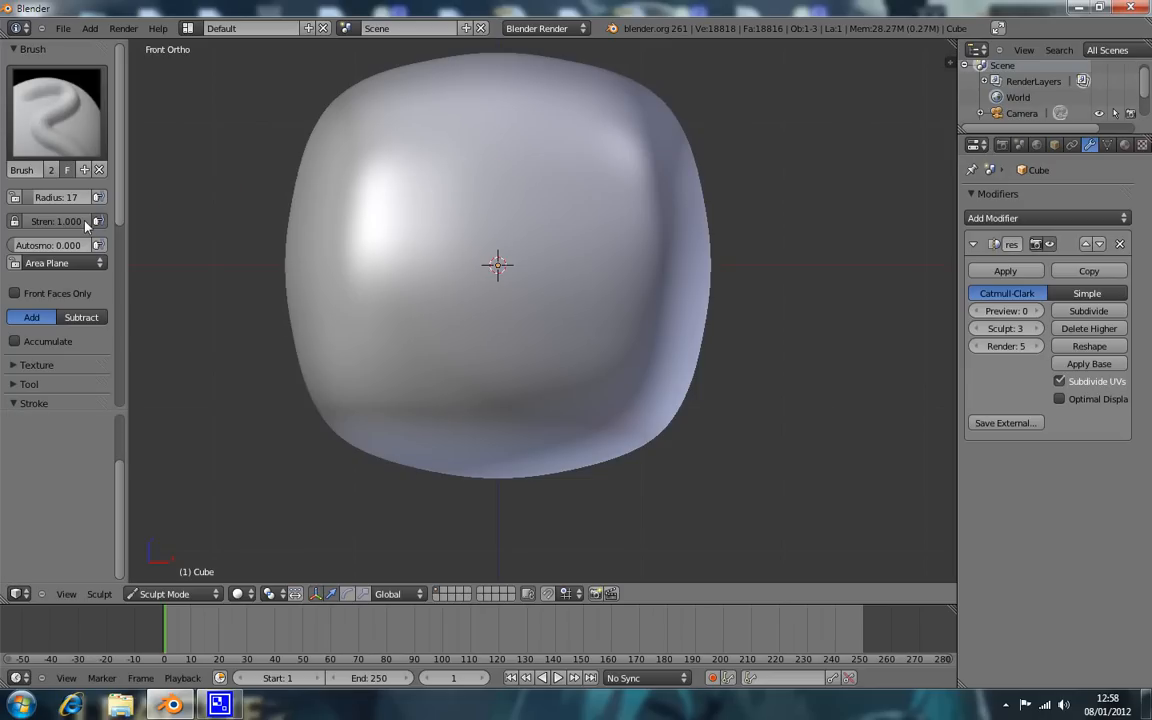
Set the Brush's strength to 0.720 and its stroke spacing to 10%.
{"action": "left_click_drag", "start_coordinate": [88, 221], "coordinate": [79, 229]}
{"action": "scroll", "coordinate": [88, 361], "scroll_direction": "down", "scroll_amount": 4}
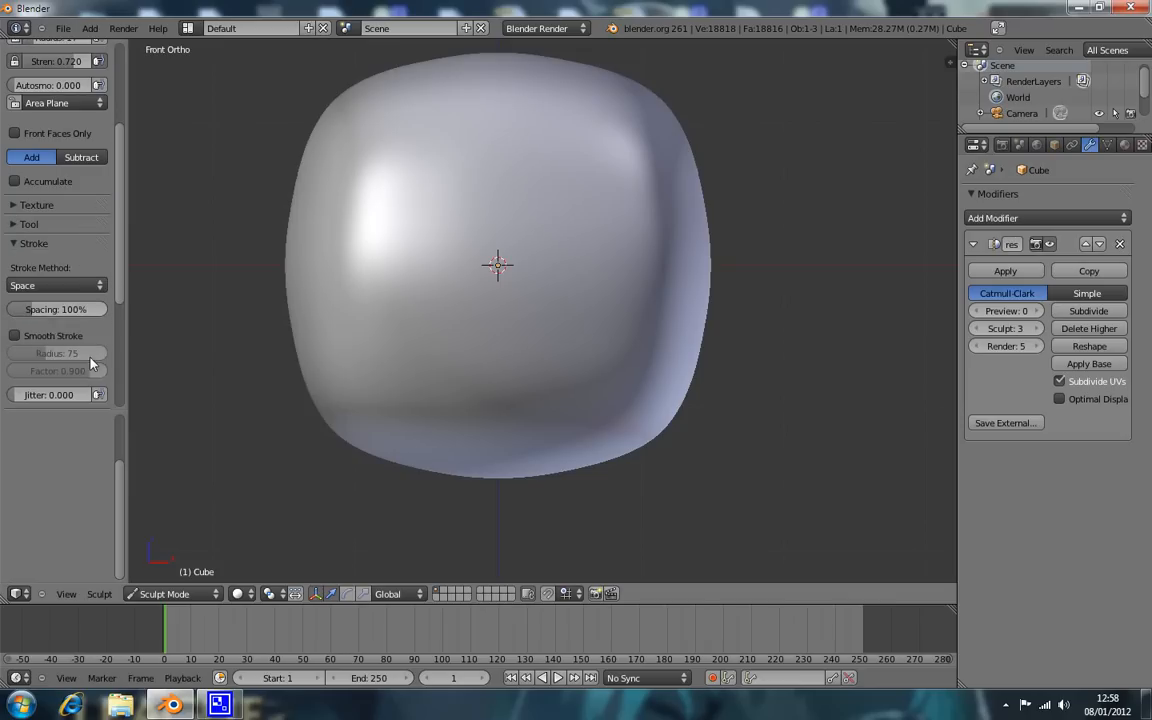
{"action": "left_click", "coordinate": [42, 310]}
{"action": "type", "text": "10"}
{"action": "key", "text": "Return"}
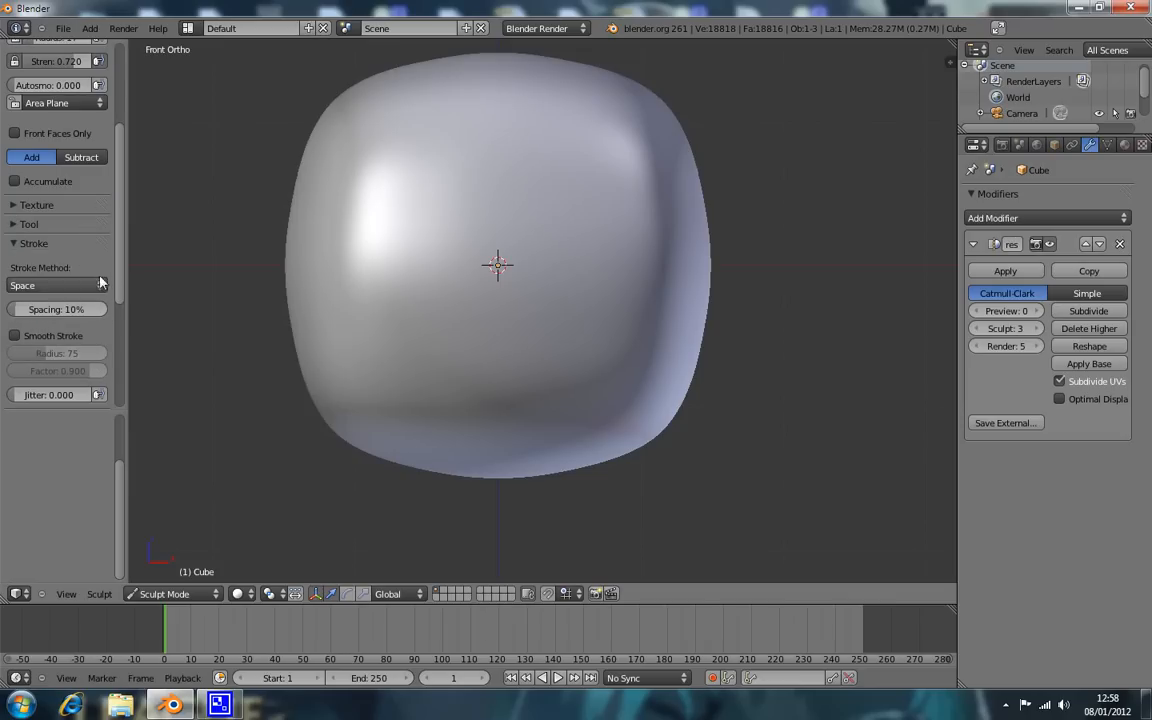
Try a vertical ridge on the cube's upper front at 10% spacing, inspect it from below, and undo it.
{"action": "left_click_drag", "start_coordinate": [446, 149], "coordinate": [445, 153]}
{"action": "left_click_drag", "start_coordinate": [443, 200], "coordinate": [440, 257]}
{"action": "middle_click_drag", "start_coordinate": [424, 252], "coordinate": [383, 185]}
{"action": "key", "text": "KP_1"}
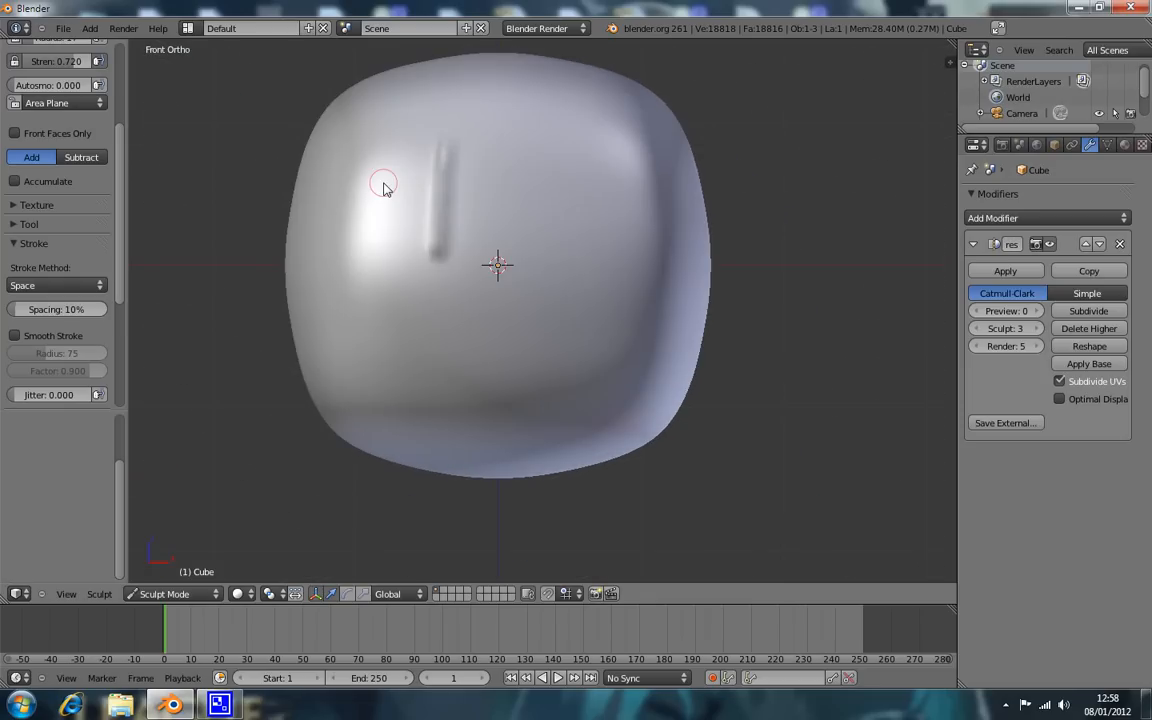
{"action": "key", "text": "ctrl+z"}
Set the Brush's strength to 1.000 and sculpt two parallel vertical ridges on the cube's front face.
{"action": "scroll", "coordinate": [62, 188], "scroll_direction": "up", "scroll_amount": 5}
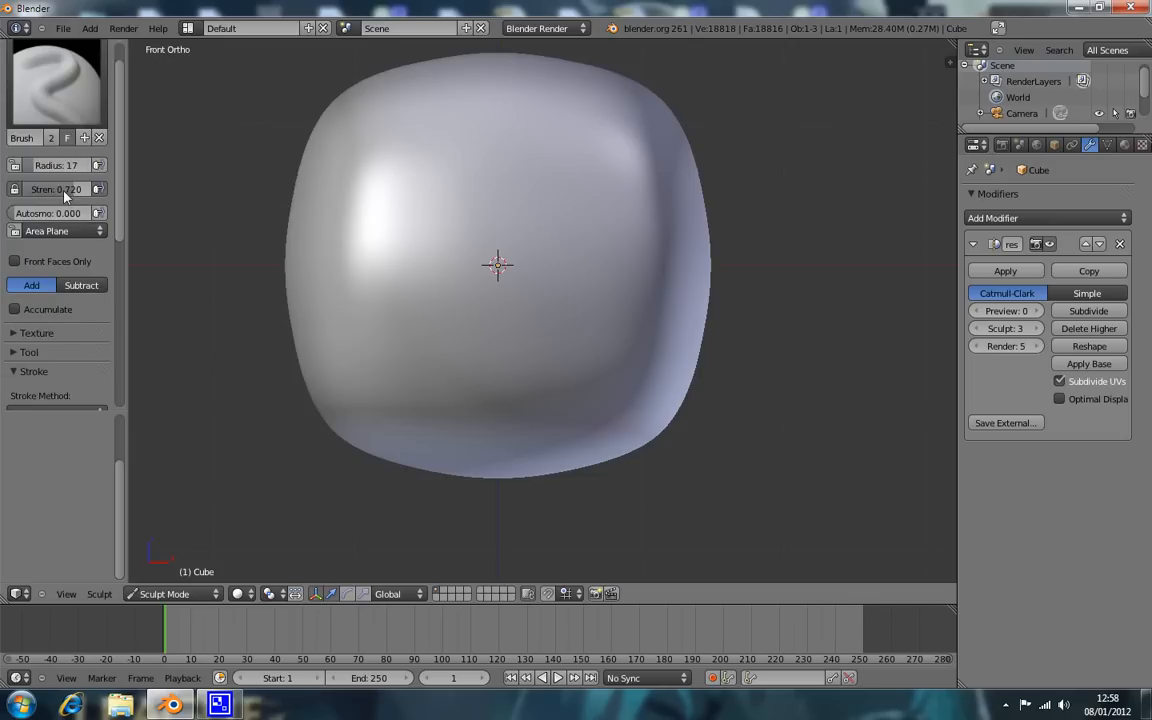
{"action": "left_click_drag", "start_coordinate": [79, 224], "coordinate": [101, 227]}
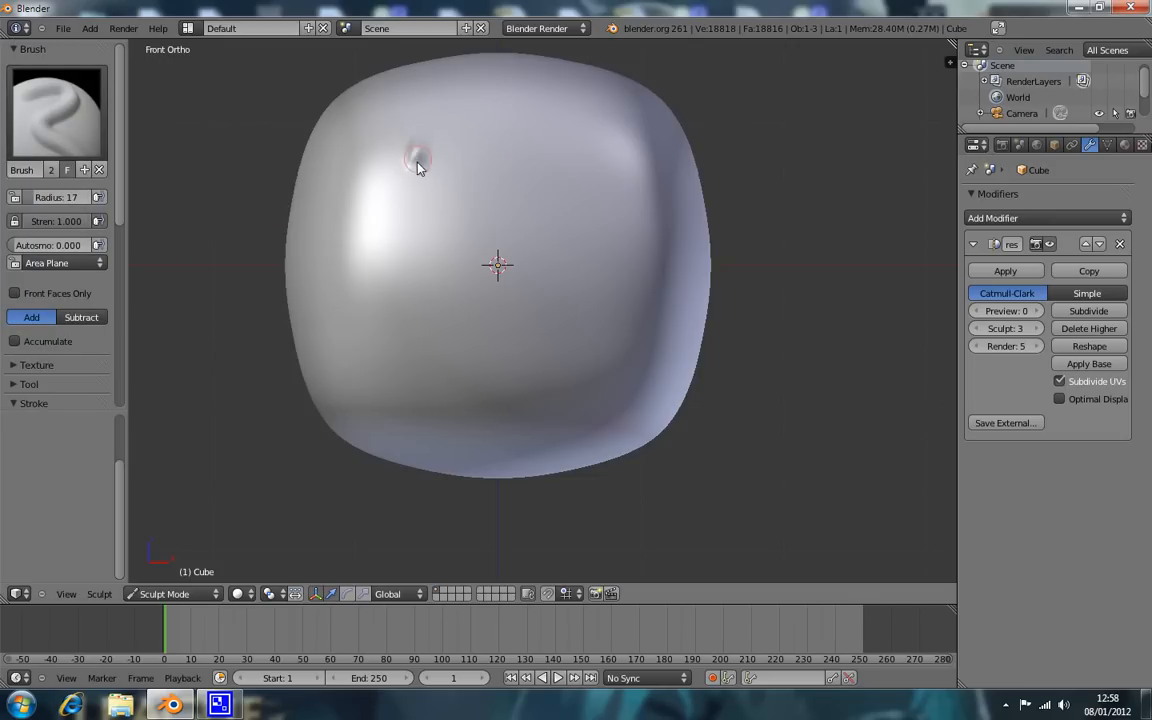
{"action": "left_click_drag", "start_coordinate": [416, 216], "coordinate": [411, 255]}
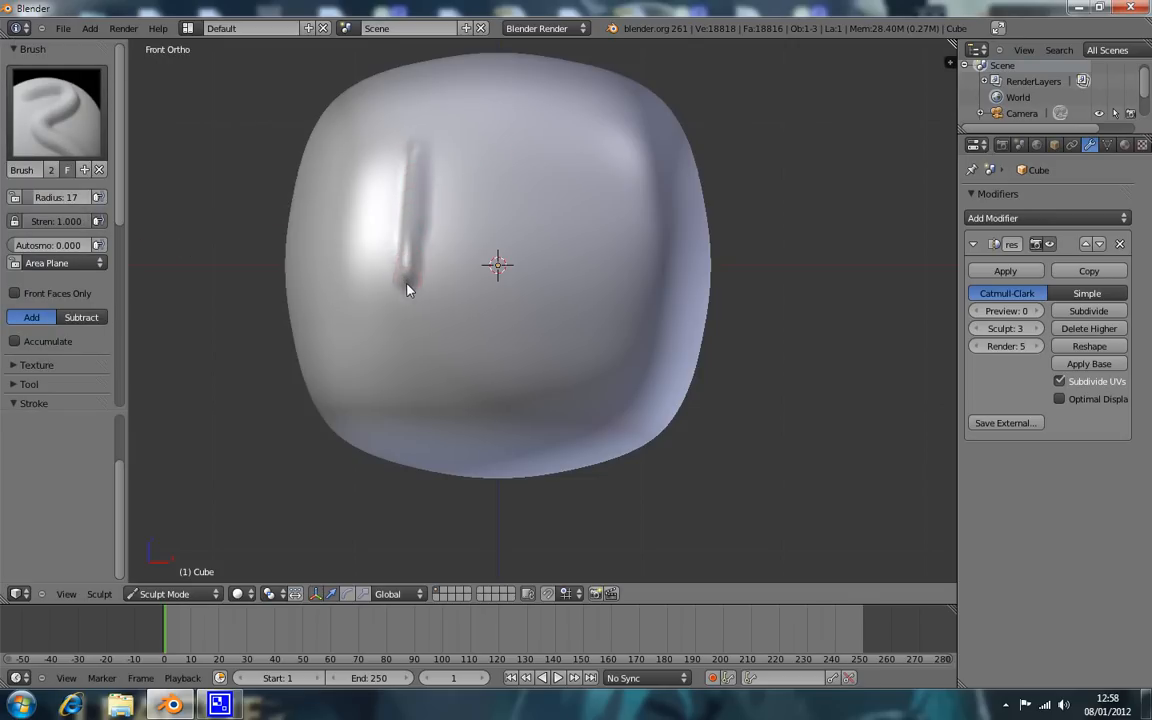
{"action": "left_click_drag", "start_coordinate": [401, 336], "coordinate": [402, 340]}
{"action": "left_click_drag", "start_coordinate": [458, 155], "coordinate": [451, 191]}
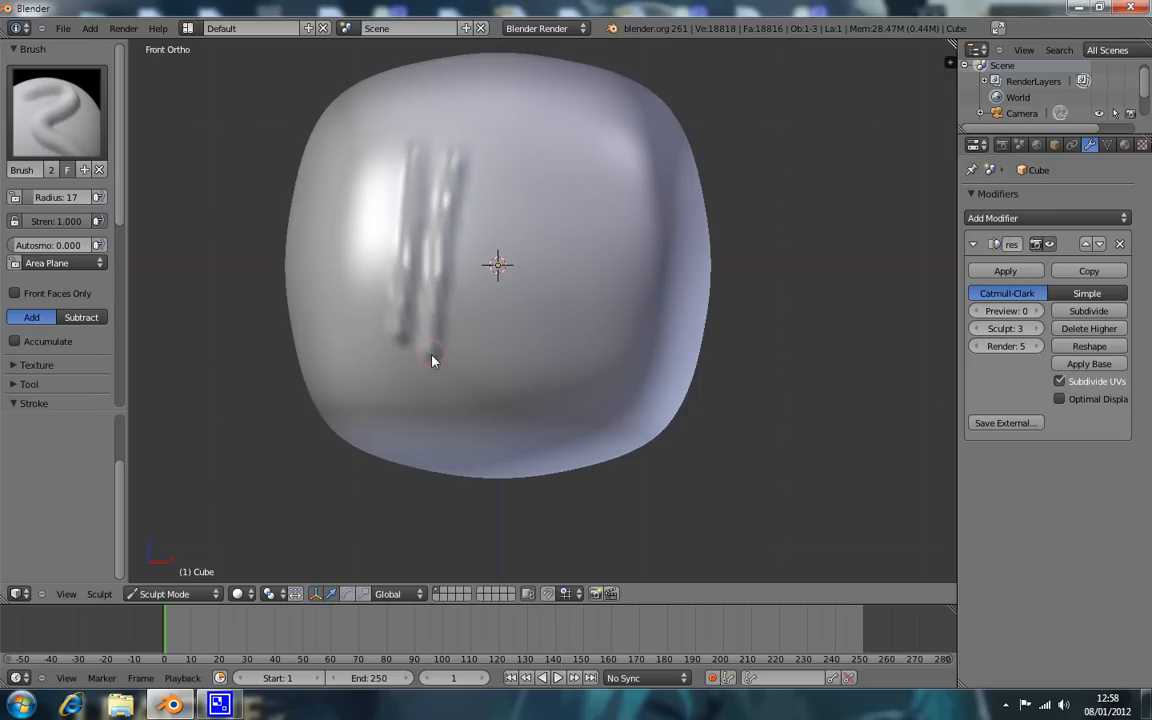
{"action": "middle_click_drag", "start_coordinate": [442, 329], "coordinate": [418, 285]}
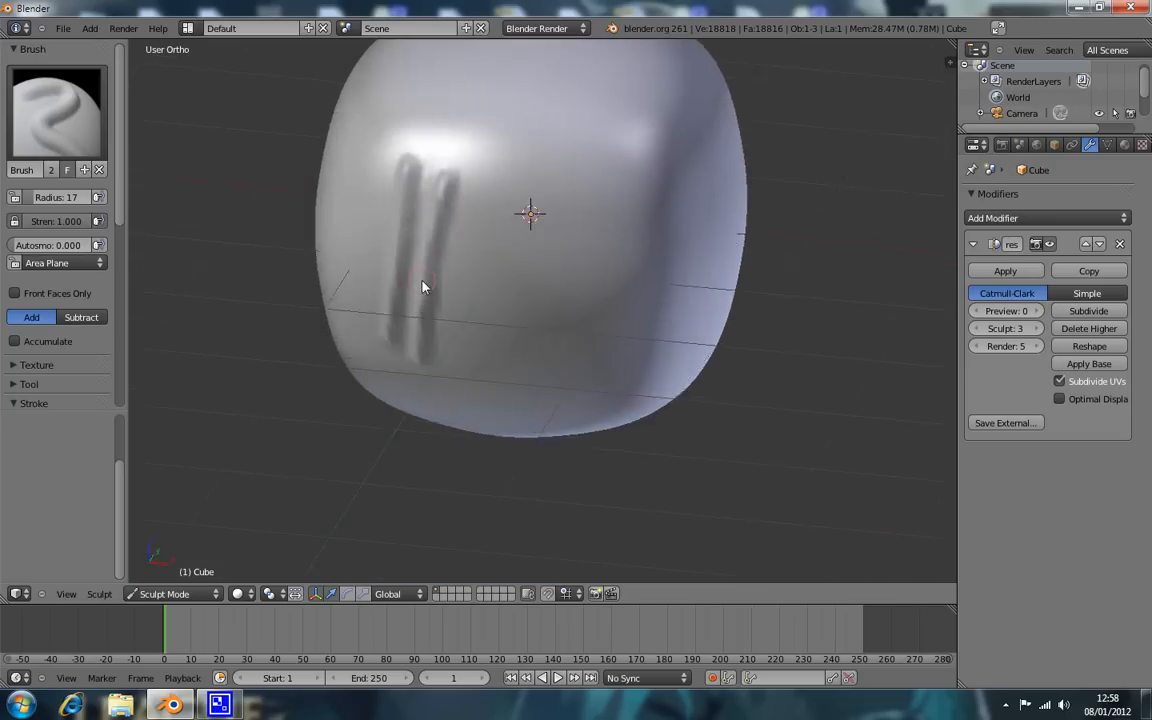
Raise the Multires sculpt level to 5 with the view close on the two vertical ridges.
{"action": "scroll", "coordinate": [422, 285], "scroll_direction": "up", "scroll_amount": 4}
{"action": "mouse_move", "coordinate": [352, 235]}
{"action": "middle_mouse_down", "text": "shift"}
{"action": "mouse_move", "coordinate": [751, 396]}
{"action": "mouse_move", "coordinate": [707, 314]}
{"action": "mouse_move", "coordinate": [705, 281]}
{"action": "mouse_move", "coordinate": [801, 260]}
{"action": "mouse_move", "coordinate": [759, 188]}
{"action": "mouse_move", "coordinate": [741, 229]}
{"action": "mouse_move", "coordinate": [663, 314]}
{"action": "mouse_move", "coordinate": [630, 391]}
{"action": "mouse_move", "coordinate": [681, 401]}
{"action": "mouse_move", "coordinate": [650, 395]}
{"action": "middle_mouse_up", "text": "shift"}
{"action": "left_click", "coordinate": [1038, 331]}
{"action": "left_click", "coordinate": [1034, 331]}
Switch to the Fill/Deepen brush and set its strength to 1.000 and radius to 36.
{"action": "left_click", "coordinate": [55, 122]}
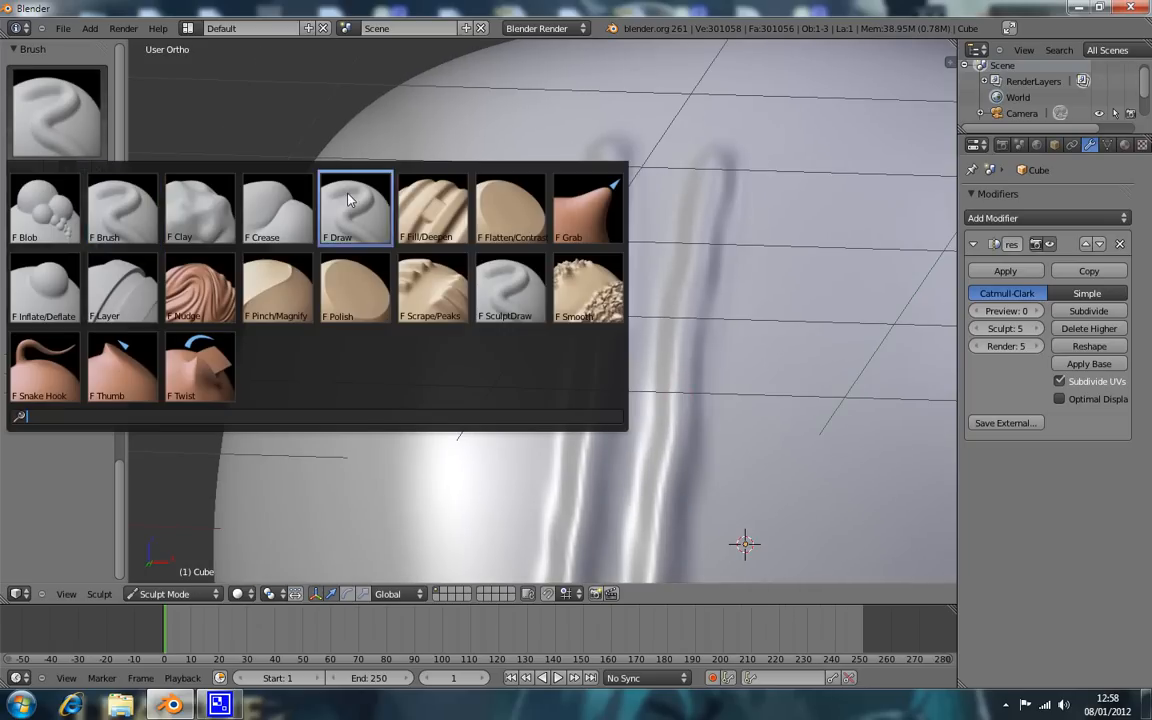
{"action": "left_click", "coordinate": [428, 207]}
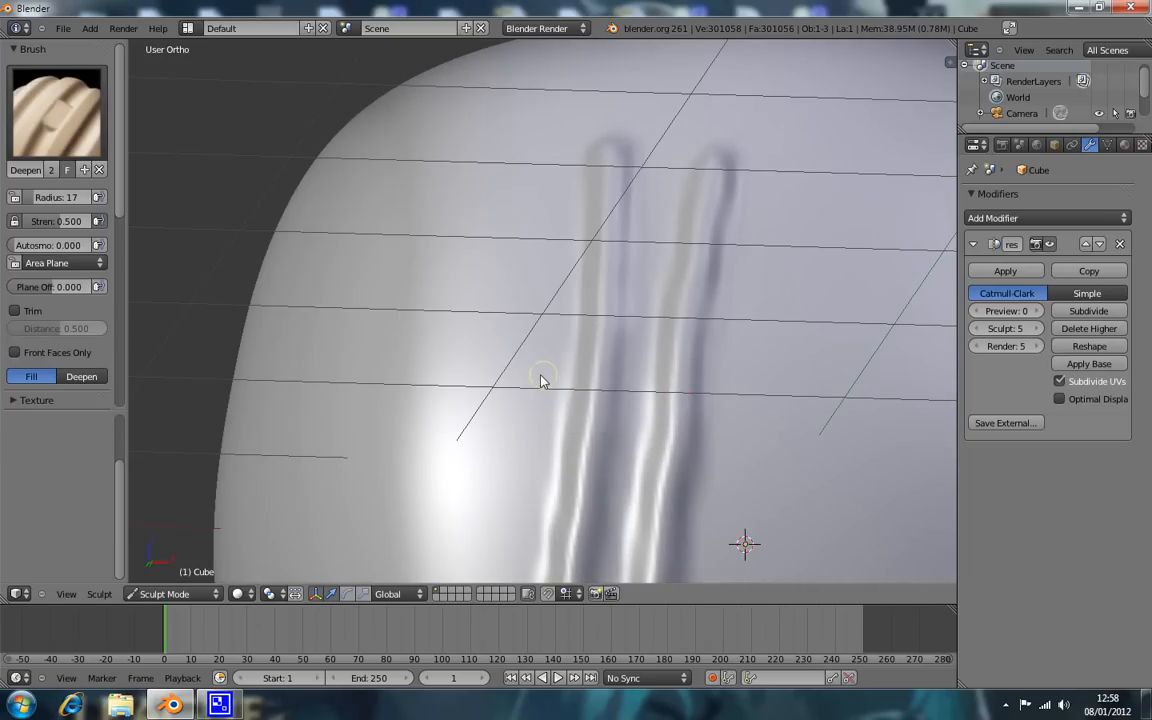
{"action": "left_click_drag", "start_coordinate": [46, 221], "coordinate": [101, 226]}
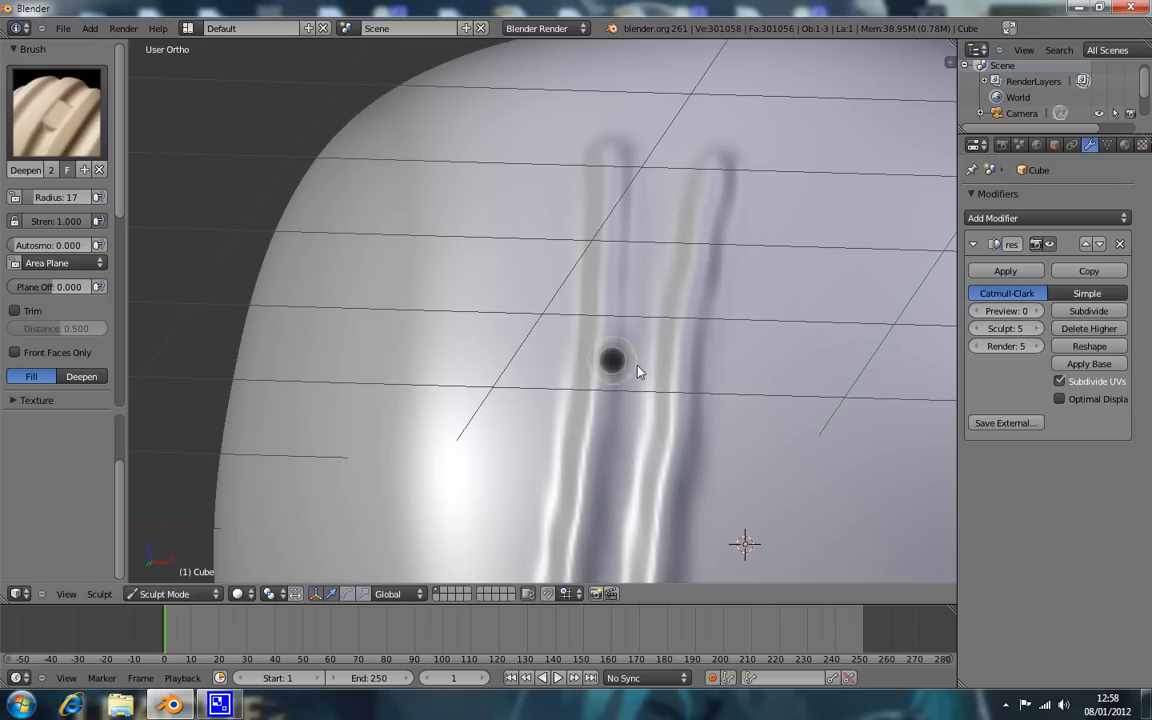
{"action": "key", "text": "f"}
{"action": "left_click", "coordinate": [587, 372]}
Fill a horizontal band across the two vertical ridges and the groove between them.
{"action": "mouse_move", "coordinate": [587, 372]}
{"action": "left_mouse_down"}
{"action": "mouse_move", "coordinate": [730, 386]}
{"action": "mouse_move", "coordinate": [514, 365]}
{"action": "mouse_move", "coordinate": [712, 386]}
{"action": "mouse_move", "coordinate": [543, 368]}
{"action": "mouse_move", "coordinate": [697, 378]}
{"action": "mouse_move", "coordinate": [545, 365]}
{"action": "mouse_move", "coordinate": [674, 378]}
{"action": "left_mouse_up"}
{"action": "middle_click_drag", "start_coordinate": [674, 378], "coordinate": [687, 266]}
{"action": "middle_click_drag", "start_coordinate": [592, 396], "coordinate": [560, 455]}
{"action": "mouse_move", "coordinate": [631, 368]}
{"action": "left_mouse_down"}
{"action": "mouse_move", "coordinate": [702, 378]}
{"action": "mouse_move", "coordinate": [550, 365]}
{"action": "mouse_move", "coordinate": [601, 362]}
{"action": "left_mouse_up"}
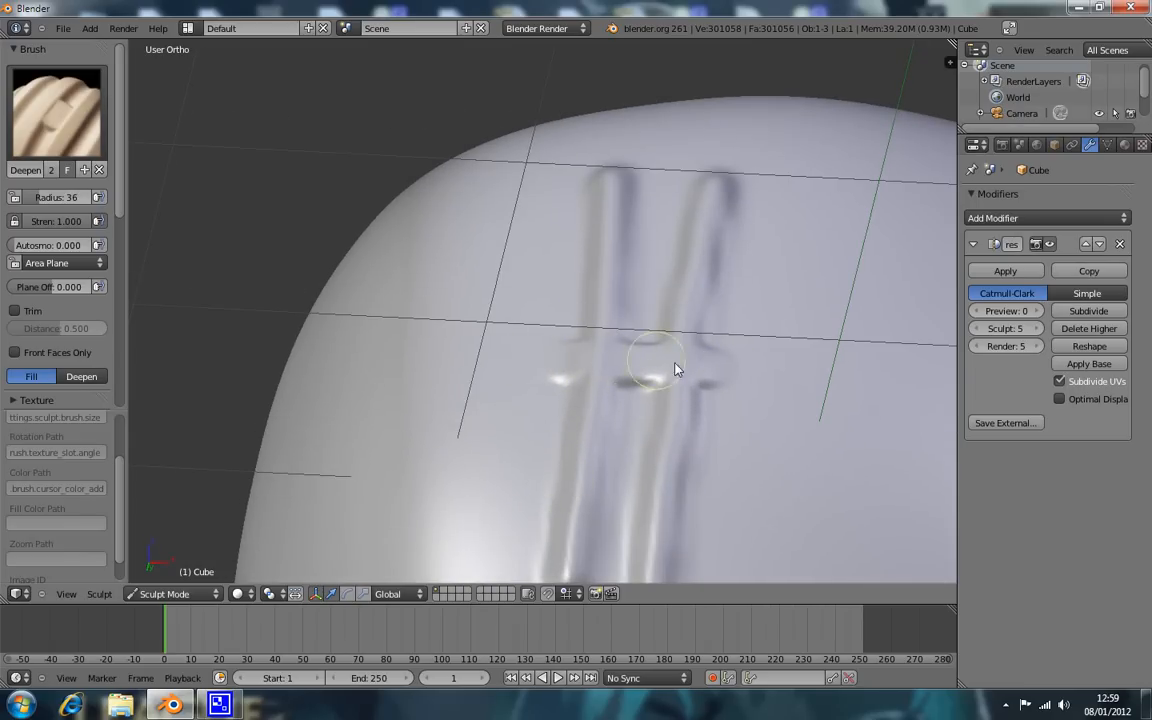
{"action": "mouse_move", "coordinate": [712, 434]}
{"action": "middle_mouse_down"}
{"action": "mouse_move", "coordinate": [715, 314]}
{"action": "mouse_move", "coordinate": [690, 480]}
{"action": "middle_mouse_up"}
Switch back to the Brush at radius 28 and sculpt a horizontal ridge across both vertical ridges, above the filled band.
{"action": "left_click", "coordinate": [57, 101]}
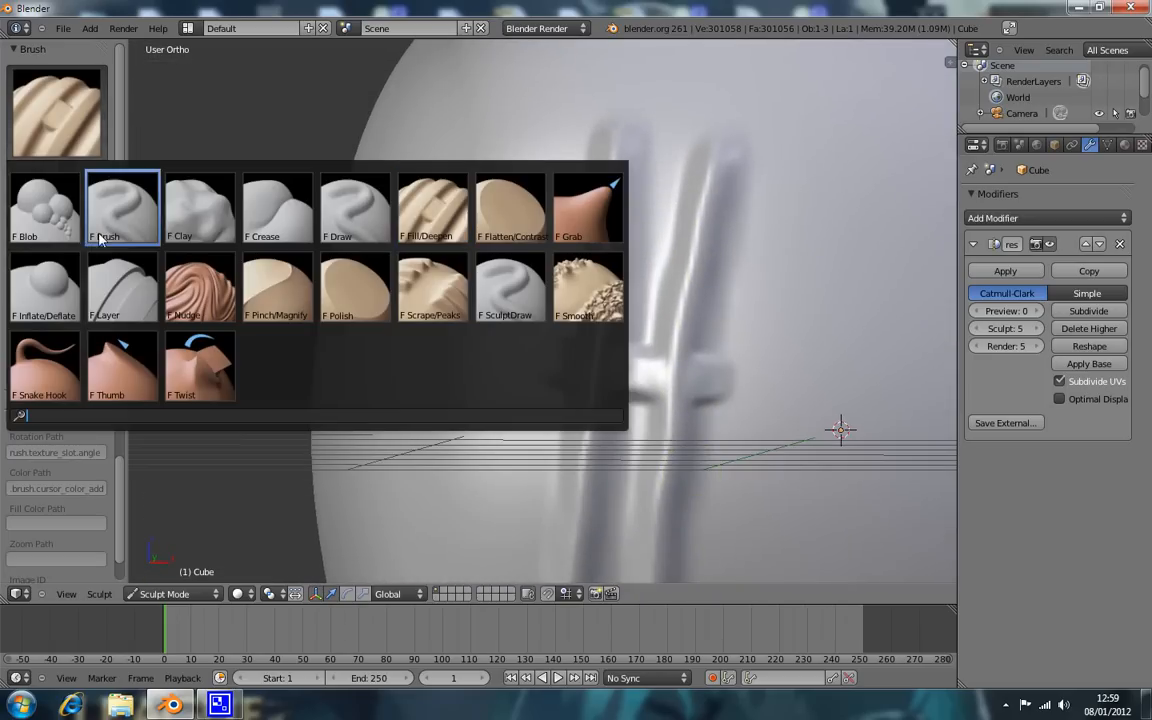
{"action": "left_click", "coordinate": [88, 206]}
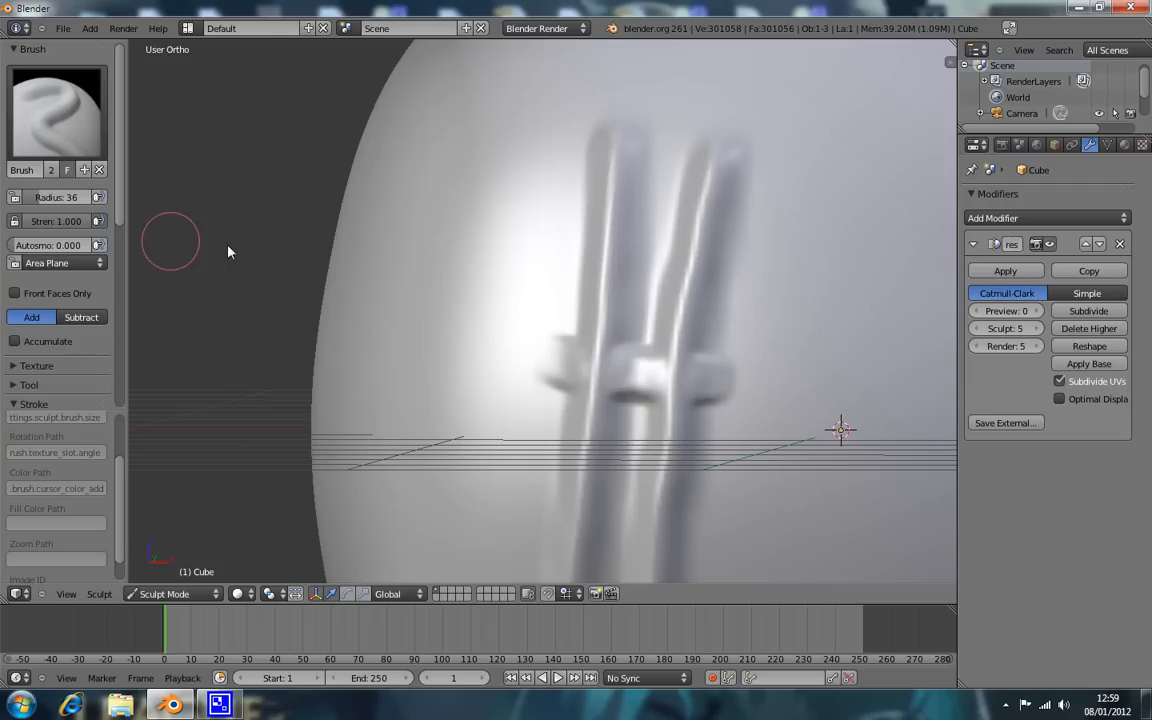
{"action": "left_click", "coordinate": [447, 259]}
{"action": "left_click", "coordinate": [471, 261]}
{"action": "left_click_drag", "start_coordinate": [465, 257], "coordinate": [657, 277]}
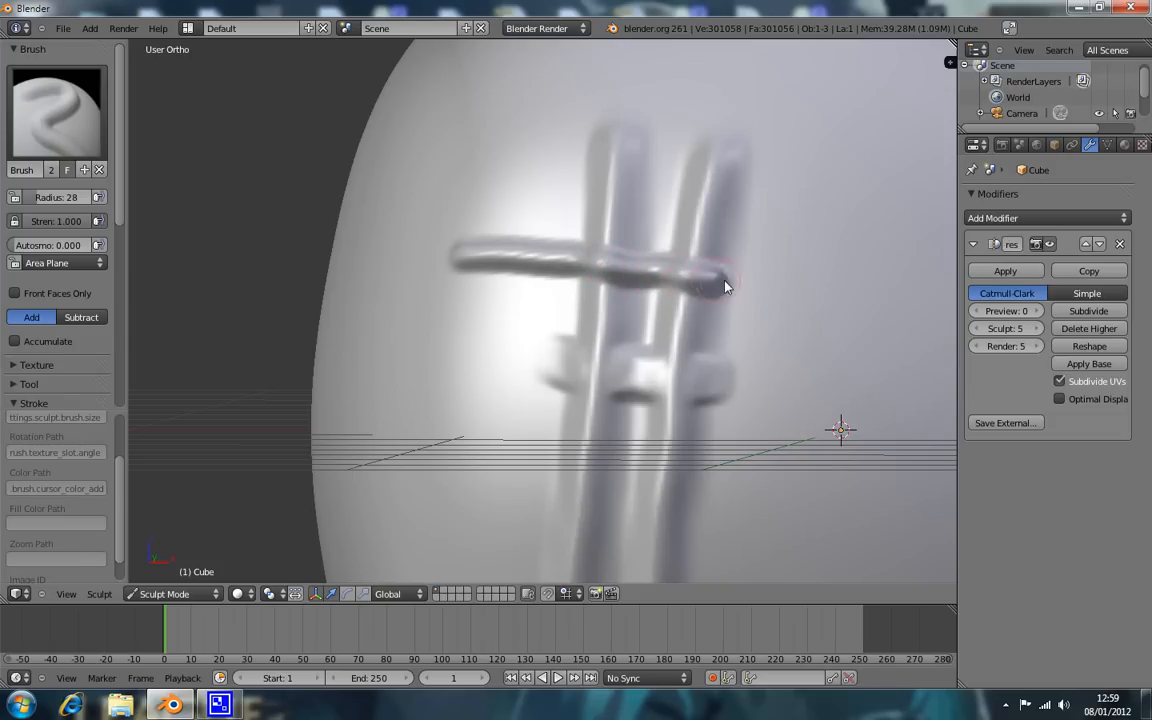
{"action": "left_click_drag", "start_coordinate": [779, 289], "coordinate": [795, 291]}
{"action": "mouse_move", "coordinate": [795, 291]}
{"action": "middle_mouse_down"}
{"action": "mouse_move", "coordinate": [671, 352]}
{"action": "mouse_move", "coordinate": [694, 291]}
{"action": "mouse_move", "coordinate": [705, 321]}
{"action": "mouse_move", "coordinate": [681, 393]}
{"action": "mouse_move", "coordinate": [710, 334]}
{"action": "mouse_move", "coordinate": [699, 311]}
{"action": "mouse_move", "coordinate": [689, 337]}
{"action": "middle_mouse_up"}
Switch to the Draw brush, test a single dab above the horizontal ridge's outer end, and undo the dab.
{"action": "left_click", "coordinate": [60, 125]}
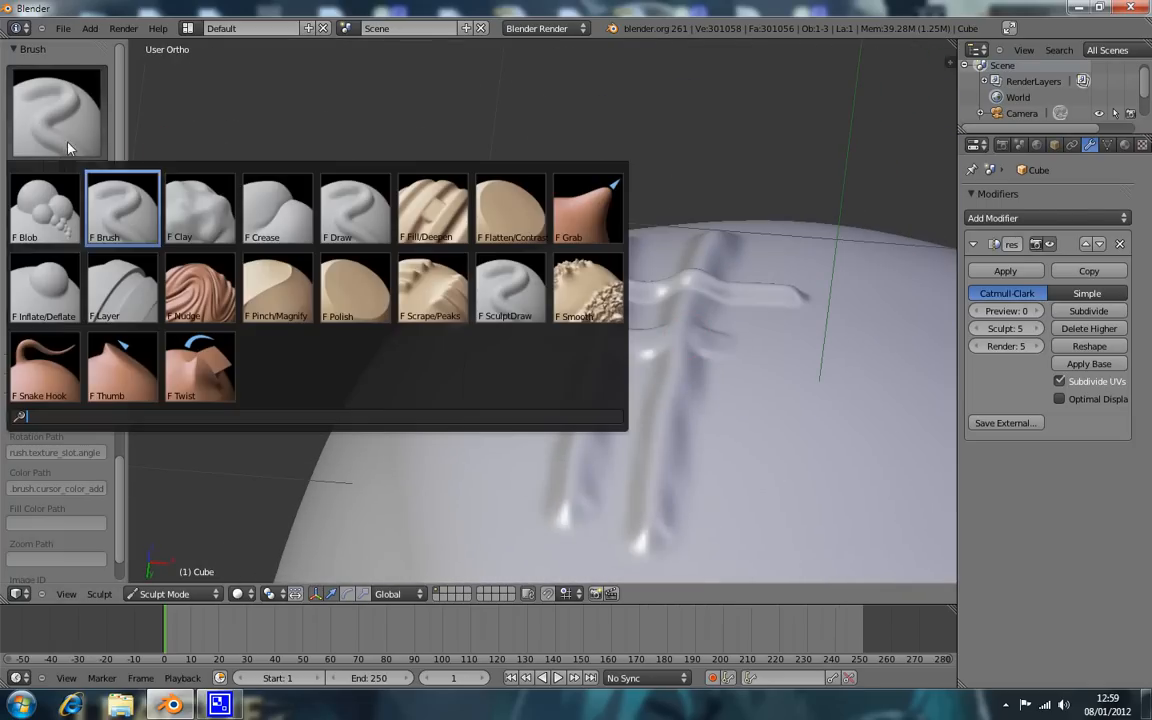
{"action": "left_click", "coordinate": [340, 195]}
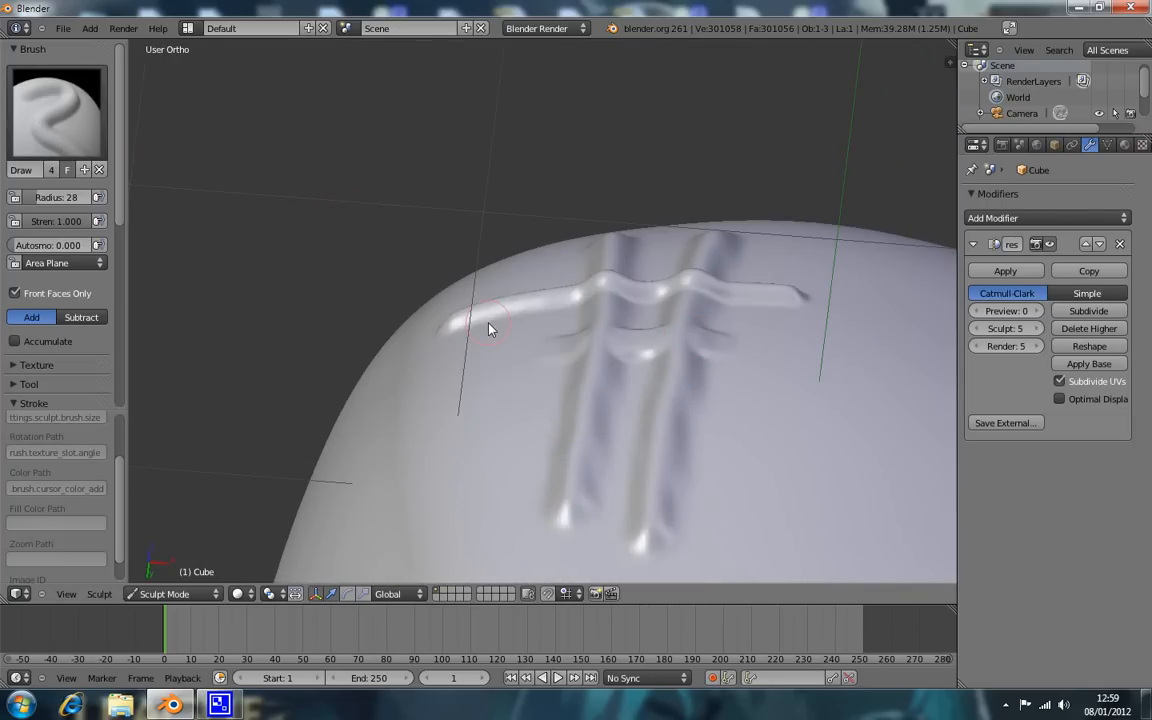
{"action": "key", "text": "KP_1"}
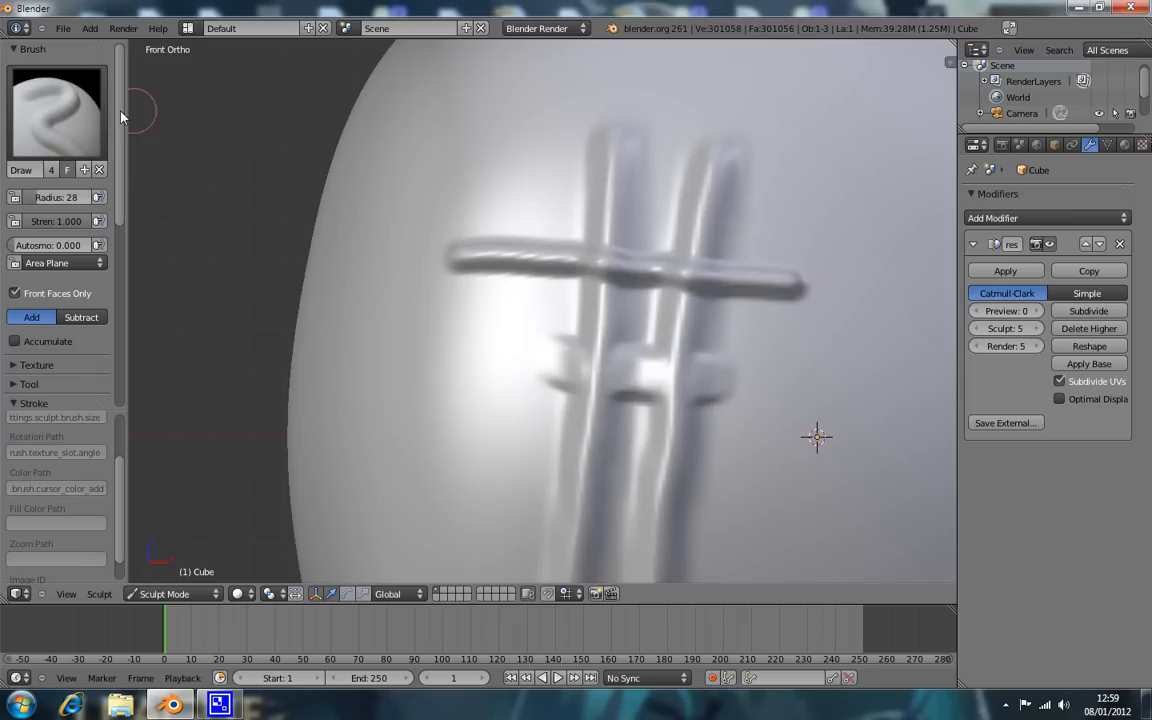
{"action": "left_click", "coordinate": [470, 198]}
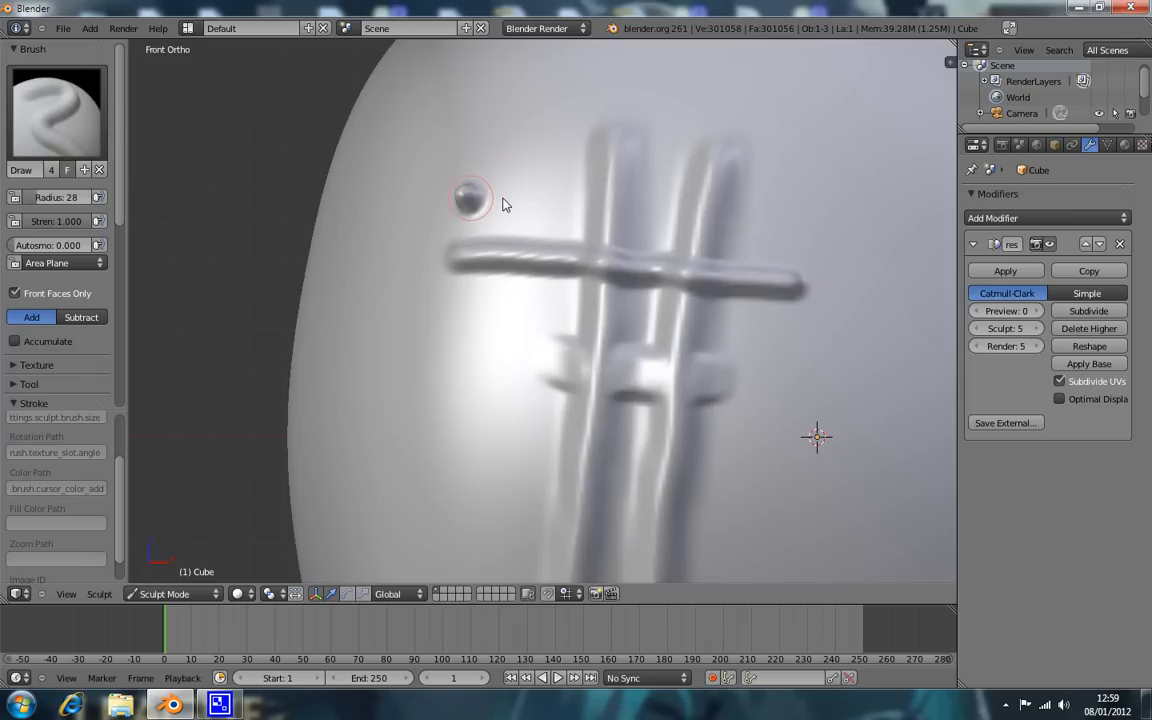
{"action": "key", "text": "ctrl+z"}
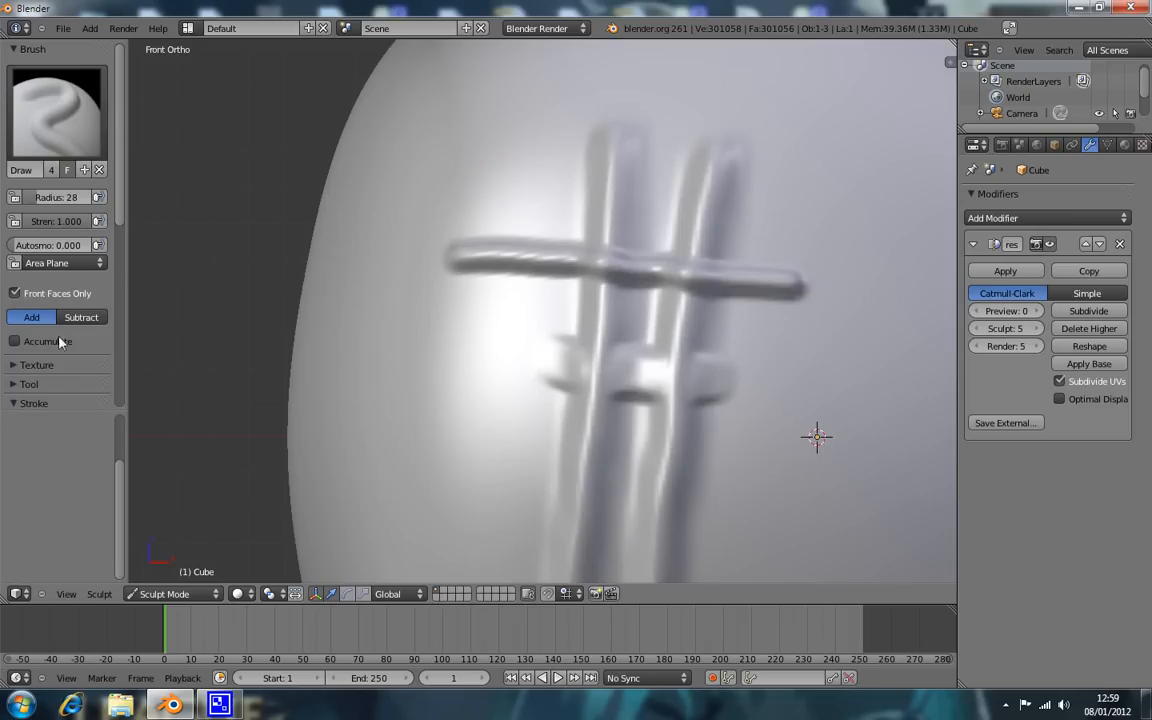
Set the Draw brush's stroke spacing to 10% and sculpt a second horizontal ridge above the first one.
{"action": "scroll", "coordinate": [71, 256], "scroll_direction": "down", "scroll_amount": 5}
{"action": "left_click", "coordinate": [42, 314]}
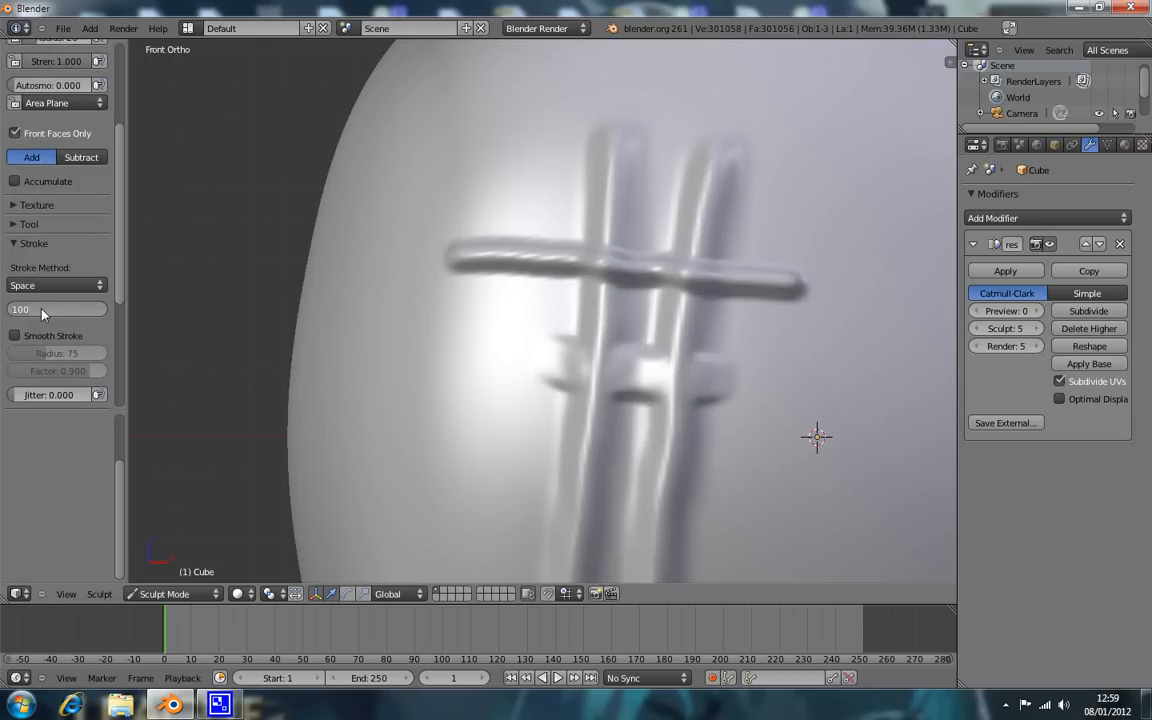
{"action": "key", "text": "Return"}
{"action": "mouse_move", "coordinate": [475, 200]}
{"action": "left_mouse_down"}
{"action": "mouse_move", "coordinate": [548, 188]}
{"action": "mouse_move", "coordinate": [802, 205]}
{"action": "left_mouse_up"}
{"action": "middle_click_drag", "start_coordinate": [666, 239], "coordinate": [631, 339]}
{"action": "key", "text": "KP_1"}
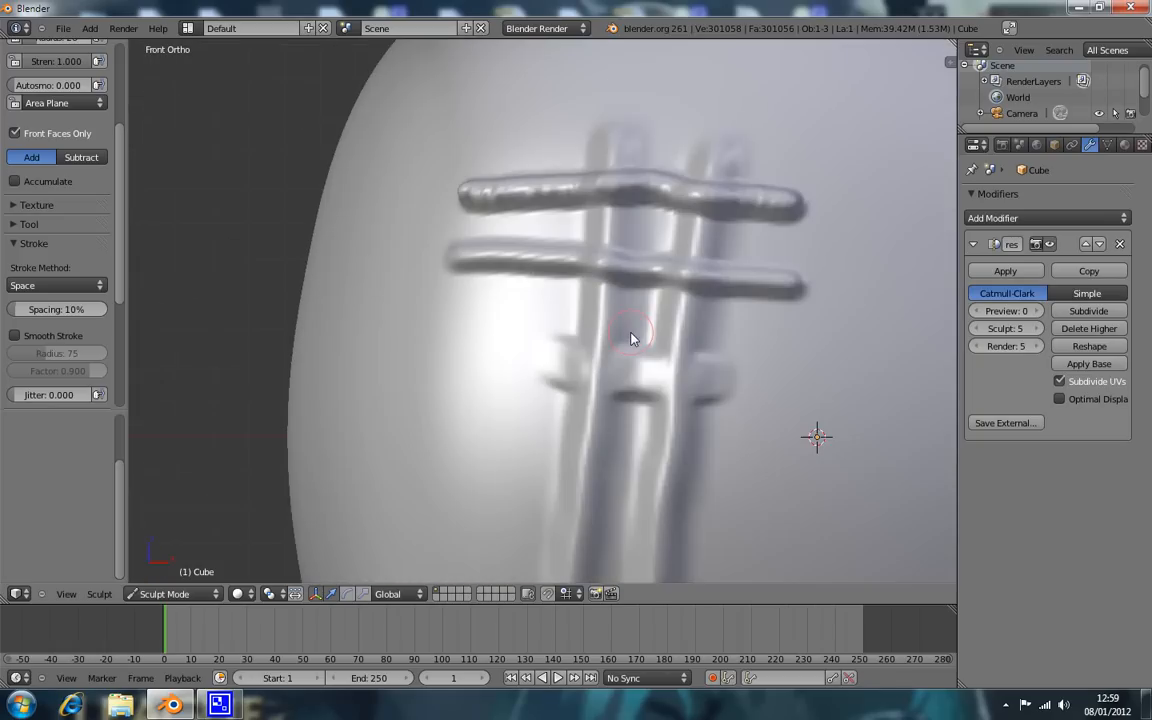
Switch to the SculptDraw brush and sculpt a horizontal ridge across both vertical ridges, below the filled band.
{"action": "scroll", "coordinate": [43, 176], "scroll_direction": "up", "scroll_amount": 5}
{"action": "left_click", "coordinate": [57, 110]}
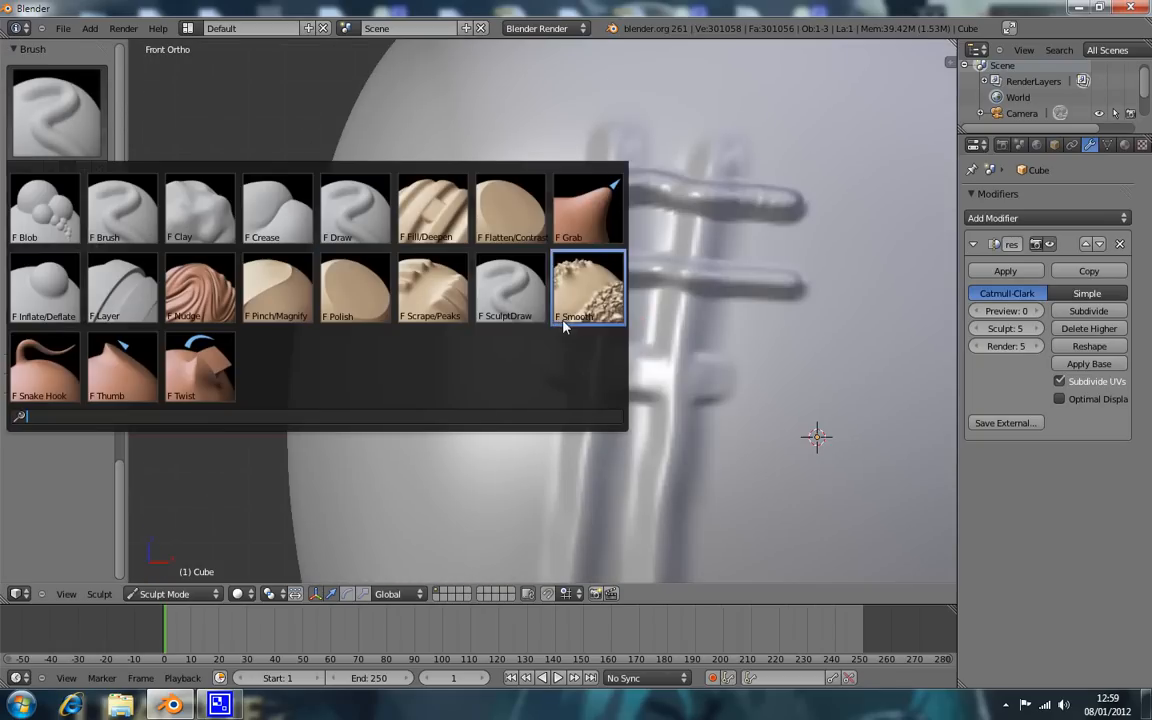
{"action": "left_click", "coordinate": [524, 316]}
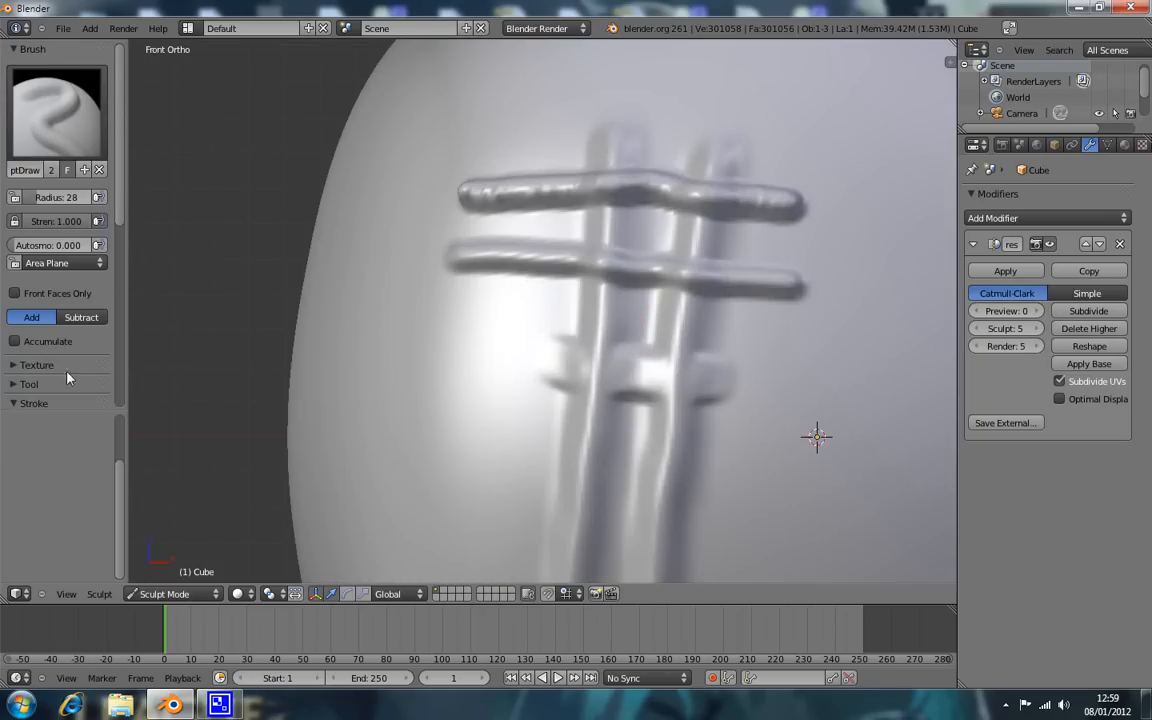
{"action": "left_click", "coordinate": [34, 403]}
{"action": "scroll", "coordinate": [55, 330], "scroll_direction": "down", "scroll_amount": 4}
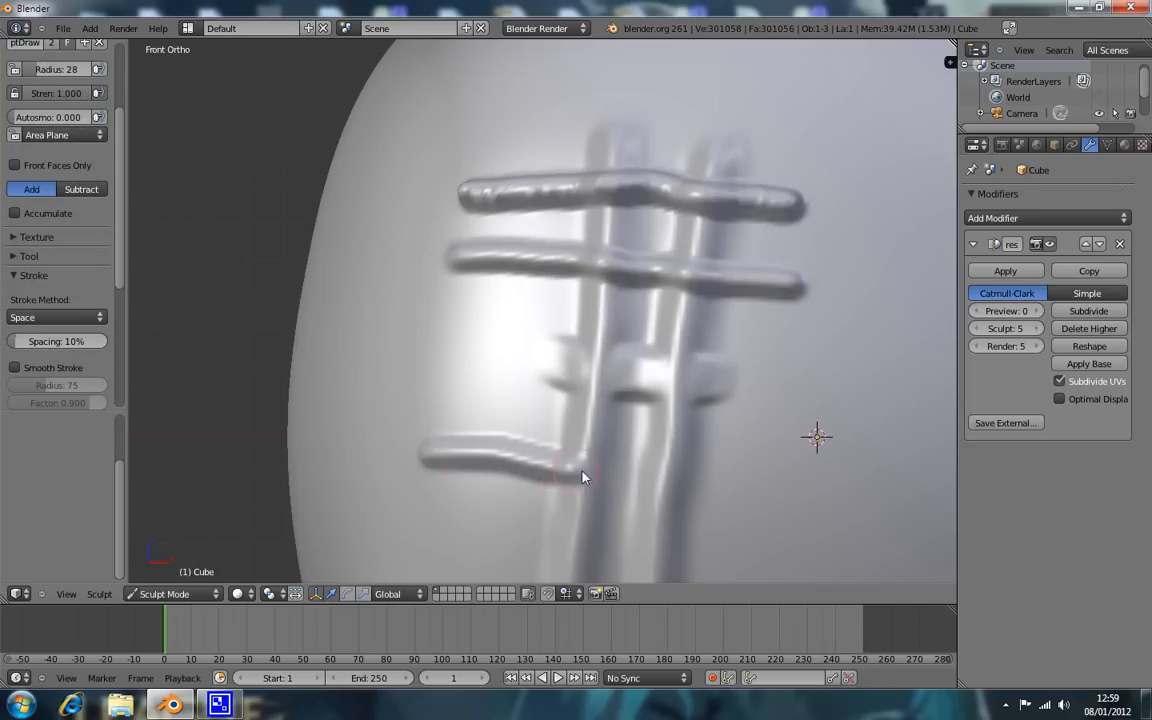
{"action": "mouse_move", "coordinate": [779, 491]}
{"action": "middle_mouse_down"}
{"action": "mouse_move", "coordinate": [676, 360]}
{"action": "mouse_move", "coordinate": [689, 311]}
{"action": "mouse_move", "coordinate": [658, 442]}
{"action": "mouse_move", "coordinate": [689, 383]}
{"action": "mouse_move", "coordinate": [686, 361]}
{"action": "mouse_move", "coordinate": [625, 417]}
{"action": "mouse_move", "coordinate": [620, 442]}
{"action": "middle_mouse_up"}
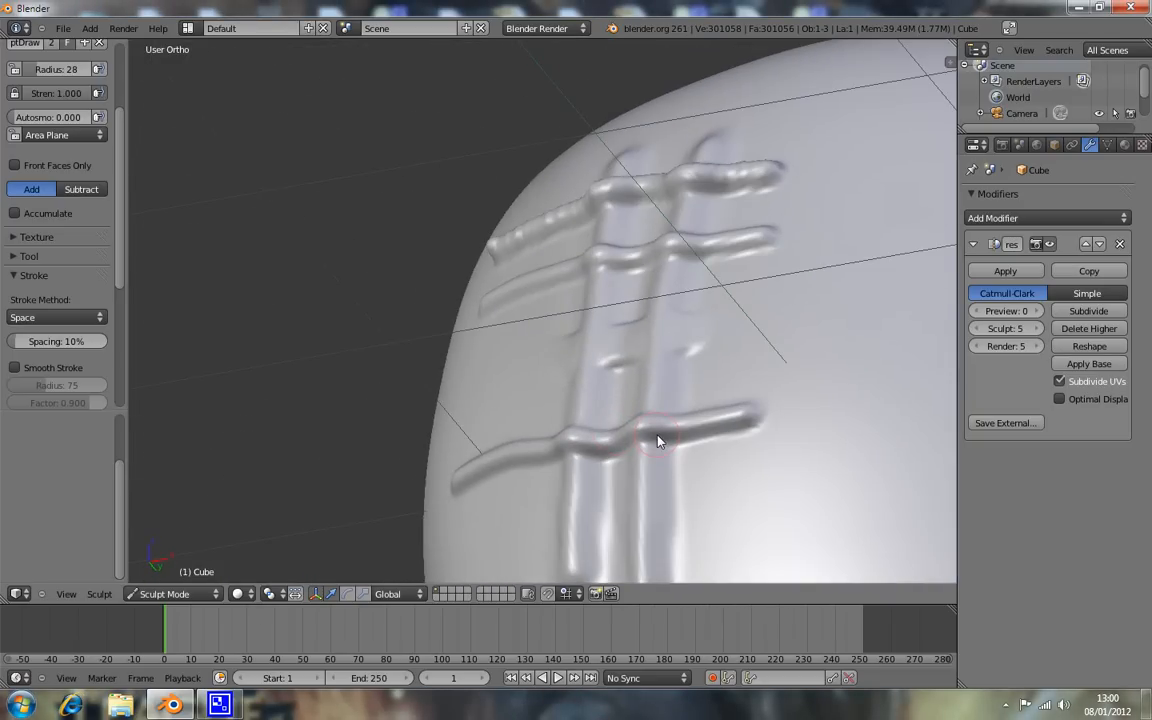
{"action": "key", "text": "KP_1"}
Switch to the Fill/Deepen brush and fill the groove between the vertical ridges, just above the lowest horizontal ridge.
{"action": "scroll", "coordinate": [60, 200], "scroll_direction": "up", "scroll_amount": 5}
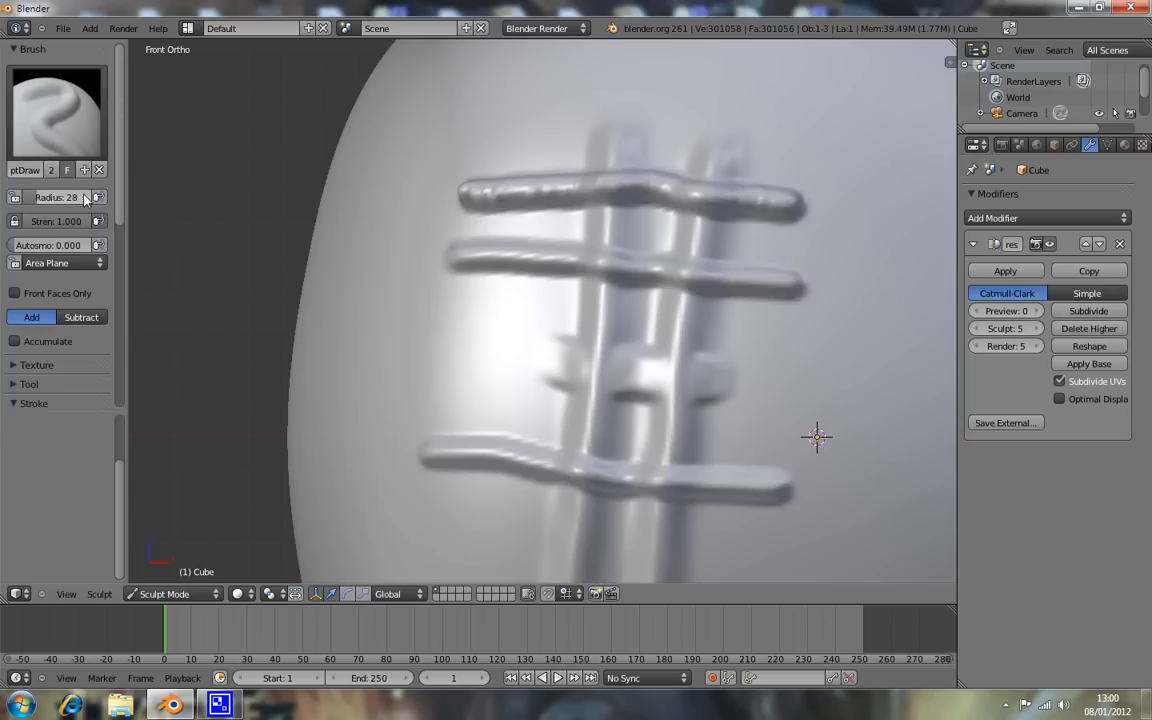
{"action": "left_click", "coordinate": [57, 110]}
{"action": "left_click", "coordinate": [436, 226]}
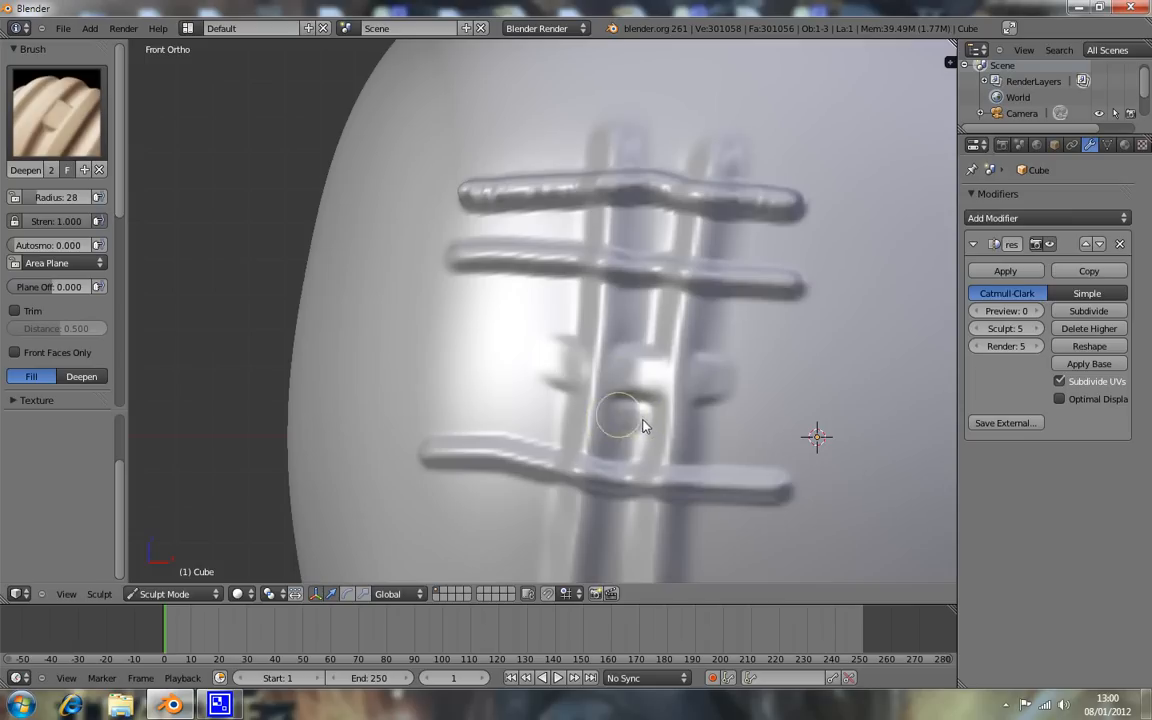
{"action": "left_click_drag", "start_coordinate": [632, 408], "coordinate": [688, 491]}
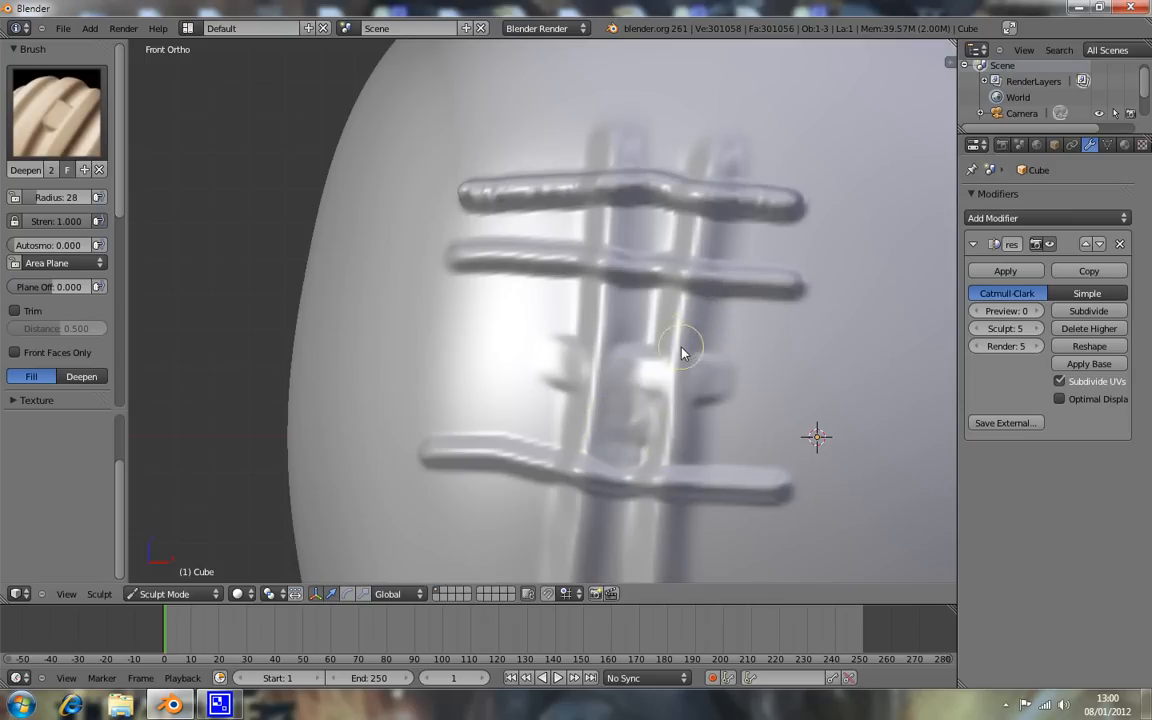
Fill more of the groove between the vertical ridges above the lowest horizontal ridge, inspecting the filled area from an angle.
{"action": "middle_click_drag", "start_coordinate": [682, 350], "coordinate": [713, 262]}
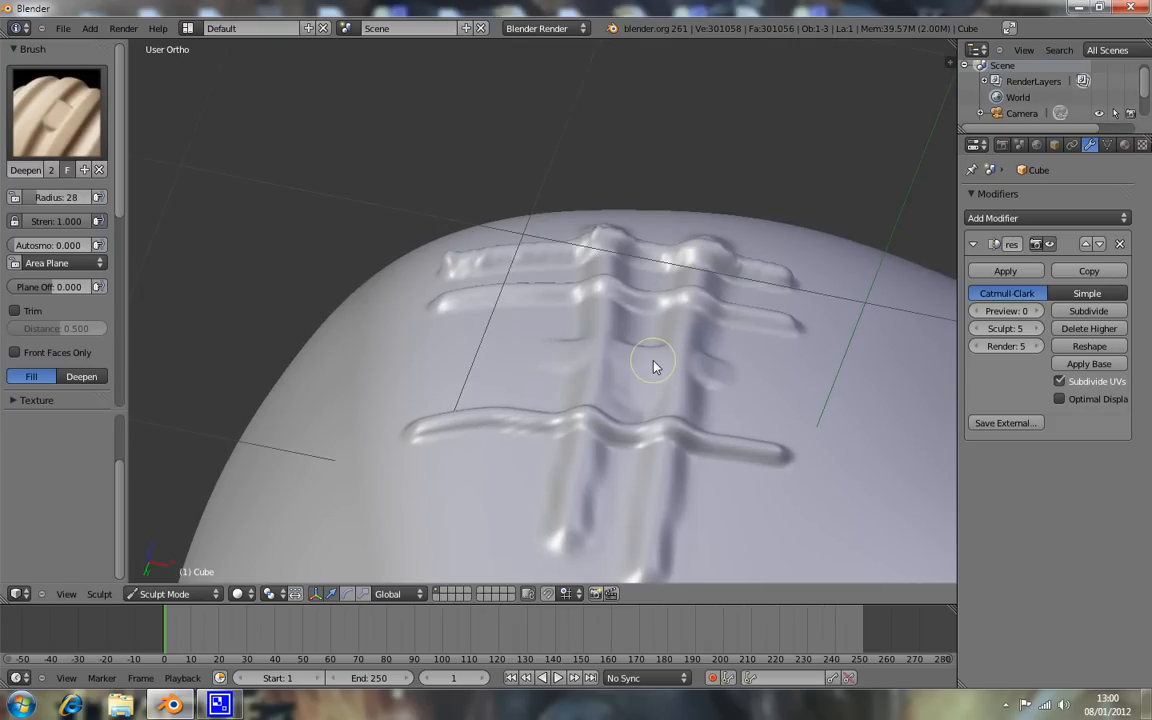
{"action": "key", "text": "KP_1"}
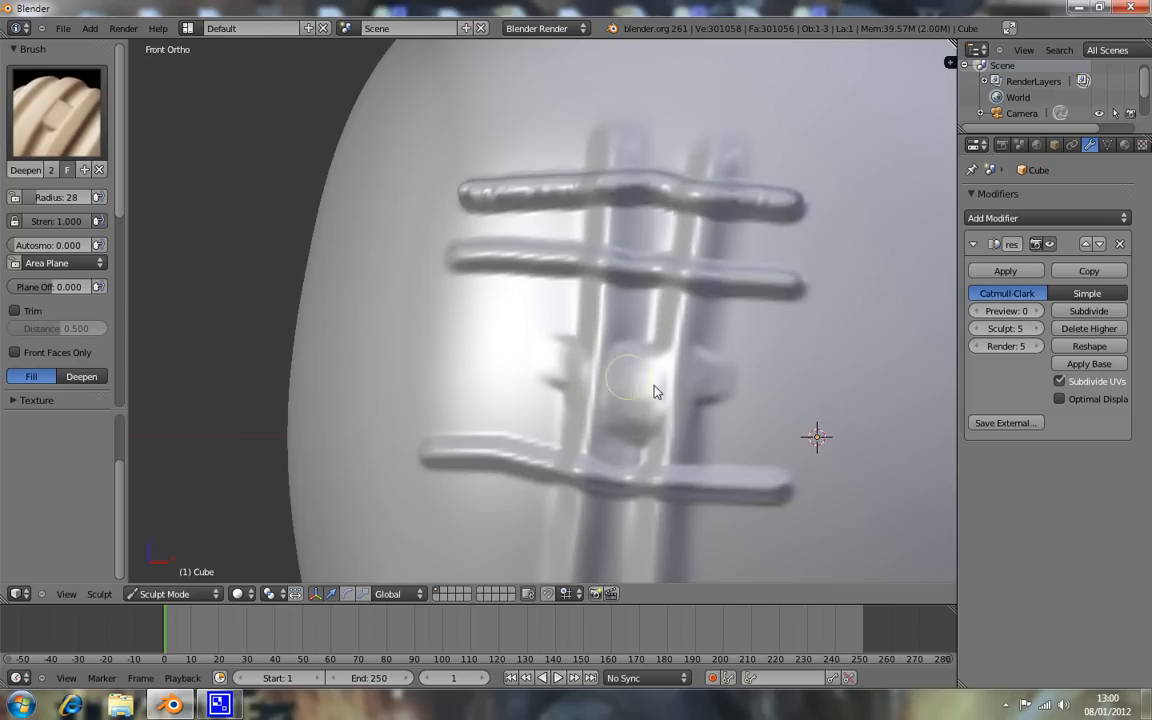
{"action": "mouse_move", "coordinate": [624, 433]}
{"action": "middle_mouse_down"}
{"action": "mouse_move", "coordinate": [643, 316]}
{"action": "mouse_move", "coordinate": [663, 301]}
{"action": "mouse_move", "coordinate": [678, 308]}
{"action": "mouse_move", "coordinate": [632, 373]}
{"action": "middle_mouse_up"}
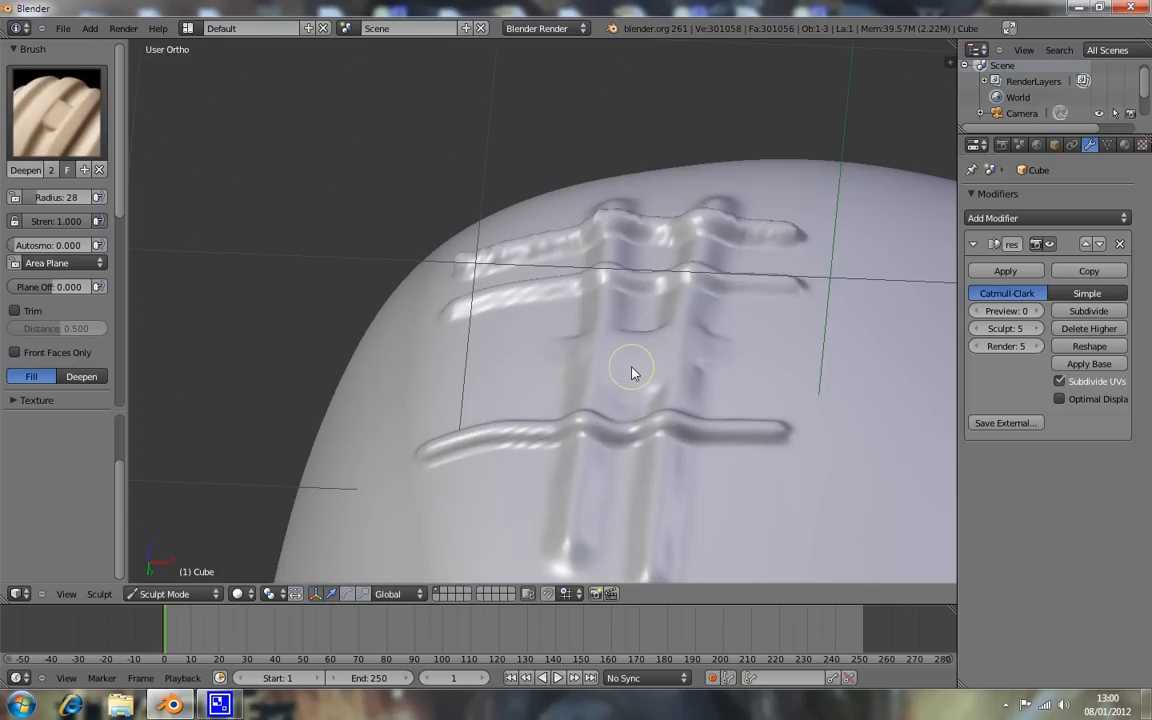
{"action": "key", "text": "KP_1"}
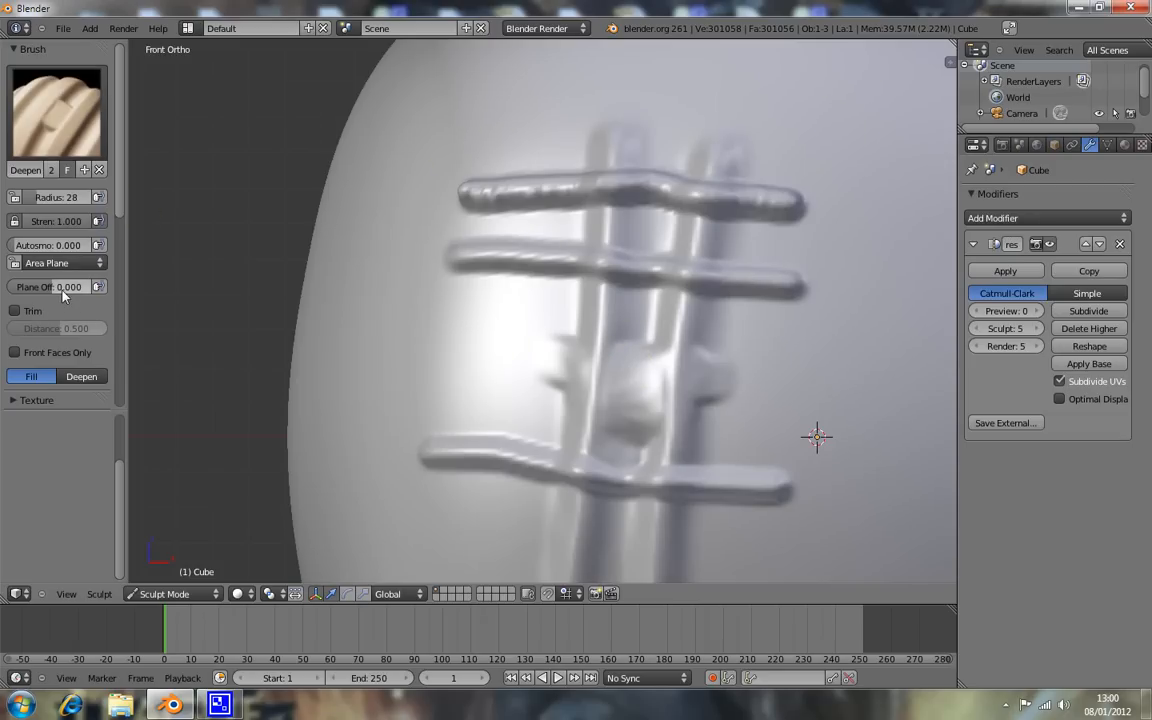
Set the Fill/Deepen plane offset to 0.294 and fill a short band across both vertical ridges, below the lowest horizontal ridge.
{"action": "left_click_drag", "start_coordinate": [53, 289], "coordinate": [86, 290]}
{"action": "left_click_drag", "start_coordinate": [641, 431], "coordinate": [643, 434]}
{"action": "middle_click_drag", "start_coordinate": [654, 414], "coordinate": [660, 287], "text": "shift"}
{"action": "left_click_drag", "start_coordinate": [574, 406], "coordinate": [676, 410]}
{"action": "mouse_move", "coordinate": [676, 414]}
{"action": "middle_mouse_down"}
{"action": "mouse_move", "coordinate": [649, 398]}
{"action": "mouse_move", "coordinate": [669, 309]}
{"action": "mouse_move", "coordinate": [649, 395]}
{"action": "middle_mouse_up"}
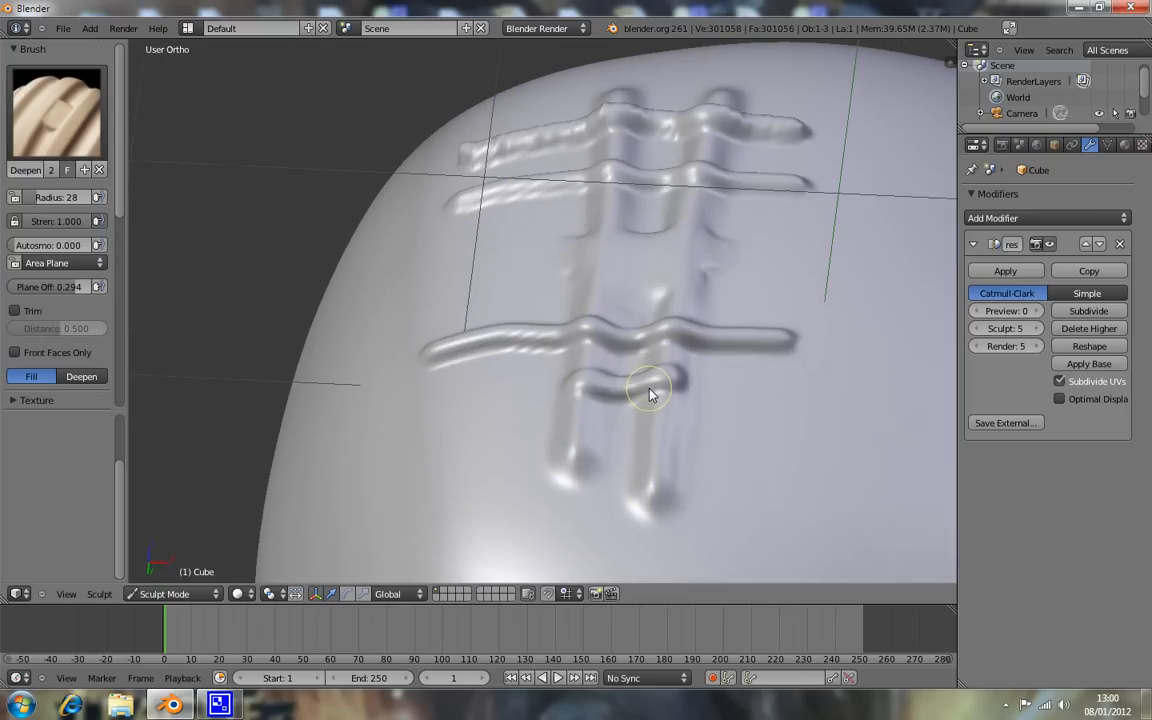
{"action": "key", "text": "KP_1"}
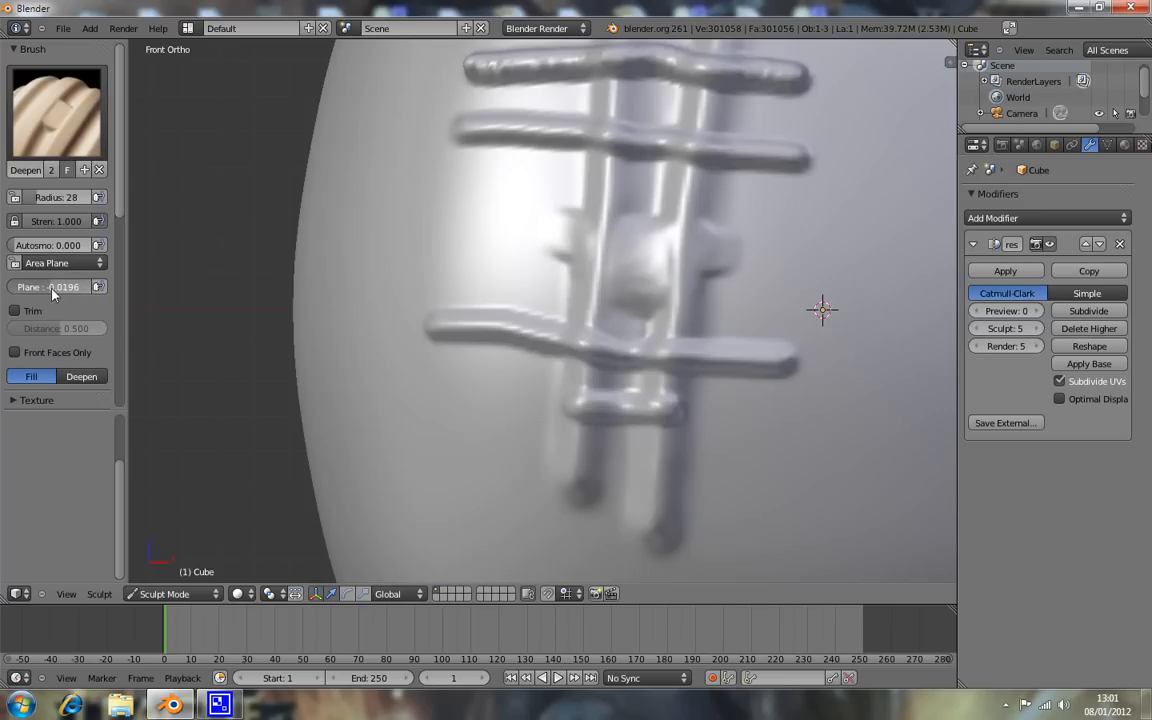
Set the plane offset to 0.09804 and fill a wider band across the vertical ridges below the short band, inspecting it from an angle.
{"action": "left_click_drag", "start_coordinate": [54, 288], "coordinate": [58, 287]}
{"action": "mouse_move", "coordinate": [688, 453]}
{"action": "left_mouse_down"}
{"action": "mouse_move", "coordinate": [609, 455]}
{"action": "mouse_move", "coordinate": [576, 432]}
{"action": "mouse_move", "coordinate": [663, 442]}
{"action": "mouse_move", "coordinate": [535, 438]}
{"action": "left_mouse_up"}
{"action": "mouse_move", "coordinate": [663, 468]}
{"action": "middle_mouse_down"}
{"action": "mouse_move", "coordinate": [650, 381]}
{"action": "mouse_move", "coordinate": [660, 311]}
{"action": "mouse_move", "coordinate": [648, 404]}
{"action": "middle_mouse_up"}
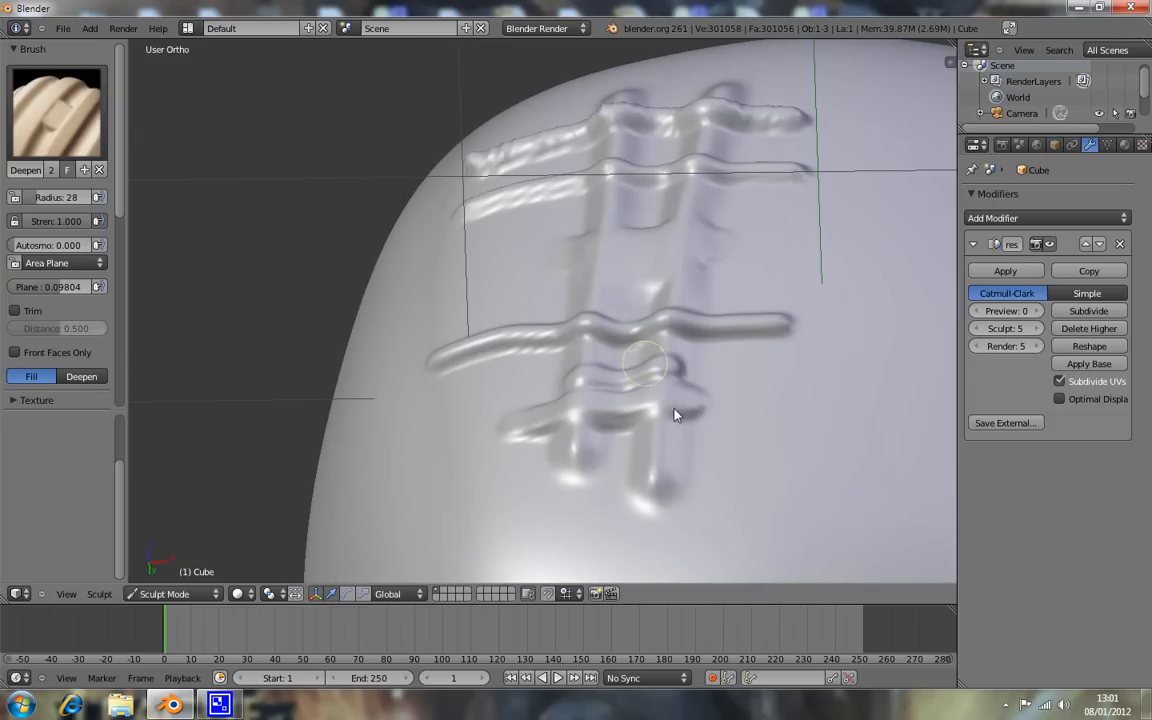
{"action": "mouse_move", "coordinate": [428, 309]}
{"action": "middle_mouse_down"}
{"action": "mouse_move", "coordinate": [548, 316]}
{"action": "mouse_move", "coordinate": [514, 301]}
{"action": "mouse_move", "coordinate": [512, 355]}
{"action": "mouse_move", "coordinate": [619, 110]}
{"action": "middle_mouse_up"}
{"action": "left_click", "coordinate": [57, 112]}
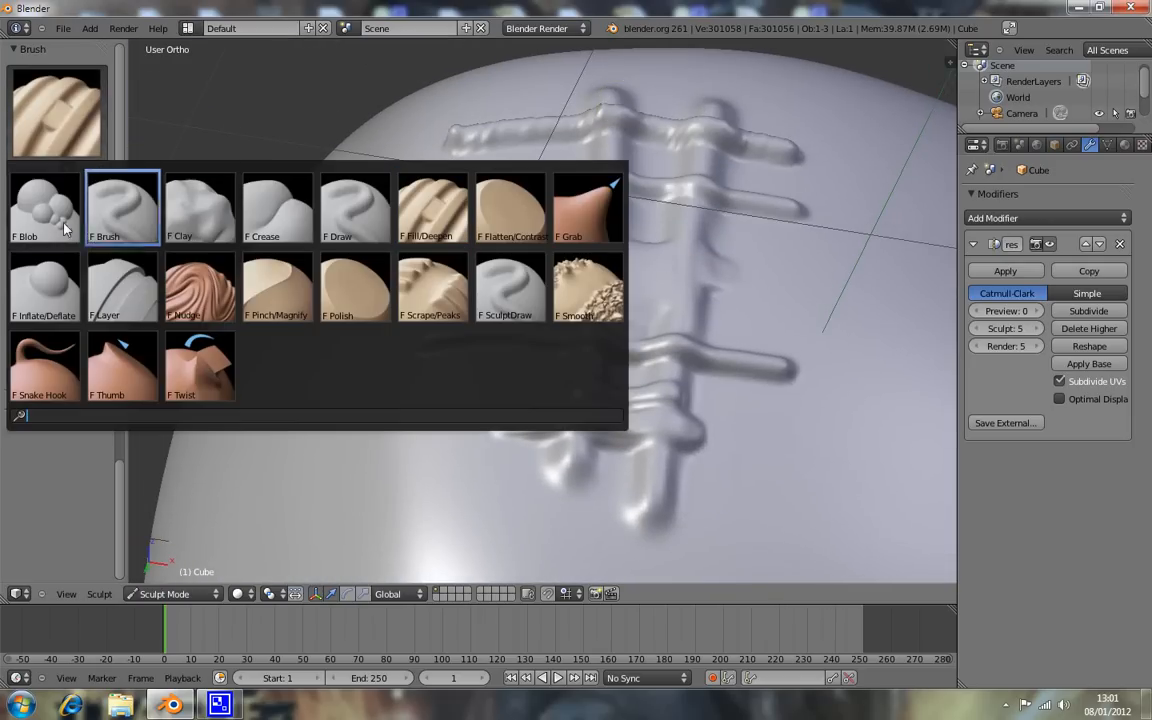
{"action": "left_click", "coordinate": [53, 138]}
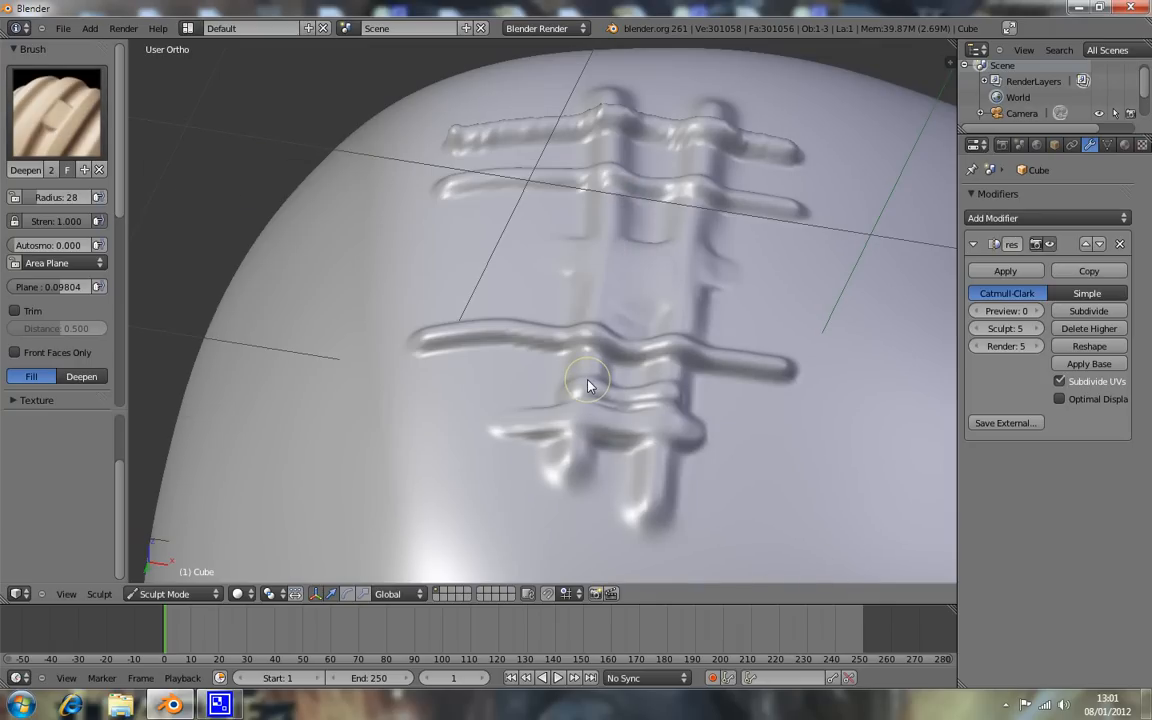
{"action": "key", "text": "KP_1"}
Switch to the Flatten/Contrast brush with its strength set to 0.988 and its radius to 181.
{"action": "left_click", "coordinate": [55, 112]}
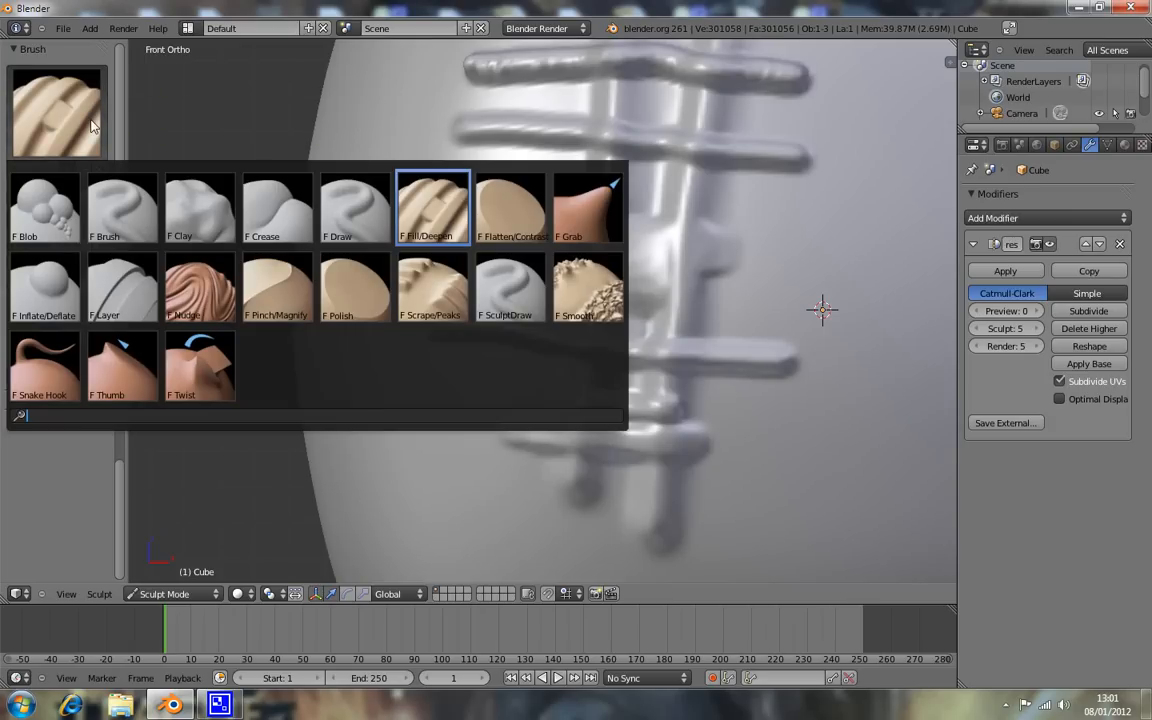
{"action": "left_click", "coordinate": [529, 215]}
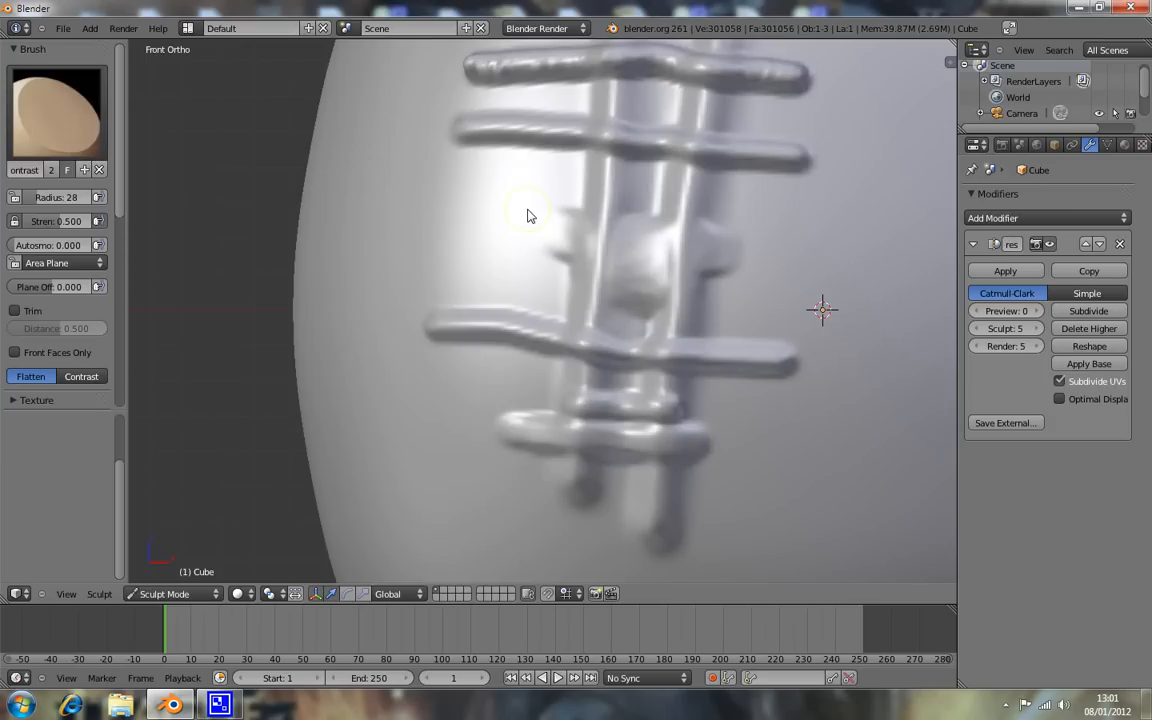
{"action": "scroll", "coordinate": [688, 306], "scroll_direction": "down", "scroll_amount": 4}
{"action": "scroll", "coordinate": [657, 295], "scroll_direction": "up", "scroll_amount": 3}
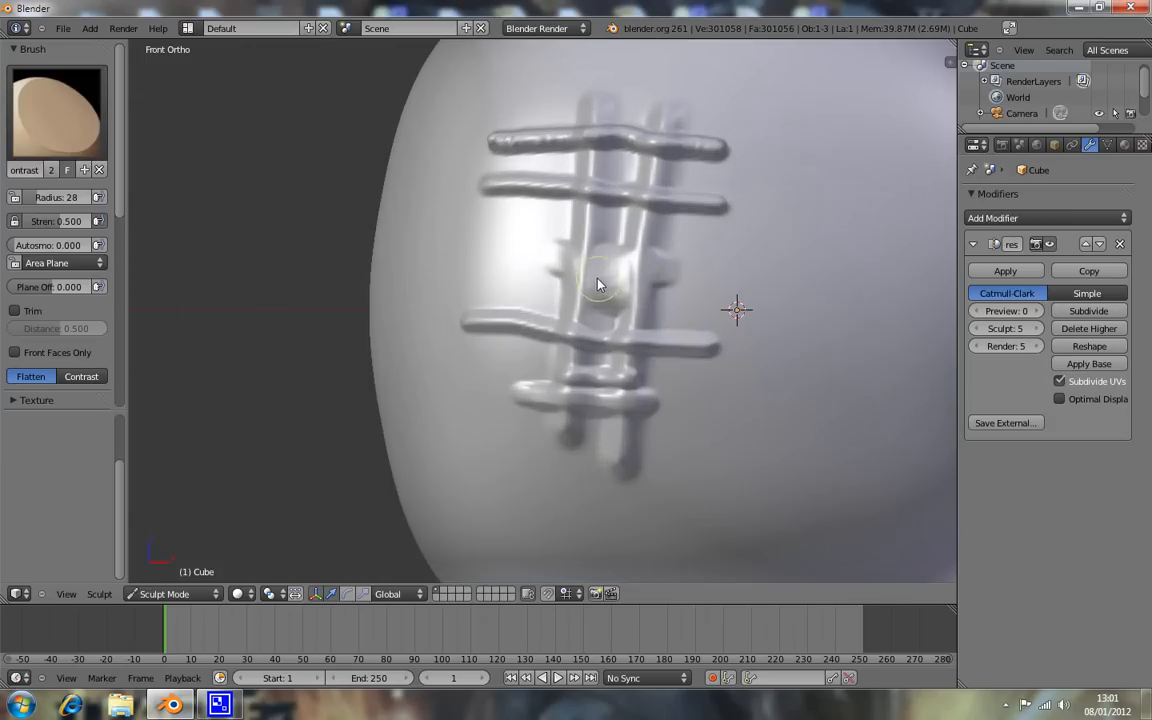
{"action": "left_click_drag", "start_coordinate": [66, 221], "coordinate": [97, 232]}
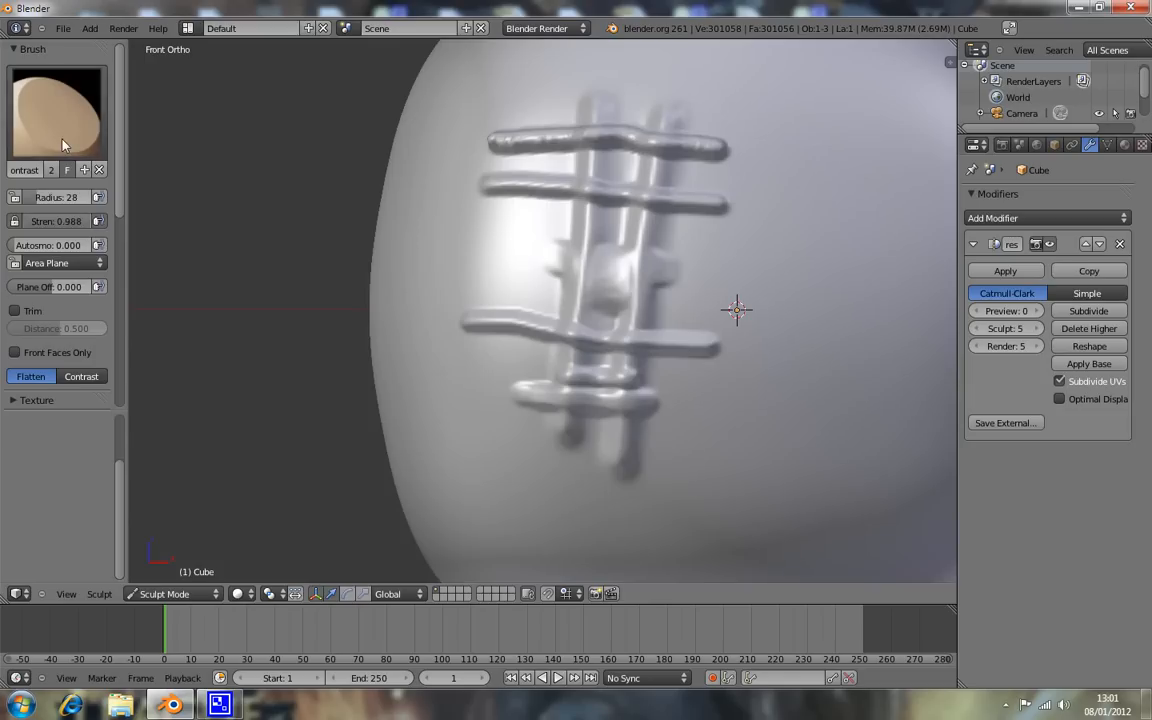
{"action": "left_click", "coordinate": [63, 145]}
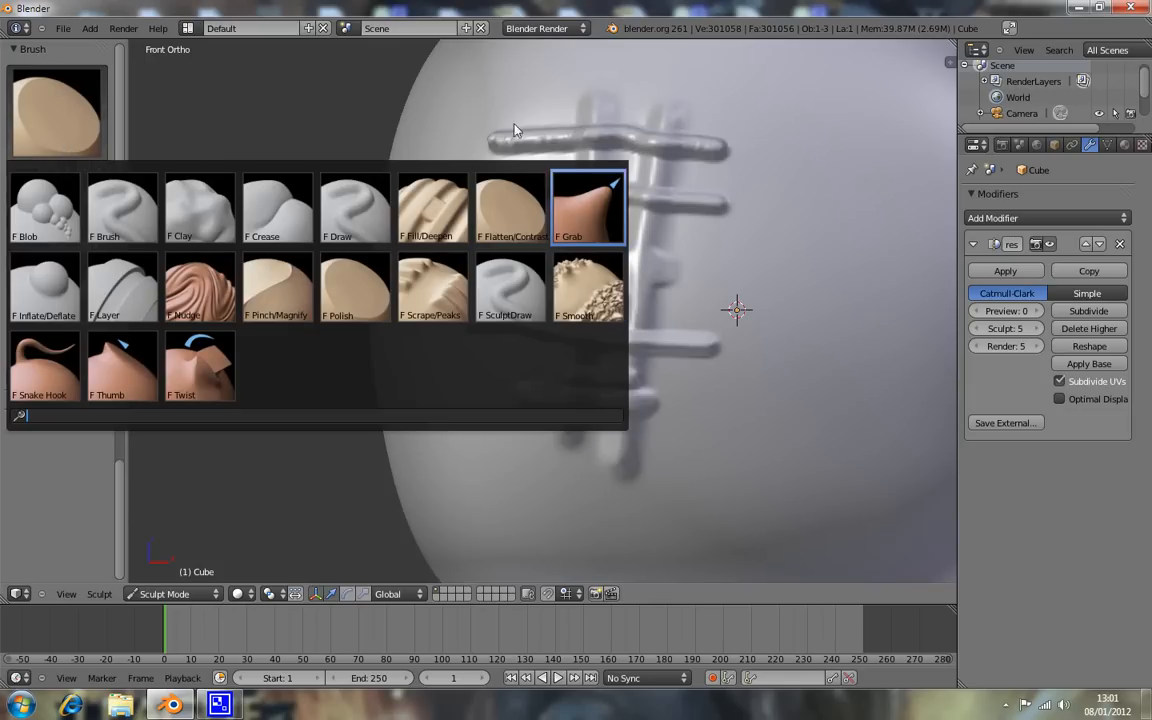
{"action": "key", "text": "f"}
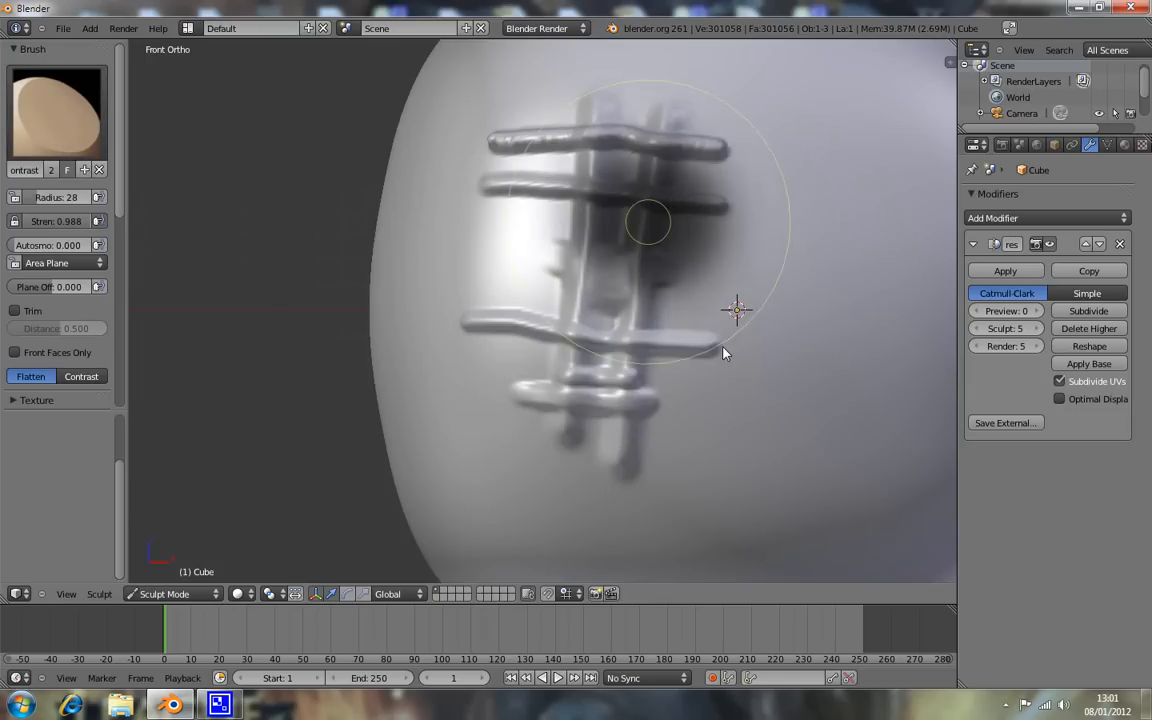
{"action": "left_click", "coordinate": [720, 350]}
Try flattening the whole ridged area of the front face with the large brush, and inspect the effect from an angle.
{"action": "scroll", "coordinate": [620, 300], "scroll_direction": "down", "scroll_amount": 3}
{"action": "mouse_move", "coordinate": [589, 287]}
{"action": "left_mouse_down"}
{"action": "mouse_move", "coordinate": [580, 305]}
{"action": "mouse_move", "coordinate": [571, 257]}
{"action": "mouse_move", "coordinate": [589, 265]}
{"action": "mouse_move", "coordinate": [598, 336]}
{"action": "mouse_move", "coordinate": [563, 342]}
{"action": "mouse_move", "coordinate": [586, 257]}
{"action": "mouse_move", "coordinate": [620, 296]}
{"action": "mouse_move", "coordinate": [591, 358]}
{"action": "mouse_move", "coordinate": [558, 291]}
{"action": "mouse_move", "coordinate": [576, 260]}
{"action": "left_mouse_up"}
{"action": "mouse_move", "coordinate": [630, 319]}
{"action": "middle_mouse_down"}
{"action": "mouse_move", "coordinate": [512, 255]}
{"action": "mouse_move", "coordinate": [489, 306]}
{"action": "mouse_move", "coordinate": [638, 308]}
{"action": "mouse_move", "coordinate": [620, 305]}
{"action": "middle_mouse_up"}
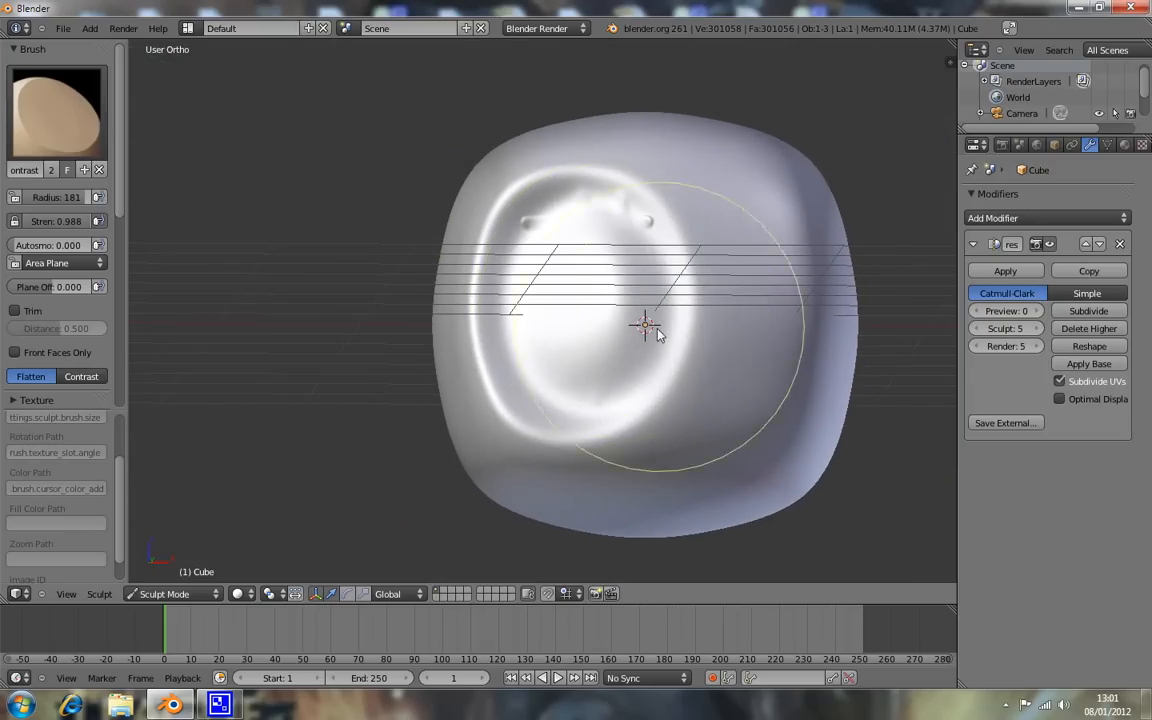
{"action": "key", "text": "KP_1"}
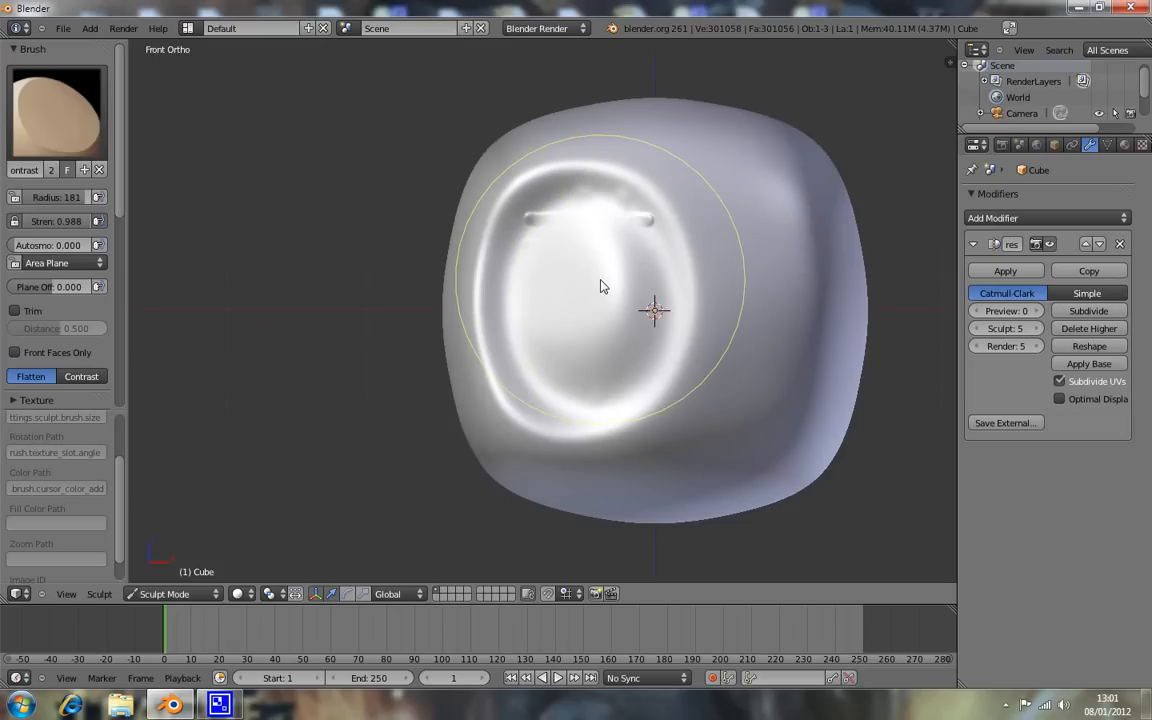
Reduce the brush radius to 107, try flattening the rim around the flattened area, and undo the flattening strokes.
{"action": "key", "text": "f"}
{"action": "left_click", "coordinate": [540, 264]}
{"action": "mouse_move", "coordinate": [540, 266]}
{"action": "left_mouse_down"}
{"action": "mouse_move", "coordinate": [630, 215]}
{"action": "mouse_move", "coordinate": [588, 217]}
{"action": "mouse_move", "coordinate": [622, 285]}
{"action": "mouse_move", "coordinate": [548, 329]}
{"action": "mouse_move", "coordinate": [598, 331]}
{"action": "mouse_move", "coordinate": [522, 216]}
{"action": "mouse_move", "coordinate": [643, 193]}
{"action": "mouse_move", "coordinate": [672, 298]}
{"action": "mouse_move", "coordinate": [651, 371]}
{"action": "mouse_move", "coordinate": [607, 404]}
{"action": "mouse_move", "coordinate": [517, 393]}
{"action": "mouse_move", "coordinate": [478, 311]}
{"action": "mouse_move", "coordinate": [505, 241]}
{"action": "mouse_move", "coordinate": [599, 244]}
{"action": "mouse_move", "coordinate": [581, 363]}
{"action": "mouse_move", "coordinate": [548, 278]}
{"action": "mouse_move", "coordinate": [640, 246]}
{"action": "mouse_move", "coordinate": [609, 378]}
{"action": "mouse_move", "coordinate": [545, 370]}
{"action": "mouse_move", "coordinate": [609, 362]}
{"action": "left_mouse_up"}
{"action": "mouse_move", "coordinate": [609, 362]}
{"action": "middle_mouse_down"}
{"action": "mouse_move", "coordinate": [560, 302]}
{"action": "mouse_move", "coordinate": [573, 195]}
{"action": "mouse_move", "coordinate": [594, 211]}
{"action": "mouse_move", "coordinate": [594, 201]}
{"action": "mouse_move", "coordinate": [584, 283]}
{"action": "mouse_move", "coordinate": [594, 485]}
{"action": "middle_mouse_up"}
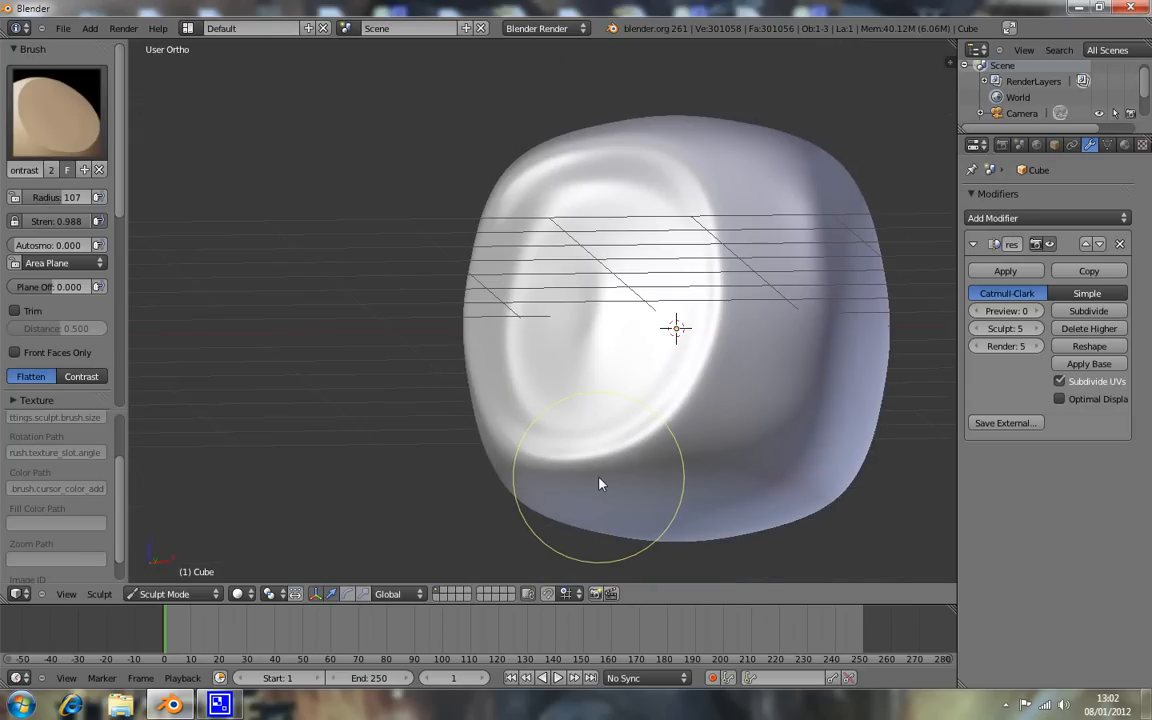
{"action": "key", "text": "KP_1"}
{"action": "left_click_drag", "start_coordinate": [598, 484], "coordinate": [590, 282]}
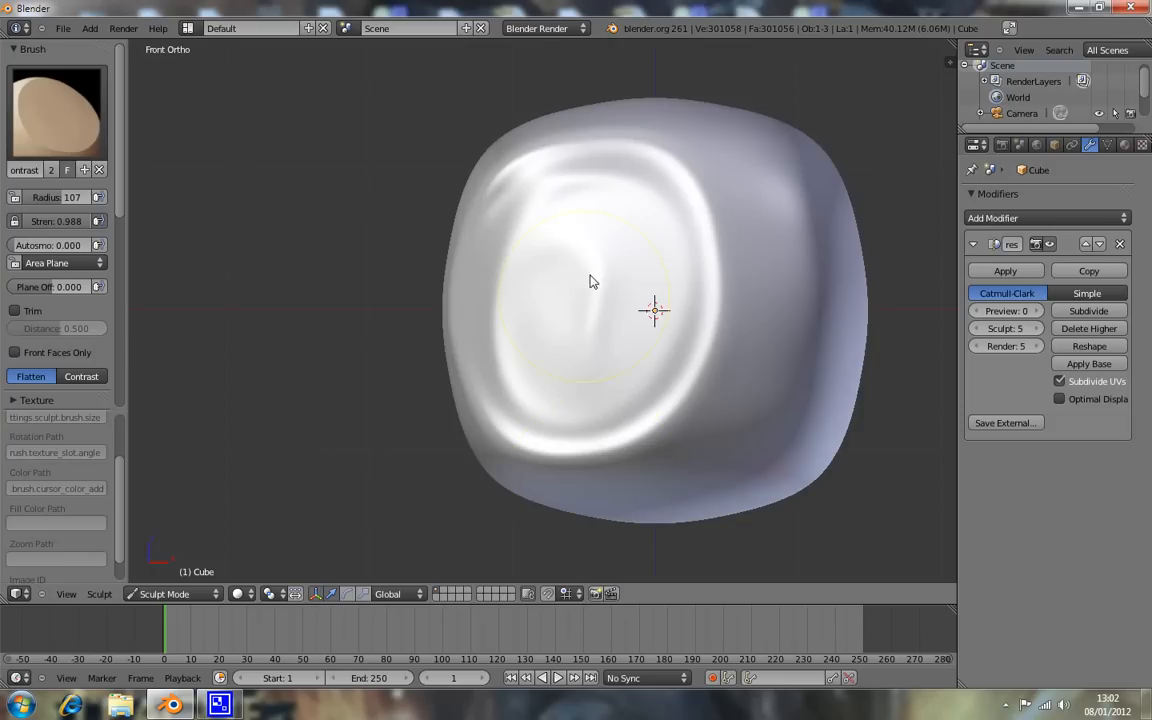
{"action": "key", "text": "ctrl+z"}
Switch to the Polish brush, set its strength to 1.000, and polish away the ridges across the cube's front face.
{"action": "left_click", "coordinate": [63, 112]}
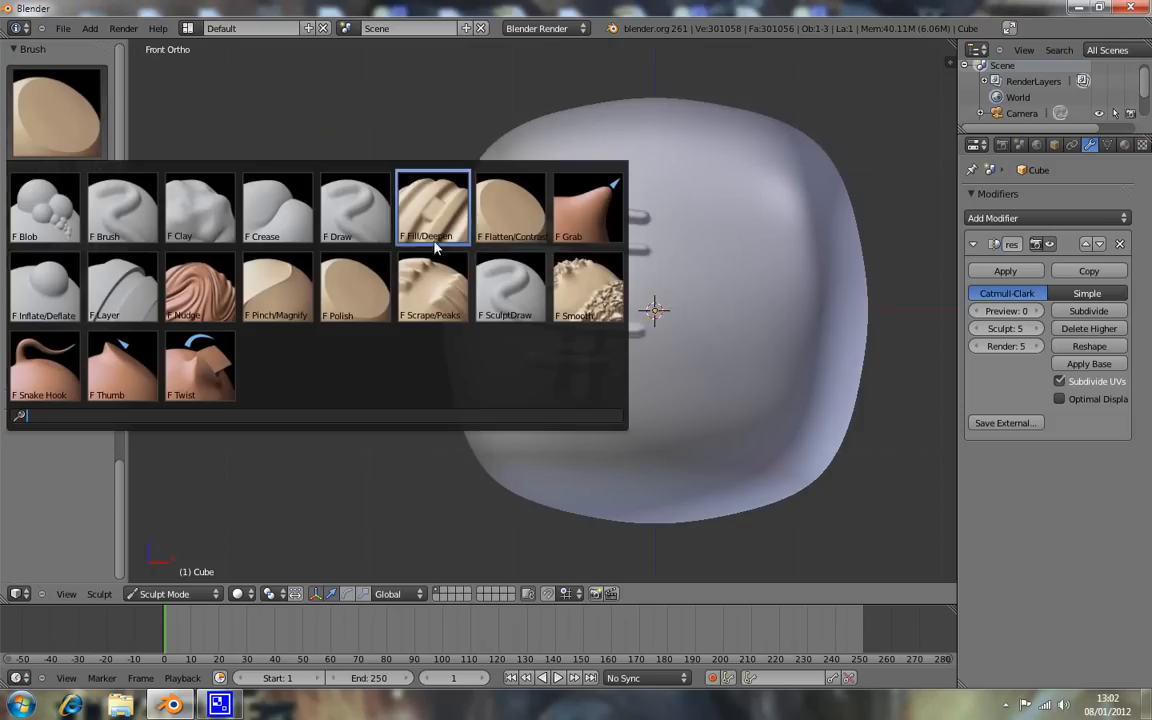
{"action": "left_click", "coordinate": [350, 291]}
{"action": "mouse_move", "coordinate": [551, 347]}
{"action": "left_mouse_down"}
{"action": "mouse_move", "coordinate": [536, 226]}
{"action": "mouse_move", "coordinate": [615, 320]}
{"action": "mouse_move", "coordinate": [527, 298]}
{"action": "mouse_move", "coordinate": [610, 222]}
{"action": "mouse_move", "coordinate": [620, 365]}
{"action": "mouse_move", "coordinate": [566, 383]}
{"action": "mouse_move", "coordinate": [524, 249]}
{"action": "mouse_move", "coordinate": [553, 195]}
{"action": "left_mouse_up"}
{"action": "left_click_drag", "start_coordinate": [70, 221], "coordinate": [100, 221]}
{"action": "mouse_move", "coordinate": [599, 386]}
{"action": "left_mouse_down"}
{"action": "mouse_move", "coordinate": [548, 352]}
{"action": "mouse_move", "coordinate": [533, 299]}
{"action": "mouse_move", "coordinate": [548, 249]}
{"action": "mouse_move", "coordinate": [609, 231]}
{"action": "mouse_move", "coordinate": [633, 288]}
{"action": "mouse_move", "coordinate": [616, 346]}
{"action": "mouse_move", "coordinate": [543, 357]}
{"action": "mouse_move", "coordinate": [522, 301]}
{"action": "mouse_move", "coordinate": [550, 234]}
{"action": "mouse_move", "coordinate": [624, 229]}
{"action": "mouse_move", "coordinate": [612, 334]}
{"action": "mouse_move", "coordinate": [576, 363]}
{"action": "mouse_move", "coordinate": [540, 249]}
{"action": "mouse_move", "coordinate": [561, 241]}
{"action": "mouse_move", "coordinate": [589, 329]}
{"action": "mouse_move", "coordinate": [607, 334]}
{"action": "mouse_move", "coordinate": [620, 206]}
{"action": "mouse_move", "coordinate": [564, 184]}
{"action": "mouse_move", "coordinate": [522, 219]}
{"action": "mouse_move", "coordinate": [509, 285]}
{"action": "mouse_move", "coordinate": [545, 383]}
{"action": "mouse_move", "coordinate": [660, 400]}
{"action": "mouse_move", "coordinate": [728, 296]}
{"action": "mouse_move", "coordinate": [681, 195]}
{"action": "mouse_move", "coordinate": [594, 180]}
{"action": "mouse_move", "coordinate": [567, 331]}
{"action": "mouse_move", "coordinate": [622, 288]}
{"action": "mouse_move", "coordinate": [694, 417]}
{"action": "left_mouse_up"}
{"action": "mouse_move", "coordinate": [694, 417]}
{"action": "middle_mouse_down"}
{"action": "mouse_move", "coordinate": [661, 342]}
{"action": "mouse_move", "coordinate": [695, 247]}
{"action": "mouse_move", "coordinate": [674, 381]}
{"action": "mouse_move", "coordinate": [681, 365]}
{"action": "middle_mouse_up"}
{"action": "key", "text": "KP_1"}
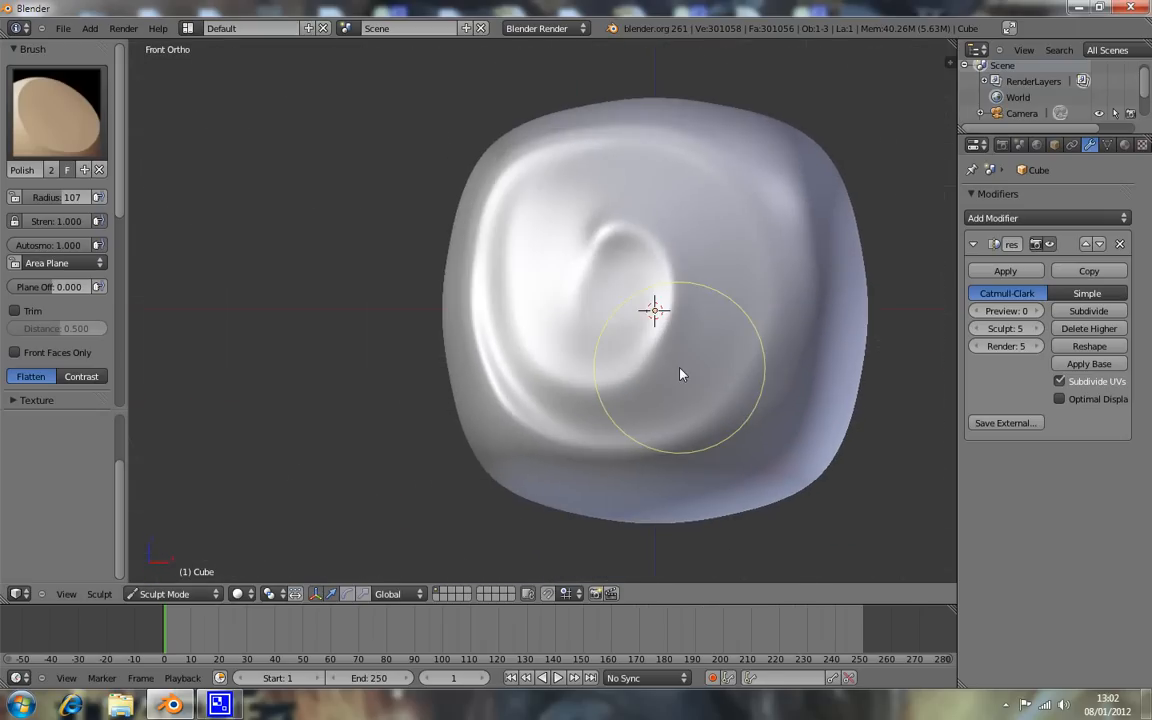
Polish a band from the front face outward over the opposite vertical edge of the cube, and inspect it from an angle.
{"action": "left_click_drag", "start_coordinate": [774, 296], "coordinate": [872, 298]}
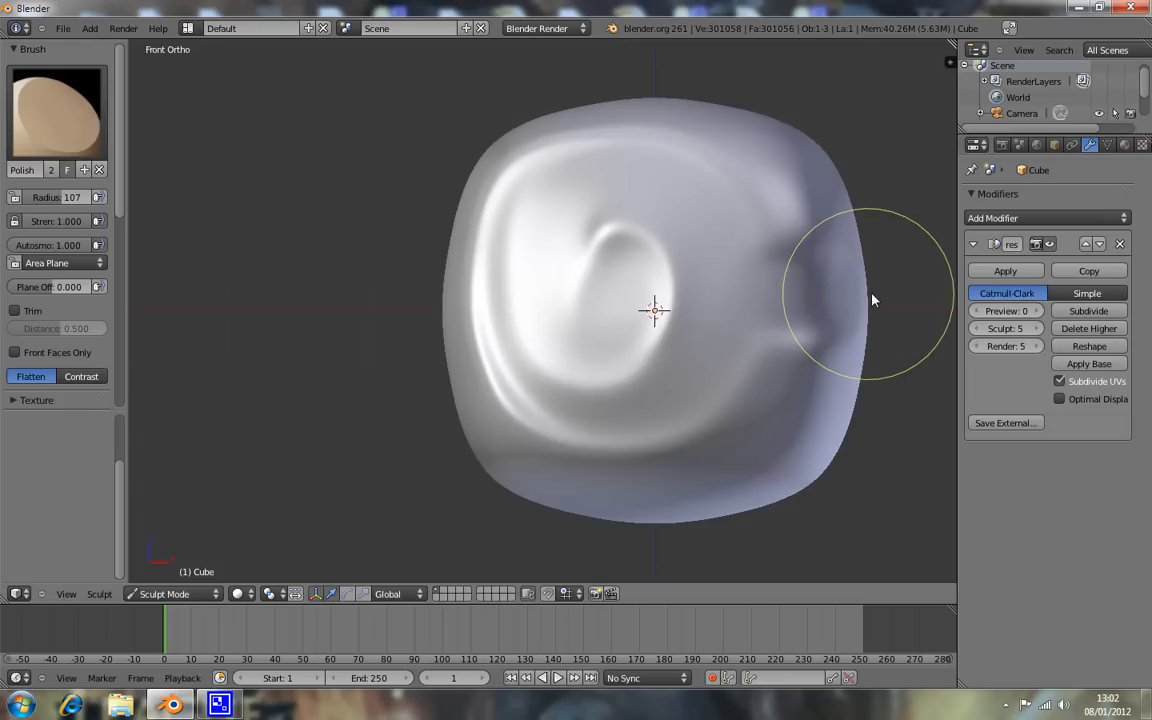
{"action": "middle_click_drag", "start_coordinate": [728, 477], "coordinate": [751, 496]}
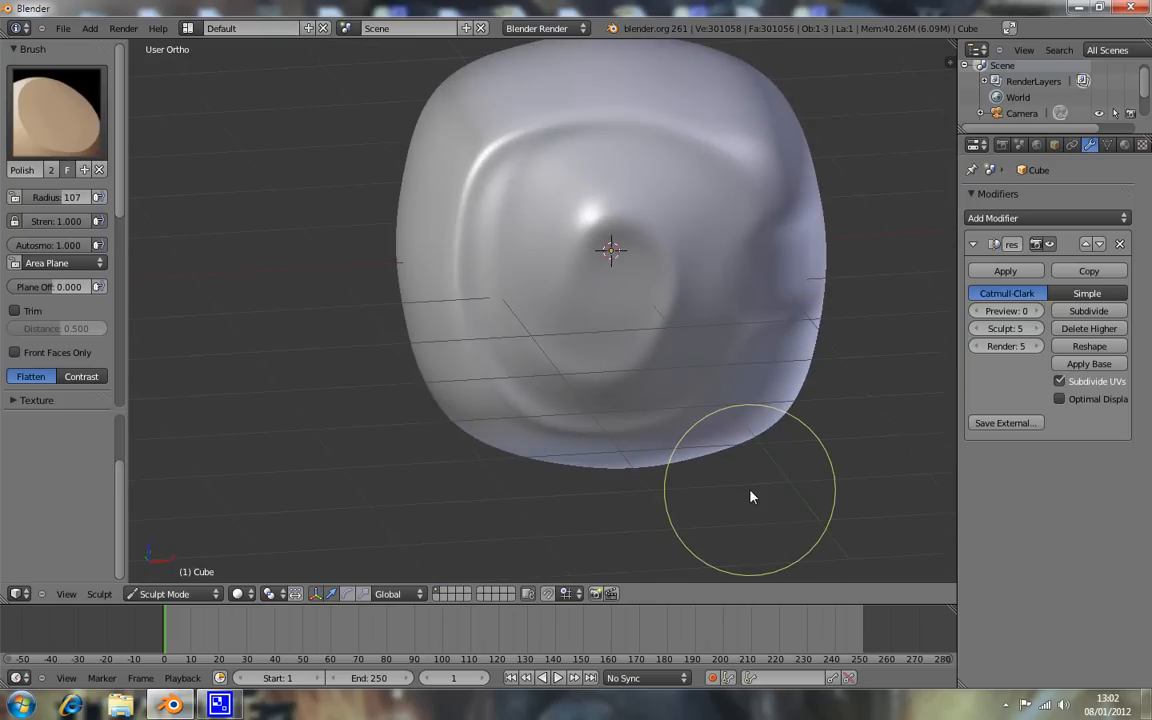
{"action": "key", "text": "KP_1"}
Switch back to the Flatten/Contrast brush and flatten the upper corner area above the polished edge band.
{"action": "left_click", "coordinate": [96, 130]}
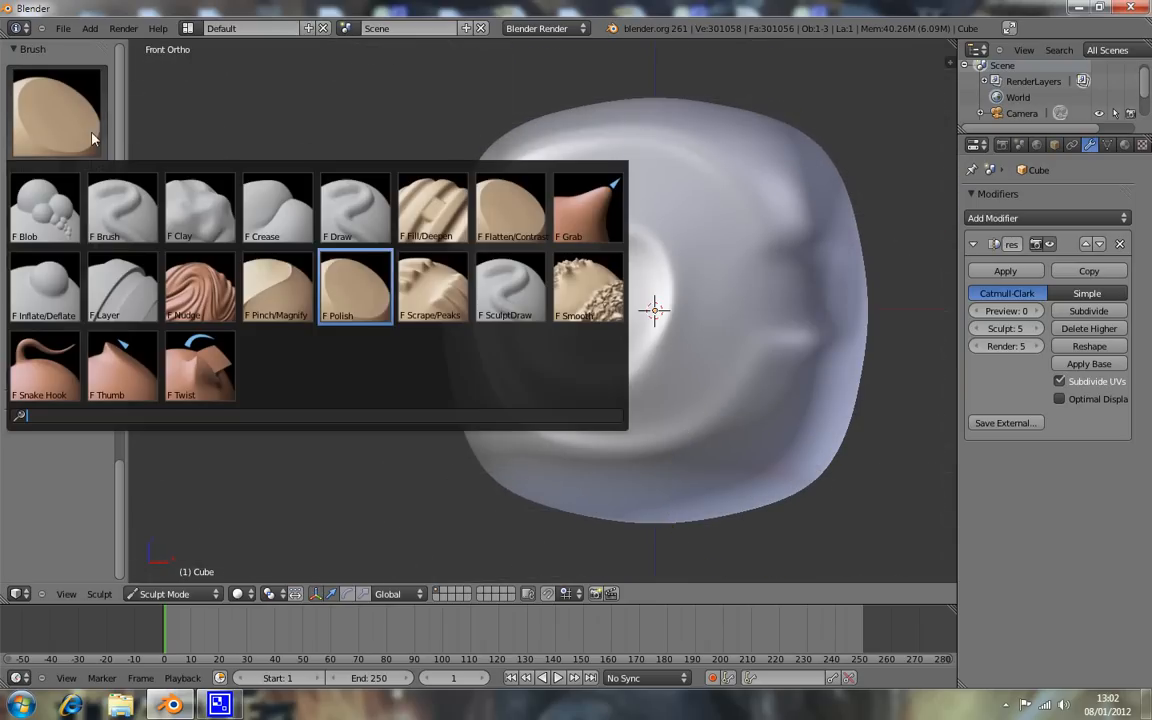
{"action": "left_click", "coordinate": [505, 232]}
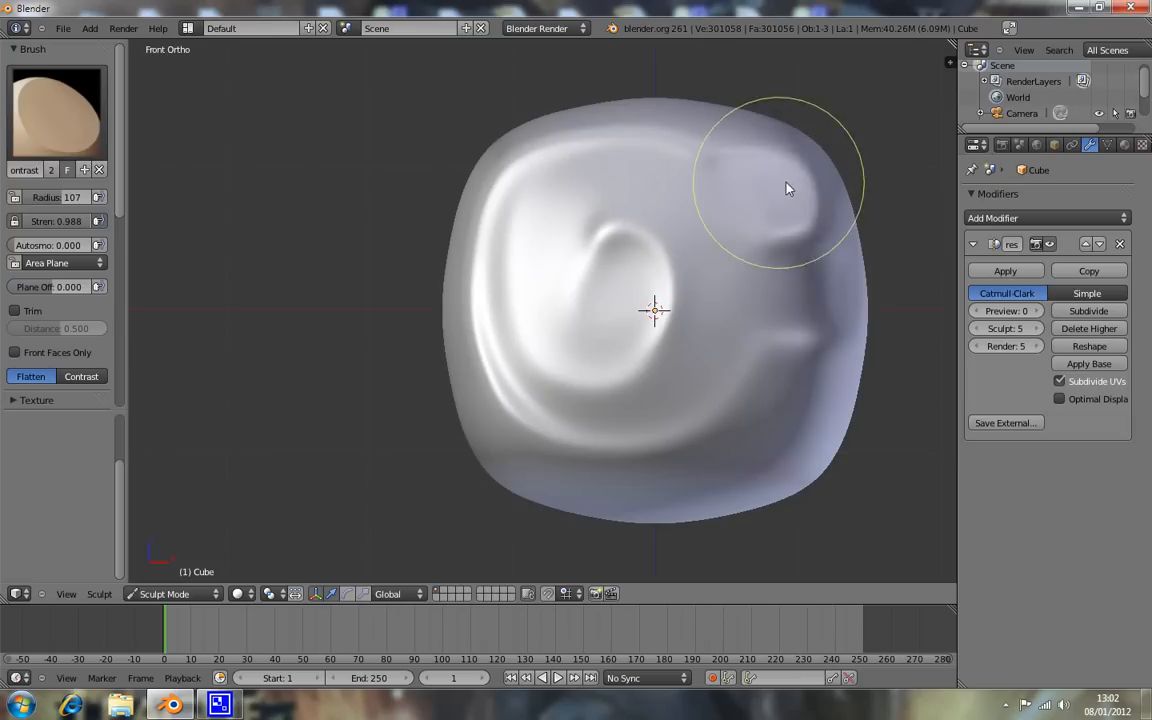
{"action": "mouse_move", "coordinate": [851, 244]}
{"action": "middle_mouse_down"}
{"action": "mouse_move", "coordinate": [699, 295]}
{"action": "mouse_move", "coordinate": [669, 289]}
{"action": "mouse_move", "coordinate": [643, 368]}
{"action": "mouse_move", "coordinate": [607, 393]}
{"action": "mouse_move", "coordinate": [608, 424]}
{"action": "mouse_move", "coordinate": [789, 373]}
{"action": "mouse_move", "coordinate": [743, 378]}
{"action": "mouse_move", "coordinate": [769, 381]}
{"action": "middle_mouse_up"}
{"action": "key", "text": "KP_1"}
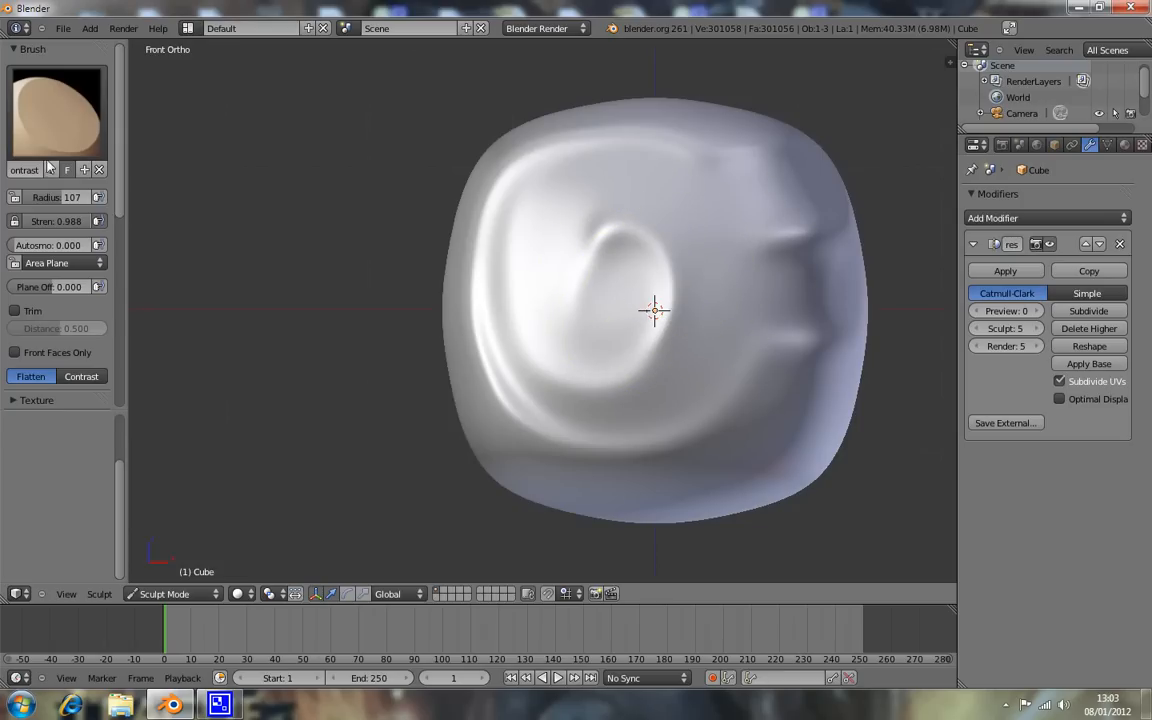
Switch to the Layer brush with its strength set to 1.000 and its radius to 40.
{"action": "left_click", "coordinate": [56, 110]}
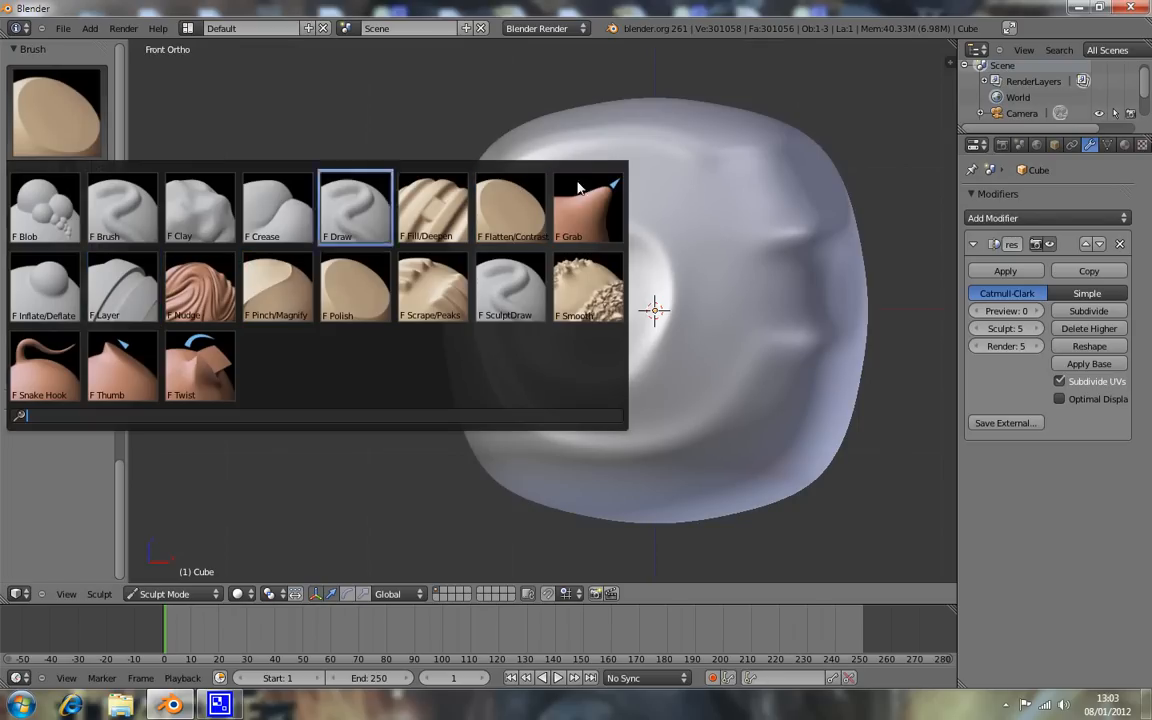
{"action": "left_click", "coordinate": [126, 305]}
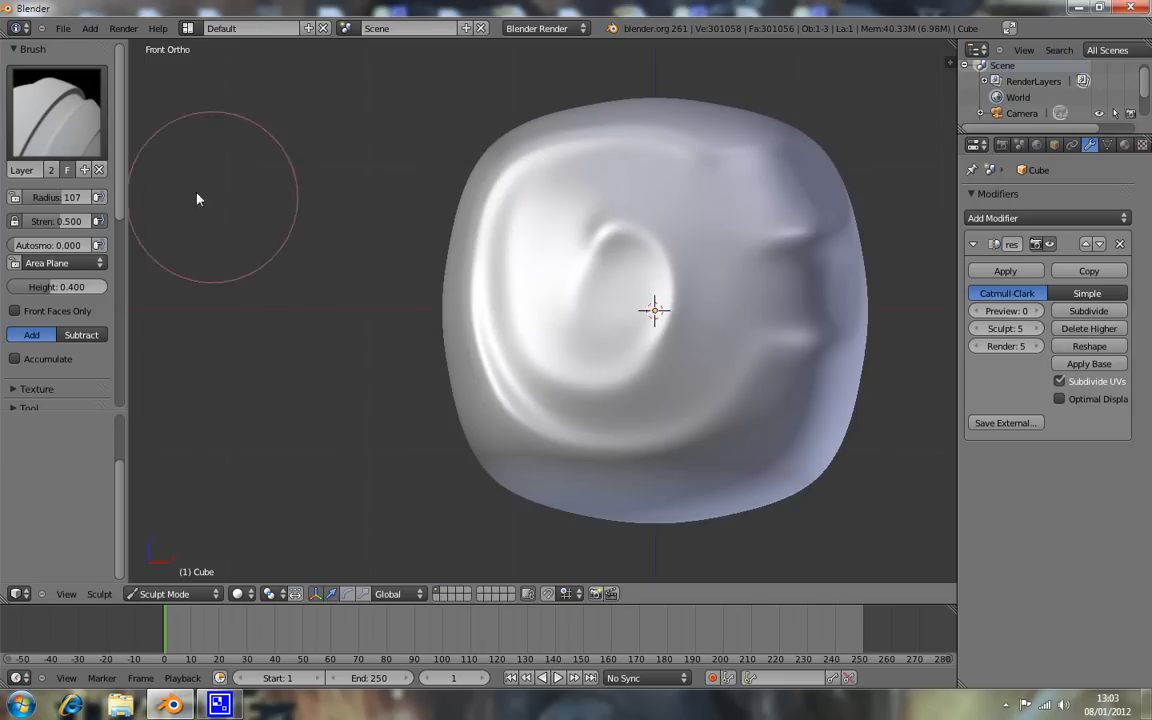
{"action": "left_click_drag", "start_coordinate": [54, 221], "coordinate": [93, 219]}
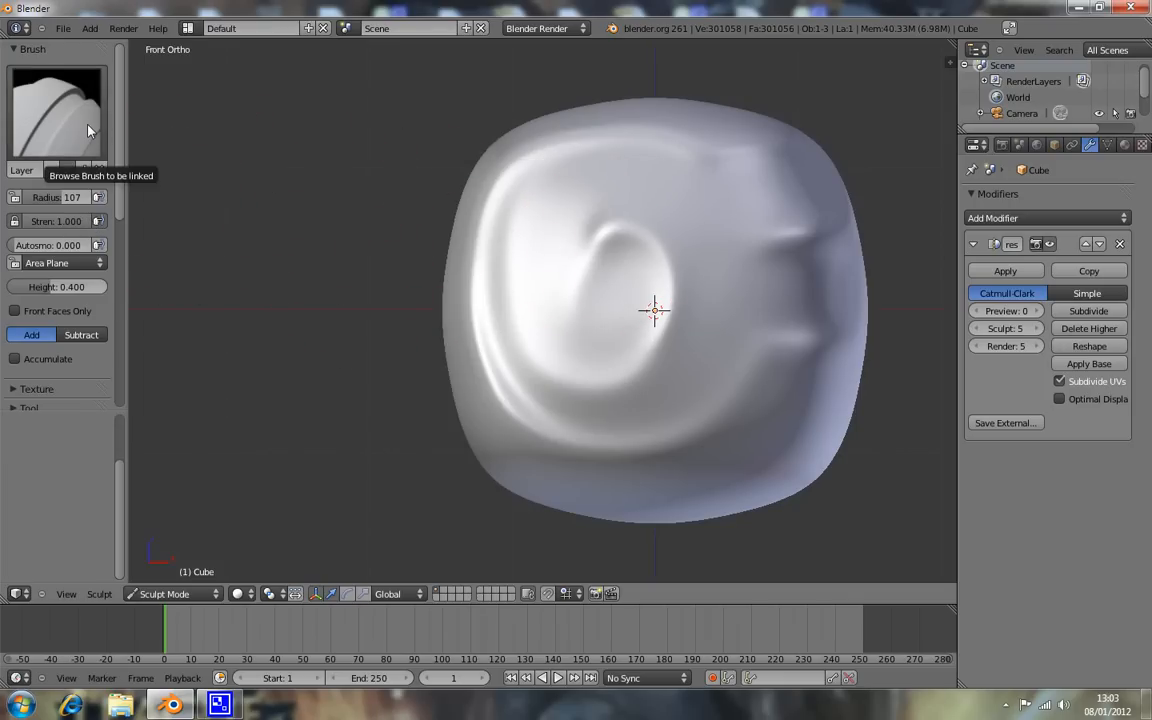
{"action": "left_click_drag", "start_coordinate": [660, 195], "coordinate": [645, 187]}
{"action": "left_click", "coordinate": [645, 181]}
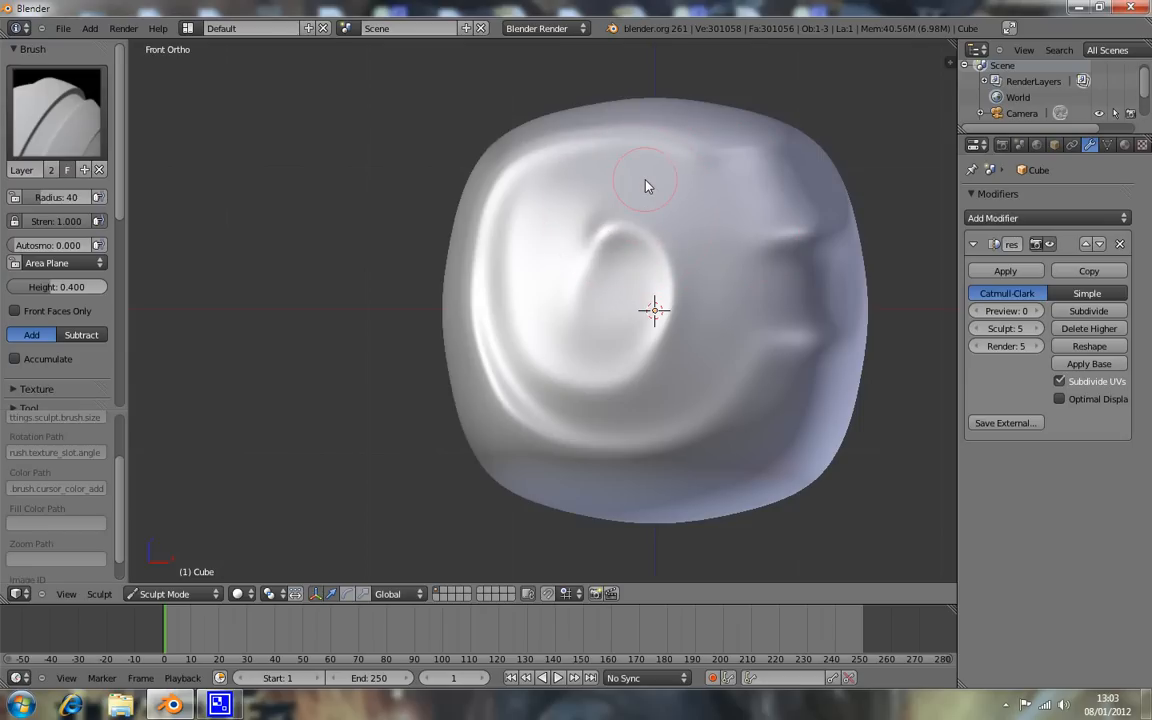
Test a short Layer stroke at the cube's upper edge, undo it, and review the brush's stroke settings.
{"action": "left_click_drag", "start_coordinate": [593, 130], "coordinate": [587, 104]}
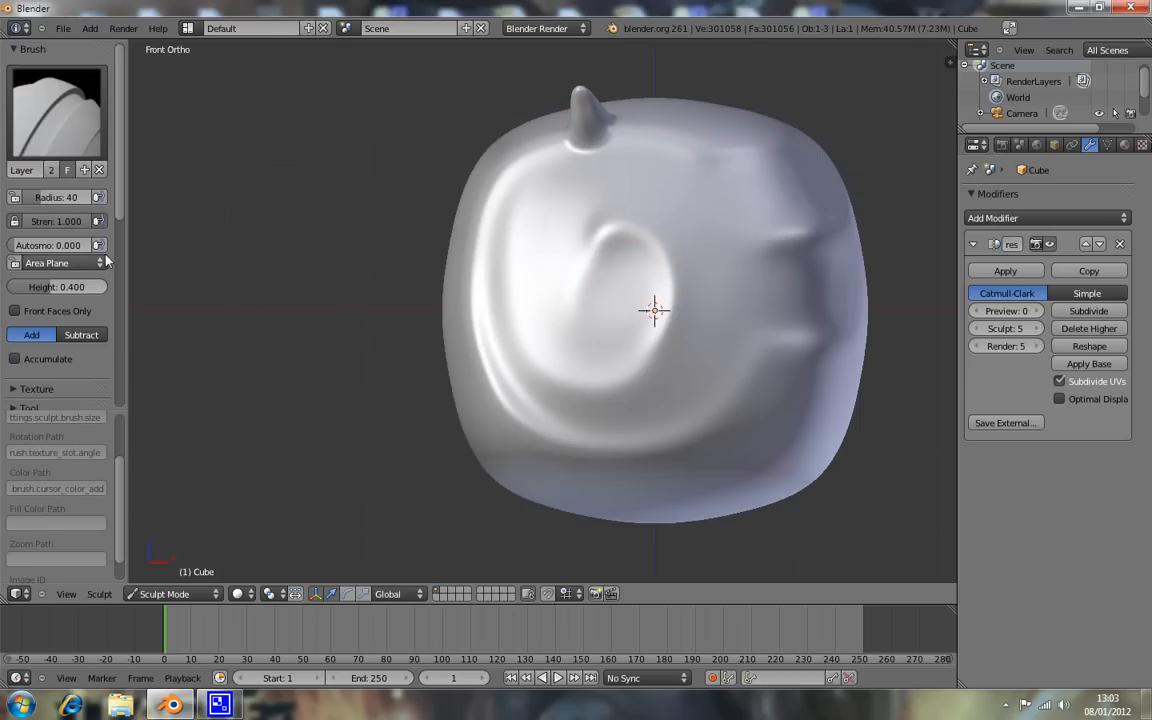
{"action": "key", "text": "ctrl+z"}
{"action": "scroll", "coordinate": [86, 330], "scroll_direction": "down", "scroll_amount": 4}
{"action": "scroll", "coordinate": [86, 343], "scroll_direction": "down", "scroll_amount": 3}
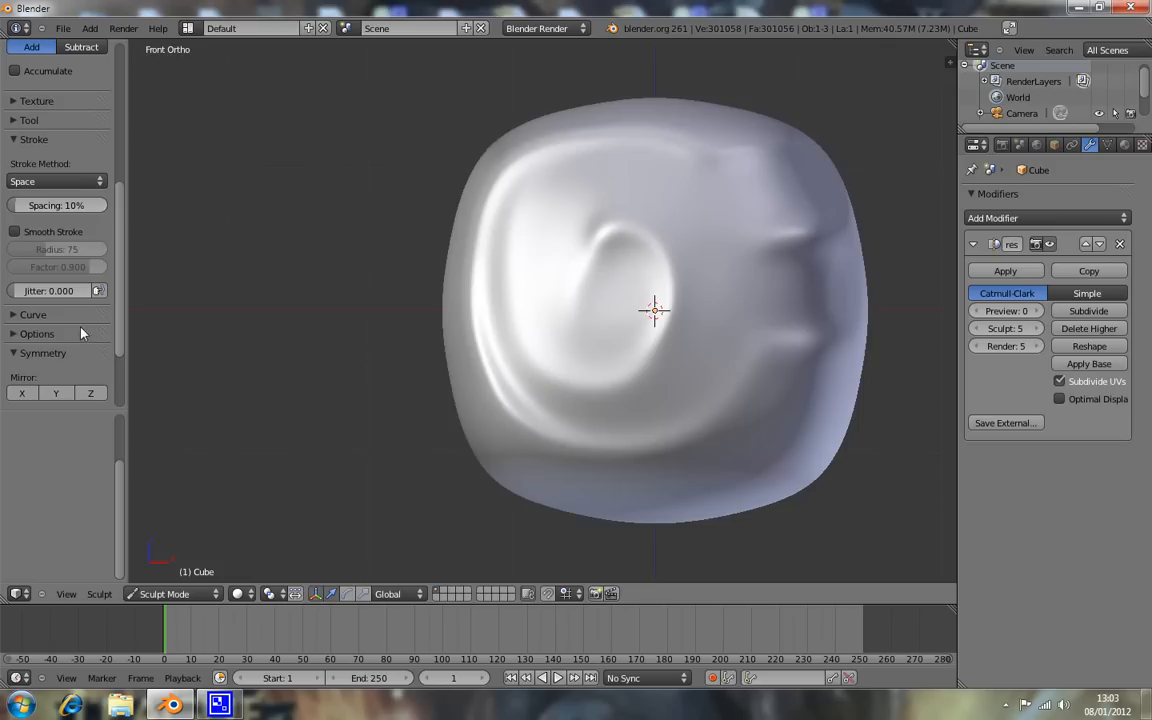
{"action": "scroll", "coordinate": [82, 284], "scroll_direction": "up", "scroll_amount": 2}
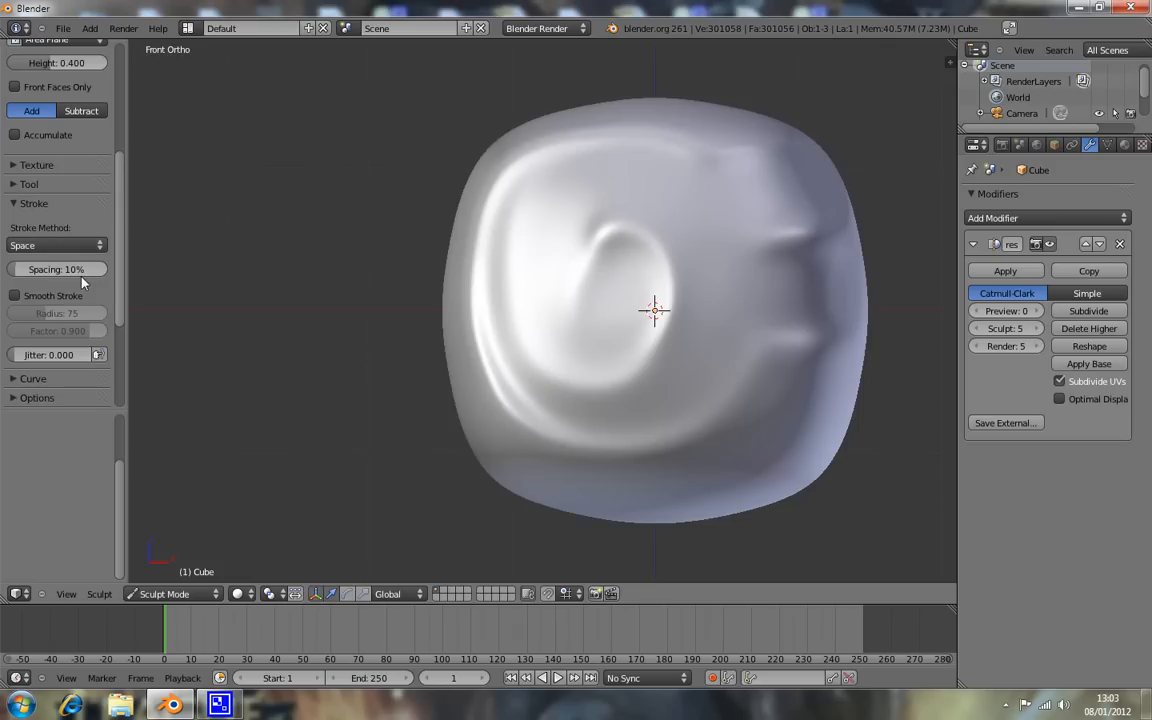
{"action": "scroll", "coordinate": [82, 283], "scroll_direction": "up", "scroll_amount": 5}
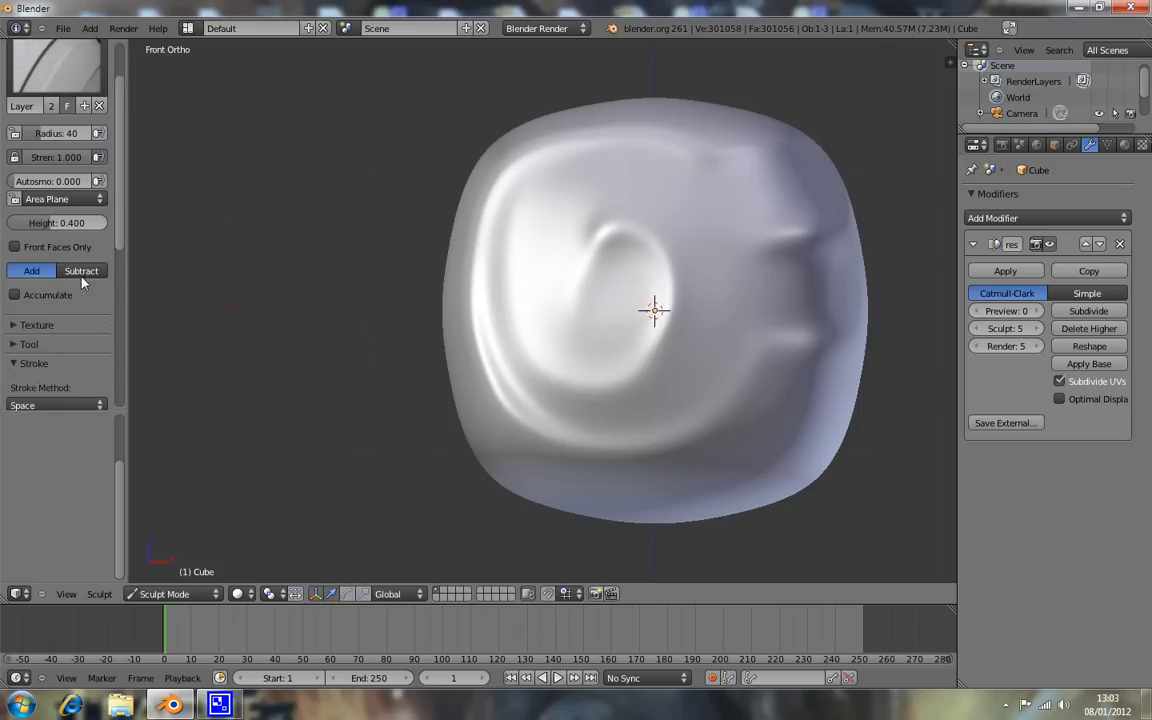
Set the Layer brush radius to 13 and sculpt a thin S-shaped raised ridge down the cube's front face.
{"action": "left_click", "coordinate": [638, 215]}
{"action": "mouse_move", "coordinate": [602, 157]}
{"action": "left_mouse_down"}
{"action": "mouse_move", "coordinate": [550, 280]}
{"action": "mouse_move", "coordinate": [658, 312]}
{"action": "mouse_move", "coordinate": [632, 350]}
{"action": "mouse_move", "coordinate": [573, 343]}
{"action": "left_mouse_up"}
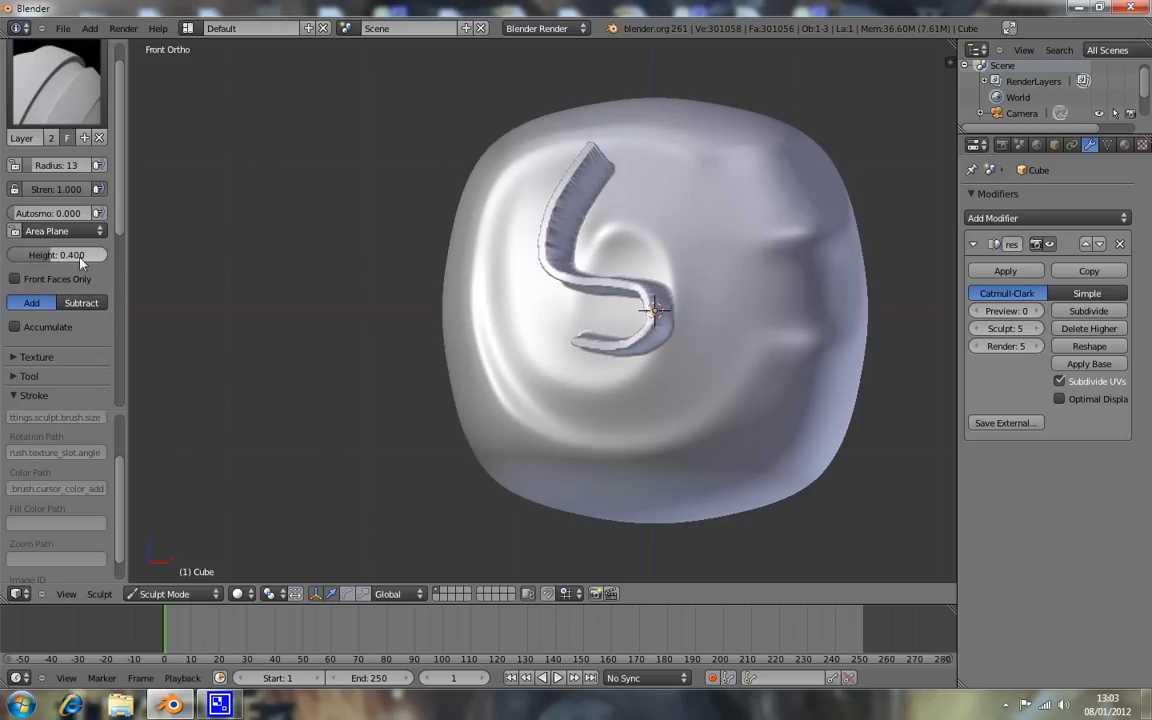
Set the Layer brush height to 0.100 and sculpt a thin wavy ridge down the front face, beside the S-shaped ridge.
{"action": "mouse_move", "coordinate": [386, 262]}
{"action": "middle_mouse_down"}
{"action": "mouse_move", "coordinate": [681, 193]}
{"action": "mouse_move", "coordinate": [677, 279]}
{"action": "mouse_move", "coordinate": [715, 375]}
{"action": "mouse_move", "coordinate": [745, 370]}
{"action": "mouse_move", "coordinate": [690, 416]}
{"action": "mouse_move", "coordinate": [550, 386]}
{"action": "middle_mouse_up"}
{"action": "key", "text": "KP_1"}
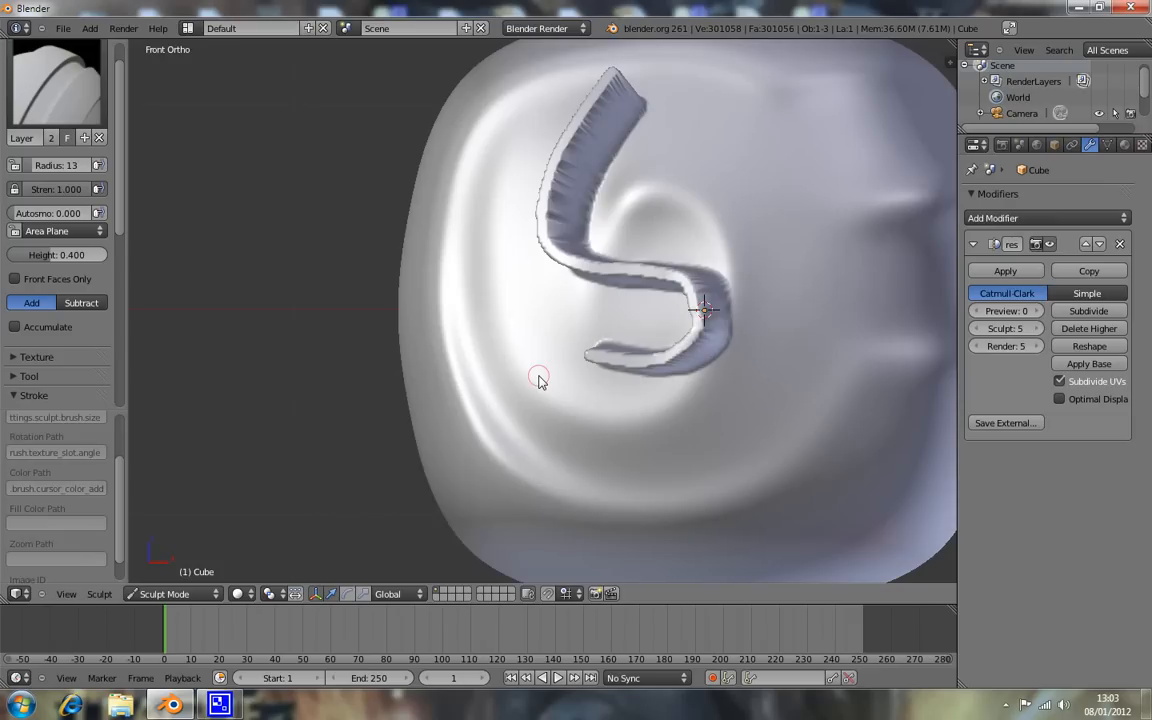
{"action": "left_click_drag", "start_coordinate": [70, 255], "coordinate": [27, 259]}
{"action": "left_click", "coordinate": [39, 256]}
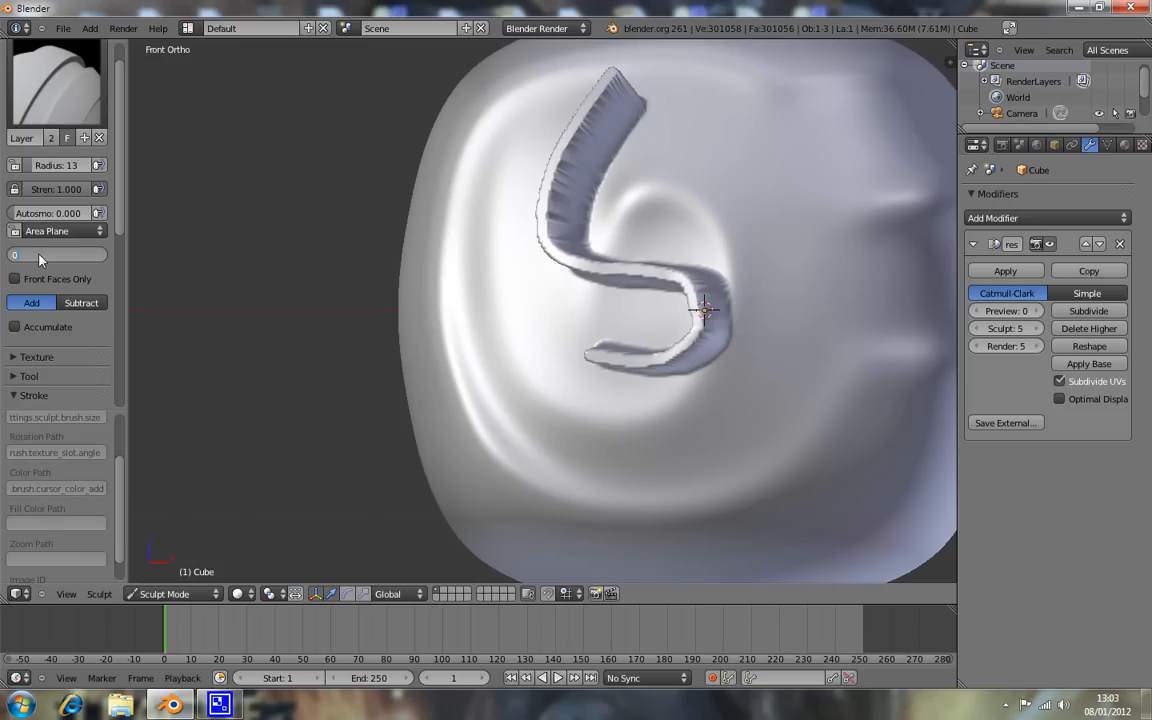
{"action": "type", "text": "0.100"}
{"action": "key", "text": "Return"}
{"action": "left_click_drag", "start_coordinate": [769, 197], "coordinate": [777, 257]}
{"action": "left_click_drag", "start_coordinate": [792, 311], "coordinate": [792, 312]}
Set the brush's stroke spacing to 20% and sculpt a second curved ridge on the outer side of the wavy one.
{"action": "scroll", "coordinate": [40, 330], "scroll_direction": "down", "scroll_amount": 3}
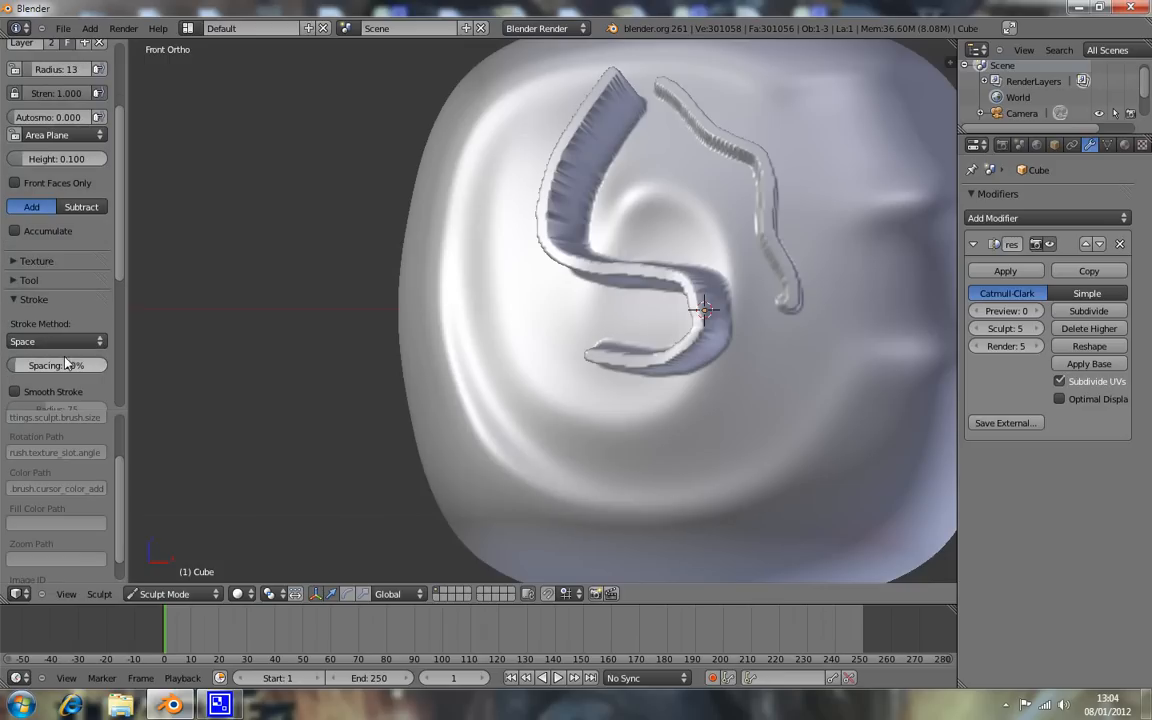
{"action": "left_click", "coordinate": [50, 372]}
{"action": "type", "text": "20"}
{"action": "key", "text": "Return"}
{"action": "left_click_drag", "start_coordinate": [724, 93], "coordinate": [748, 111]}
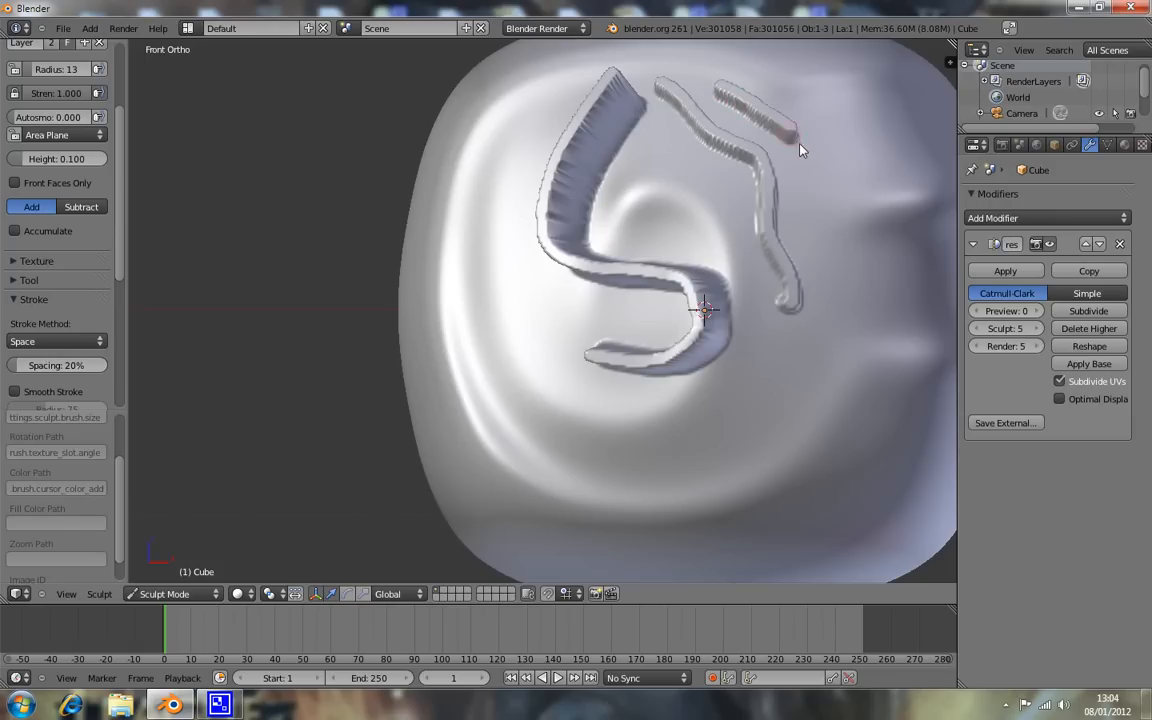
{"action": "left_click_drag", "start_coordinate": [841, 243], "coordinate": [828, 334]}
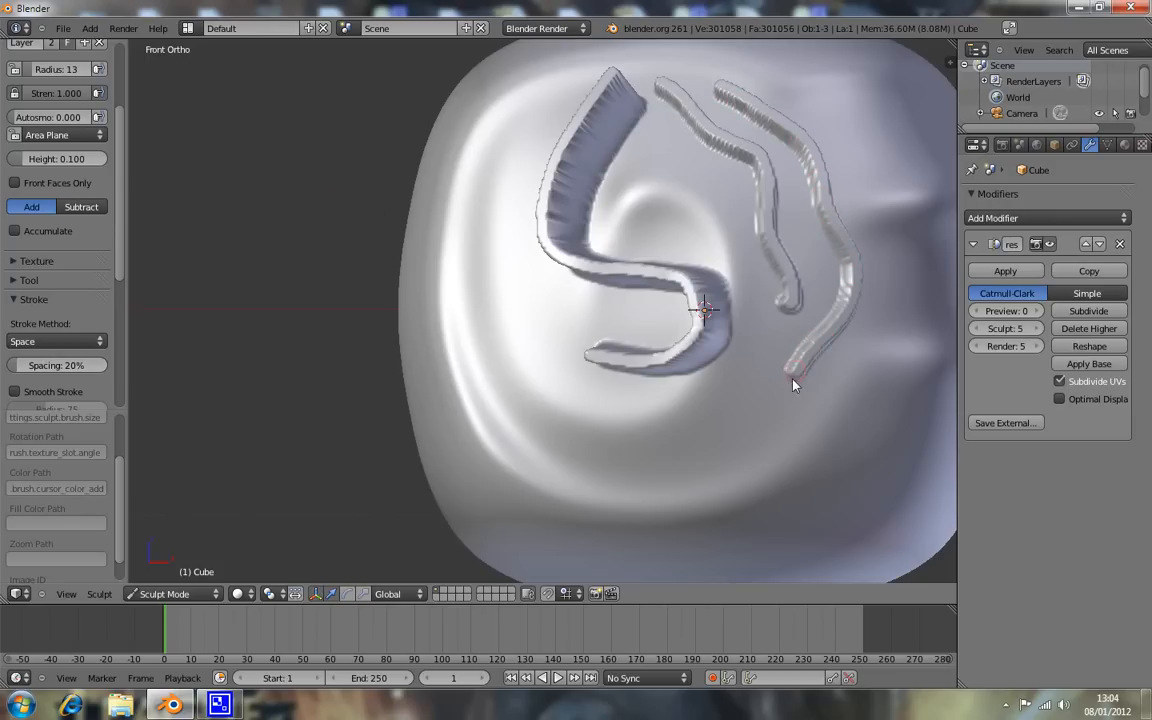
{"action": "mouse_move", "coordinate": [783, 376]}
{"action": "middle_mouse_down"}
{"action": "mouse_move", "coordinate": [792, 327]}
{"action": "mouse_move", "coordinate": [846, 252]}
{"action": "mouse_move", "coordinate": [771, 331]}
{"action": "middle_mouse_up"}
{"action": "key", "text": "KP_1"}
{"action": "scroll", "coordinate": [727, 307], "scroll_direction": "down", "scroll_amount": 3}
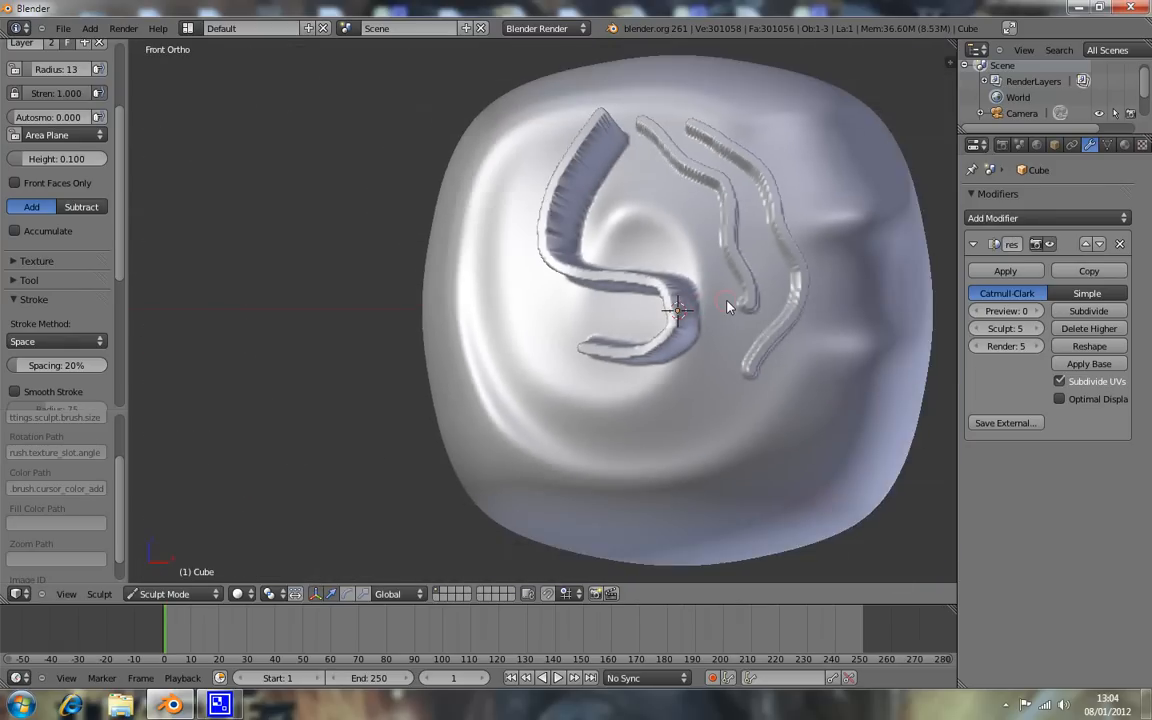
Set the Layer brush height to 0.050 and sculpt a large rounded loop around the S-shaped ridge, plus a stroke crossing the neighbouring ridges.
{"action": "scroll", "coordinate": [740, 250], "scroll_direction": "up", "scroll_amount": 3}
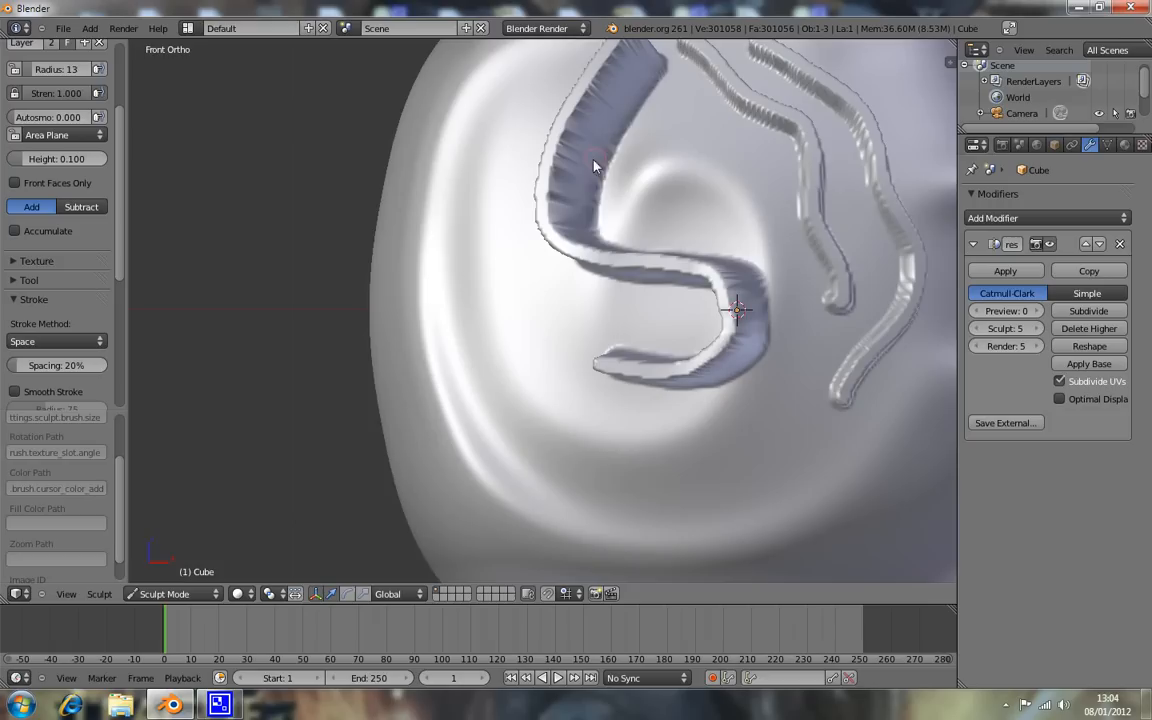
{"action": "left_click", "coordinate": [44, 163]}
{"action": "key", "text": "Return"}
{"action": "mouse_move", "coordinate": [725, 140]}
{"action": "left_mouse_down"}
{"action": "mouse_move", "coordinate": [771, 193]}
{"action": "mouse_move", "coordinate": [798, 318]}
{"action": "left_mouse_up"}
{"action": "mouse_move", "coordinate": [738, 460]}
{"action": "left_mouse_down"}
{"action": "mouse_move", "coordinate": [555, 463]}
{"action": "mouse_move", "coordinate": [465, 378]}
{"action": "mouse_move", "coordinate": [458, 298]}
{"action": "mouse_move", "coordinate": [545, 153]}
{"action": "left_mouse_up"}
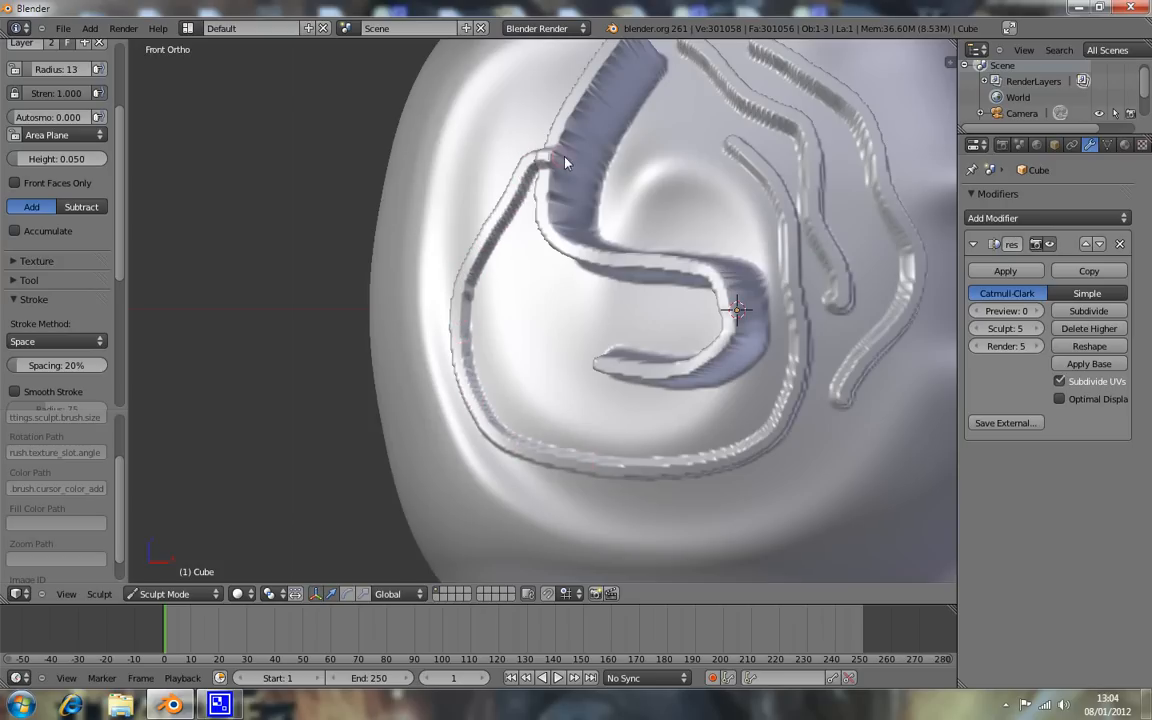
{"action": "left_click_drag", "start_coordinate": [697, 181], "coordinate": [782, 192]}
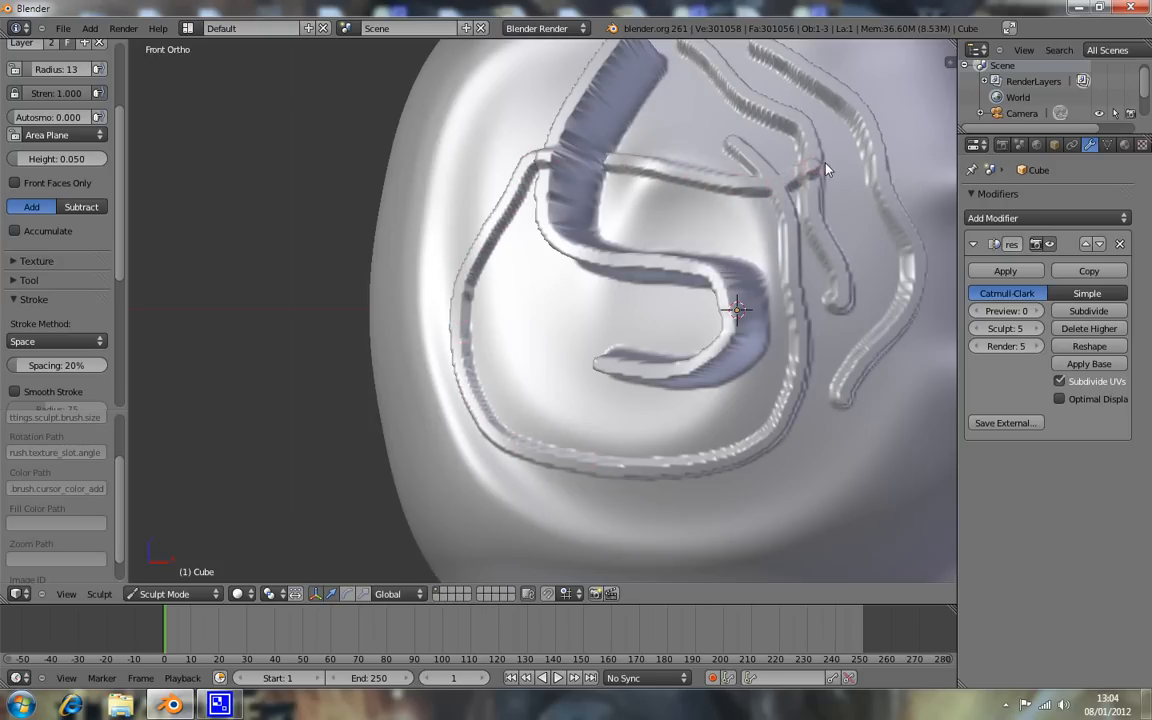
{"action": "mouse_move", "coordinate": [740, 232]}
{"action": "middle_mouse_down"}
{"action": "mouse_move", "coordinate": [680, 176]}
{"action": "mouse_move", "coordinate": [728, 241]}
{"action": "mouse_move", "coordinate": [610, 247]}
{"action": "mouse_move", "coordinate": [810, 270]}
{"action": "middle_mouse_up"}
{"action": "key", "text": "KP_1"}
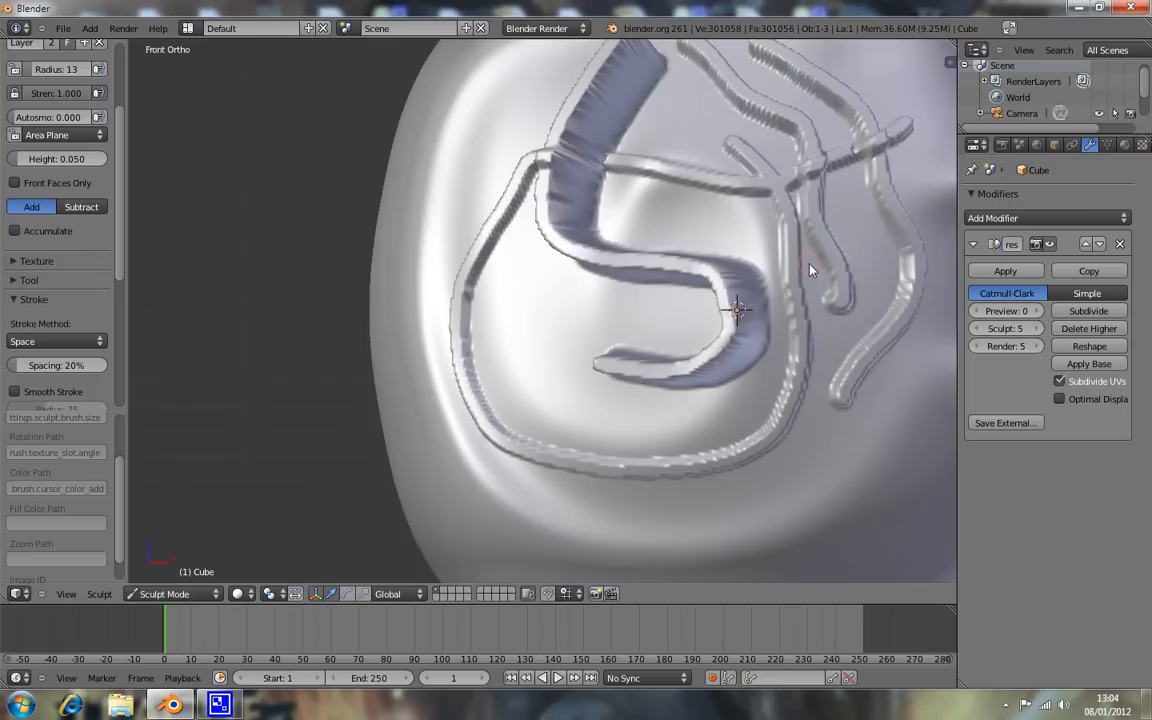
Sculpt curved raised strokes with the Layer brush across the long wavy ridges on the front of the cube.
{"action": "scroll", "coordinate": [60, 200], "scroll_direction": "up", "scroll_amount": 3}
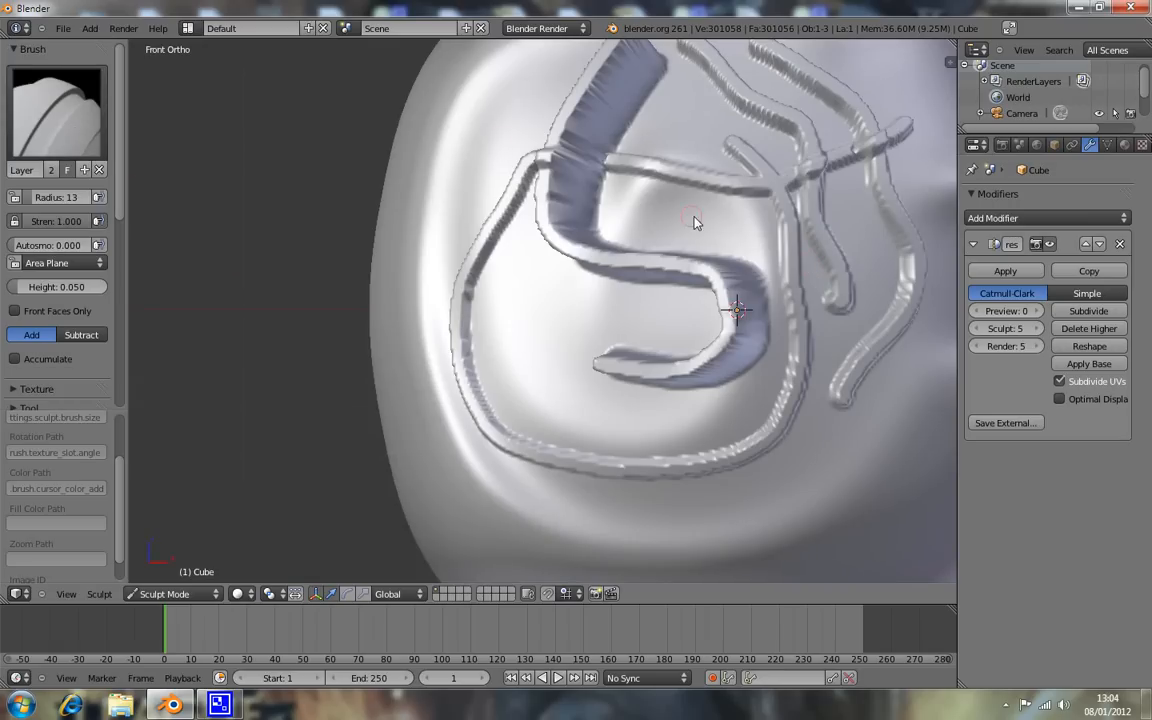
{"action": "middle_click_drag", "start_coordinate": [811, 219], "coordinate": [740, 289], "text": "shift"}
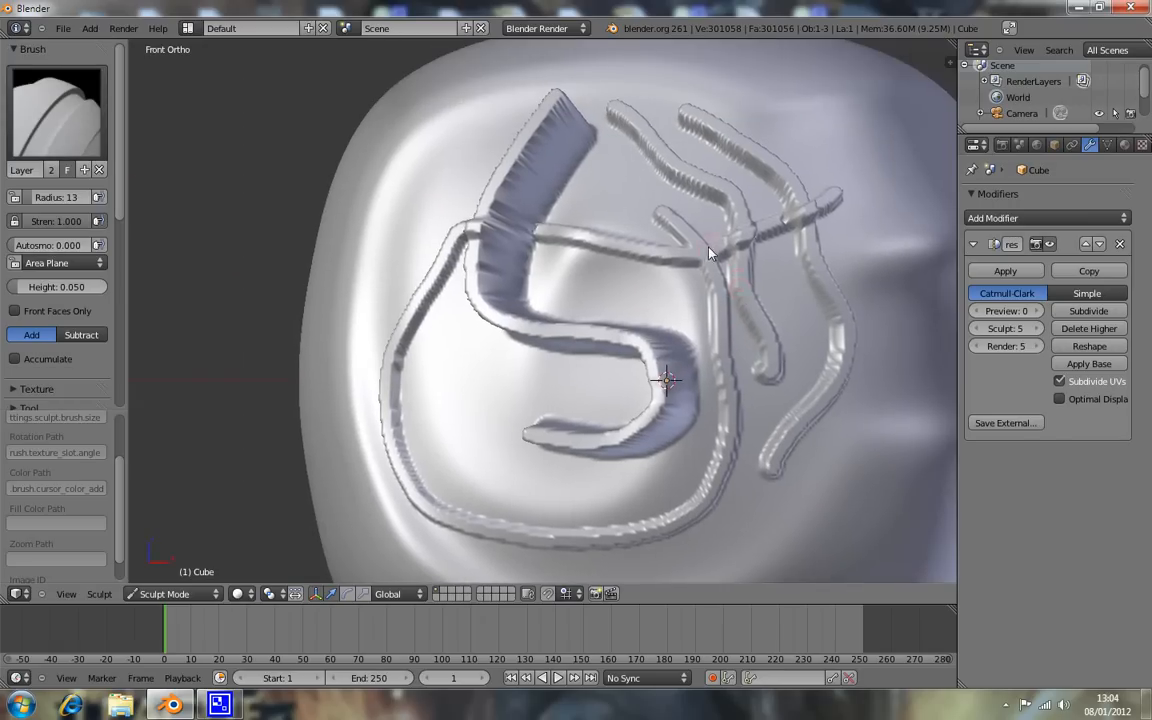
{"action": "scroll", "coordinate": [709, 250], "scroll_direction": "up", "scroll_amount": 3}
{"action": "scroll", "coordinate": [753, 213], "scroll_direction": "down", "scroll_amount": 4}
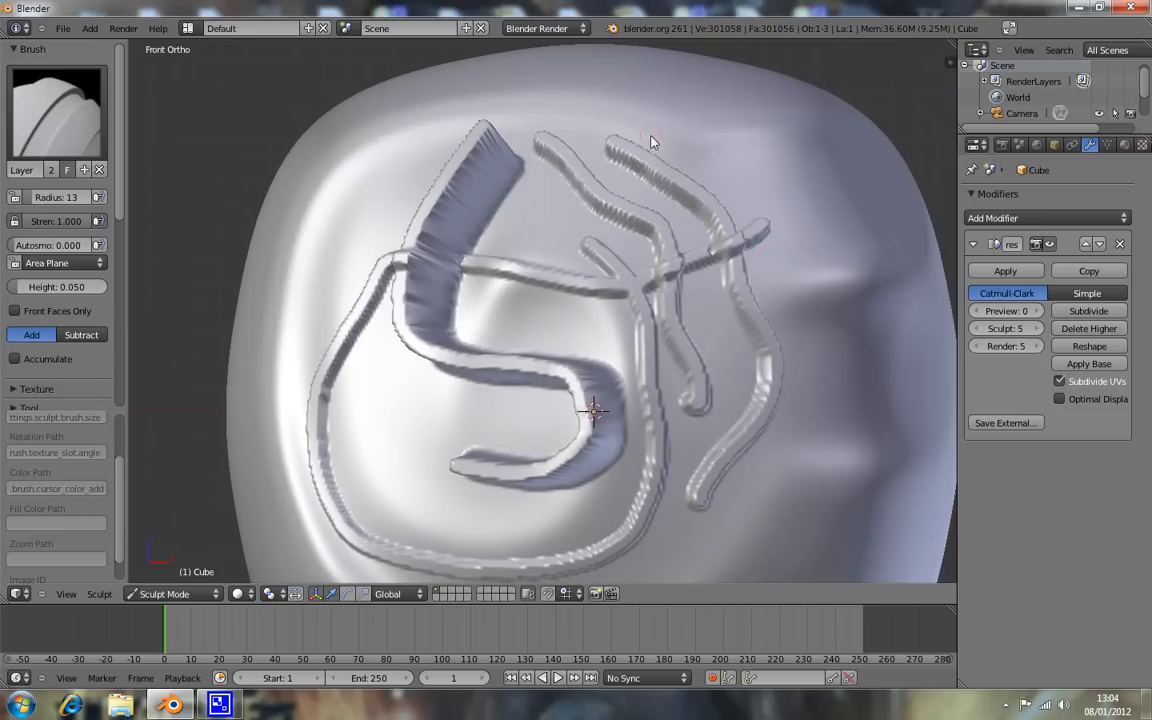
{"action": "scroll", "coordinate": [519, 173], "scroll_direction": "up", "scroll_amount": 4}
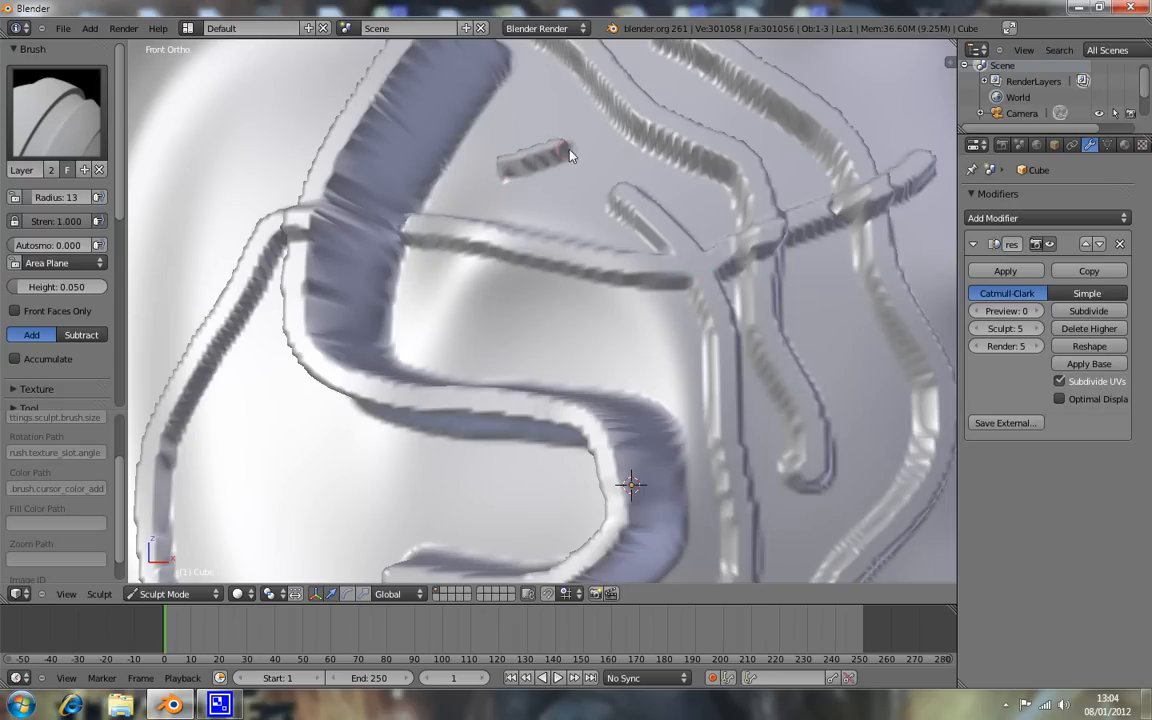
{"action": "left_click_drag", "start_coordinate": [594, 143], "coordinate": [649, 116]}
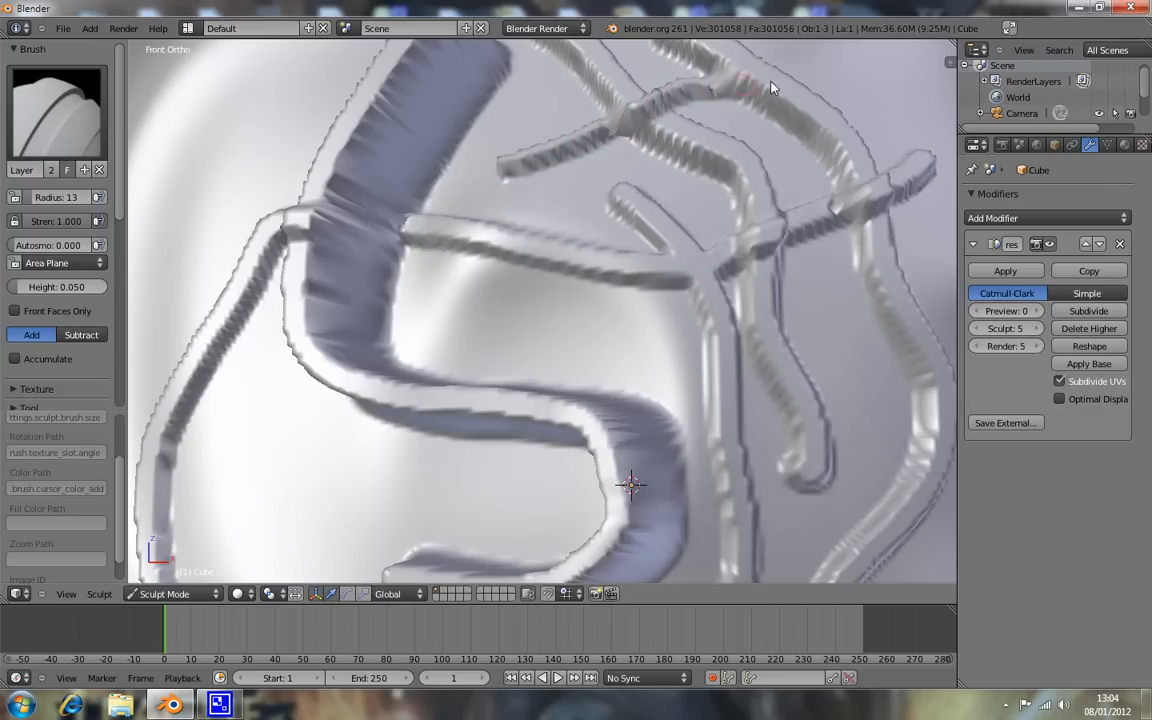
{"action": "scroll", "coordinate": [812, 200], "scroll_direction": "down", "scroll_amount": 4}
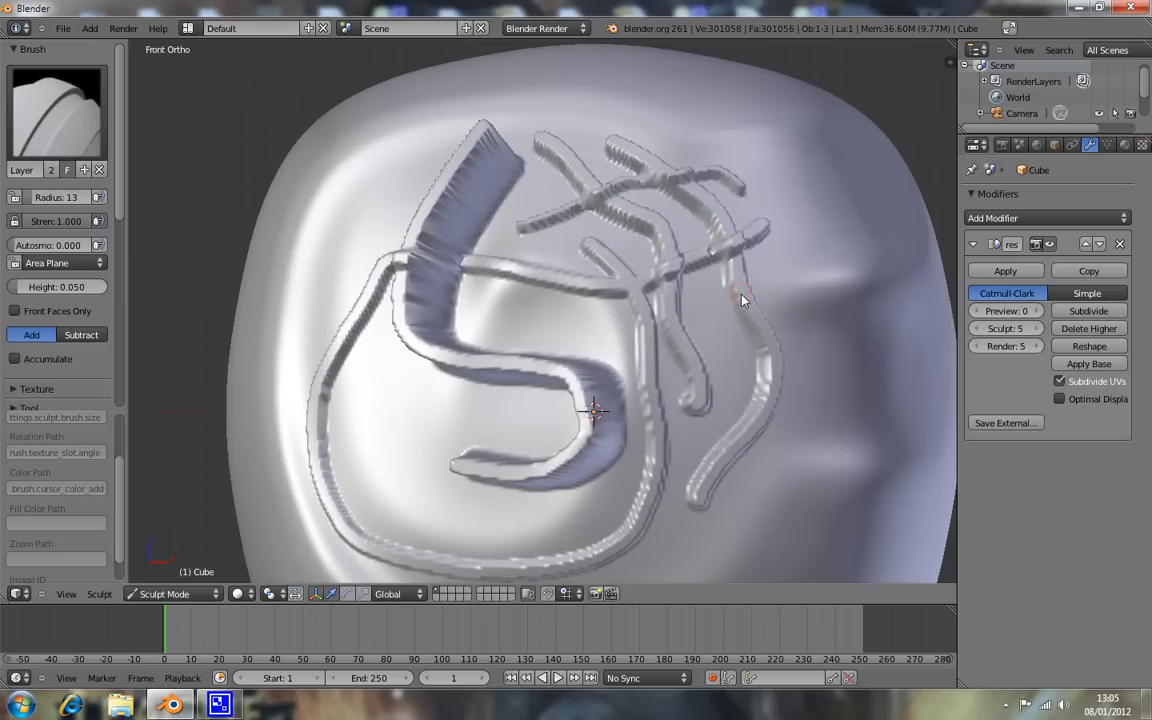
{"action": "scroll", "coordinate": [552, 300], "scroll_direction": "down", "scroll_amount": 2}
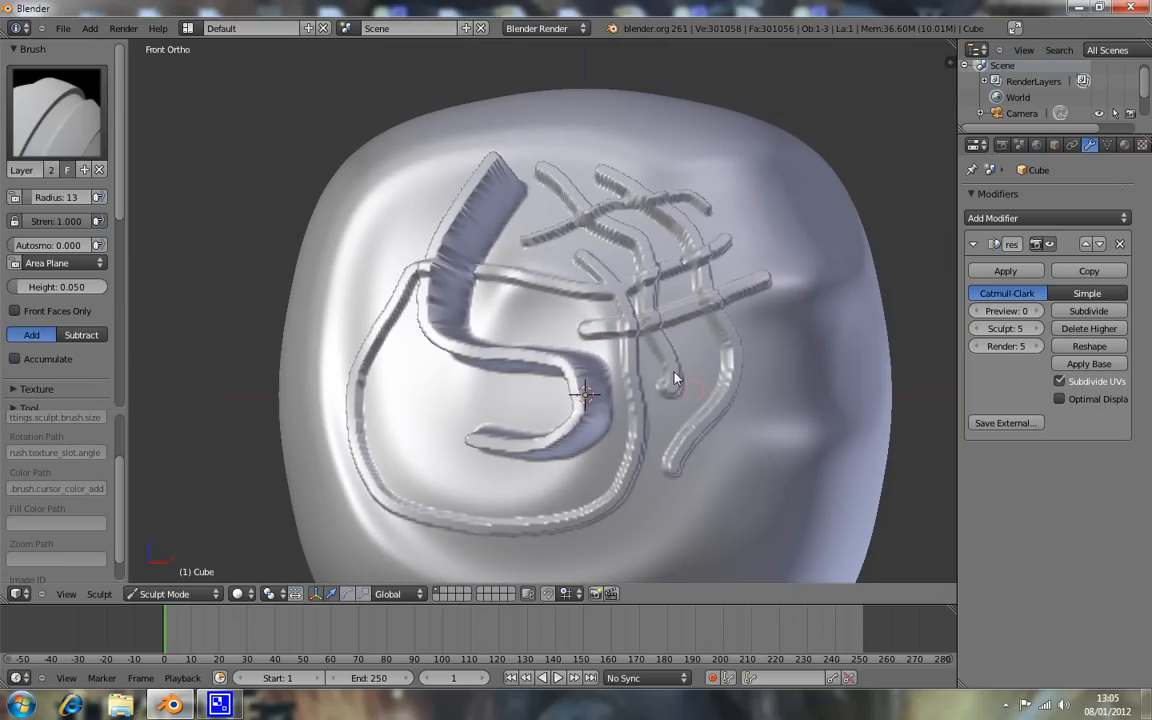
{"action": "middle_click_drag", "start_coordinate": [625, 350], "coordinate": [583, 266]}
{"action": "scroll", "coordinate": [650, 287], "scroll_direction": "up", "scroll_amount": 3}
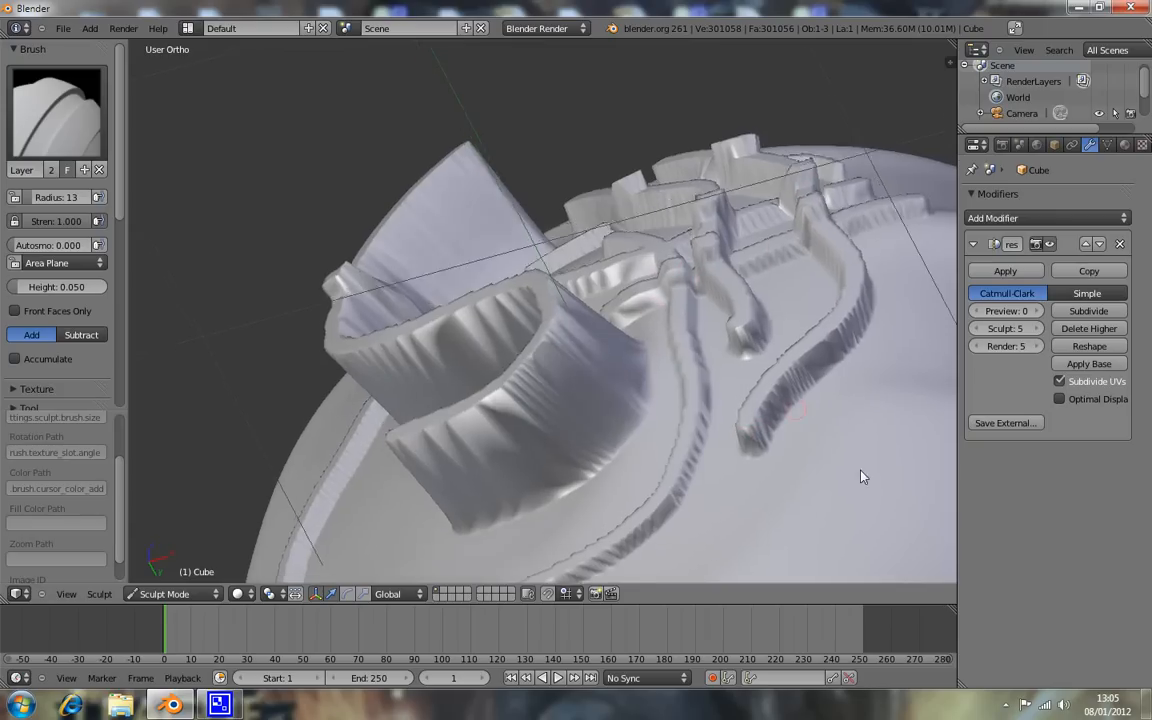
{"action": "middle_click_drag", "start_coordinate": [792, 412], "coordinate": [774, 423]}
Switch to the sculpt brush named Brush and sculpt one long diagonal stroke across the grid of ridges.
{"action": "left_click", "coordinate": [55, 110]}
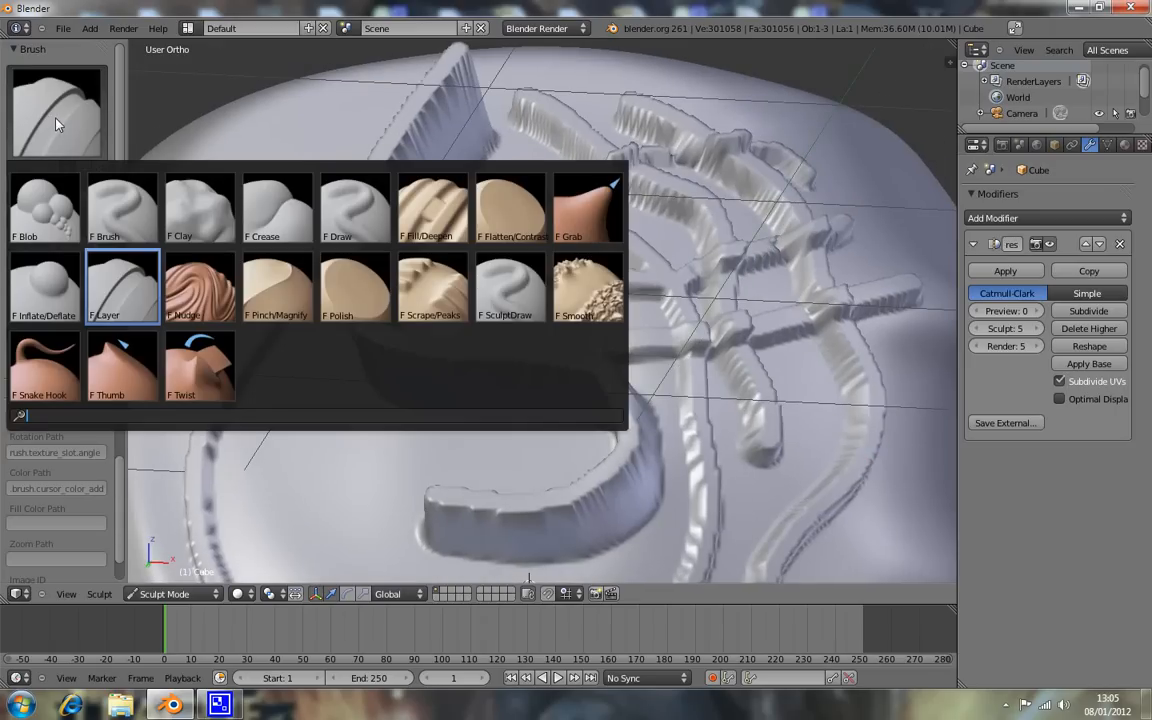
{"action": "left_click", "coordinate": [122, 210]}
{"action": "scroll", "coordinate": [682, 350], "scroll_direction": "down", "scroll_amount": 2}
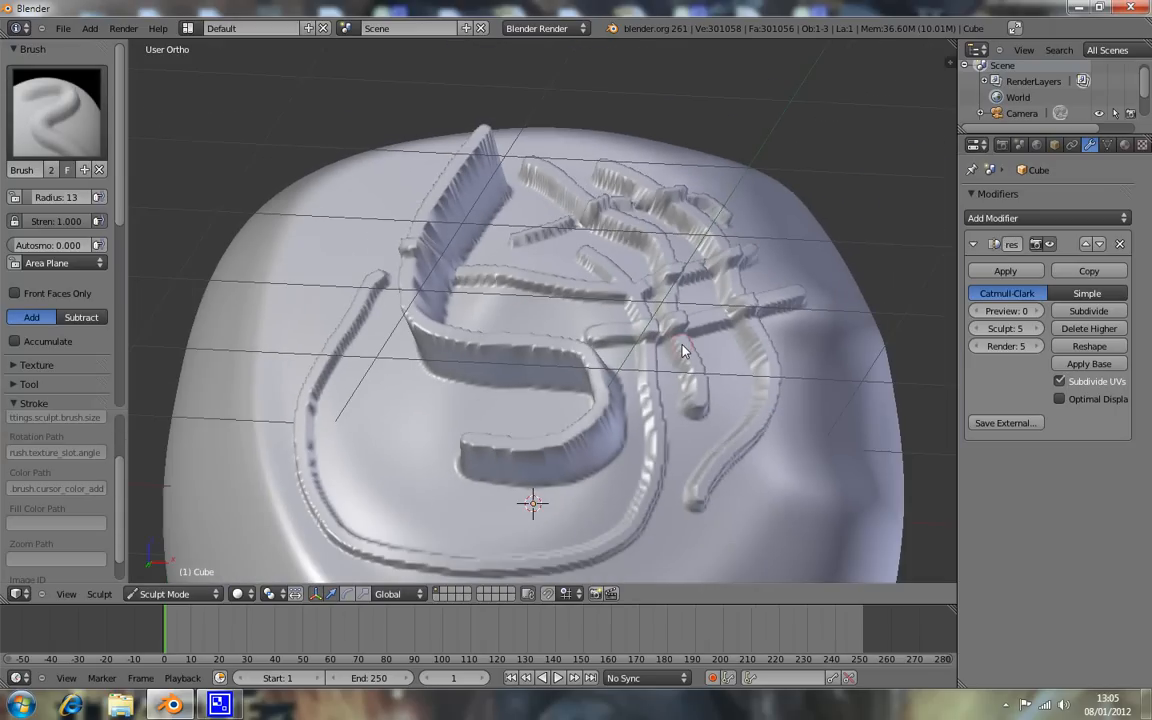
{"action": "key", "text": "KP_1"}
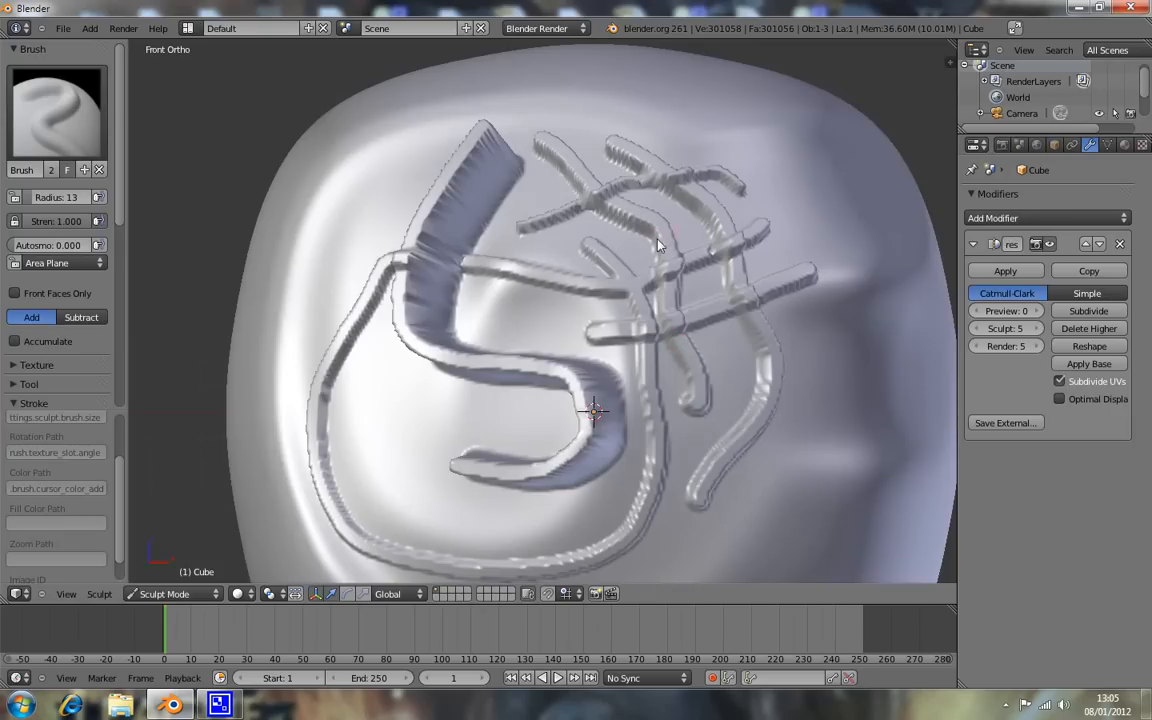
{"action": "left_click_drag", "start_coordinate": [520, 318], "coordinate": [756, 207]}
{"action": "mouse_move", "coordinate": [754, 207]}
{"action": "middle_mouse_down"}
{"action": "mouse_move", "coordinate": [645, 280]}
{"action": "mouse_move", "coordinate": [752, 325]}
{"action": "mouse_move", "coordinate": [575, 293]}
{"action": "mouse_move", "coordinate": [529, 310]}
{"action": "mouse_move", "coordinate": [588, 297]}
{"action": "mouse_move", "coordinate": [700, 352]}
{"action": "middle_mouse_up"}
{"action": "key", "text": "KP_1"}
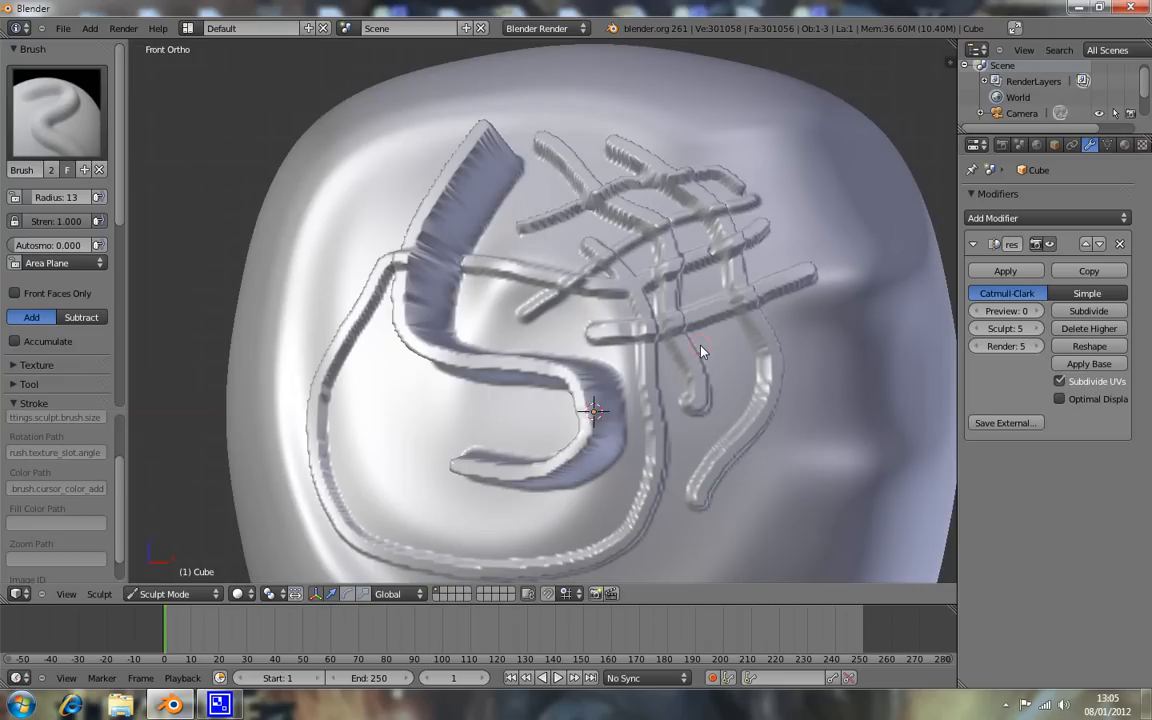
Switch back to the Layer brush and set its height to 0.
{"action": "left_click", "coordinate": [30, 110]}
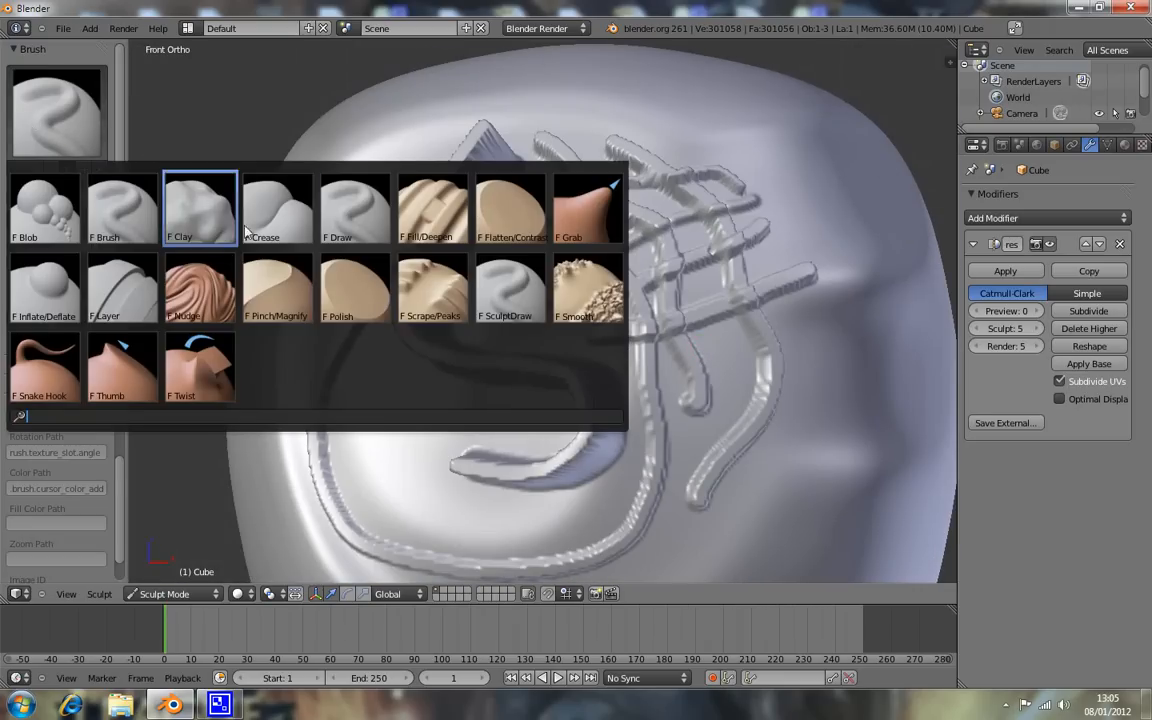
{"action": "left_click", "coordinate": [135, 260]}
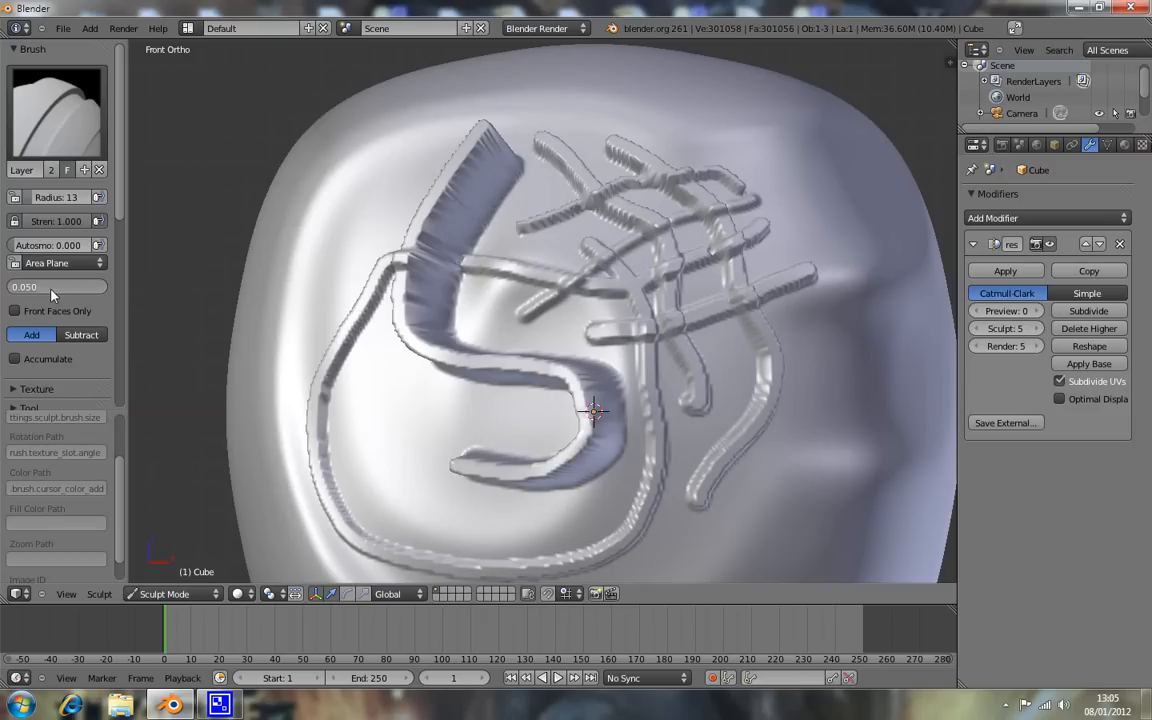
{"action": "type", "text": "0"}
{"action": "key", "text": "Return"}
{"action": "scroll", "coordinate": [576, 270], "scroll_direction": "down", "scroll_amount": 1}
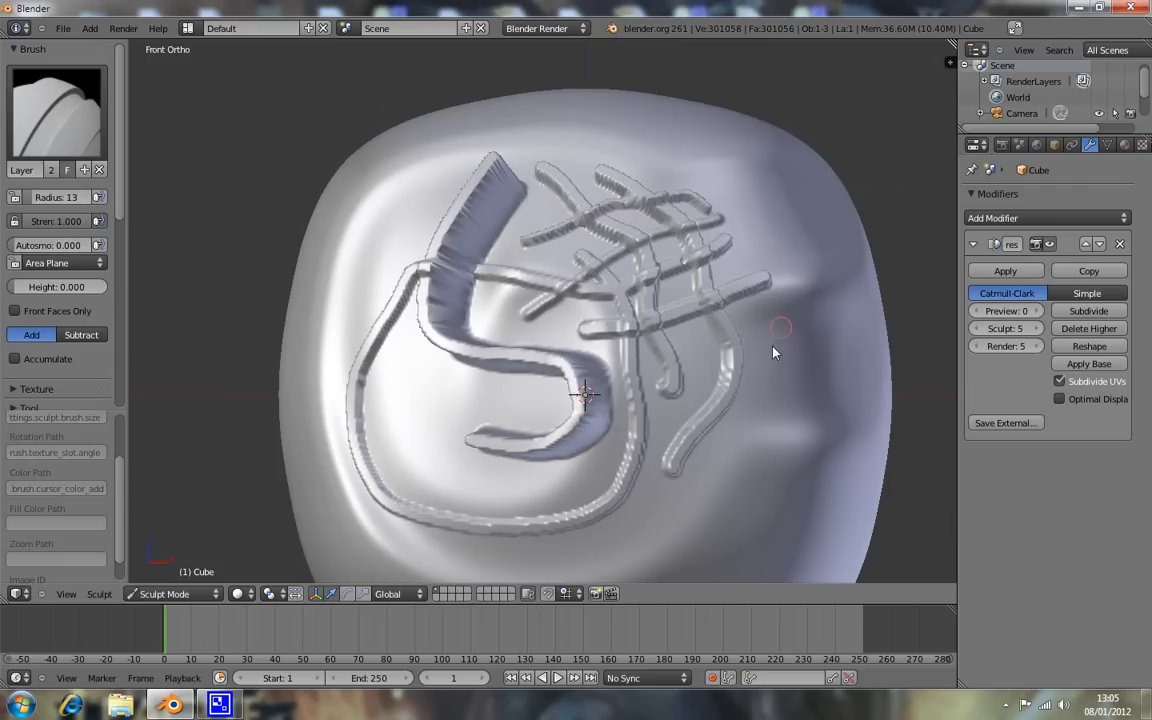
Set the Layer brush's height to 0.010.
{"action": "left_click", "coordinate": [103, 287]}
{"action": "left_click", "coordinate": [74, 288]}
{"action": "key", "text": "BackSpace"}
{"action": "key", "text": "BackSpace"}
{"action": "type", "text": "10"}
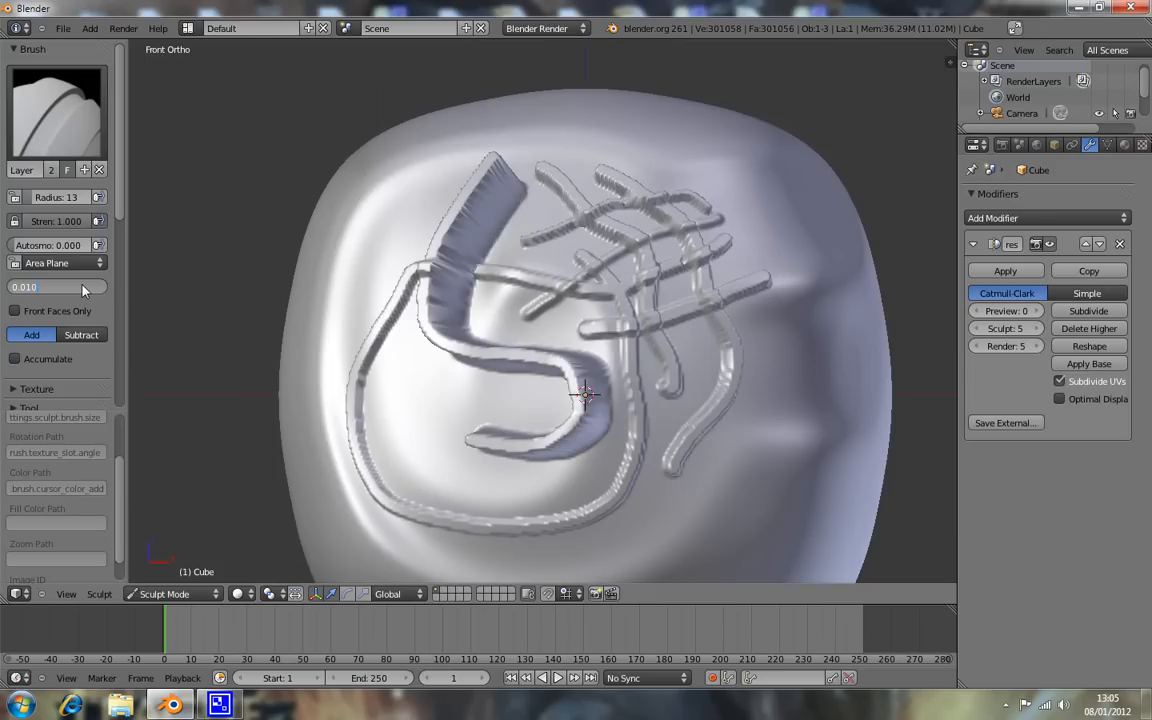
{"action": "key", "text": "Return"}
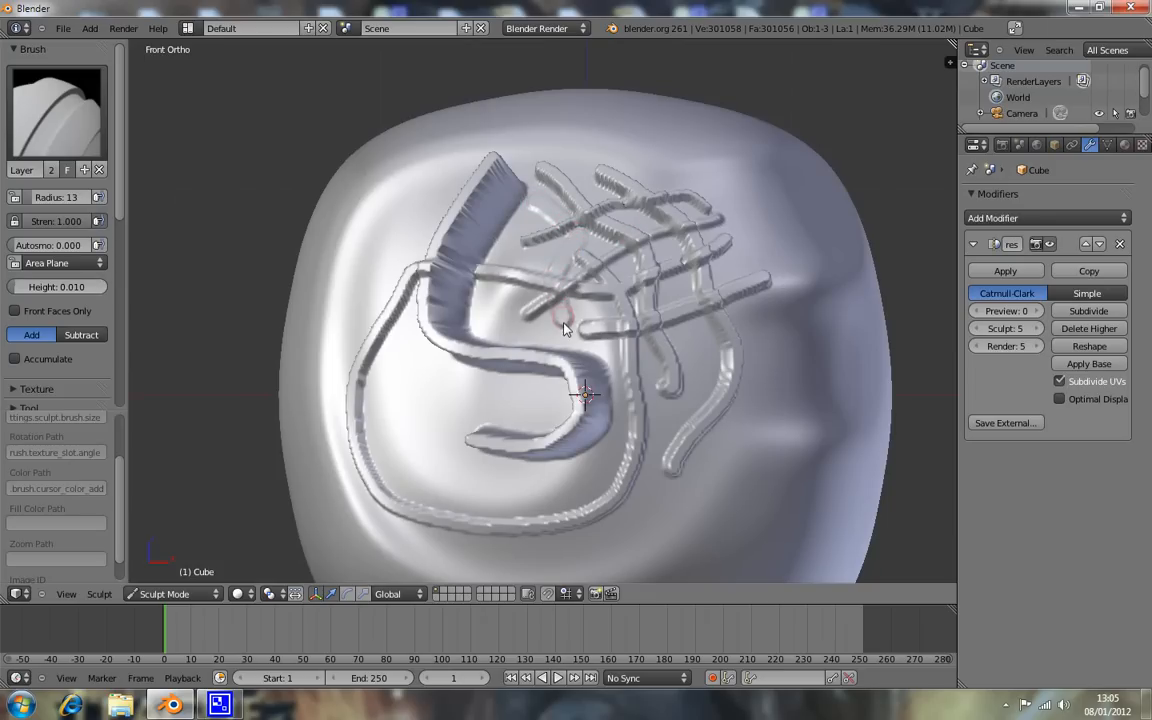
Sculpt a shallow curved stroke inside the looped ridge and a curved row of raised dots beside the wavy ridges.
{"action": "left_click_drag", "start_coordinate": [513, 337], "coordinate": [497, 310]}
{"action": "left_click", "coordinate": [761, 331]}
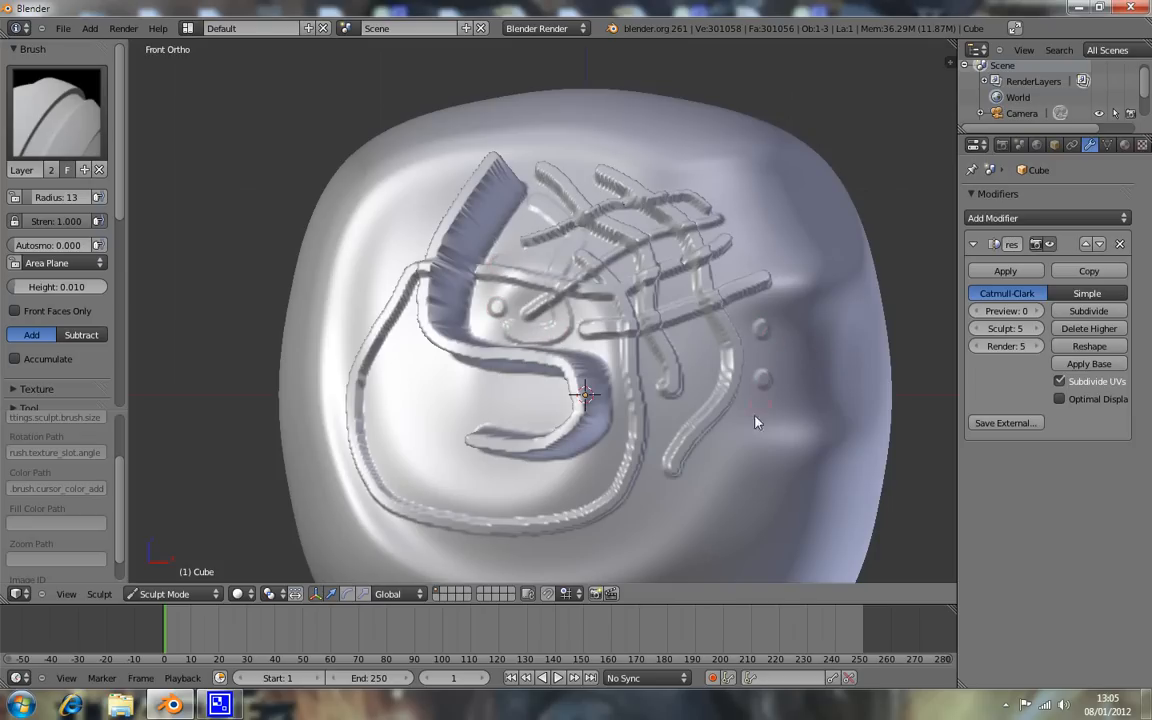
{"action": "left_click", "coordinate": [732, 470]}
{"action": "left_click", "coordinate": [714, 506]}
{"action": "scroll", "coordinate": [708, 390], "scroll_direction": "up", "scroll_amount": 6}
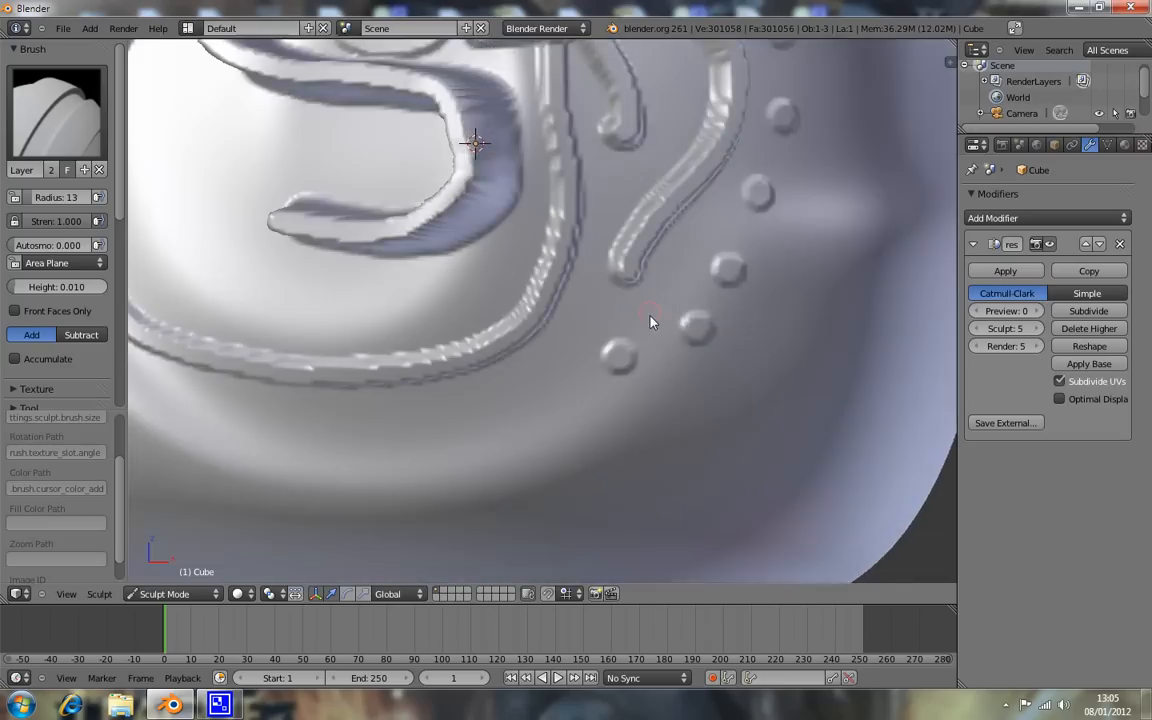
{"action": "left_click", "coordinate": [733, 264]}
{"action": "scroll", "coordinate": [575, 391], "scroll_direction": "down", "scroll_amount": 6}
{"action": "scroll", "coordinate": [567, 246], "scroll_direction": "down", "scroll_amount": 5}
Switch to the Pinch/Magnify brush and set its strength to 1.000.
{"action": "left_click", "coordinate": [92, 115]}
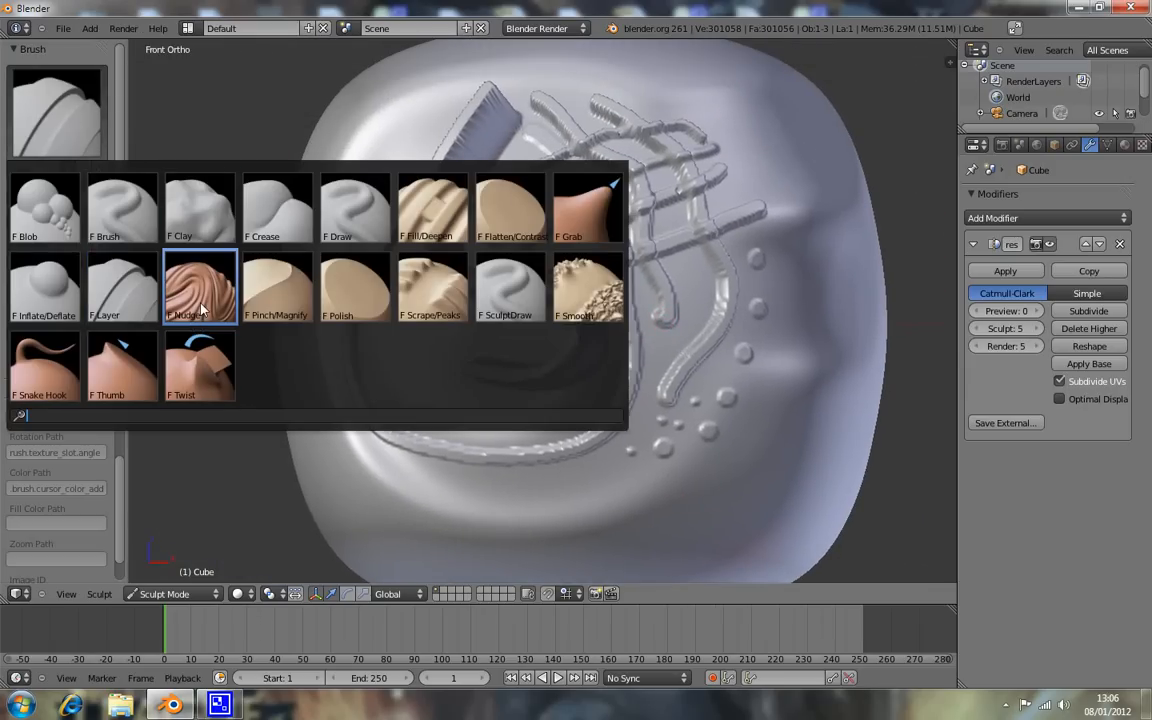
{"action": "left_click", "coordinate": [285, 307]}
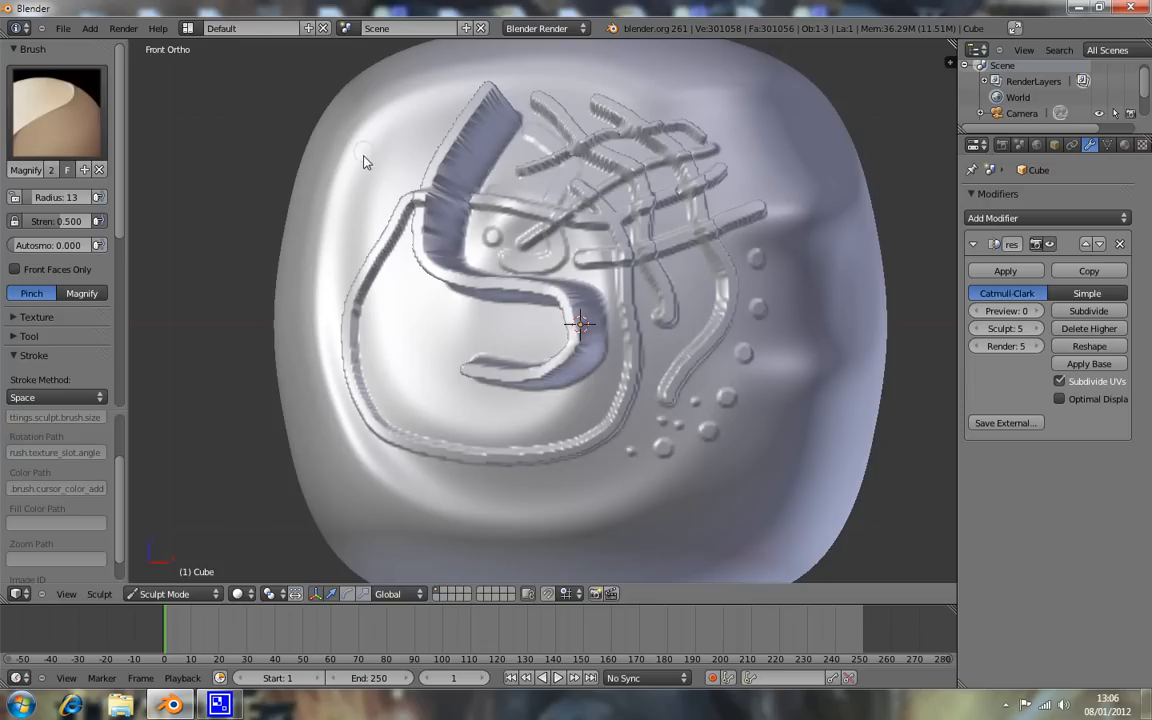
{"action": "left_click_drag", "start_coordinate": [60, 221], "coordinate": [95, 223]}
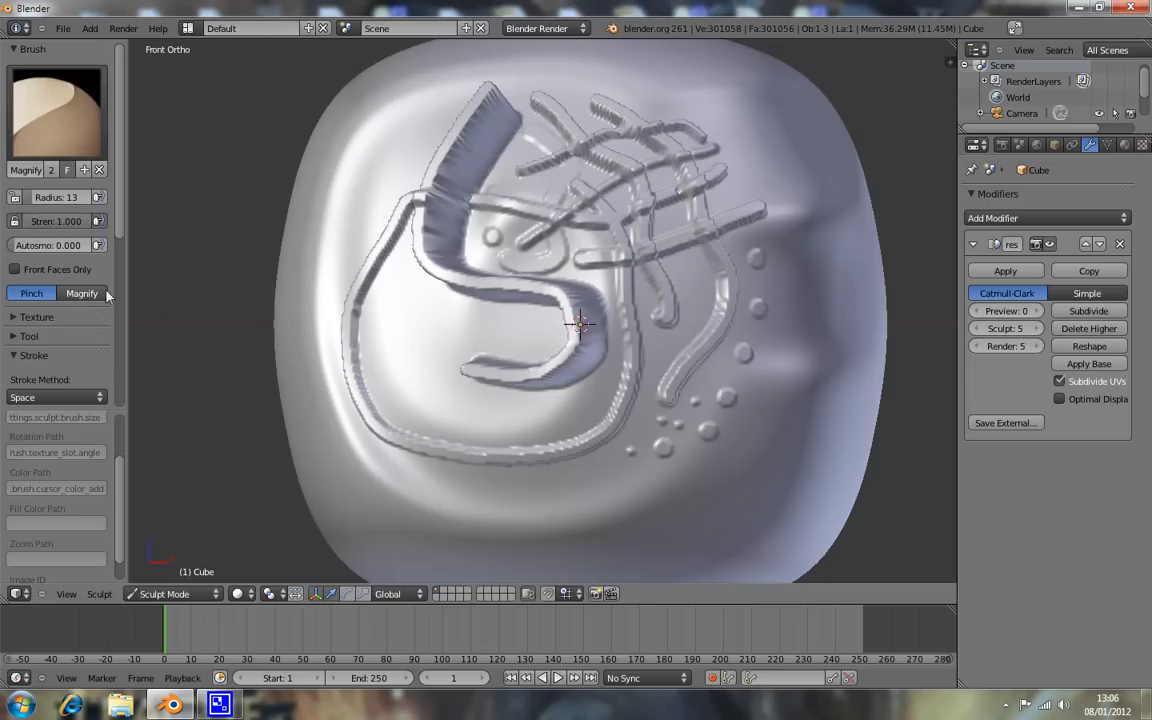
Set the brush radius to 38 and pinch the upper corner of the looped ridge beside the tall S-shaped wall.
{"action": "scroll", "coordinate": [376, 206], "scroll_direction": "down", "scroll_amount": 2}
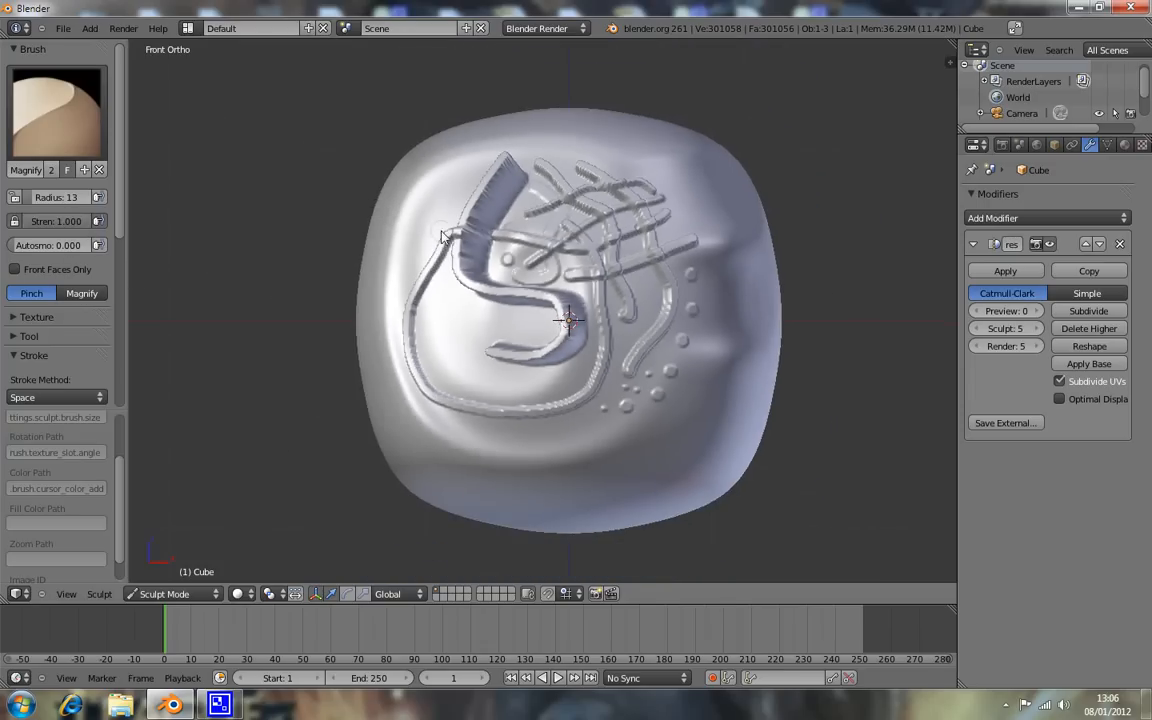
{"action": "scroll", "coordinate": [401, 229], "scroll_direction": "up", "scroll_amount": 1}
{"action": "key", "text": "f"}
{"action": "left_click", "coordinate": [427, 230]}
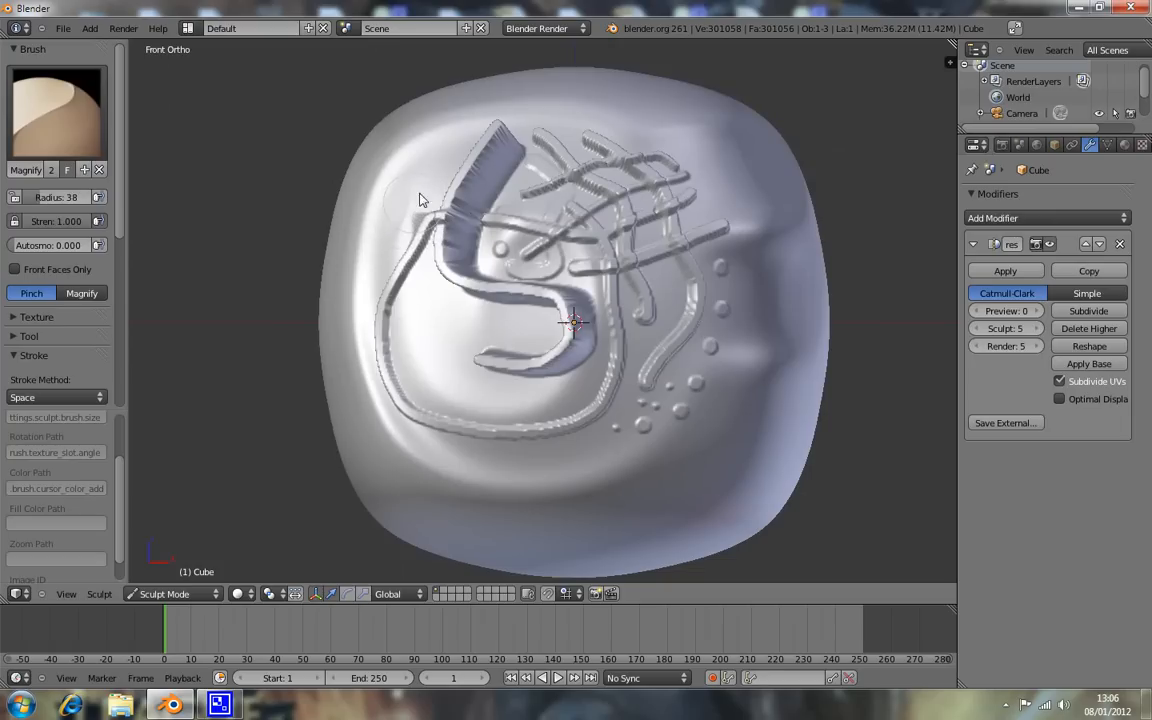
{"action": "mouse_move", "coordinate": [288, 224]}
{"action": "middle_mouse_down"}
{"action": "mouse_move", "coordinate": [407, 293]}
{"action": "mouse_move", "coordinate": [388, 305]}
{"action": "middle_mouse_up"}
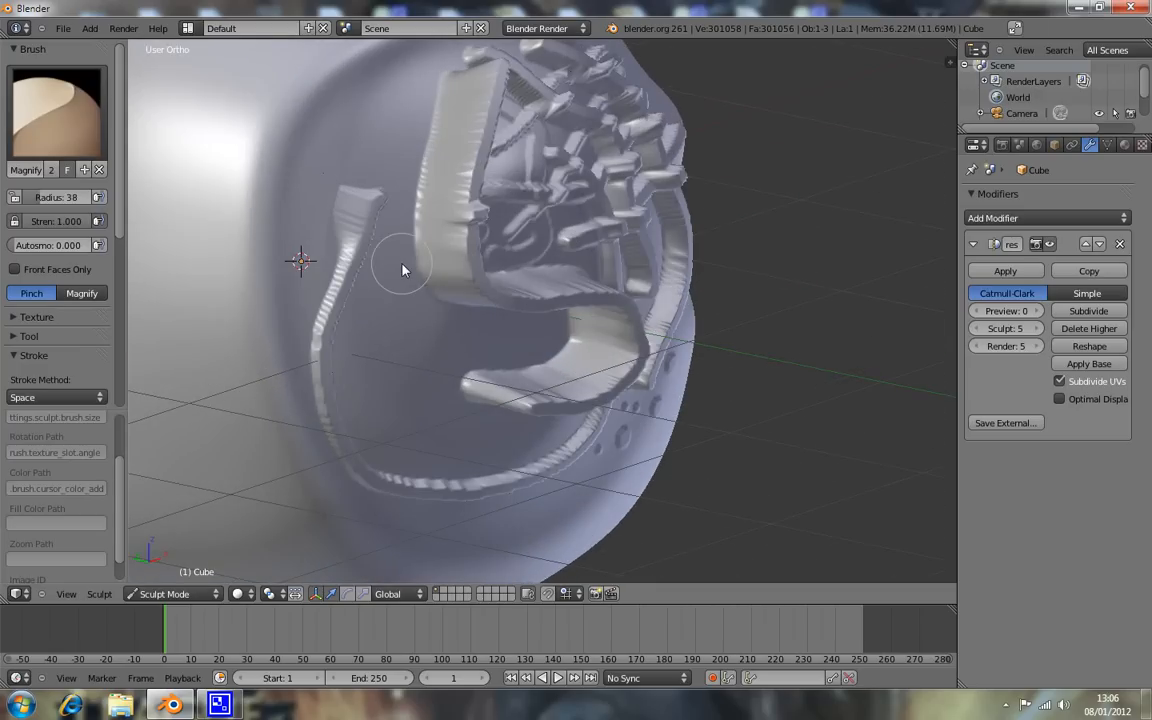
Undo the sculpting strokes on the front of the cube back to the two near-vertical ridges.
{"action": "key", "text": "KP_1"}
{"action": "key", "text": "ctrl+z"}
{"action": "key", "text": "ctrl+z"}
{"action": "key", "text": "ctrl+z"}
{"action": "key", "text": "ctrl+z"}
{"action": "key", "text": "ctrl+z"}
{"action": "key", "text": "ctrl+z"}
{"action": "key", "text": "ctrl+z"}
{"action": "key", "text": "ctrl+z"}
{"action": "key", "text": "ctrl+z"}
{"action": "key", "text": "ctrl+z"}
{"action": "key", "text": "ctrl+z"}
{"action": "key", "text": "ctrl+z"}
{"action": "key", "text": "ctrl+z"}
{"action": "key", "text": "ctrl+z"}
{"action": "key", "text": "ctrl+z"}
{"action": "key", "text": "ctrl+z"}
{"action": "key", "text": "ctrl+z"}
{"action": "key", "text": "ctrl+z"}
{"action": "key", "text": "ctrl+z"}
{"action": "key", "text": "ctrl+z"}
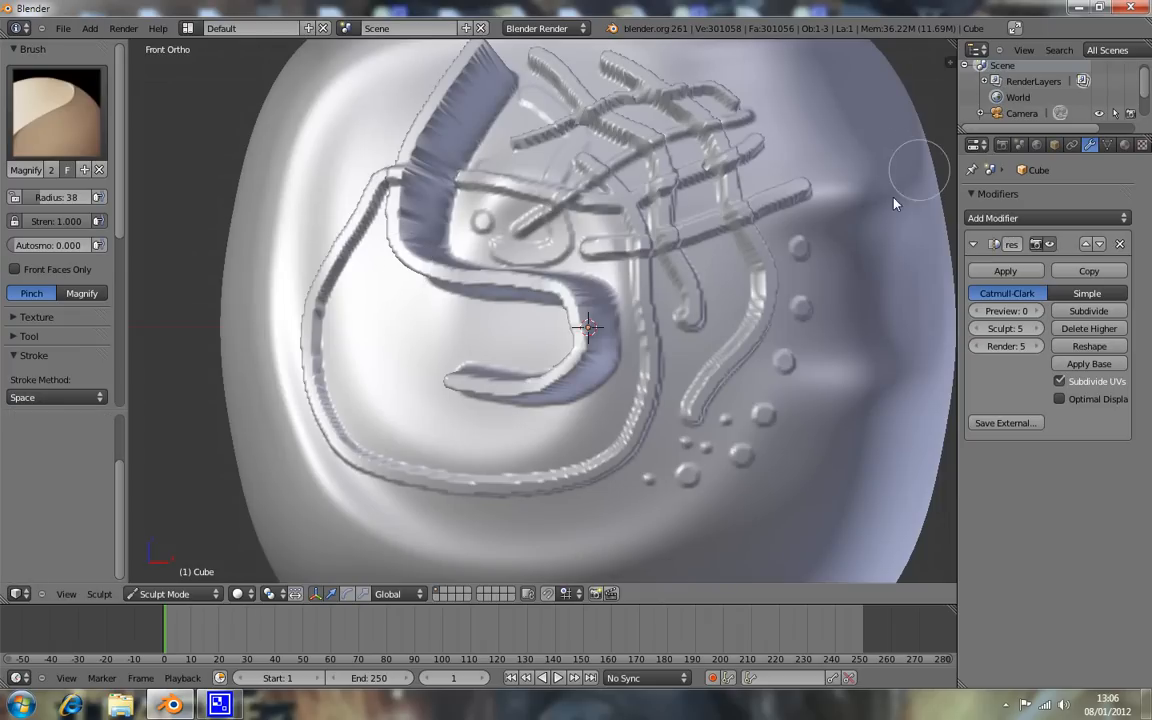
{"action": "key", "text": "ctrl+z"}
{"action": "key", "text": "ctrl+z"}
{"action": "key", "text": "ctrl+z"}
{"action": "key", "text": "ctrl+z"}
{"action": "key", "text": "ctrl+z"}
{"action": "key", "text": "ctrl+z"}
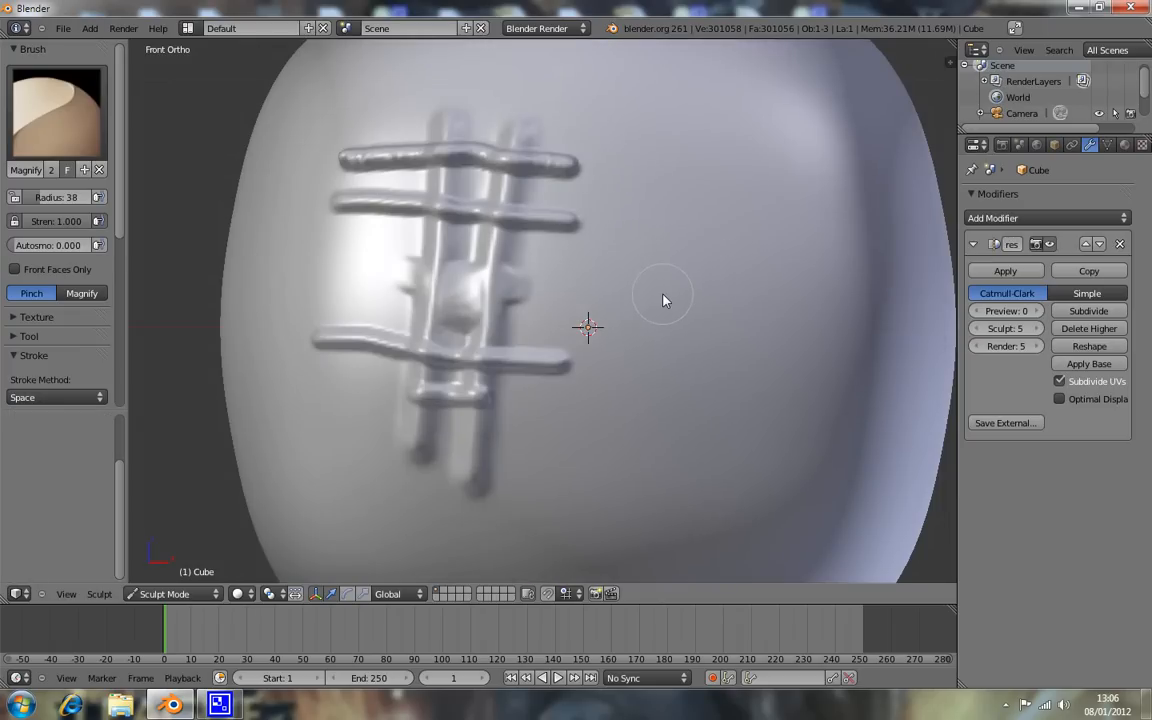
{"action": "key", "text": "ctrl+z"}
{"action": "key", "text": "ctrl+z"}
{"action": "key", "text": "ctrl+z"}
{"action": "key", "text": "ctrl+z"}
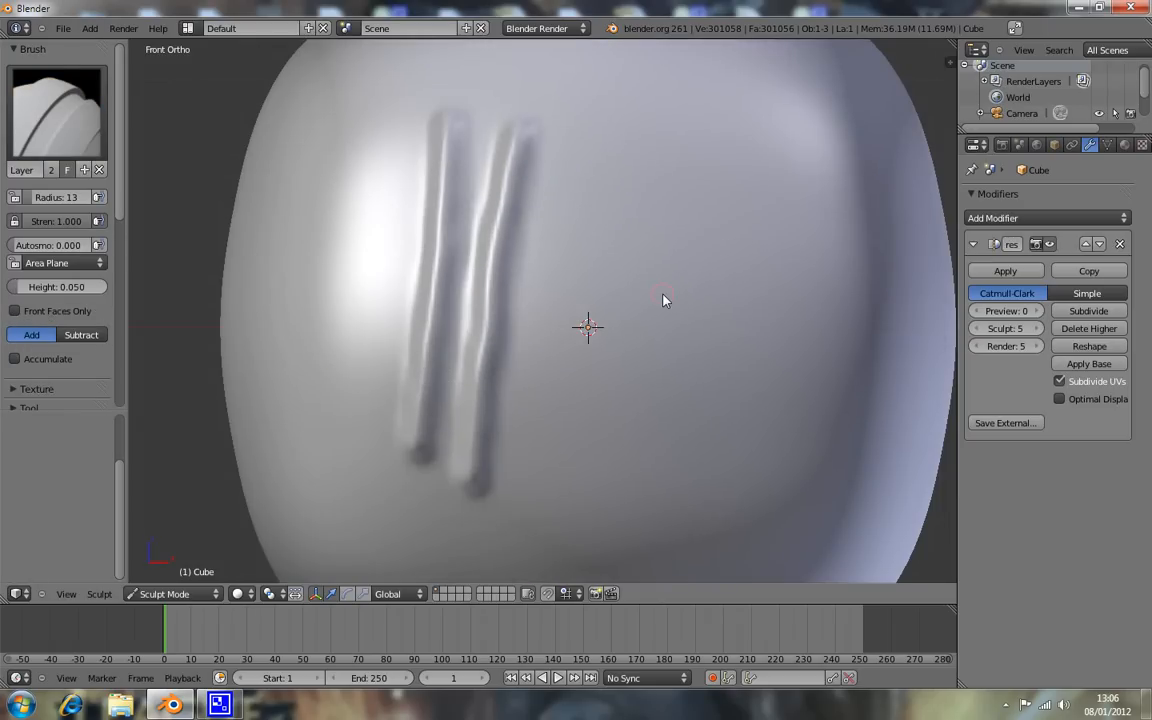
{"action": "key", "text": "ctrl+z"}
{"action": "key", "text": "ctrl+z"}
{"action": "key", "text": "ctrl+z"}
{"action": "key", "text": "ctrl+z"}
{"action": "key", "text": "ctrl+z"}
{"action": "key", "text": "ctrl+z"}
{"action": "key", "text": "ctrl+z"}
{"action": "key", "text": "ctrl+z"}
{"action": "key", "text": "ctrl+z"}
{"action": "key", "text": "ctrl+z"}
{"action": "key", "text": "ctrl+z"}
{"action": "key", "text": "ctrl+z"}
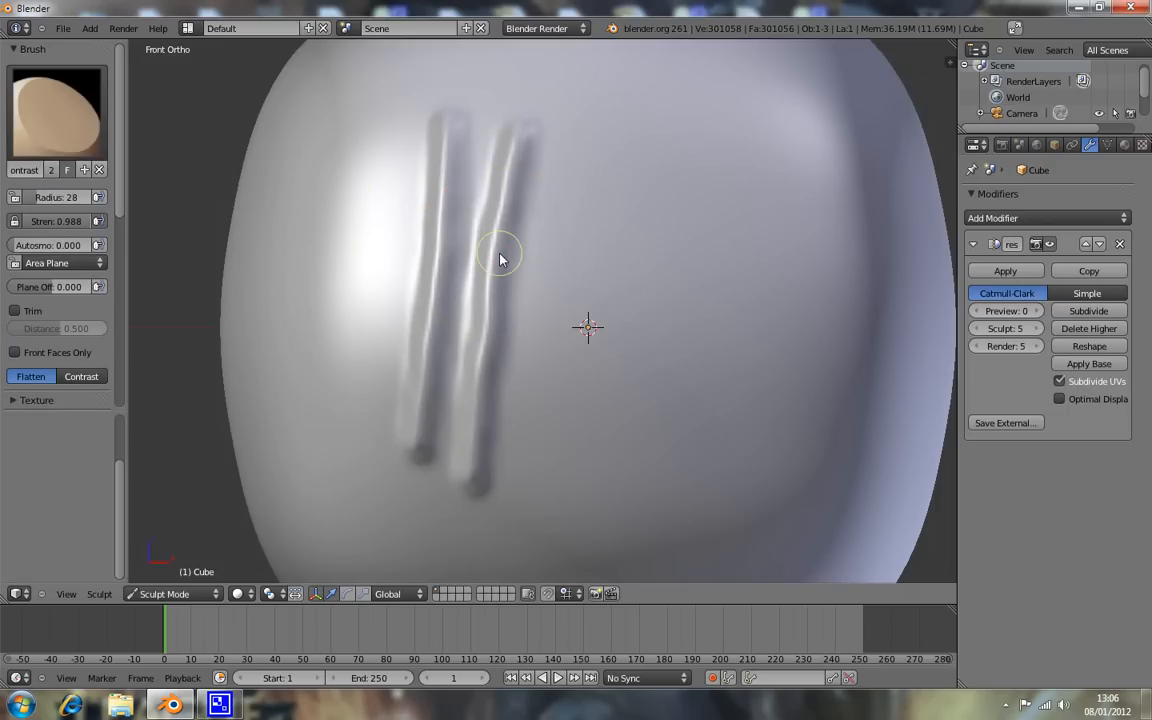
{"action": "scroll", "coordinate": [613, 282], "scroll_direction": "down", "scroll_amount": 4}
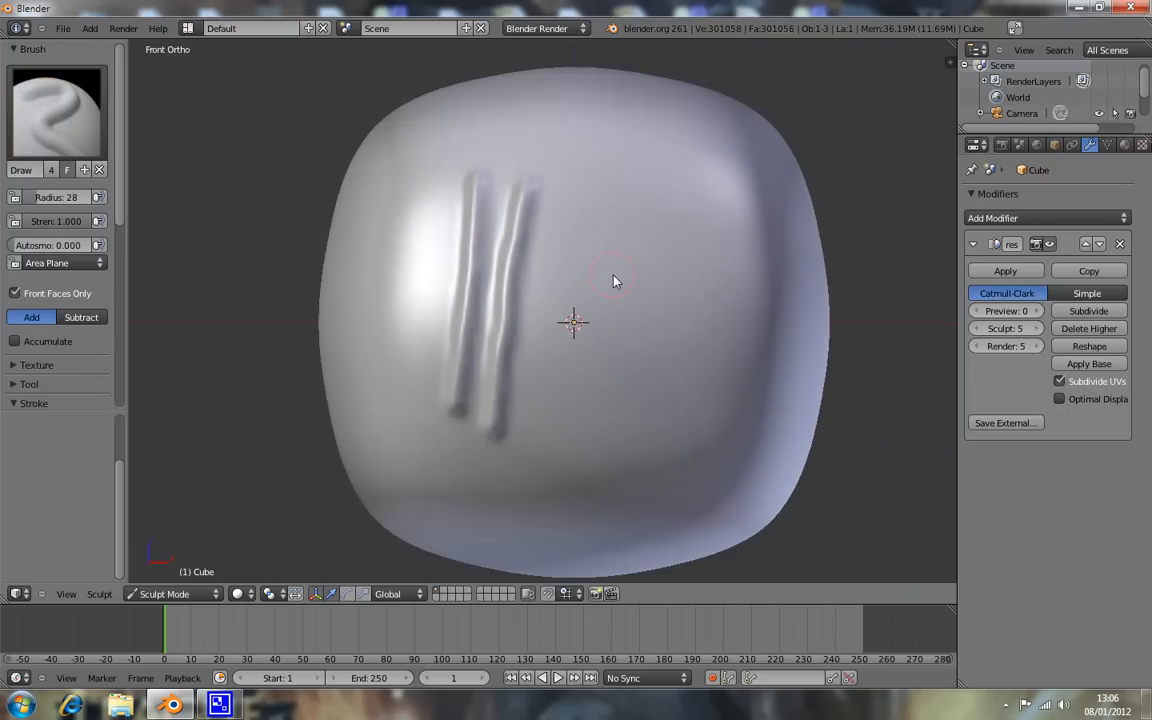
{"action": "key", "text": "ctrl+z"}
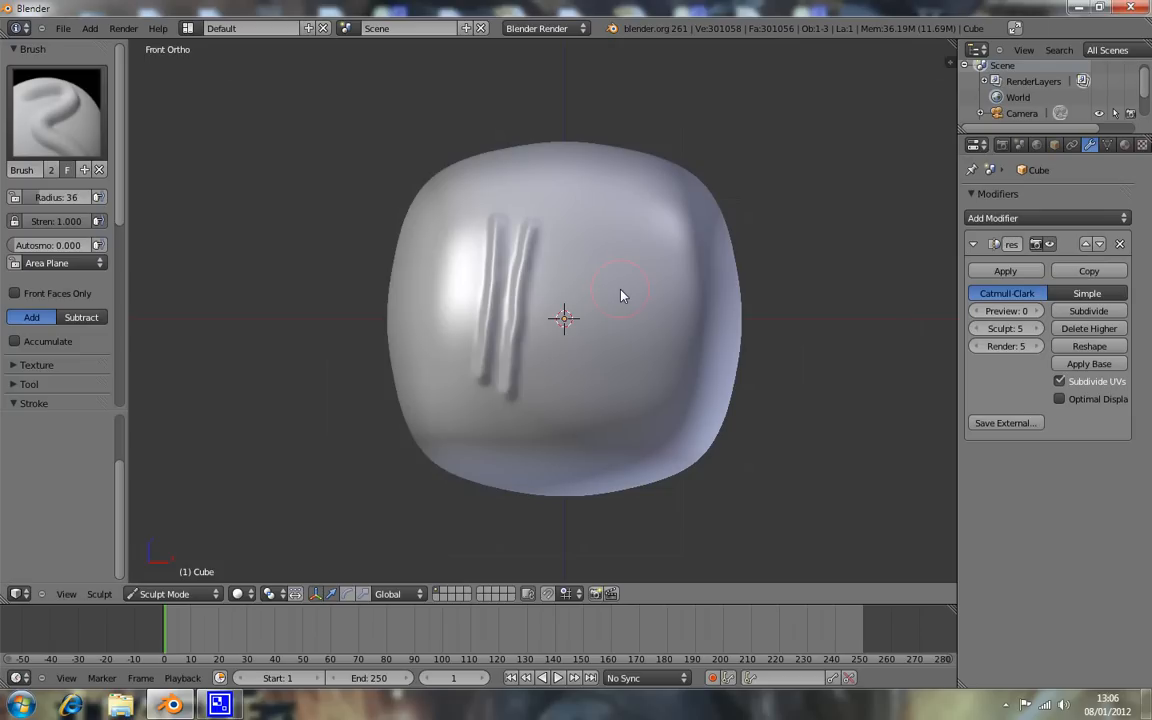
Switch to the Smooth brush, set its radius to 88 and smooth away the two near-vertical ridges.
{"action": "left_click", "coordinate": [90, 118]}
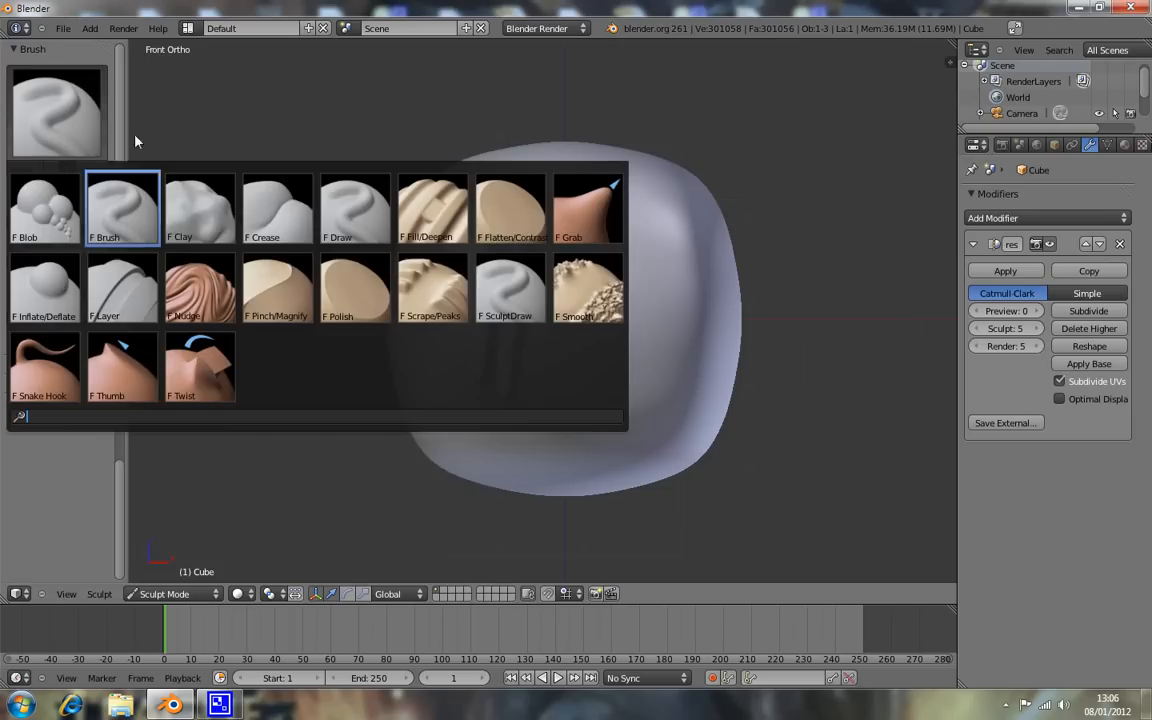
{"action": "left_click", "coordinate": [567, 290]}
{"action": "key", "text": "f"}
{"action": "left_click", "coordinate": [544, 270]}
{"action": "mouse_move", "coordinate": [536, 233]}
{"action": "left_mouse_down"}
{"action": "mouse_move", "coordinate": [501, 204]}
{"action": "mouse_move", "coordinate": [506, 283]}
{"action": "mouse_move", "coordinate": [512, 240]}
{"action": "mouse_move", "coordinate": [489, 368]}
{"action": "mouse_move", "coordinate": [478, 368]}
{"action": "left_mouse_up"}
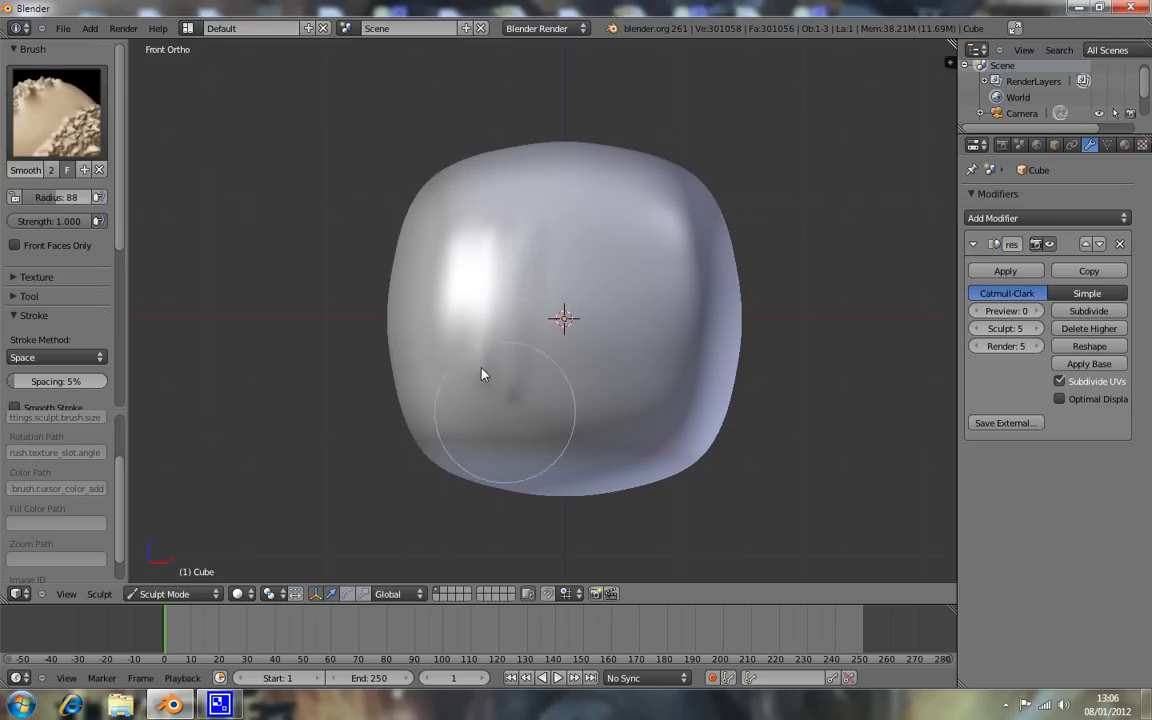
Switch to the Pinch/Magnify brush and examine the mesh density on the cube's front in wireframe.
{"action": "left_click", "coordinate": [55, 112]}
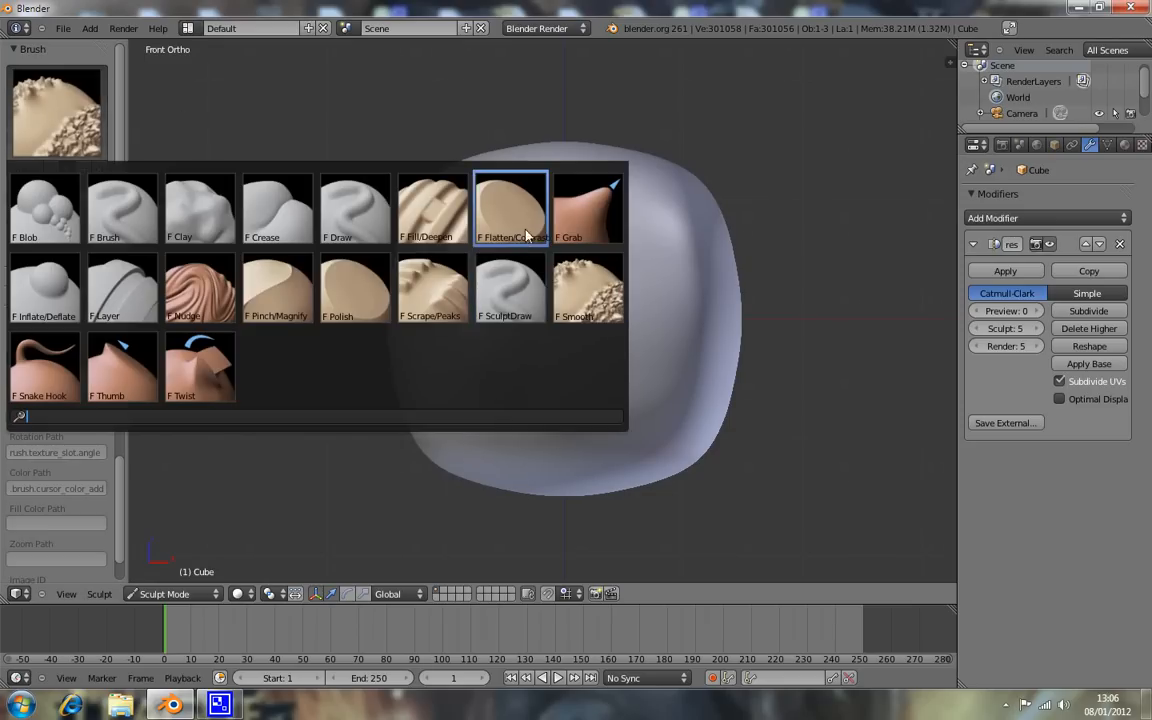
{"action": "left_click", "coordinate": [291, 303]}
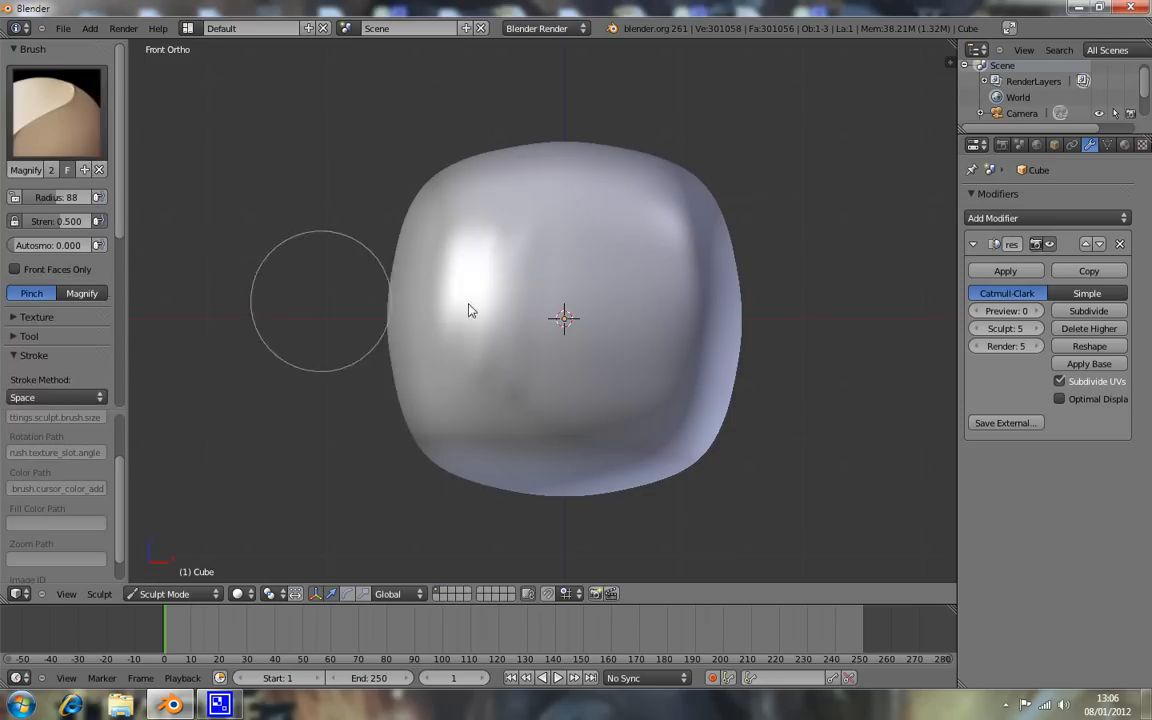
{"action": "scroll", "coordinate": [537, 301], "scroll_direction": "up", "scroll_amount": 6}
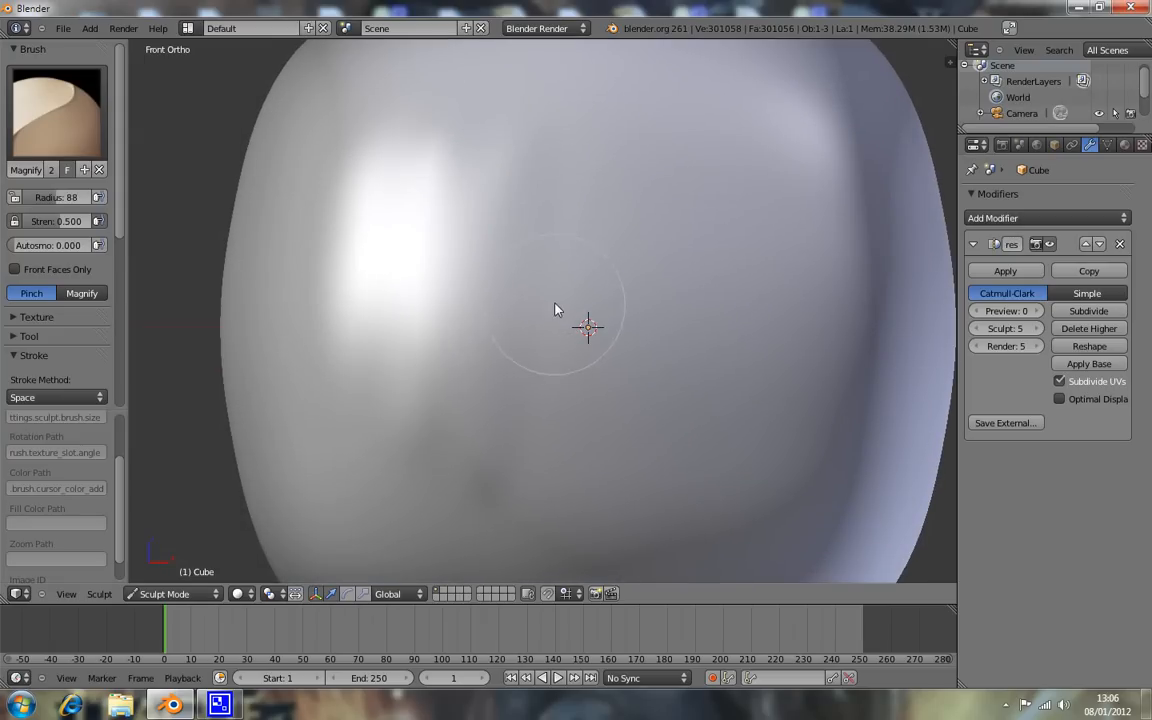
{"action": "key", "text": "z"}
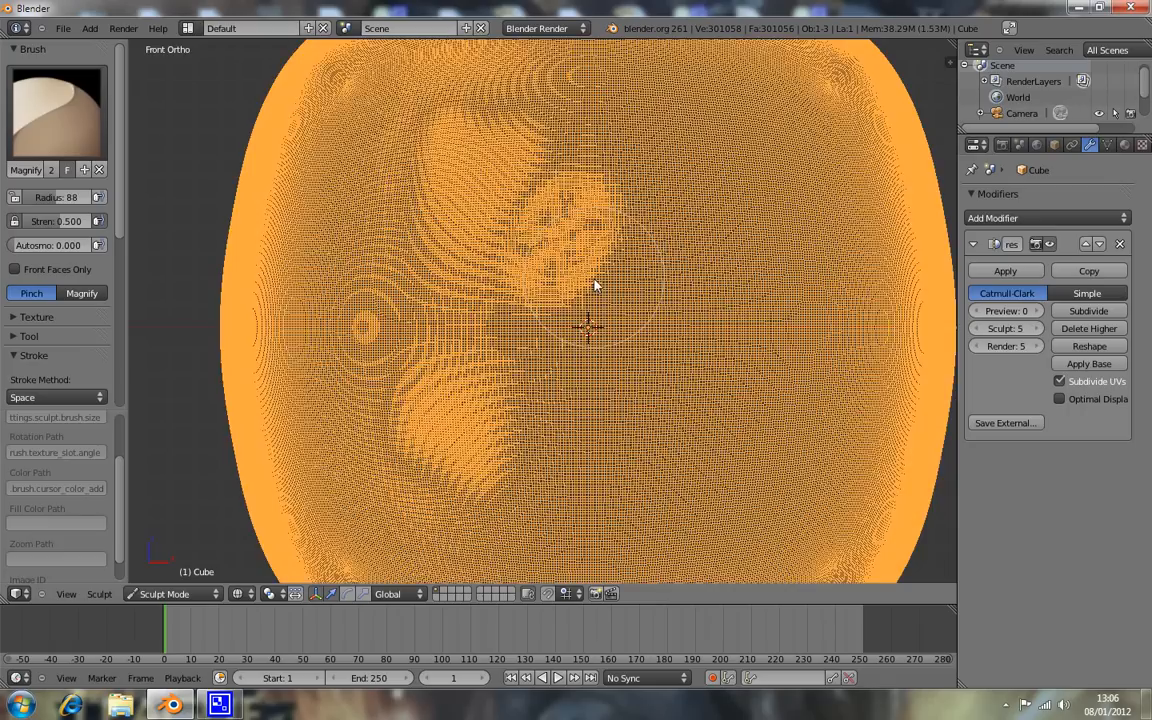
{"action": "middle_click_drag", "start_coordinate": [594, 286], "coordinate": [570, 312]}
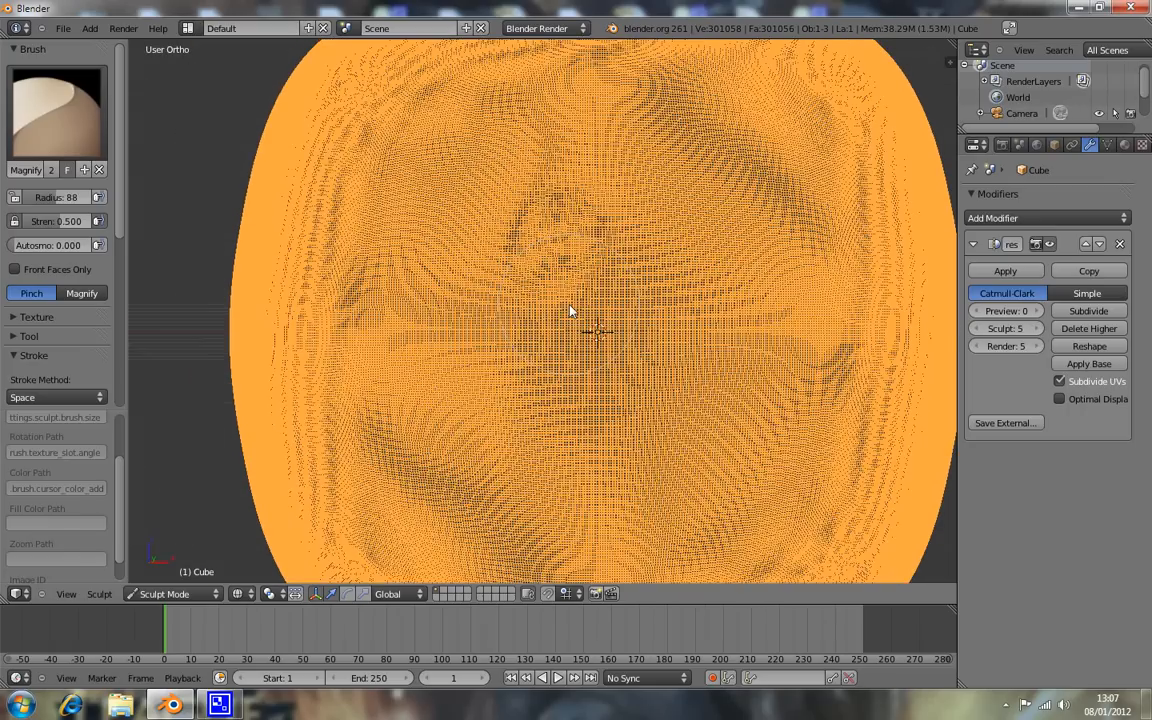
{"action": "key", "text": "KP_1"}
{"action": "key", "text": "z"}
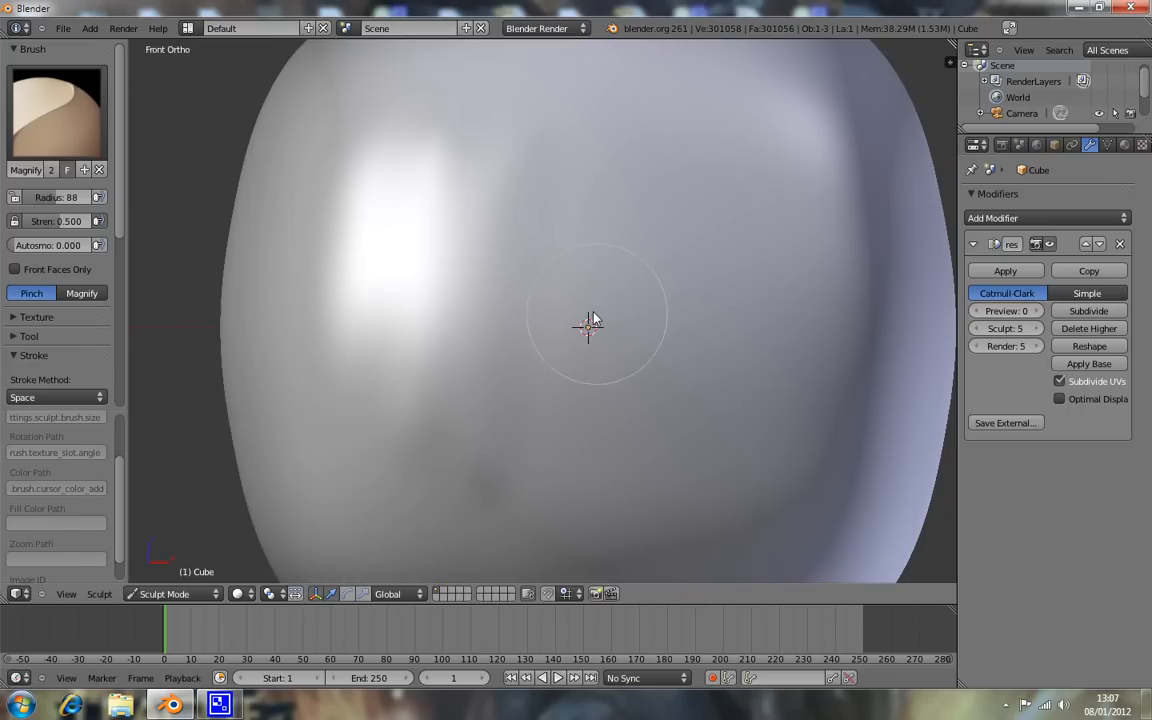
{"action": "scroll", "coordinate": [530, 311], "scroll_direction": "up", "scroll_amount": 4}
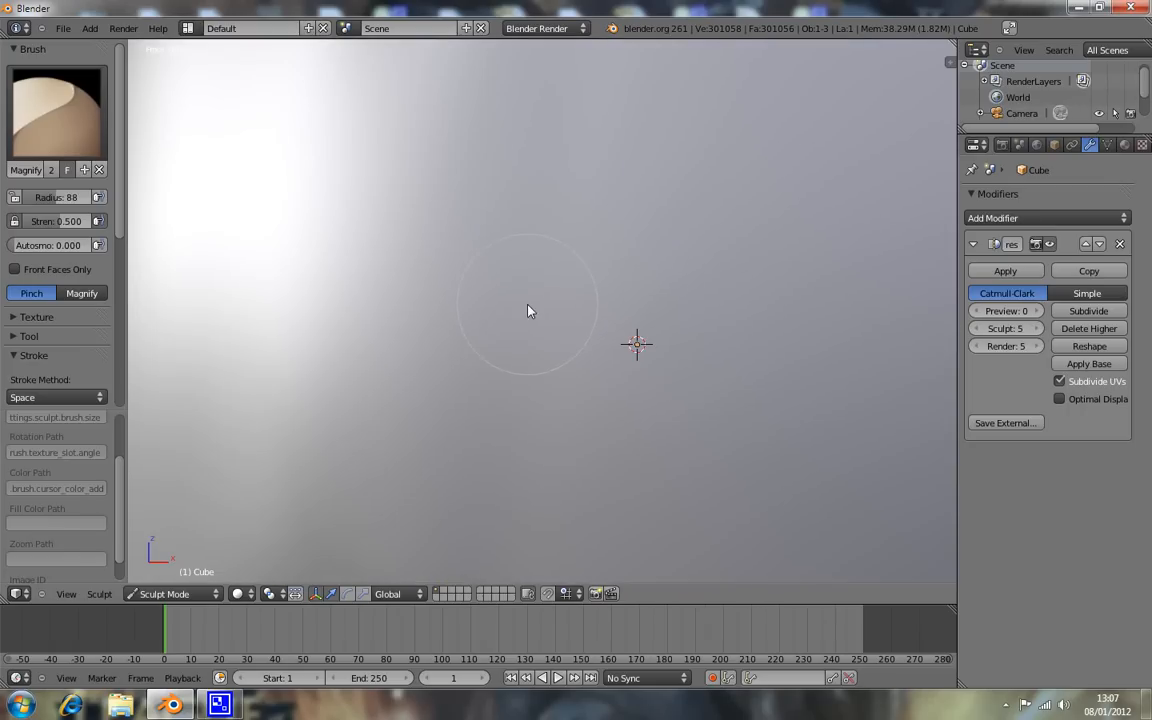
{"action": "scroll", "coordinate": [537, 311], "scroll_direction": "down", "scroll_amount": 4}
Set the Pinch/Magnify strength to 1.000, pinch an oval loop on the cube's front and inspect it in wireframe.
{"action": "left_click_drag", "start_coordinate": [43, 228], "coordinate": [105, 224]}
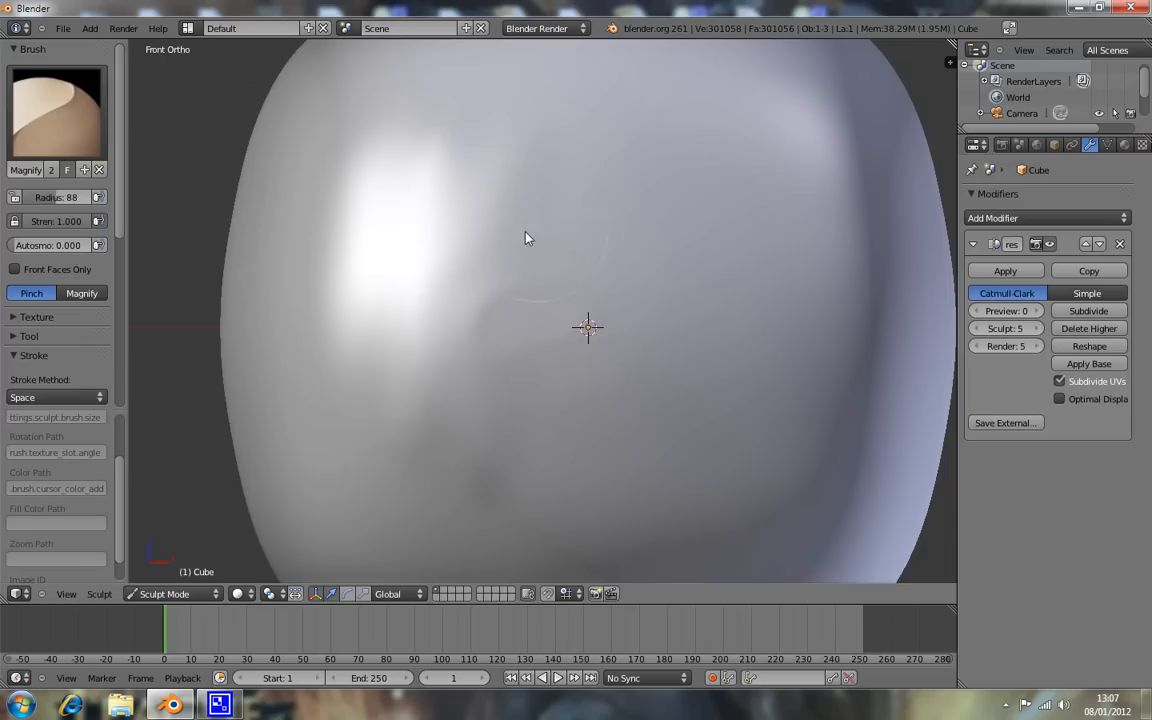
{"action": "mouse_move", "coordinate": [494, 250]}
{"action": "middle_mouse_down"}
{"action": "mouse_move", "coordinate": [578, 298]}
{"action": "mouse_move", "coordinate": [589, 321]}
{"action": "mouse_move", "coordinate": [553, 298]}
{"action": "mouse_move", "coordinate": [434, 330]}
{"action": "mouse_move", "coordinate": [581, 396]}
{"action": "mouse_move", "coordinate": [596, 360]}
{"action": "middle_mouse_up"}
{"action": "scroll", "coordinate": [595, 360], "scroll_direction": "up", "scroll_amount": 6}
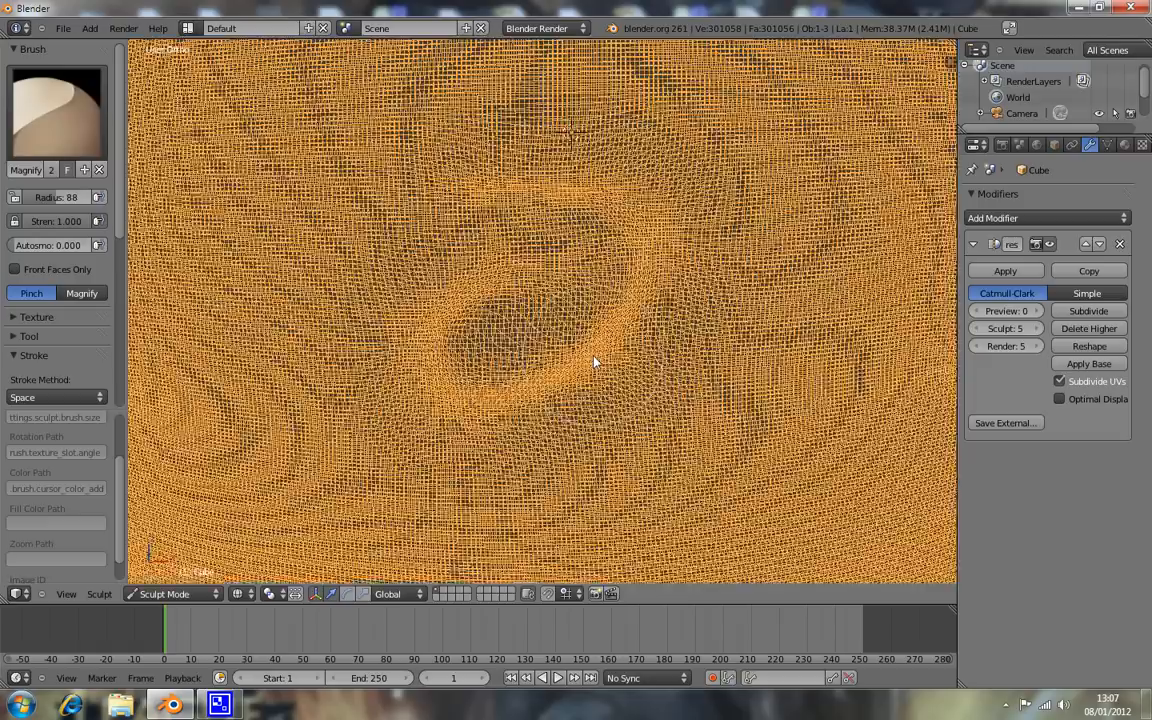
{"action": "scroll", "coordinate": [742, 334], "scroll_direction": "up", "scroll_amount": 3}
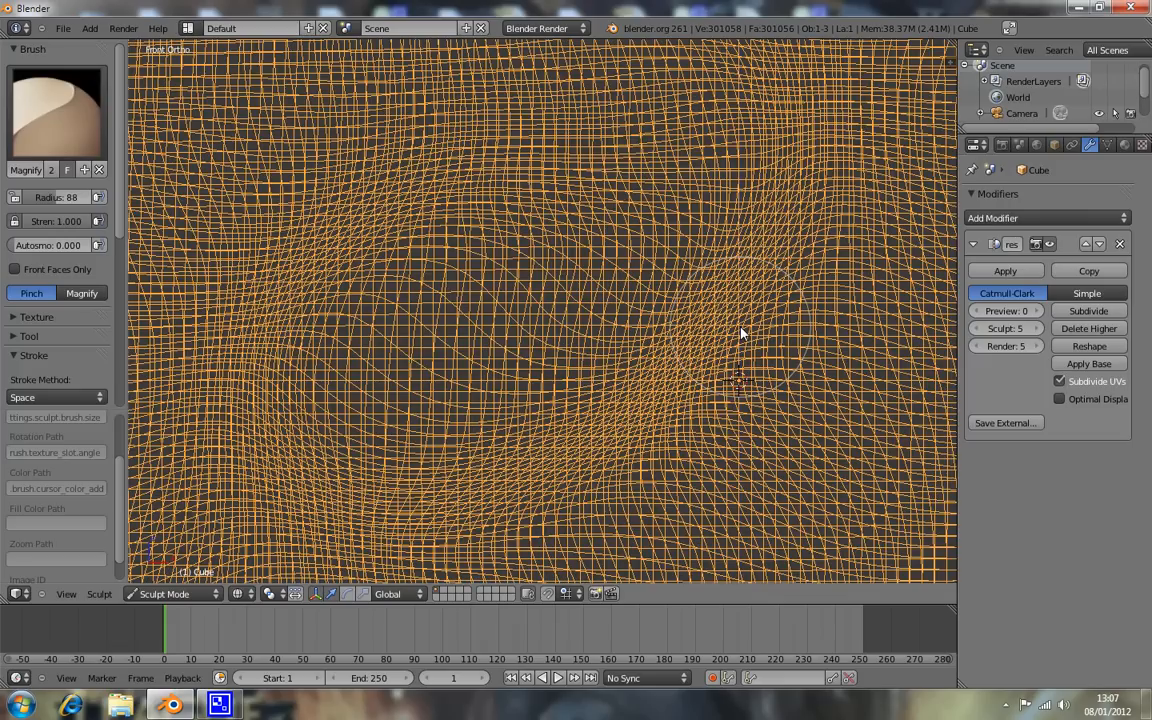
{"action": "scroll", "coordinate": [742, 334], "scroll_direction": "up", "scroll_amount": 2}
{"action": "key", "text": "KP_1"}
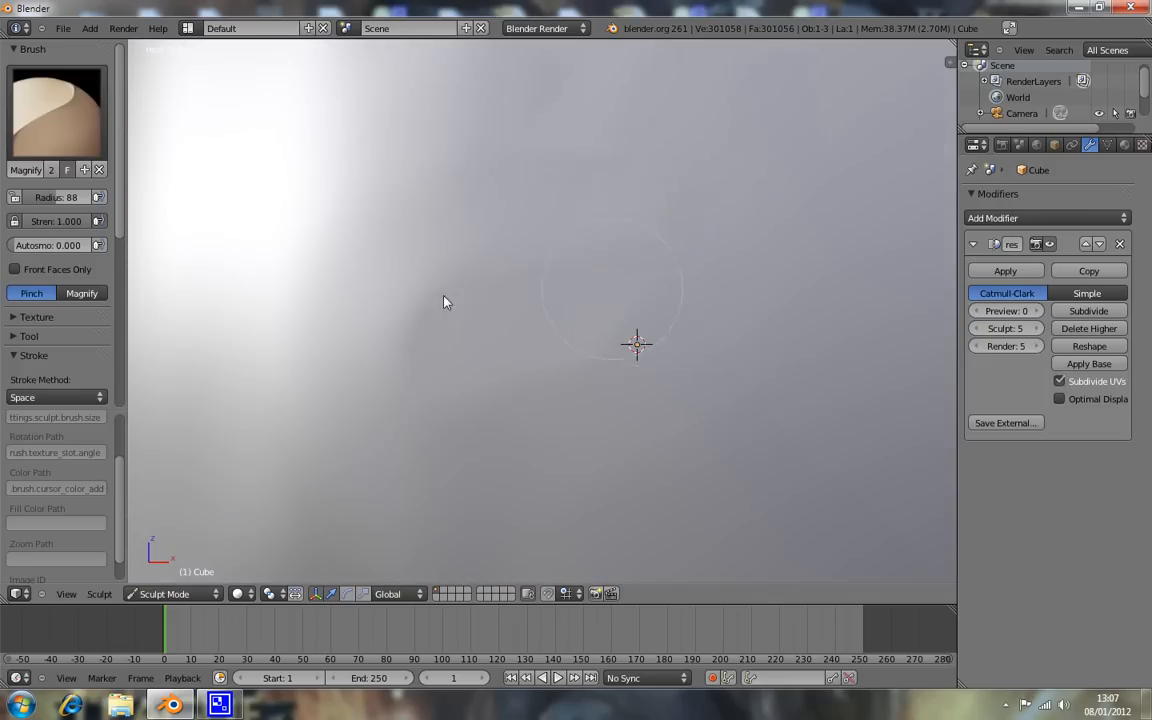
Set the stroke spacing to 100% and pinch a large star-shaped pucker into the left half of the cube's front.
{"action": "scroll", "coordinate": [73, 349], "scroll_direction": "down", "scroll_amount": 10}
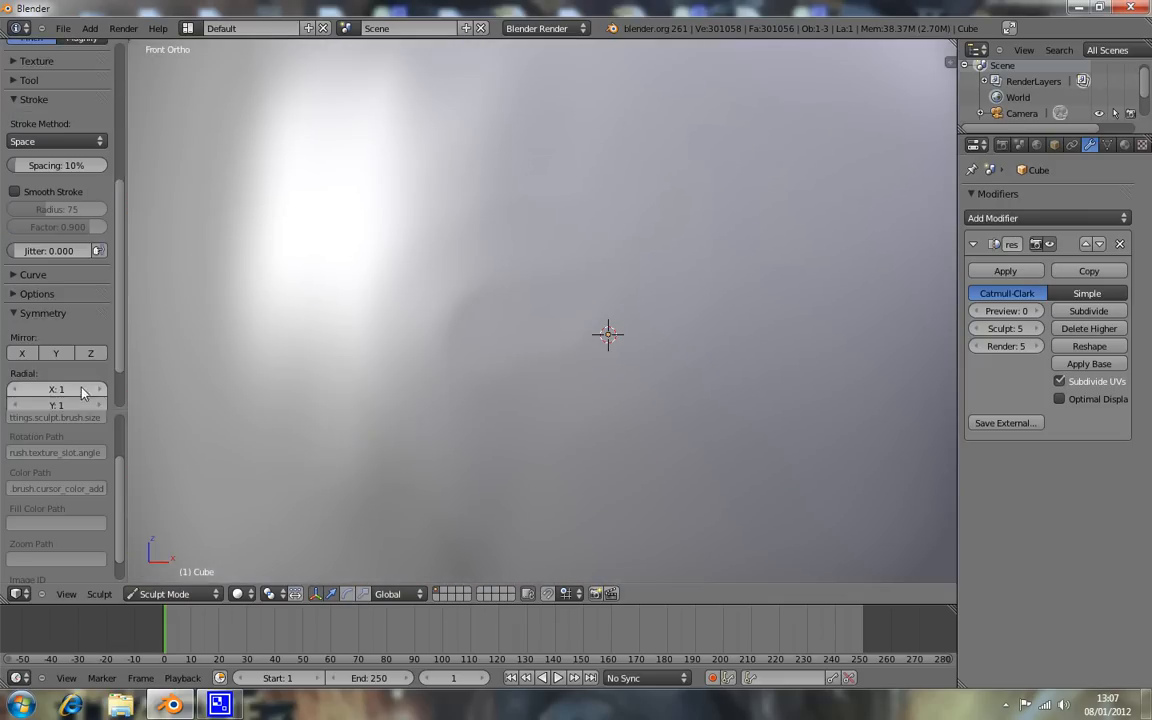
{"action": "scroll", "coordinate": [67, 328], "scroll_direction": "up", "scroll_amount": 6}
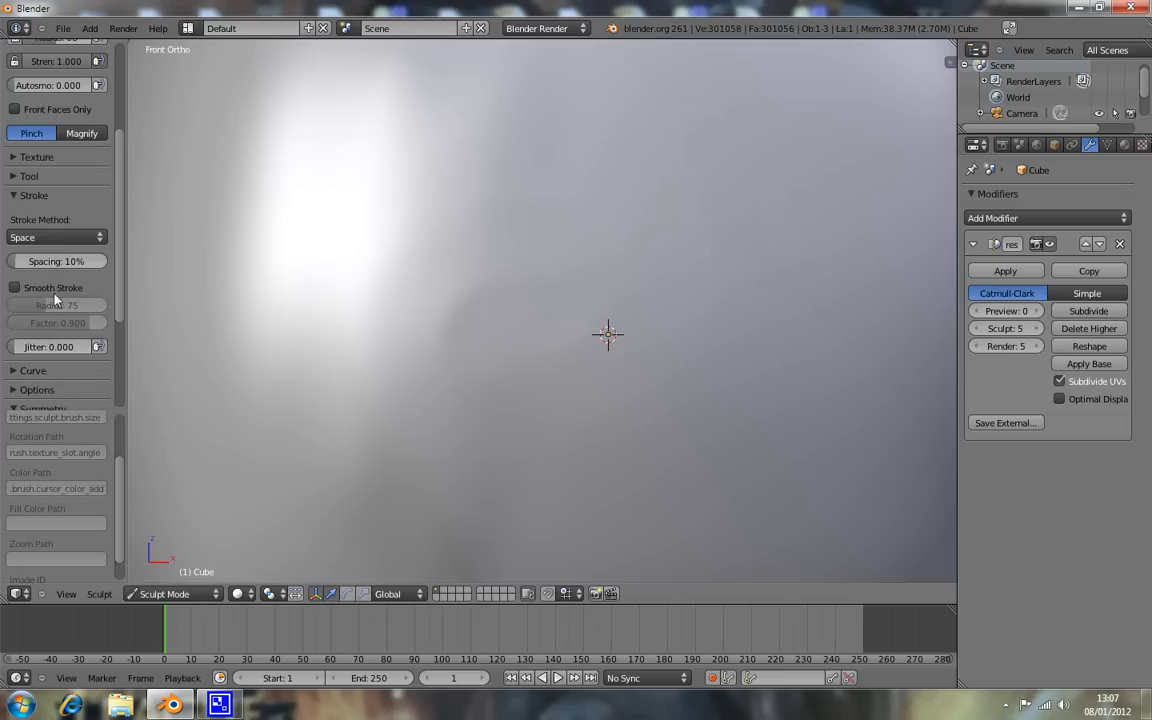
{"action": "left_click", "coordinate": [40, 264]}
{"action": "key", "text": "Return"}
{"action": "left_click", "coordinate": [16, 241]}
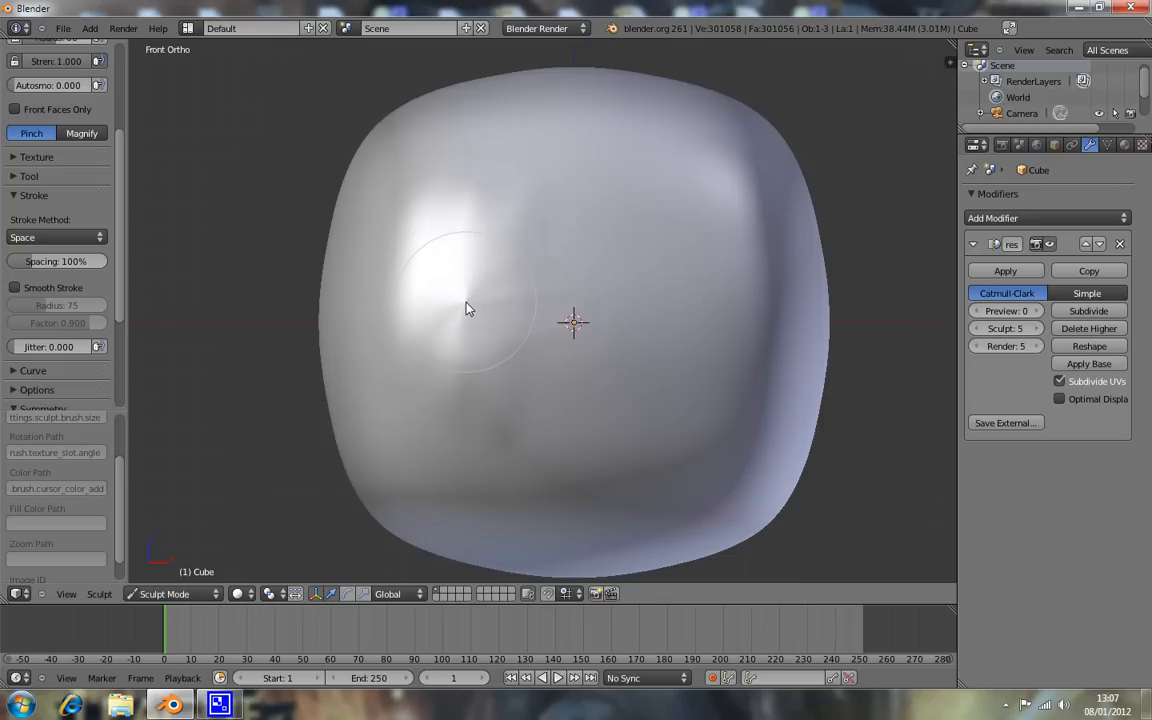
{"action": "left_click", "coordinate": [466, 305]}
{"action": "scroll", "coordinate": [488, 314], "scroll_direction": "up", "scroll_amount": 6}
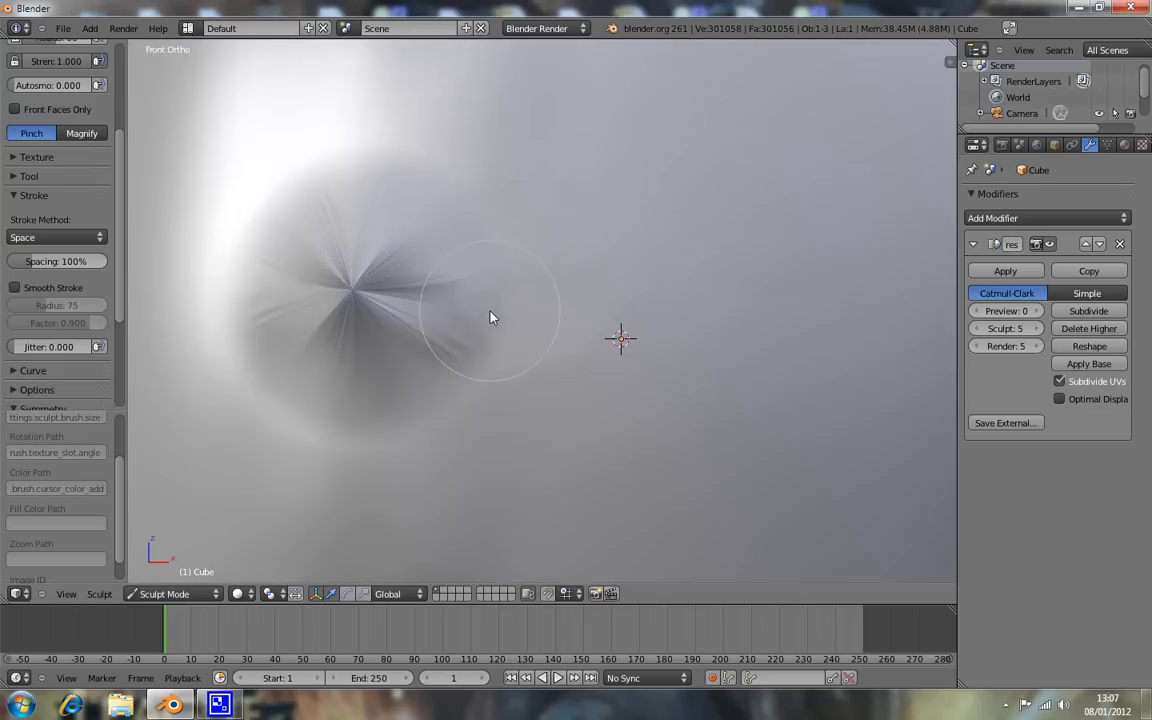
Pinch a second, smaller pucker just above the cube's centre and inspect both puckers from several angles.
{"action": "left_click", "coordinate": [646, 220]}
{"action": "mouse_move", "coordinate": [646, 220]}
{"action": "middle_mouse_down"}
{"action": "mouse_move", "coordinate": [630, 255]}
{"action": "mouse_move", "coordinate": [622, 180]}
{"action": "mouse_move", "coordinate": [638, 172]}
{"action": "mouse_move", "coordinate": [592, 190]}
{"action": "middle_mouse_up"}
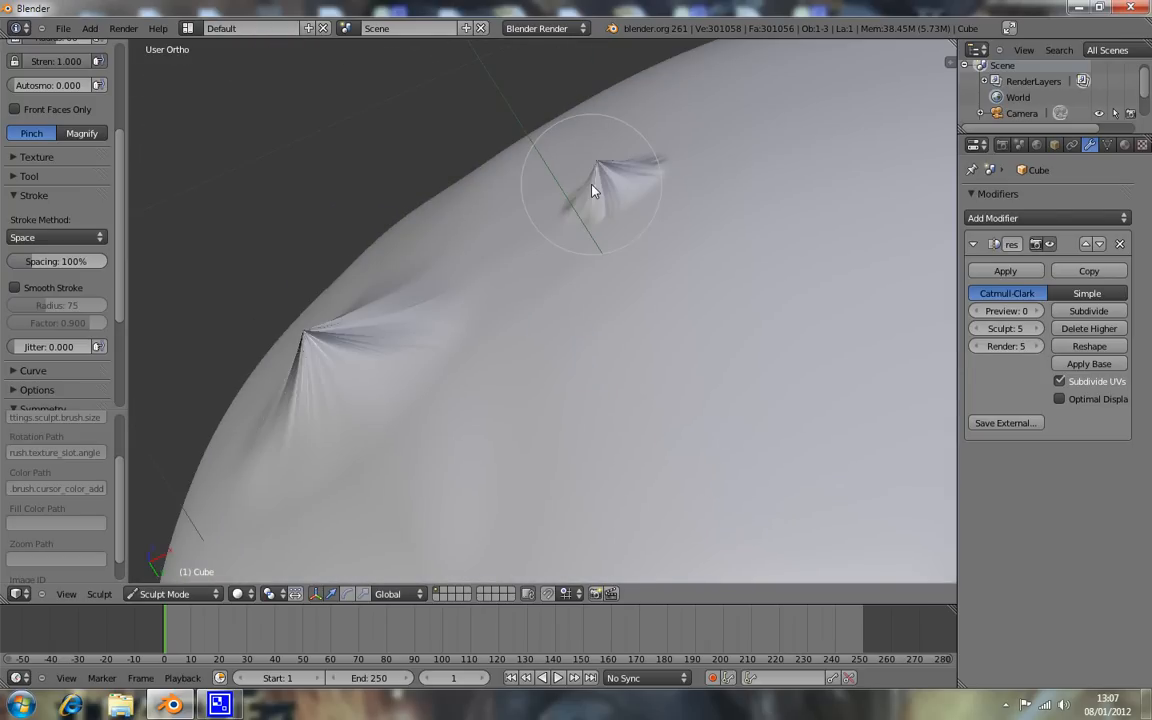
{"action": "mouse_move", "coordinate": [592, 190]}
{"action": "middle_mouse_down"}
{"action": "mouse_move", "coordinate": [627, 319]}
{"action": "mouse_move", "coordinate": [697, 470]}
{"action": "middle_mouse_up"}
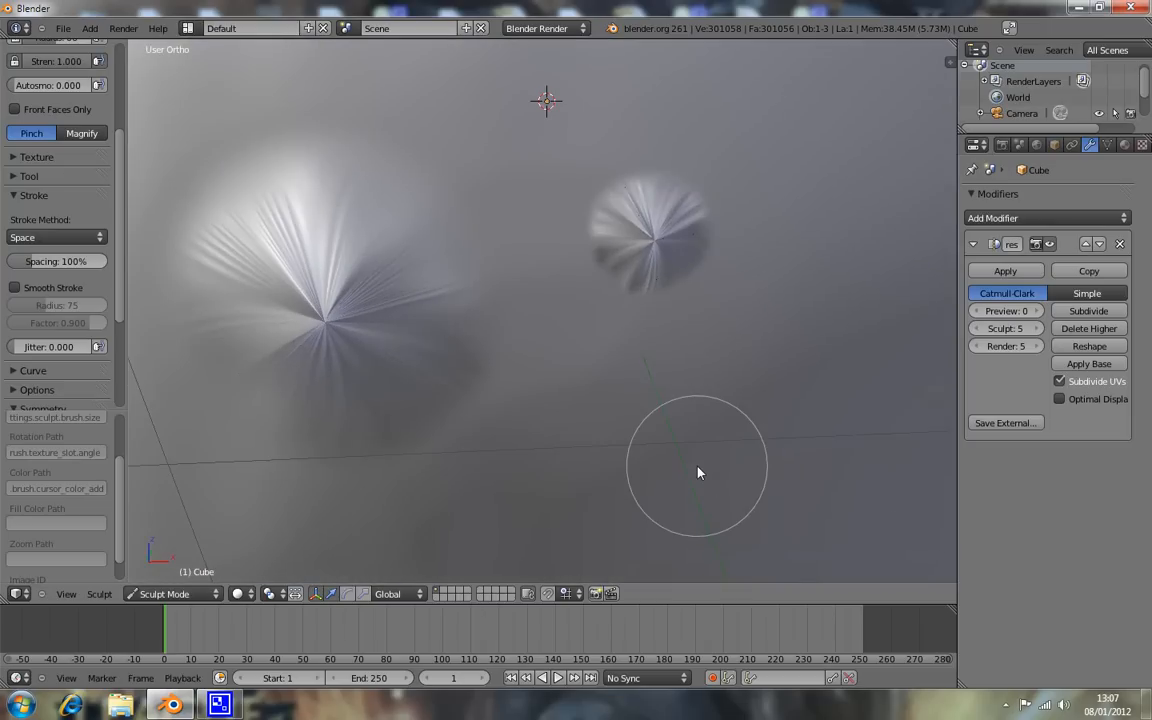
{"action": "key", "text": "KP_1"}
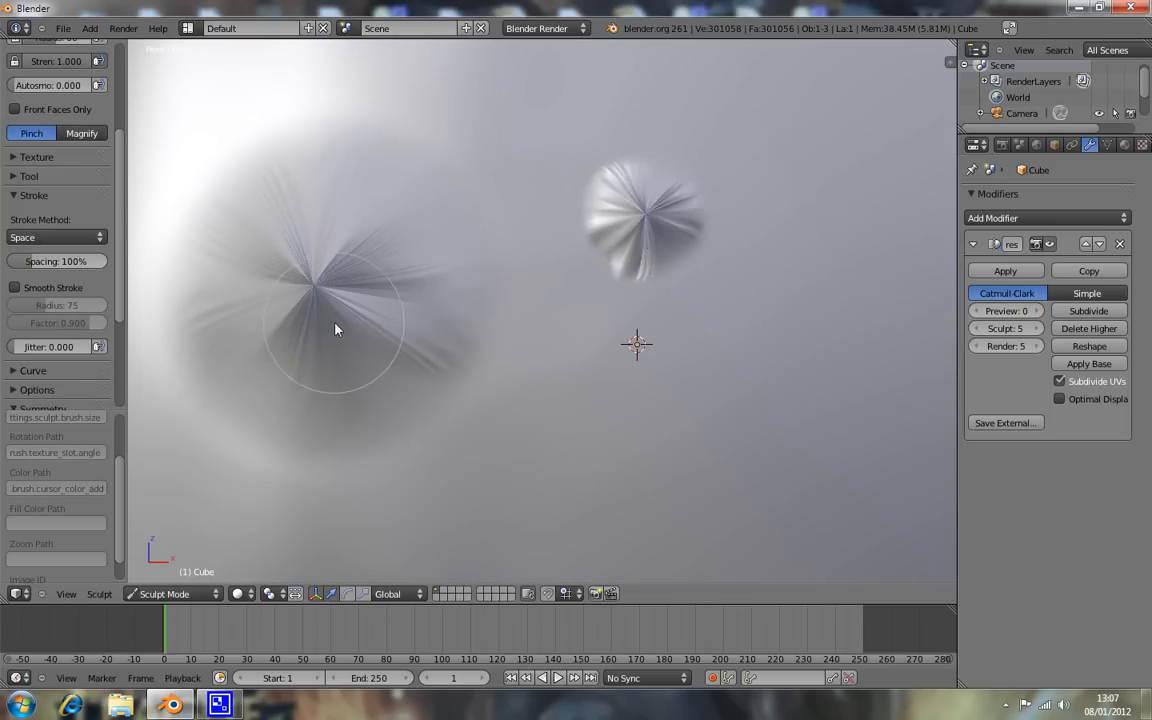
Pinch the large pucker repeatedly at an oblique angle until its folds break into jagged spikes.
{"action": "scroll", "coordinate": [465, 289], "scroll_direction": "down", "scroll_amount": 3}
{"action": "mouse_move", "coordinate": [496, 327]}
{"action": "middle_mouse_down"}
{"action": "mouse_move", "coordinate": [465, 352]}
{"action": "mouse_move", "coordinate": [388, 226]}
{"action": "mouse_move", "coordinate": [342, 216]}
{"action": "mouse_move", "coordinate": [401, 237]}
{"action": "mouse_move", "coordinate": [386, 291]}
{"action": "mouse_move", "coordinate": [368, 302]}
{"action": "mouse_move", "coordinate": [351, 268]}
{"action": "middle_mouse_up"}
{"action": "left_click", "coordinate": [361, 269]}
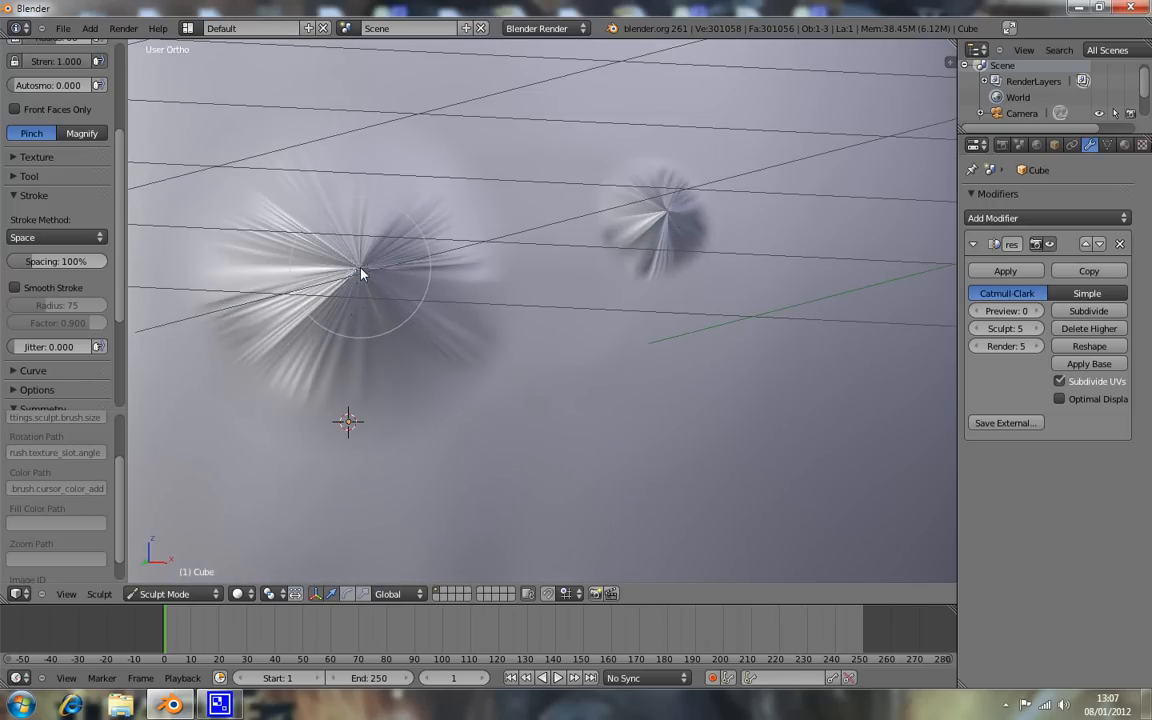
{"action": "mouse_move", "coordinate": [361, 272]}
{"action": "left_mouse_down"}
{"action": "mouse_move", "coordinate": [378, 300]}
{"action": "mouse_move", "coordinate": [445, 291]}
{"action": "mouse_move", "coordinate": [342, 226]}
{"action": "mouse_move", "coordinate": [297, 268]}
{"action": "mouse_move", "coordinate": [386, 375]}
{"action": "mouse_move", "coordinate": [427, 311]}
{"action": "mouse_move", "coordinate": [400, 240]}
{"action": "mouse_move", "coordinate": [270, 280]}
{"action": "mouse_move", "coordinate": [401, 354]}
{"action": "left_mouse_up"}
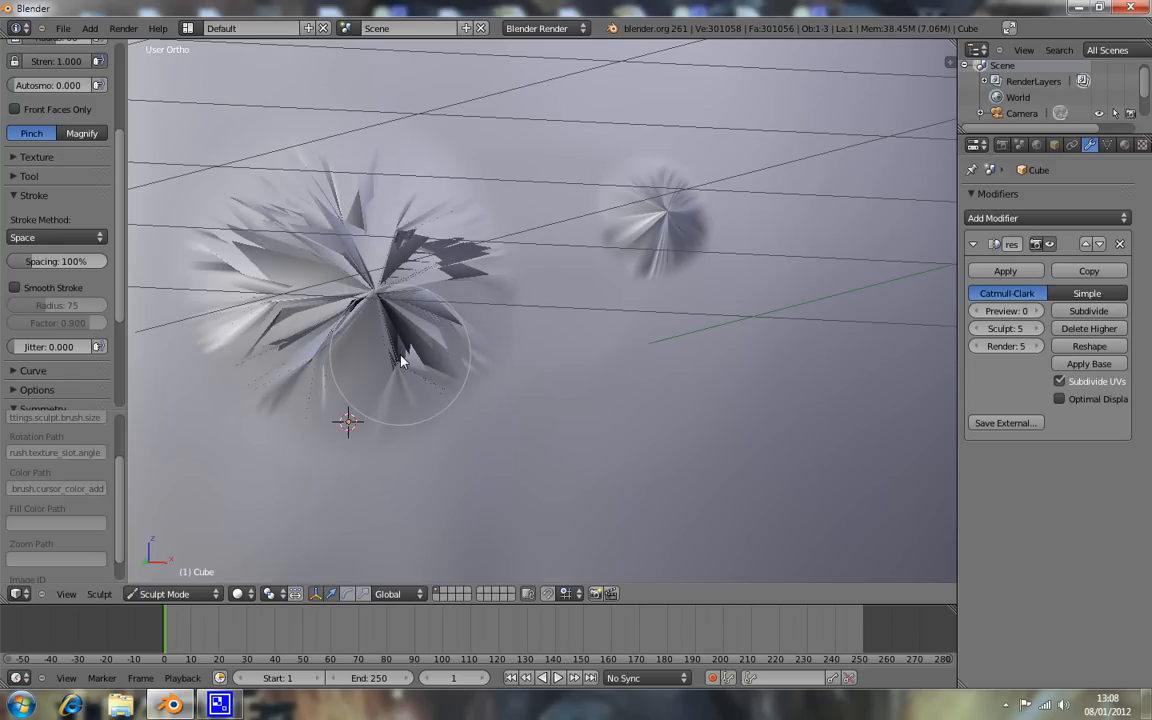
{"action": "key", "text": "KP_1"}
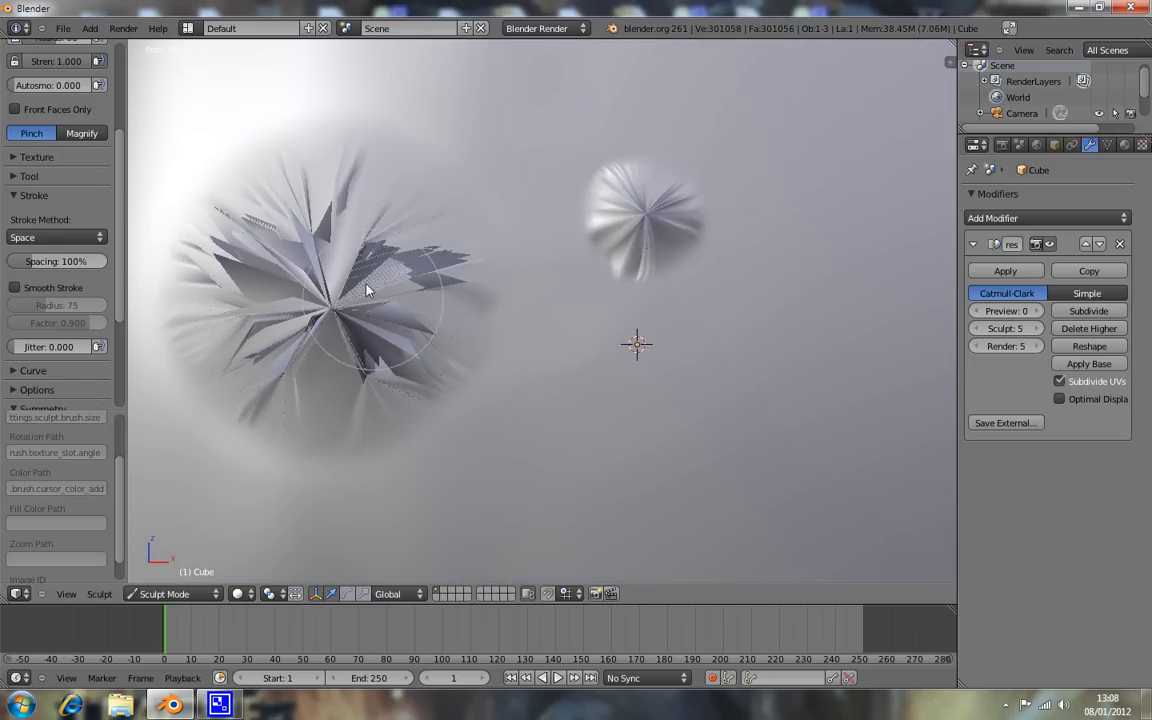
Undo the last pinch strokes on the large pucker, back to its smoother star shape.
{"action": "scroll", "coordinate": [558, 250], "scroll_direction": "down", "scroll_amount": 4}
{"action": "key", "text": "ctrl+z"}
{"action": "key", "text": "ctrl+z"}
{"action": "key", "text": "ctrl+z"}
{"action": "key", "text": "ctrl+z"}
{"action": "key", "text": "ctrl+z"}
{"action": "key", "text": "ctrl+z"}
{"action": "key", "text": "ctrl+z"}
{"action": "key", "text": "ctrl+z"}
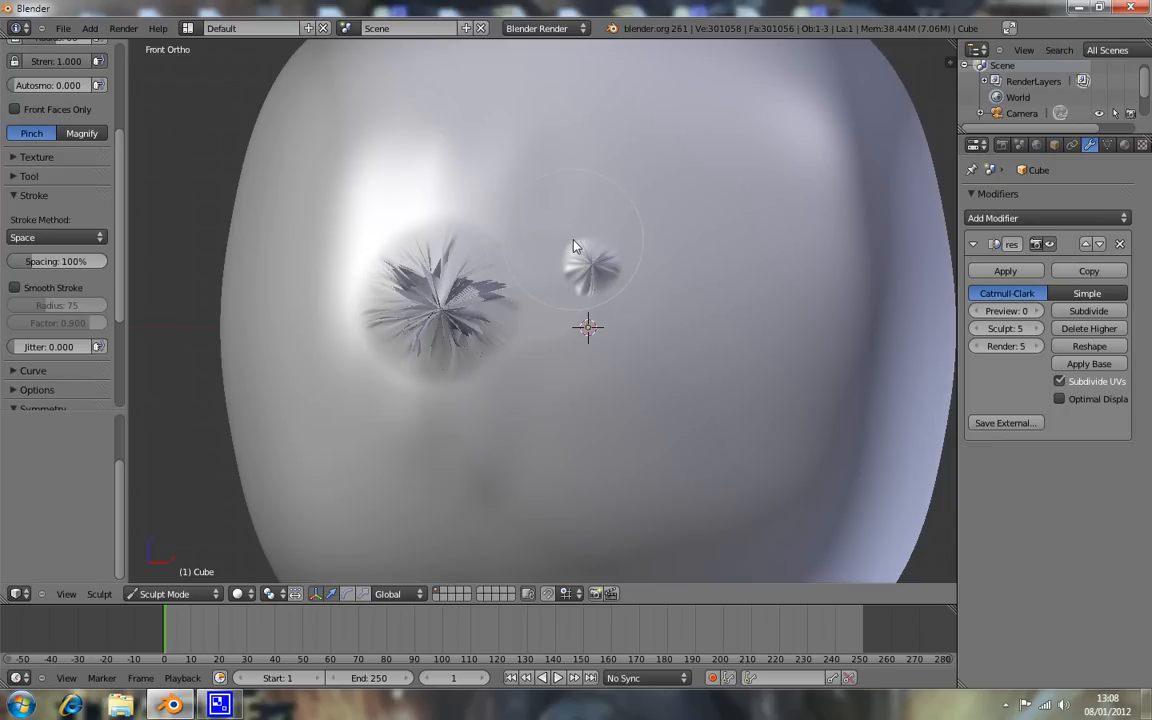
{"action": "key", "text": "ctrl+z"}
{"action": "key", "text": "ctrl+z"}
{"action": "key", "text": "ctrl+z"}
{"action": "key", "text": "ctrl+z"}
{"action": "key", "text": "ctrl+z"}
{"action": "key", "text": "ctrl+z"}
{"action": "key", "text": "ctrl+z"}
{"action": "key", "text": "ctrl+z"}
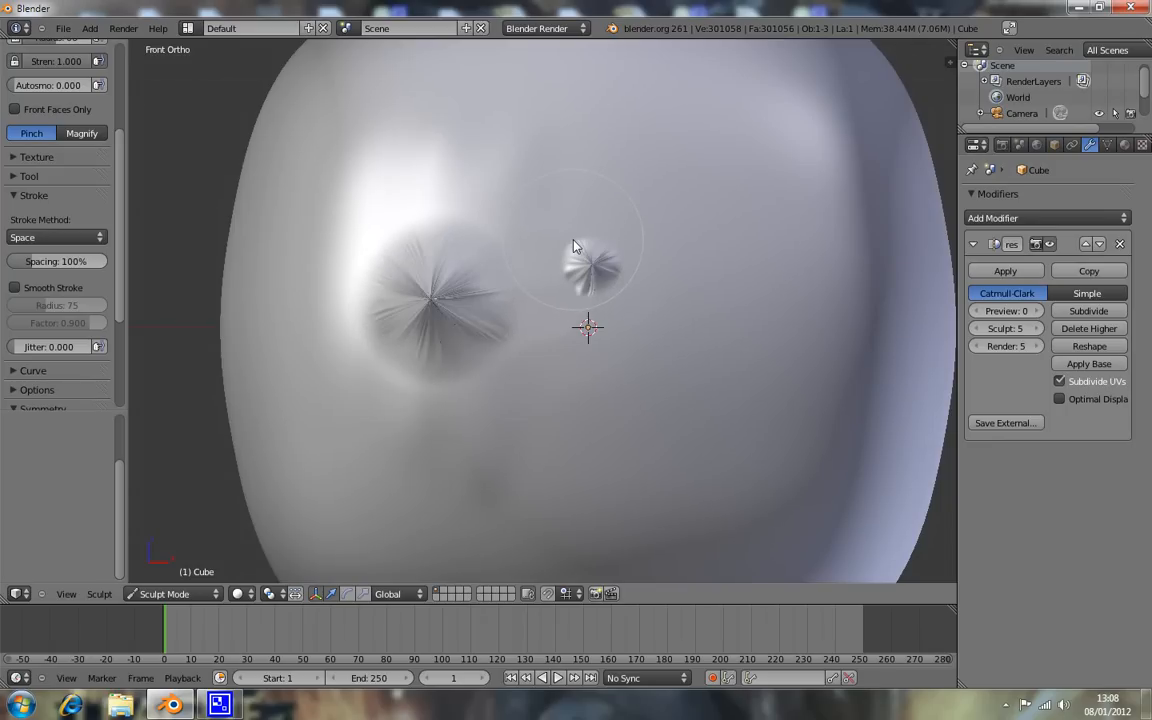
Switch to the Grab brush and pull a rounded peak up from the cube's top edge, slightly left of centre.
{"action": "middle_click_drag", "start_coordinate": [483, 131], "coordinate": [480, 437], "text": "shift"}
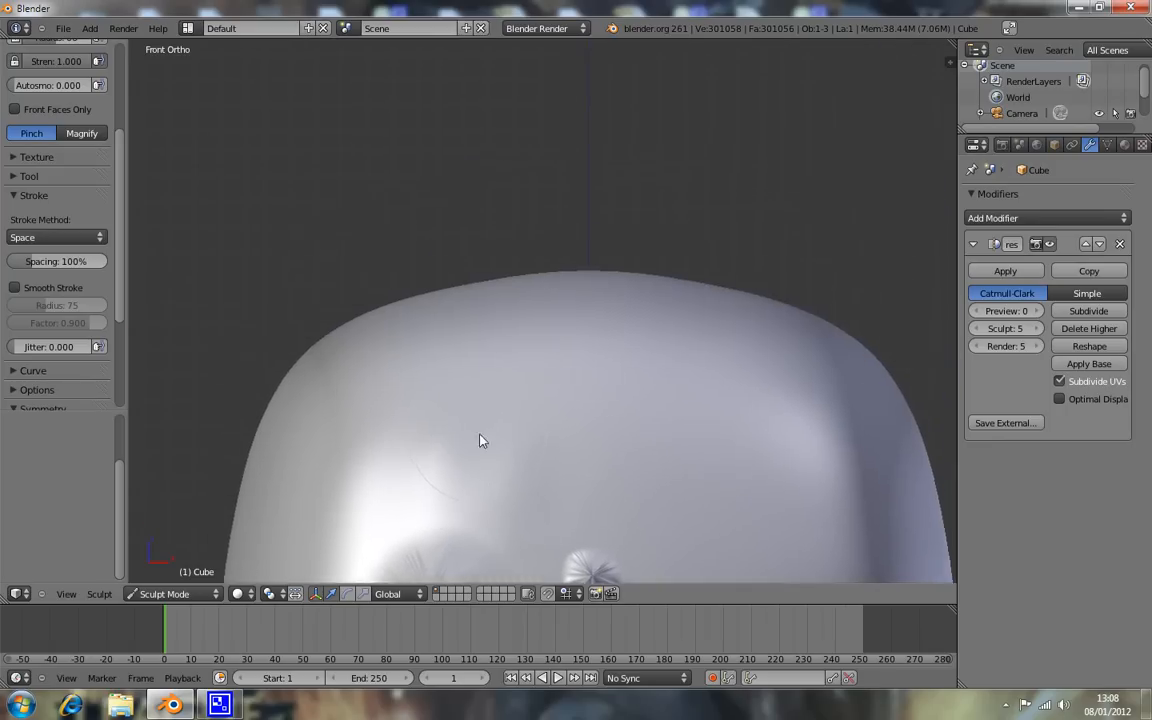
{"action": "scroll", "coordinate": [62, 120], "scroll_direction": "up", "scroll_amount": 5}
{"action": "left_click", "coordinate": [62, 127]}
{"action": "scroll", "coordinate": [625, 205], "scroll_direction": "down", "scroll_amount": 1}
{"action": "left_click", "coordinate": [49, 125]}
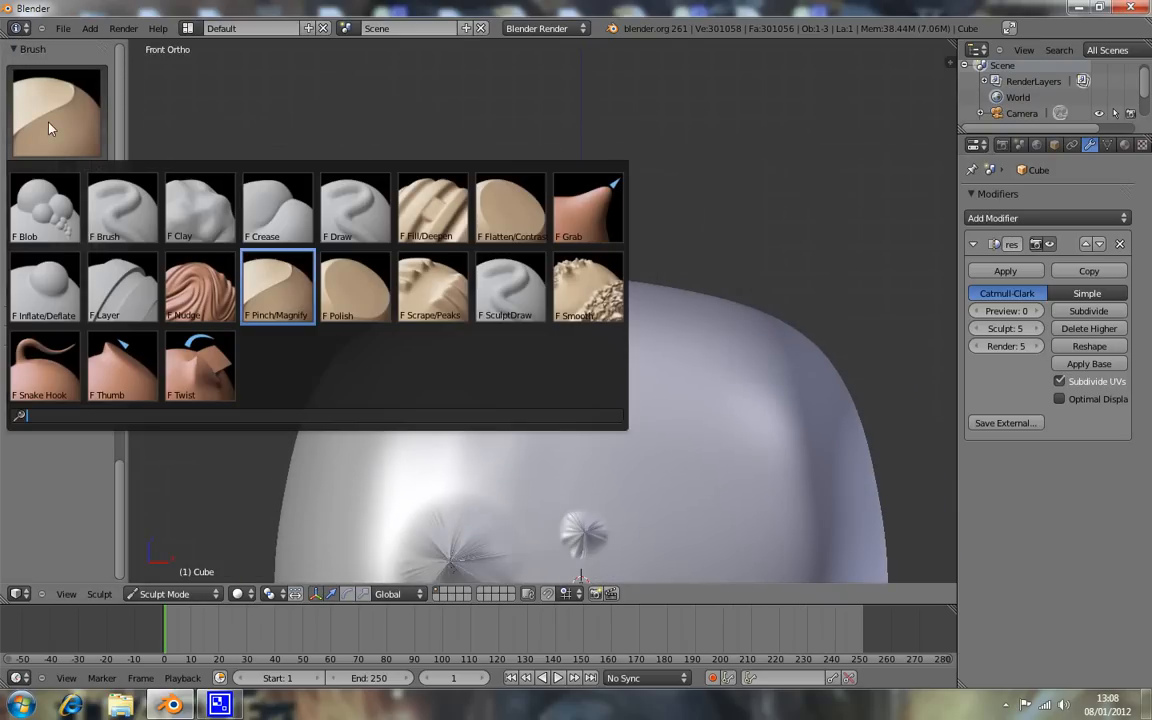
{"action": "left_click", "coordinate": [575, 218]}
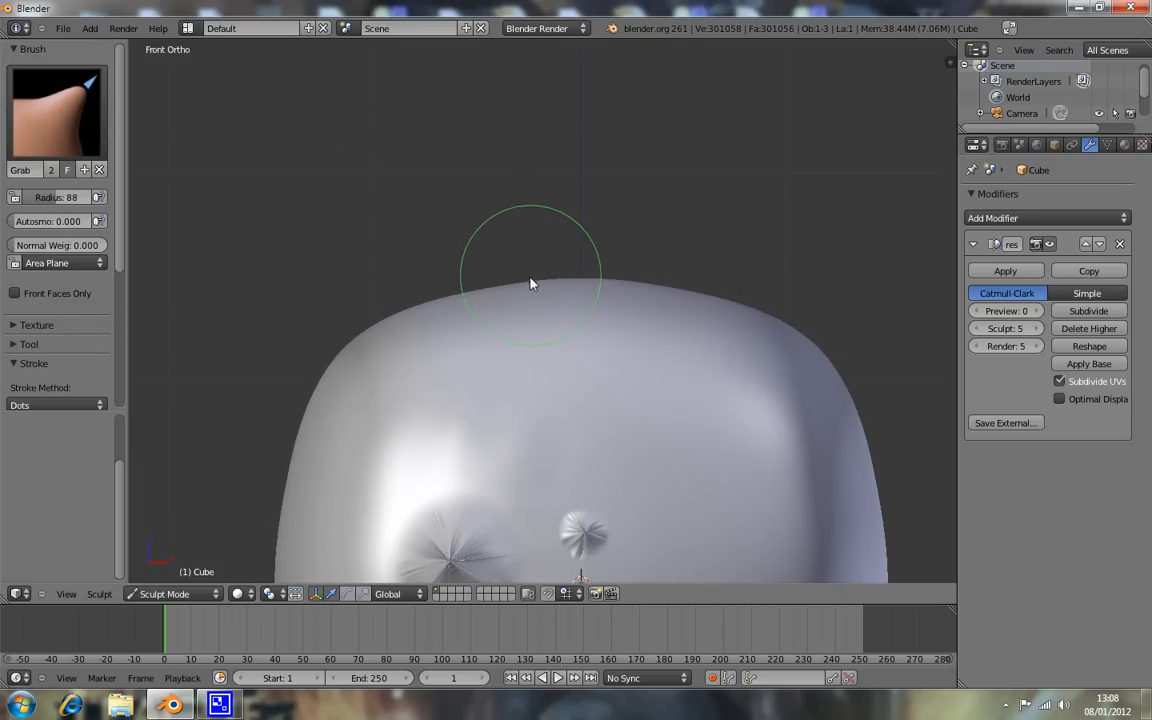
{"action": "left_click_drag", "start_coordinate": [531, 282], "coordinate": [528, 224]}
Switch to the Pinch/Magnify brush and pinch the cube's top surface just right of the grabbed peak.
{"action": "left_click", "coordinate": [52, 104]}
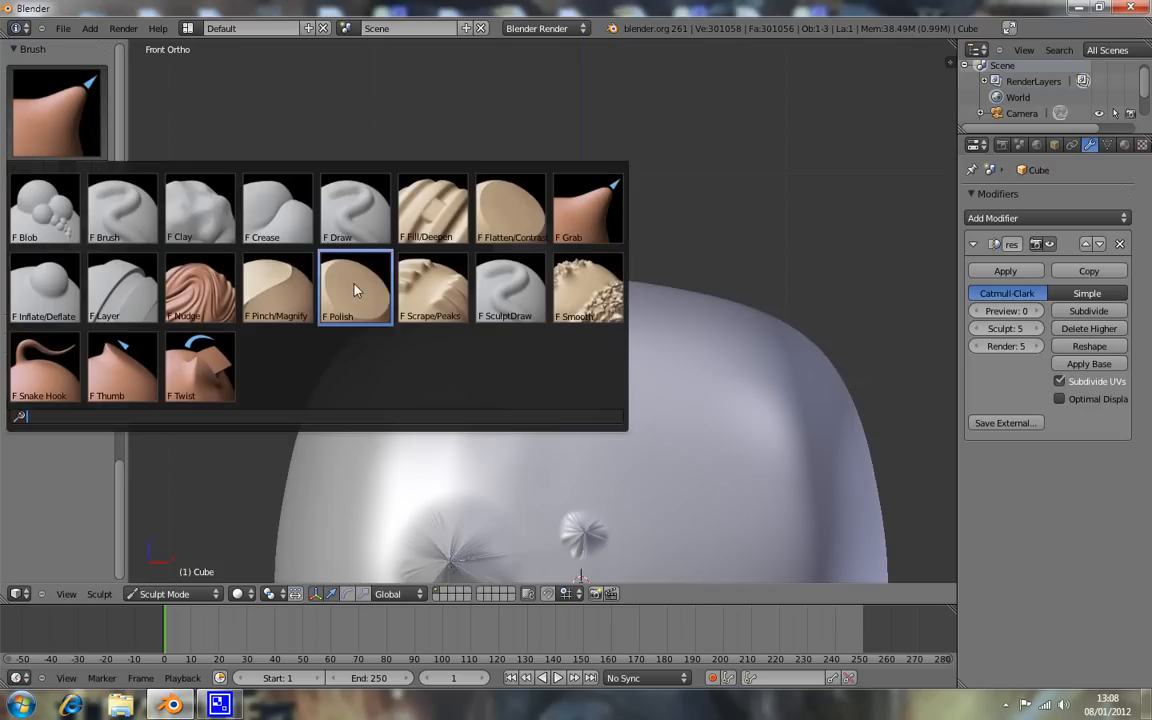
{"action": "left_click", "coordinate": [292, 298]}
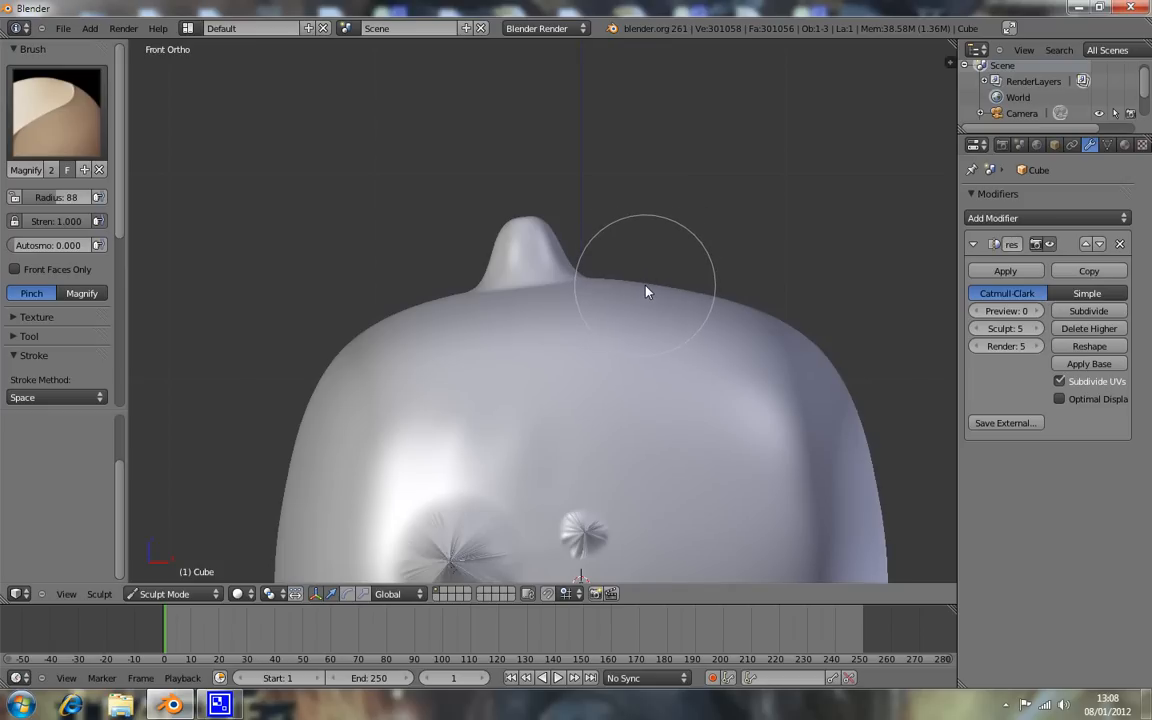
{"action": "left_click_drag", "start_coordinate": [648, 291], "coordinate": [650, 305]}
{"action": "middle_click_drag", "start_coordinate": [669, 381], "coordinate": [689, 460]}
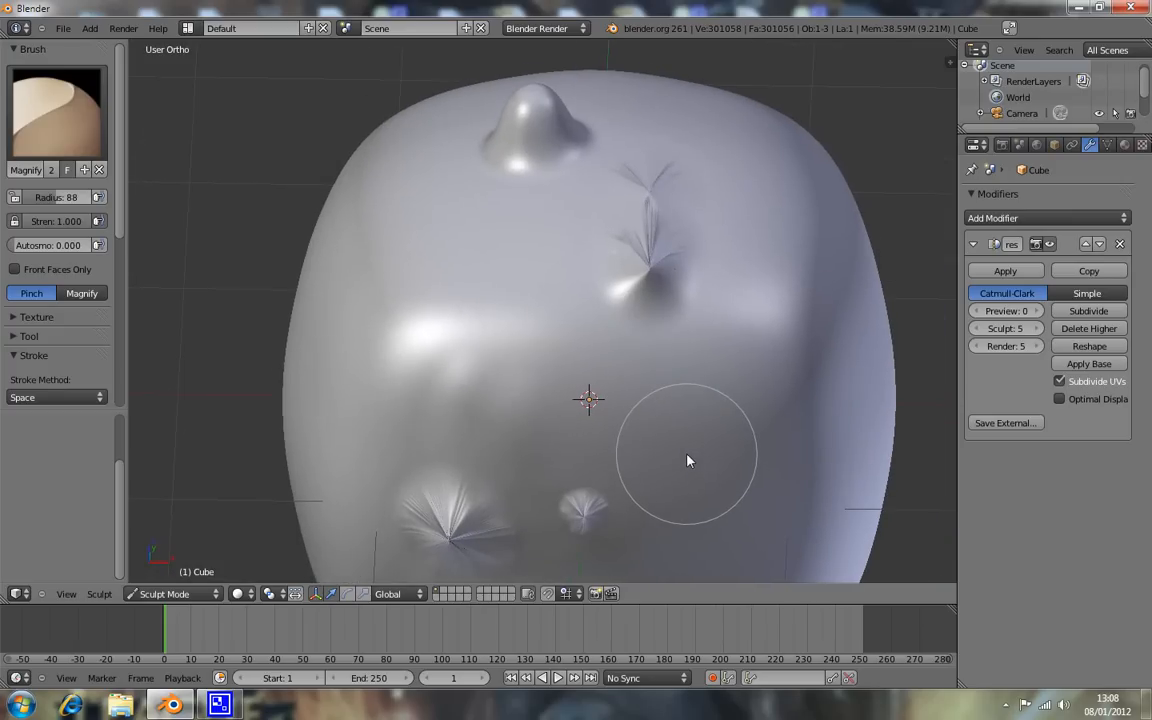
{"action": "key", "text": "KP_1"}
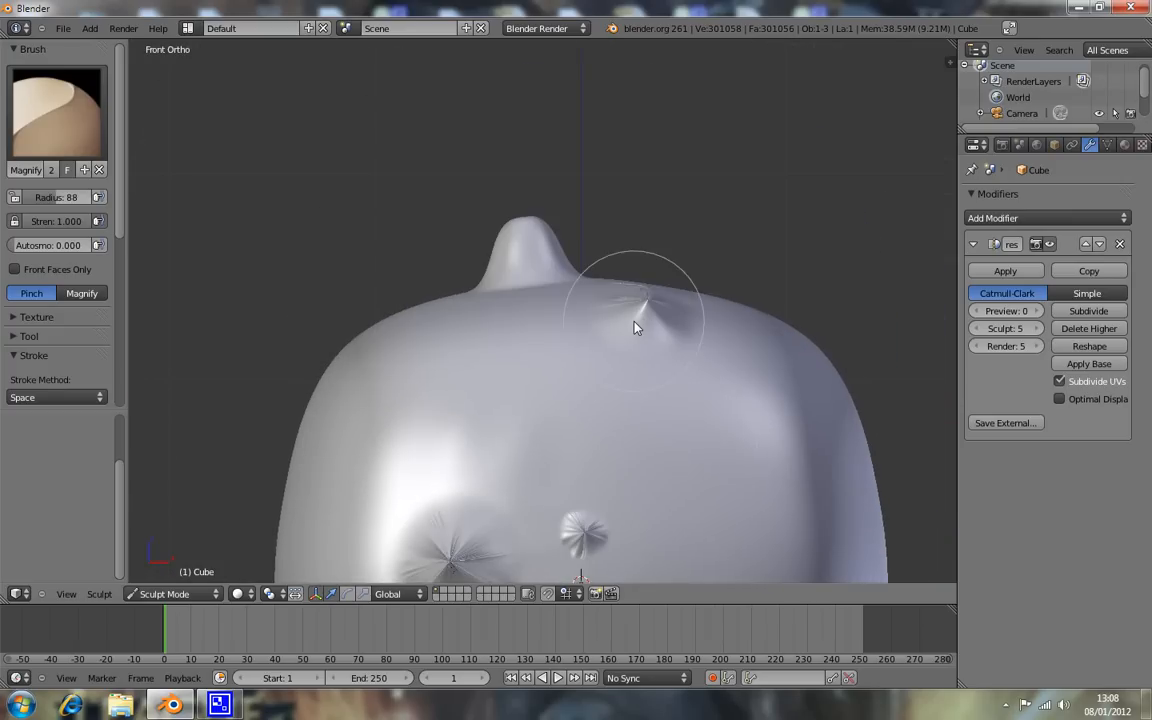
{"action": "scroll", "coordinate": [612, 300], "scroll_direction": "down", "scroll_amount": 3}
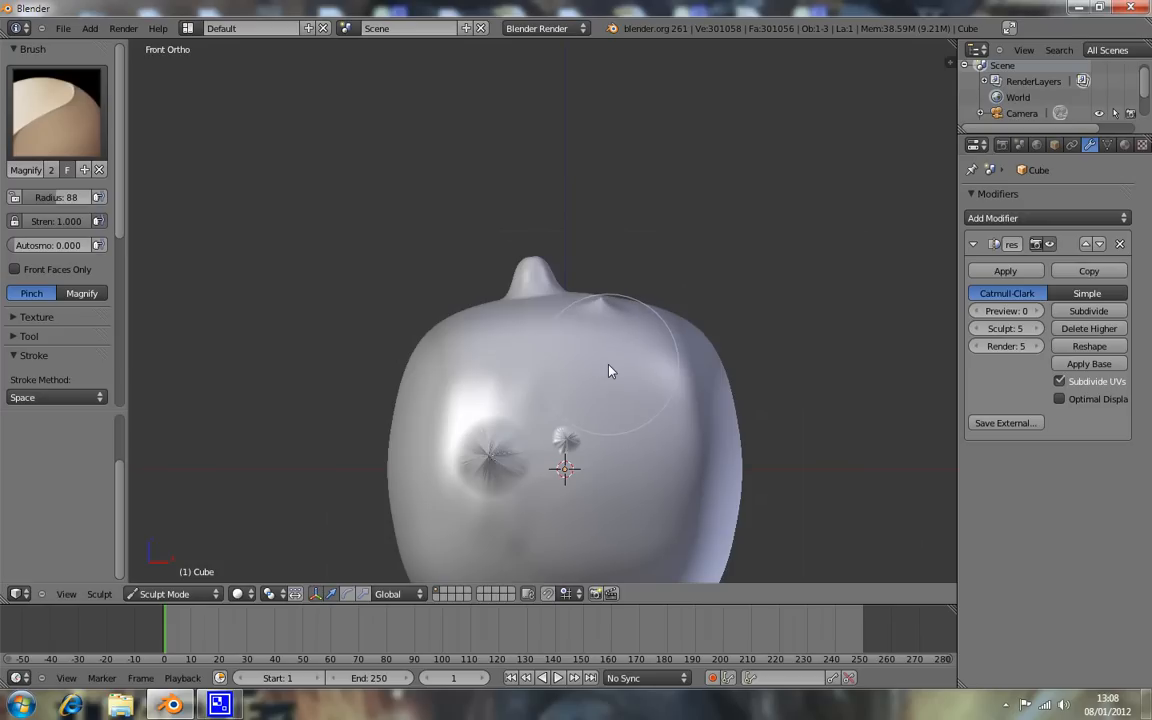
Undo the pinching, grabbing and smoothing back to the two near-vertical ridges on the cube's front.
{"action": "key", "text": "ctrl+z"}
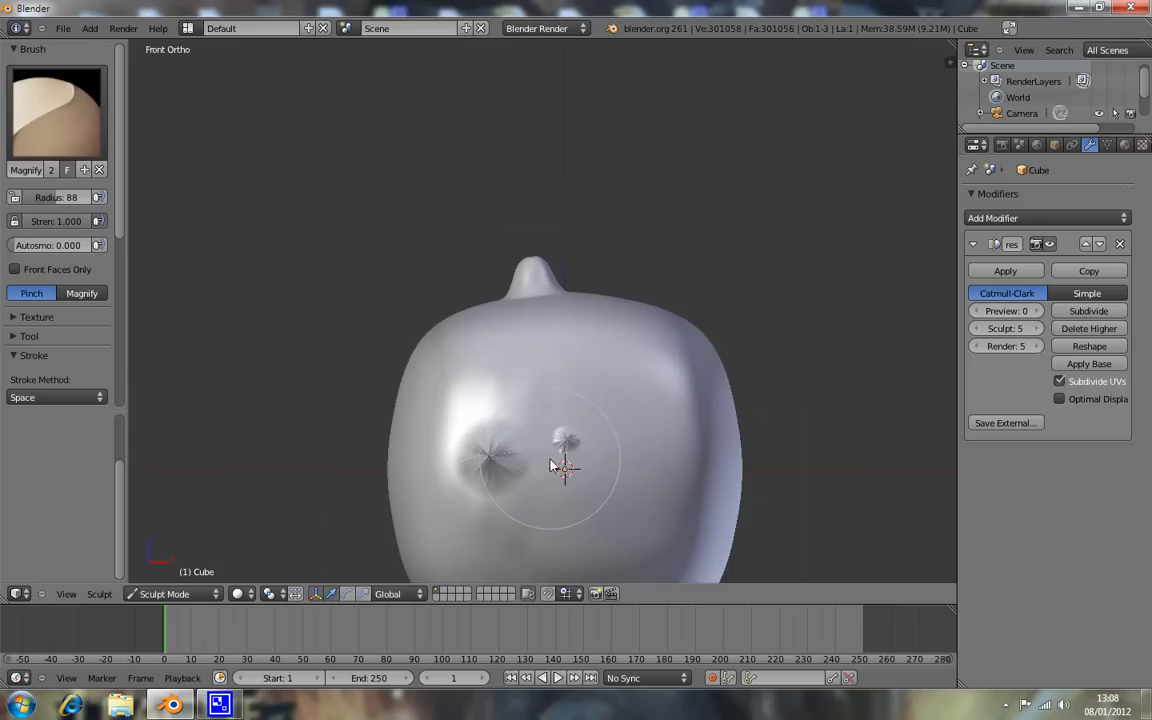
{"action": "key", "text": "ctrl+z"}
{"action": "key", "text": "ctrl+z"}
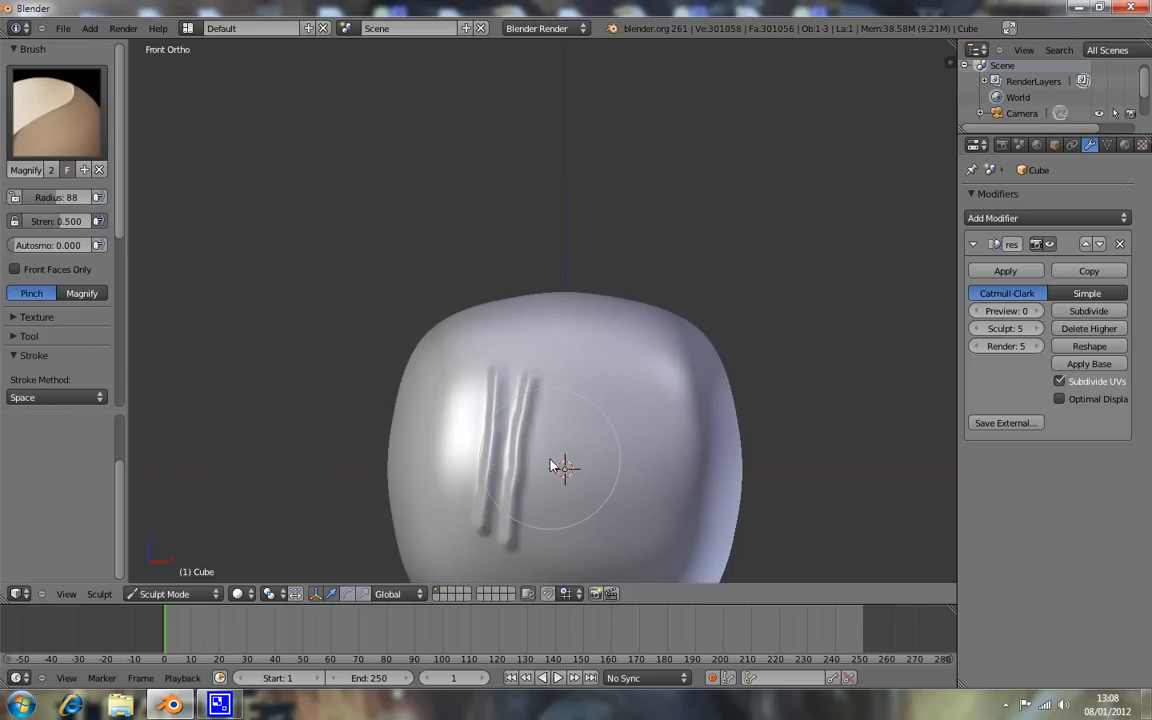
Switch to the Smooth brush and smooth the two near-vertical ridges back into the cube's front.
{"action": "left_click", "coordinate": [55, 110]}
{"action": "left_click", "coordinate": [582, 288]}
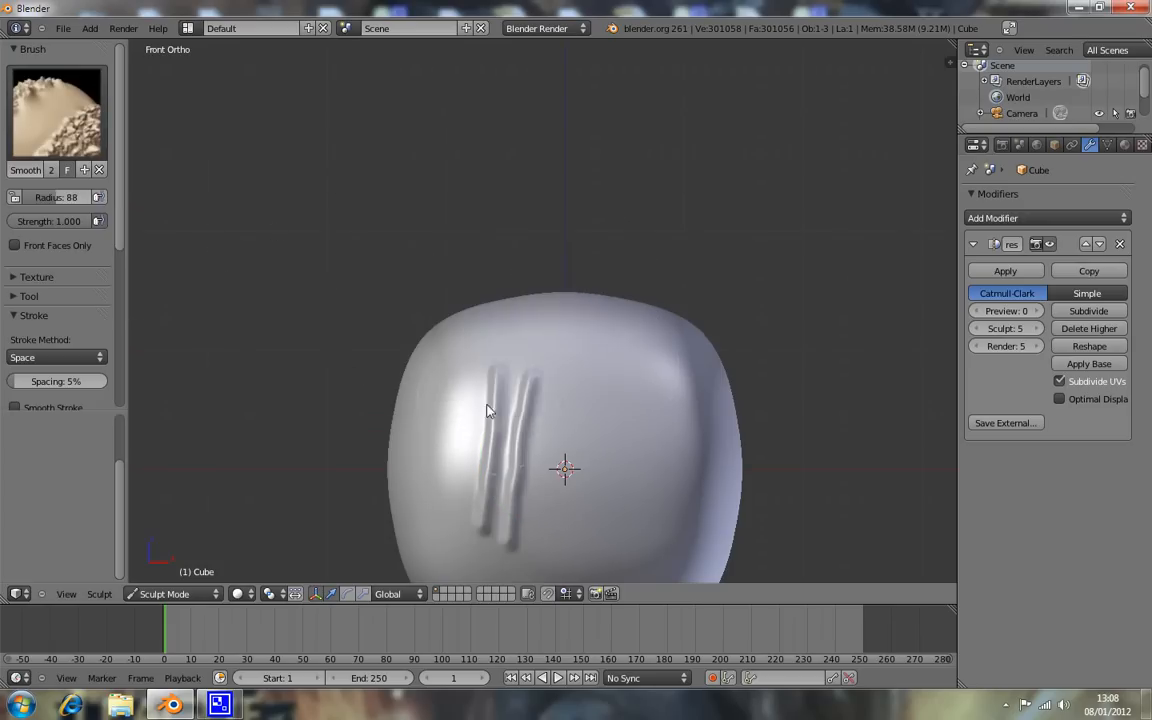
{"action": "mouse_move", "coordinate": [467, 371]}
{"action": "left_mouse_down"}
{"action": "mouse_move", "coordinate": [492, 428]}
{"action": "mouse_move", "coordinate": [519, 401]}
{"action": "mouse_move", "coordinate": [553, 416]}
{"action": "mouse_move", "coordinate": [506, 532]}
{"action": "mouse_move", "coordinate": [519, 545]}
{"action": "mouse_move", "coordinate": [527, 417]}
{"action": "mouse_move", "coordinate": [468, 496]}
{"action": "mouse_move", "coordinate": [530, 540]}
{"action": "mouse_move", "coordinate": [533, 371]}
{"action": "left_mouse_up"}
{"action": "left_click", "coordinate": [40, 104]}
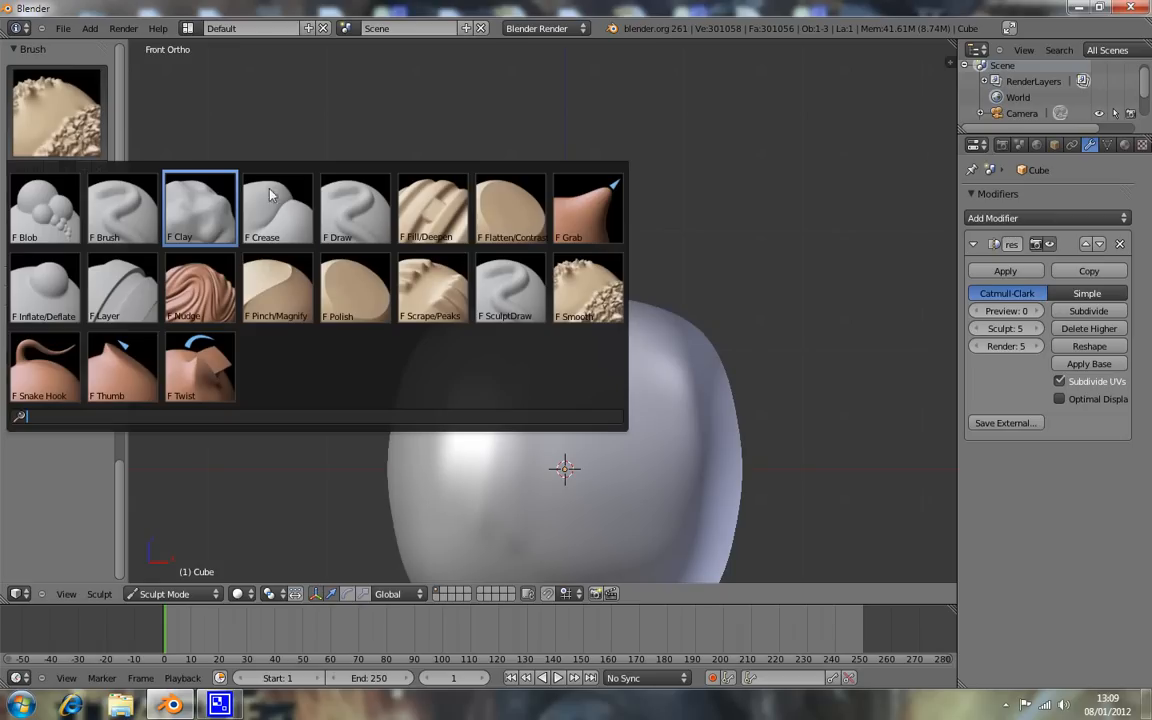
{"action": "left_click", "coordinate": [438, 298]}
{"action": "scroll", "coordinate": [548, 190], "scroll_direction": "up", "scroll_amount": 4}
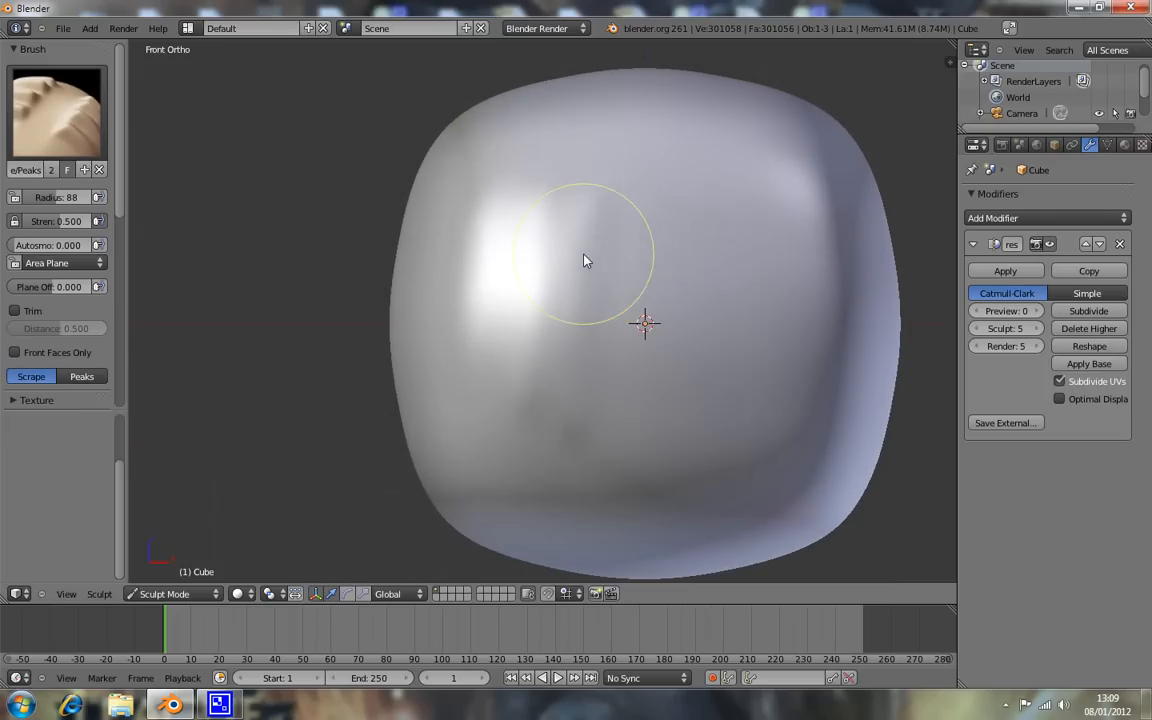
Switch to the Brush brush with a radius of 16 and draw two near-vertical ridges side by side on the cube's front.
{"action": "left_click", "coordinate": [63, 113]}
{"action": "left_click", "coordinate": [120, 188]}
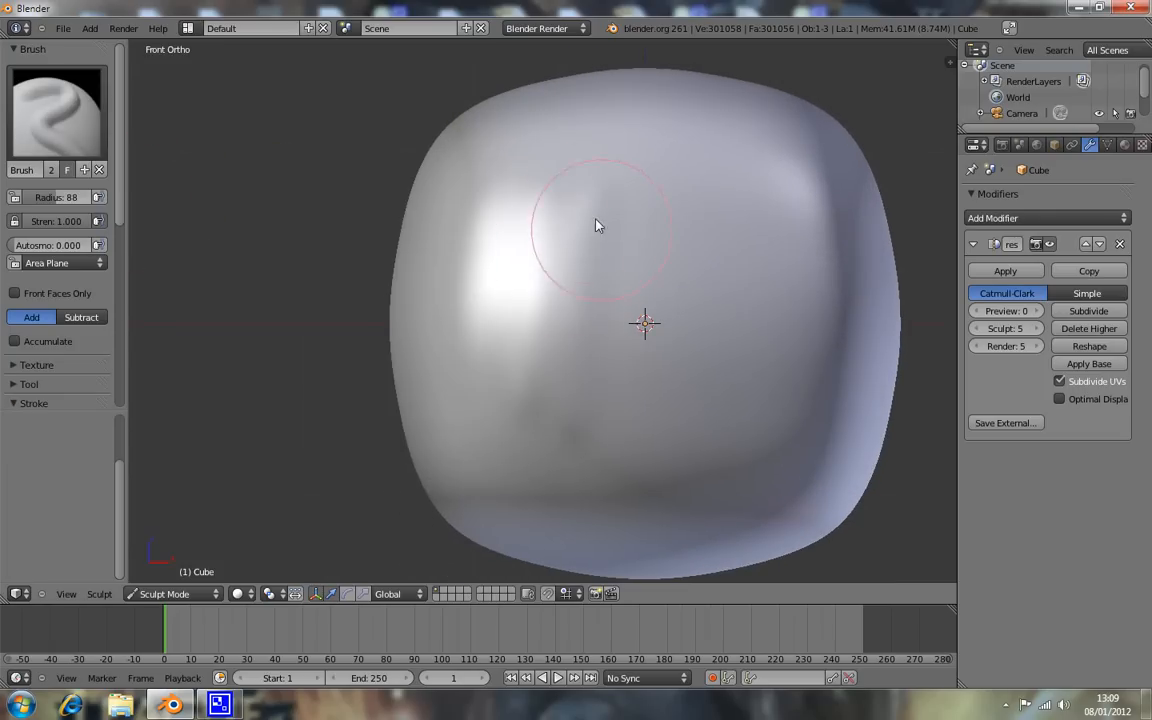
{"action": "left_click", "coordinate": [72, 112]}
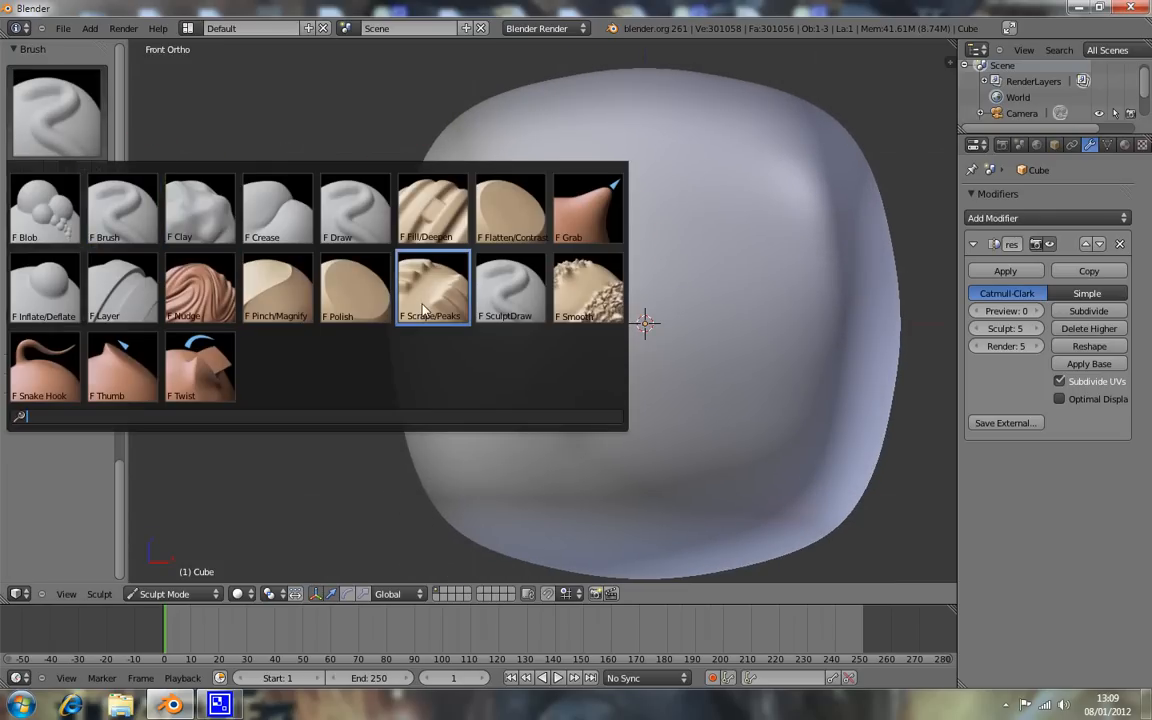
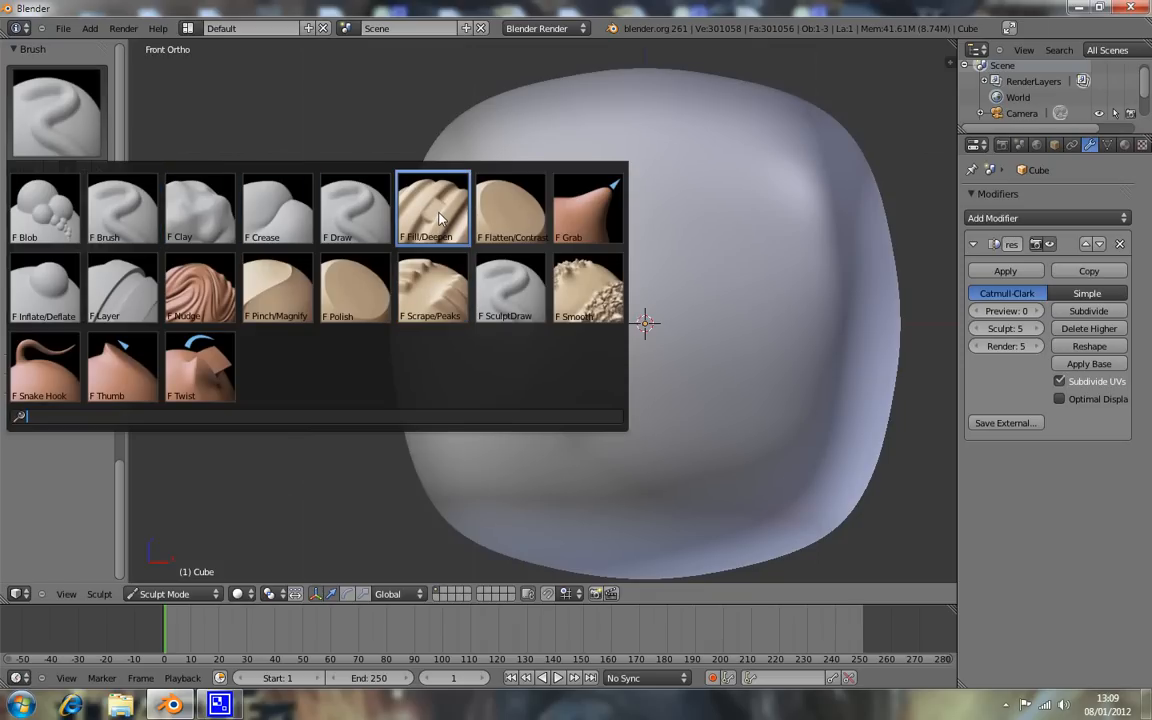
{"action": "left_click", "coordinate": [128, 192]}
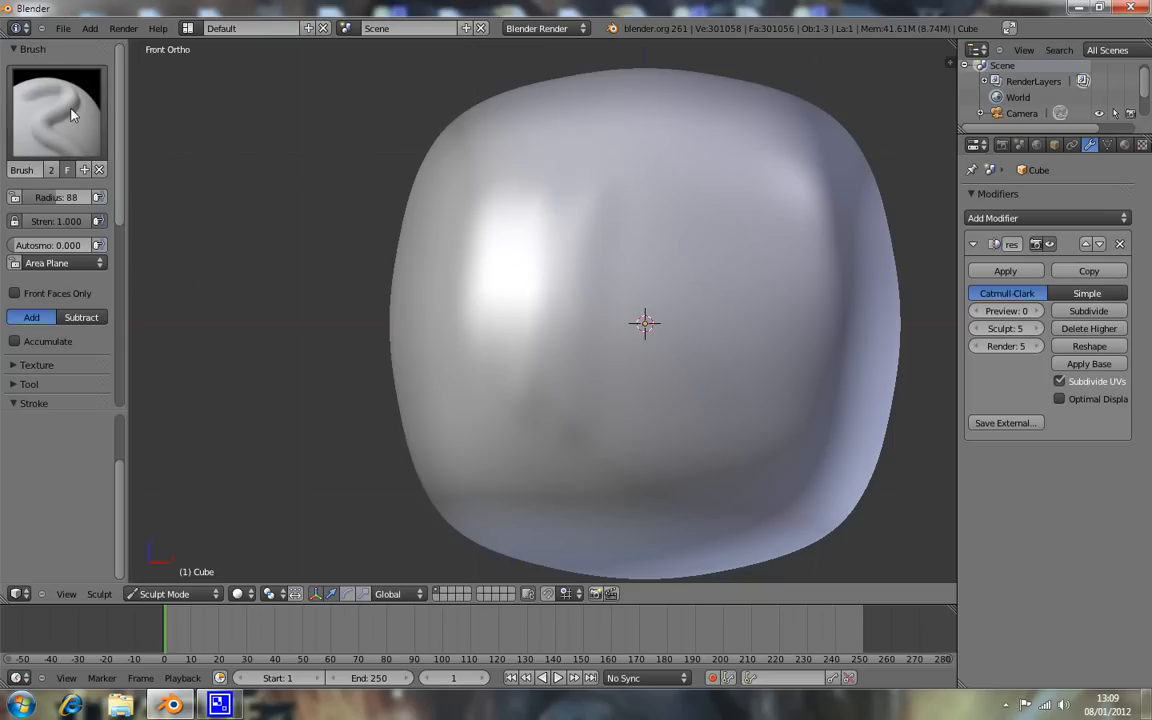
{"action": "key", "text": "f"}
{"action": "left_click", "coordinate": [503, 257]}
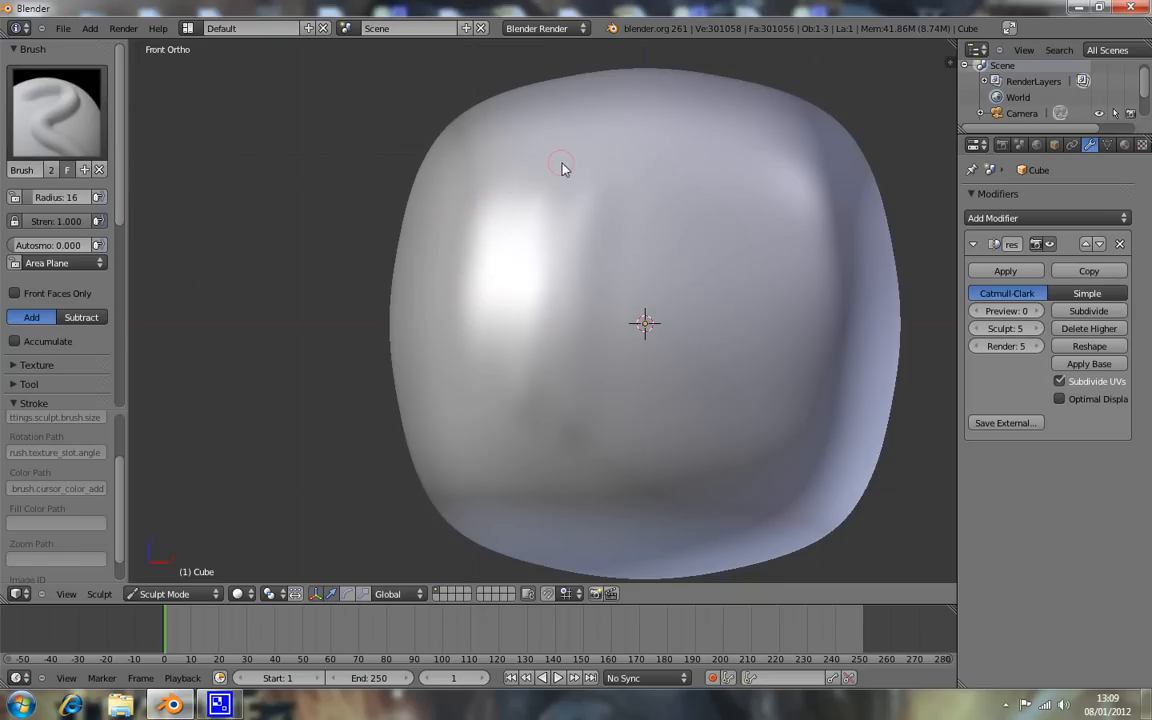
{"action": "left_click_drag", "start_coordinate": [578, 155], "coordinate": [573, 343]}
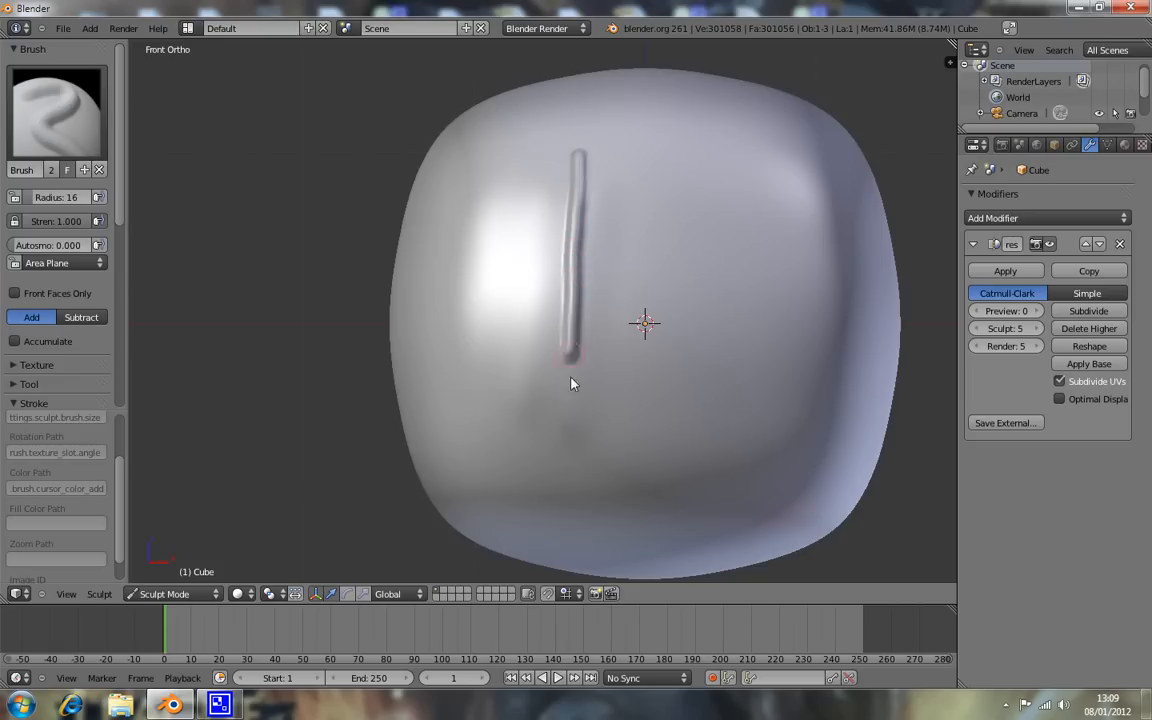
{"action": "left_click_drag", "start_coordinate": [579, 427], "coordinate": [580, 430]}
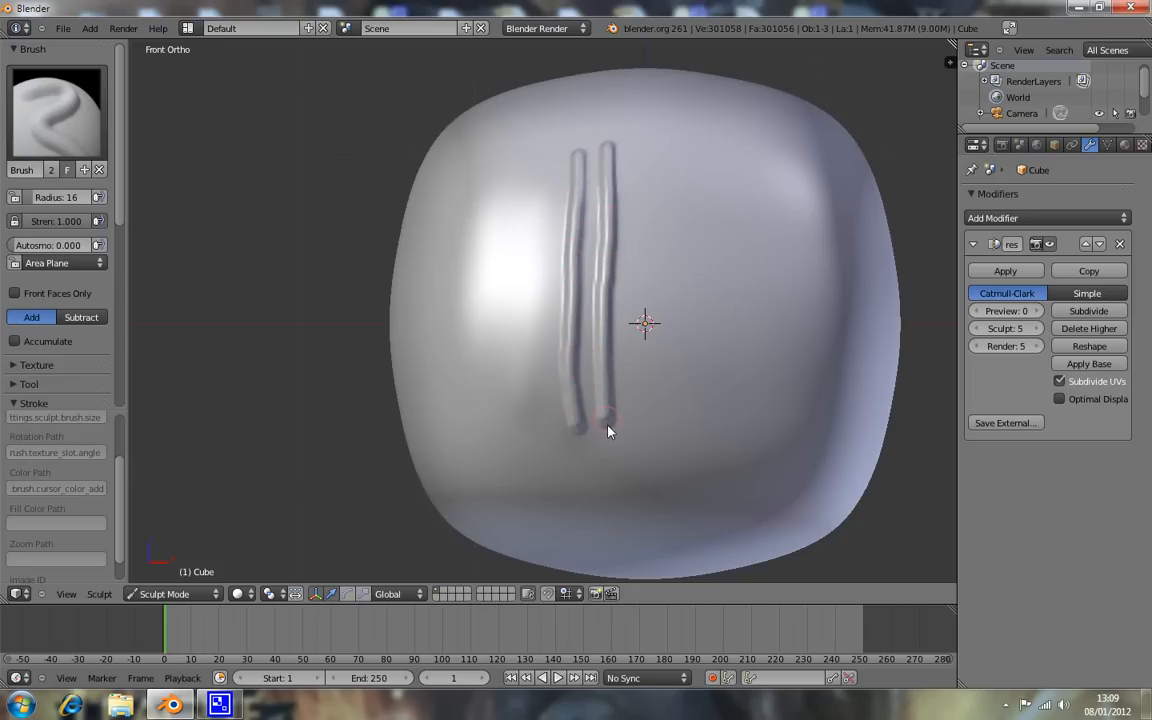
Switch to the Fill/Deepen brush and fill a horizontal band across the upper part of the two ridges.
{"action": "left_click", "coordinate": [44, 123]}
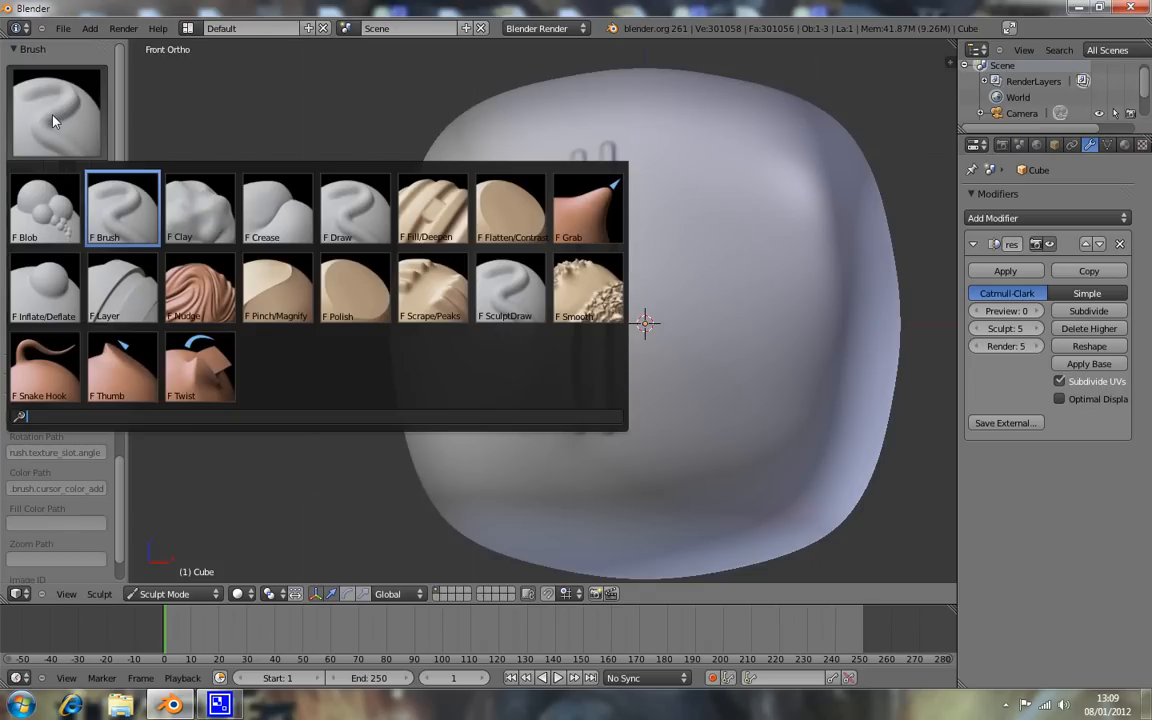
{"action": "left_click", "coordinate": [428, 200]}
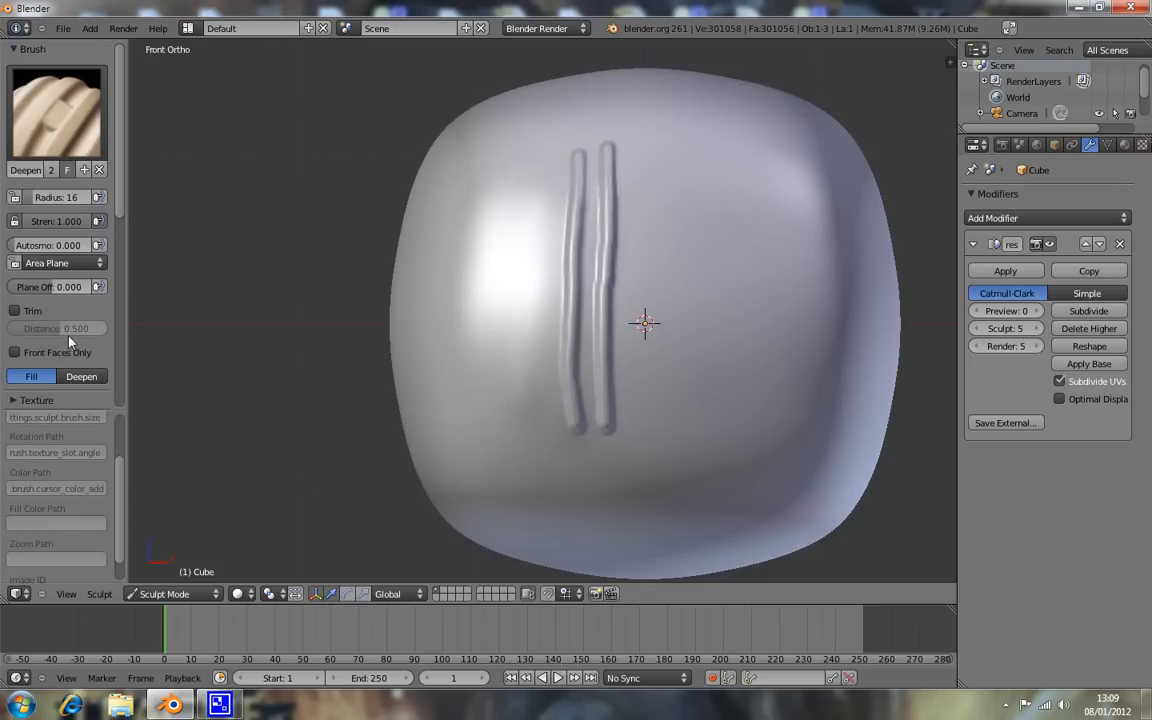
{"action": "scroll", "coordinate": [580, 230], "scroll_direction": "up", "scroll_amount": 2}
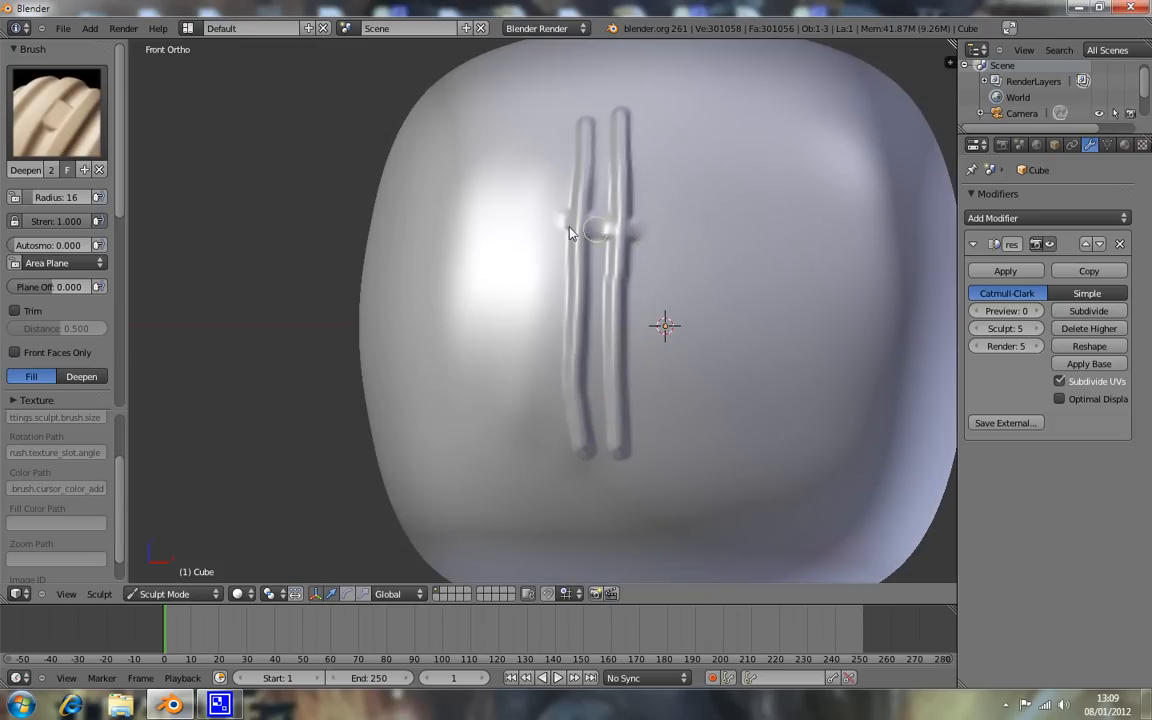
{"action": "left_click_drag", "start_coordinate": [620, 233], "coordinate": [548, 233]}
{"action": "mouse_move", "coordinate": [625, 228]}
{"action": "left_mouse_down"}
{"action": "mouse_move", "coordinate": [545, 225]}
{"action": "mouse_move", "coordinate": [627, 224]}
{"action": "mouse_move", "coordinate": [569, 225]}
{"action": "left_mouse_up"}
{"action": "scroll", "coordinate": [689, 237], "scroll_direction": "up", "scroll_amount": 4}
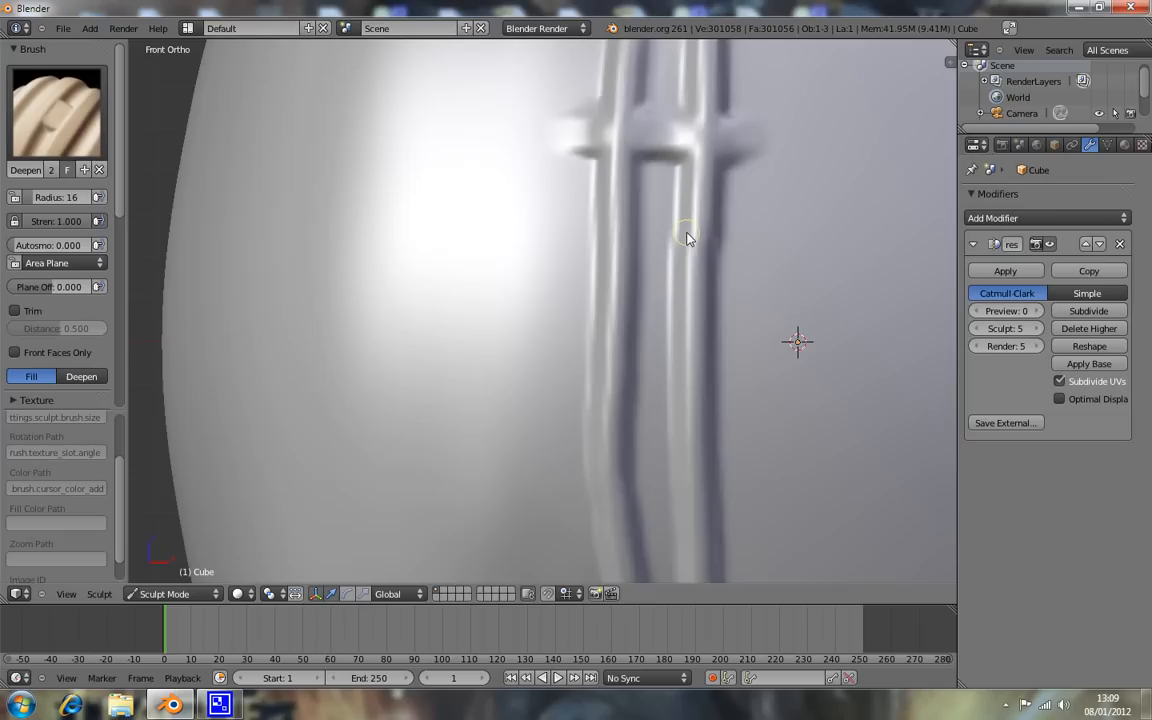
{"action": "scroll", "coordinate": [733, 175], "scroll_direction": "down", "scroll_amount": 3}
{"action": "scroll", "coordinate": [725, 185], "scroll_direction": "up", "scroll_amount": 1}
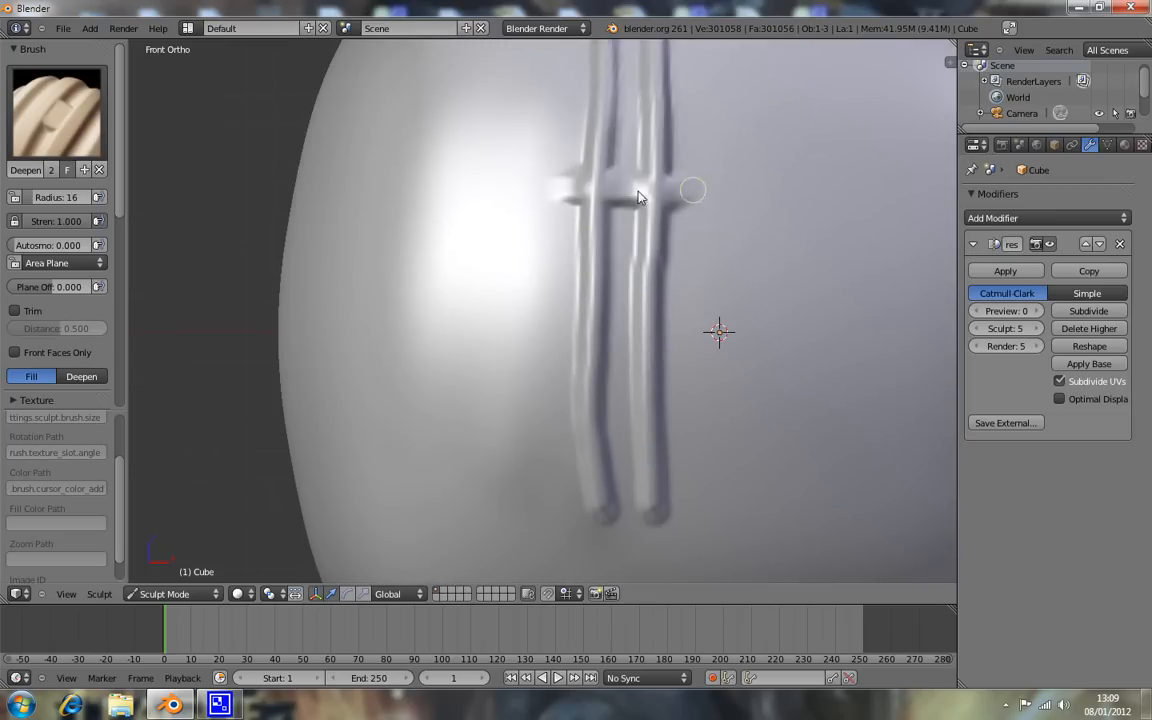
{"action": "left_click_drag", "start_coordinate": [677, 196], "coordinate": [549, 187]}
{"action": "scroll", "coordinate": [632, 198], "scroll_direction": "down", "scroll_amount": 2}
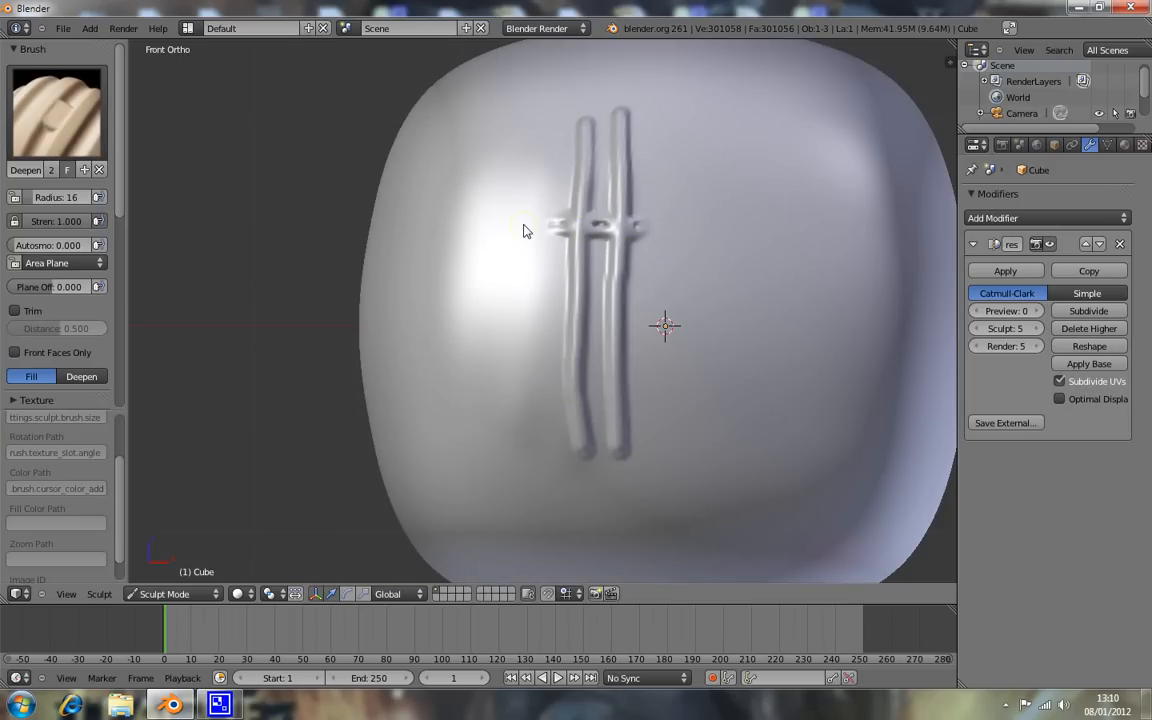
Enlarge the Fill/Deepen brush radius to 35 and fill the band across the two ridges further.
{"action": "scroll", "coordinate": [665, 226], "scroll_direction": "up", "scroll_amount": 4}
{"action": "scroll", "coordinate": [665, 227], "scroll_direction": "down", "scroll_amount": 4}
{"action": "key", "text": "f"}
{"action": "mouse_move", "coordinate": [631, 222]}
{"action": "left_mouse_down"}
{"action": "mouse_move", "coordinate": [560, 223]}
{"action": "mouse_move", "coordinate": [634, 235]}
{"action": "mouse_move", "coordinate": [565, 235]}
{"action": "mouse_move", "coordinate": [578, 205]}
{"action": "mouse_move", "coordinate": [540, 205]}
{"action": "mouse_move", "coordinate": [634, 230]}
{"action": "left_mouse_up"}
{"action": "middle_click_drag", "start_coordinate": [606, 234], "coordinate": [606, 270]}
{"action": "scroll", "coordinate": [606, 270], "scroll_direction": "up", "scroll_amount": 4}
{"action": "middle_click_drag", "start_coordinate": [655, 208], "coordinate": [674, 193]}
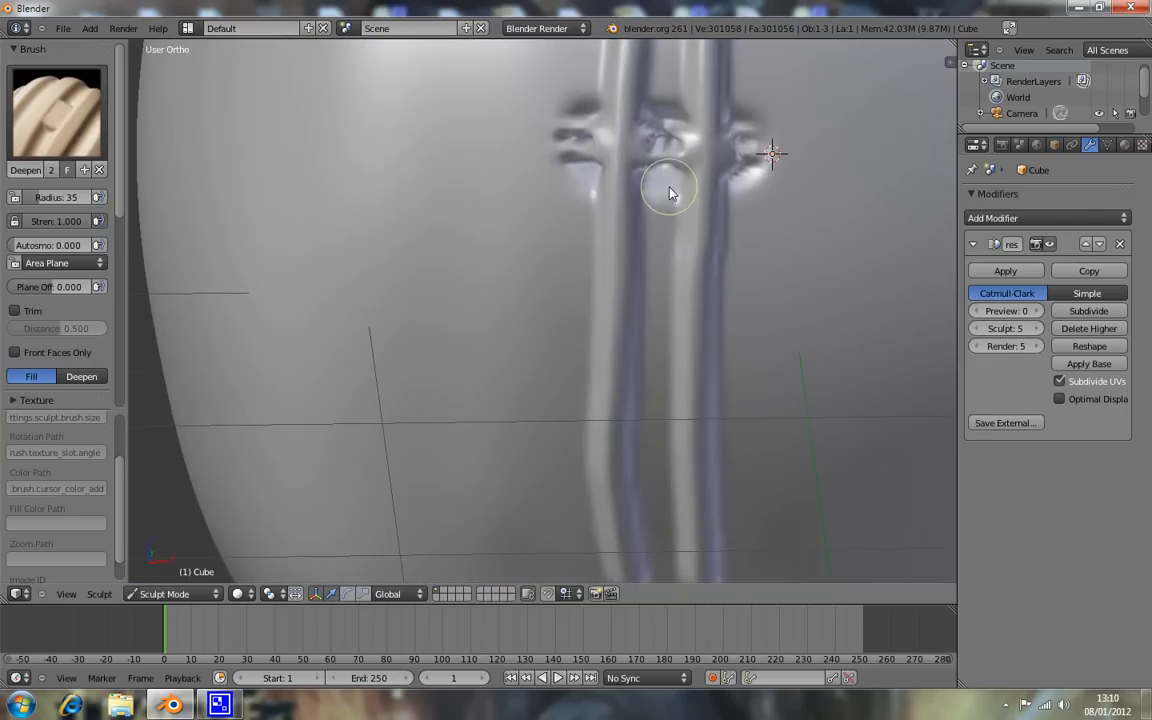
{"action": "mouse_move", "coordinate": [678, 138]}
{"action": "left_mouse_down"}
{"action": "mouse_move", "coordinate": [661, 151]}
{"action": "mouse_move", "coordinate": [674, 145]}
{"action": "left_mouse_up"}
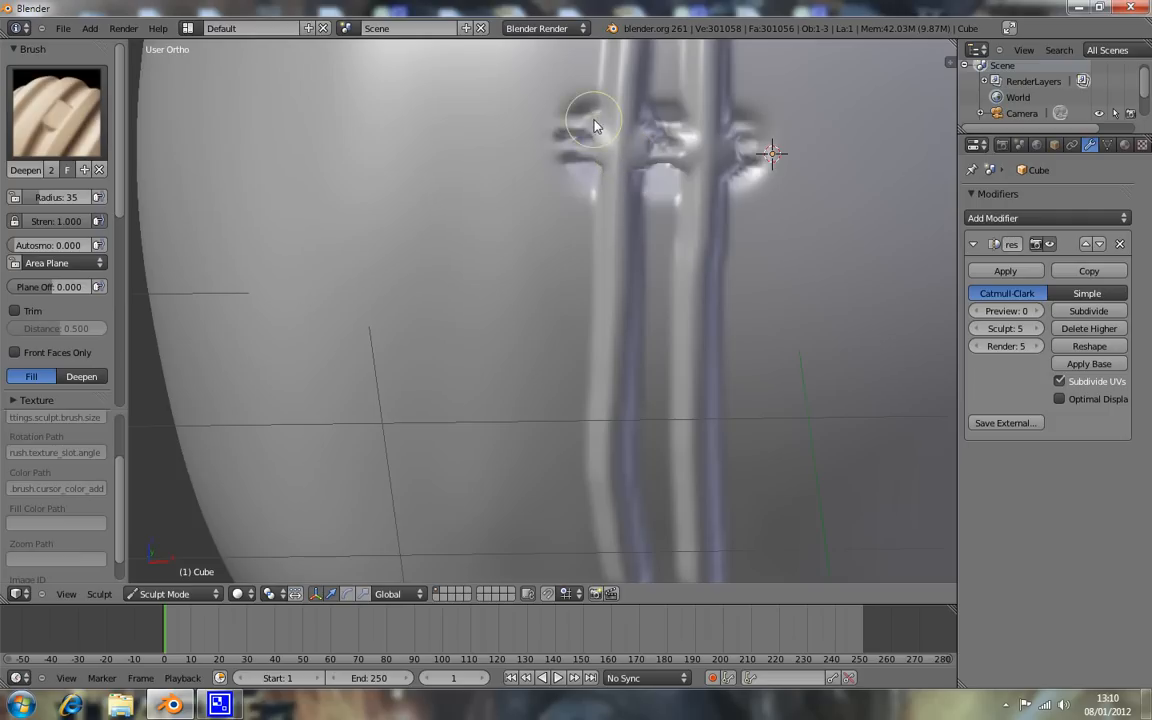
{"action": "key", "text": "KP_1"}
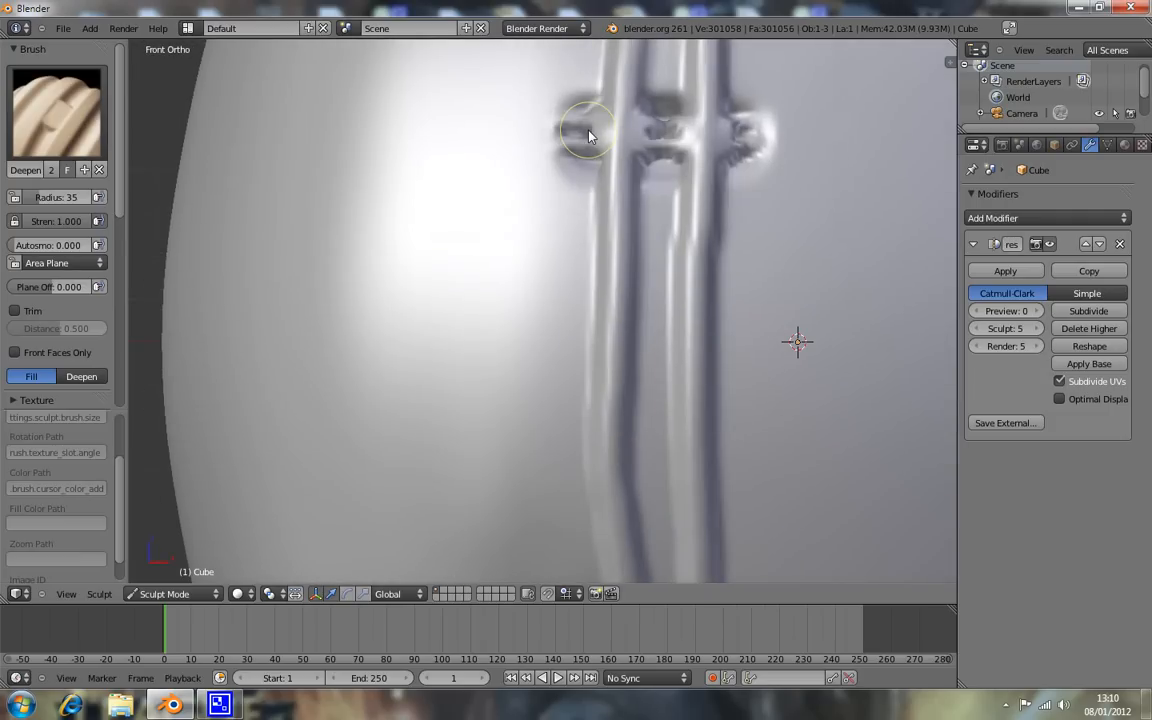
{"action": "key", "text": "Up"}
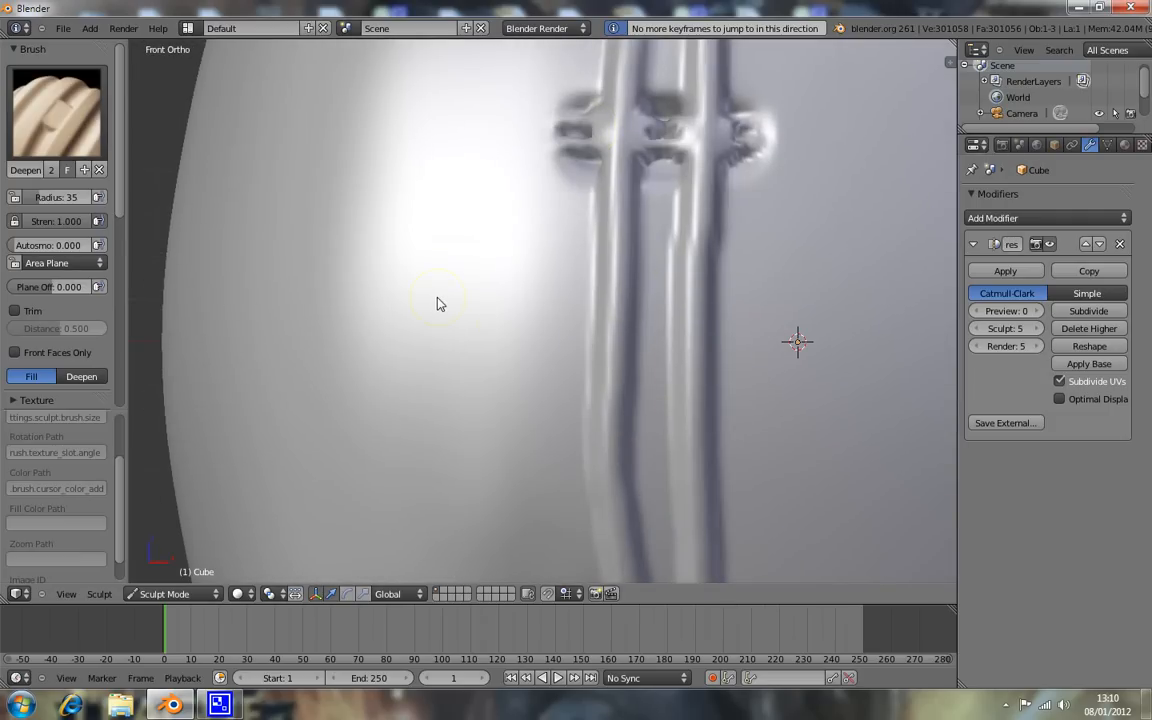
Undo the Fill/Deepen strokes back to the two plain near-vertical ridges on the cube's front.
{"action": "key", "text": "KP_8"}
{"action": "scroll", "coordinate": [575, 242], "scroll_direction": "down", "scroll_amount": 5}
{"action": "key", "text": "KP_1"}
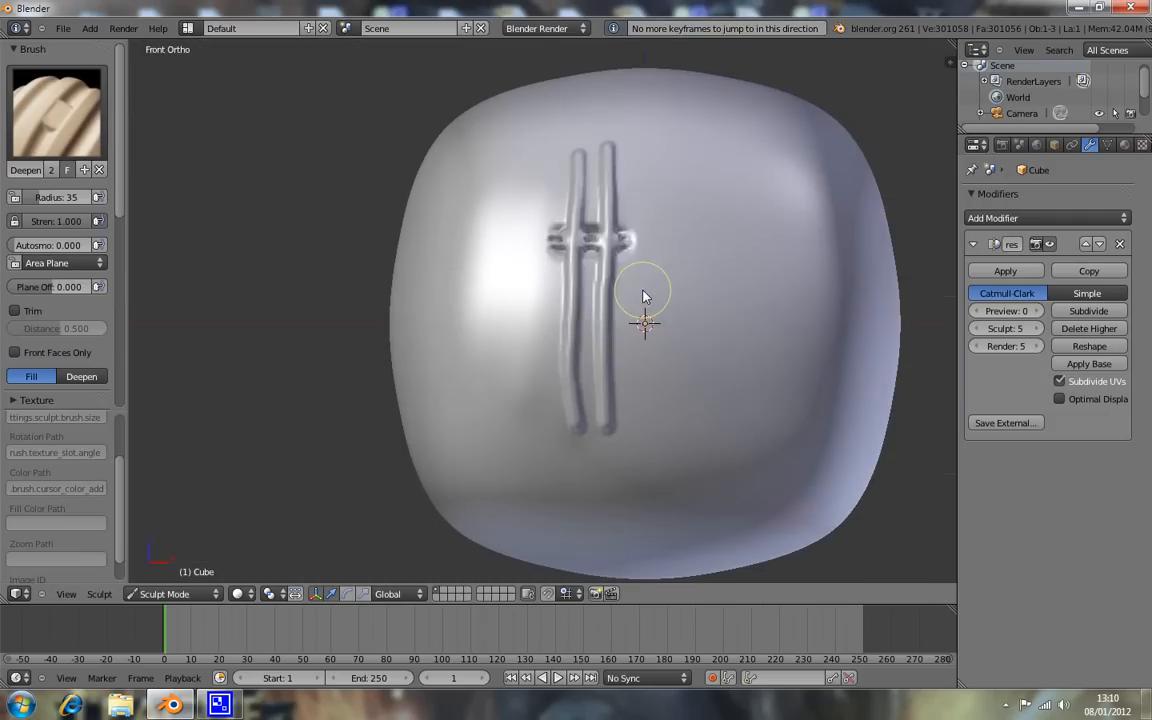
{"action": "key", "text": "ctrl+z"}
{"action": "key", "text": "ctrl+z"}
{"action": "key", "text": "ctrl+z"}
{"action": "key", "text": "ctrl+z"}
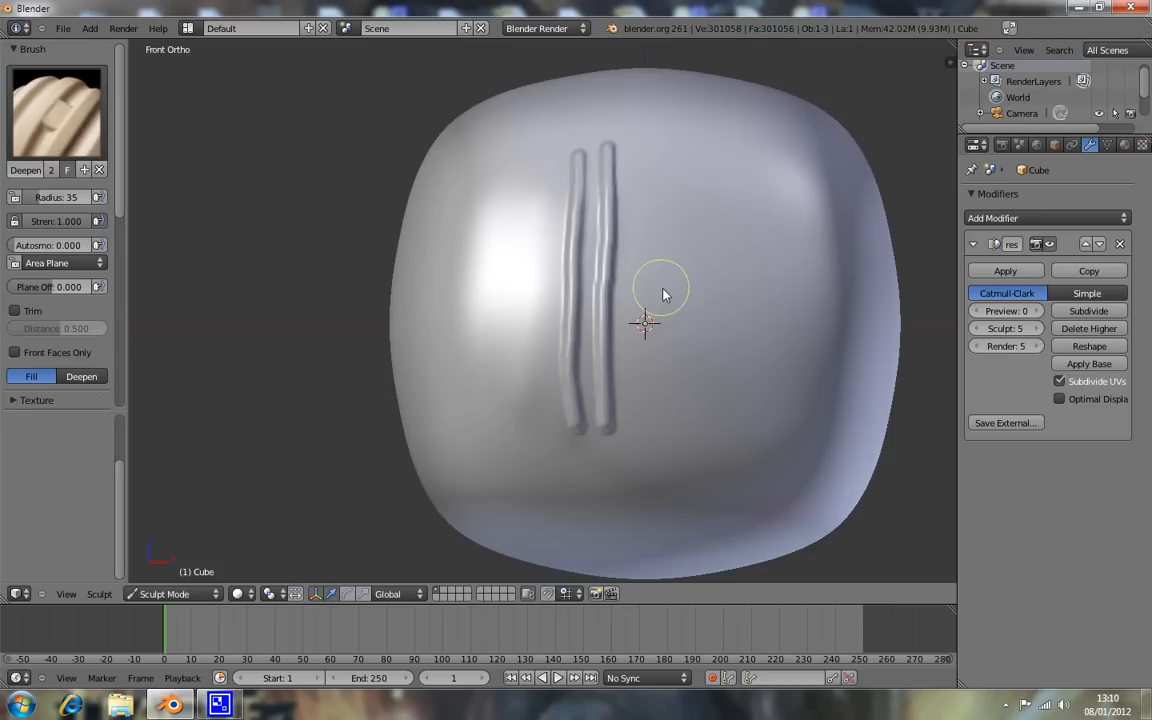
Switch to the Scrape/Peaks brush at strength 1.000 and scrape two horizontal gaps through the middle and lower parts of both ridges.
{"action": "left_click", "coordinate": [30, 119]}
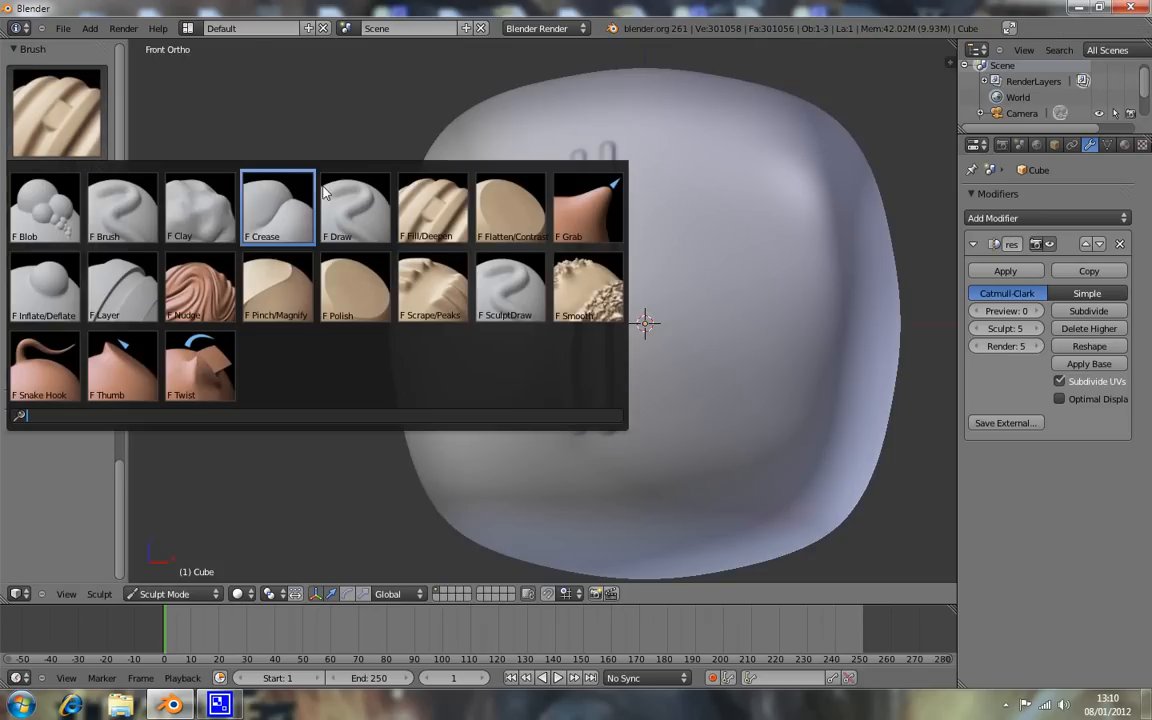
{"action": "left_click", "coordinate": [449, 292]}
{"action": "scroll", "coordinate": [587, 274], "scroll_direction": "up", "scroll_amount": 1}
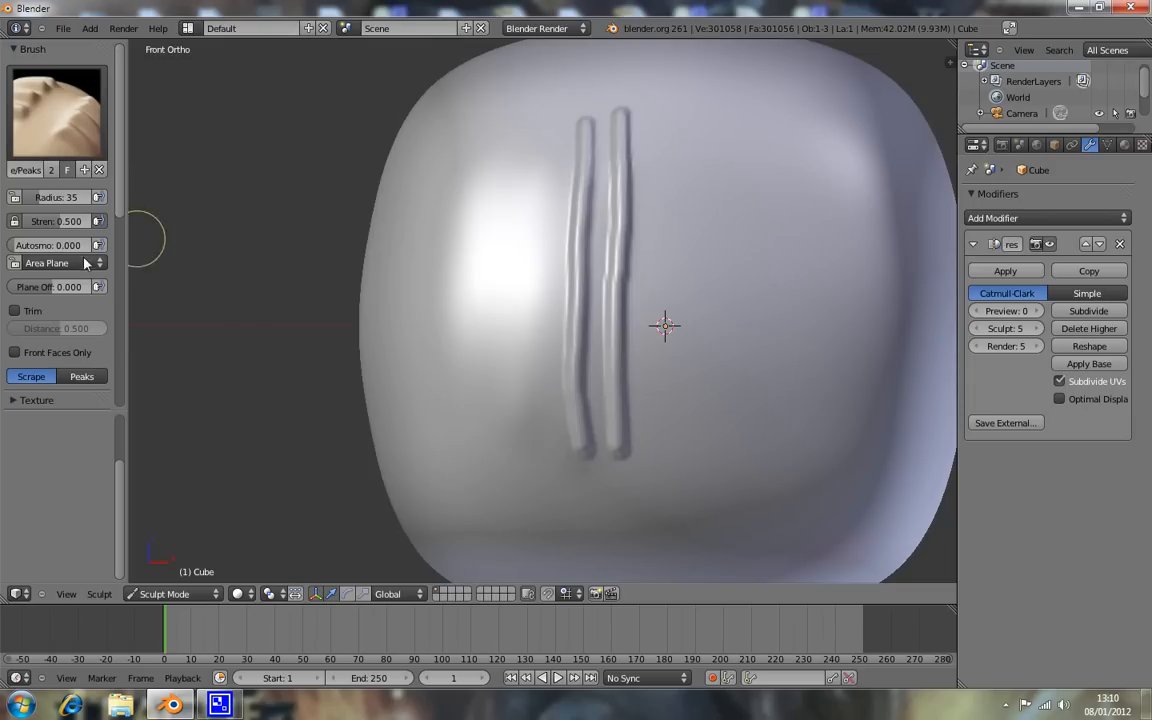
{"action": "left_click_drag", "start_coordinate": [60, 221], "coordinate": [105, 224]}
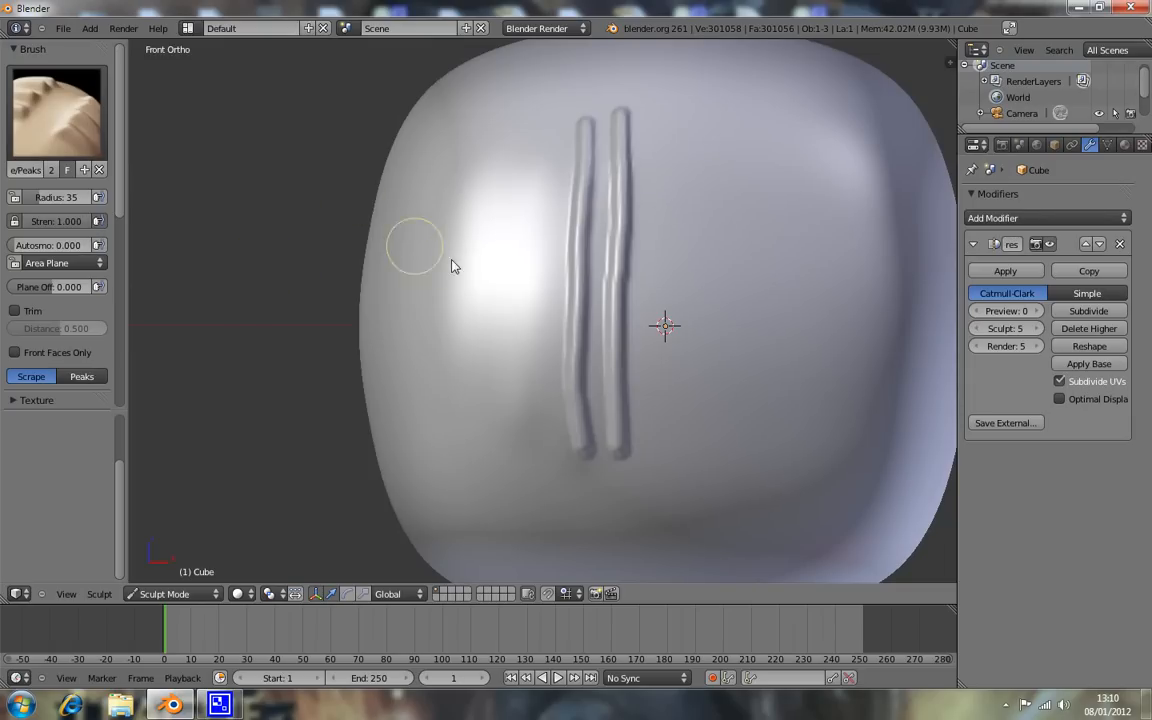
{"action": "mouse_move", "coordinate": [605, 270]}
{"action": "left_mouse_down"}
{"action": "mouse_move", "coordinate": [648, 258]}
{"action": "mouse_move", "coordinate": [606, 275]}
{"action": "mouse_move", "coordinate": [668, 273]}
{"action": "mouse_move", "coordinate": [560, 285]}
{"action": "left_mouse_up"}
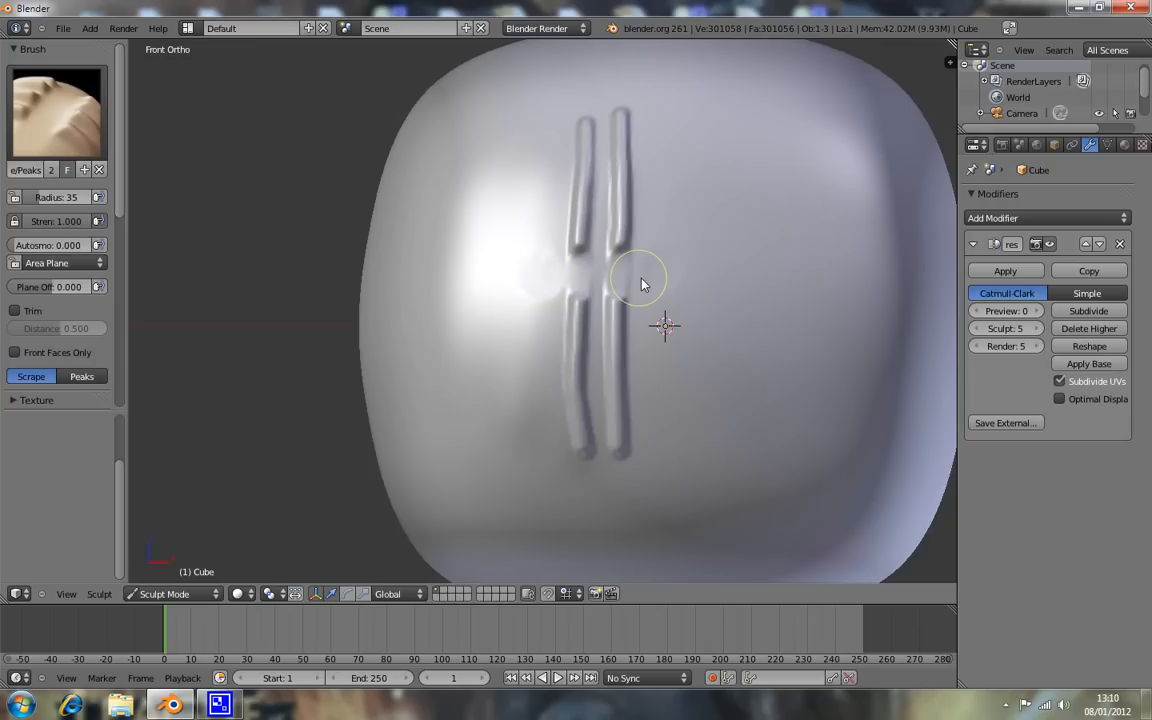
{"action": "left_click", "coordinate": [32, 110]}
{"action": "mouse_move", "coordinate": [560, 352]}
{"action": "left_mouse_down"}
{"action": "mouse_move", "coordinate": [540, 360]}
{"action": "mouse_move", "coordinate": [604, 352]}
{"action": "mouse_move", "coordinate": [614, 367]}
{"action": "mouse_move", "coordinate": [530, 363]}
{"action": "mouse_move", "coordinate": [658, 365]}
{"action": "left_mouse_up"}
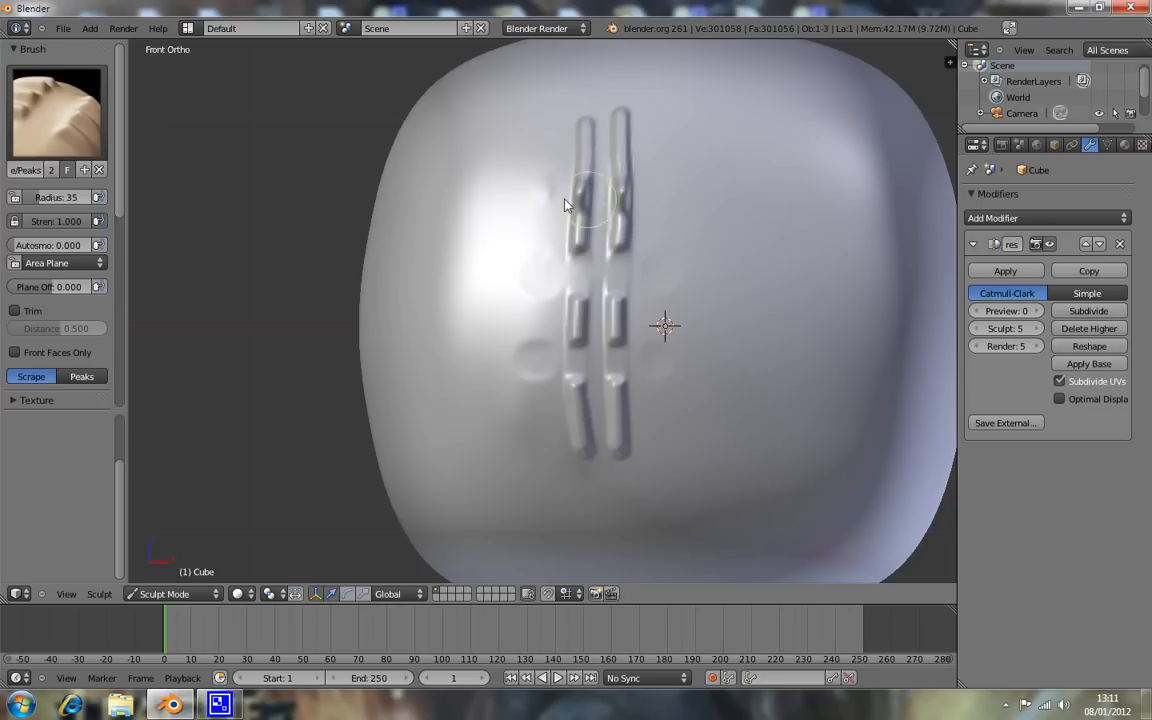
Examine the scraped gaps and raised peaks on the two ridges from the side and from the front.
{"action": "scroll", "coordinate": [603, 243], "scroll_direction": "down", "scroll_amount": 1}
{"action": "mouse_move", "coordinate": [603, 250]}
{"action": "middle_mouse_down"}
{"action": "mouse_move", "coordinate": [725, 239]}
{"action": "mouse_move", "coordinate": [645, 214]}
{"action": "mouse_move", "coordinate": [432, 239]}
{"action": "mouse_move", "coordinate": [512, 265]}
{"action": "mouse_move", "coordinate": [521, 248]}
{"action": "middle_mouse_up"}
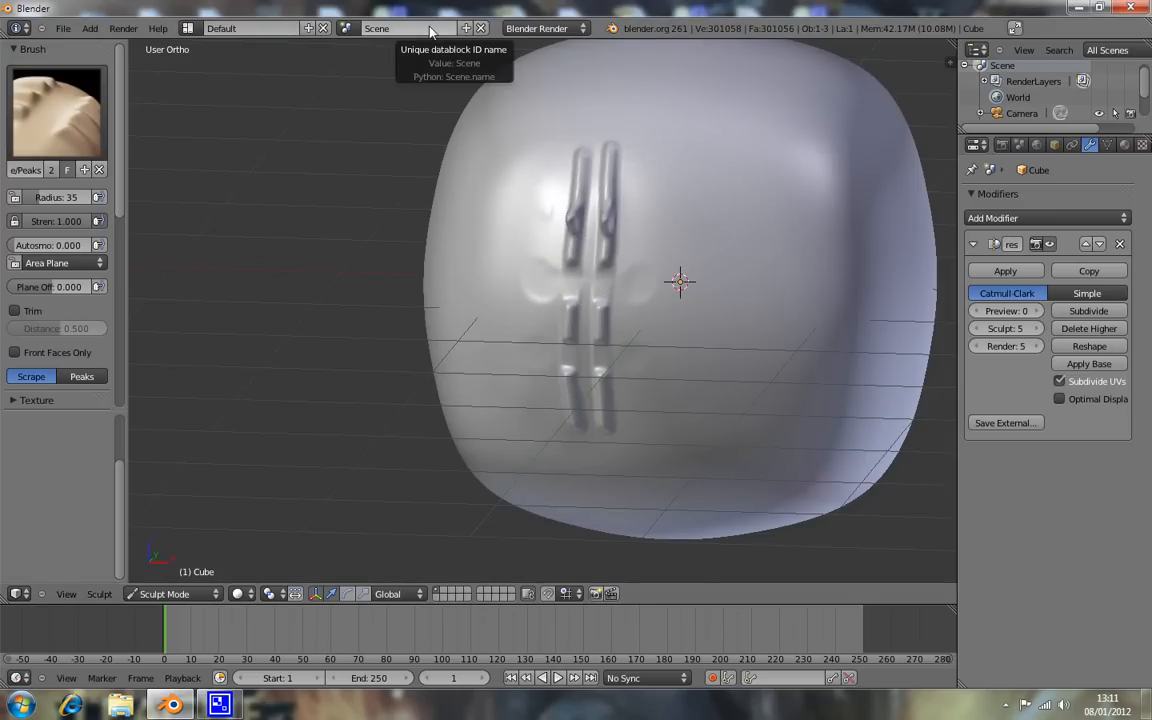
{"action": "key", "text": "KP_1"}
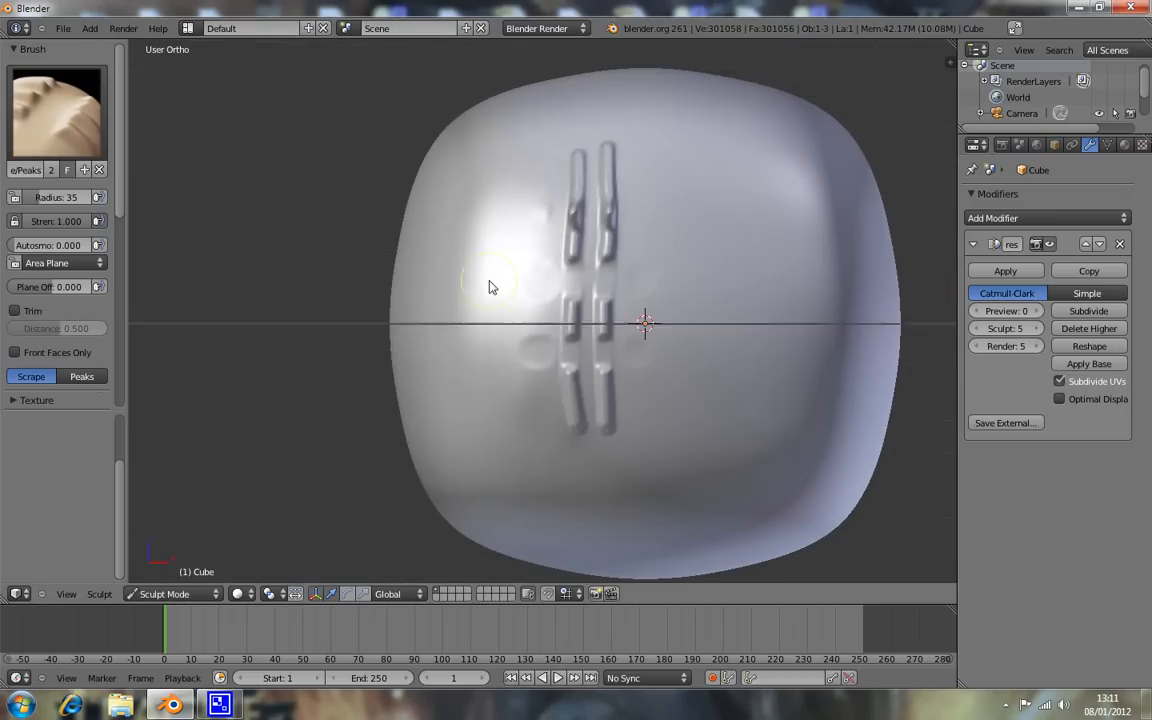
{"action": "scroll", "coordinate": [551, 244], "scroll_direction": "up", "scroll_amount": 2}
{"action": "scroll", "coordinate": [551, 244], "scroll_direction": "up", "scroll_amount": 3}
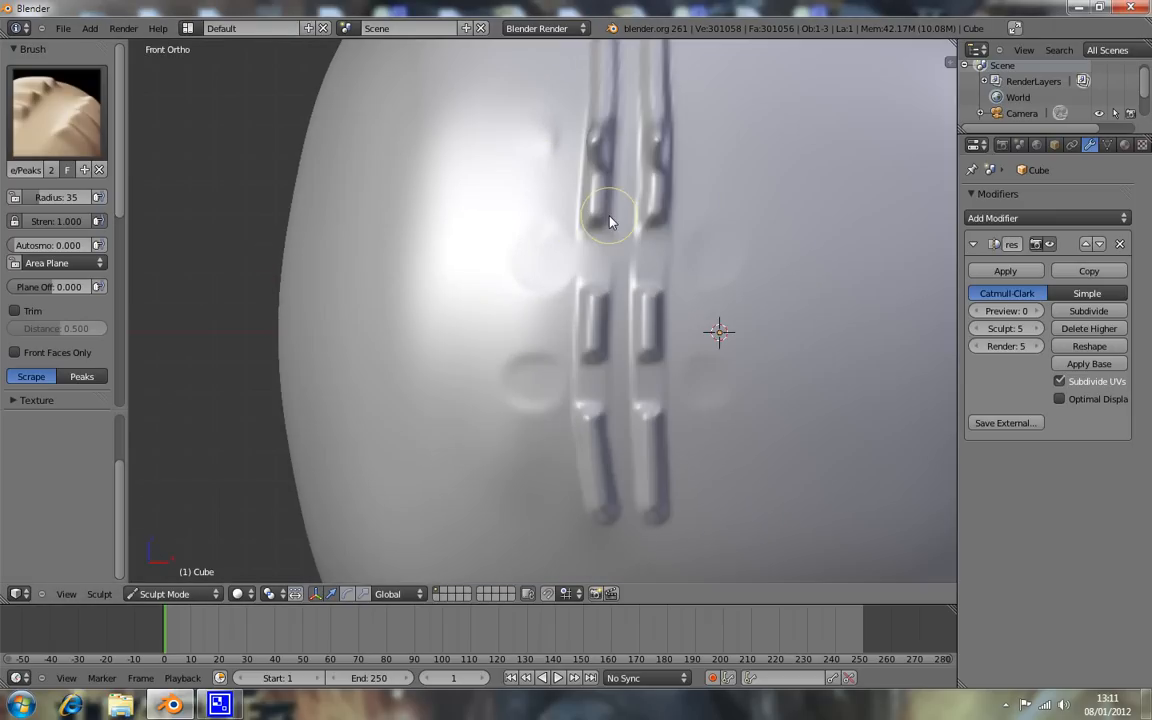
{"action": "mouse_move", "coordinate": [551, 244]}
{"action": "middle_mouse_down"}
{"action": "mouse_move", "coordinate": [601, 205]}
{"action": "mouse_move", "coordinate": [629, 216]}
{"action": "mouse_move", "coordinate": [666, 198]}
{"action": "mouse_move", "coordinate": [640, 188]}
{"action": "mouse_move", "coordinate": [657, 193]}
{"action": "mouse_move", "coordinate": [633, 150]}
{"action": "middle_mouse_up"}
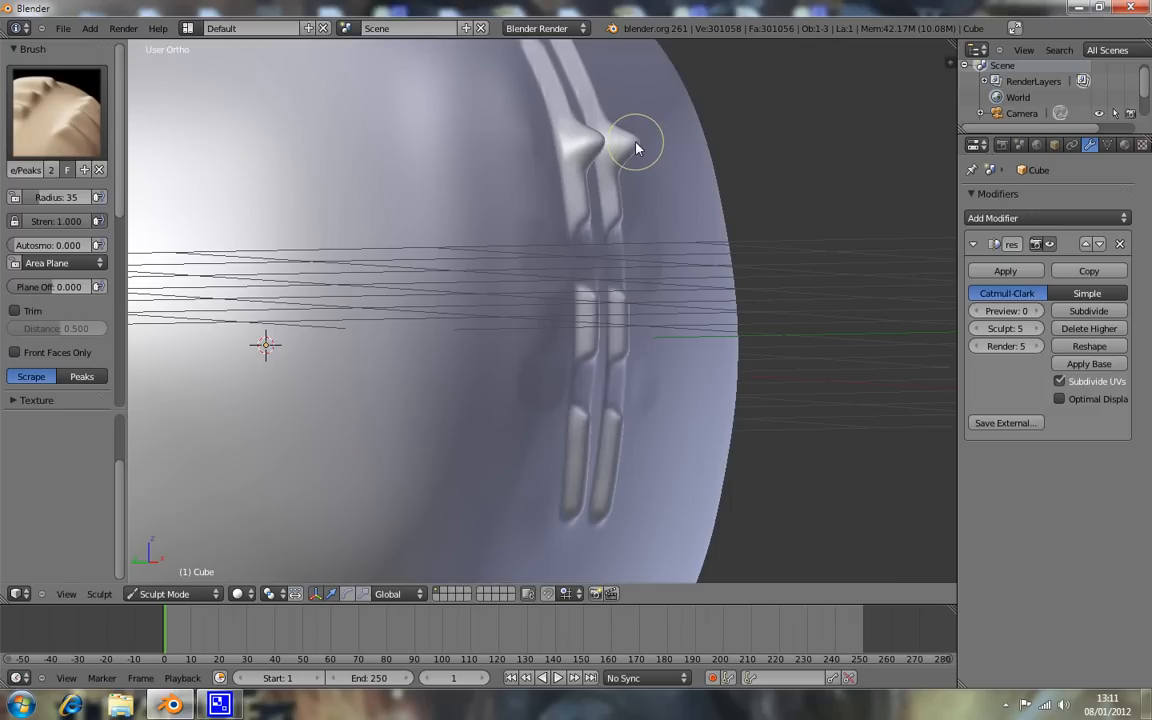
{"action": "mouse_move", "coordinate": [616, 133]}
{"action": "left_mouse_down"}
{"action": "mouse_move", "coordinate": [635, 144]}
{"action": "mouse_move", "coordinate": [621, 169]}
{"action": "mouse_move", "coordinate": [569, 160]}
{"action": "left_mouse_up"}
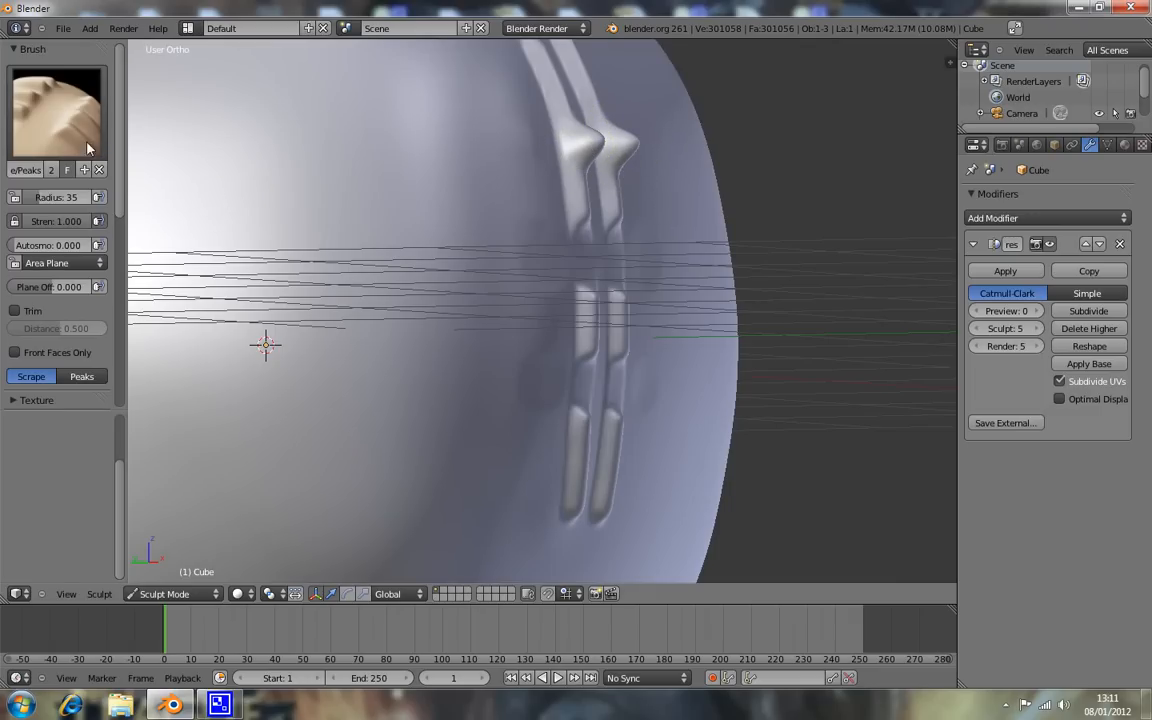
{"action": "key", "text": "KP_1"}
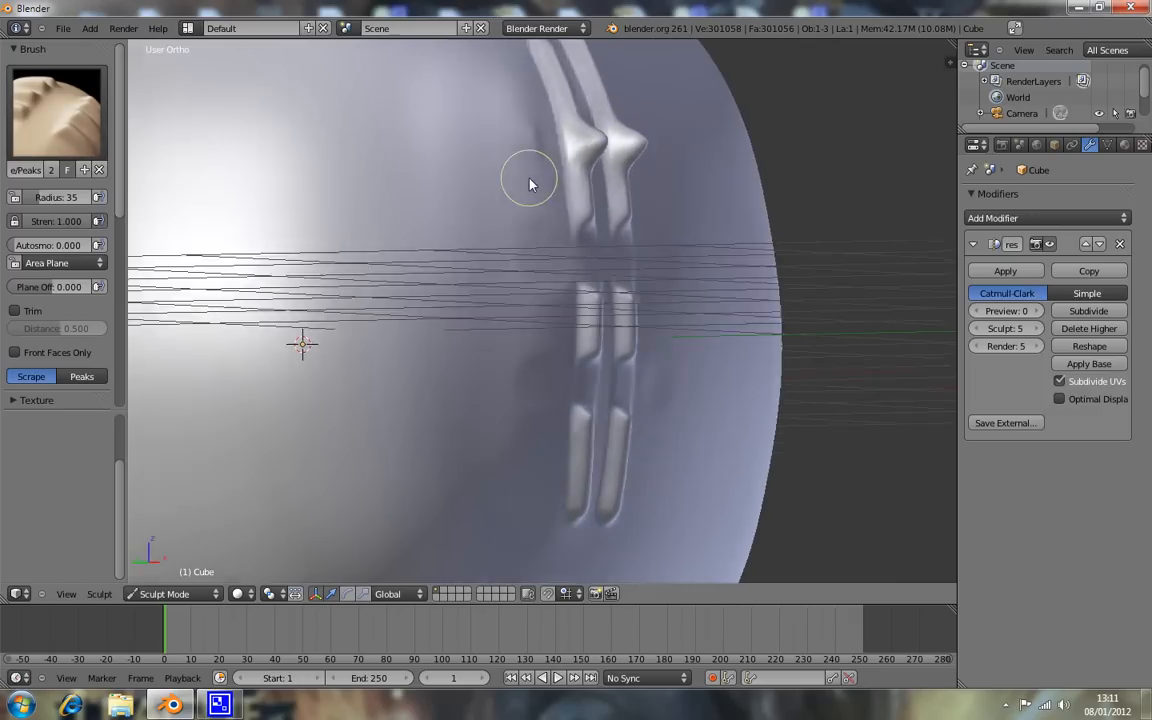
{"action": "scroll", "coordinate": [686, 240], "scroll_direction": "down", "scroll_amount": 2}
{"action": "scroll", "coordinate": [686, 240], "scroll_direction": "down", "scroll_amount": 3}
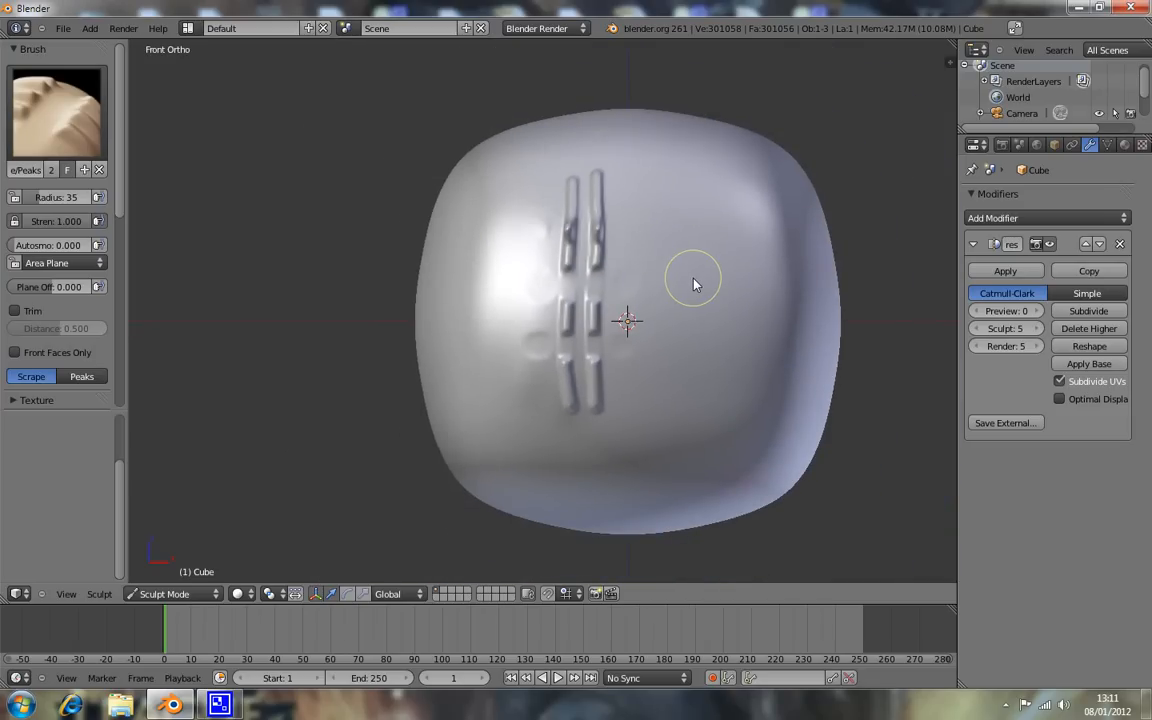
{"action": "scroll", "coordinate": [688, 316], "scroll_direction": "up", "scroll_amount": 4}
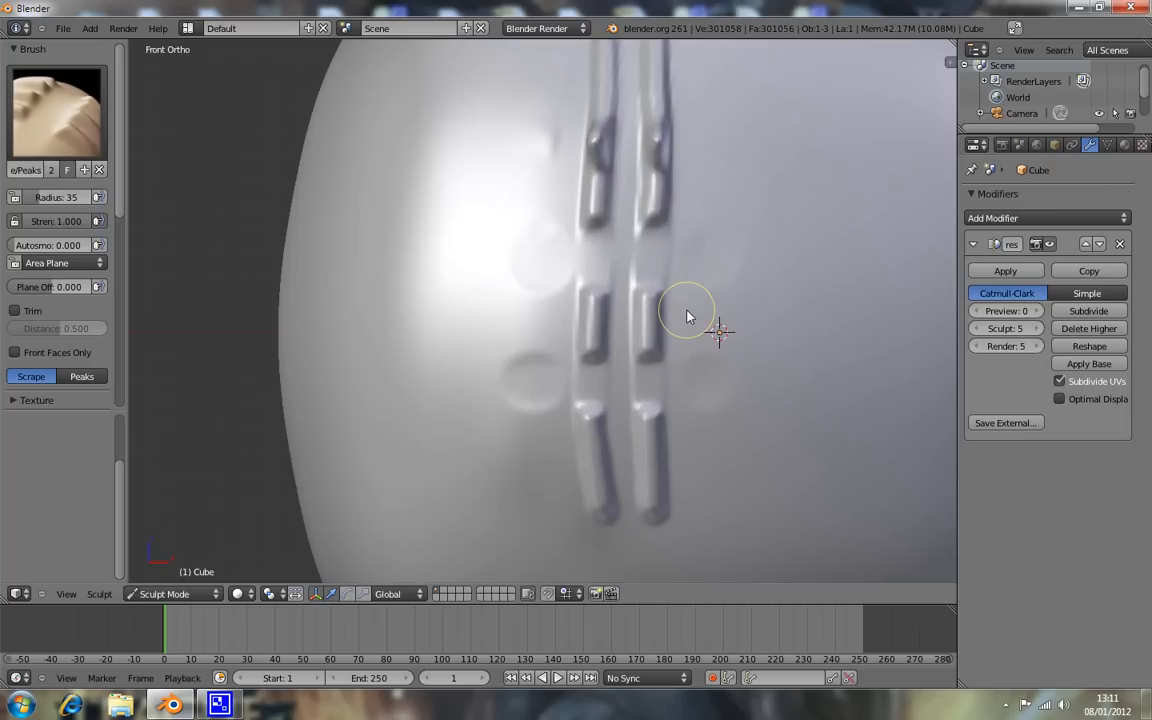
Switch to the Smooth brush, enlarge its radius to 89 and smooth away the scraped ridges on the cube's front.
{"action": "left_click", "coordinate": [49, 129]}
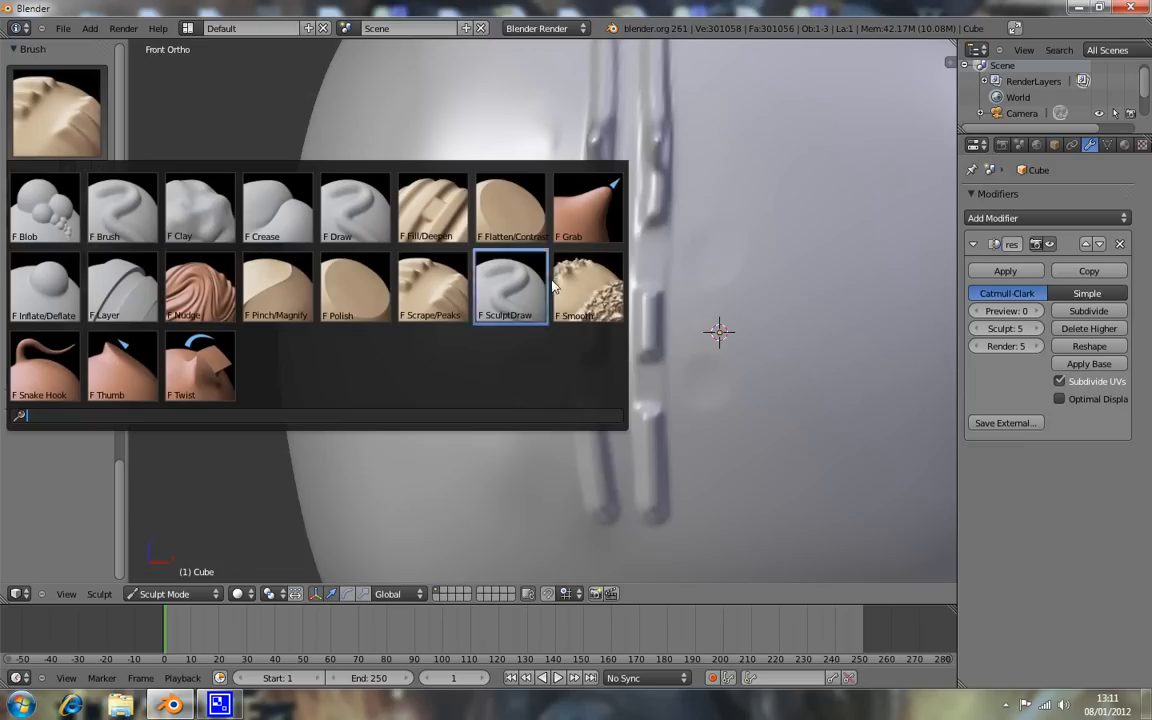
{"action": "left_click", "coordinate": [598, 299]}
{"action": "scroll", "coordinate": [652, 251], "scroll_direction": "down", "scroll_amount": 4}
{"action": "key", "text": "f"}
{"action": "left_click", "coordinate": [596, 289]}
{"action": "mouse_move", "coordinate": [598, 250]}
{"action": "left_mouse_down"}
{"action": "mouse_move", "coordinate": [613, 340]}
{"action": "mouse_move", "coordinate": [573, 375]}
{"action": "mouse_move", "coordinate": [584, 188]}
{"action": "left_mouse_up"}
{"action": "mouse_move", "coordinate": [615, 242]}
{"action": "left_mouse_down"}
{"action": "mouse_move", "coordinate": [586, 406]}
{"action": "mouse_move", "coordinate": [566, 257]}
{"action": "mouse_move", "coordinate": [609, 147]}
{"action": "mouse_move", "coordinate": [570, 233]}
{"action": "mouse_move", "coordinate": [589, 411]}
{"action": "mouse_move", "coordinate": [620, 311]}
{"action": "mouse_move", "coordinate": [589, 231]}
{"action": "mouse_move", "coordinate": [581, 429]}
{"action": "mouse_move", "coordinate": [550, 278]}
{"action": "mouse_move", "coordinate": [617, 414]}
{"action": "mouse_move", "coordinate": [588, 369]}
{"action": "mouse_move", "coordinate": [486, 319]}
{"action": "mouse_move", "coordinate": [596, 226]}
{"action": "mouse_move", "coordinate": [548, 337]}
{"action": "mouse_move", "coordinate": [578, 205]}
{"action": "mouse_move", "coordinate": [548, 329]}
{"action": "mouse_move", "coordinate": [597, 221]}
{"action": "mouse_move", "coordinate": [581, 298]}
{"action": "mouse_move", "coordinate": [604, 306]}
{"action": "left_mouse_up"}
Inspect the smoothed cube's mesh in wireframe display and return to the solid front view.
{"action": "key", "text": "z"}
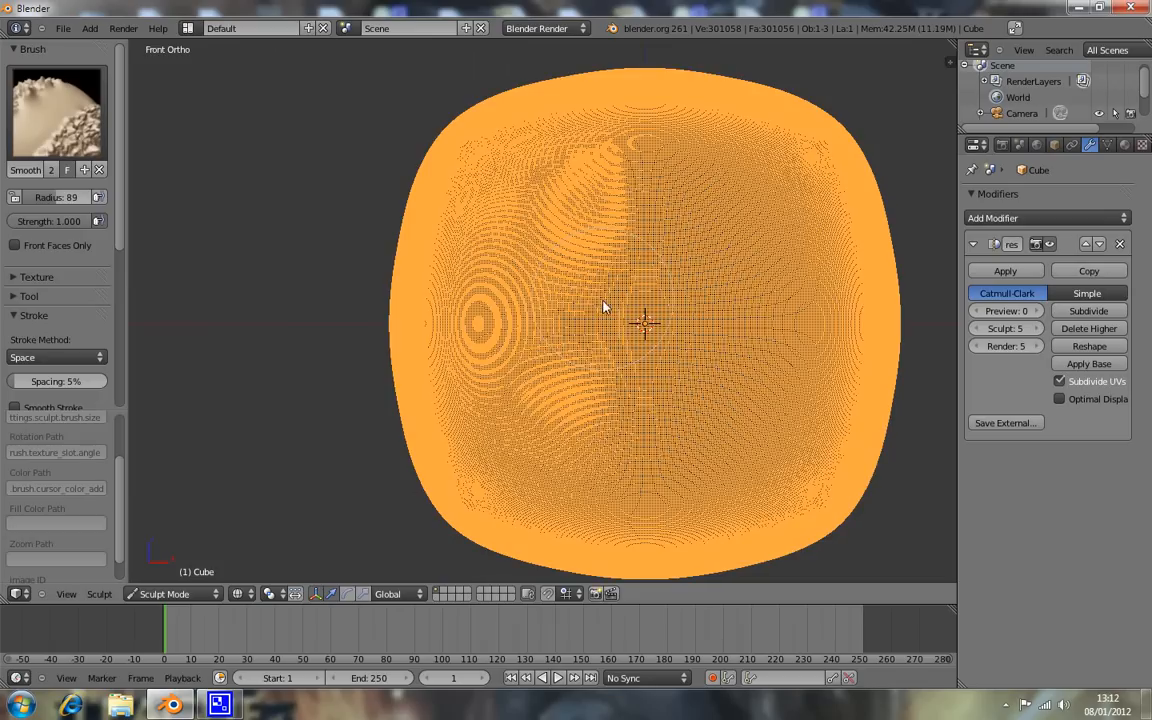
{"action": "mouse_move", "coordinate": [599, 316]}
{"action": "middle_mouse_down"}
{"action": "mouse_move", "coordinate": [609, 296]}
{"action": "mouse_move", "coordinate": [630, 301]}
{"action": "mouse_move", "coordinate": [602, 365]}
{"action": "middle_mouse_up"}
{"action": "key", "text": "KP_1"}
{"action": "key", "text": "z"}
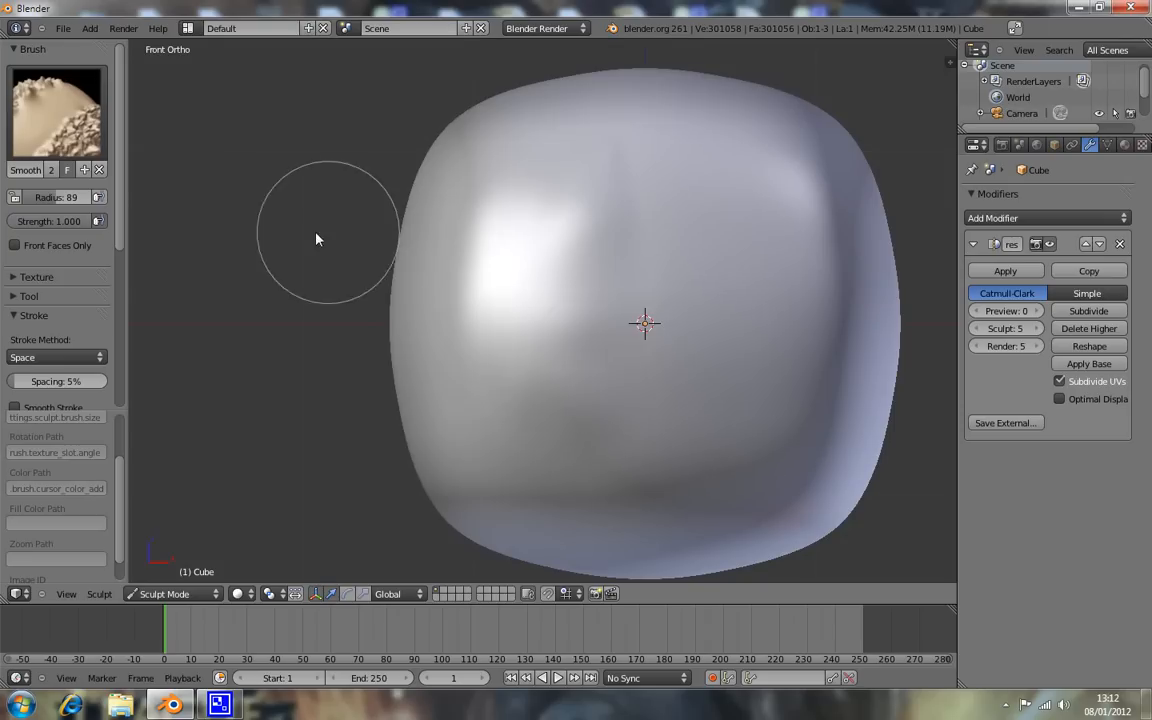
Switch to the Grab brush and pull one long straight horn up and outward from the cube's upper-left corner.
{"action": "left_click", "coordinate": [57, 112]}
{"action": "left_click", "coordinate": [45, 395]}
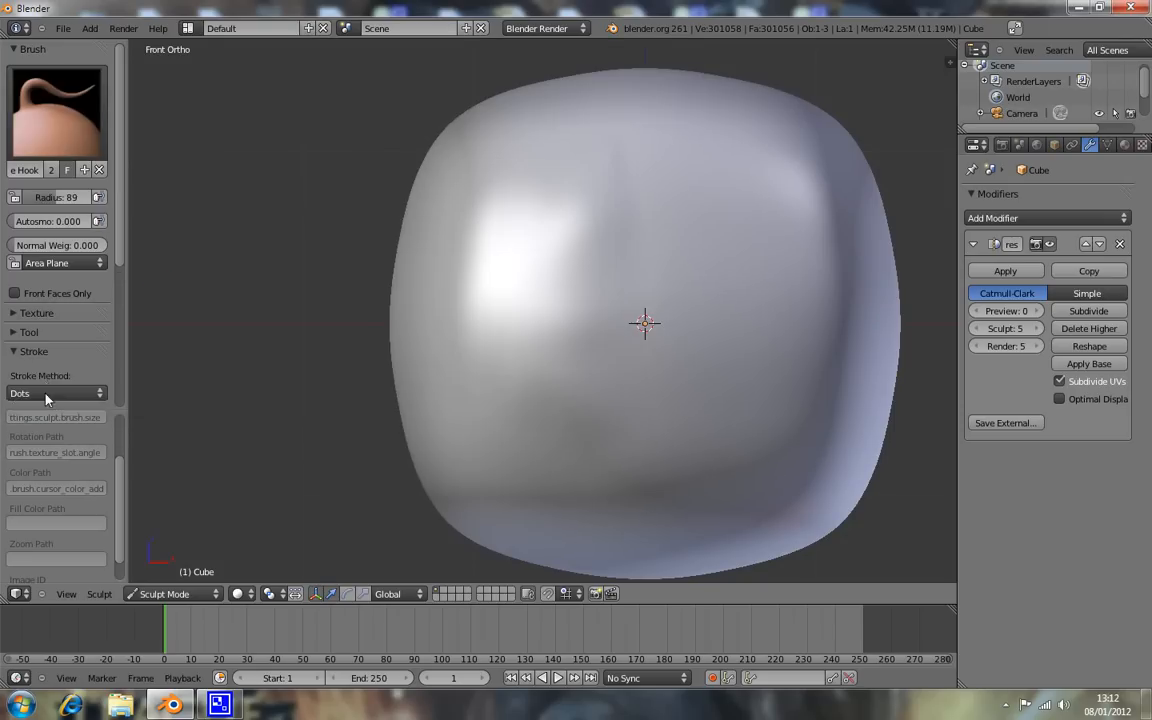
{"action": "middle_click_drag", "start_coordinate": [593, 138], "coordinate": [651, 358], "text": "shift"}
{"action": "left_click", "coordinate": [85, 114]}
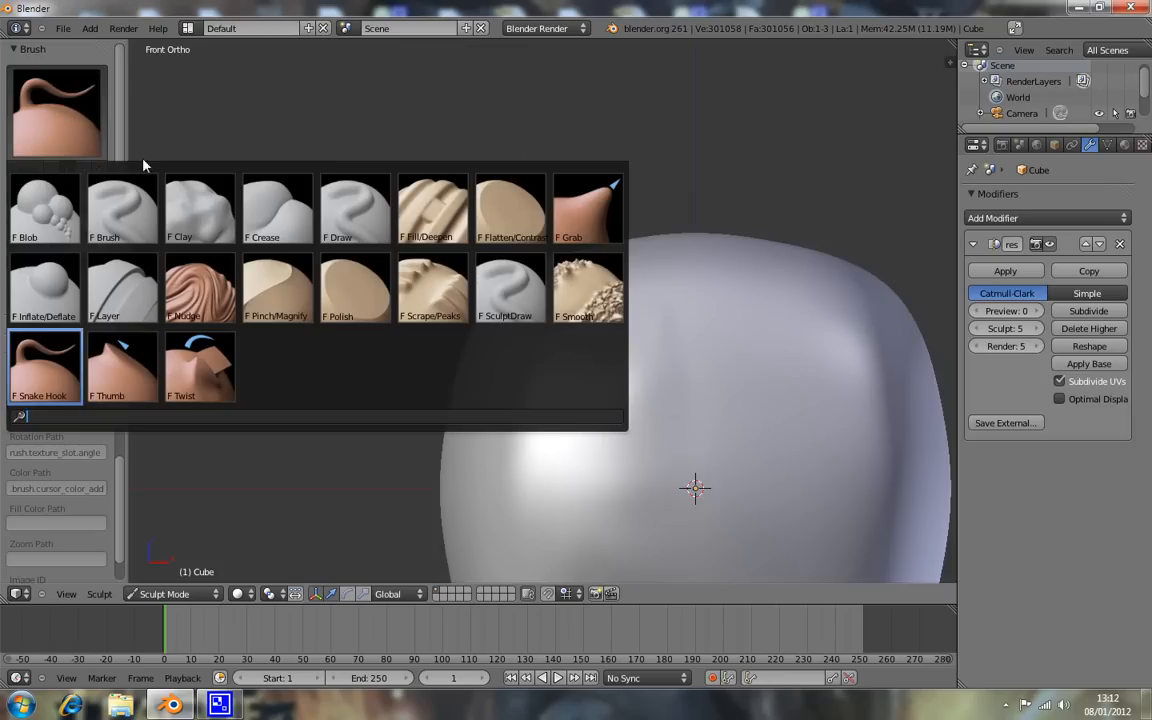
{"action": "left_click", "coordinate": [556, 207]}
{"action": "mouse_move", "coordinate": [548, 267]}
{"action": "left_mouse_down"}
{"action": "mouse_move", "coordinate": [494, 175]}
{"action": "mouse_move", "coordinate": [411, 185]}
{"action": "mouse_move", "coordinate": [378, 275]}
{"action": "mouse_move", "coordinate": [342, 278]}
{"action": "mouse_move", "coordinate": [360, 175]}
{"action": "mouse_move", "coordinate": [455, 125]}
{"action": "mouse_move", "coordinate": [684, 185]}
{"action": "mouse_move", "coordinate": [712, 82]}
{"action": "mouse_move", "coordinate": [566, 90]}
{"action": "mouse_move", "coordinate": [465, 228]}
{"action": "mouse_move", "coordinate": [339, 234]}
{"action": "mouse_move", "coordinate": [474, 137]}
{"action": "mouse_move", "coordinate": [735, 144]}
{"action": "mouse_move", "coordinate": [545, 95]}
{"action": "mouse_move", "coordinate": [472, 160]}
{"action": "mouse_move", "coordinate": [490, 190]}
{"action": "mouse_move", "coordinate": [461, 122]}
{"action": "left_mouse_up"}
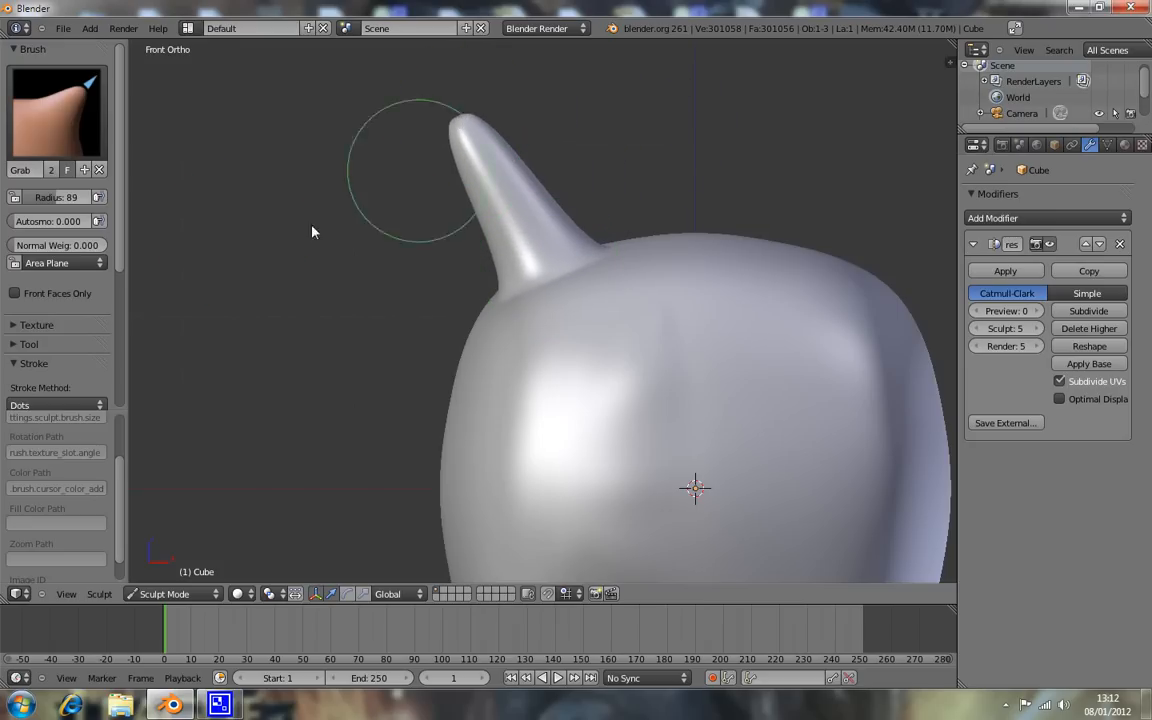
Switch to the Snake Hook brush, pull a winding horn out of the cube's top and drag its tip over and down to the right.
{"action": "left_click", "coordinate": [66, 132]}
{"action": "left_click", "coordinate": [55, 360]}
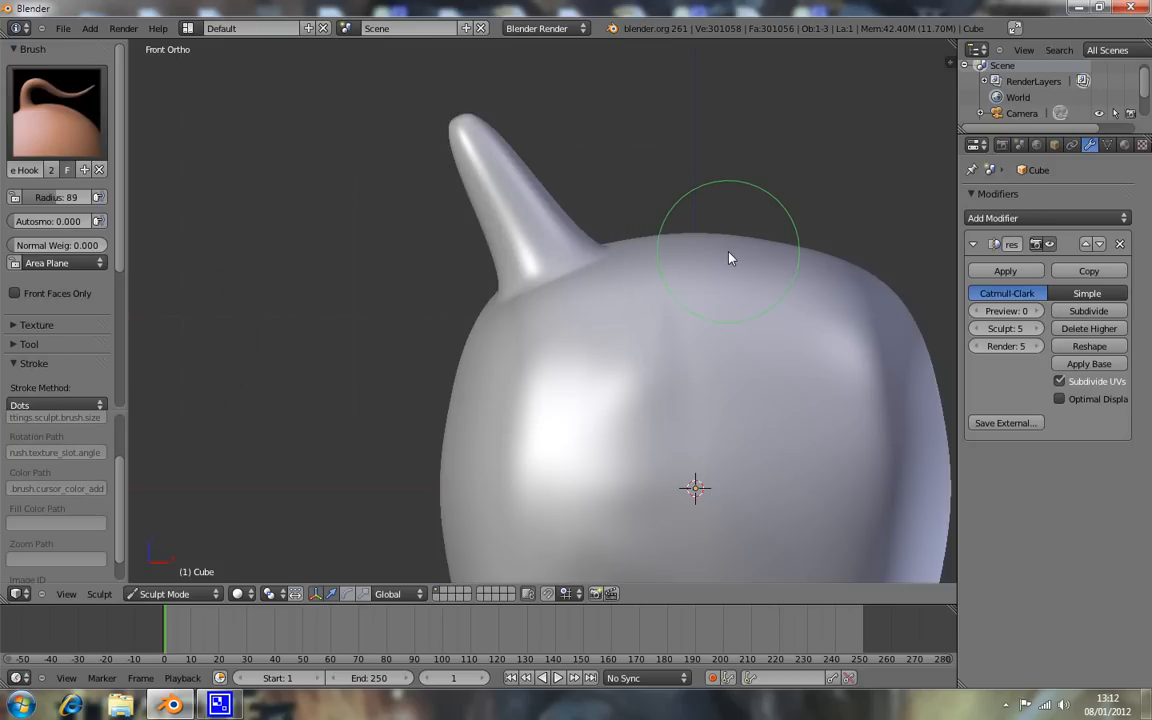
{"action": "mouse_move", "coordinate": [729, 257]}
{"action": "left_mouse_down"}
{"action": "mouse_move", "coordinate": [730, 200]}
{"action": "mouse_move", "coordinate": [662, 175]}
{"action": "mouse_move", "coordinate": [642, 150]}
{"action": "mouse_move", "coordinate": [672, 129]}
{"action": "mouse_move", "coordinate": [769, 147]}
{"action": "mouse_move", "coordinate": [778, 124]}
{"action": "left_mouse_up"}
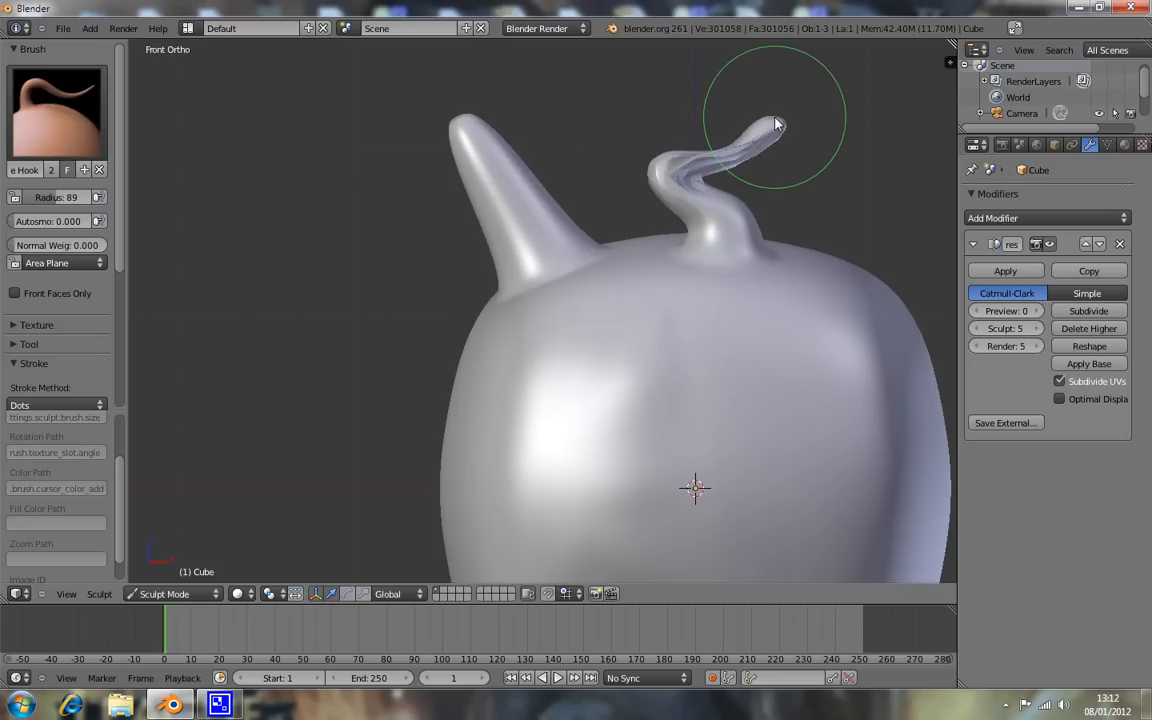
{"action": "mouse_move", "coordinate": [778, 124]}
{"action": "left_mouse_down"}
{"action": "mouse_move", "coordinate": [763, 100]}
{"action": "mouse_move", "coordinate": [725, 85]}
{"action": "mouse_move", "coordinate": [670, 93]}
{"action": "mouse_move", "coordinate": [645, 52]}
{"action": "mouse_move", "coordinate": [700, 40]}
{"action": "mouse_move", "coordinate": [849, 73]}
{"action": "mouse_move", "coordinate": [887, 129]}
{"action": "mouse_move", "coordinate": [888, 198]}
{"action": "left_mouse_up"}
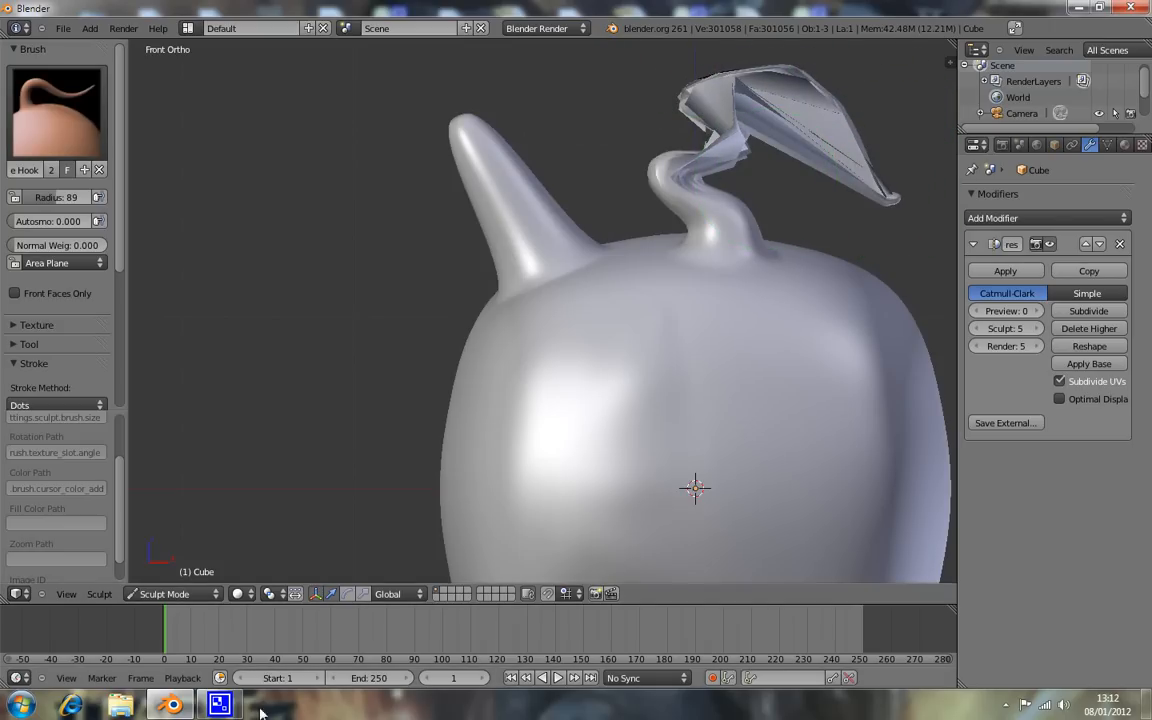
Switch back to the Grab brush for comparison and undo the winding Snake Hook horn on the cube's top.
{"action": "left_click", "coordinate": [67, 112]}
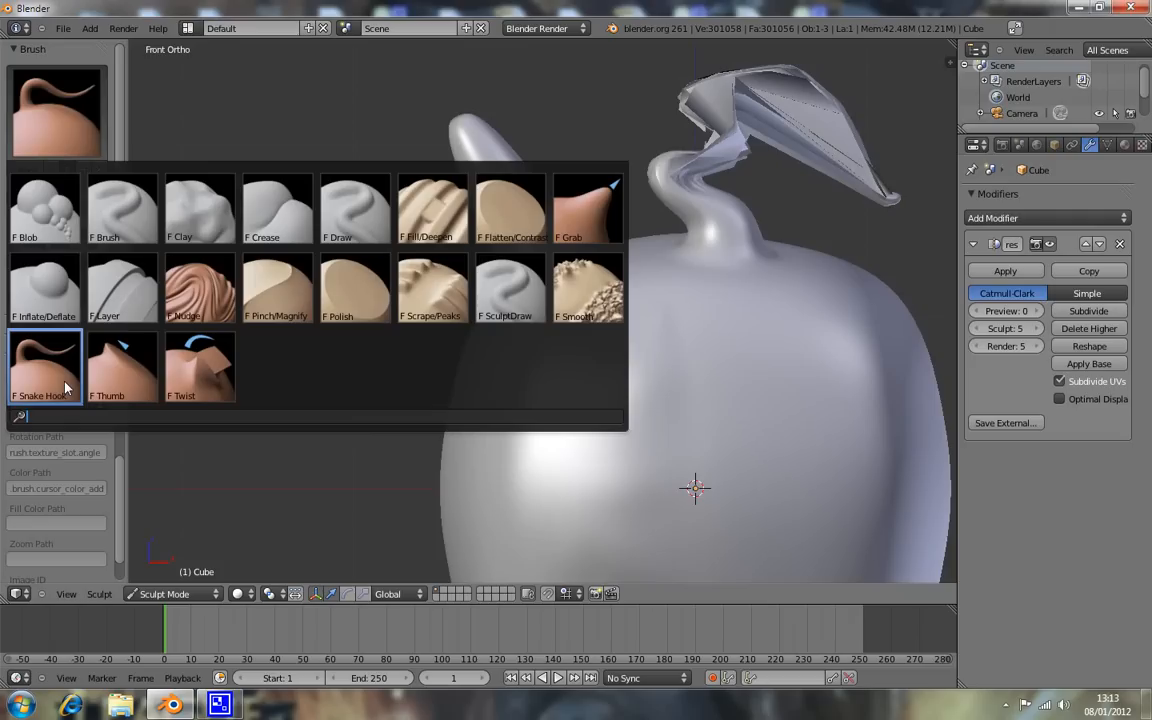
{"action": "left_click", "coordinate": [621, 194]}
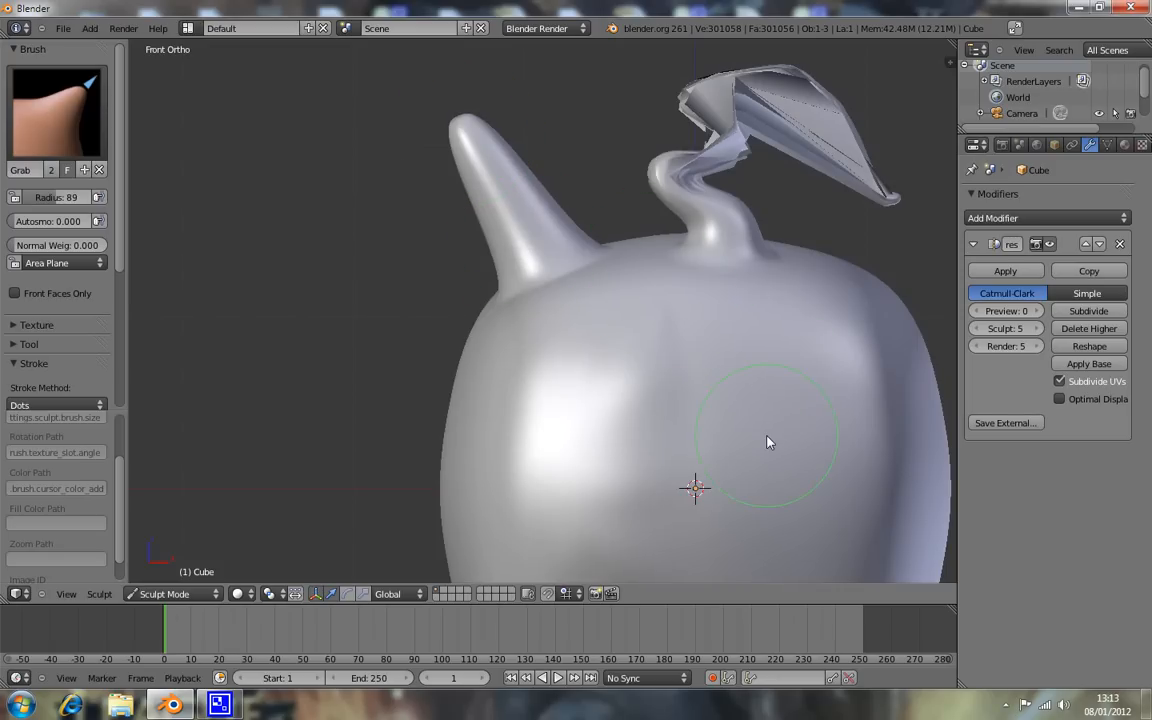
{"action": "scroll", "coordinate": [625, 305], "scroll_direction": "down", "scroll_amount": 1}
{"action": "middle_click_drag", "start_coordinate": [755, 295], "coordinate": [612, 254], "text": "shift"}
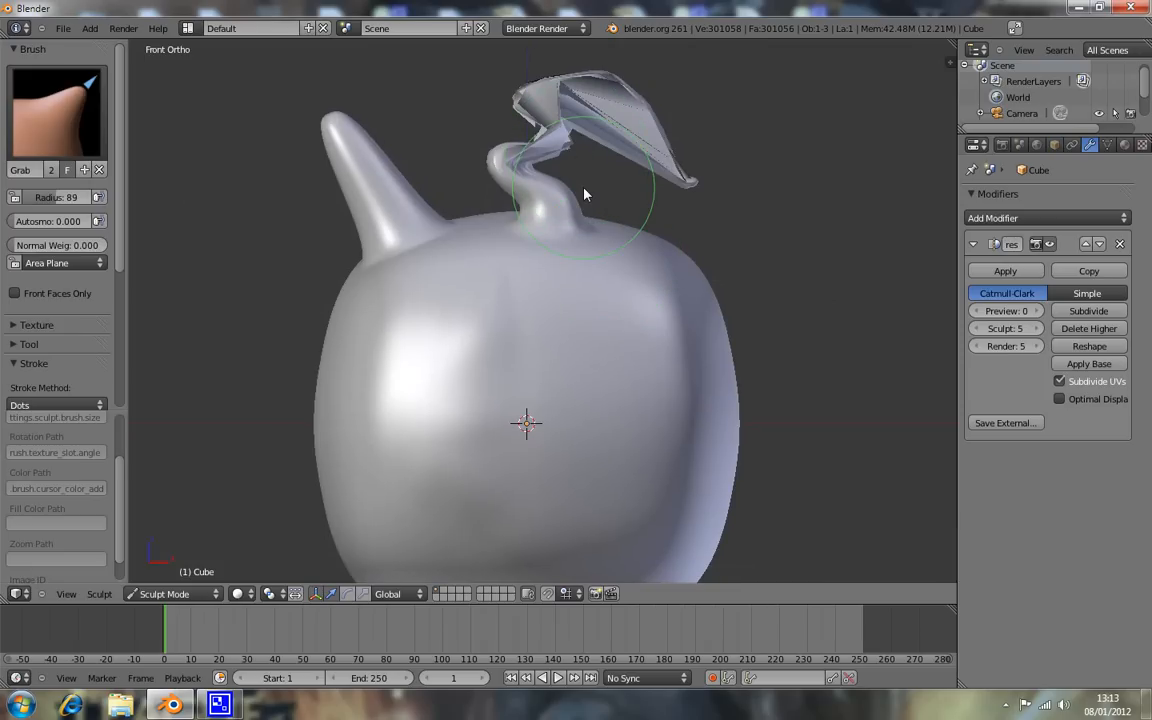
{"action": "key", "text": "ctrl+z"}
Switch to the Snake Hook brush and pull a shorter wavy horn upward from the cube's top.
{"action": "left_click", "coordinate": [58, 118]}
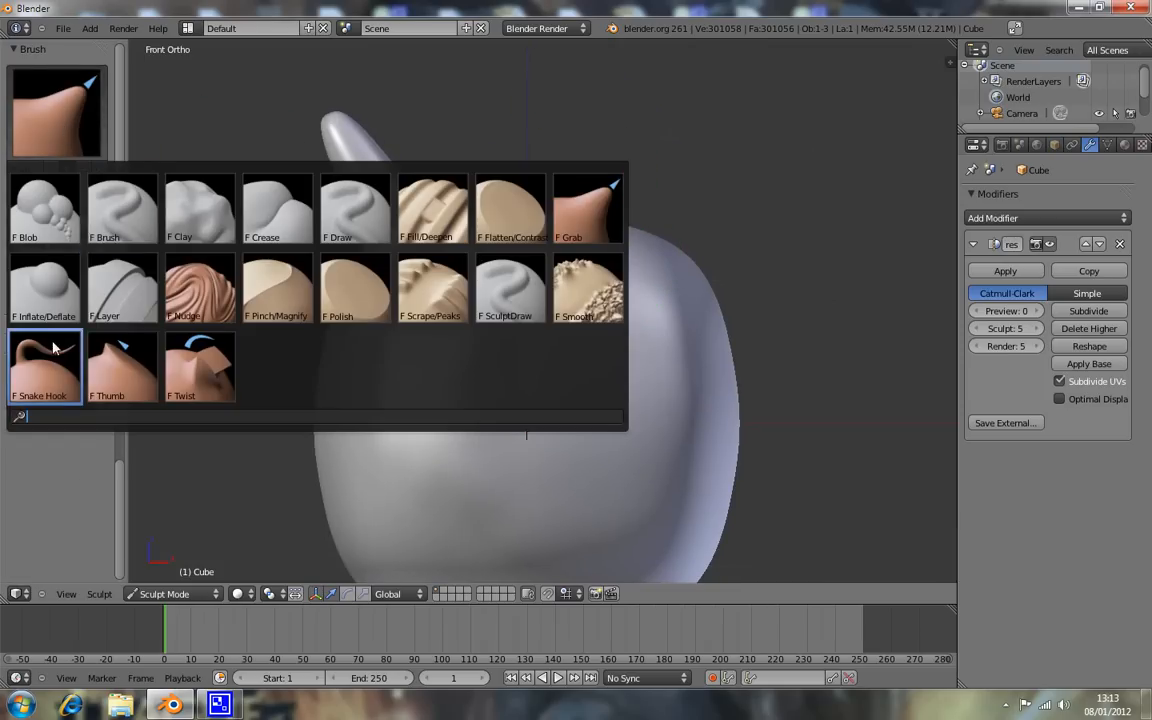
{"action": "left_click", "coordinate": [46, 355]}
{"action": "scroll", "coordinate": [540, 221], "scroll_direction": "up", "scroll_amount": 2}
{"action": "scroll", "coordinate": [588, 197], "scroll_direction": "down", "scroll_amount": 1}
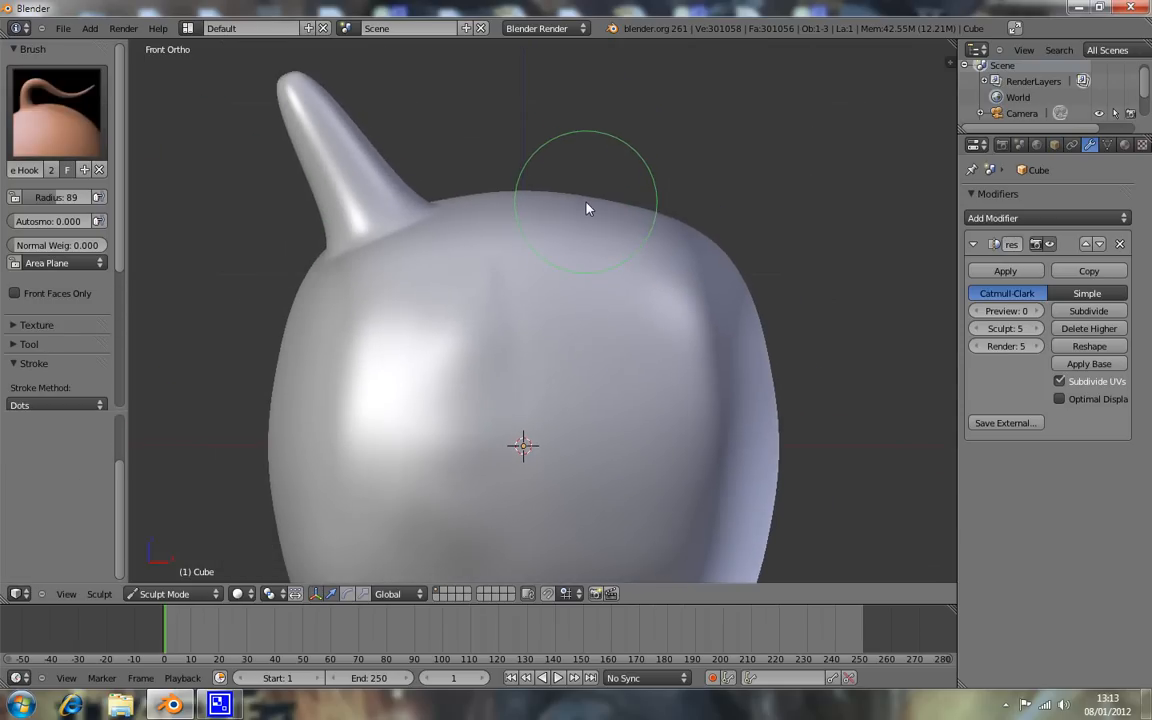
{"action": "mouse_move", "coordinate": [586, 200]}
{"action": "left_mouse_down"}
{"action": "mouse_move", "coordinate": [611, 161]}
{"action": "mouse_move", "coordinate": [555, 120]}
{"action": "mouse_move", "coordinate": [563, 70]}
{"action": "mouse_move", "coordinate": [604, 80]}
{"action": "left_mouse_up"}
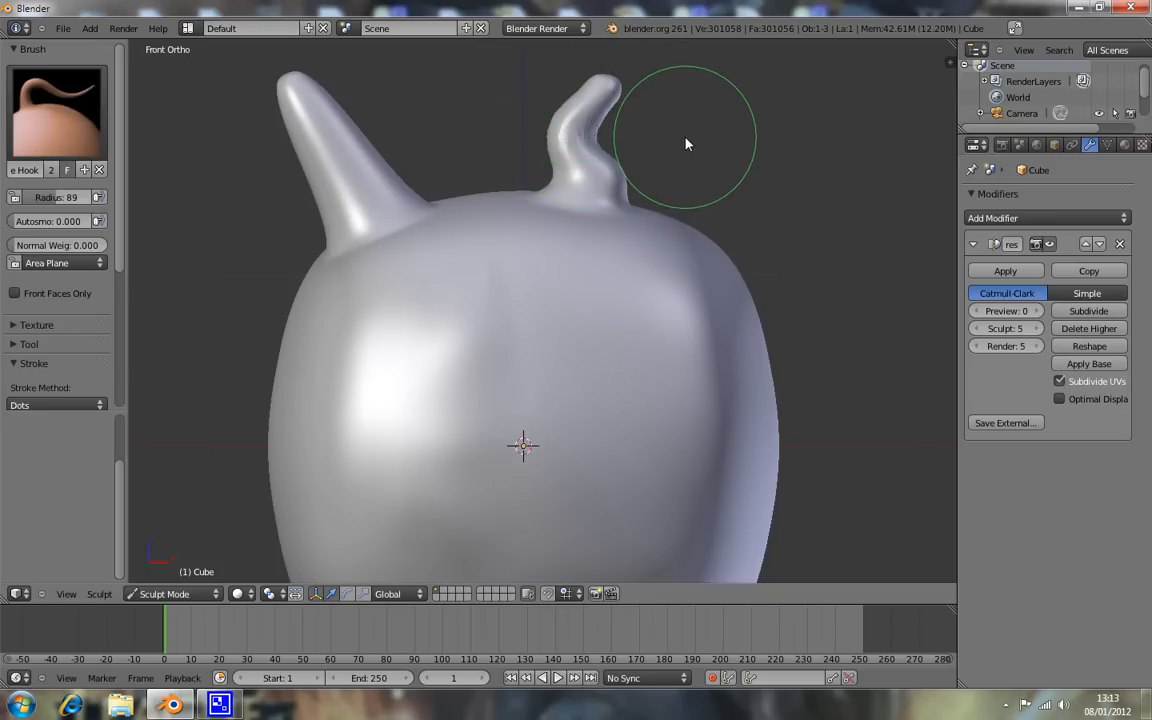
Inspect the wavy horn and extend its tip up and outward with the Snake Hook brush.
{"action": "middle_click_drag", "start_coordinate": [685, 139], "coordinate": [652, 219], "text": "shift"}
{"action": "scroll", "coordinate": [652, 219], "scroll_direction": "up", "scroll_amount": 3}
{"action": "mouse_move", "coordinate": [674, 172]}
{"action": "middle_mouse_down"}
{"action": "mouse_move", "coordinate": [612, 201]}
{"action": "mouse_move", "coordinate": [640, 176]}
{"action": "middle_mouse_up"}
{"action": "key", "text": "KP_1"}
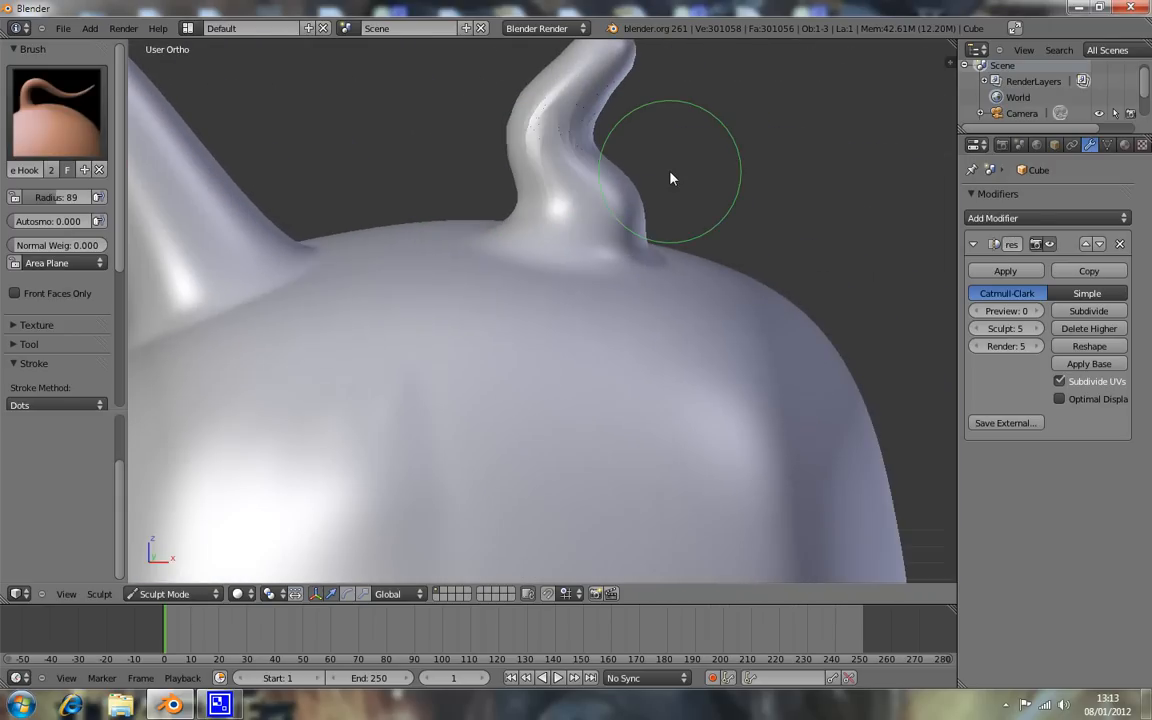
{"action": "scroll", "coordinate": [672, 179], "scroll_direction": "down", "scroll_amount": 2}
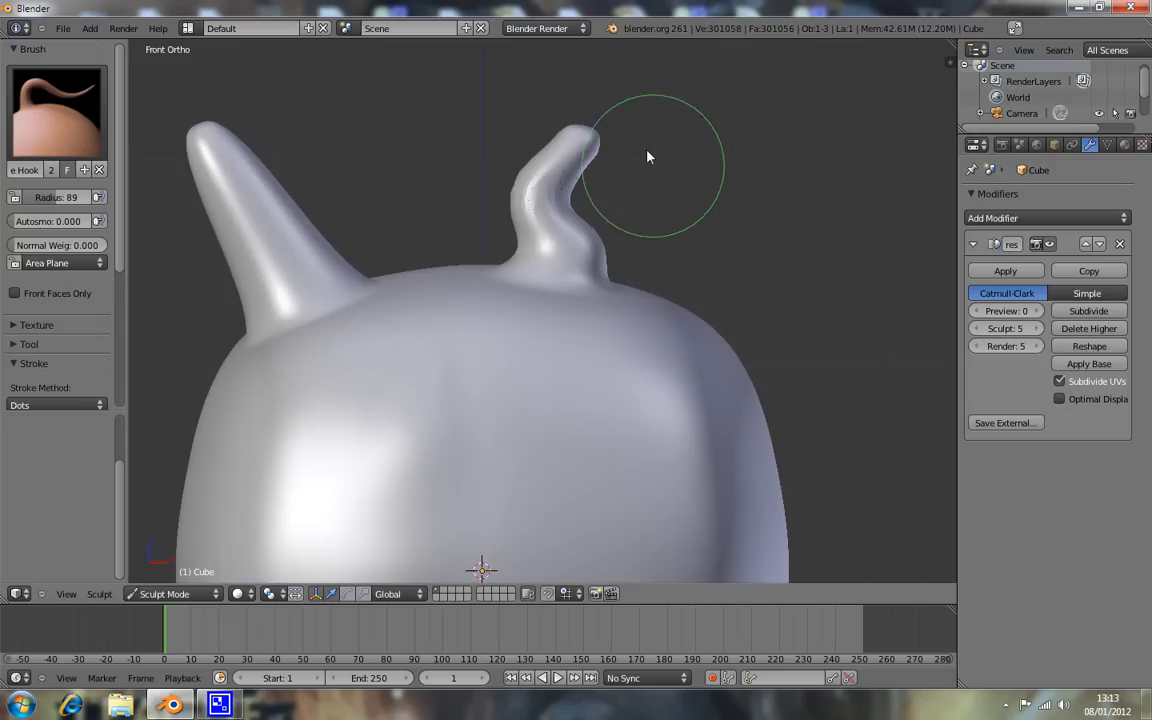
{"action": "mouse_move", "coordinate": [608, 126]}
{"action": "left_mouse_down"}
{"action": "mouse_move", "coordinate": [596, 123]}
{"action": "mouse_move", "coordinate": [607, 105]}
{"action": "mouse_move", "coordinate": [683, 55]}
{"action": "left_mouse_up"}
{"action": "key", "text": "ctrl+z"}
{"action": "scroll", "coordinate": [670, 180], "scroll_direction": "down", "scroll_amount": 2}
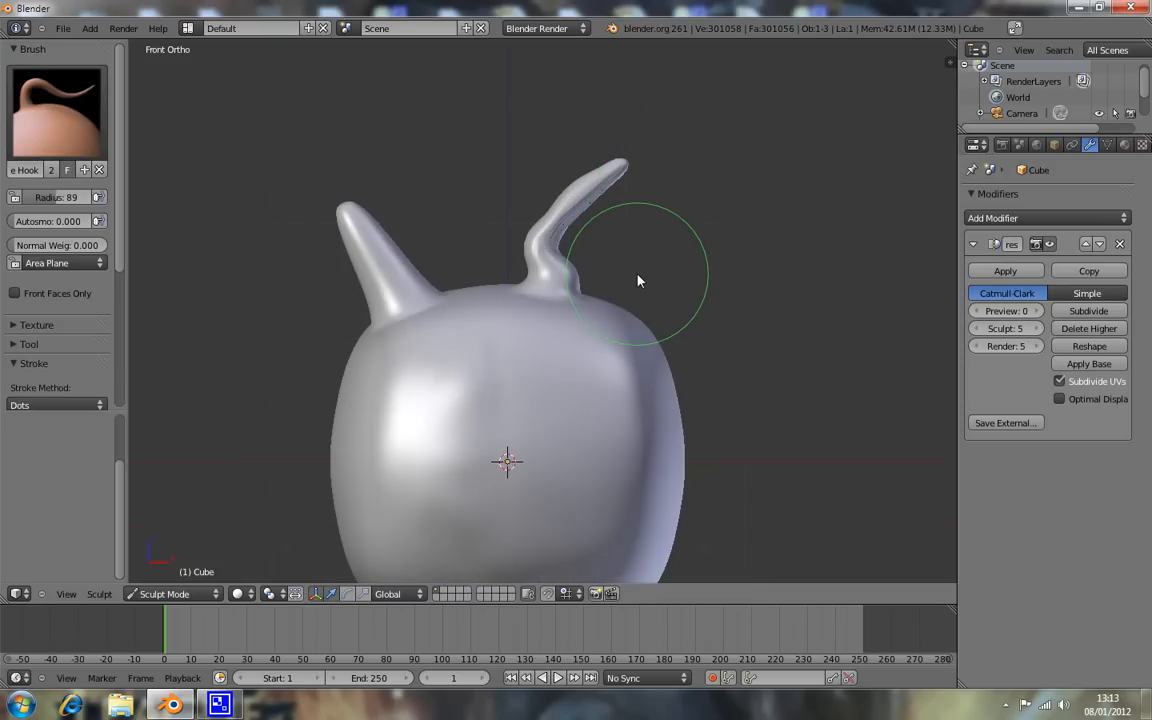
{"action": "scroll", "coordinate": [555, 337], "scroll_direction": "down", "scroll_amount": 1}
{"action": "scroll", "coordinate": [556, 342], "scroll_direction": "up", "scroll_amount": 2}
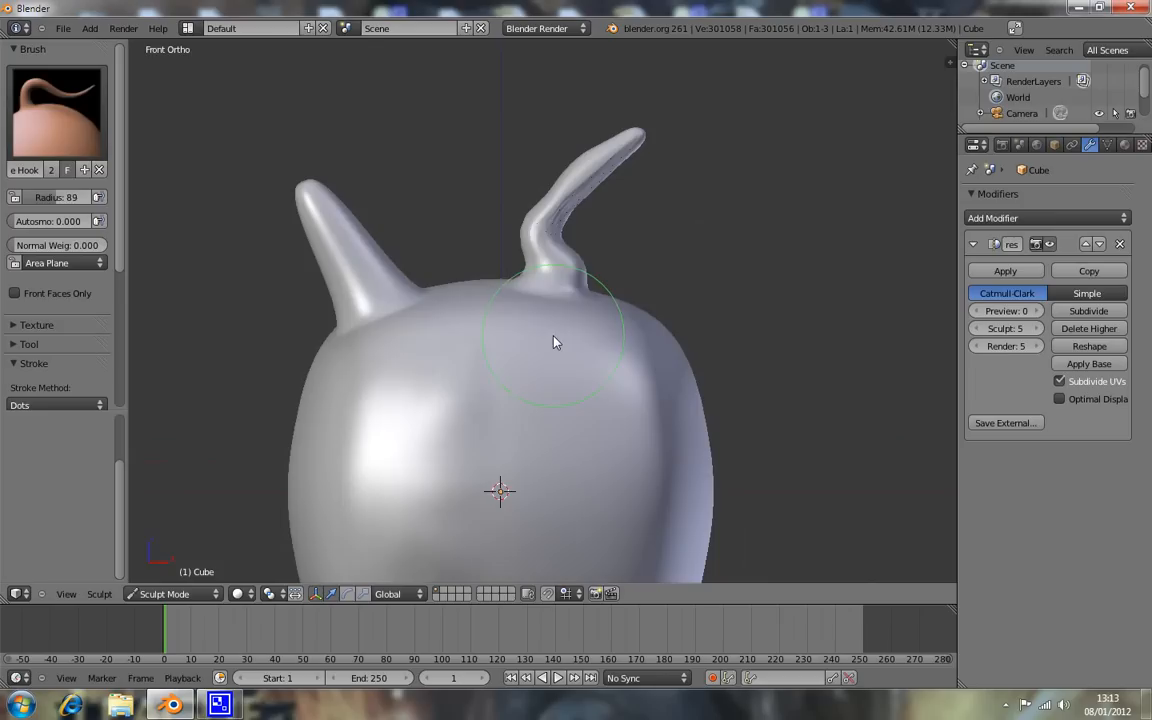
{"action": "mouse_move", "coordinate": [535, 360]}
{"action": "middle_mouse_down", "text": "shift"}
{"action": "mouse_move", "coordinate": [563, 321]}
{"action": "mouse_move", "coordinate": [576, 269]}
{"action": "middle_mouse_up", "text": "shift"}
{"action": "scroll", "coordinate": [576, 300], "scroll_direction": "down", "scroll_amount": 2}
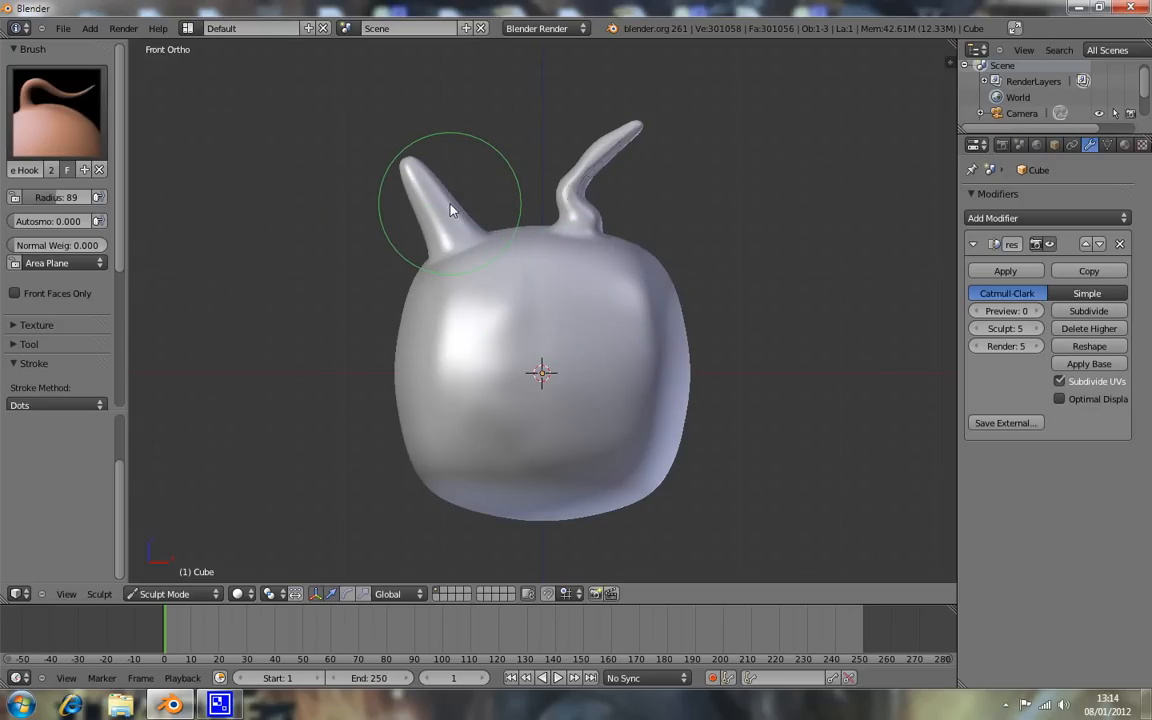
Undo the Snake Hook and Grab horns back to the plain rounded cube.
{"action": "left_click", "coordinate": [42, 120]}
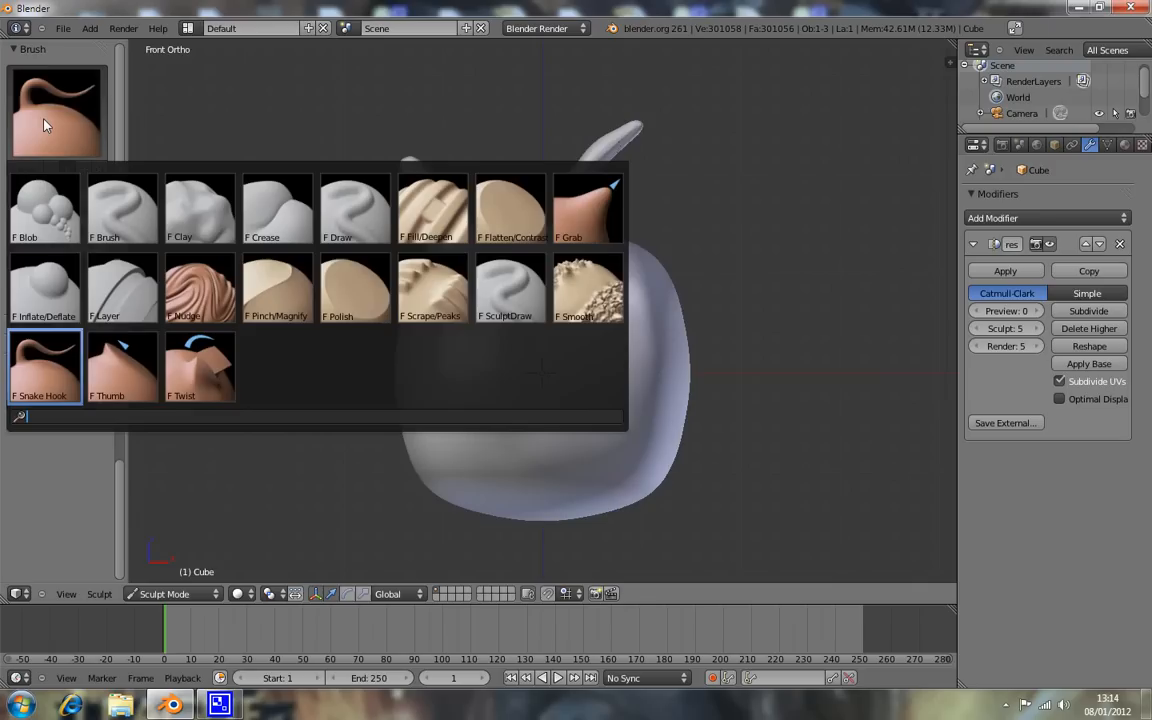
{"action": "left_click", "coordinate": [69, 138]}
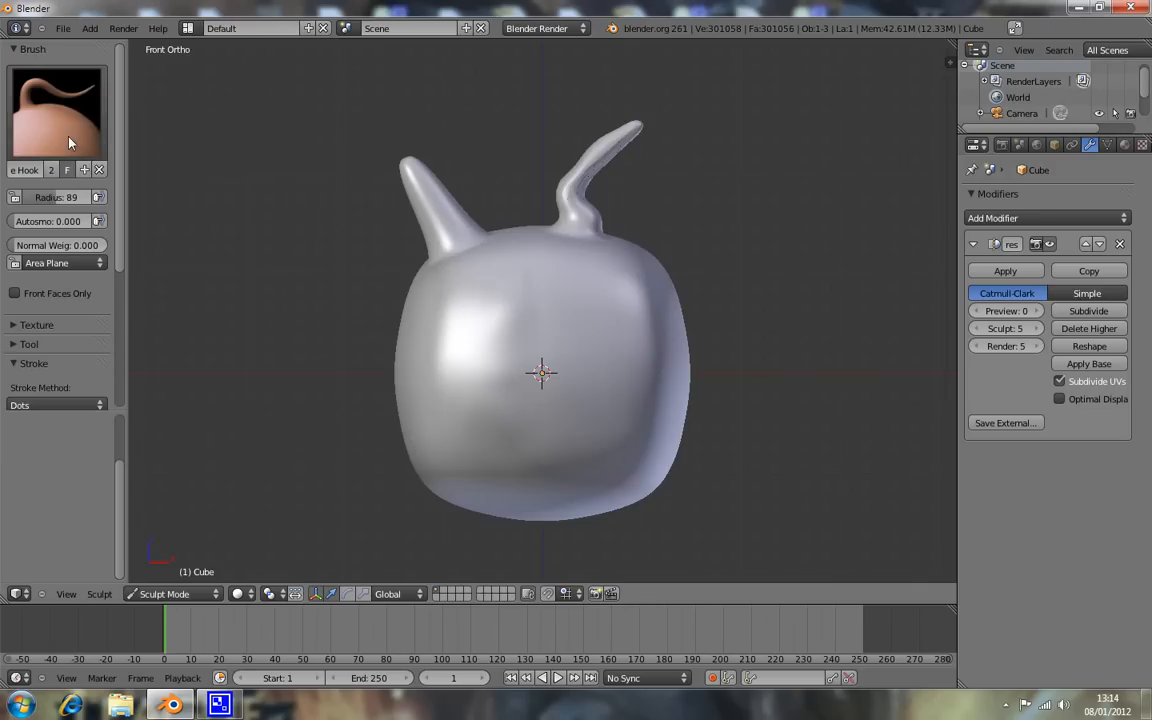
{"action": "key", "text": "ctrl+z"}
{"action": "key", "text": "ctrl+z"}
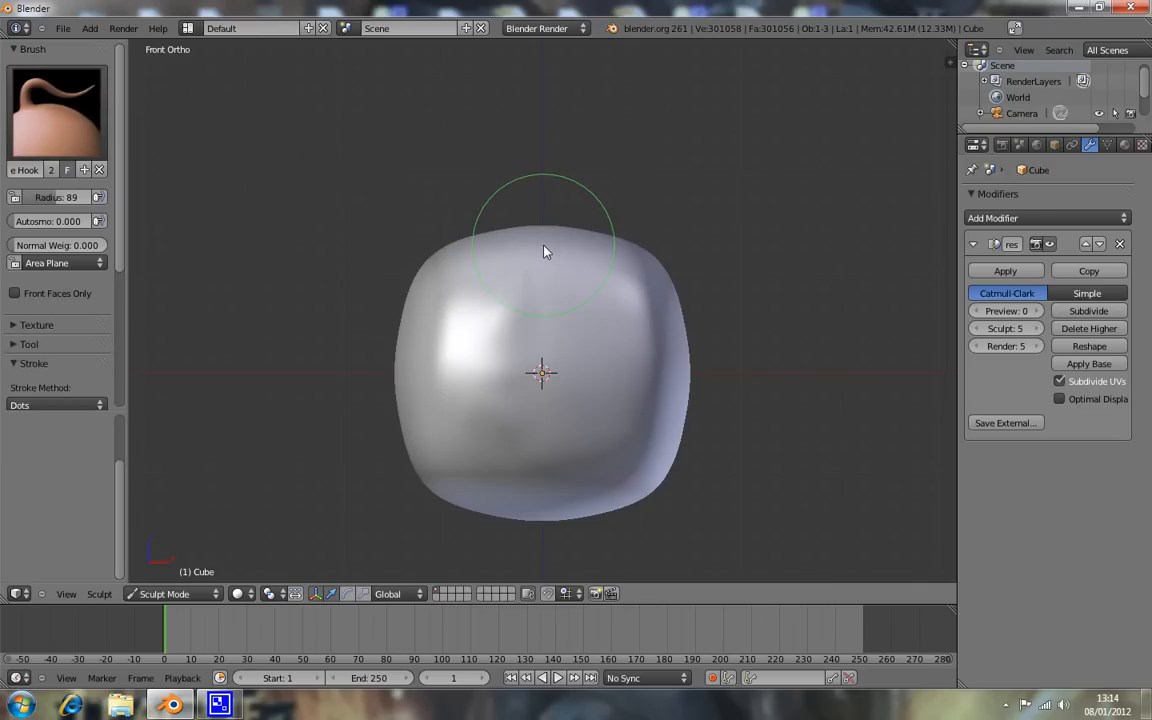
Switch to the Thumb brush at strength 0.500 and push the cube's upper-right corner up into a small peak.
{"action": "left_click", "coordinate": [45, 110]}
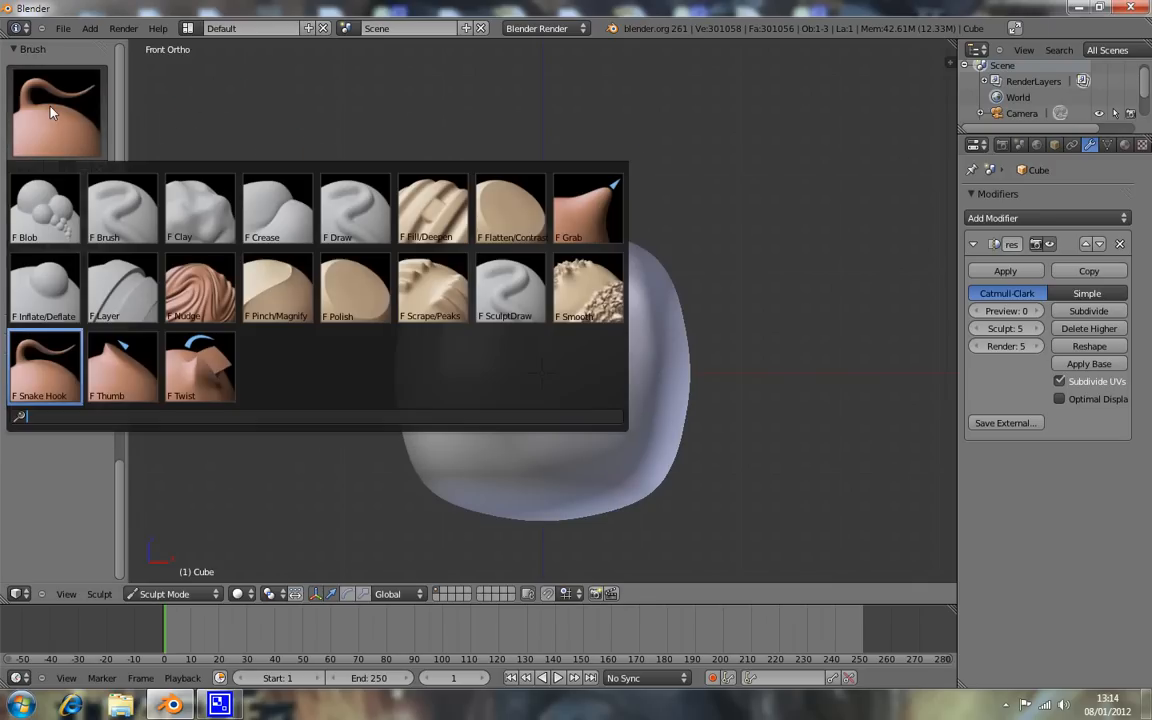
{"action": "left_click", "coordinate": [125, 364]}
{"action": "scroll", "coordinate": [560, 265], "scroll_direction": "up", "scroll_amount": 2}
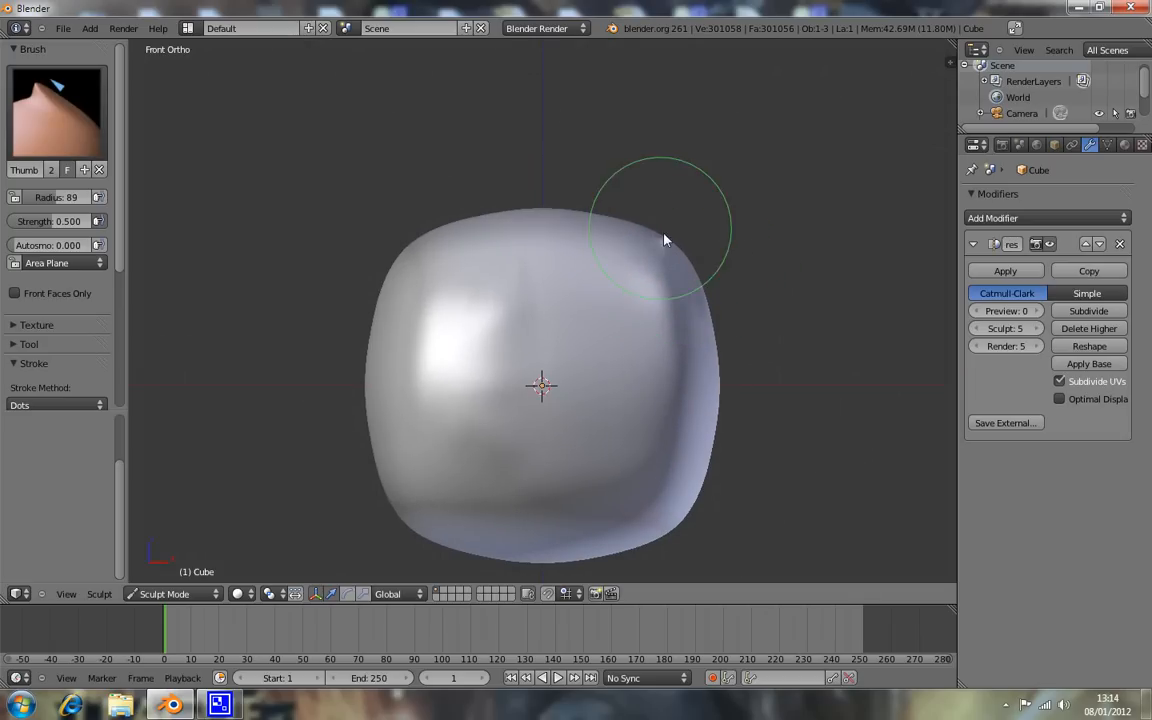
{"action": "left_click_drag", "start_coordinate": [638, 206], "coordinate": [641, 206]}
{"action": "left_click_drag", "start_coordinate": [686, 268], "coordinate": [651, 210]}
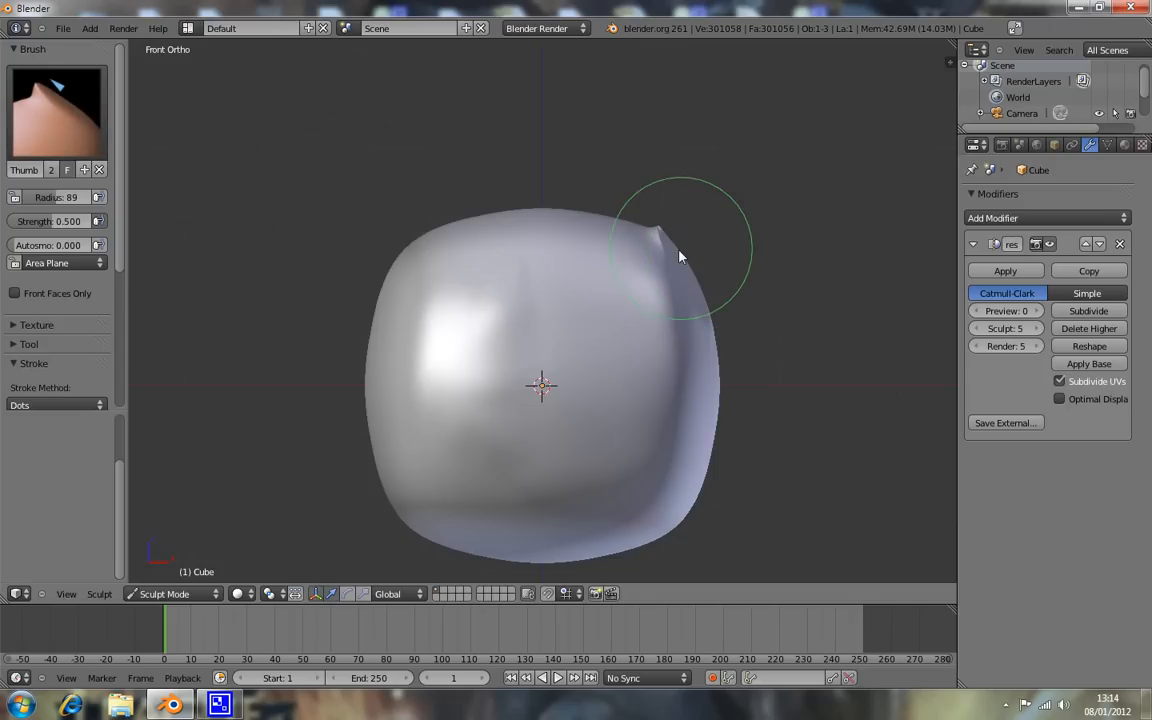
{"action": "left_click_drag", "start_coordinate": [666, 249], "coordinate": [620, 176]}
Push the surface upward on another side of the cube with the Thumb brush and return to the front view.
{"action": "middle_click_drag", "start_coordinate": [686, 297], "coordinate": [487, 333]}
{"action": "middle_click_drag", "start_coordinate": [807, 347], "coordinate": [756, 342]}
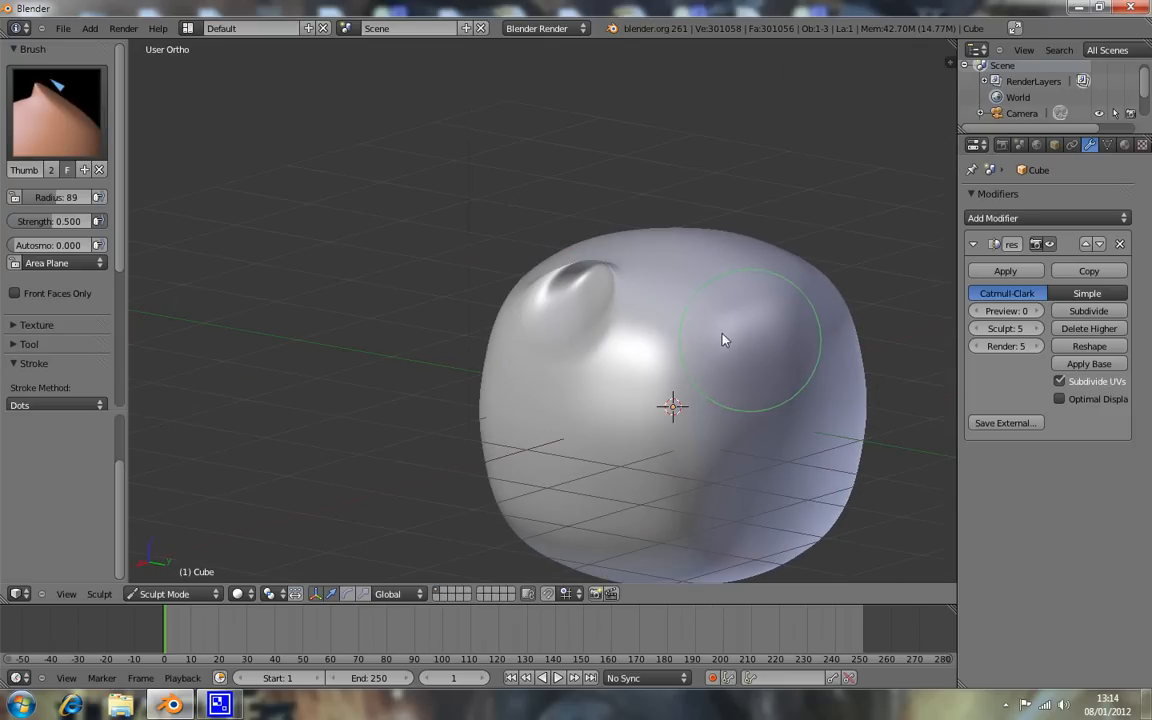
{"action": "mouse_move", "coordinate": [706, 353]}
{"action": "left_mouse_down"}
{"action": "mouse_move", "coordinate": [713, 256]}
{"action": "mouse_move", "coordinate": [735, 243]}
{"action": "left_mouse_up"}
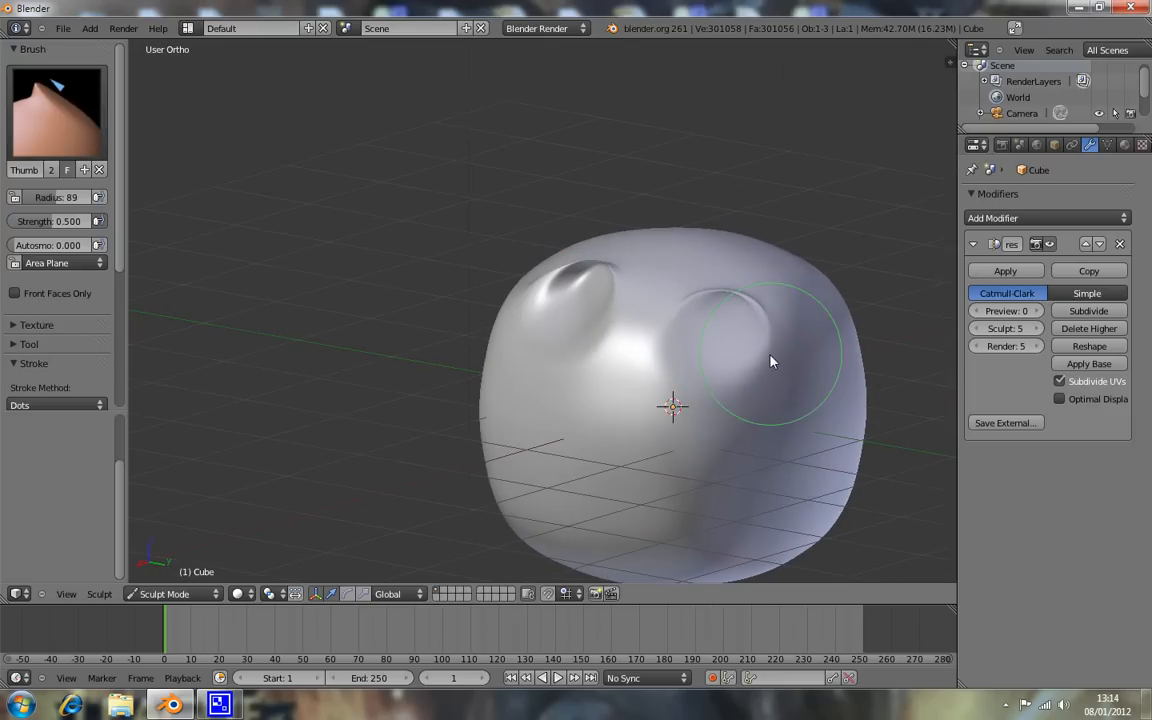
{"action": "mouse_move", "coordinate": [690, 395]}
{"action": "middle_mouse_down"}
{"action": "mouse_move", "coordinate": [621, 375]}
{"action": "mouse_move", "coordinate": [597, 381]}
{"action": "mouse_move", "coordinate": [753, 388]}
{"action": "middle_mouse_up"}
{"action": "key", "text": "KP_1"}
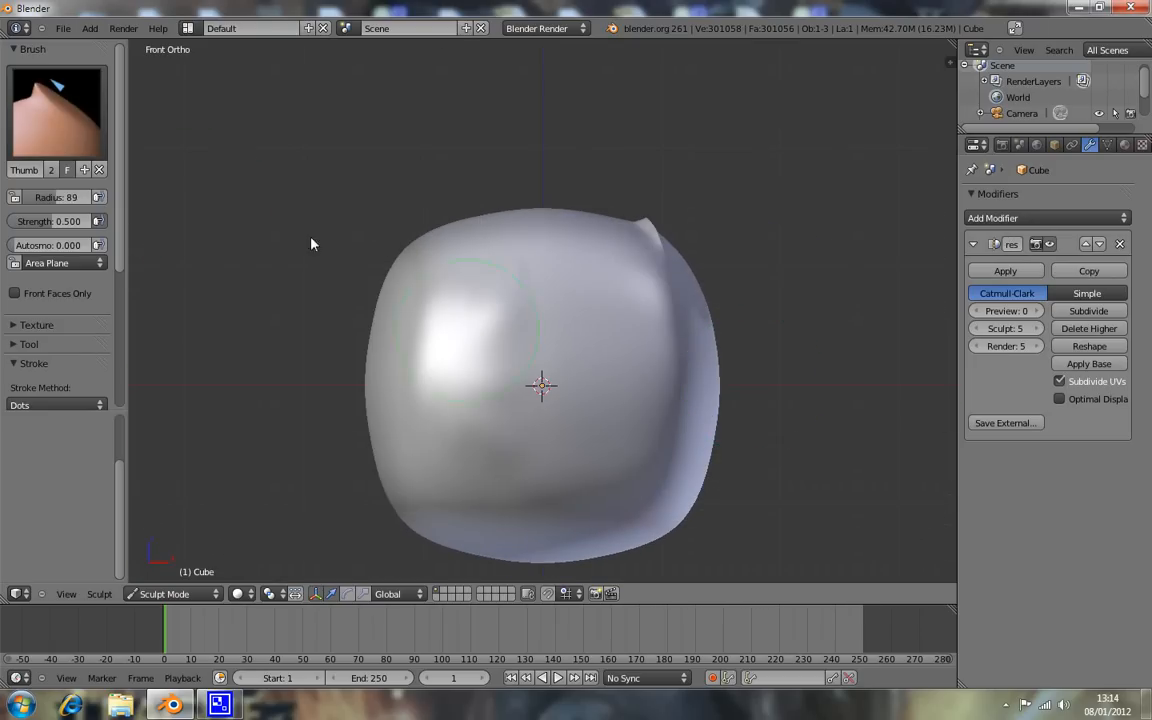
Set the Thumb brush strength to 1.000 and smear the surface at the cube's upper-left front.
{"action": "left_click_drag", "start_coordinate": [52, 222], "coordinate": [109, 198]}
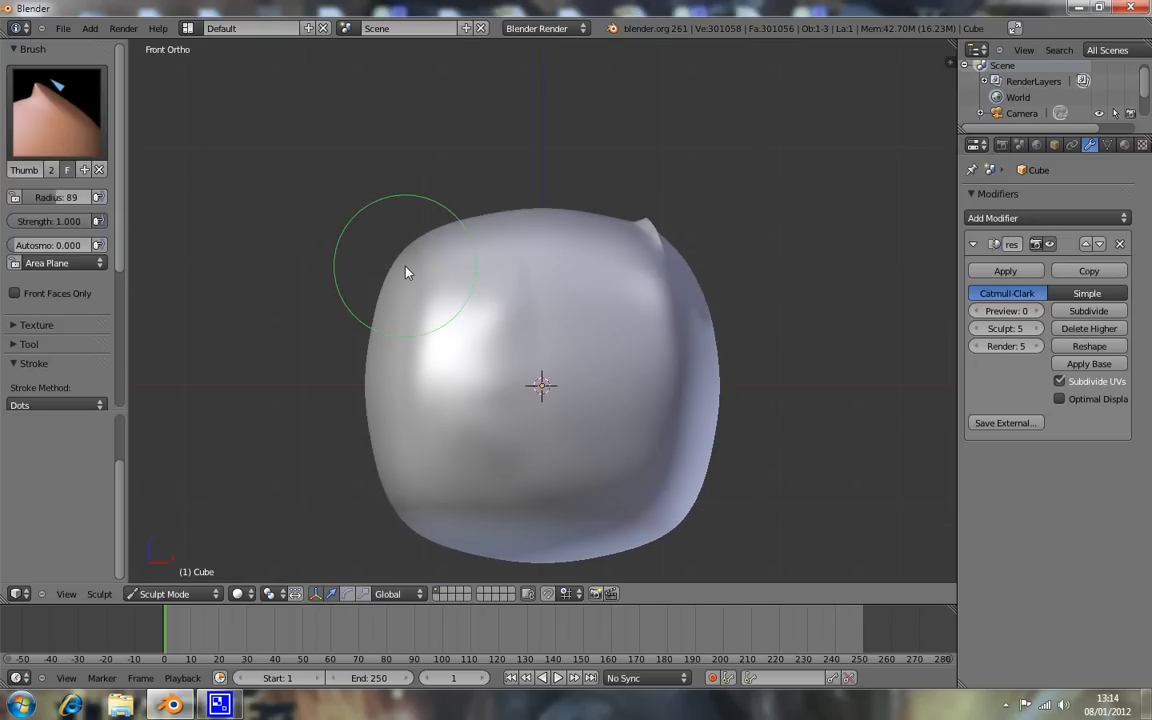
{"action": "mouse_move", "coordinate": [432, 241]}
{"action": "left_mouse_down"}
{"action": "mouse_move", "coordinate": [400, 330]}
{"action": "mouse_move", "coordinate": [446, 308]}
{"action": "mouse_move", "coordinate": [457, 273]}
{"action": "left_mouse_up"}
Examine the Thumb brush's available stroke methods and keep it on Dots.
{"action": "scroll", "coordinate": [80, 320], "scroll_direction": "down", "scroll_amount": 5}
{"action": "scroll", "coordinate": [66, 300], "scroll_direction": "up", "scroll_amount": 2}
{"action": "scroll", "coordinate": [55, 295], "scroll_direction": "down", "scroll_amount": 2}
{"action": "left_click", "coordinate": [60, 244]}
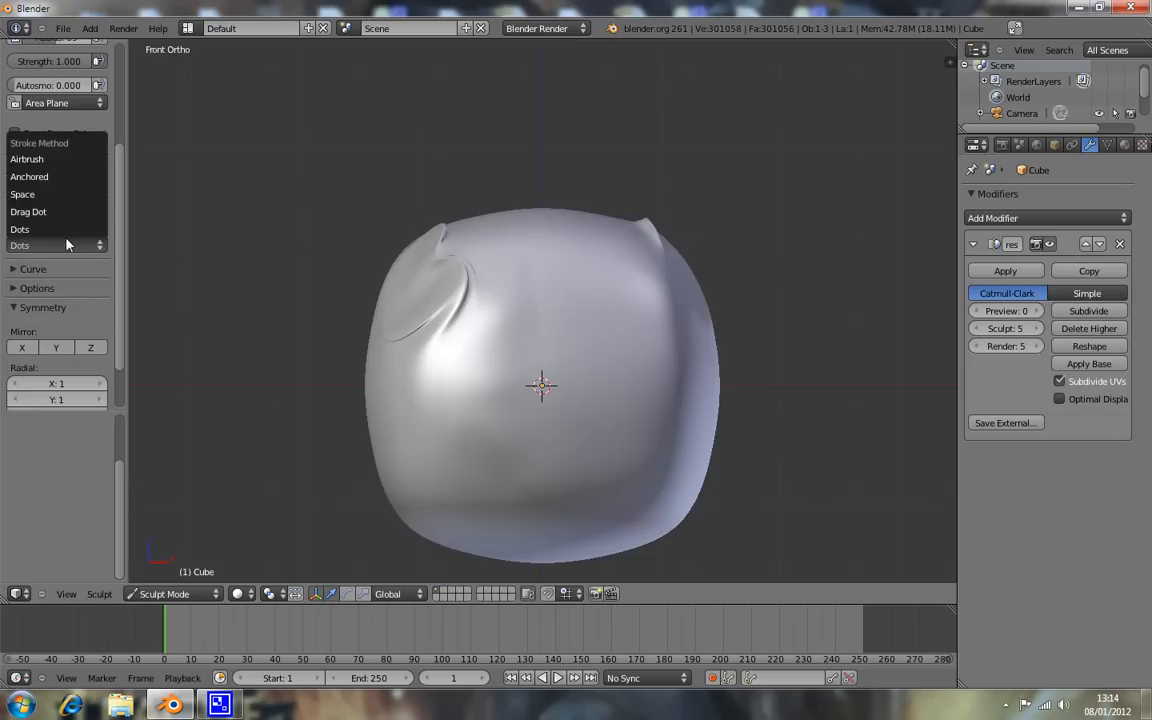
{"action": "left_click", "coordinate": [66, 247]}
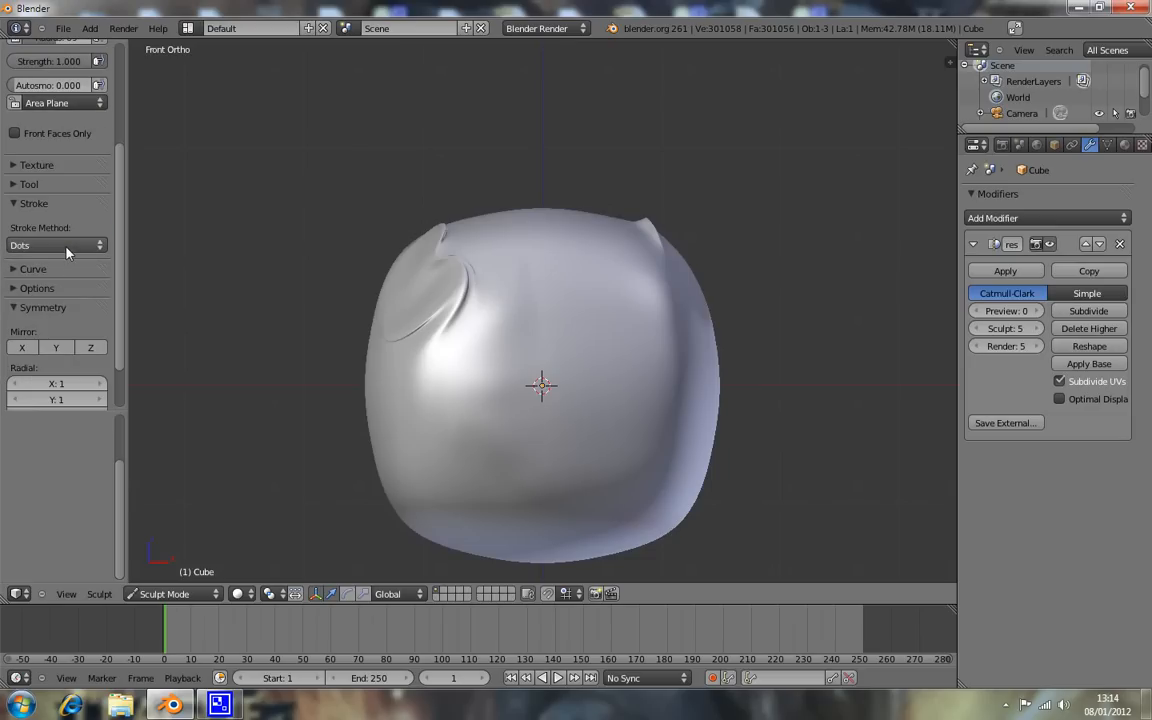
{"action": "left_click", "coordinate": [62, 243]}
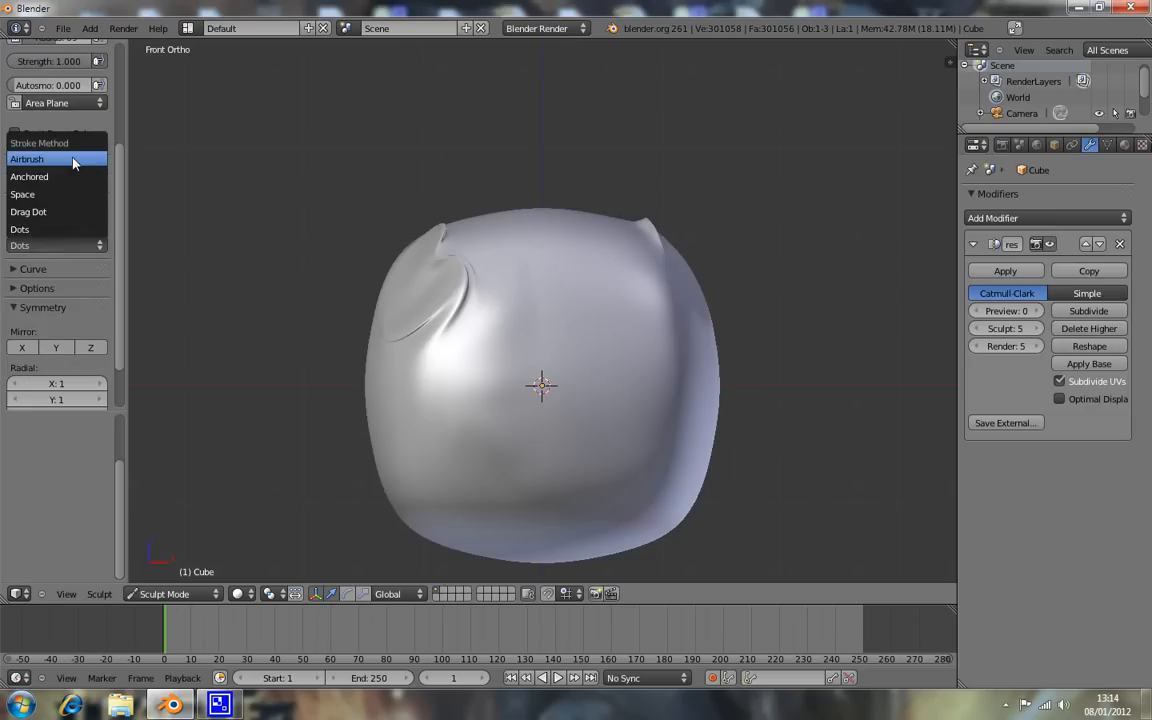
{"action": "left_click", "coordinate": [50, 227]}
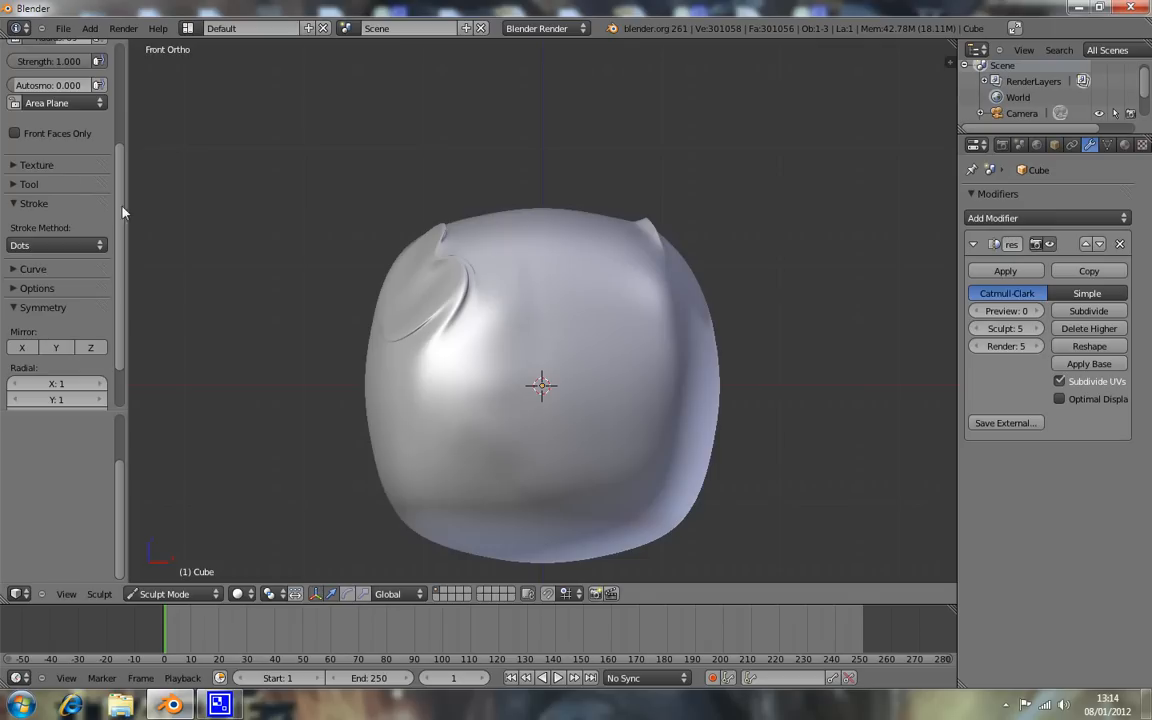
{"action": "scroll", "coordinate": [147, 211], "scroll_direction": "up", "scroll_amount": 1}
{"action": "scroll", "coordinate": [133, 213], "scroll_direction": "down", "scroll_amount": 1}
{"action": "scroll", "coordinate": [105, 229], "scroll_direction": "up", "scroll_amount": 5}
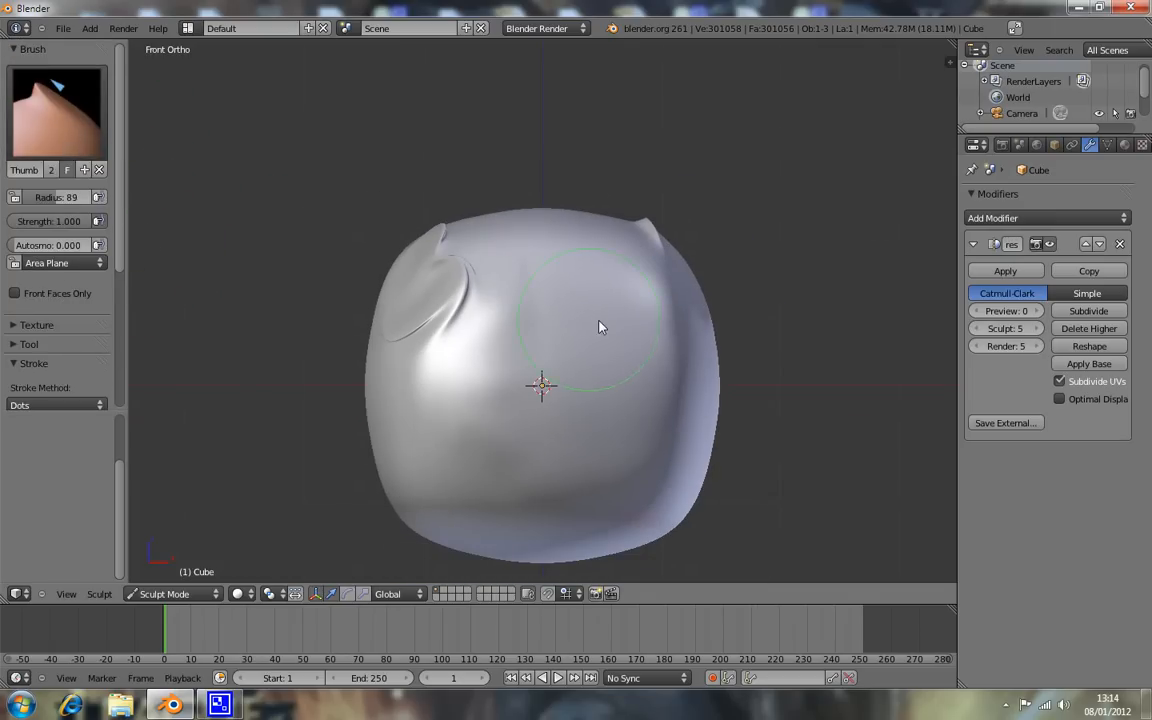
Undo the Thumb brush strokes on the cube's front and upper corners.
{"action": "key", "text": "ctrl+z"}
{"action": "key", "text": "ctrl+z"}
{"action": "key", "text": "ctrl+z"}
{"action": "key", "text": "ctrl+z"}
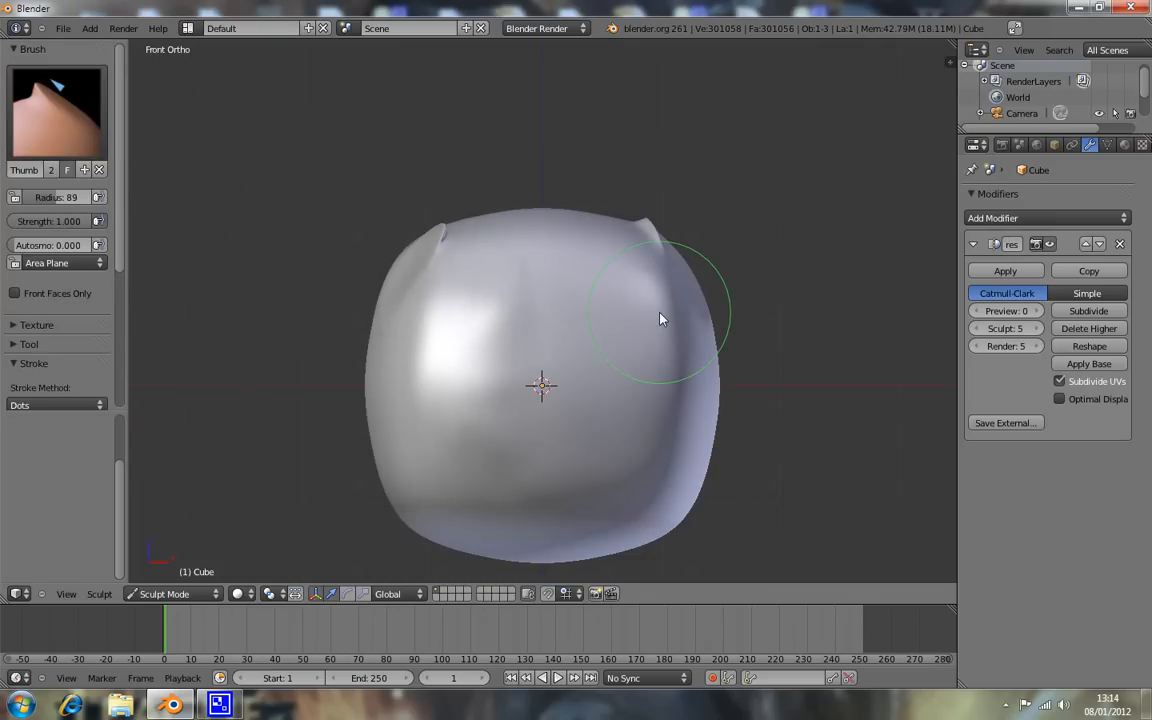
{"action": "key", "text": "ctrl+z"}
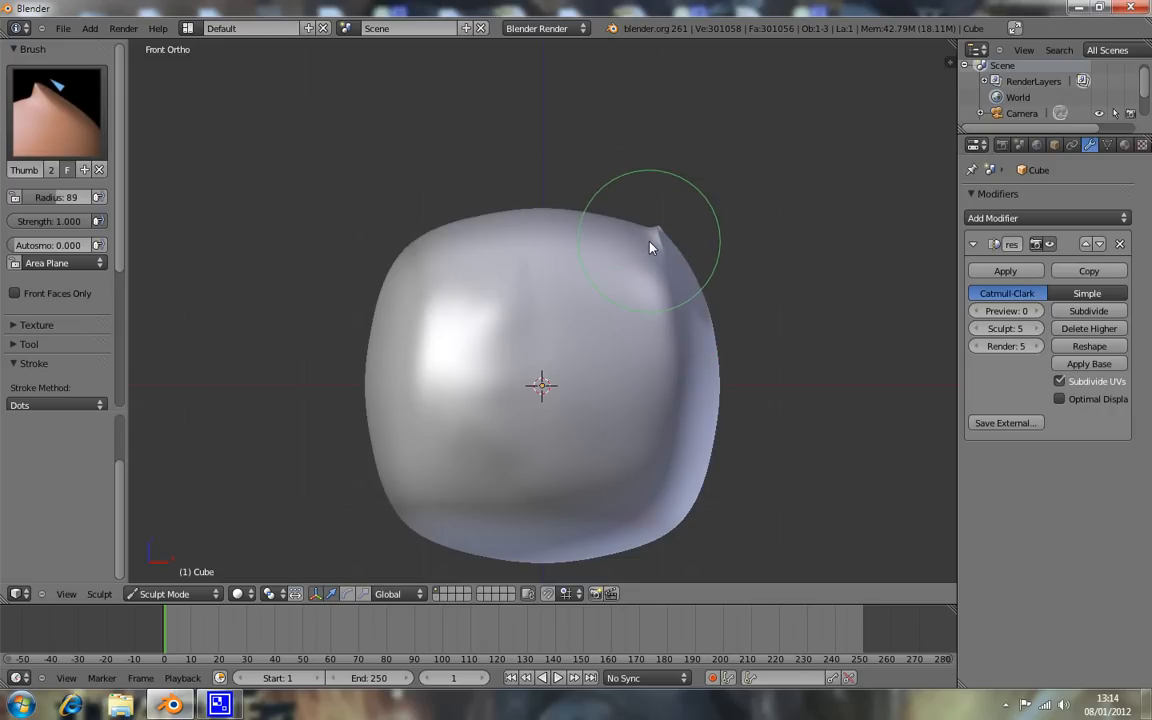
Switch to the Grab brush at radius 44, pull a small horn up from the cube's top centre, and bend its tip slightly.
{"action": "left_click", "coordinate": [64, 120]}
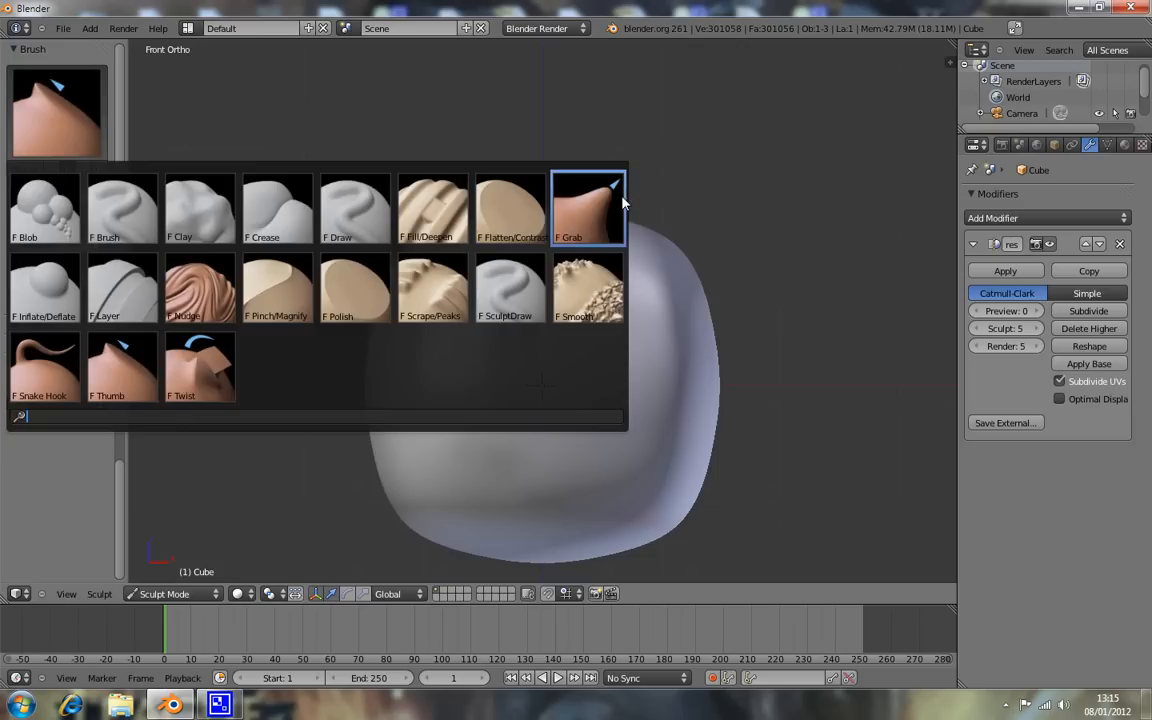
{"action": "left_click", "coordinate": [595, 205]}
{"action": "scroll", "coordinate": [536, 228], "scroll_direction": "up", "scroll_amount": 2}
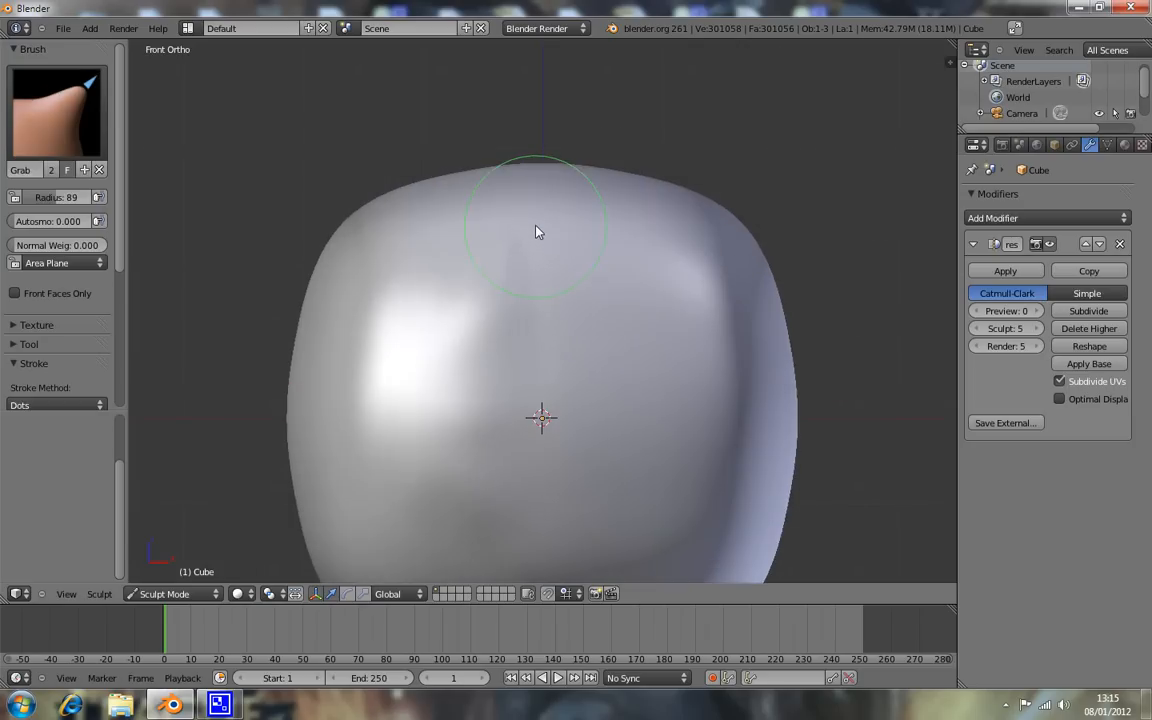
{"action": "scroll", "coordinate": [537, 226], "scroll_direction": "down", "scroll_amount": 1}
{"action": "key", "text": "f"}
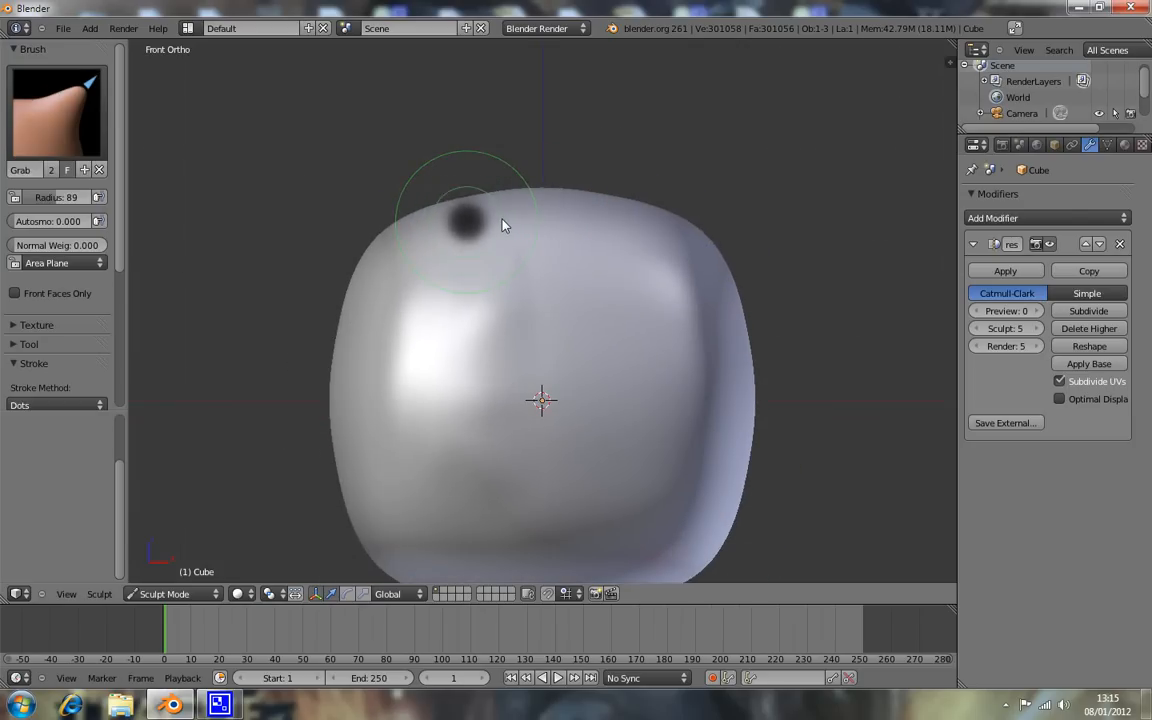
{"action": "left_click", "coordinate": [503, 225]}
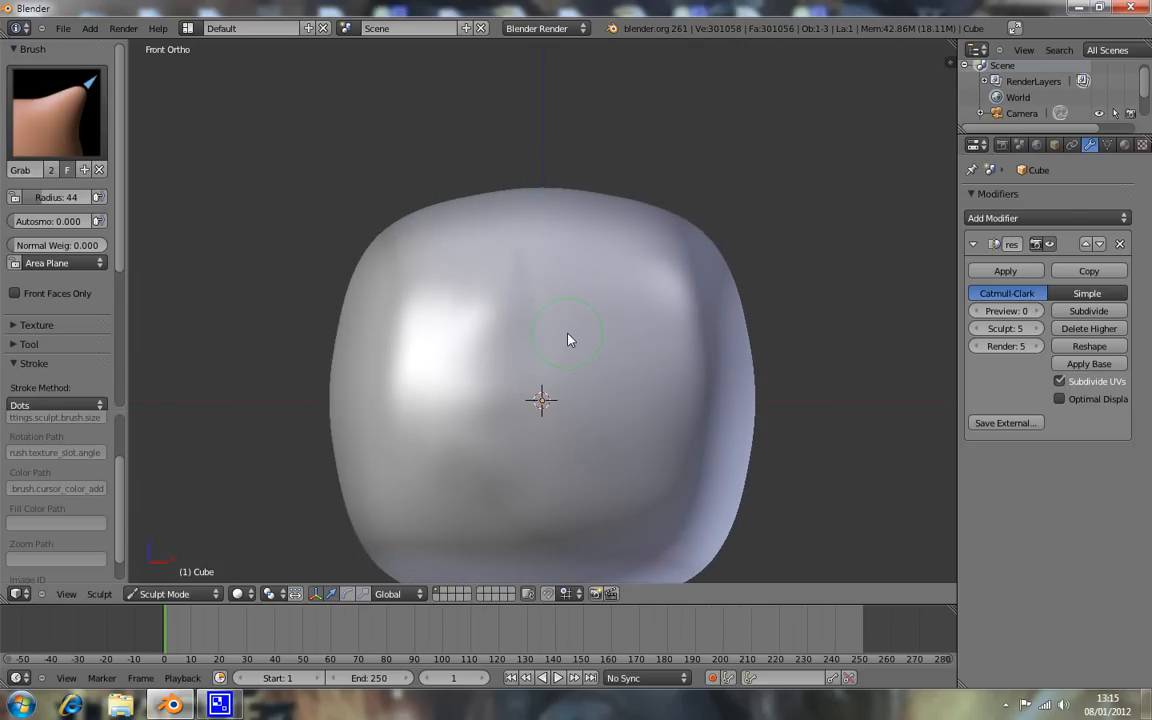
{"action": "left_click_drag", "start_coordinate": [543, 201], "coordinate": [541, 150]}
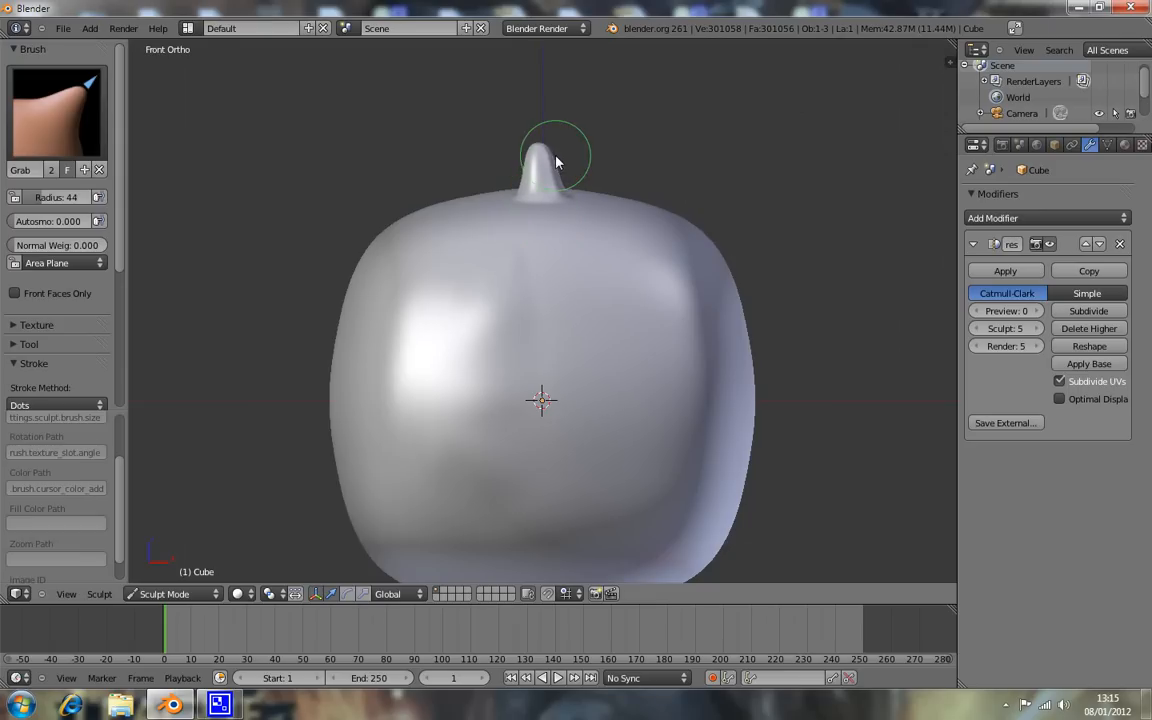
{"action": "left_click_drag", "start_coordinate": [566, 164], "coordinate": [573, 164]}
Switch to the Twist brush at strength 1.000 and twist the horn's tip from the top view.
{"action": "middle_click_drag", "start_coordinate": [558, 214], "coordinate": [569, 365]}
{"action": "key", "text": "KP_7"}
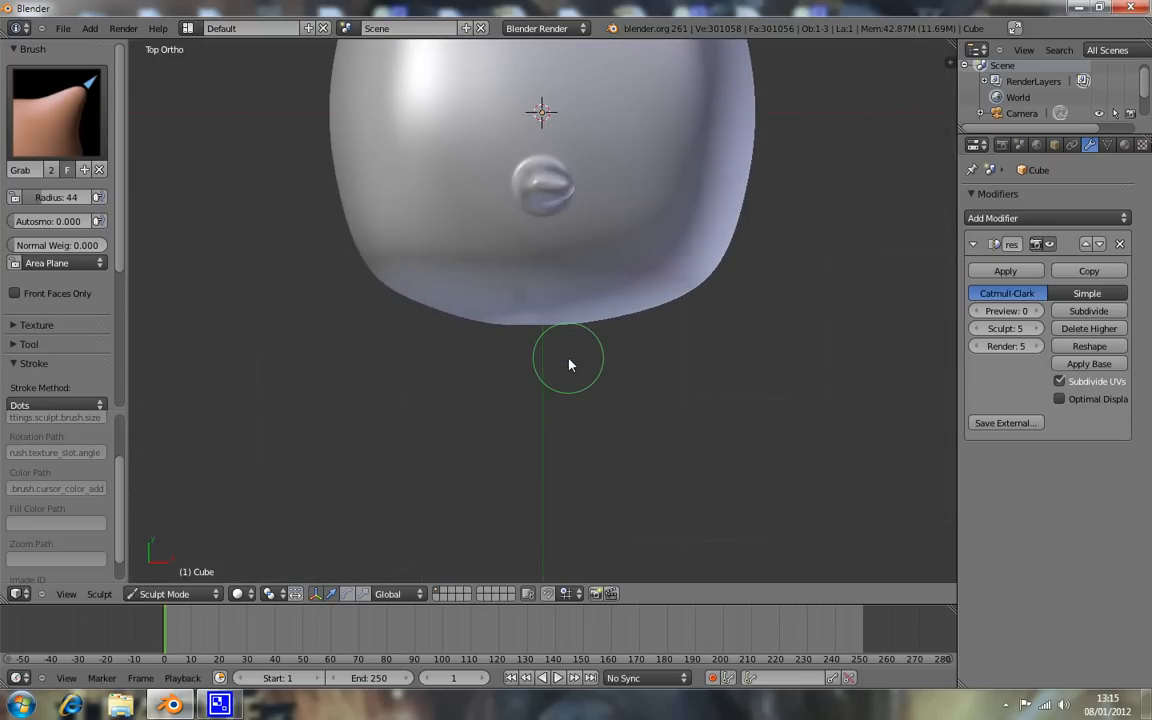
{"action": "left_click", "coordinate": [67, 99]}
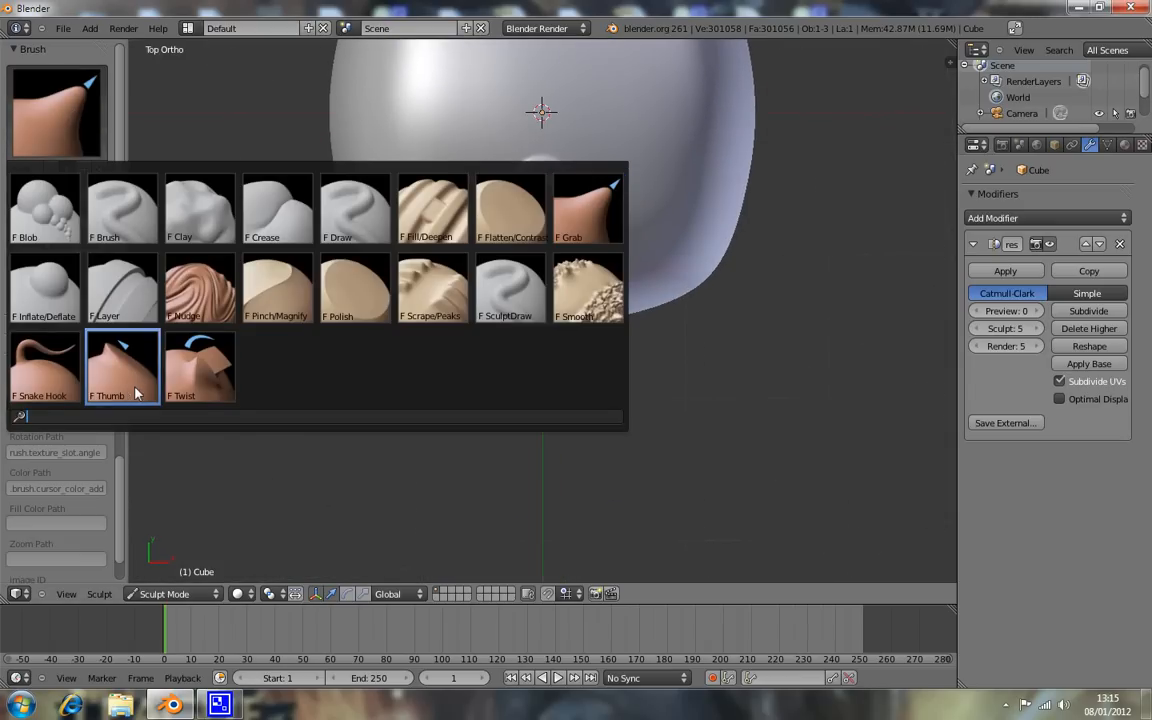
{"action": "left_click", "coordinate": [224, 378]}
{"action": "middle_click_drag", "start_coordinate": [635, 195], "coordinate": [638, 221], "text": "shift"}
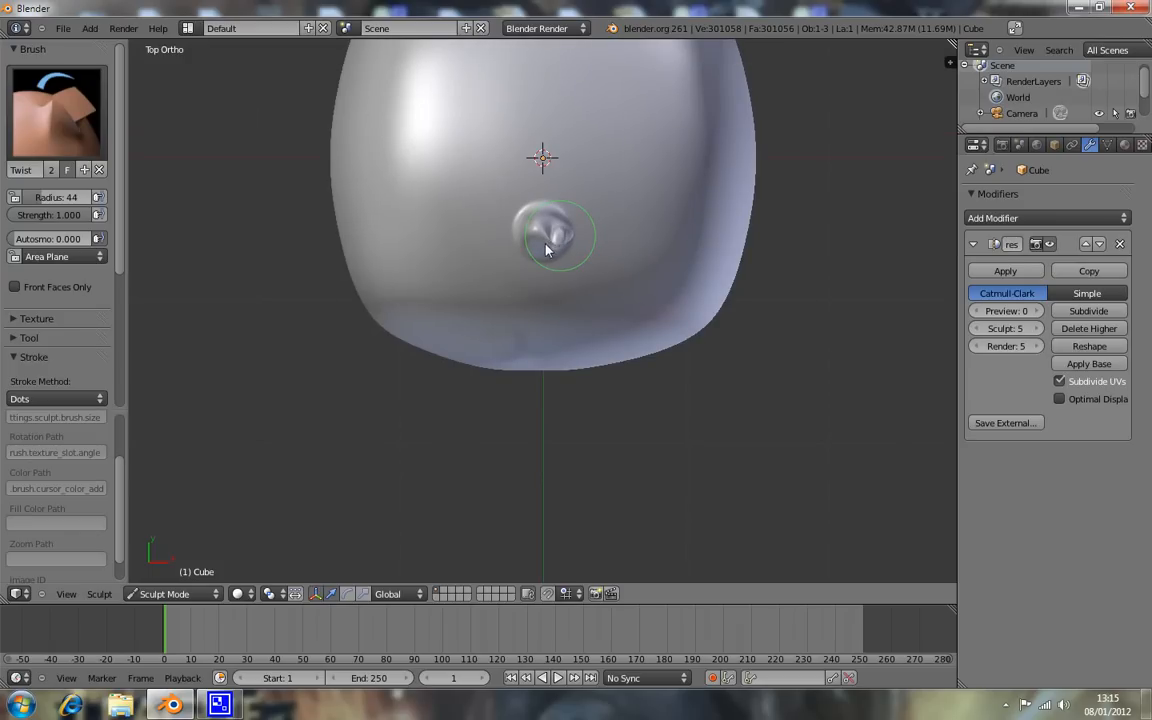
{"action": "left_click_drag", "start_coordinate": [550, 245], "coordinate": [543, 226]}
{"action": "left_click_drag", "start_coordinate": [550, 235], "coordinate": [520, 238]}
Nudge the horn's tip with the Nudge brush at strength 0.500 and check its shape from the front and top.
{"action": "left_click", "coordinate": [55, 110]}
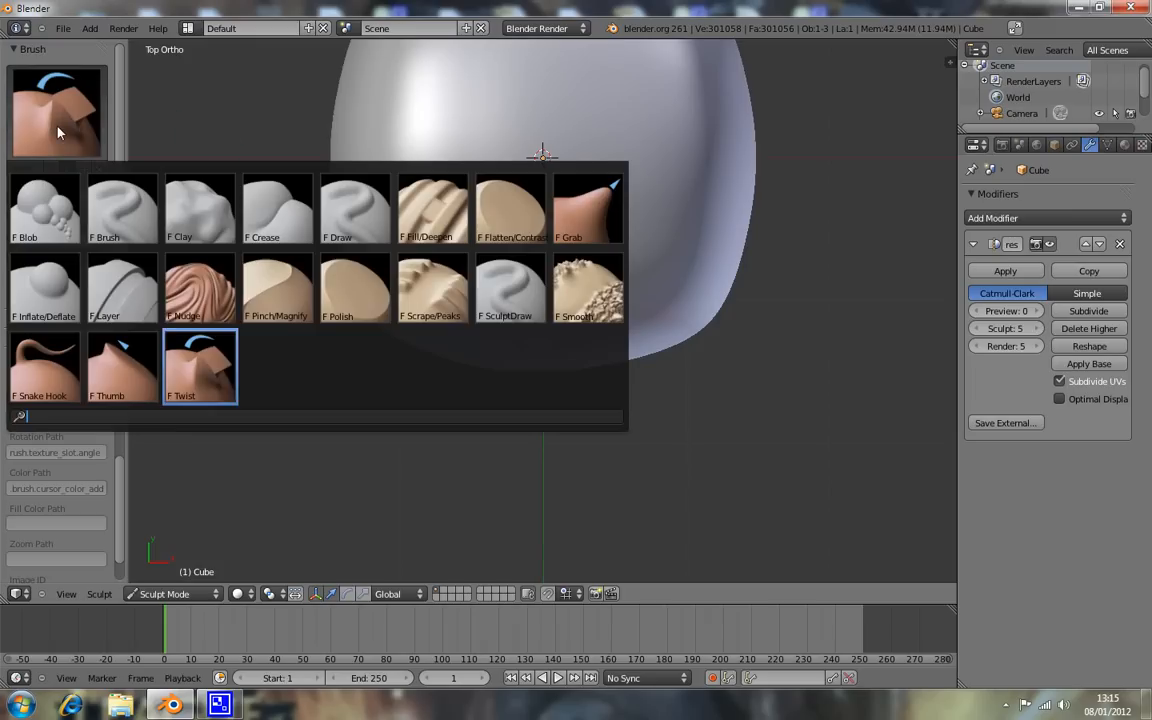
{"action": "left_click", "coordinate": [205, 300]}
{"action": "mouse_move", "coordinate": [548, 253]}
{"action": "left_mouse_down"}
{"action": "mouse_move", "coordinate": [535, 234]}
{"action": "mouse_move", "coordinate": [544, 219]}
{"action": "mouse_move", "coordinate": [558, 245]}
{"action": "mouse_move", "coordinate": [547, 221]}
{"action": "mouse_move", "coordinate": [538, 255]}
{"action": "mouse_move", "coordinate": [540, 238]}
{"action": "mouse_move", "coordinate": [555, 257]}
{"action": "mouse_move", "coordinate": [531, 221]}
{"action": "mouse_move", "coordinate": [578, 234]}
{"action": "mouse_move", "coordinate": [538, 236]}
{"action": "mouse_move", "coordinate": [573, 234]}
{"action": "mouse_move", "coordinate": [491, 190]}
{"action": "left_mouse_up"}
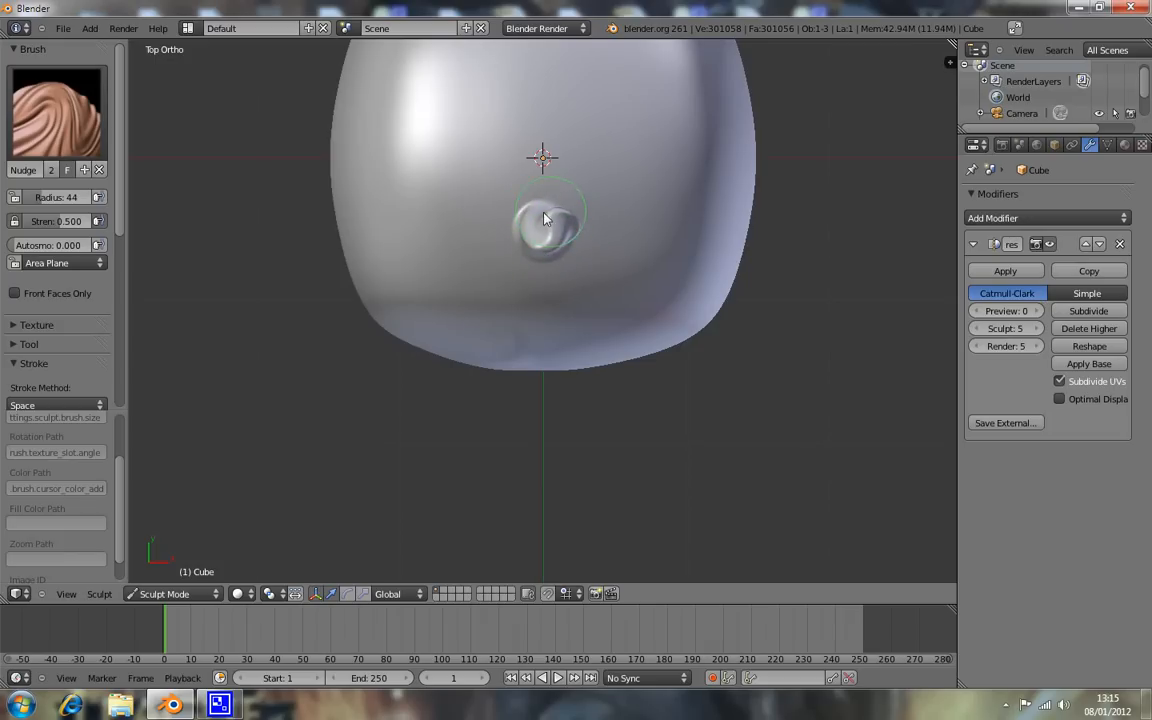
{"action": "mouse_move", "coordinate": [491, 192]}
{"action": "middle_mouse_down"}
{"action": "mouse_move", "coordinate": [469, 199]}
{"action": "mouse_move", "coordinate": [473, 148]}
{"action": "mouse_move", "coordinate": [383, 147]}
{"action": "mouse_move", "coordinate": [598, 261]}
{"action": "mouse_move", "coordinate": [472, 249]}
{"action": "mouse_move", "coordinate": [563, 239]}
{"action": "middle_mouse_up"}
{"action": "key", "text": "KP_1"}
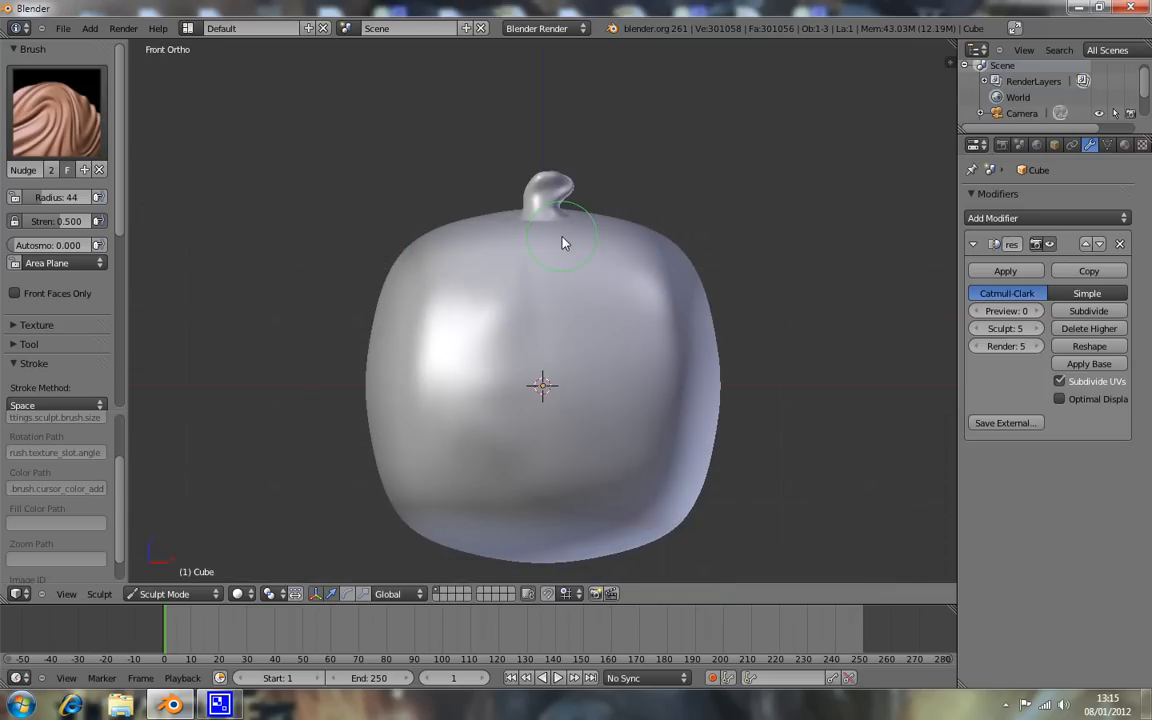
{"action": "key", "text": "KP_7"}
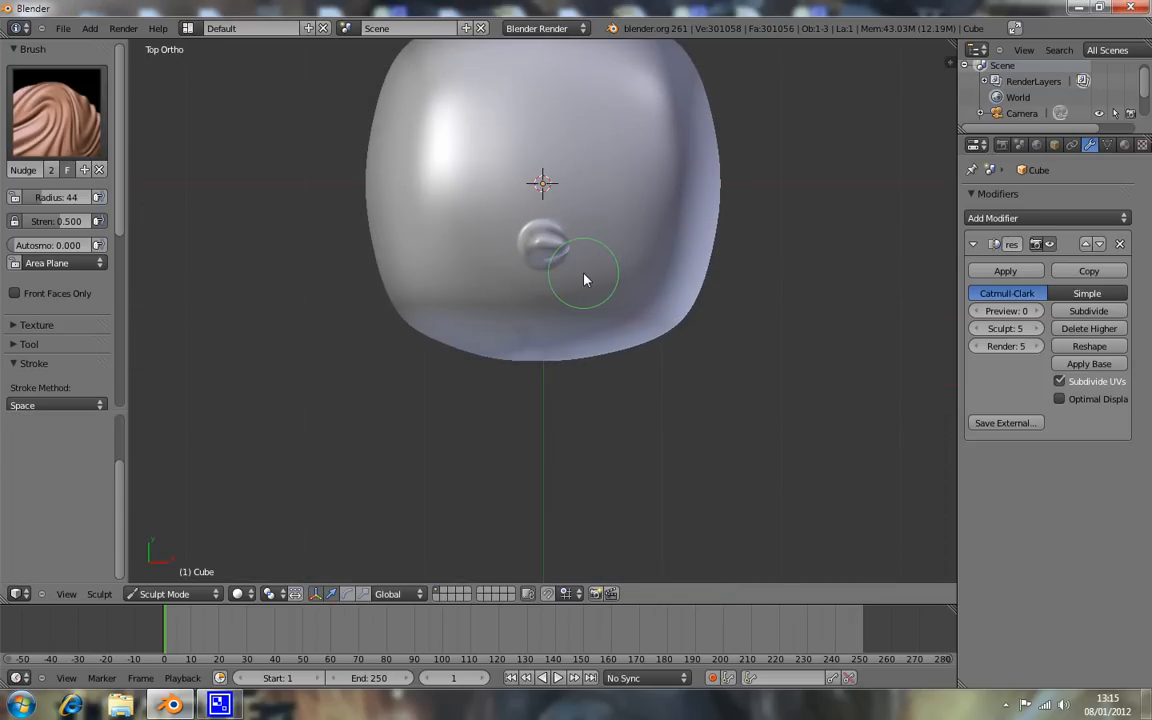
Return to the Twist brush, twist the horn from the top and an oblique view, and inspect it from the front.
{"action": "left_click", "coordinate": [45, 105]}
{"action": "left_click", "coordinate": [213, 381]}
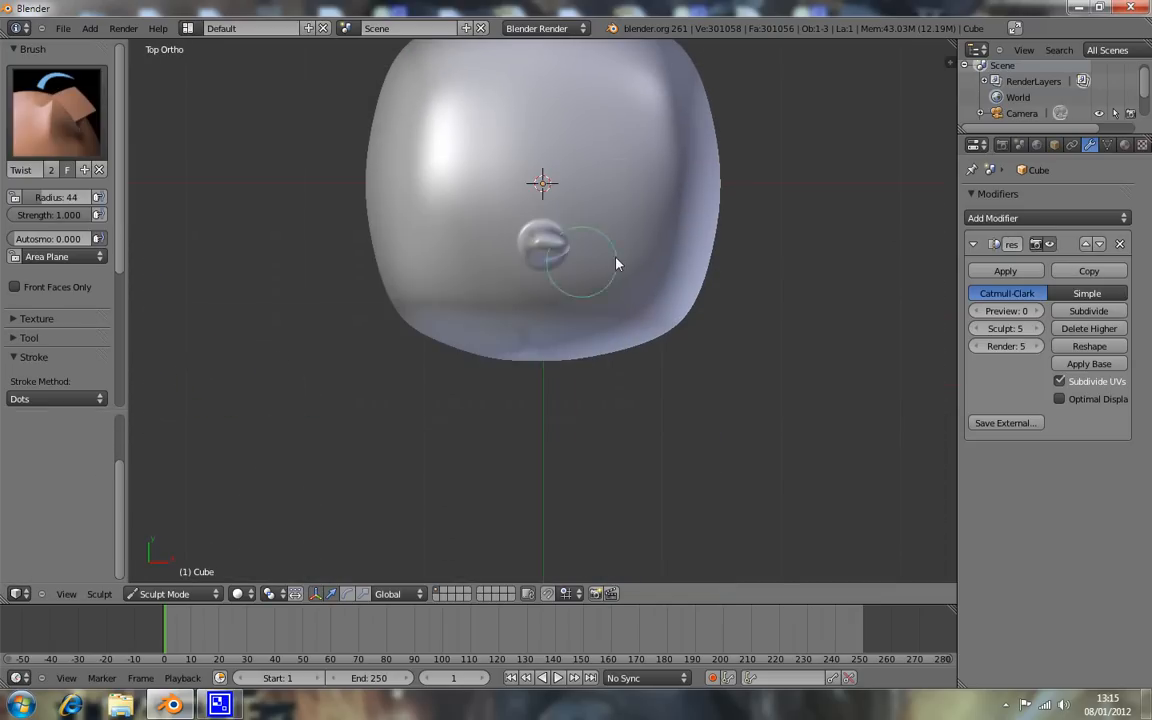
{"action": "mouse_move", "coordinate": [555, 243]}
{"action": "left_mouse_down"}
{"action": "mouse_move", "coordinate": [504, 218]}
{"action": "mouse_move", "coordinate": [561, 249]}
{"action": "left_mouse_up"}
{"action": "mouse_move", "coordinate": [560, 250]}
{"action": "middle_mouse_down"}
{"action": "mouse_move", "coordinate": [632, 247]}
{"action": "mouse_move", "coordinate": [661, 136]}
{"action": "middle_mouse_up"}
{"action": "mouse_move", "coordinate": [563, 170]}
{"action": "left_mouse_down"}
{"action": "mouse_move", "coordinate": [545, 150]}
{"action": "mouse_move", "coordinate": [538, 205]}
{"action": "mouse_move", "coordinate": [546, 150]}
{"action": "mouse_move", "coordinate": [550, 178]}
{"action": "left_mouse_up"}
{"action": "key", "text": "KP_7"}
{"action": "mouse_move", "coordinate": [559, 241]}
{"action": "left_mouse_down"}
{"action": "mouse_move", "coordinate": [548, 240]}
{"action": "mouse_move", "coordinate": [584, 243]}
{"action": "mouse_move", "coordinate": [549, 282]}
{"action": "mouse_move", "coordinate": [561, 209]}
{"action": "mouse_move", "coordinate": [581, 287]}
{"action": "mouse_move", "coordinate": [567, 259]}
{"action": "mouse_move", "coordinate": [535, 242]}
{"action": "mouse_move", "coordinate": [548, 274]}
{"action": "mouse_move", "coordinate": [541, 258]}
{"action": "mouse_move", "coordinate": [564, 245]}
{"action": "left_mouse_up"}
{"action": "mouse_move", "coordinate": [548, 273]}
{"action": "left_mouse_down"}
{"action": "mouse_move", "coordinate": [622, 260]}
{"action": "mouse_move", "coordinate": [621, 229]}
{"action": "mouse_move", "coordinate": [592, 204]}
{"action": "mouse_move", "coordinate": [532, 201]}
{"action": "mouse_move", "coordinate": [520, 226]}
{"action": "mouse_move", "coordinate": [562, 211]}
{"action": "mouse_move", "coordinate": [593, 228]}
{"action": "left_mouse_up"}
{"action": "scroll", "coordinate": [557, 294], "scroll_direction": "up", "scroll_amount": 3}
{"action": "mouse_move", "coordinate": [556, 292]}
{"action": "middle_mouse_down"}
{"action": "mouse_move", "coordinate": [548, 261]}
{"action": "mouse_move", "coordinate": [463, 211]}
{"action": "mouse_move", "coordinate": [715, 216]}
{"action": "mouse_move", "coordinate": [603, 217]}
{"action": "mouse_move", "coordinate": [540, 185]}
{"action": "mouse_move", "coordinate": [570, 145]}
{"action": "mouse_move", "coordinate": [753, 348]}
{"action": "middle_mouse_up"}
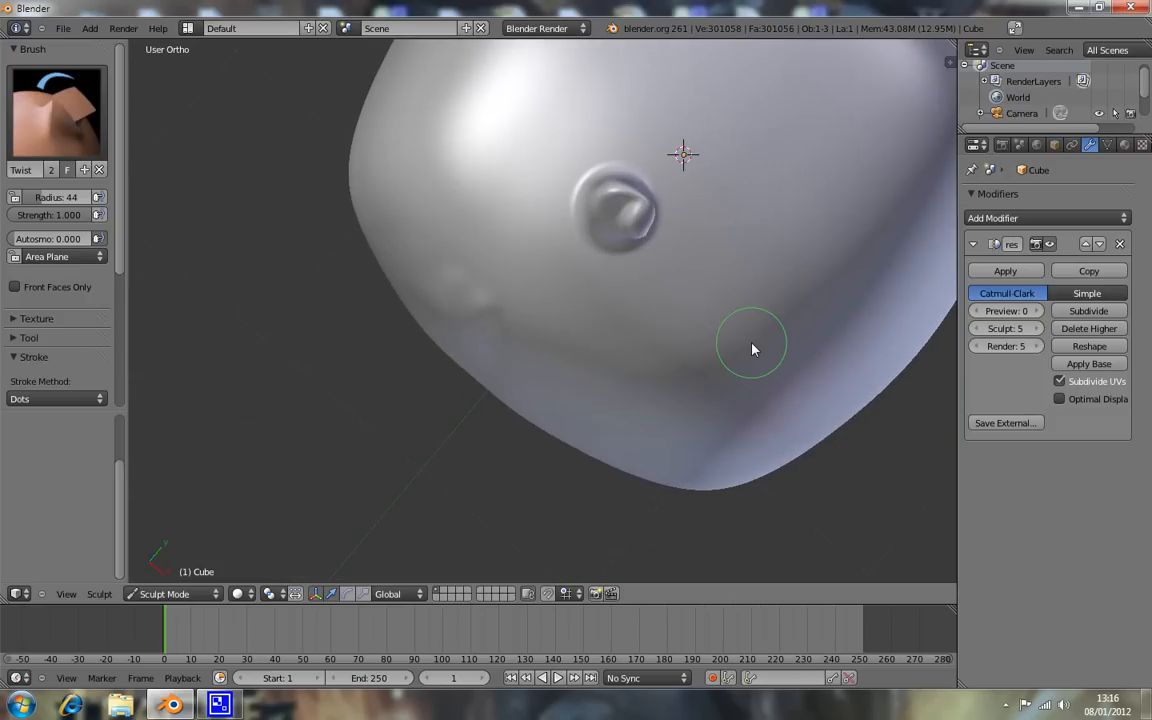
{"action": "key", "text": "KP_1"}
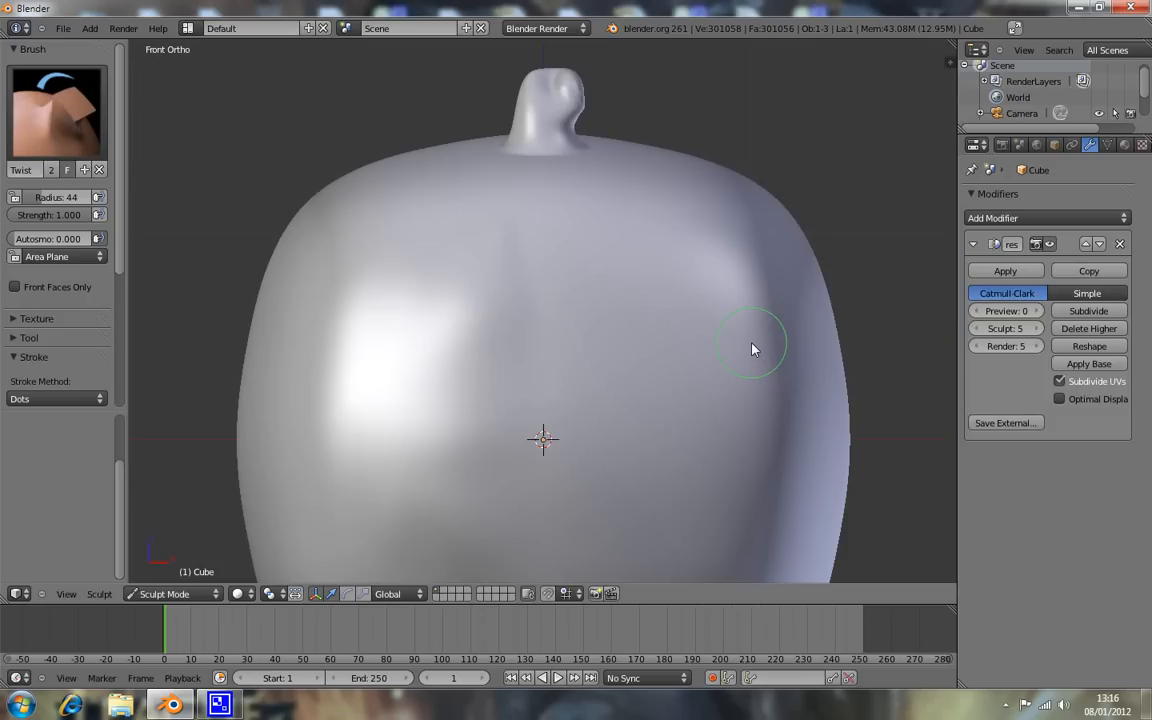
Switch back to the Nudge brush and push the horn's tip sideways in the front and top views.
{"action": "left_click", "coordinate": [58, 110]}
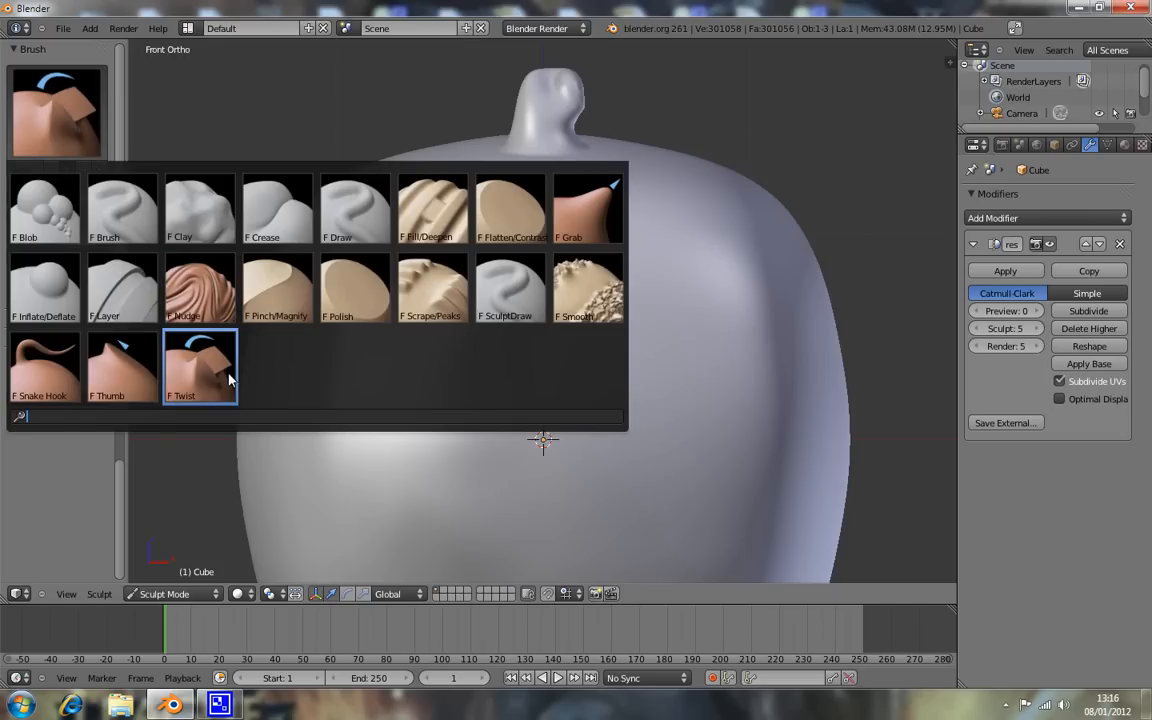
{"action": "left_click", "coordinate": [181, 276]}
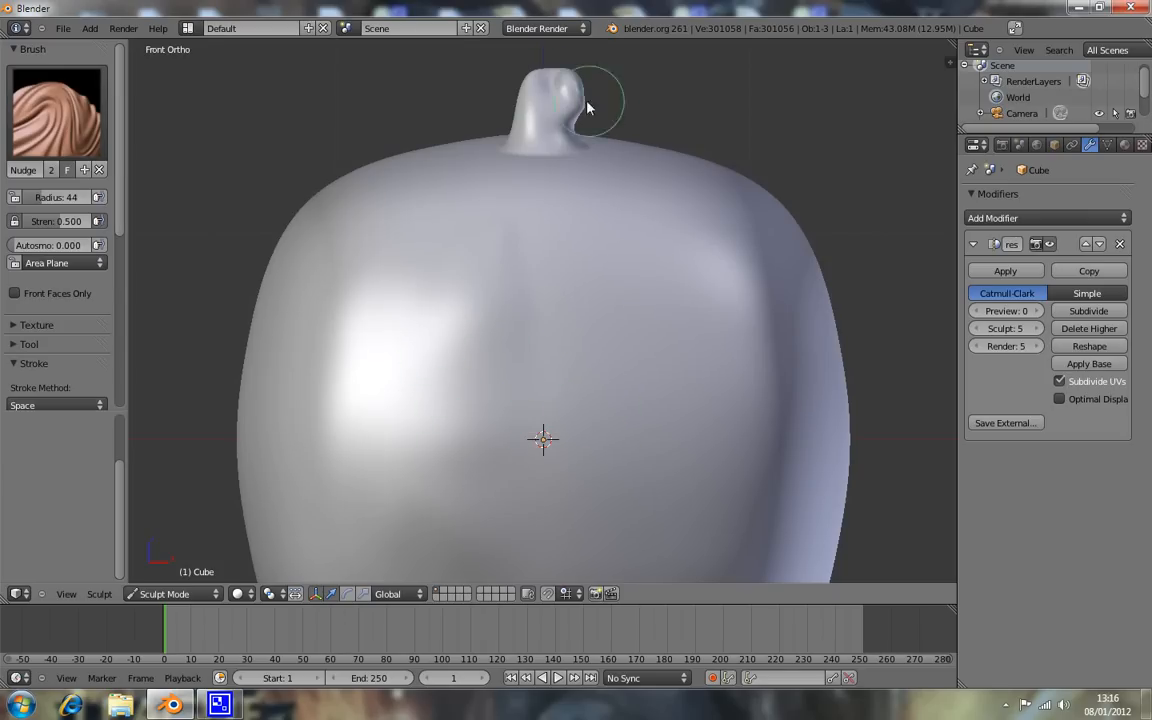
{"action": "left_click_drag", "start_coordinate": [550, 86], "coordinate": [573, 89]}
{"action": "left_click", "coordinate": [60, 120]}
{"action": "middle_click_drag", "start_coordinate": [643, 175], "coordinate": [617, 397]}
{"action": "key", "text": "KP_7"}
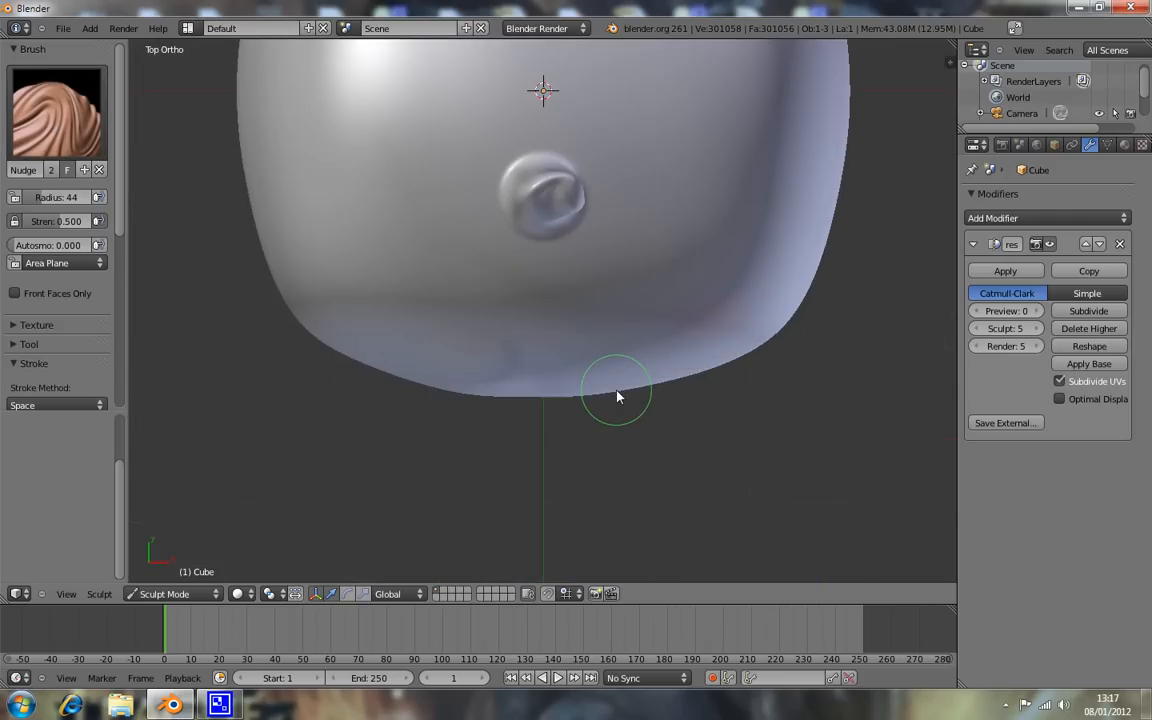
{"action": "left_click_drag", "start_coordinate": [568, 186], "coordinate": [520, 195]}
Apply a circular Twist brush stroke at strength 1.000 over the nudged horn tip from above.
{"action": "left_click", "coordinate": [56, 112]}
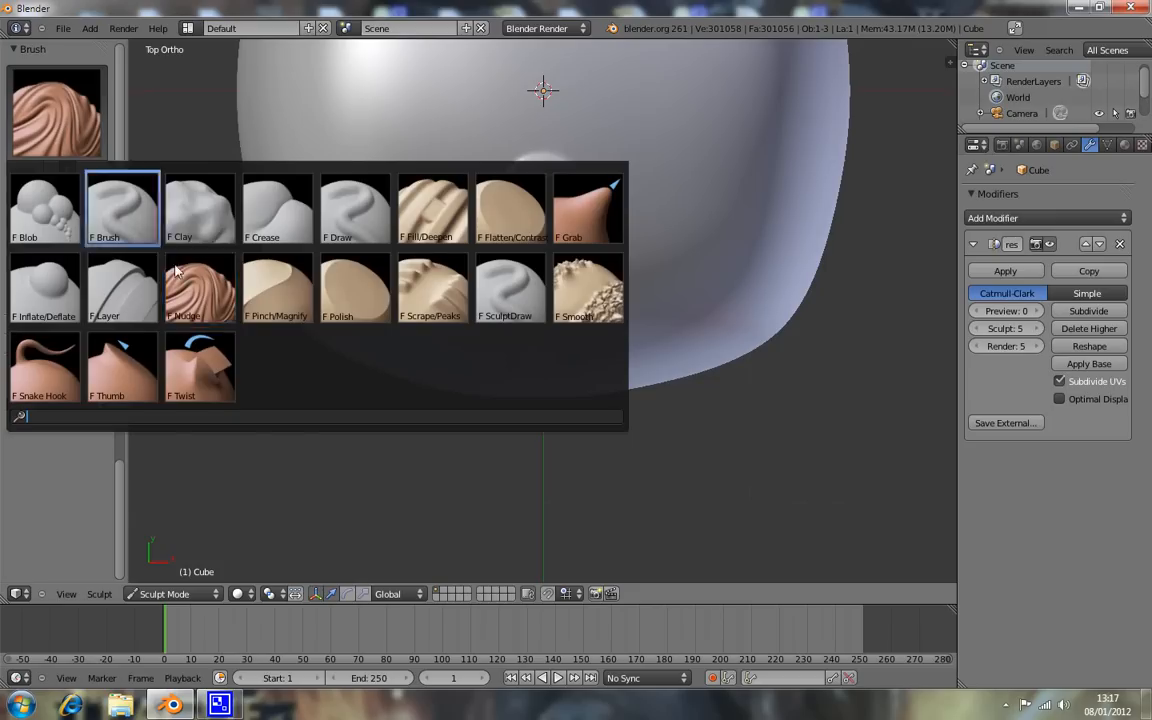
{"action": "left_click", "coordinate": [198, 365]}
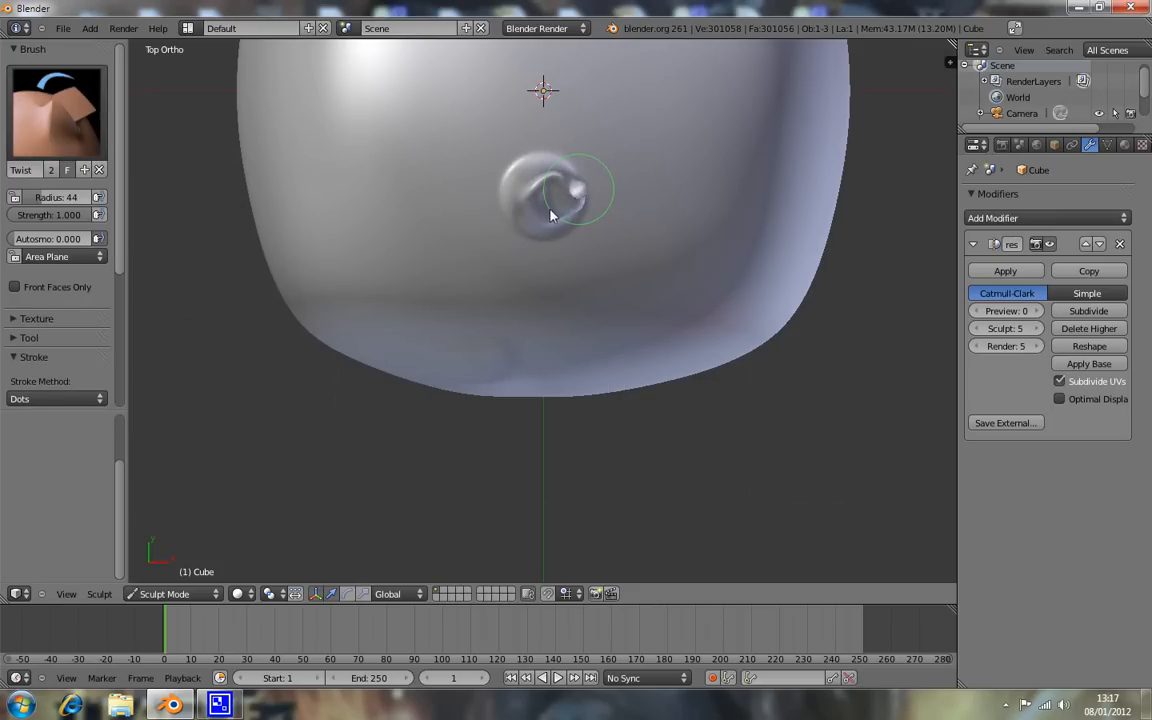
{"action": "mouse_move", "coordinate": [537, 206]}
{"action": "left_mouse_down"}
{"action": "mouse_move", "coordinate": [602, 180]}
{"action": "mouse_move", "coordinate": [594, 211]}
{"action": "mouse_move", "coordinate": [594, 172]}
{"action": "mouse_move", "coordinate": [564, 165]}
{"action": "left_mouse_up"}
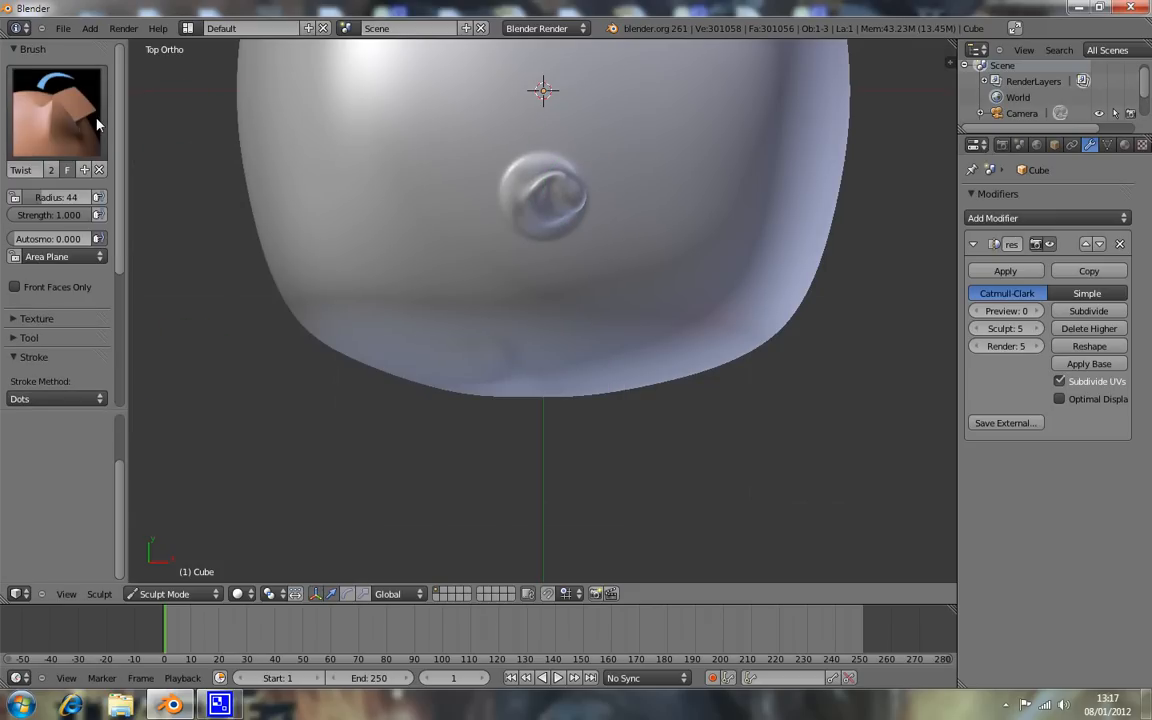
Stroke upward over the horn in the front view with the Brush brush at strength 1.000, and undo the horn sculpting.
{"action": "left_click", "coordinate": [97, 135]}
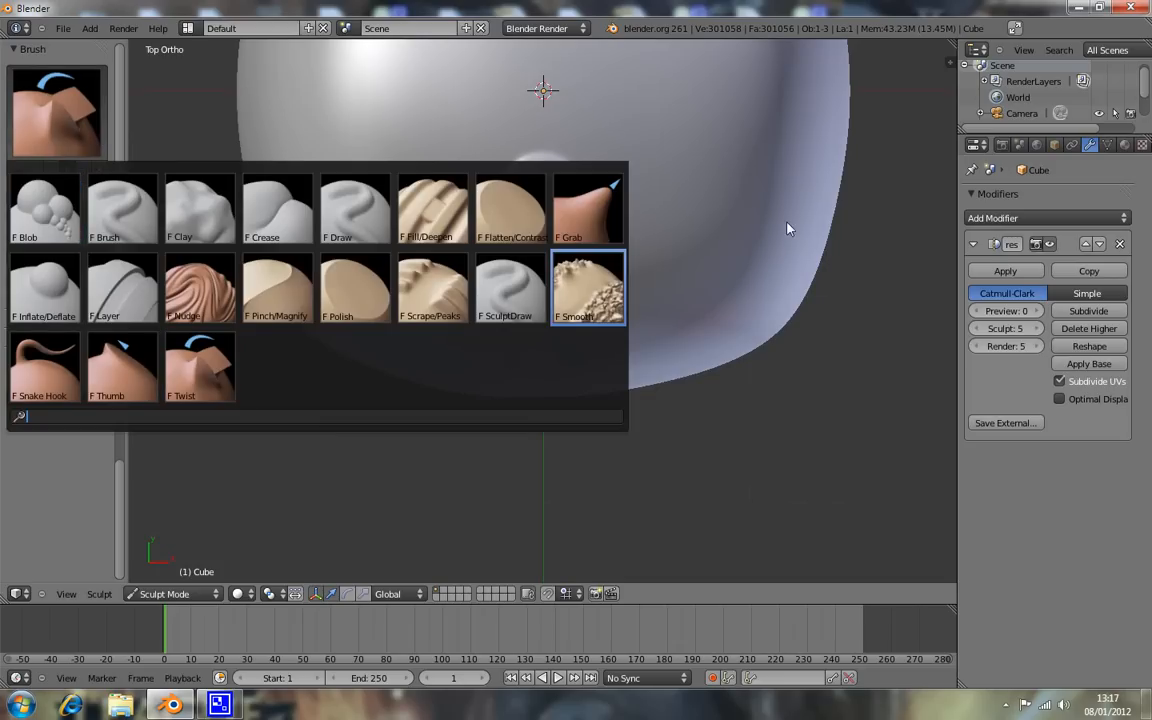
{"action": "left_click", "coordinate": [134, 226]}
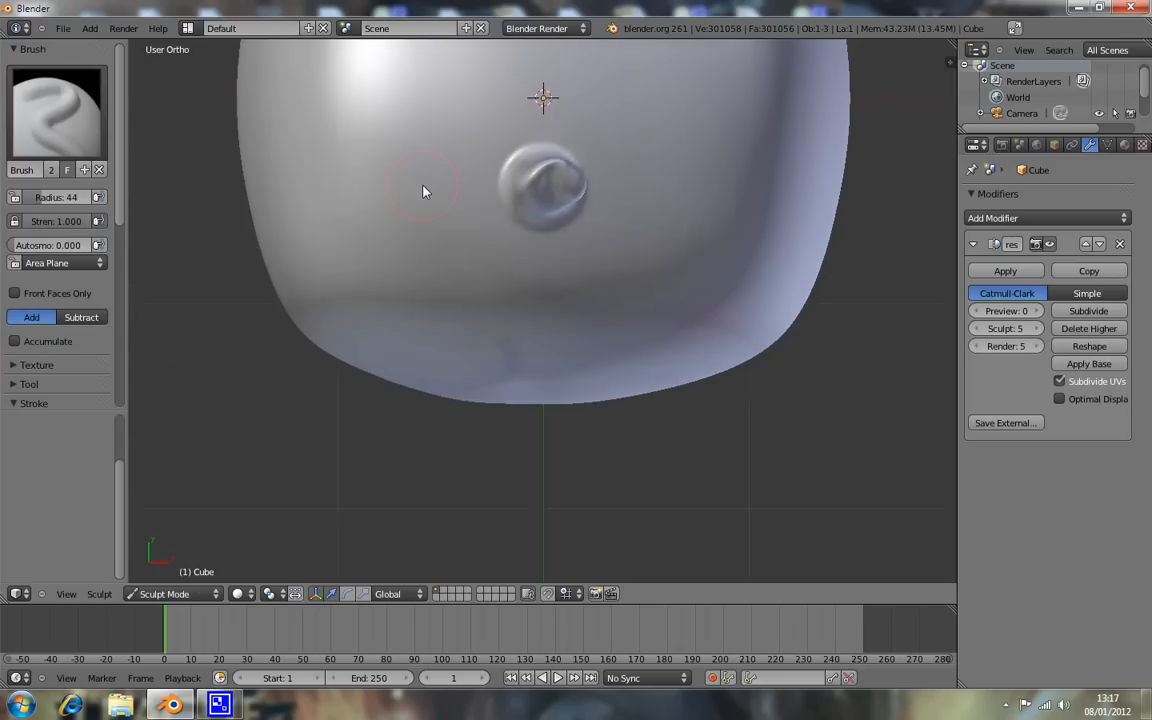
{"action": "key", "text": "KP_1"}
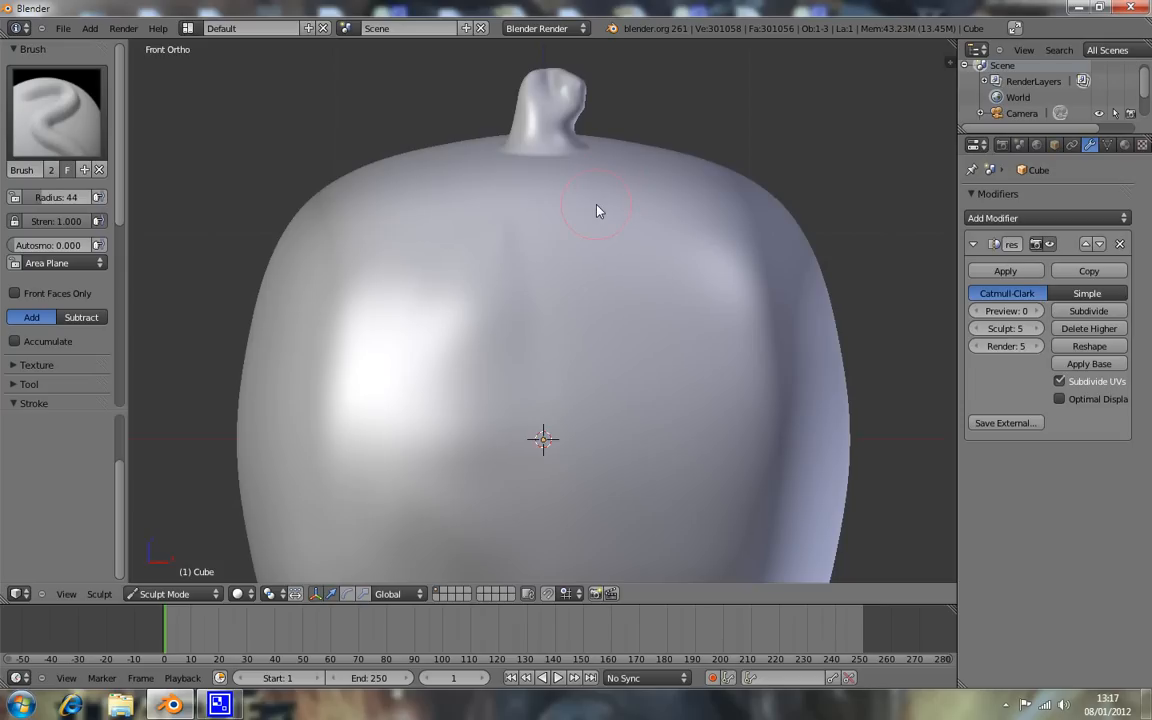
{"action": "mouse_move", "coordinate": [576, 198]}
{"action": "left_mouse_down"}
{"action": "mouse_move", "coordinate": [548, 147]}
{"action": "mouse_move", "coordinate": [558, 133]}
{"action": "left_mouse_up"}
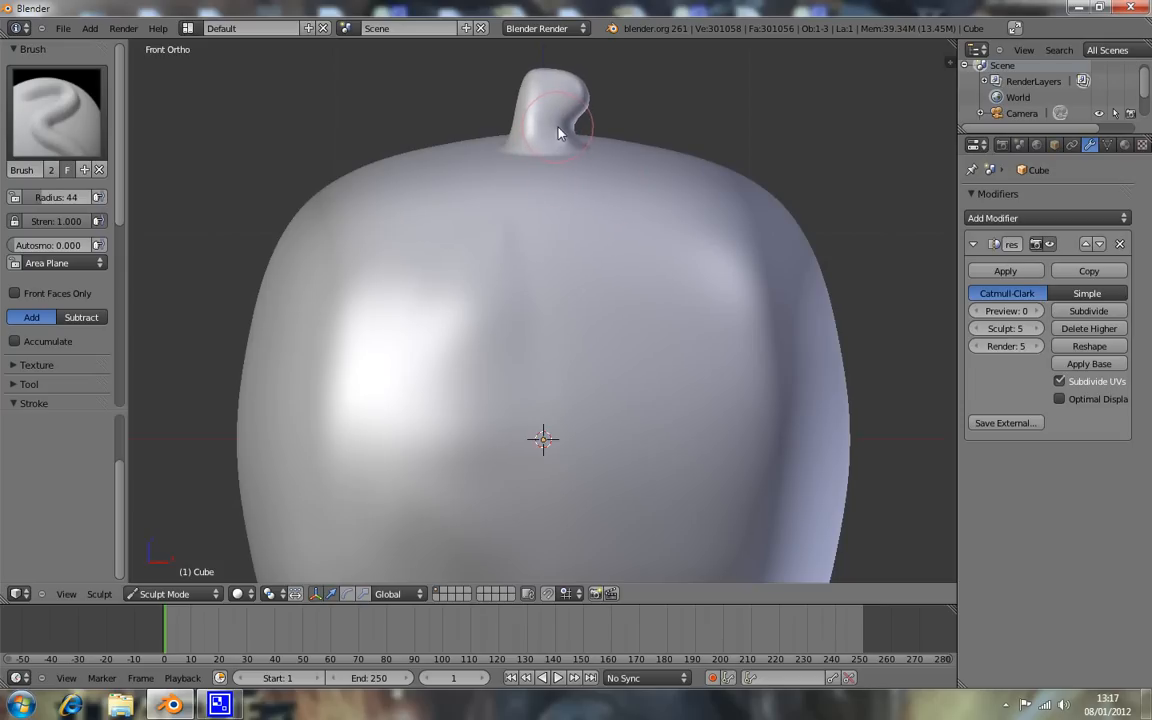
{"action": "scroll", "coordinate": [565, 260], "scroll_direction": "down", "scroll_amount": 3}
{"action": "key", "text": "ctrl+z"}
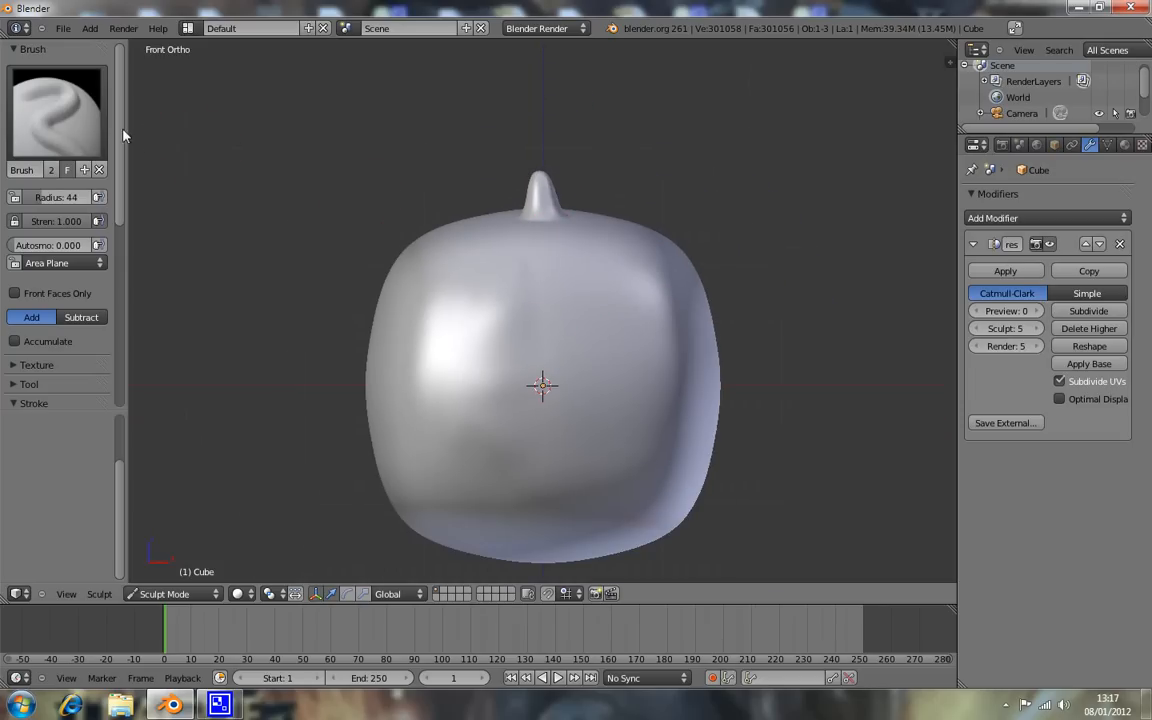
Examine the Brush brush's stroke methods and keep it on Space with 10% spacing.
{"action": "left_click", "coordinate": [72, 120]}
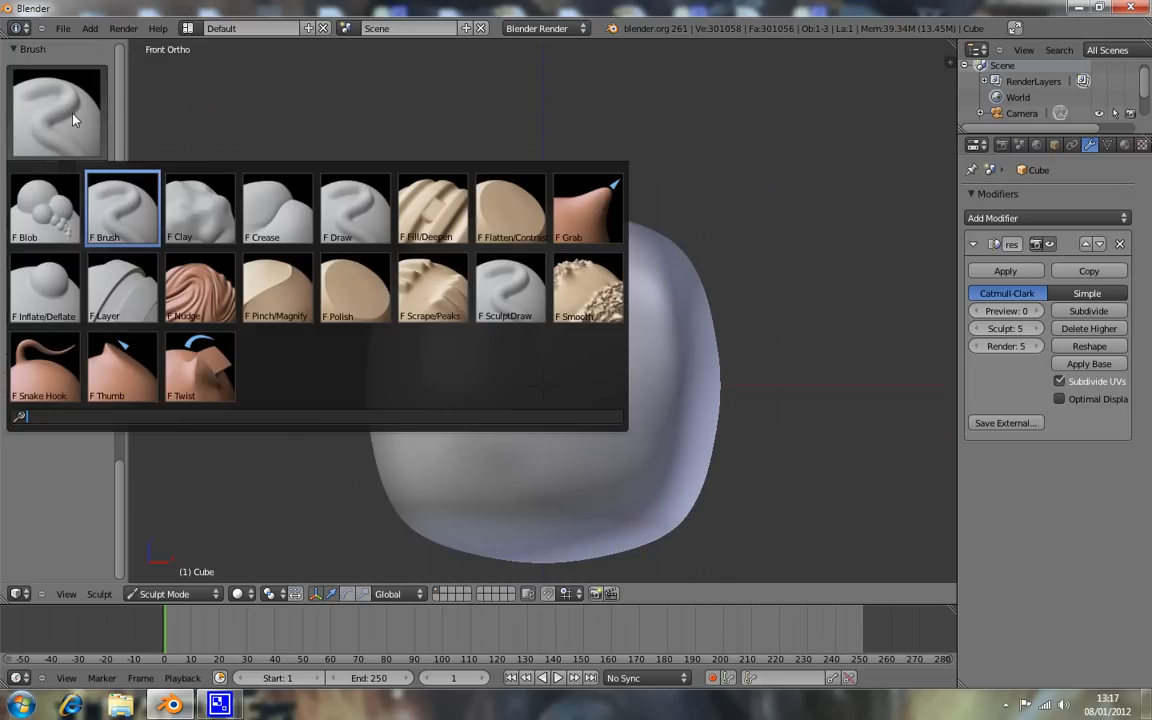
{"action": "left_click", "coordinate": [95, 192]}
{"action": "left_click_drag", "start_coordinate": [121, 193], "coordinate": [121, 321]}
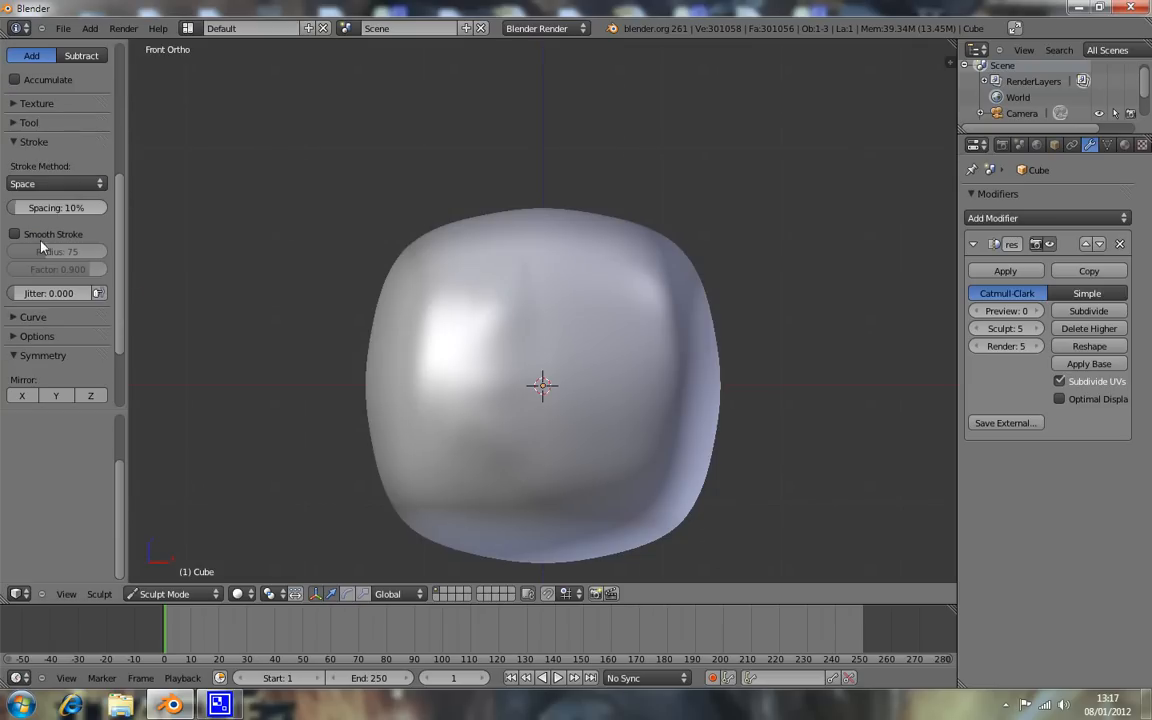
{"action": "left_click", "coordinate": [26, 183]}
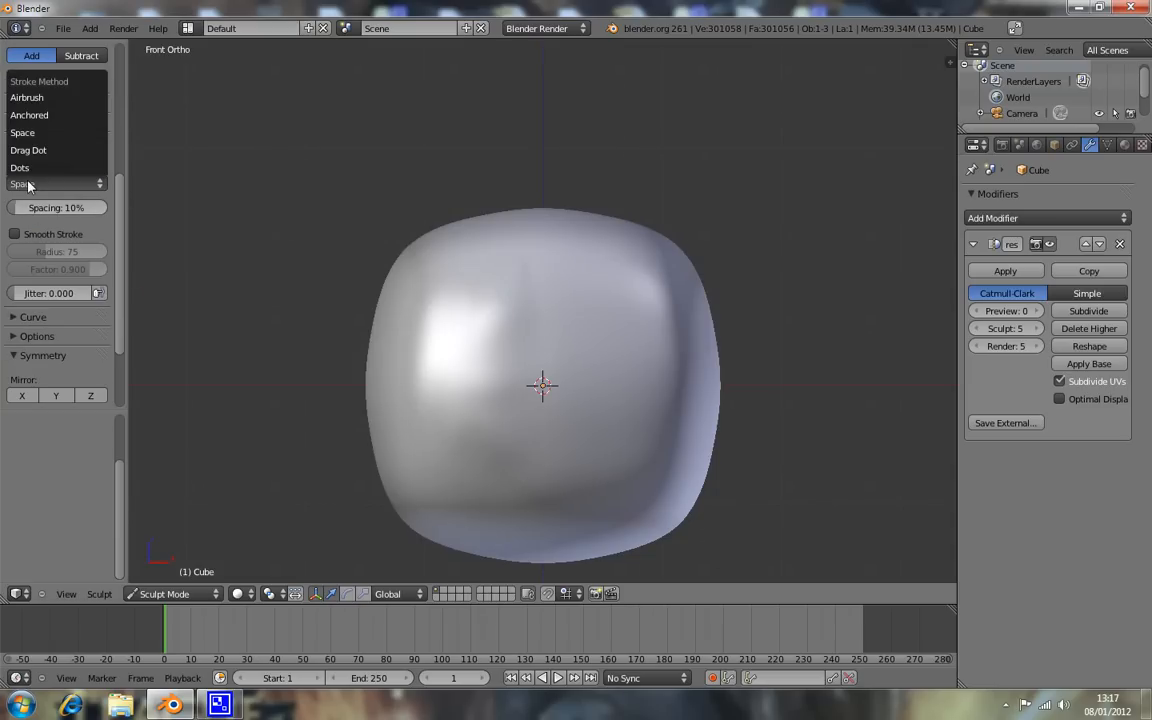
{"action": "left_click", "coordinate": [57, 133]}
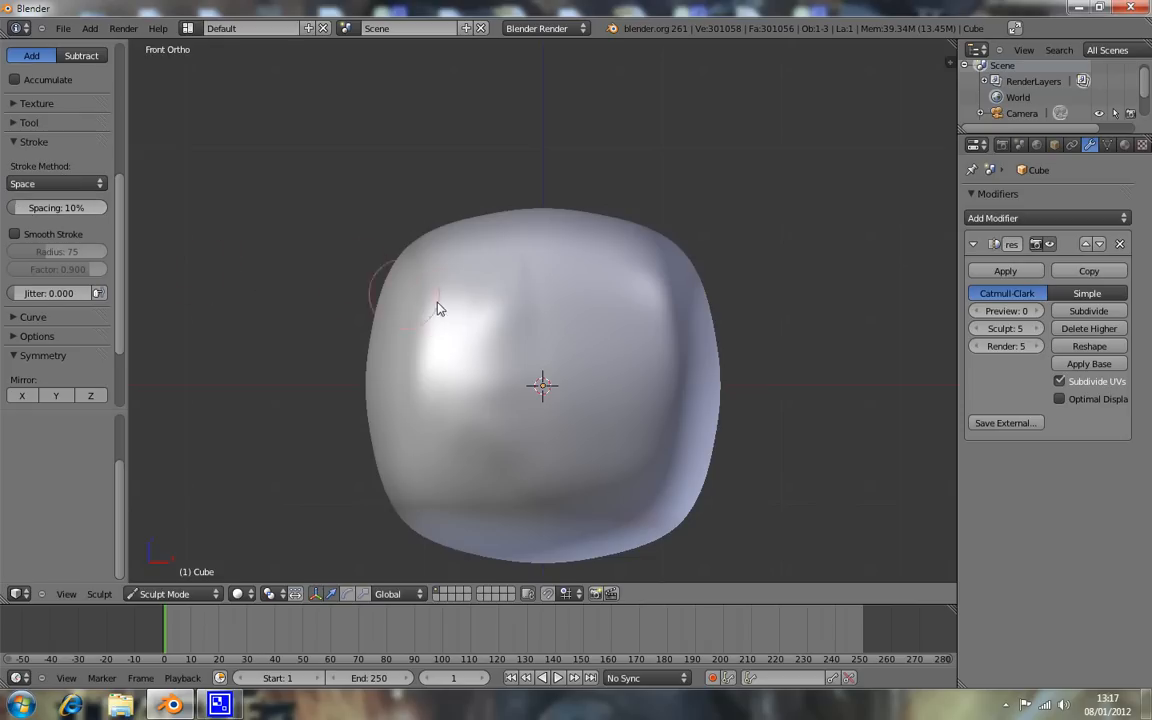
Shrink the Brush brush's radius and draw a thin curved ridge on the upper-left part of the cube's front.
{"action": "left_click", "coordinate": [452, 333]}
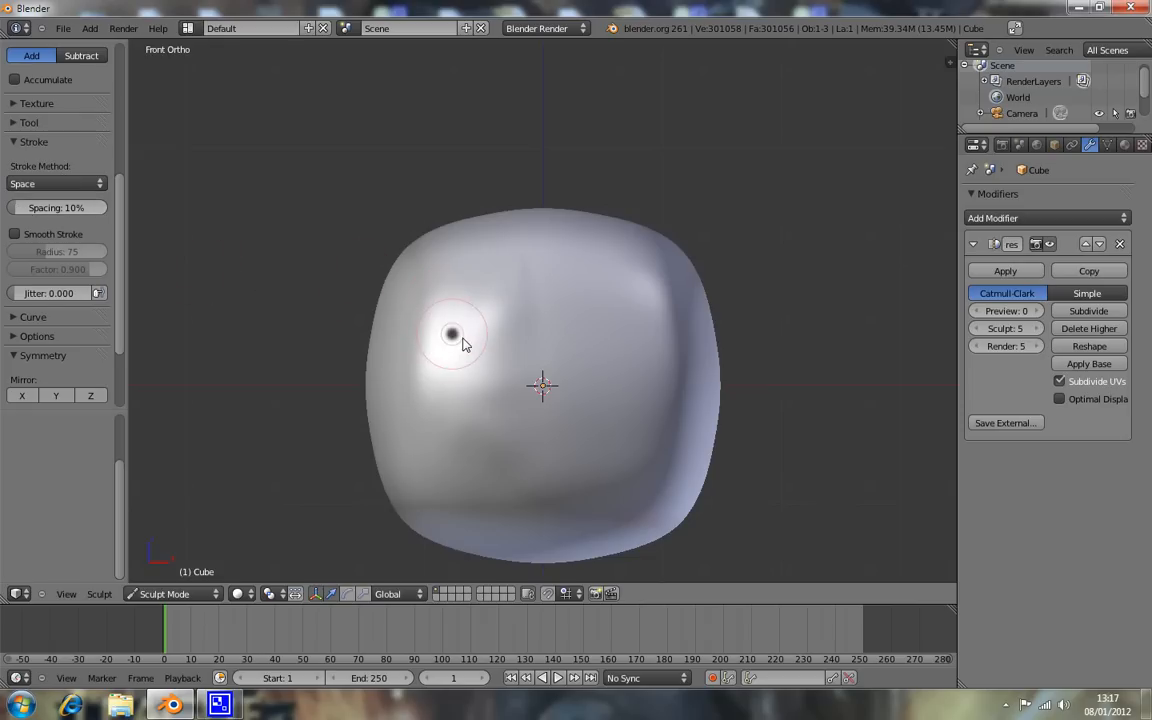
{"action": "left_click", "coordinate": [463, 339]}
{"action": "mouse_move", "coordinate": [474, 311]}
{"action": "left_mouse_down"}
{"action": "mouse_move", "coordinate": [455, 376]}
{"action": "mouse_move", "coordinate": [462, 387]}
{"action": "mouse_move", "coordinate": [510, 376]}
{"action": "left_mouse_up"}
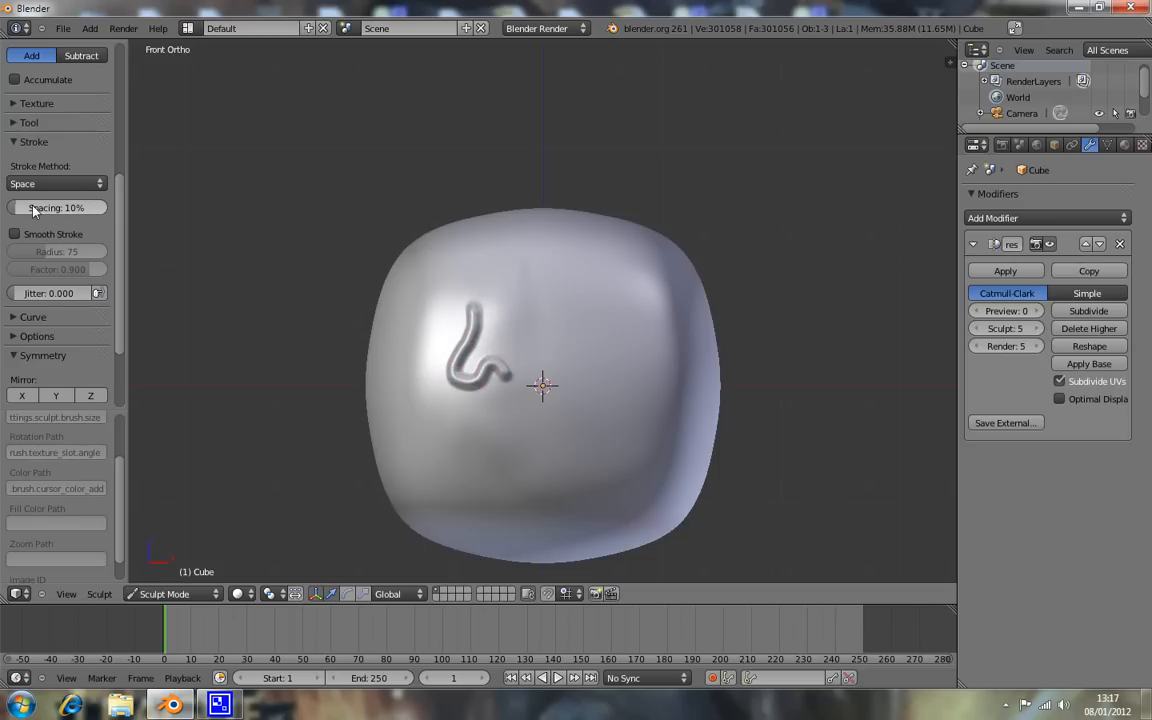
Set the Space stroke's spacing to 174%, draw a row of separate dots beside the ridge, and undo the dots and the ridge.
{"action": "left_click_drag", "start_coordinate": [21, 212], "coordinate": [55, 216]}
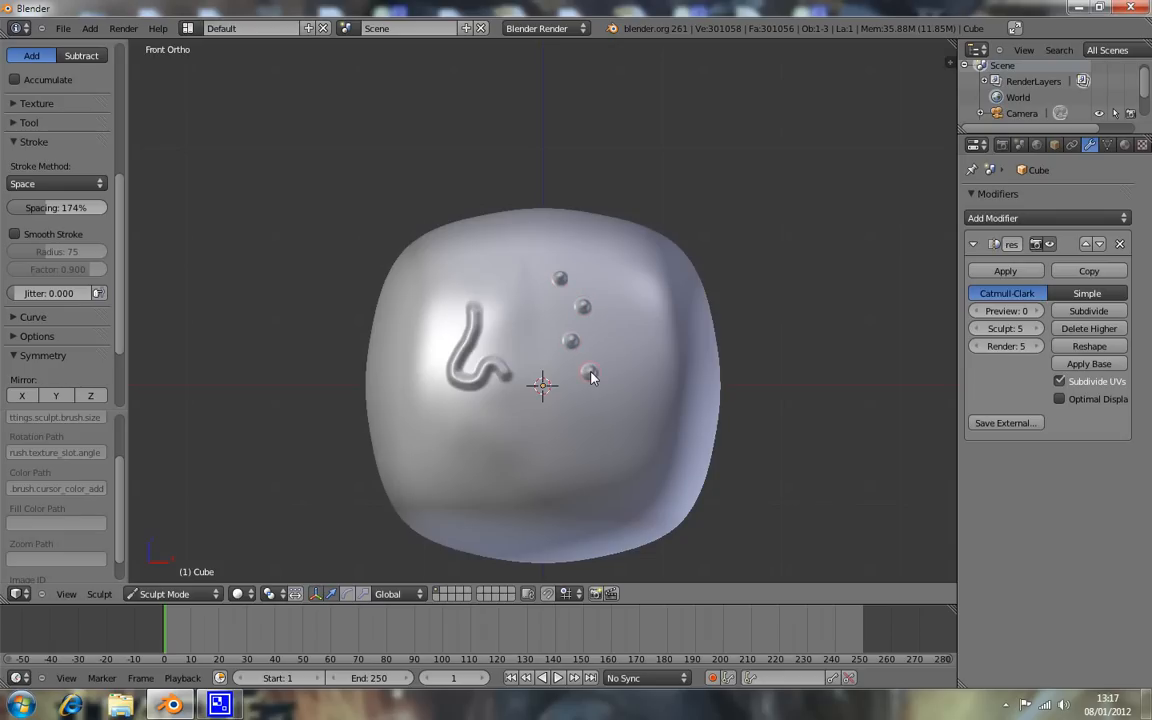
{"action": "key", "text": "ctrl+z"}
{"action": "key", "text": "ctrl+z"}
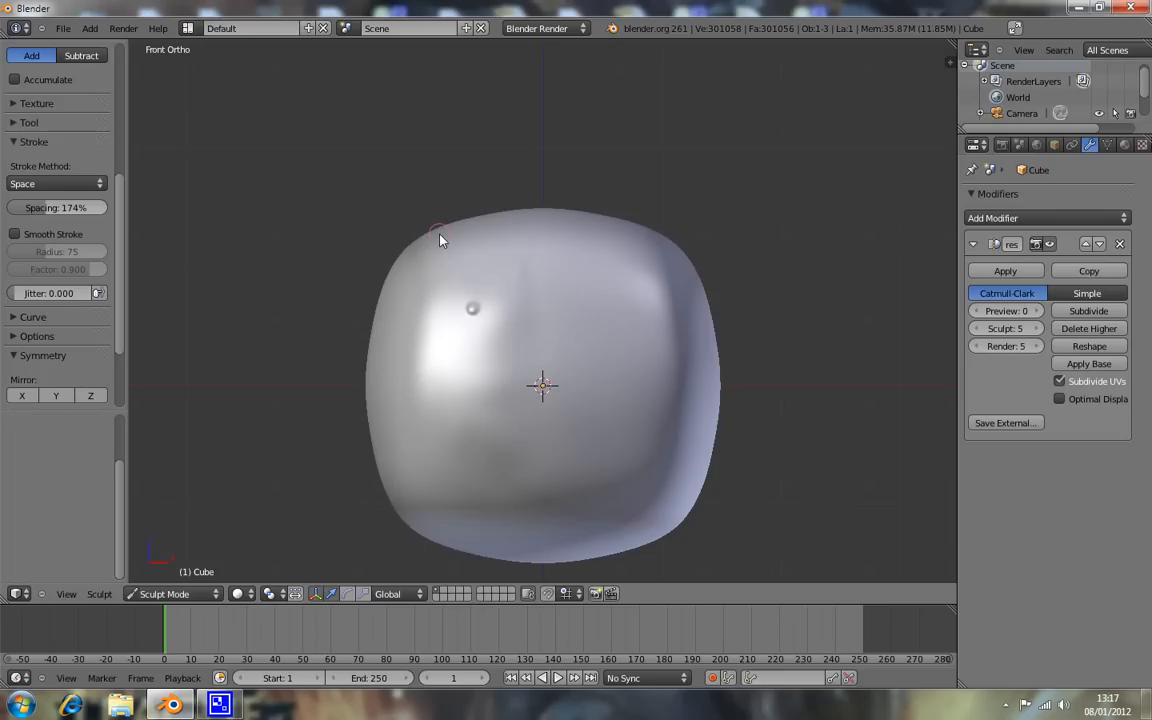
{"action": "key", "text": "ctrl+z"}
Switch the stroke method to Airbrush and draw looping and spiral dot trails on the cube's front at rate 0.100, undoing the first trails.
{"action": "left_click", "coordinate": [68, 186]}
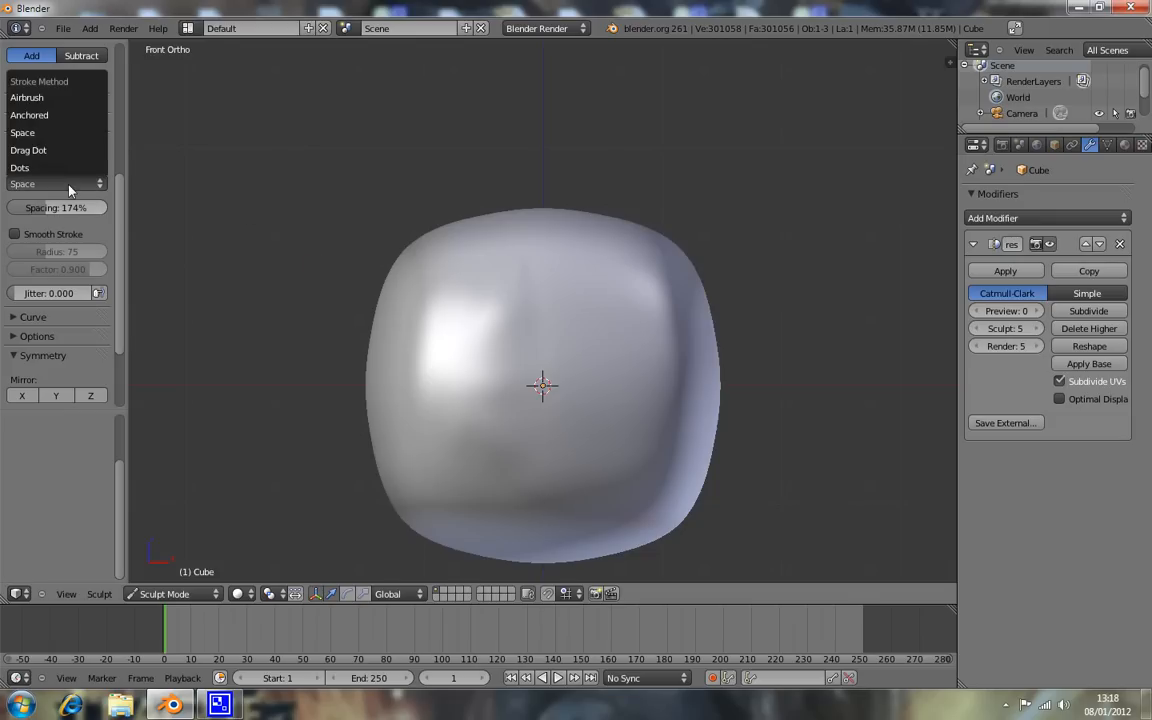
{"action": "left_click", "coordinate": [52, 97]}
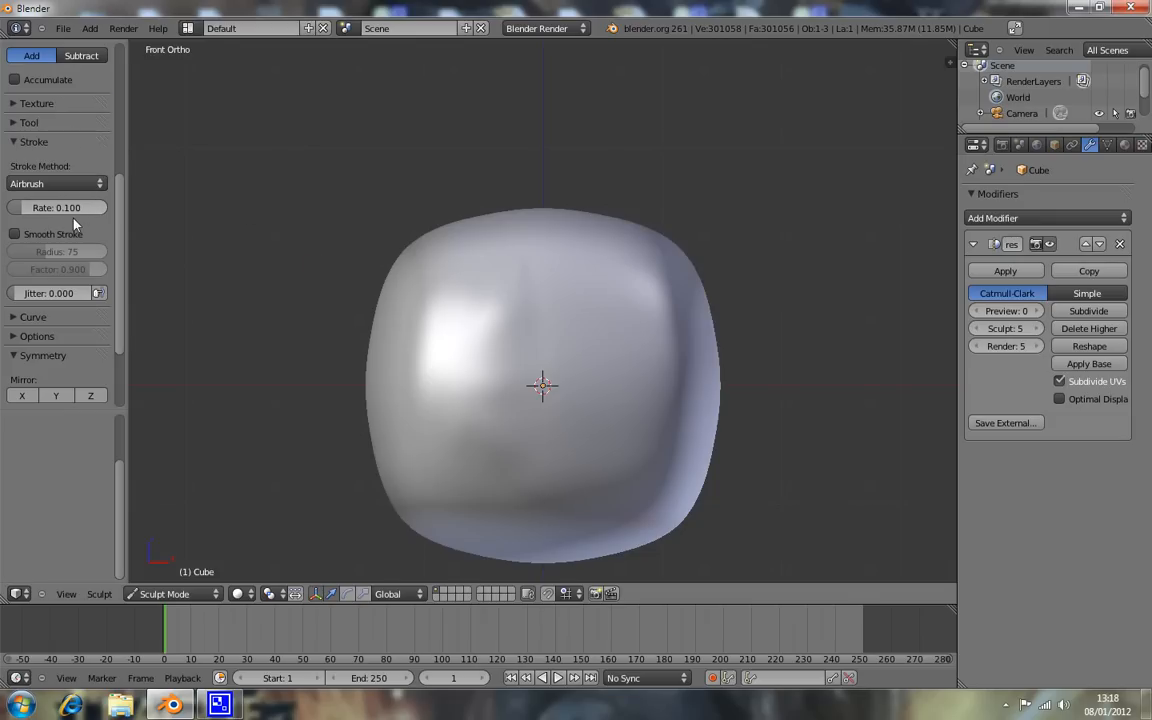
{"action": "mouse_move", "coordinate": [514, 301]}
{"action": "left_mouse_down"}
{"action": "mouse_move", "coordinate": [517, 313]}
{"action": "mouse_move", "coordinate": [478, 340]}
{"action": "mouse_move", "coordinate": [485, 283]}
{"action": "left_mouse_up"}
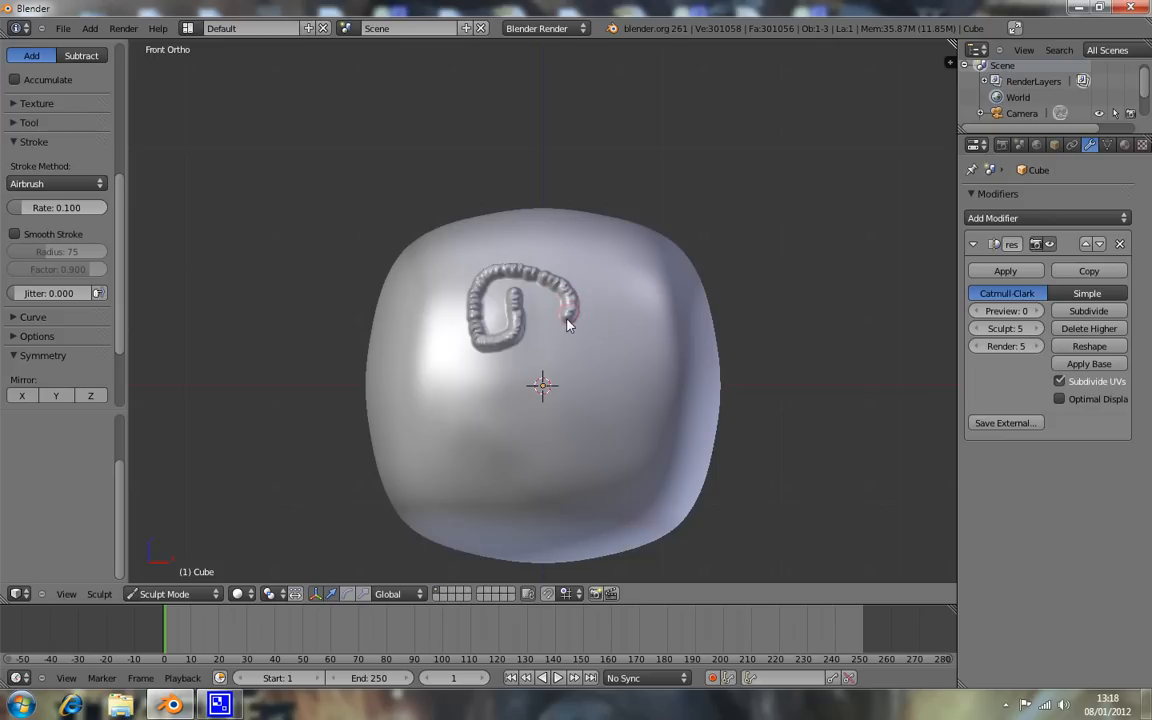
{"action": "mouse_move", "coordinate": [557, 343]}
{"action": "left_mouse_down"}
{"action": "mouse_move", "coordinate": [535, 386]}
{"action": "mouse_move", "coordinate": [588, 396]}
{"action": "mouse_move", "coordinate": [605, 303]}
{"action": "left_mouse_up"}
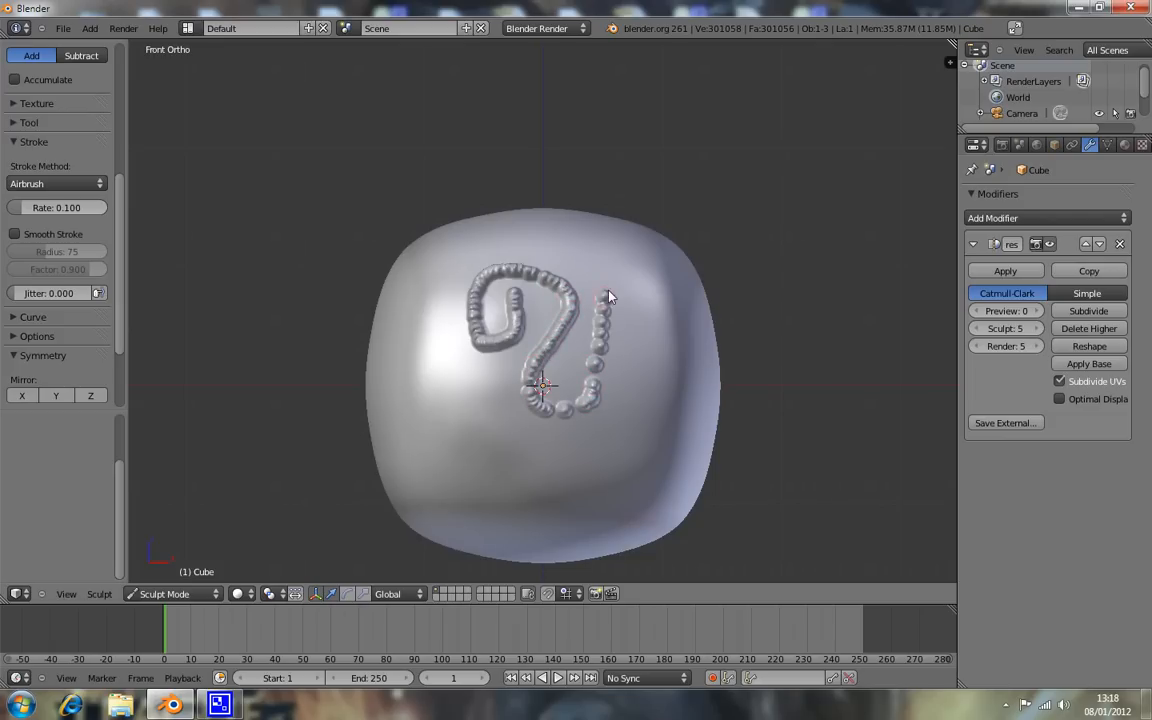
{"action": "mouse_move", "coordinate": [465, 467]}
{"action": "left_mouse_down"}
{"action": "mouse_move", "coordinate": [432, 350]}
{"action": "mouse_move", "coordinate": [467, 262]}
{"action": "mouse_move", "coordinate": [548, 255]}
{"action": "mouse_move", "coordinate": [590, 278]}
{"action": "left_mouse_up"}
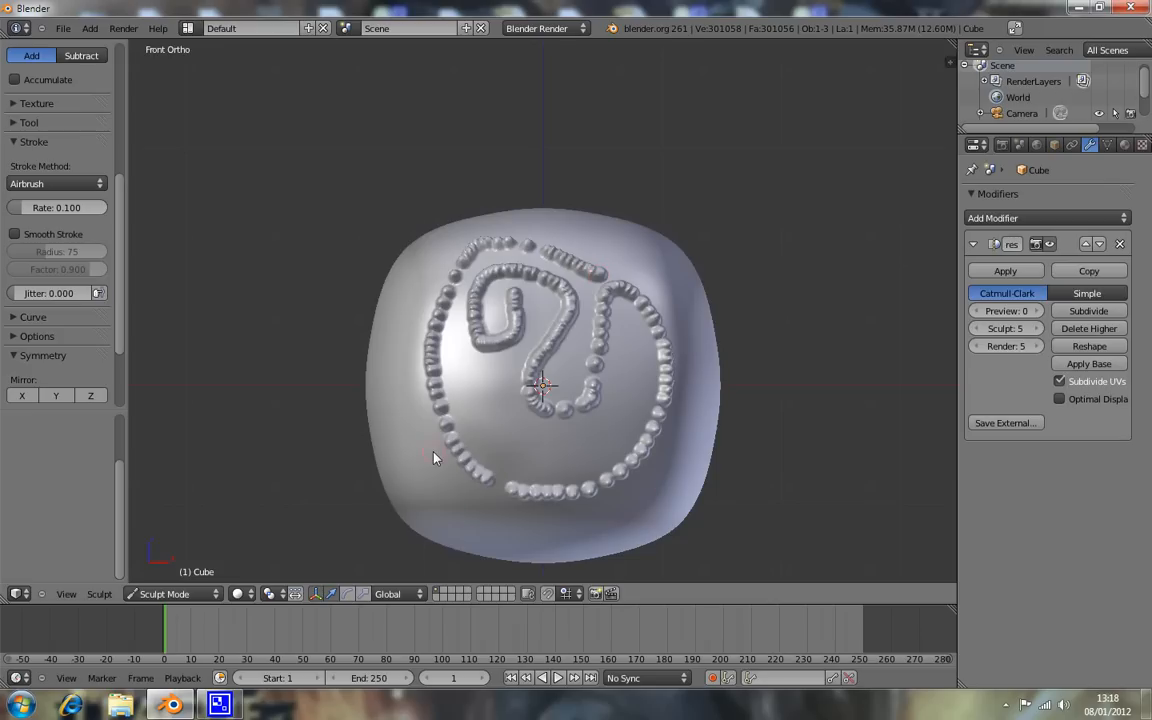
{"action": "key", "text": "ctrl+z"}
{"action": "mouse_move", "coordinate": [516, 232]}
{"action": "left_mouse_down"}
{"action": "mouse_move", "coordinate": [452, 295]}
{"action": "mouse_move", "coordinate": [447, 442]}
{"action": "mouse_move", "coordinate": [638, 401]}
{"action": "mouse_move", "coordinate": [566, 293]}
{"action": "mouse_move", "coordinate": [548, 450]}
{"action": "mouse_move", "coordinate": [583, 340]}
{"action": "left_mouse_up"}
{"action": "left_click_drag", "start_coordinate": [540, 413], "coordinate": [577, 393]}
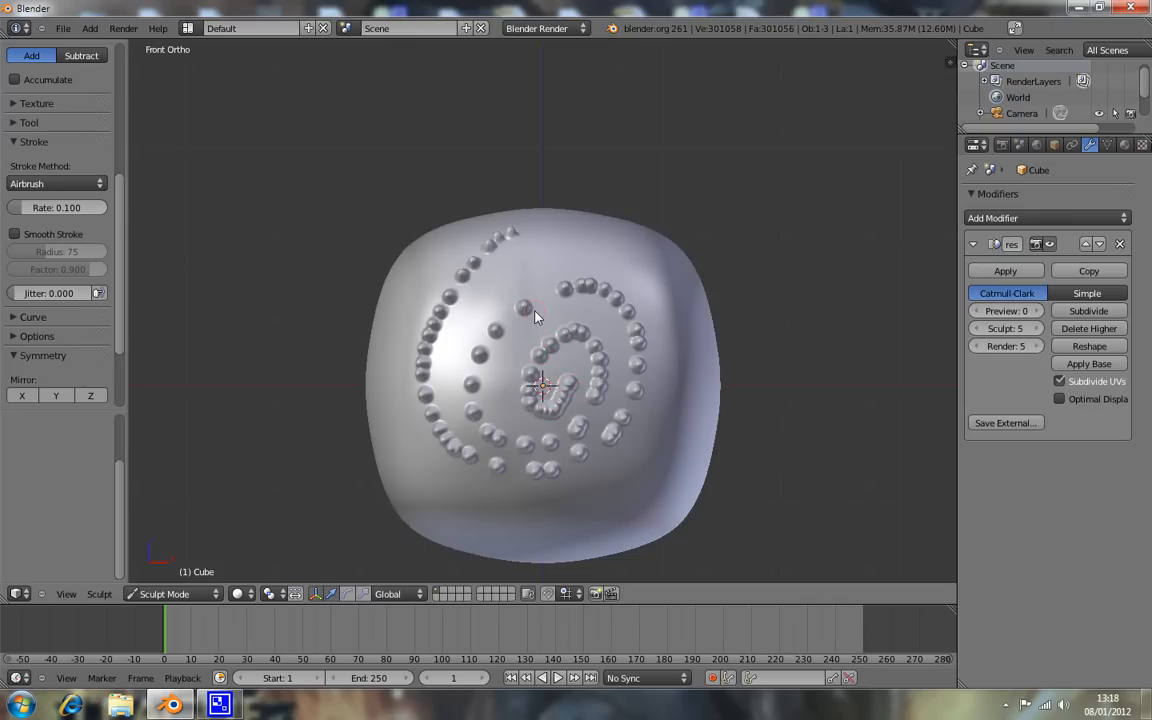
Set the Airbrush rate to 0.498, draw wide looping dot trails across the whole front face, and undo them.
{"action": "left_click", "coordinate": [48, 185]}
{"action": "left_click_drag", "start_coordinate": [25, 209], "coordinate": [68, 211]}
{"action": "mouse_move", "coordinate": [519, 266]}
{"action": "left_mouse_down"}
{"action": "mouse_move", "coordinate": [617, 259]}
{"action": "mouse_move", "coordinate": [658, 321]}
{"action": "left_mouse_up"}
{"action": "mouse_move", "coordinate": [630, 484]}
{"action": "left_mouse_down"}
{"action": "mouse_move", "coordinate": [468, 527]}
{"action": "mouse_move", "coordinate": [378, 428]}
{"action": "left_mouse_up"}
{"action": "mouse_move", "coordinate": [458, 256]}
{"action": "left_mouse_down"}
{"action": "mouse_move", "coordinate": [555, 228]}
{"action": "mouse_move", "coordinate": [708, 398]}
{"action": "mouse_move", "coordinate": [521, 458]}
{"action": "mouse_move", "coordinate": [391, 407]}
{"action": "mouse_move", "coordinate": [480, 275]}
{"action": "mouse_move", "coordinate": [460, 378]}
{"action": "mouse_move", "coordinate": [522, 354]}
{"action": "mouse_move", "coordinate": [601, 293]}
{"action": "mouse_move", "coordinate": [605, 381]}
{"action": "left_mouse_up"}
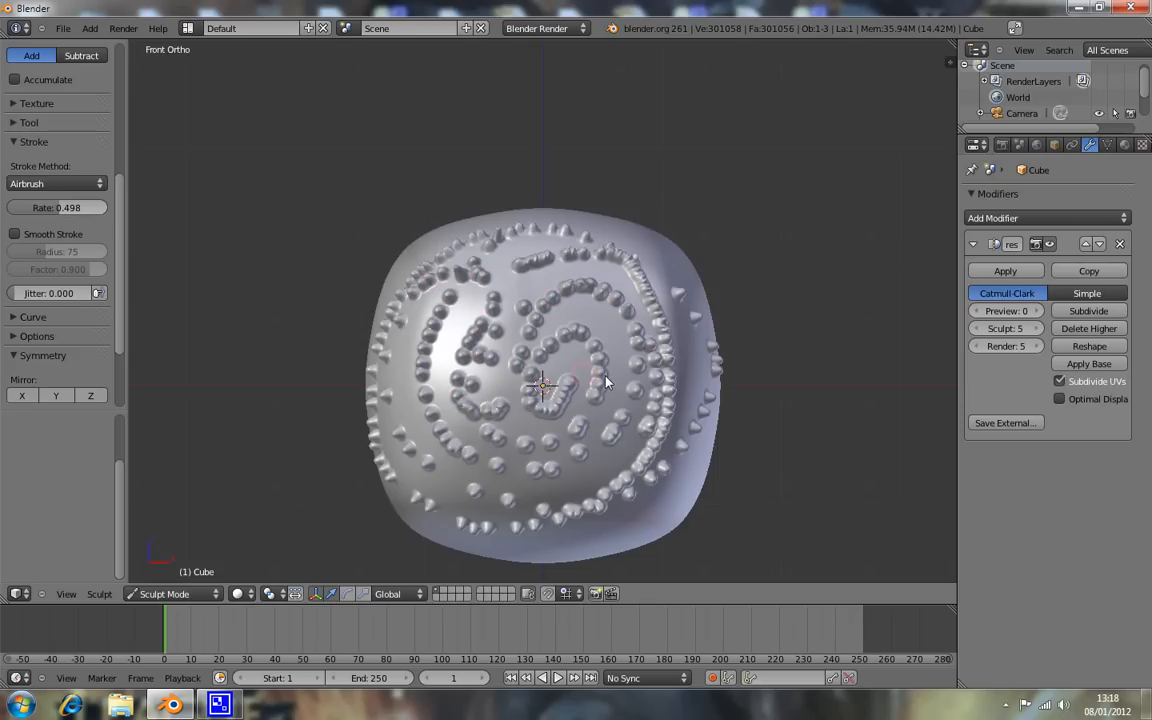
{"action": "scroll", "coordinate": [637, 379], "scroll_direction": "up", "scroll_amount": 3}
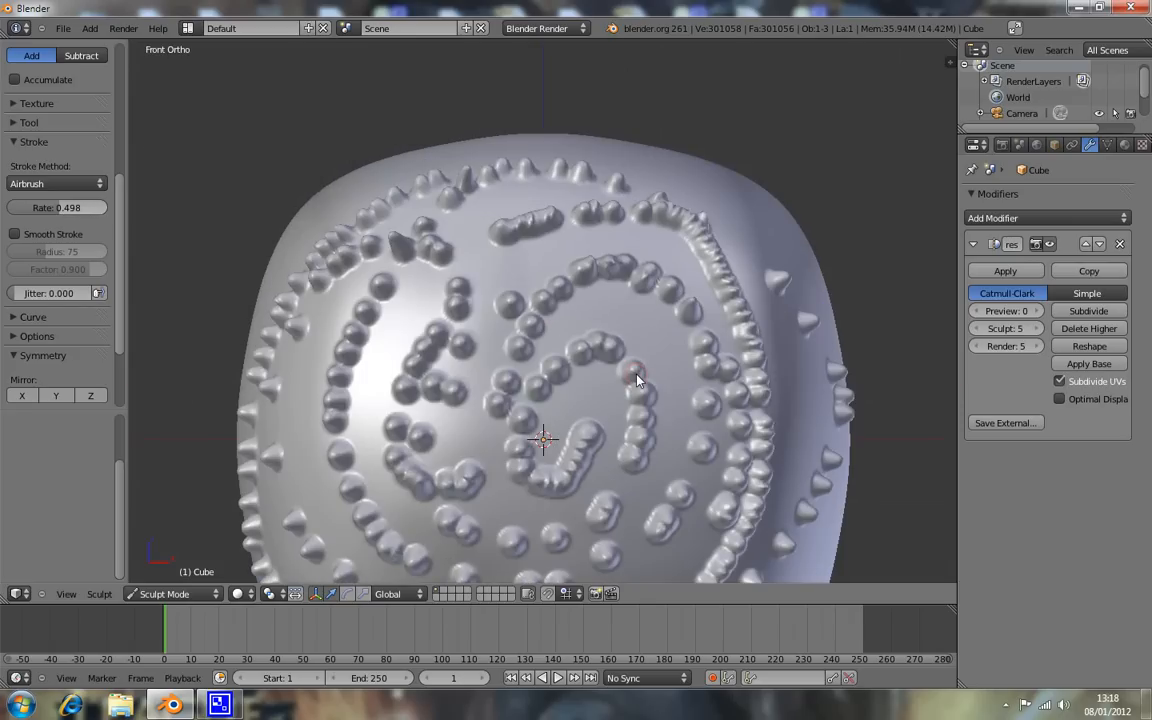
{"action": "key", "text": "ctrl+z"}
Draw two curved airbrush trails at rate 0.498 along the upper-right part of the cube's front.
{"action": "left_click_drag", "start_coordinate": [497, 207], "coordinate": [542, 214]}
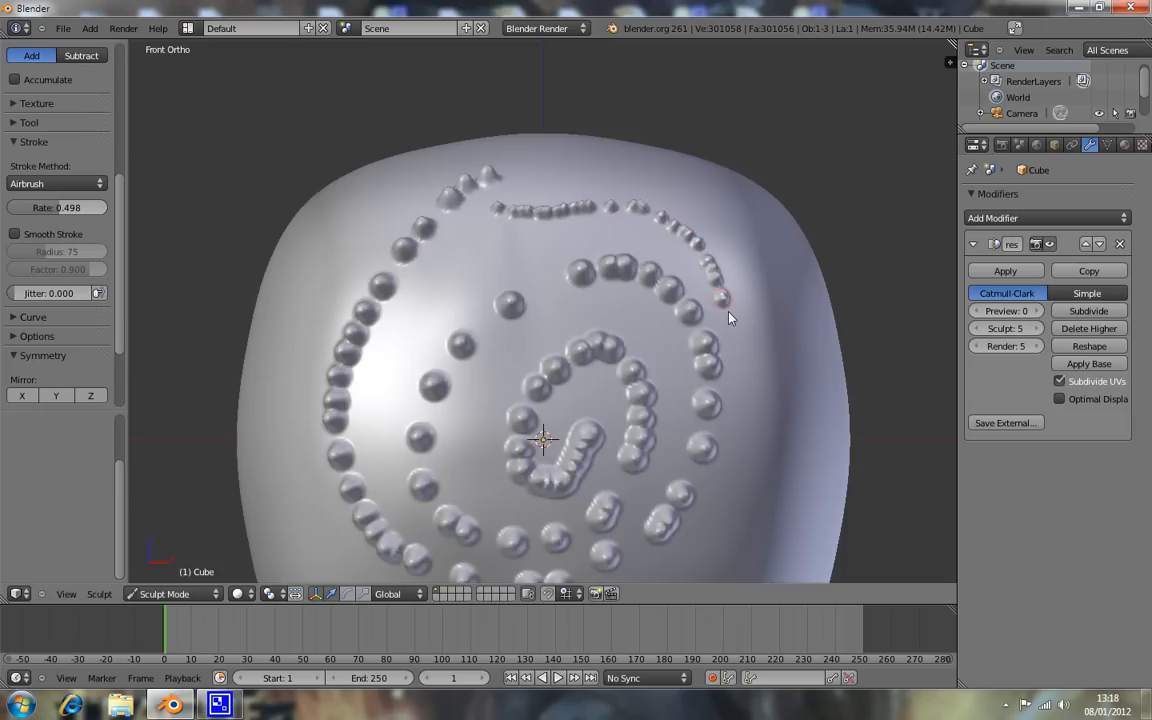
{"action": "scroll", "coordinate": [562, 258], "scroll_direction": "down", "scroll_amount": 3}
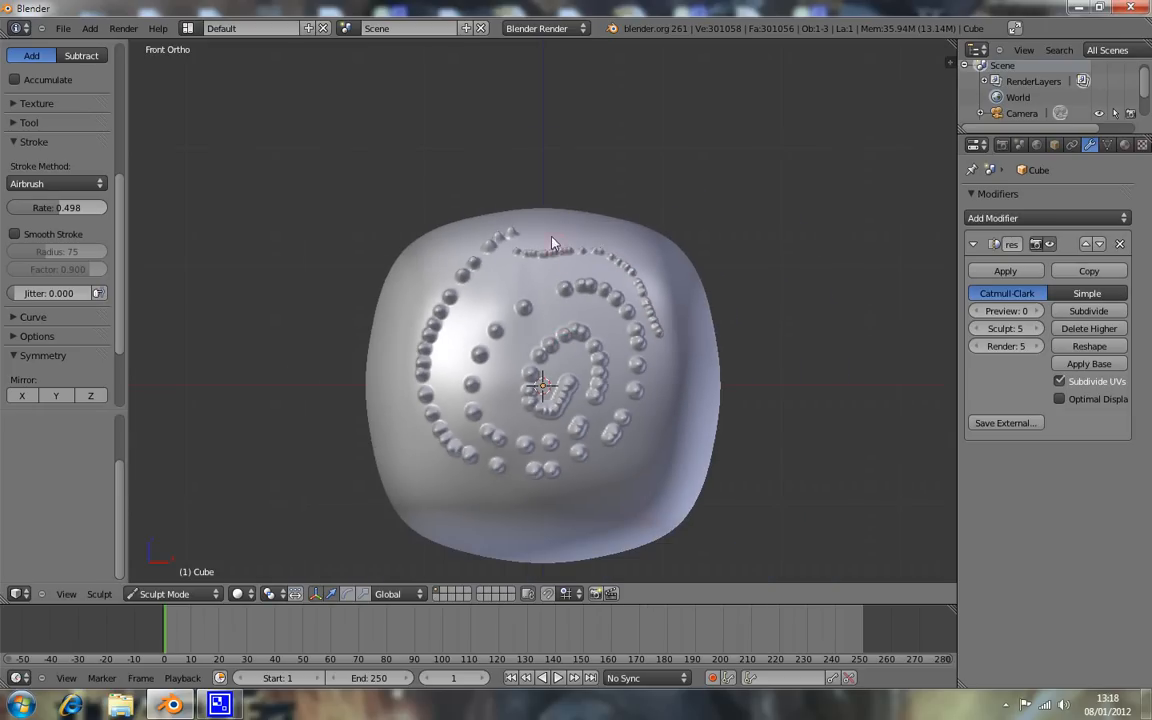
{"action": "left_click_drag", "start_coordinate": [555, 231], "coordinate": [602, 250]}
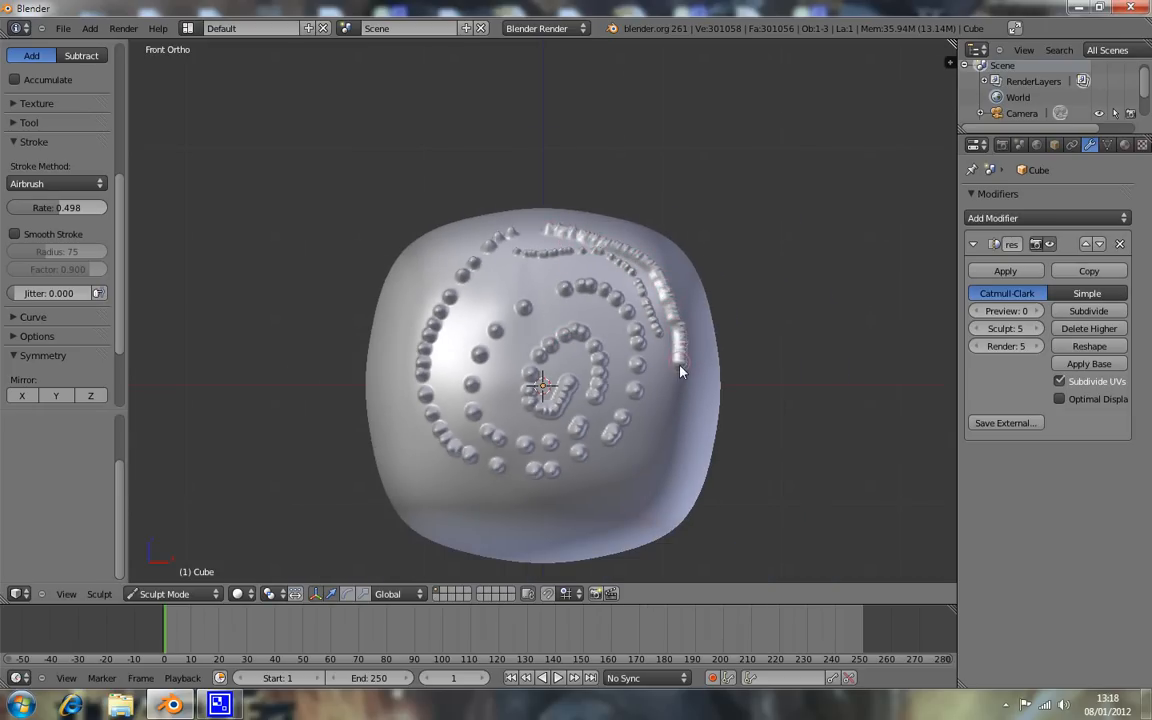
Set the Airbrush rate to 1.000, draw long swirling trails over the cube's front, and undo all the airbrush strokes.
{"action": "left_click_drag", "start_coordinate": [56, 210], "coordinate": [115, 212]}
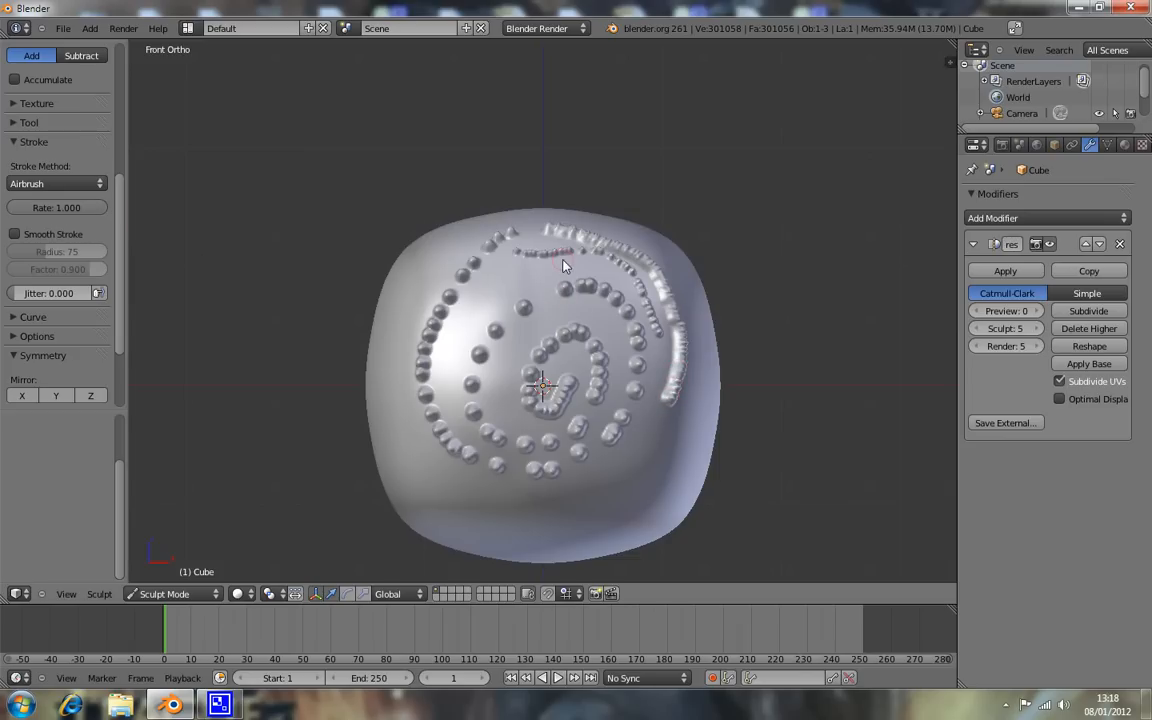
{"action": "mouse_move", "coordinate": [564, 260]}
{"action": "left_mouse_down"}
{"action": "mouse_move", "coordinate": [455, 285]}
{"action": "mouse_move", "coordinate": [440, 330]}
{"action": "mouse_move", "coordinate": [448, 372]}
{"action": "mouse_move", "coordinate": [671, 450]}
{"action": "mouse_move", "coordinate": [530, 541]}
{"action": "left_mouse_up"}
{"action": "mouse_move", "coordinate": [440, 506]}
{"action": "left_mouse_down"}
{"action": "mouse_move", "coordinate": [410, 290]}
{"action": "mouse_move", "coordinate": [470, 235]}
{"action": "mouse_move", "coordinate": [707, 350]}
{"action": "mouse_move", "coordinate": [672, 494]}
{"action": "mouse_move", "coordinate": [514, 489]}
{"action": "mouse_move", "coordinate": [380, 355]}
{"action": "mouse_move", "coordinate": [425, 275]}
{"action": "mouse_move", "coordinate": [474, 313]}
{"action": "left_mouse_up"}
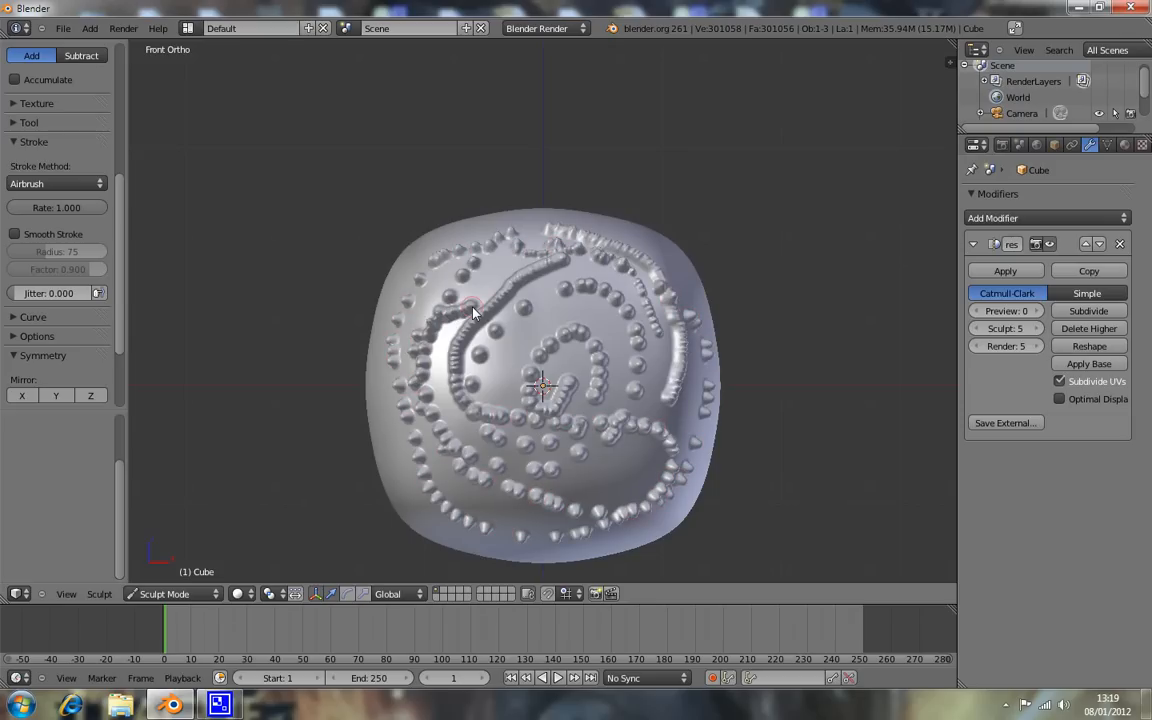
{"action": "key", "text": "ctrl+z"}
{"action": "key", "text": "ctrl+z"}
{"action": "key", "text": "ctrl+z"}
{"action": "key", "text": "ctrl+z"}
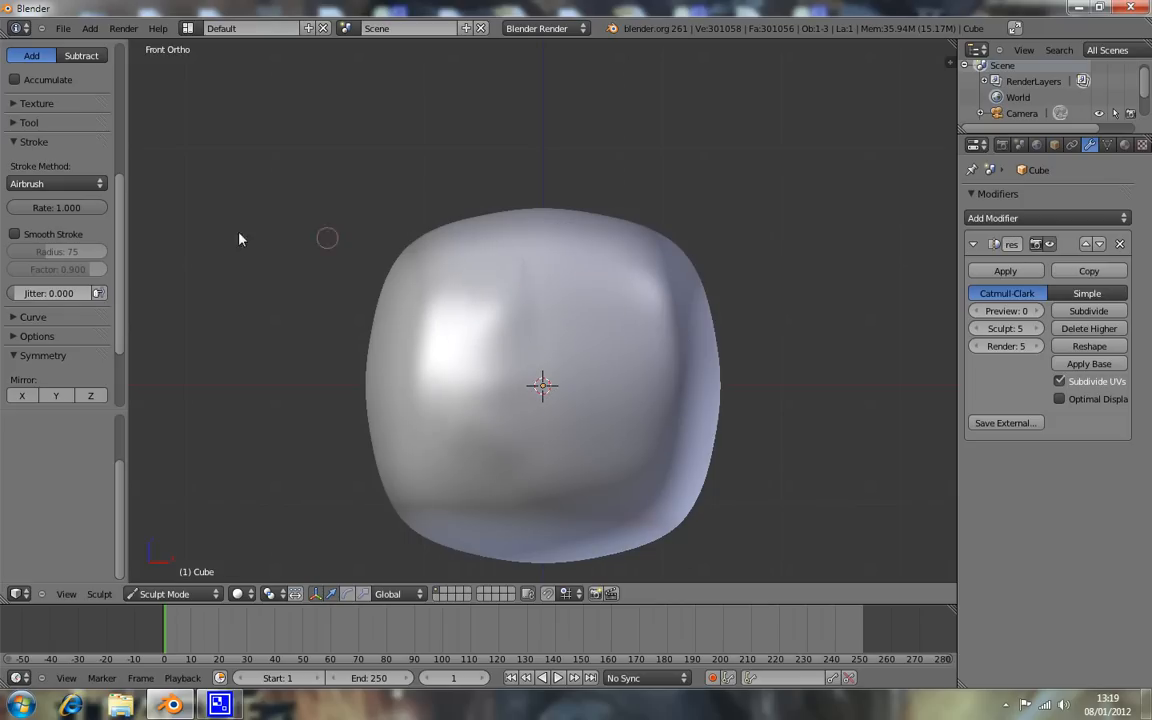
Set the Airbrush rate to 0.245 and switch the stroke method to Anchored.
{"action": "left_click_drag", "start_coordinate": [64, 212], "coordinate": [27, 214]}
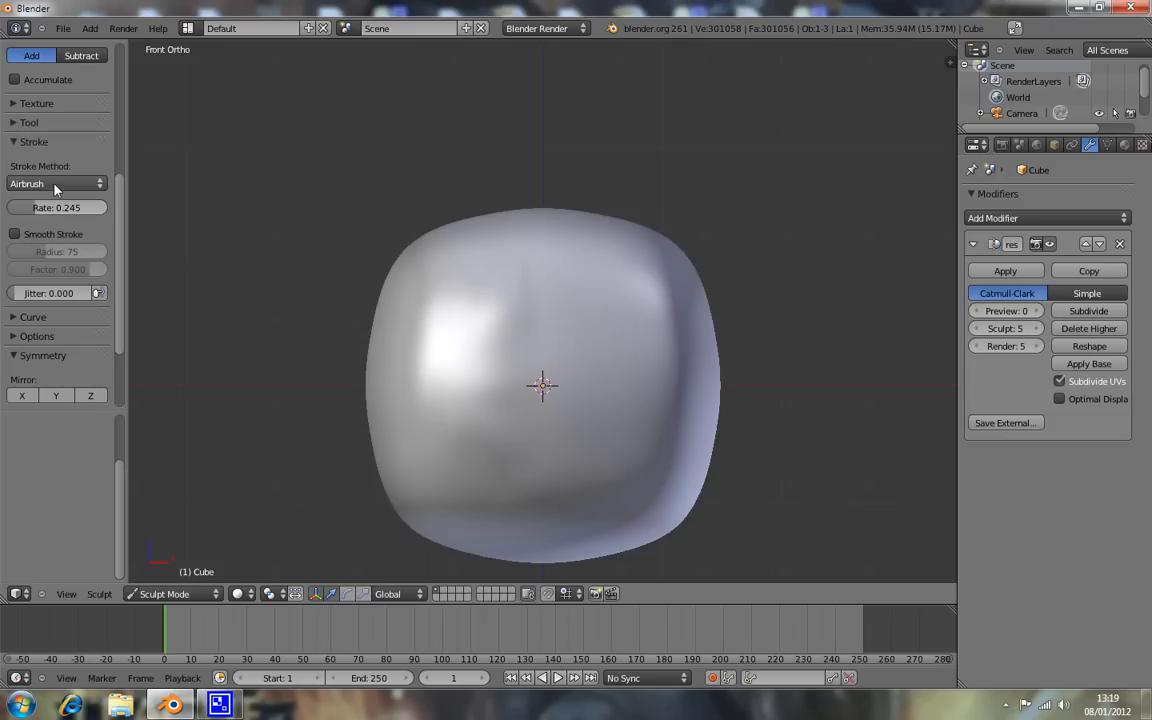
{"action": "left_click", "coordinate": [49, 183]}
{"action": "left_click", "coordinate": [64, 117]}
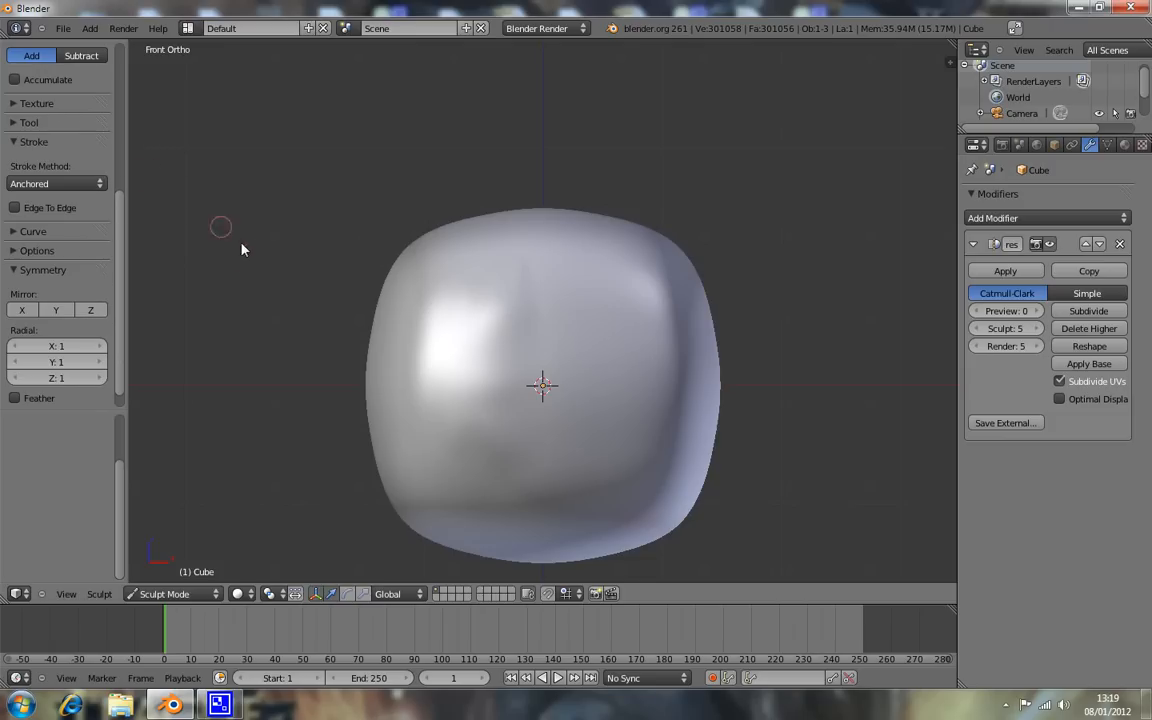
Raise a small bump near the upper middle and a large horn on the cube's upper-left front with anchored strokes.
{"action": "mouse_move", "coordinate": [548, 281]}
{"action": "left_mouse_down"}
{"action": "mouse_move", "coordinate": [522, 322]}
{"action": "mouse_move", "coordinate": [522, 293]}
{"action": "mouse_move", "coordinate": [609, 329]}
{"action": "mouse_move", "coordinate": [612, 342]}
{"action": "mouse_move", "coordinate": [569, 280]}
{"action": "left_mouse_up"}
{"action": "mouse_move", "coordinate": [498, 249]}
{"action": "left_mouse_down"}
{"action": "mouse_move", "coordinate": [576, 314]}
{"action": "mouse_move", "coordinate": [479, 238]}
{"action": "mouse_move", "coordinate": [551, 287]}
{"action": "mouse_move", "coordinate": [502, 268]}
{"action": "mouse_move", "coordinate": [496, 327]}
{"action": "mouse_move", "coordinate": [531, 451]}
{"action": "mouse_move", "coordinate": [509, 289]}
{"action": "mouse_move", "coordinate": [537, 352]}
{"action": "mouse_move", "coordinate": [648, 401]}
{"action": "mouse_move", "coordinate": [501, 319]}
{"action": "mouse_move", "coordinate": [596, 393]}
{"action": "left_mouse_up"}
{"action": "mouse_move", "coordinate": [543, 346]}
{"action": "left_mouse_down"}
{"action": "mouse_move", "coordinate": [514, 319]}
{"action": "mouse_move", "coordinate": [653, 455]}
{"action": "mouse_move", "coordinate": [726, 492]}
{"action": "mouse_move", "coordinate": [633, 442]}
{"action": "mouse_move", "coordinate": [496, 301]}
{"action": "mouse_move", "coordinate": [555, 362]}
{"action": "left_mouse_up"}
{"action": "mouse_move", "coordinate": [507, 316]}
{"action": "middle_mouse_down"}
{"action": "mouse_move", "coordinate": [463, 288]}
{"action": "mouse_move", "coordinate": [506, 252]}
{"action": "mouse_move", "coordinate": [563, 256]}
{"action": "mouse_move", "coordinate": [548, 270]}
{"action": "mouse_move", "coordinate": [792, 522]}
{"action": "middle_mouse_up"}
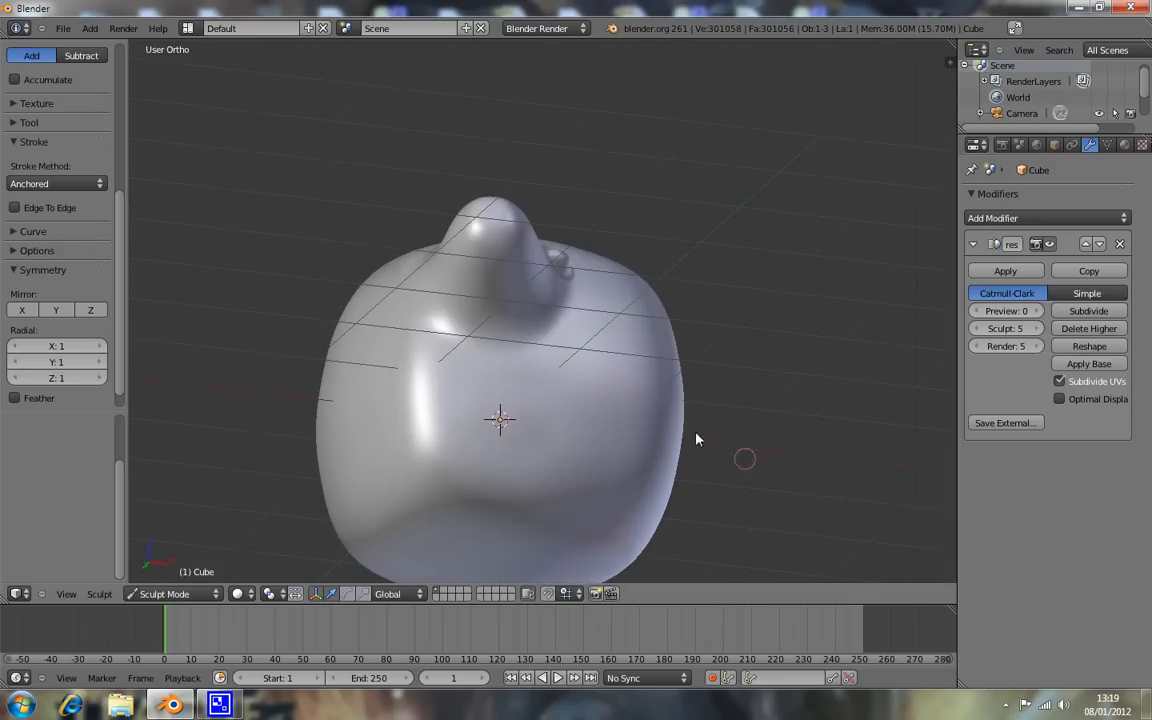
{"action": "key", "text": "KP_1"}
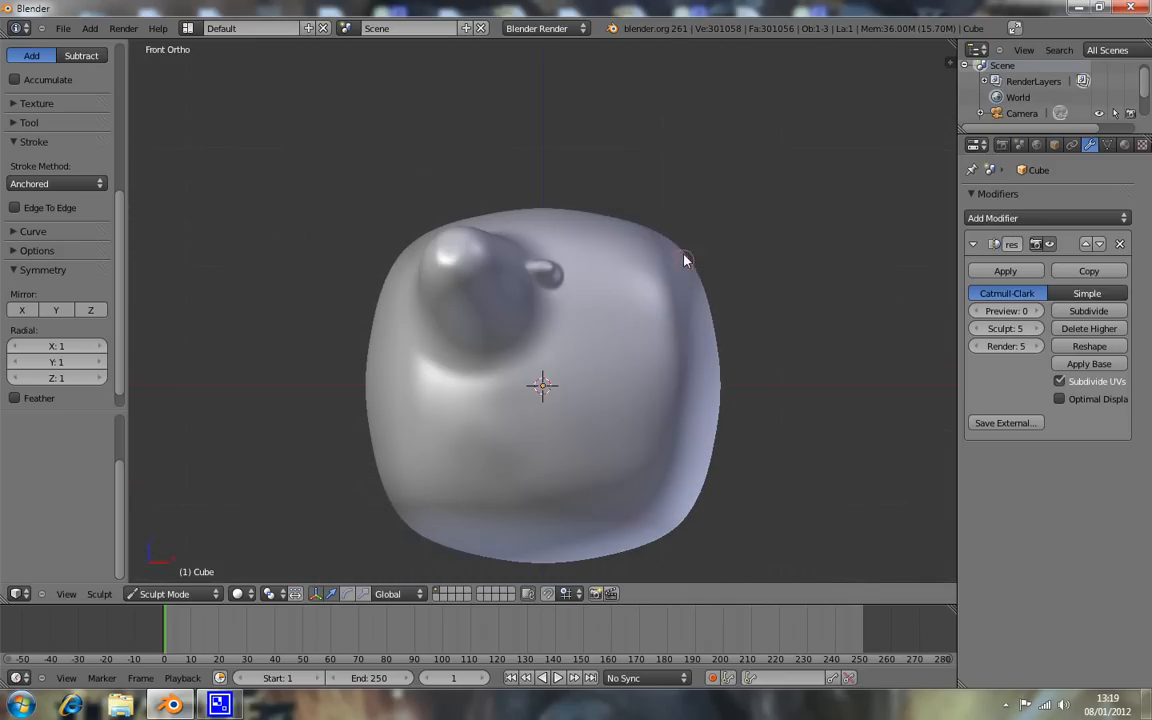
Add a column of small anchored bumps along the cube's upper-right edge, and undo all the anchored bumps.
{"action": "mouse_move", "coordinate": [656, 267]}
{"action": "left_mouse_down"}
{"action": "mouse_move", "coordinate": [674, 295]}
{"action": "mouse_move", "coordinate": [652, 287]}
{"action": "mouse_move", "coordinate": [680, 309]}
{"action": "mouse_move", "coordinate": [672, 336]}
{"action": "mouse_move", "coordinate": [686, 351]}
{"action": "left_mouse_up"}
{"action": "mouse_move", "coordinate": [677, 377]}
{"action": "middle_mouse_down"}
{"action": "mouse_move", "coordinate": [600, 420]}
{"action": "mouse_move", "coordinate": [463, 380]}
{"action": "mouse_move", "coordinate": [731, 379]}
{"action": "middle_mouse_up"}
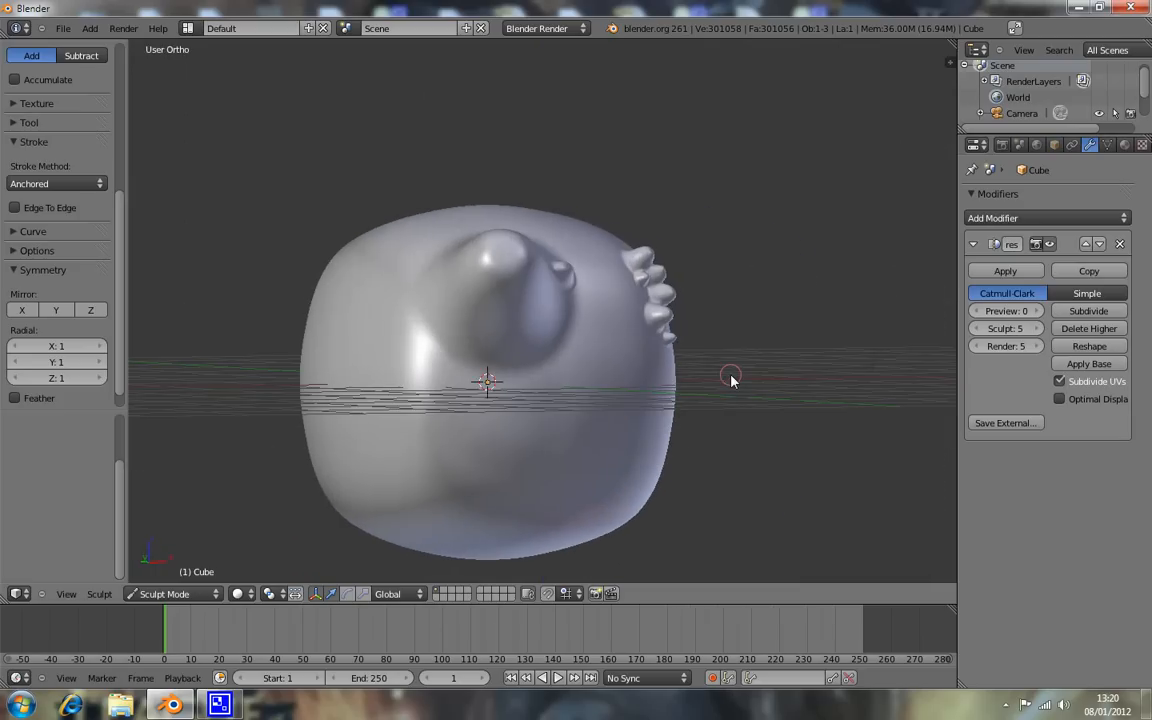
{"action": "key", "text": "KP_1"}
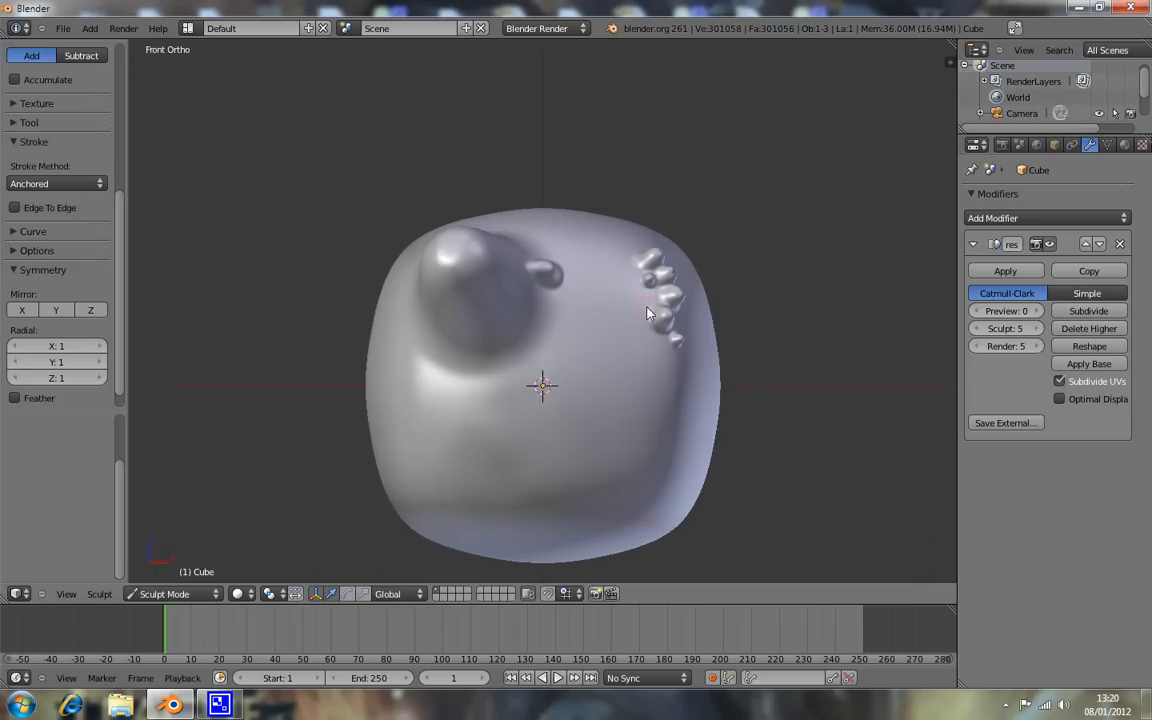
{"action": "key", "text": "ctrl+z"}
{"action": "key", "text": "ctrl+z"}
{"action": "key", "text": "ctrl+z"}
{"action": "key", "text": "ctrl+z"}
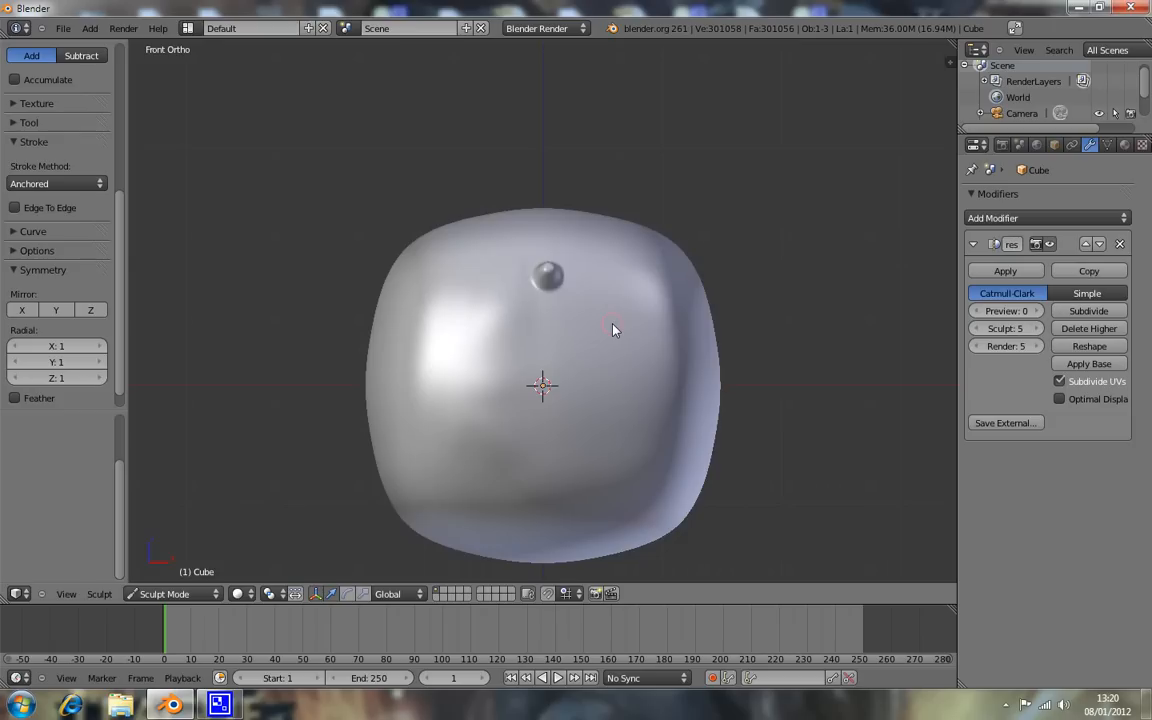
Switch the stroke method to Space and draw a loop of widely spaced dots on the cube's front at 174% spacing.
{"action": "left_click", "coordinate": [66, 183]}
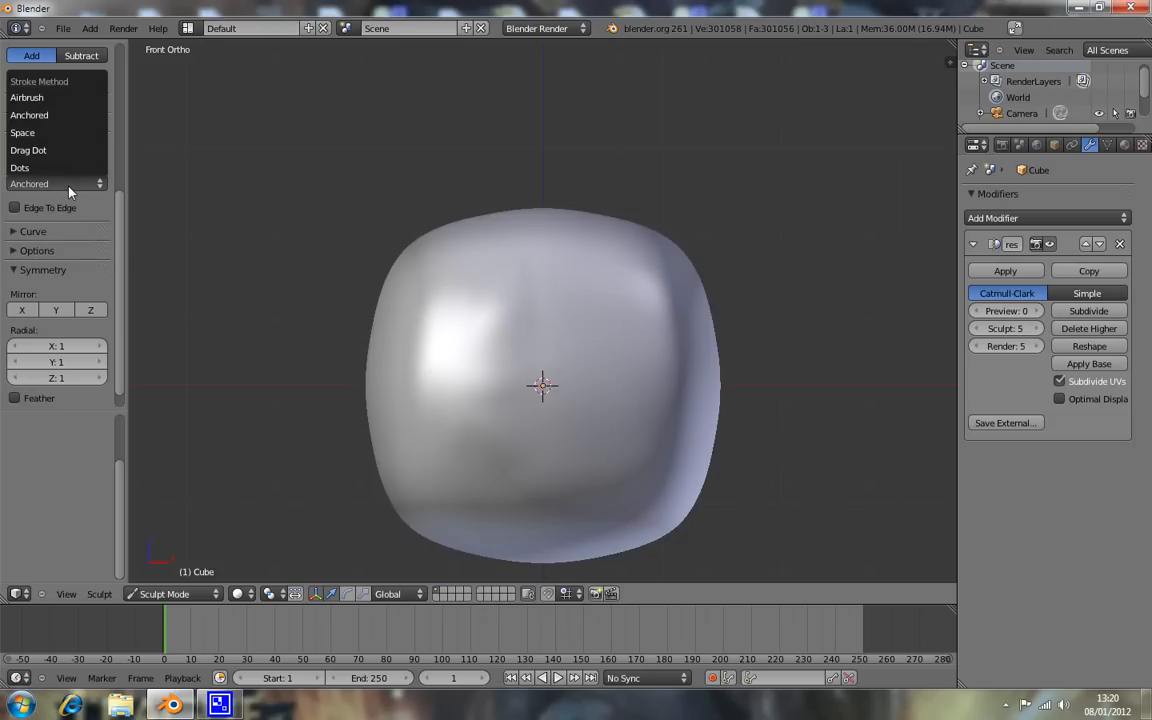
{"action": "left_click", "coordinate": [70, 133]}
{"action": "mouse_move", "coordinate": [512, 283]}
{"action": "left_mouse_down"}
{"action": "mouse_move", "coordinate": [507, 360]}
{"action": "mouse_move", "coordinate": [618, 369]}
{"action": "left_mouse_up"}
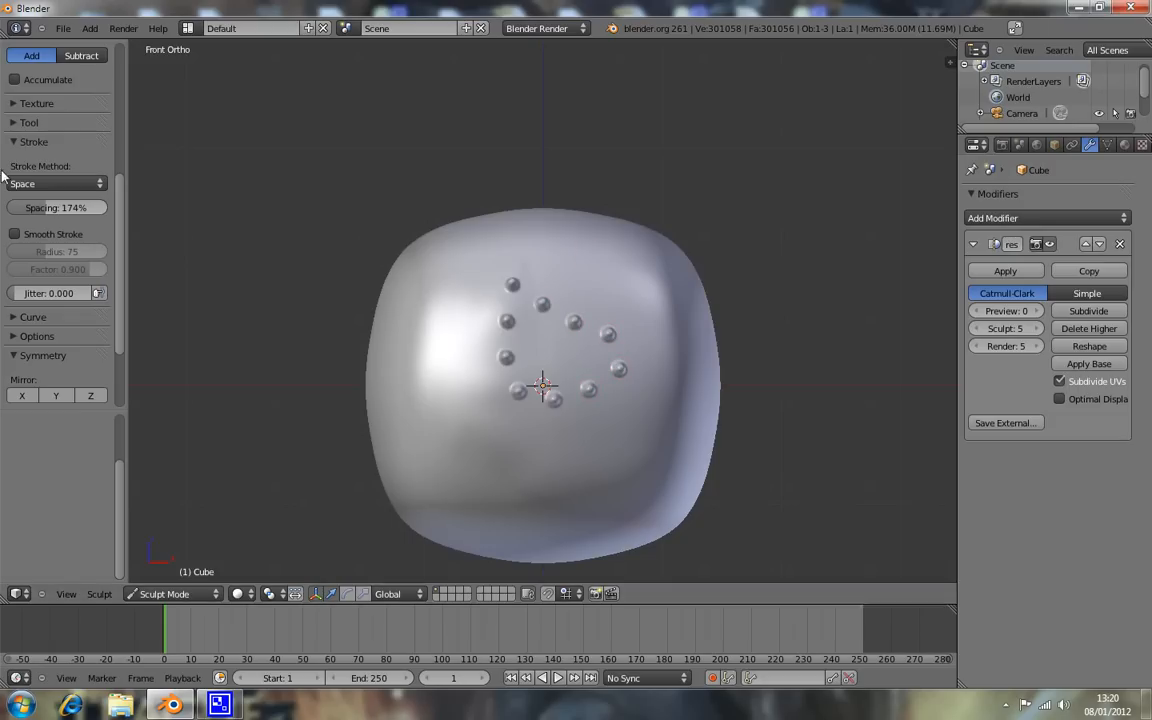
Set the spacing to 64%, draw a diagonal row of dots on the upper right, and undo both dot strokes.
{"action": "mouse_move", "coordinate": [44, 208]}
{"action": "left_mouse_down"}
{"action": "mouse_move", "coordinate": [40, 228]}
{"action": "mouse_move", "coordinate": [26, 222]}
{"action": "left_mouse_up"}
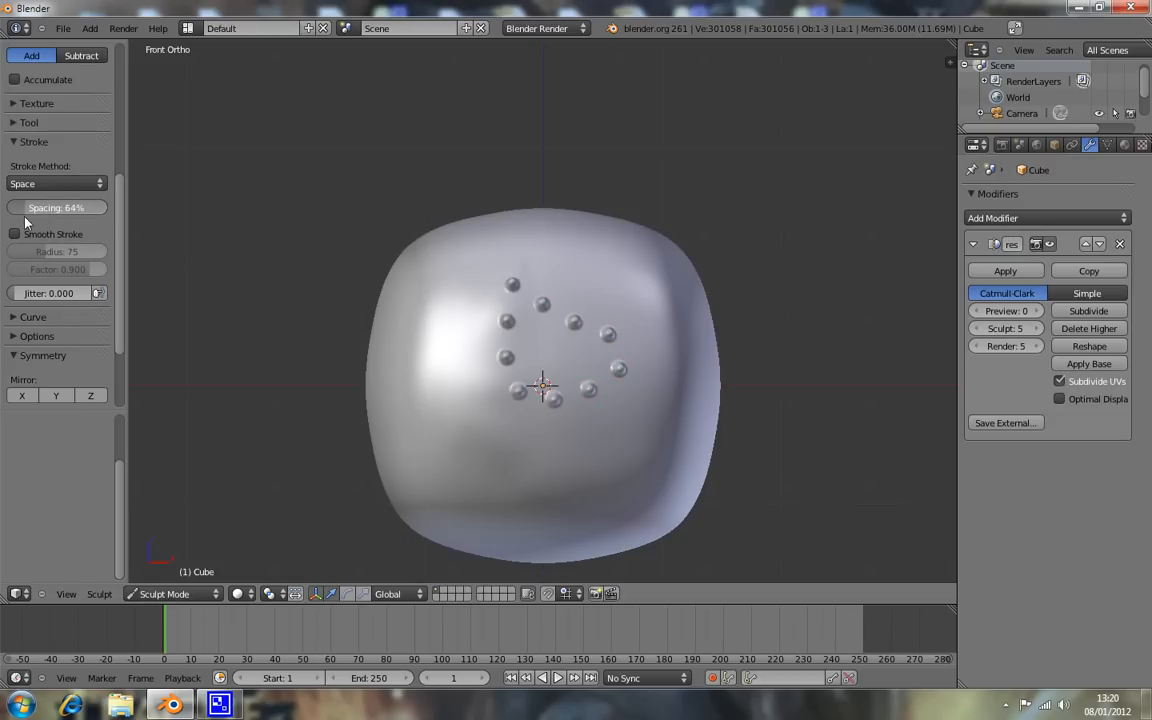
{"action": "left_click_drag", "start_coordinate": [567, 259], "coordinate": [643, 313]}
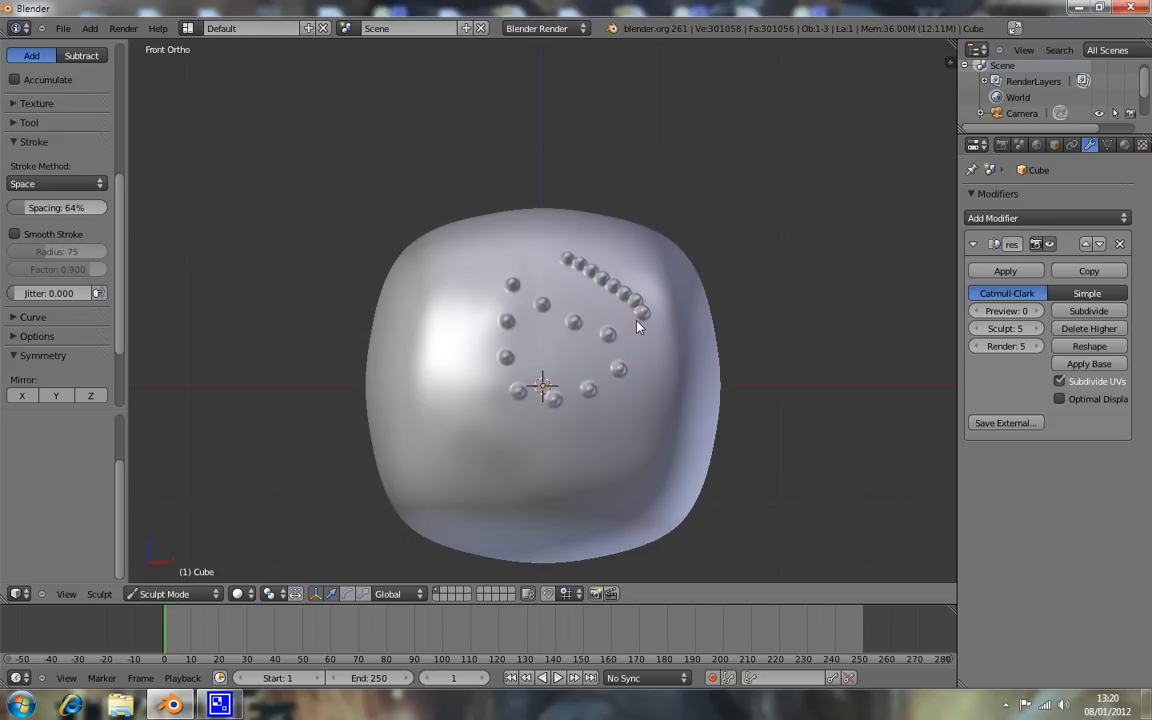
{"action": "key", "text": "ctrl+z"}
{"action": "key", "text": "ctrl+z"}
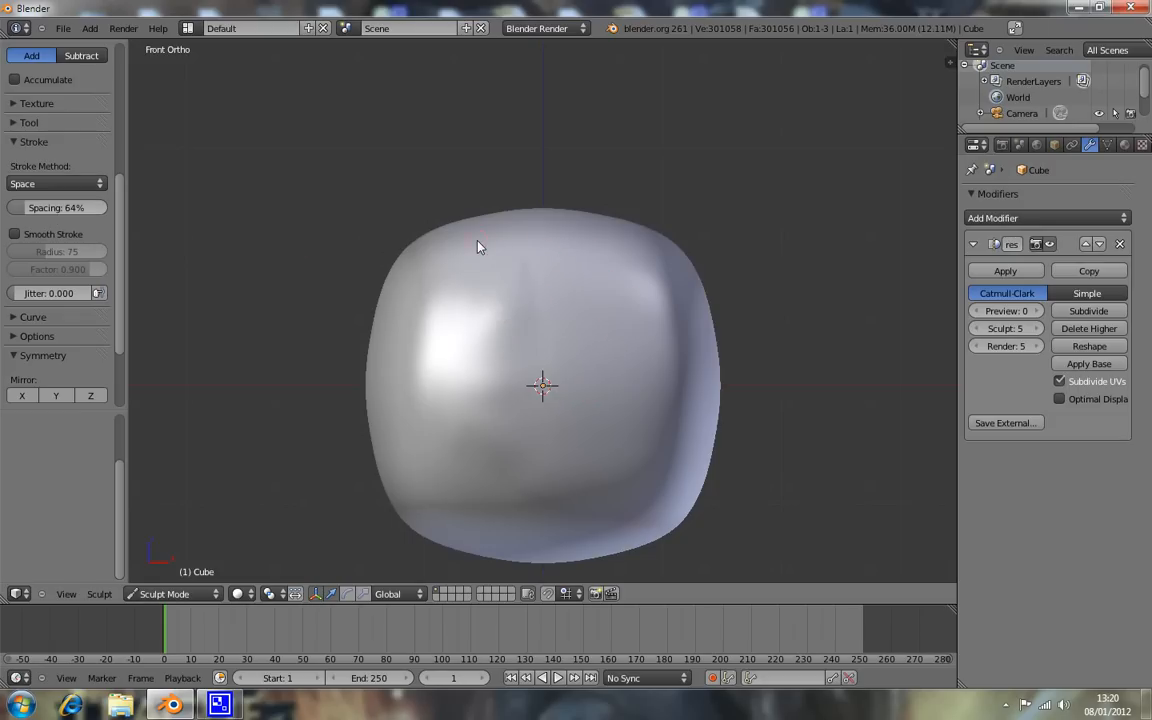
Switch the stroke method to Drag Dot and position one small dot on the upper-left part of the cube's front.
{"action": "left_click", "coordinate": [25, 181]}
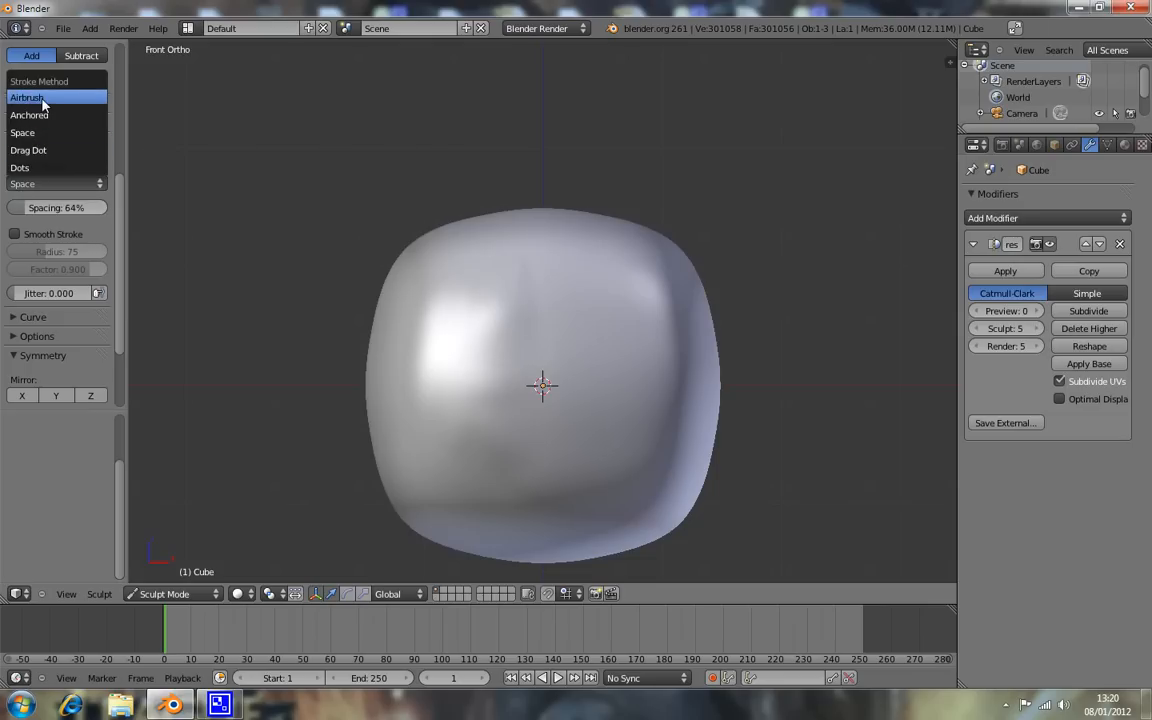
{"action": "left_click", "coordinate": [58, 151]}
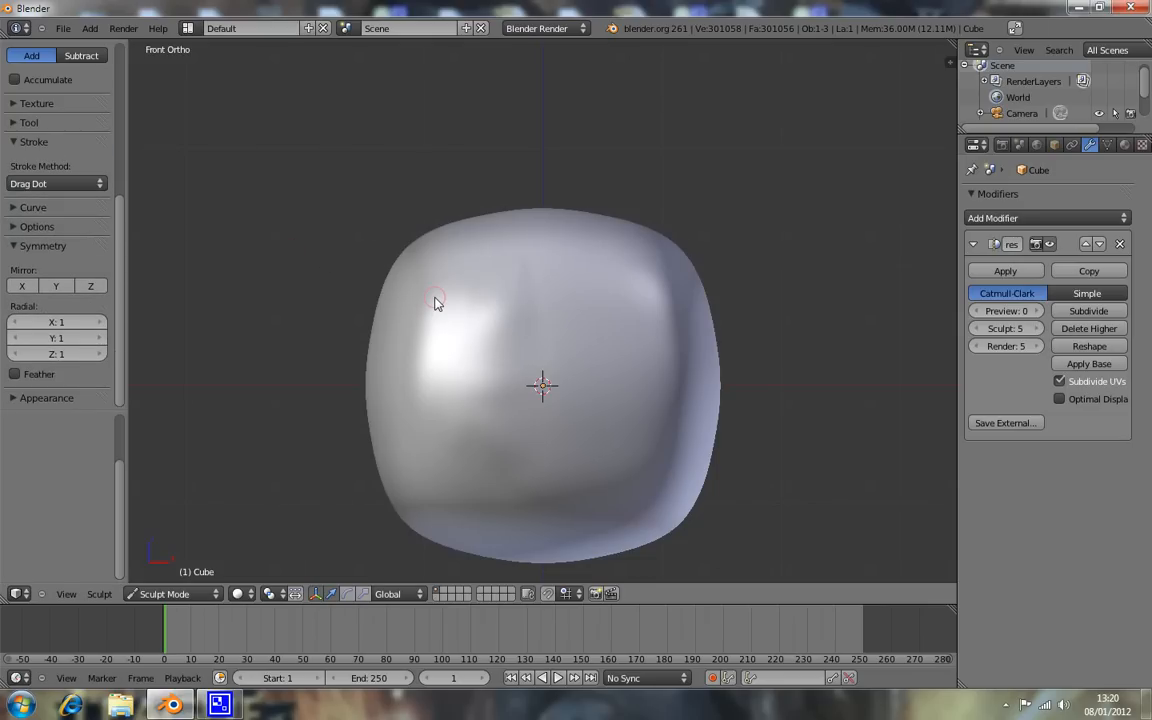
{"action": "scroll", "coordinate": [476, 257], "scroll_direction": "up", "scroll_amount": 2}
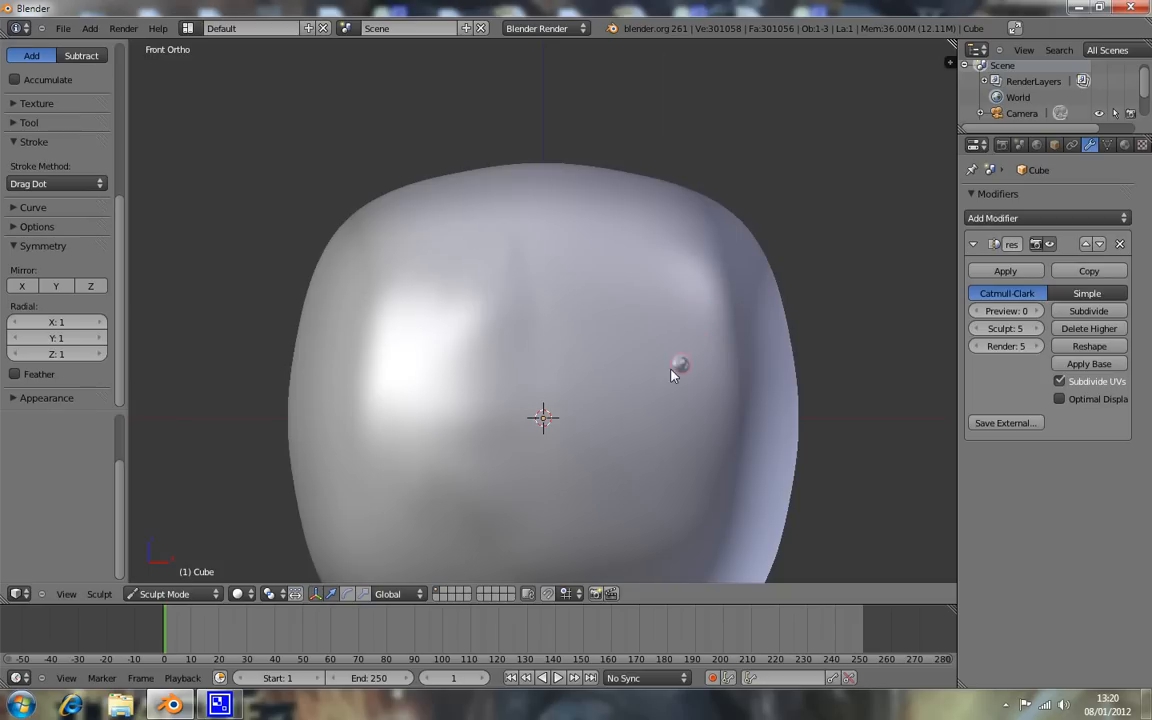
{"action": "left_click", "coordinate": [400, 322]}
{"action": "scroll", "coordinate": [610, 348], "scroll_direction": "down", "scroll_amount": 2}
Enlarge the brush radius and position three larger dots, two side by side on the upper front and one at the centre.
{"action": "left_click", "coordinate": [526, 326]}
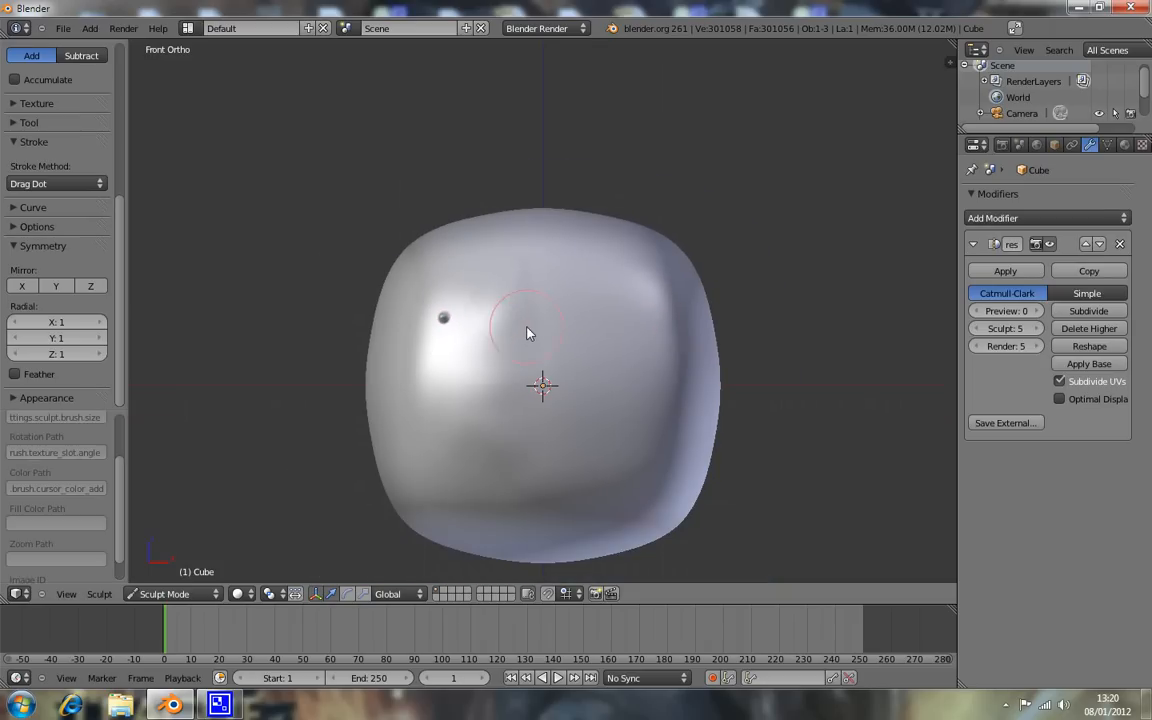
{"action": "left_click", "coordinate": [501, 283]}
{"action": "mouse_move", "coordinate": [501, 283]}
{"action": "left_mouse_down"}
{"action": "mouse_move", "coordinate": [645, 262]}
{"action": "mouse_move", "coordinate": [730, 307]}
{"action": "left_mouse_up"}
{"action": "mouse_move", "coordinate": [700, 418]}
{"action": "left_mouse_down"}
{"action": "mouse_move", "coordinate": [508, 420]}
{"action": "mouse_move", "coordinate": [380, 372]}
{"action": "mouse_move", "coordinate": [401, 308]}
{"action": "mouse_move", "coordinate": [500, 304]}
{"action": "left_mouse_up"}
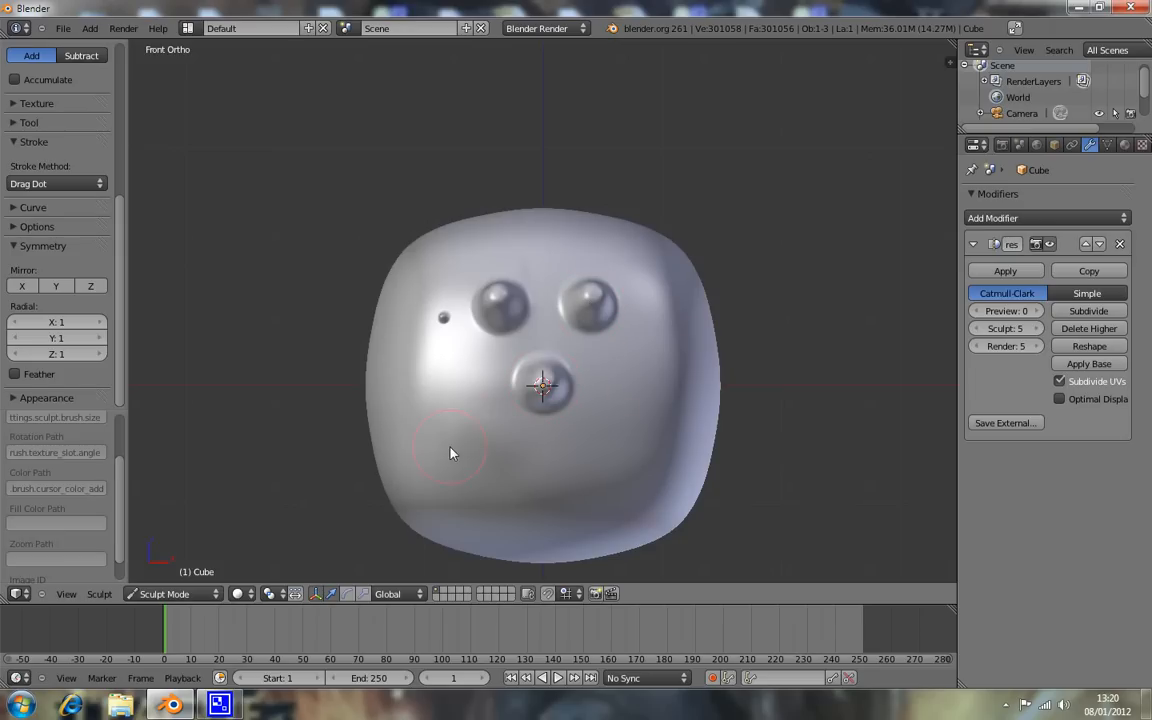
Switch the brush's stroke method back to Space.
{"action": "left_click", "coordinate": [55, 183]}
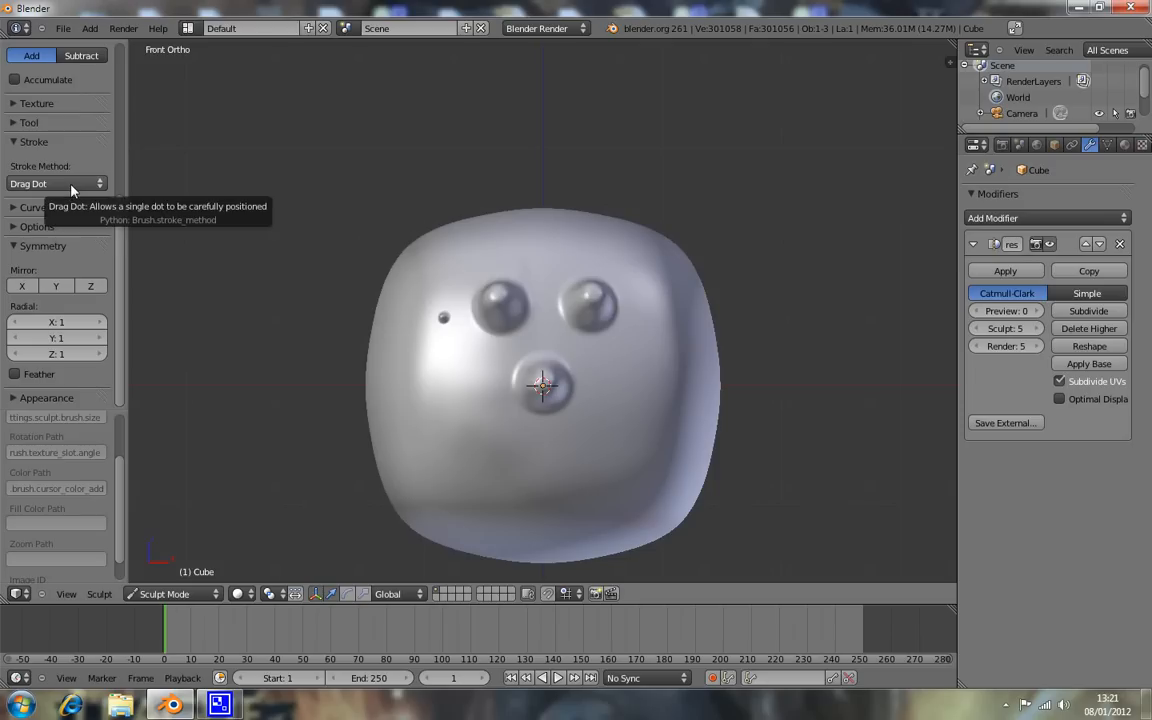
{"action": "left_click", "coordinate": [71, 186]}
{"action": "left_click", "coordinate": [58, 132]}
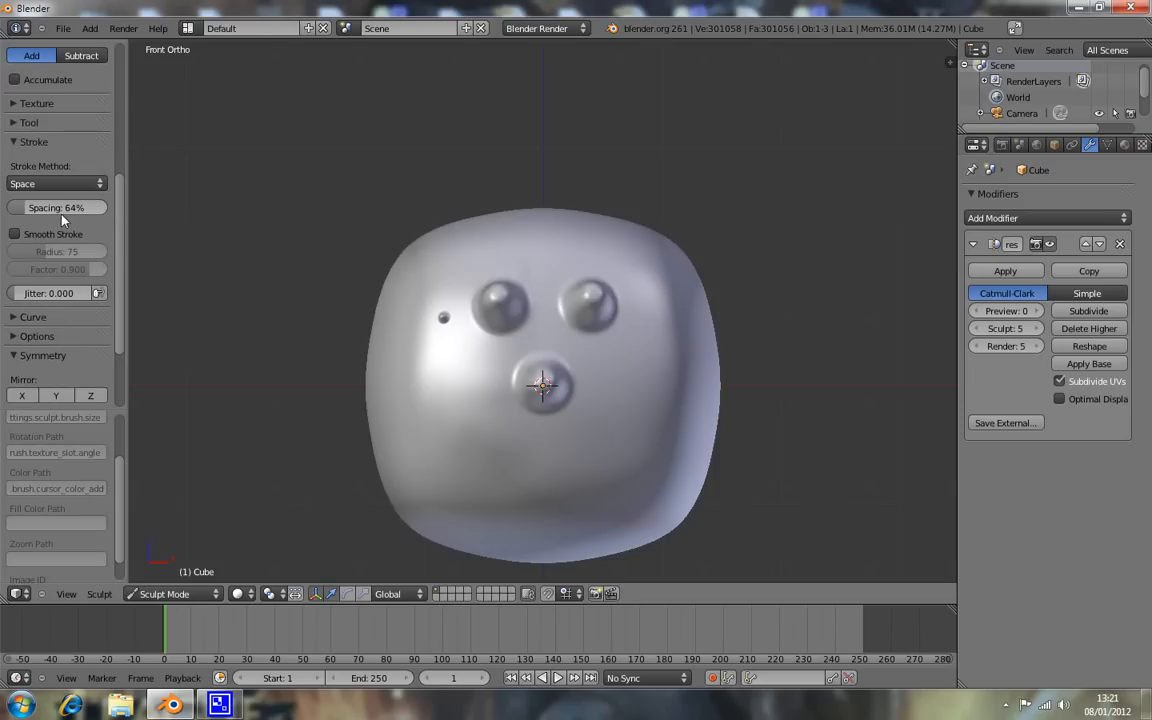
Set the spacing to 11% and draw a curved smile stroke below the central nose dot.
{"action": "left_click_drag", "start_coordinate": [27, 209], "coordinate": [15, 208]}
{"action": "mouse_move", "coordinate": [437, 424]}
{"action": "left_mouse_down"}
{"action": "mouse_move", "coordinate": [478, 464]}
{"action": "mouse_move", "coordinate": [643, 429]}
{"action": "left_mouse_up"}
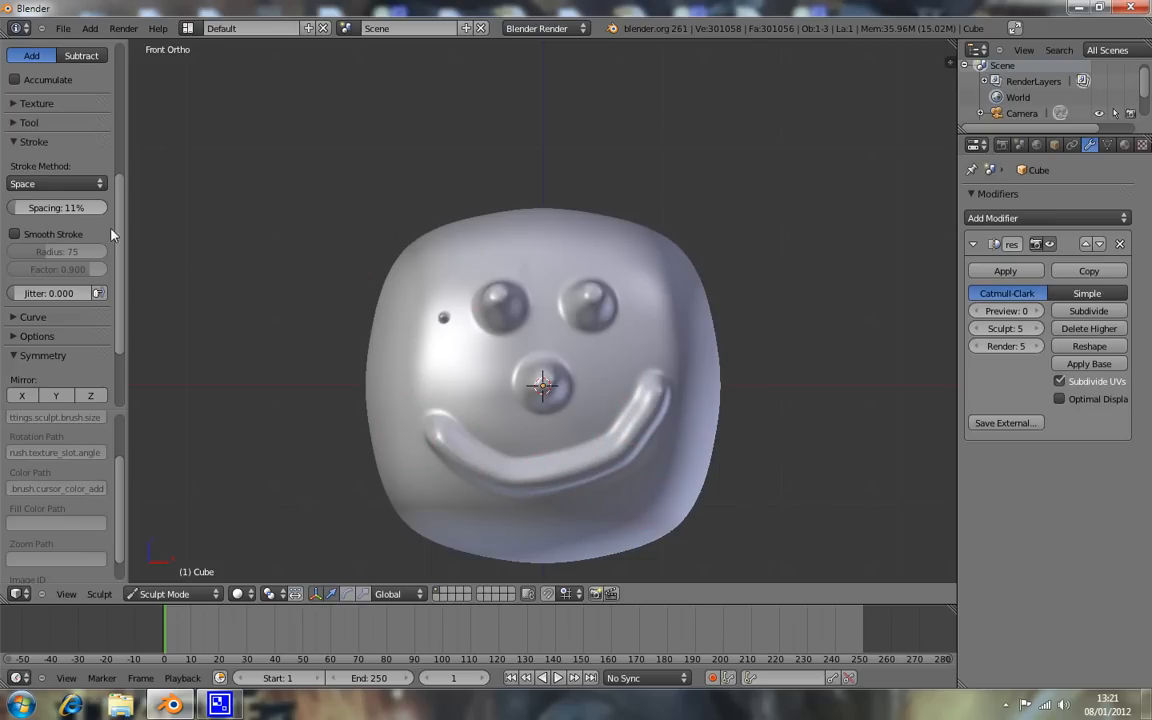
Switch the stroke method to Dots and draw an arched eyebrow stroke above the right-hand eye.
{"action": "left_click", "coordinate": [57, 181]}
{"action": "left_click", "coordinate": [49, 181]}
{"action": "left_click", "coordinate": [48, 168]}
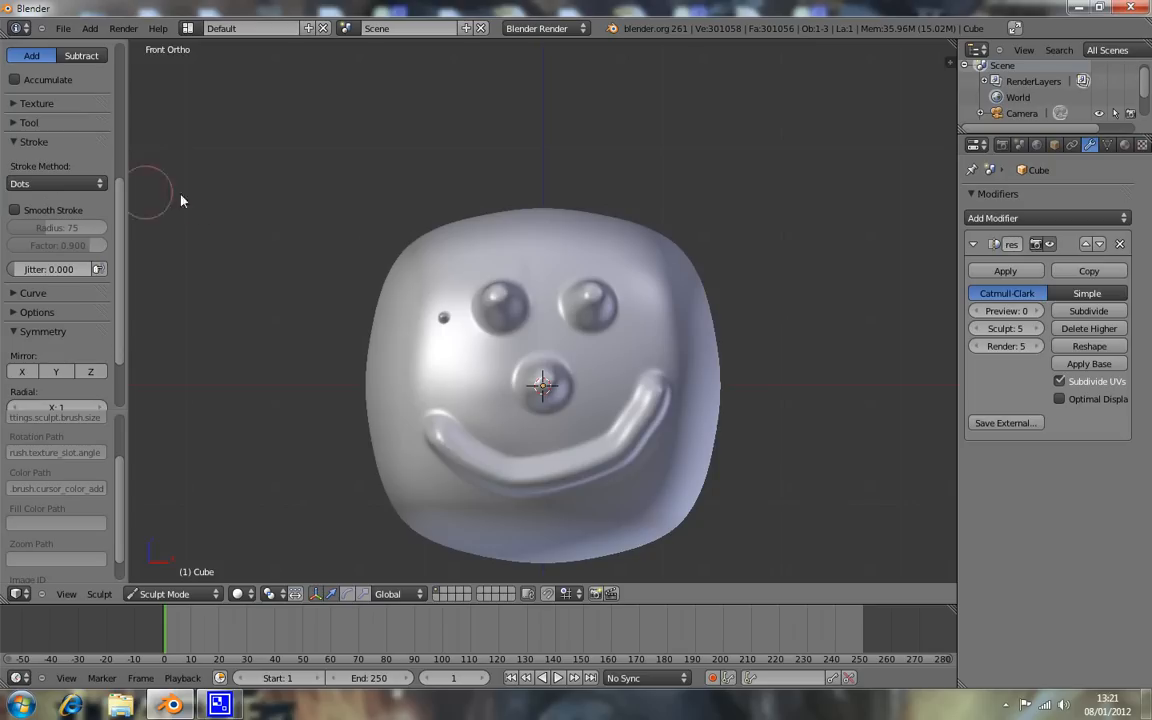
{"action": "scroll", "coordinate": [543, 244], "scroll_direction": "up", "scroll_amount": 2}
{"action": "left_click_drag", "start_coordinate": [543, 240], "coordinate": [607, 236]}
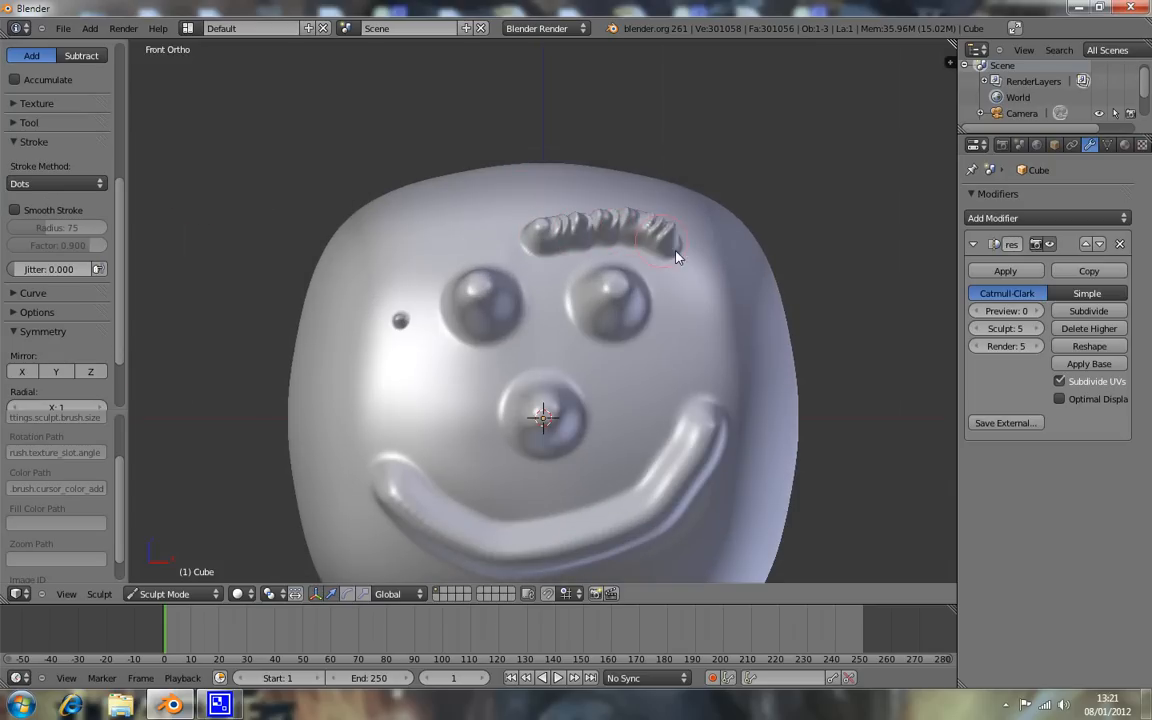
{"action": "left_click_drag", "start_coordinate": [728, 311], "coordinate": [731, 314]}
Place single dots around the left-hand eye and cheek, across the forehead and along the right edge of the head.
{"action": "left_click", "coordinate": [486, 229]}
{"action": "left_click", "coordinate": [393, 239]}
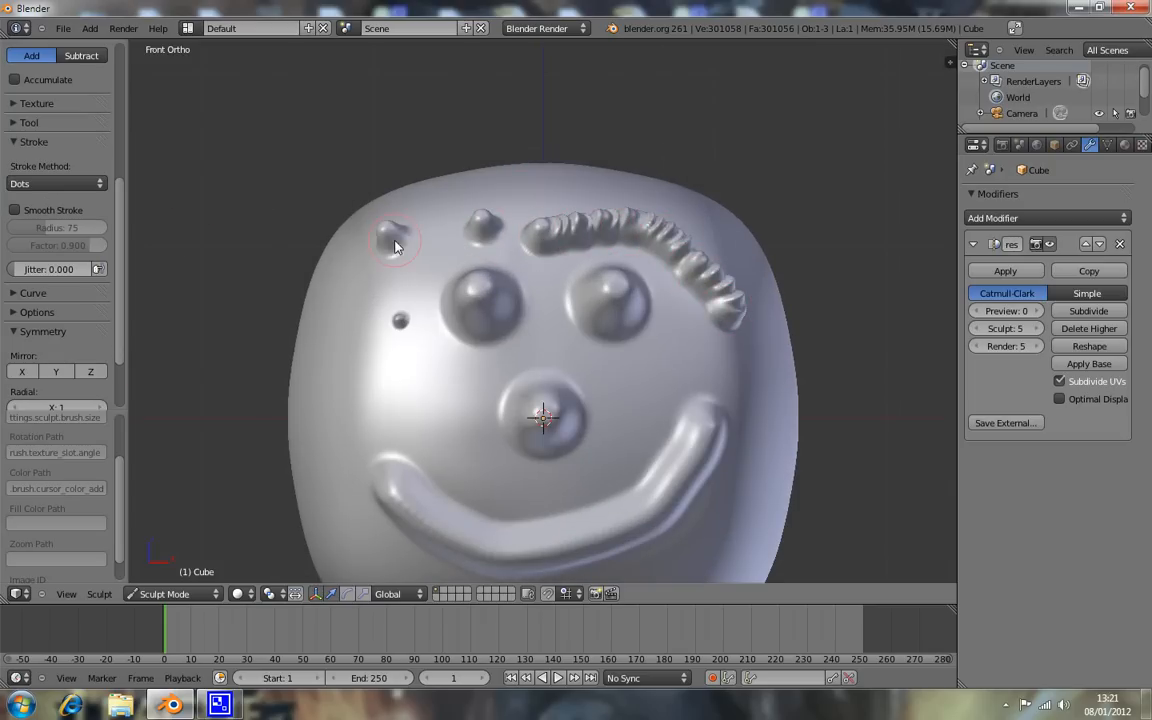
{"action": "left_click", "coordinate": [346, 308]}
{"action": "left_click", "coordinate": [319, 436]}
{"action": "left_click", "coordinate": [476, 368]}
{"action": "left_click", "coordinate": [374, 405]}
{"action": "left_click", "coordinate": [397, 362]}
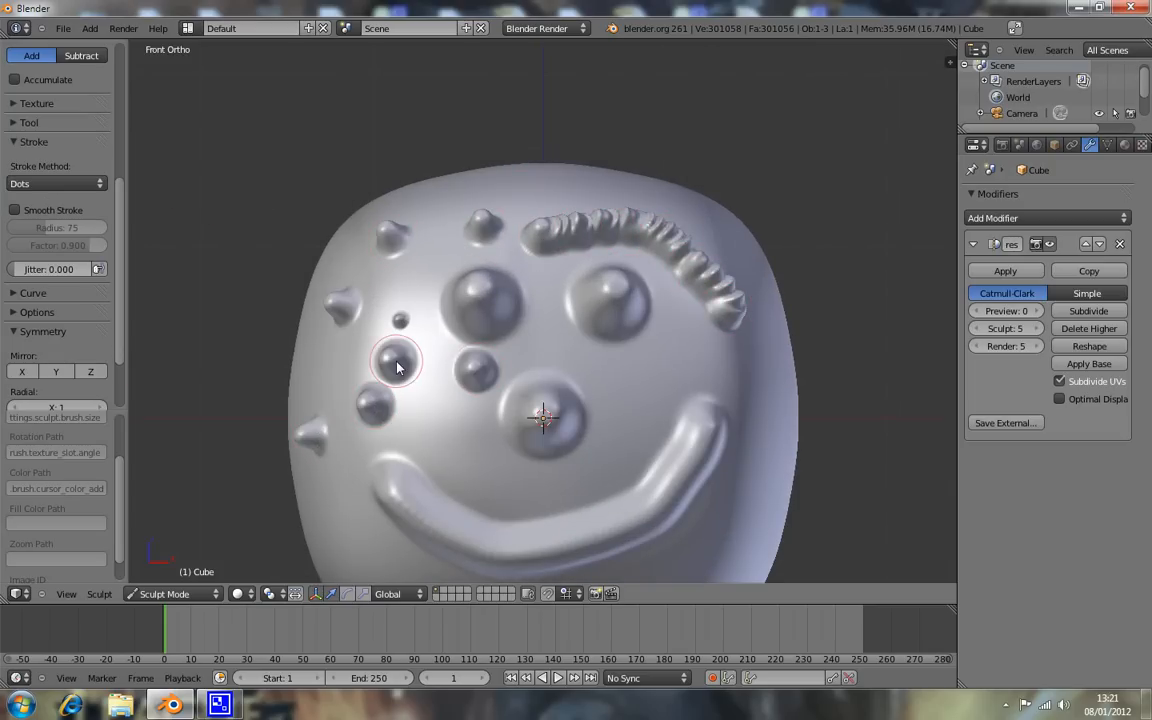
{"action": "left_click", "coordinate": [418, 262]}
{"action": "left_click", "coordinate": [549, 185]}
{"action": "left_click", "coordinate": [662, 180]}
{"action": "left_click", "coordinate": [781, 343]}
{"action": "left_click", "coordinate": [787, 413]}
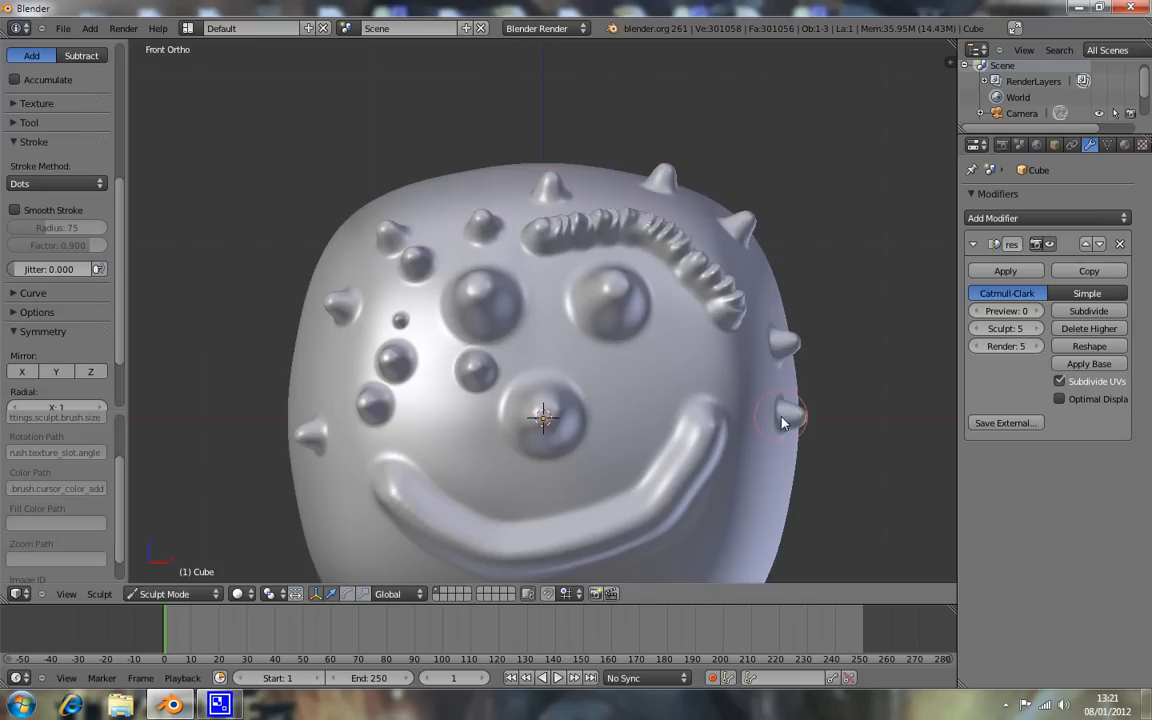
Switch the stroke method to Space and back to Dots.
{"action": "left_click", "coordinate": [58, 184]}
{"action": "left_click", "coordinate": [55, 132]}
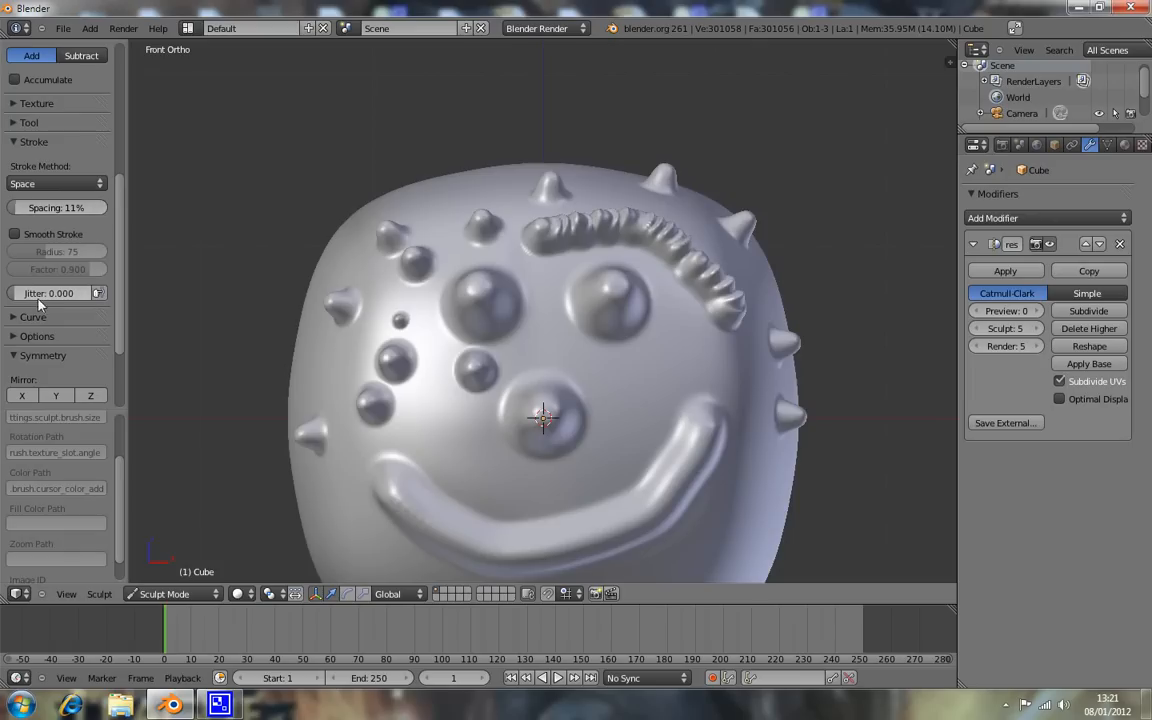
{"action": "left_click", "coordinate": [55, 182]}
{"action": "left_click", "coordinate": [42, 159]}
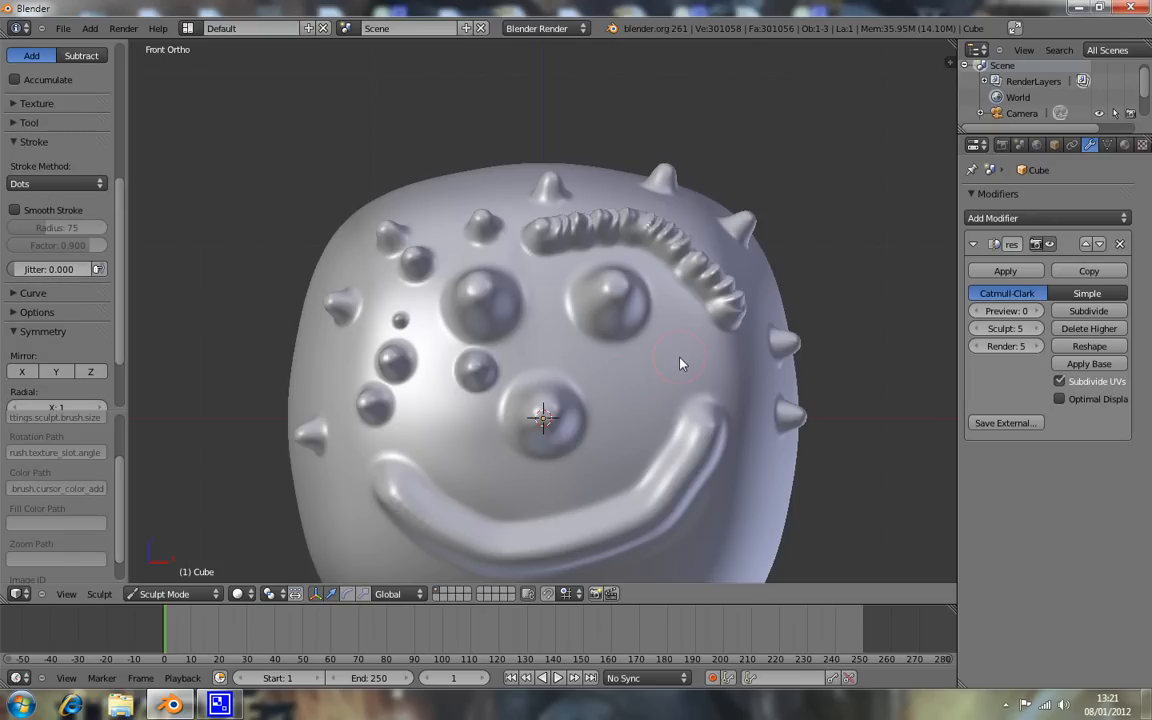
Undo all the single dots and the eyebrow stroke made with the Dots method.
{"action": "scroll", "coordinate": [688, 352], "scroll_direction": "down", "scroll_amount": 2}
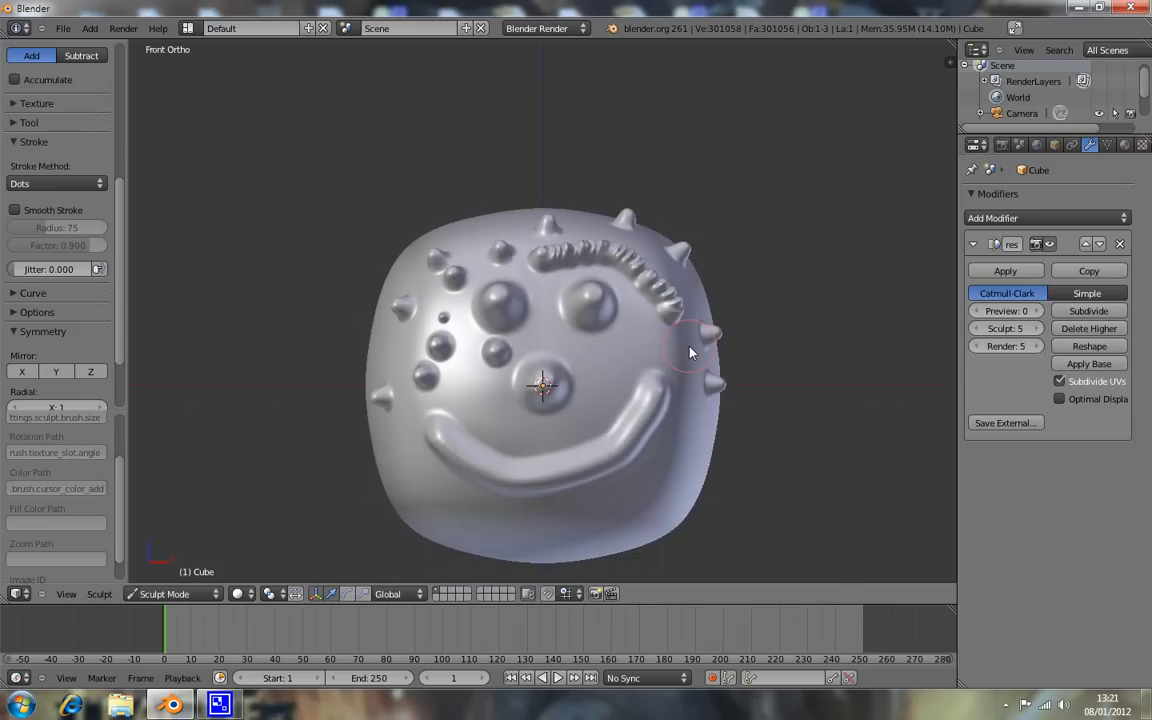
{"action": "key", "text": "ctrl+z"}
{"action": "key", "text": "ctrl+z"}
{"action": "key", "text": "ctrl+z"}
{"action": "key", "text": "ctrl+z"}
{"action": "key", "text": "ctrl+z"}
{"action": "key", "text": "ctrl+z"}
{"action": "key", "text": "ctrl+z"}
{"action": "key", "text": "ctrl+z"}
{"action": "key", "text": "ctrl+z"}
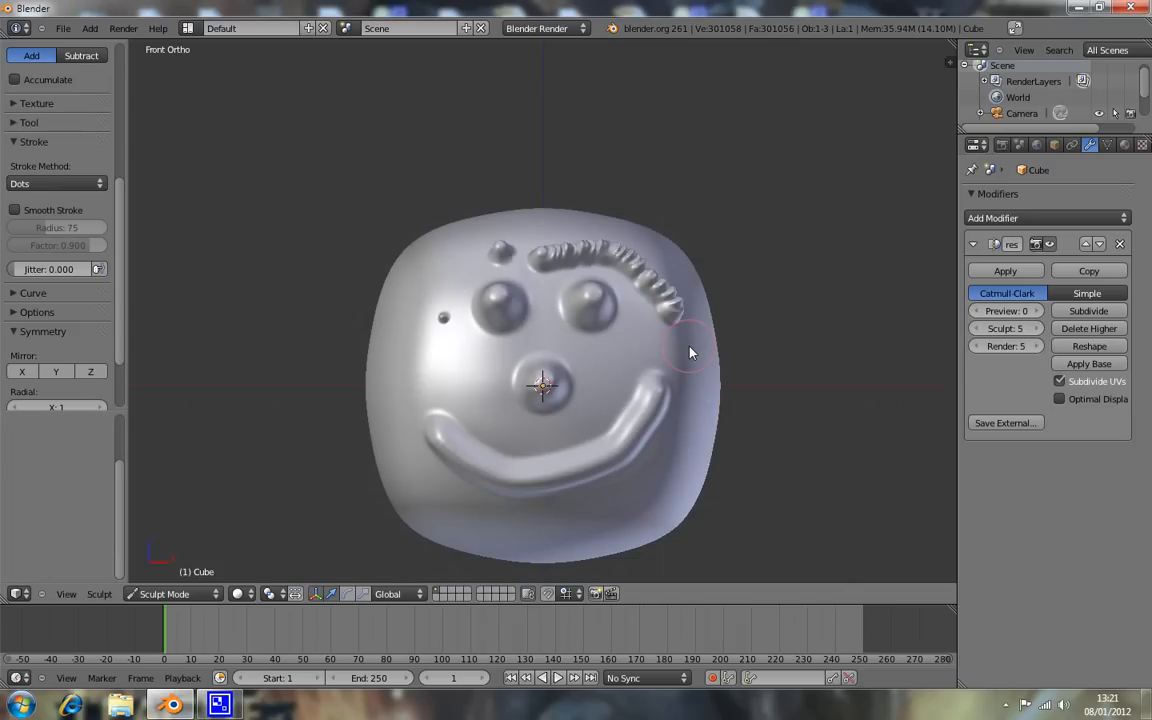
Draw a finer arched eyebrow above the right-hand eye with the Dots stroke method.
{"action": "scroll", "coordinate": [630, 296], "scroll_direction": "up", "scroll_amount": 2}
{"action": "scroll", "coordinate": [630, 296], "scroll_direction": "up", "scroll_amount": 5}
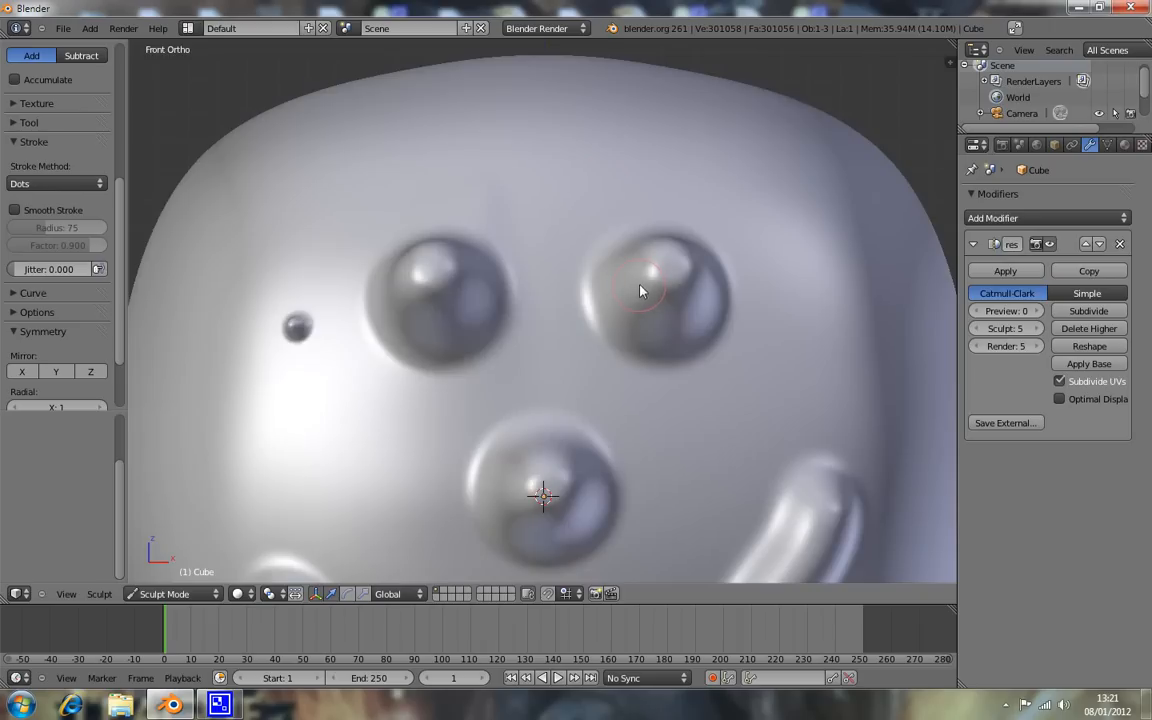
{"action": "mouse_move", "coordinate": [585, 150]}
{"action": "left_mouse_down"}
{"action": "mouse_move", "coordinate": [655, 125]}
{"action": "mouse_move", "coordinate": [774, 128]}
{"action": "mouse_move", "coordinate": [864, 188]}
{"action": "left_mouse_up"}
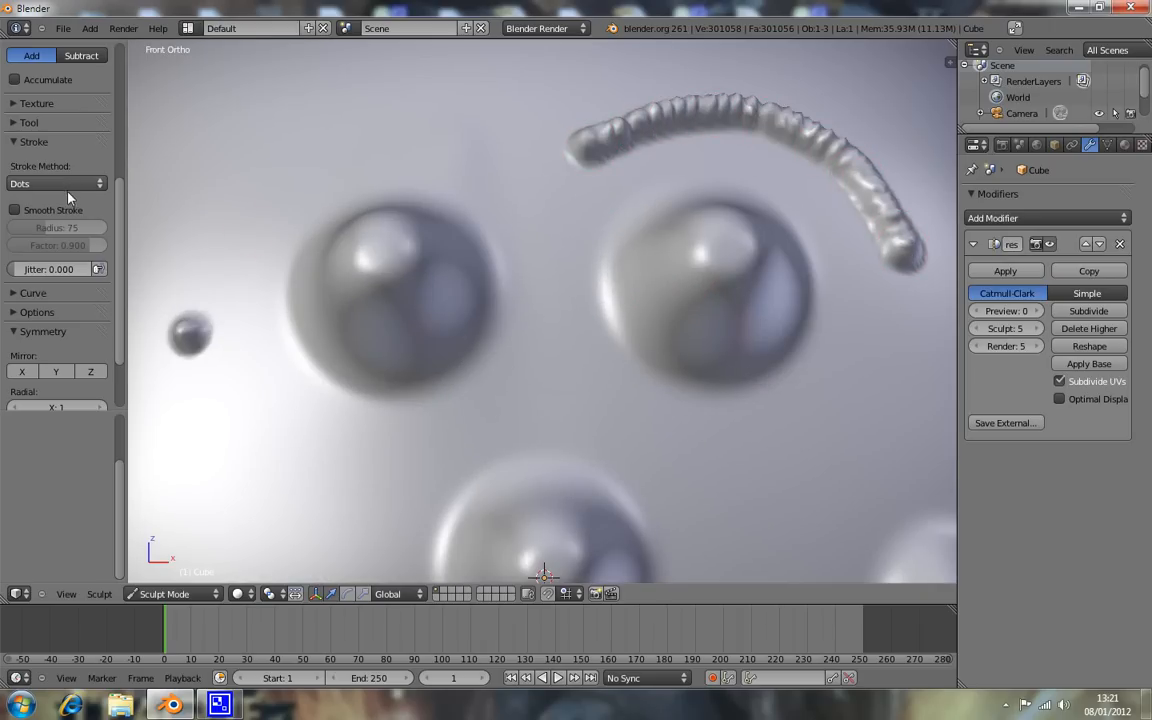
Set the jitter to 0.343 and draw a scattered eyebrow above the left-hand eye.
{"action": "left_click_drag", "start_coordinate": [20, 271], "coordinate": [48, 271]}
{"action": "mouse_move", "coordinate": [427, 108]}
{"action": "left_mouse_down"}
{"action": "mouse_move", "coordinate": [277, 106]}
{"action": "mouse_move", "coordinate": [270, 125]}
{"action": "left_mouse_up"}
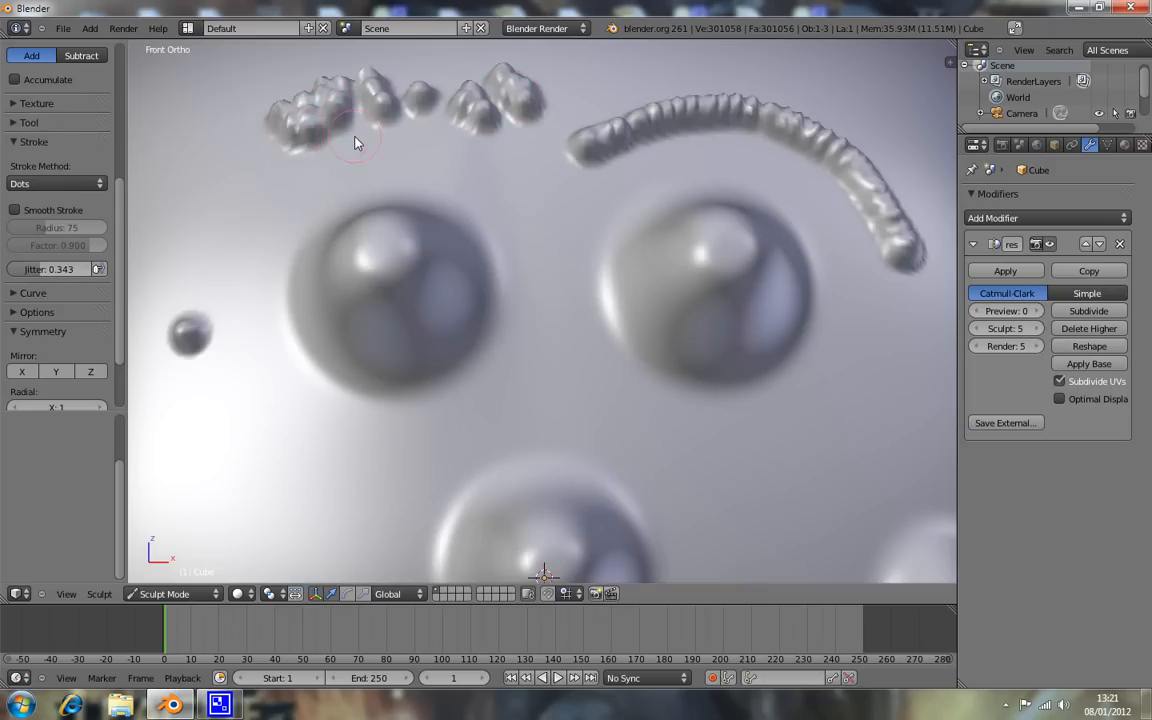
{"action": "scroll", "coordinate": [355, 143], "scroll_direction": "down", "scroll_amount": 3}
{"action": "scroll", "coordinate": [506, 206], "scroll_direction": "up", "scroll_amount": 2}
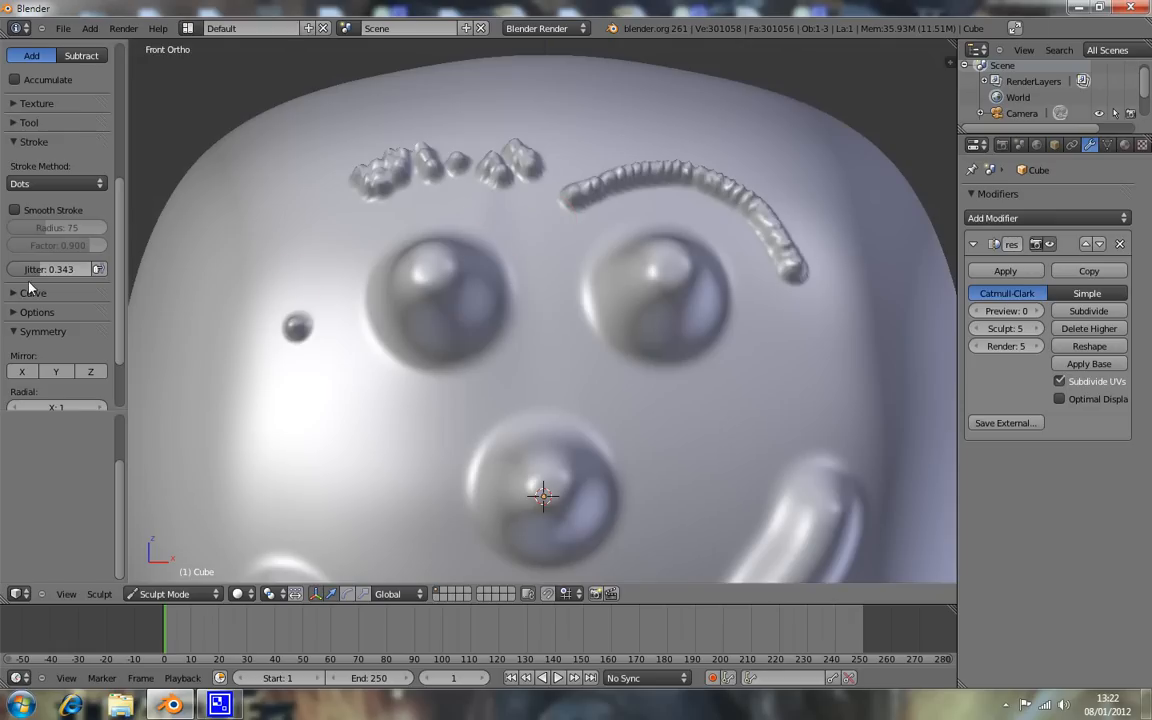
Reset the jitter to 0 and switch the stroke method to Drag Dot.
{"action": "left_click_drag", "start_coordinate": [38, 269], "coordinate": [6, 272]}
{"action": "left_click", "coordinate": [34, 183]}
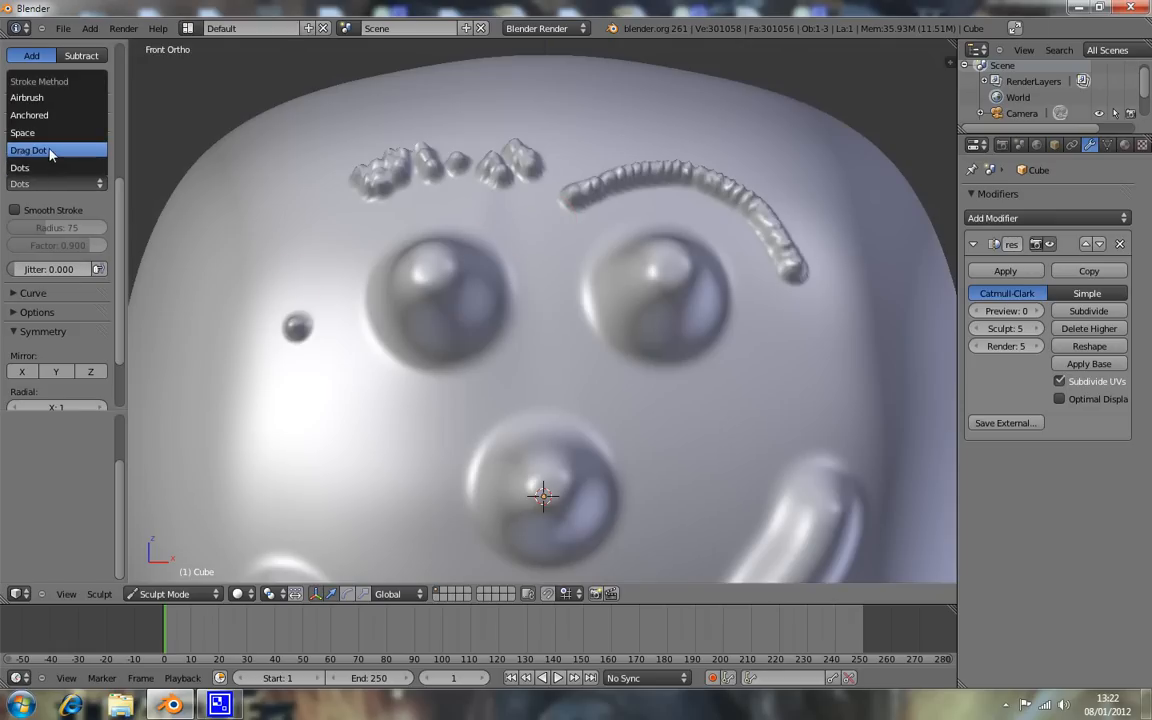
{"action": "left_click", "coordinate": [47, 150]}
Switch the stroke method to Space, set the jitter to 0.588, and sculpt a rough patch over the left-hand cheek.
{"action": "left_click", "coordinate": [54, 182]}
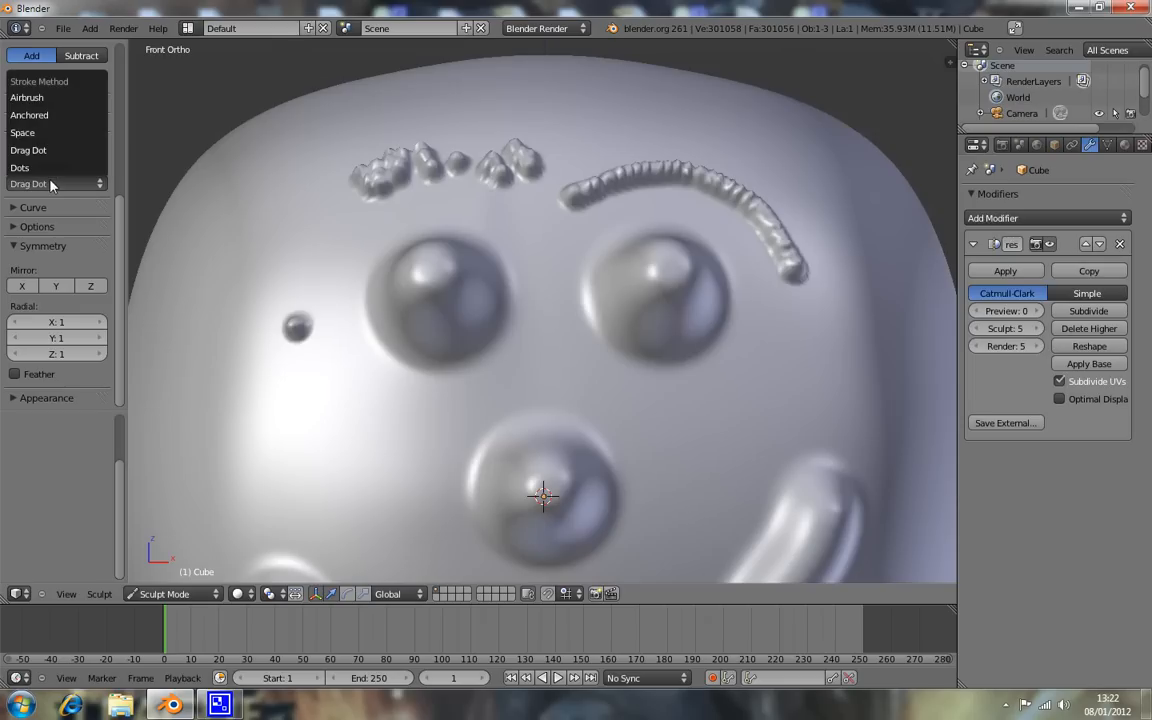
{"action": "left_click", "coordinate": [40, 119]}
{"action": "left_click_drag", "start_coordinate": [53, 293], "coordinate": [73, 299]}
{"action": "mouse_move", "coordinate": [322, 188]}
{"action": "left_mouse_down"}
{"action": "mouse_move", "coordinate": [236, 325]}
{"action": "mouse_move", "coordinate": [265, 365]}
{"action": "mouse_move", "coordinate": [325, 390]}
{"action": "mouse_move", "coordinate": [380, 480]}
{"action": "mouse_move", "coordinate": [224, 461]}
{"action": "mouse_move", "coordinate": [200, 400]}
{"action": "mouse_move", "coordinate": [316, 458]}
{"action": "mouse_move", "coordinate": [262, 427]}
{"action": "left_mouse_up"}
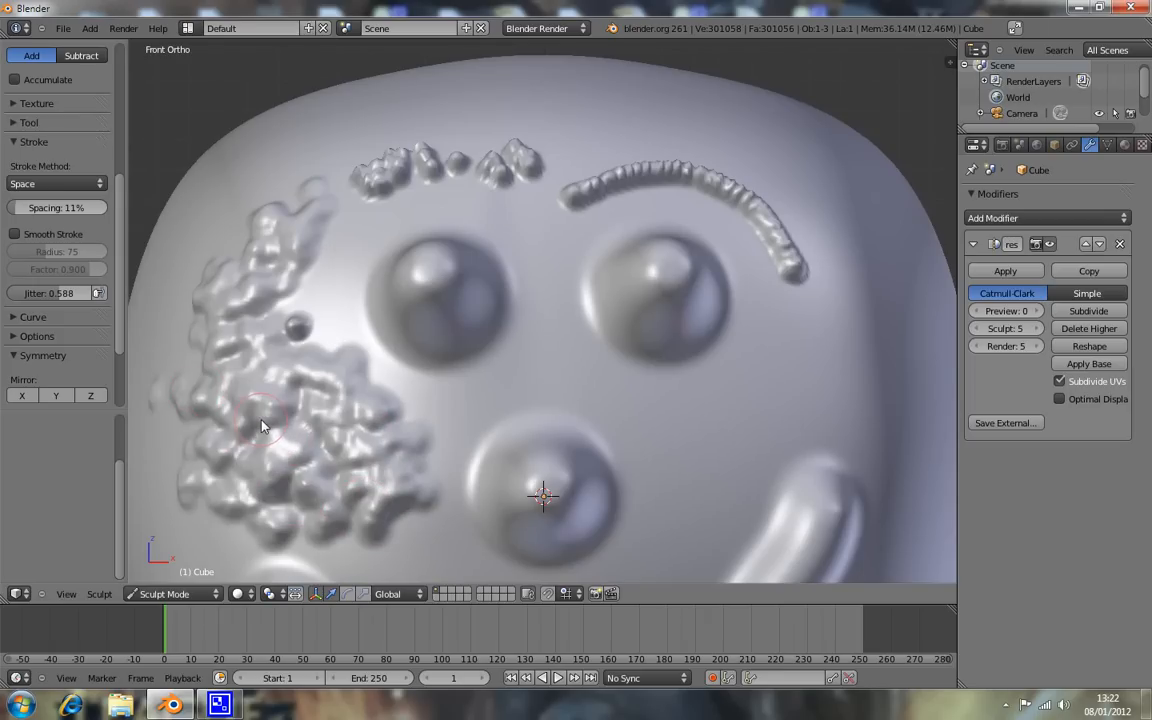
Switch the stroke method to Airbrush and sculpt a bumpy band from the forehead around the right-hand eye.
{"action": "left_click", "coordinate": [55, 185]}
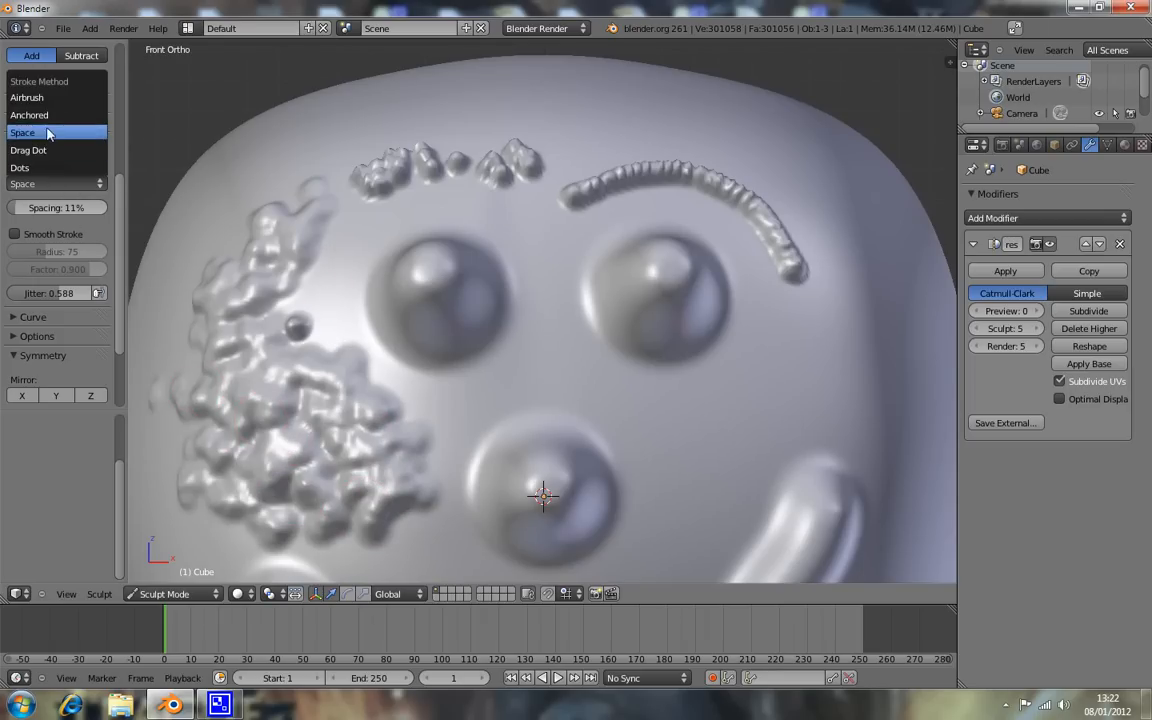
{"action": "left_click", "coordinate": [40, 116]}
{"action": "left_click", "coordinate": [55, 183]}
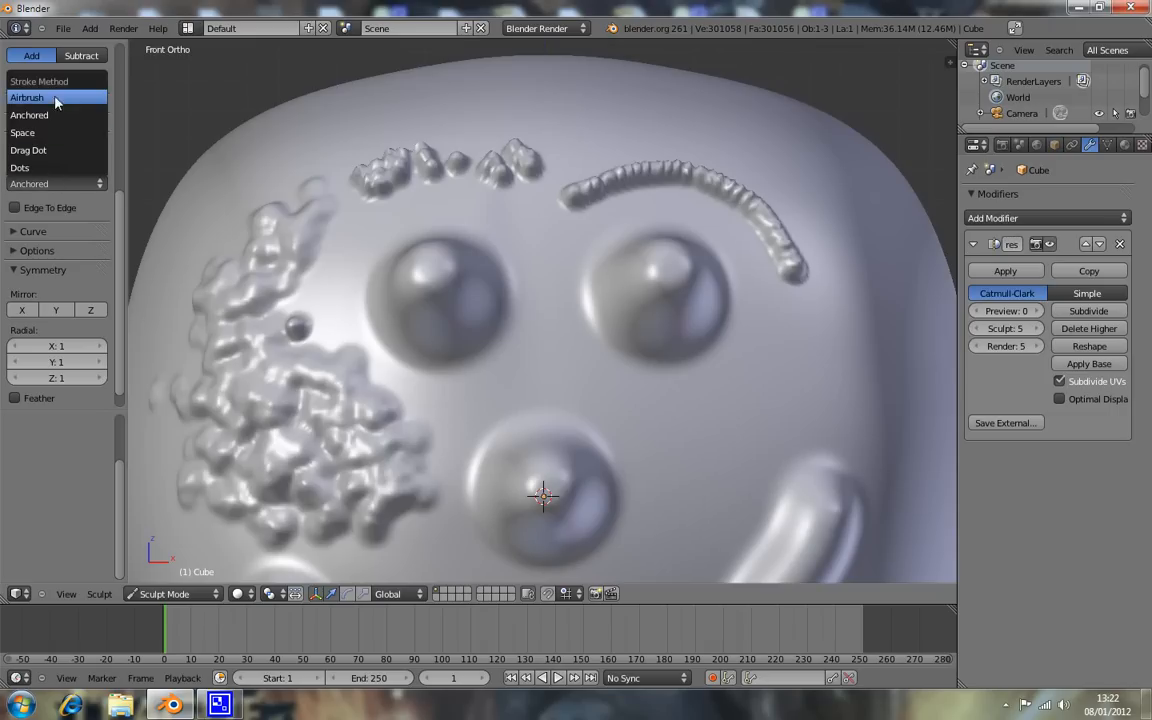
{"action": "left_click", "coordinate": [49, 86]}
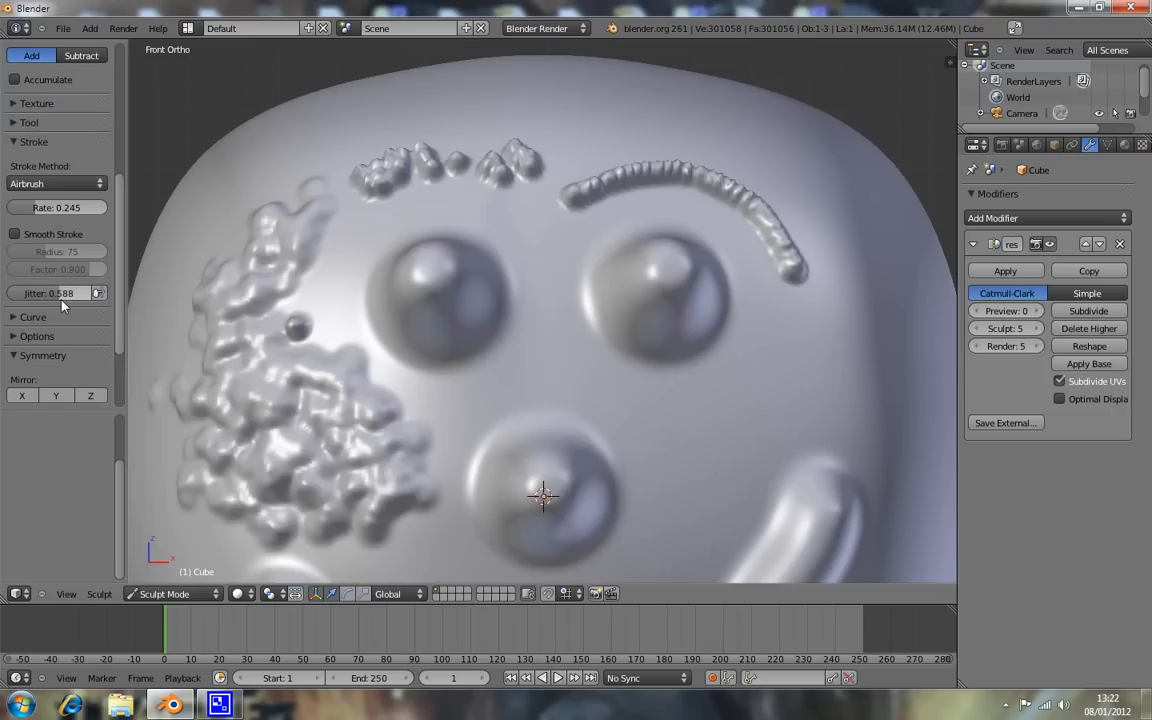
{"action": "mouse_move", "coordinate": [455, 205]}
{"action": "left_mouse_down"}
{"action": "mouse_move", "coordinate": [540, 165]}
{"action": "mouse_move", "coordinate": [685, 138]}
{"action": "mouse_move", "coordinate": [764, 186]}
{"action": "mouse_move", "coordinate": [846, 301]}
{"action": "mouse_move", "coordinate": [812, 405]}
{"action": "mouse_move", "coordinate": [706, 450]}
{"action": "left_mouse_up"}
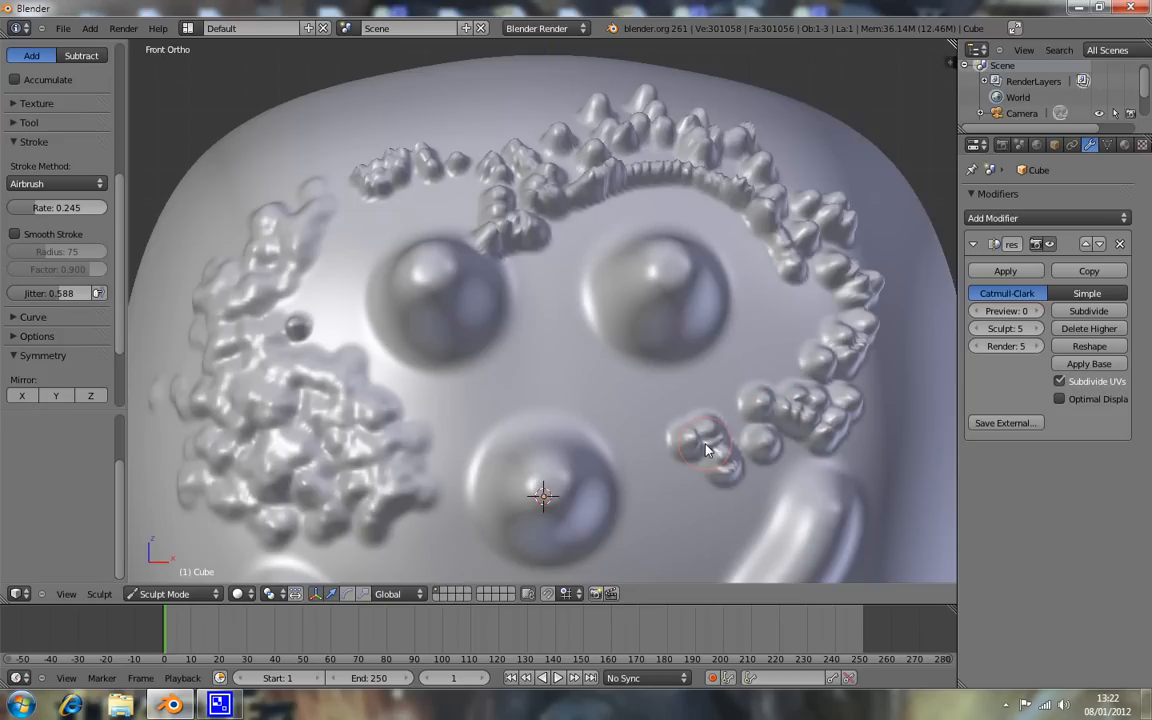
Switch the stroke method to Dots and return it to Space.
{"action": "left_click", "coordinate": [55, 183]}
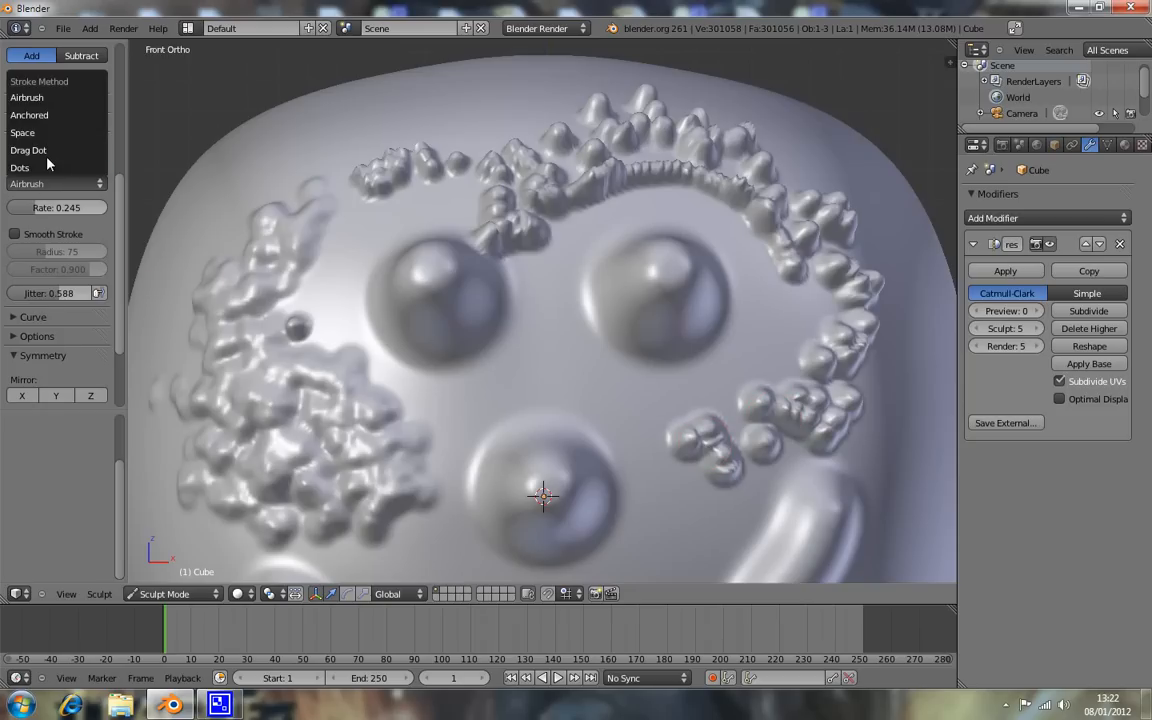
{"action": "left_click", "coordinate": [47, 167]}
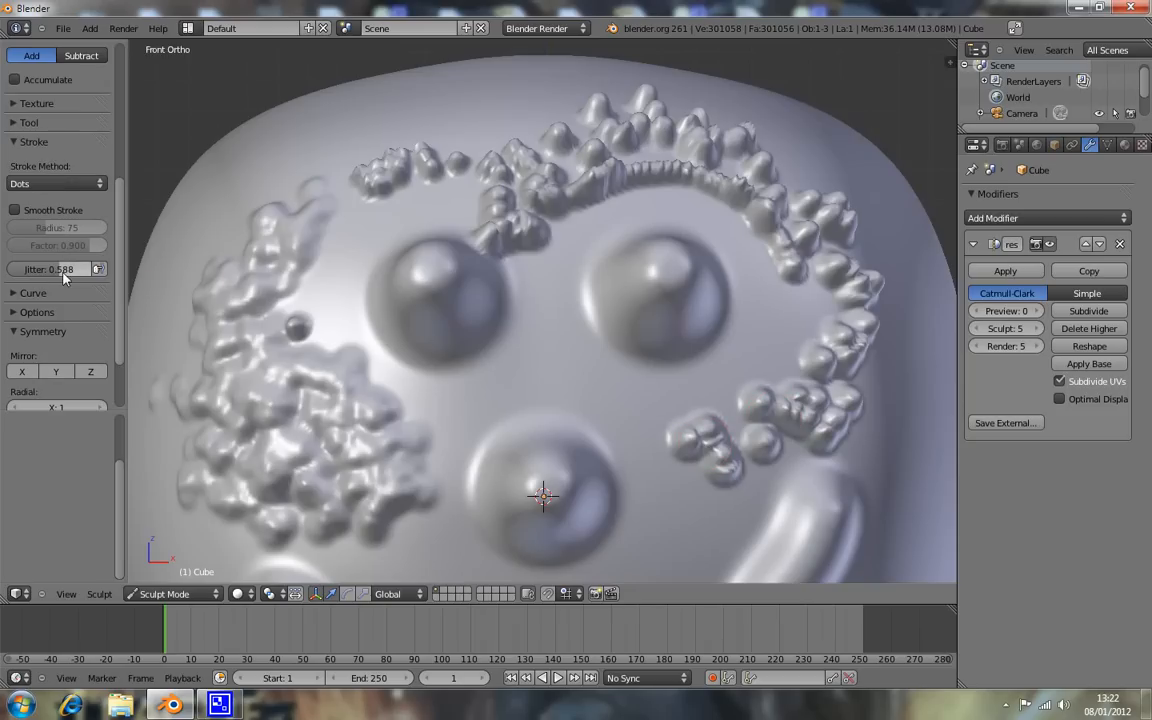
{"action": "left_click", "coordinate": [55, 183]}
{"action": "left_click", "coordinate": [57, 136]}
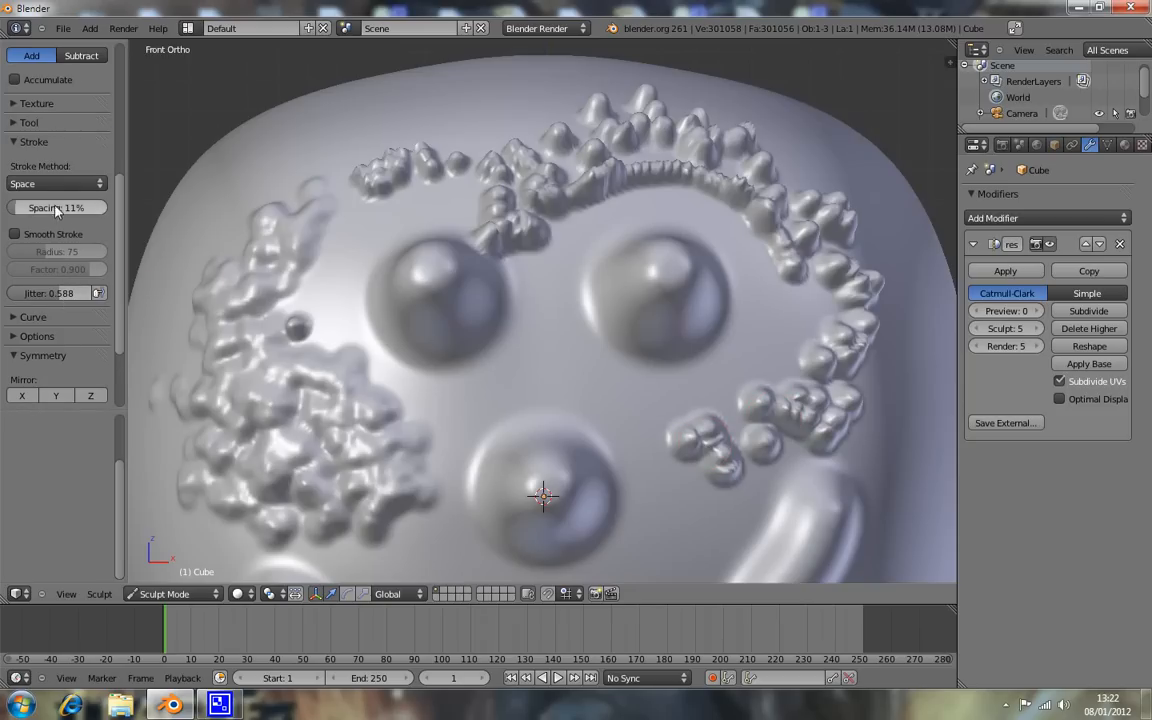
Undo the airbrushed band, the rough cheek patch and both eyebrow strokes.
{"action": "scroll", "coordinate": [510, 295], "scroll_direction": "down", "scroll_amount": 3}
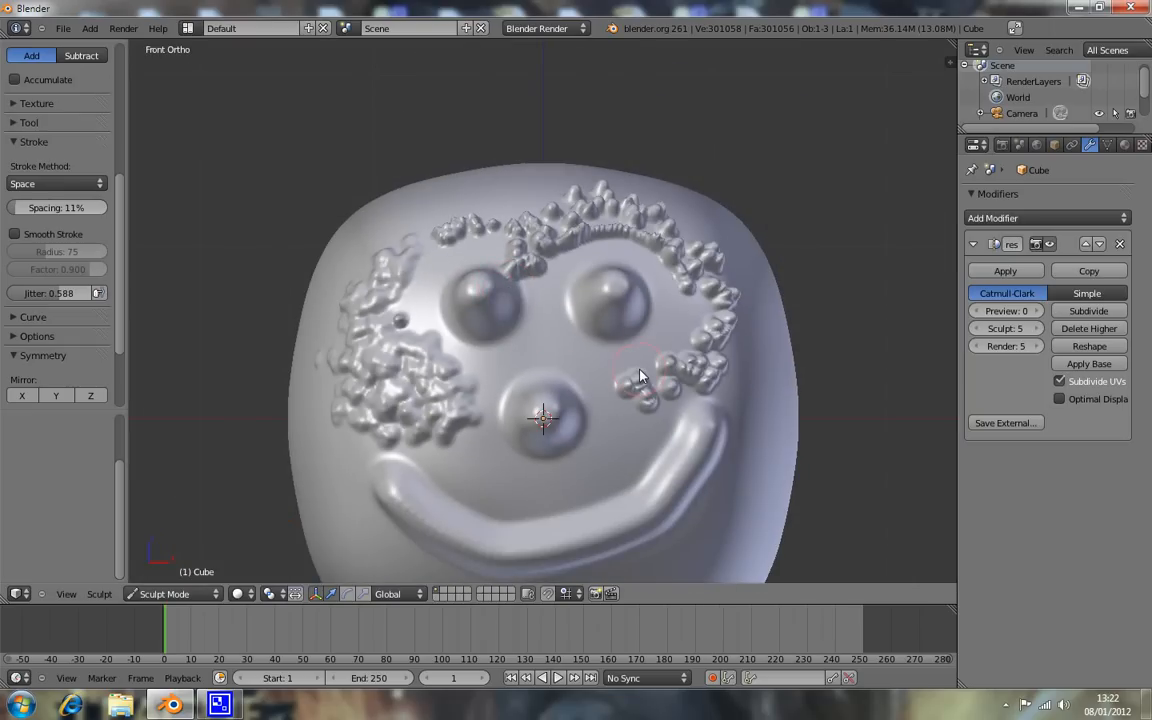
{"action": "key", "text": "ctrl+z"}
{"action": "key", "text": "ctrl+z"}
{"action": "key", "text": "ctrl+z"}
{"action": "key", "text": "ctrl+z"}
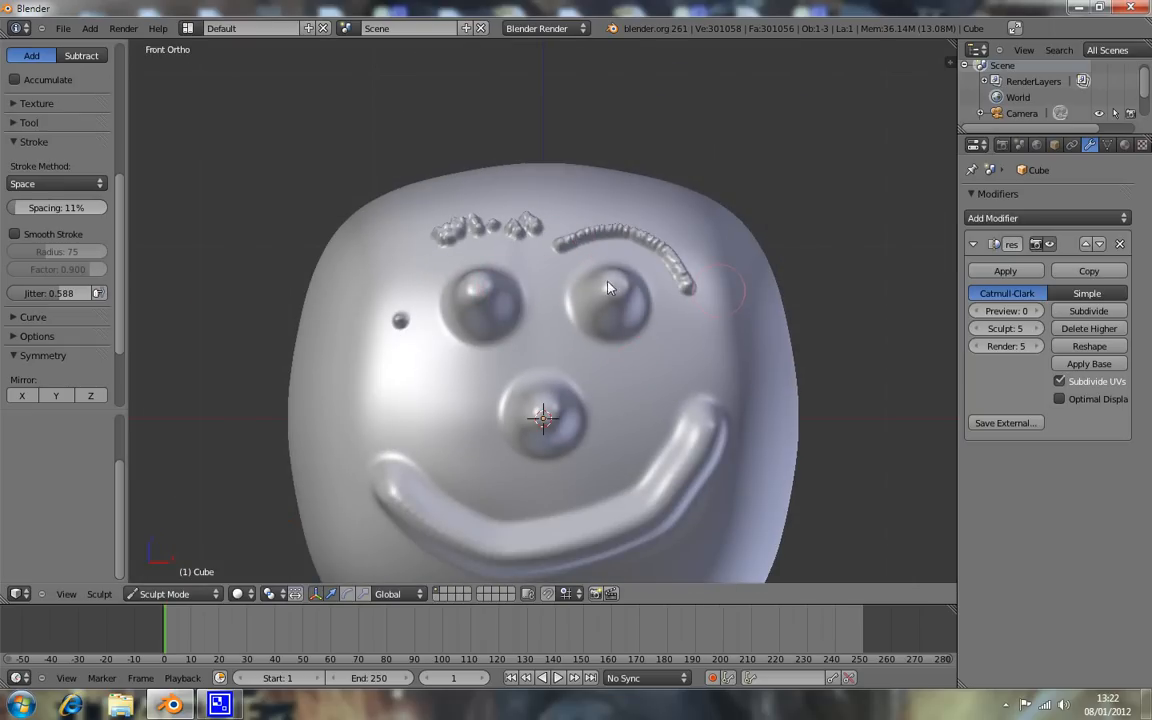
{"action": "key", "text": "ctrl+z"}
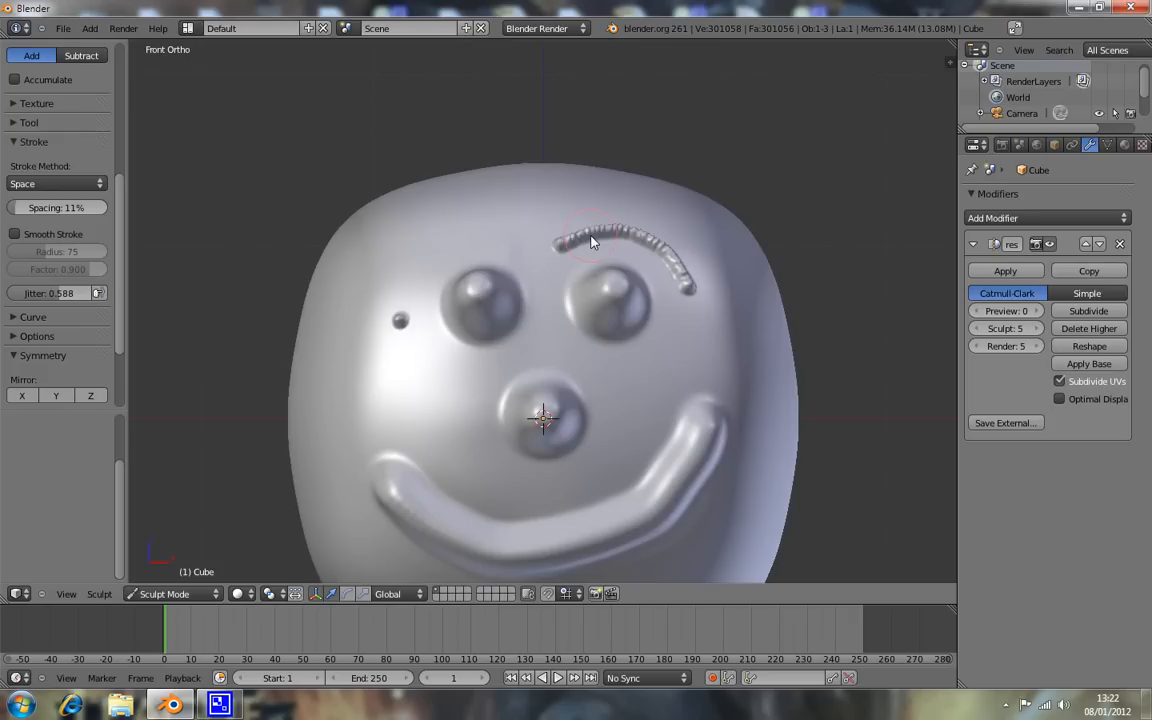
{"action": "key", "text": "ctrl+z"}
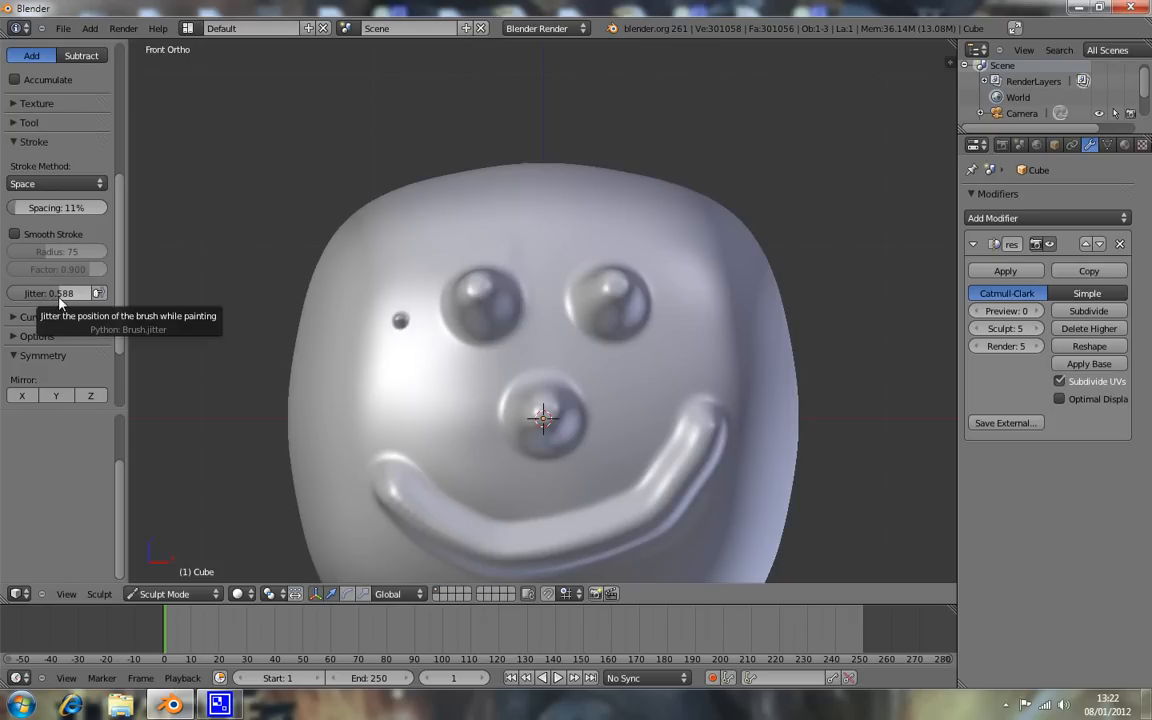
With radius 12 and jitter 0.569, sculpt a rough hair-like band across the forehead and down past the right-hand eye.
{"action": "left_click_drag", "start_coordinate": [483, 256], "coordinate": [476, 244]}
{"action": "key", "text": "ctrl+z"}
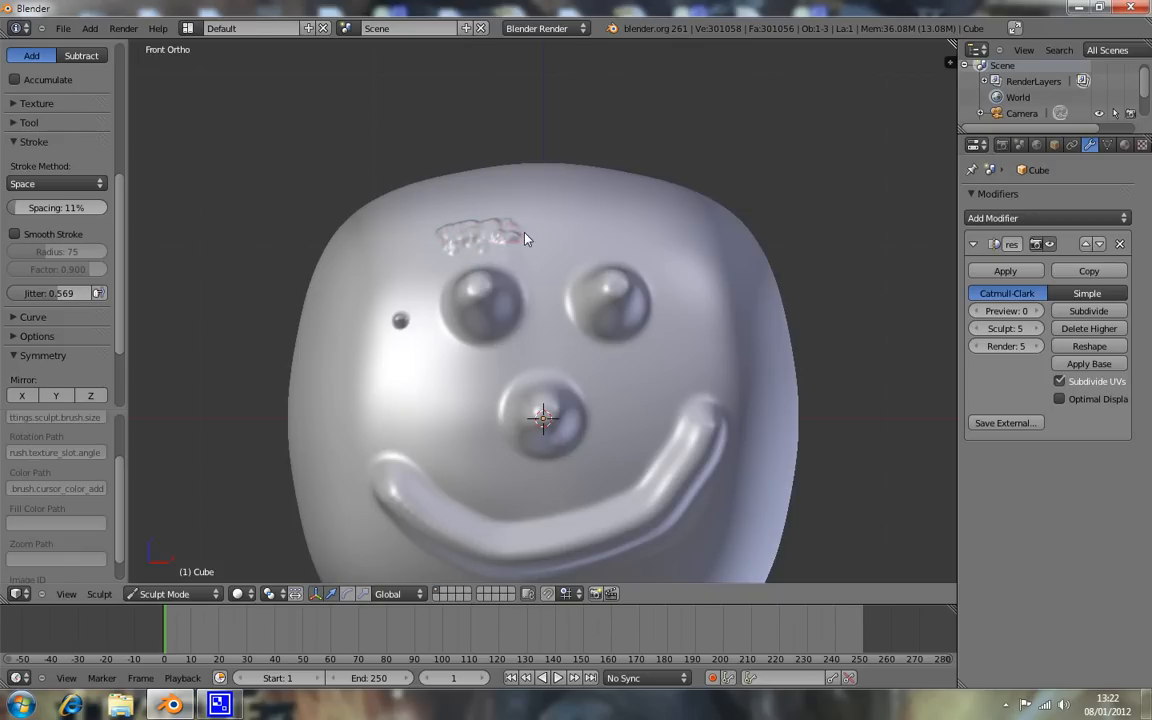
{"action": "left_click_drag", "start_coordinate": [558, 238], "coordinate": [657, 246]}
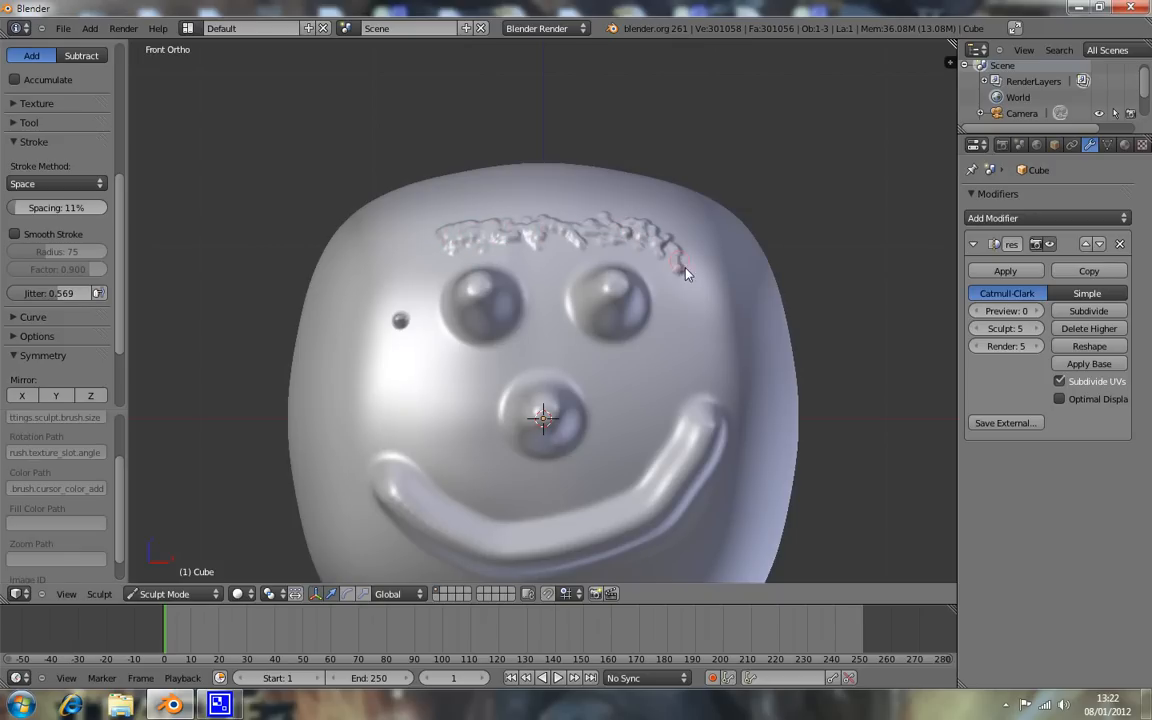
{"action": "mouse_move", "coordinate": [698, 331]}
{"action": "left_mouse_down"}
{"action": "mouse_move", "coordinate": [686, 372]}
{"action": "mouse_move", "coordinate": [662, 385]}
{"action": "left_mouse_up"}
{"action": "scroll", "coordinate": [666, 384], "scroll_direction": "up", "scroll_amount": 3}
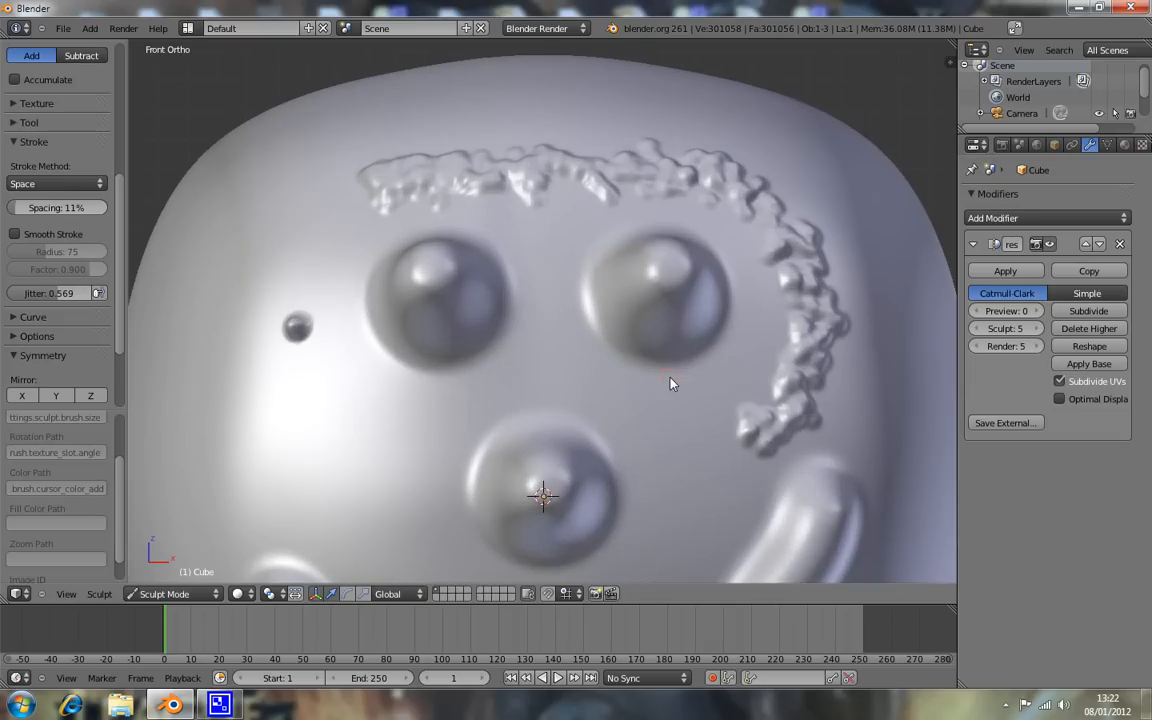
Switch the brush's stroke method to Dots.
{"action": "scroll", "coordinate": [45, 139], "scroll_direction": "up", "scroll_amount": 5}
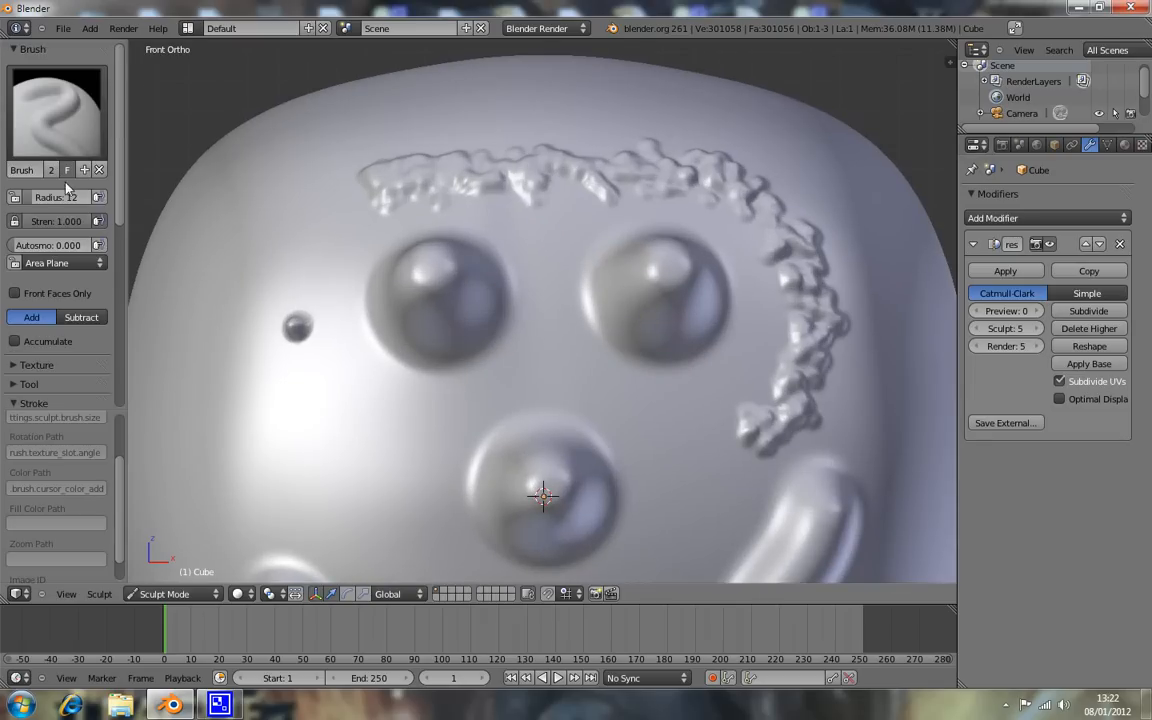
{"action": "scroll", "coordinate": [83, 195], "scroll_direction": "down", "scroll_amount": 5}
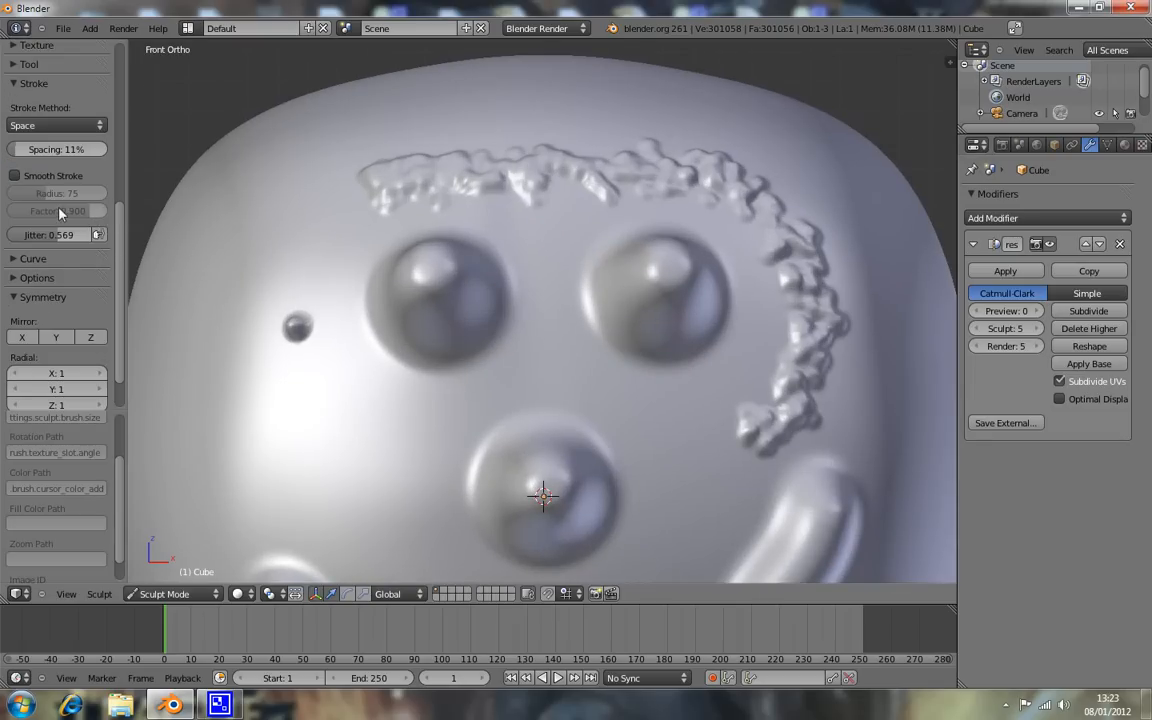
{"action": "left_click", "coordinate": [58, 123]}
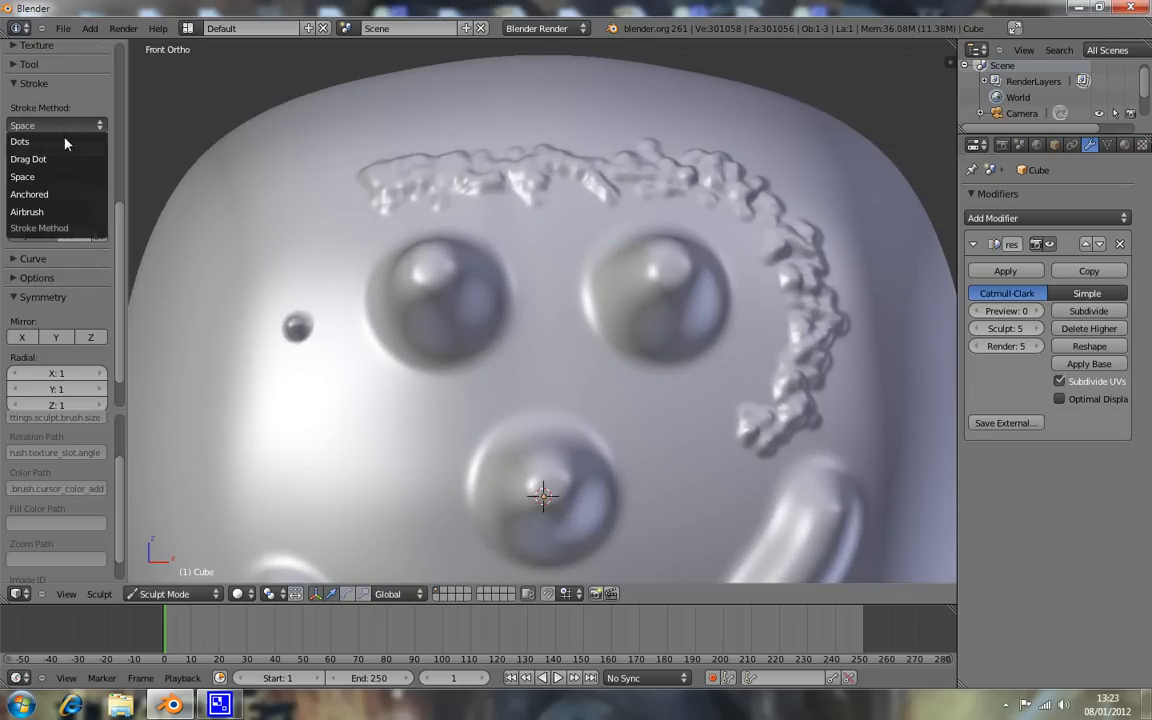
{"action": "left_click", "coordinate": [40, 141]}
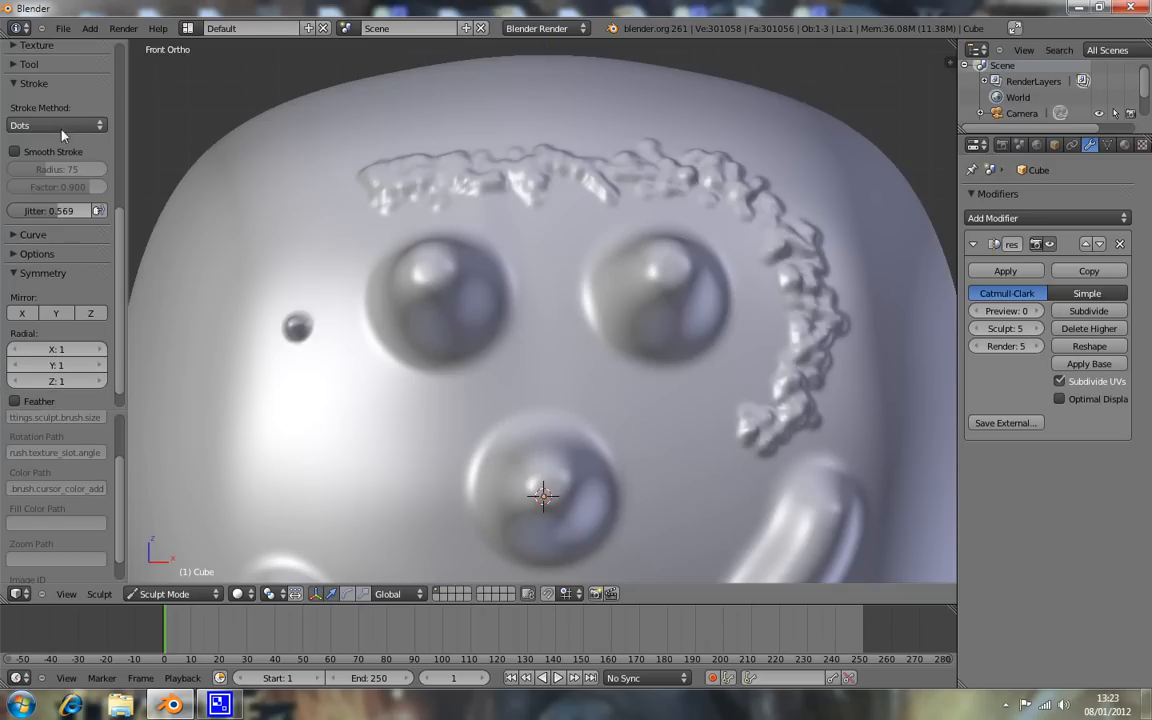
With the Dots method and jitter 0.569, sculpt scattered dotted strokes around the cheek bump and over the left-hand eye.
{"action": "scroll", "coordinate": [60, 160], "scroll_direction": "up", "scroll_amount": 3}
{"action": "mouse_move", "coordinate": [290, 230]}
{"action": "left_mouse_down"}
{"action": "mouse_move", "coordinate": [238, 300]}
{"action": "mouse_move", "coordinate": [262, 362]}
{"action": "mouse_move", "coordinate": [409, 453]}
{"action": "left_mouse_up"}
{"action": "left_click_drag", "start_coordinate": [490, 411], "coordinate": [548, 360]}
{"action": "scroll", "coordinate": [549, 364], "scroll_direction": "up", "scroll_amount": 3}
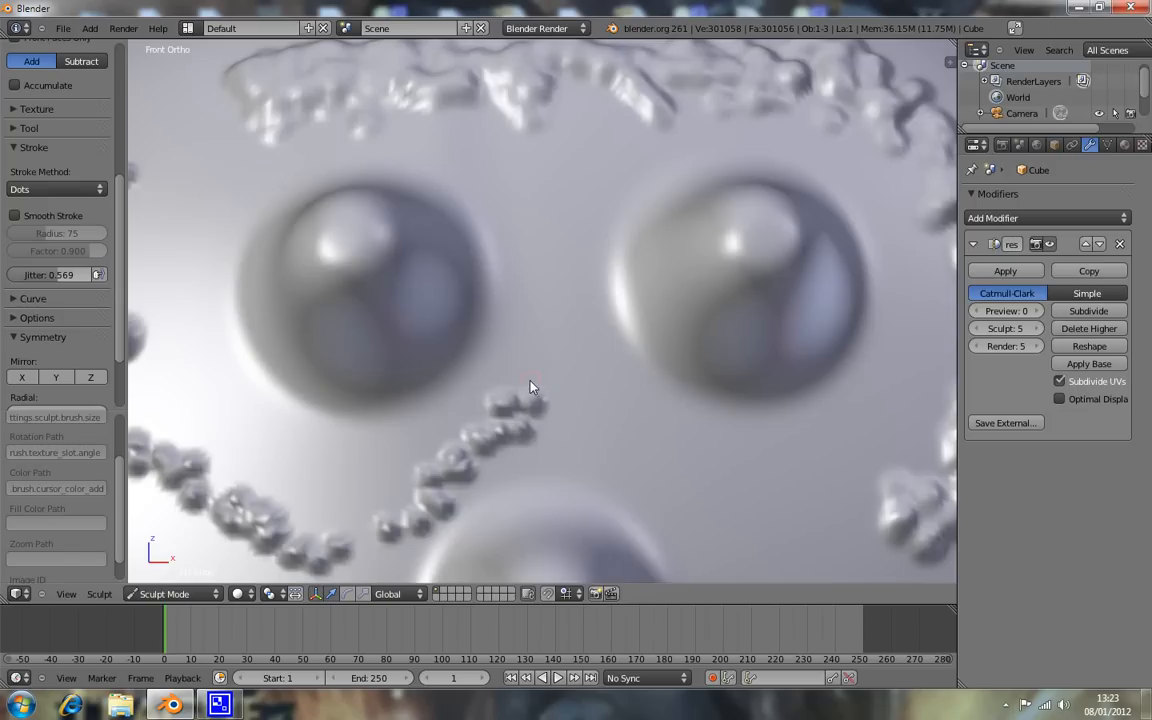
{"action": "mouse_move", "coordinate": [333, 264]}
{"action": "left_mouse_down"}
{"action": "mouse_move", "coordinate": [303, 226]}
{"action": "mouse_move", "coordinate": [239, 337]}
{"action": "mouse_move", "coordinate": [350, 445]}
{"action": "mouse_move", "coordinate": [369, 494]}
{"action": "left_mouse_up"}
{"action": "scroll", "coordinate": [672, 303], "scroll_direction": "down", "scroll_amount": 3}
Set the brush jitter to 0.000 and sculpt dotted strokes across the upper forehead above the hair-like band.
{"action": "mouse_move", "coordinate": [842, 281]}
{"action": "middle_mouse_down"}
{"action": "mouse_move", "coordinate": [599, 383]}
{"action": "mouse_move", "coordinate": [521, 333]}
{"action": "middle_mouse_up"}
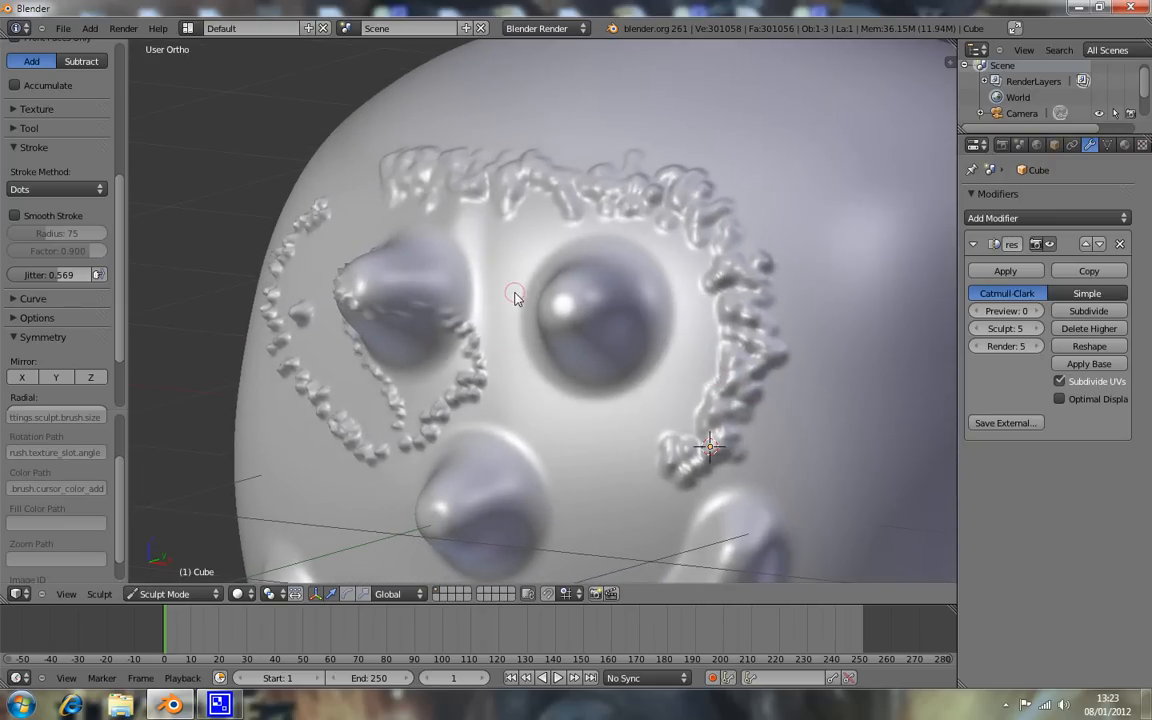
{"action": "left_click_drag", "start_coordinate": [68, 282], "coordinate": [2, 286]}
{"action": "left_click_drag", "start_coordinate": [596, 112], "coordinate": [801, 187]}
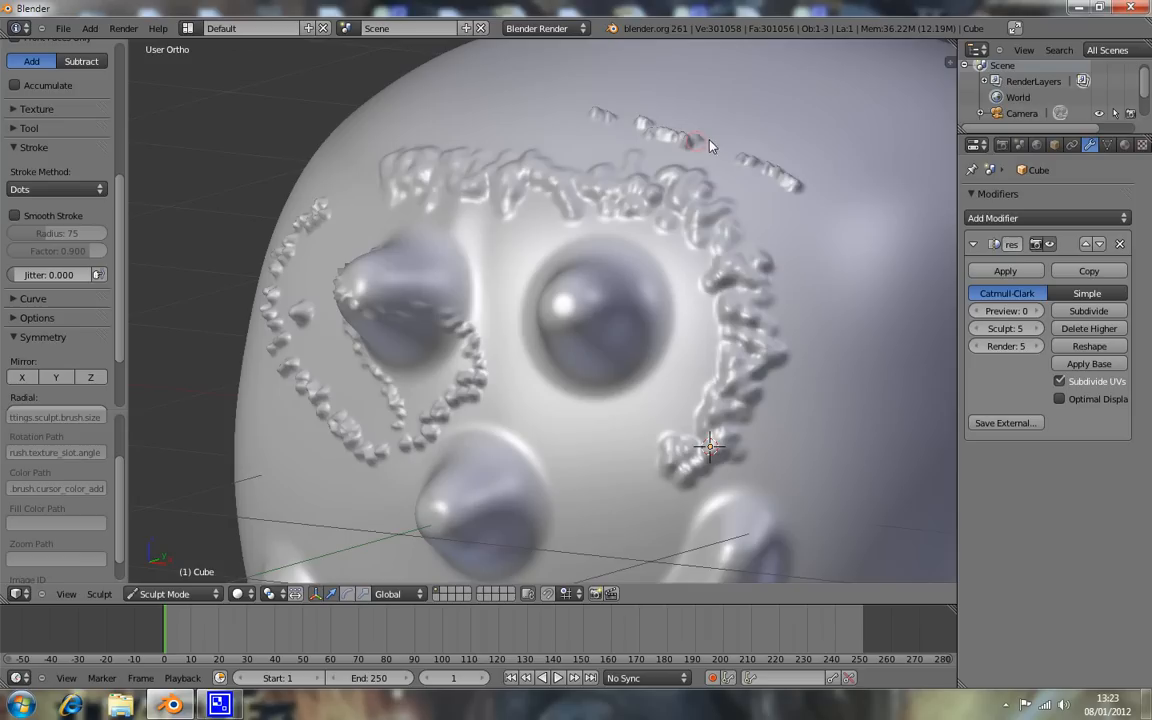
{"action": "left_click_drag", "start_coordinate": [747, 137], "coordinate": [706, 109]}
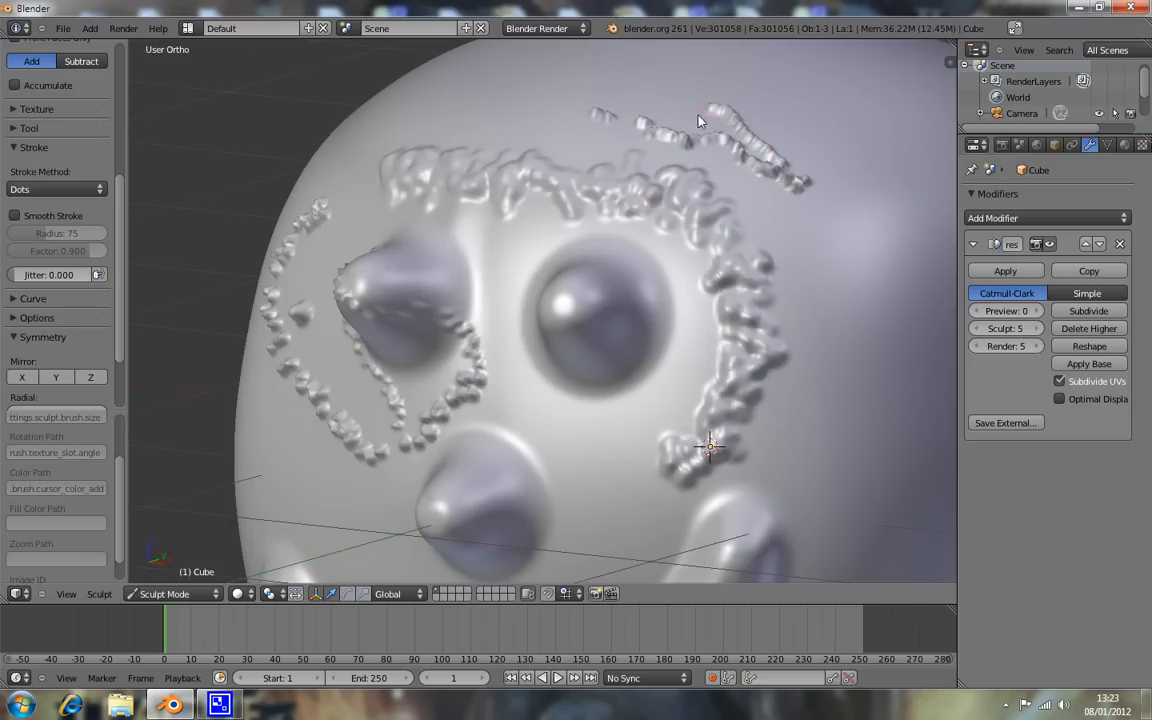
Set the jitter to 0.373 and sculpt a dotted stroke from beside the left-hand eye to above the nose in front view.
{"action": "middle_click_drag", "start_coordinate": [543, 330], "coordinate": [663, 329]}
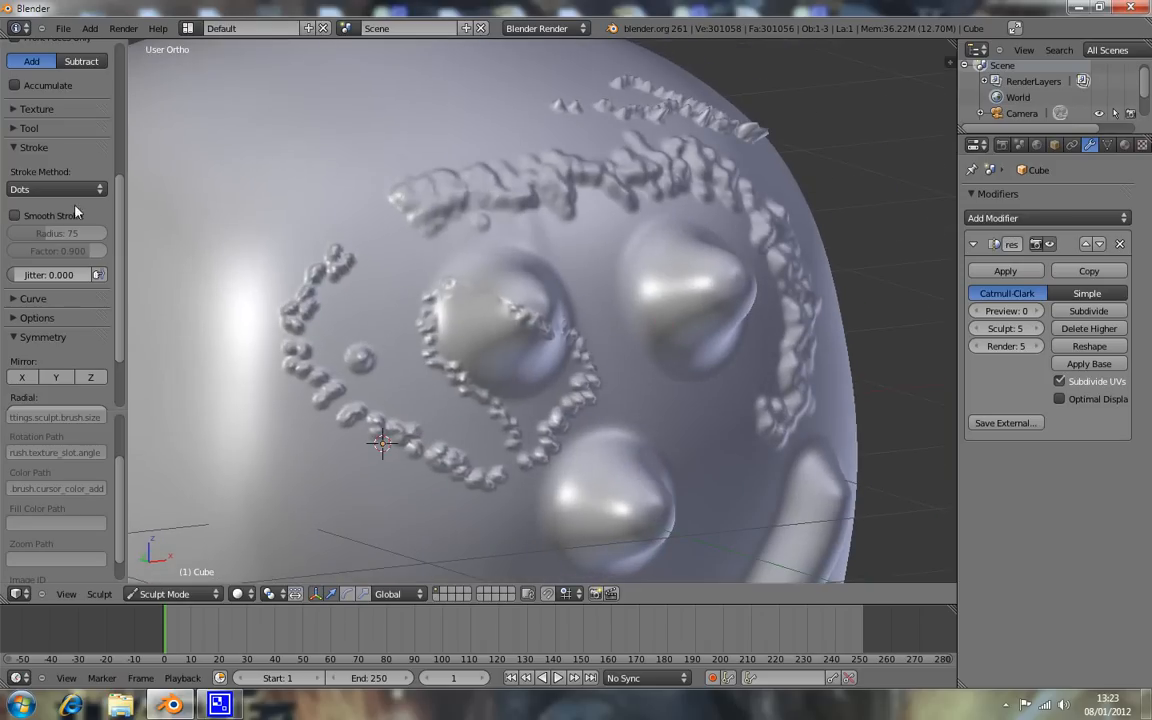
{"action": "left_click_drag", "start_coordinate": [20, 281], "coordinate": [53, 281]}
{"action": "key", "text": "KP_1"}
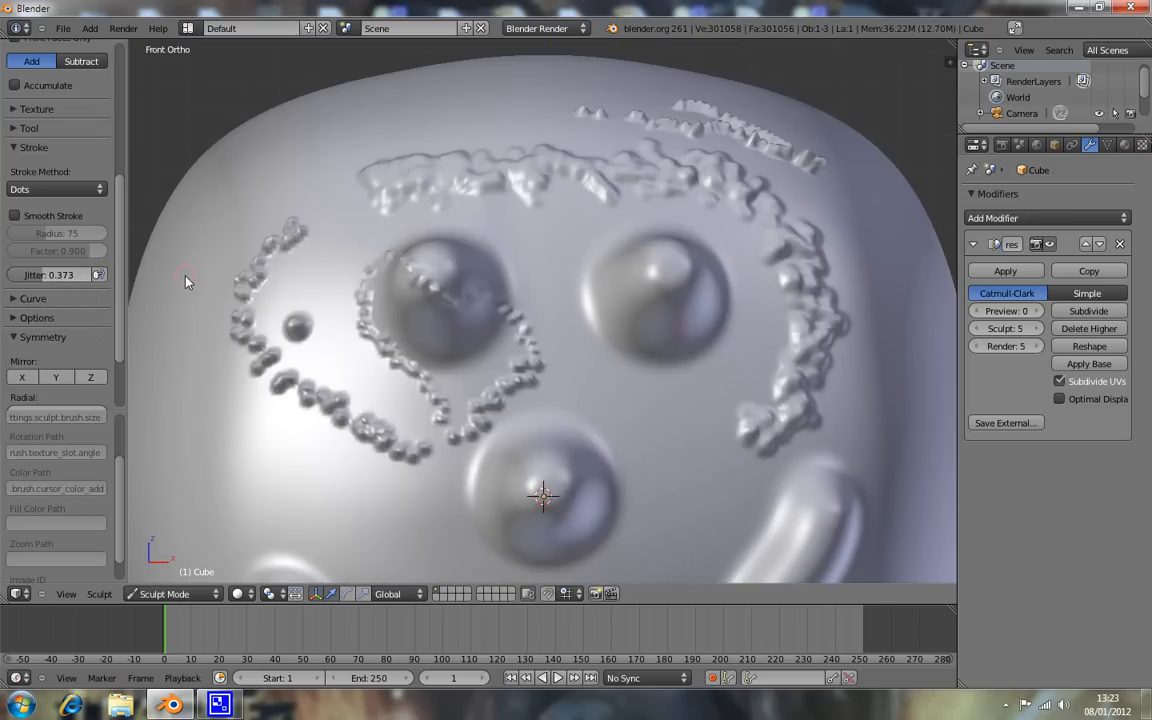
{"action": "mouse_move", "coordinate": [347, 215]}
{"action": "left_mouse_down"}
{"action": "mouse_move", "coordinate": [342, 329]}
{"action": "mouse_move", "coordinate": [356, 405]}
{"action": "mouse_move", "coordinate": [577, 391]}
{"action": "left_mouse_up"}
{"action": "scroll", "coordinate": [661, 446], "scroll_direction": "down", "scroll_amount": 6}
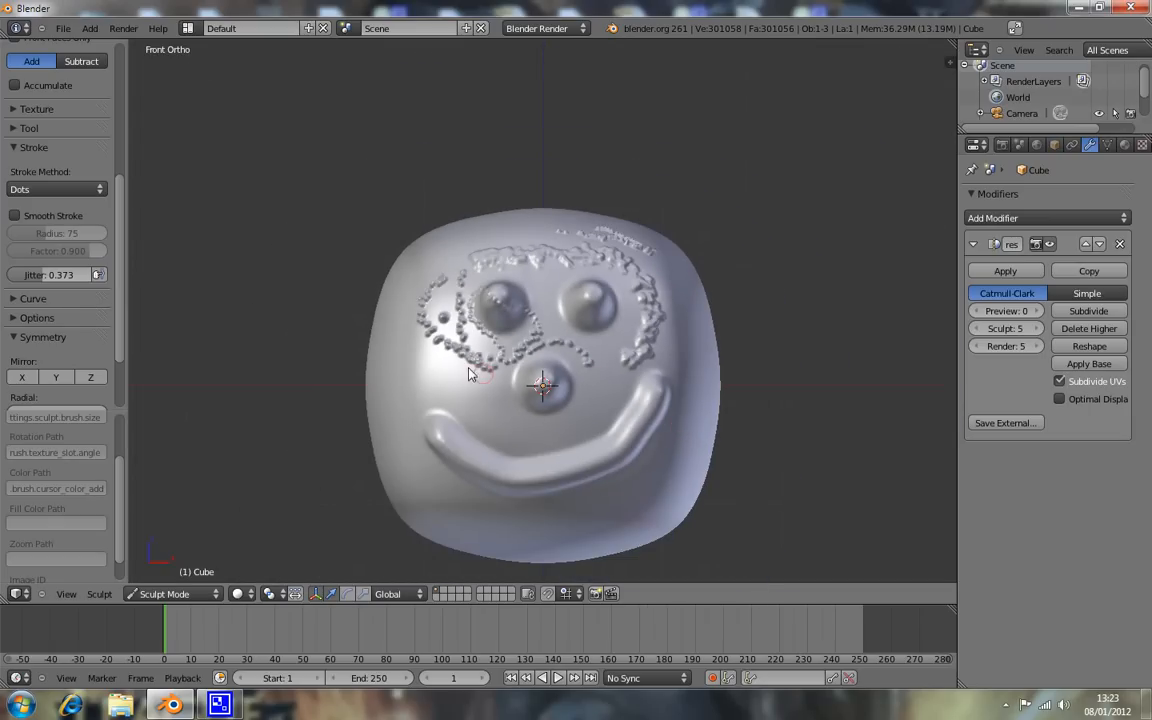
Set the brush jitter to 0.000, then collapse the Symmetry settings and briefly view the Appearance settings.
{"action": "left_click_drag", "start_coordinate": [80, 277], "coordinate": [29, 285]}
{"action": "scroll", "coordinate": [118, 330], "scroll_direction": "down", "scroll_amount": 3}
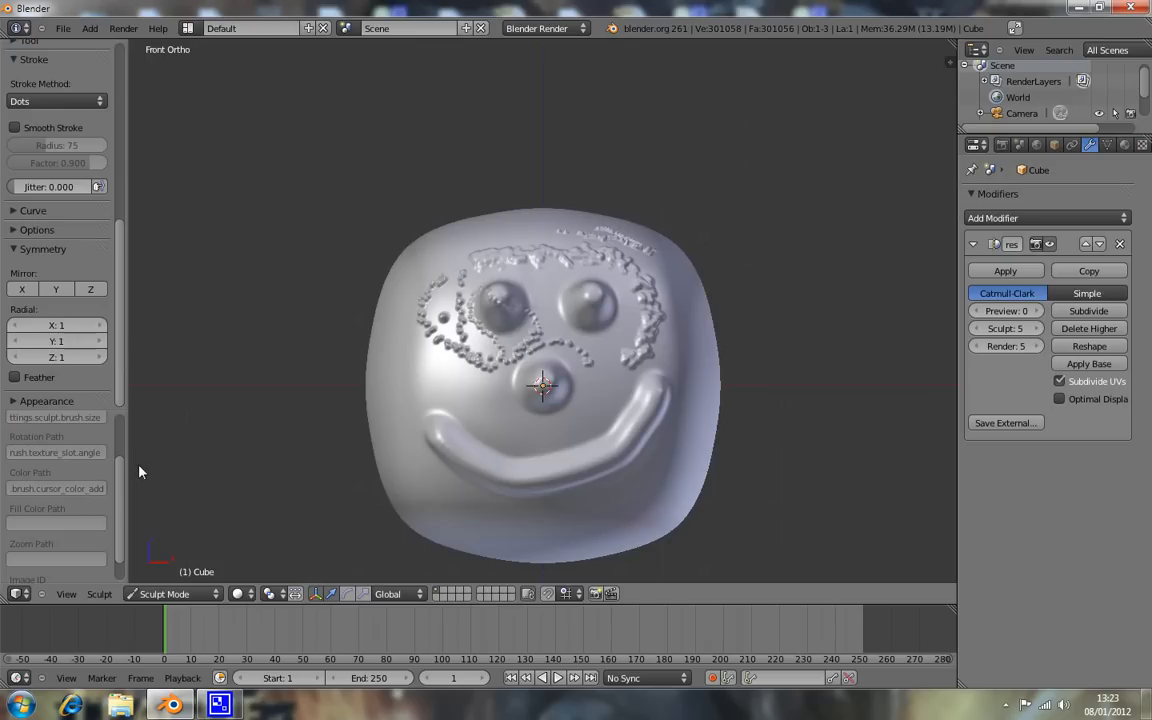
{"action": "left_click", "coordinate": [20, 266]}
{"action": "left_click", "coordinate": [12, 269]}
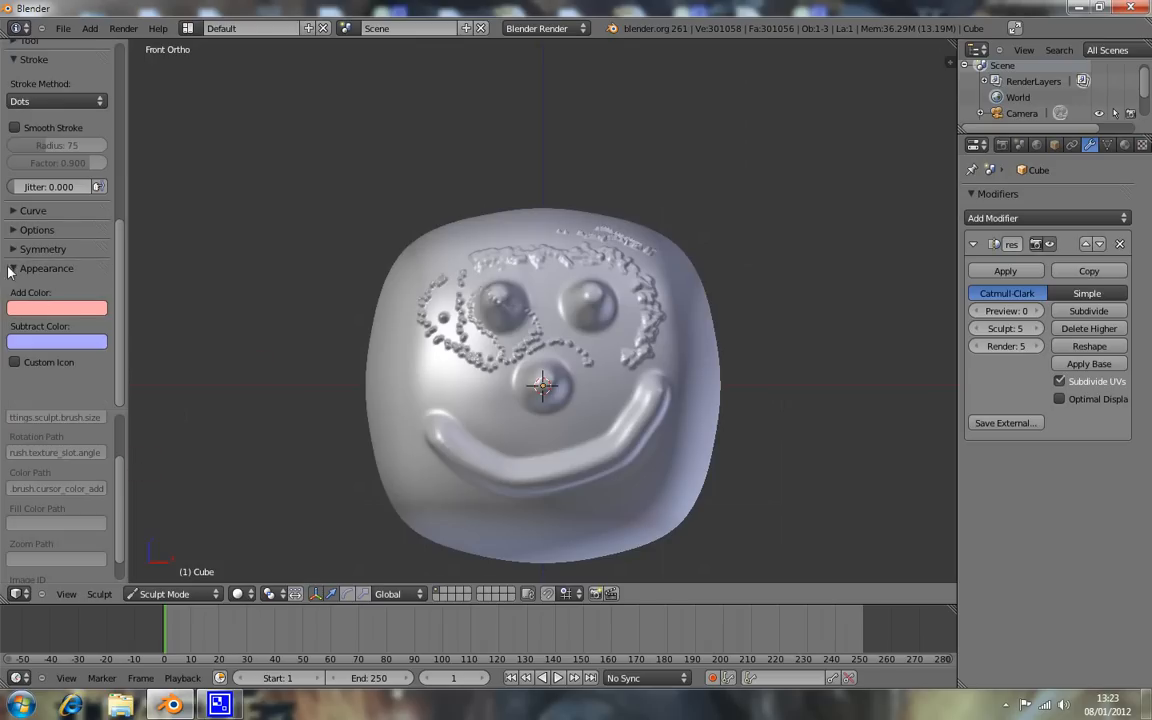
{"action": "left_click", "coordinate": [12, 269]}
Undo all the sculpted strokes, including the dots, hair-like band, mouth, nose and eyes, back to the smooth cube.
{"action": "scroll", "coordinate": [699, 365], "scroll_direction": "up", "scroll_amount": 3}
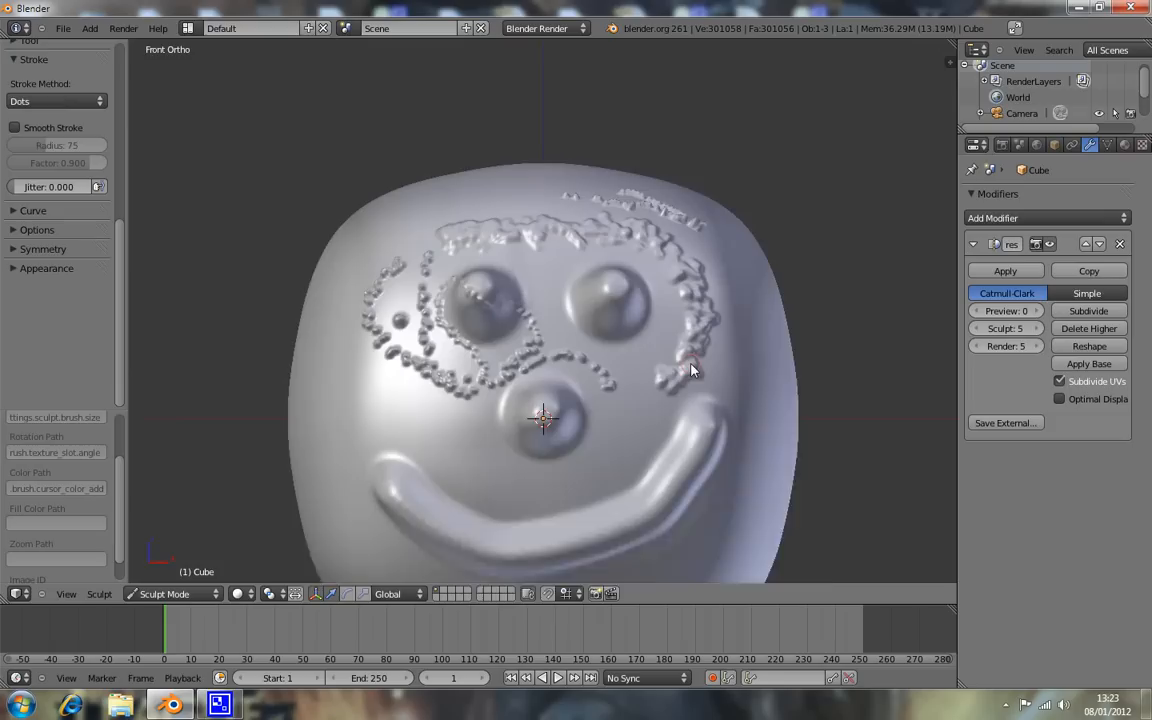
{"action": "key", "text": "ctrl+z"}
{"action": "key", "text": "ctrl+z"}
{"action": "key", "text": "ctrl+z"}
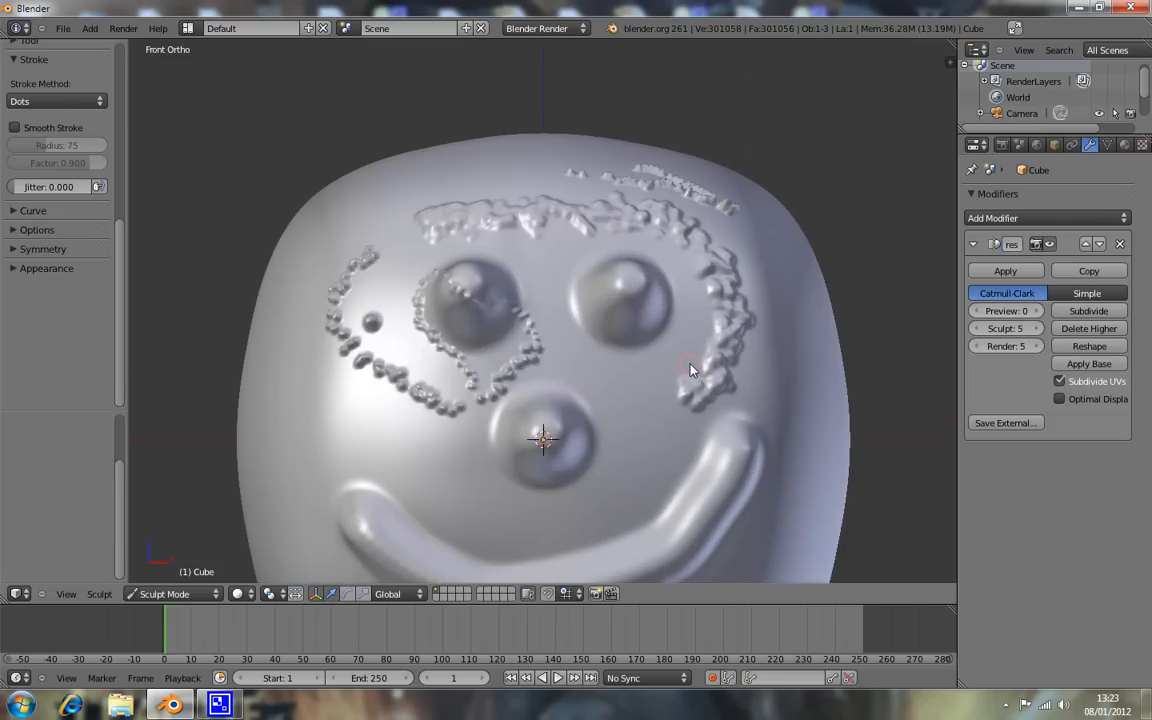
{"action": "key", "text": "ctrl+z"}
{"action": "key", "text": "ctrl+z"}
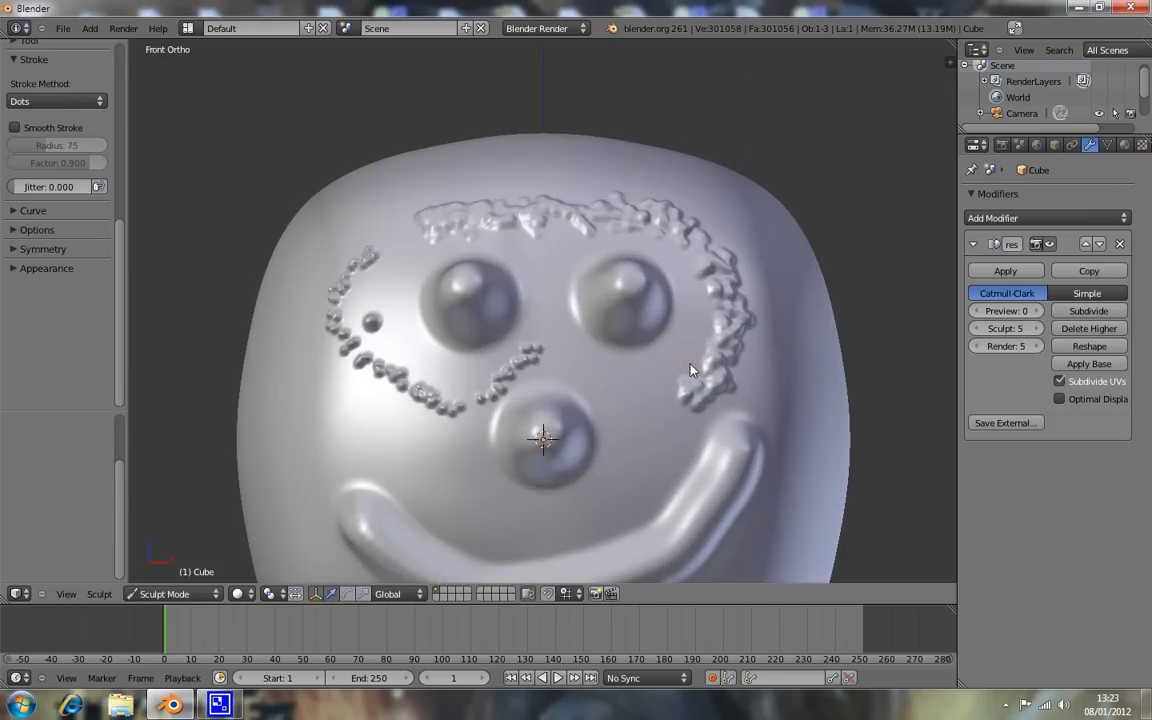
{"action": "key", "text": "ctrl+z"}
{"action": "key", "text": "ctrl+z"}
{"action": "key", "text": "ctrl+z"}
{"action": "key", "text": "ctrl+z"}
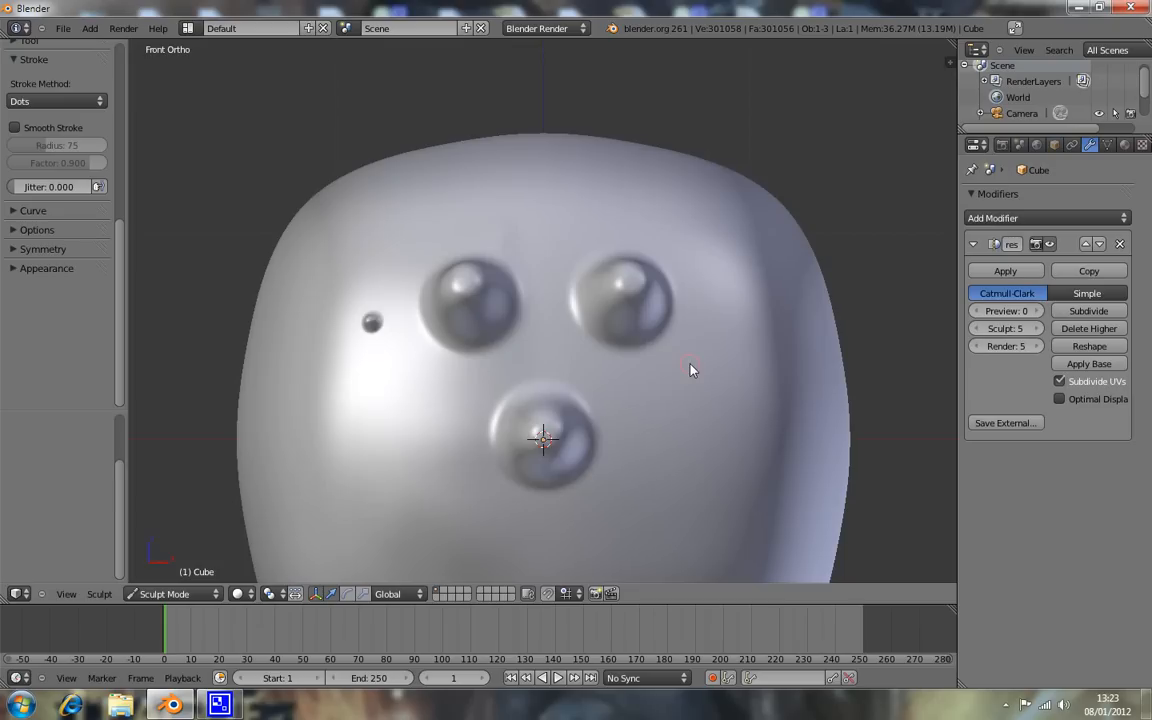
{"action": "key", "text": "ctrl+z"}
{"action": "key", "text": "ctrl+z"}
{"action": "key", "text": "ctrl+z"}
{"action": "key", "text": "ctrl+z"}
{"action": "scroll", "coordinate": [597, 346], "scroll_direction": "down", "scroll_amount": 2}
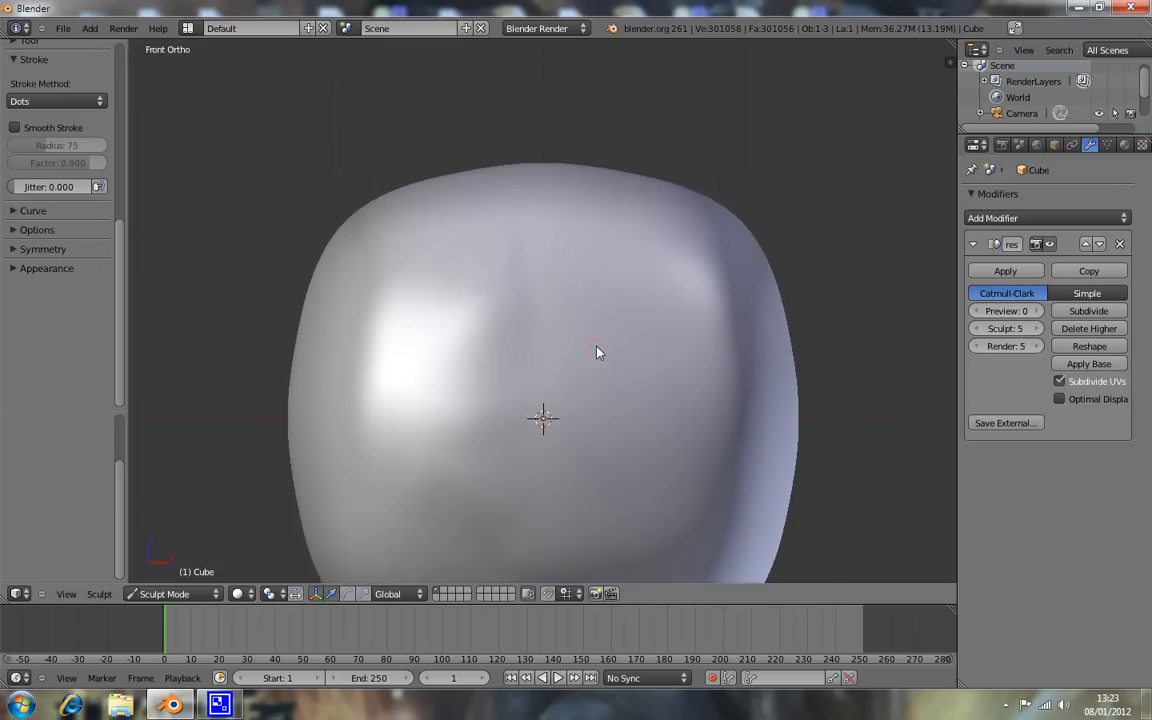
{"action": "scroll", "coordinate": [134, 229], "scroll_direction": "up", "scroll_amount": 3}
{"action": "scroll", "coordinate": [106, 237], "scroll_direction": "up", "scroll_amount": 2}
{"action": "scroll", "coordinate": [353, 319], "scroll_direction": "down", "scroll_amount": 4}
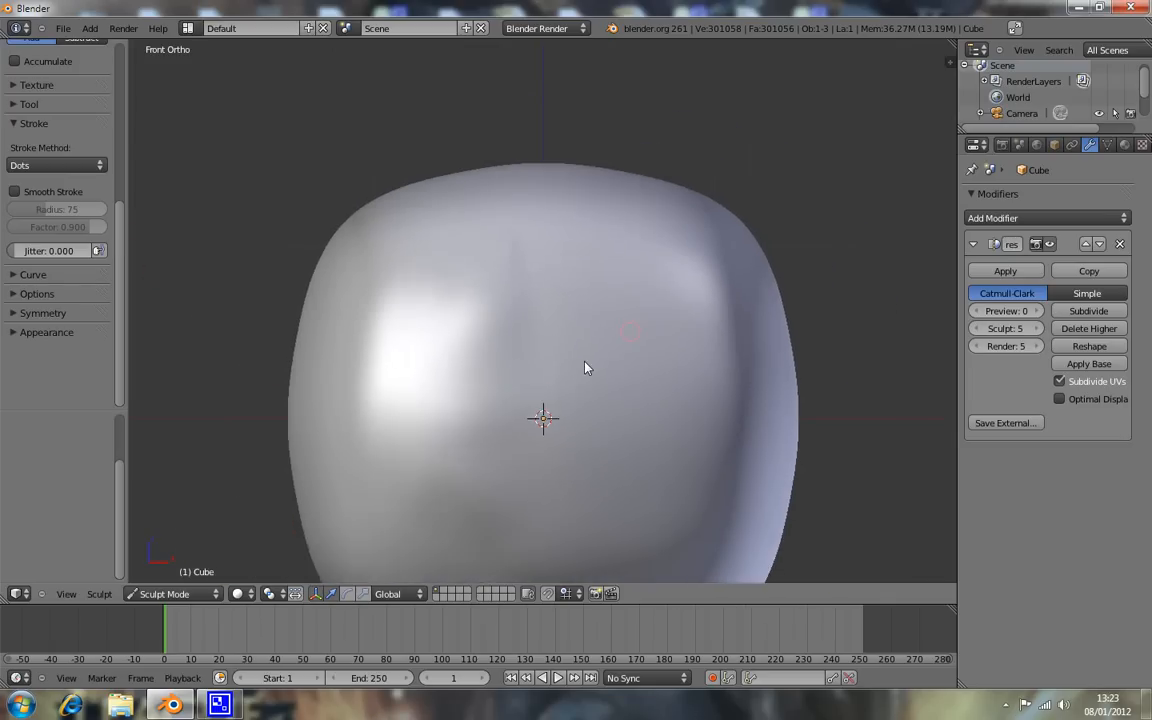
{"action": "scroll", "coordinate": [105, 240], "scroll_direction": "up", "scroll_amount": 5}
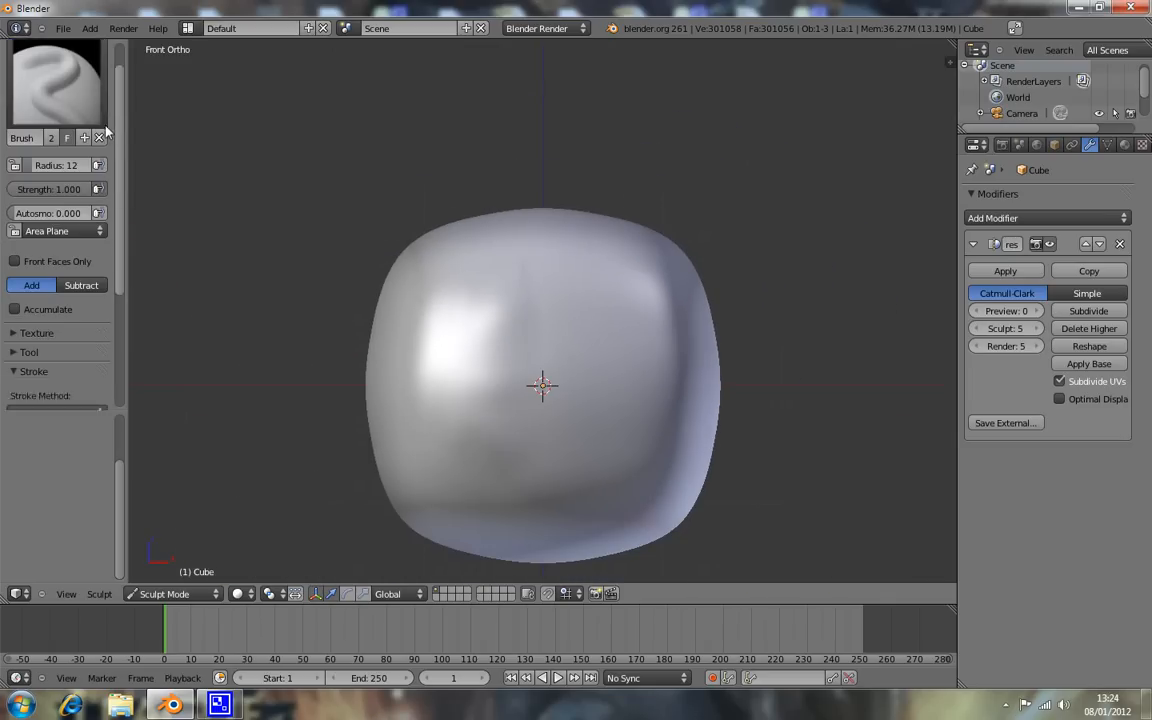
{"action": "left_click", "coordinate": [72, 100]}
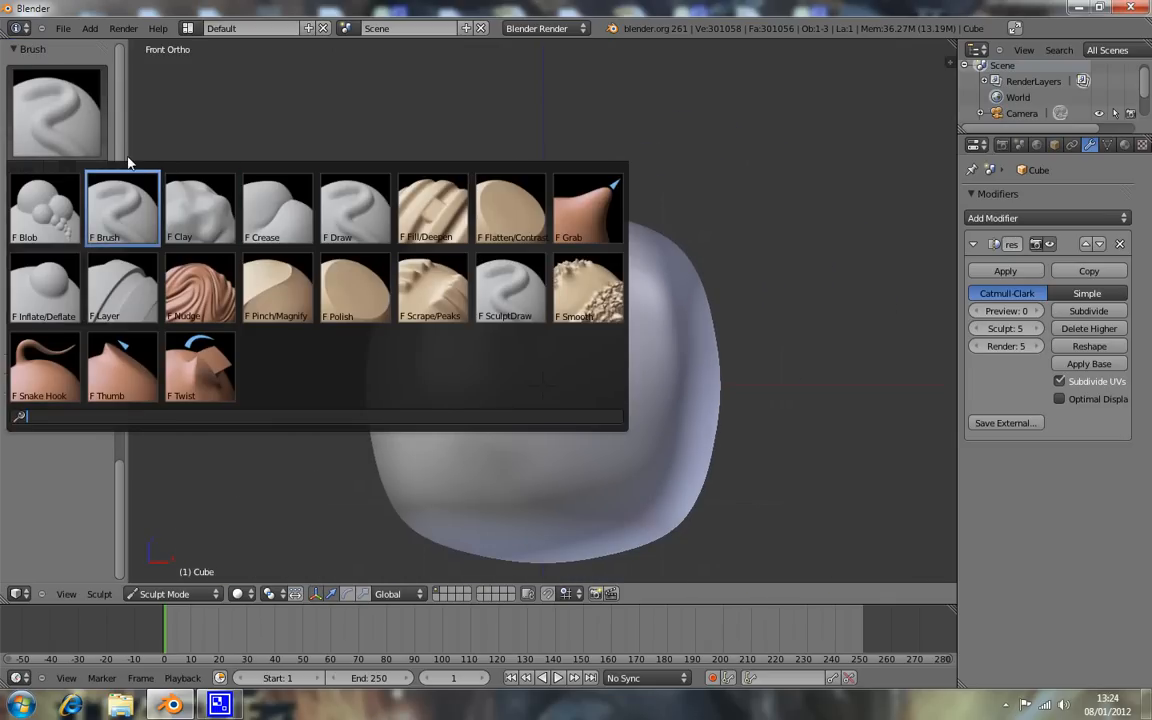
{"action": "left_click", "coordinate": [118, 147]}
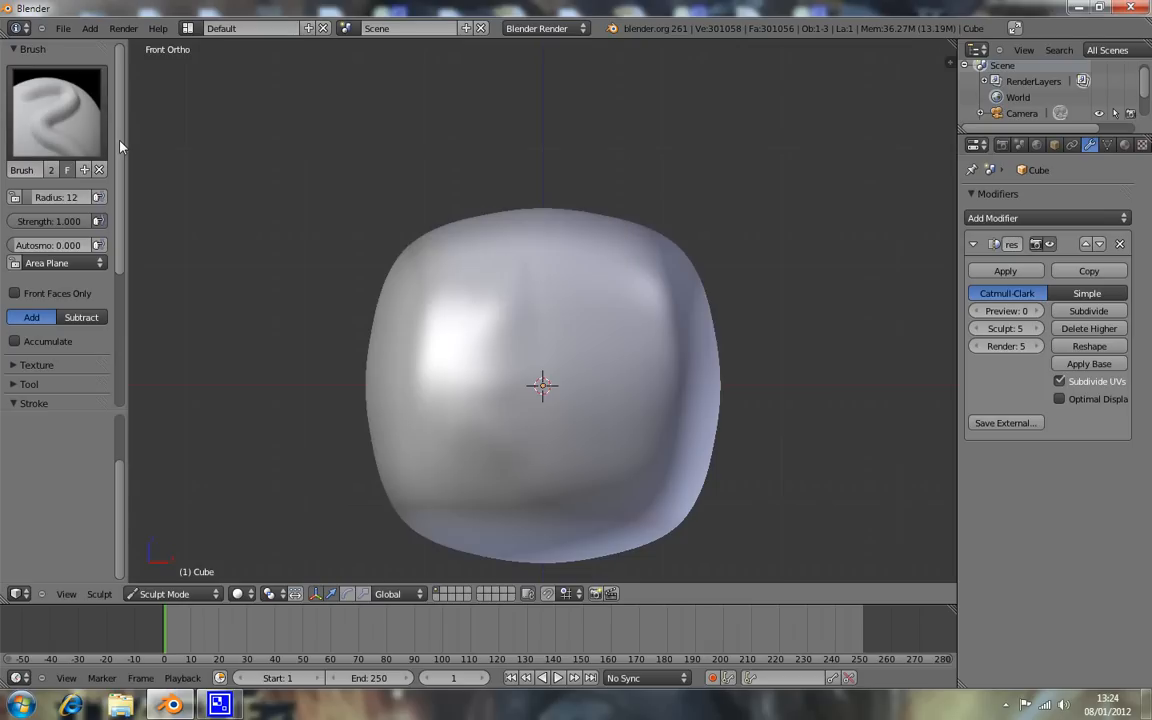
Enlarge the brush and raise two round eyes and a nose on the front face with single dabs using the Dots method.
{"action": "scroll", "coordinate": [69, 244], "scroll_direction": "down", "scroll_amount": 5}
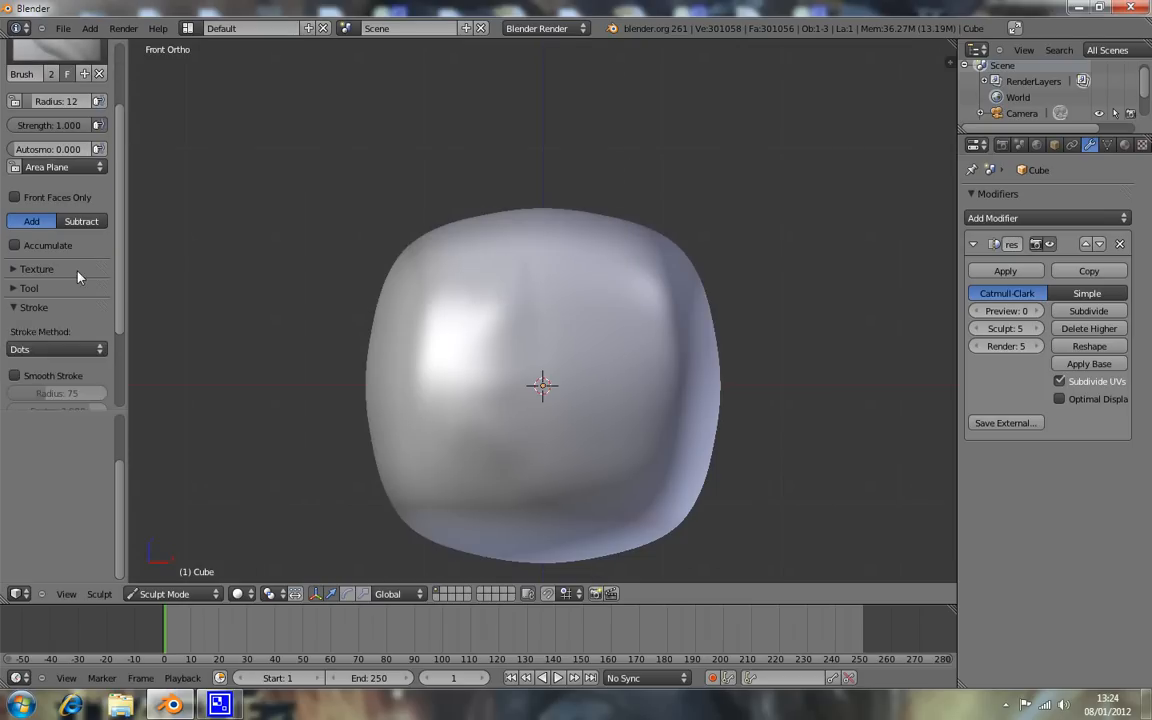
{"action": "scroll", "coordinate": [77, 277], "scroll_direction": "down", "scroll_amount": 1}
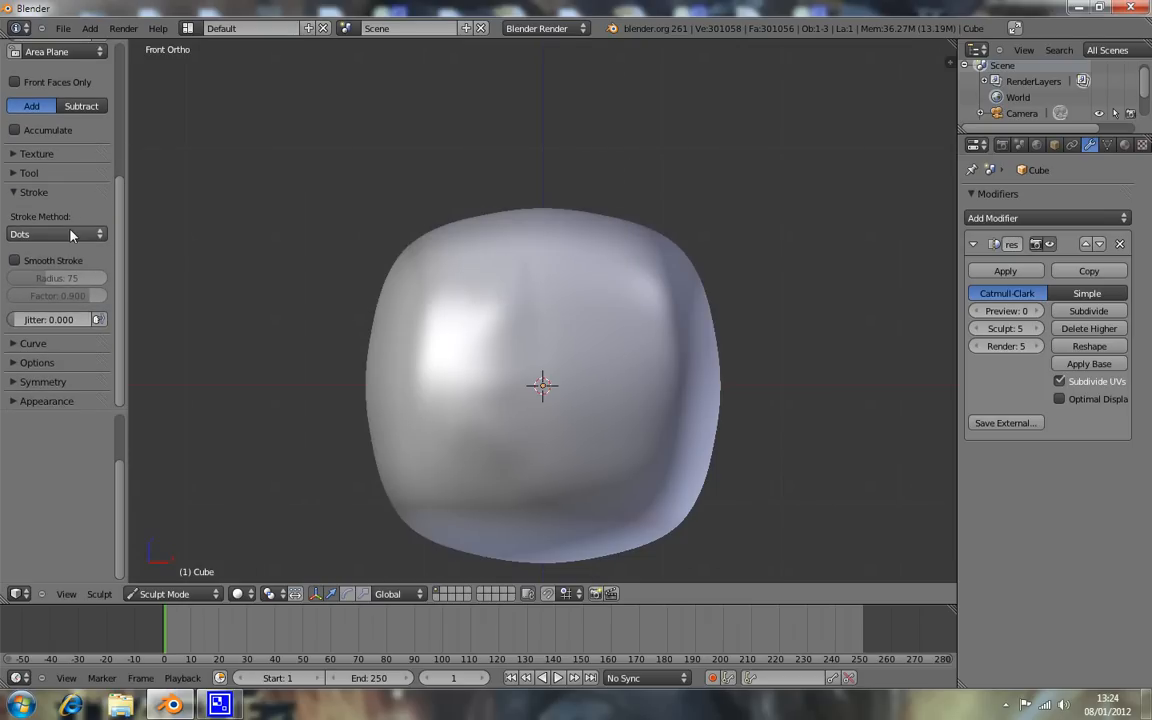
{"action": "key", "text": "f"}
{"action": "left_click", "coordinate": [491, 328]}
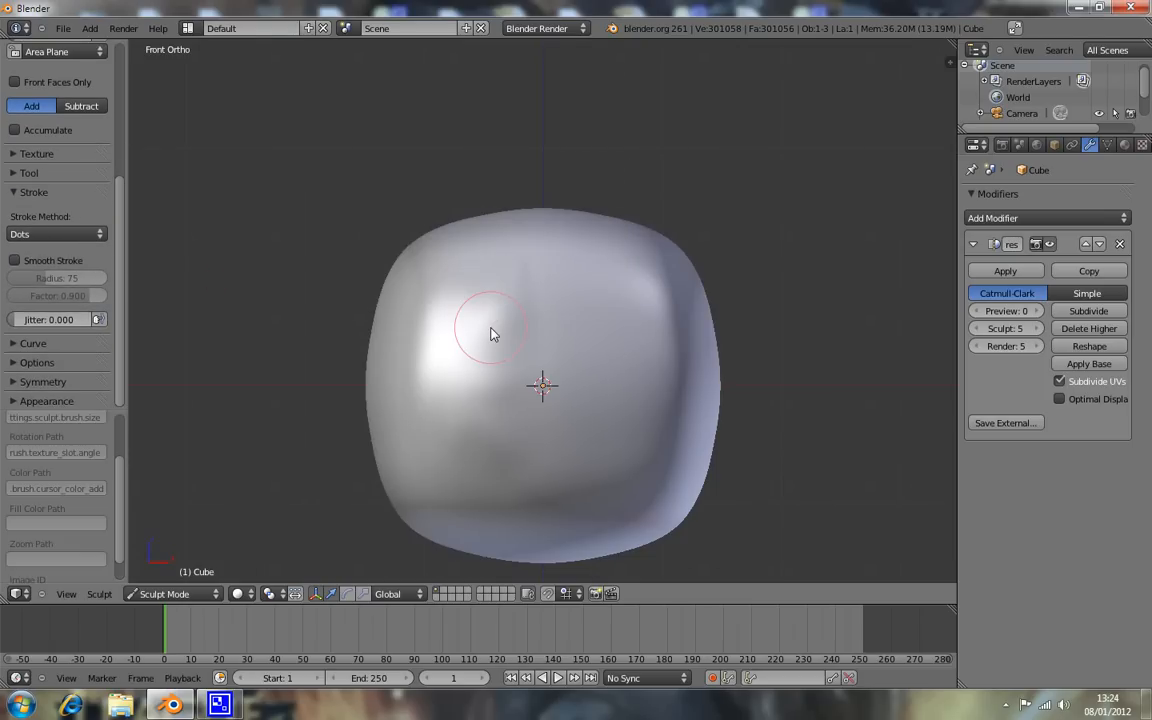
{"action": "left_click", "coordinate": [477, 322]}
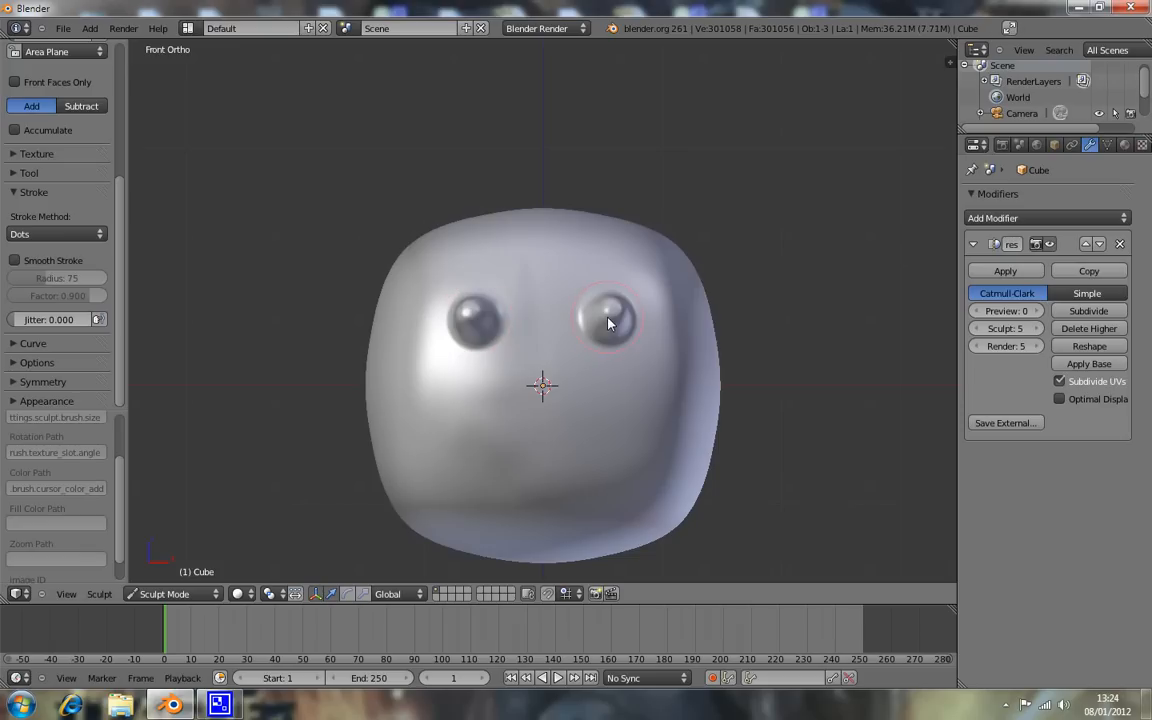
{"action": "left_click", "coordinate": [543, 376]}
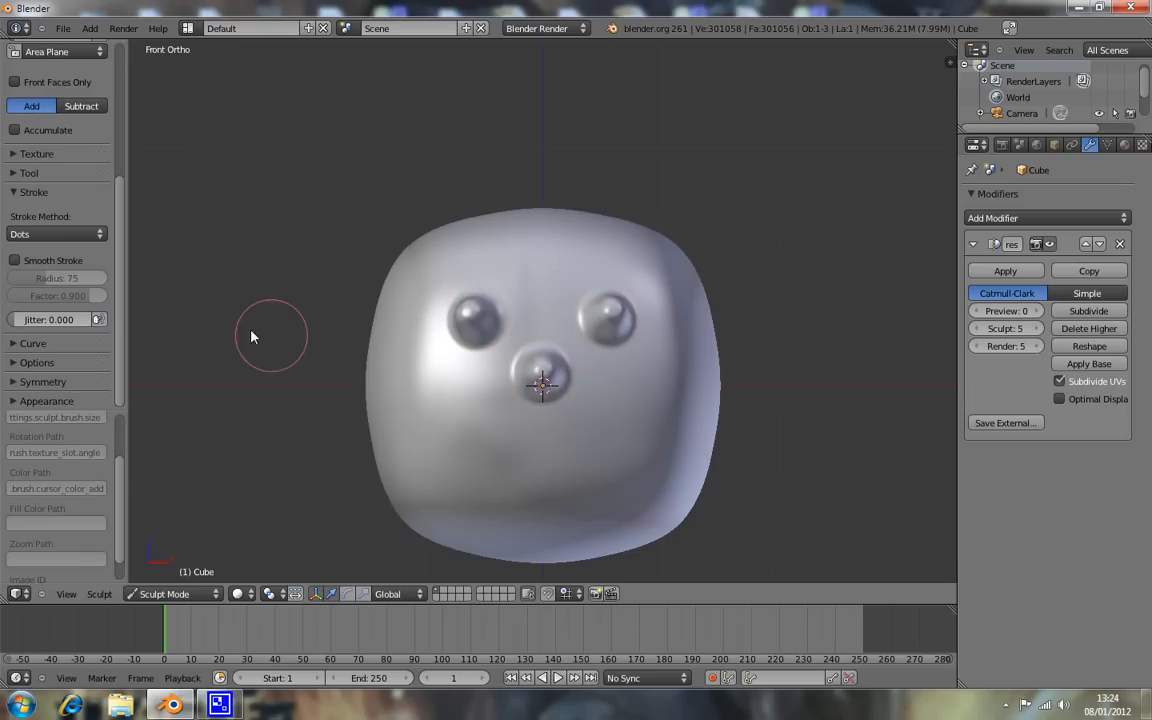
Switch the brush's stroke method to Space and set the spacing to 10%.
{"action": "left_click", "coordinate": [23, 233]}
{"action": "left_click", "coordinate": [47, 184]}
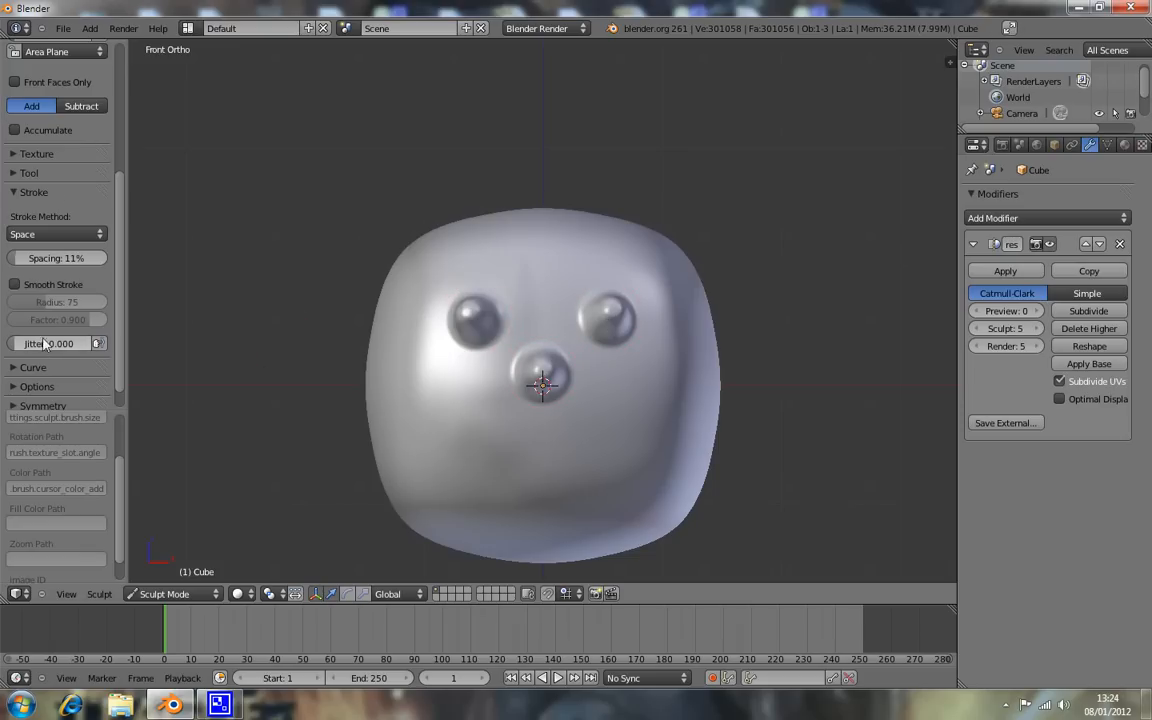
{"action": "left_click", "coordinate": [36, 258]}
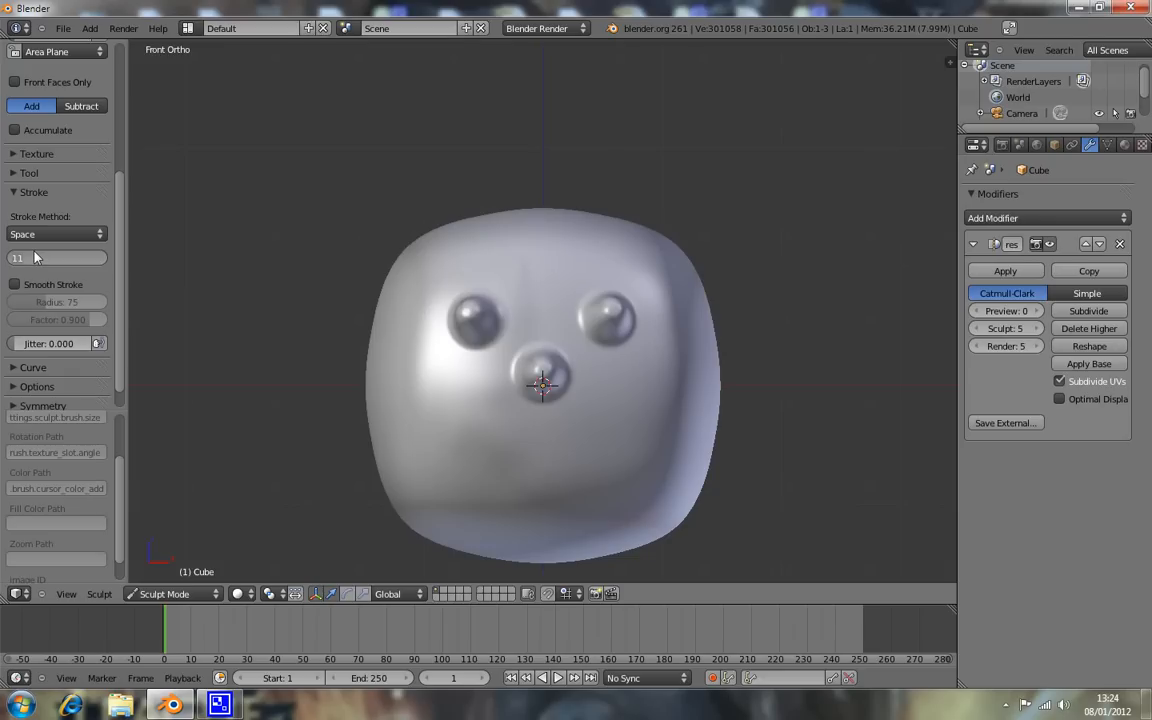
{"action": "type", "text": "10"}
{"action": "key", "text": "Return"}
{"action": "left_click", "coordinate": [36, 258]}
{"action": "type", "text": "10"}
{"action": "key", "text": "Return"}
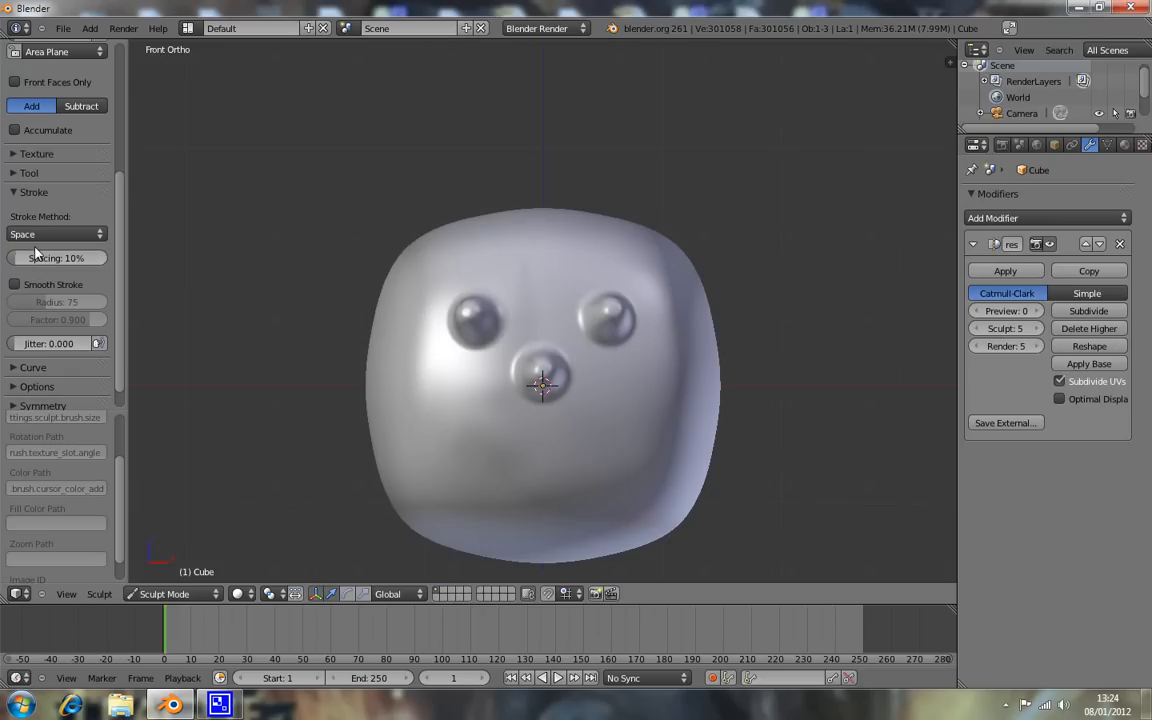
Reduce the brush radius to 23 and sculpt a curved smiling mouth below the nose and an arched eyebrow above each eye.
{"action": "key", "text": "f"}
{"action": "left_click", "coordinate": [435, 442]}
{"action": "left_click_drag", "start_coordinate": [435, 442], "coordinate": [454, 451]}
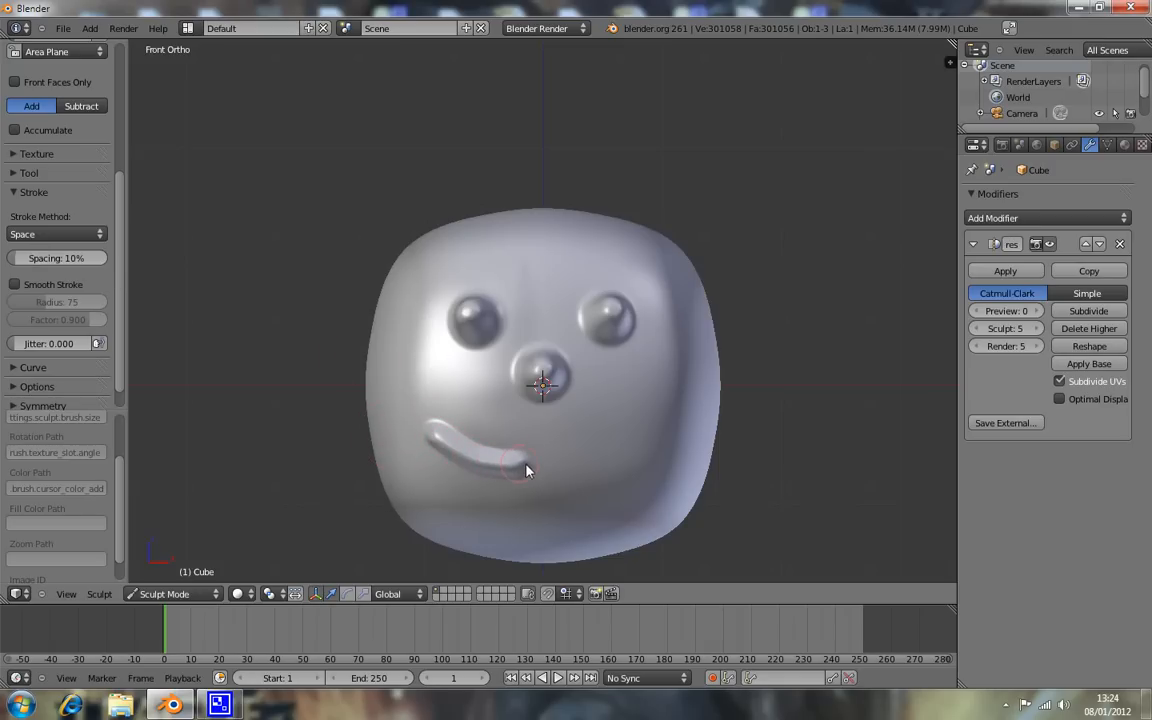
{"action": "left_click_drag", "start_coordinate": [655, 452], "coordinate": [670, 430]}
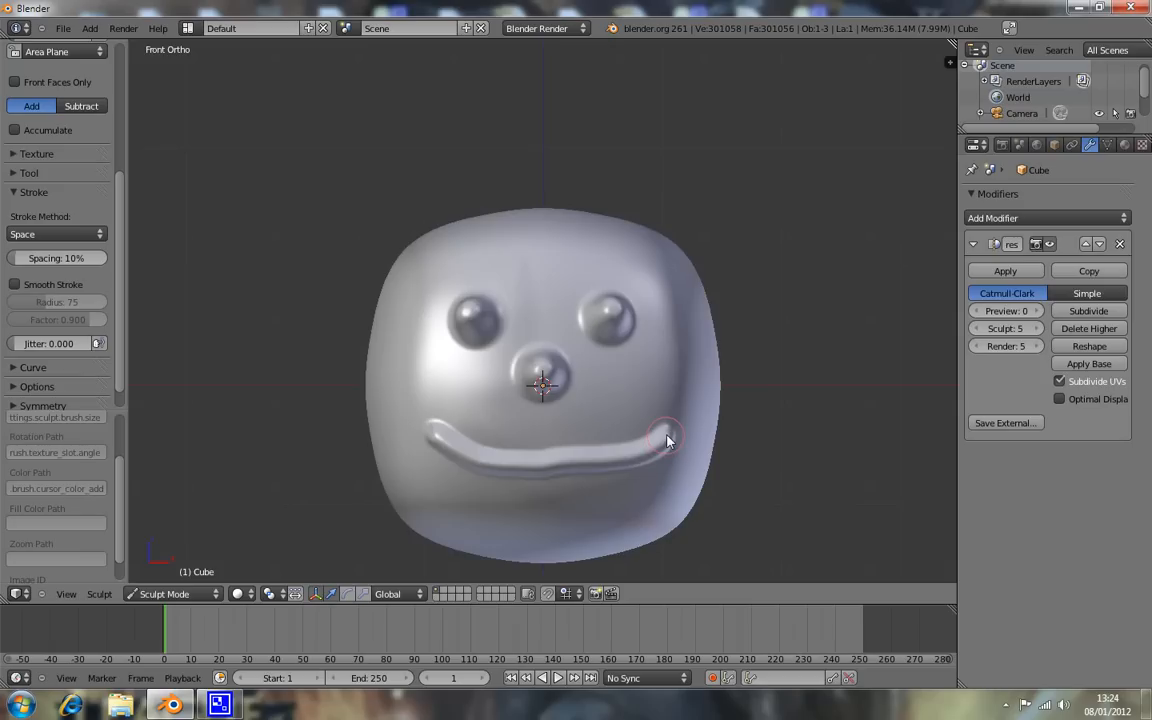
{"action": "mouse_move", "coordinate": [429, 286]}
{"action": "left_mouse_down"}
{"action": "mouse_move", "coordinate": [465, 271]}
{"action": "mouse_move", "coordinate": [601, 268]}
{"action": "left_mouse_up"}
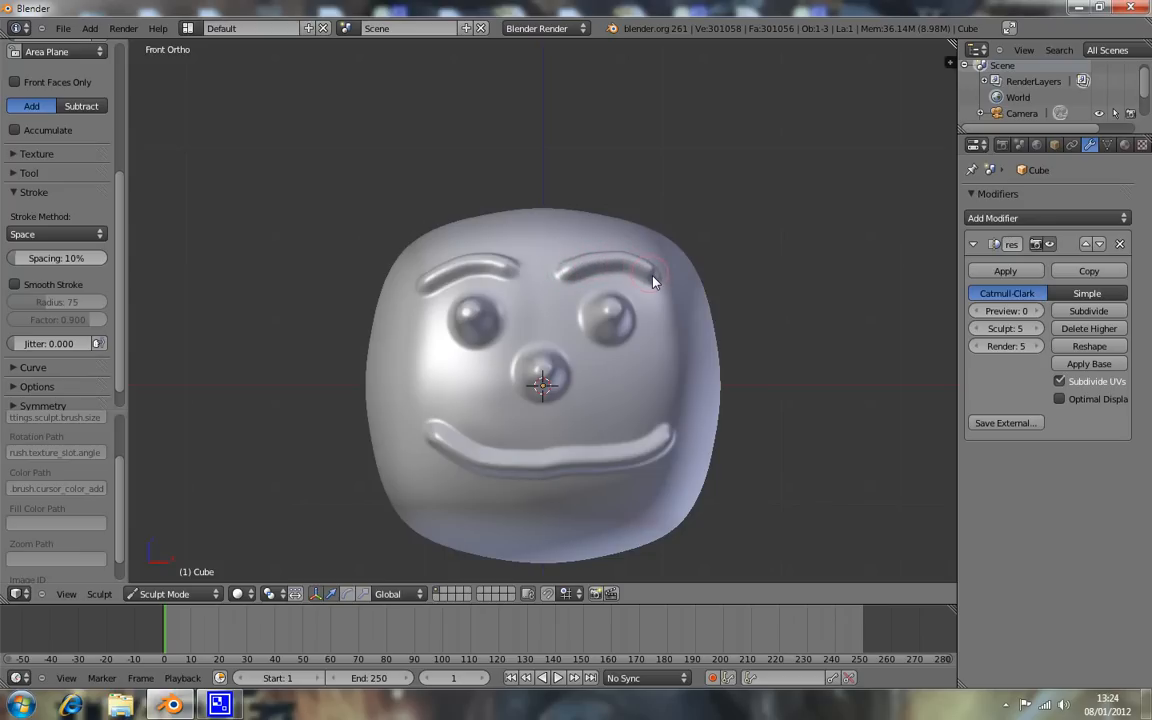
Examine the sculpted face from angled, front and right side views, and check the brush's main settings.
{"action": "middle_click_drag", "start_coordinate": [560, 360], "coordinate": [432, 427]}
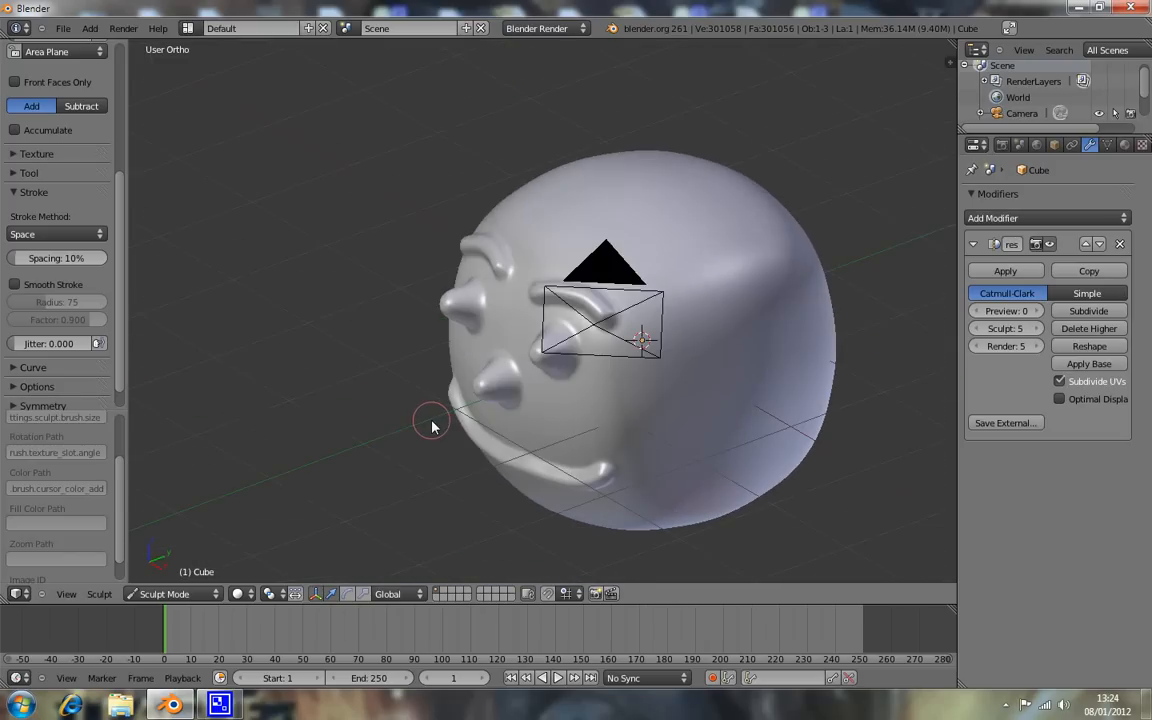
{"action": "key", "text": "KP_1"}
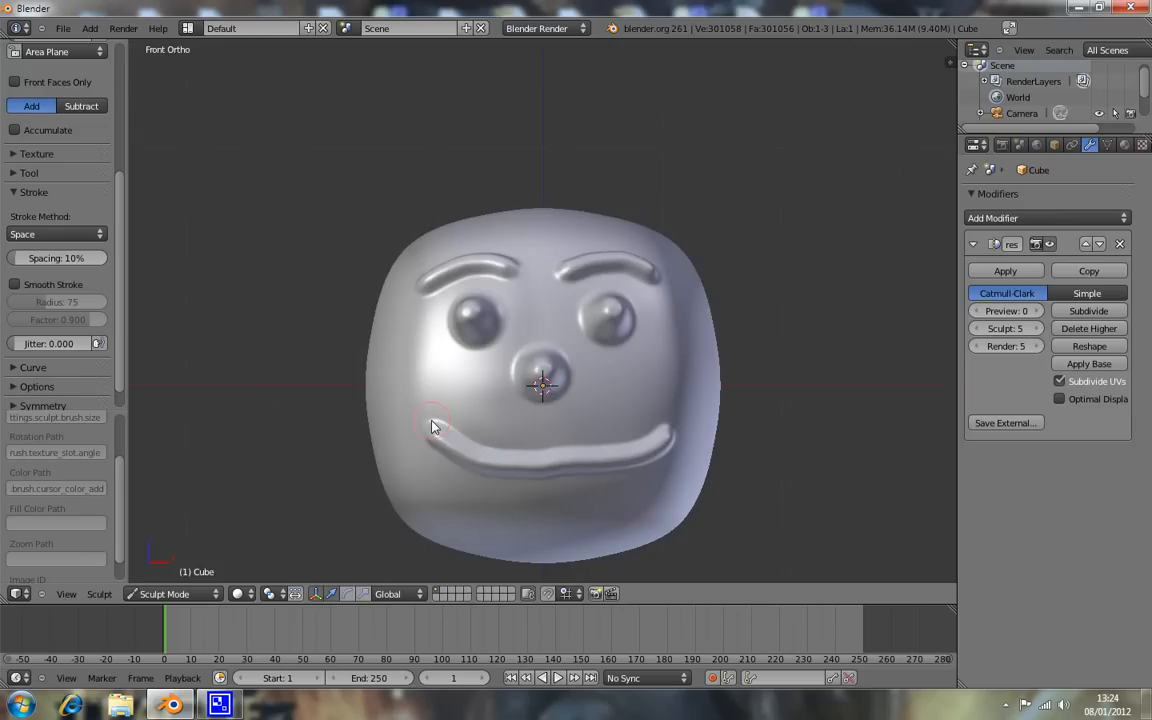
{"action": "mouse_move", "coordinate": [488, 352]}
{"action": "middle_mouse_down"}
{"action": "mouse_move", "coordinate": [486, 293]}
{"action": "mouse_move", "coordinate": [507, 333]}
{"action": "mouse_move", "coordinate": [486, 360]}
{"action": "middle_mouse_up"}
{"action": "key", "text": "KP_1"}
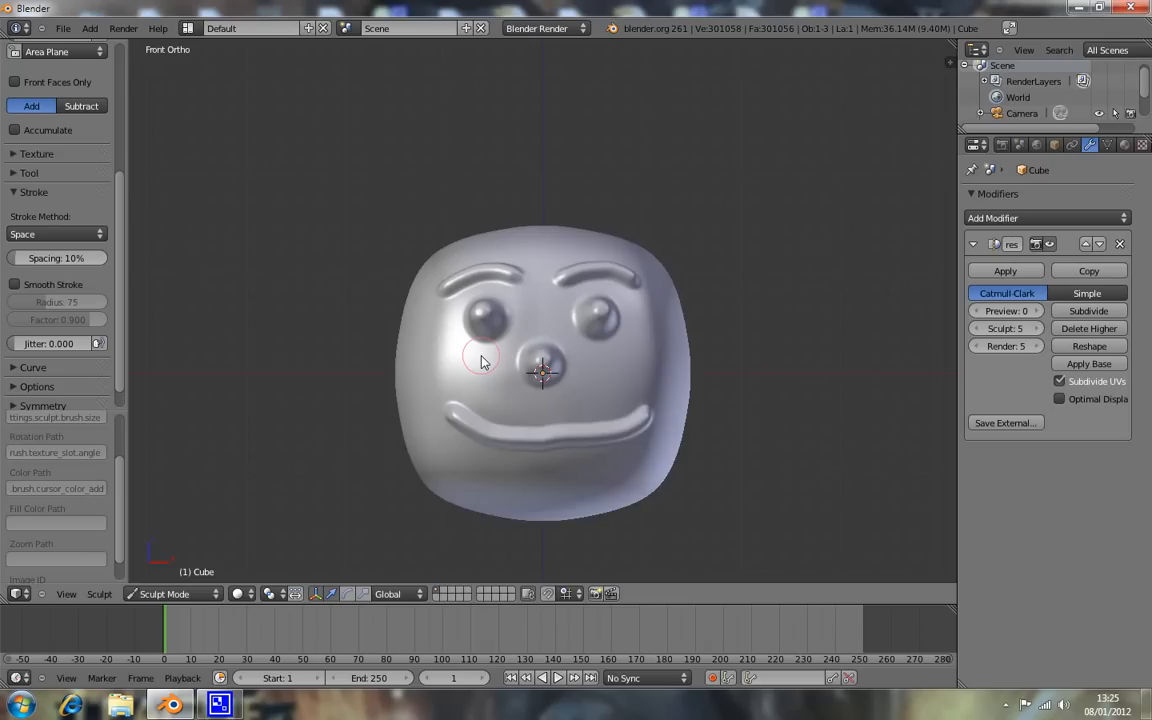
{"action": "scroll", "coordinate": [481, 362], "scroll_direction": "up", "scroll_amount": 2}
{"action": "mouse_move", "coordinate": [438, 375]}
{"action": "middle_mouse_down"}
{"action": "mouse_move", "coordinate": [519, 398]}
{"action": "mouse_move", "coordinate": [583, 389]}
{"action": "mouse_move", "coordinate": [633, 355]}
{"action": "mouse_move", "coordinate": [553, 368]}
{"action": "mouse_move", "coordinate": [591, 399]}
{"action": "mouse_move", "coordinate": [617, 390]}
{"action": "middle_mouse_up"}
{"action": "key", "text": "KP_3"}
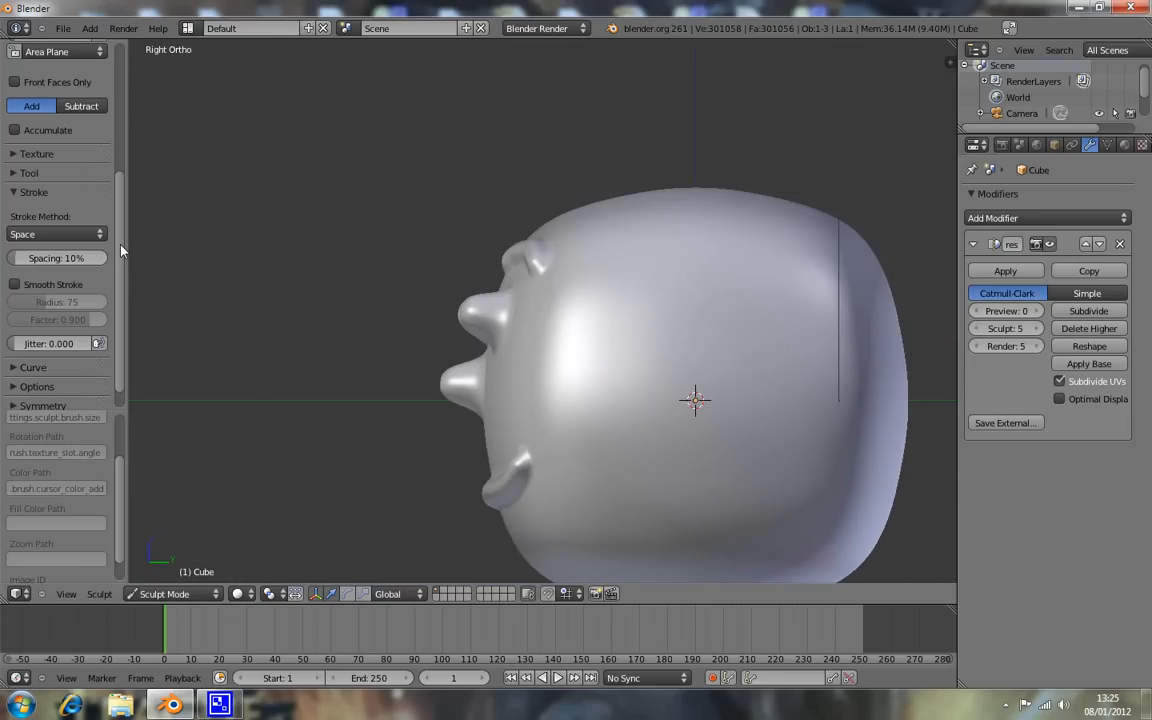
{"action": "scroll", "coordinate": [108, 220], "scroll_direction": "up", "scroll_amount": 5}
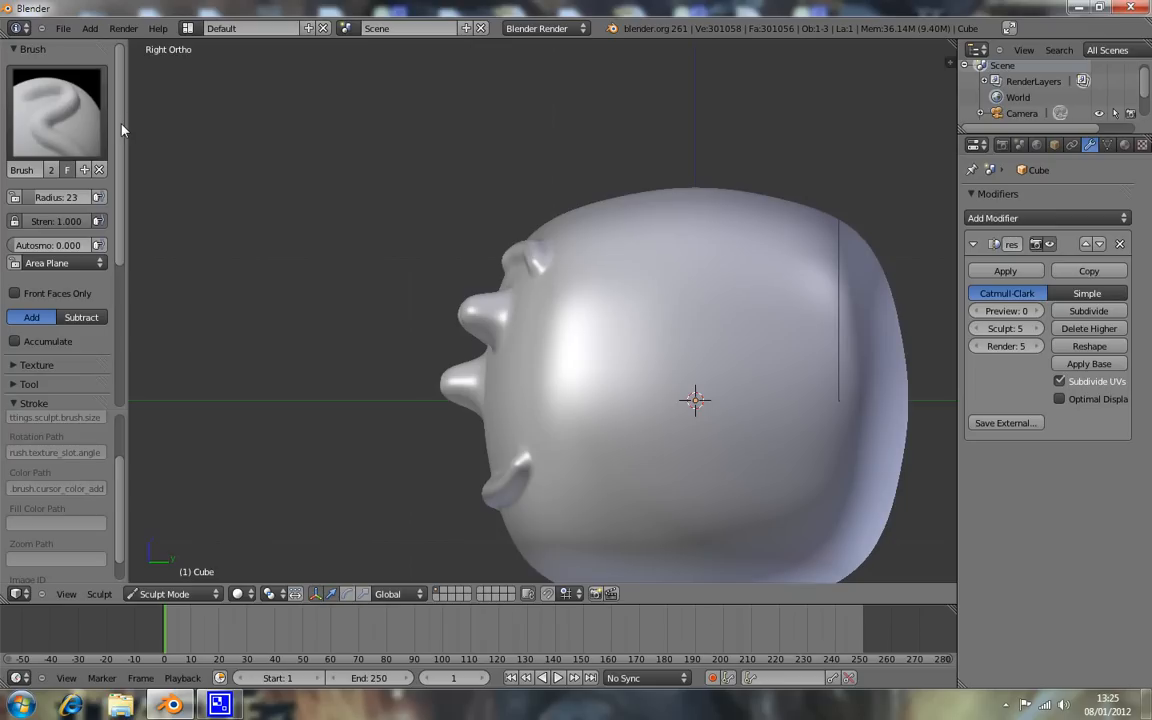
{"action": "middle_click_drag", "start_coordinate": [422, 311], "coordinate": [615, 340]}
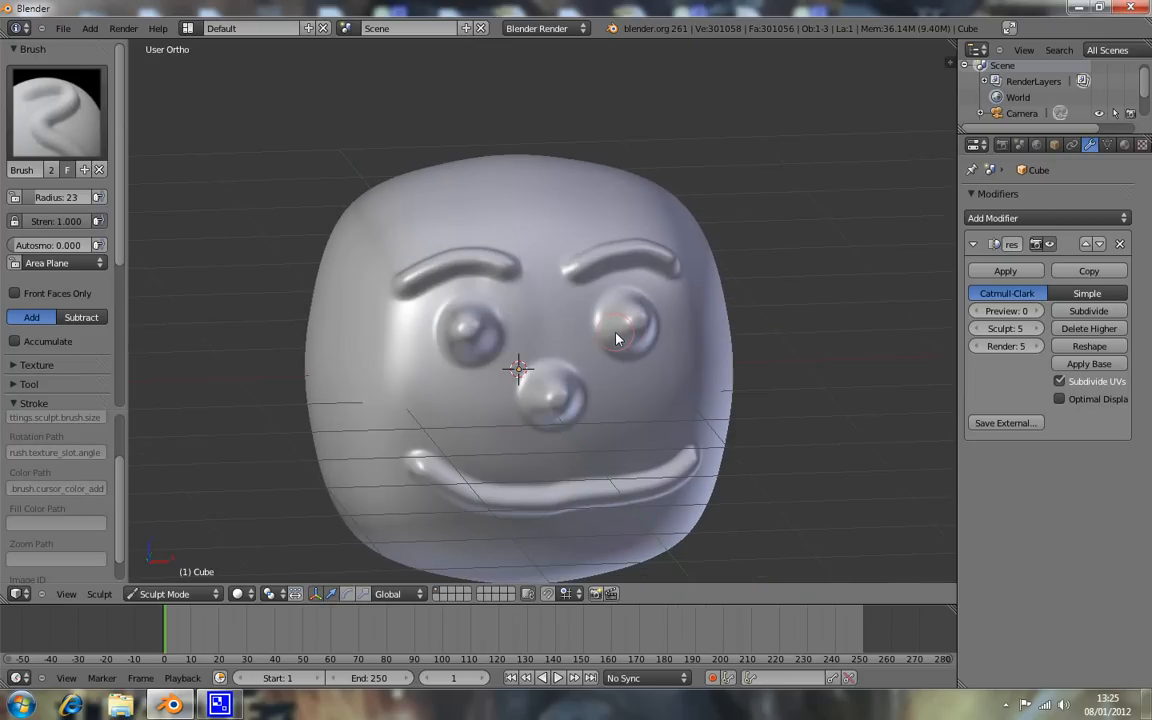
Examine the brush's texture and stroke settings, and view the sculpted face from the front and at an angle.
{"action": "key", "text": "KP_1"}
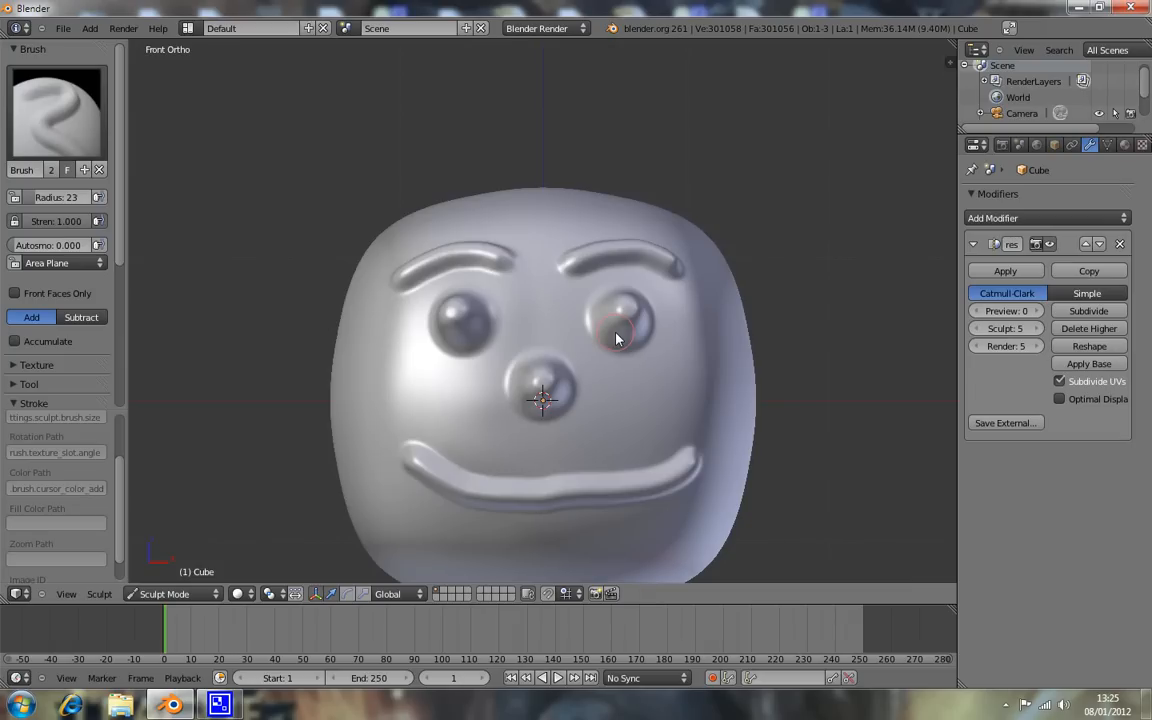
{"action": "scroll", "coordinate": [615, 350], "scroll_direction": "down", "scroll_amount": 1}
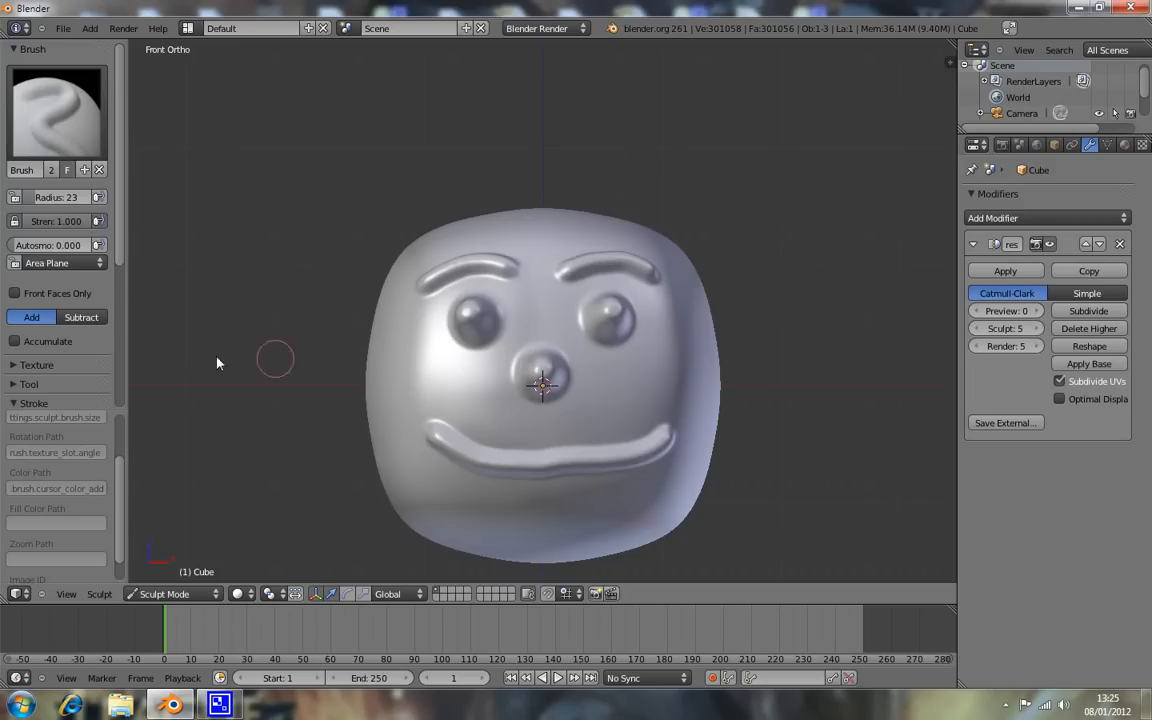
{"action": "left_click", "coordinate": [20, 366]}
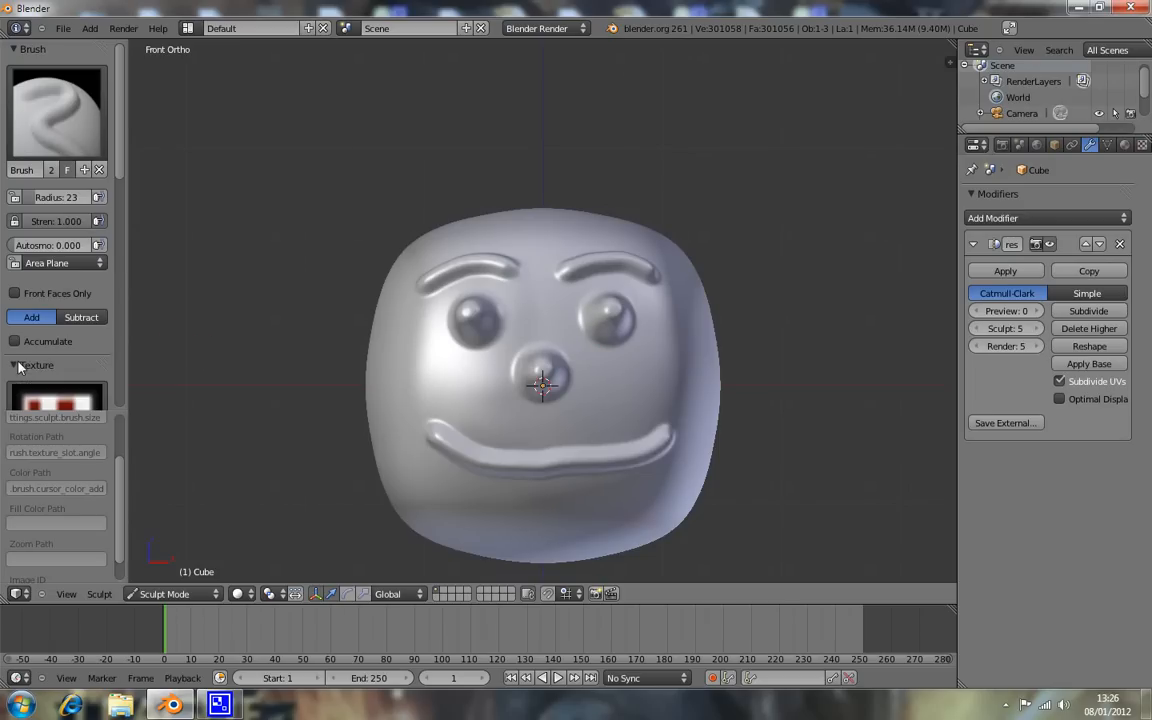
{"action": "scroll", "coordinate": [112, 293], "scroll_direction": "down", "scroll_amount": 3}
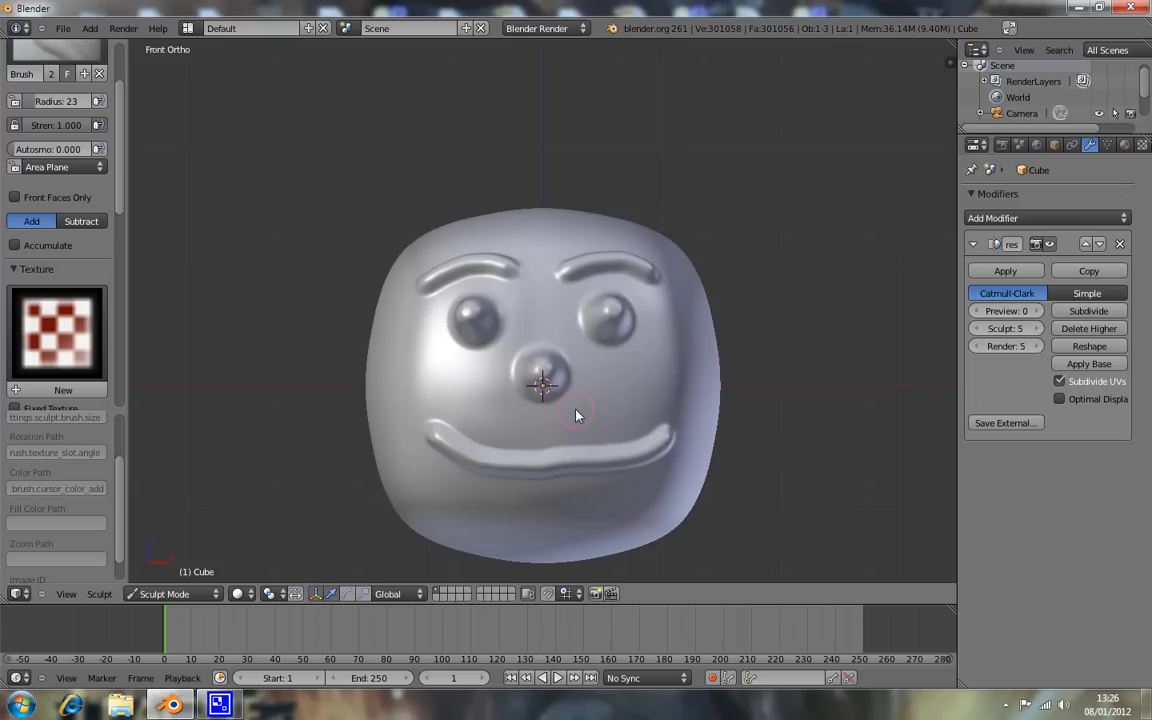
{"action": "mouse_move", "coordinate": [576, 413]}
{"action": "middle_mouse_down"}
{"action": "mouse_move", "coordinate": [595, 369]}
{"action": "mouse_move", "coordinate": [447, 374]}
{"action": "middle_mouse_up"}
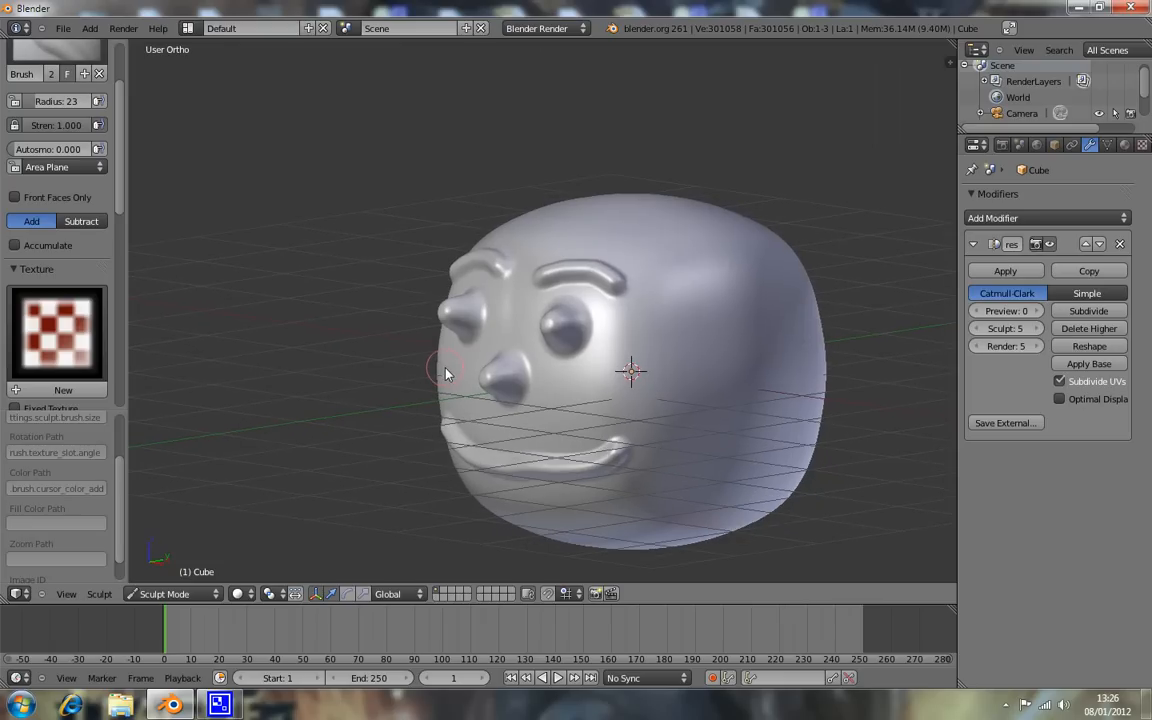
{"action": "scroll", "coordinate": [101, 312], "scroll_direction": "down", "scroll_amount": 3}
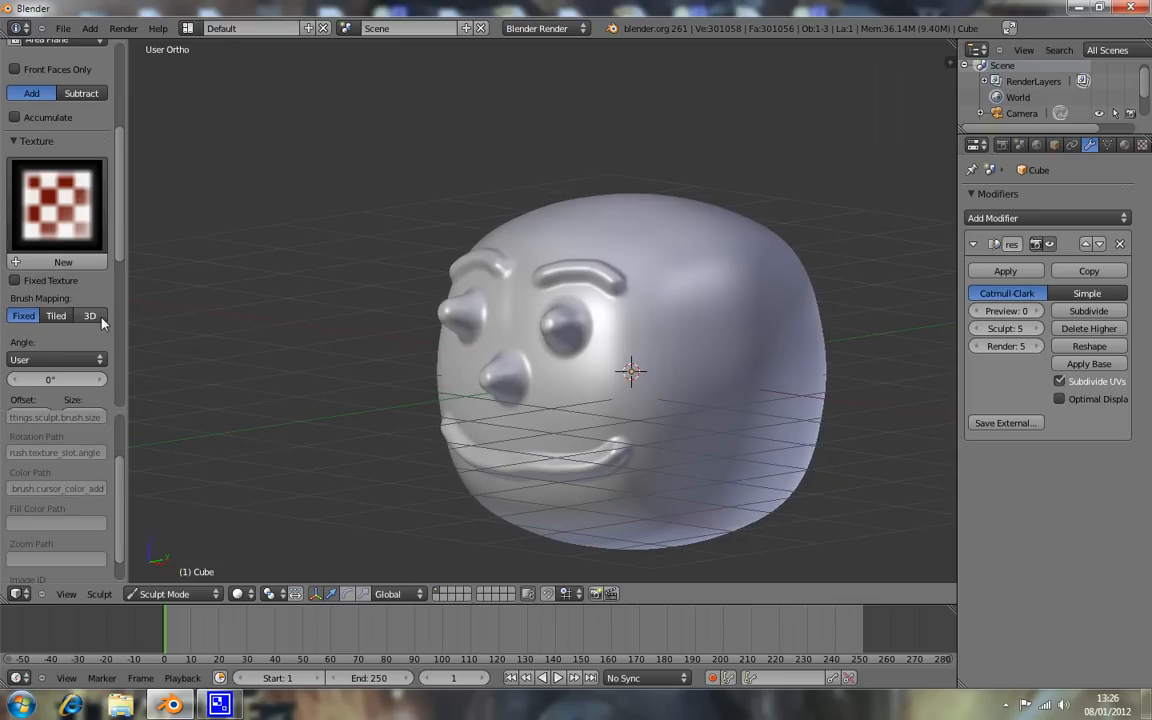
{"action": "scroll", "coordinate": [101, 340], "scroll_direction": "down", "scroll_amount": 7}
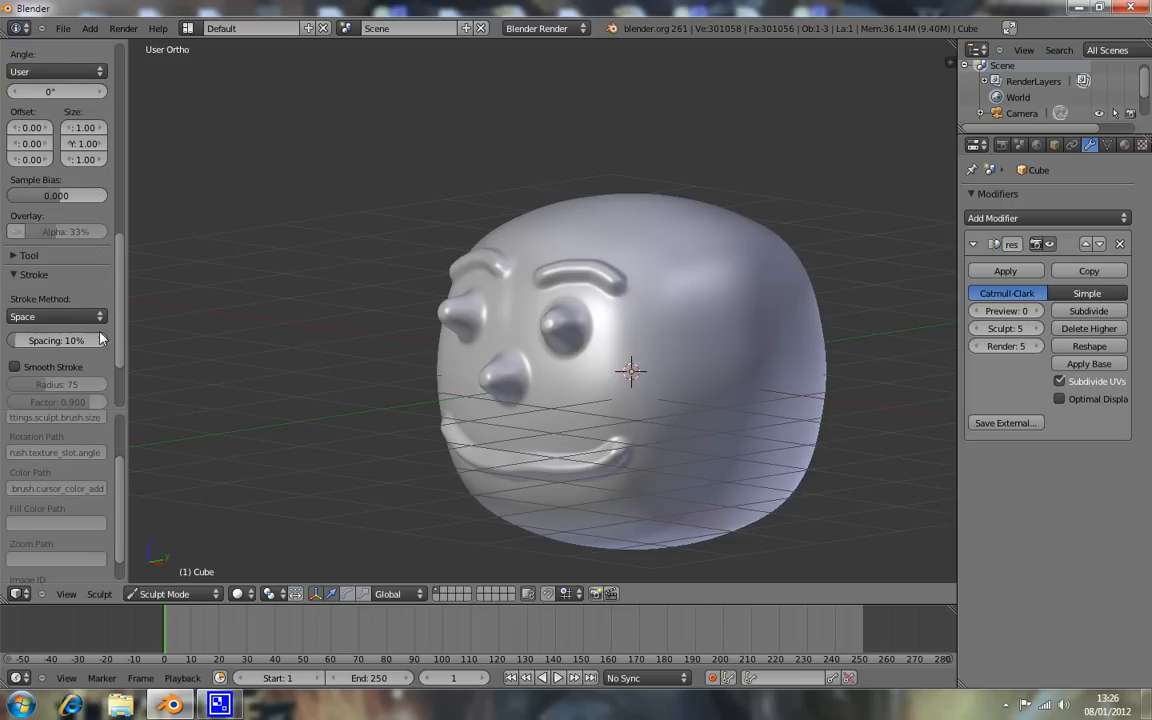
{"action": "scroll", "coordinate": [101, 340], "scroll_direction": "up", "scroll_amount": 8}
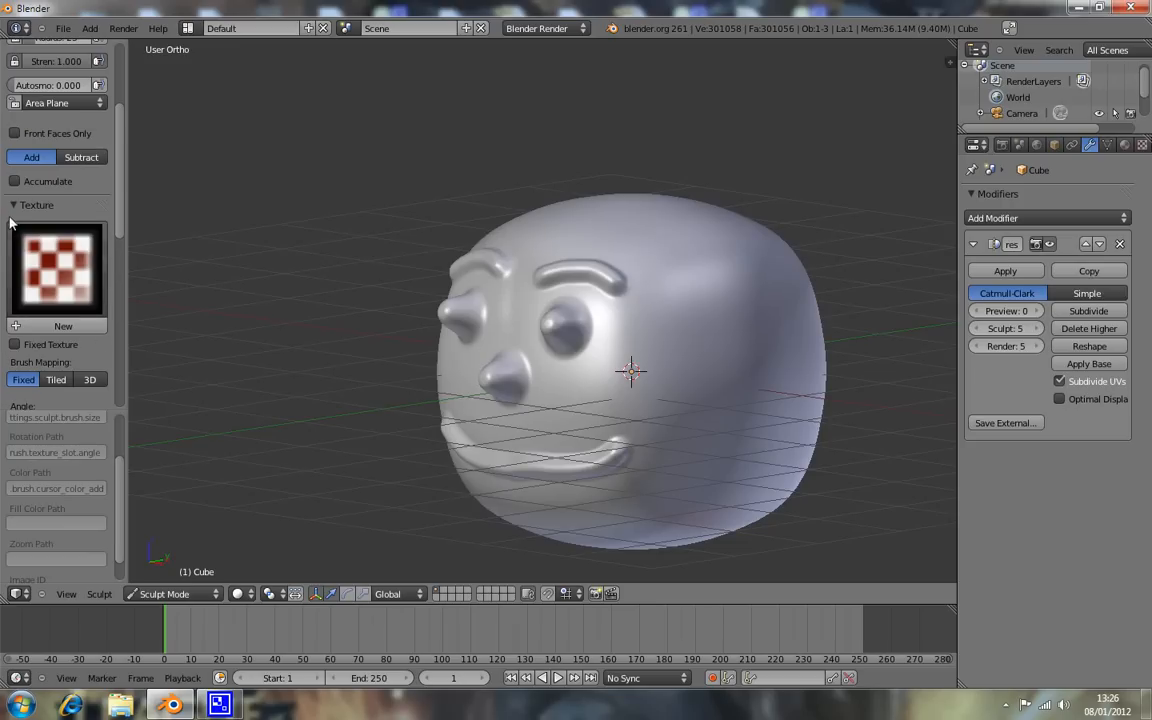
Collapse the brush's Texture and Stroke settings and return to the front view of the face.
{"action": "left_click", "coordinate": [14, 206]}
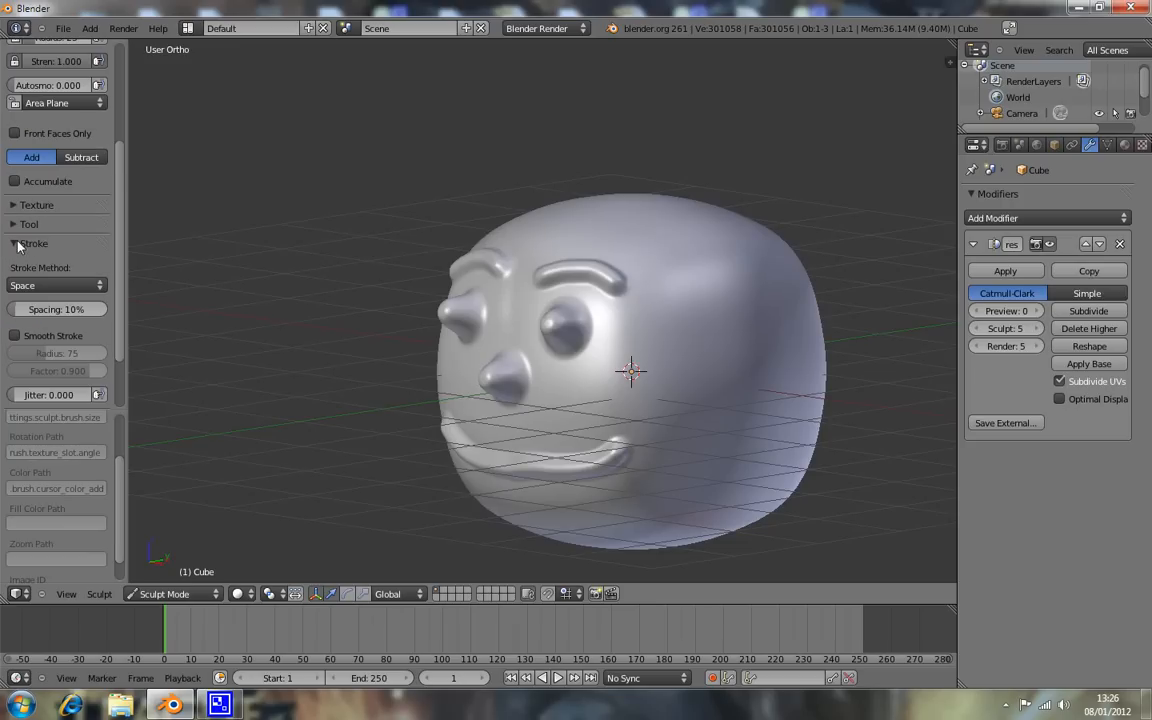
{"action": "left_click", "coordinate": [30, 243]}
{"action": "key", "text": "KP_1"}
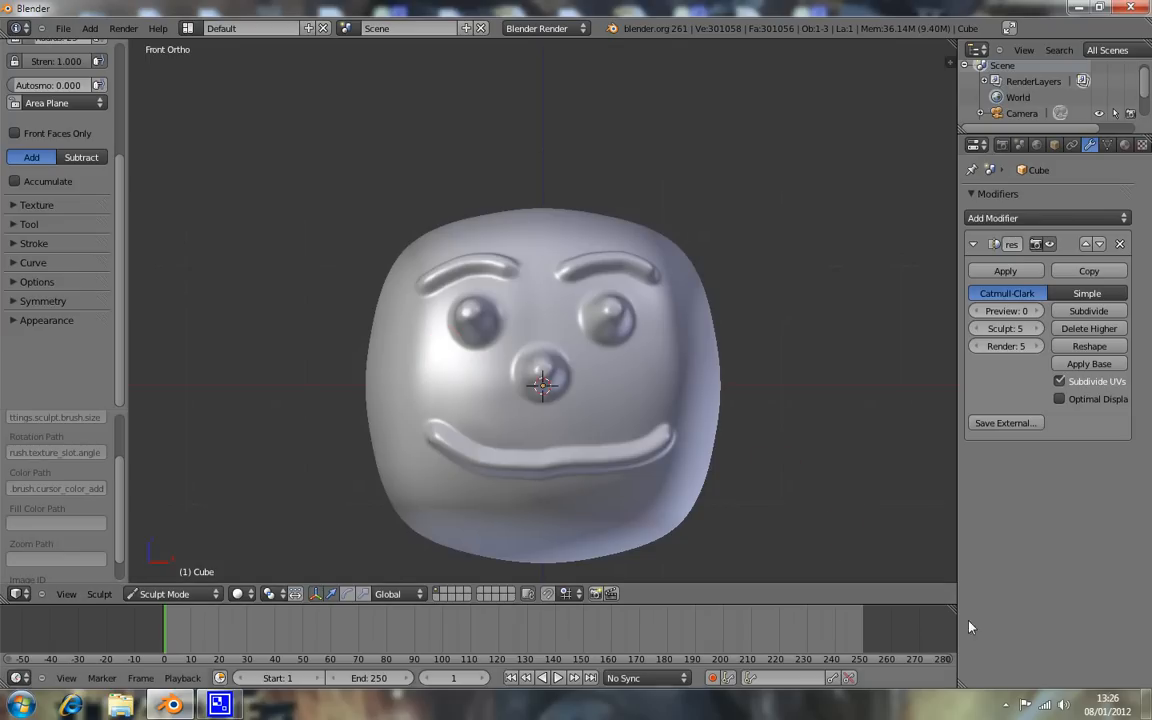
{"action": "left_click", "coordinate": [1006, 703]}
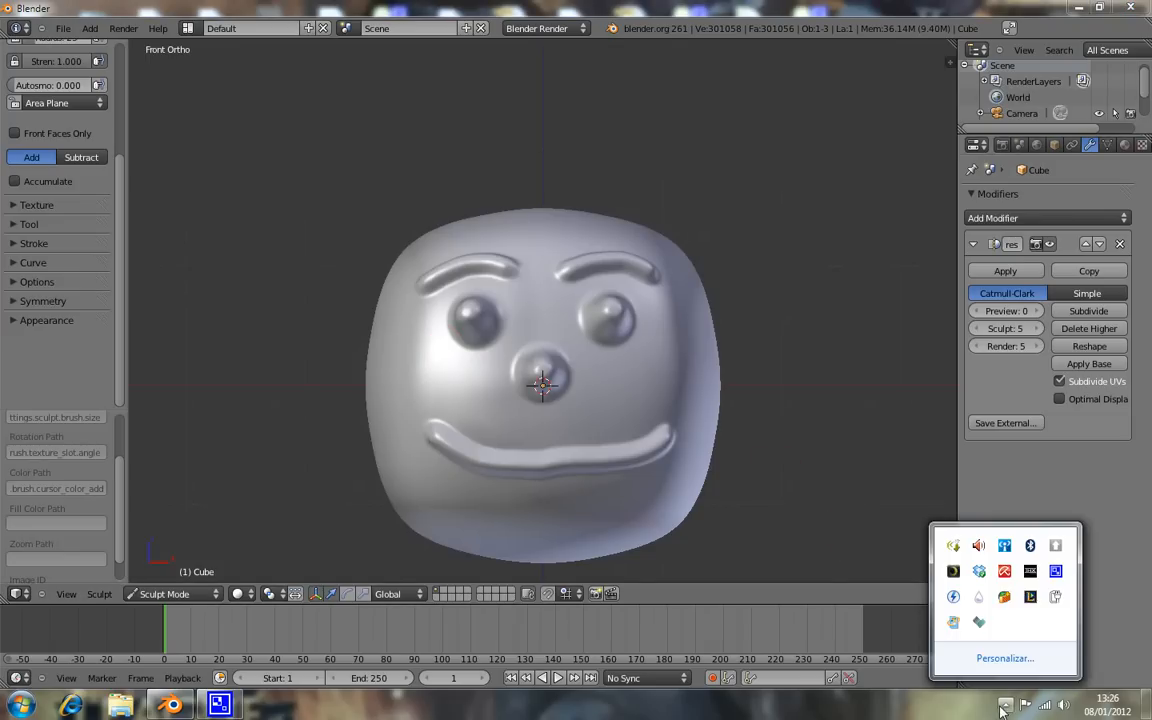
{"action": "left_click", "coordinate": [1055, 571]}
{"action": "left_click_drag", "start_coordinate": [210, 154], "coordinate": [756, 148]}
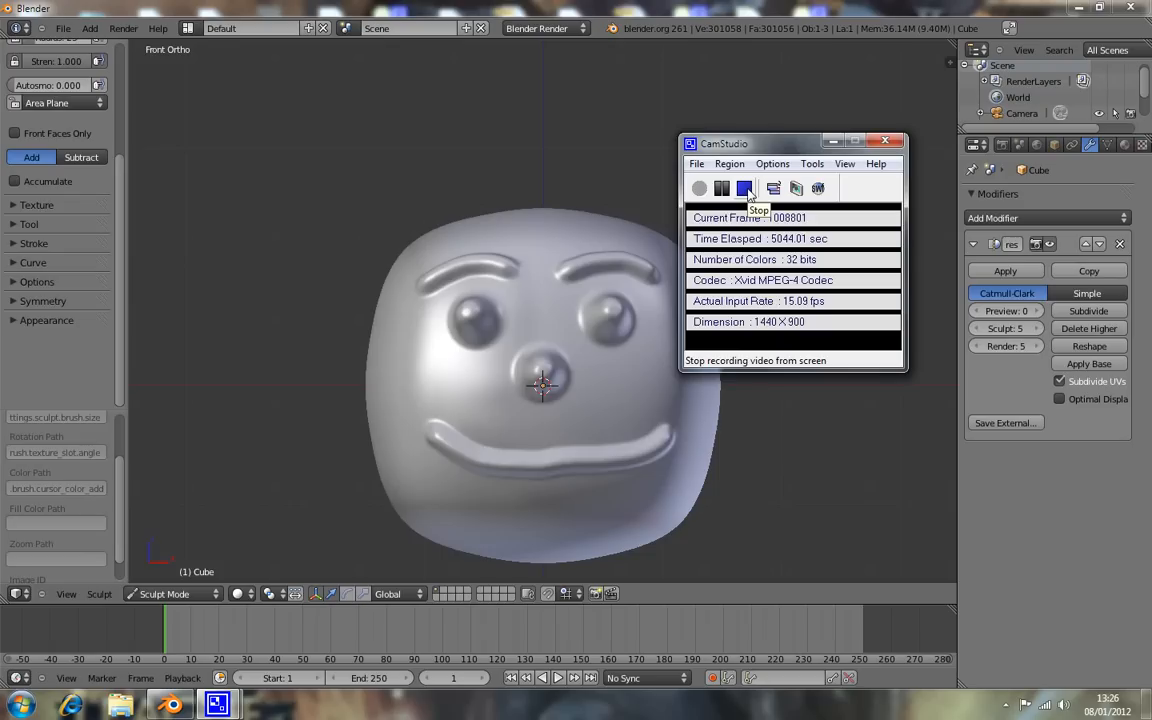
{"action": "left_click", "coordinate": [746, 190]}
{"action": "left_click_drag", "start_coordinate": [784, 147], "coordinate": [823, 134]}
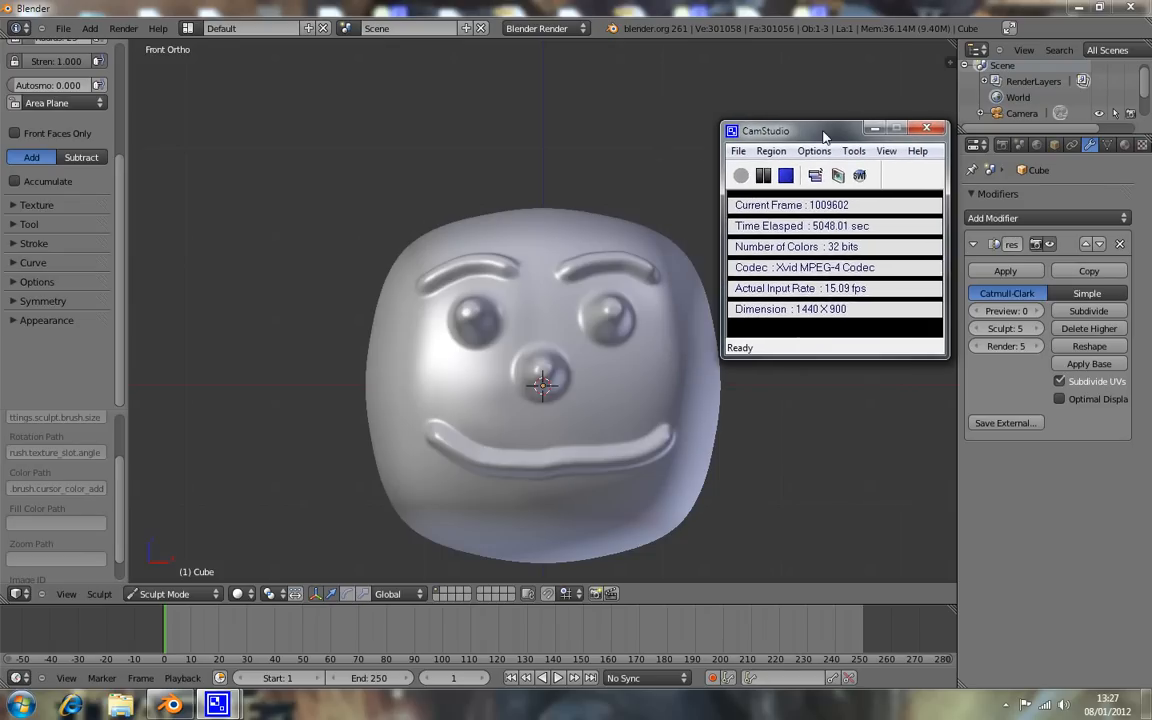